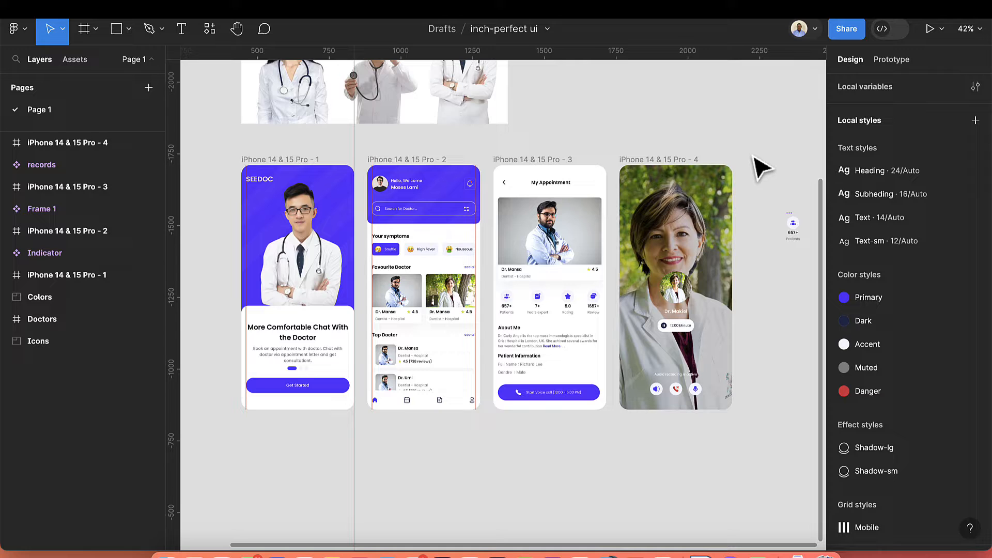
Step: Change the Primary color style to hex 353945
{"action": "scroll", "coordinate": [875, 165], "scroll_direction": "down", "scroll_amount": 4}
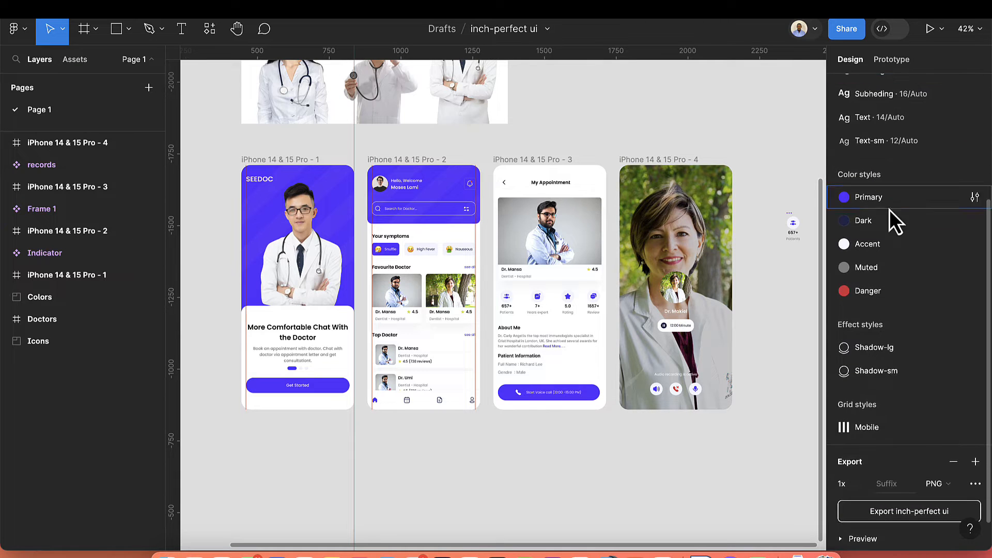
{"action": "scroll", "coordinate": [892, 217], "scroll_direction": "down", "scroll_amount": 1}
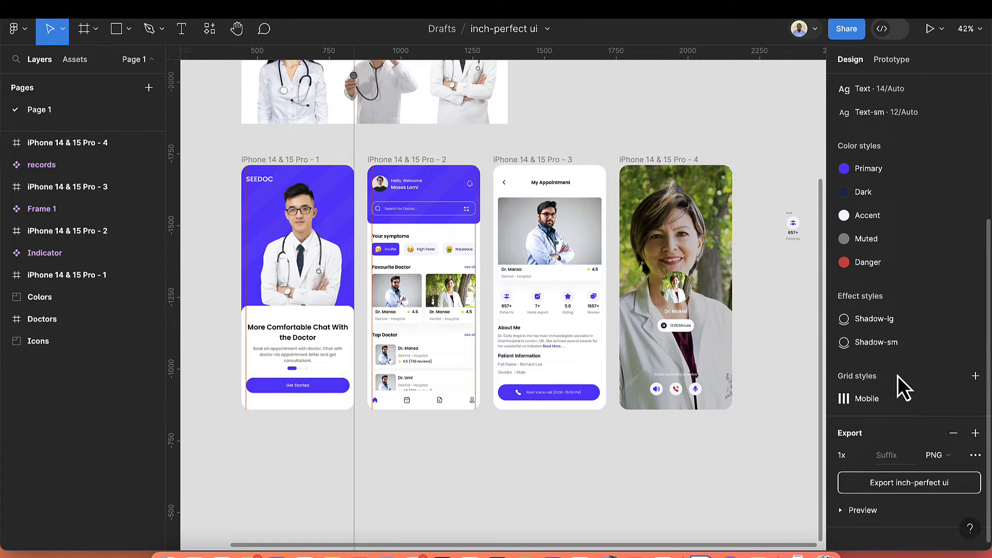
{"action": "scroll", "coordinate": [898, 376], "scroll_direction": "up", "scroll_amount": 7}
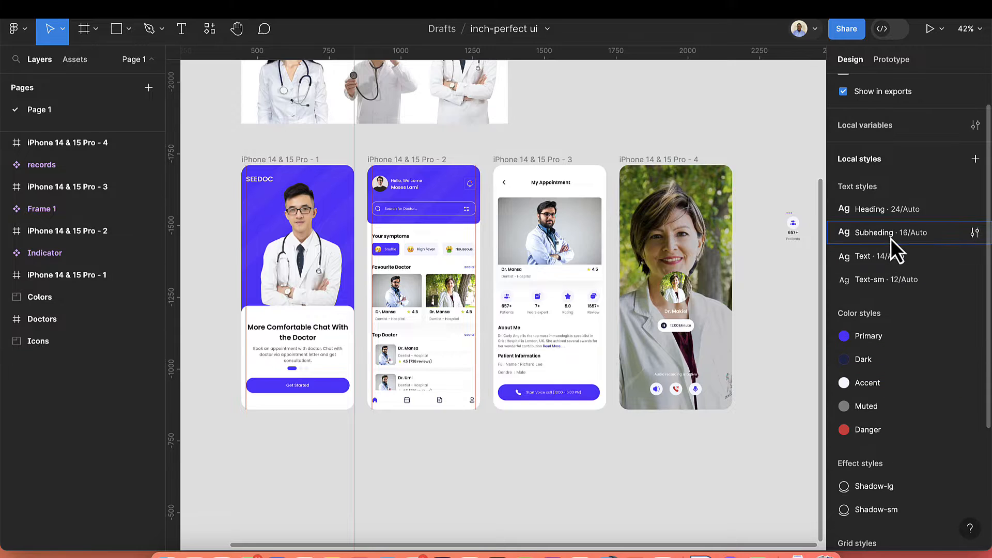
{"action": "right_click", "coordinate": [887, 340]}
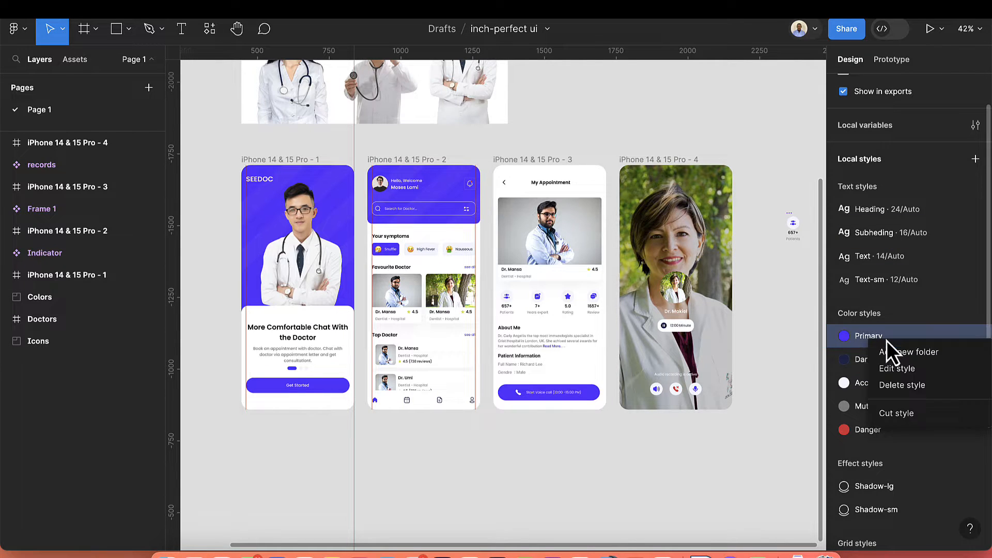
{"action": "left_click", "coordinate": [900, 370]}
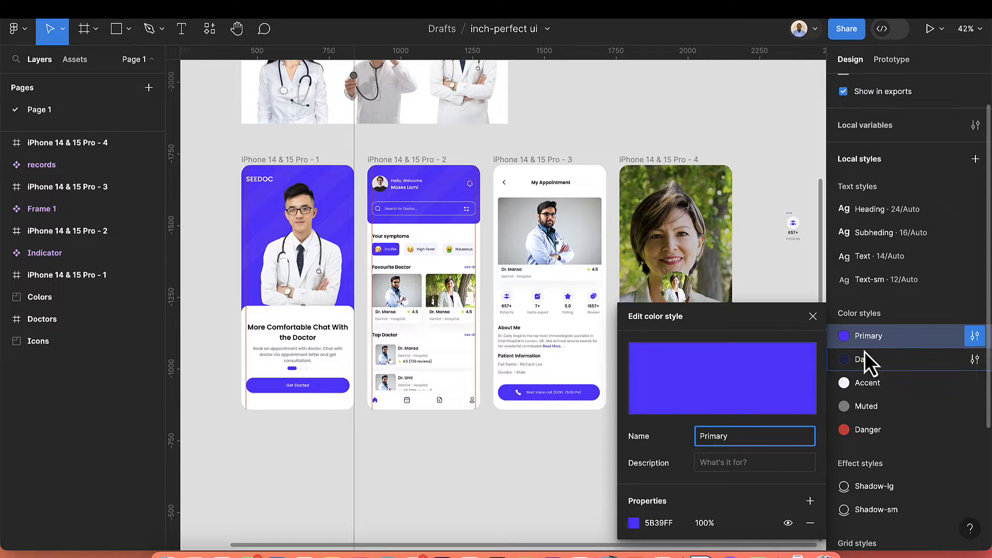
{"action": "left_click", "coordinate": [656, 530]}
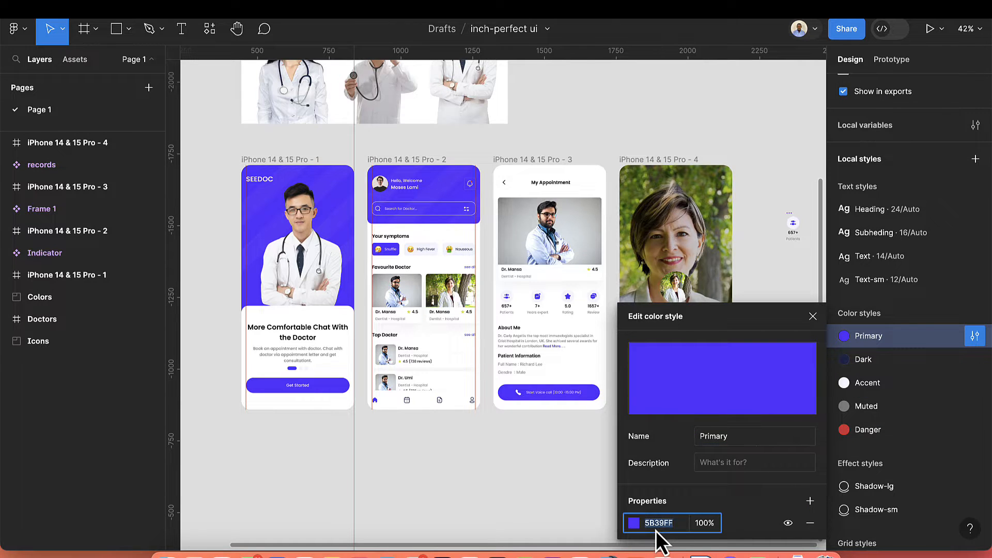
{"action": "type", "text": "353945"}
{"action": "key", "text": "Return"}
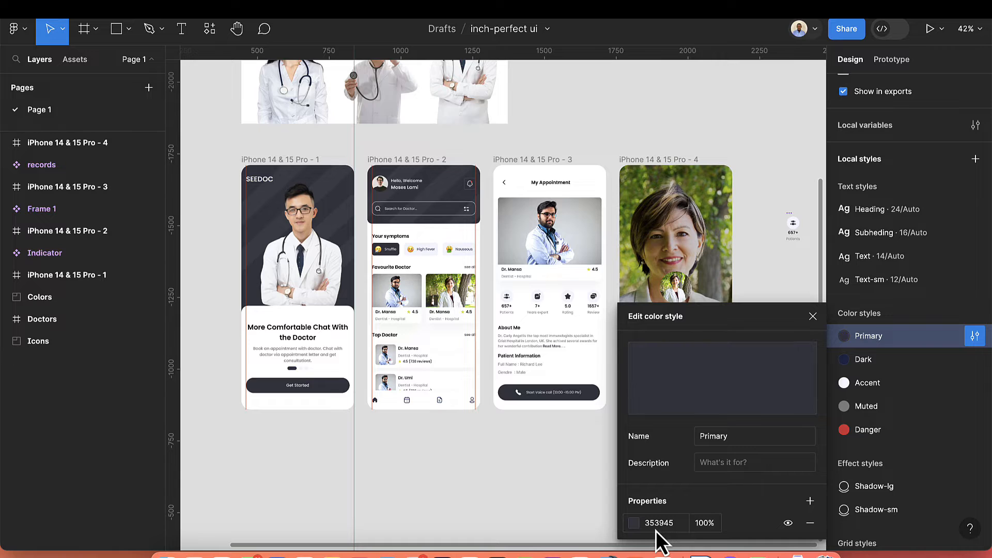
{"action": "left_click", "coordinate": [537, 478]}
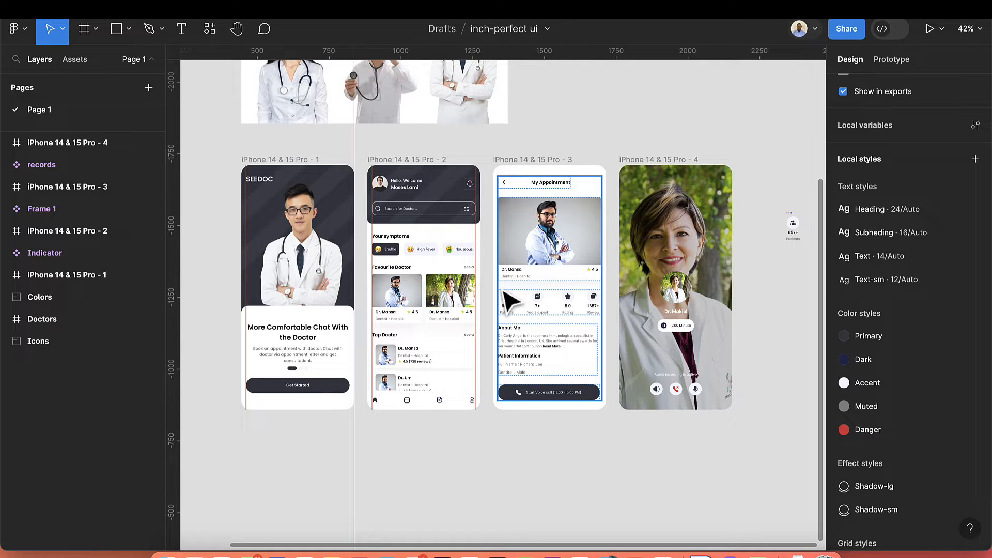
{"action": "scroll", "coordinate": [517, 315], "scroll_direction": "up", "scroll_amount": 6}
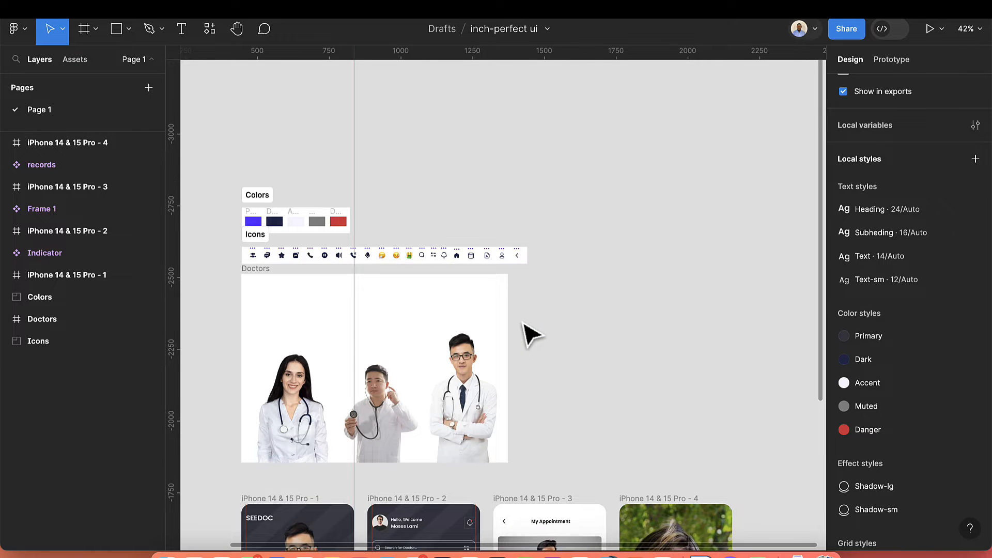
{"action": "scroll", "coordinate": [532, 336], "scroll_direction": "down", "scroll_amount": 1}
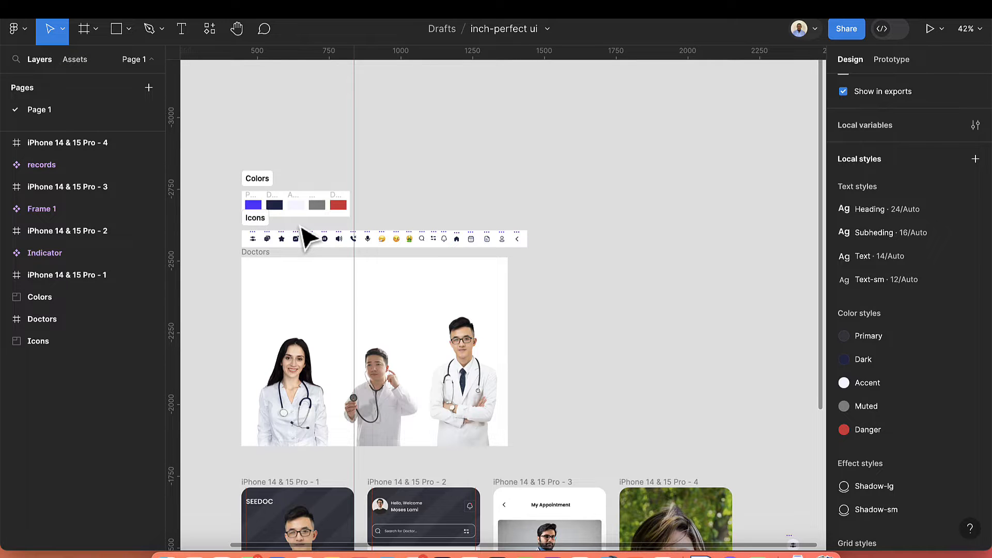
{"action": "scroll", "coordinate": [309, 238], "scroll_direction": "down", "scroll_amount": 1}
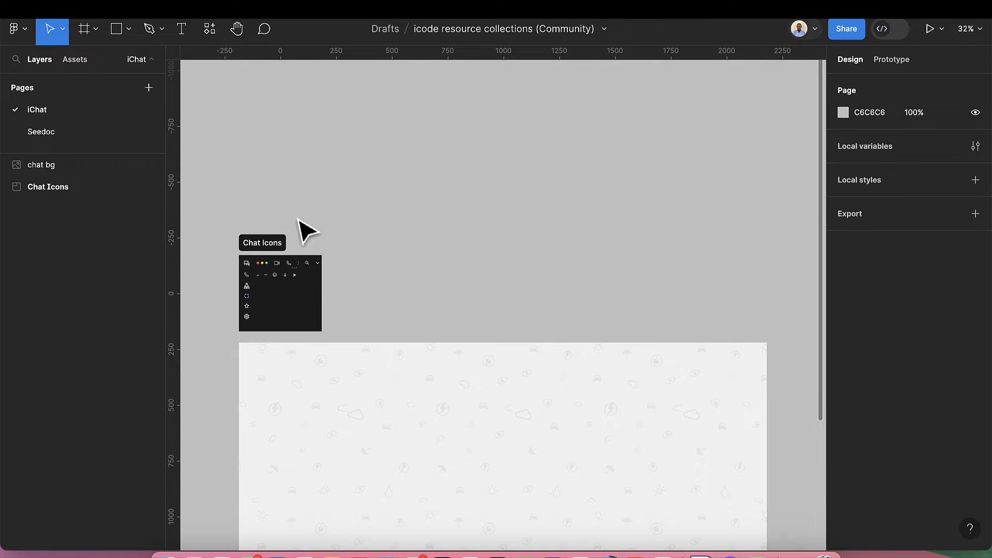
Step: Copy the Colors, Icons and Doctors items from the Seedoc page of the resource file into Page 1 of inch-perfect ui
{"action": "left_click", "coordinate": [41, 133]}
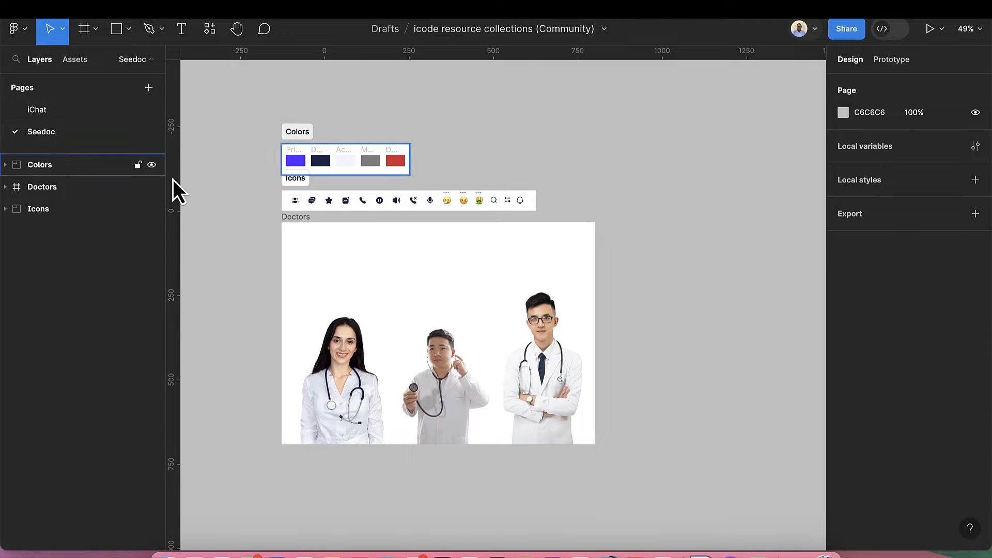
{"action": "left_click_drag", "start_coordinate": [250, 103], "coordinate": [627, 484]}
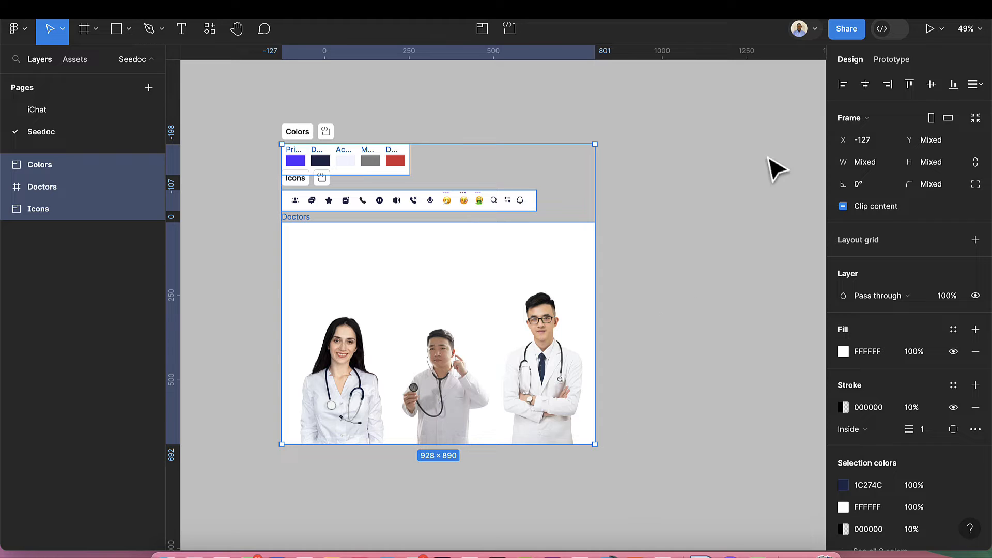
{"action": "left_click", "coordinate": [759, 4]}
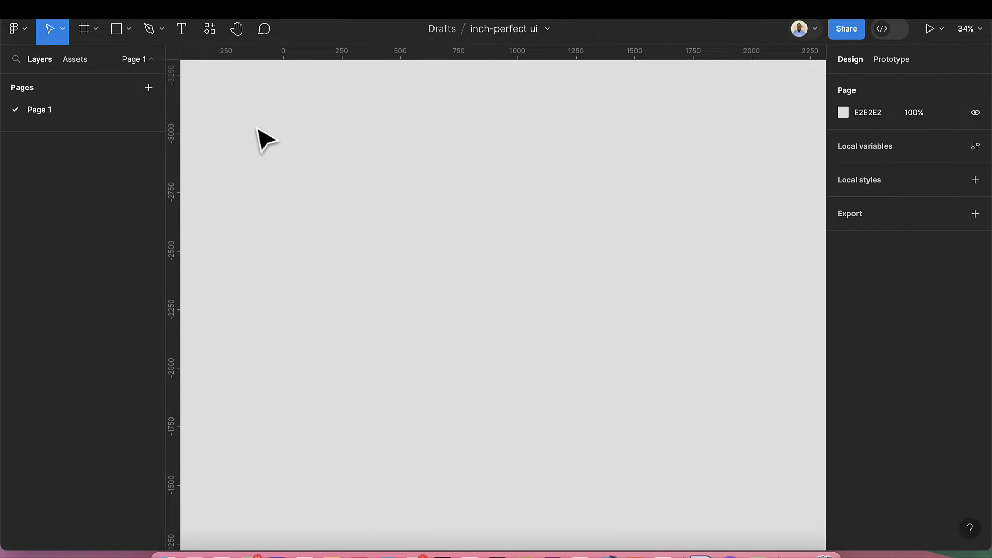
{"action": "key", "text": "ctrl+v"}
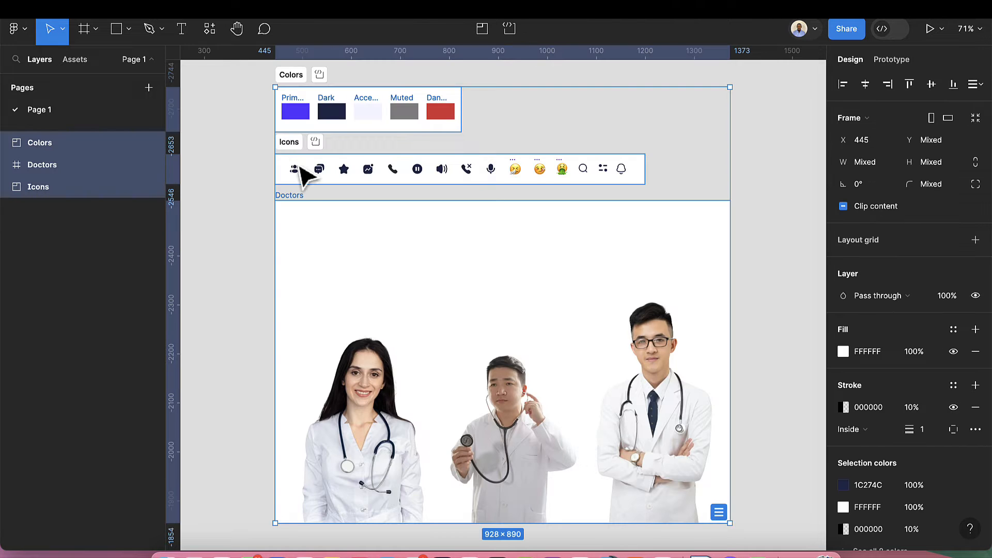
{"action": "scroll", "coordinate": [310, 188], "scroll_direction": "down", "scroll_amount": 2}
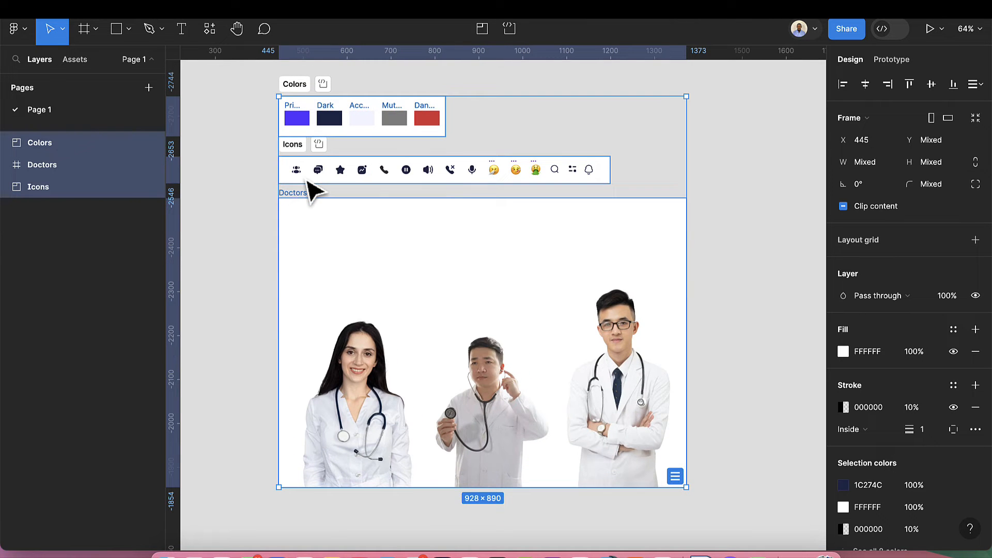
{"action": "left_click", "coordinate": [264, 179]}
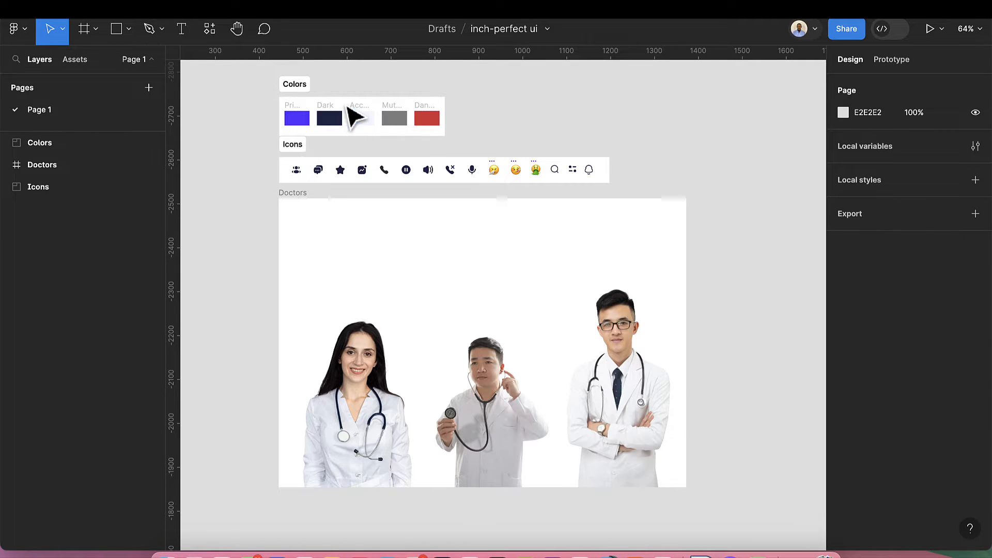
Step: Create a local color style named Primary with 5B39FF sampled from the Primary swatch
{"action": "scroll", "coordinate": [303, 123], "scroll_direction": "up", "scroll_amount": 2}
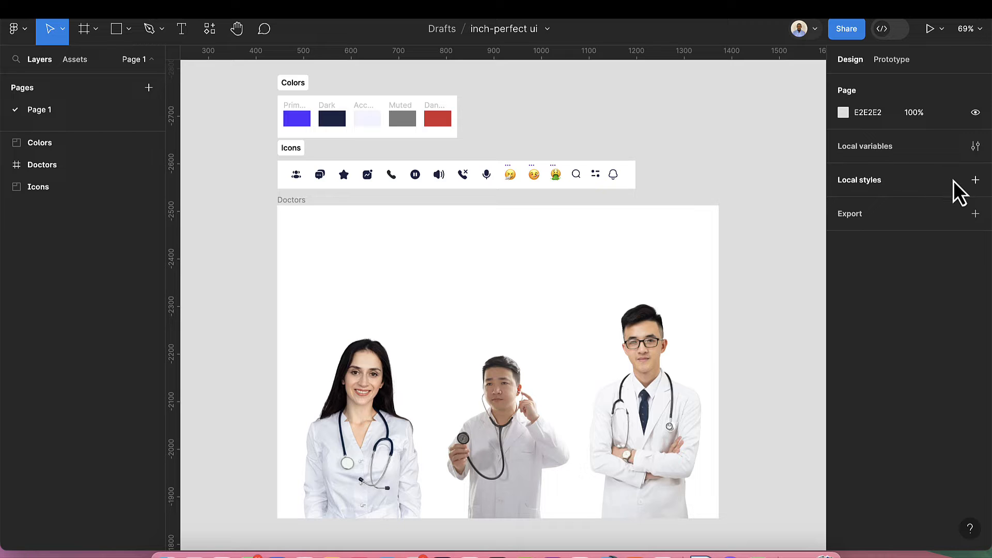
{"action": "scroll", "coordinate": [748, 208], "scroll_direction": "right", "scroll_amount": 2}
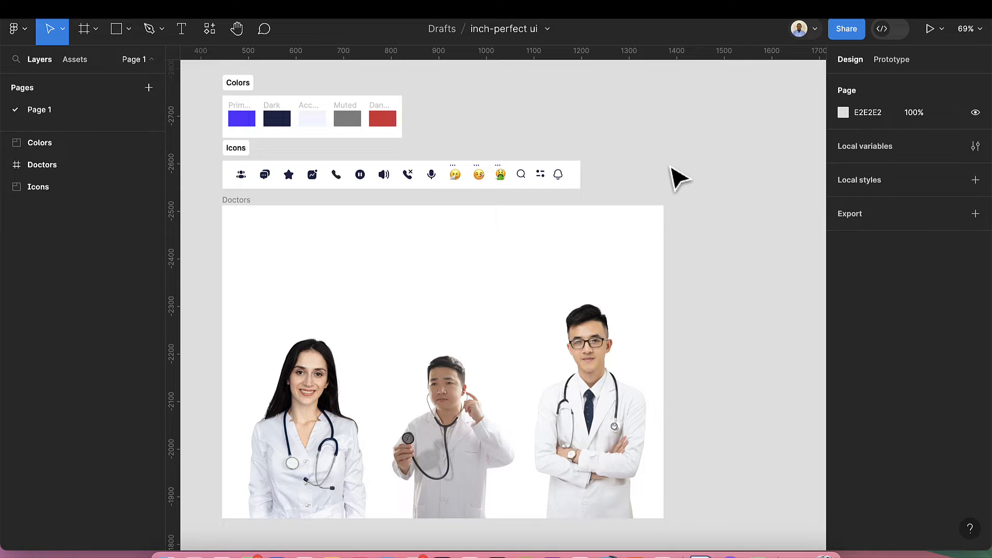
{"action": "left_click", "coordinate": [975, 180]}
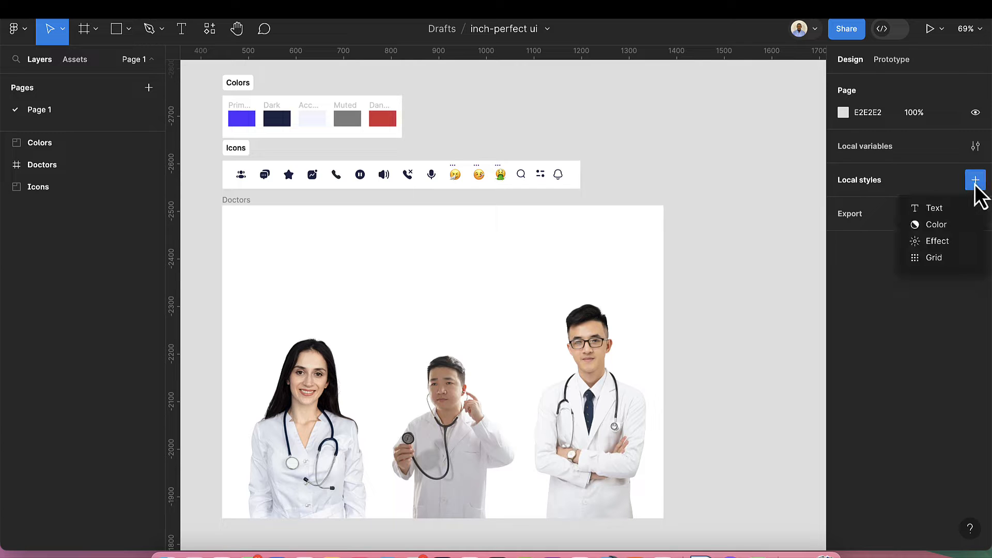
{"action": "left_click", "coordinate": [944, 223]}
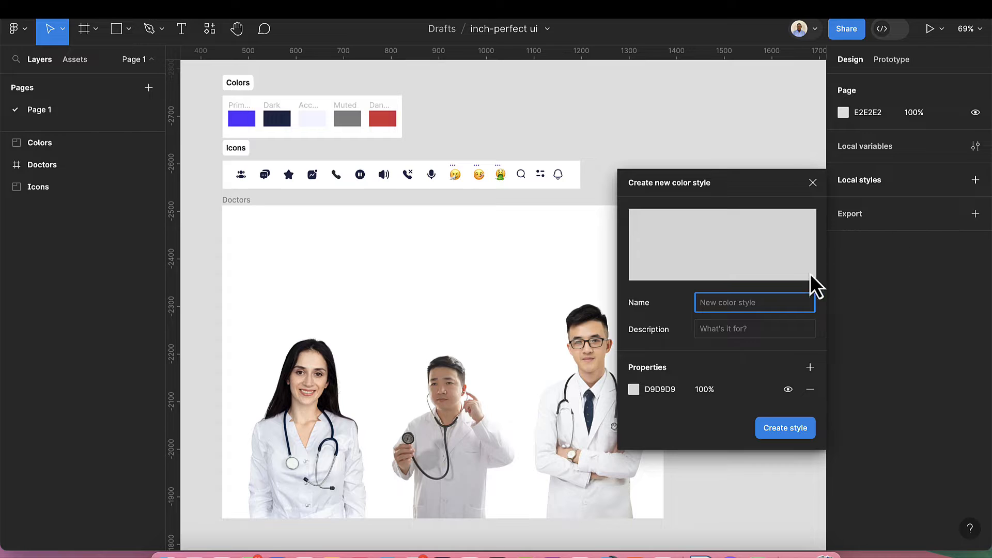
{"action": "type", "text": "Primary"}
{"action": "left_click", "coordinate": [633, 389]}
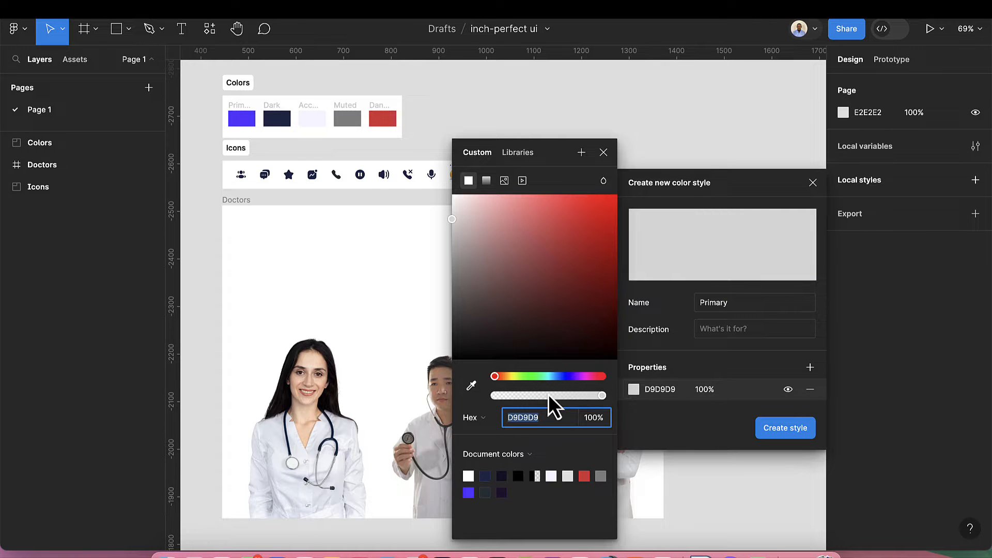
{"action": "left_click", "coordinate": [474, 390]}
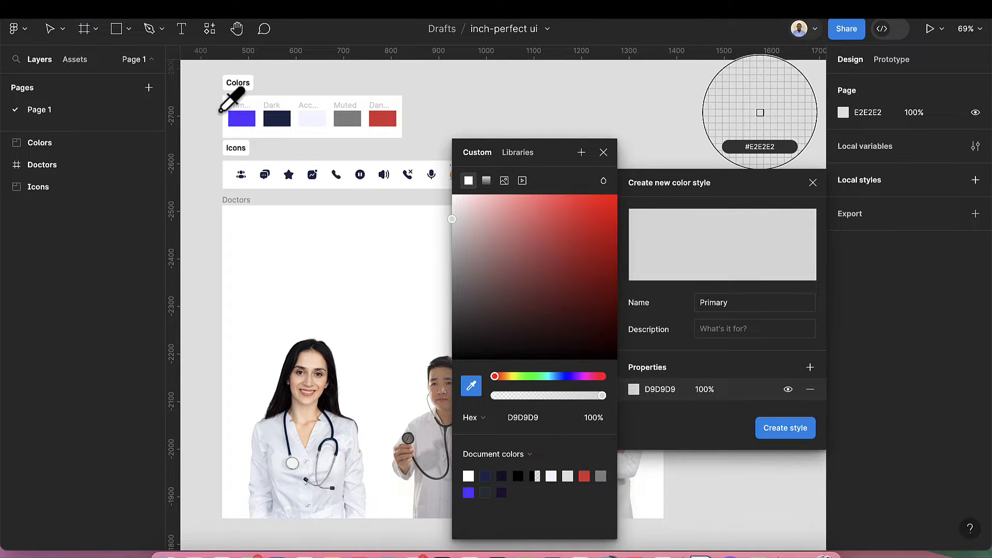
{"action": "left_click", "coordinate": [240, 118]}
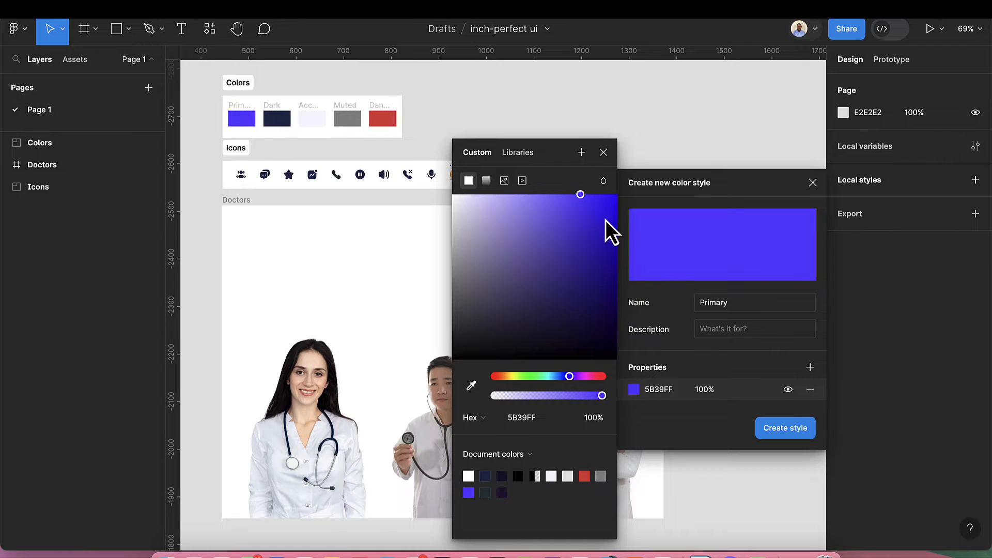
{"action": "left_click", "coordinate": [783, 428]}
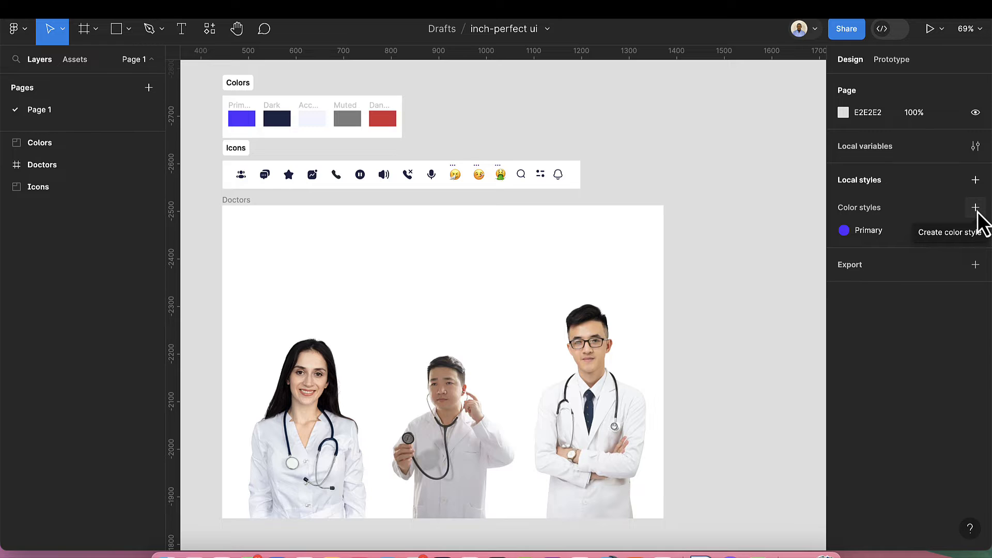
Step: Create a color style named Dark with 1C274C sampled from the Dark swatch
{"action": "left_click", "coordinate": [976, 208]}
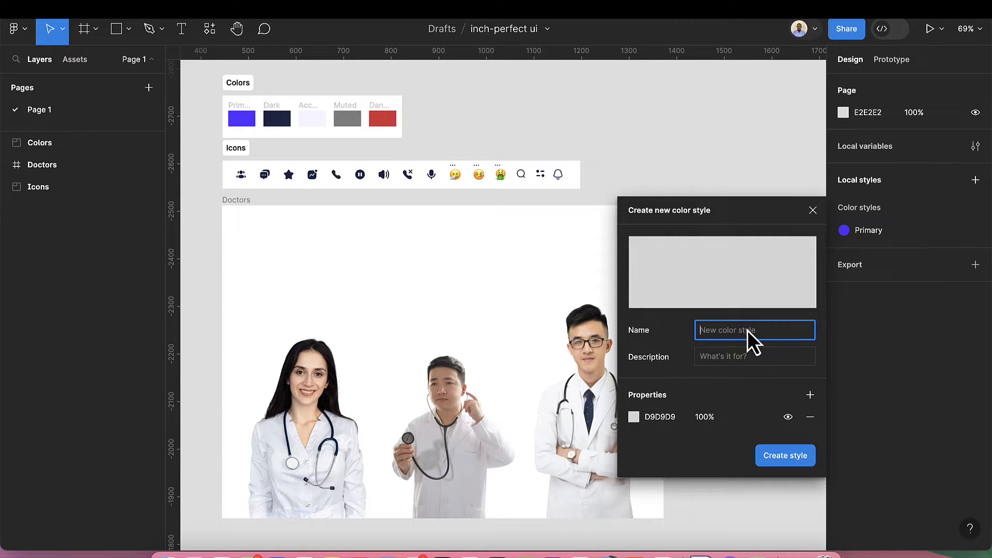
{"action": "type", "text": "Dark"}
{"action": "left_click", "coordinate": [634, 419]}
{"action": "left_click", "coordinate": [471, 385]}
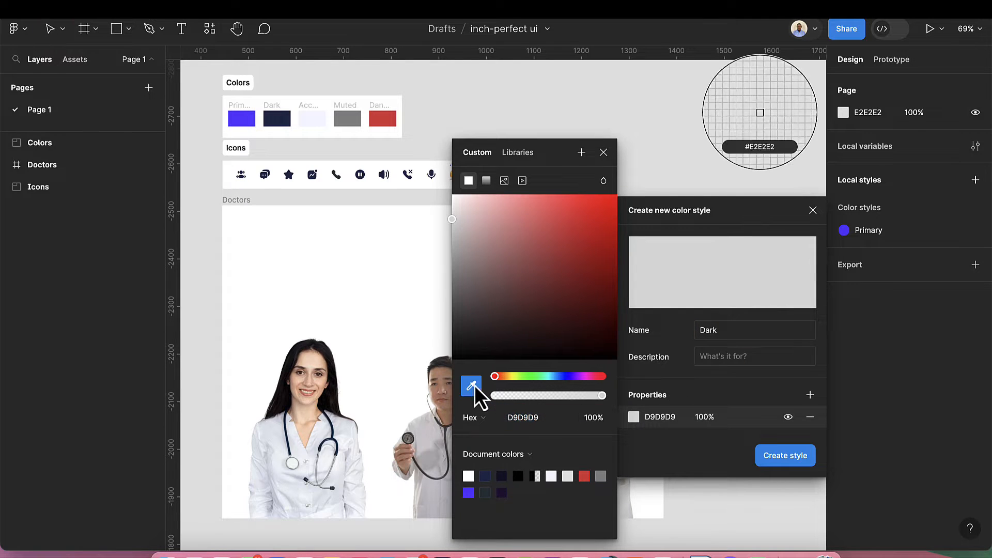
{"action": "left_click", "coordinate": [277, 118]}
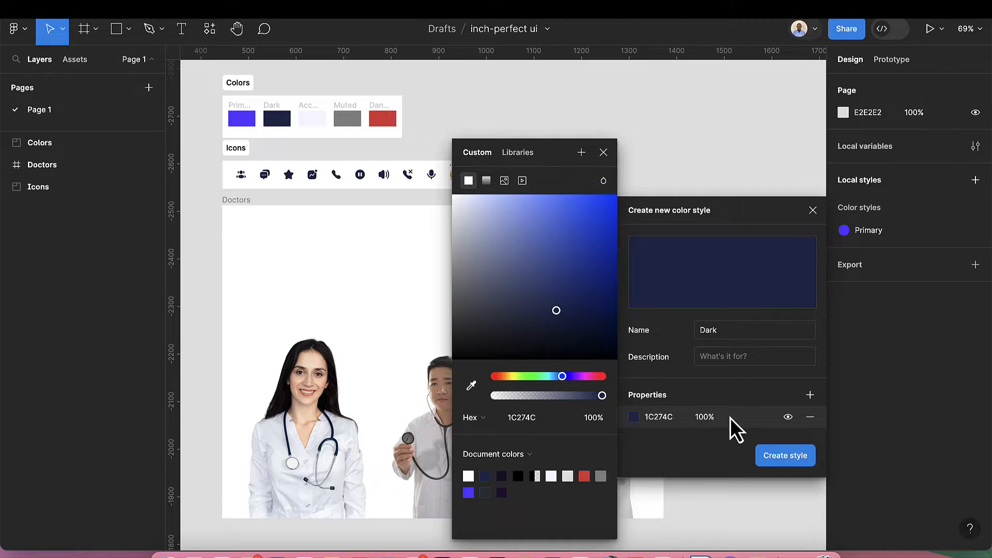
{"action": "left_click", "coordinate": [789, 464]}
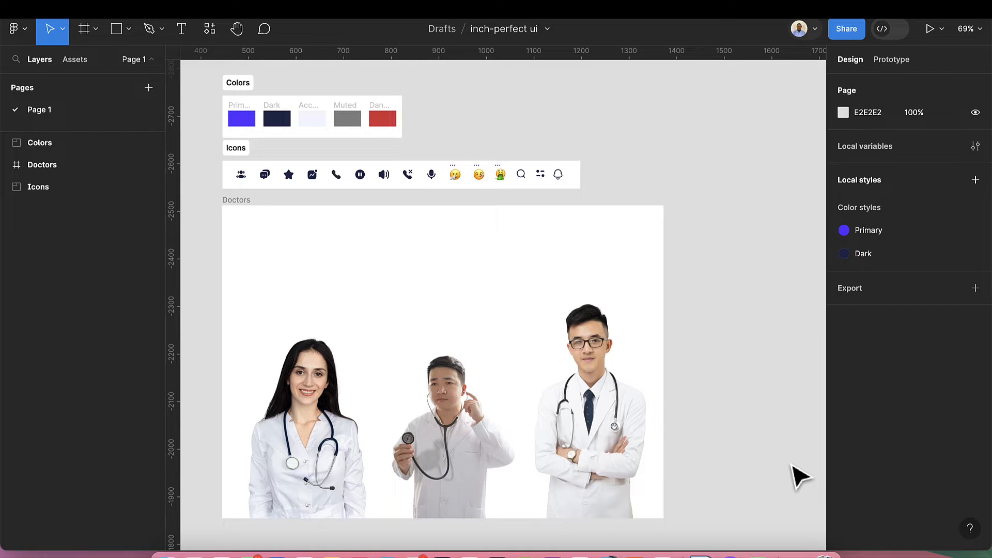
Step: Create a color style named Accent using the color sampled from the Accent swatch
{"action": "left_click", "coordinate": [976, 182]}
{"action": "left_click", "coordinate": [929, 222]}
{"action": "type", "text": "Accent"}
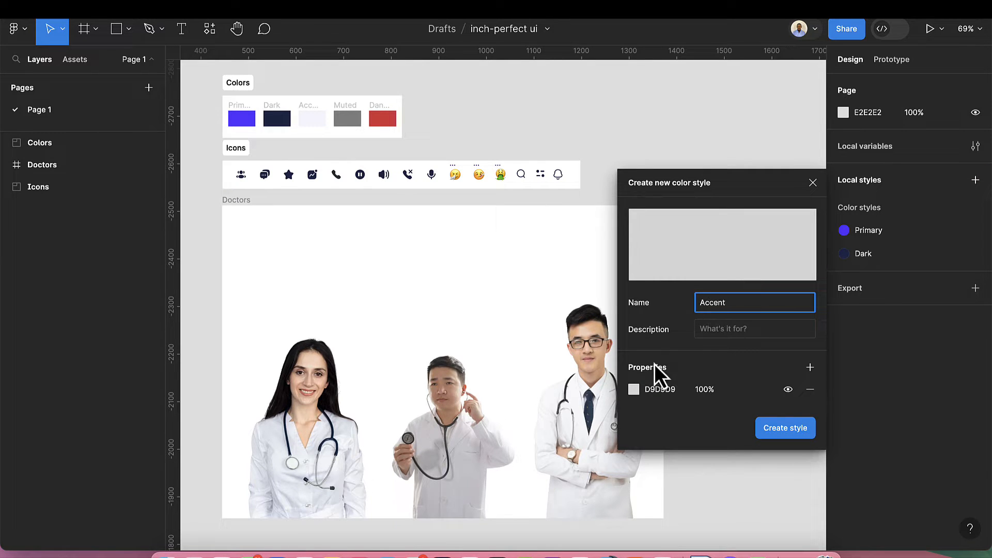
{"action": "left_click", "coordinate": [634, 389]}
{"action": "left_click", "coordinate": [471, 385]}
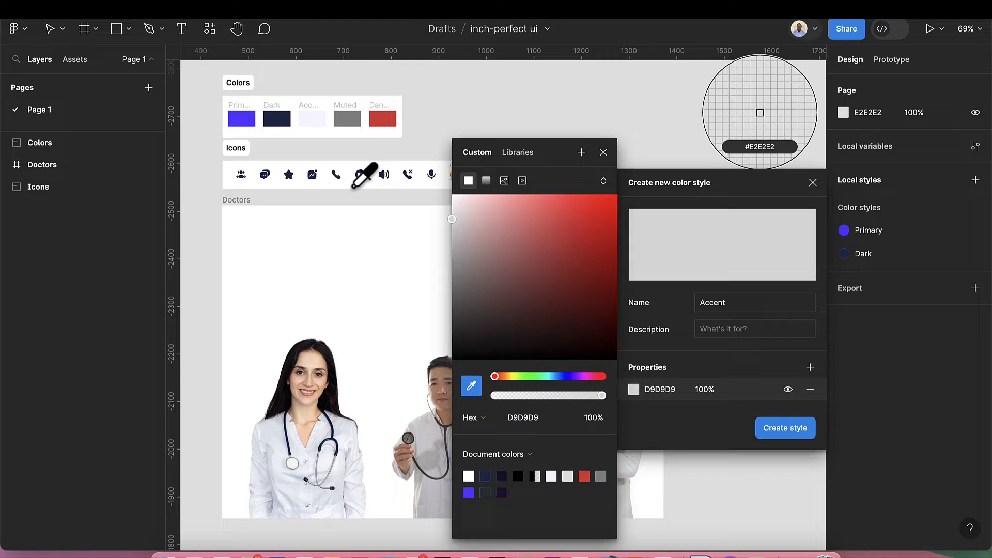
{"action": "left_click", "coordinate": [313, 119]}
{"action": "left_click", "coordinate": [781, 430]}
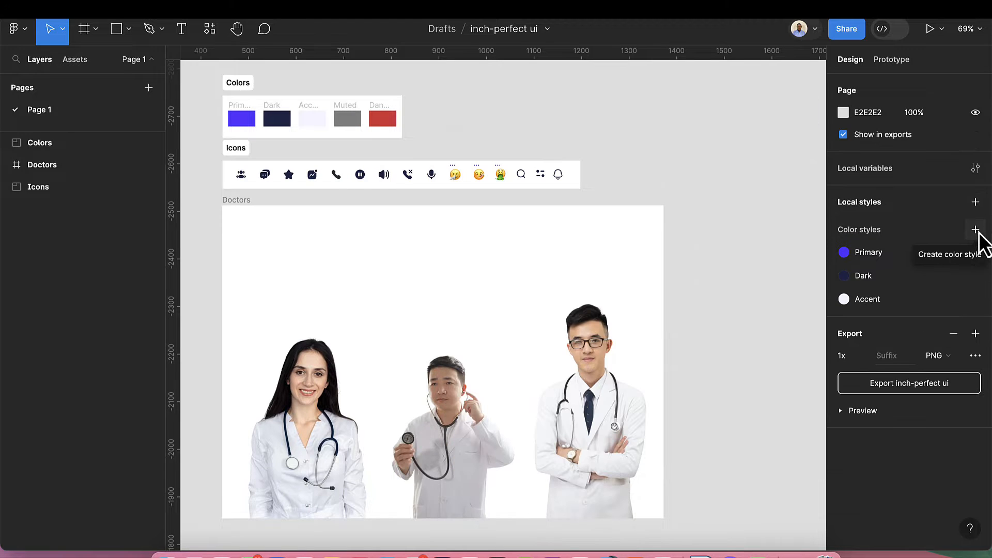
Step: Create a color style named Muted with 878787 sampled from the gray Muted swatch
{"action": "left_click", "coordinate": [976, 230]}
{"action": "type", "text": "Muted"}
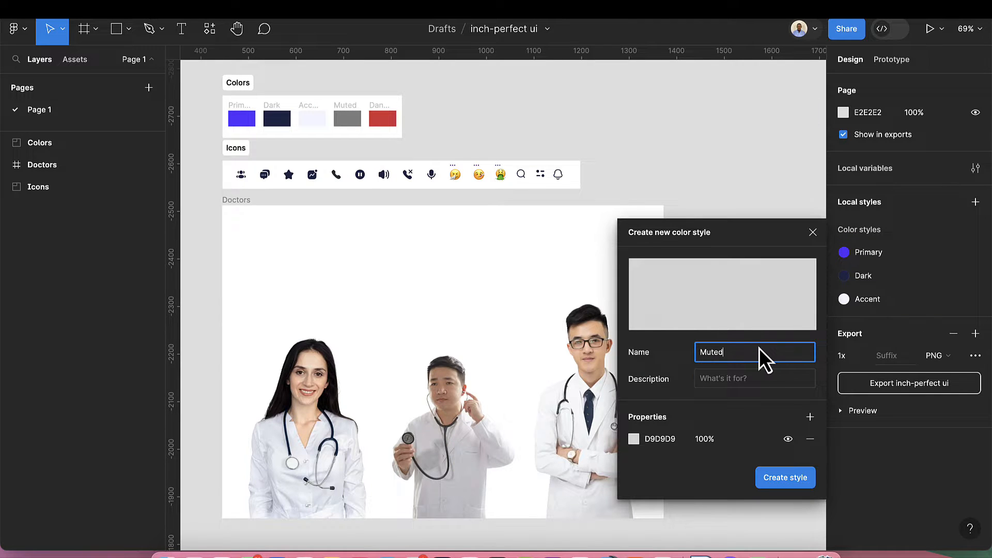
{"action": "left_click", "coordinate": [659, 434]}
{"action": "left_click", "coordinate": [471, 386]}
{"action": "left_click", "coordinate": [347, 118]}
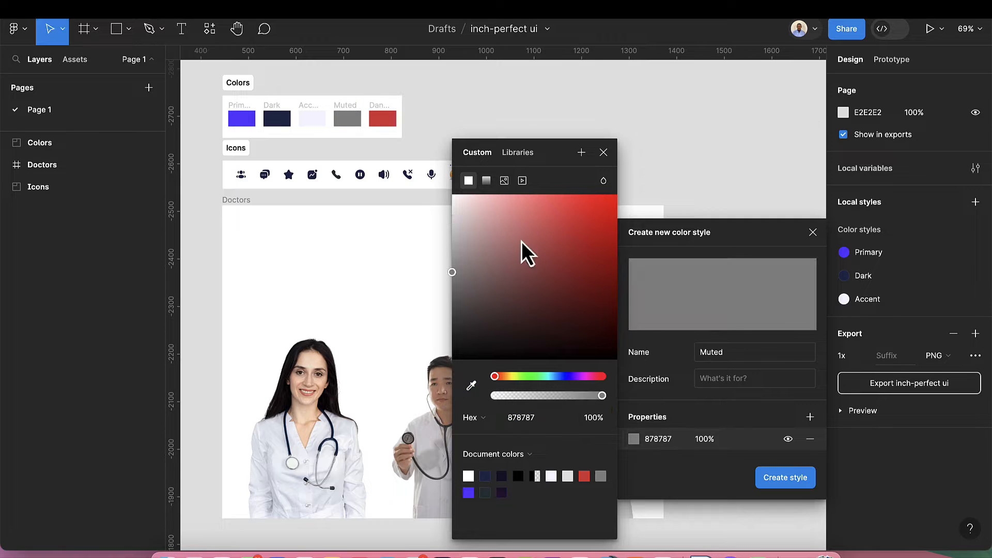
{"action": "left_click", "coordinate": [784, 472]}
Step: Create a color style named Danger using the color sampled from the red Danger swatch
{"action": "left_click", "coordinate": [975, 230]}
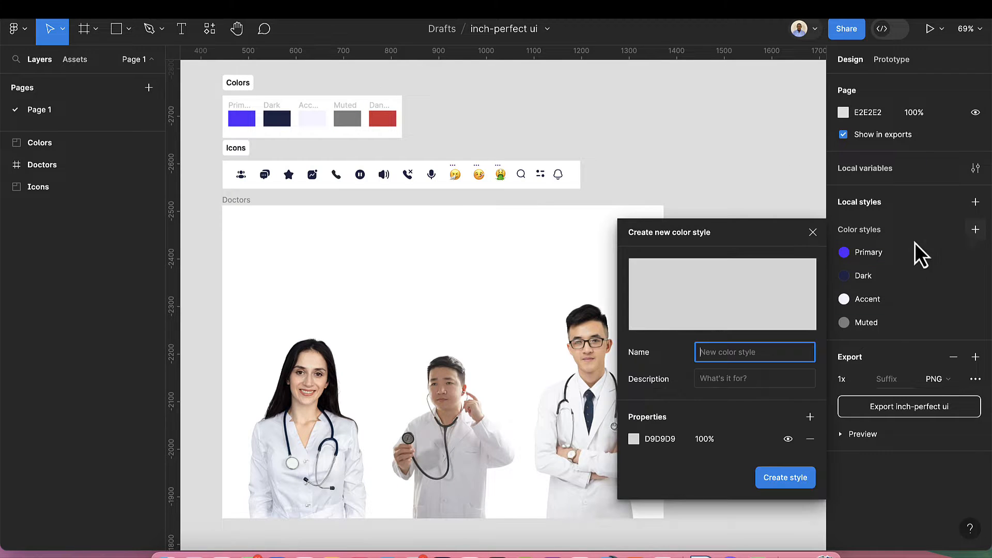
{"action": "type", "text": "Danger"}
{"action": "left_click", "coordinate": [633, 439]}
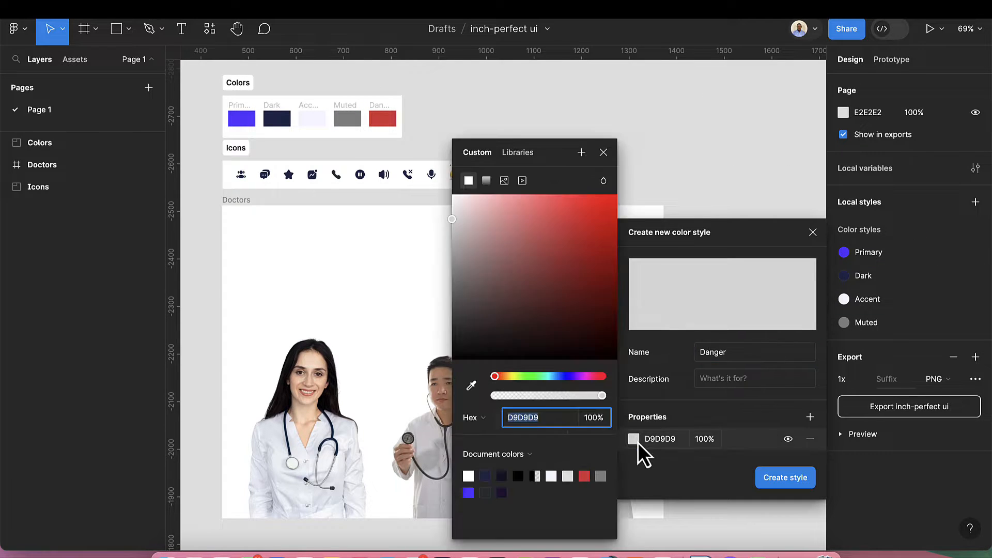
{"action": "left_click", "coordinate": [471, 385]}
{"action": "left_click", "coordinate": [391, 118]}
{"action": "left_click", "coordinate": [780, 476]}
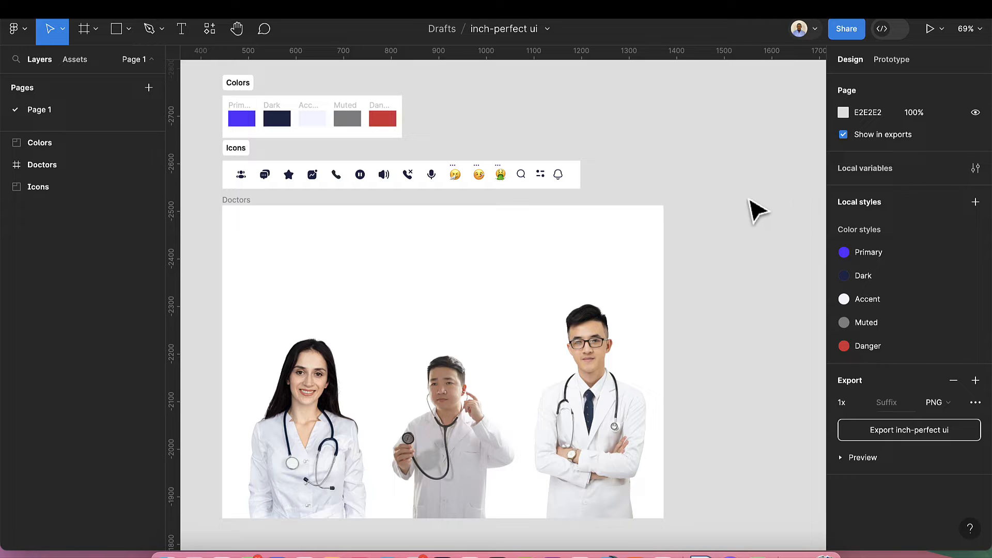
Step: Start a new effect style named Shadow-lg and set its drop shadow to blur 35 and Y offset 20
{"action": "left_click", "coordinate": [976, 204]}
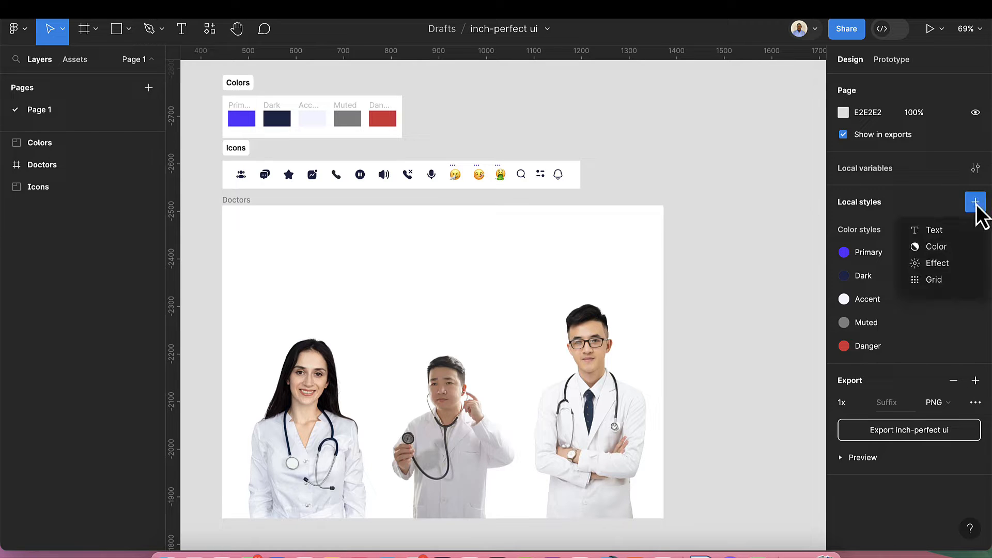
{"action": "left_click", "coordinate": [953, 265]}
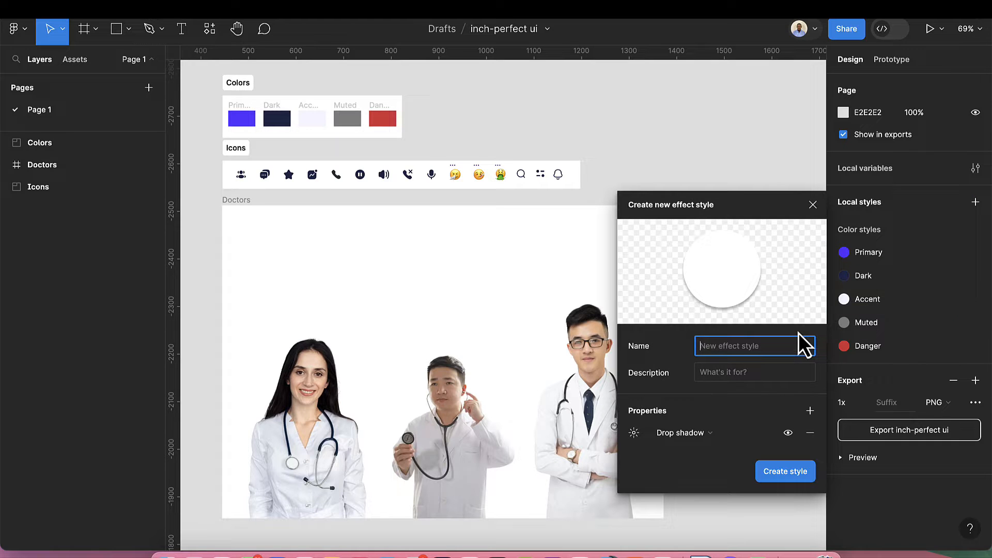
{"action": "type", "text": "Shadow-lg"}
{"action": "left_click", "coordinate": [634, 433]}
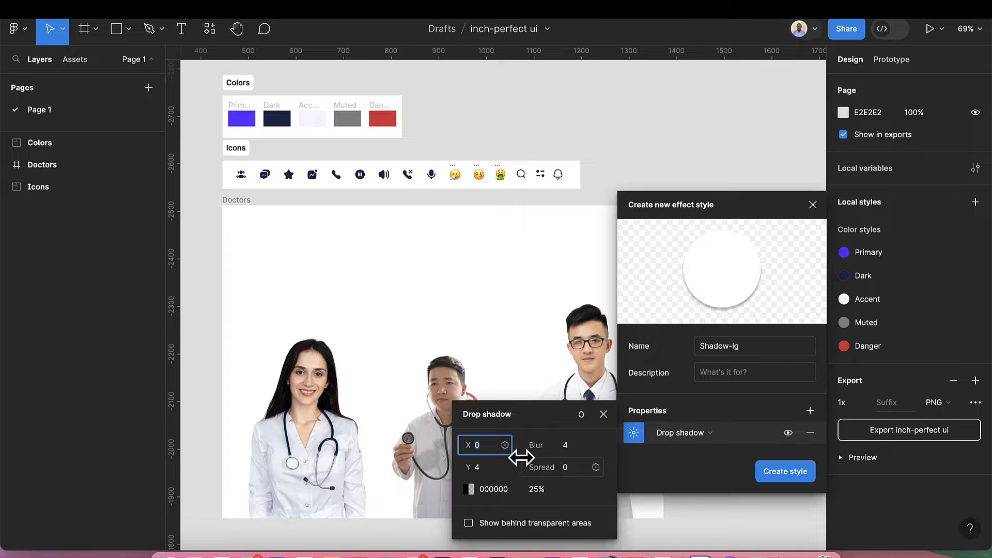
{"action": "left_click", "coordinate": [573, 448]}
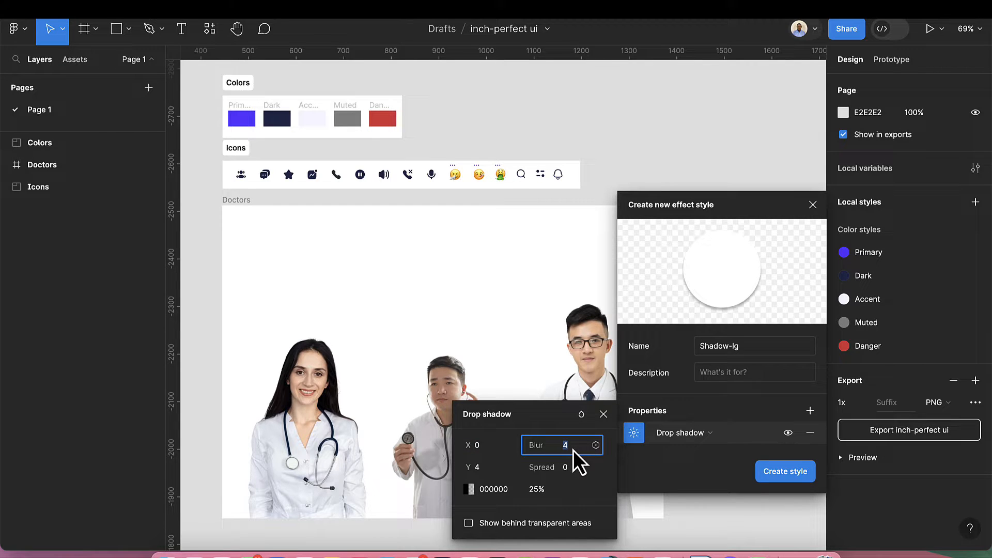
{"action": "type", "text": "35"}
{"action": "key", "text": "Return"}
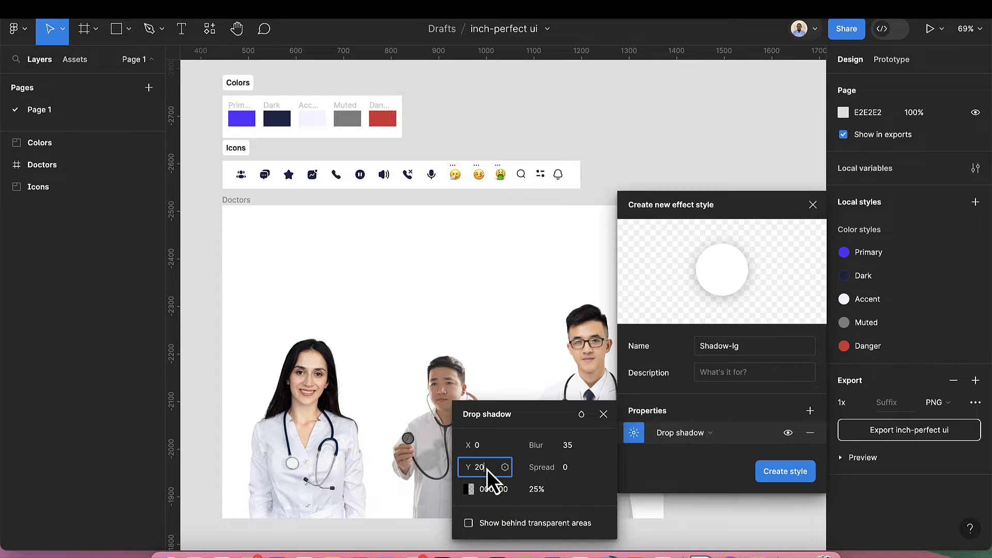
{"action": "left_click", "coordinate": [487, 469]}
{"action": "type", "text": "20"}
{"action": "key", "text": "Return"}
Step: Set the Shadow-lg drop shadow to color 171439 at 4% opacity and create the style
{"action": "left_click", "coordinate": [544, 494]}
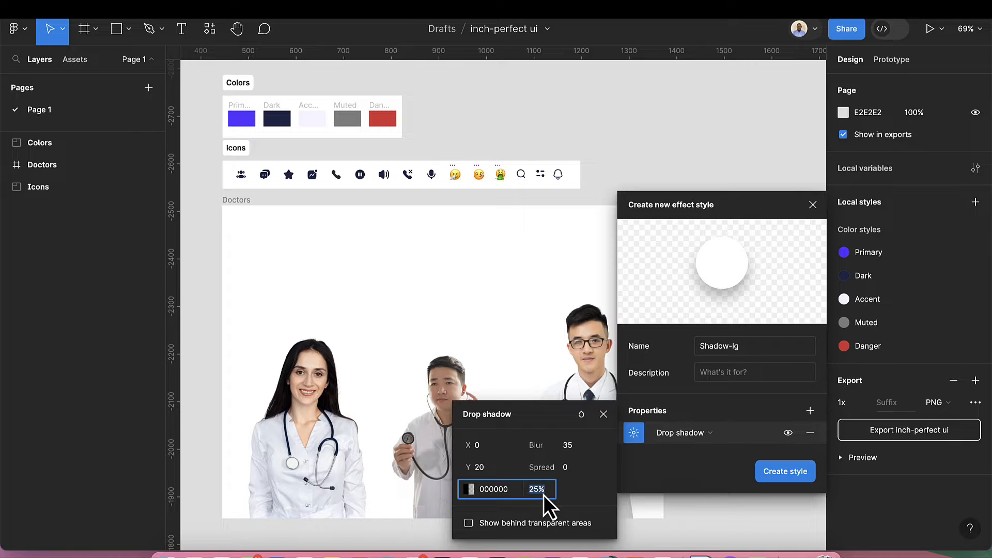
{"action": "type", "text": "4"}
{"action": "key", "text": "Return"}
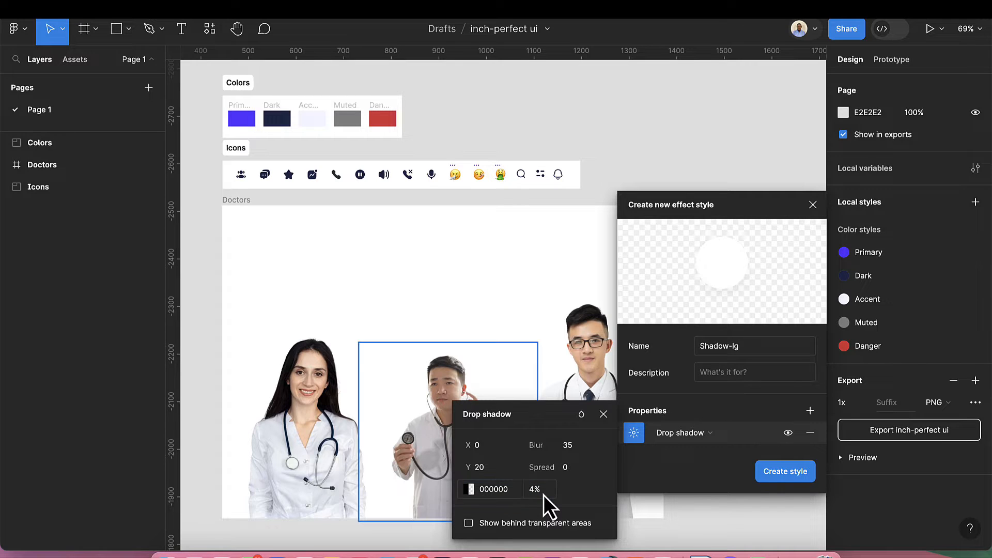
{"action": "left_click", "coordinate": [490, 494]}
{"action": "type", "text": "171439"}
{"action": "key", "text": "Return"}
{"action": "left_click", "coordinate": [778, 475]}
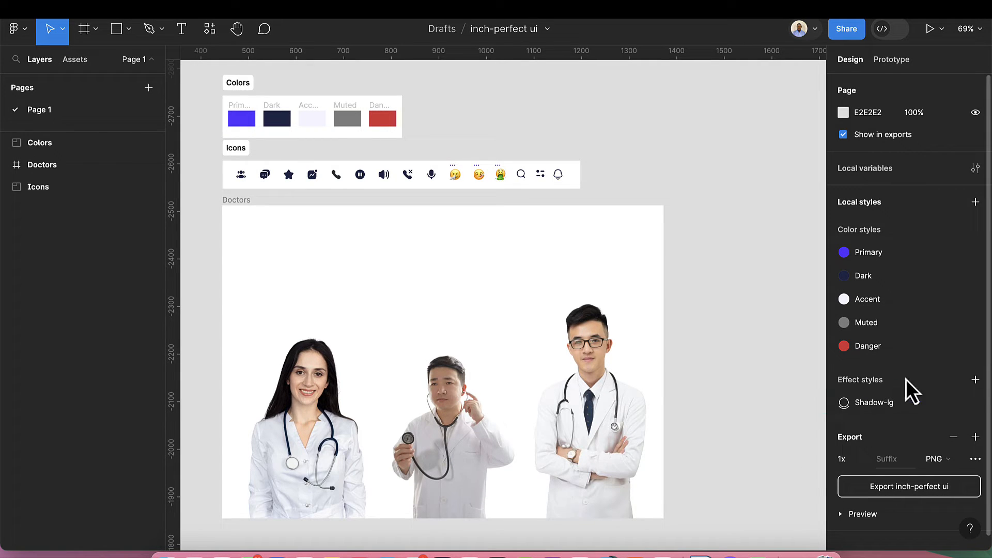
Step: Start a new effect style named Shadow-sm and set its drop shadow to blur 16 and Y offset 6
{"action": "left_click", "coordinate": [975, 381]}
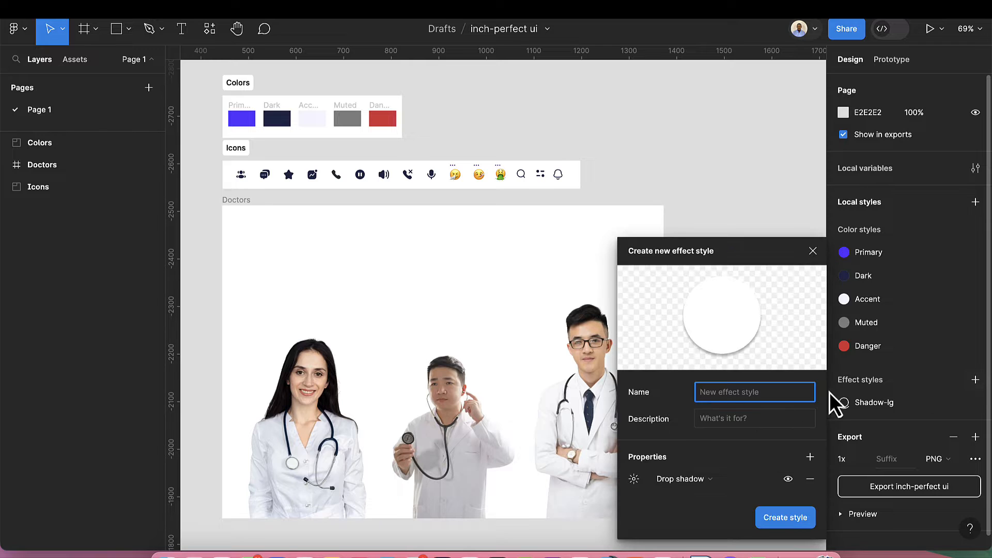
{"action": "type", "text": "Shdo"}
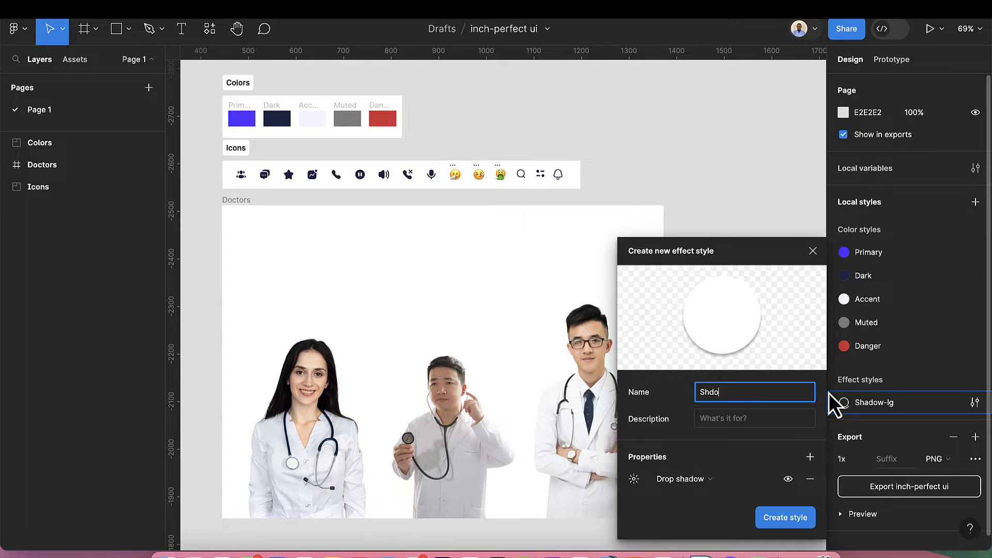
{"action": "key", "text": "BackSpace"}
{"action": "key", "text": "BackSpace"}
{"action": "type", "text": "adow-sm"}
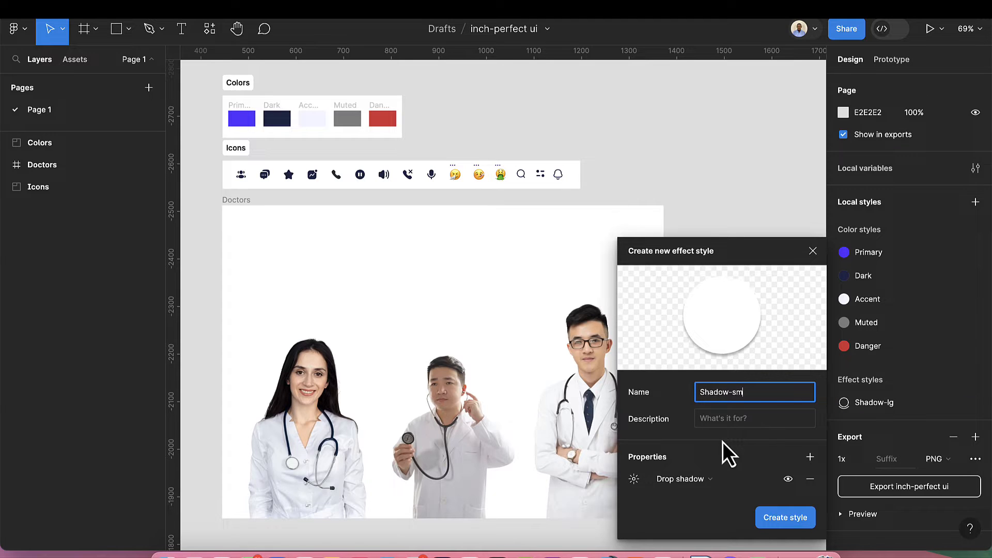
{"action": "left_click", "coordinate": [634, 479]}
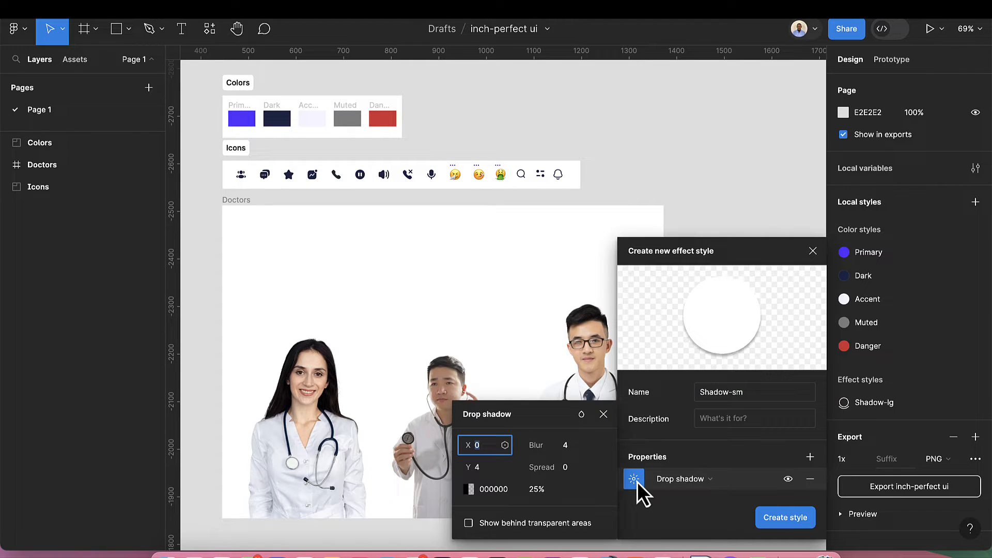
{"action": "left_click", "coordinate": [567, 447]}
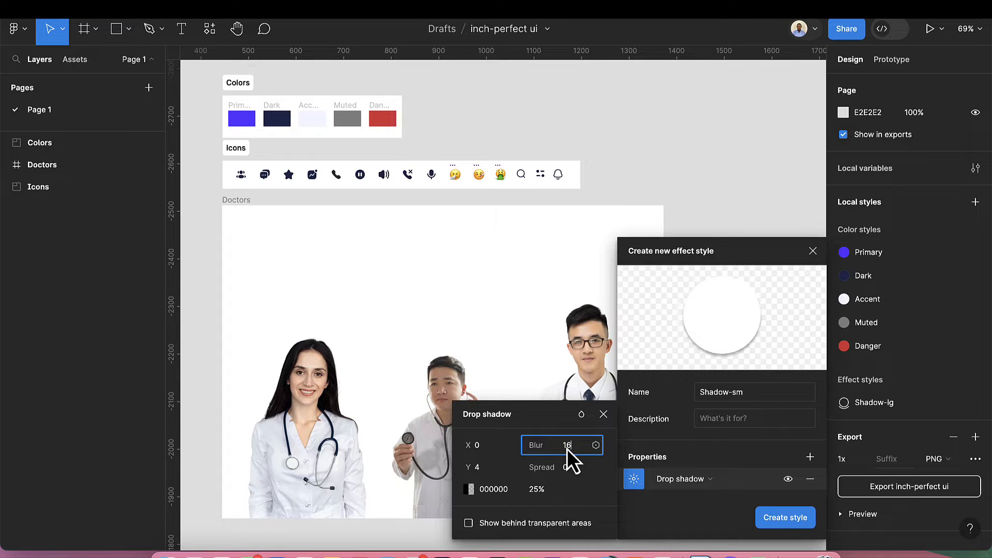
{"action": "key", "text": "Return"}
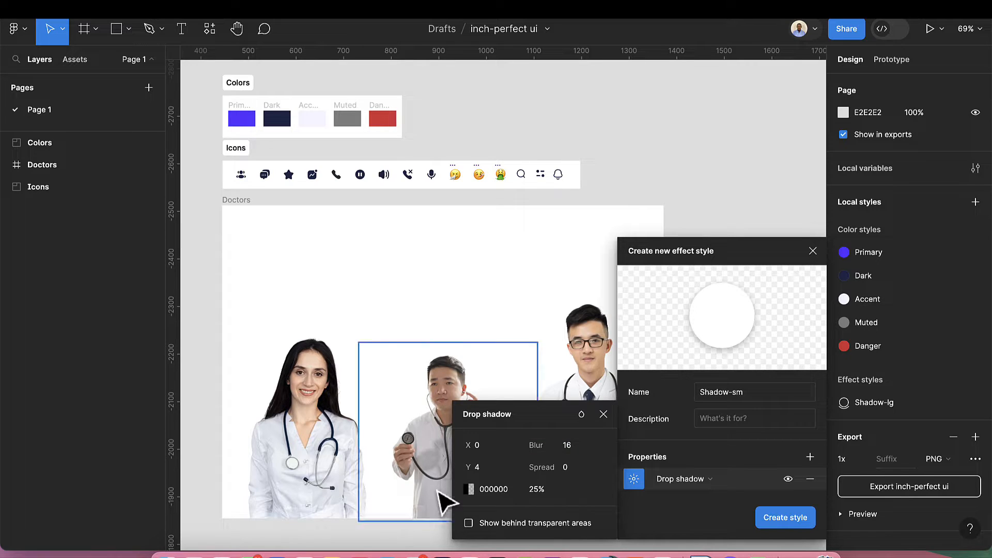
{"action": "left_click", "coordinate": [479, 465]}
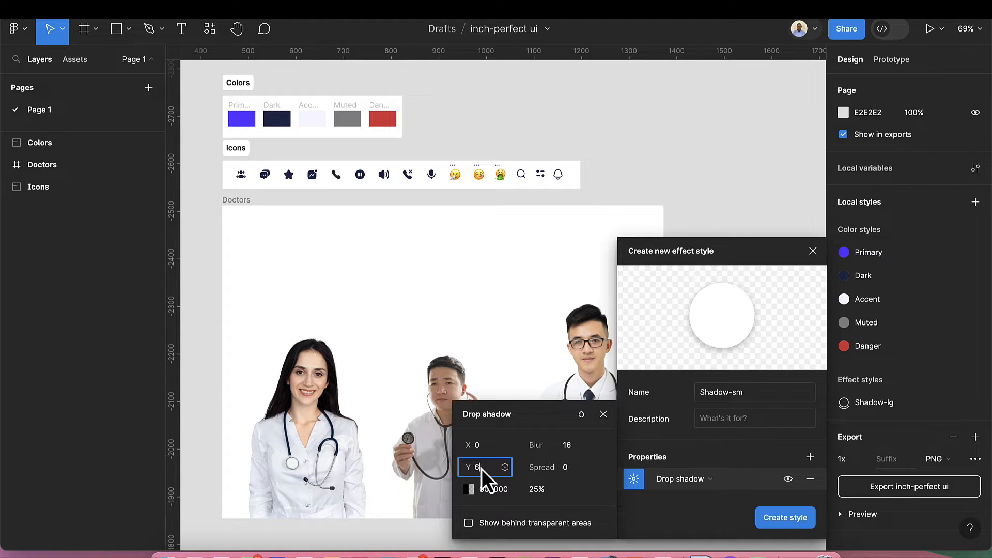
{"action": "type", "text": "6"}
{"action": "key", "text": "Return"}
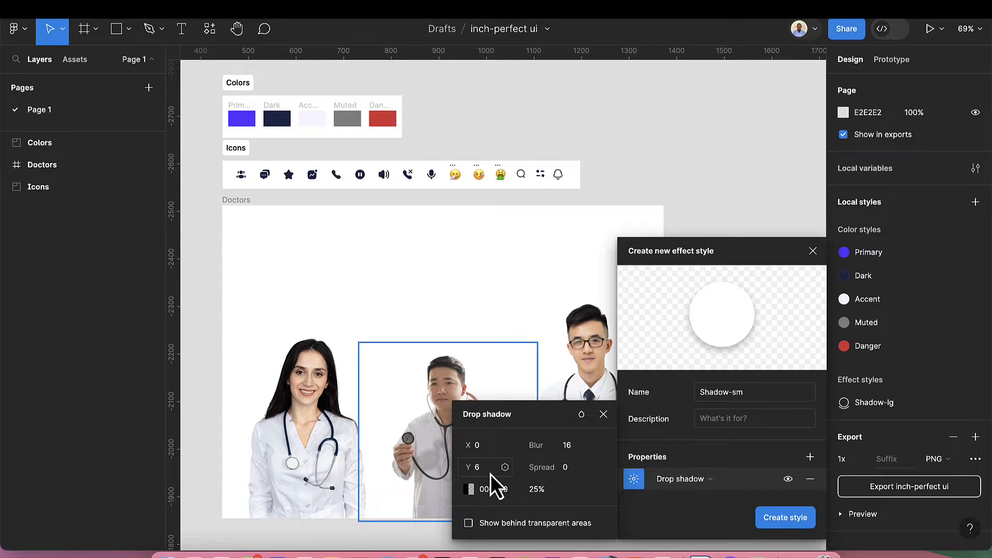
Step: Set the Shadow-sm drop shadow to 4% opacity with color 171439 and create the style
{"action": "left_click", "coordinate": [543, 489]}
{"action": "type", "text": "4"}
{"action": "key", "text": "Return"}
{"action": "left_click", "coordinate": [516, 493]}
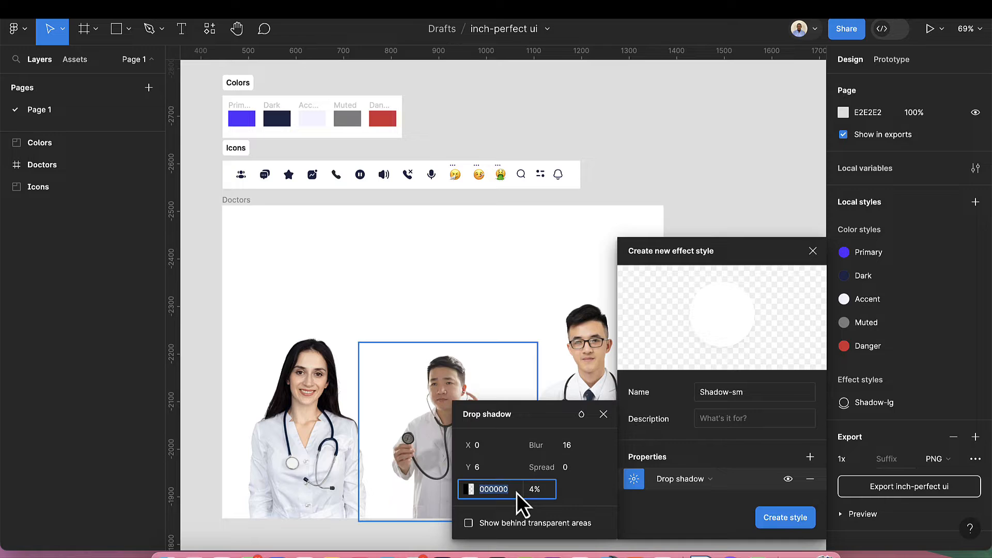
{"action": "type", "text": "17"}
{"action": "type", "text": "1439"}
{"action": "key", "text": "Return"}
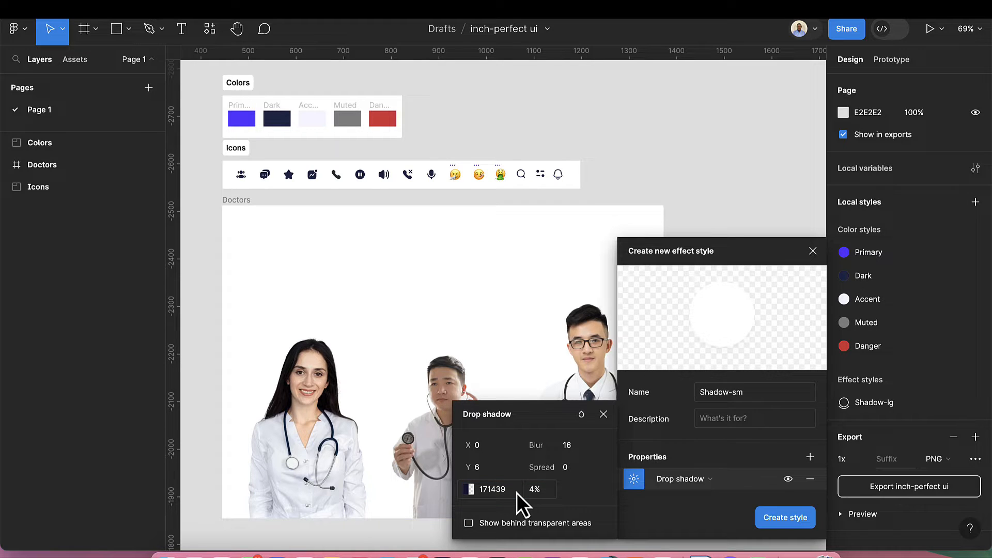
{"action": "left_click", "coordinate": [768, 519]}
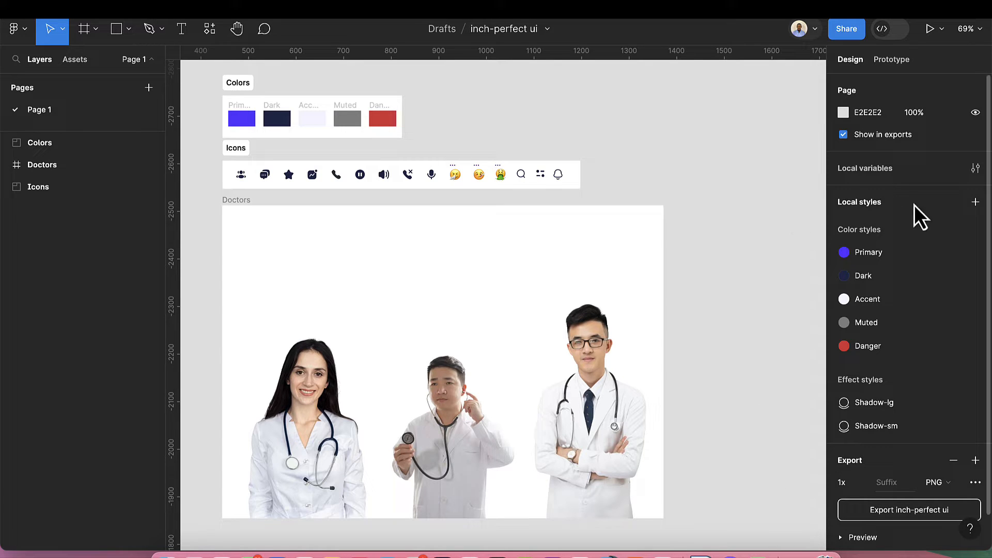
Step: Start a new grid style named Mobile and change its layout type from grid to columns
{"action": "left_click", "coordinate": [975, 202]}
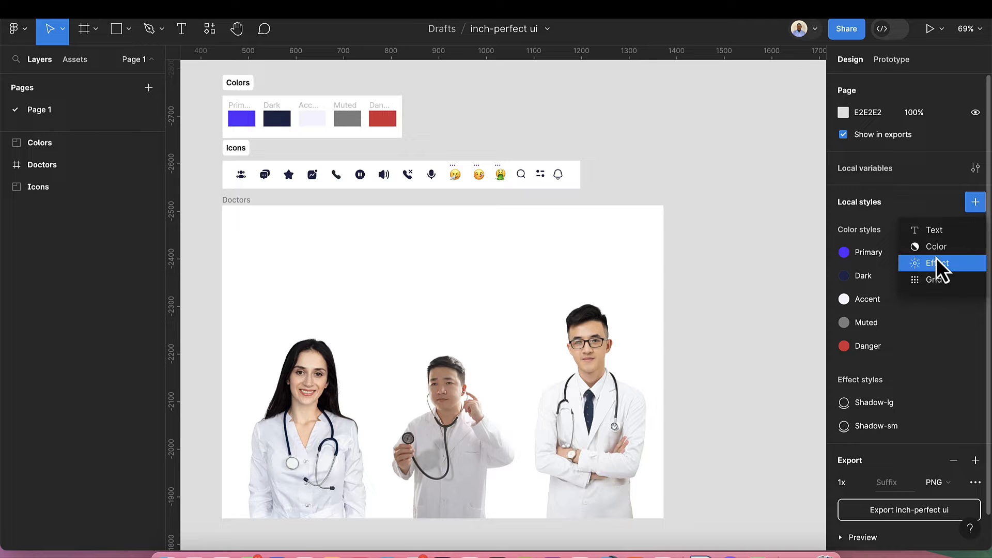
{"action": "left_click", "coordinate": [932, 280]}
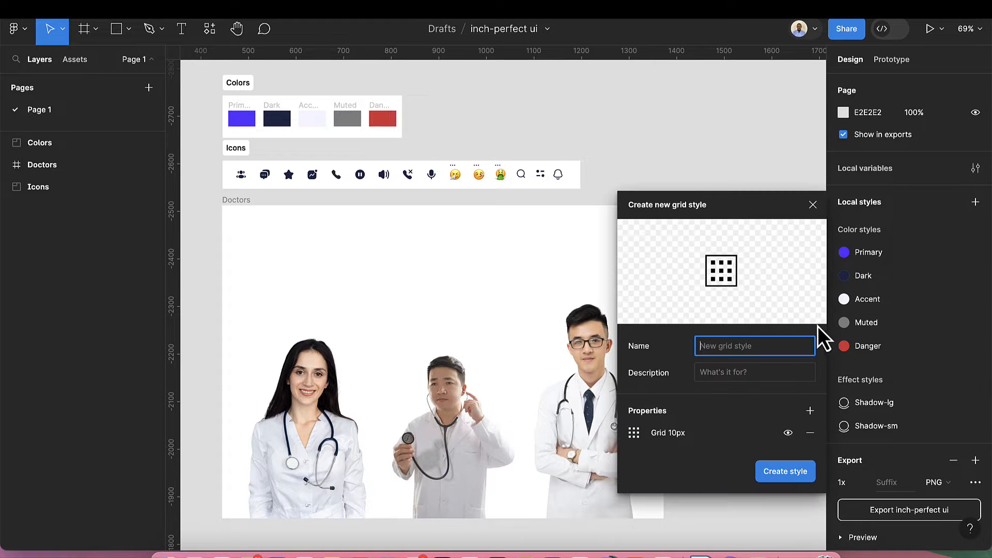
{"action": "type", "text": "Mobile"}
{"action": "left_click", "coordinate": [630, 438]}
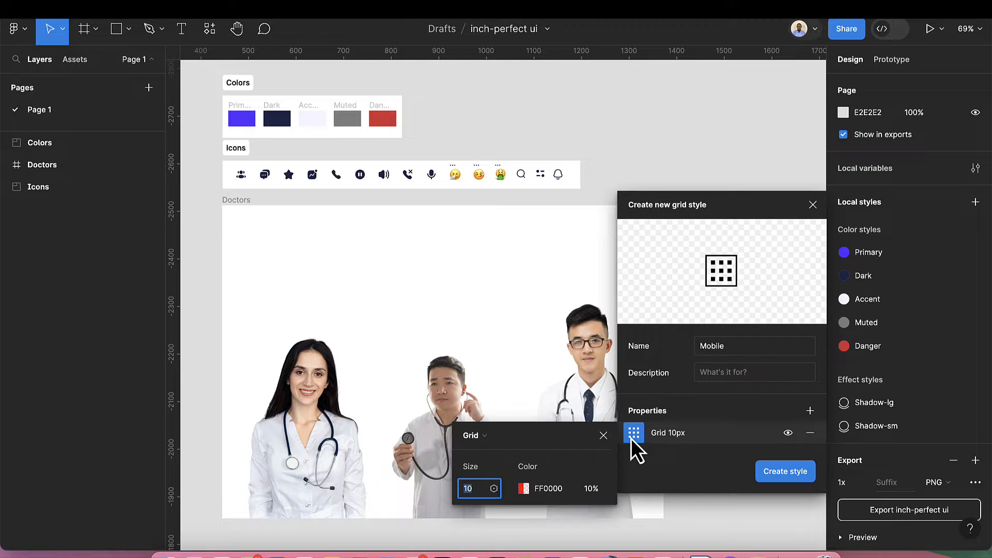
{"action": "left_click", "coordinate": [500, 439]}
{"action": "left_click", "coordinate": [496, 453]}
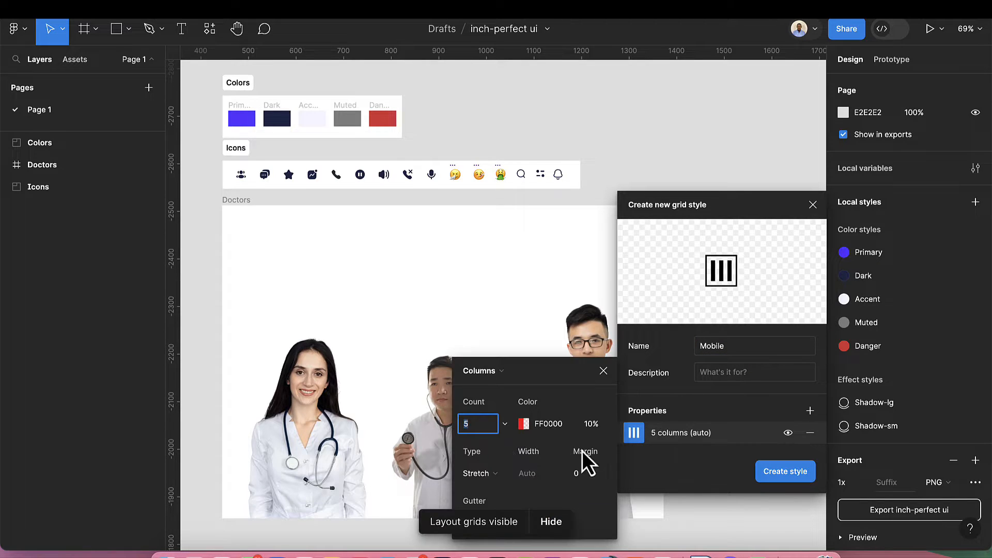
Step: Give the Mobile grid style 2 columns with a margin of 32 and a gutter of 16, and create it
{"action": "type", "text": "2"}
{"action": "key", "text": "Return"}
{"action": "left_click", "coordinate": [576, 474]}
{"action": "type", "text": "32"}
{"action": "key", "text": "Return"}
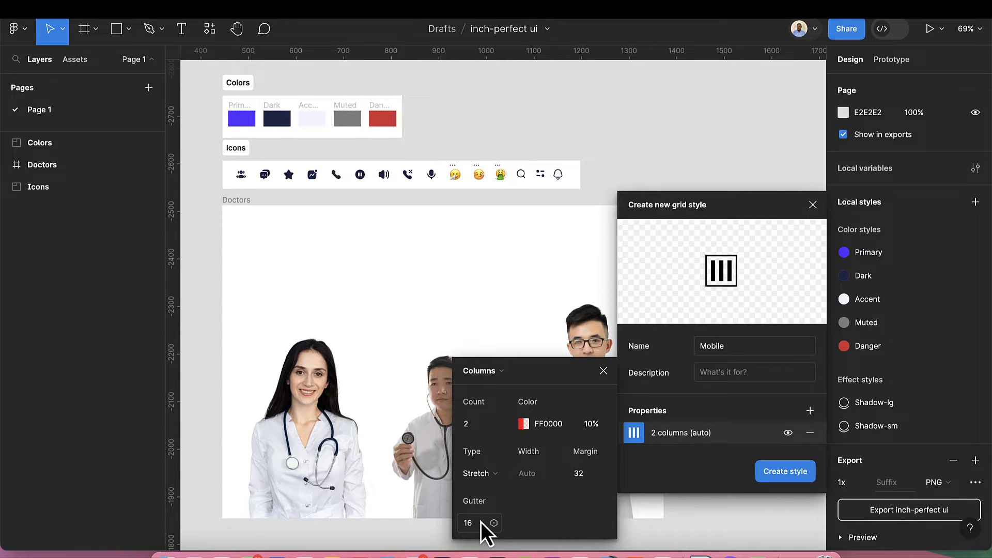
{"action": "left_click", "coordinate": [781, 473]}
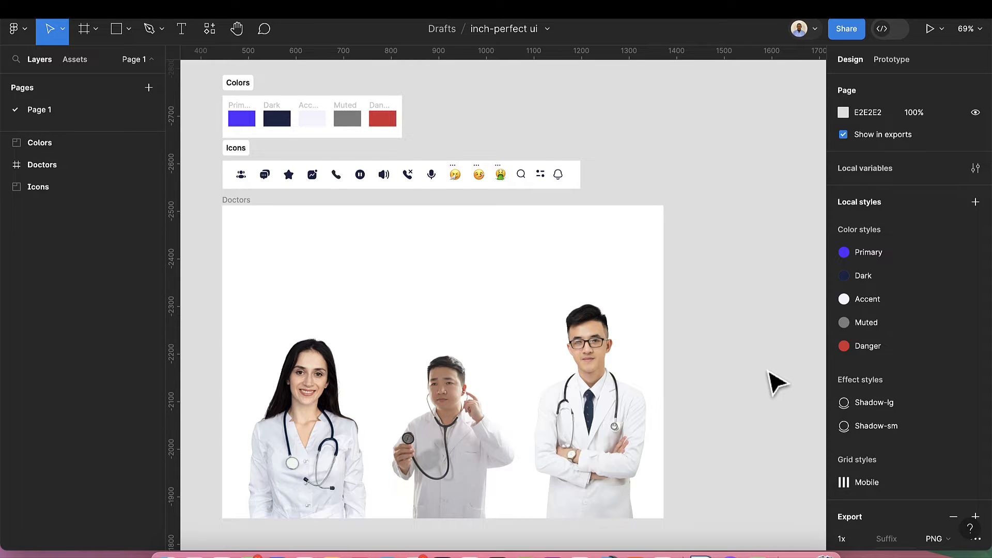
Step: Start a new text style named Heading with a font size of 24
{"action": "scroll", "coordinate": [778, 382], "scroll_direction": "down", "scroll_amount": 2}
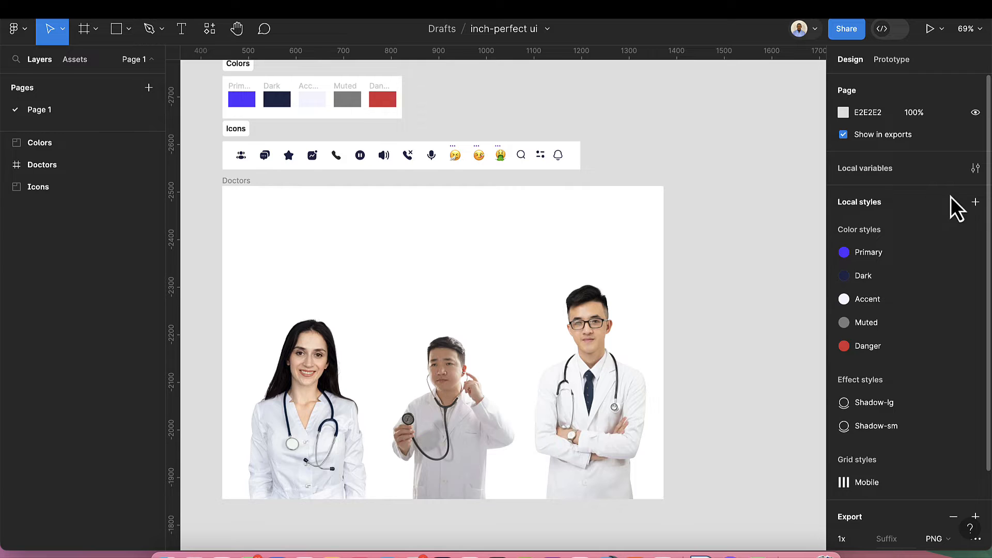
{"action": "left_click", "coordinate": [975, 202]}
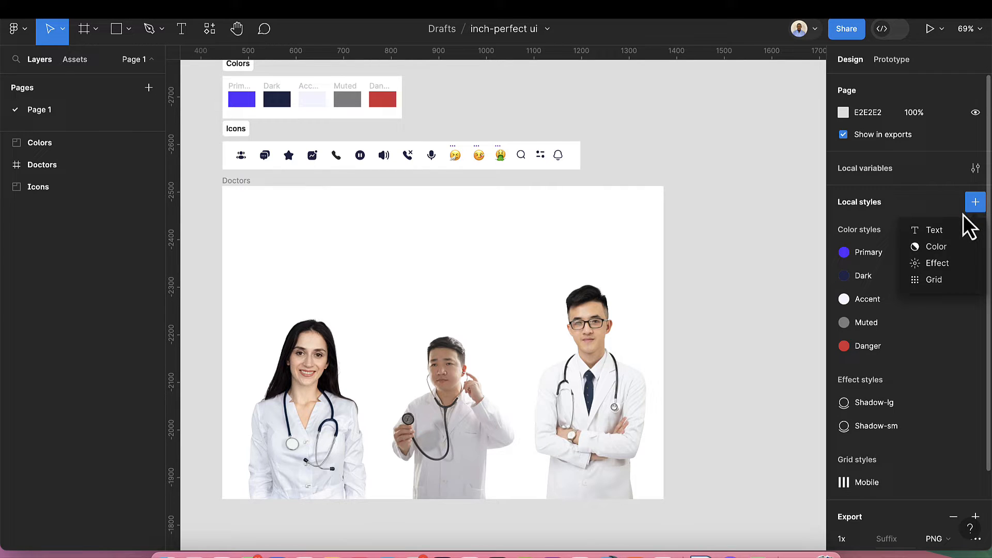
{"action": "left_click", "coordinate": [938, 230]}
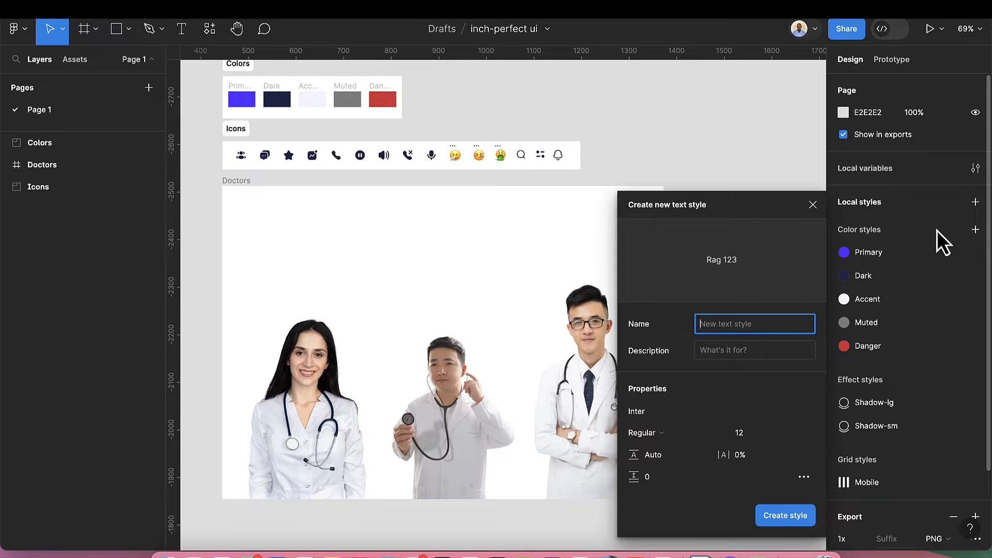
{"action": "type", "text": "Heading"}
{"action": "left_click", "coordinate": [751, 440]}
{"action": "type", "text": "2"}
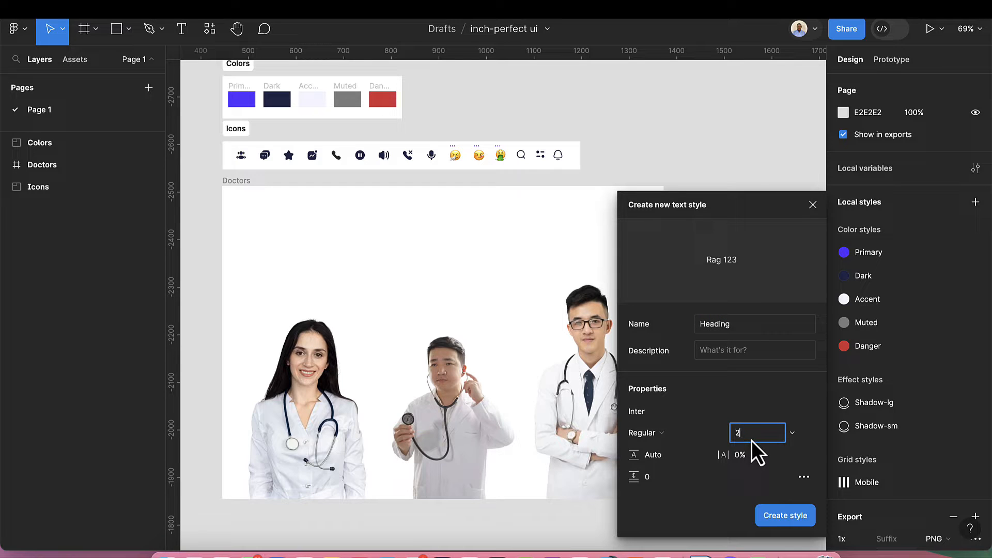
{"action": "type", "text": "4"}
{"action": "key", "text": "Return"}
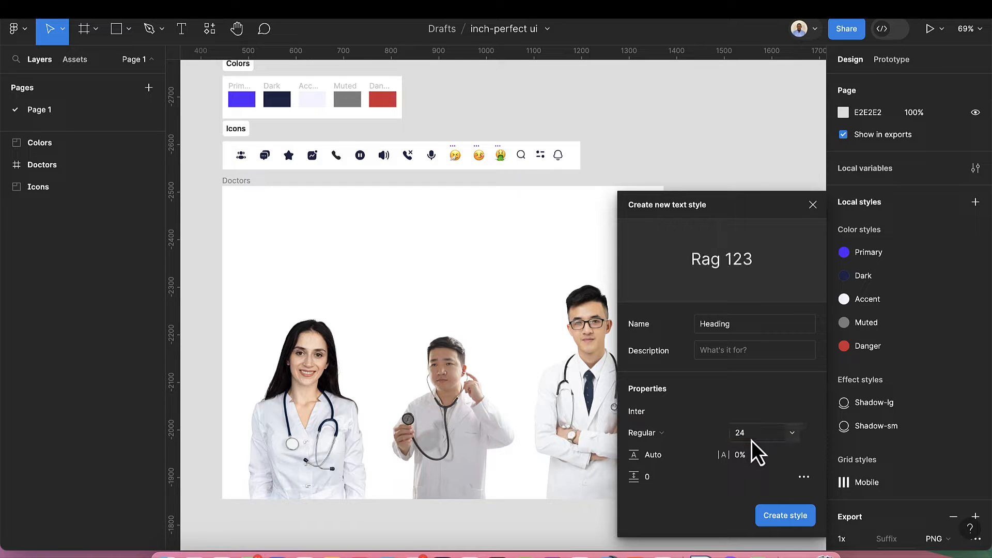
Step: Set the Heading text style's font to Poppins with SemiBold weight and create the style
{"action": "left_click", "coordinate": [683, 435]}
{"action": "left_click", "coordinate": [678, 465]}
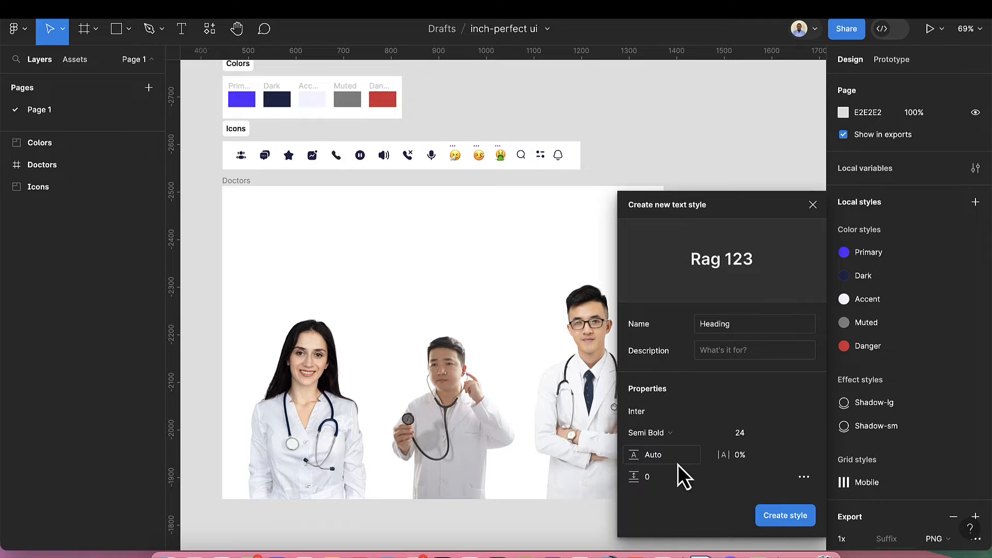
{"action": "left_click", "coordinate": [653, 418]}
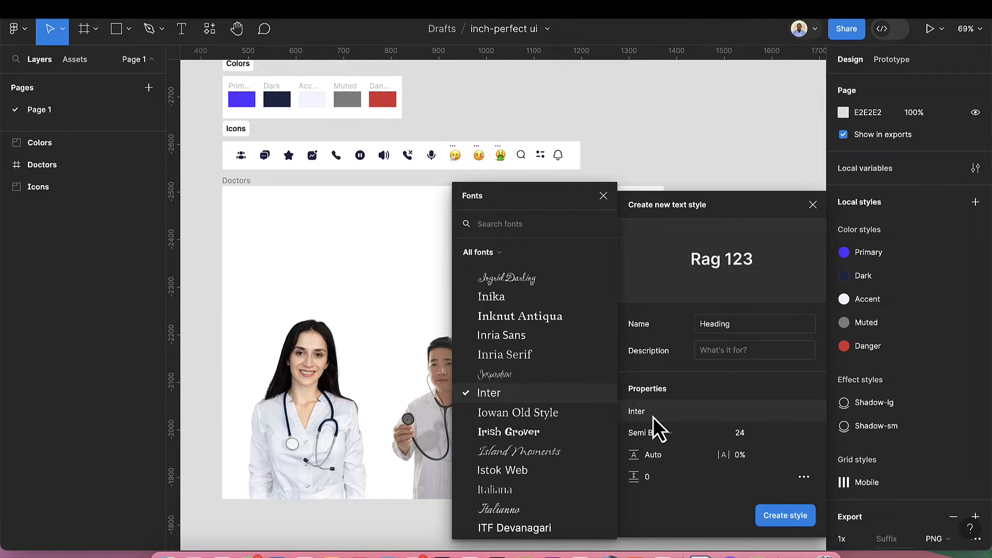
{"action": "type", "text": "popp"}
{"action": "key", "text": "Return"}
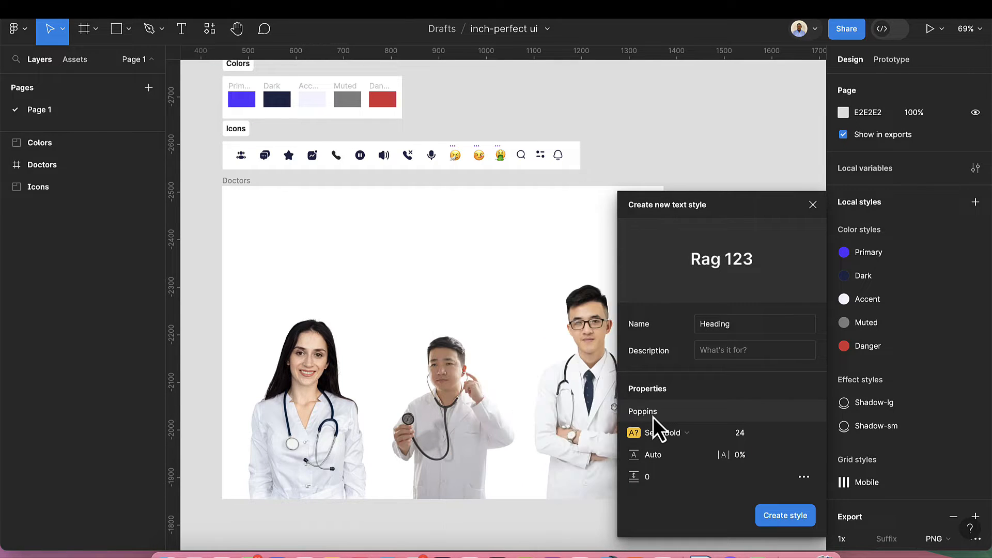
{"action": "left_click", "coordinate": [651, 436]}
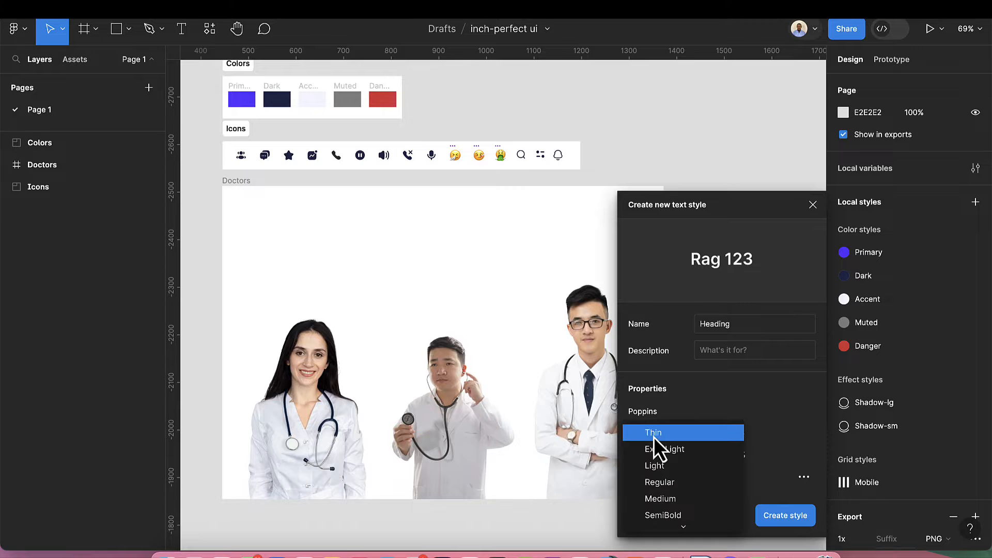
{"action": "left_click", "coordinate": [666, 515]}
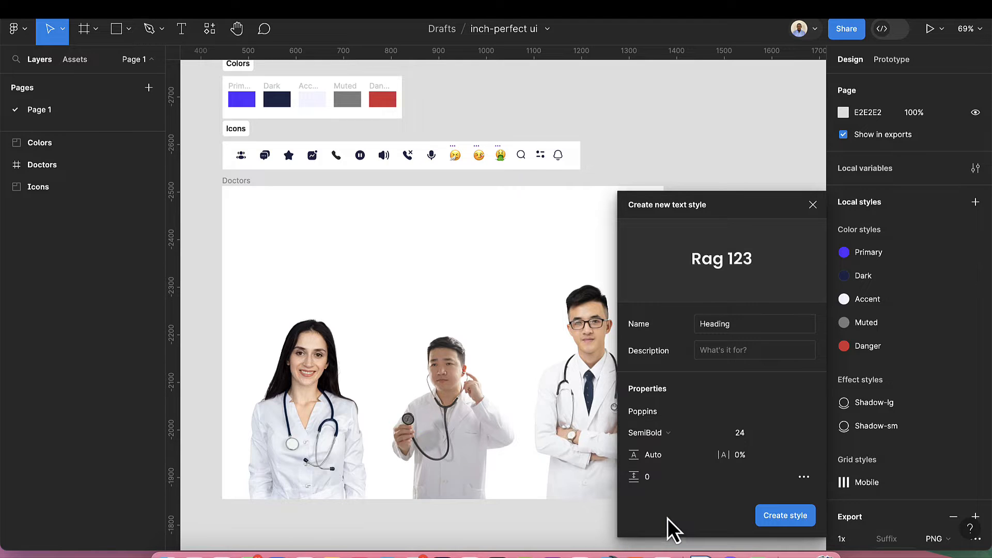
{"action": "left_click", "coordinate": [782, 517]}
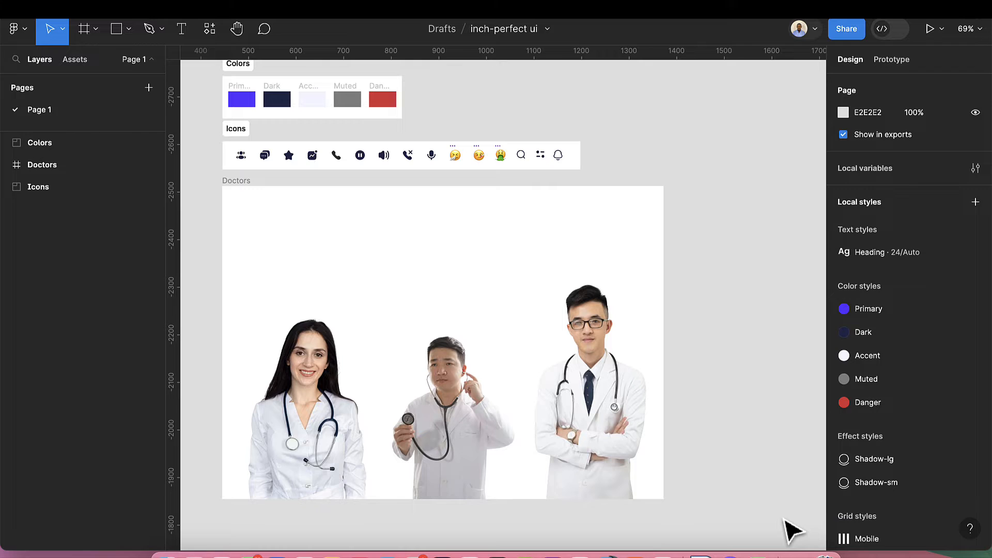
Step: Start a new text style named Subheding with a font size of 16
{"action": "left_click", "coordinate": [975, 204]}
{"action": "left_click", "coordinate": [939, 227]}
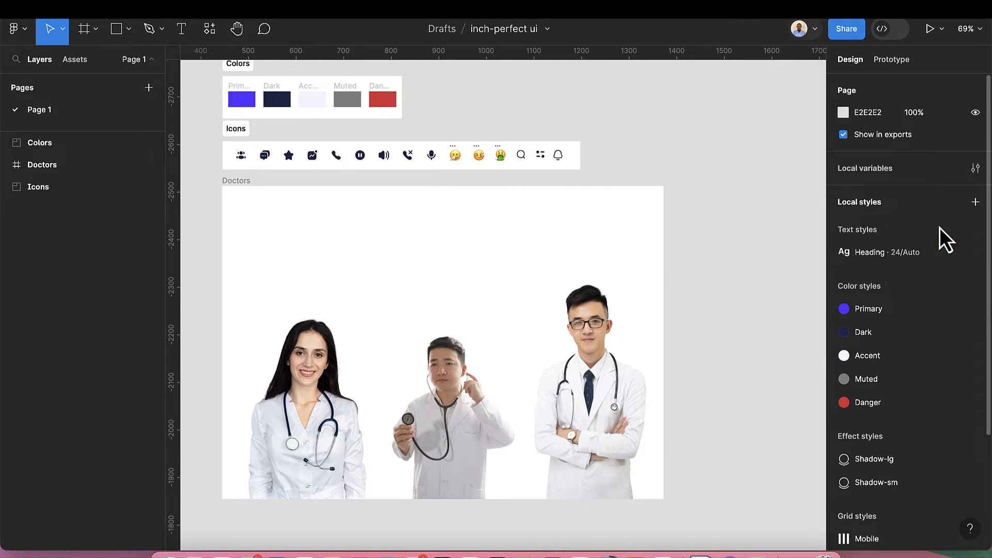
{"action": "type", "text": "S"}
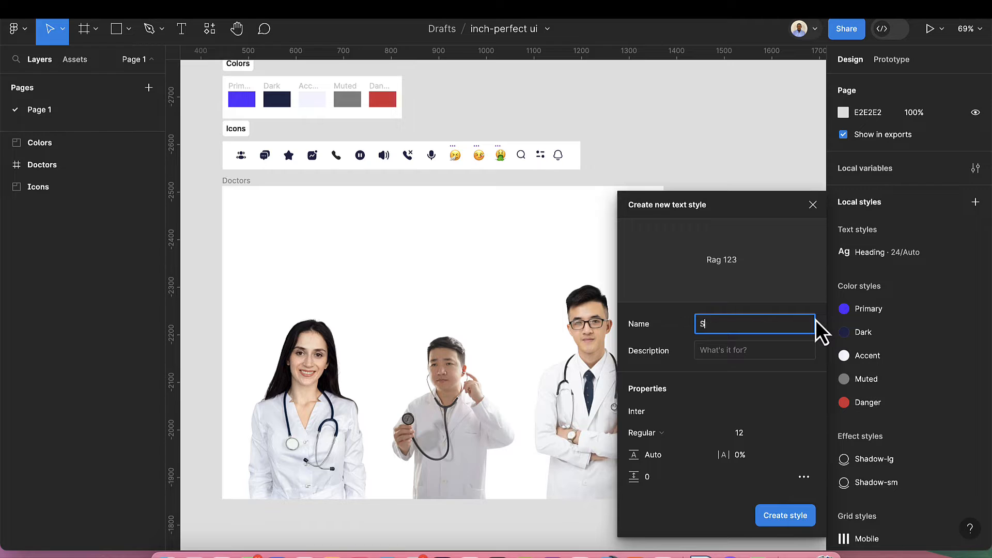
{"action": "type", "text": "ubheding"}
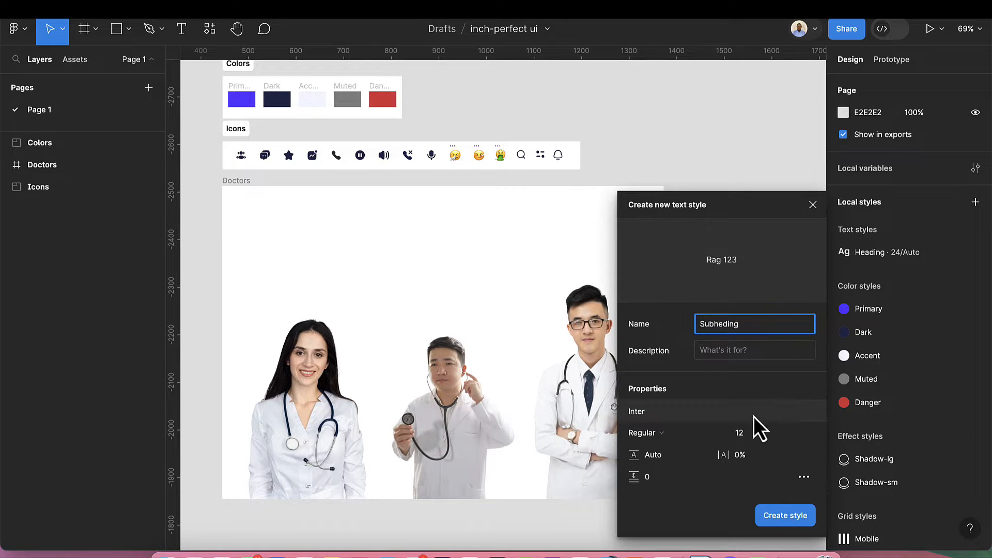
{"action": "left_click", "coordinate": [749, 432]}
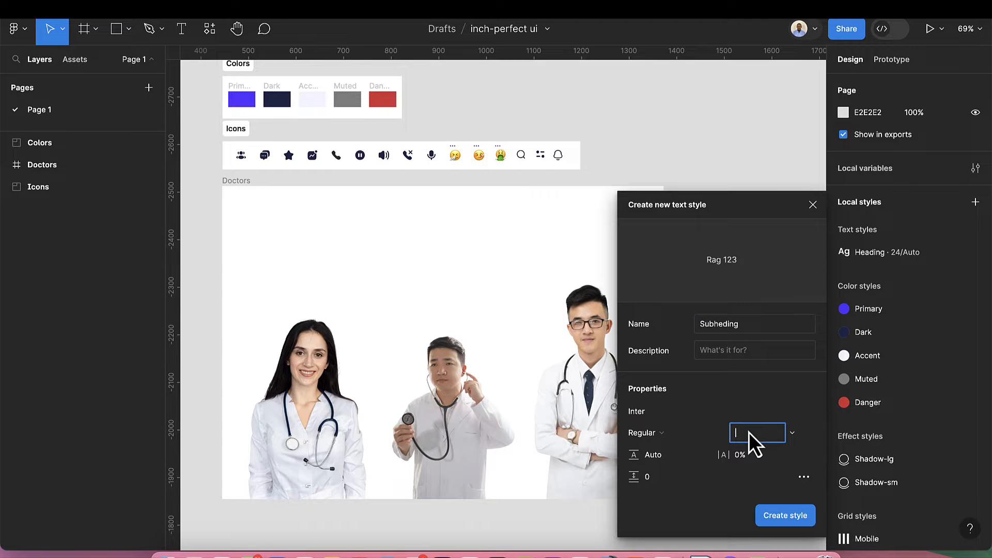
{"action": "type", "text": "16"}
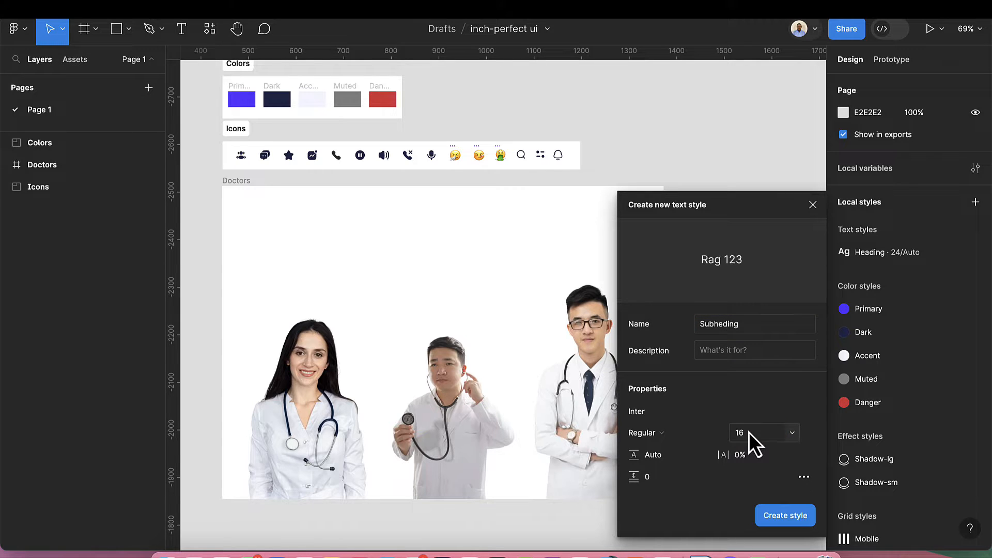
{"action": "key", "text": "Return"}
Step: Set the Subheding text style's font to Poppins with SemiBold weight and create the style
{"action": "left_click", "coordinate": [687, 439]}
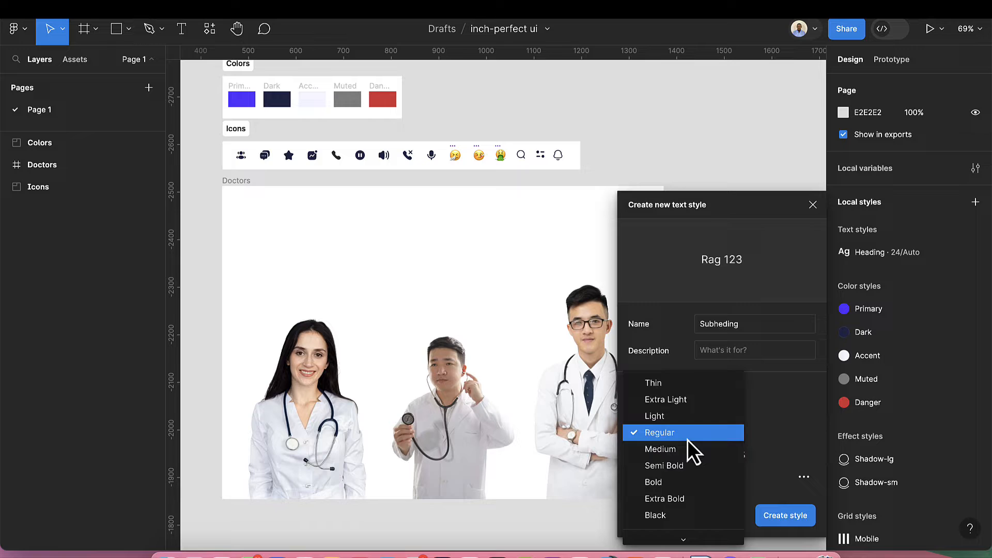
{"action": "left_click", "coordinate": [680, 468]}
{"action": "left_click", "coordinate": [653, 412]}
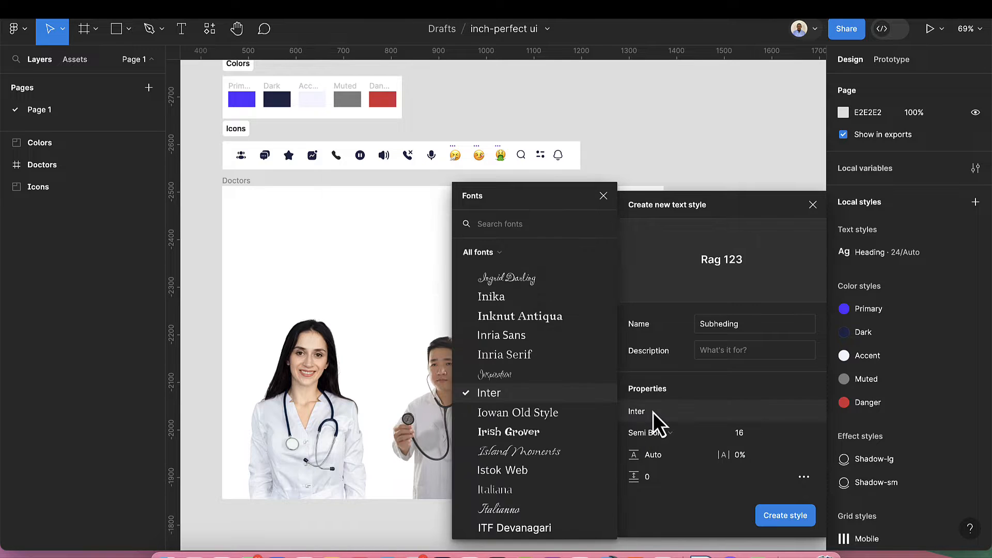
{"action": "type", "text": "popp"}
{"action": "key", "text": "Return"}
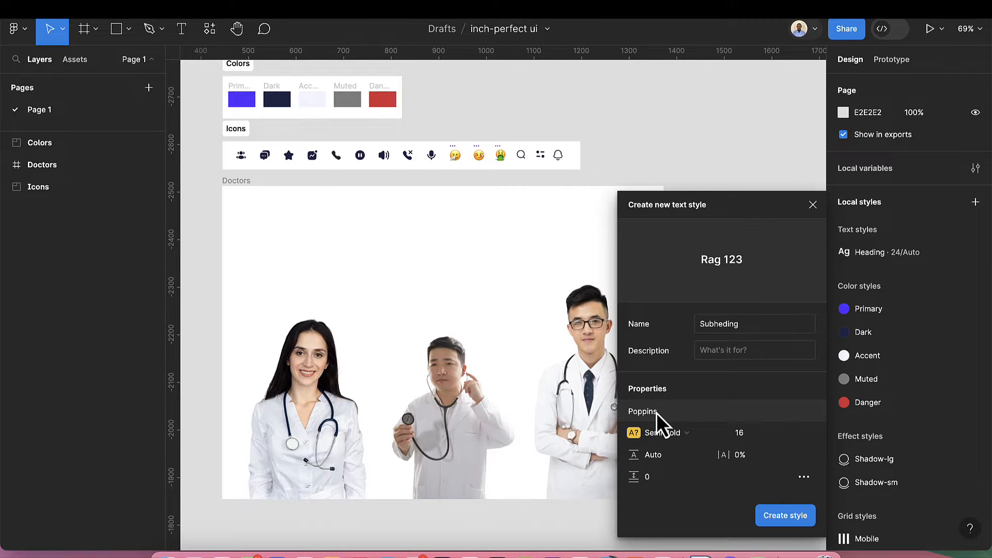
{"action": "left_click", "coordinate": [698, 436]}
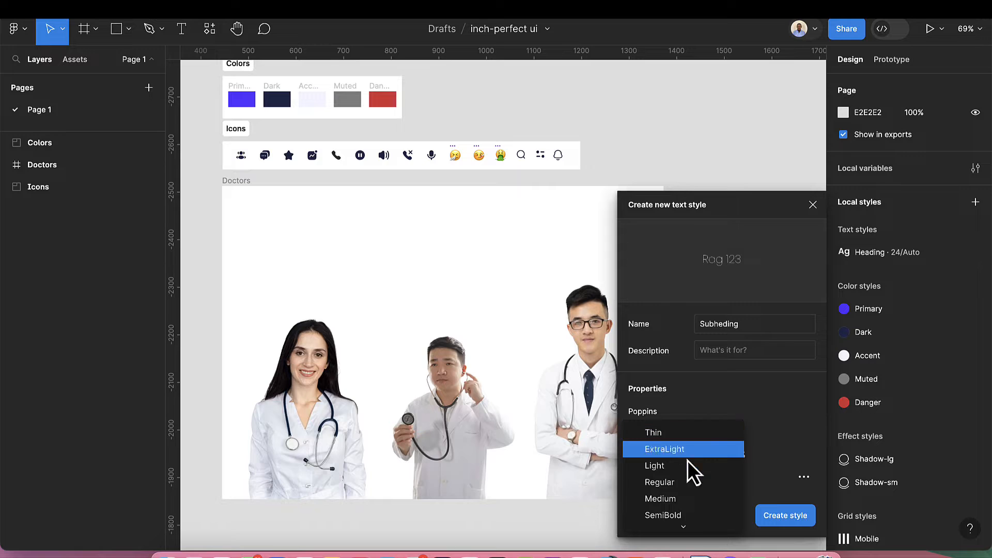
{"action": "left_click", "coordinate": [680, 512]}
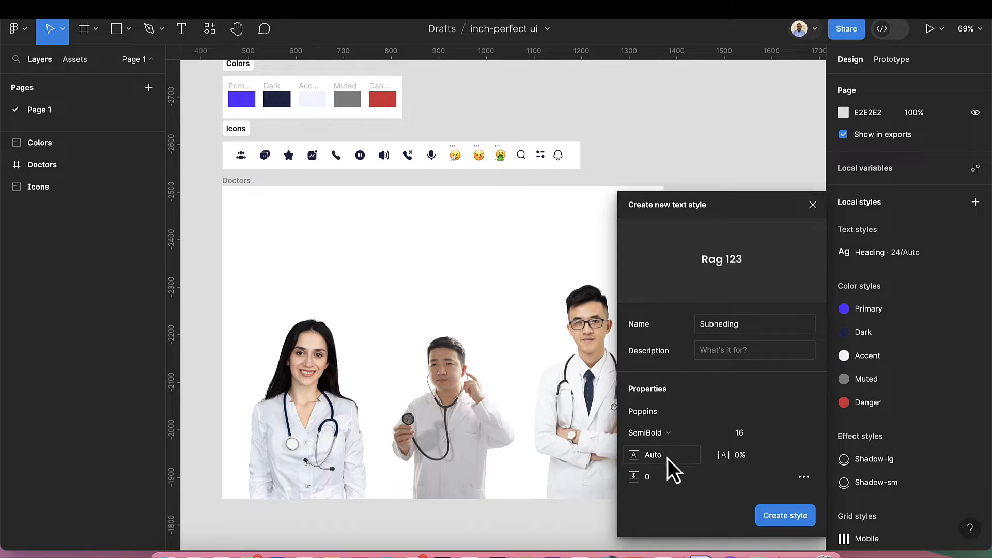
{"action": "left_click", "coordinate": [783, 516]}
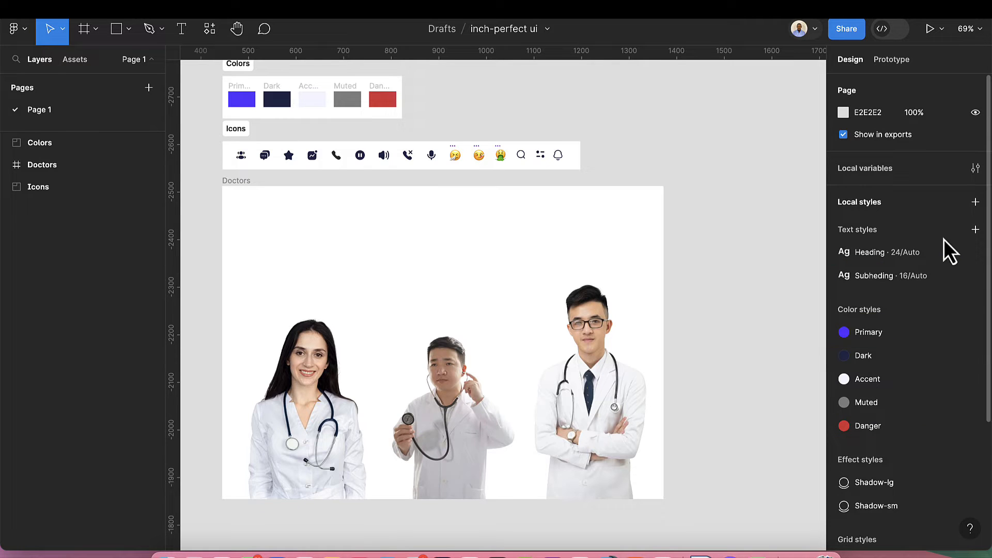
Step: Start a new text style named Text and set its font to Poppins
{"action": "left_click", "coordinate": [973, 205]}
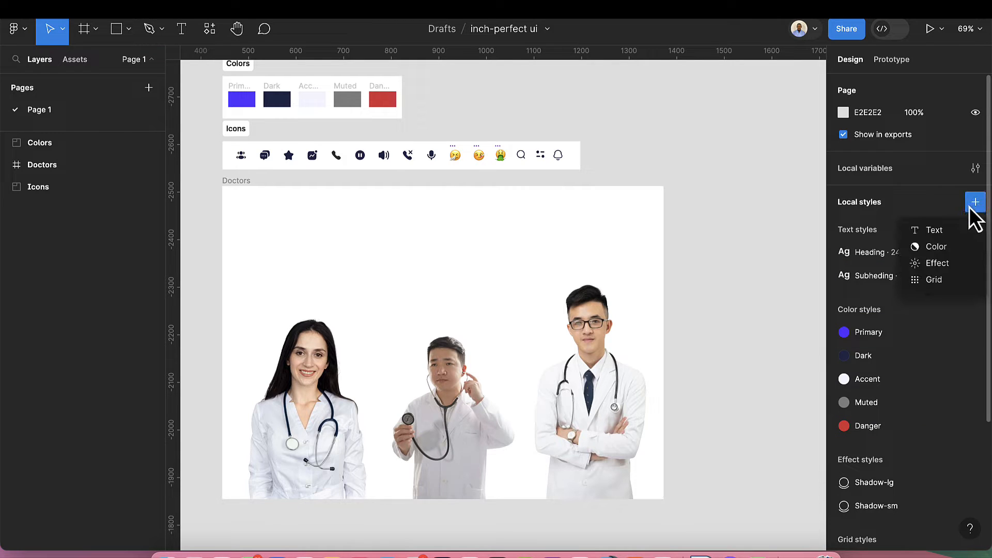
{"action": "left_click", "coordinate": [941, 229]}
{"action": "type", "text": "Text"}
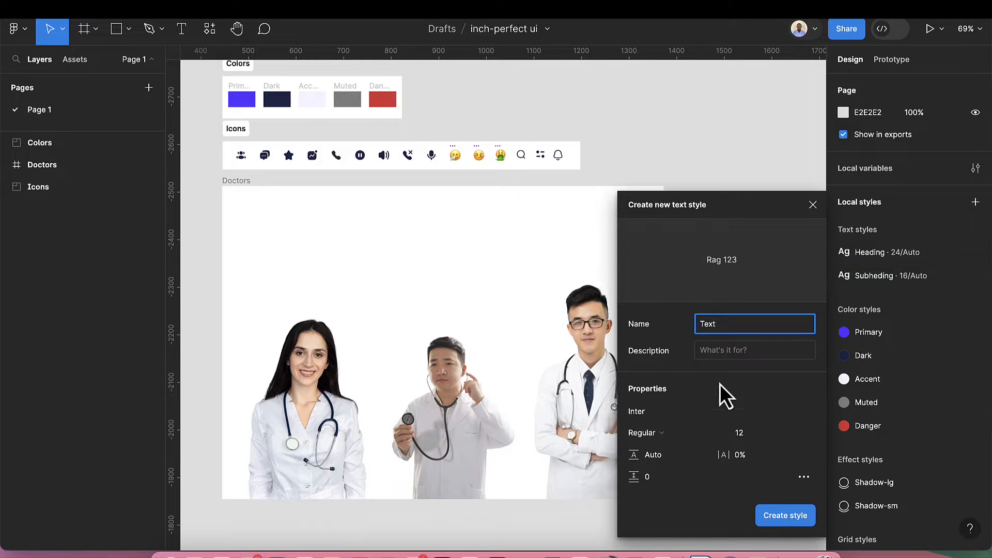
{"action": "left_click", "coordinate": [671, 420]}
{"action": "type", "text": "pop"}
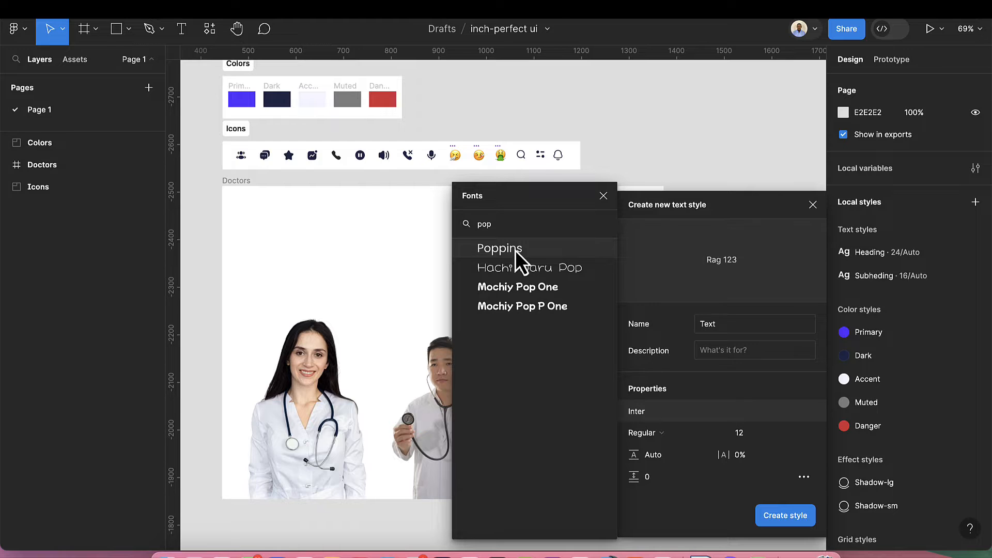
{"action": "left_click", "coordinate": [516, 250]}
Step: Give the Text style a Medium weight and a font size of 14, and create it
{"action": "left_click", "coordinate": [642, 432]}
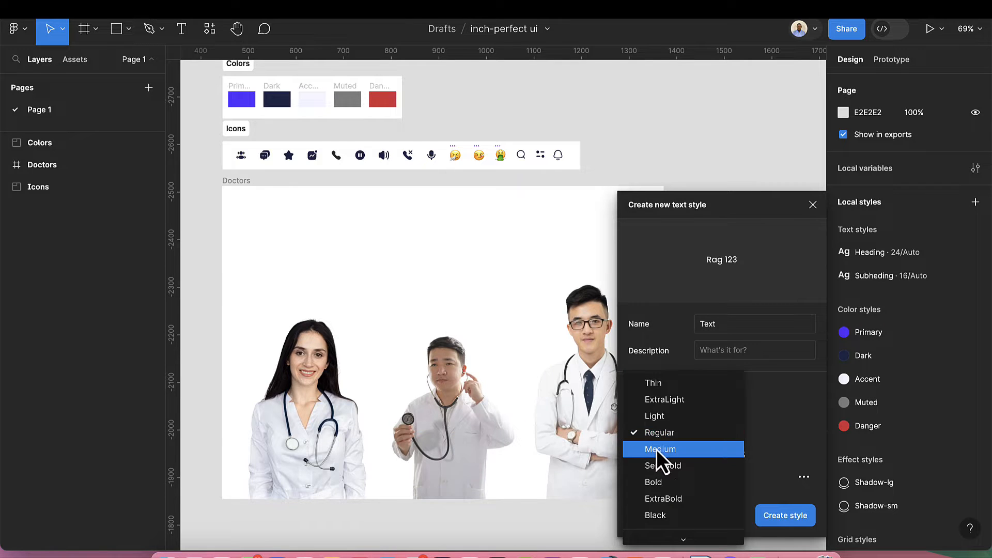
{"action": "left_click", "coordinate": [656, 449]}
{"action": "left_click", "coordinate": [749, 440]}
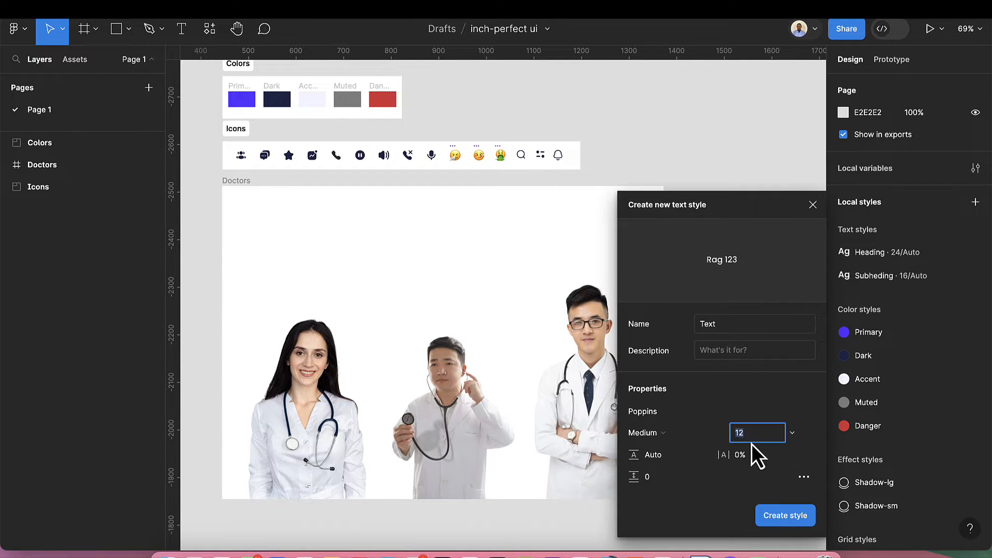
{"action": "type", "text": "14"}
{"action": "key", "text": "Return"}
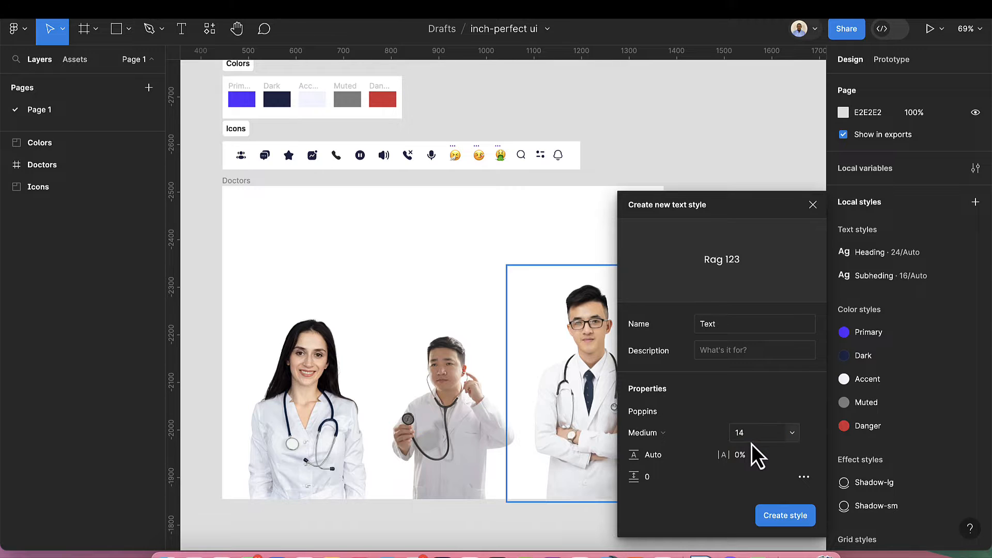
{"action": "left_click", "coordinate": [783, 515]}
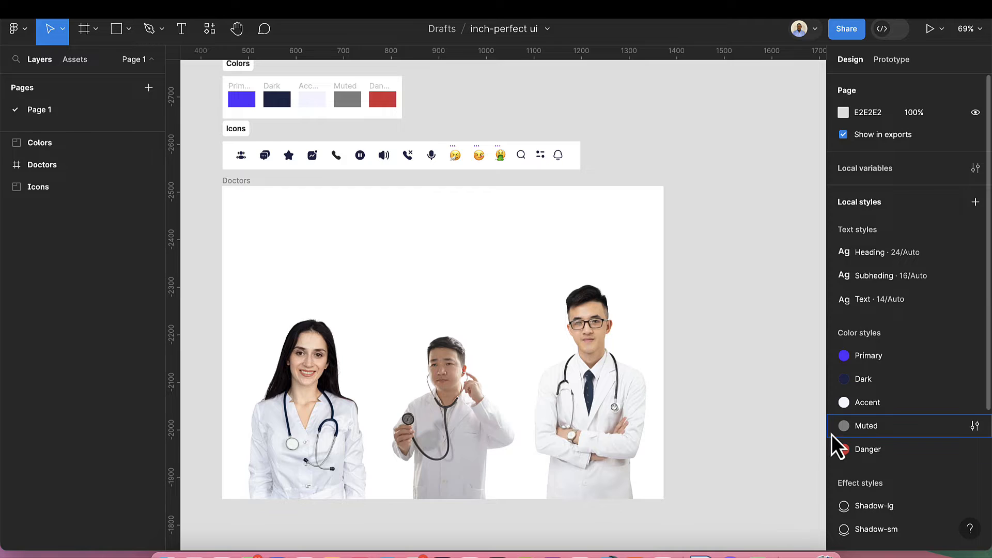
Step: Create a text style named Text-sm using the Poppins font, keeping Regular weight and size 12
{"action": "left_click", "coordinate": [975, 202]}
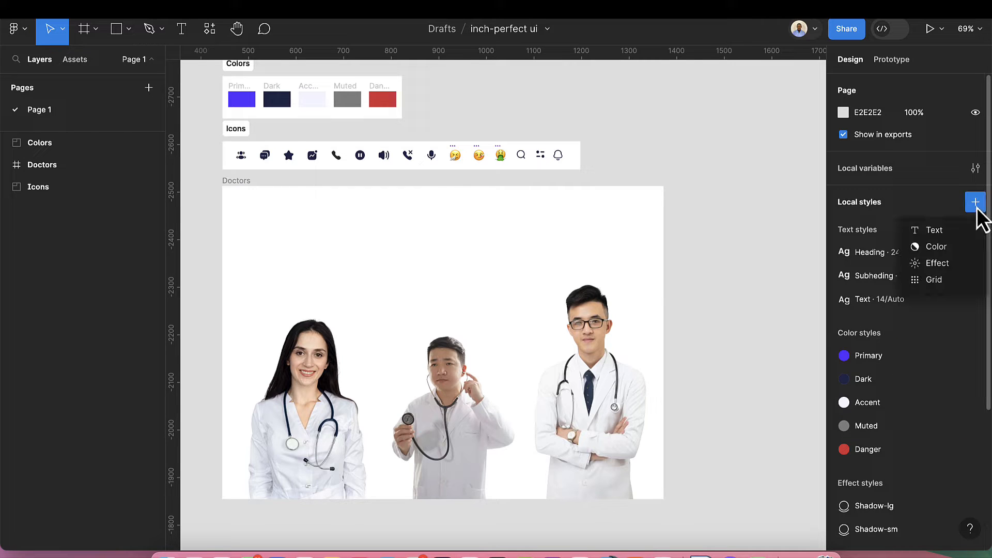
{"action": "left_click", "coordinate": [958, 229]}
{"action": "type", "text": "T"}
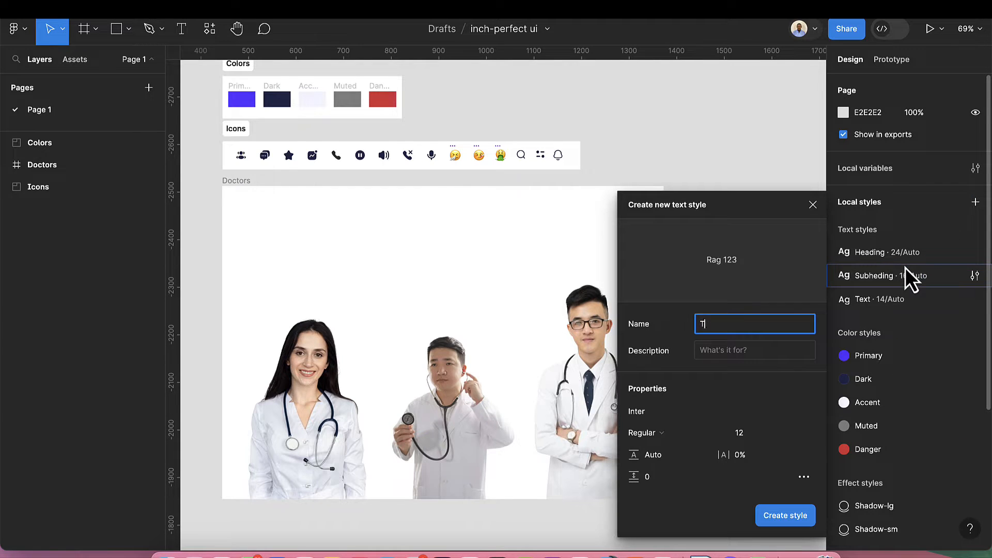
{"action": "type", "text": "ext-sm"}
{"action": "left_click", "coordinate": [715, 417]}
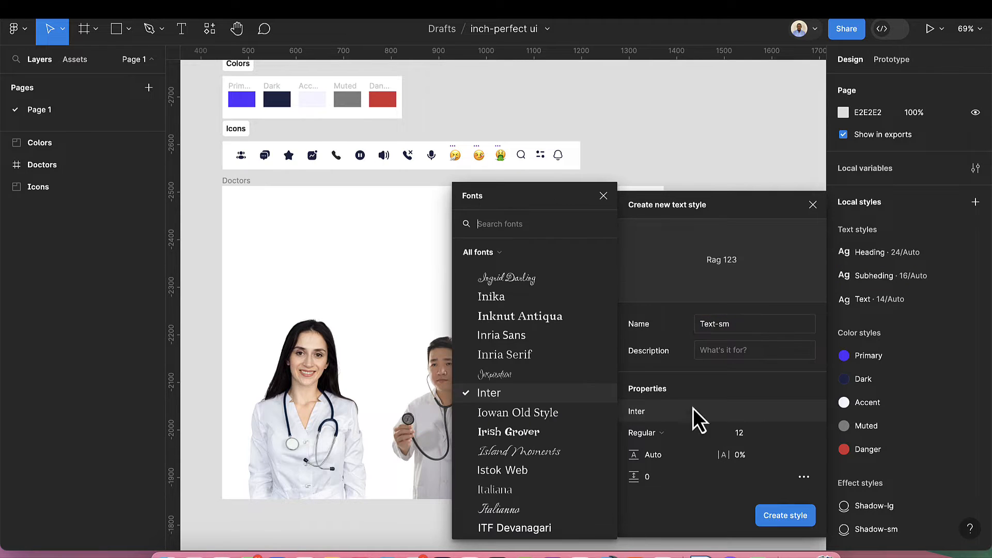
{"action": "type", "text": "pop"}
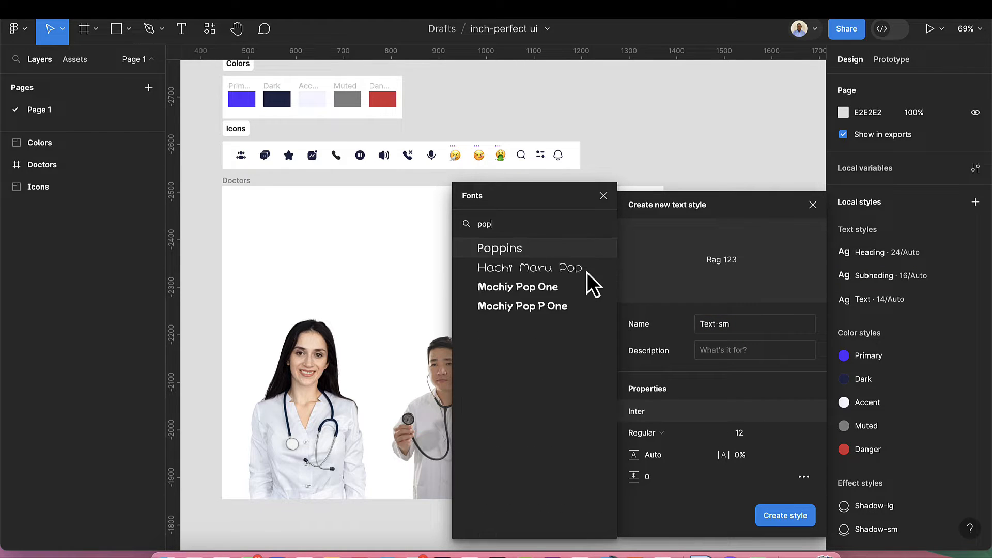
{"action": "key", "text": "Return"}
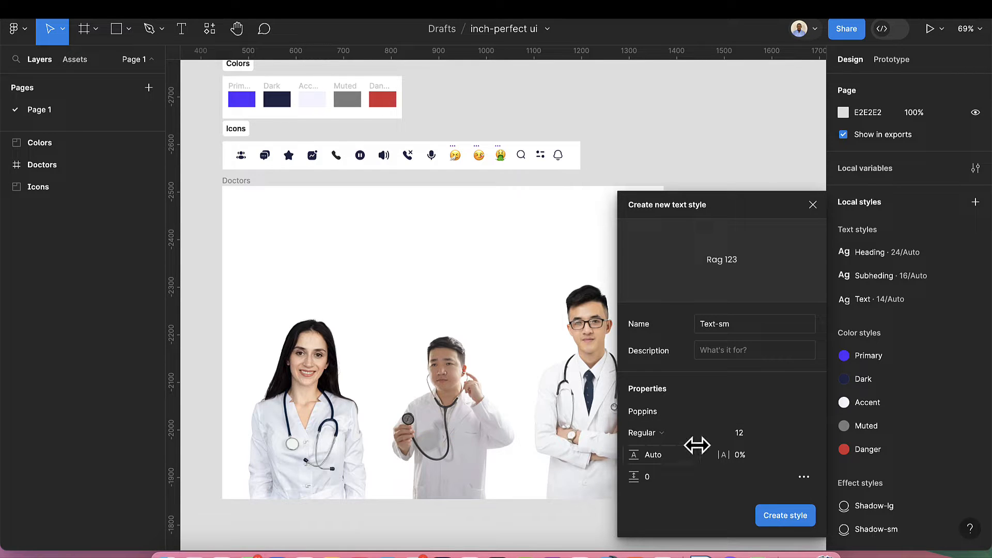
{"action": "left_click", "coordinate": [781, 516]}
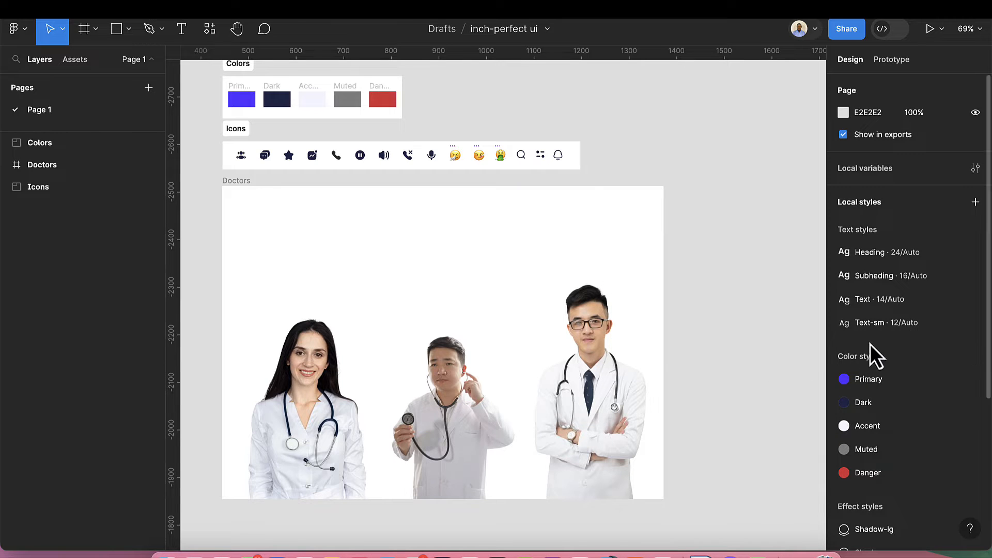
{"action": "scroll", "coordinate": [880, 344], "scroll_direction": "down", "scroll_amount": 5}
{"action": "scroll", "coordinate": [885, 317], "scroll_direction": "up", "scroll_amount": 5}
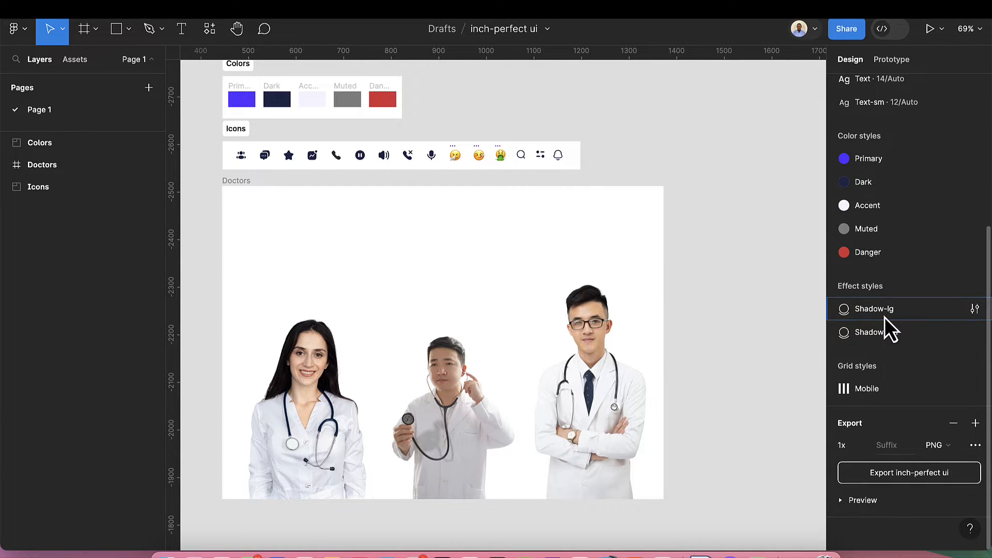
{"action": "scroll", "coordinate": [889, 255], "scroll_direction": "up", "scroll_amount": 2}
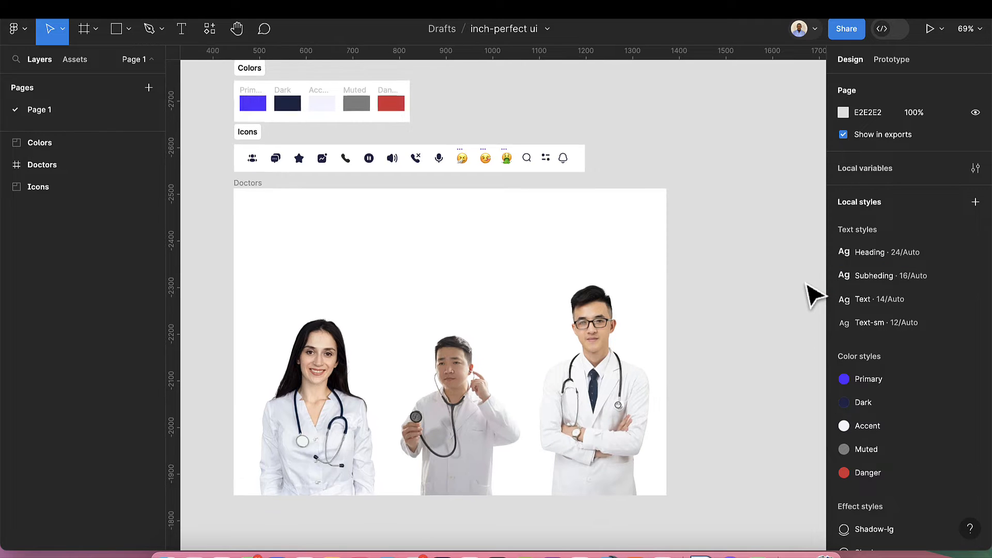
Step: Add an iPhone 14 & 15 Pro preset frame, 393×852, on the canvas near the Doctors frame
{"action": "scroll", "coordinate": [809, 289], "scroll_direction": "down", "scroll_amount": 3}
{"action": "scroll", "coordinate": [809, 292], "scroll_direction": "down", "scroll_amount": 5}
{"action": "scroll", "coordinate": [808, 300], "scroll_direction": "right", "scroll_amount": 3}
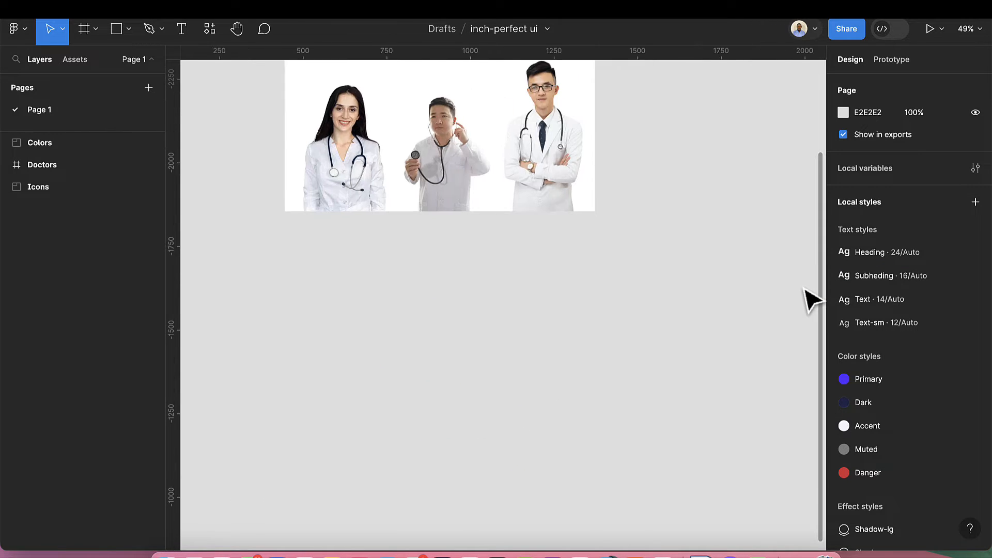
{"action": "left_click", "coordinate": [82, 30]}
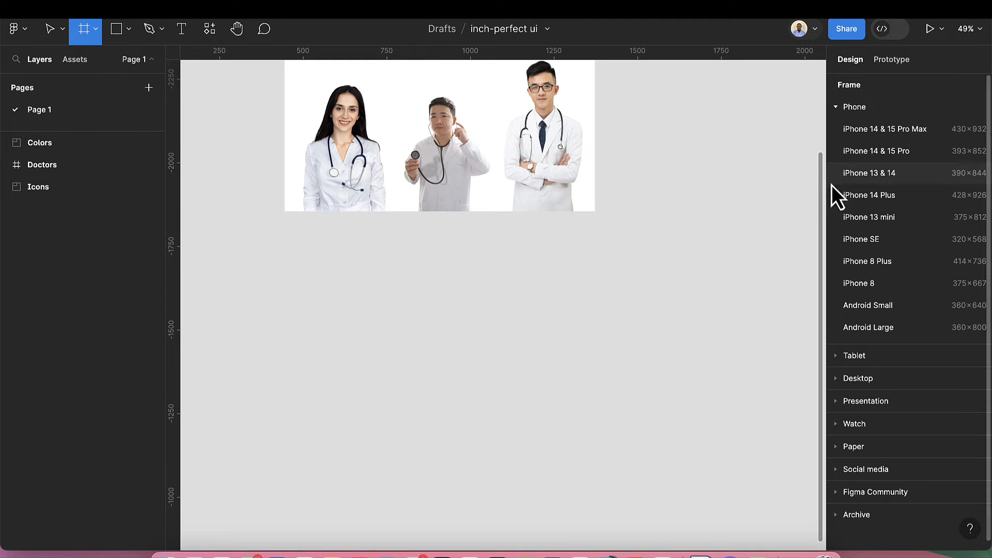
{"action": "left_click", "coordinate": [861, 154]}
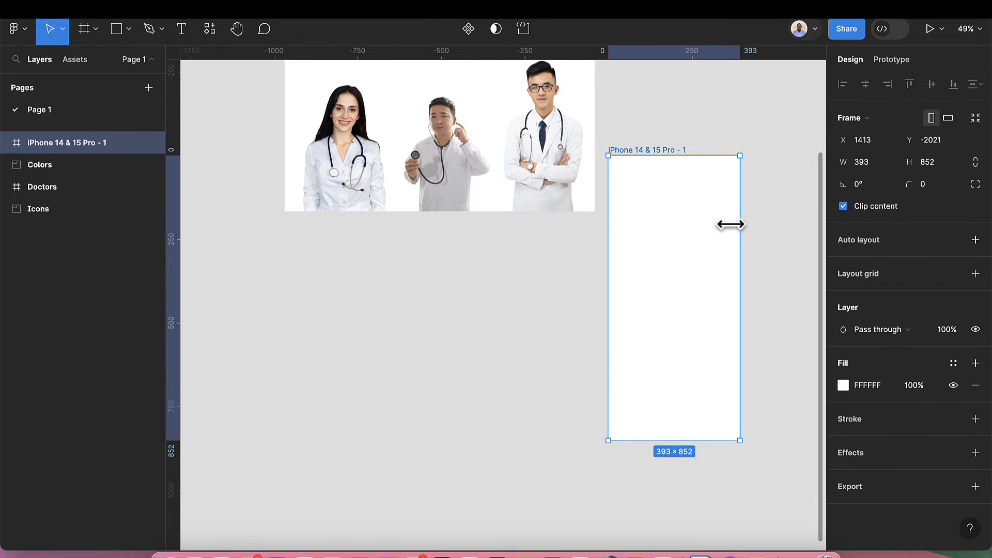
Step: Move the iPhone frame below the Doctors frame, aligned with its left edge, and apply the Mobile grid style to it
{"action": "left_click_drag", "start_coordinate": [731, 222], "coordinate": [388, 343]}
{"action": "scroll", "coordinate": [390, 342], "scroll_direction": "down", "scroll_amount": 3}
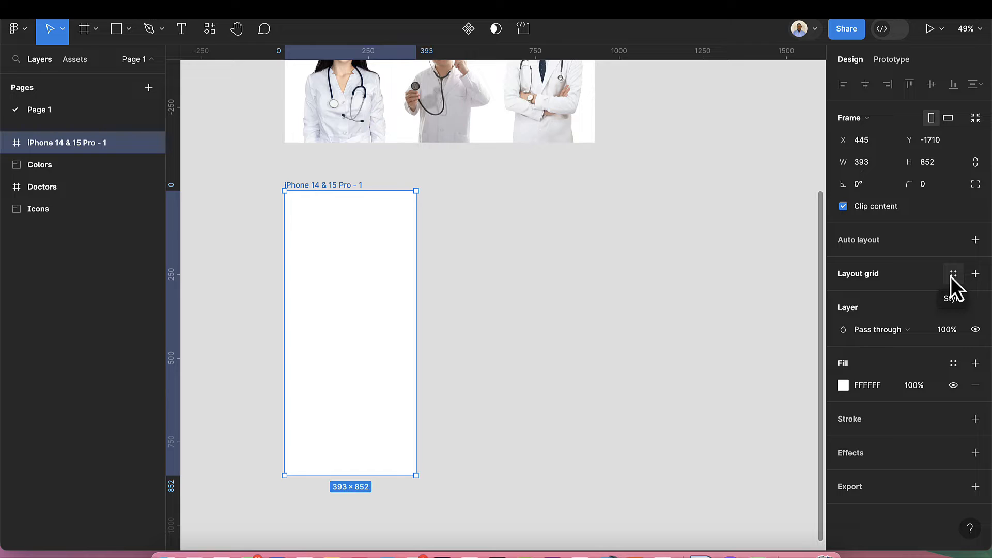
{"action": "left_click", "coordinate": [953, 275]}
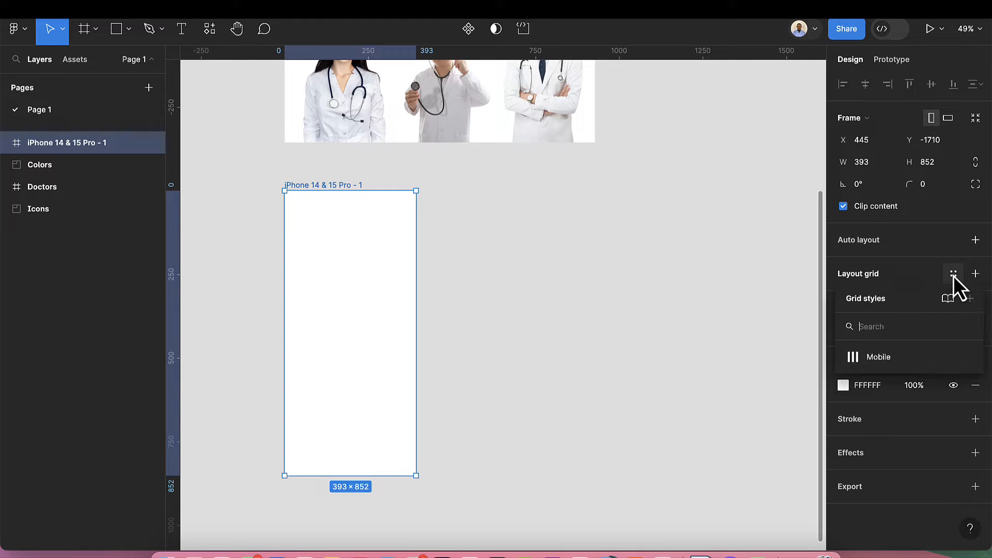
{"action": "left_click", "coordinate": [878, 358]}
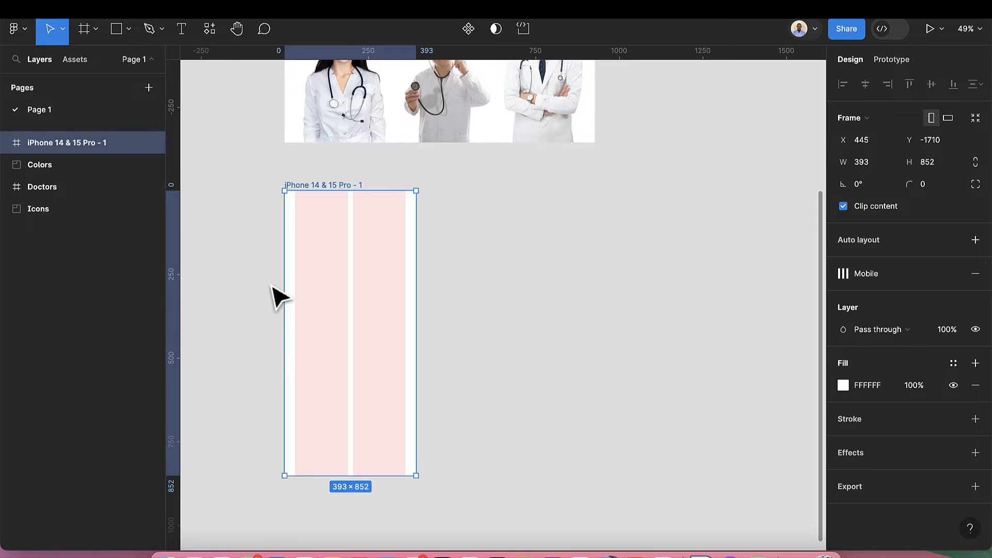
{"action": "scroll", "coordinate": [279, 290], "scroll_direction": "up", "scroll_amount": 3}
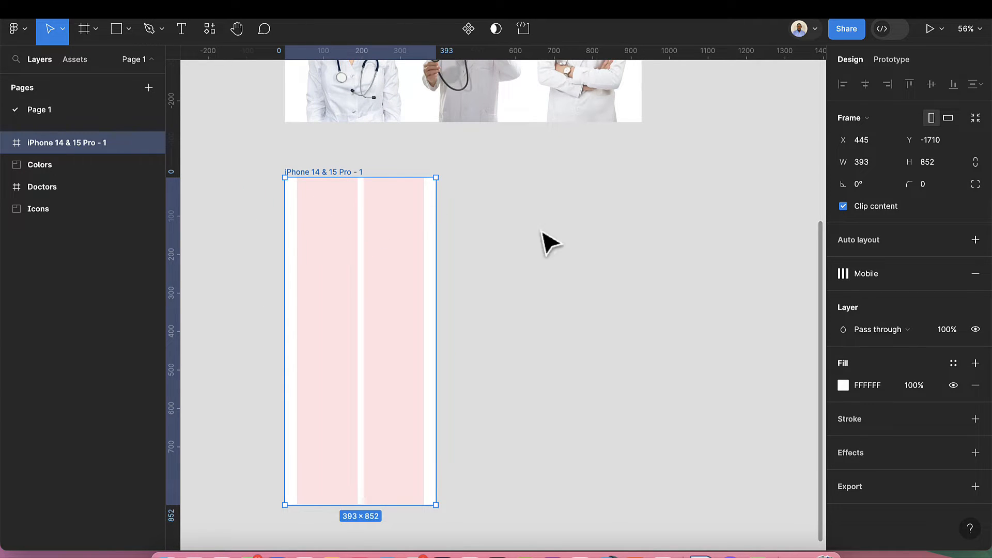
Step: Edit the Mobile grid style, setting its column margin to 16
{"action": "left_click", "coordinate": [676, 254]}
{"action": "scroll", "coordinate": [835, 332], "scroll_direction": "down", "scroll_amount": 3}
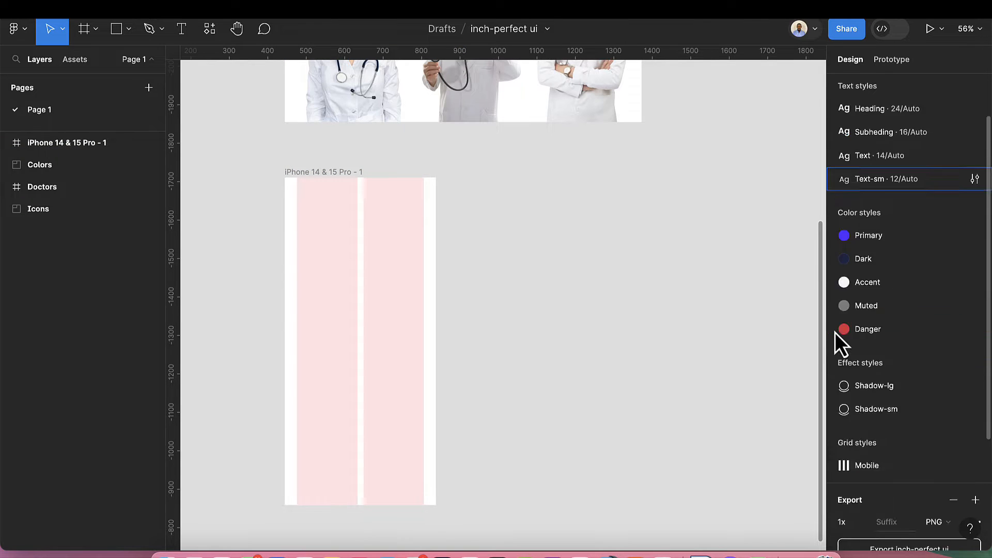
{"action": "scroll", "coordinate": [848, 337], "scroll_direction": "down", "scroll_amount": 3}
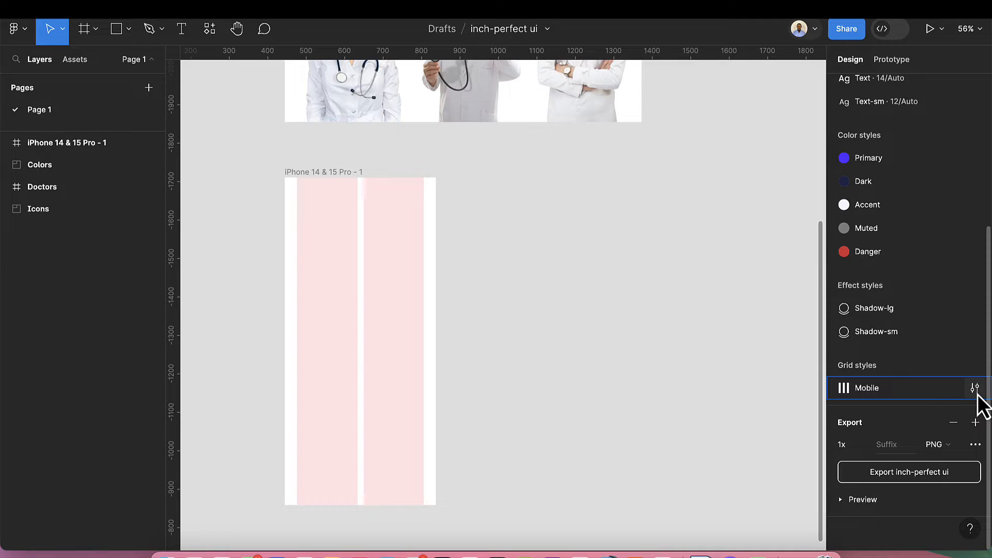
{"action": "left_click", "coordinate": [975, 392]}
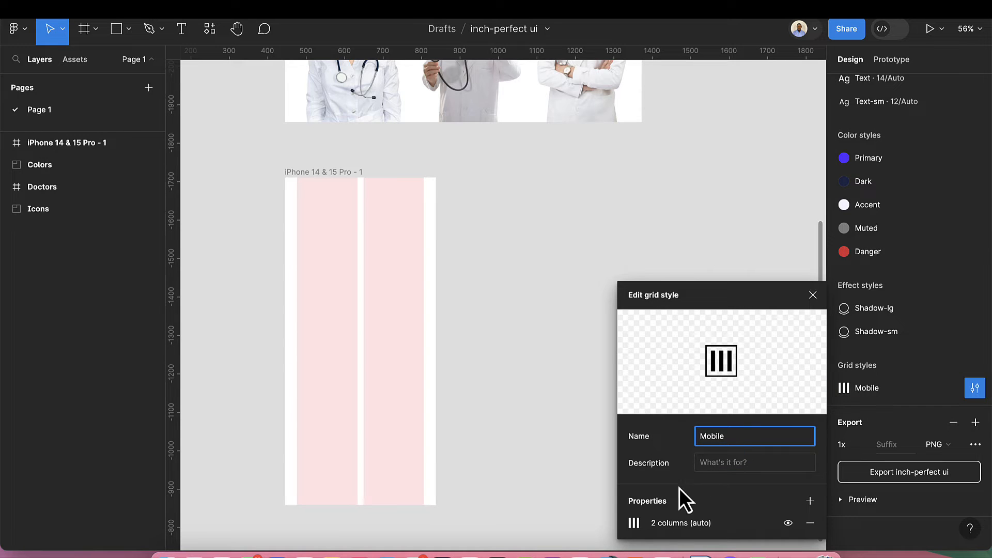
{"action": "left_click", "coordinate": [634, 523]}
{"action": "left_click", "coordinate": [582, 475]}
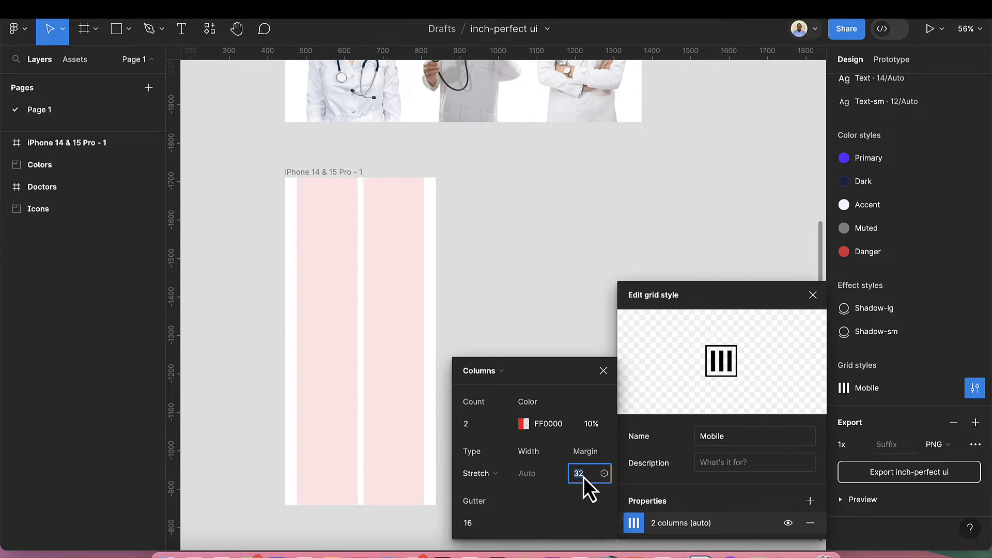
{"action": "type", "text": "16"}
{"action": "key", "text": "Return"}
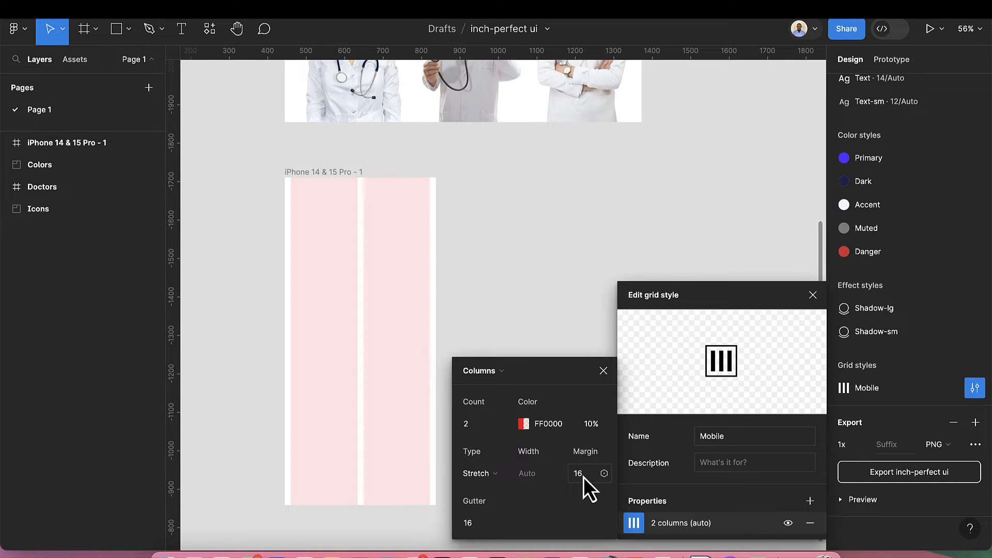
{"action": "left_click", "coordinate": [610, 375]}
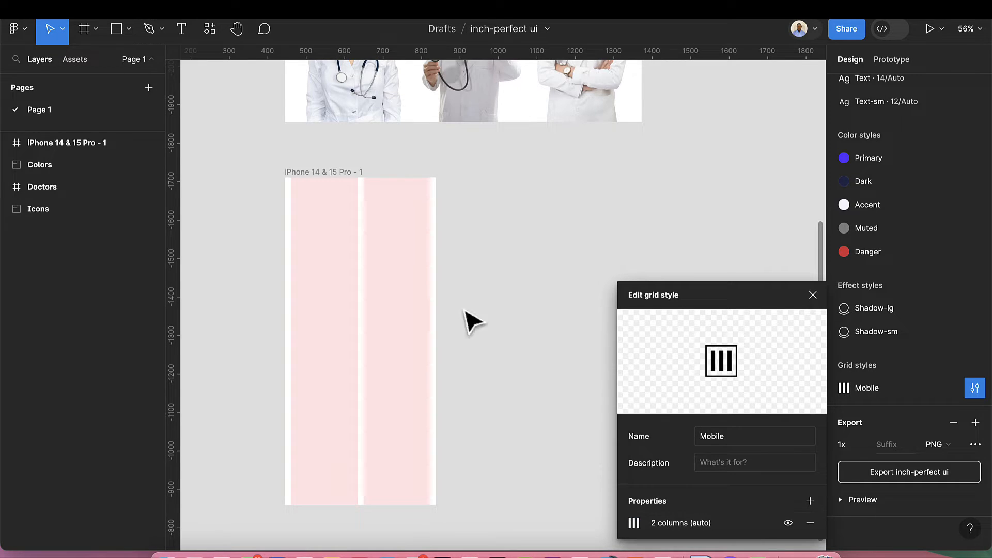
{"action": "left_click", "coordinate": [813, 295]}
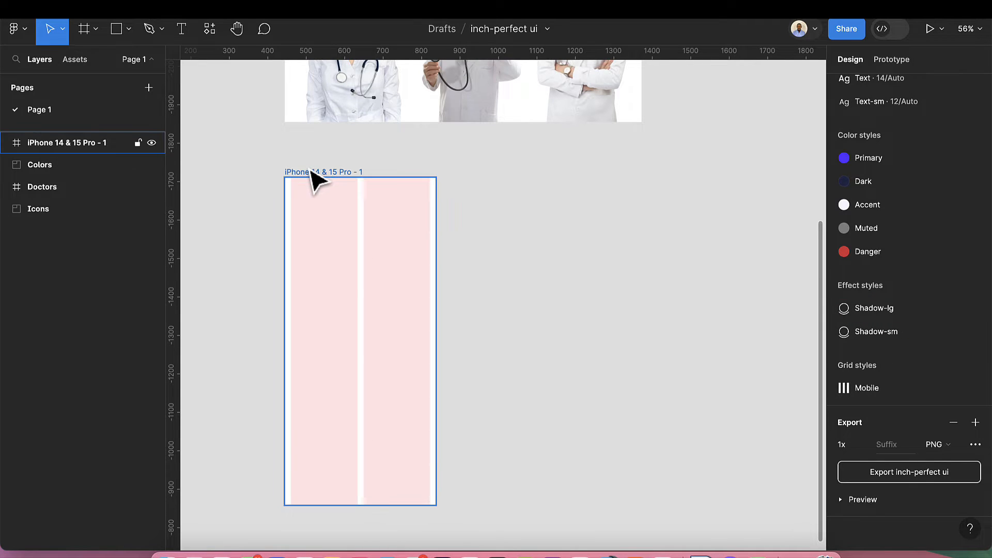
Step: Place a vertical ruler guide at 16 on the iPhone frame, along the outer edge of the first grid column
{"action": "left_click", "coordinate": [311, 170]}
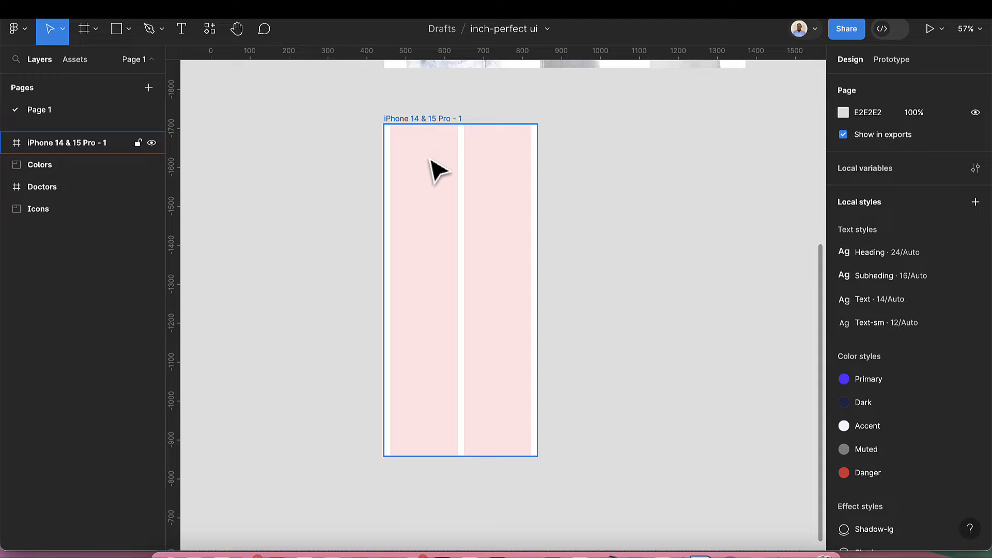
{"action": "scroll", "coordinate": [415, 172], "scroll_direction": "up", "scroll_amount": 5}
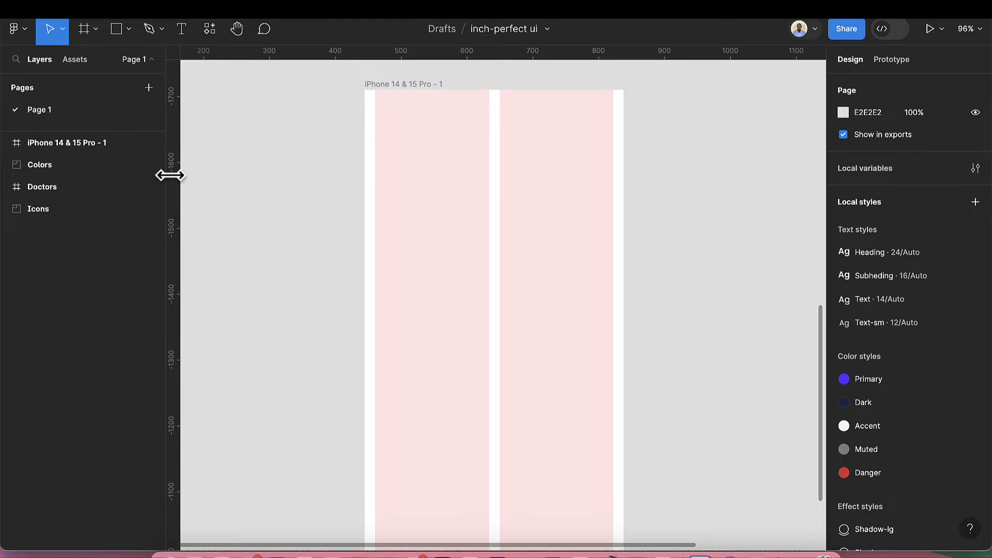
{"action": "left_click_drag", "start_coordinate": [171, 176], "coordinate": [376, 195]}
{"action": "scroll", "coordinate": [372, 184], "scroll_direction": "up", "scroll_amount": 10}
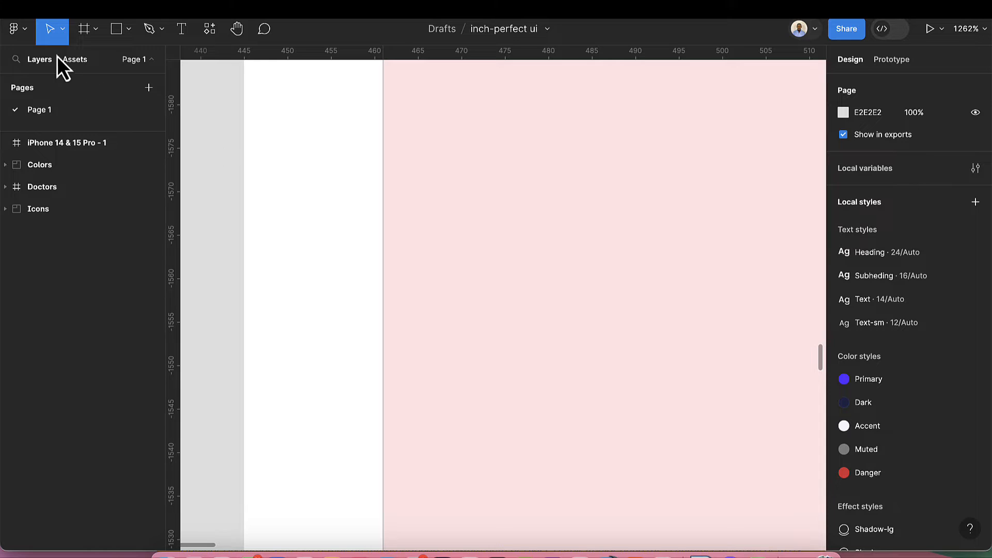
{"action": "left_click", "coordinate": [26, 33]}
{"action": "mouse_move", "coordinate": [39, 103]}
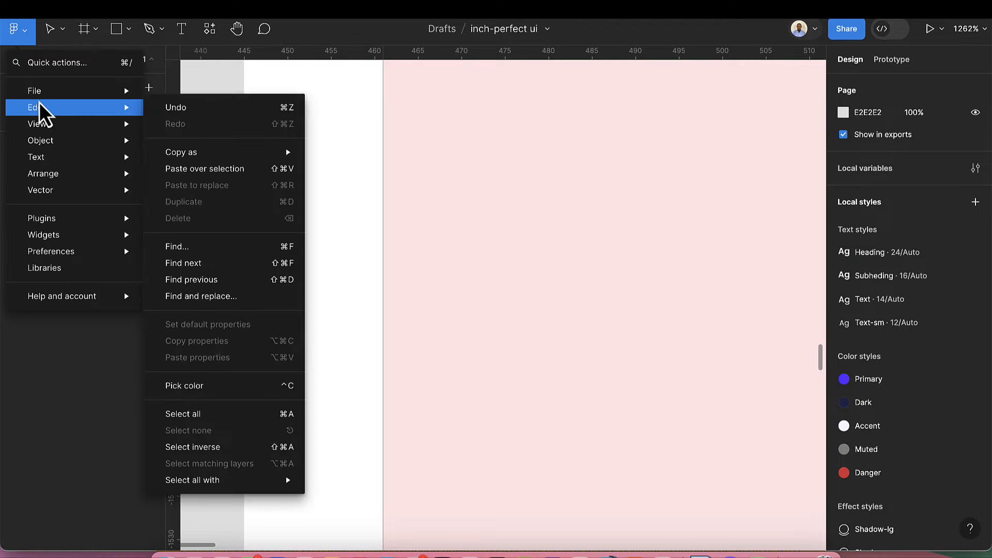
{"action": "mouse_move", "coordinate": [77, 127]}
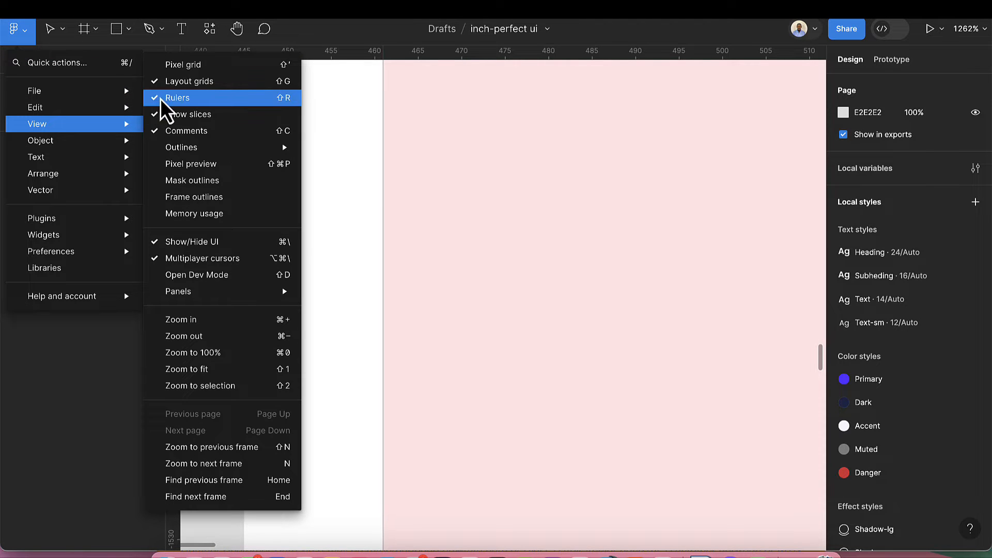
Step: Place a second vertical ruler guide at 377 on the iPhone frame, along the outer edge of the last grid column
{"action": "scroll", "coordinate": [391, 201], "scroll_direction": "down", "scroll_amount": 10}
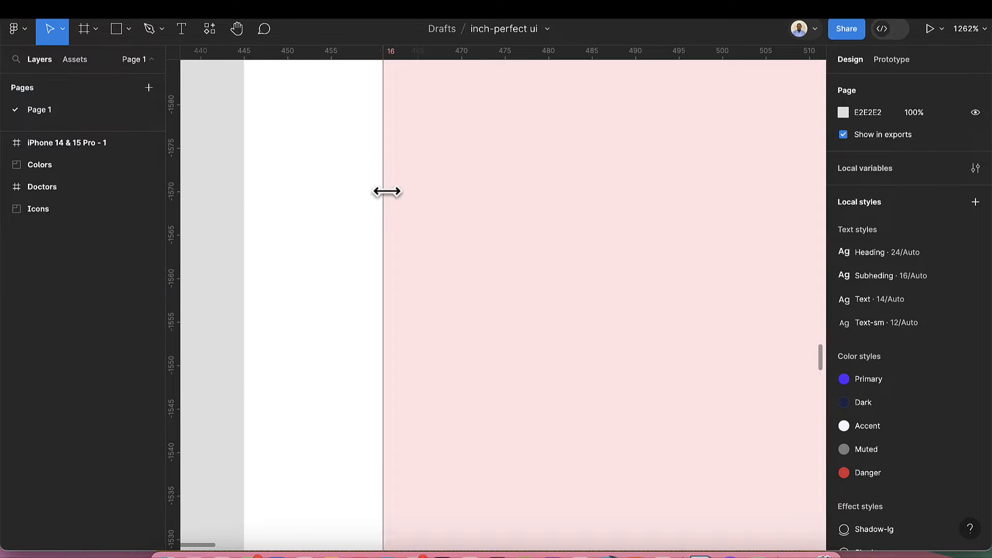
{"action": "scroll", "coordinate": [387, 191], "scroll_direction": "down", "scroll_amount": 5}
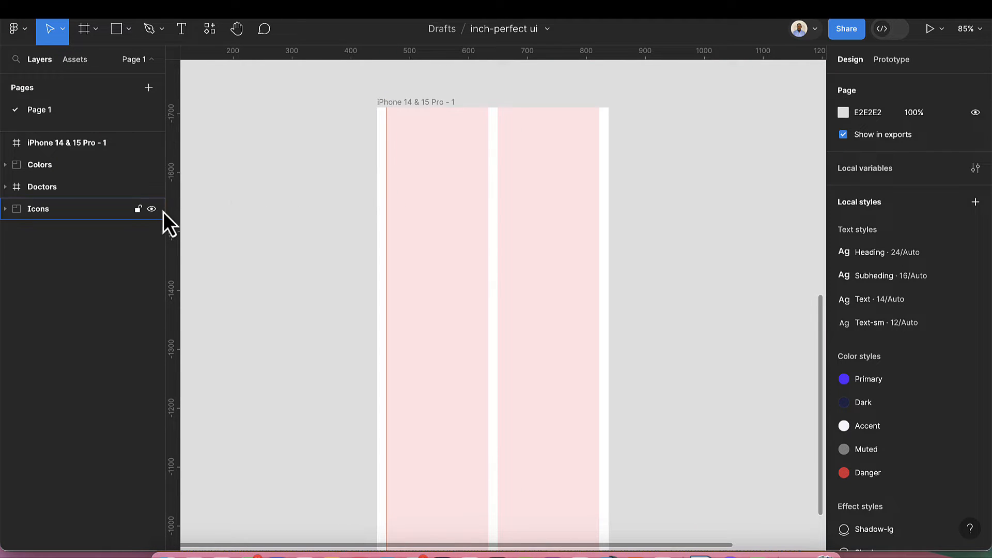
{"action": "left_click_drag", "start_coordinate": [169, 212], "coordinate": [568, 219]}
{"action": "scroll", "coordinate": [599, 216], "scroll_direction": "up", "scroll_amount": 15}
{"action": "scroll", "coordinate": [547, 233], "scroll_direction": "down", "scroll_amount": 10}
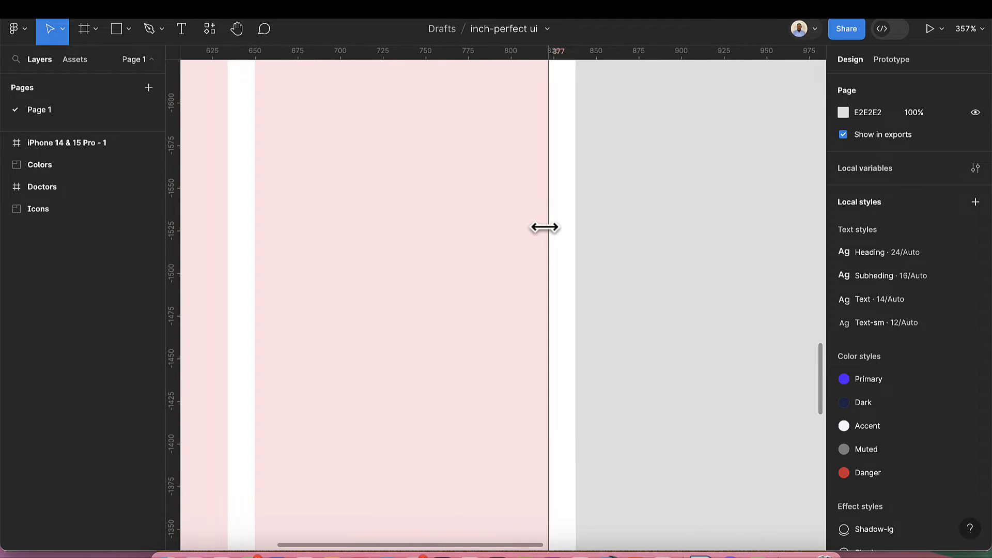
Step: Hide the layout grids with the iPhone frame selected
{"action": "scroll", "coordinate": [532, 225], "scroll_direction": "down", "scroll_amount": 6}
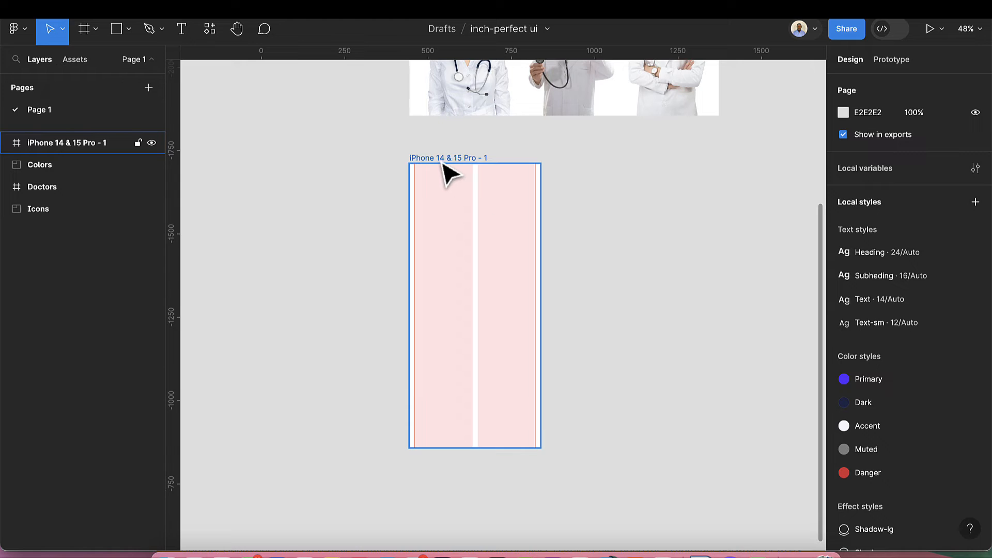
{"action": "left_click", "coordinate": [442, 159]}
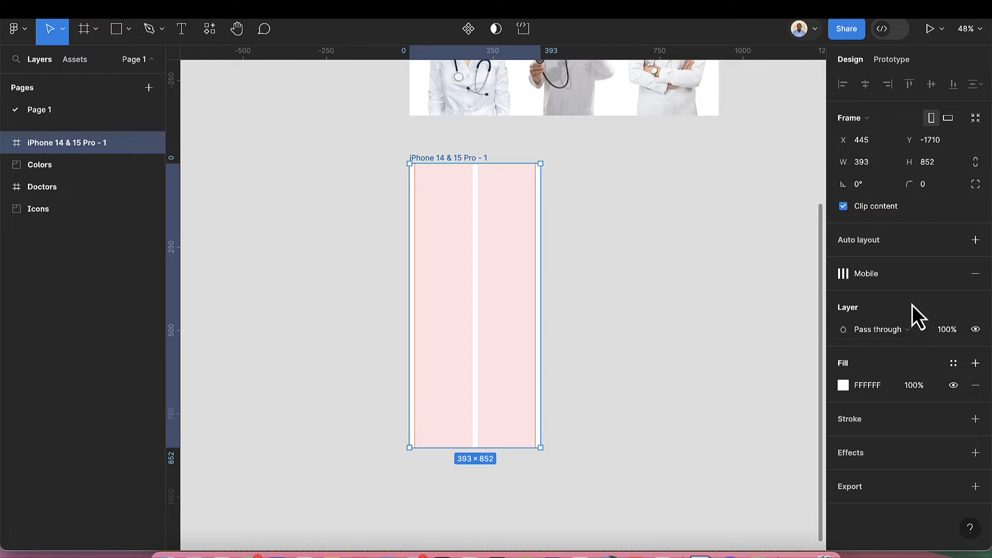
{"action": "key", "text": "shift+g"}
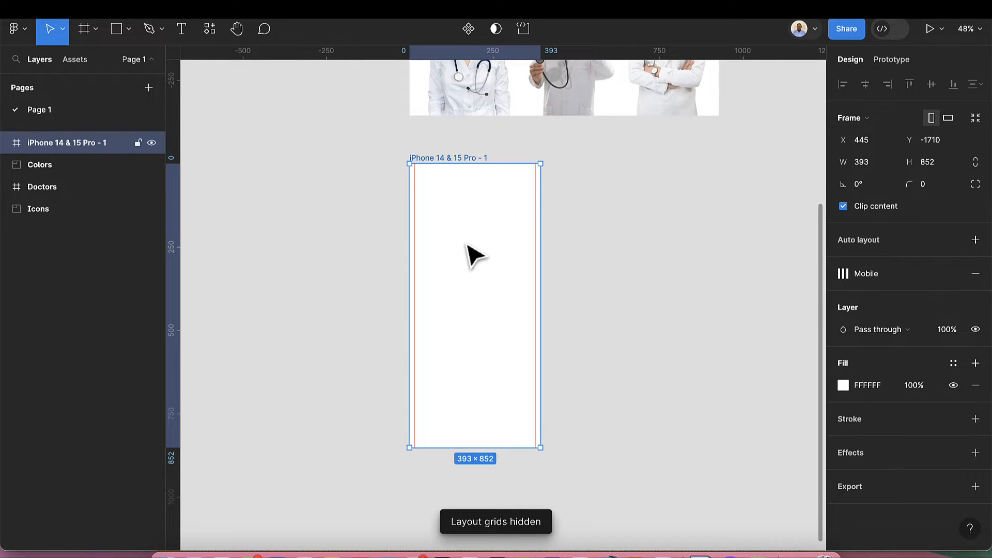
Step: Apply the Primary color style as the fill of the iPhone frame
{"action": "scroll", "coordinate": [471, 253], "scroll_direction": "up", "scroll_amount": 3}
{"action": "scroll", "coordinate": [471, 252], "scroll_direction": "up", "scroll_amount": 1}
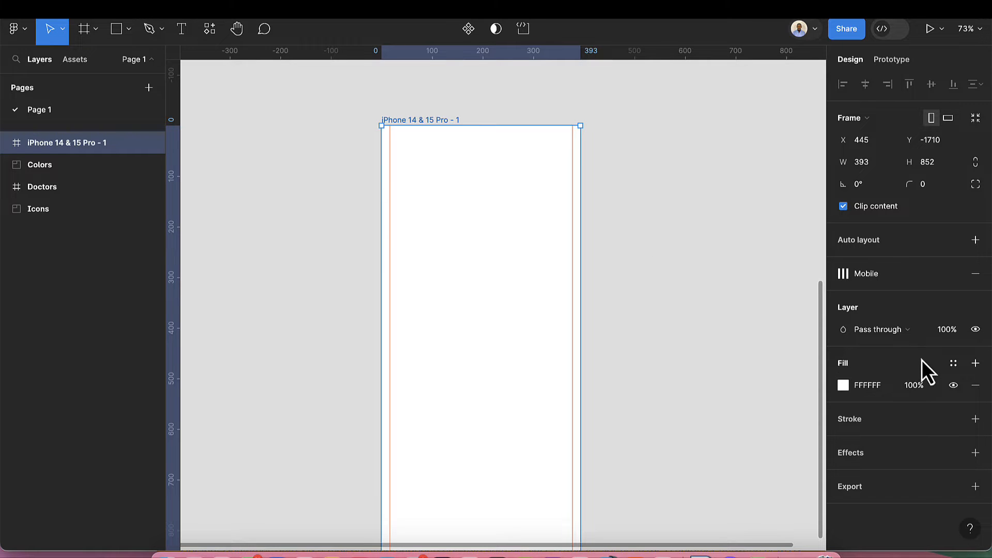
{"action": "left_click", "coordinate": [953, 363]}
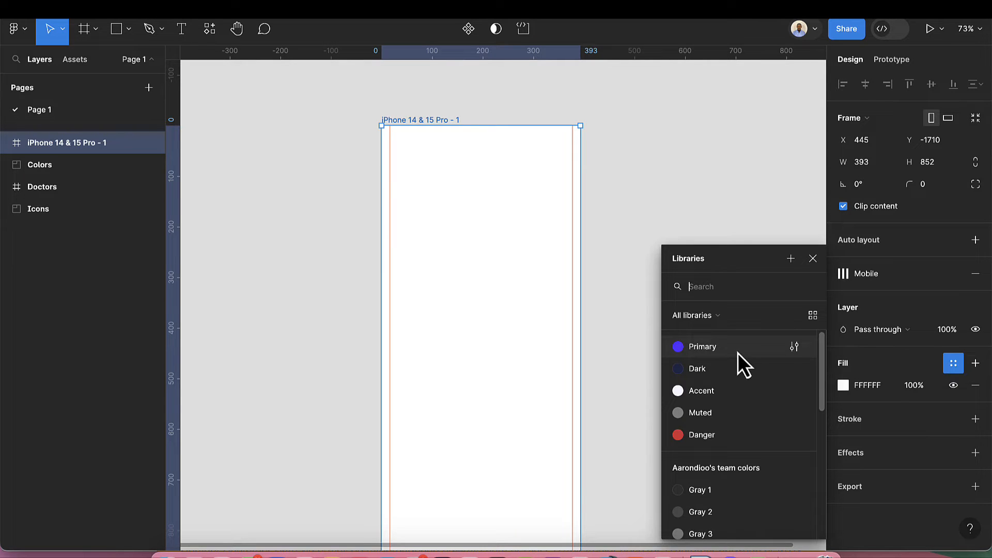
{"action": "left_click", "coordinate": [953, 363]}
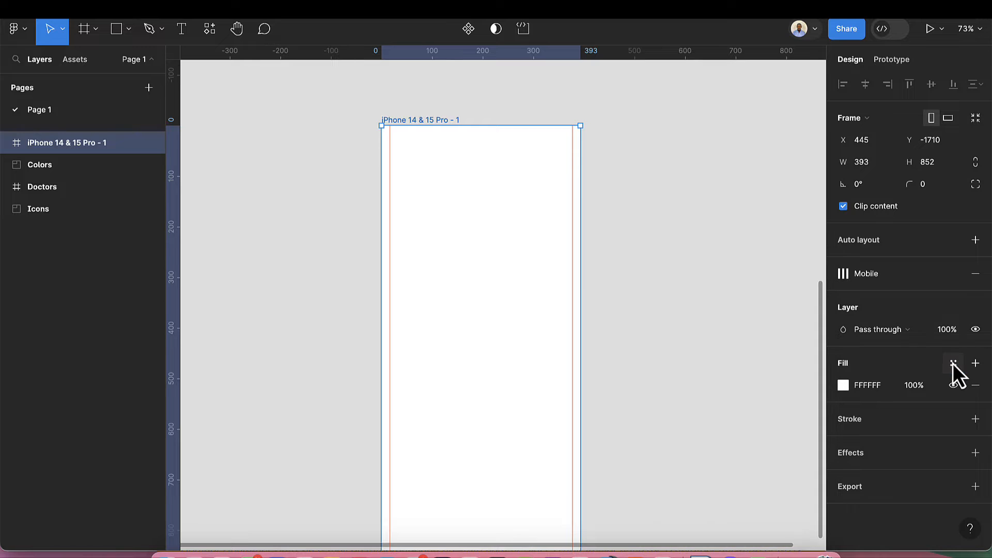
{"action": "left_click", "coordinate": [952, 364]}
{"action": "left_click", "coordinate": [694, 349]}
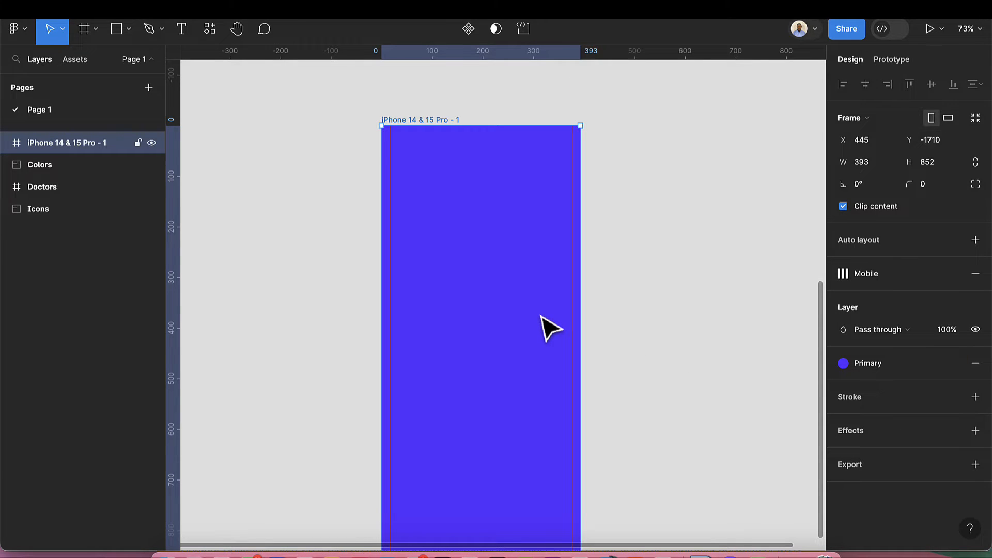
{"action": "scroll", "coordinate": [549, 328], "scroll_direction": "down", "scroll_amount": 2}
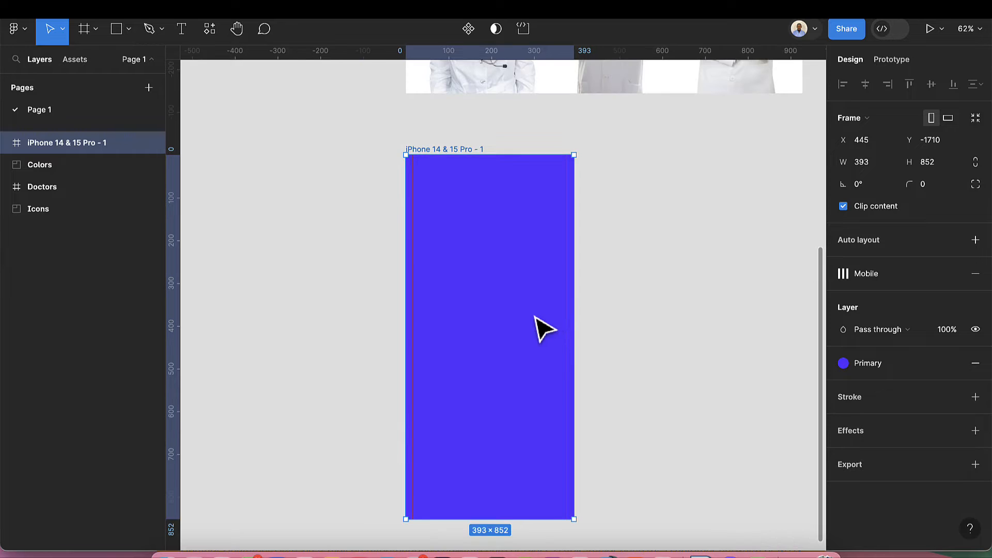
Step: Add a text layer reading "Get Started" on the empty canvas to the left of the iPhone frame
{"action": "left_click", "coordinate": [296, 232]}
{"action": "scroll", "coordinate": [269, 235], "scroll_direction": "down", "scroll_amount": 1}
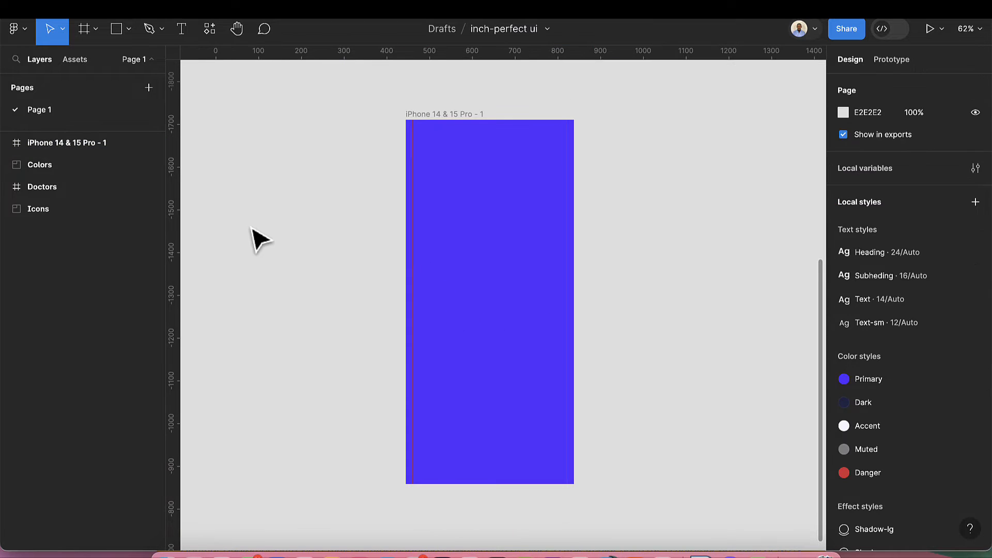
{"action": "left_click", "coordinate": [185, 37]}
{"action": "left_click", "coordinate": [226, 203]}
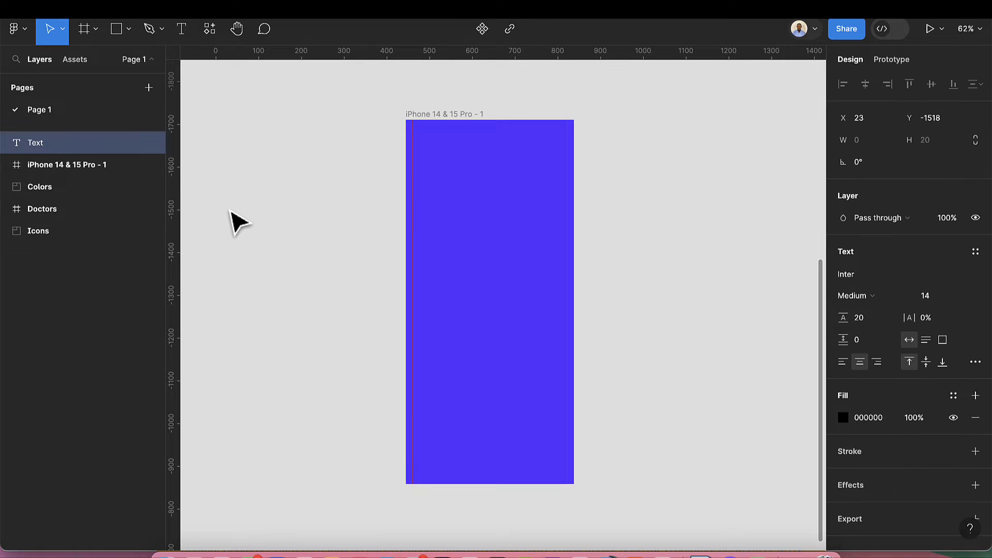
{"action": "scroll", "coordinate": [237, 224], "scroll_direction": "up", "scroll_amount": 5}
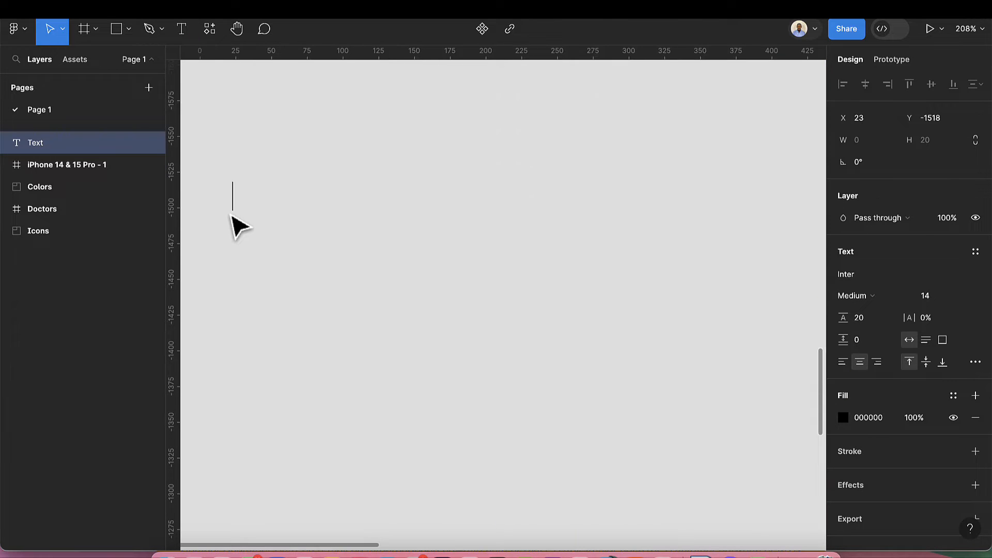
{"action": "type", "text": "Get S"}
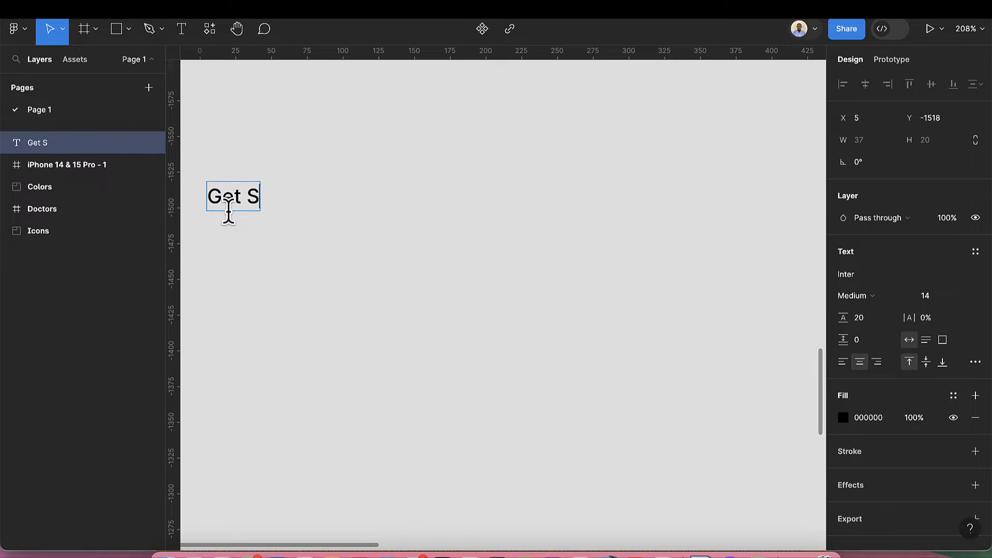
{"action": "type", "text": "tarted"}
{"action": "key", "text": "Escape"}
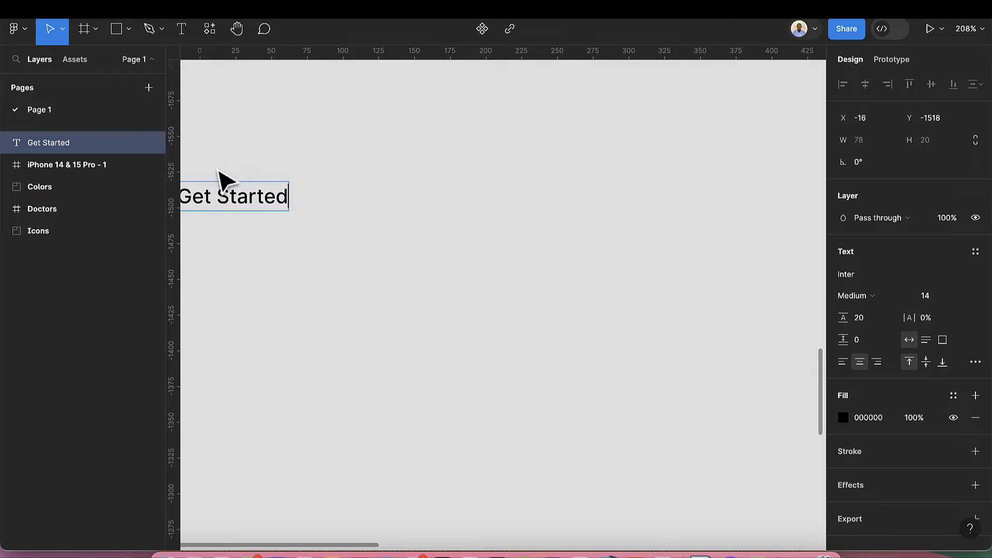
Step: Apply the Subheding text style to the "Get Started" text
{"action": "scroll", "coordinate": [277, 277], "scroll_direction": "left", "scroll_amount": 5}
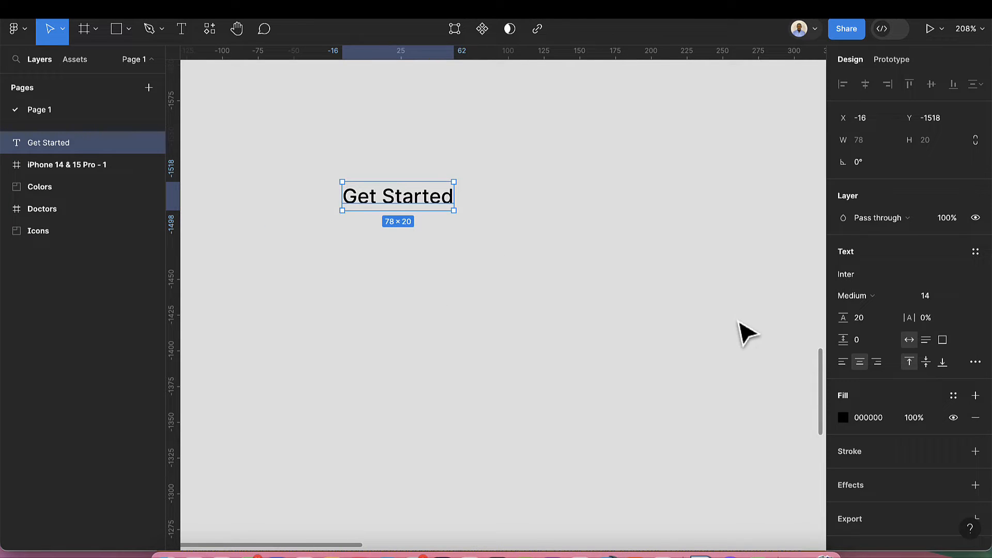
{"action": "left_click", "coordinate": [975, 254]}
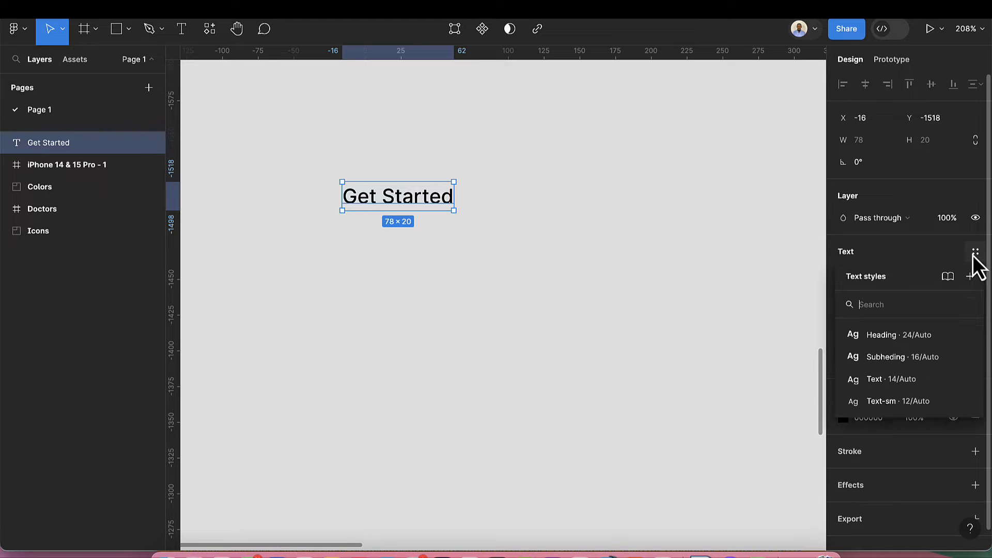
{"action": "left_click", "coordinate": [927, 359]}
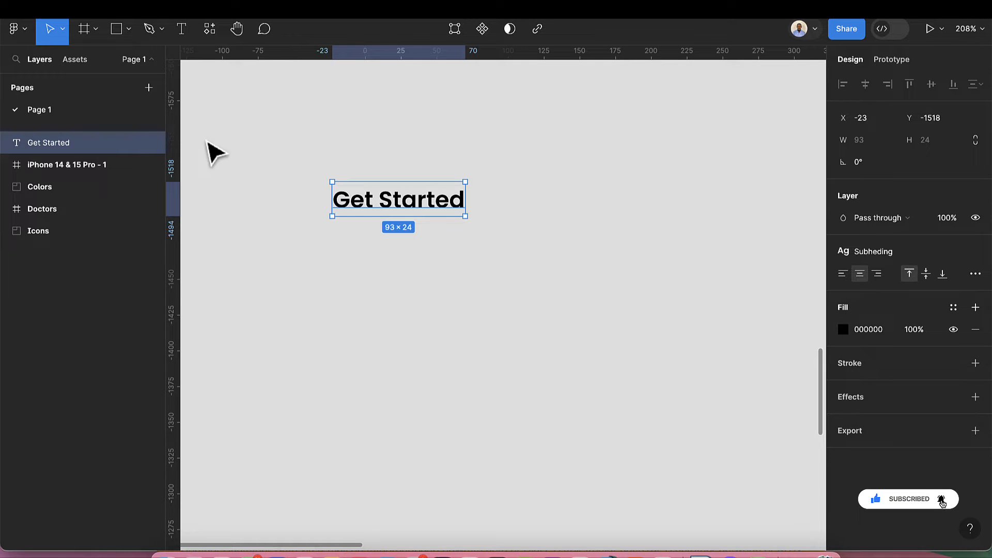
Step: Wrap the "Get Started" text in an auto layout frame and fill the frame with the Primary color style
{"action": "key", "text": "shift+a"}
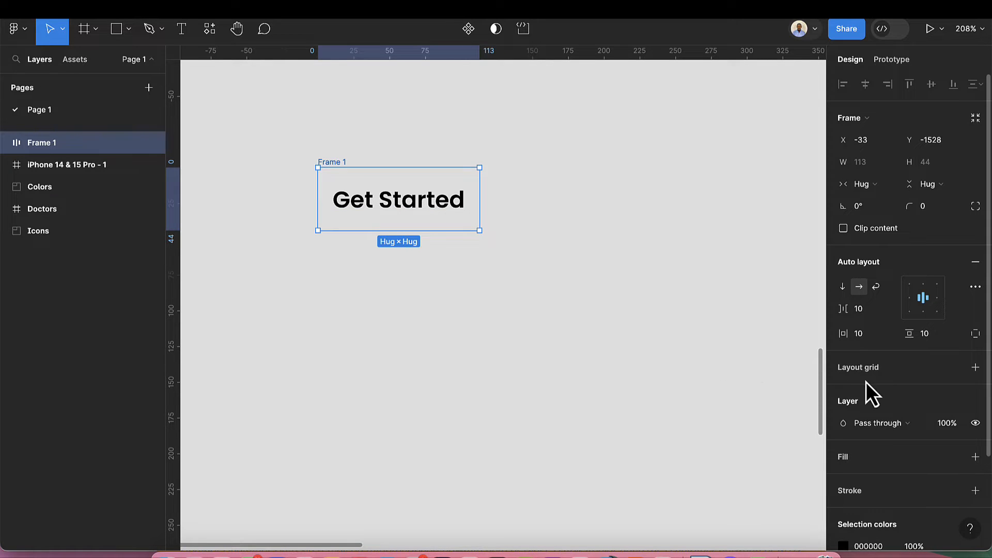
{"action": "scroll", "coordinate": [868, 385], "scroll_direction": "down", "scroll_amount": 3}
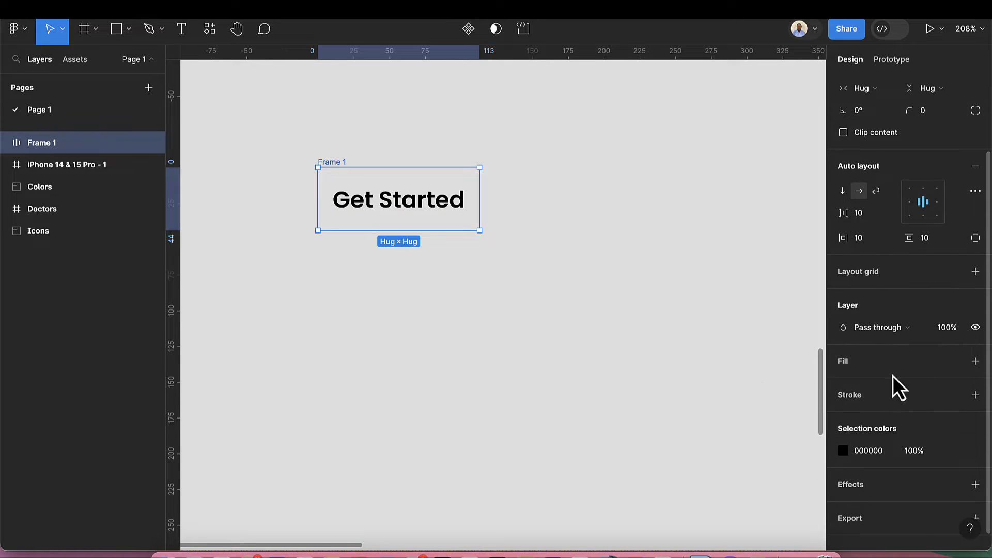
{"action": "left_click", "coordinate": [951, 361]}
{"action": "left_click", "coordinate": [702, 346]}
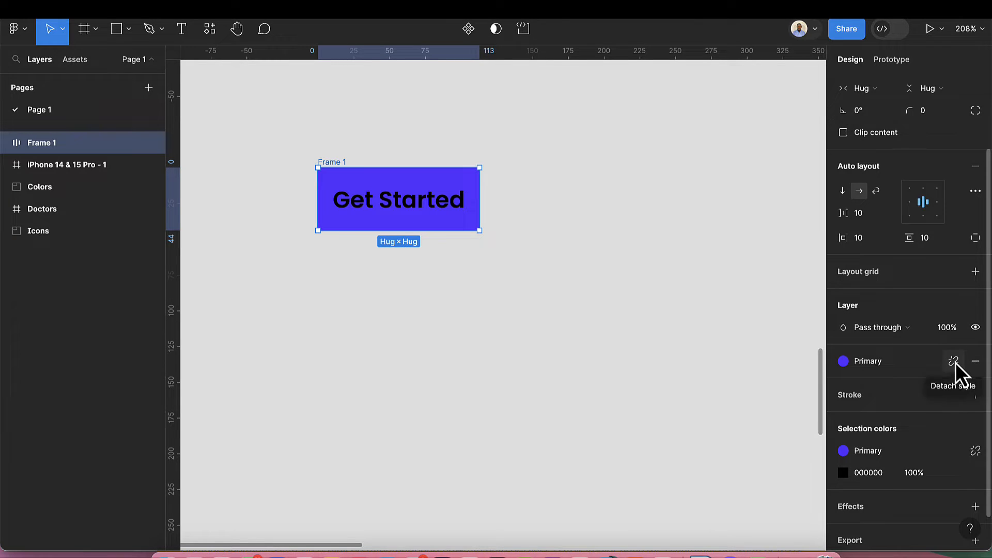
Step: Set the fill of the "Get Started" text inside the button frame to white (FFFFFF)
{"action": "left_click", "coordinate": [382, 200]}
{"action": "left_click", "coordinate": [383, 199]}
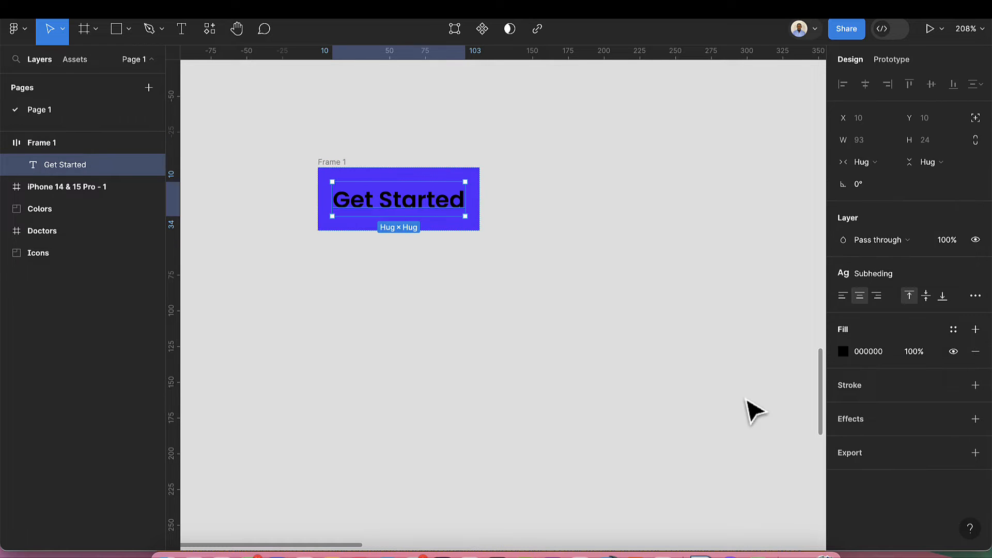
{"action": "left_click", "coordinate": [841, 352]}
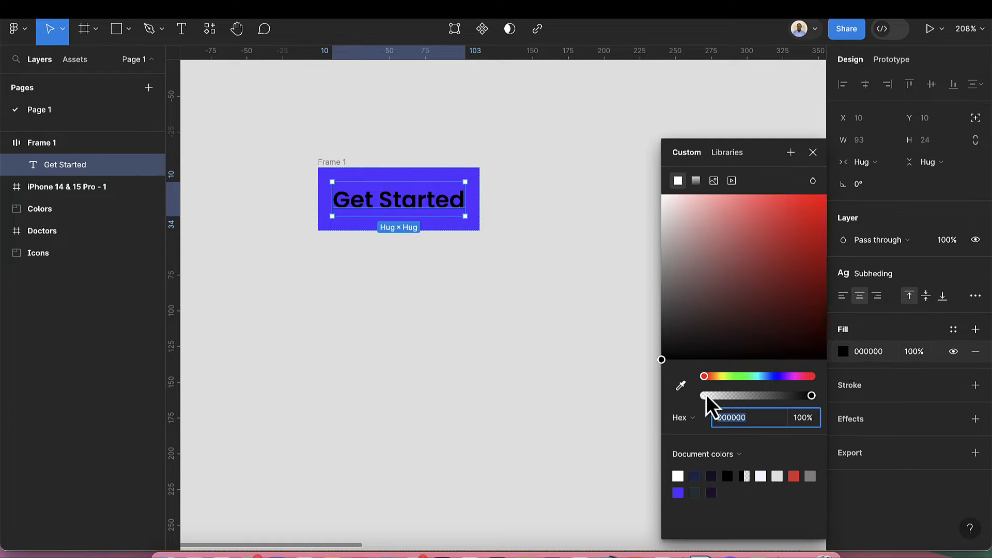
{"action": "left_click", "coordinate": [678, 475]}
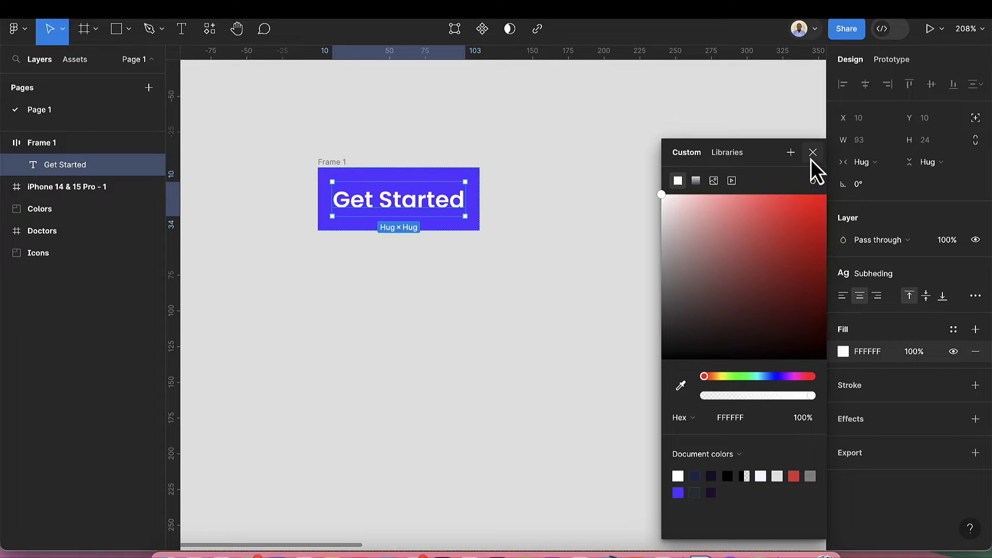
{"action": "left_click", "coordinate": [812, 154]}
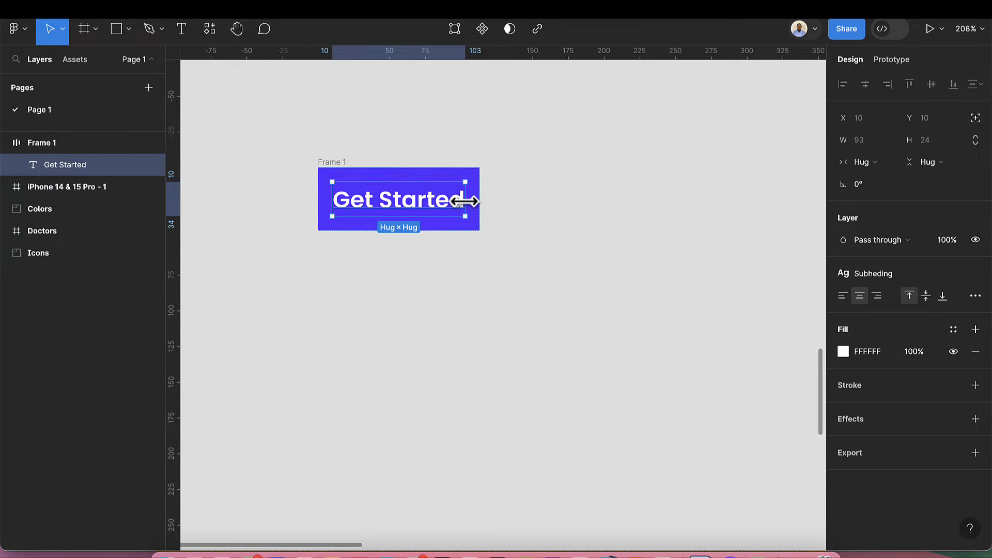
Step: Widen the "Get Started" text box to about 203 and apply the Text style to it
{"action": "left_click_drag", "start_coordinate": [464, 200], "coordinate": [622, 206]}
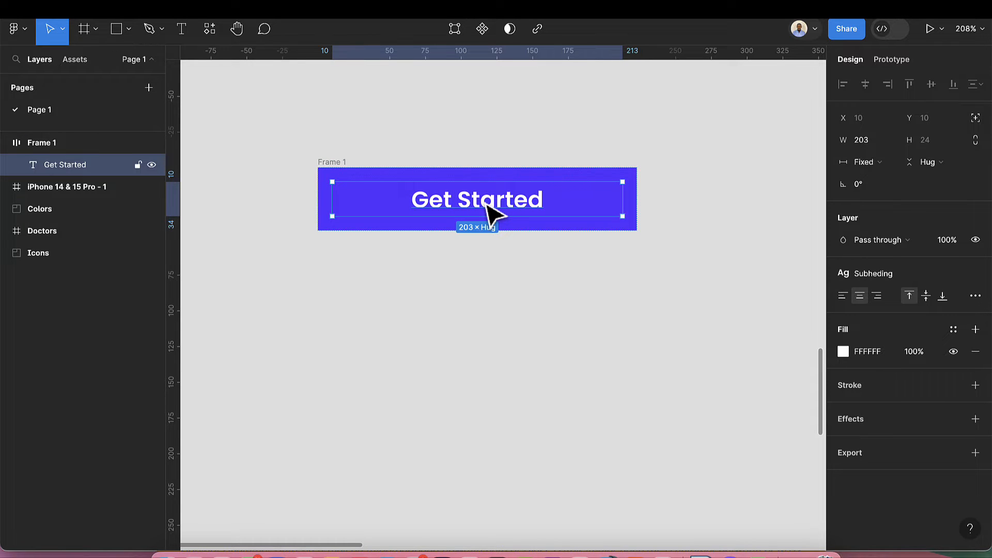
{"action": "left_click", "coordinate": [844, 276]}
{"action": "left_click", "coordinate": [872, 405]}
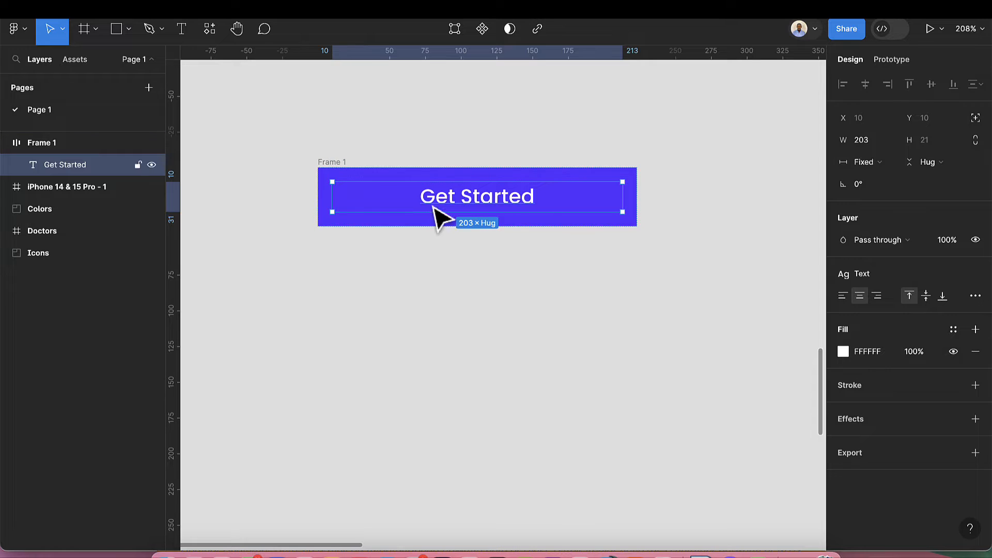
Step: Turn the "Get Started" button frame into a component
{"action": "left_click", "coordinate": [340, 166]}
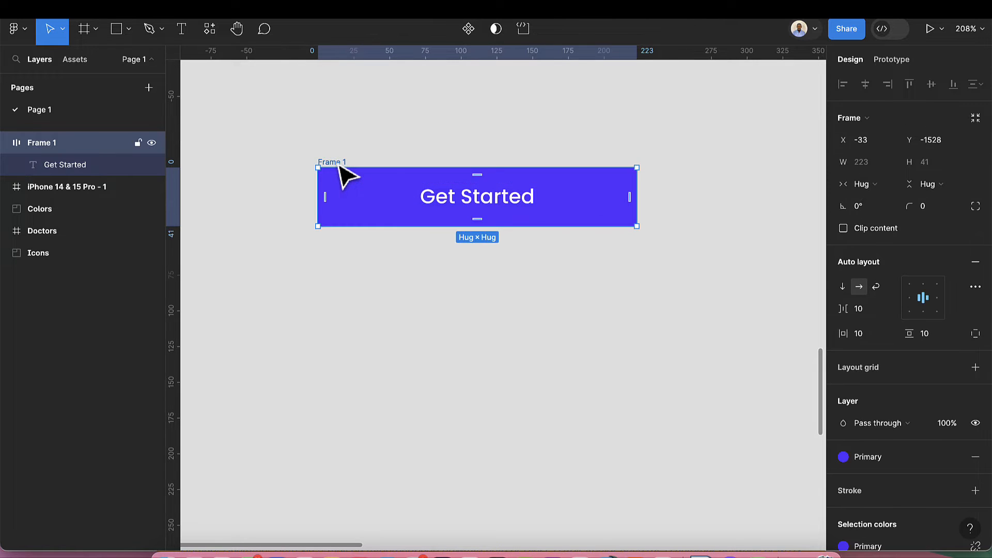
{"action": "scroll", "coordinate": [340, 171], "scroll_direction": "down", "scroll_amount": 1, "text": "ctrl"}
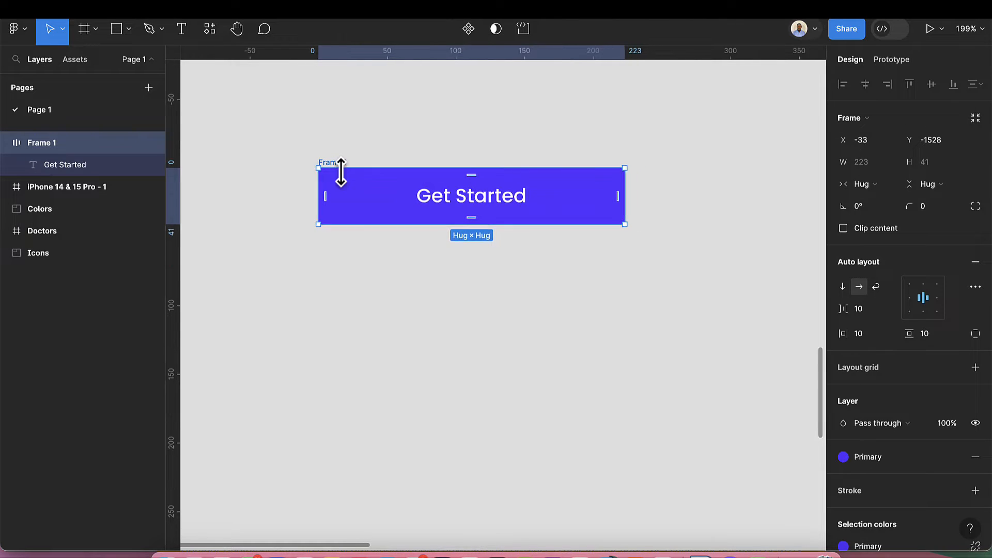
{"action": "scroll", "coordinate": [342, 172], "scroll_direction": "up", "scroll_amount": 2, "text": "ctrl"}
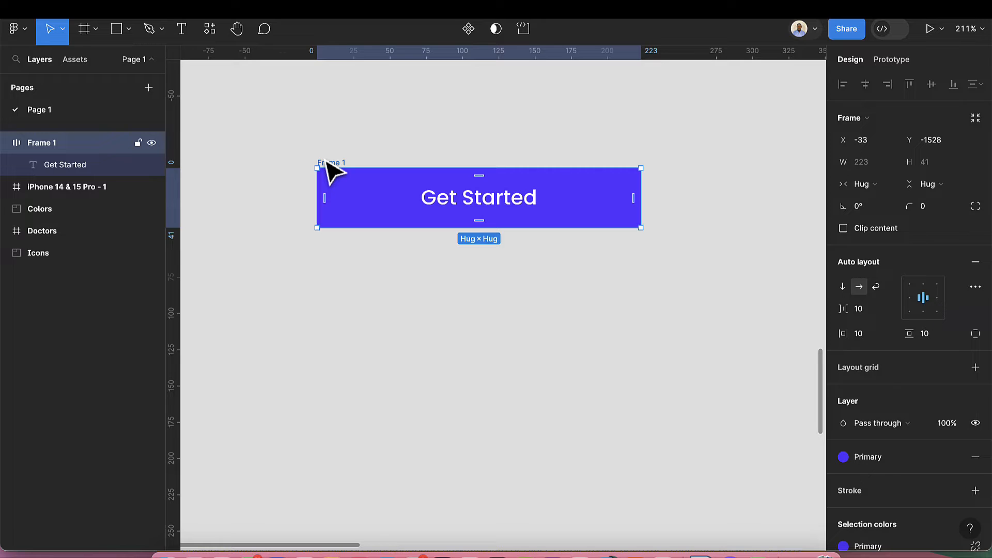
{"action": "left_click", "coordinate": [467, 29]}
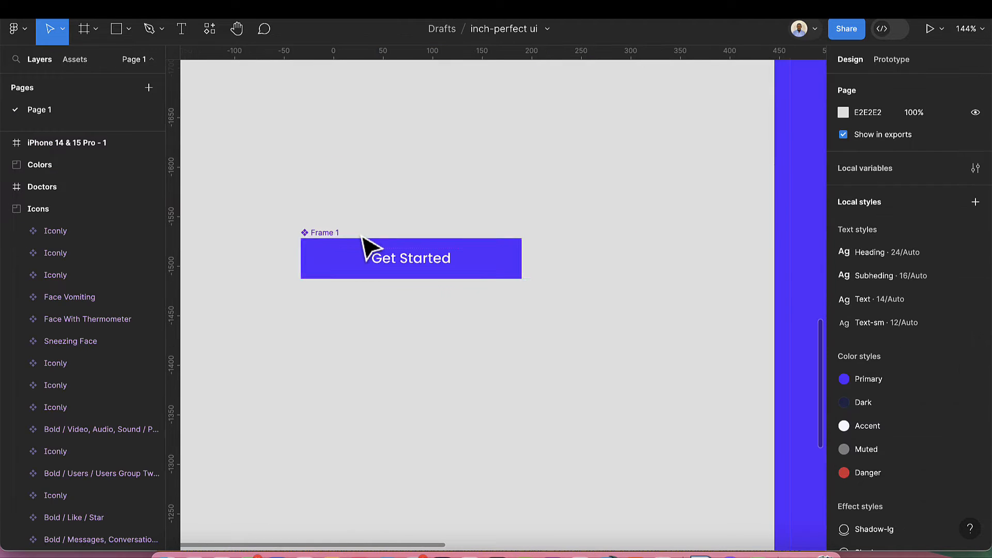
Step: Create an instance swap property named "icon" on the button component, with the phone Iconly icon from Icons as its value
{"action": "left_click", "coordinate": [333, 243]}
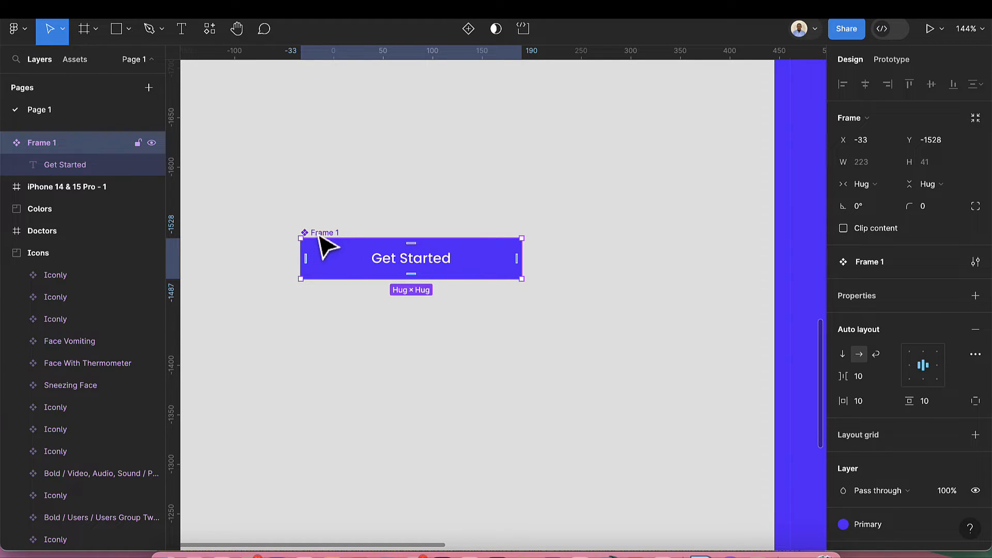
{"action": "left_click", "coordinate": [975, 296]}
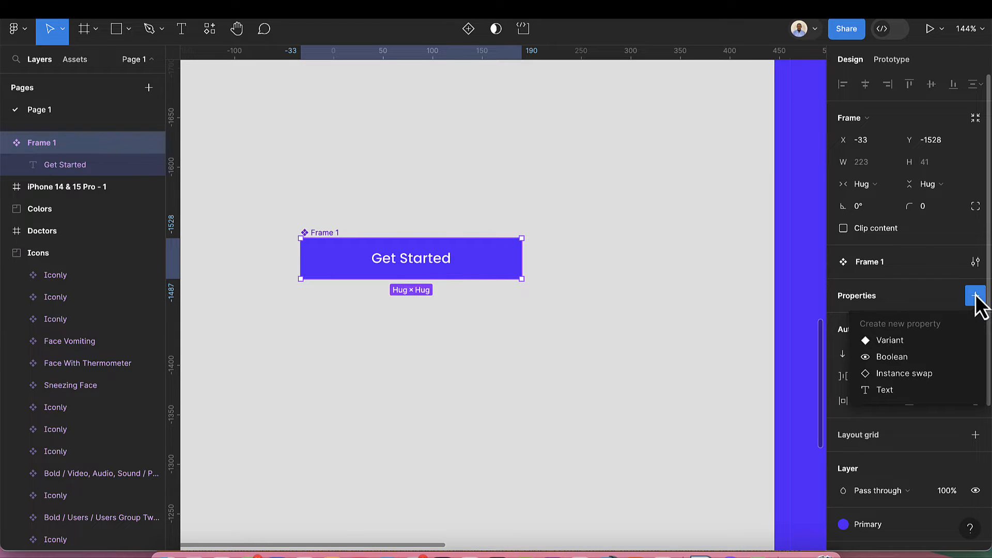
{"action": "left_click", "coordinate": [929, 372]}
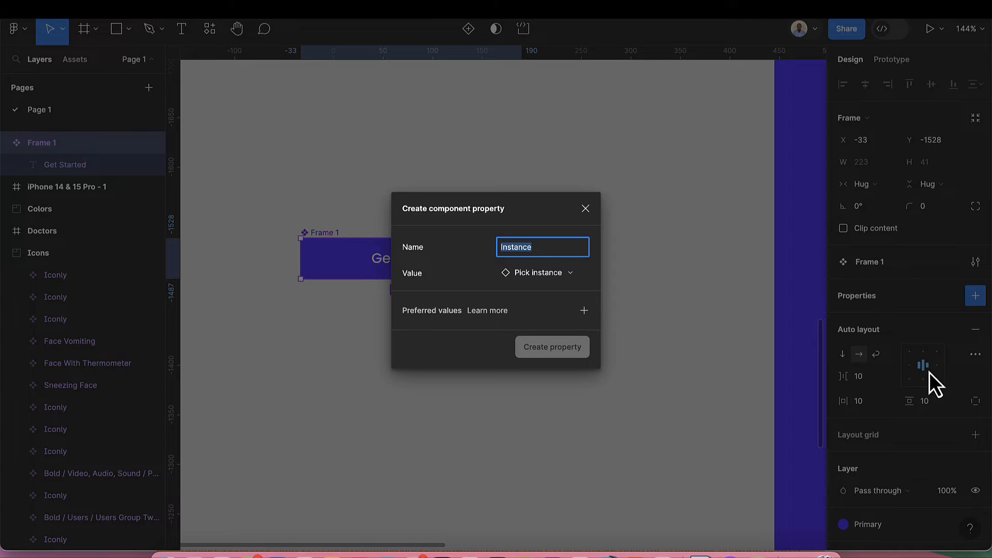
{"action": "key", "text": "BackSpace"}
{"action": "left_click", "coordinate": [565, 276]}
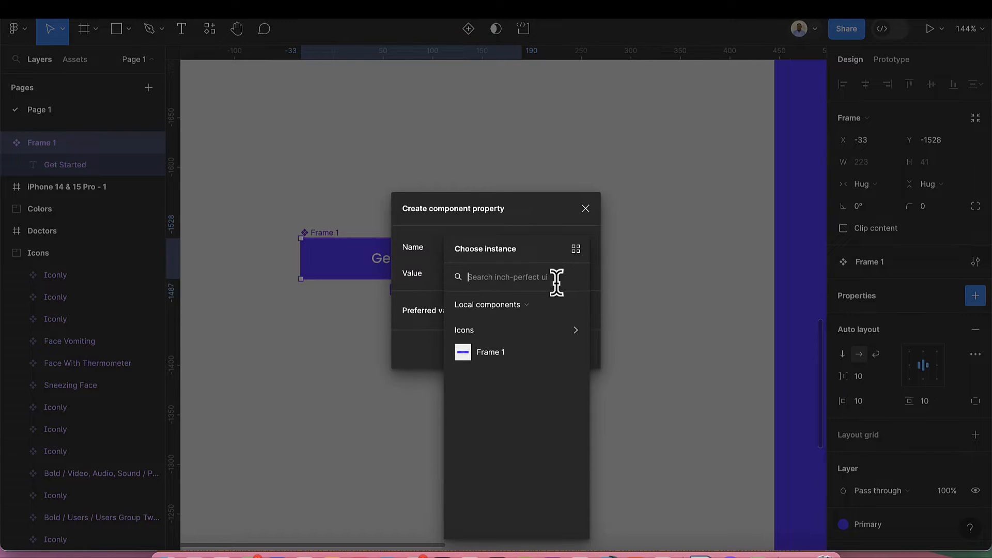
{"action": "left_click", "coordinate": [532, 331]}
{"action": "scroll", "coordinate": [522, 449], "scroll_direction": "down", "scroll_amount": 1}
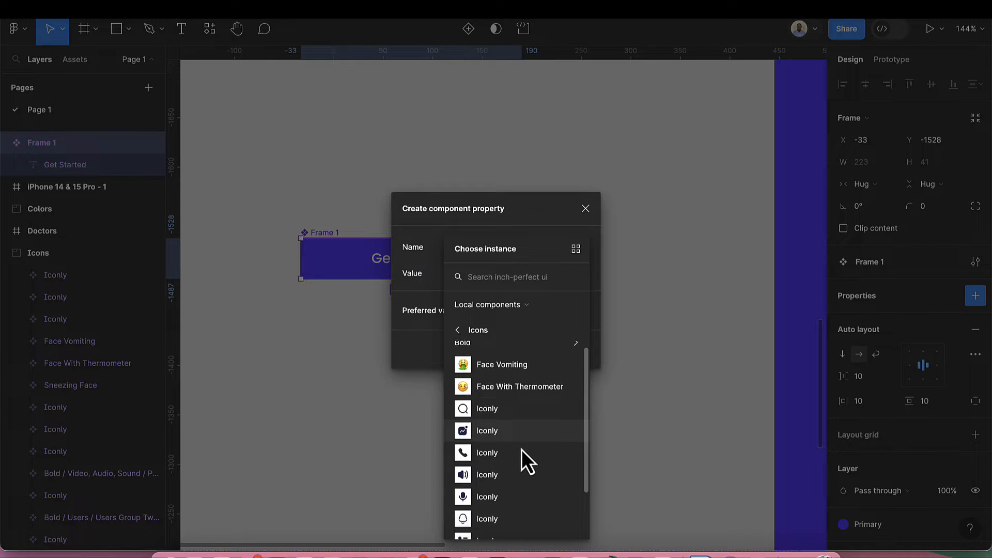
{"action": "scroll", "coordinate": [522, 449], "scroll_direction": "down", "scroll_amount": 1}
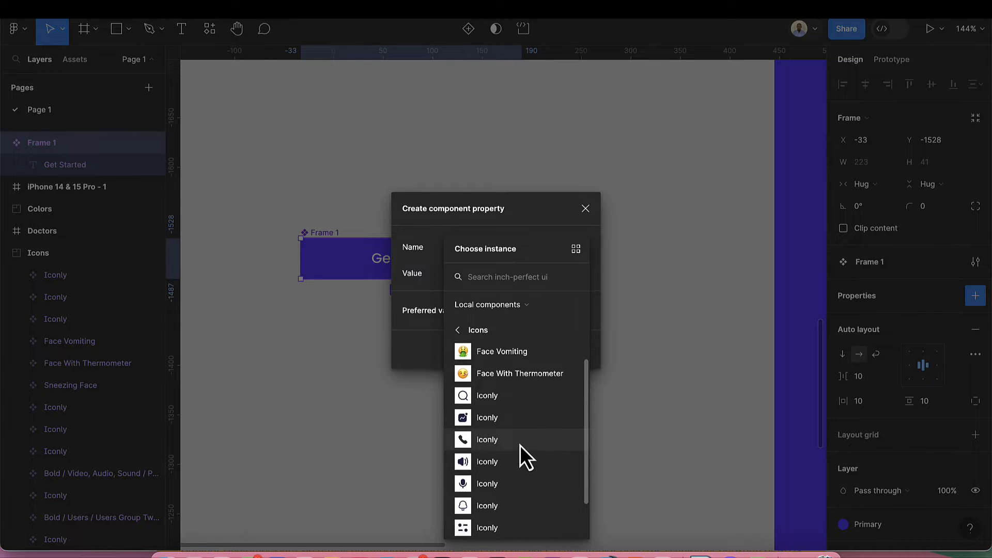
{"action": "left_click", "coordinate": [495, 438]}
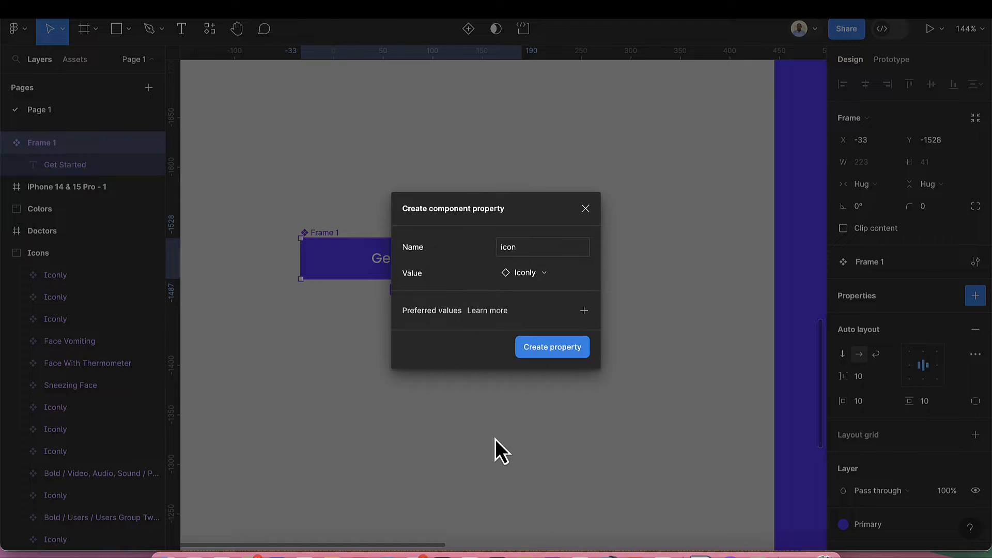
{"action": "left_click", "coordinate": [551, 351]}
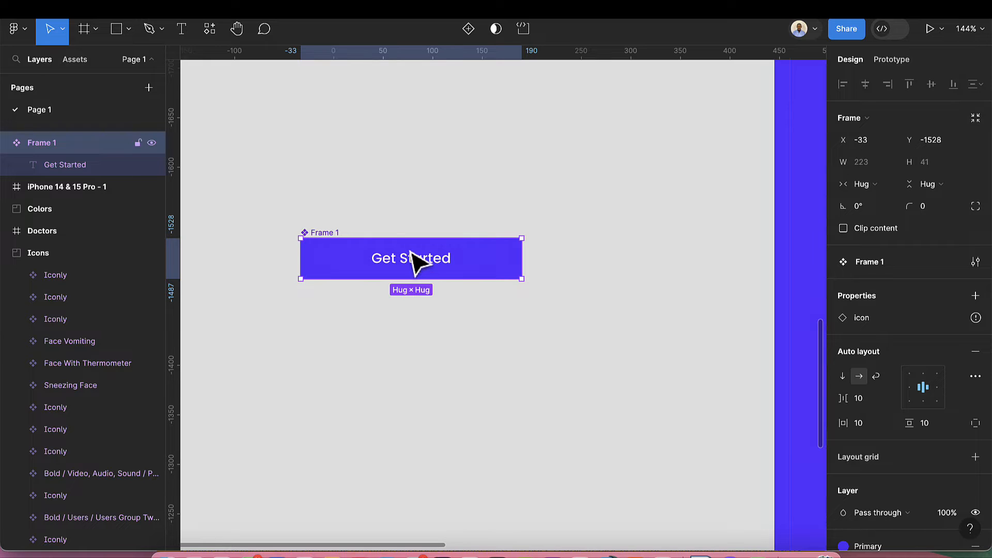
Step: Insert the phone Iconly icon from the local Icons components into the button, before the "Get Started" text
{"action": "left_click", "coordinate": [77, 61]}
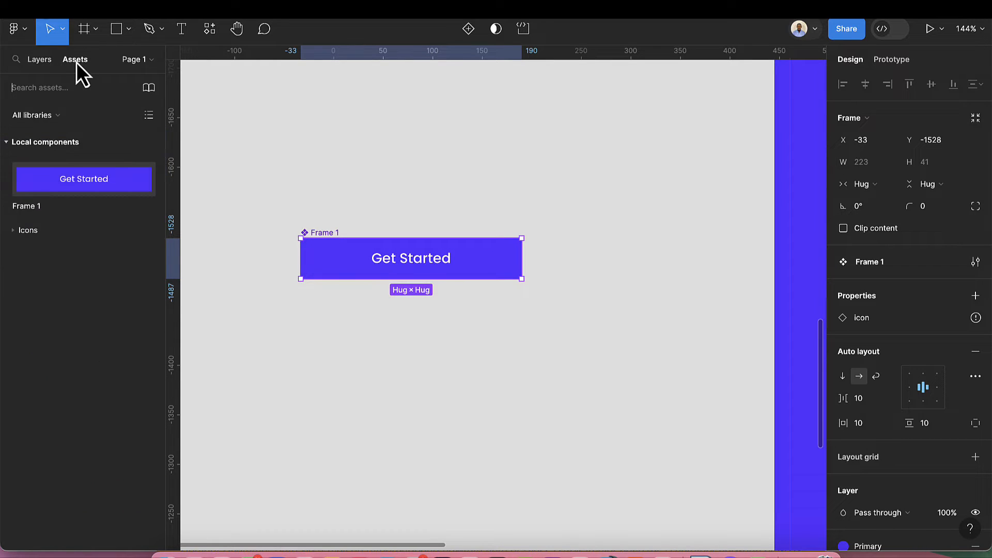
{"action": "left_click", "coordinate": [6, 229]}
{"action": "scroll", "coordinate": [41, 418], "scroll_direction": "down", "scroll_amount": 5}
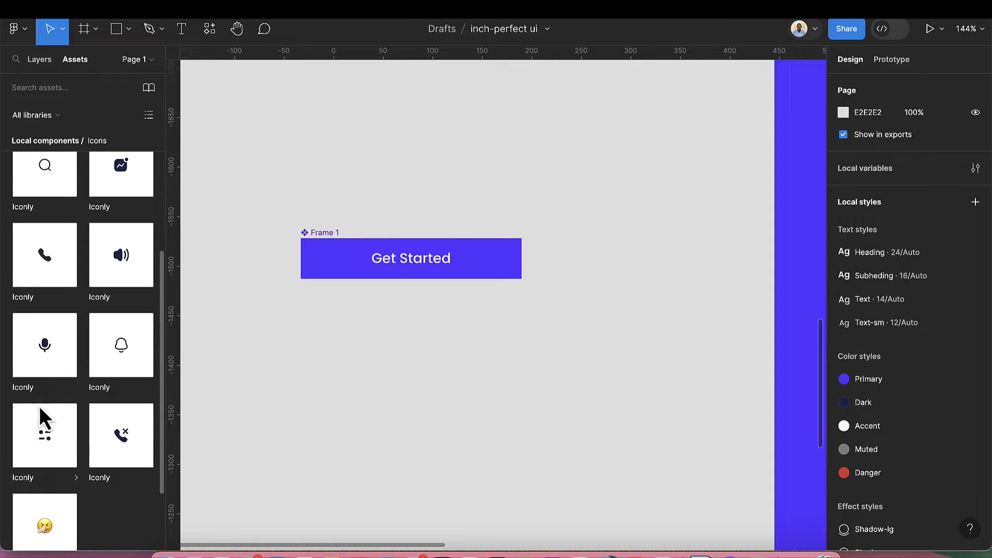
{"action": "left_click_drag", "start_coordinate": [51, 266], "coordinate": [354, 265]}
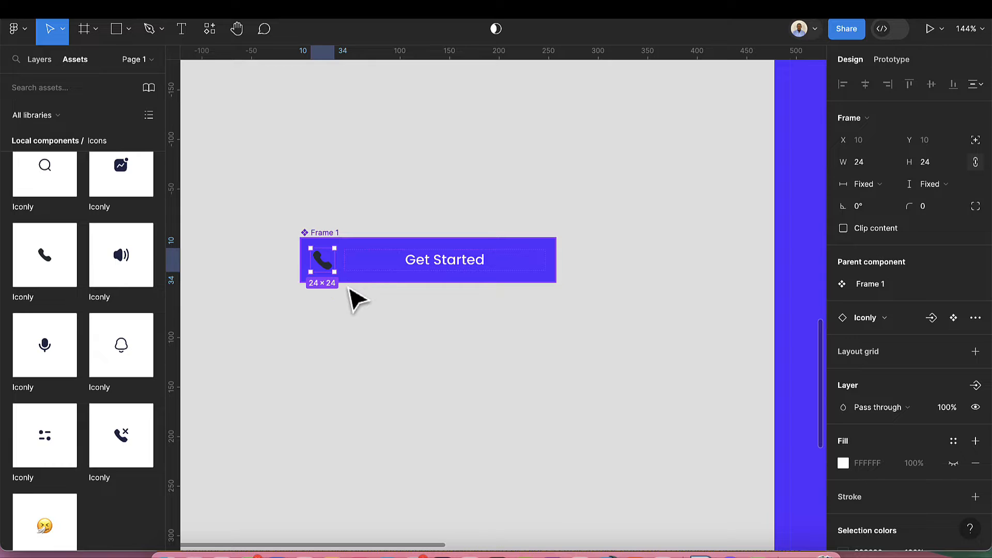
Step: Recolor the phone icon in the button to white (FFFFFF)
{"action": "scroll", "coordinate": [858, 439], "scroll_direction": "down", "scroll_amount": 3}
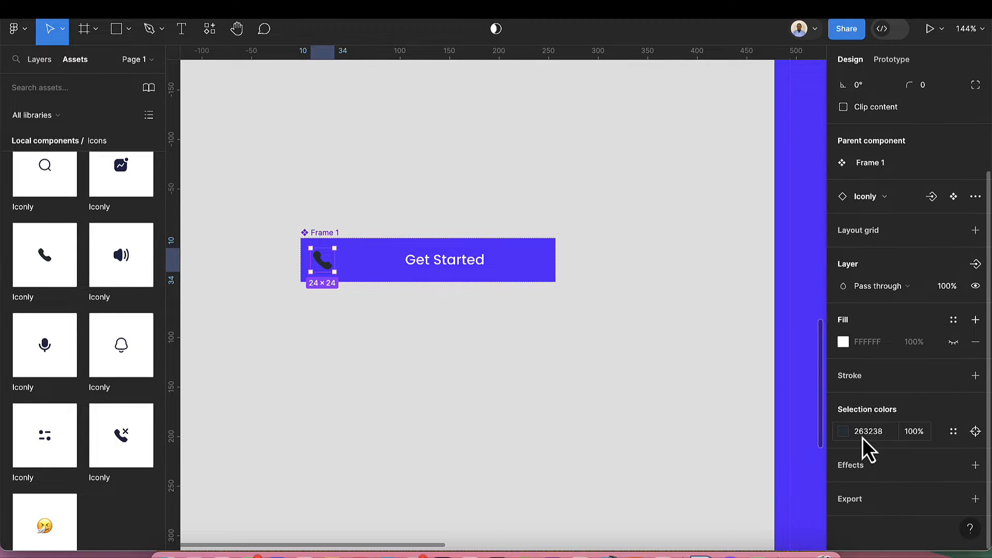
{"action": "left_click", "coordinate": [844, 432]}
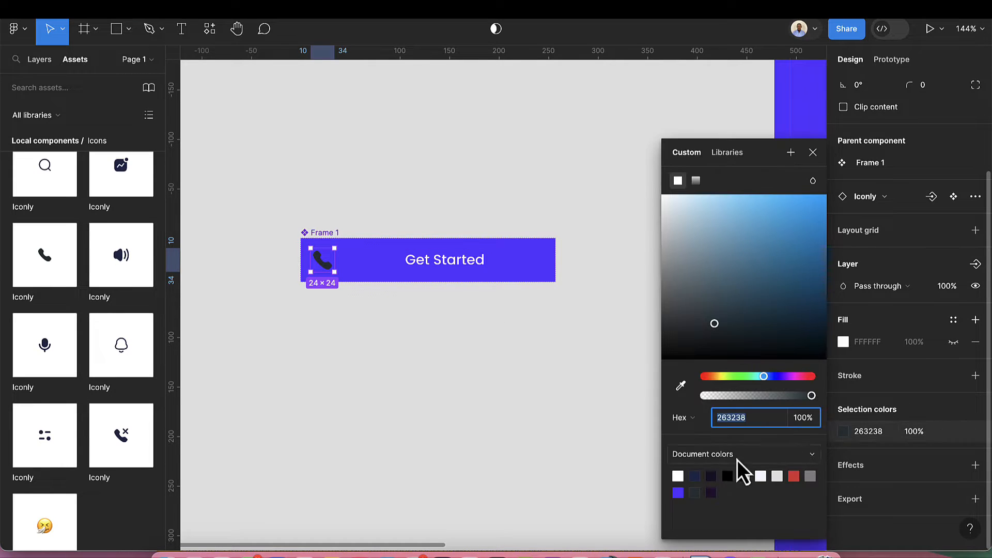
{"action": "left_click", "coordinate": [678, 475]}
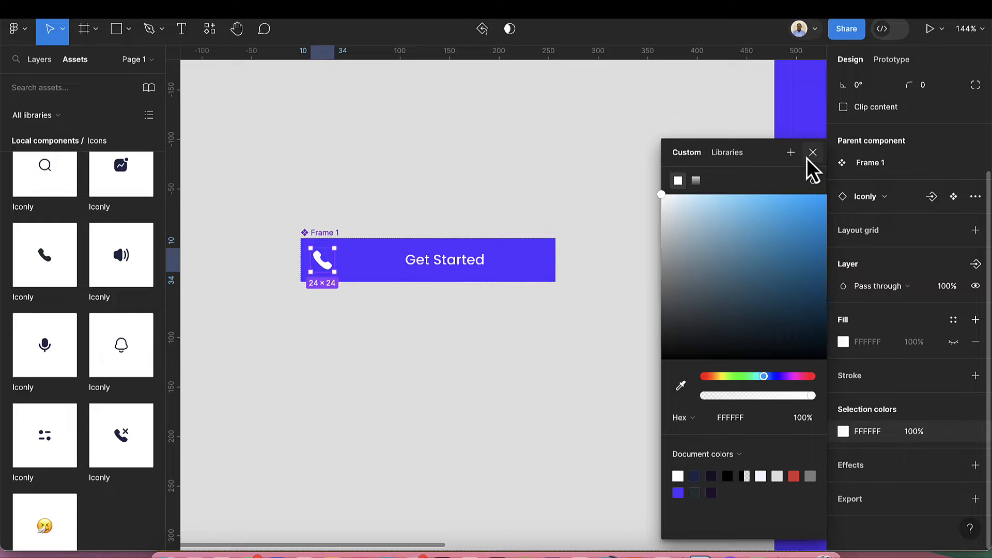
{"action": "left_click", "coordinate": [813, 152]}
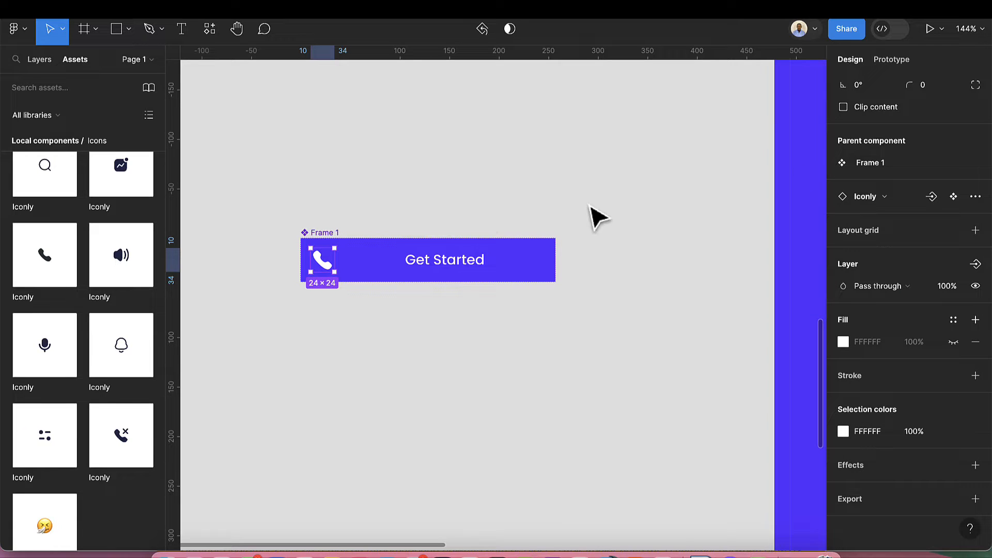
Step: Set the vertical padding of the button component's auto layout to 16
{"action": "left_click", "coordinate": [331, 239]}
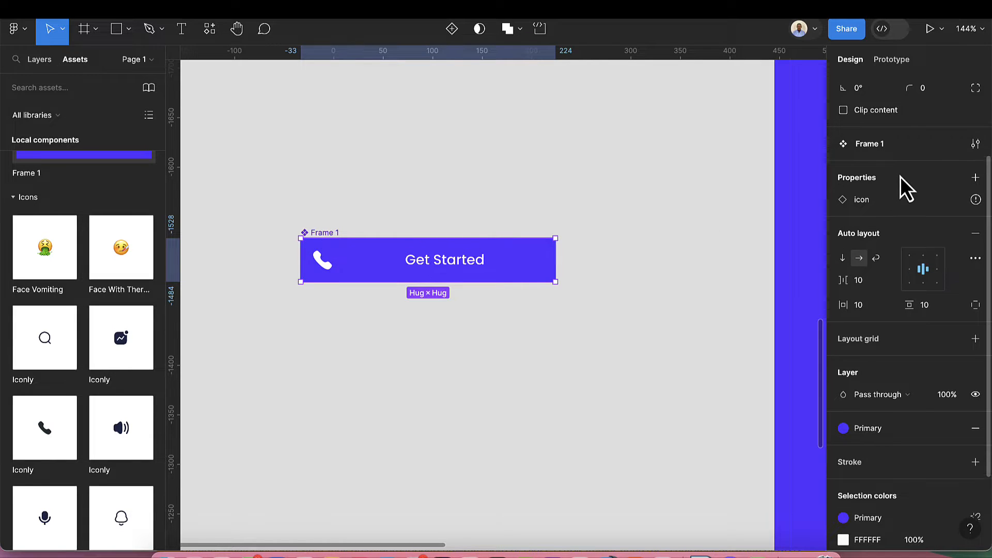
{"action": "scroll", "coordinate": [904, 181], "scroll_direction": "up", "scroll_amount": 3}
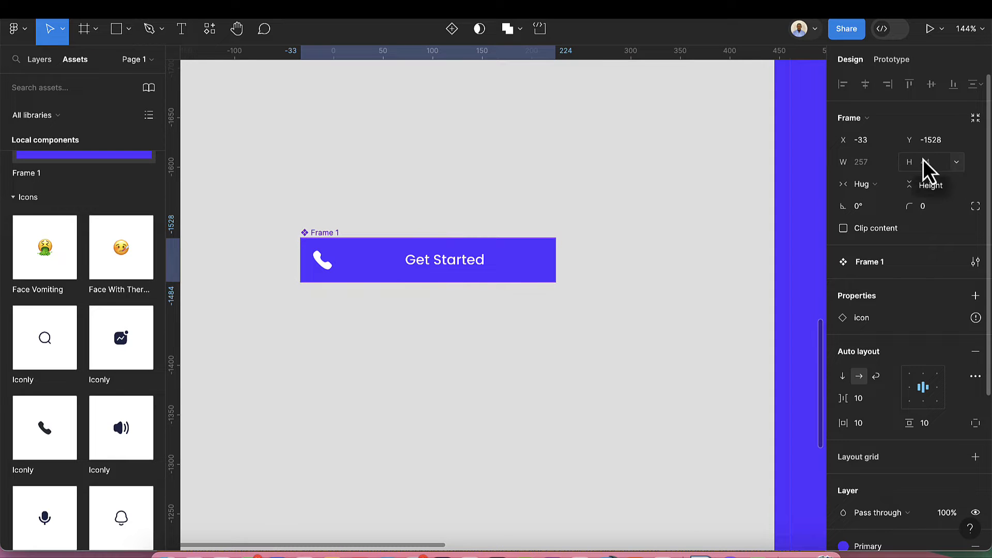
{"action": "left_click", "coordinate": [931, 428]}
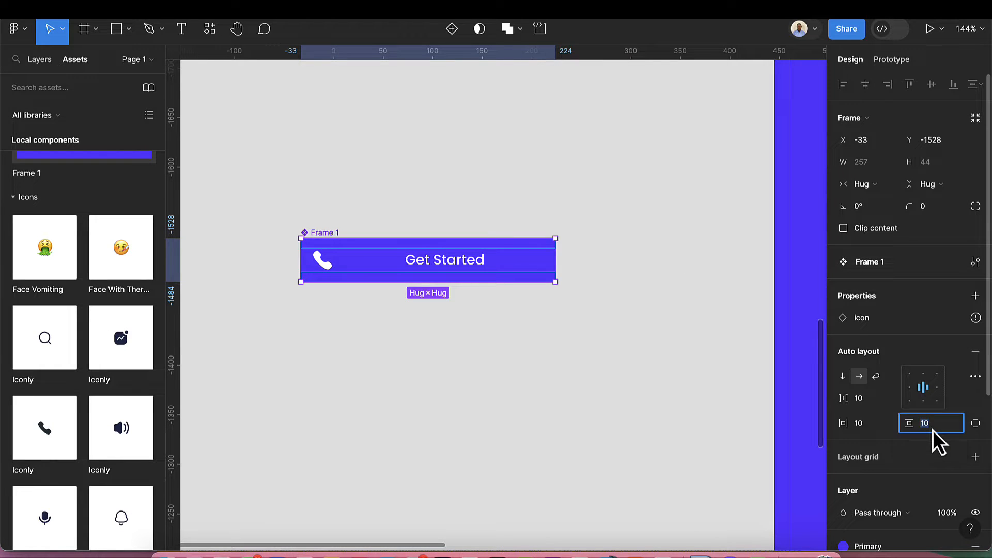
{"action": "key", "text": "Up"}
{"action": "key", "text": "Up"}
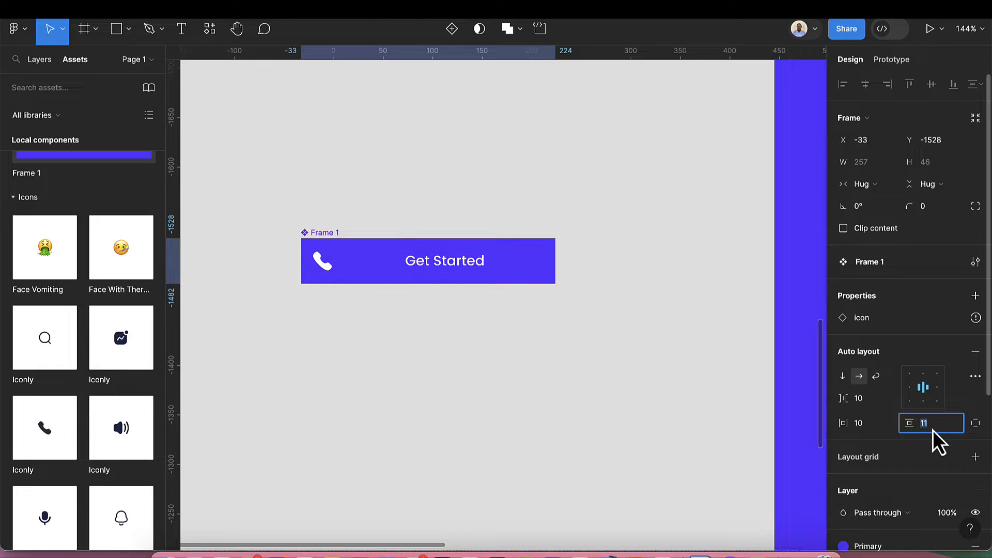
{"action": "key", "text": "Up"}
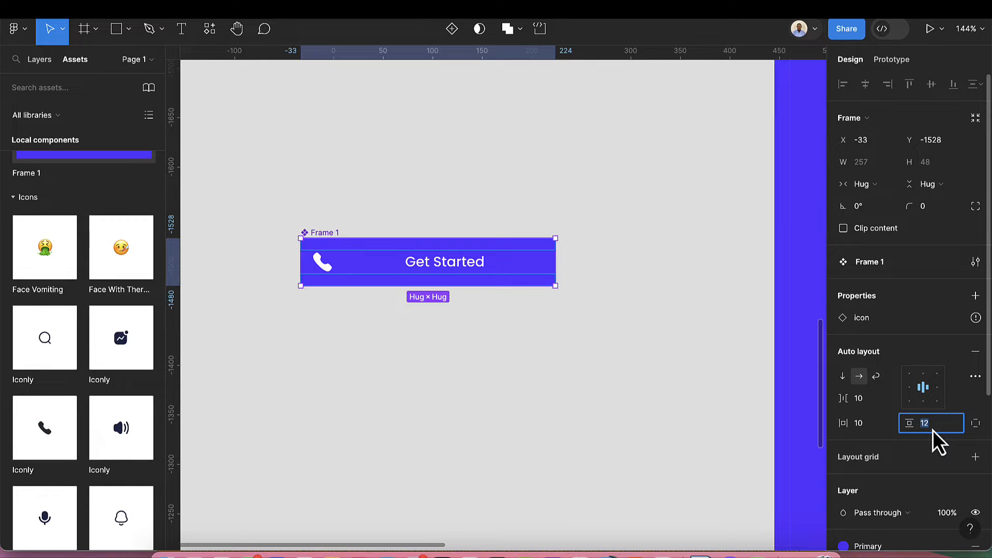
{"action": "key", "text": "Up"}
{"action": "key", "text": "Up"}
{"action": "key", "text": "Up"}
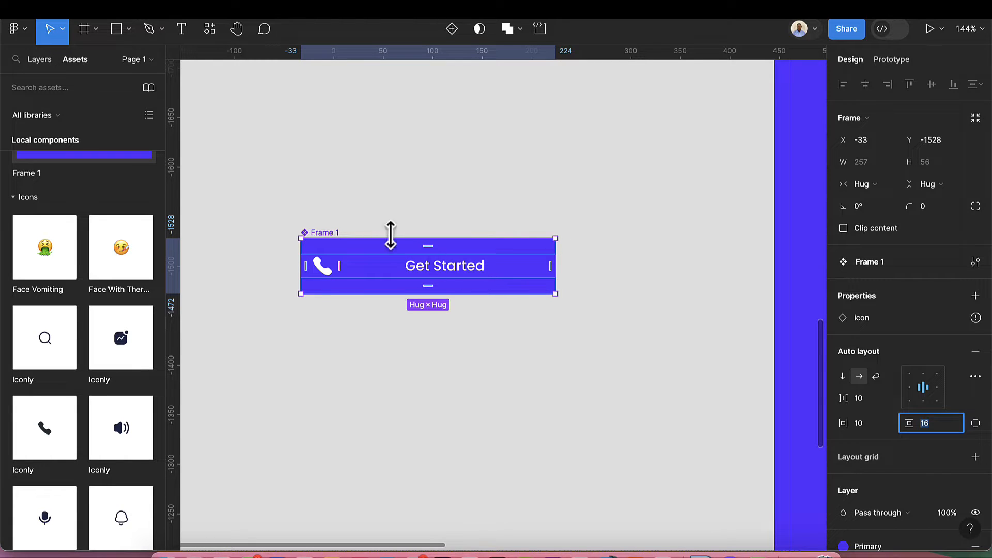
Step: Set the corner radius of the button component to 28, half of its 56 height
{"action": "left_click", "coordinate": [943, 209]}
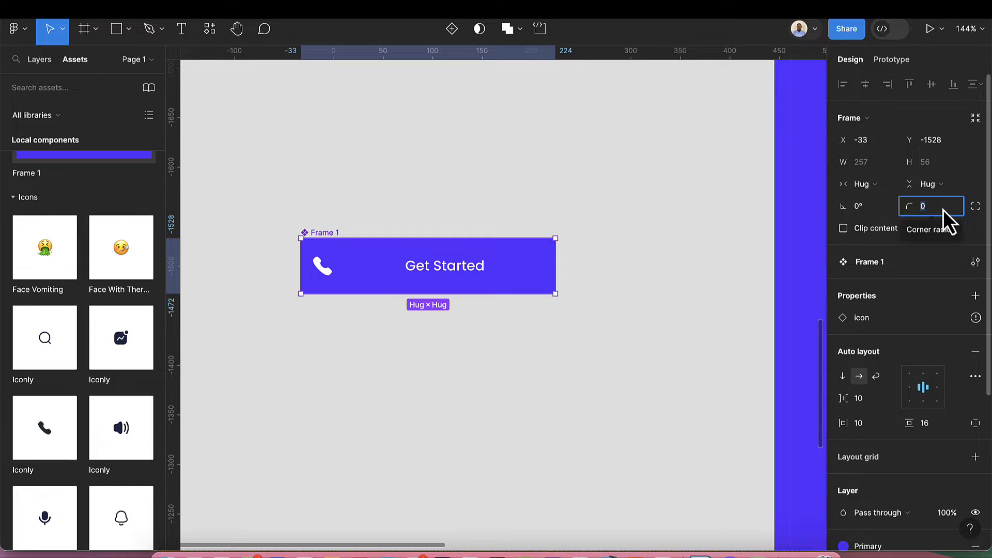
{"action": "type", "text": "56/2"}
{"action": "key", "text": "Return"}
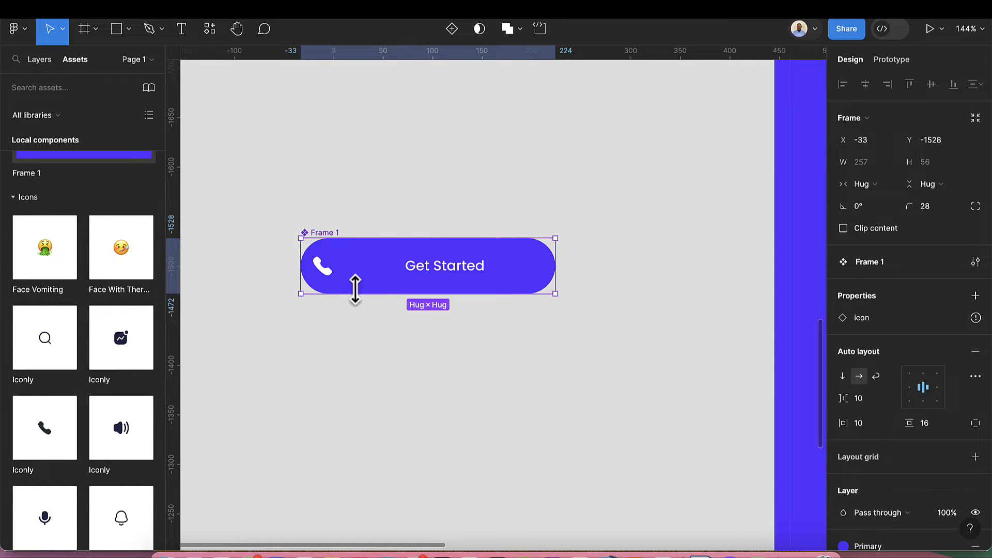
Step: Create a boolean property named "icon left" with the value False on the button component
{"action": "left_click", "coordinate": [324, 273]}
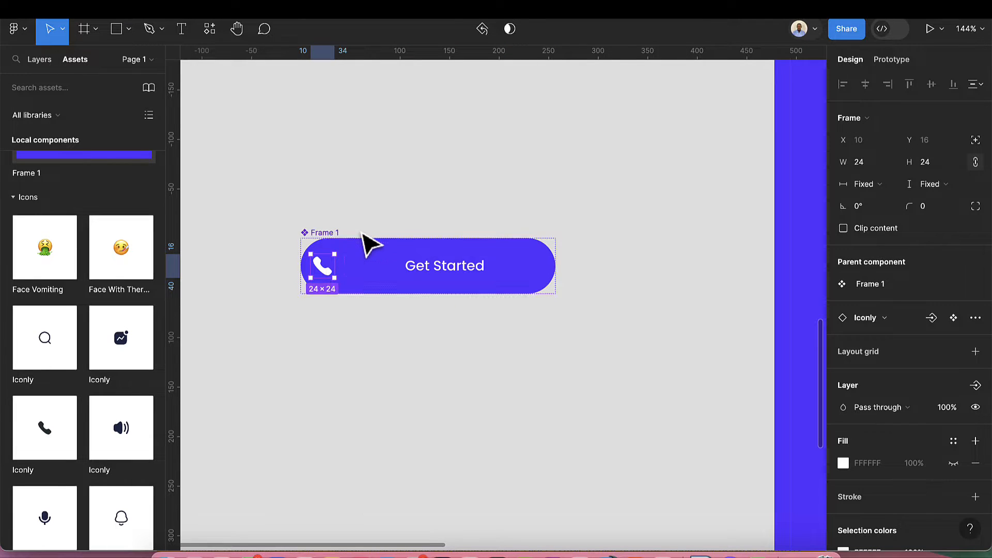
{"action": "left_click", "coordinate": [342, 231]}
{"action": "left_click", "coordinate": [337, 233]}
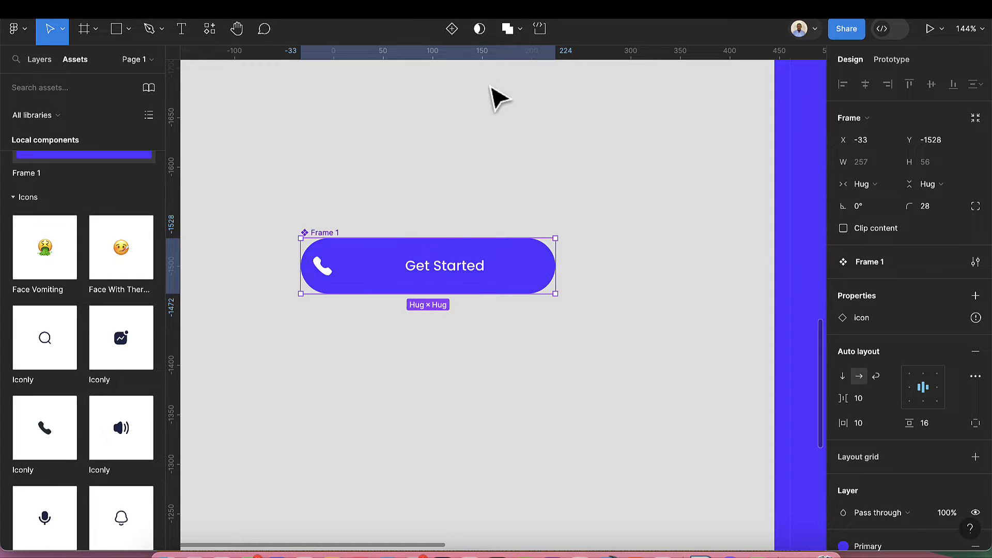
{"action": "left_click", "coordinate": [975, 296]}
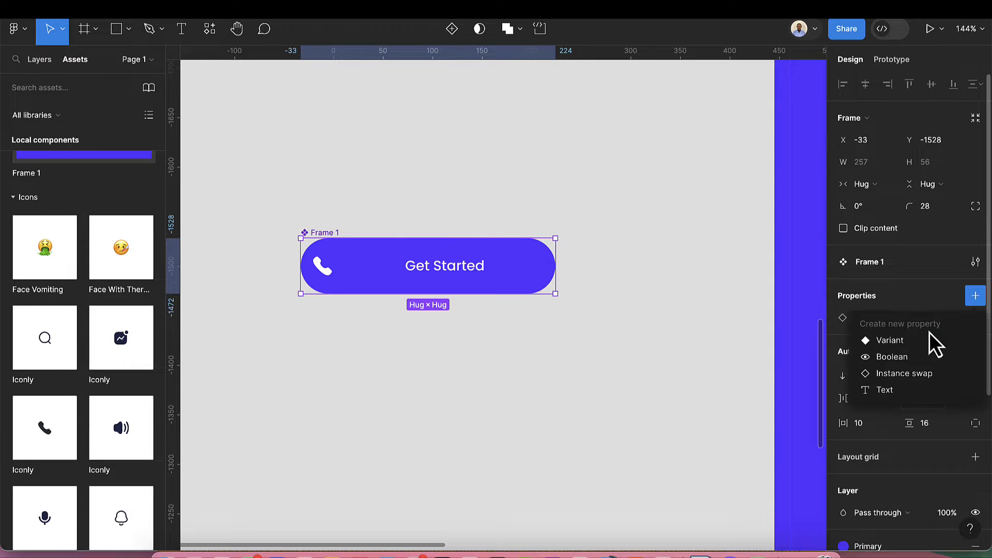
{"action": "left_click", "coordinate": [910, 364]}
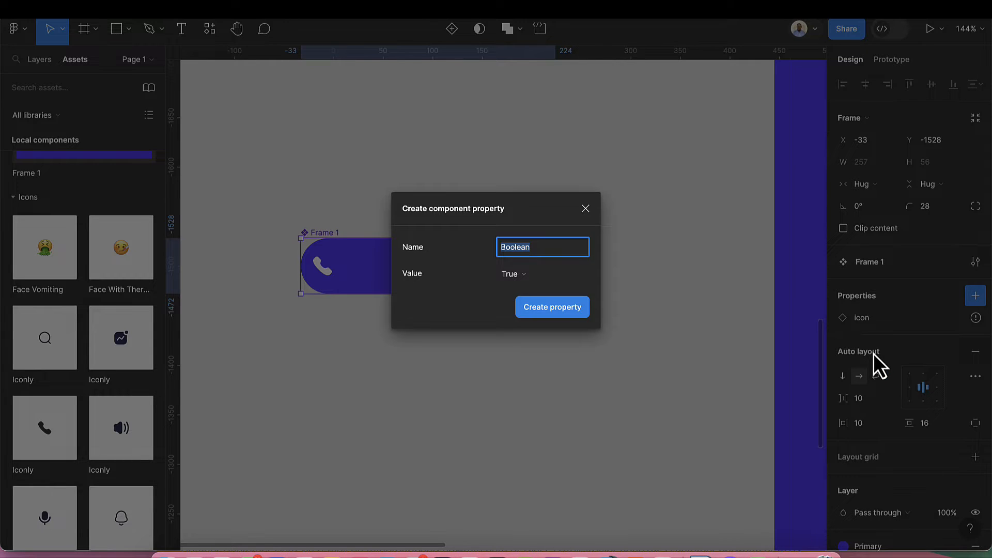
{"action": "key", "text": "BackSpace"}
{"action": "type", "text": "icon left"}
{"action": "left_click", "coordinate": [528, 279]}
{"action": "left_click", "coordinate": [532, 292]}
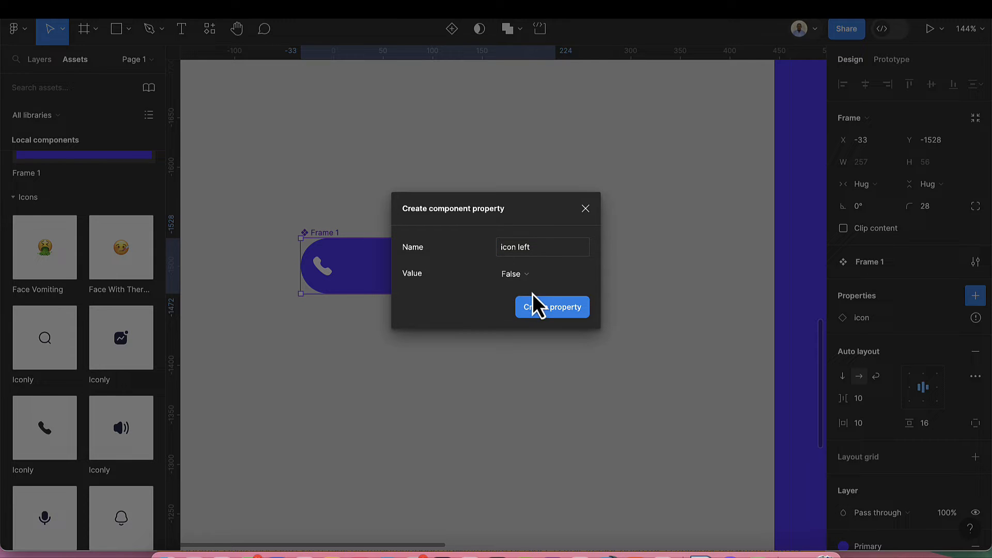
{"action": "left_click", "coordinate": [553, 312]}
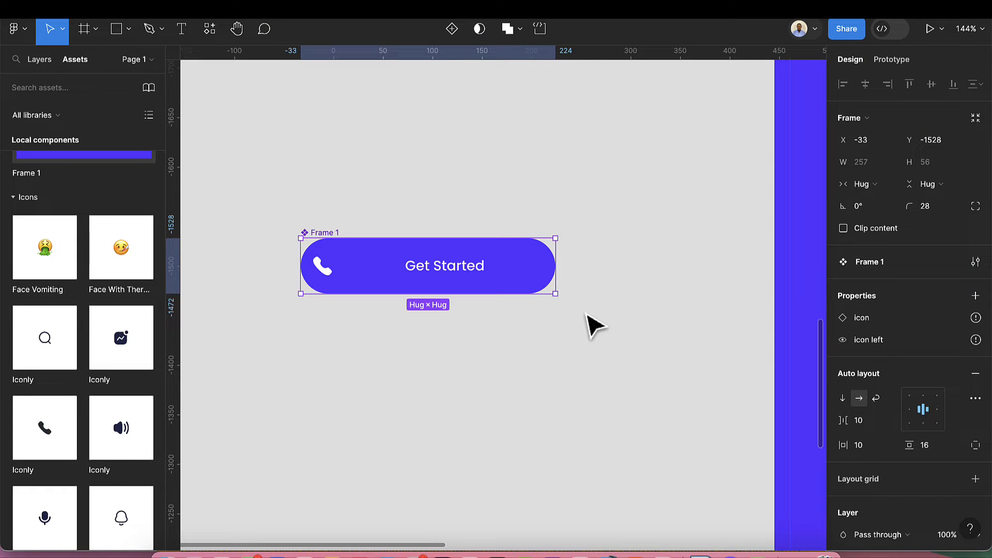
Step: Bind the visibility of the phone icon inside the button component to the "icon left" boolean property
{"action": "left_click", "coordinate": [323, 266]}
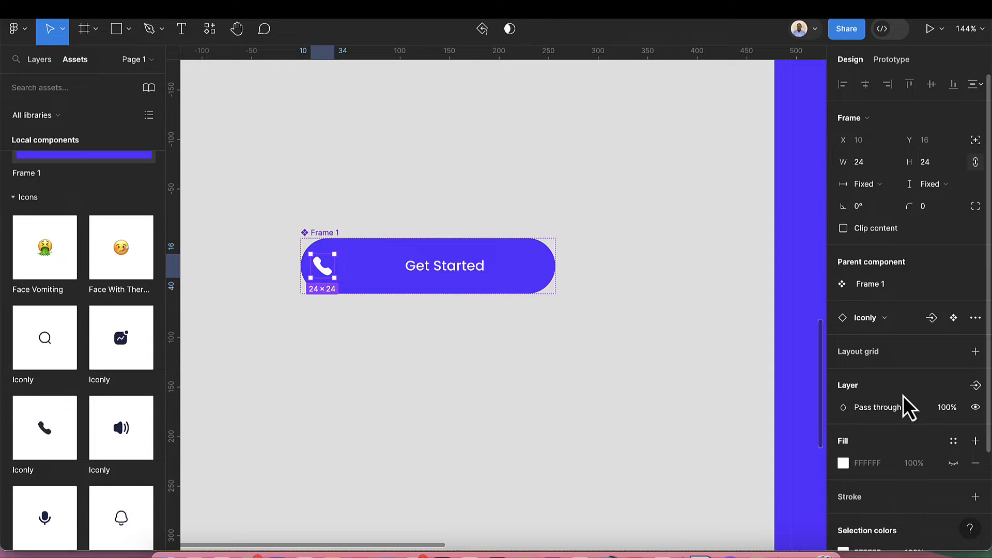
{"action": "scroll", "coordinate": [905, 403], "scroll_direction": "down", "scroll_amount": 5}
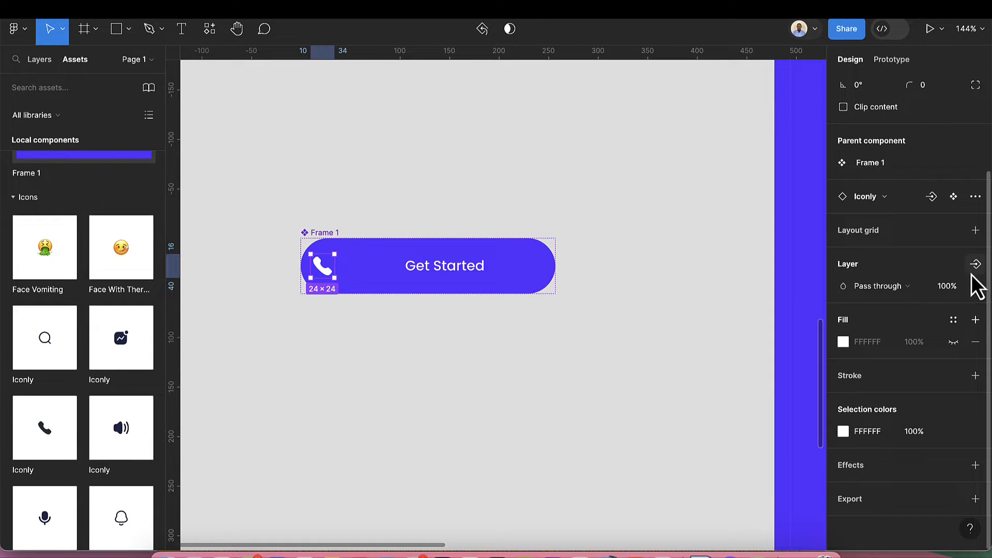
{"action": "left_click", "coordinate": [975, 266]}
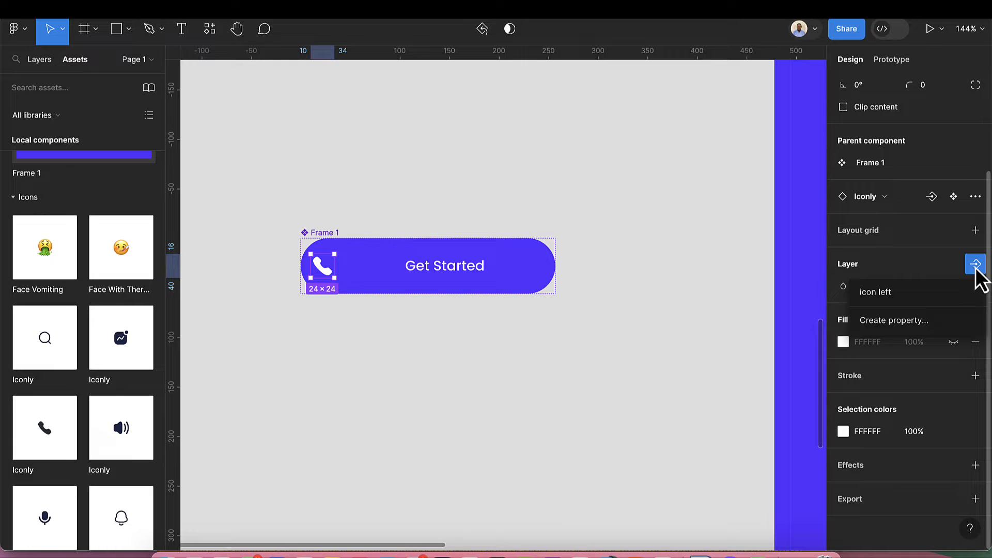
{"action": "left_click", "coordinate": [881, 298]}
{"action": "key", "text": "Escape"}
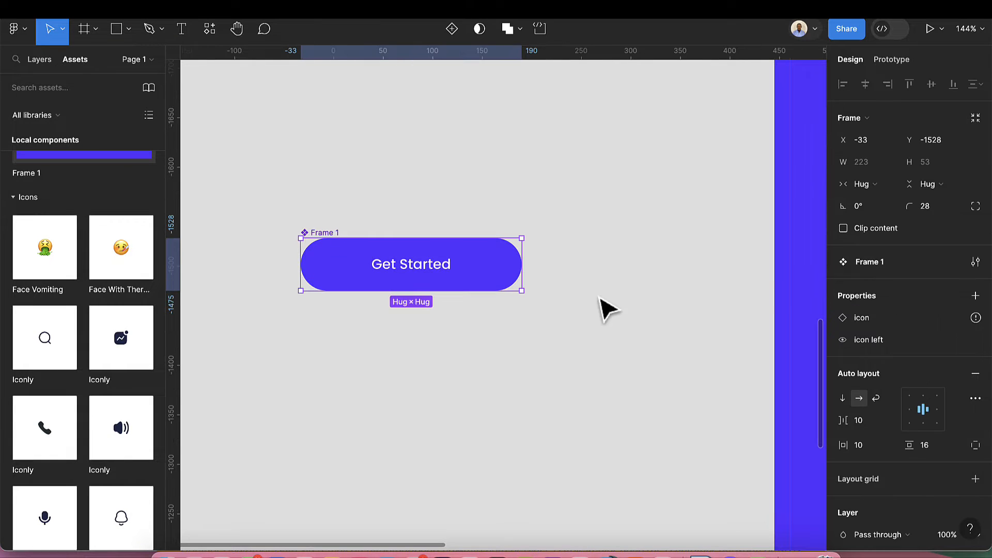
{"action": "scroll", "coordinate": [442, 310], "scroll_direction": "down", "scroll_amount": 1}
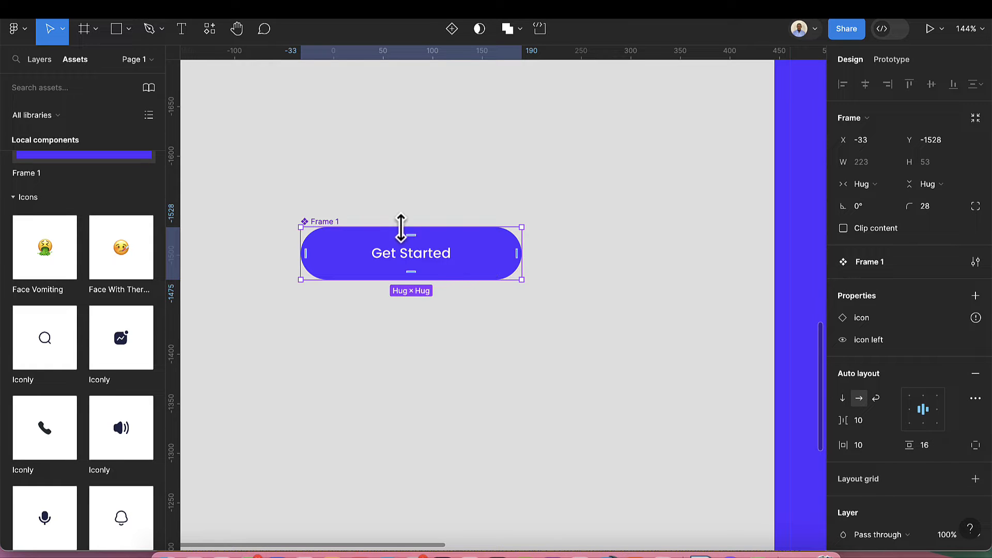
{"action": "left_click_drag", "start_coordinate": [521, 269], "coordinate": [614, 268]}
{"action": "double_click", "coordinate": [614, 269]}
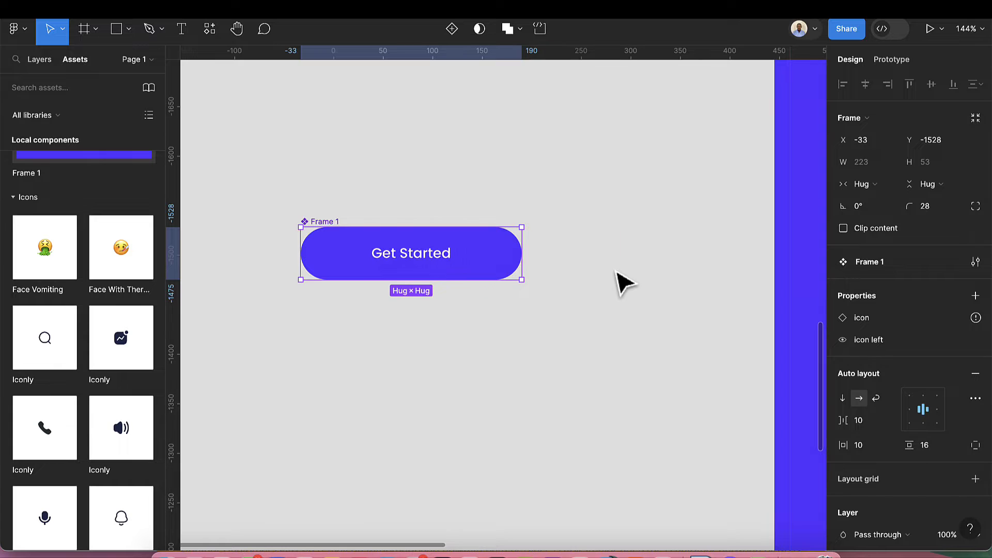
Step: Collapse the Icons group in the local components and place an instance of the Get Started button on the canvas below the main component
{"action": "scroll", "coordinate": [597, 288], "scroll_direction": "down", "scroll_amount": 10}
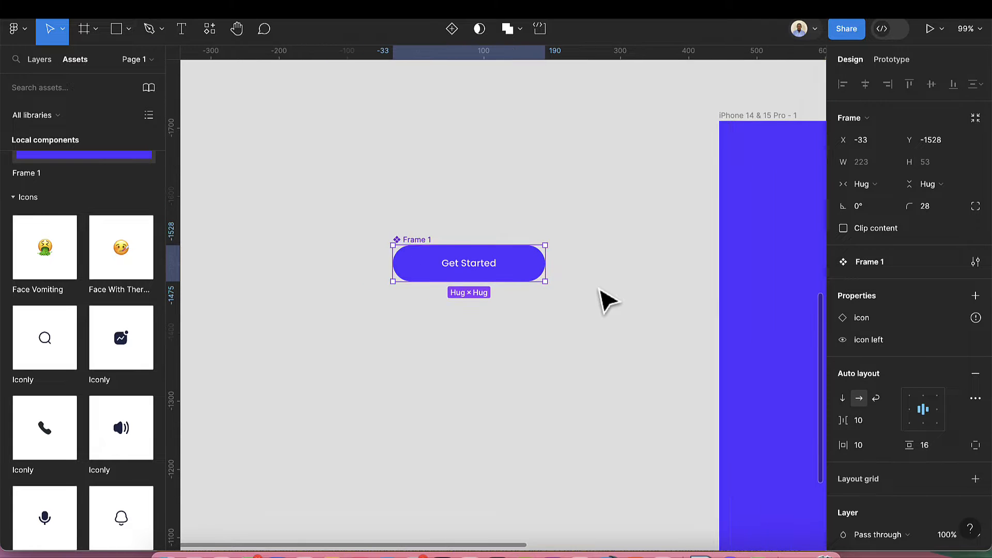
{"action": "scroll", "coordinate": [607, 305], "scroll_direction": "right", "scroll_amount": 2}
{"action": "scroll", "coordinate": [606, 304], "scroll_direction": "down", "scroll_amount": 3}
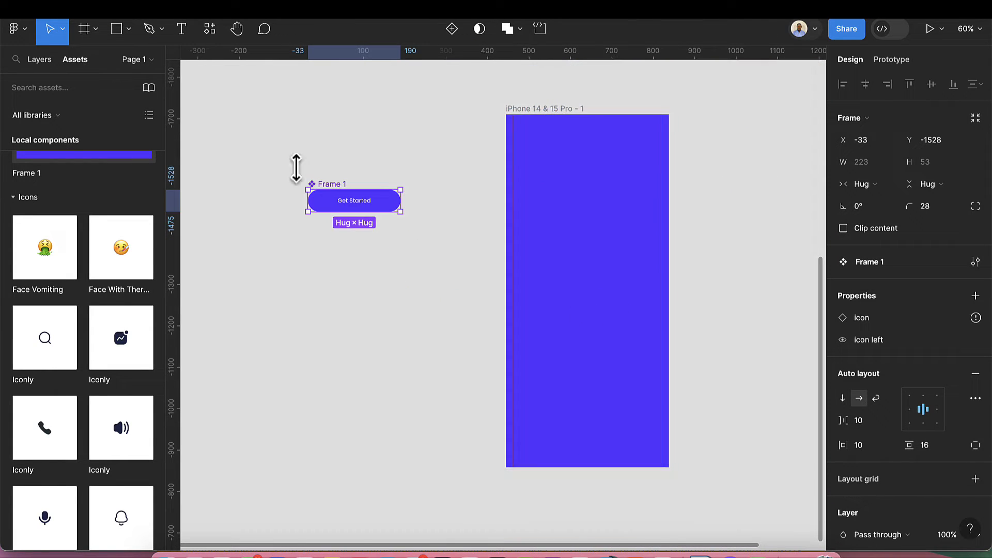
{"action": "scroll", "coordinate": [92, 149], "scroll_direction": "up", "scroll_amount": 1}
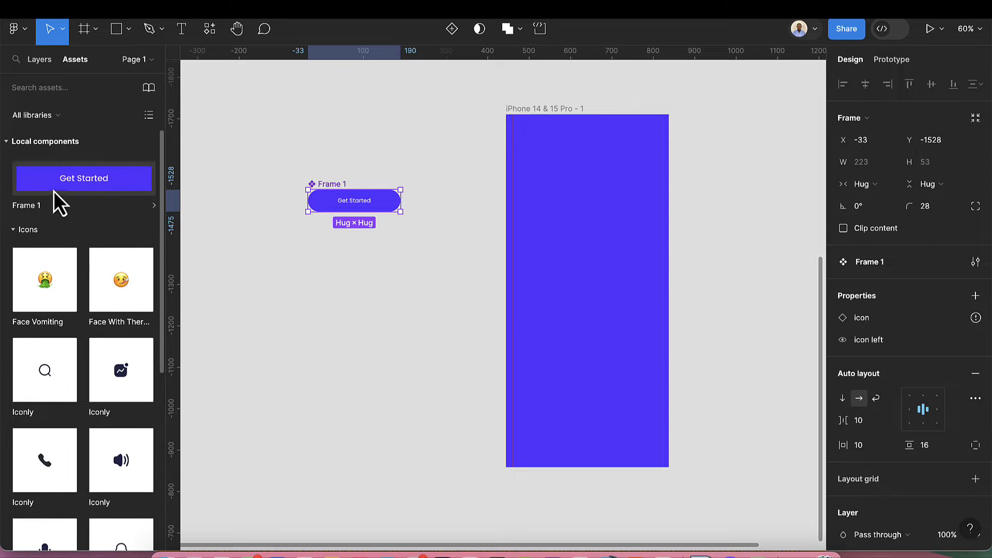
{"action": "left_click", "coordinate": [21, 227]}
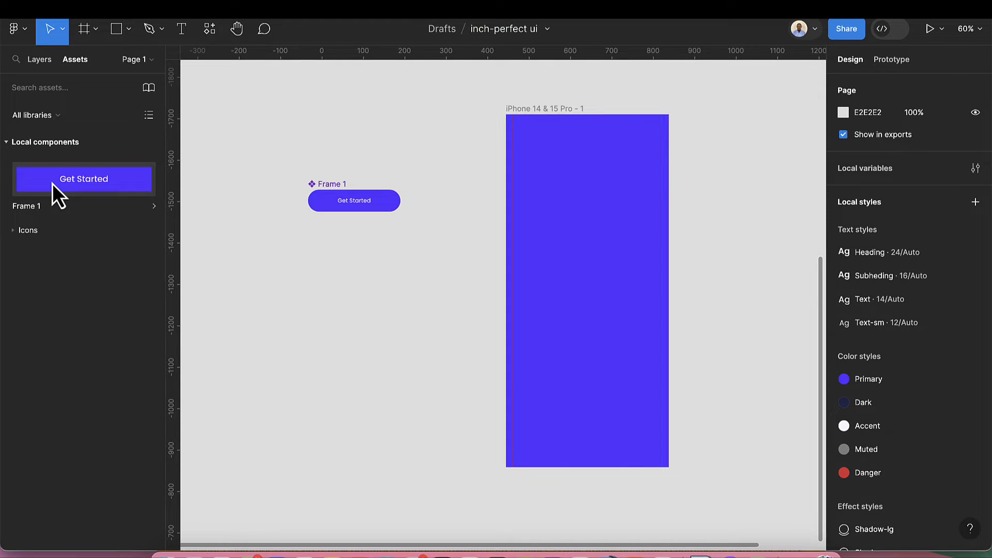
{"action": "left_click_drag", "start_coordinate": [52, 184], "coordinate": [388, 306]}
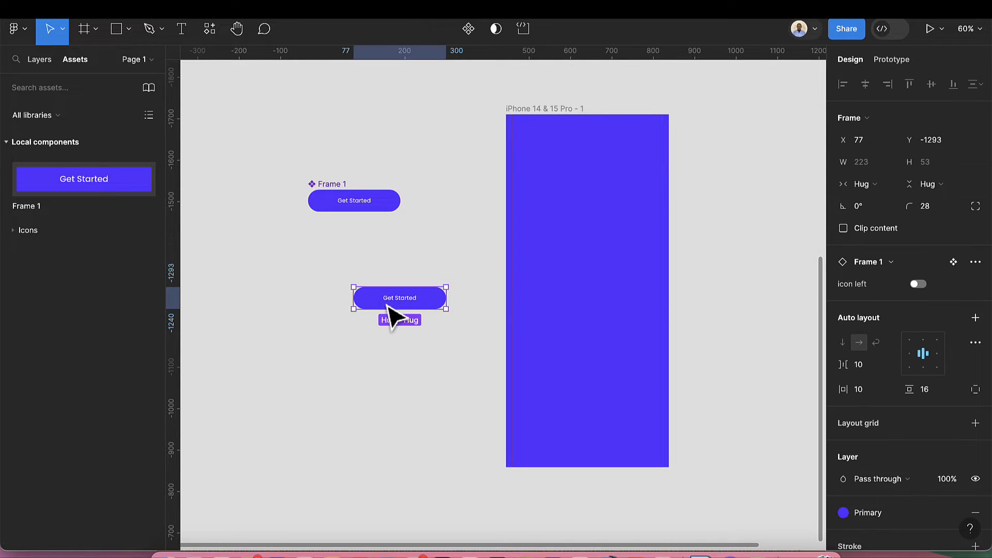
{"action": "scroll", "coordinate": [421, 306], "scroll_direction": "up", "scroll_amount": 2}
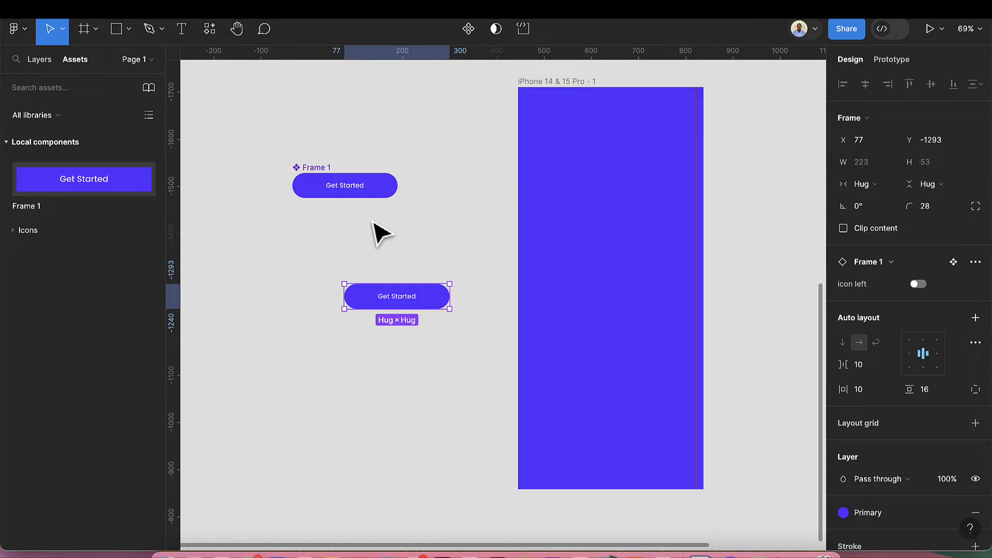
Step: Draw a full-width 393 × 362 rectangle over the lower part of the iPhone 14 & 15 Pro frame and fill it white (FFFFFF)
{"action": "left_click", "coordinate": [123, 34]}
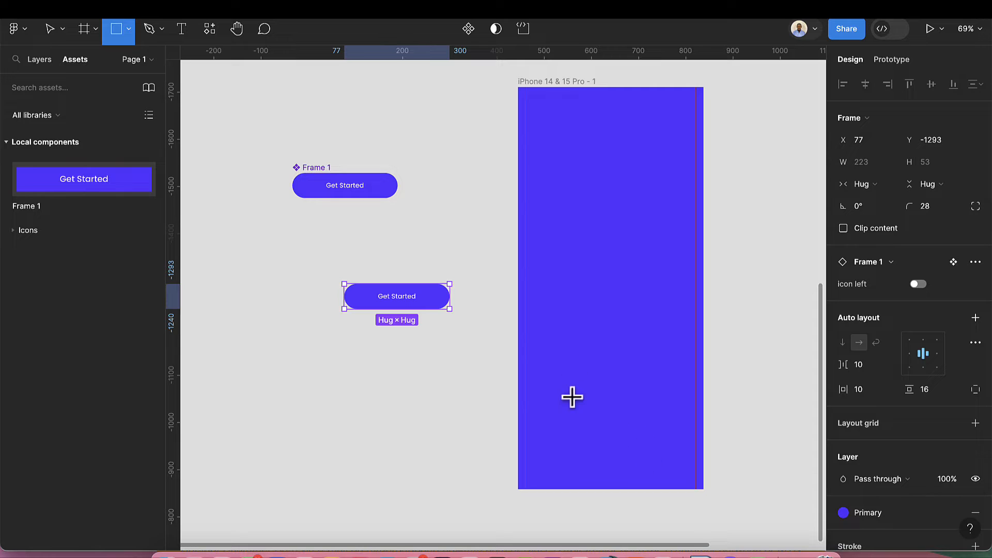
{"action": "mouse_move", "coordinate": [520, 320]}
{"action": "left_mouse_down"}
{"action": "mouse_move", "coordinate": [579, 443]}
{"action": "mouse_move", "coordinate": [705, 491]}
{"action": "left_mouse_up"}
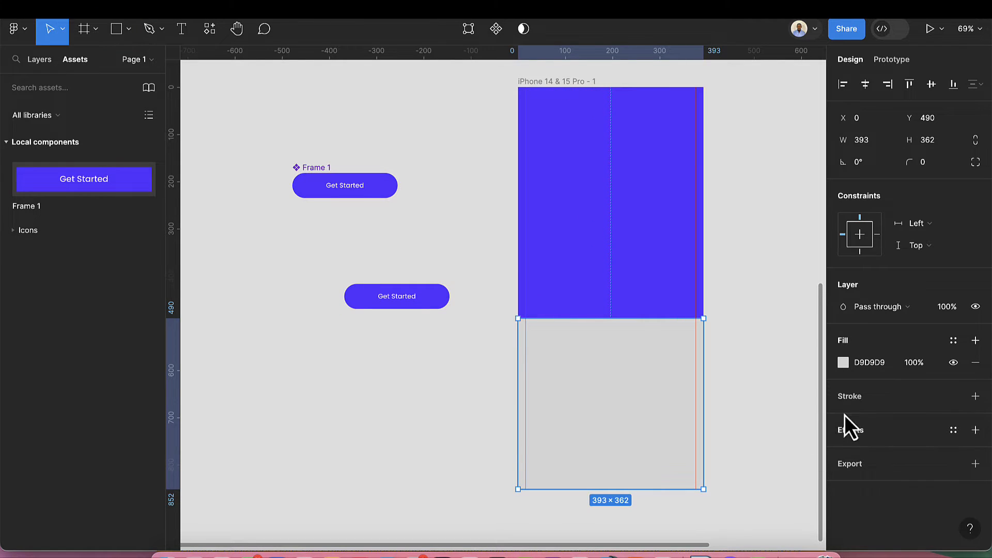
{"action": "left_click", "coordinate": [844, 363]}
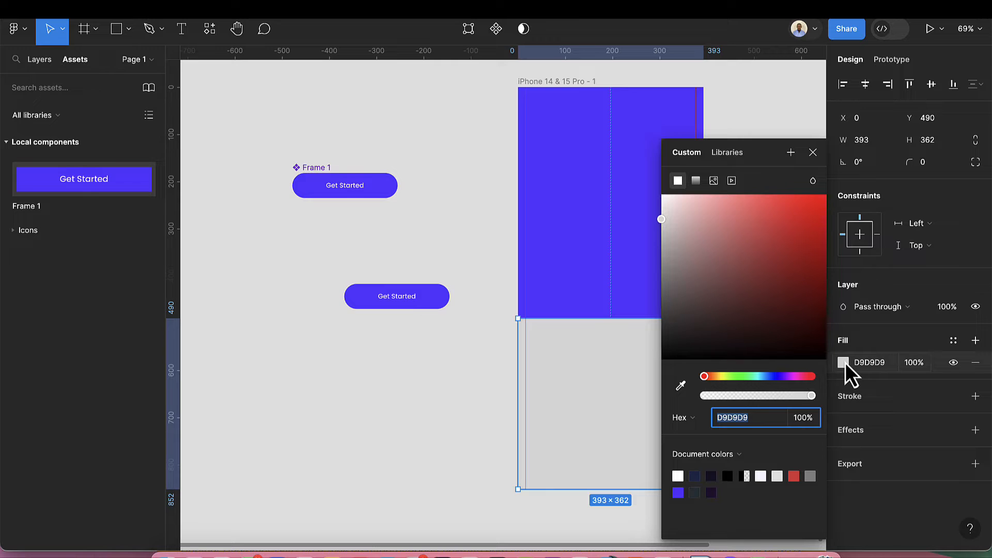
{"action": "left_click", "coordinate": [679, 475]}
{"action": "left_click", "coordinate": [813, 152]}
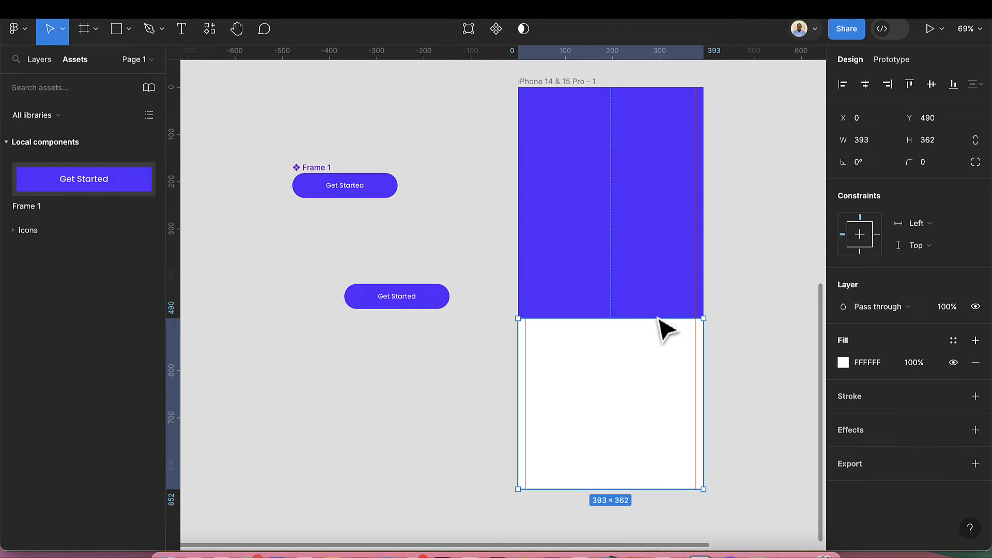
Step: Set the corner radius of the iPhone 14 & 15 Pro frame to 32
{"action": "left_click", "coordinate": [563, 82]}
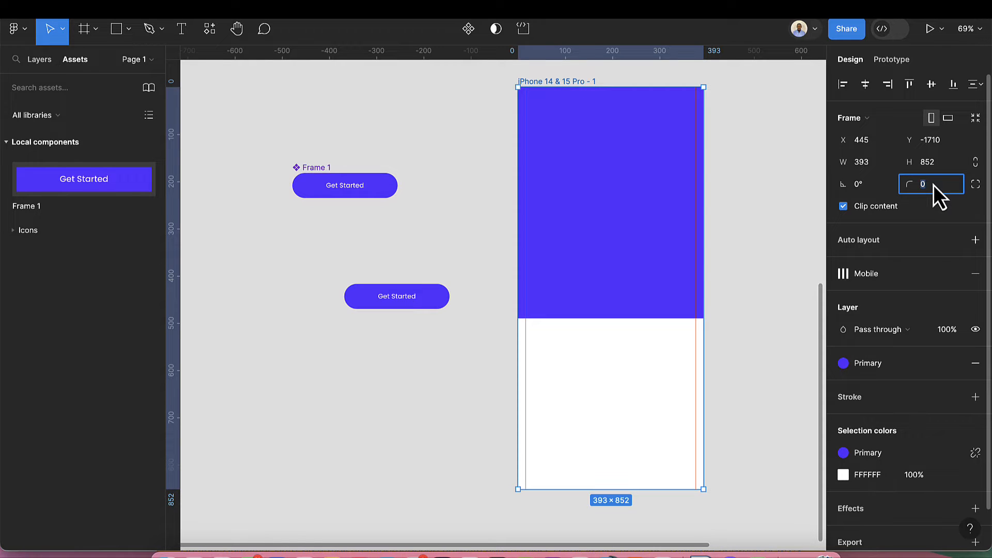
{"action": "left_click", "coordinate": [933, 185]}
{"action": "type", "text": "32"}
{"action": "key", "text": "Return"}
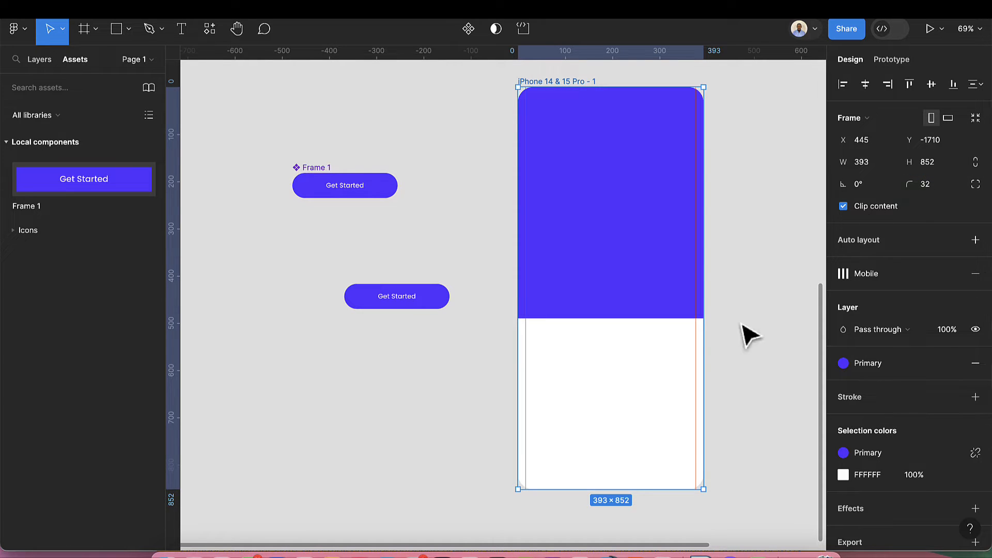
Step: Set the corner radius of the white rectangle to 24
{"action": "left_click", "coordinate": [663, 355]}
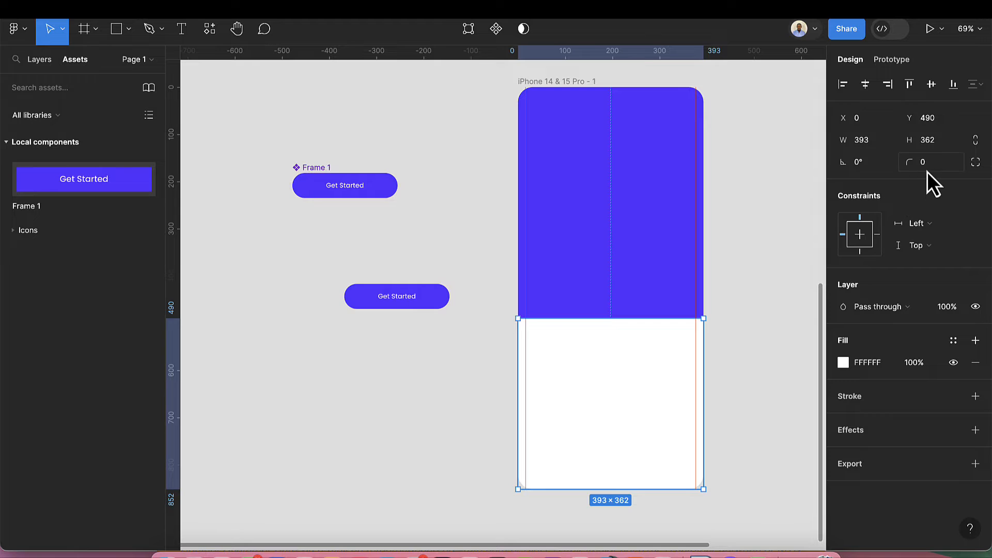
{"action": "type", "text": "24"}
{"action": "key", "text": "Return"}
Step: Move the button instance to the lower part of the white rectangle at X 16, Y 755 and stretch it to 361 wide between the margins
{"action": "left_click", "coordinate": [428, 304]}
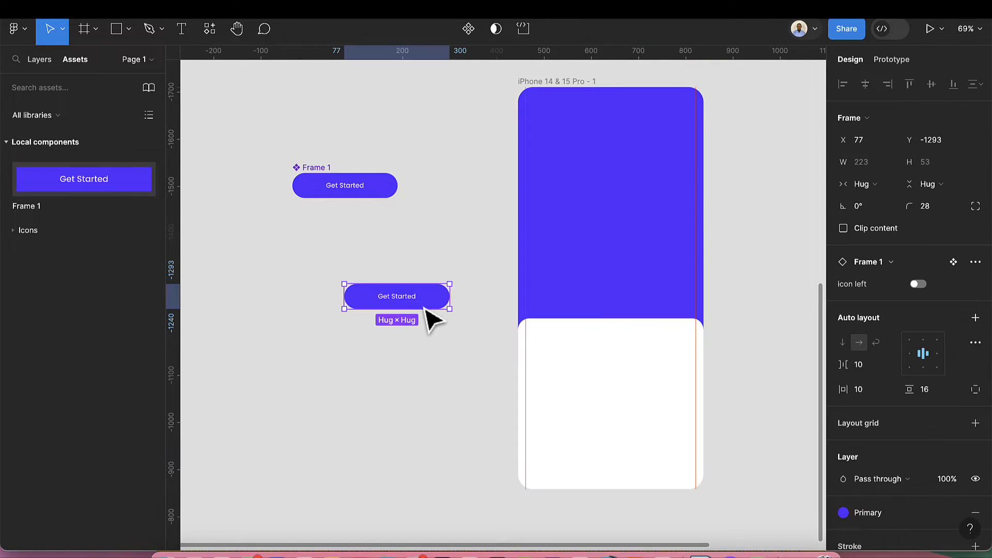
{"action": "left_click_drag", "start_coordinate": [412, 304], "coordinate": [696, 460]}
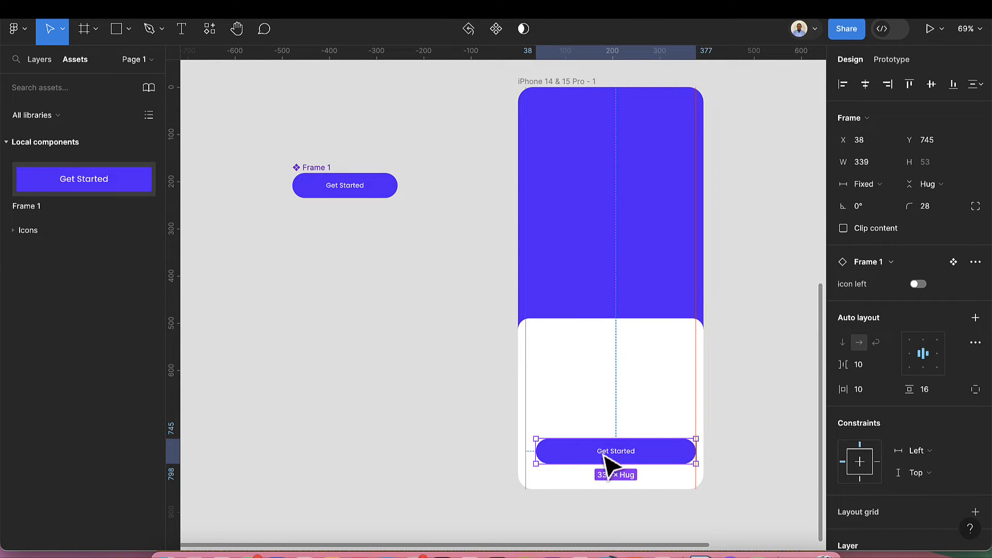
{"action": "left_click_drag", "start_coordinate": [536, 451], "coordinate": [526, 451]}
{"action": "left_click_drag", "start_coordinate": [615, 449], "coordinate": [614, 451]}
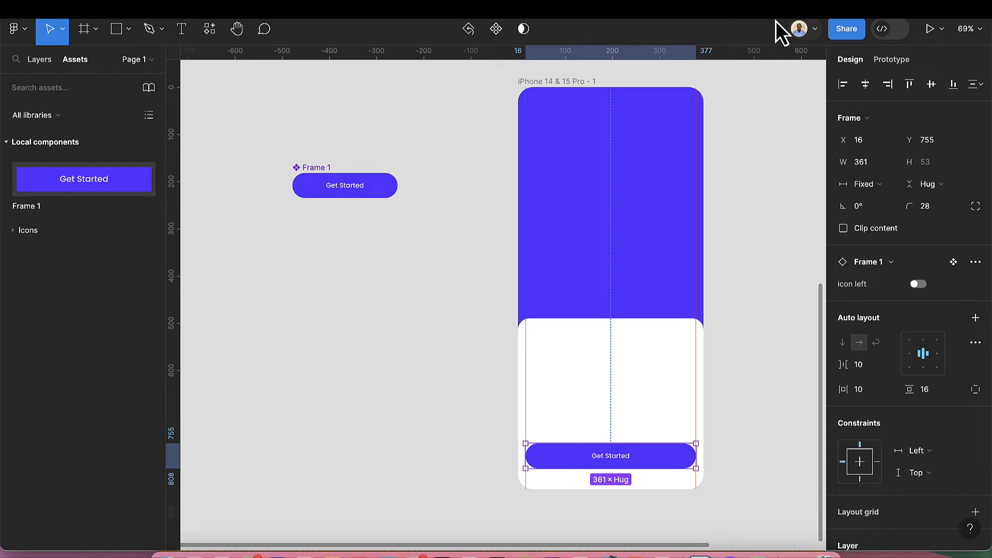
Step: Switch to the icode resource collections file and copy the "More Comfortable Chat With the Doctor" heading and the description text below it
{"action": "left_click", "coordinate": [829, 16]}
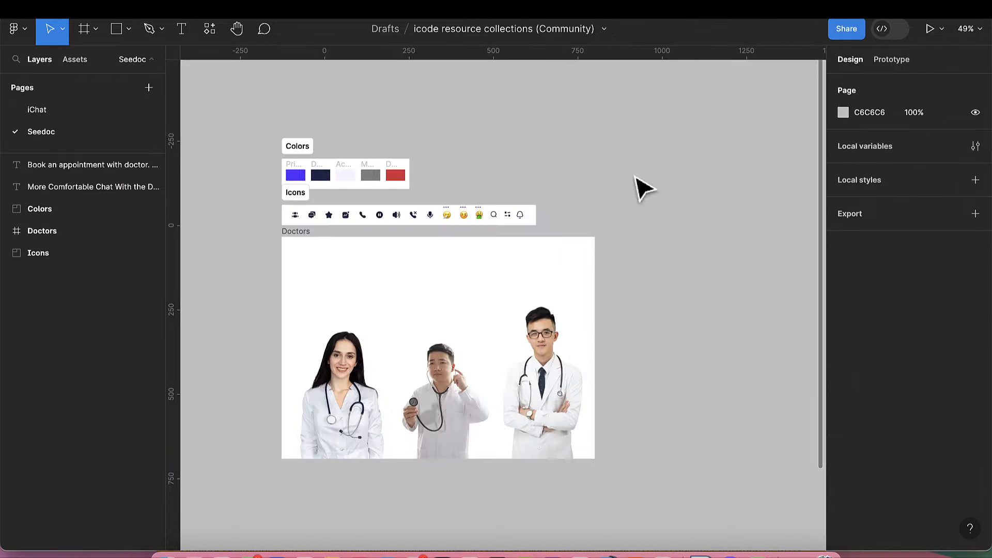
{"action": "scroll", "coordinate": [483, 323], "scroll_direction": "down", "scroll_amount": 5}
{"action": "left_click", "coordinate": [321, 333]}
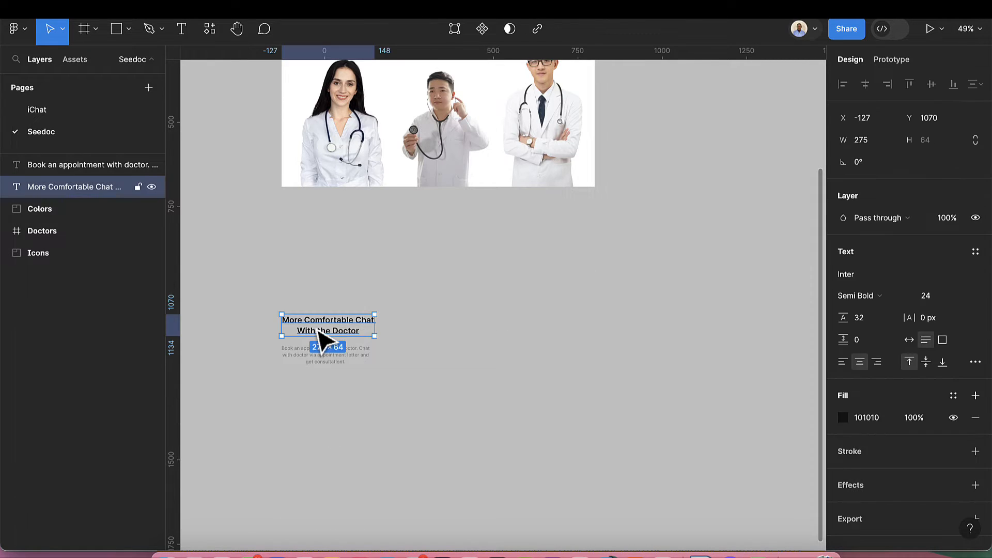
{"action": "left_click", "coordinate": [321, 359], "text": "shift"}
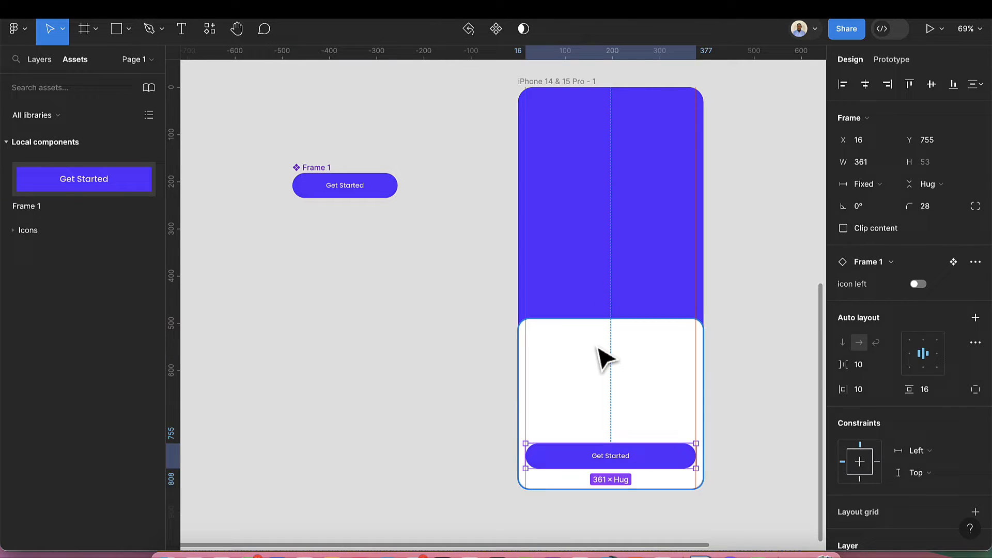
Step: Paste the copied heading and description into the phone screen and position them on the white rectangle above the Get Started button
{"action": "left_click", "coordinate": [599, 349]}
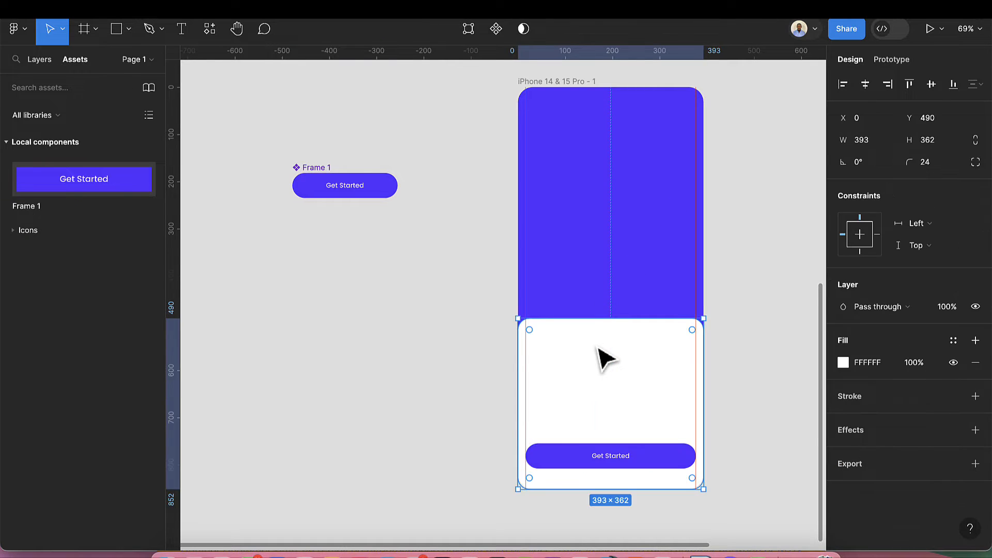
{"action": "key", "text": "ctrl+v"}
{"action": "left_click_drag", "start_coordinate": [627, 283], "coordinate": [623, 386]}
{"action": "key", "text": "Down"}
{"action": "key", "text": "Down"}
{"action": "key", "text": "Down"}
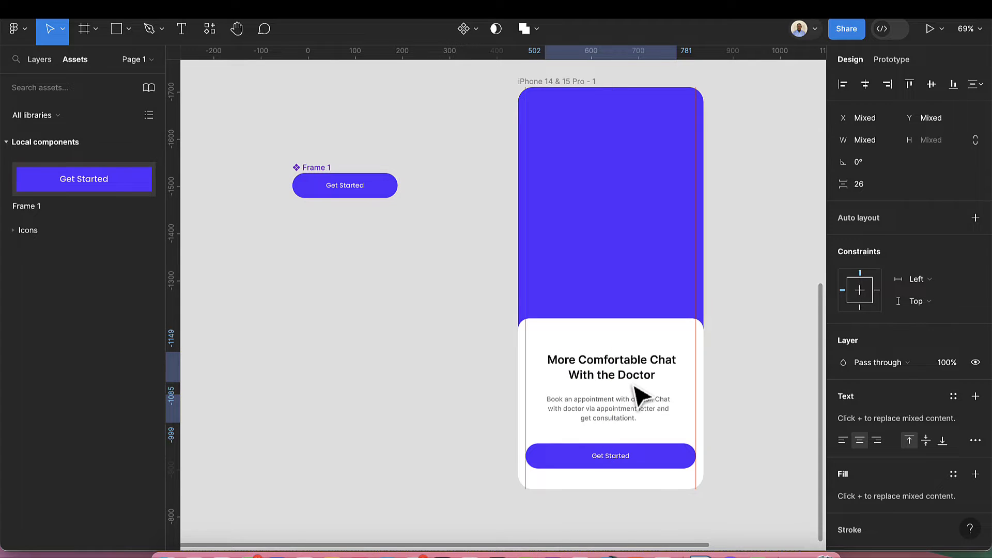
Step: Apply the Heading text style to the "More Comfortable Chat With the Doctor" title on the phone screen
{"action": "scroll", "coordinate": [634, 386], "scroll_direction": "up", "scroll_amount": 2}
{"action": "scroll", "coordinate": [636, 395], "scroll_direction": "up", "scroll_amount": 2}
{"action": "left_click", "coordinate": [633, 381]}
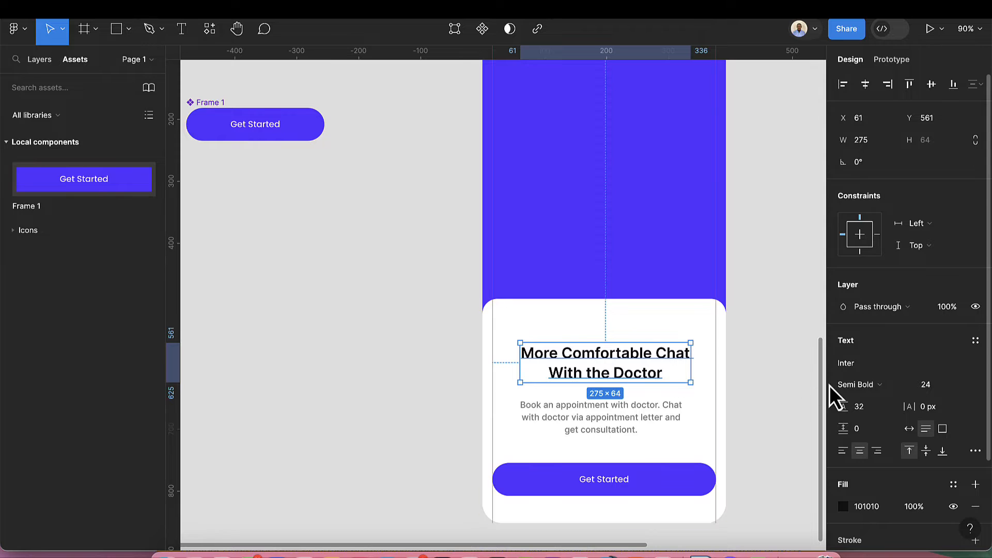
{"action": "scroll", "coordinate": [861, 391], "scroll_direction": "down", "scroll_amount": 1}
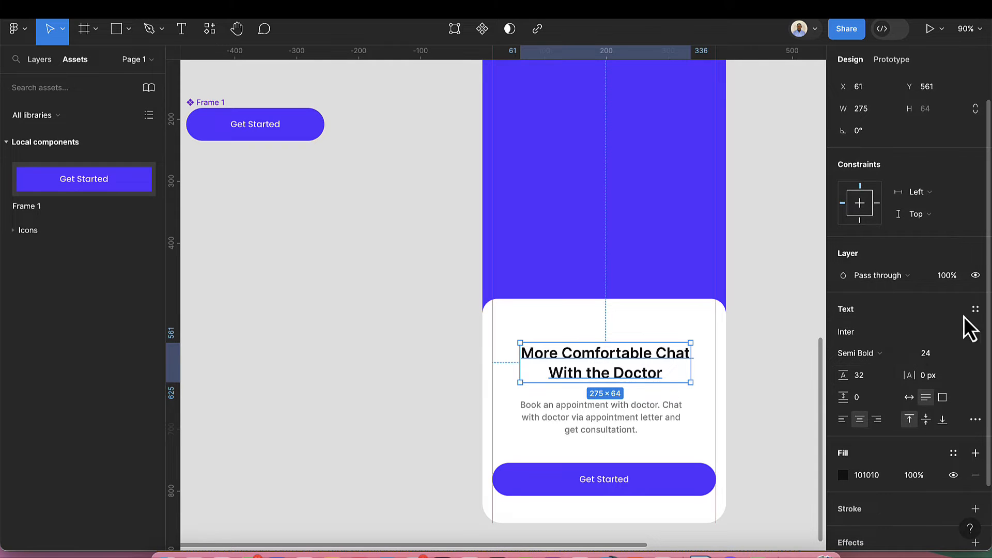
{"action": "left_click", "coordinate": [975, 310]}
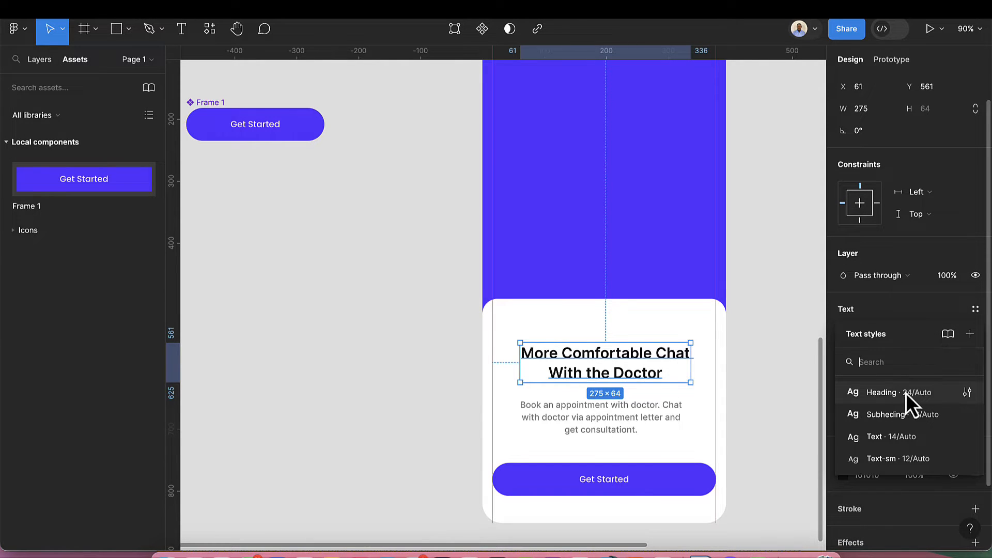
{"action": "left_click", "coordinate": [893, 396]}
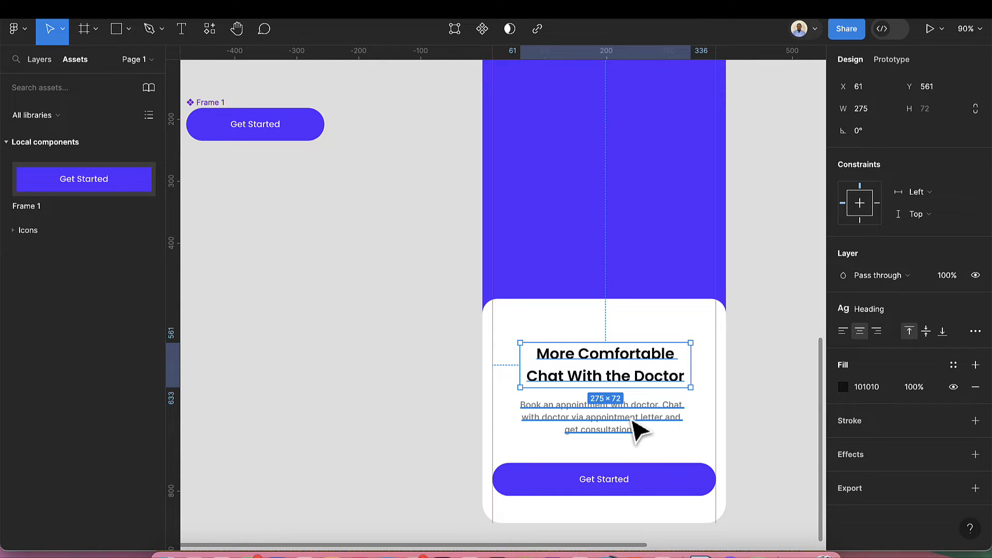
Step: Apply the Text style (14/Auto) to the description paragraph below the heading
{"action": "left_click", "coordinate": [635, 427]}
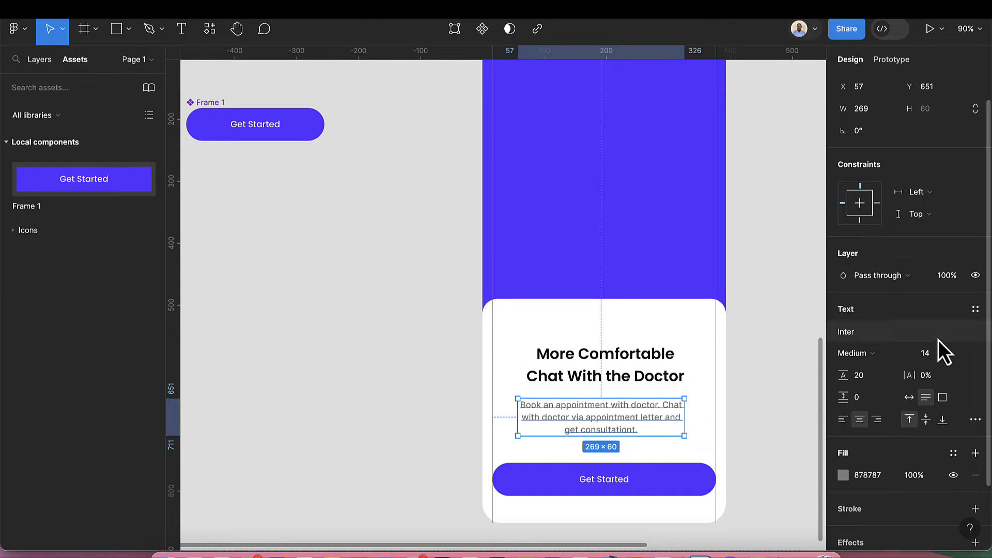
{"action": "left_click", "coordinate": [973, 310]}
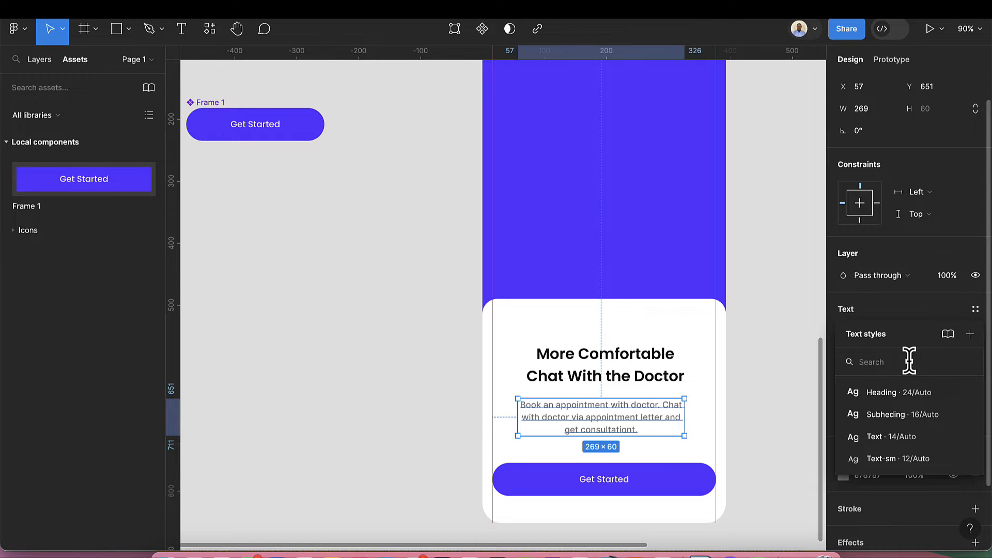
{"action": "left_click", "coordinate": [906, 435]}
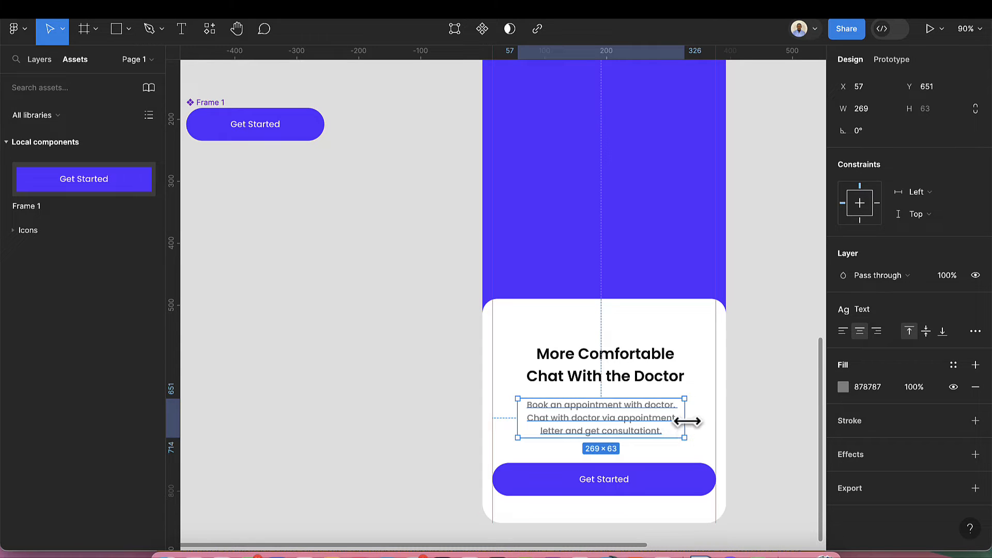
Step: Stretch the description and heading text boxes to 361 wide between the margins and move the description closer to the heading
{"action": "left_click_drag", "start_coordinate": [686, 419], "coordinate": [716, 421]}
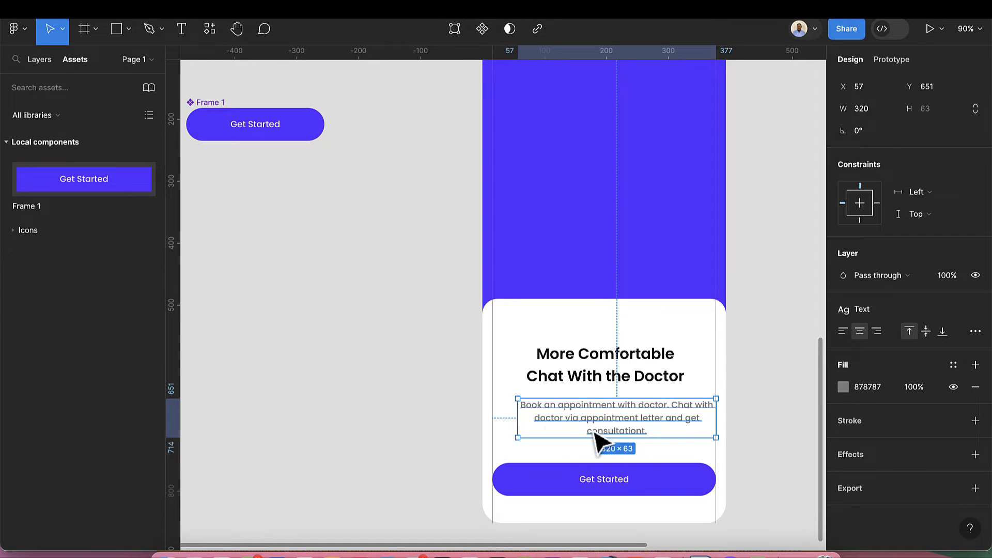
{"action": "left_click_drag", "start_coordinate": [519, 423], "coordinate": [494, 421]}
{"action": "left_click", "coordinate": [570, 379]}
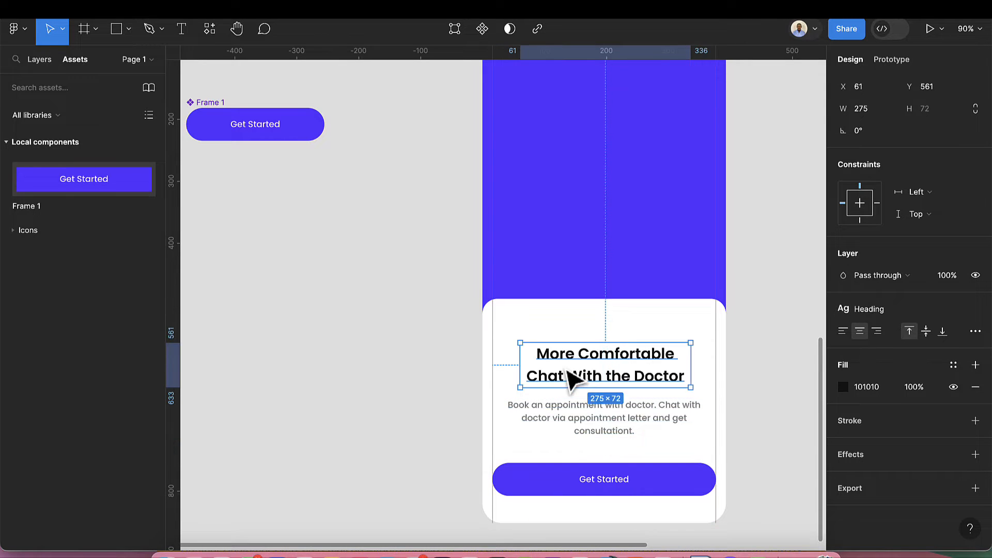
{"action": "left_click_drag", "start_coordinate": [691, 368], "coordinate": [716, 367]}
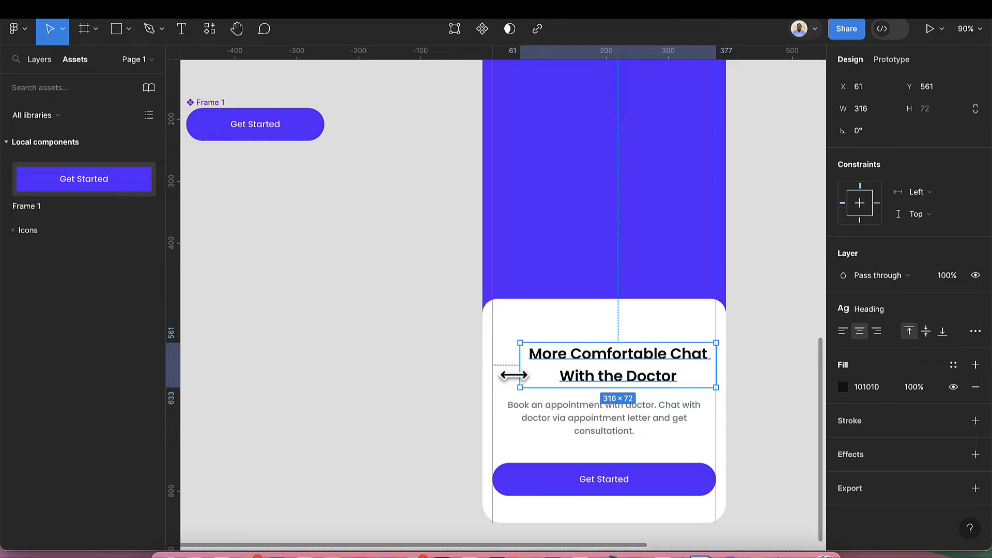
{"action": "left_click_drag", "start_coordinate": [515, 377], "coordinate": [493, 375]}
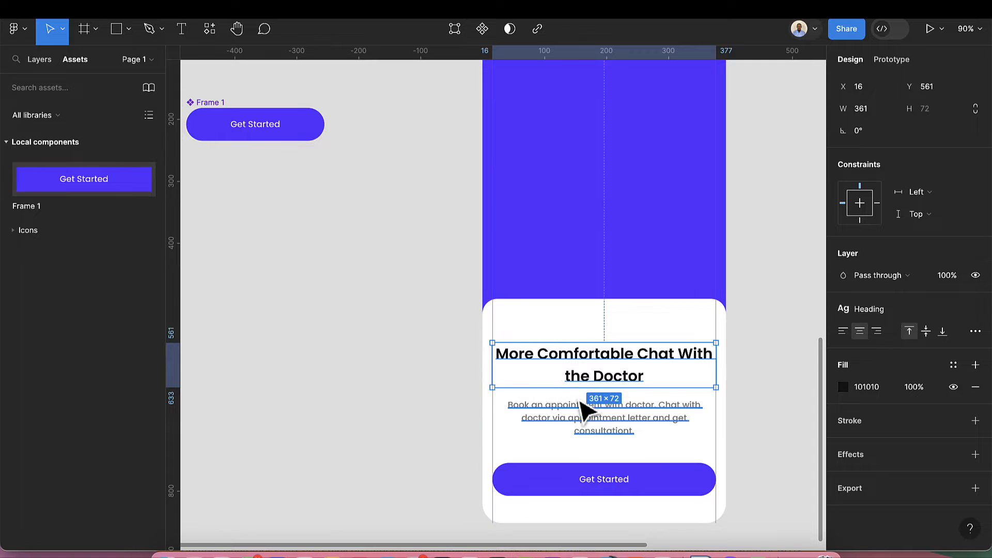
{"action": "left_click", "coordinate": [623, 423]}
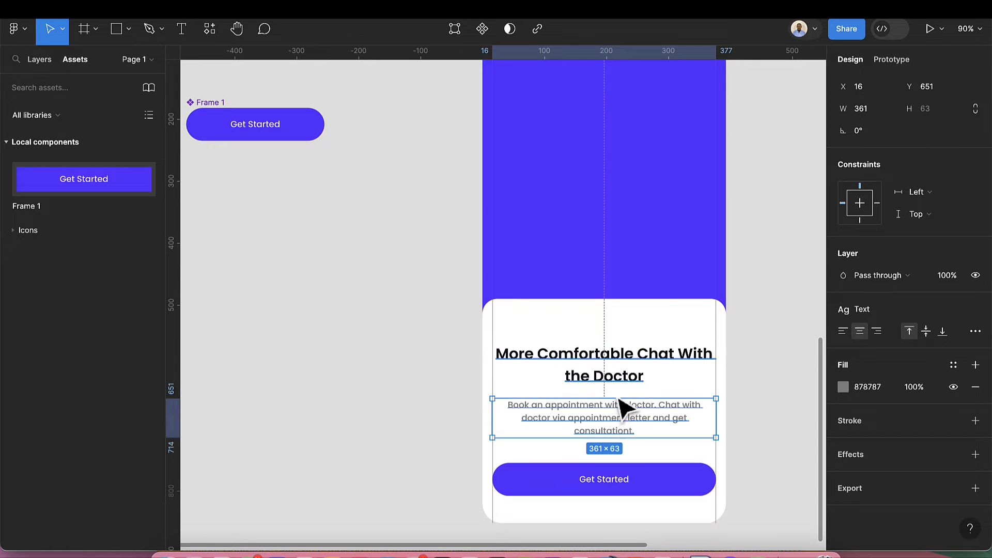
{"action": "left_click_drag", "start_coordinate": [621, 419], "coordinate": [609, 419]}
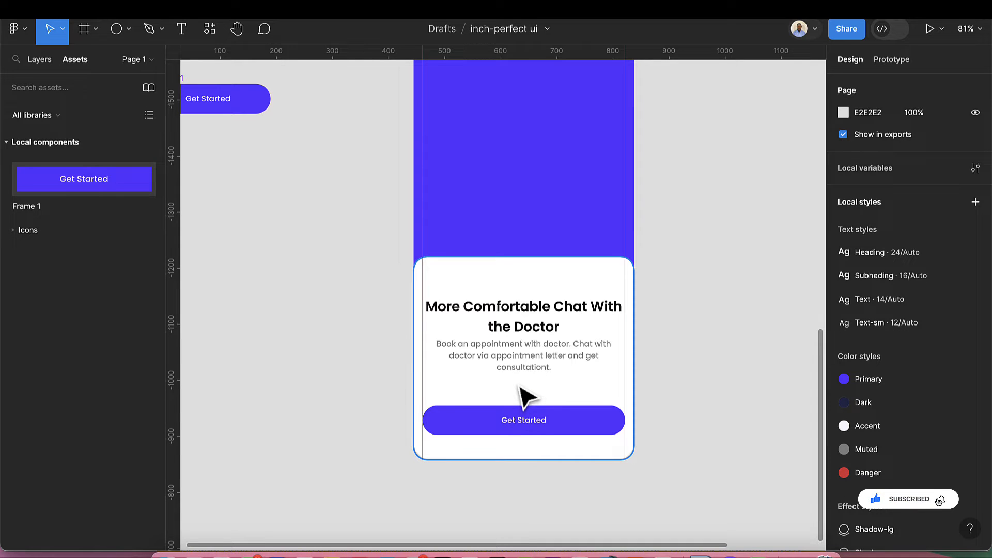
Step: Draw a small rectangle about 40 by 16 on the empty canvas below the Get Started button component
{"action": "scroll", "coordinate": [263, 305], "scroll_direction": "left", "scroll_amount": 5}
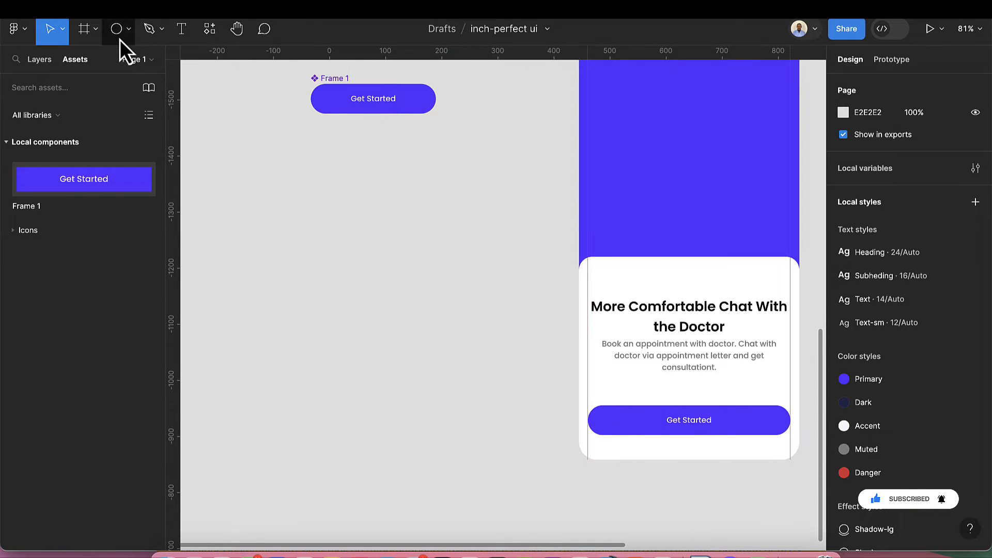
{"action": "left_click", "coordinate": [128, 30]}
{"action": "left_click", "coordinate": [124, 63]}
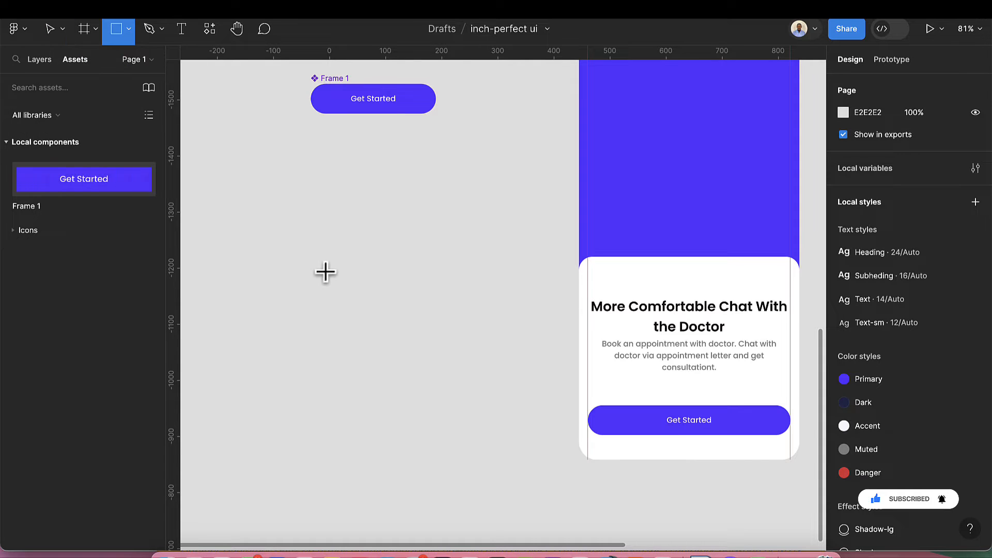
{"action": "scroll", "coordinate": [325, 272], "scroll_direction": "up", "scroll_amount": 3}
{"action": "left_click_drag", "start_coordinate": [307, 256], "coordinate": [336, 268]}
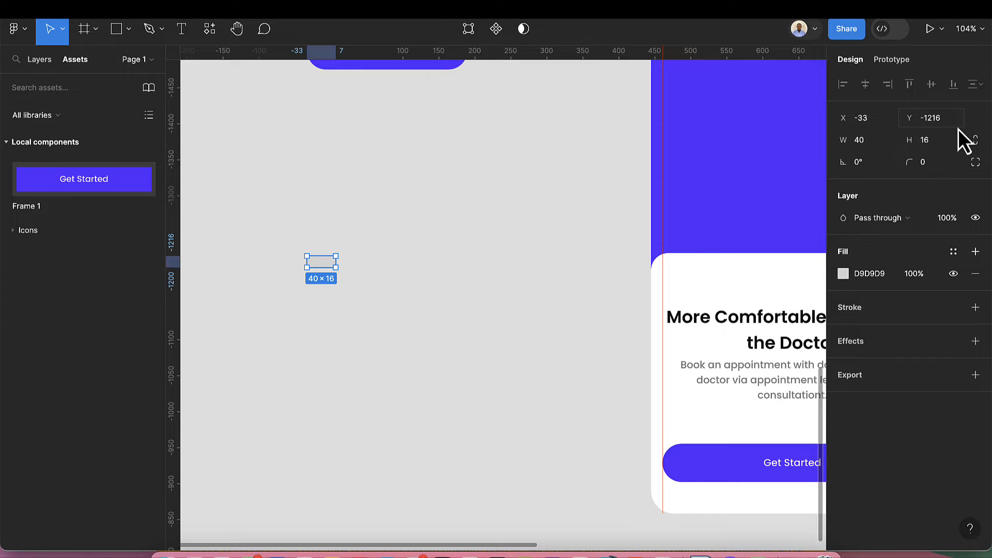
{"action": "scroll", "coordinate": [315, 249], "scroll_direction": "up", "scroll_amount": 2}
{"action": "scroll", "coordinate": [318, 258], "scroll_direction": "up", "scroll_amount": 2}
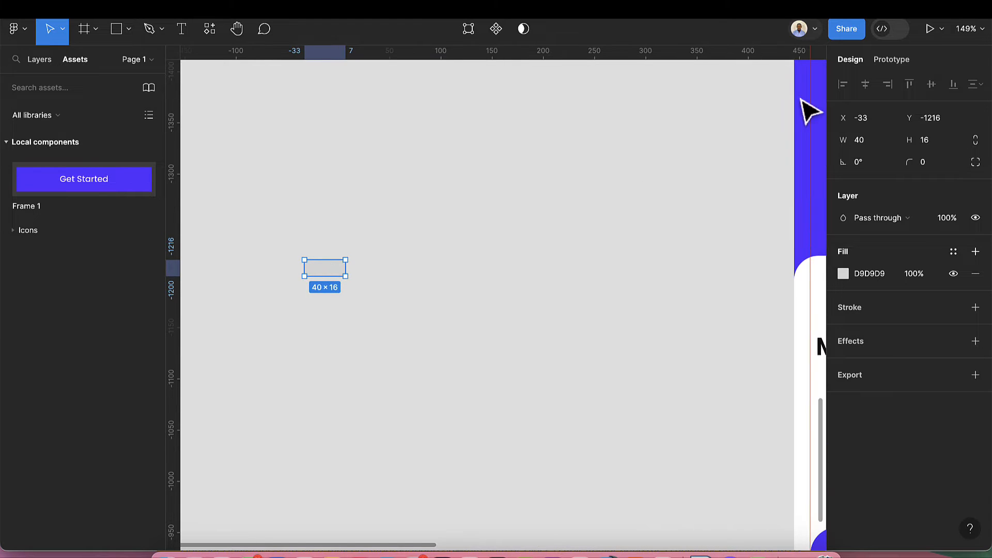
Step: Set the small rectangle's width to 32 and its height to 12
{"action": "left_click", "coordinate": [869, 142]}
{"action": "type", "text": "32"}
{"action": "key", "text": "Return"}
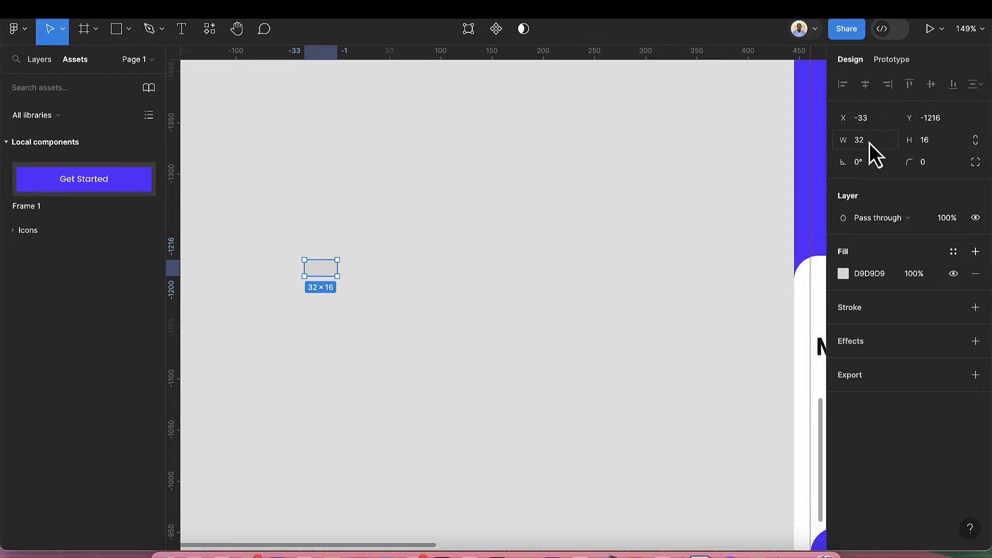
{"action": "left_click", "coordinate": [935, 136]}
{"action": "type", "text": "12"}
{"action": "key", "text": "Return"}
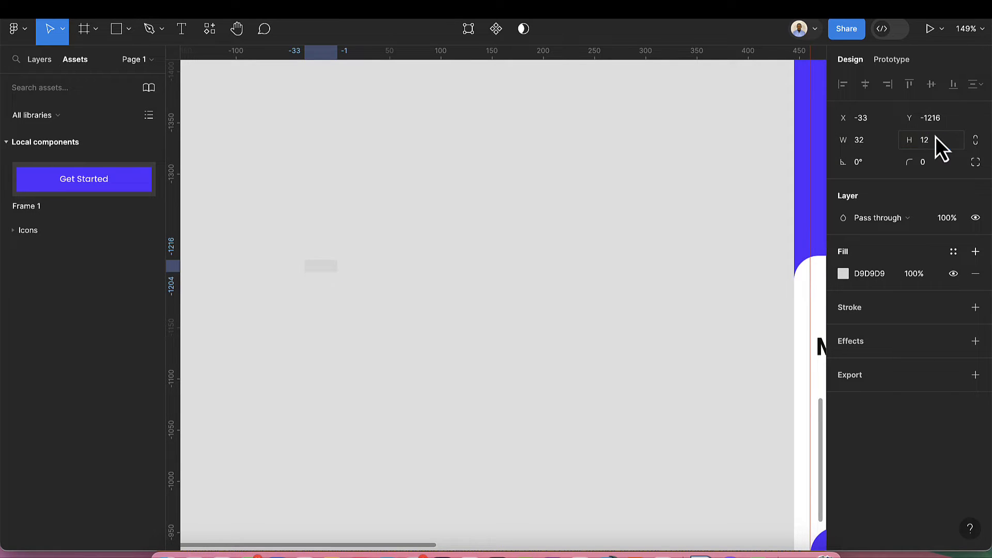
Step: Fill the small rectangle with the Primary color style and set its corner radius to 6
{"action": "scroll", "coordinate": [353, 251], "scroll_direction": "up", "scroll_amount": 2}
{"action": "scroll", "coordinate": [354, 252], "scroll_direction": "up", "scroll_amount": 2}
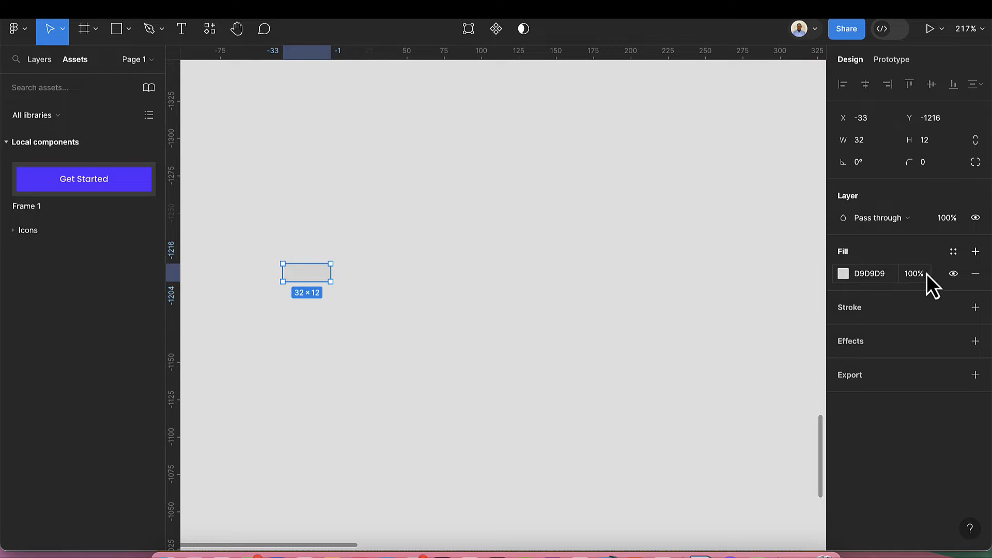
{"action": "left_click", "coordinate": [952, 253]}
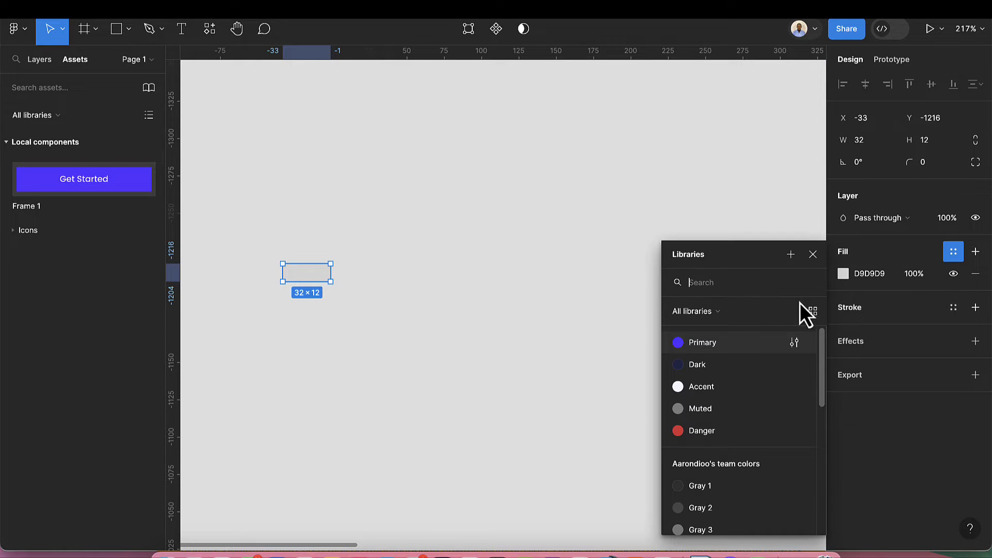
{"action": "left_click", "coordinate": [739, 342]}
{"action": "left_click_drag", "start_coordinate": [321, 277], "coordinate": [333, 275]}
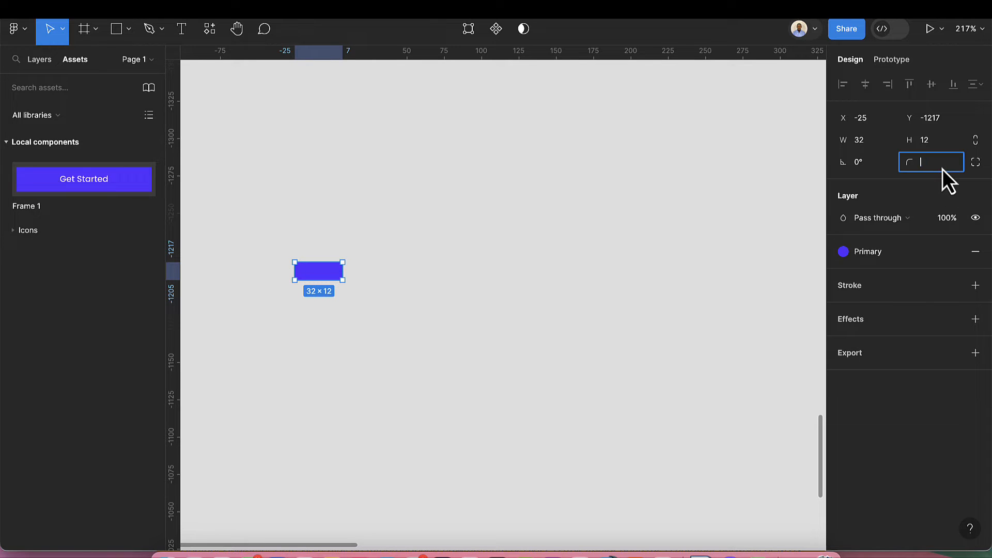
{"action": "key", "text": "Return"}
Step: Duplicate the purple pill beside the original at X 12 and set the copy's width to 12
{"action": "scroll", "coordinate": [304, 265], "scroll_direction": "up", "scroll_amount": 2}
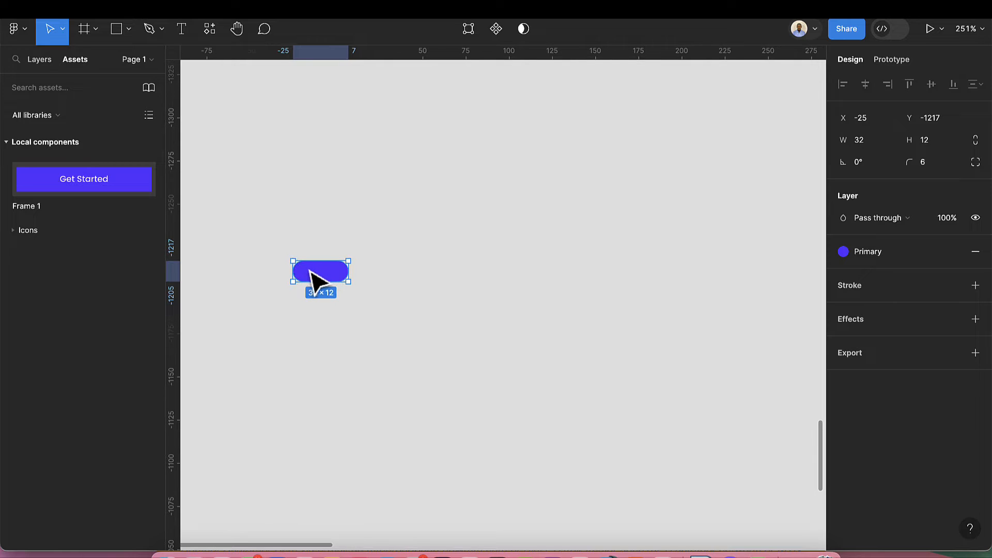
{"action": "left_click_drag", "start_coordinate": [315, 277], "coordinate": [383, 280]}
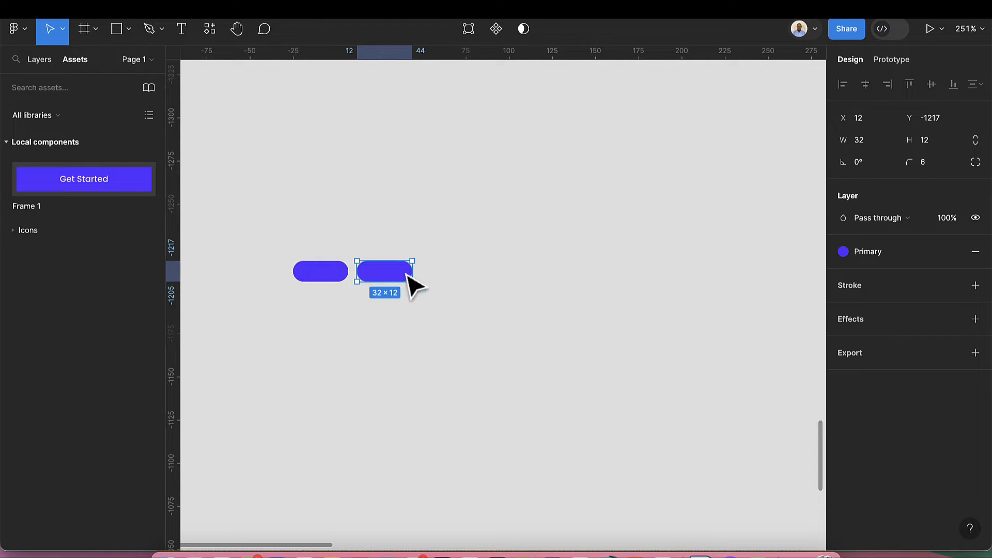
{"action": "left_click", "coordinate": [873, 141]}
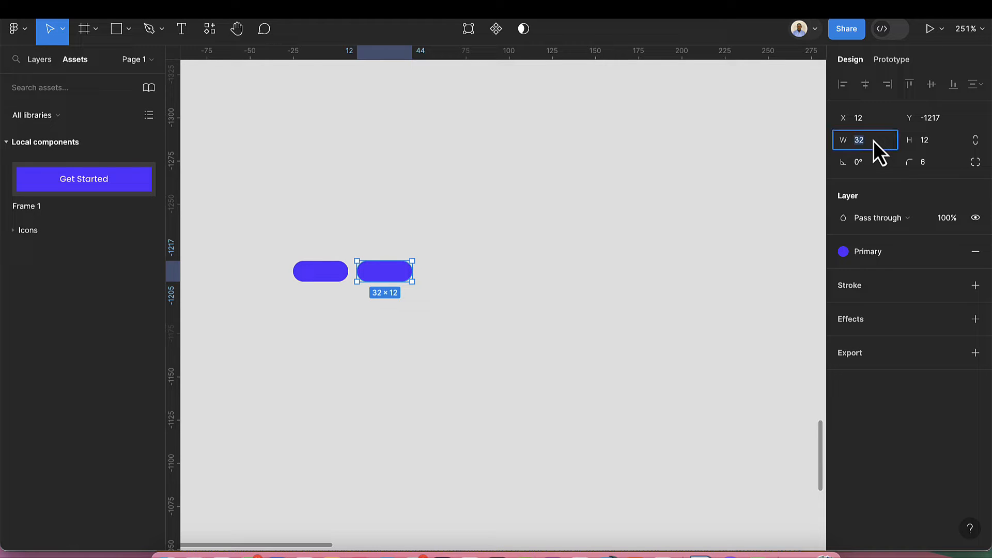
{"action": "type", "text": "12"}
{"action": "key", "text": "Return"}
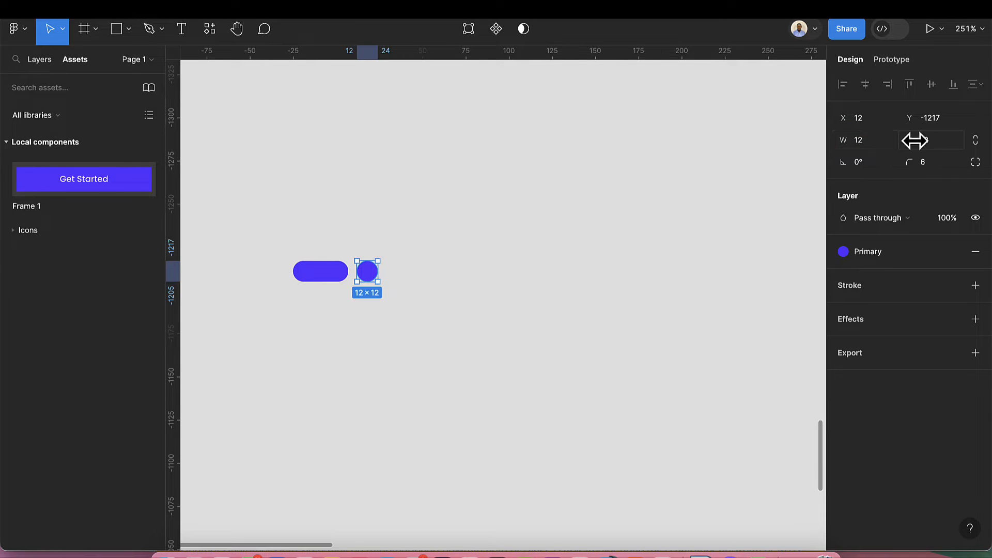
Step: Change the circle's fill to the Accent color style and place a duplicate of it next to it at X 34
{"action": "left_click", "coordinate": [845, 255]}
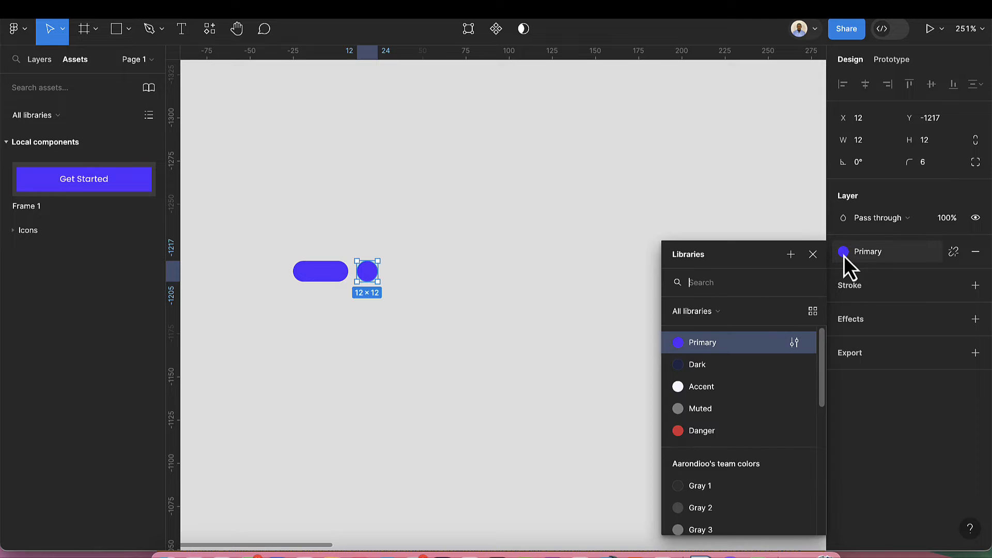
{"action": "left_click", "coordinate": [703, 389]}
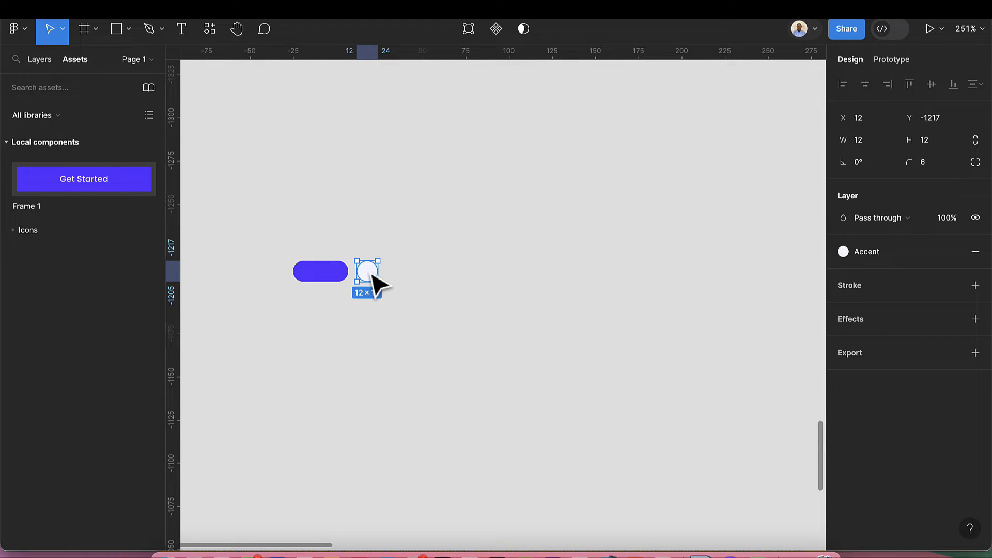
{"action": "key", "text": "super+d"}
{"action": "left_click_drag", "start_coordinate": [421, 270], "coordinate": [408, 277]}
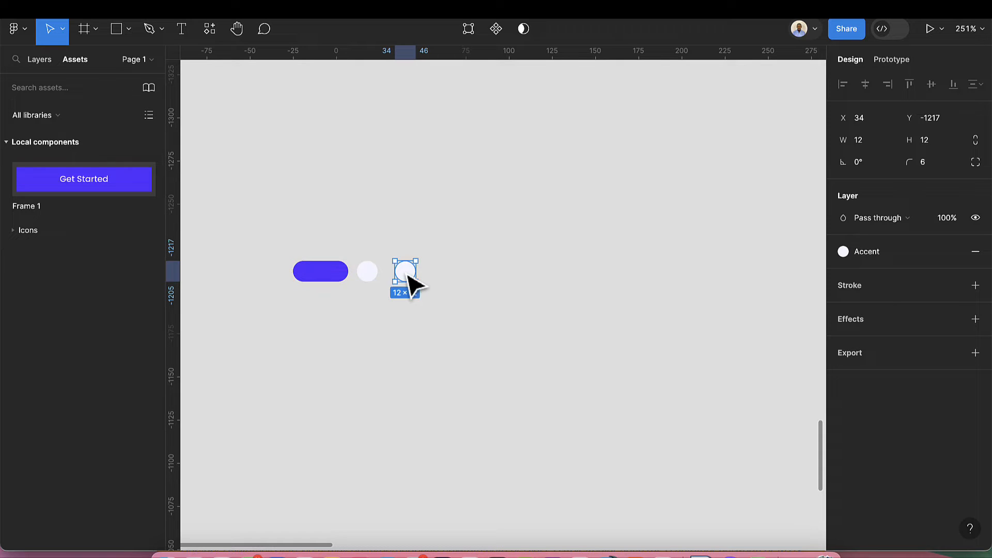
Step: Select the pill and both circles and wrap them in a horizontal auto layout frame
{"action": "left_click", "coordinate": [366, 273], "text": "shift"}
{"action": "left_click", "coordinate": [337, 270], "text": "shift"}
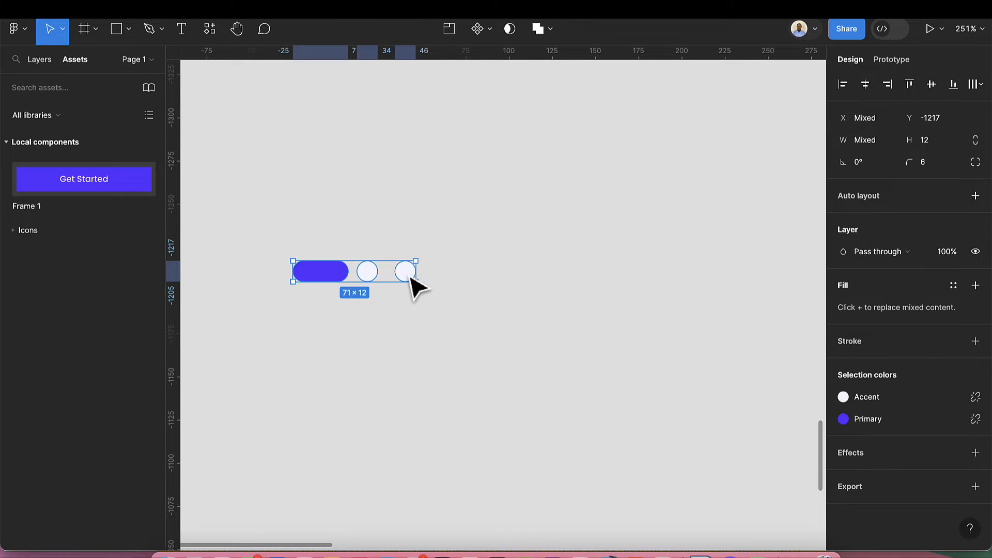
{"action": "key", "text": "shift+a"}
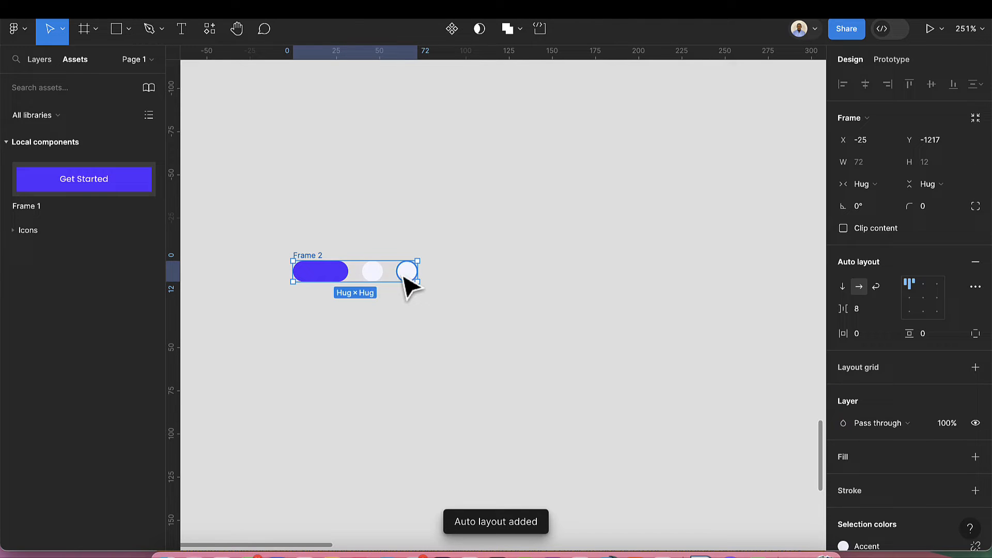
Step: Rename the auto layout frame to Indicator and turn it into a component
{"action": "double_click", "coordinate": [316, 256]}
{"action": "key", "text": "BackSpace"}
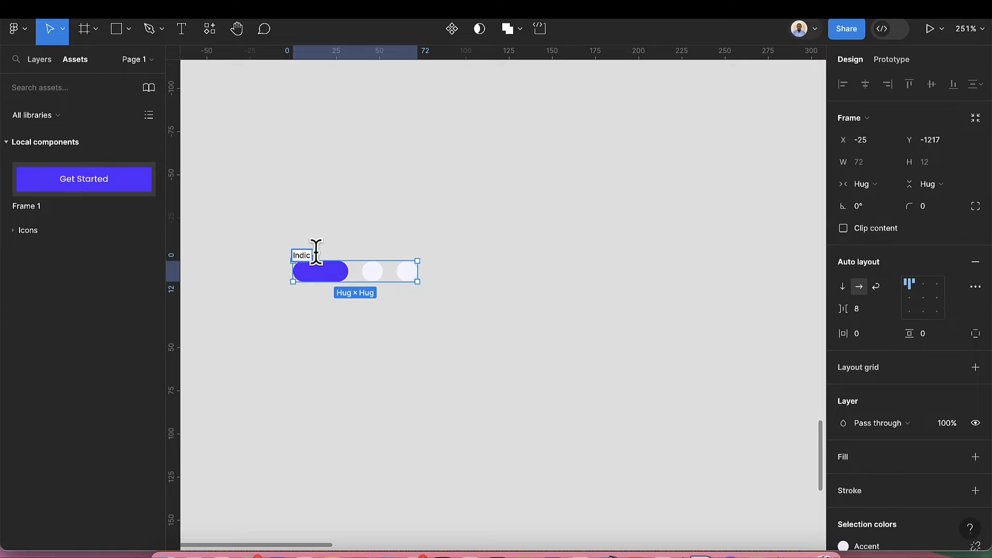
{"action": "key", "text": "Return"}
{"action": "scroll", "coordinate": [303, 197], "scroll_direction": "down", "scroll_amount": 3}
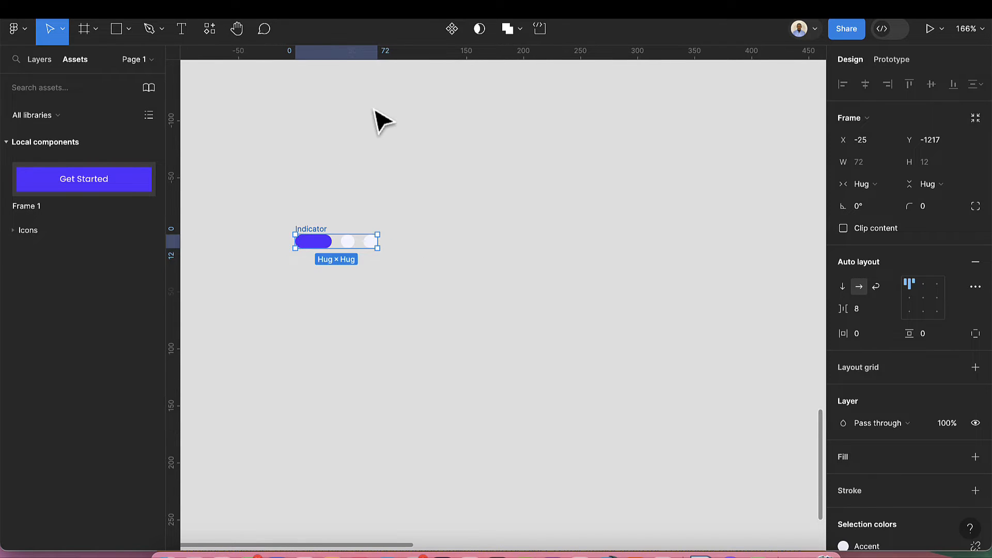
{"action": "left_click", "coordinate": [449, 32]}
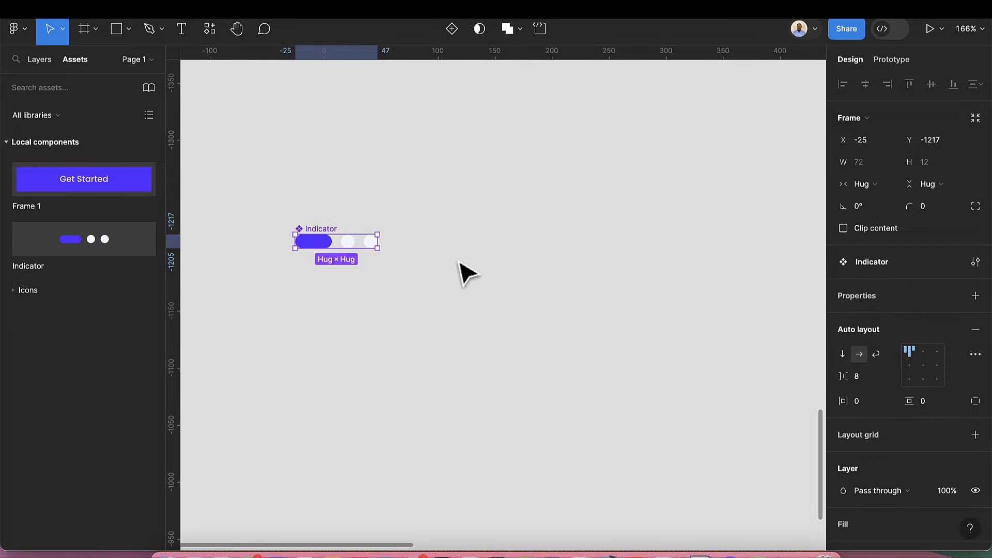
{"action": "scroll", "coordinate": [465, 288], "scroll_direction": "down", "scroll_amount": 5}
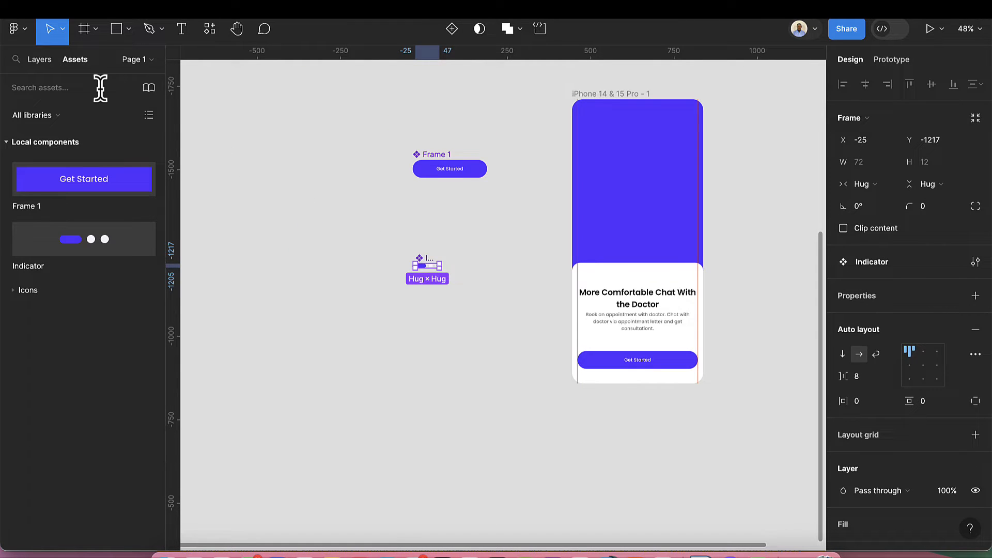
Step: Place an instance of the Indicator component between the description and the Get Started button and center it horizontally on the phone screen
{"action": "left_click_drag", "start_coordinate": [67, 241], "coordinate": [660, 354]}
{"action": "scroll", "coordinate": [627, 356], "scroll_direction": "up", "scroll_amount": 10}
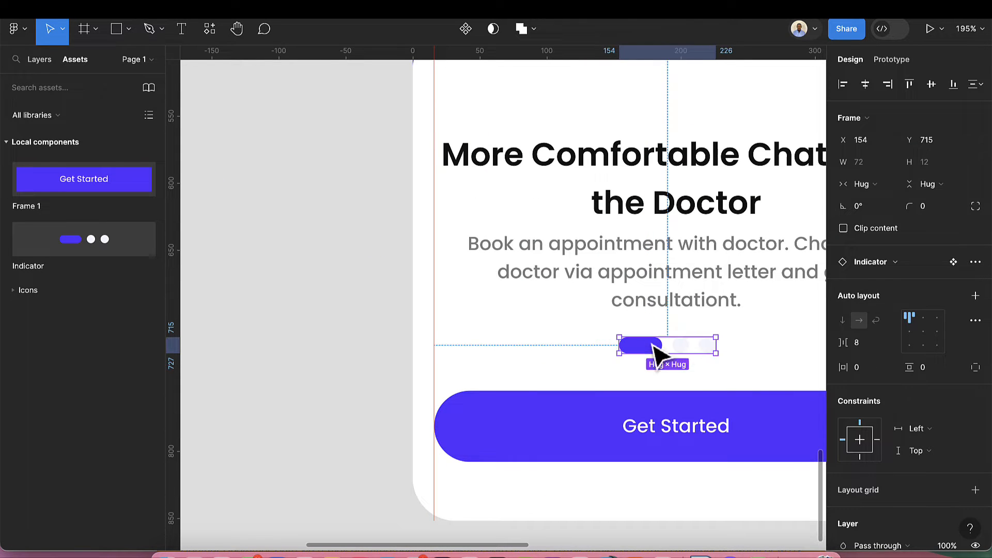
{"action": "left_click", "coordinate": [865, 84]}
{"action": "scroll", "coordinate": [739, 322], "scroll_direction": "down", "scroll_amount": 6}
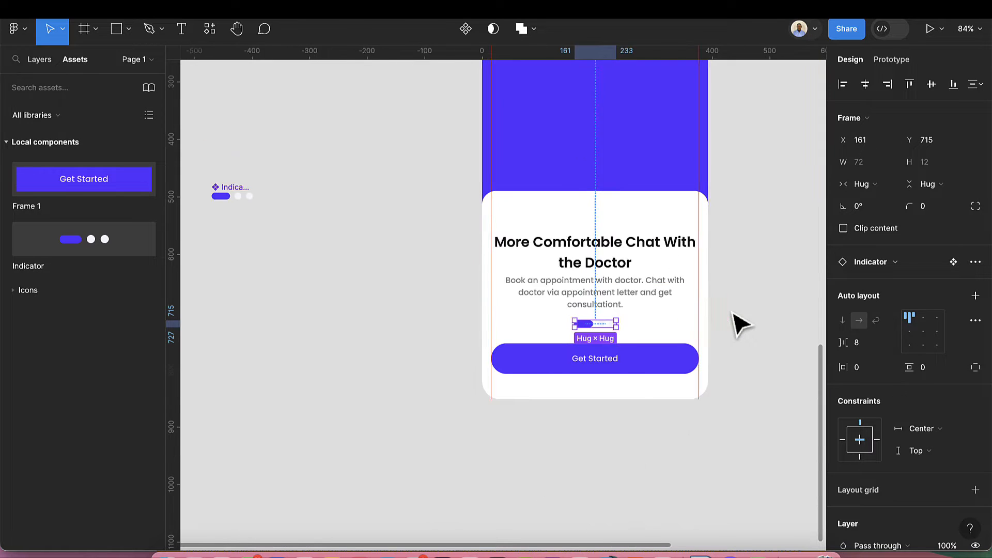
Step: Wrap the heading, description and indicator in a vertical auto layout, and wrap that frame with the Get Started button in an outer auto layout
{"action": "scroll", "coordinate": [739, 321], "scroll_direction": "right", "scroll_amount": 2}
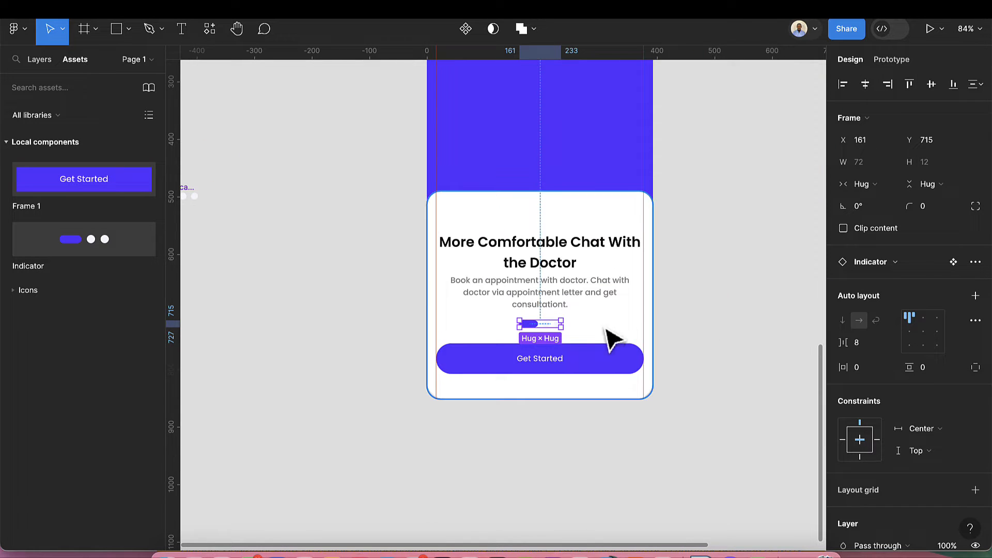
{"action": "left_click", "coordinate": [566, 263]}
{"action": "left_click", "coordinate": [558, 292], "text": "shift"}
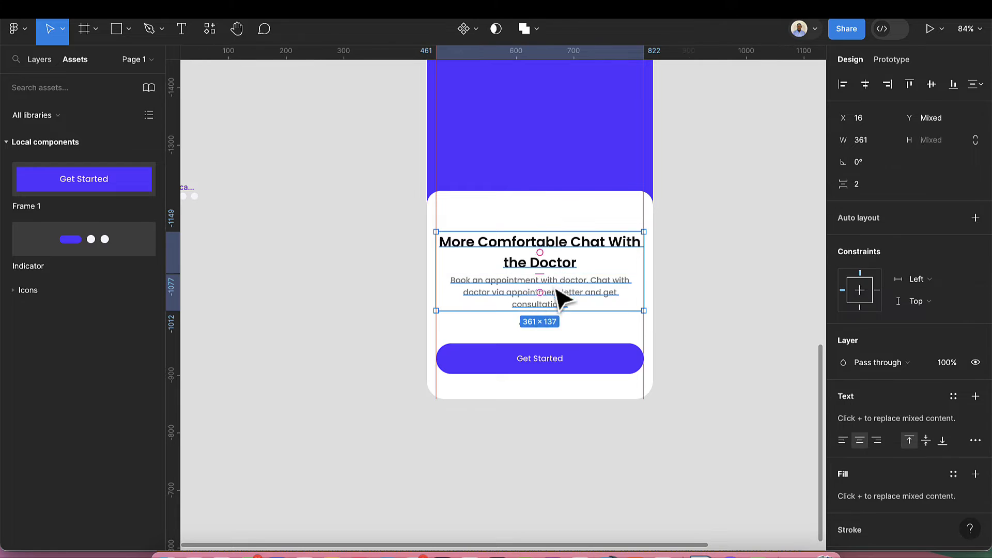
{"action": "left_click", "coordinate": [545, 324], "text": "shift"}
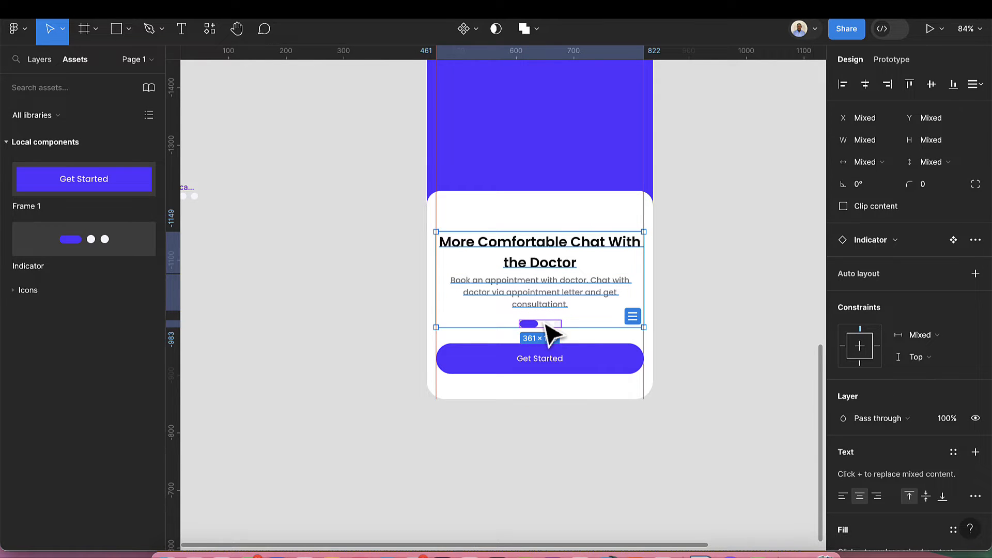
{"action": "key", "text": "shift+a"}
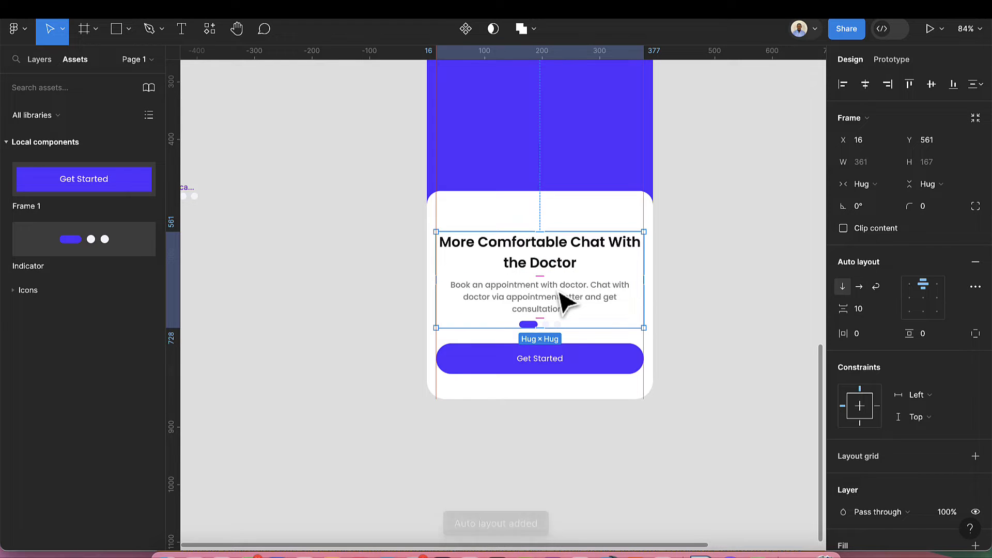
{"action": "left_click", "coordinate": [578, 356], "text": "shift"}
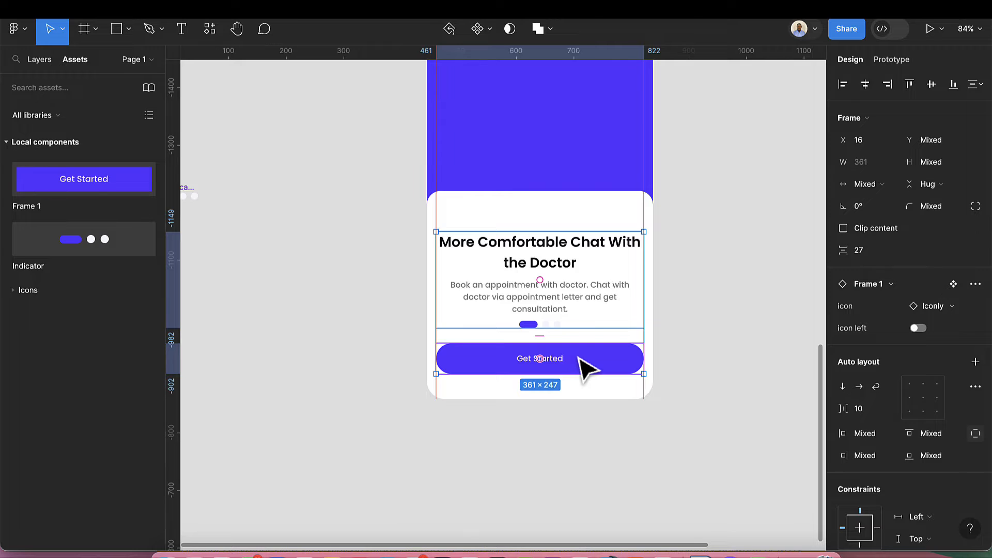
{"action": "key", "text": "shift+a"}
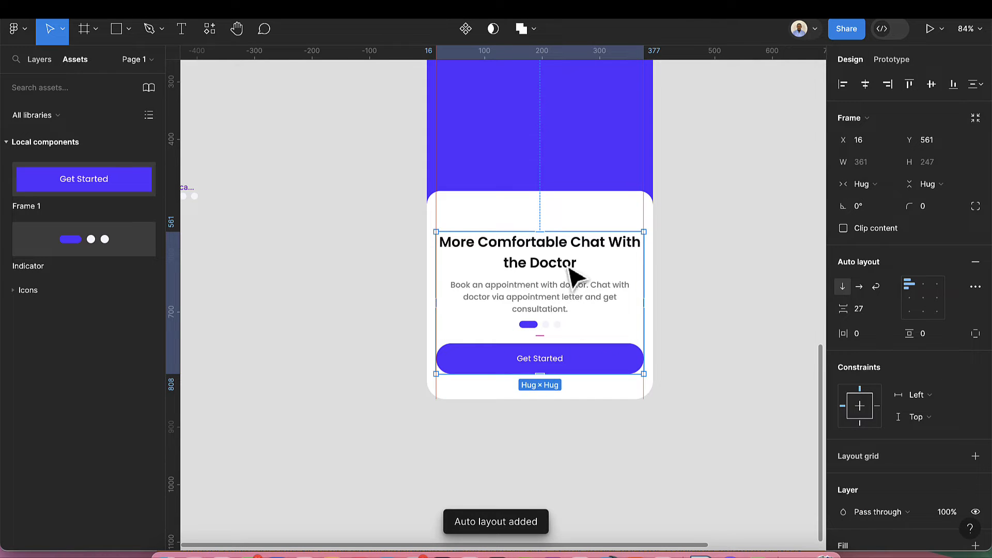
Step: Align the outer auto layout frame and the white panel on their vertical centers
{"action": "left_click", "coordinate": [611, 225]}
{"action": "left_click", "coordinate": [586, 288], "text": "shift"}
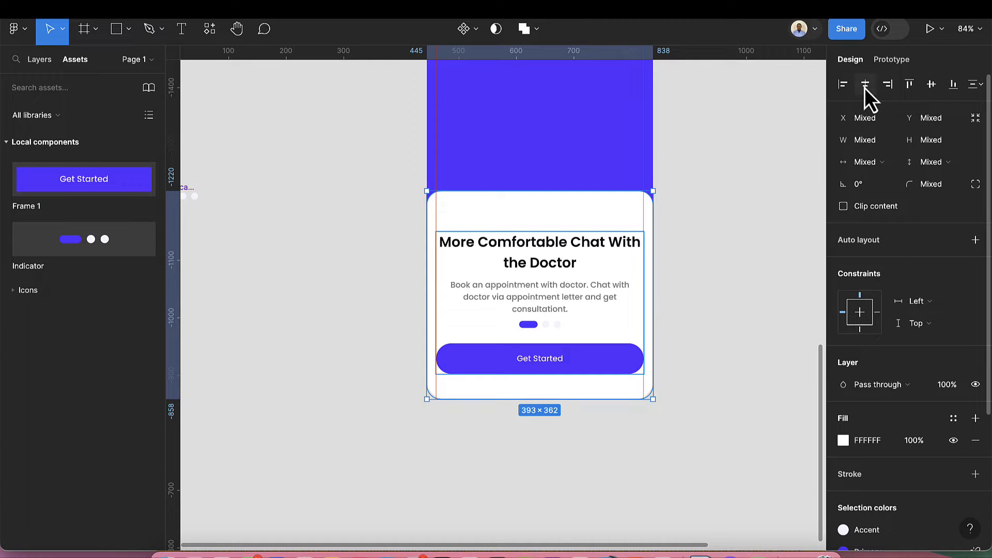
{"action": "left_click", "coordinate": [925, 86]}
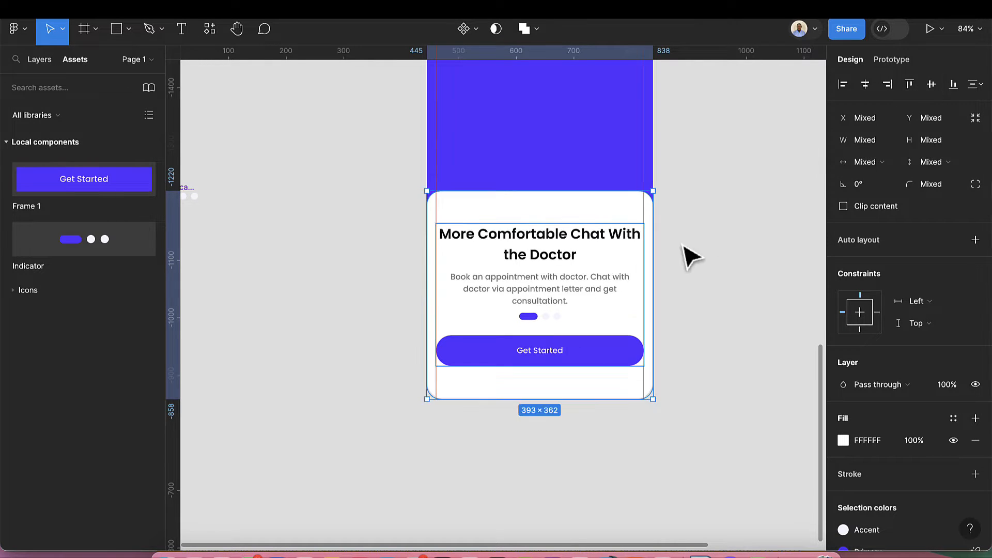
{"action": "left_click", "coordinate": [675, 258]}
Step: Place a copy of the photo of the doctor with glasses from the Doctors frame onto the purple area of the phone screen
{"action": "scroll", "coordinate": [678, 264], "scroll_direction": "down", "scroll_amount": 5}
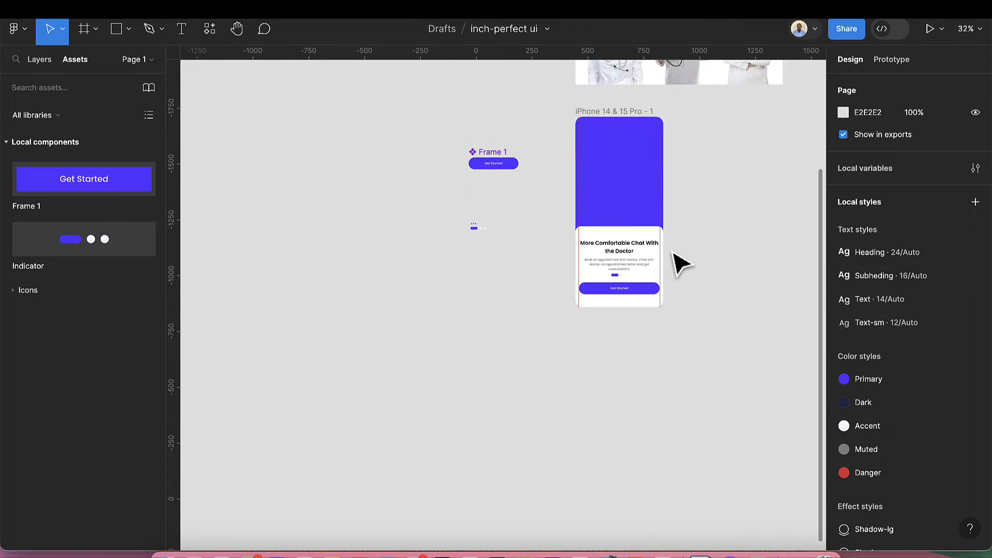
{"action": "scroll", "coordinate": [680, 268], "scroll_direction": "left", "scroll_amount": 2}
{"action": "scroll", "coordinate": [674, 266], "scroll_direction": "down", "scroll_amount": 5}
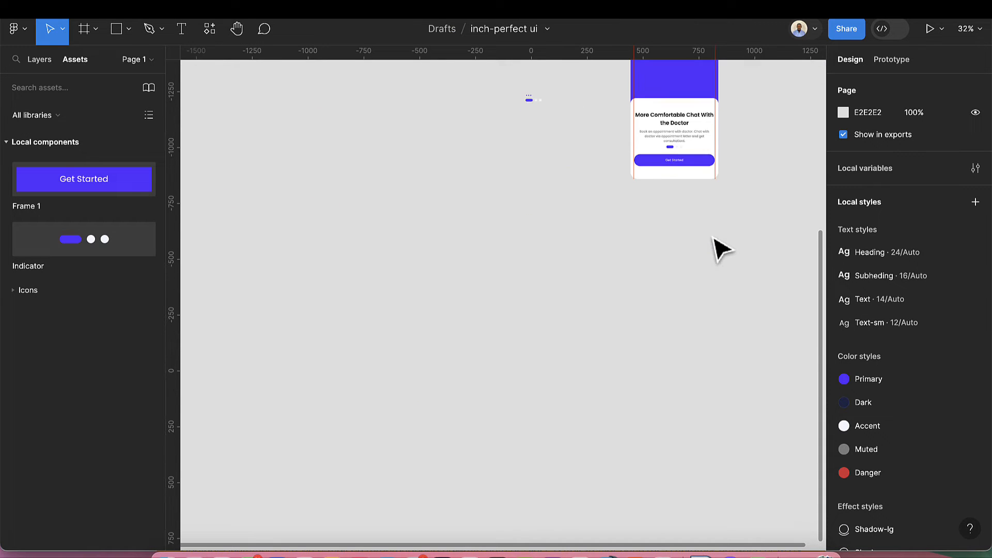
{"action": "scroll", "coordinate": [723, 250], "scroll_direction": "up", "scroll_amount": 2}
{"action": "scroll", "coordinate": [733, 251], "scroll_direction": "right", "scroll_amount": 4}
{"action": "scroll", "coordinate": [715, 243], "scroll_direction": "up", "scroll_amount": 9}
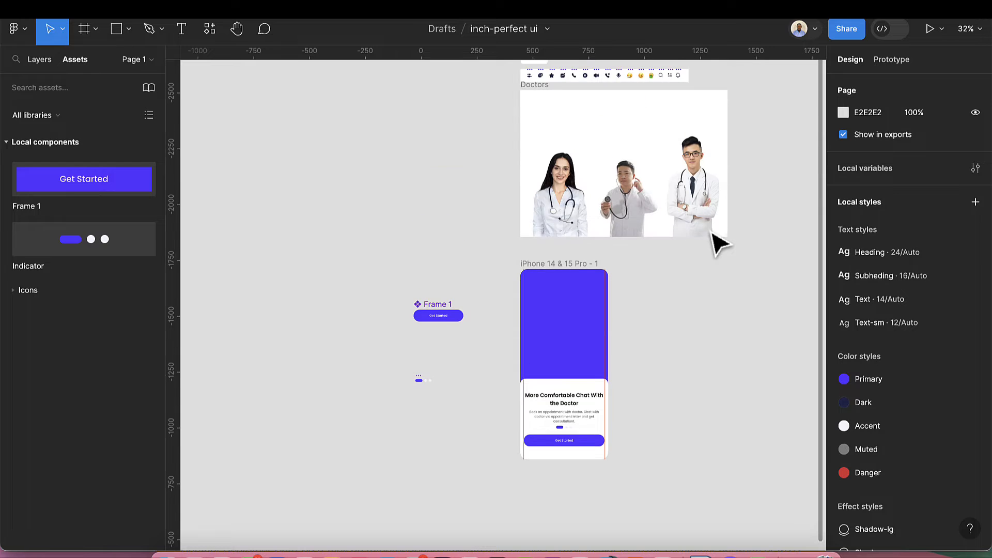
{"action": "left_click", "coordinate": [702, 202]}
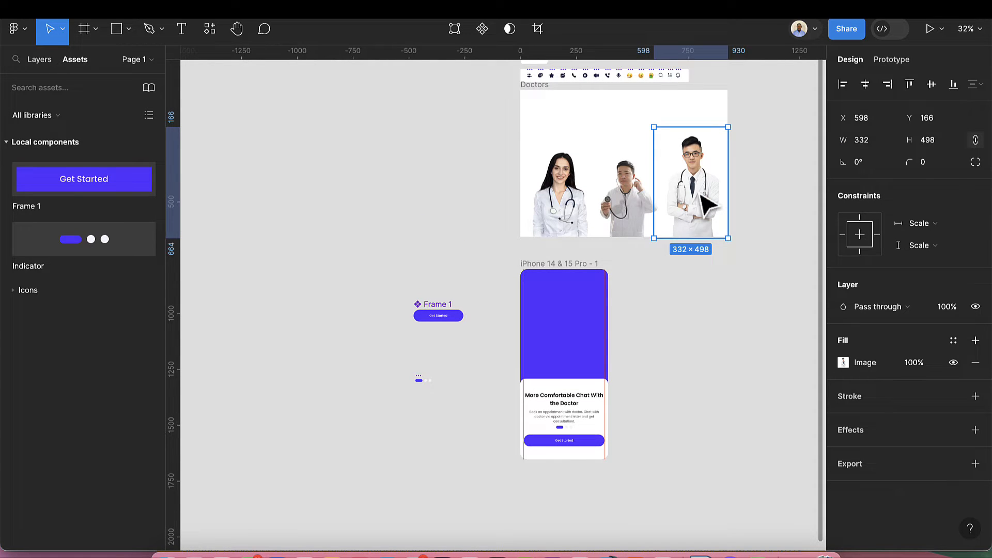
{"action": "left_click_drag", "start_coordinate": [701, 196], "coordinate": [563, 363]}
Step: Send the doctor photo to the back so that it sits behind the white panel
{"action": "scroll", "coordinate": [572, 347], "scroll_direction": "up", "scroll_amount": 5}
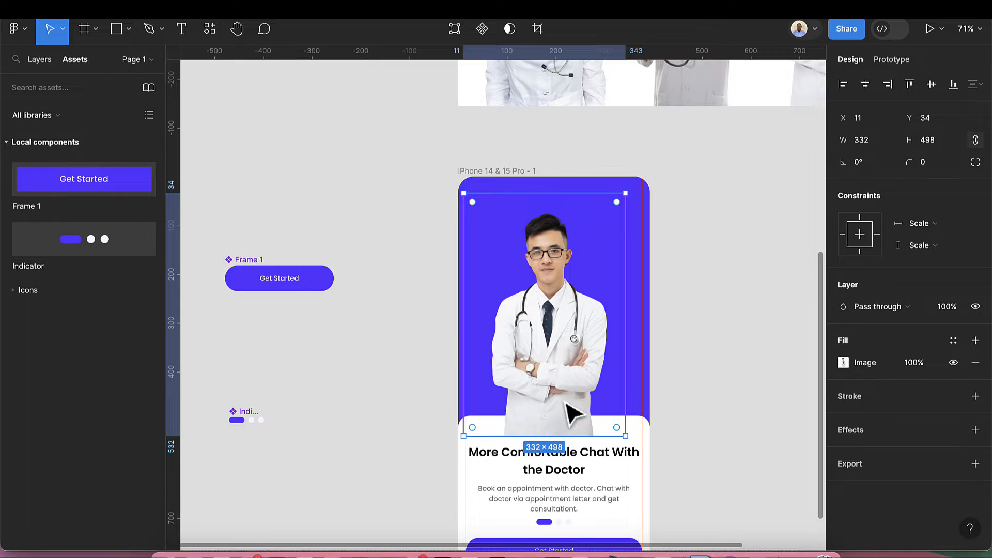
{"action": "right_click", "coordinate": [558, 338]}
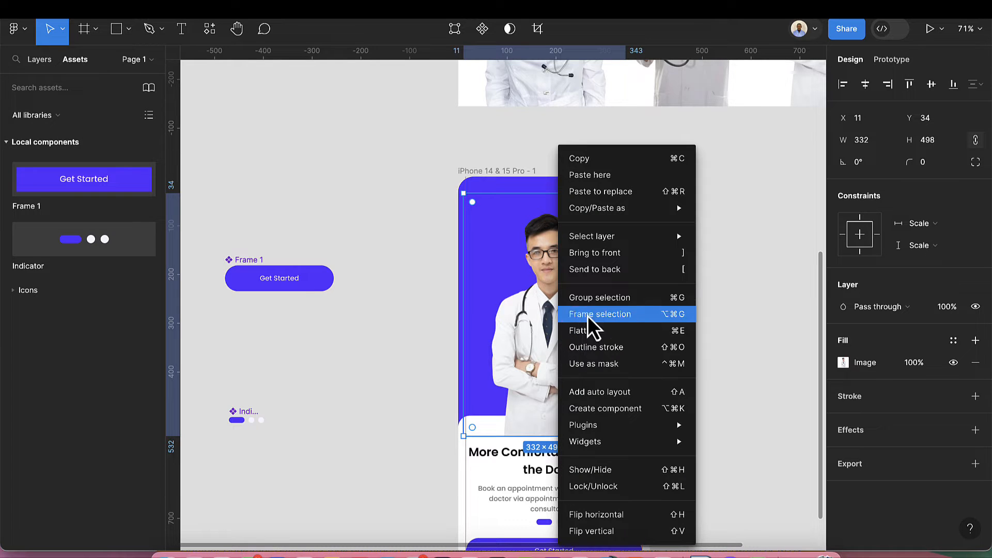
{"action": "left_click", "coordinate": [612, 268]}
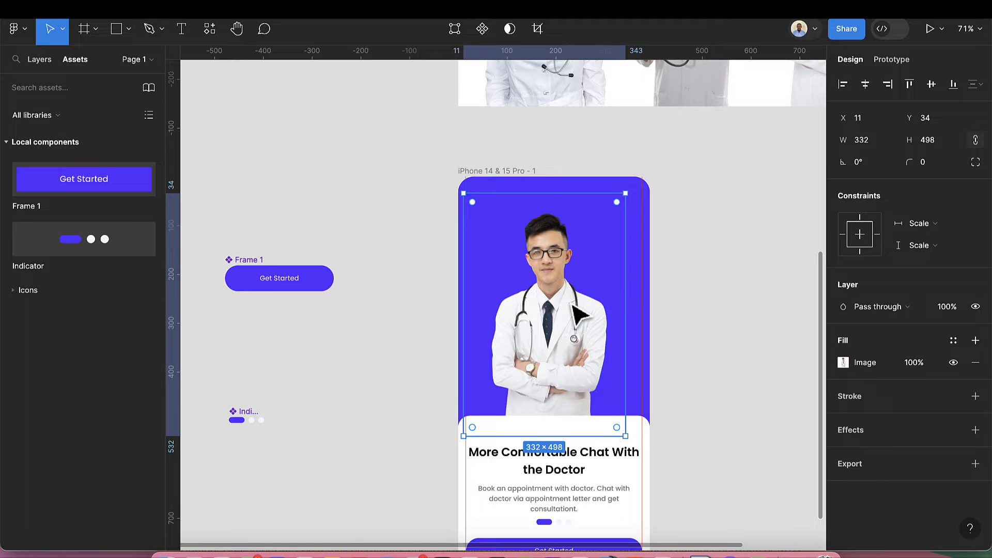
Step: Move the doctor photo lower, enlarge it to about 398 × 598 and center it horizontally on the phone screen
{"action": "left_click_drag", "start_coordinate": [571, 308], "coordinate": [583, 332]}
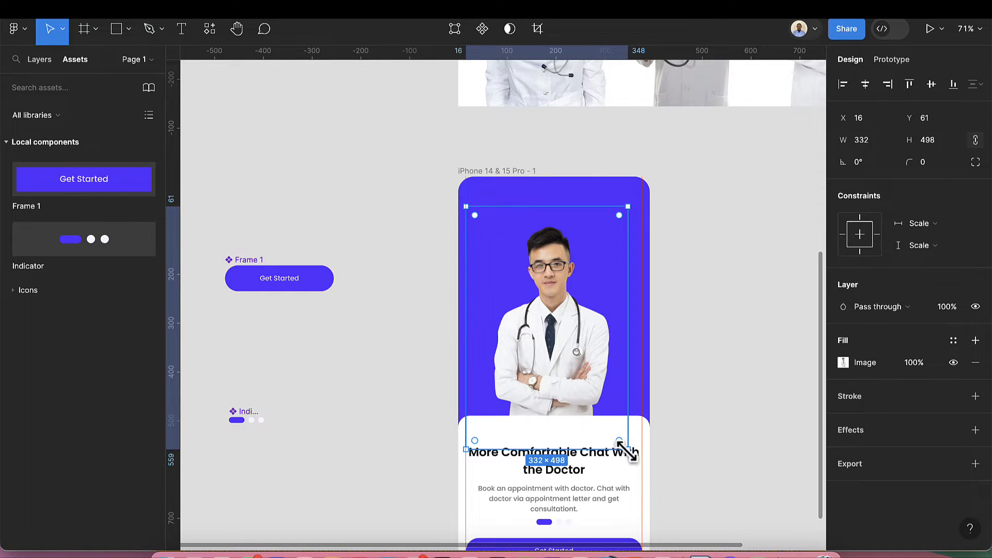
{"action": "left_click_drag", "start_coordinate": [627, 452], "coordinate": [641, 473]}
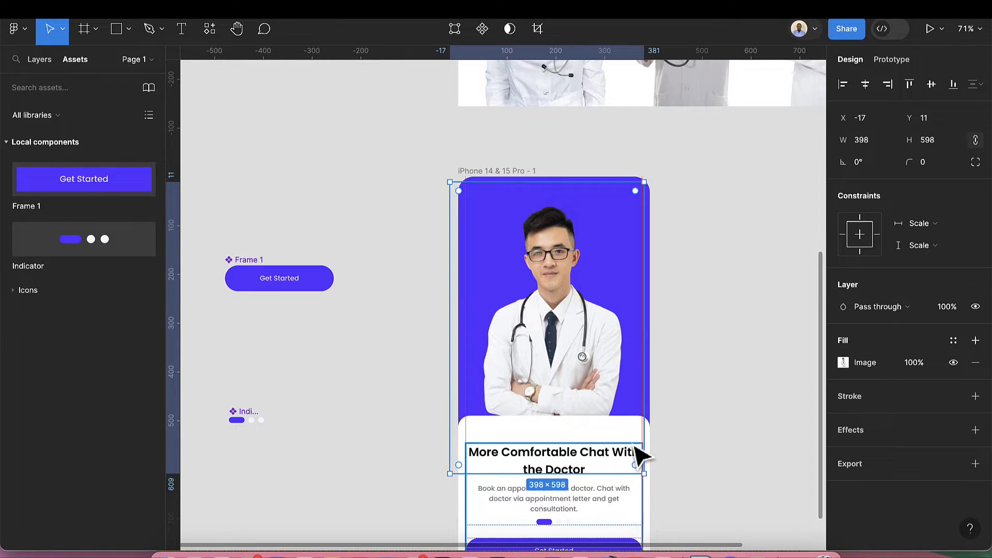
{"action": "left_click", "coordinate": [866, 86]}
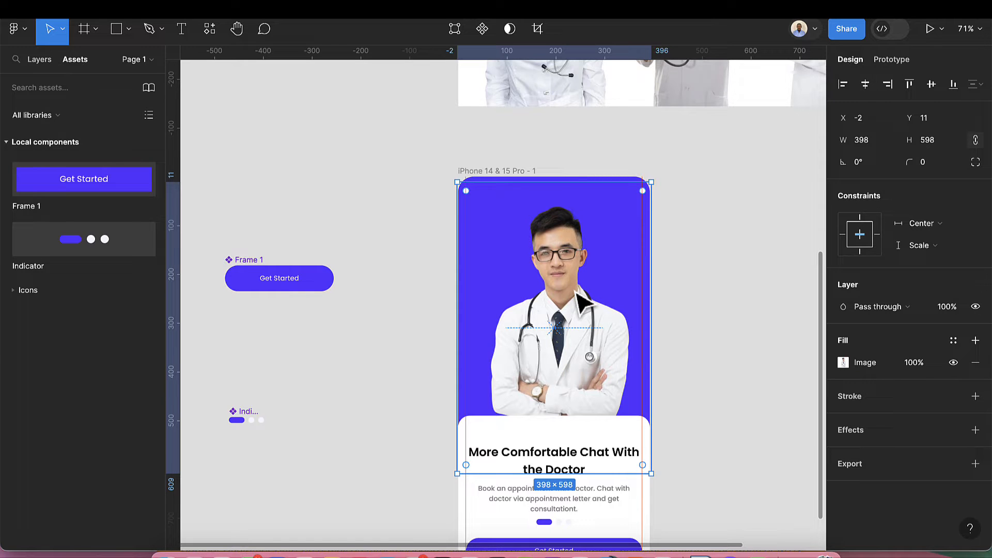
{"action": "left_click", "coordinate": [443, 228]}
Step: Add the text "SEEDOC" in the Heading style on the empty canvas beside the phone screen
{"action": "scroll", "coordinate": [465, 222], "scroll_direction": "up", "scroll_amount": 2}
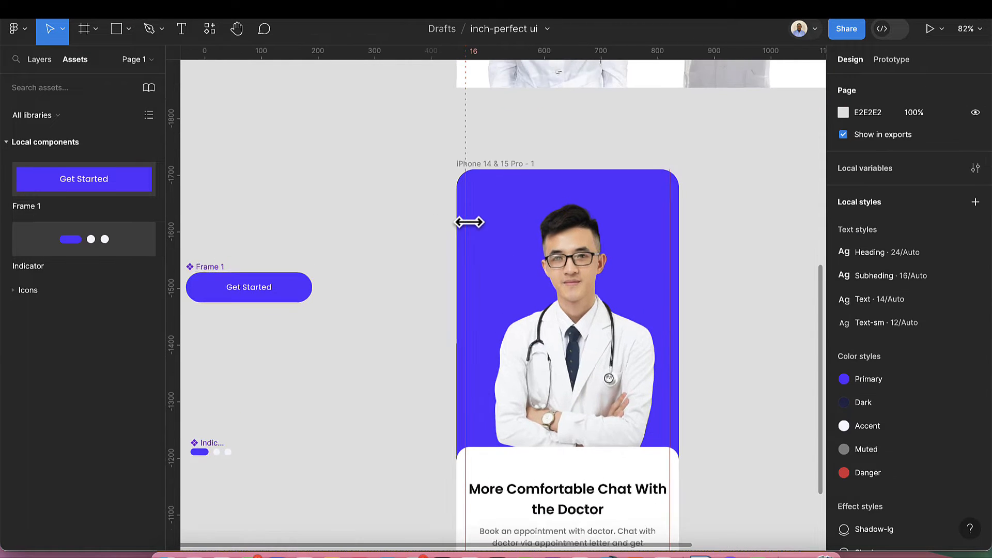
{"action": "scroll", "coordinate": [470, 222], "scroll_direction": "up", "scroll_amount": 2}
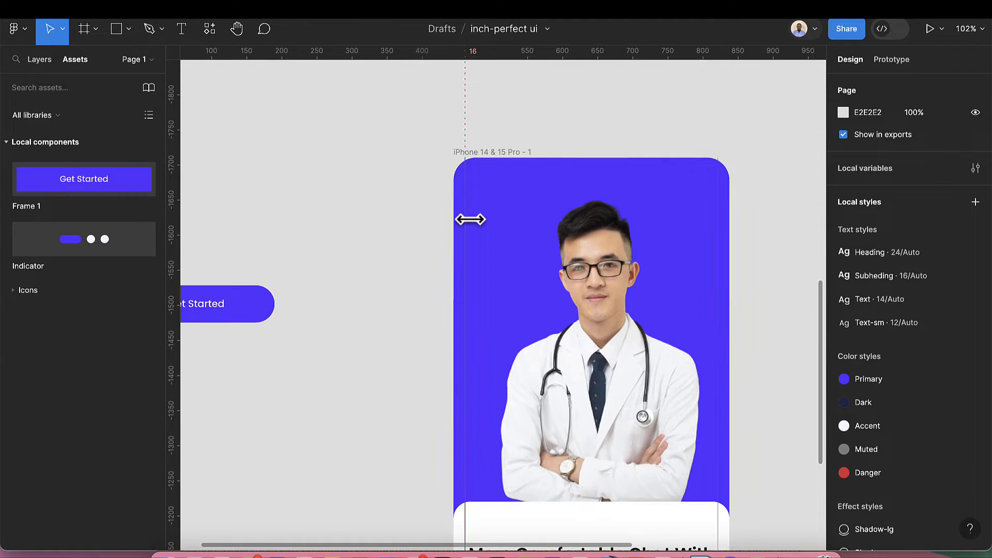
{"action": "left_click", "coordinate": [182, 30]}
{"action": "left_click", "coordinate": [315, 213]}
{"action": "type", "text": "S"}
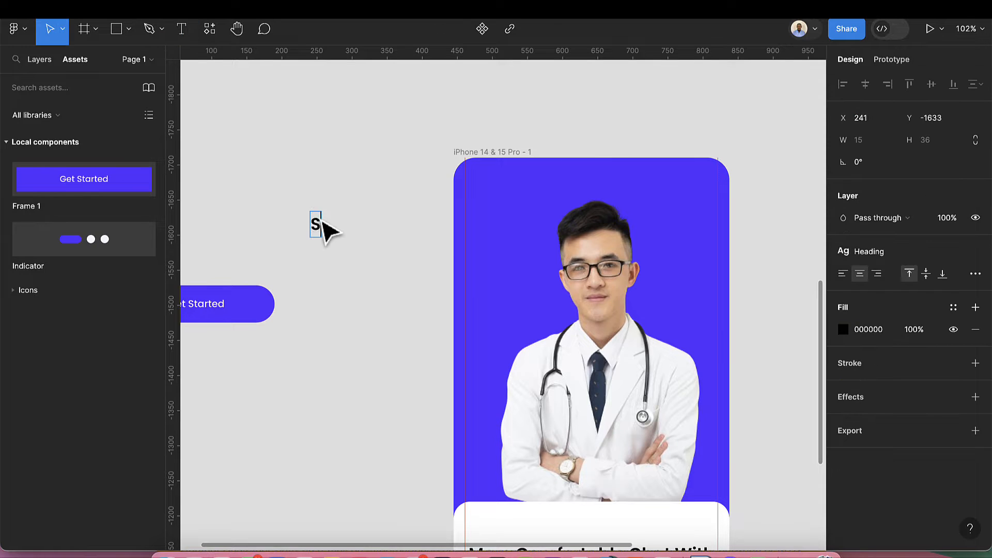
{"action": "type", "text": "tEDOC"}
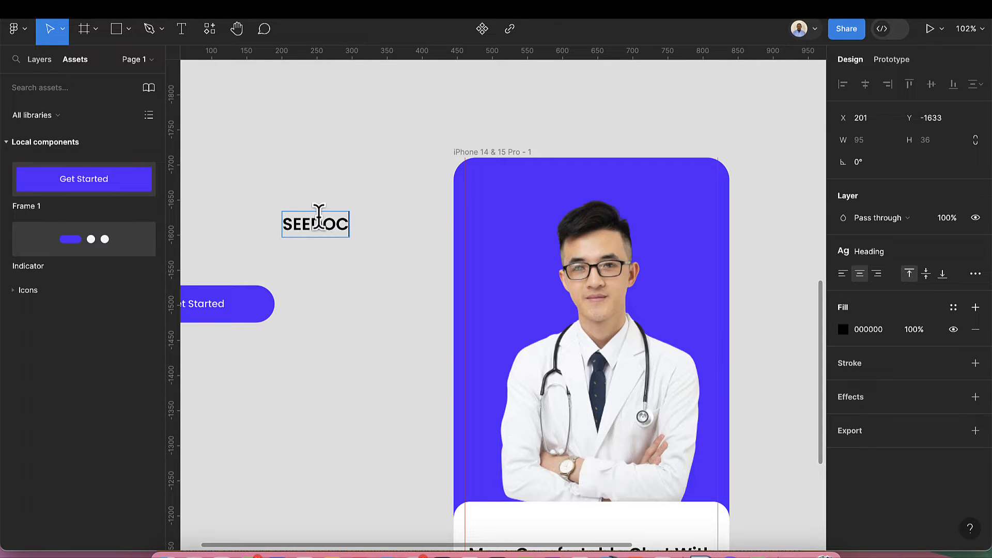
{"action": "key", "text": "Escape"}
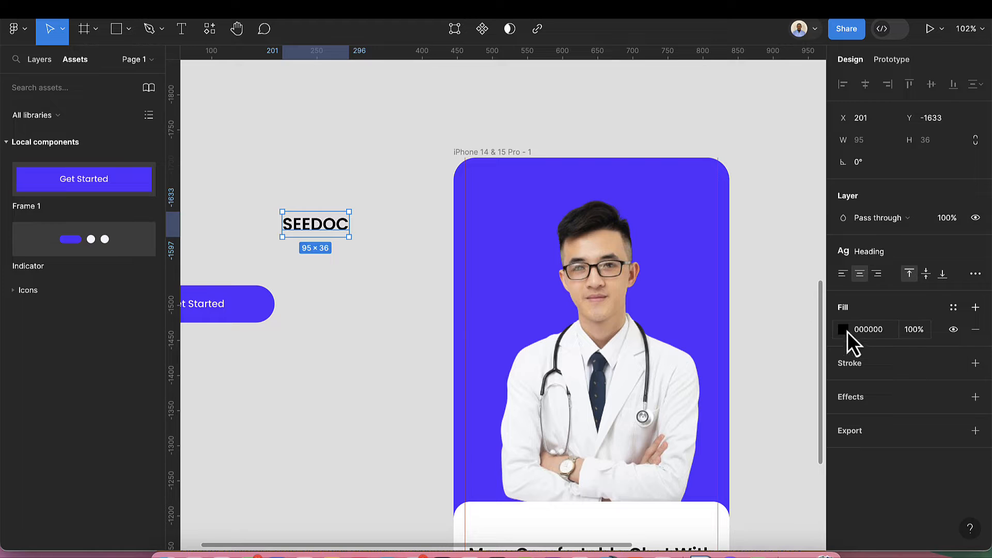
Step: Move the SEEDOC text into the phone screen's upper-left corner, against the margin guide at X 16, Y 31
{"action": "left_click", "coordinate": [953, 307]}
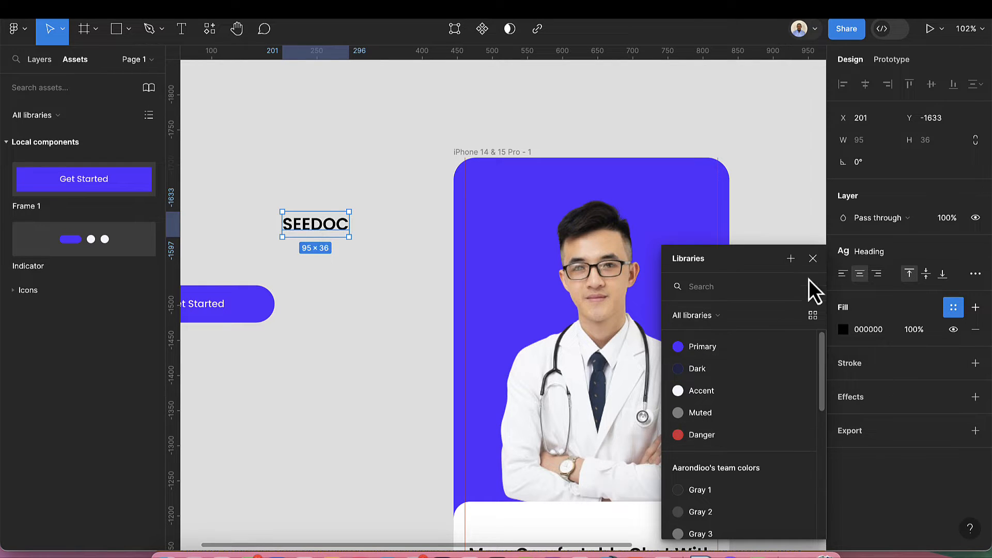
{"action": "left_click", "coordinate": [813, 258]}
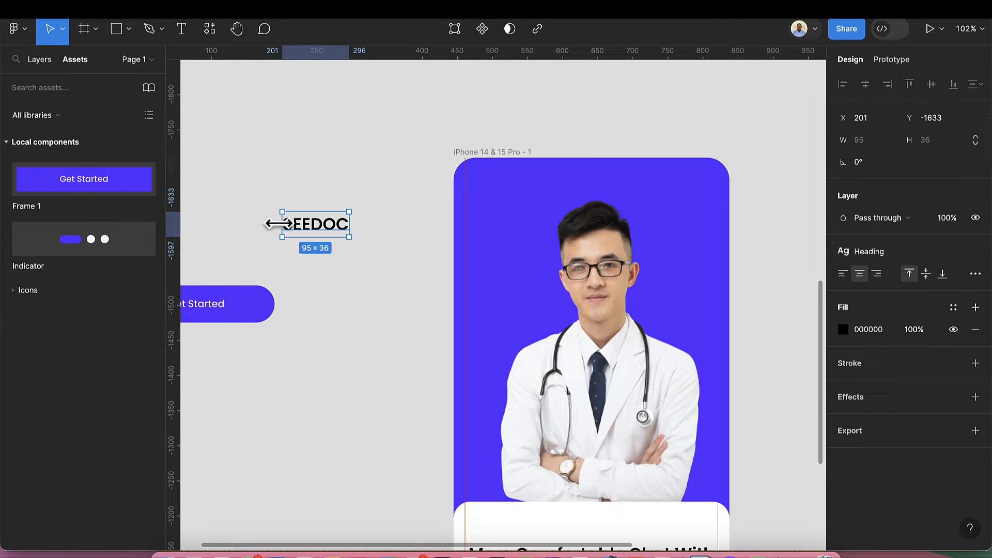
{"action": "left_click_drag", "start_coordinate": [293, 227], "coordinate": [475, 196]}
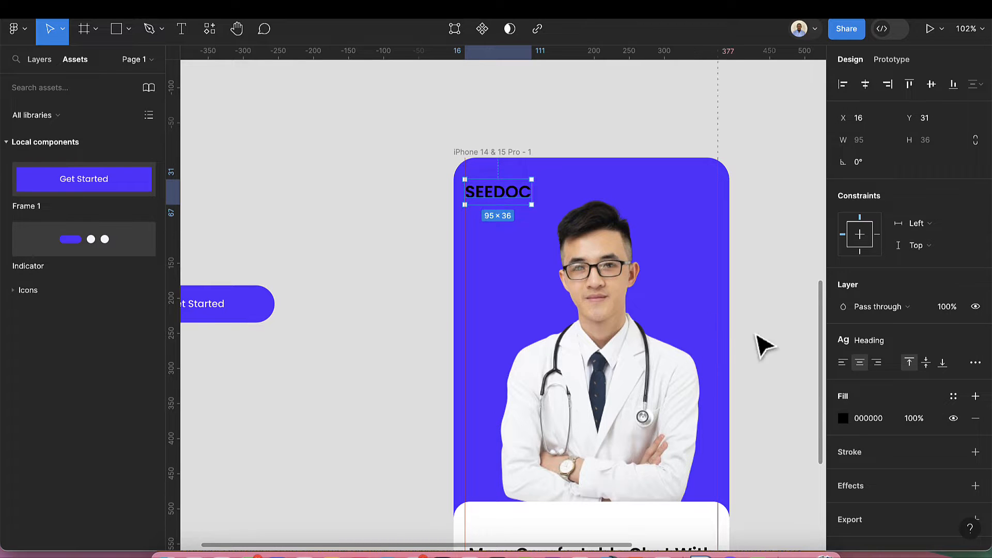
Step: Set the SEEDOC text's fill to white, FFFFFF, from the document colors
{"action": "left_click", "coordinate": [843, 420]}
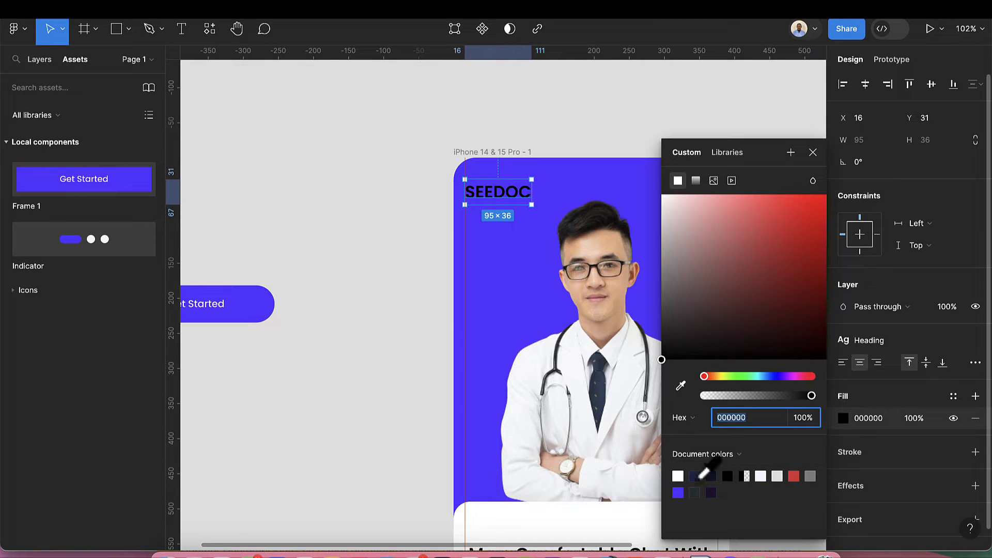
{"action": "left_click", "coordinate": [678, 476]}
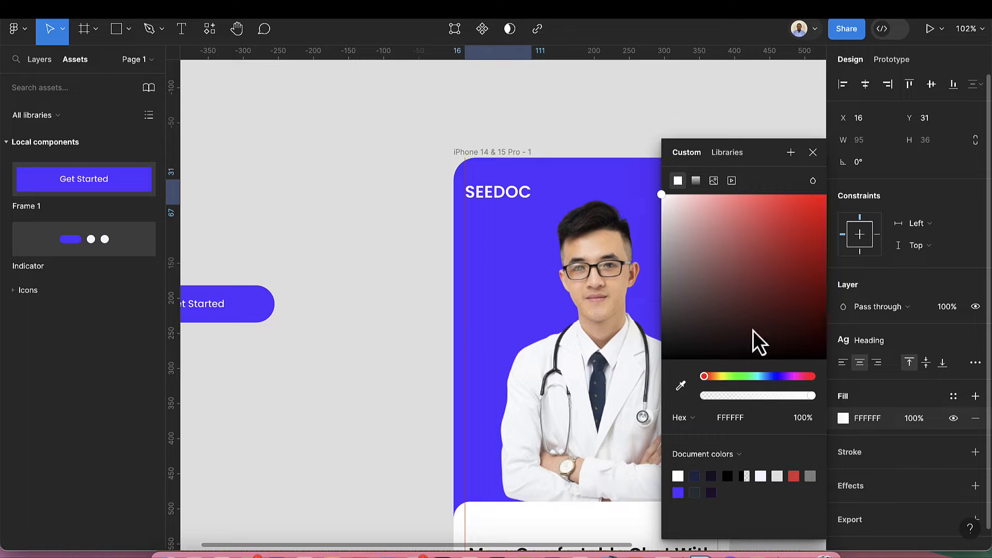
{"action": "left_click", "coordinate": [812, 153]}
{"action": "left_click", "coordinate": [779, 266]}
Step: Draw a tall, narrow rectangle of about 59 × 405 on the empty canvas beside the phone screen
{"action": "scroll", "coordinate": [778, 300], "scroll_direction": "down", "scroll_amount": 3}
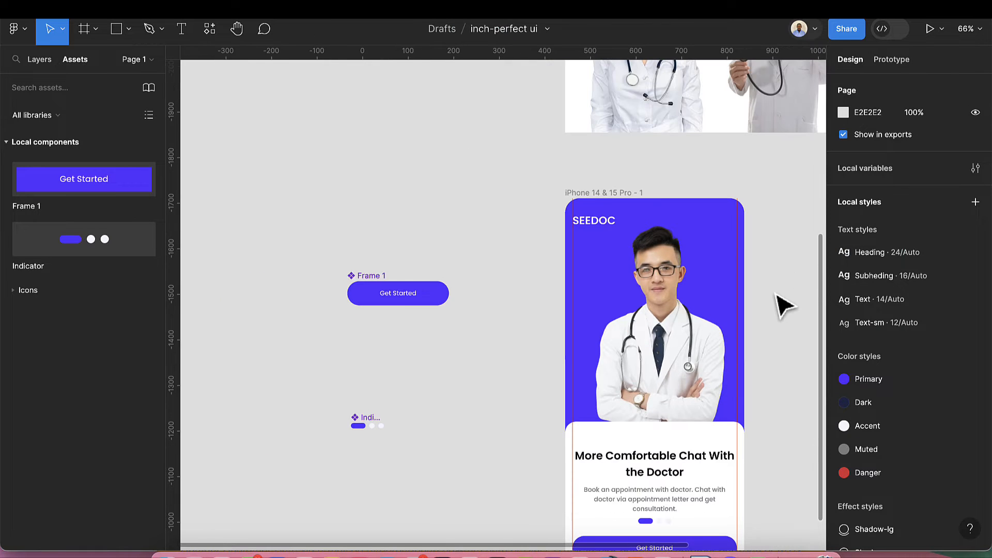
{"action": "scroll", "coordinate": [781, 309], "scroll_direction": "right", "scroll_amount": 3}
{"action": "scroll", "coordinate": [757, 330], "scroll_direction": "down", "scroll_amount": 2}
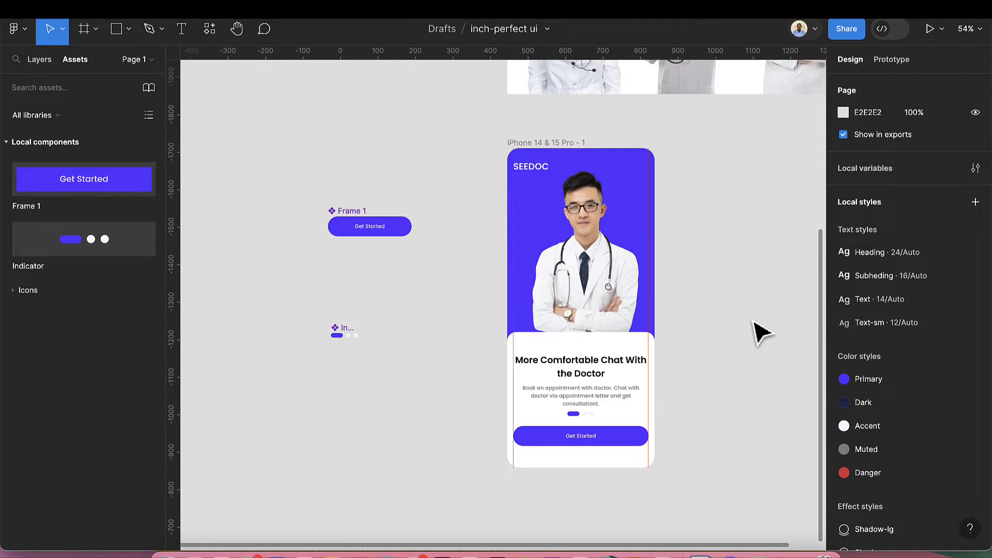
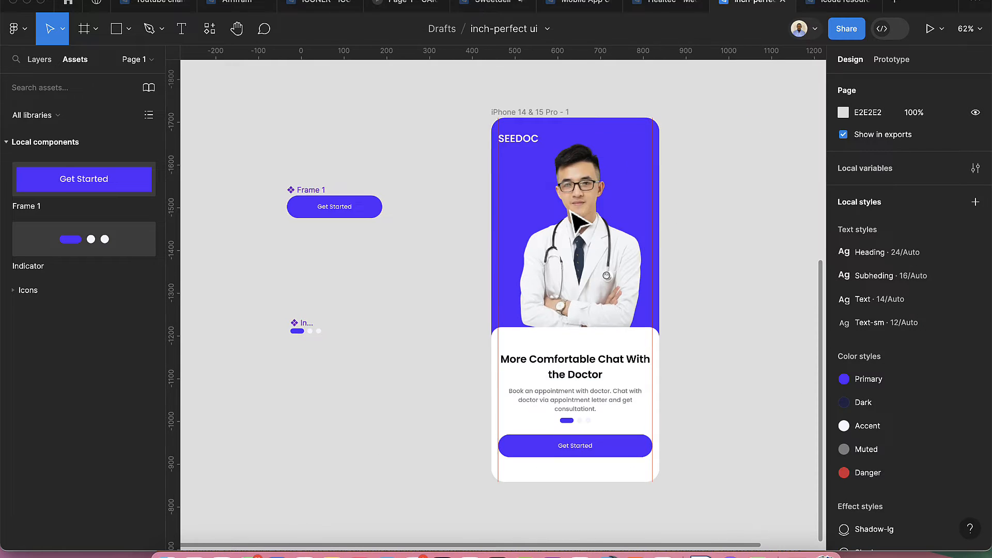
{"action": "scroll", "coordinate": [579, 219], "scroll_direction": "up", "scroll_amount": 1}
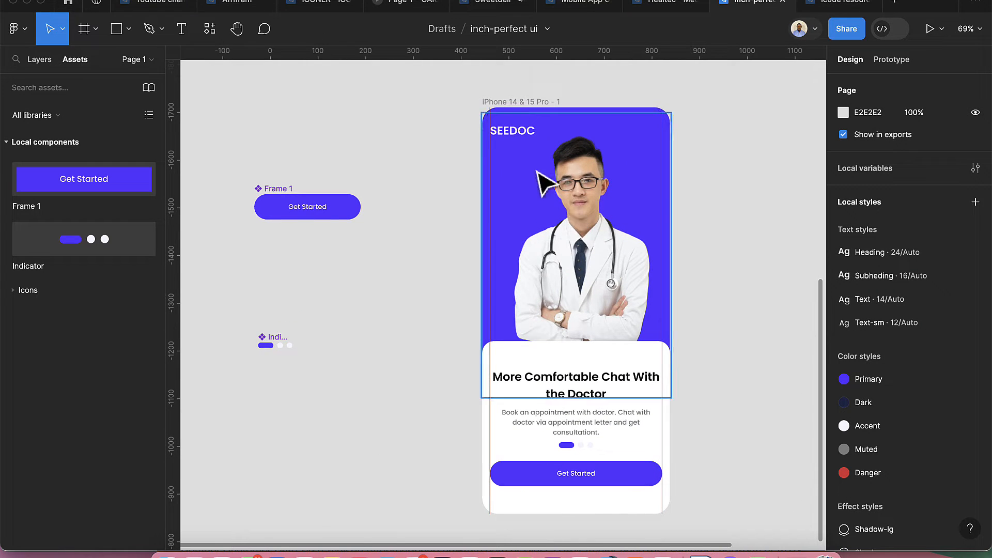
{"action": "left_click", "coordinate": [121, 36]}
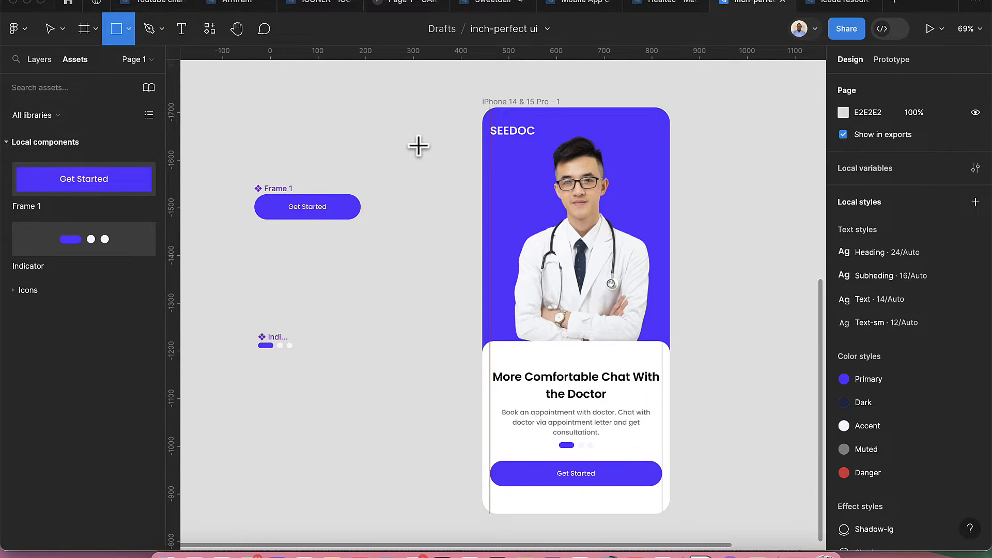
{"action": "mouse_move", "coordinate": [418, 142]}
{"action": "left_mouse_down"}
{"action": "mouse_move", "coordinate": [452, 313]}
{"action": "mouse_move", "coordinate": [446, 335]}
{"action": "left_mouse_up"}
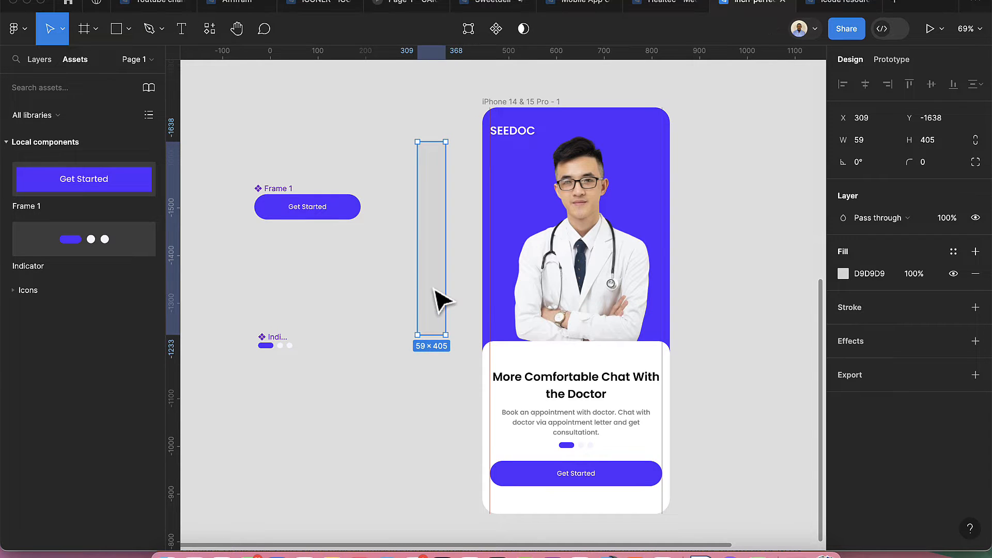
Step: Move the rectangle onto the phone screen's upper-left area and rotate it to -47.52°, positioned at X 238.71, Y -88
{"action": "mouse_move", "coordinate": [439, 299]}
{"action": "left_mouse_down"}
{"action": "mouse_move", "coordinate": [485, 251]}
{"action": "mouse_move", "coordinate": [527, 259]}
{"action": "mouse_move", "coordinate": [527, 250]}
{"action": "left_mouse_up"}
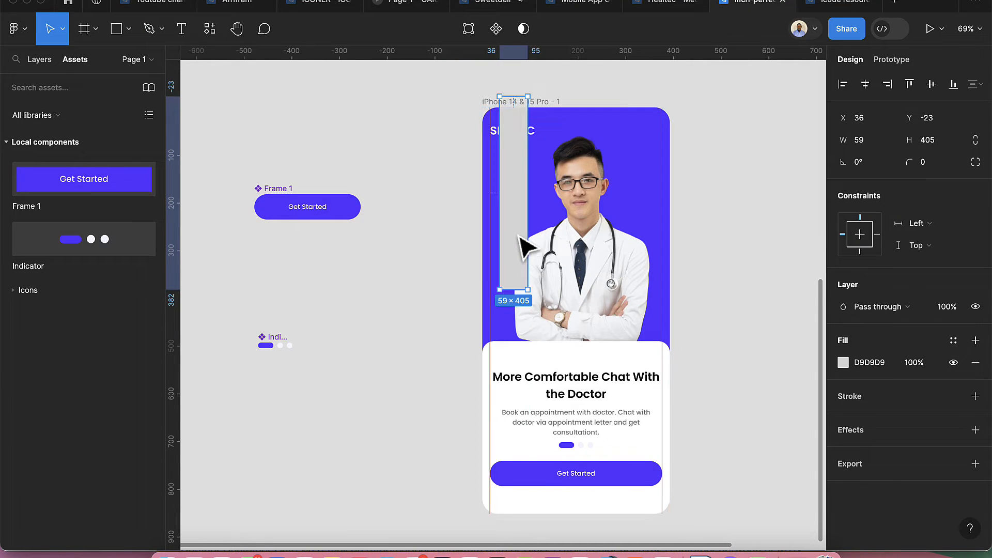
{"action": "left_click_drag", "start_coordinate": [531, 92], "coordinate": [567, 125]}
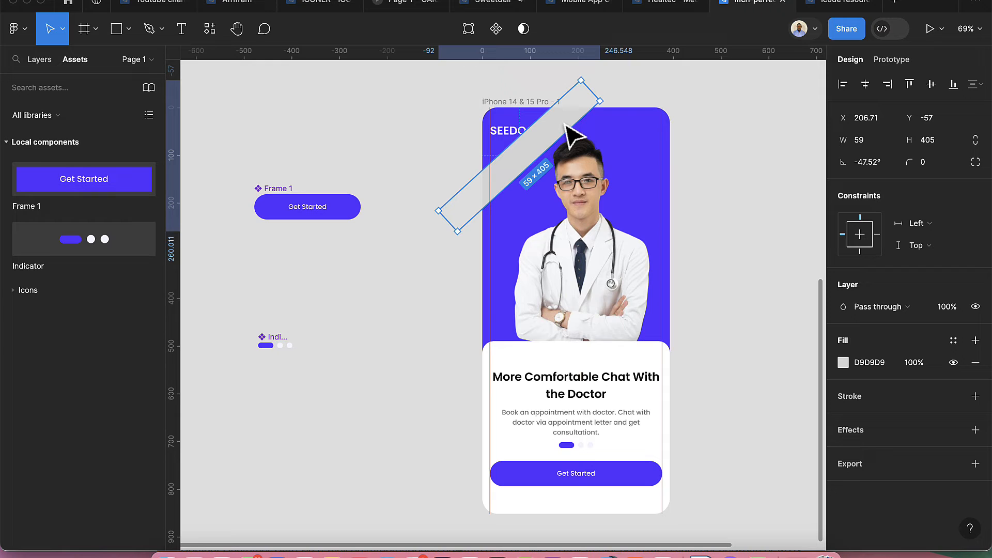
{"action": "key", "text": "shift+Right"}
{"action": "key", "text": "shift+Right"}
{"action": "key", "text": "shift+Up"}
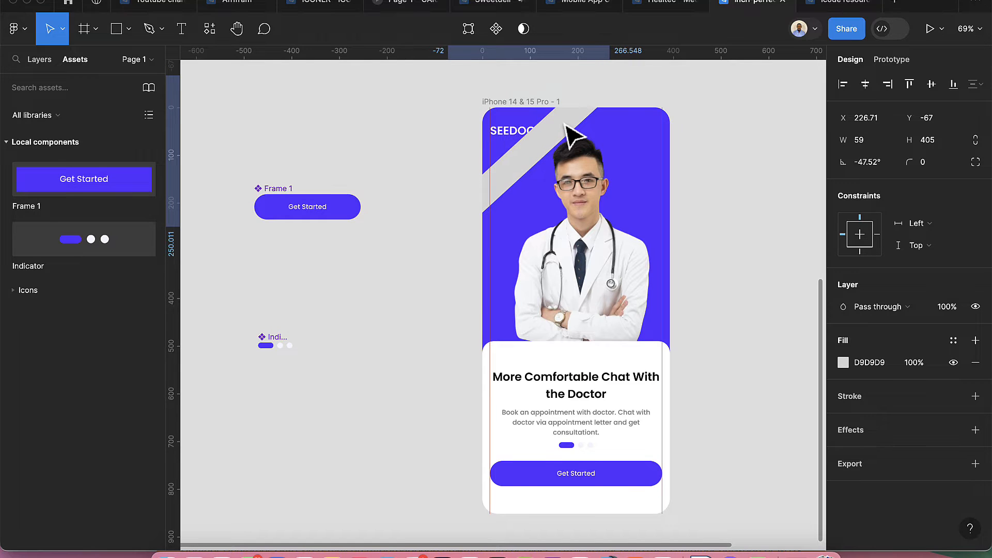
{"action": "key", "text": "shift+Right"}
{"action": "key", "text": "Right"}
{"action": "key", "text": "Right"}
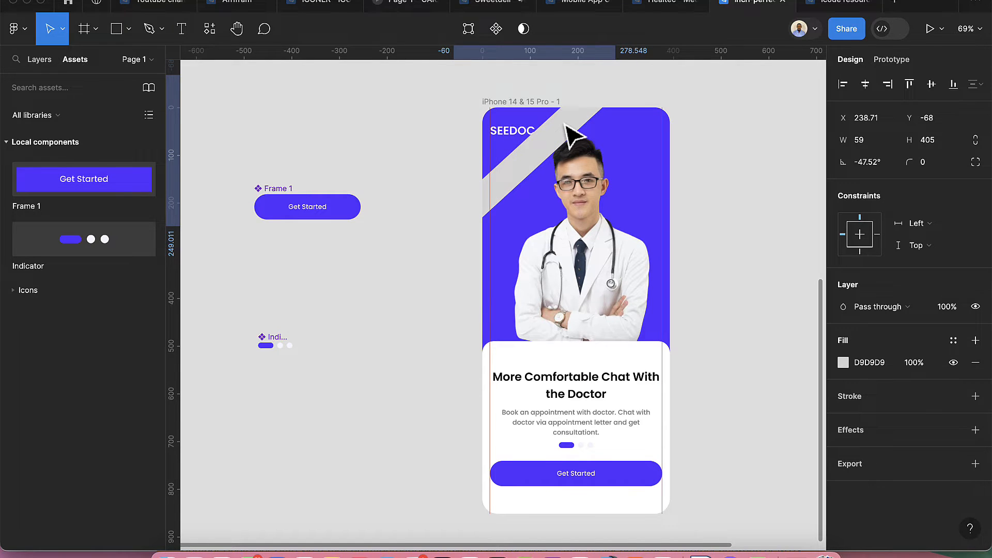
{"action": "key", "text": "shift+Up"}
{"action": "key", "text": "shift+Up"}
{"action": "left_click", "coordinate": [570, 129]}
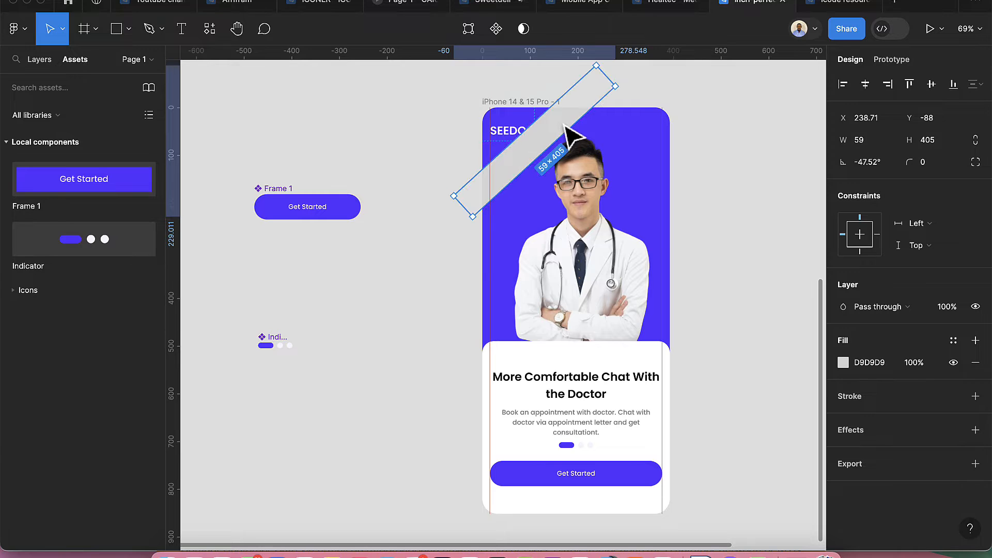
Step: Send the diagonal rectangle behind the photo and SEEDOC text and apply the Accent color style as its fill
{"action": "right_click", "coordinate": [563, 131]}
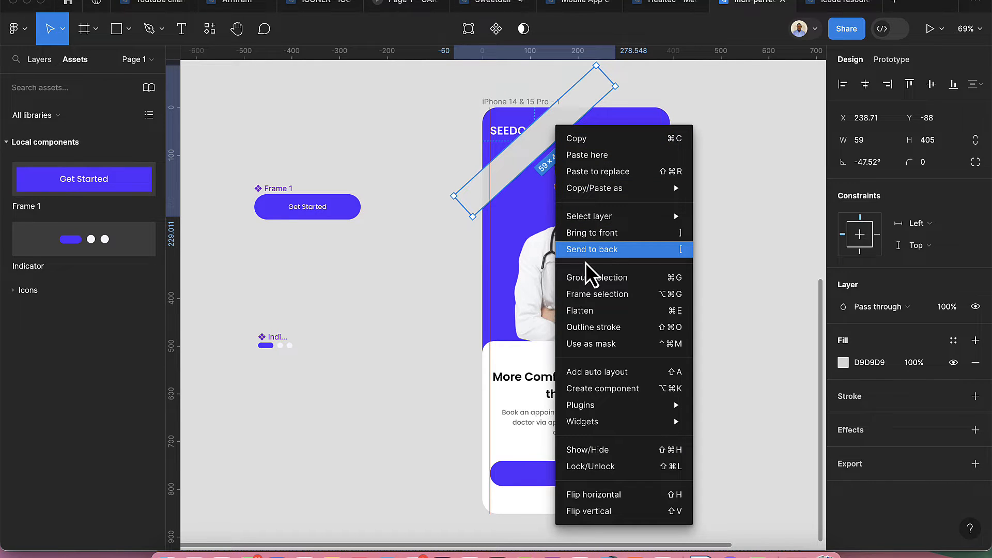
{"action": "left_click", "coordinate": [602, 252]}
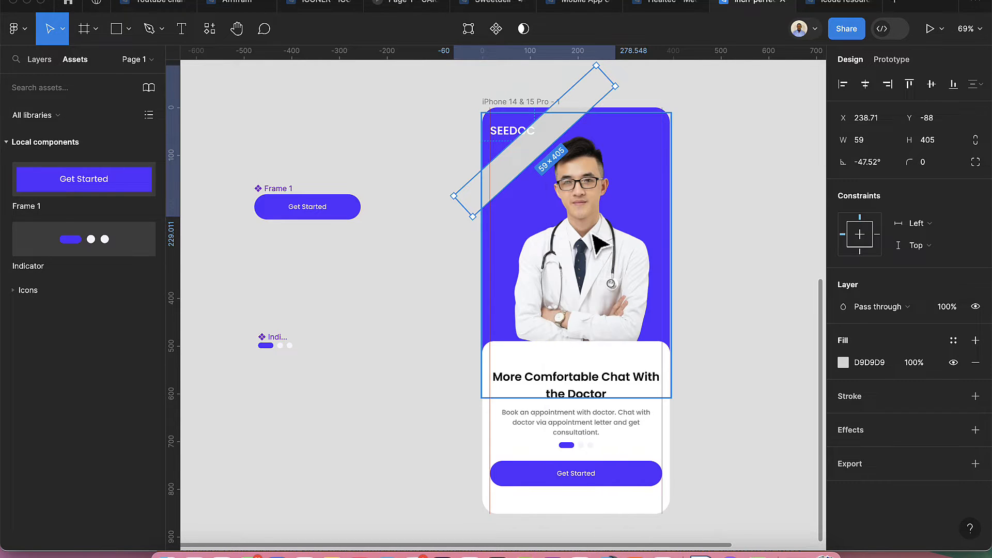
{"action": "left_click", "coordinate": [843, 362]}
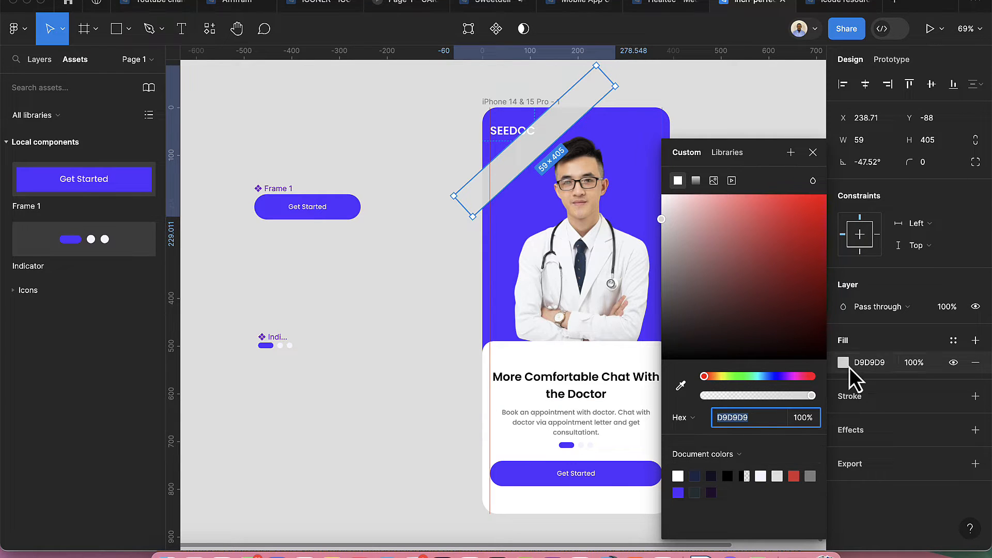
{"action": "left_click", "coordinate": [953, 341]}
{"action": "left_click", "coordinate": [710, 392]}
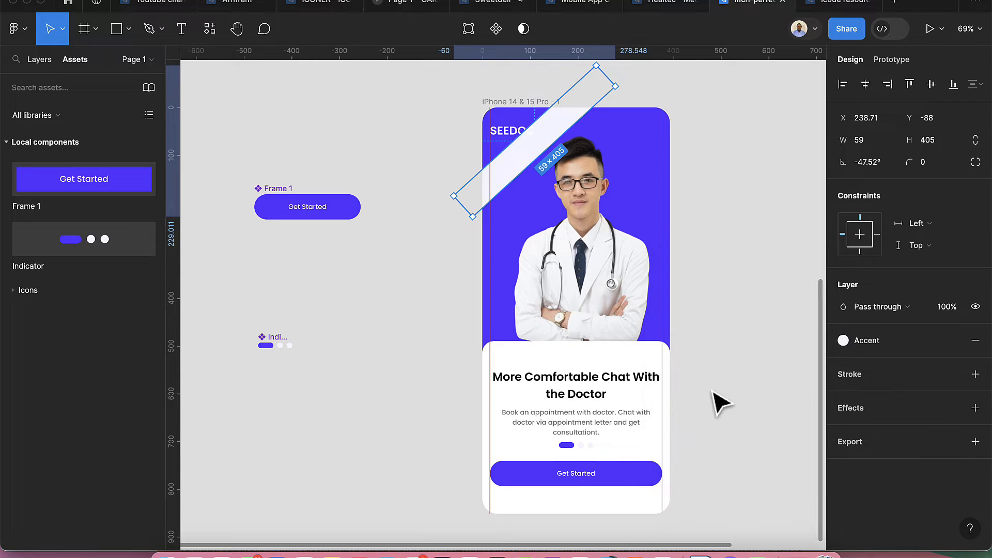
Step: Set the diagonal stripe's layer opacity to 5%
{"action": "left_click", "coordinate": [946, 306]}
{"action": "type", "text": "15"}
{"action": "key", "text": "Return"}
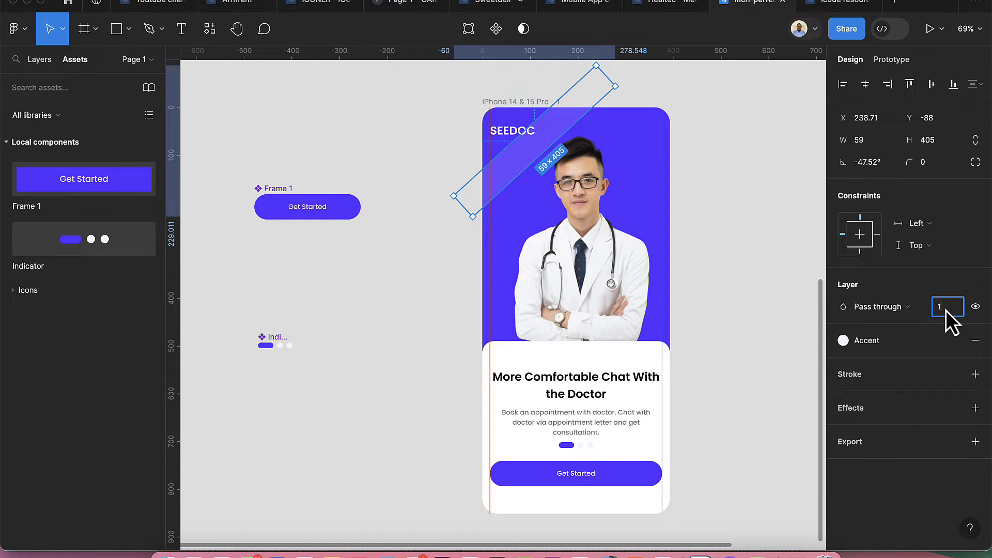
{"action": "key", "text": "Return"}
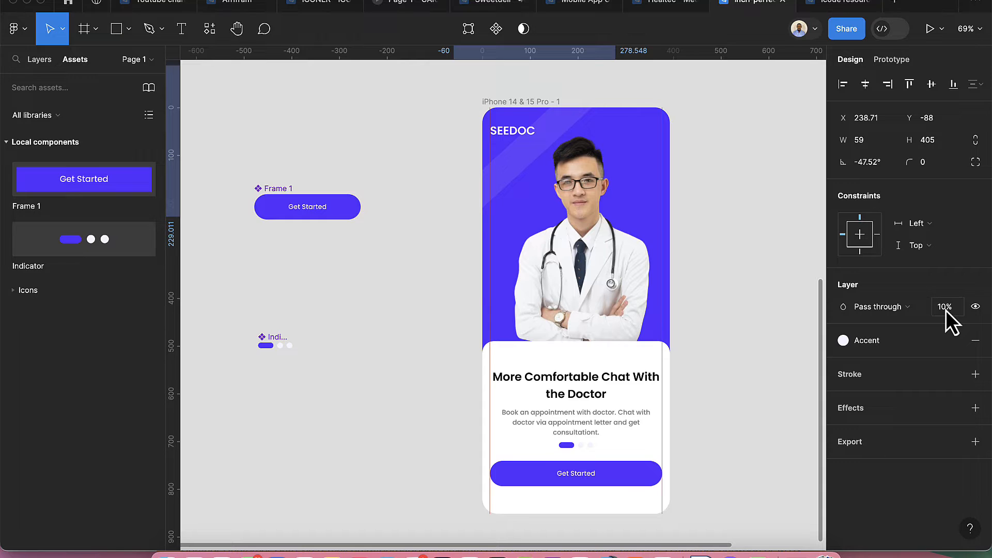
{"action": "left_click", "coordinate": [946, 307]}
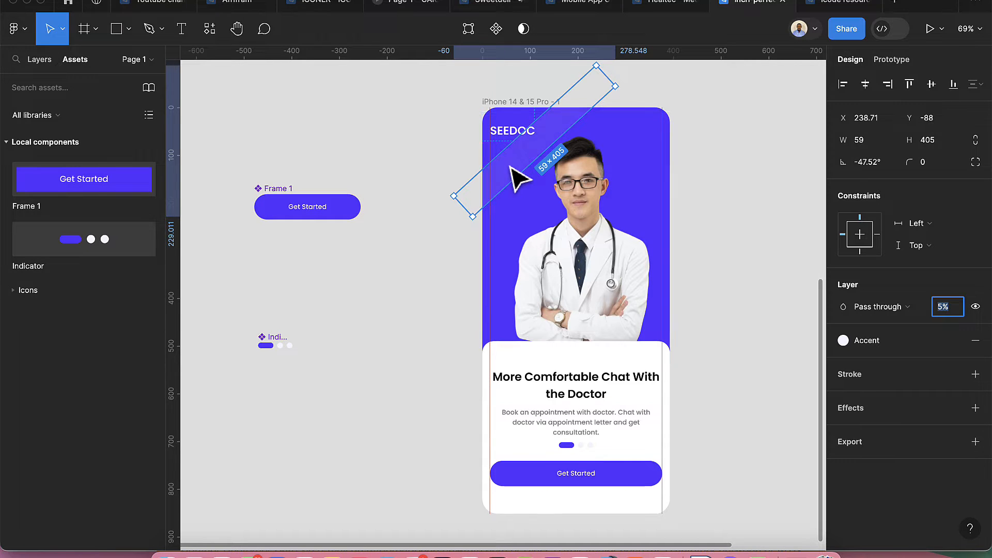
Step: Place a copy of the stripe lower on the blue background and lengthen it to about 583
{"action": "left_click_drag", "start_coordinate": [516, 178], "coordinate": [520, 234]}
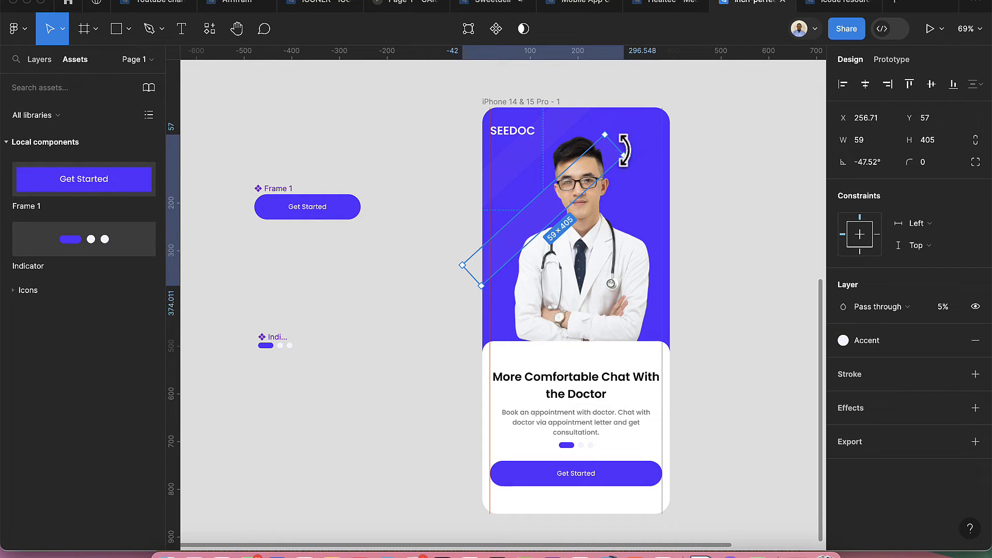
{"action": "left_click_drag", "start_coordinate": [623, 150], "coordinate": [681, 92]}
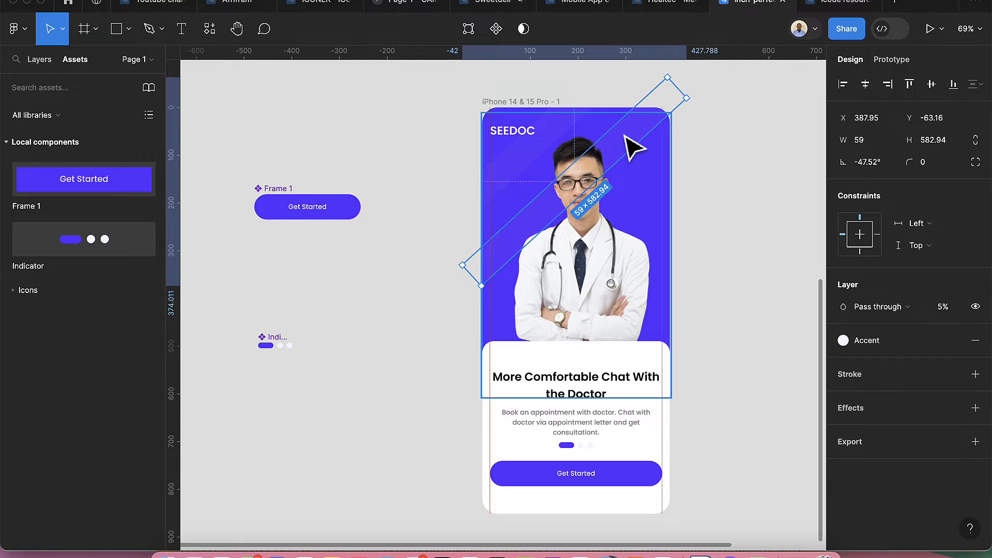
Step: Duplicate the long stripe to X 537.18, Y -38.33 and shift the right margin guide to the phone screen's right edge
{"action": "key", "text": "super+d"}
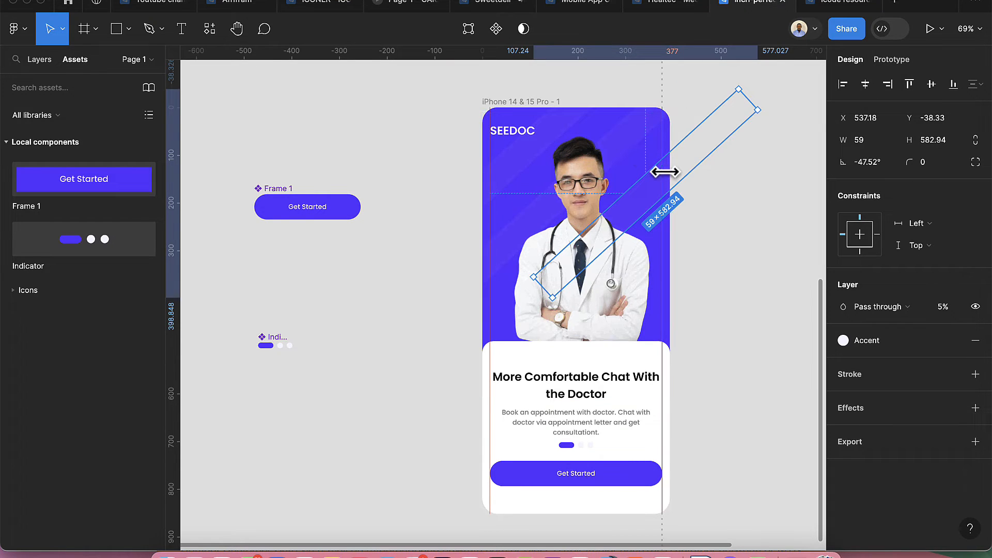
{"action": "left_click_drag", "start_coordinate": [665, 175], "coordinate": [669, 179]}
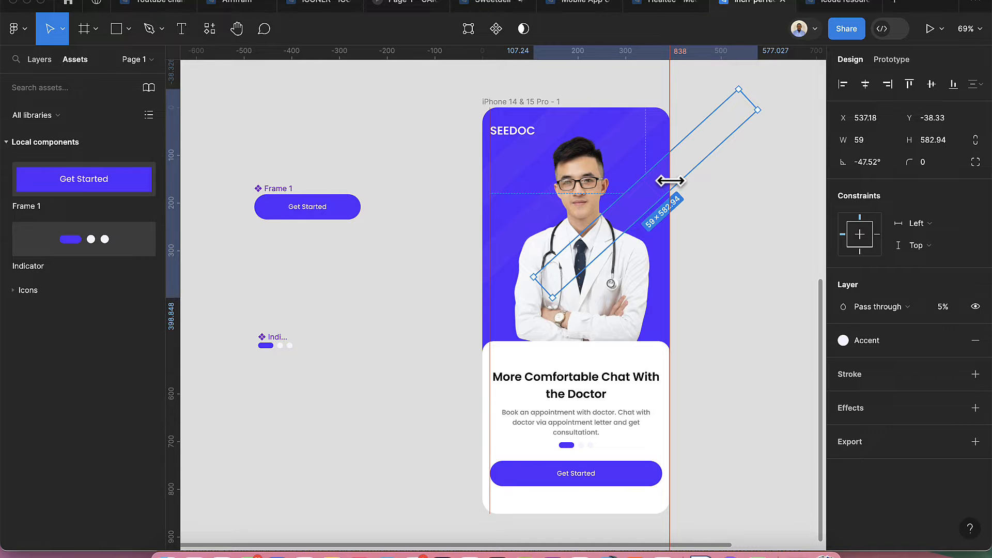
Step: Duplicate the long stripe once more to X 445.95, Y 193 across the lower background, and clear the selection
{"action": "key", "text": "super+d"}
{"action": "left_click_drag", "start_coordinate": [683, 198], "coordinate": [569, 285]}
{"action": "left_click_drag", "start_coordinate": [621, 247], "coordinate": [618, 257]}
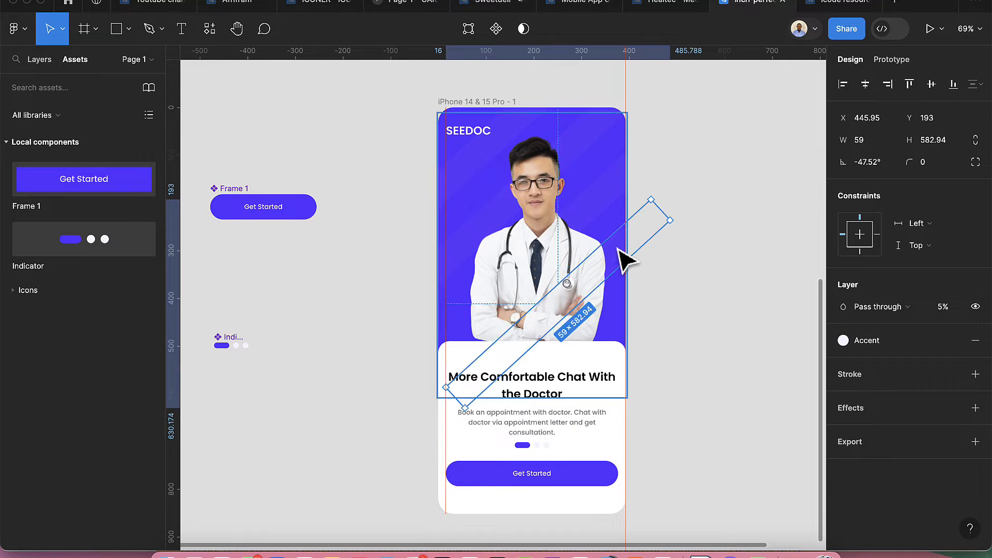
{"action": "double_click", "coordinate": [615, 215]}
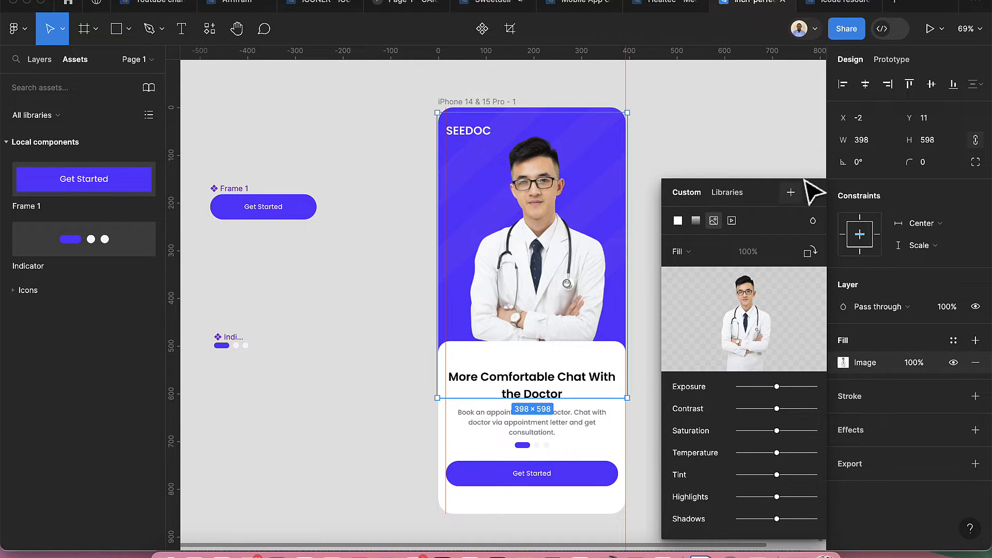
{"action": "key", "text": "Escape"}
{"action": "left_click", "coordinate": [739, 239]}
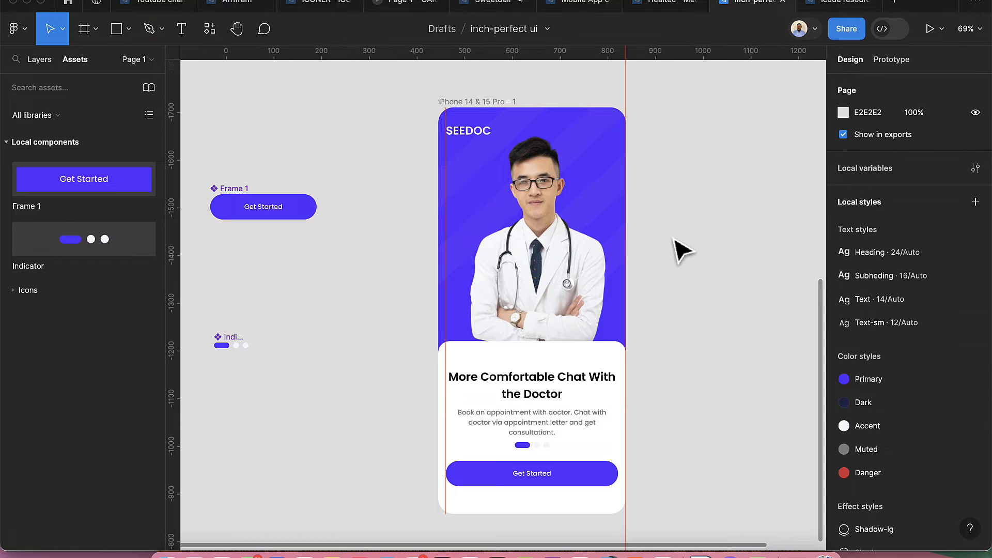
Step: Add an iPhone 14 & 15 Pro frame beside the onboarding screen, level with its top edge at X 884, Y -1710
{"action": "scroll", "coordinate": [682, 251], "scroll_direction": "down", "scroll_amount": 1}
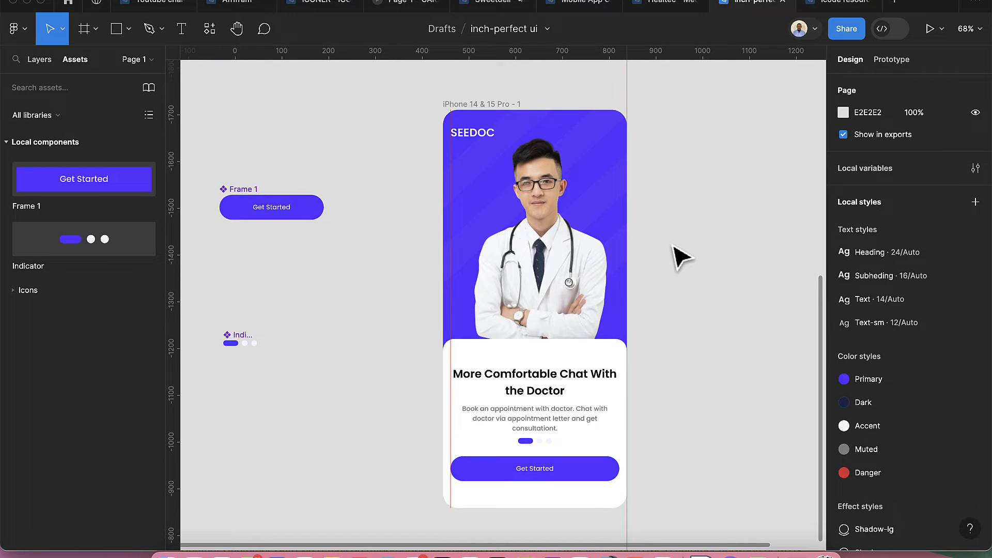
{"action": "scroll", "coordinate": [682, 256], "scroll_direction": "down", "scroll_amount": 1}
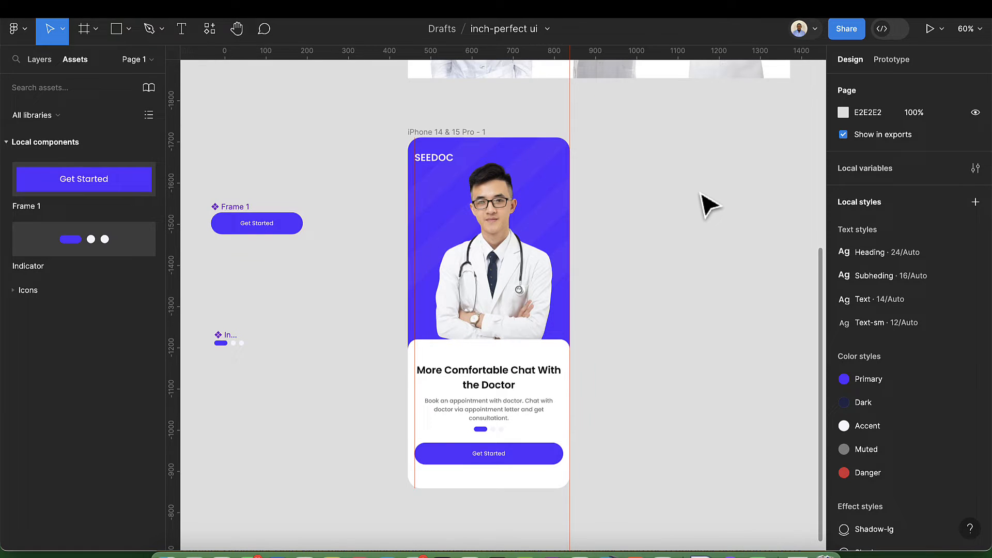
{"action": "scroll", "coordinate": [701, 194], "scroll_direction": "up", "scroll_amount": 1}
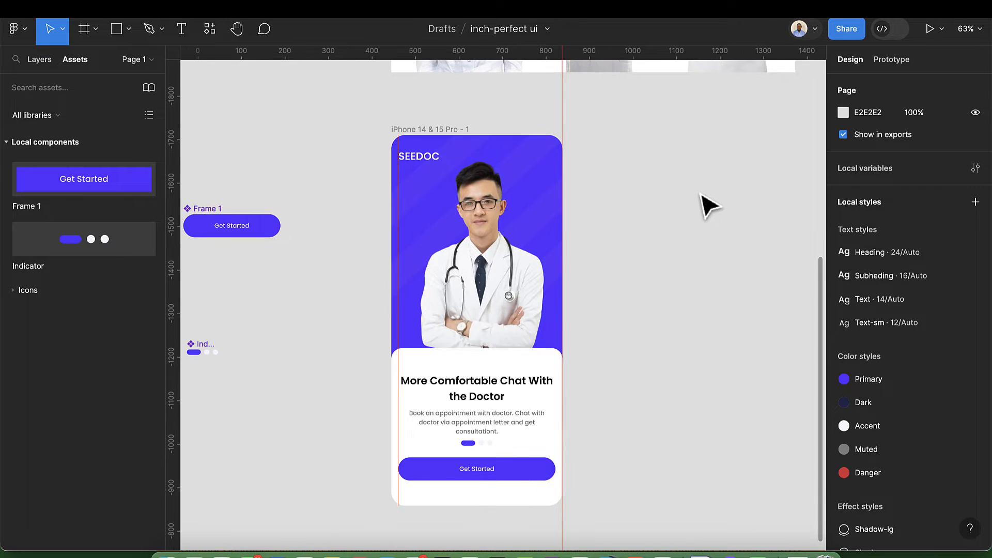
{"action": "left_click", "coordinate": [87, 31]}
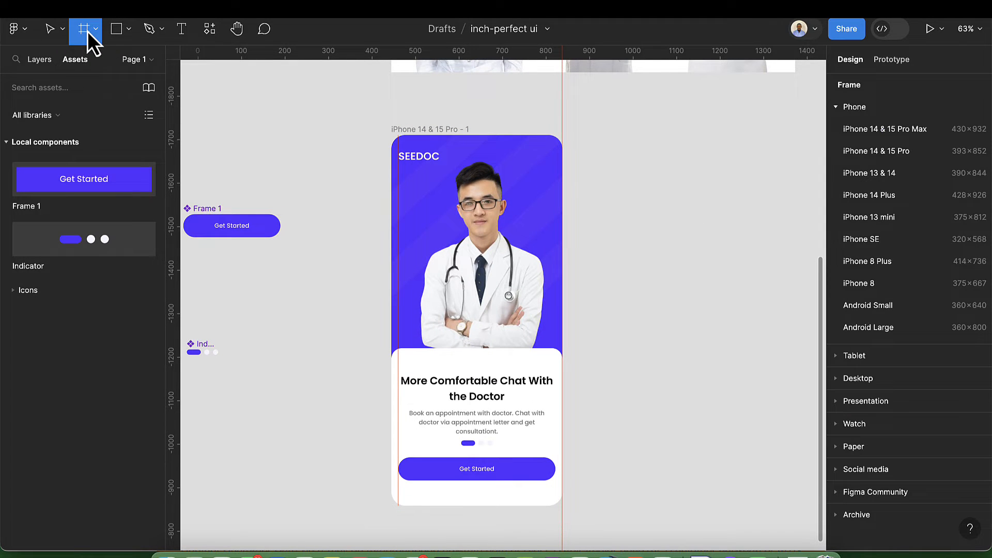
{"action": "left_click", "coordinate": [902, 151]}
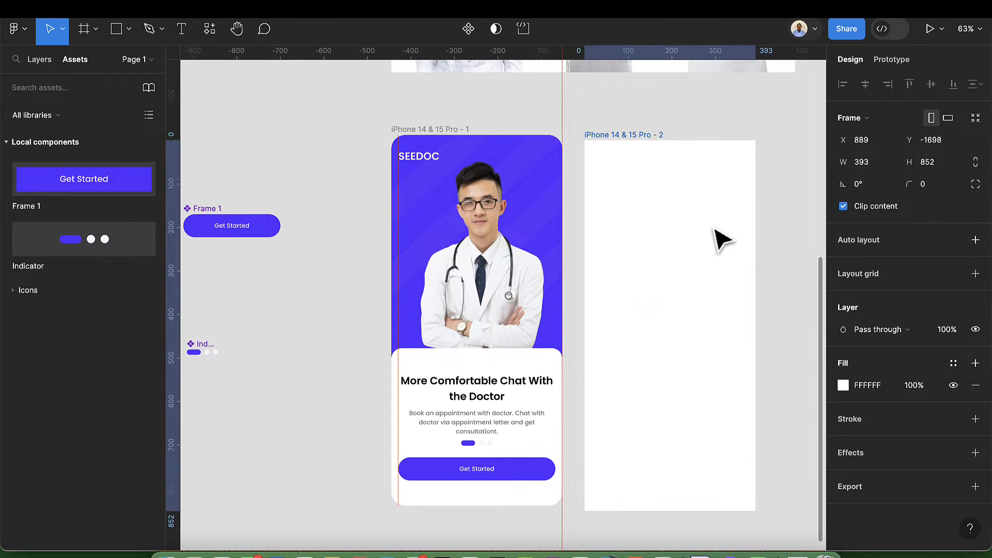
{"action": "left_click_drag", "start_coordinate": [715, 230], "coordinate": [713, 224]}
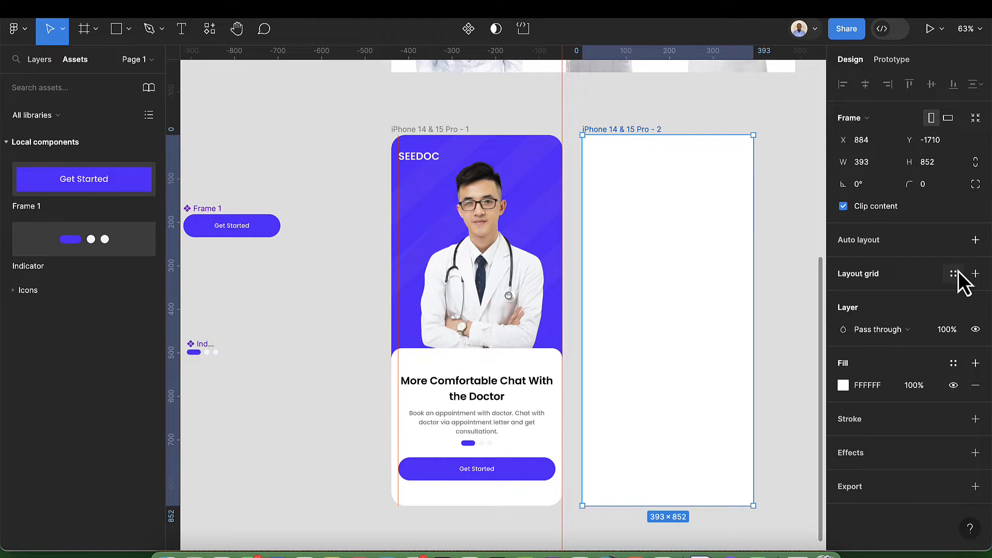
Step: Apply the Mobile layout grid style to the new phone frame
{"action": "left_click", "coordinate": [953, 274]}
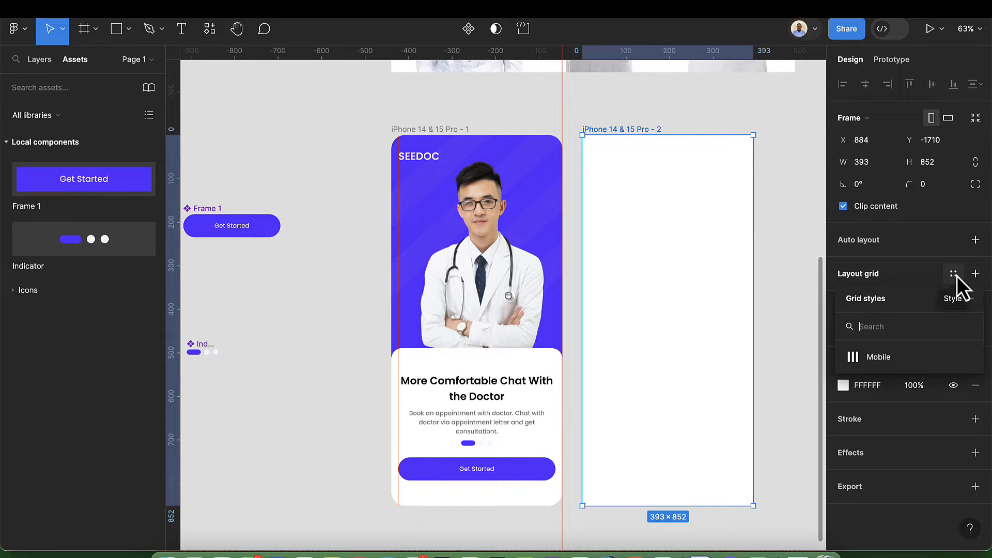
{"action": "left_click", "coordinate": [871, 360]}
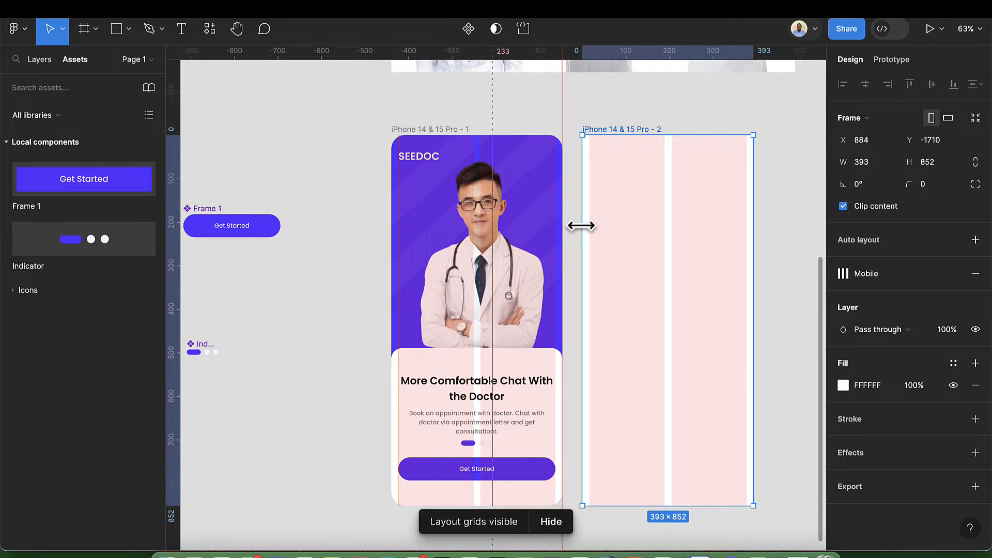
Step: Align vertical margin guides with the outer left and right edges of the Mobile grid columns on the second phone screen
{"action": "mouse_move", "coordinate": [581, 225]}
{"action": "left_mouse_down"}
{"action": "mouse_move", "coordinate": [589, 225]}
{"action": "mouse_move", "coordinate": [132, 222]}
{"action": "mouse_move", "coordinate": [786, 228]}
{"action": "mouse_move", "coordinate": [581, 232]}
{"action": "left_mouse_up"}
{"action": "scroll", "coordinate": [594, 238], "scroll_direction": "up", "scroll_amount": 10}
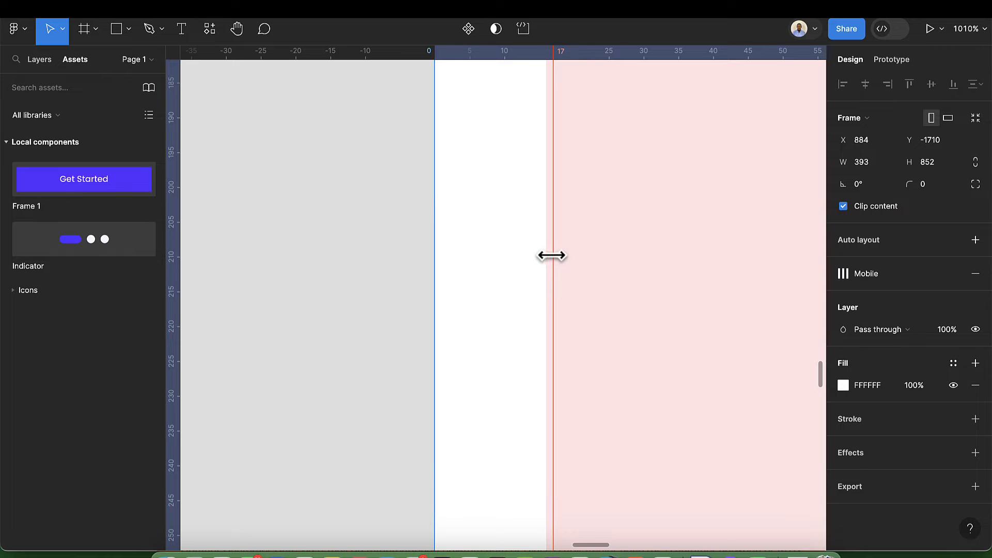
{"action": "scroll", "coordinate": [552, 255], "scroll_direction": "down", "scroll_amount": 4}
{"action": "scroll", "coordinate": [614, 279], "scroll_direction": "right", "scroll_amount": 8}
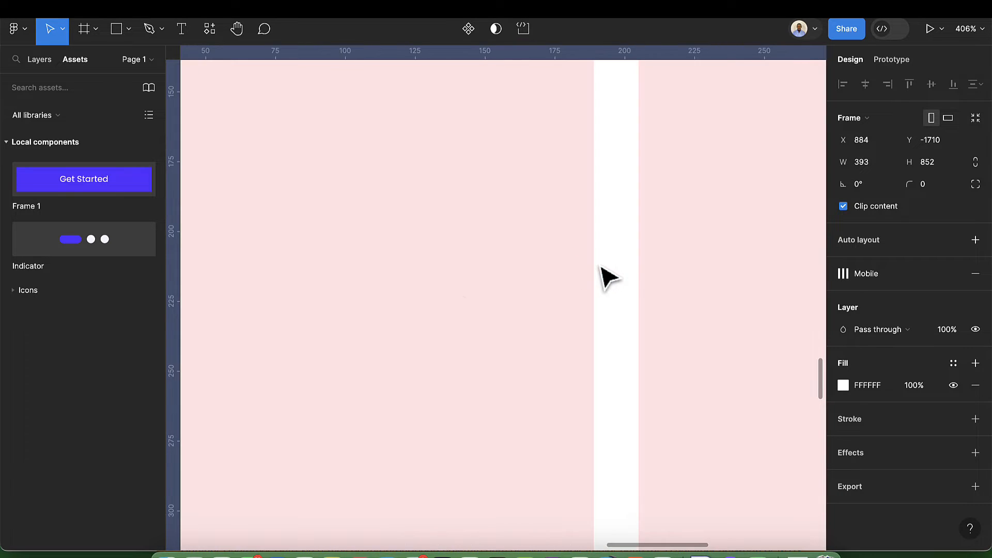
{"action": "scroll", "coordinate": [602, 269], "scroll_direction": "right", "scroll_amount": 10}
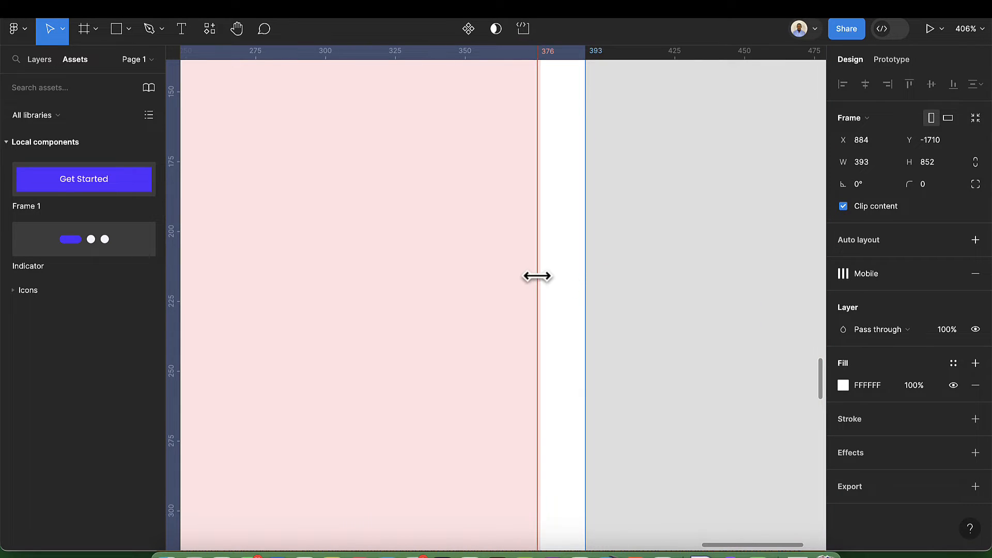
{"action": "left_click_drag", "start_coordinate": [538, 276], "coordinate": [541, 276]}
{"action": "scroll", "coordinate": [543, 275], "scroll_direction": "down", "scroll_amount": 10}
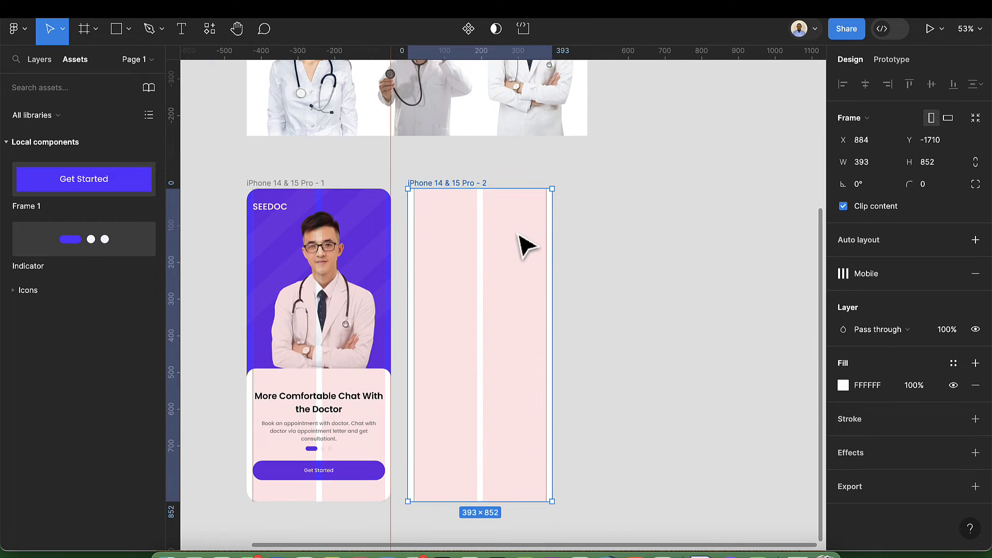
Step: Draw a 393 × 233 header frame across the top of the second phone screen and fill it with the Primary colour style
{"action": "scroll", "coordinate": [469, 233], "scroll_direction": "up", "scroll_amount": 5}
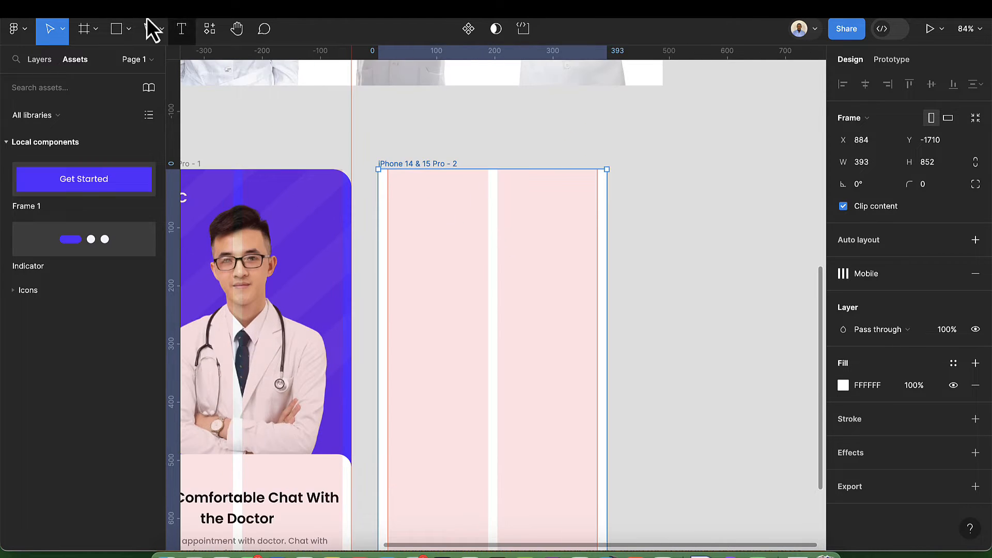
{"action": "left_click", "coordinate": [85, 29]}
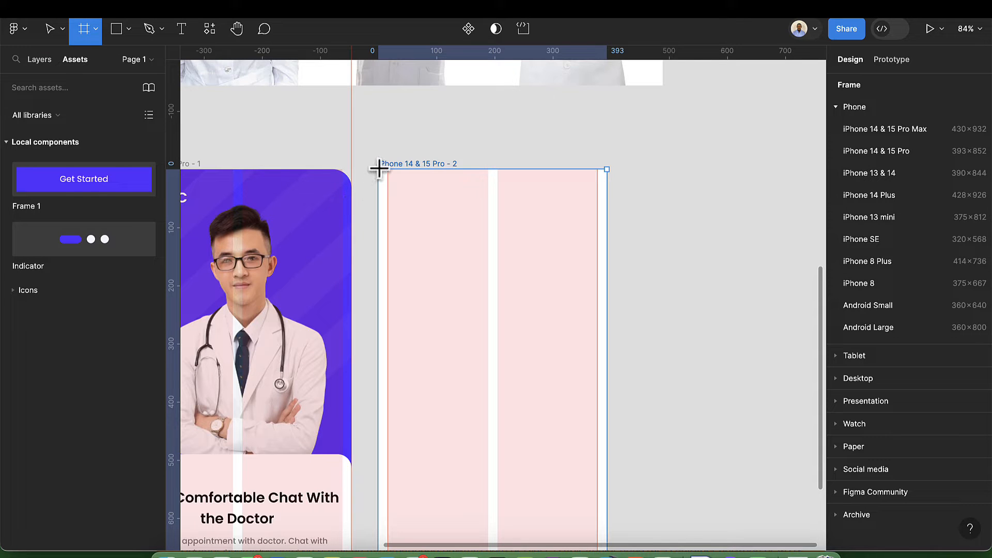
{"action": "left_click_drag", "start_coordinate": [378, 169], "coordinate": [606, 307]}
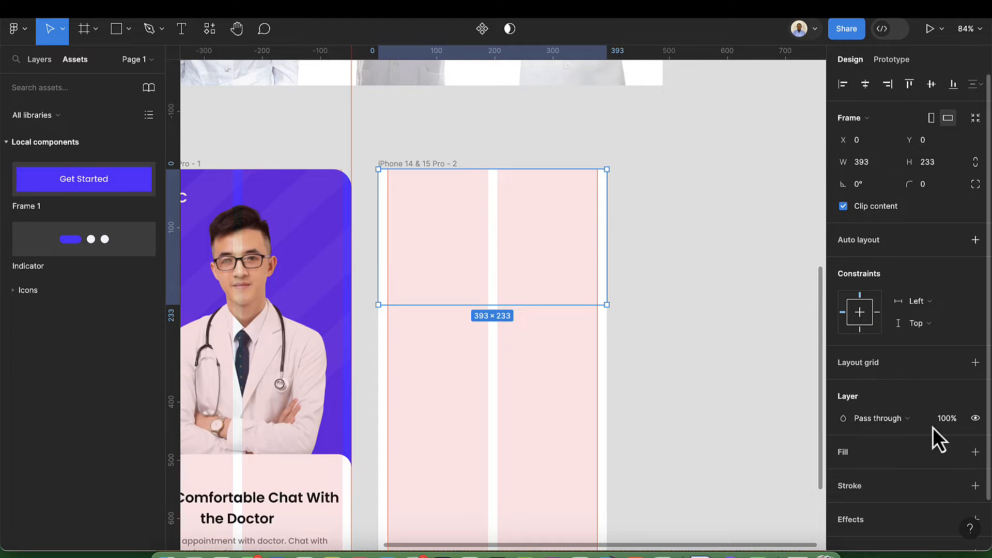
{"action": "left_click", "coordinate": [974, 453]}
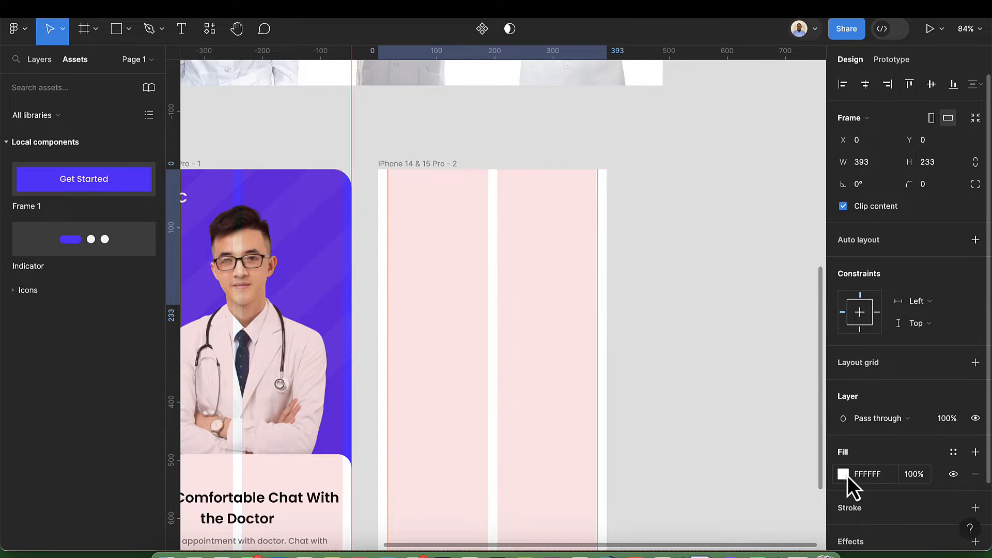
{"action": "left_click", "coordinate": [846, 475]}
{"action": "left_click", "coordinate": [953, 453]}
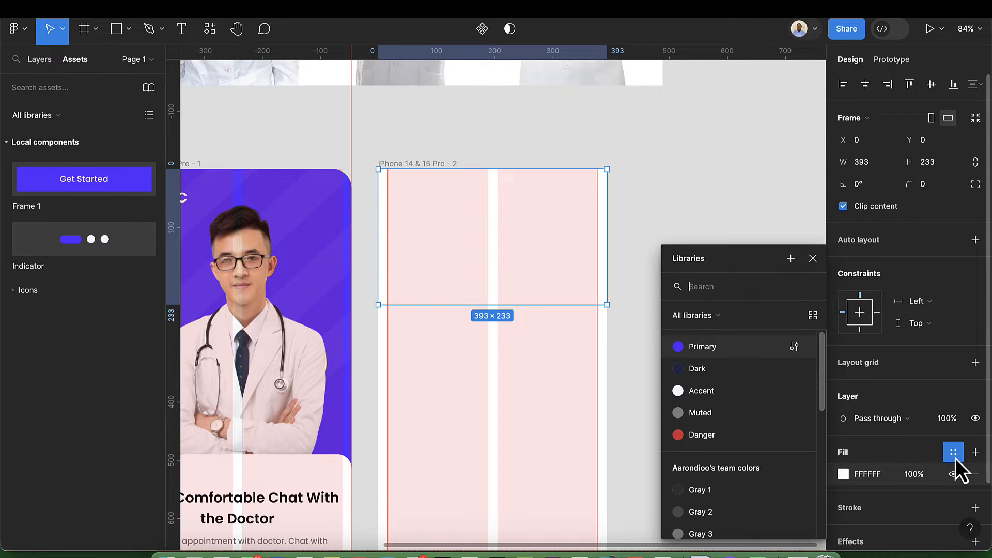
{"action": "left_click", "coordinate": [713, 346]}
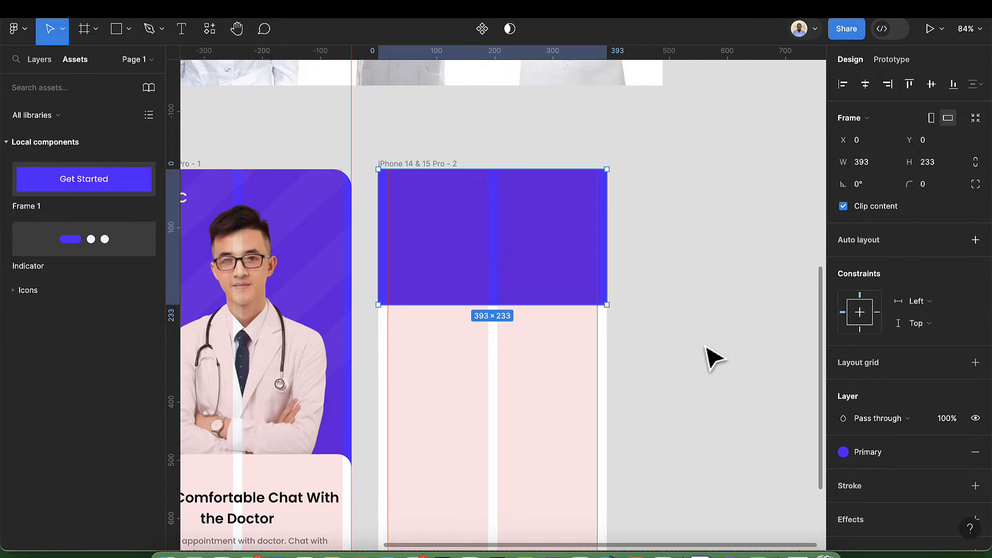
Step: Hide the layout grids and draw a 56 × 56 avatar circle inside the purple header at X 16, Y 37
{"action": "left_click", "coordinate": [437, 163]}
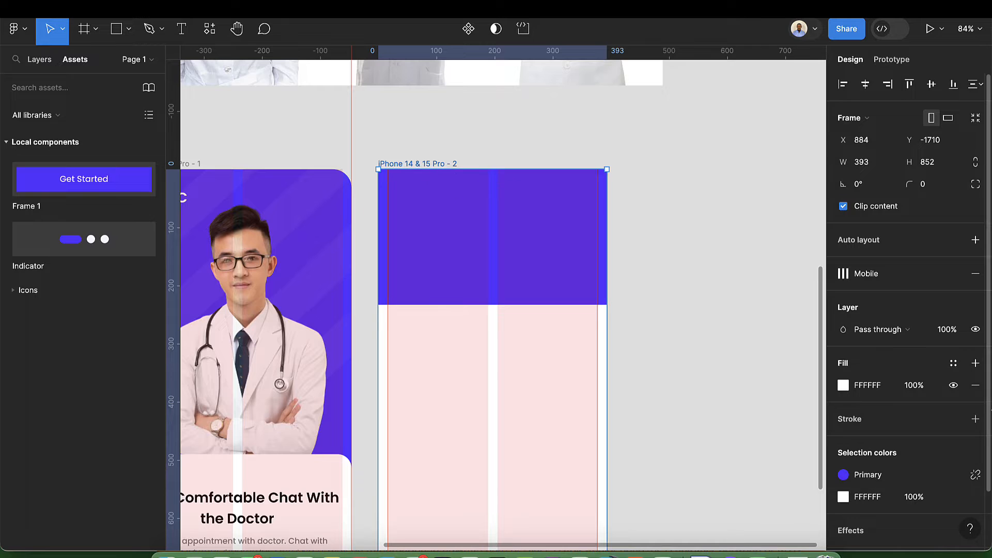
{"action": "left_click", "coordinate": [931, 274]}
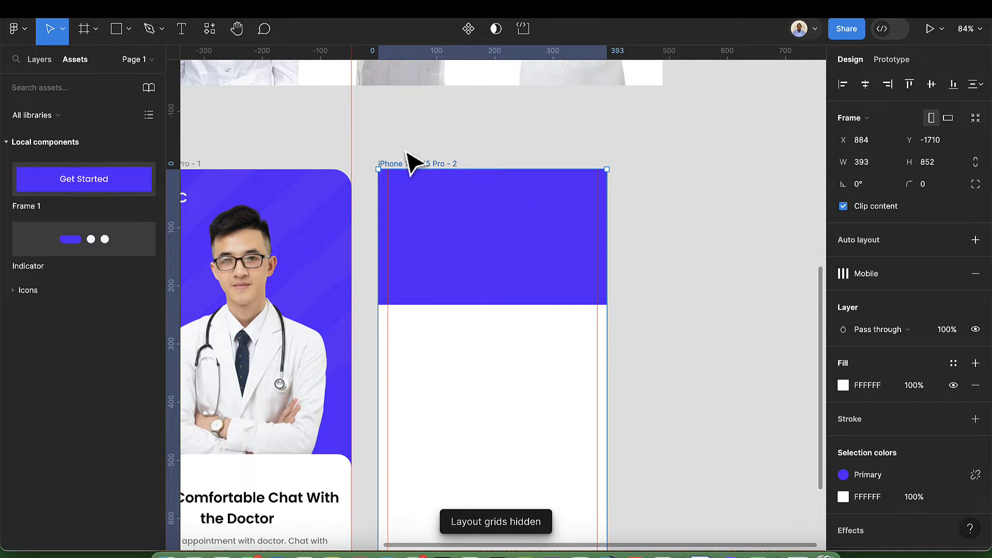
{"action": "left_click", "coordinate": [434, 238]}
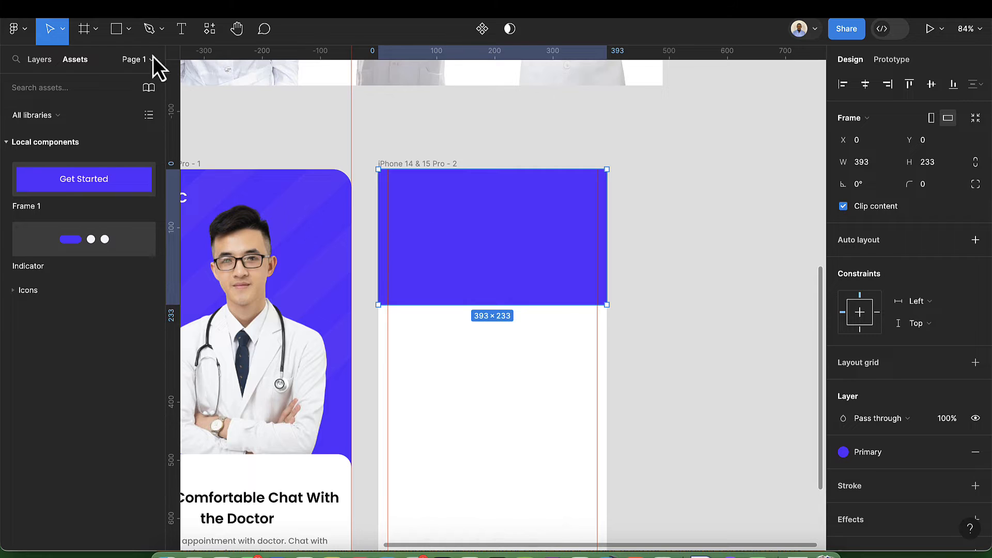
{"action": "left_click", "coordinate": [124, 33]}
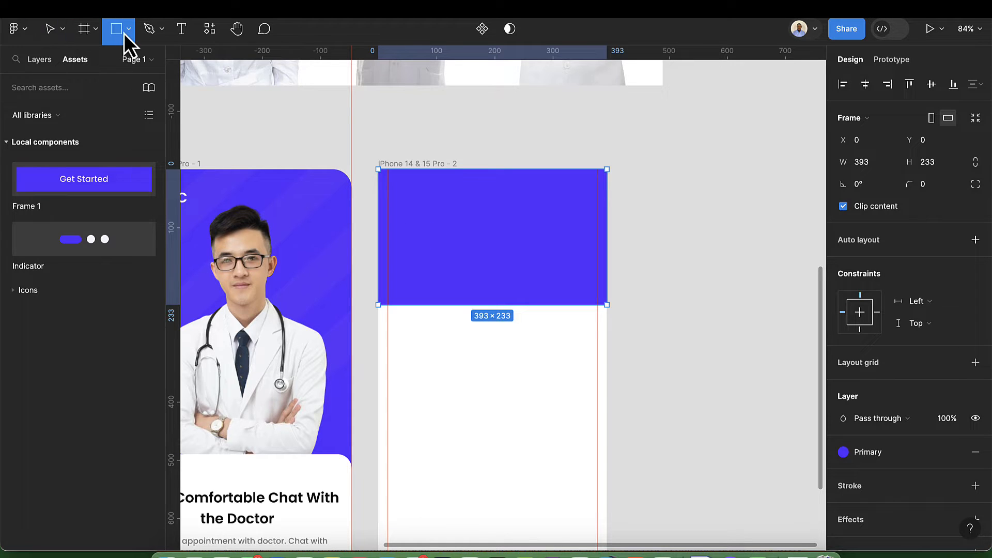
{"action": "left_click", "coordinate": [112, 111]}
{"action": "mouse_move", "coordinate": [398, 200]}
{"action": "left_mouse_down"}
{"action": "mouse_move", "coordinate": [424, 234]}
{"action": "mouse_move", "coordinate": [411, 215]}
{"action": "left_mouse_up"}
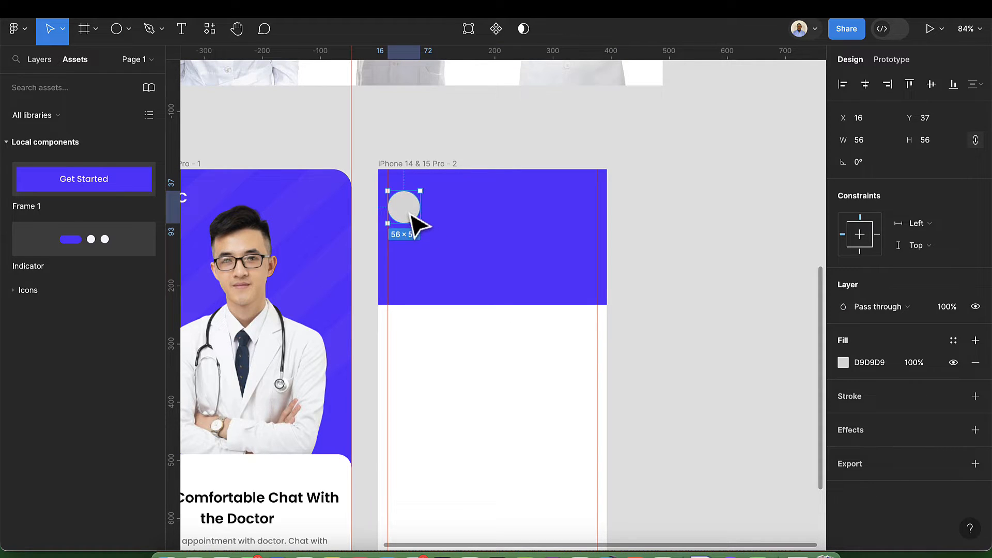
Step: Add the text "Hello, Welcome" to the header and place it beside the avatar circle at X 72, Y 47
{"action": "left_click", "coordinate": [183, 35]}
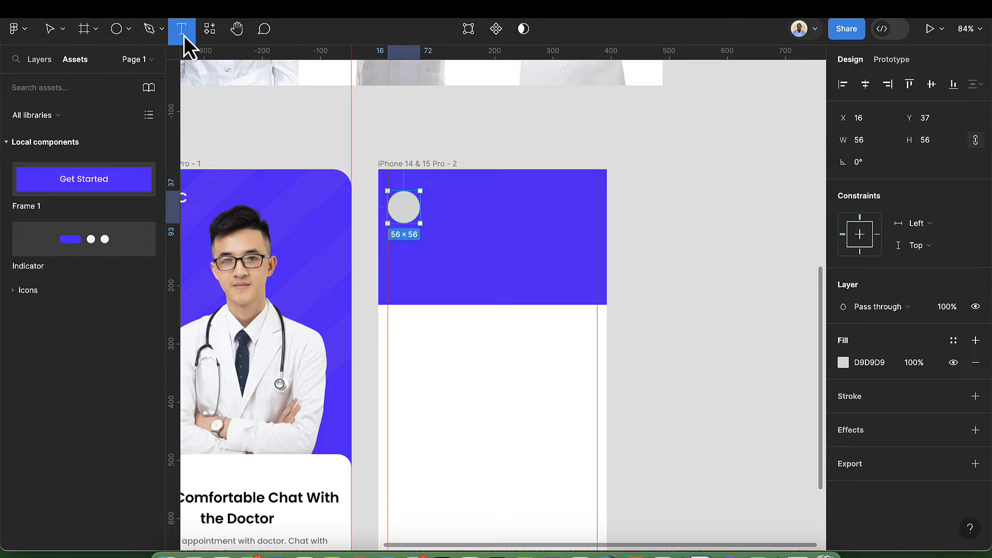
{"action": "left_click", "coordinate": [443, 204]}
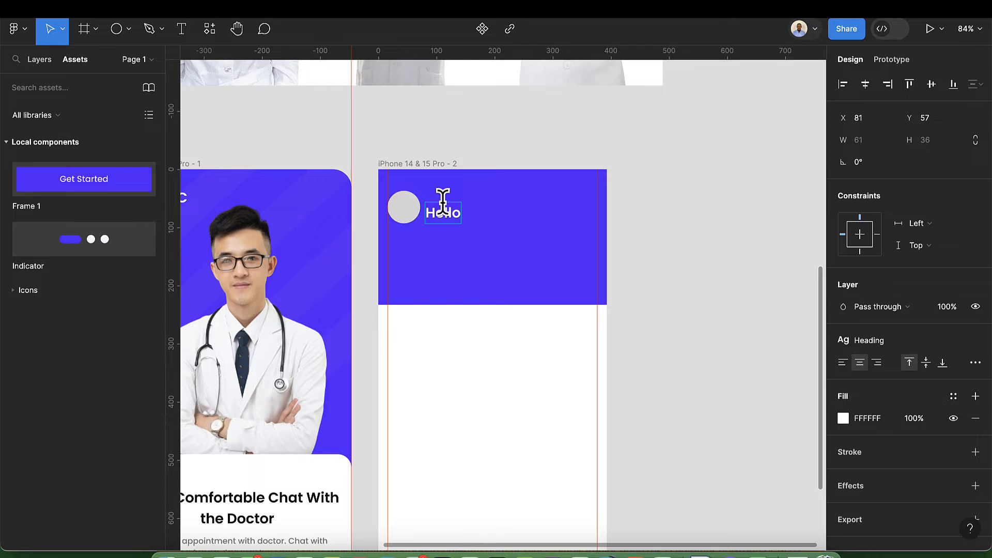
{"action": "type", "text": "Hello, Welcome"}
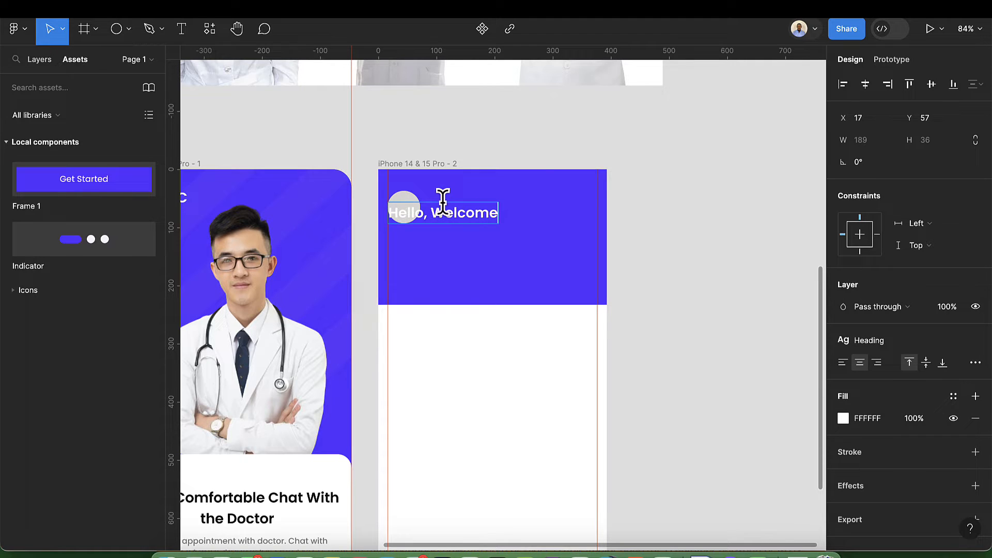
{"action": "key", "text": "Escape"}
{"action": "left_click_drag", "start_coordinate": [448, 211], "coordinate": [481, 205]}
Step: Apply the 14/Auto Text style to the greeting and move it to X 82, Y 44 beside the avatar circle
{"action": "scroll", "coordinate": [923, 386], "scroll_direction": "down", "scroll_amount": 1}
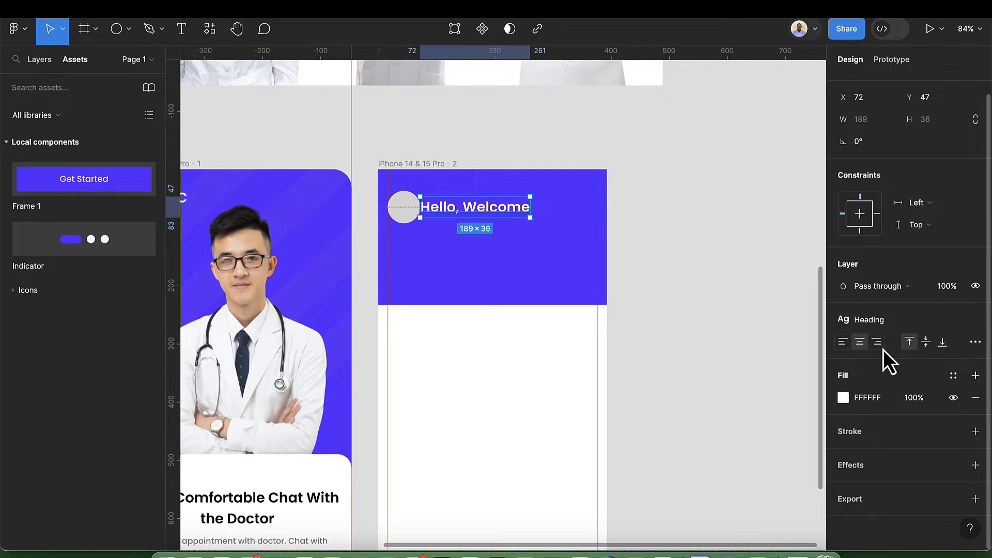
{"action": "left_click", "coordinate": [863, 324]}
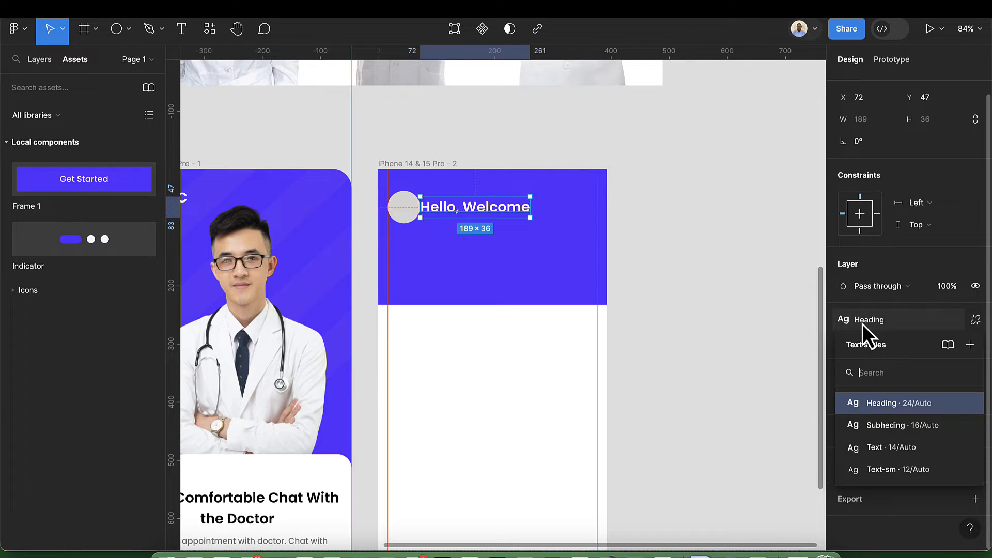
{"action": "left_click", "coordinate": [885, 448]}
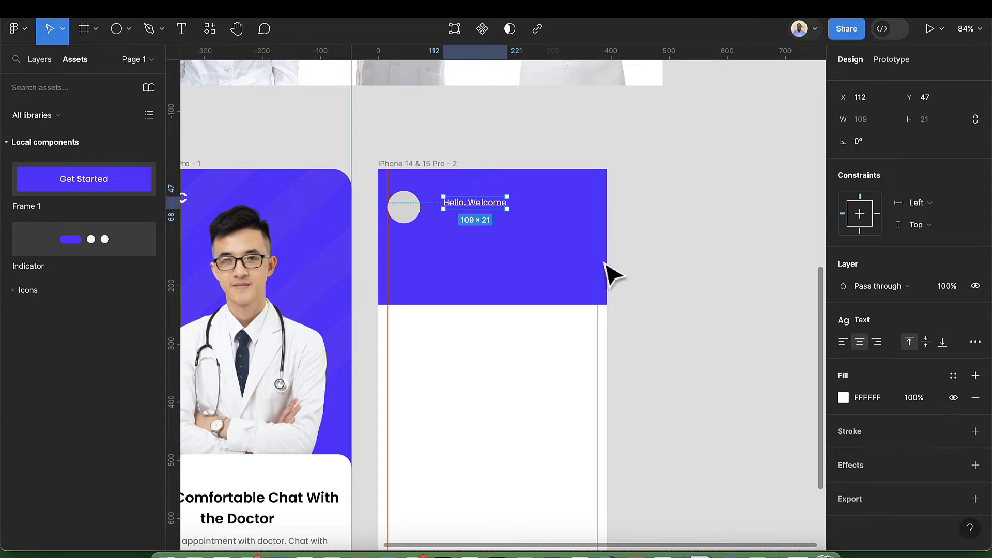
{"action": "left_click_drag", "start_coordinate": [495, 209], "coordinate": [477, 207]}
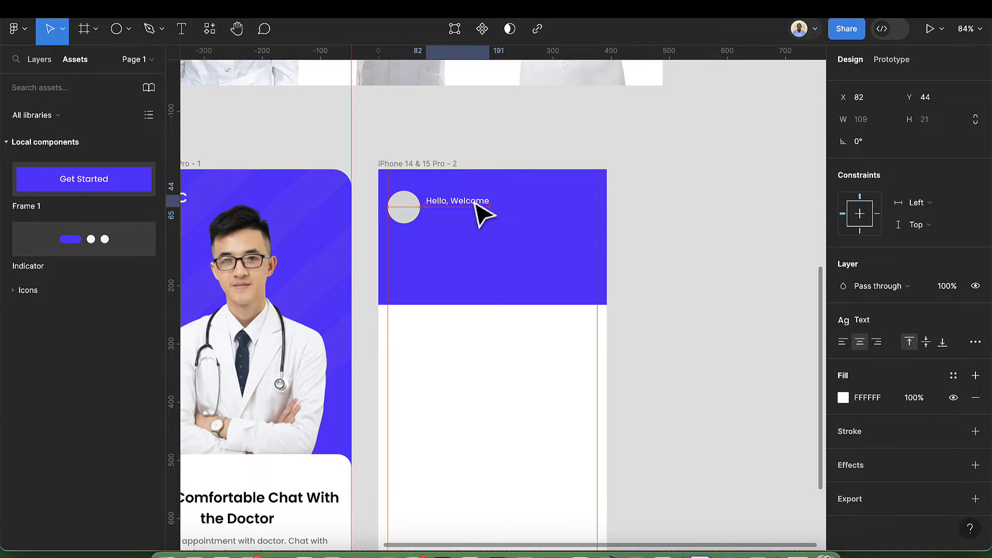
Step: Add a text line with the app user's full name below the greeting in the header
{"action": "left_click", "coordinate": [185, 33]}
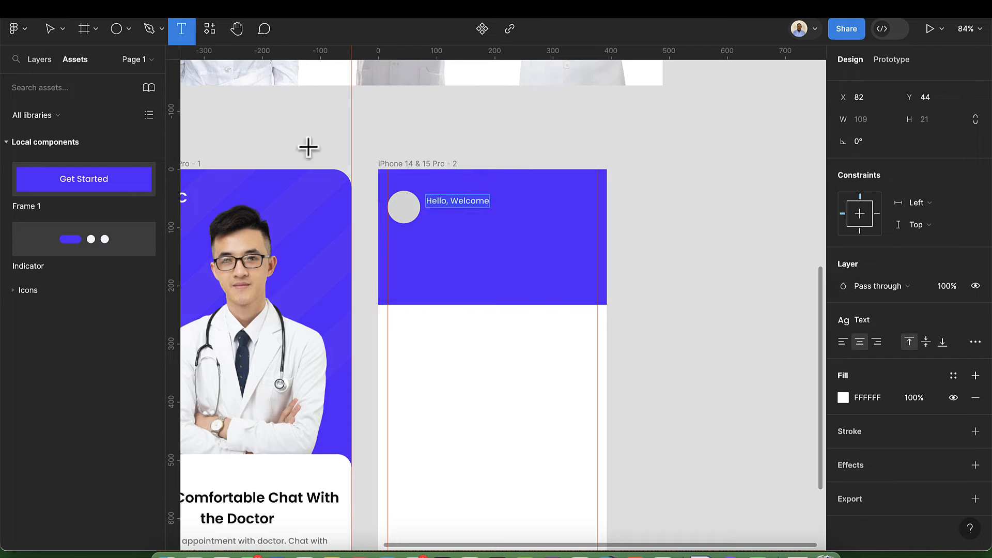
{"action": "left_click", "coordinate": [425, 215]}
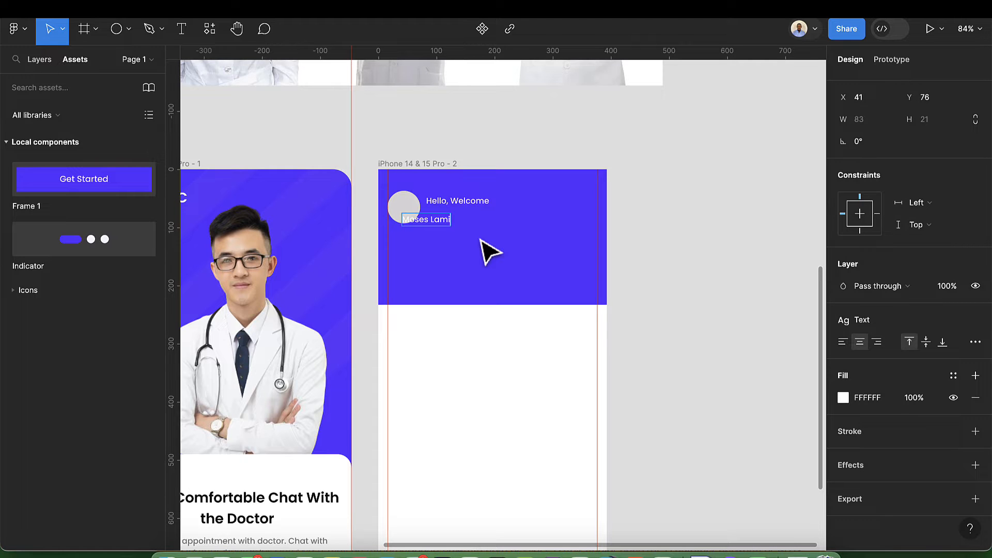
Step: Place the name text directly under the "Hello, Welcome" greeting, left-aligned with it, and apply the Subheding text style
{"action": "left_click", "coordinate": [475, 236]}
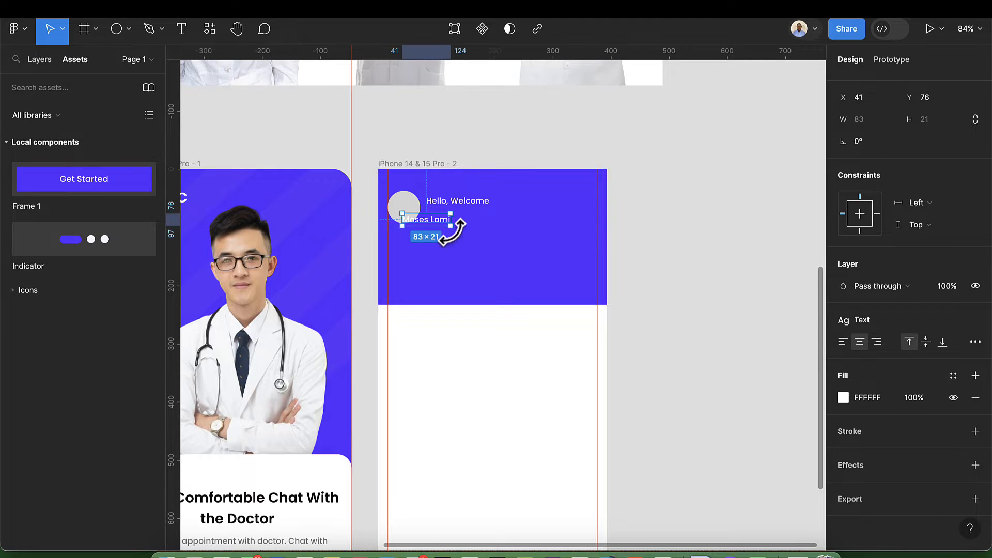
{"action": "scroll", "coordinate": [452, 228], "scroll_direction": "up", "scroll_amount": 2}
{"action": "left_click_drag", "start_coordinate": [421, 223], "coordinate": [448, 216]}
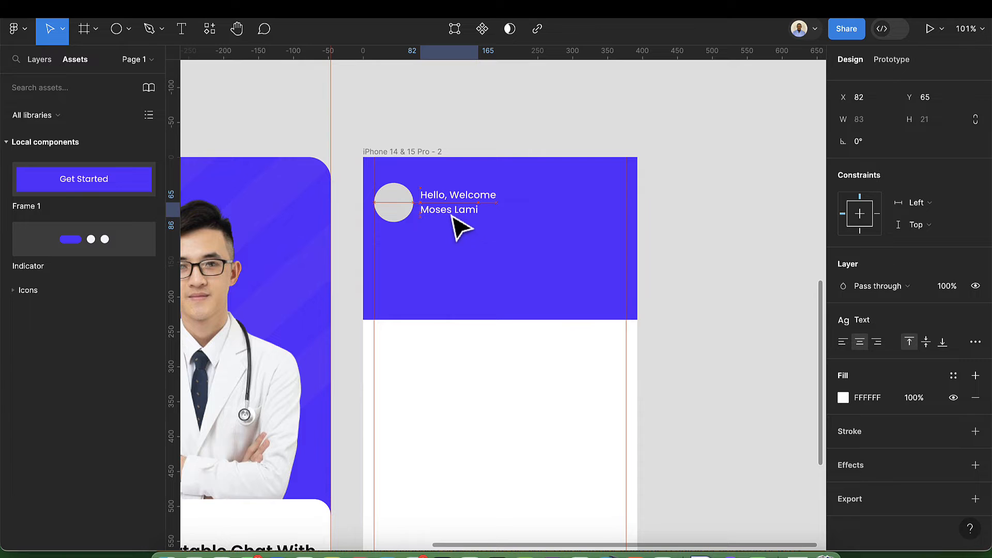
{"action": "left_click", "coordinate": [848, 320]}
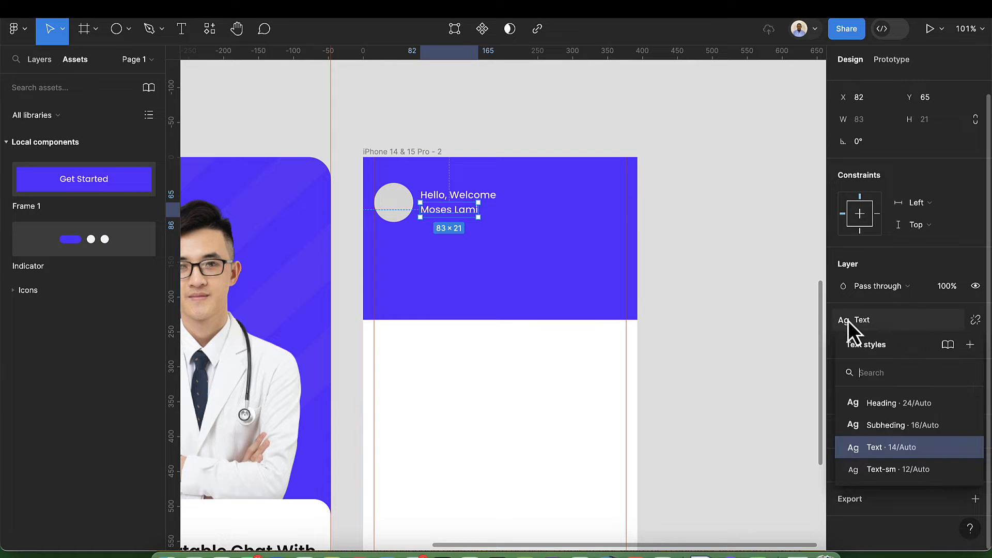
{"action": "left_click", "coordinate": [887, 426]}
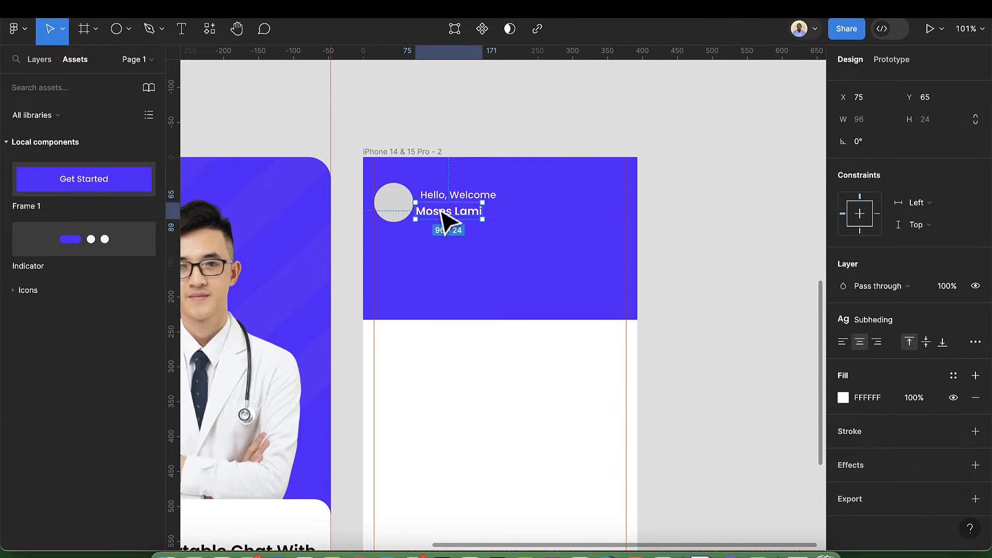
{"action": "left_click_drag", "start_coordinate": [439, 215], "coordinate": [439, 218]}
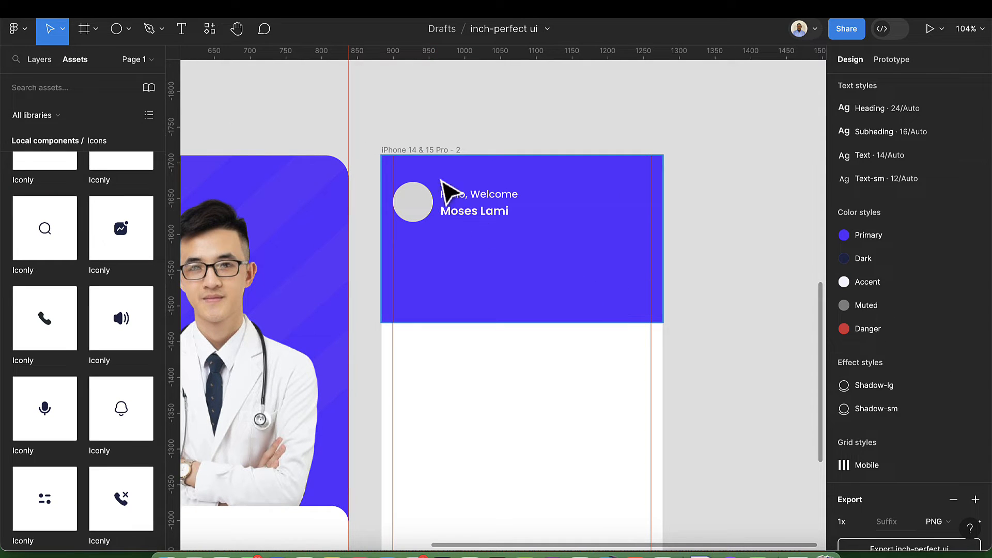
Step: Draw a 40 × 40 square against the header's right margin guide, level with the greeting, and set its corner radius to 4
{"action": "left_click", "coordinate": [127, 30]}
{"action": "left_click", "coordinate": [110, 58]}
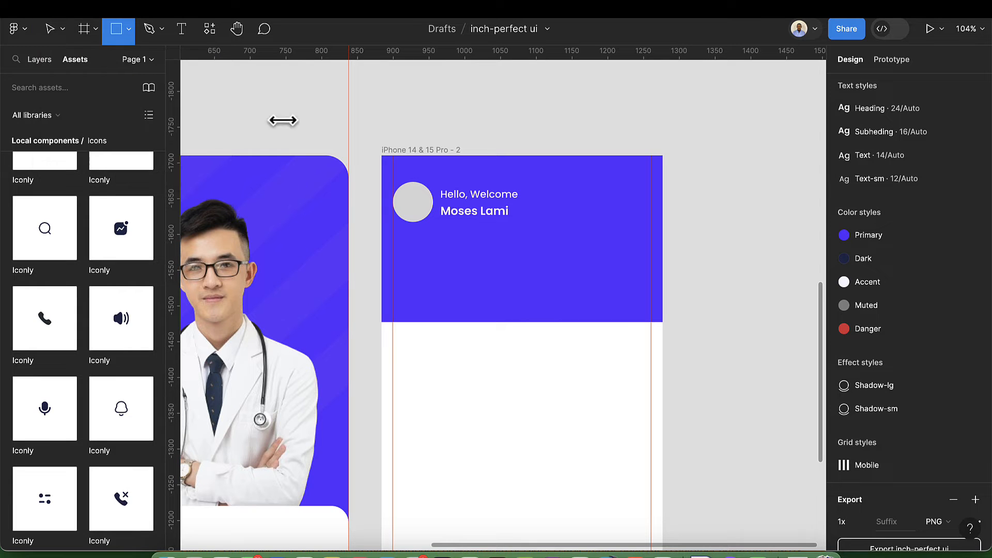
{"action": "mouse_move", "coordinate": [600, 194]}
{"action": "left_mouse_down"}
{"action": "mouse_move", "coordinate": [625, 226]}
{"action": "mouse_move", "coordinate": [668, 216]}
{"action": "mouse_move", "coordinate": [663, 203]}
{"action": "left_mouse_up"}
{"action": "scroll", "coordinate": [625, 224], "scroll_direction": "up", "scroll_amount": 5}
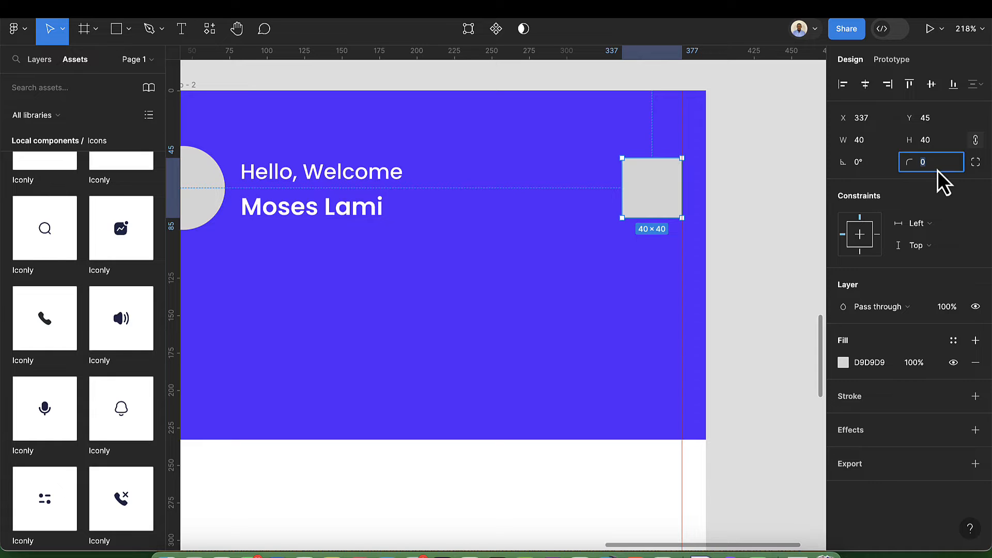
{"action": "type", "text": "4"}
{"action": "key", "text": "Return"}
Step: Remove the square's fill and give it an inside stroke of 1 using the white Accent color style
{"action": "left_click", "coordinate": [976, 363]}
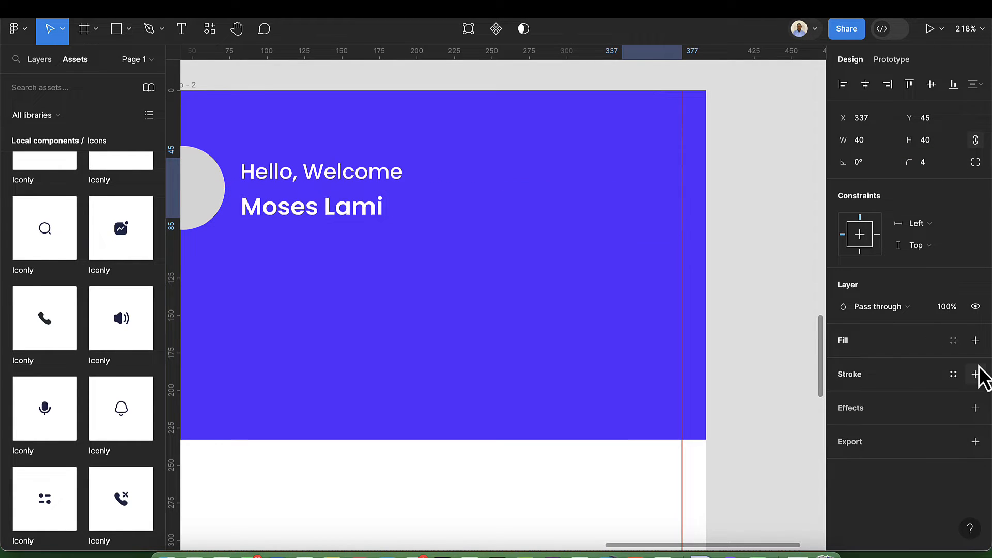
{"action": "left_click", "coordinate": [975, 374]}
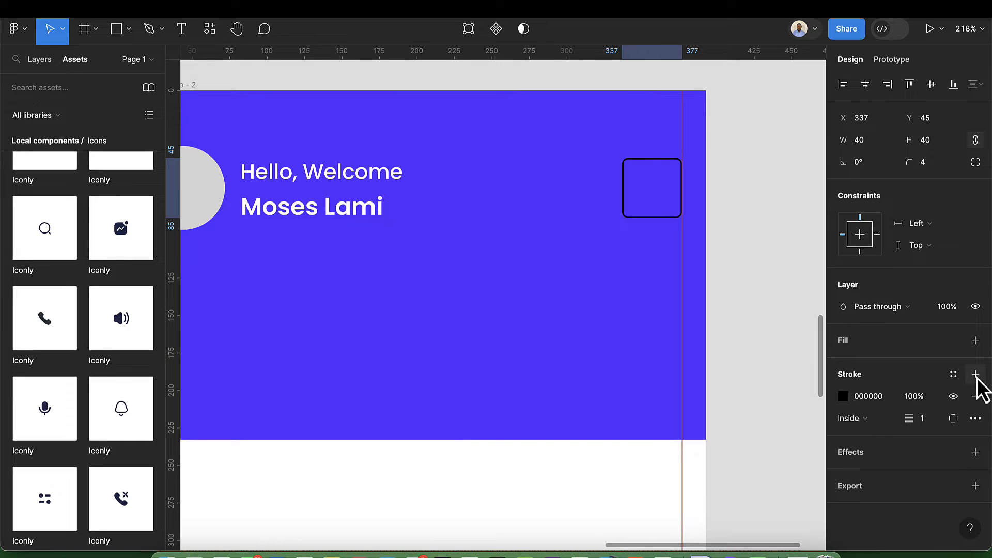
{"action": "left_click", "coordinate": [843, 397]}
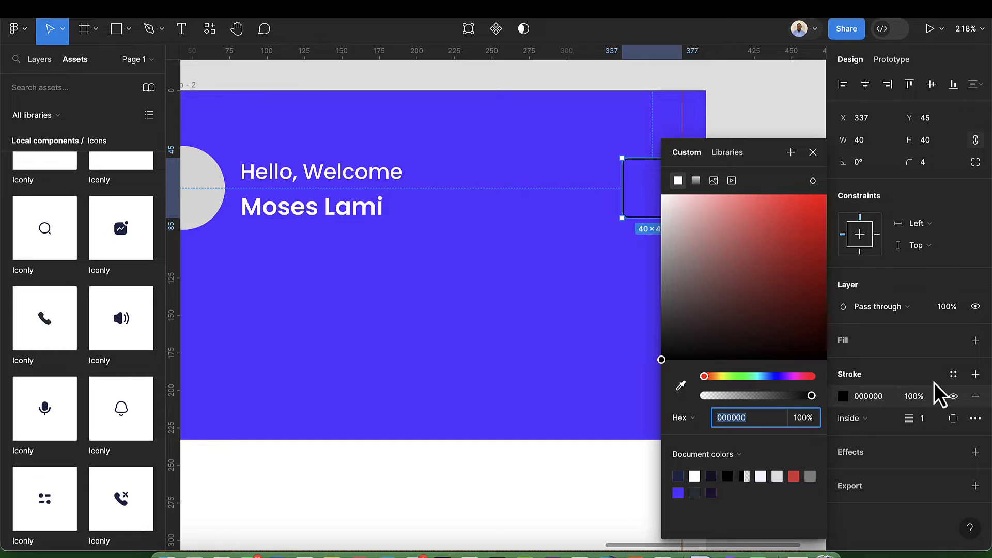
{"action": "left_click", "coordinate": [953, 374]}
{"action": "left_click", "coordinate": [783, 388]}
{"action": "left_click", "coordinate": [730, 216]}
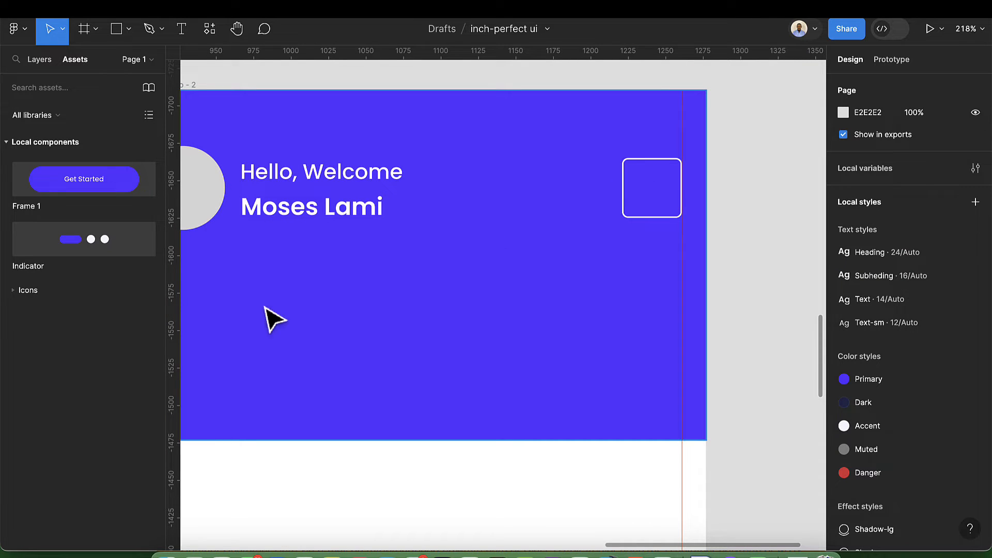
Step: Find the bell icon among the local icon components and place an instance inside the outlined square
{"action": "left_click", "coordinate": [17, 291]}
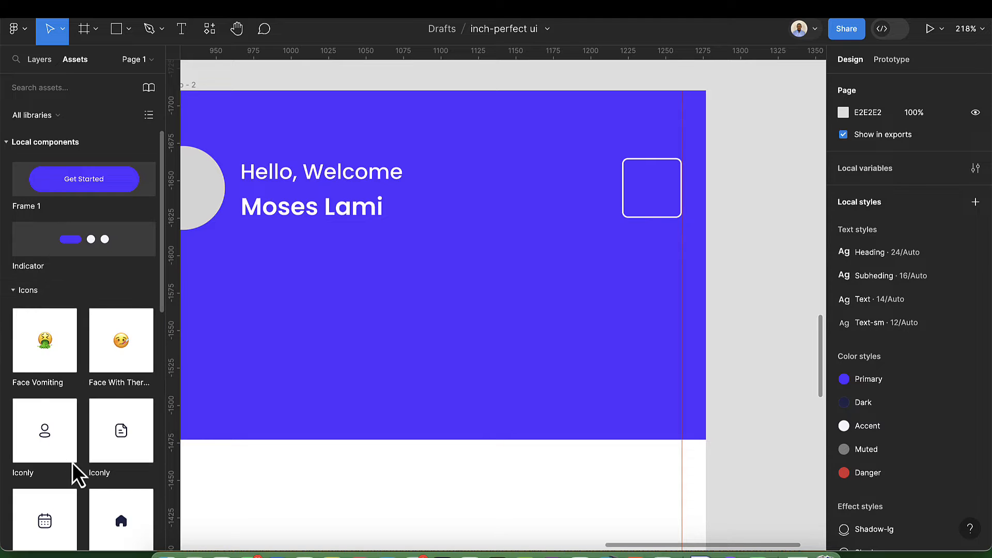
{"action": "scroll", "coordinate": [73, 463], "scroll_direction": "down", "scroll_amount": 3}
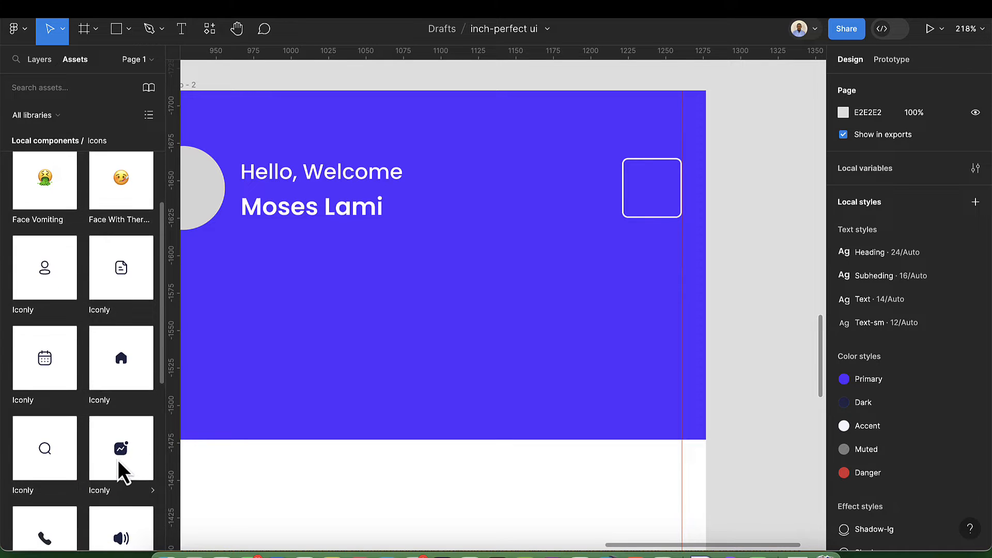
{"action": "scroll", "coordinate": [119, 458], "scroll_direction": "down", "scroll_amount": 3}
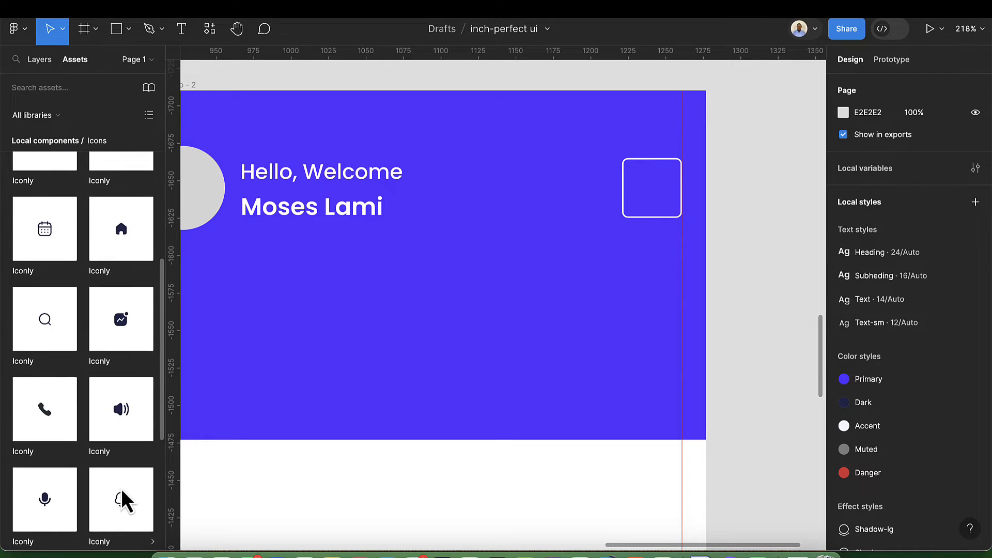
{"action": "left_click_drag", "start_coordinate": [123, 491], "coordinate": [662, 199]}
Step: Recolor the bell icon to white FFFFFF and nudge it into the center of the square
{"action": "scroll", "coordinate": [930, 465], "scroll_direction": "down", "scroll_amount": 3}
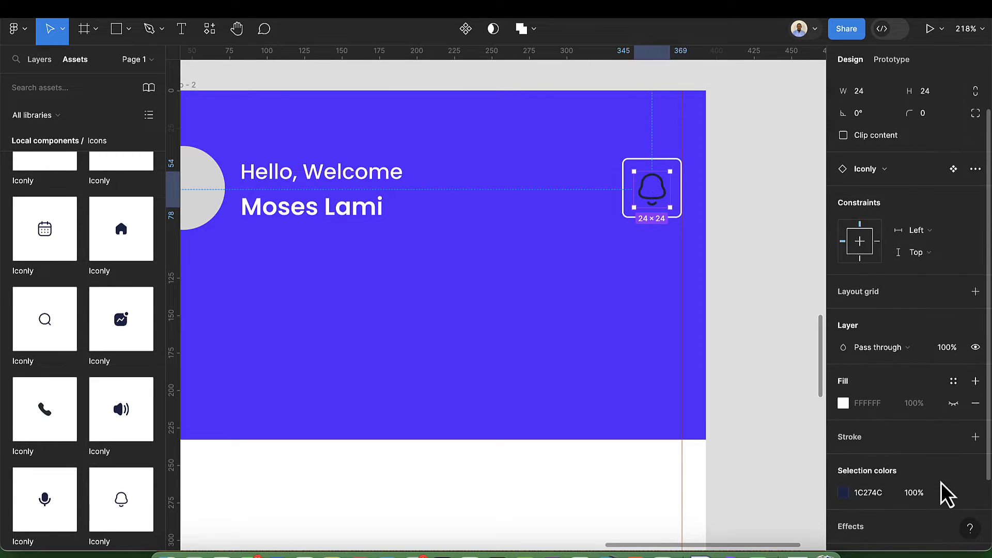
{"action": "scroll", "coordinate": [920, 471], "scroll_direction": "down", "scroll_amount": 2}
{"action": "left_click", "coordinate": [846, 433]}
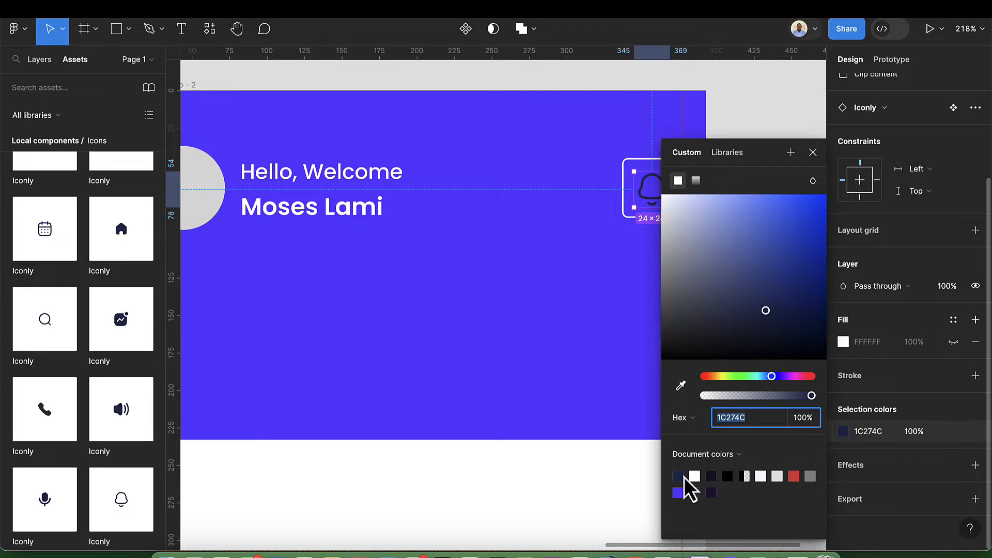
{"action": "left_click", "coordinate": [694, 476]}
{"action": "left_click", "coordinate": [813, 152]}
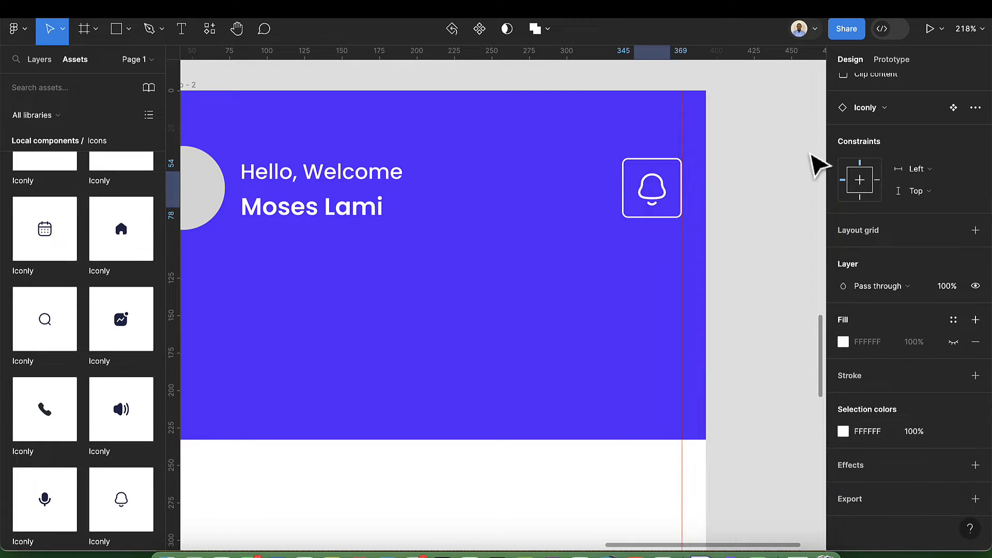
{"action": "scroll", "coordinate": [656, 195], "scroll_direction": "up", "scroll_amount": 4}
{"action": "left_click_drag", "start_coordinate": [665, 198], "coordinate": [666, 198]}
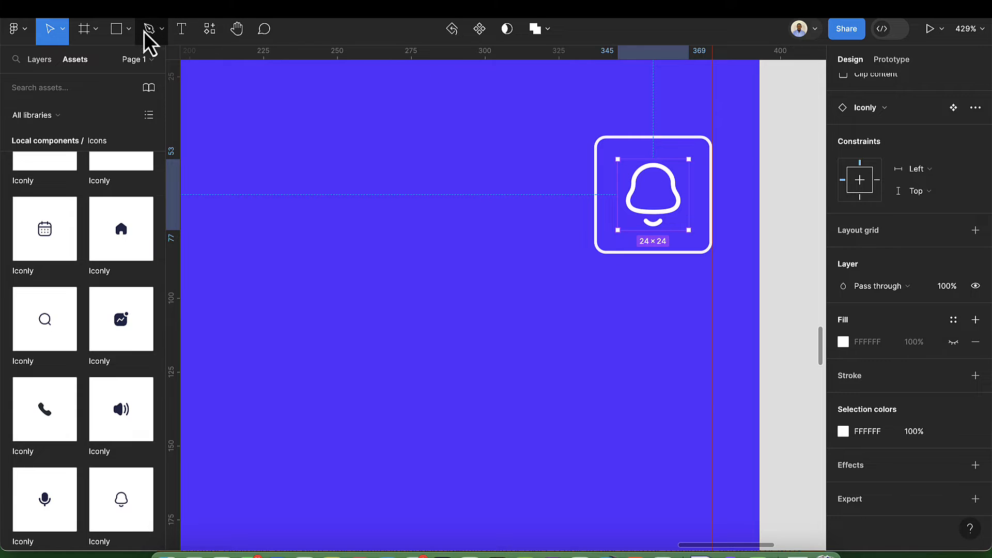
Step: Draw a 5 × 5 circle on the bell's upper-right edge as a notification dot and apply the Danger color style
{"action": "left_click", "coordinate": [130, 30]}
{"action": "left_click", "coordinate": [95, 110]}
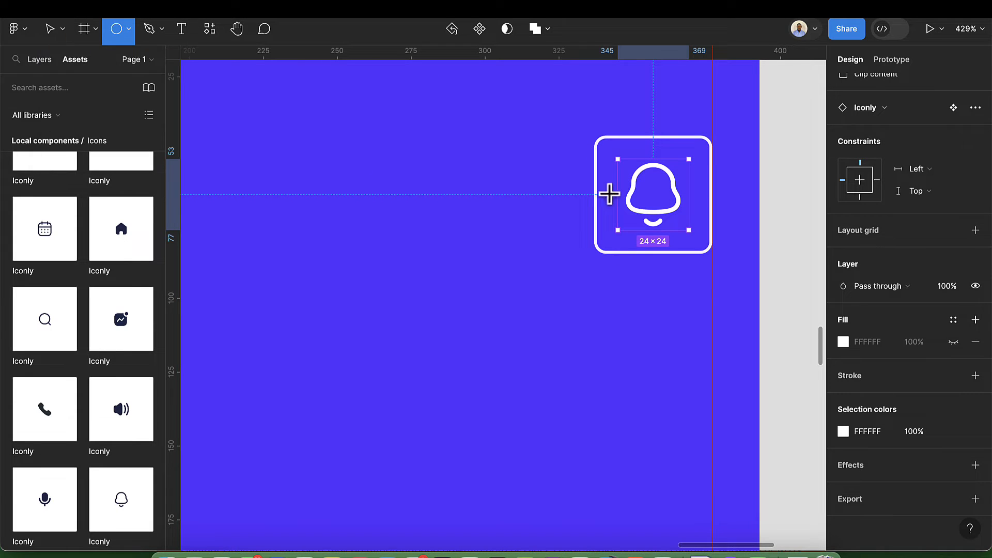
{"action": "mouse_move", "coordinate": [669, 175]}
{"action": "left_mouse_down"}
{"action": "mouse_move", "coordinate": [682, 189]}
{"action": "mouse_move", "coordinate": [672, 177]}
{"action": "left_mouse_up"}
{"action": "scroll", "coordinate": [681, 187], "scroll_direction": "up", "scroll_amount": 10}
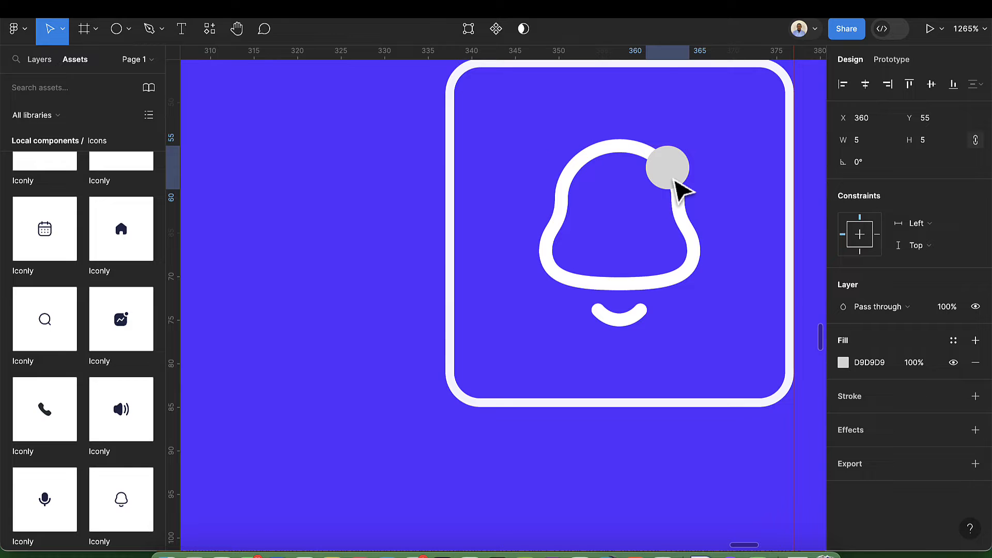
{"action": "left_click", "coordinate": [953, 340]}
{"action": "left_click", "coordinate": [716, 435]}
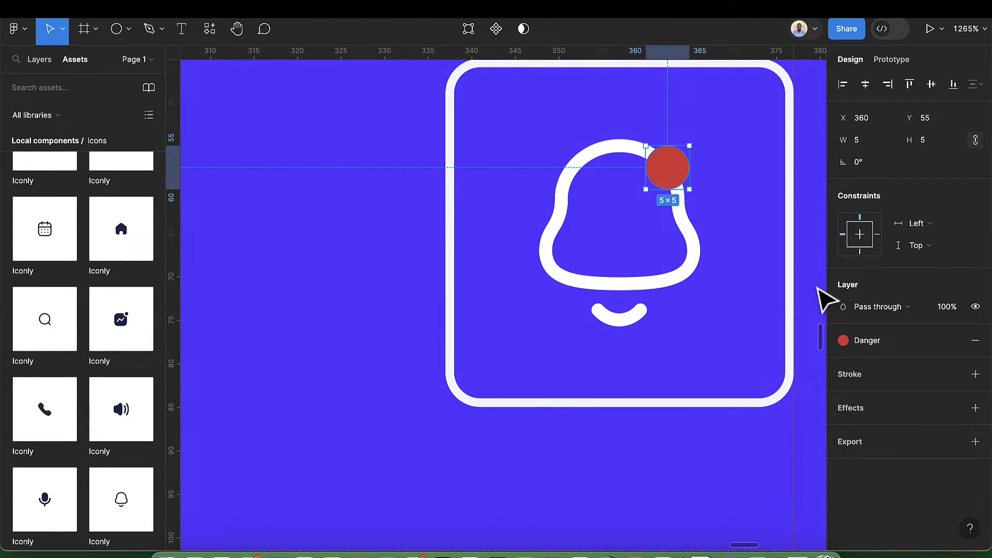
Step: Draw a 361 × 48 frame between the margin guides below the avatar and greeting in the purple header
{"action": "scroll", "coordinate": [806, 305], "scroll_direction": "down", "scroll_amount": 10}
{"action": "left_click", "coordinate": [790, 364]}
{"action": "scroll", "coordinate": [781, 356], "scroll_direction": "right", "scroll_amount": 5}
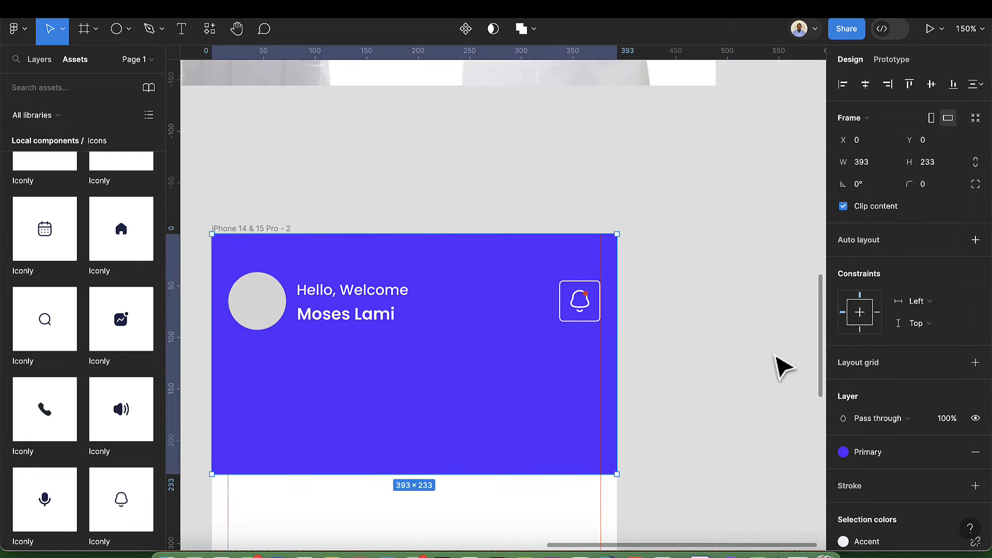
{"action": "scroll", "coordinate": [541, 388], "scroll_direction": "down", "scroll_amount": 1}
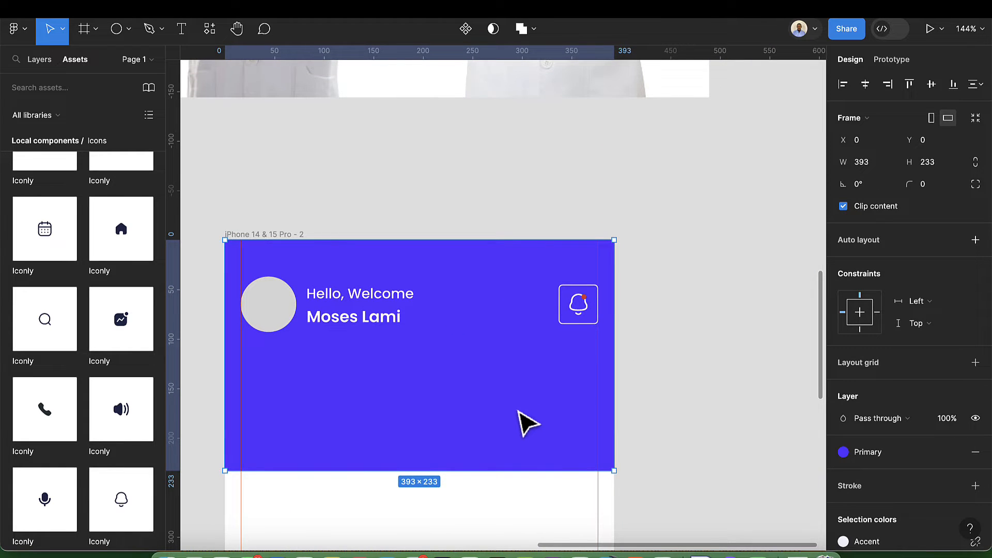
{"action": "scroll", "coordinate": [509, 419], "scroll_direction": "down", "scroll_amount": 1}
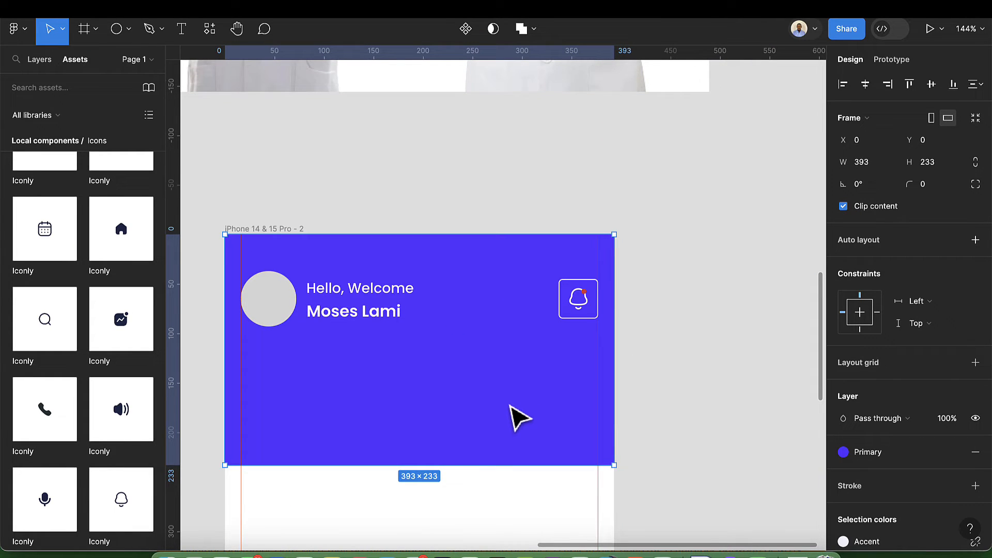
{"action": "left_click", "coordinate": [80, 31]}
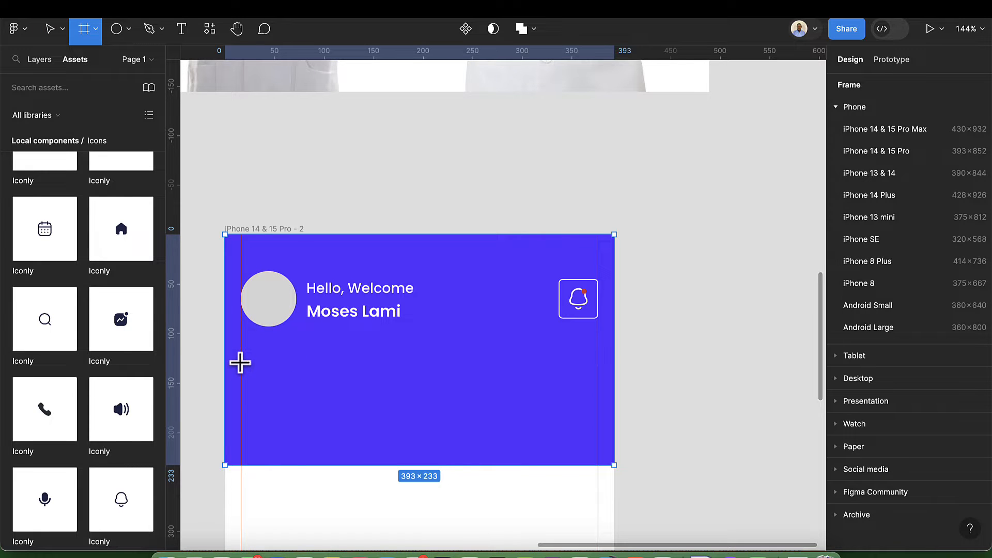
{"action": "left_click_drag", "start_coordinate": [241, 360], "coordinate": [598, 409]}
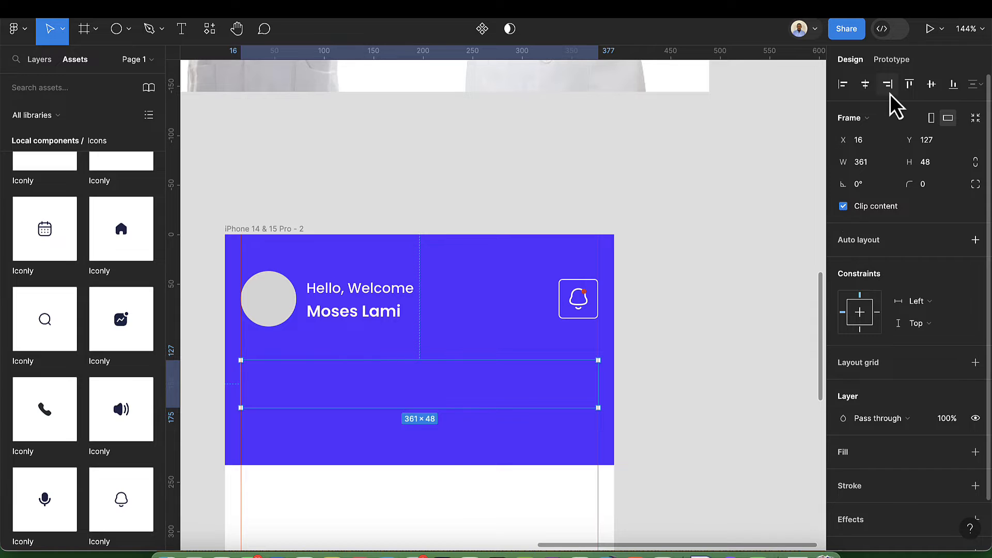
Step: Add an inside stroke of 1 to the new frame and color it white FFFFFF
{"action": "scroll", "coordinate": [905, 395], "scroll_direction": "down", "scroll_amount": 2}
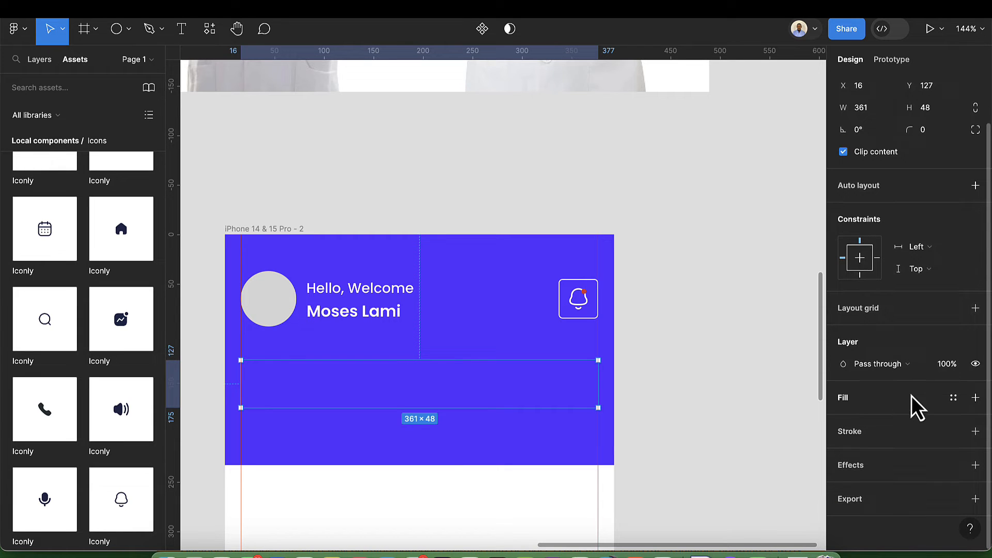
{"action": "left_click", "coordinate": [975, 432]}
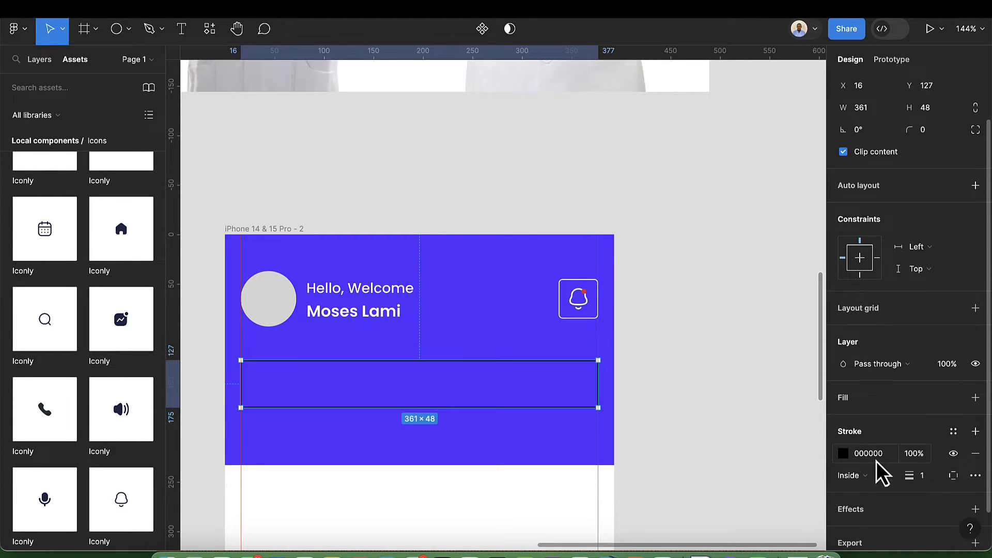
{"action": "left_click", "coordinate": [846, 457]}
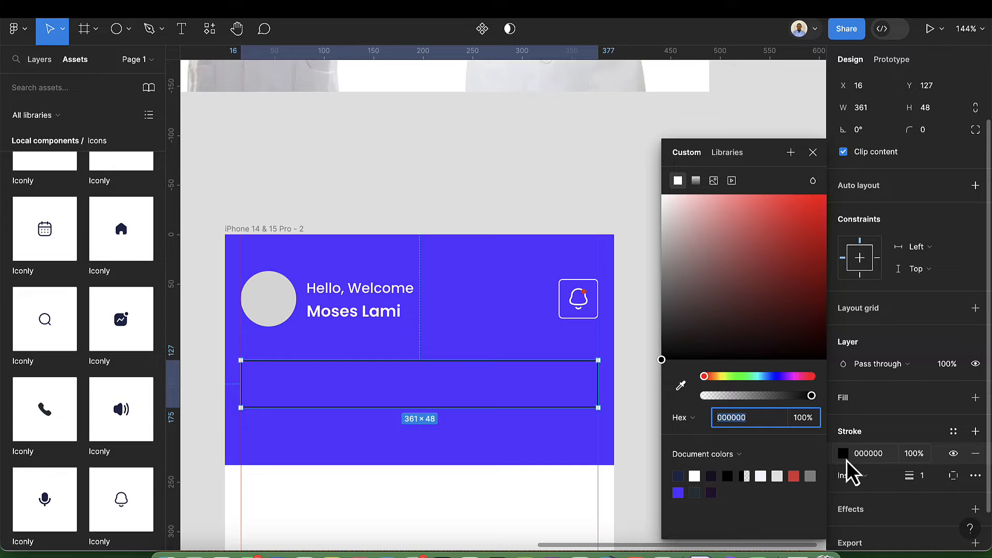
{"action": "left_click", "coordinate": [694, 476]}
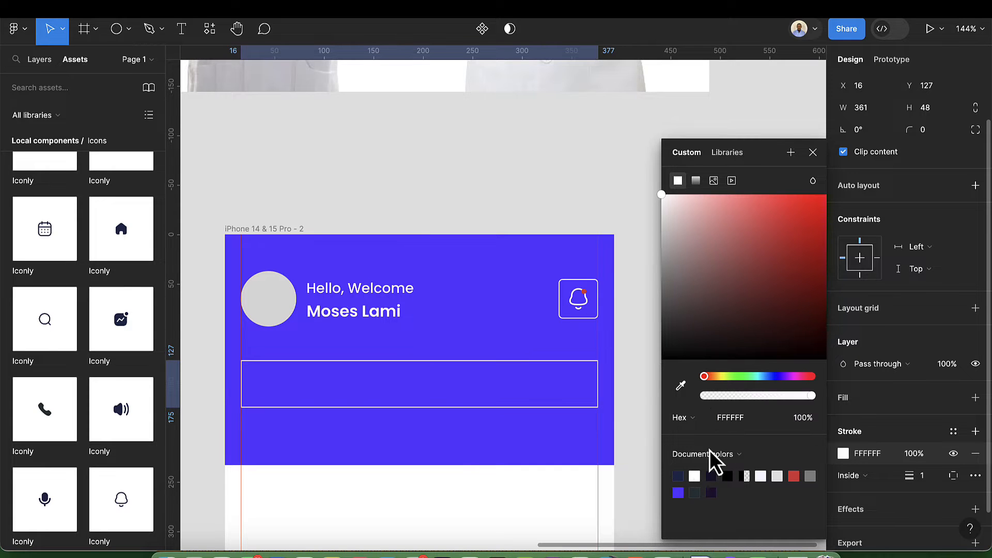
{"action": "left_click", "coordinate": [814, 152]}
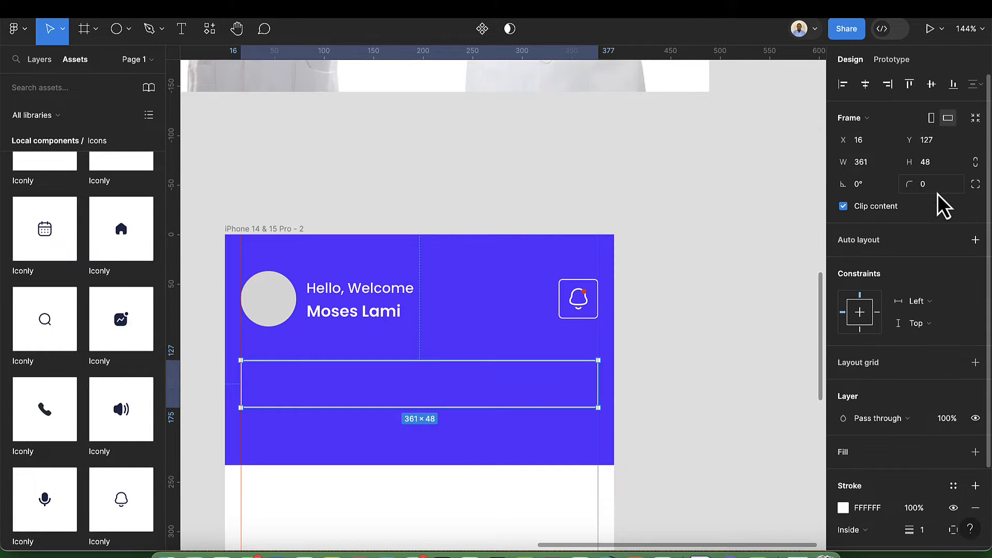
Step: Set the search bar frame's corner radius to 16
{"action": "left_click", "coordinate": [937, 192]}
{"action": "key", "text": "BackSpace"}
{"action": "type", "text": "16"}
{"action": "key", "text": "Return"}
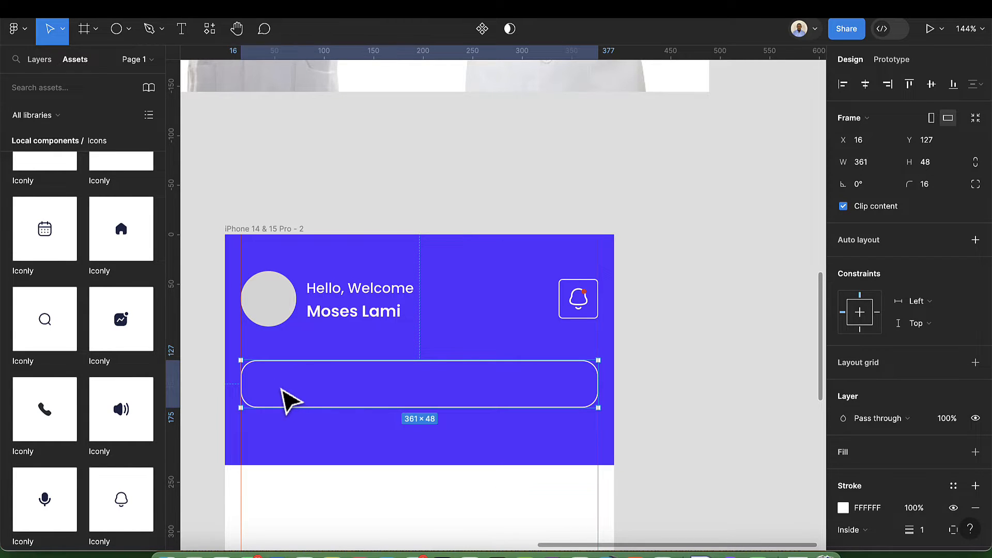
Step: Place an instance of the 20 × 20 search icon at the left end inside the rounded search bar frame
{"action": "scroll", "coordinate": [285, 397], "scroll_direction": "down", "scroll_amount": 1}
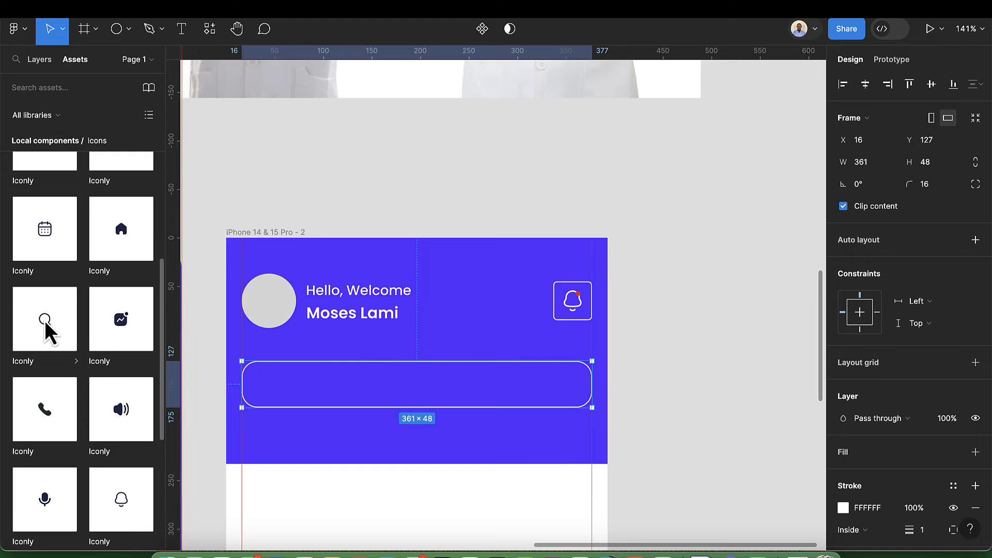
{"action": "left_click_drag", "start_coordinate": [45, 321], "coordinate": [263, 389]}
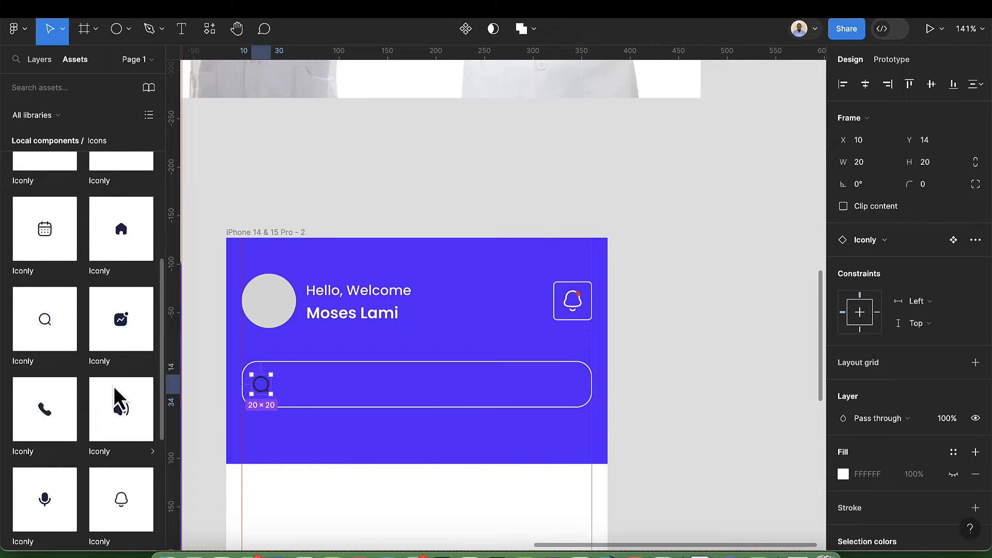
{"action": "scroll", "coordinate": [115, 389], "scroll_direction": "up", "scroll_amount": 3}
{"action": "scroll", "coordinate": [116, 388], "scroll_direction": "down", "scroll_amount": 5}
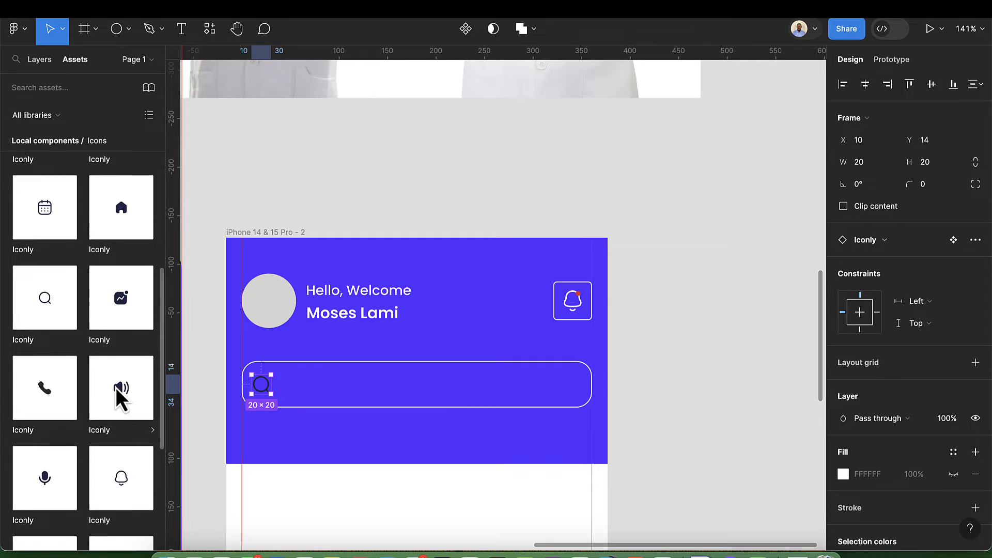
Step: Place the filter icon at the right end inside the search bar and color both the search and filter icons white FFFFFF
{"action": "left_click_drag", "start_coordinate": [49, 475], "coordinate": [570, 390]}
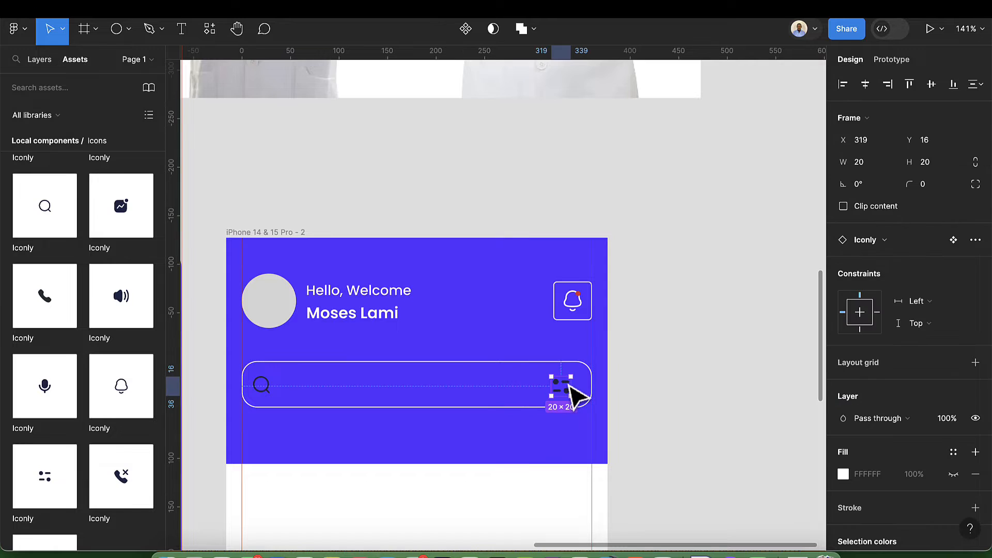
{"action": "left_click", "coordinate": [262, 387], "text": "shift"}
{"action": "scroll", "coordinate": [927, 522], "scroll_direction": "down", "scroll_amount": 3}
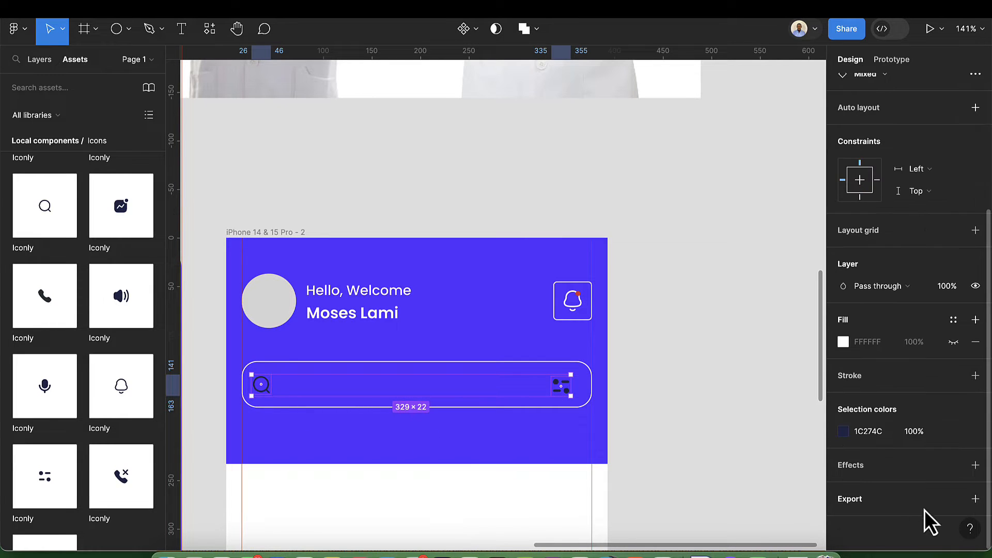
{"action": "left_click", "coordinate": [843, 431]}
{"action": "left_click", "coordinate": [695, 475]}
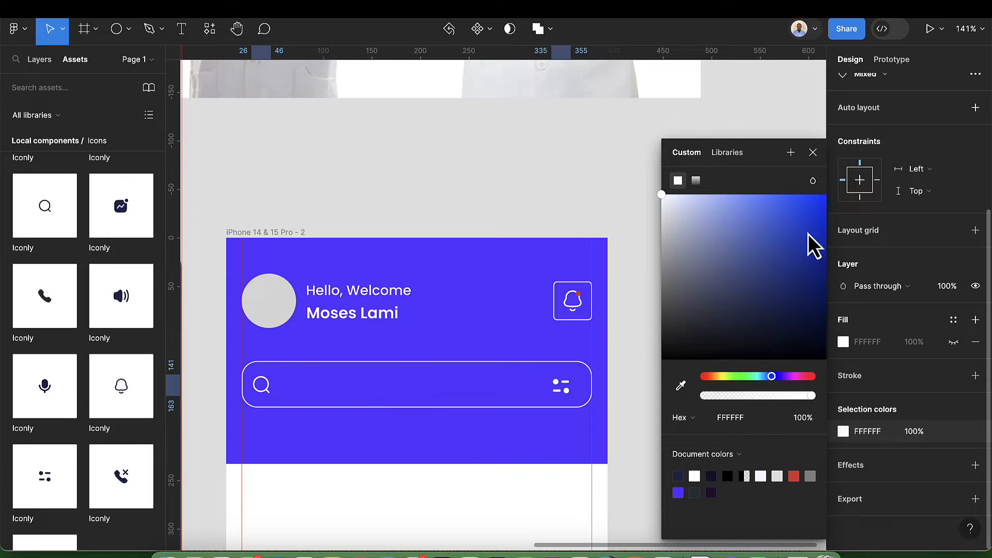
{"action": "left_click", "coordinate": [813, 152]}
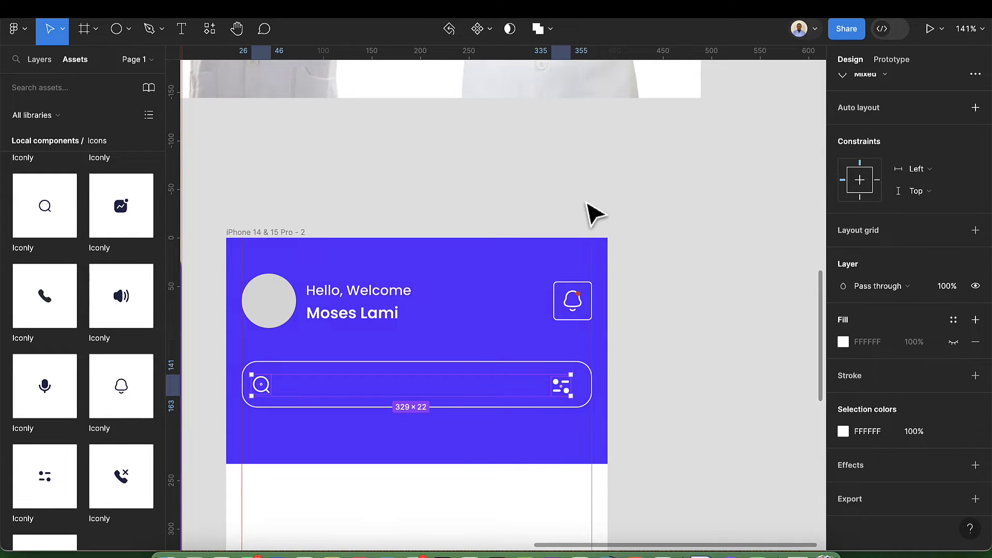
Step: Add the placeholder text "Search for Doctor..." inside the search bar, just to the right of the search icon
{"action": "left_click", "coordinate": [182, 39]}
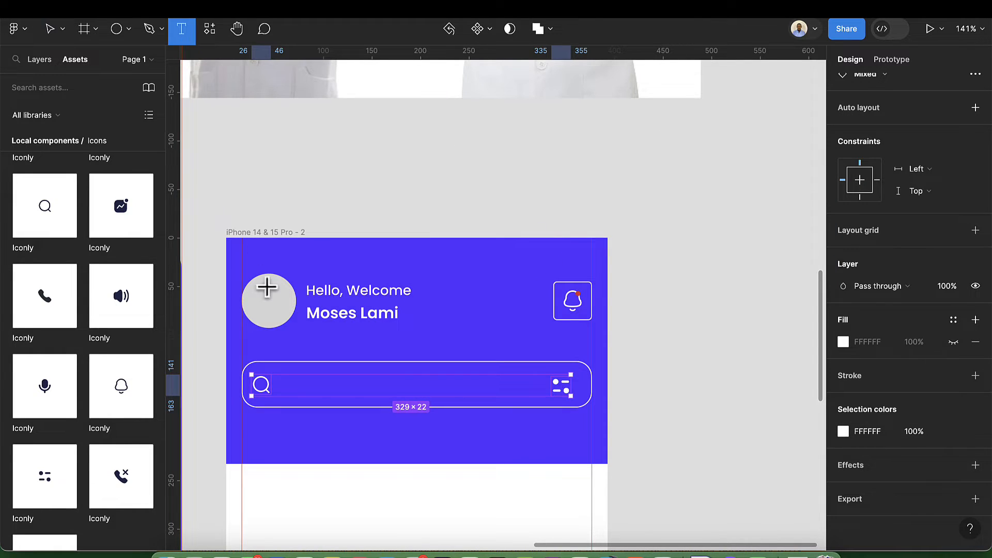
{"action": "left_click", "coordinate": [290, 385]}
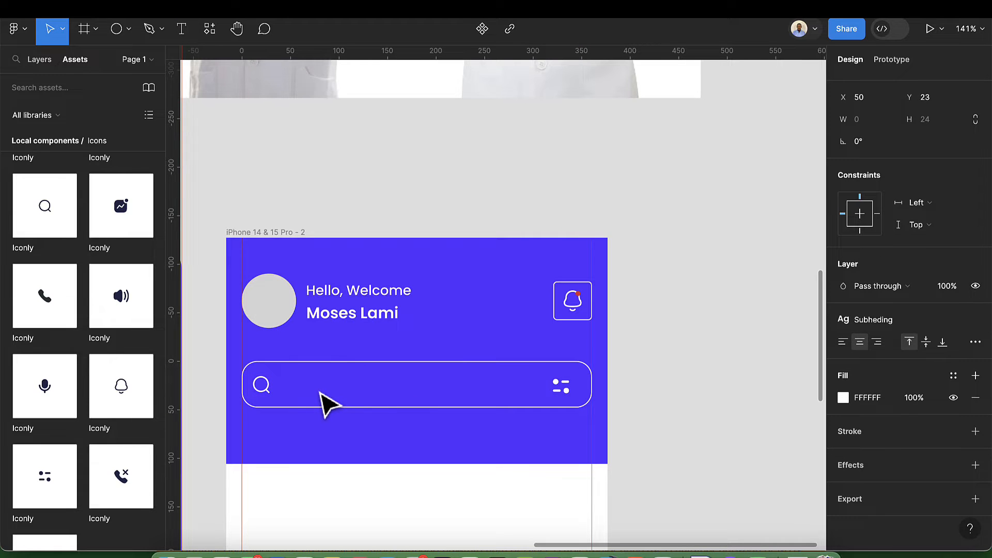
{"action": "type", "text": "Search f"}
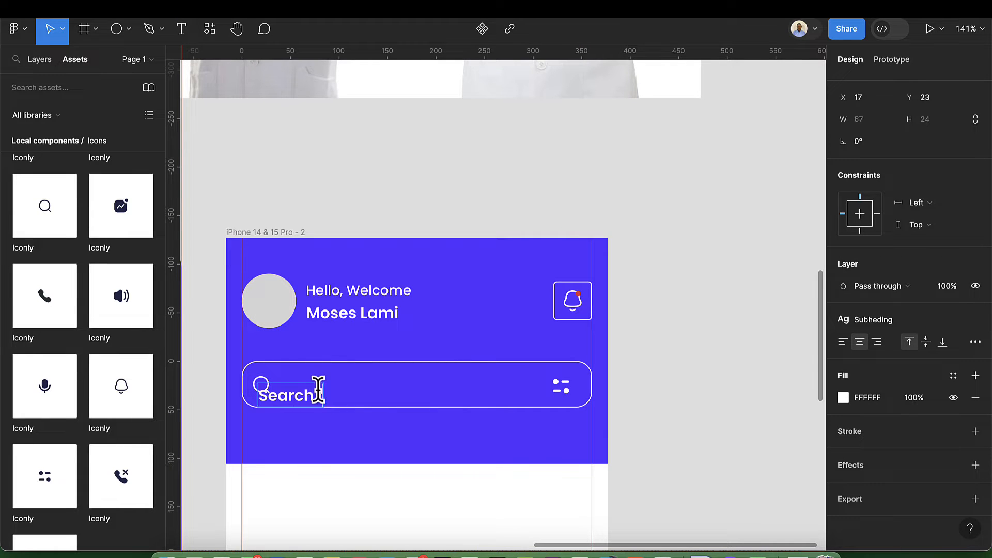
{"action": "type", "text": "or Do"}
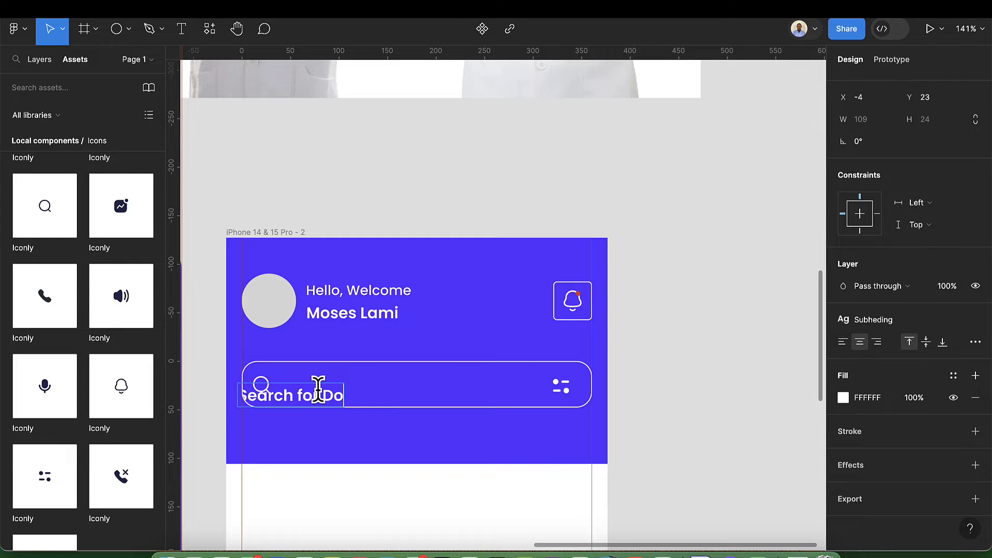
{"action": "type", "text": "ctor..."}
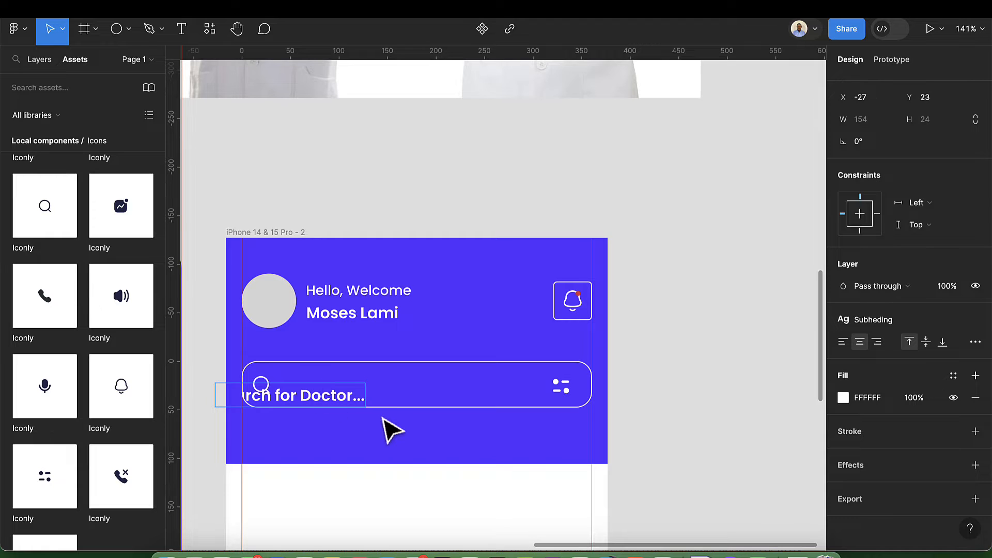
{"action": "key", "text": "Escape"}
{"action": "left_click_drag", "start_coordinate": [331, 401], "coordinate": [390, 393]}
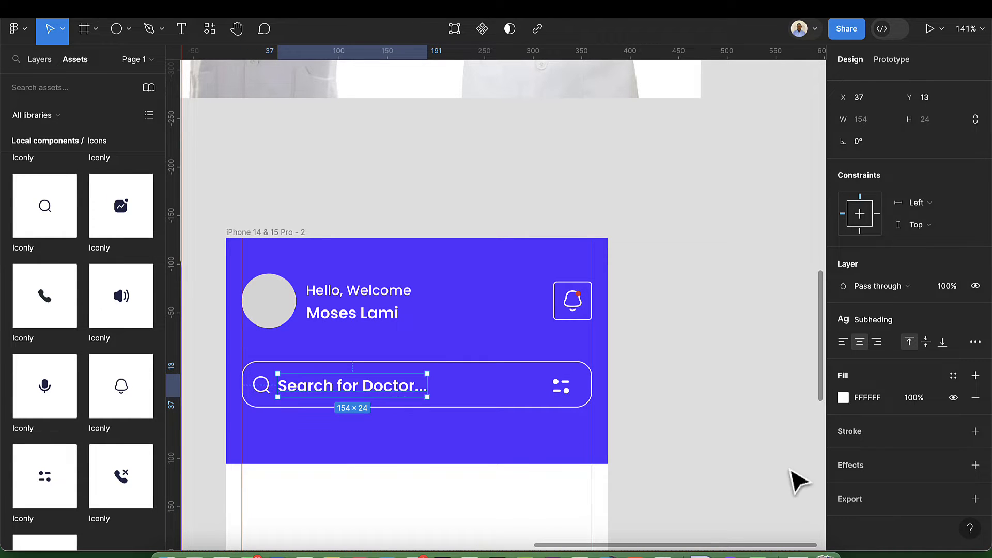
Step: Apply the Text-sm 12/Auto style to the search placeholder and reposition it at X 44, Y 16 in the search bar
{"action": "left_click", "coordinate": [877, 324]}
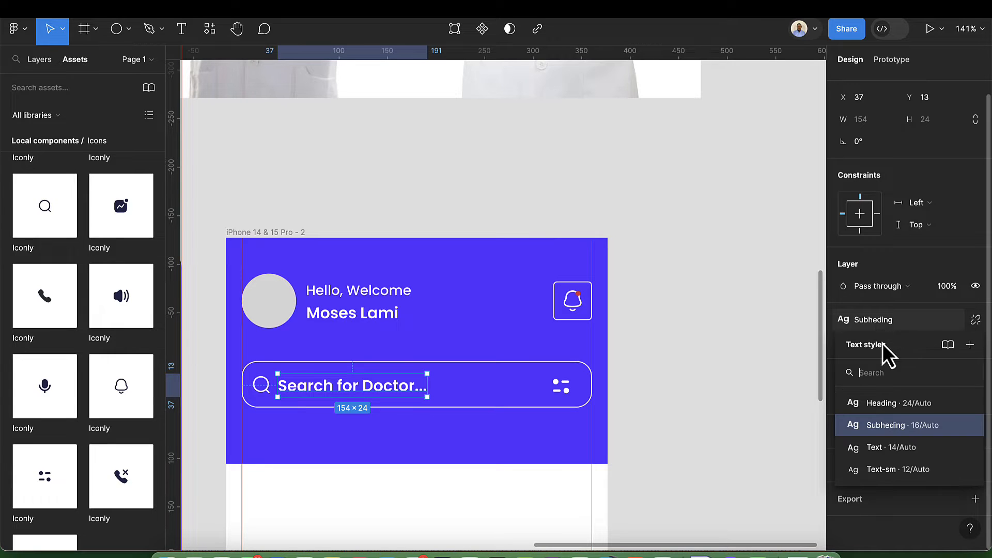
{"action": "left_click", "coordinate": [902, 470]}
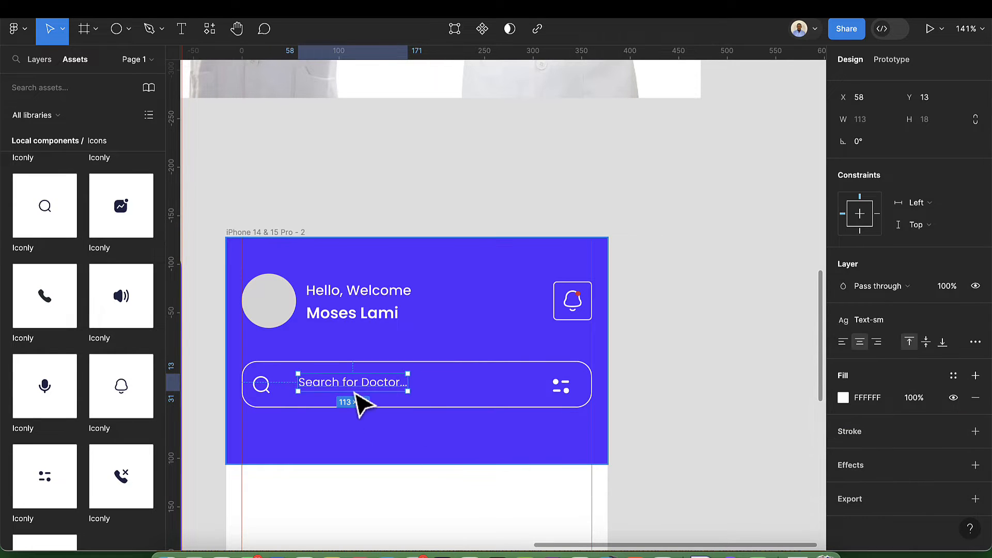
{"action": "left_click_drag", "start_coordinate": [365, 398], "coordinate": [346, 391]}
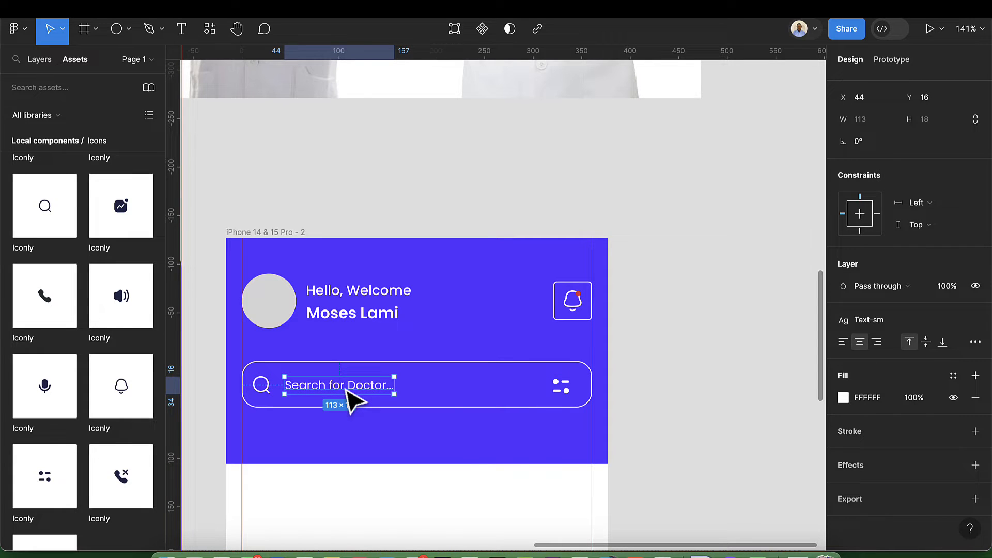
Step: Reduce the purple header frame's height to 204 and set its two bottom corner radii to 16
{"action": "left_click", "coordinate": [402, 462]}
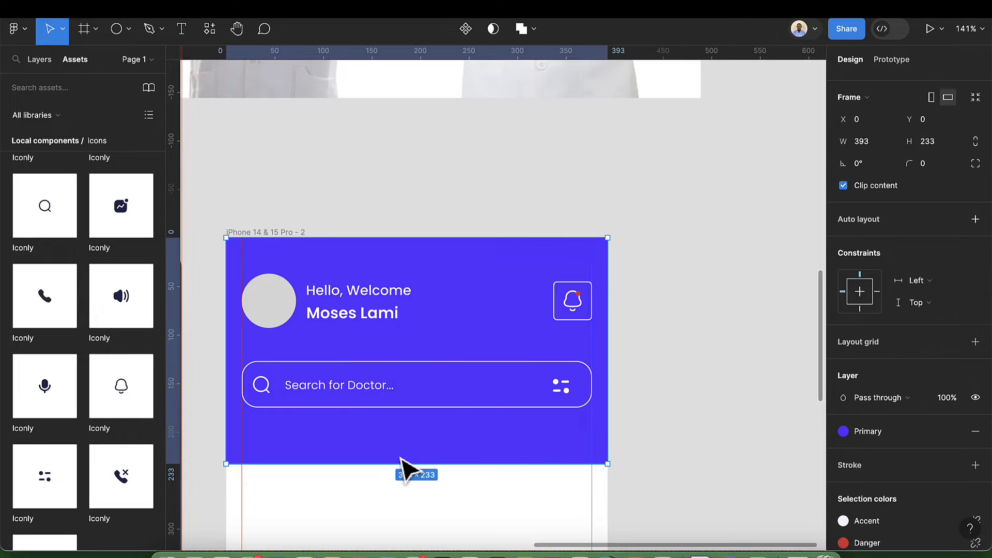
{"action": "left_click_drag", "start_coordinate": [404, 463], "coordinate": [401, 435]}
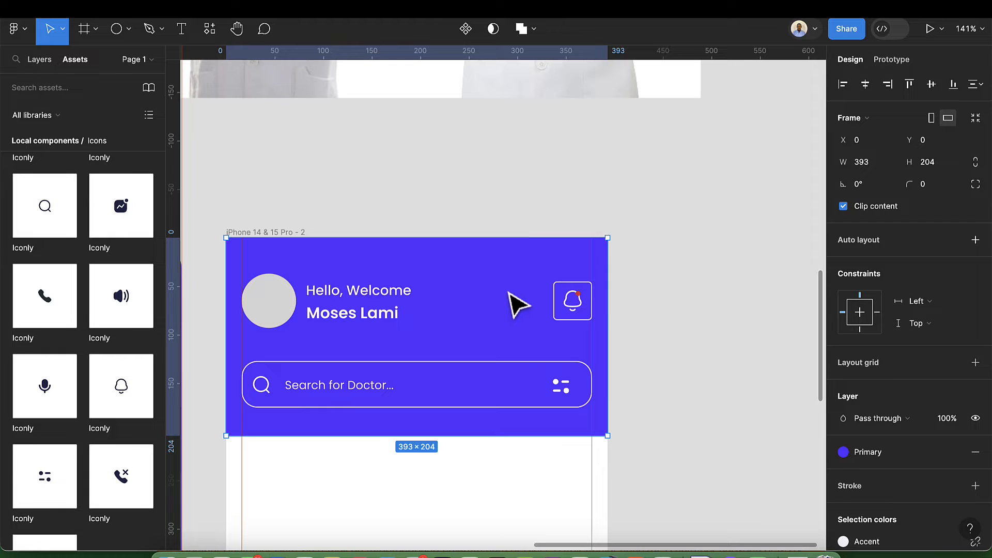
{"action": "left_click", "coordinate": [976, 185]}
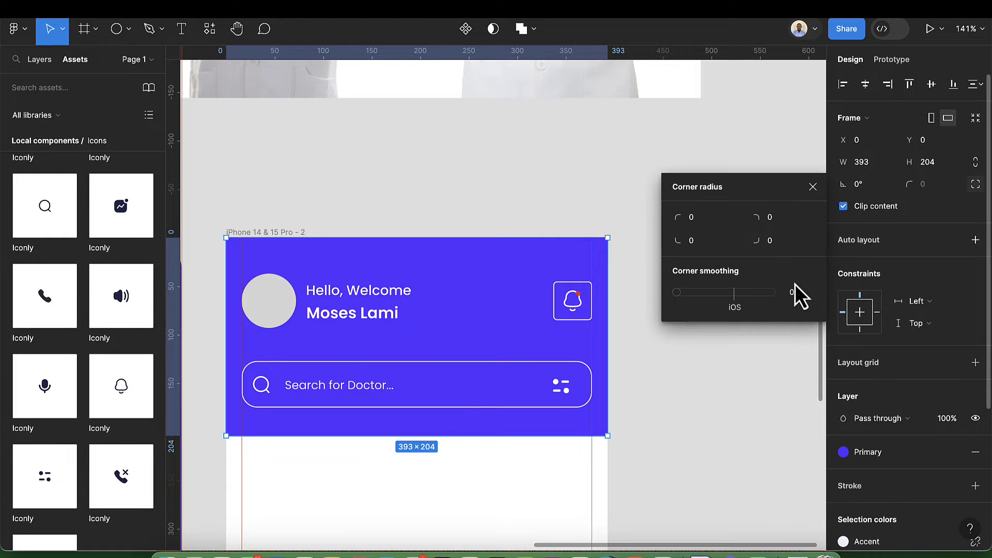
{"action": "type", "text": "8"}
{"action": "key", "text": "Return"}
{"action": "left_click", "coordinate": [776, 243]}
{"action": "type", "text": "8"}
{"action": "key", "text": "Return"}
{"action": "left_click", "coordinate": [712, 239]}
{"action": "key", "text": "BackSpace"}
{"action": "type", "text": "16"}
{"action": "key", "text": "Return"}
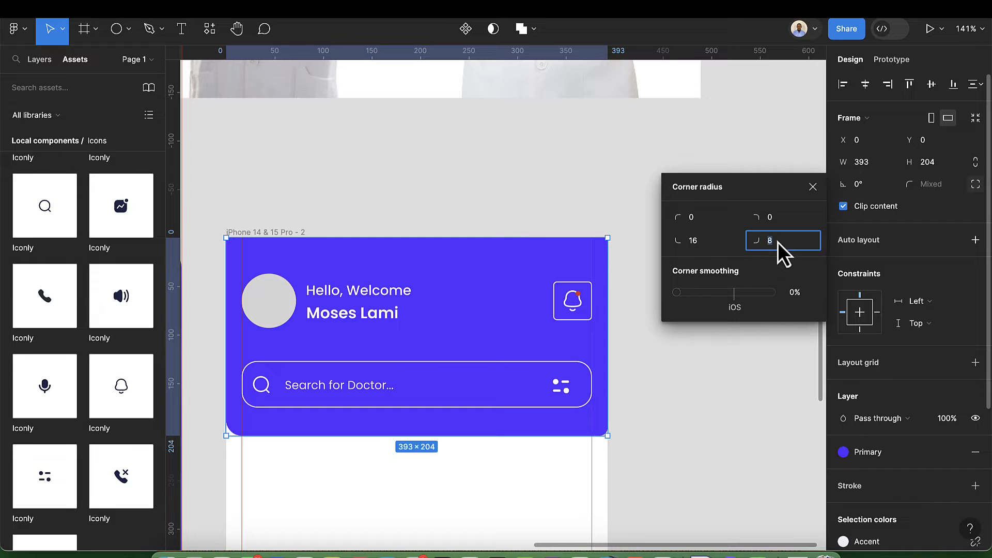
{"action": "type", "text": "16"}
{"action": "key", "text": "Return"}
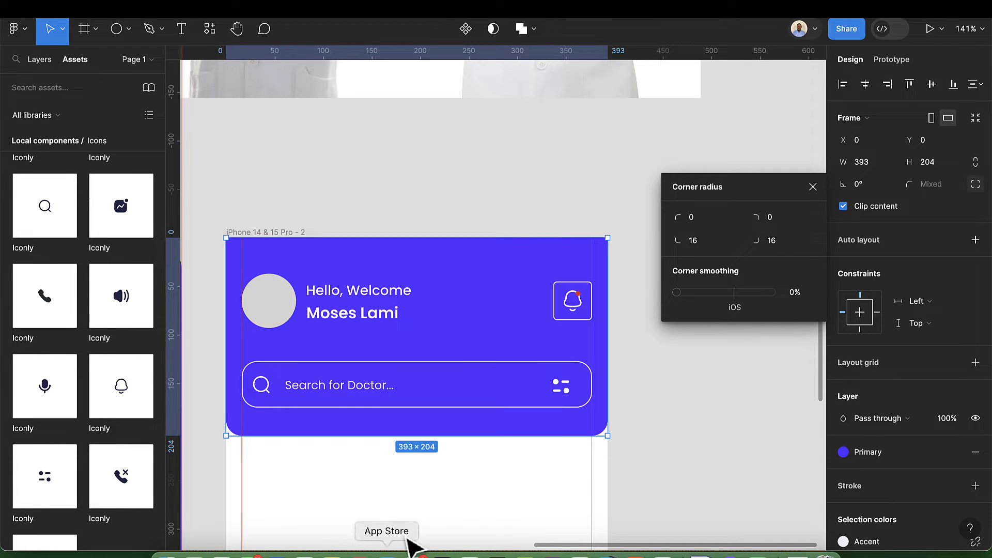
{"action": "key", "text": "Escape"}
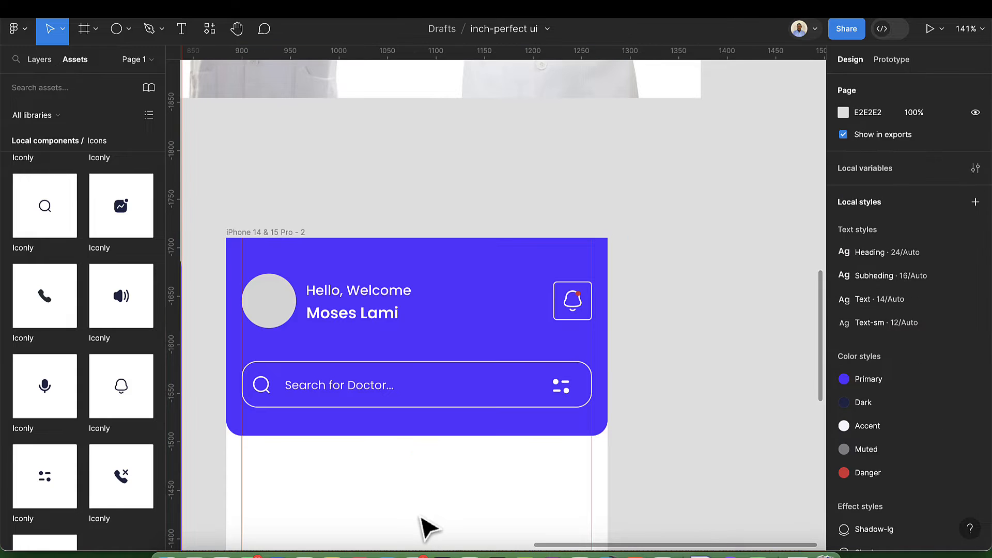
Step: Set the corner radius of the whole iPhone 14 & 15 Pro - 2 frame to 32
{"action": "scroll", "coordinate": [421, 521], "scroll_direction": "down", "scroll_amount": 5}
{"action": "scroll", "coordinate": [421, 522], "scroll_direction": "down", "scroll_amount": 1}
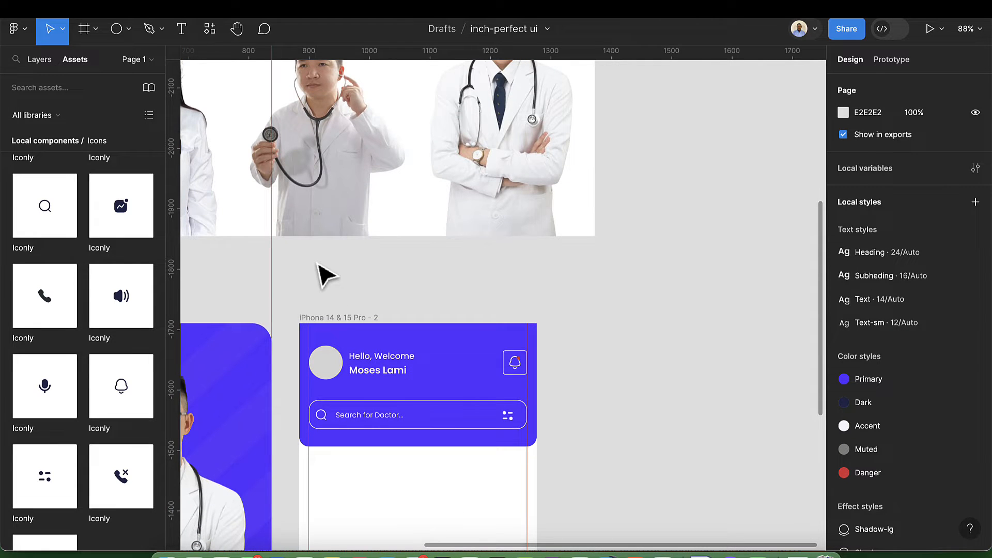
{"action": "left_click", "coordinate": [327, 319]}
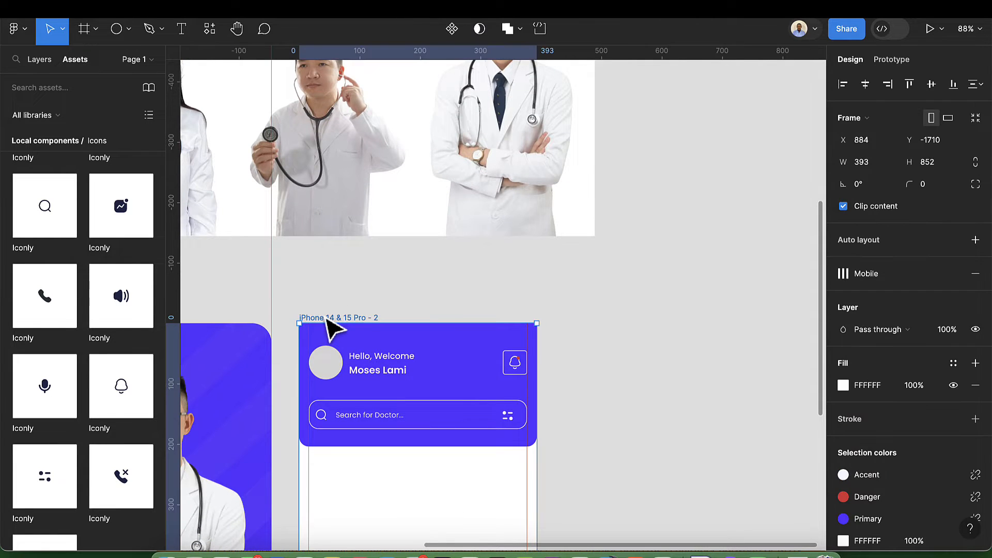
{"action": "left_click", "coordinate": [935, 182]}
{"action": "type", "text": "32"}
{"action": "key", "text": "Return"}
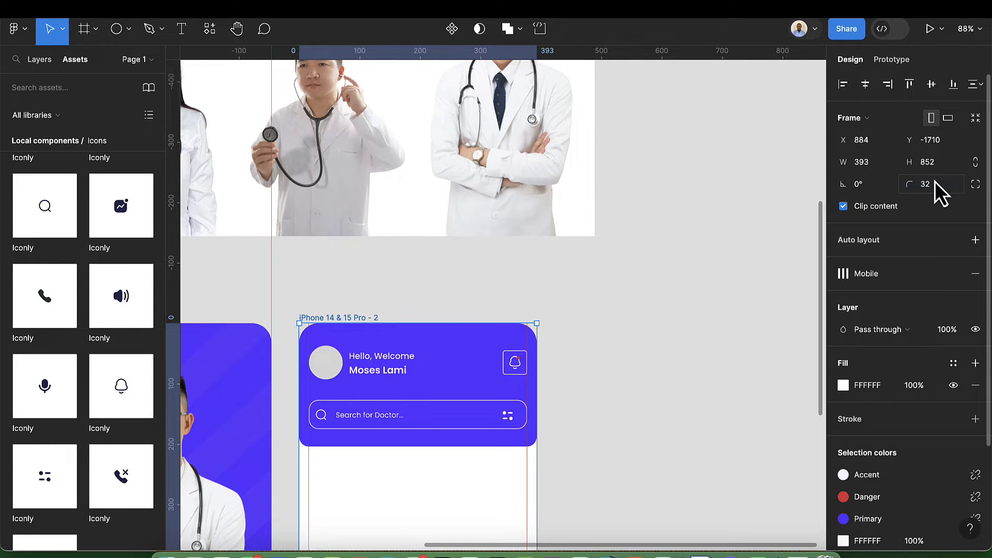
{"action": "scroll", "coordinate": [362, 500], "scroll_direction": "up", "scroll_amount": 1}
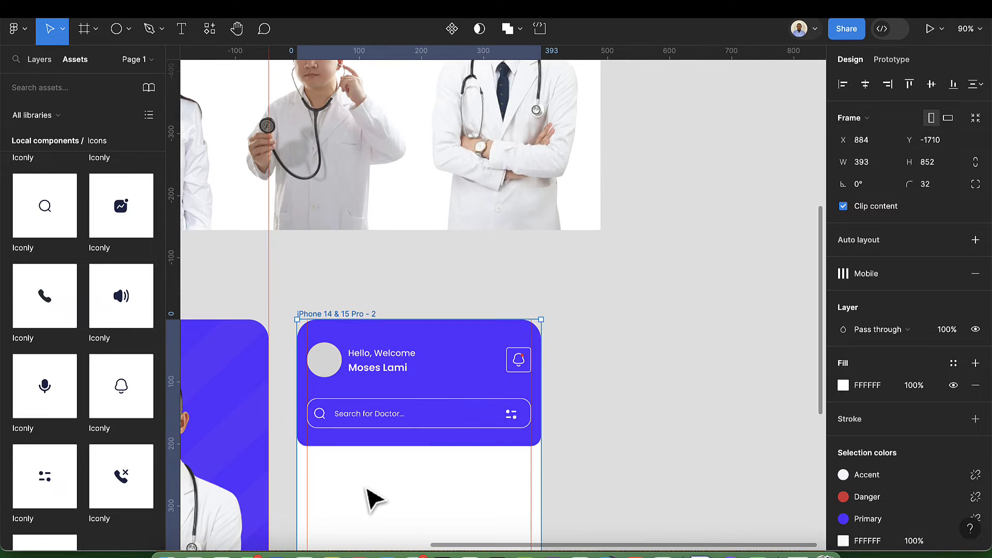
Step: Set the layer opacity of the 40 × 40 outlined square around the notification bell to 20%
{"action": "left_click", "coordinate": [501, 382]}
{"action": "scroll", "coordinate": [493, 381], "scroll_direction": "up", "scroll_amount": 5}
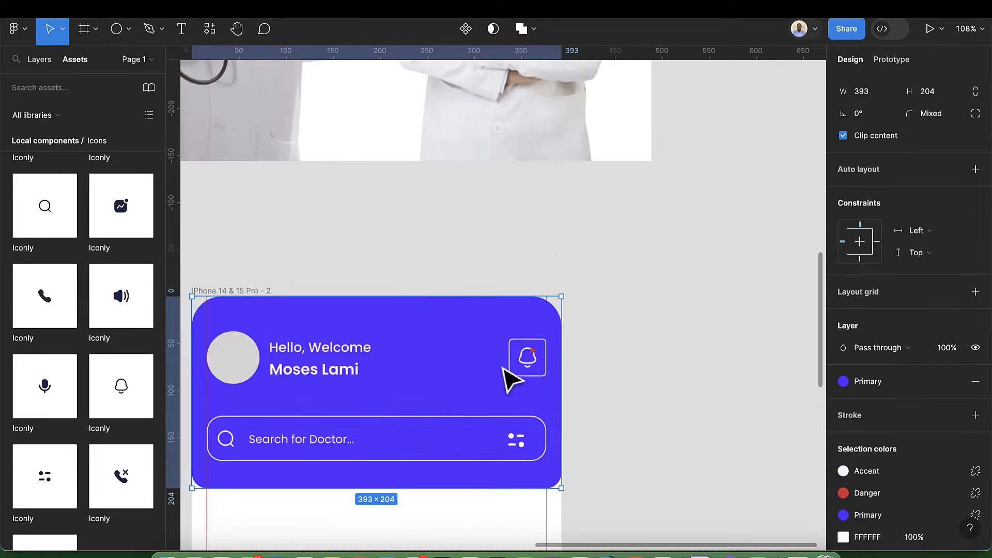
{"action": "left_click", "coordinate": [516, 370]}
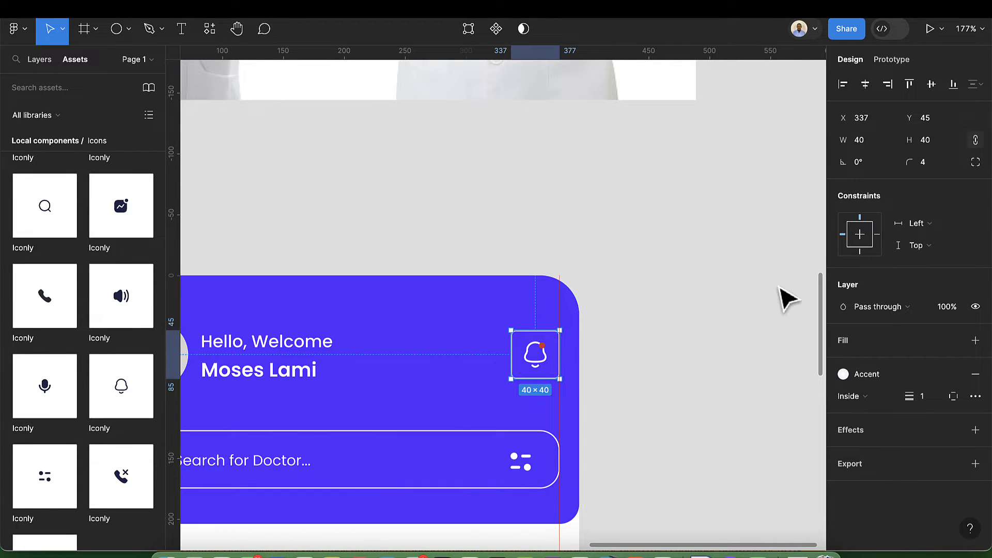
{"action": "left_click", "coordinate": [946, 306]}
{"action": "type", "text": "20"}
{"action": "key", "text": "Return"}
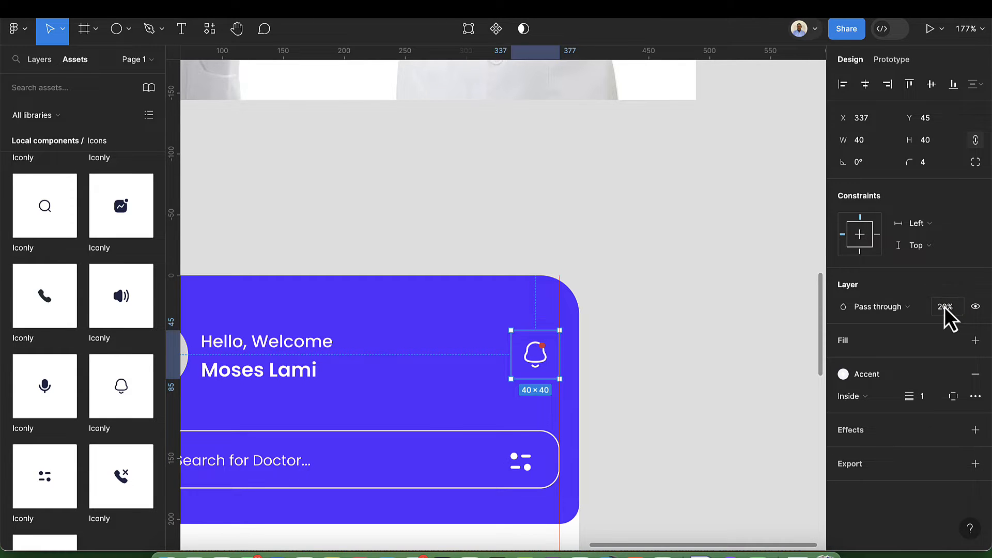
{"action": "left_click", "coordinate": [724, 369]}
Step: Add the text "Your symsymptoms" in the white area below the purple header, placed at X 36, Y 246
{"action": "scroll", "coordinate": [651, 381], "scroll_direction": "down", "scroll_amount": 5}
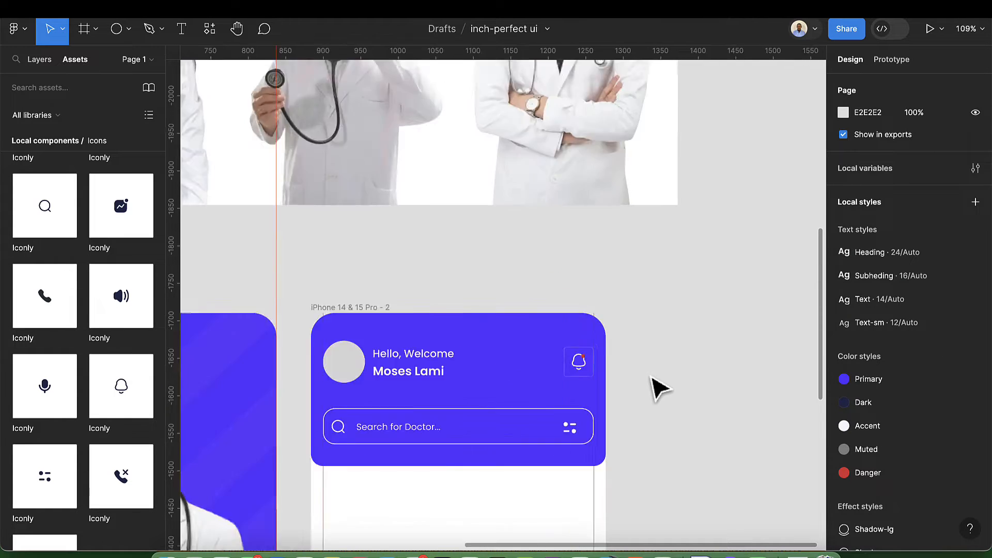
{"action": "scroll", "coordinate": [626, 433], "scroll_direction": "down", "scroll_amount": 3}
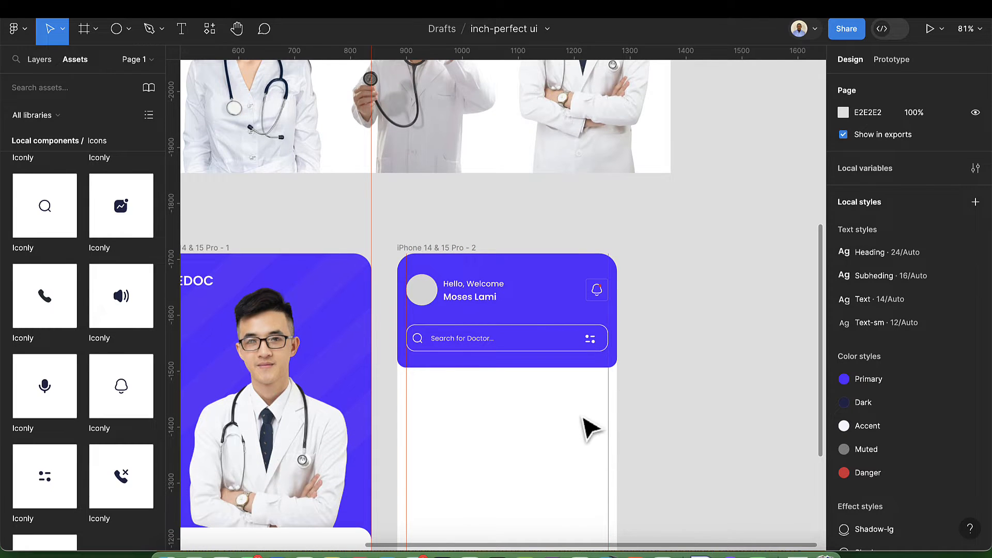
{"action": "left_click", "coordinate": [175, 32]}
{"action": "scroll", "coordinate": [414, 395], "scroll_direction": "up", "scroll_amount": 3}
{"action": "left_click", "coordinate": [413, 393]}
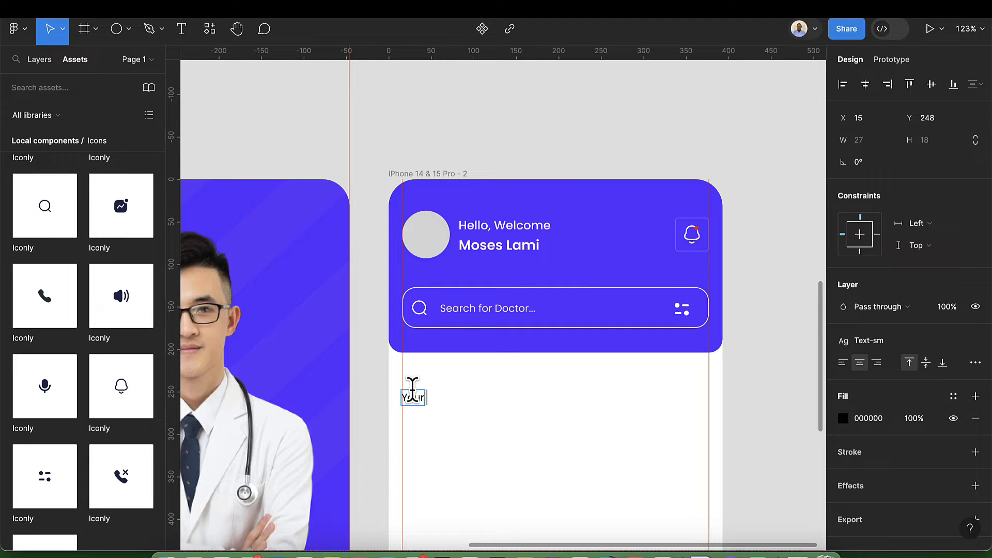
{"action": "type", "text": "Your symptoms"}
{"action": "key", "text": "Escape"}
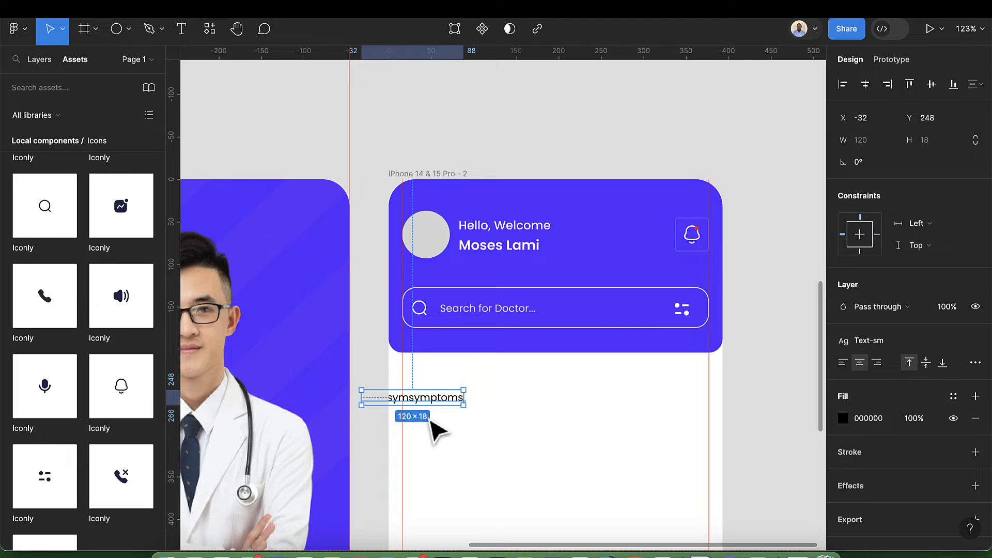
{"action": "left_click_drag", "start_coordinate": [417, 400], "coordinate": [470, 399]}
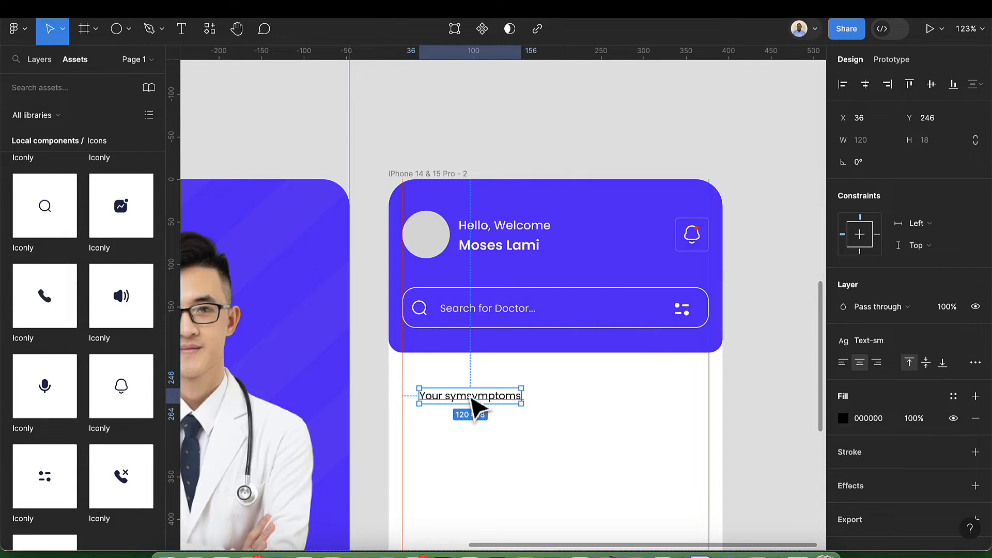
Step: Delete the surplus letters from the second word of the new text so it reads "Your ymptoms"
{"action": "double_click", "coordinate": [474, 395]}
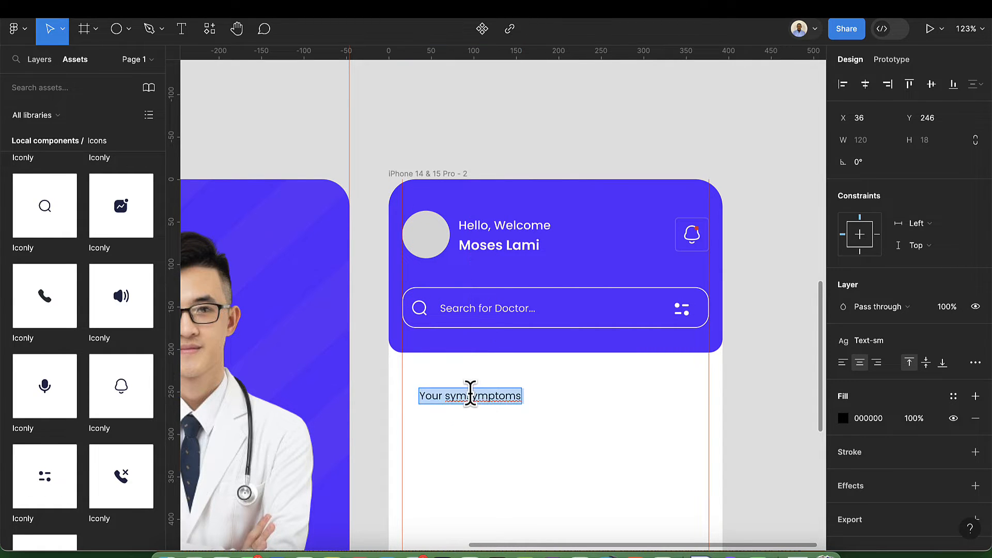
{"action": "left_click", "coordinate": [470, 396]}
{"action": "key", "text": "BackSpace"}
{"action": "key", "text": "BackSpace"}
{"action": "key", "text": "BackSpace"}
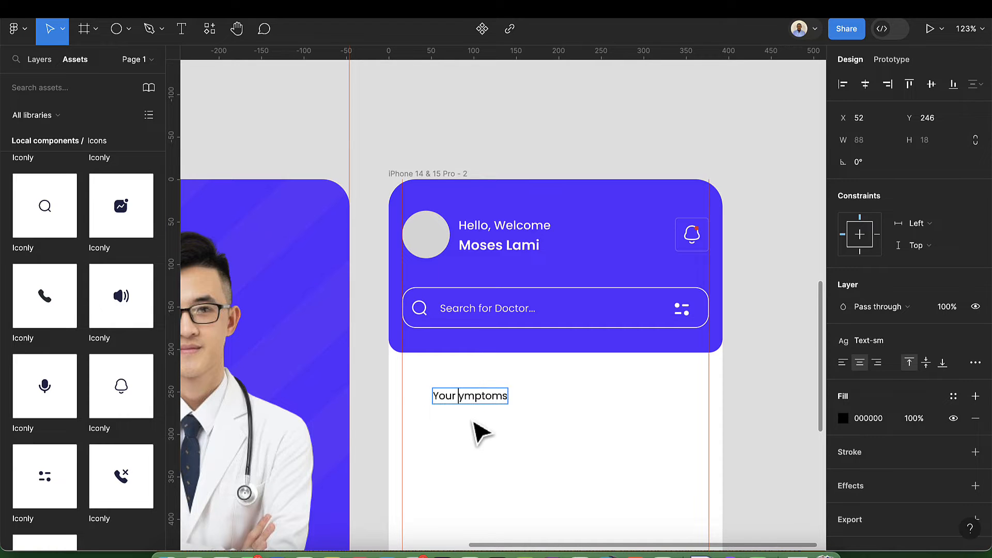
{"action": "key", "text": "Escape"}
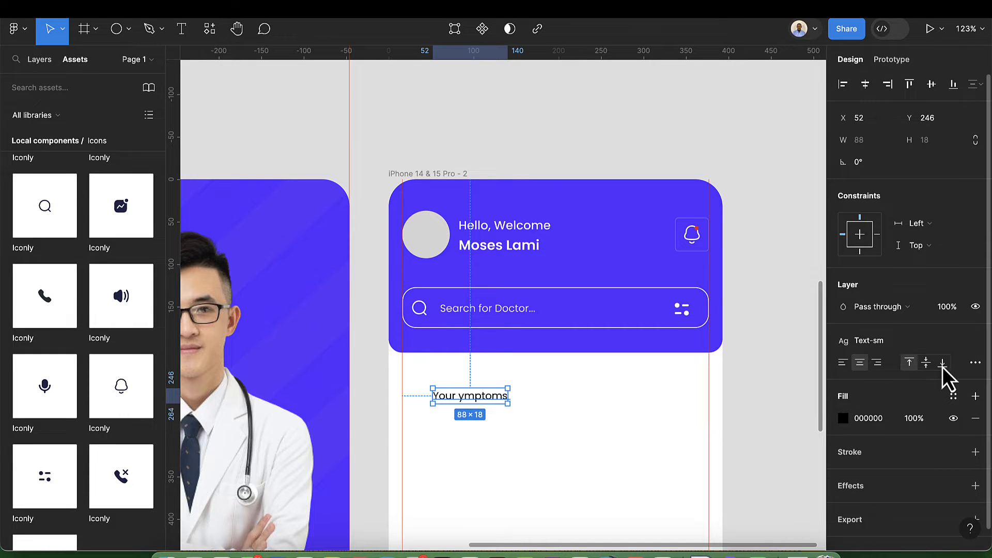
Step: Apply the Subheding text style to the text below the purple header and move it to X 26, Y 236
{"action": "left_click", "coordinate": [881, 345]}
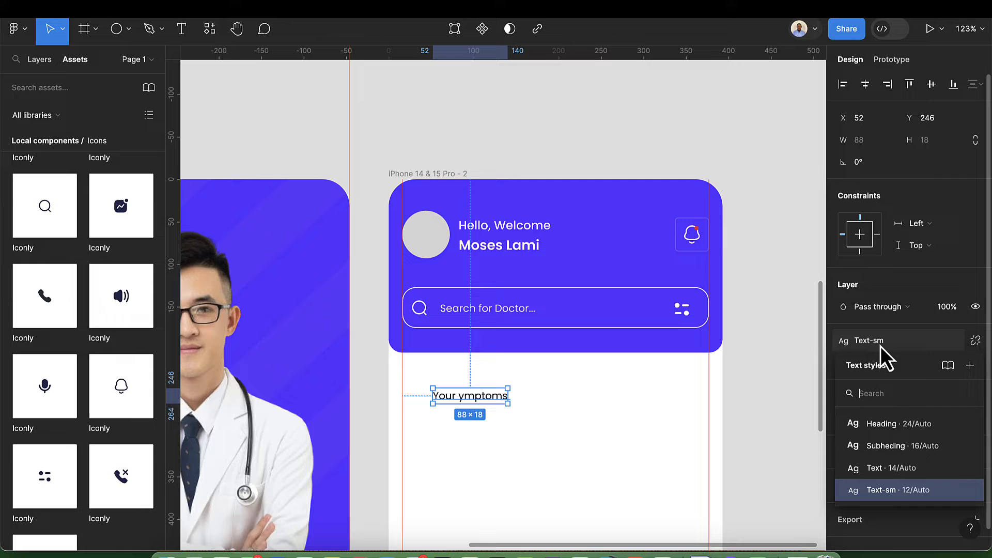
{"action": "left_click", "coordinate": [884, 446]}
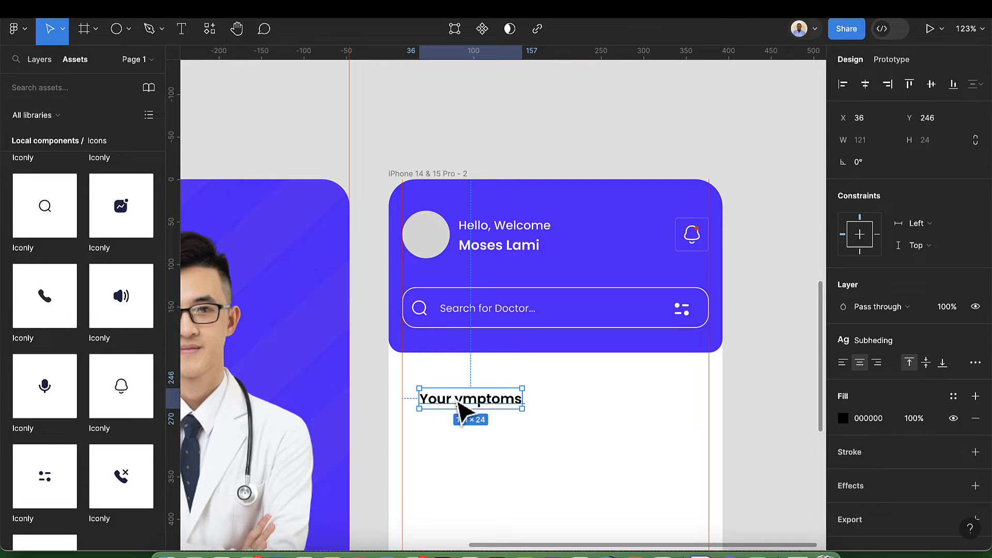
{"action": "left_click_drag", "start_coordinate": [457, 398], "coordinate": [456, 391]}
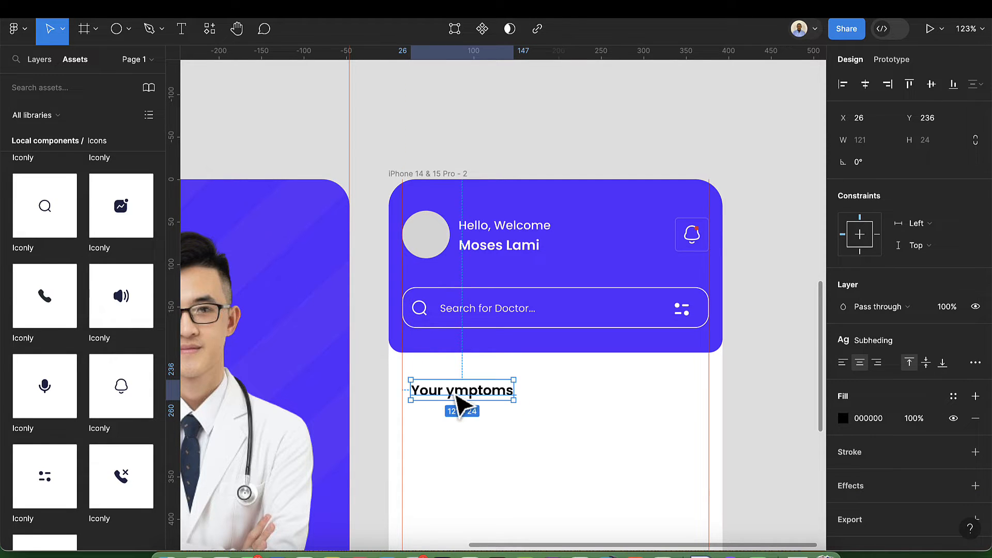
Step: Insert the missing letter s in the heading's second word so it reads "Your symptoms"
{"action": "double_click", "coordinate": [453, 391]}
{"action": "left_click", "coordinate": [447, 391]}
{"action": "type", "text": "s"}
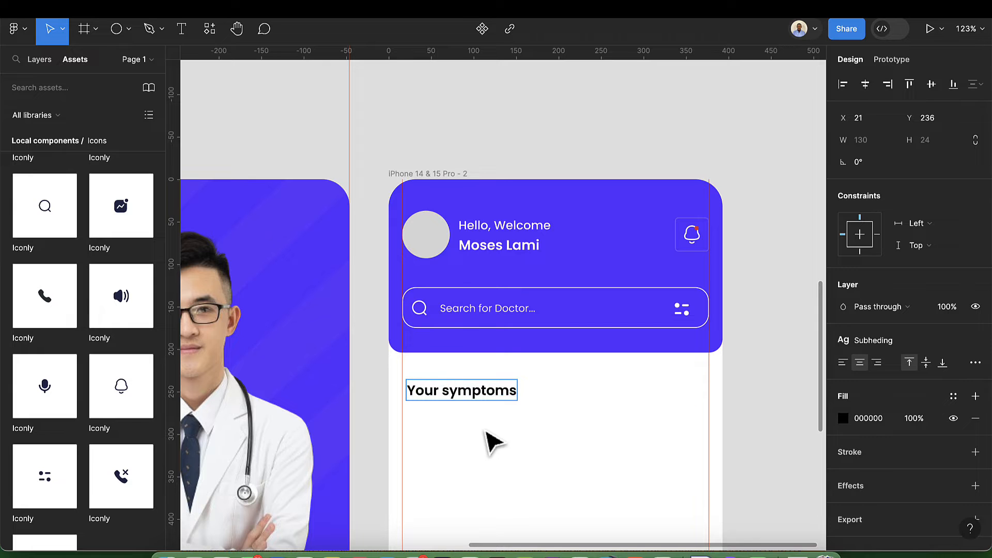
{"action": "key", "text": "Escape"}
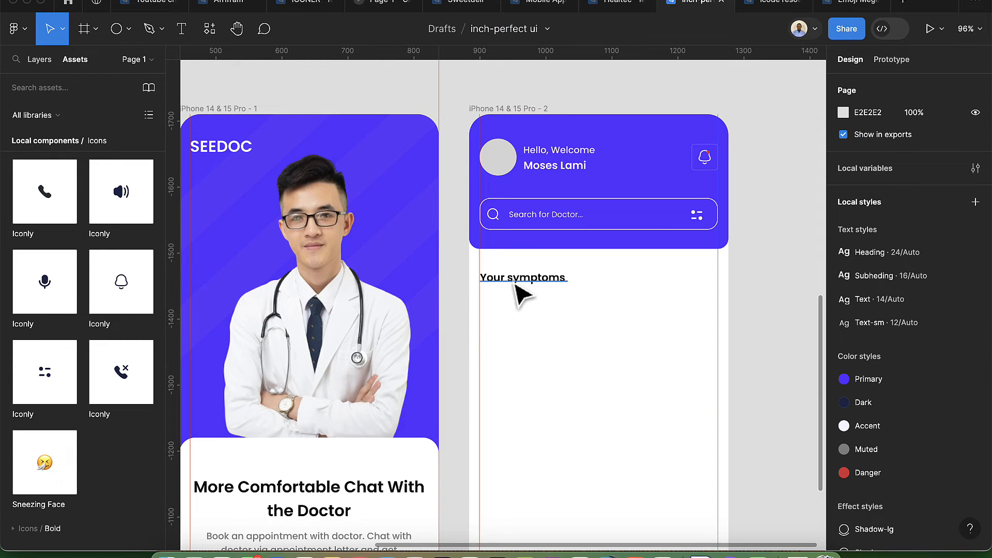
Step: Place an instance of the local Get Started button component just below the "Your symptoms" heading, at X 16, Y 273
{"action": "scroll", "coordinate": [89, 256], "scroll_direction": "up", "scroll_amount": 5}
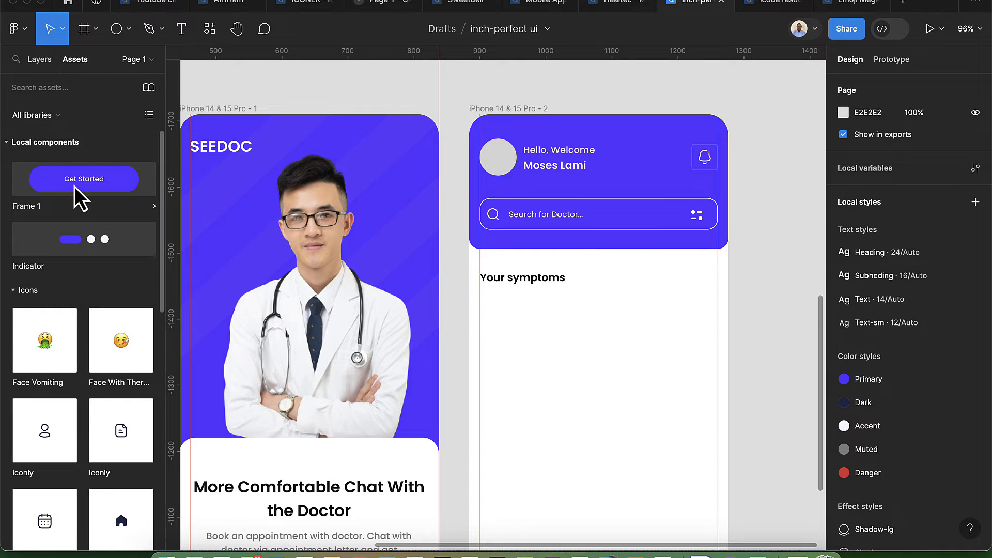
{"action": "left_click_drag", "start_coordinate": [75, 186], "coordinate": [543, 320]}
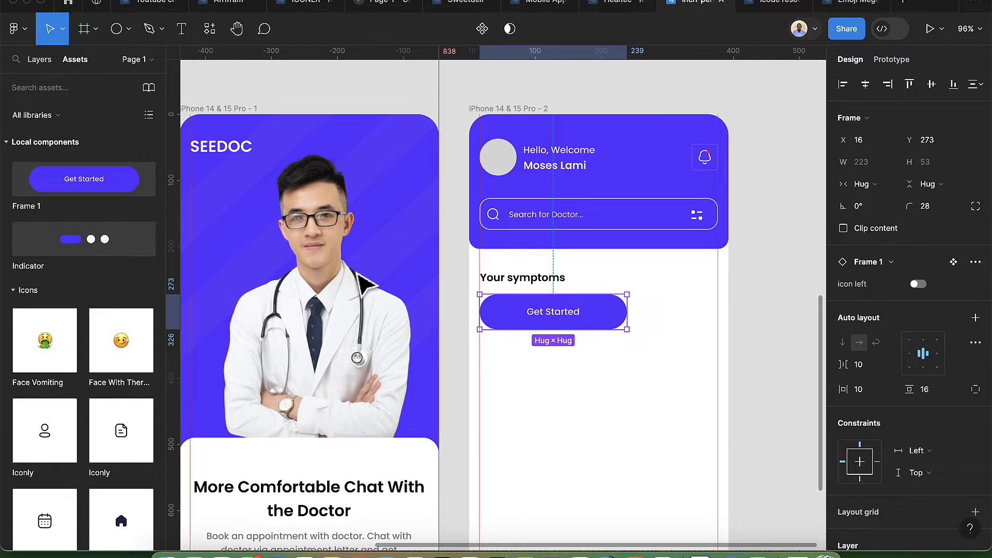
Step: Add a second variant to the main Get Started button component, Frame 1, and name it "small"
{"action": "left_click", "coordinate": [38, 60]}
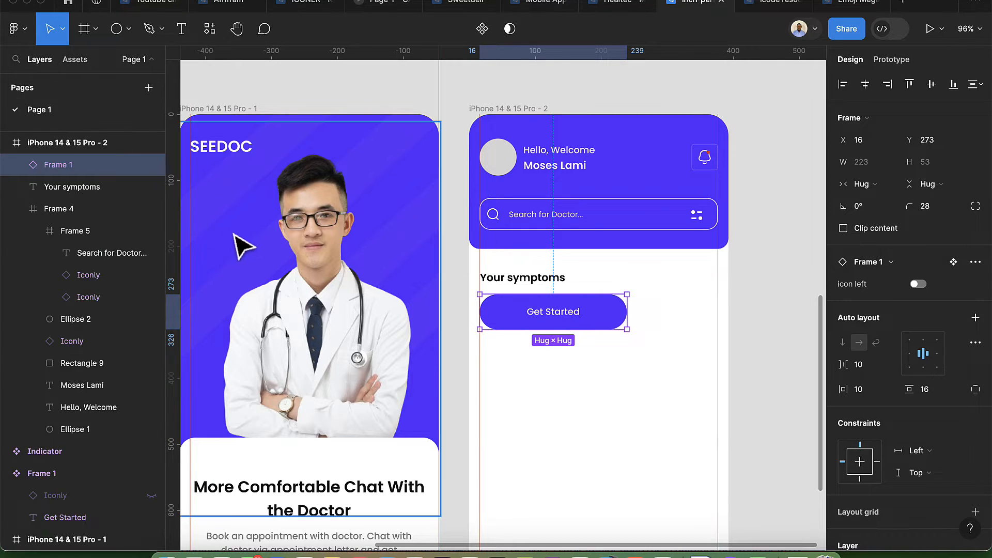
{"action": "scroll", "coordinate": [250, 250], "scroll_direction": "left", "scroll_amount": 10}
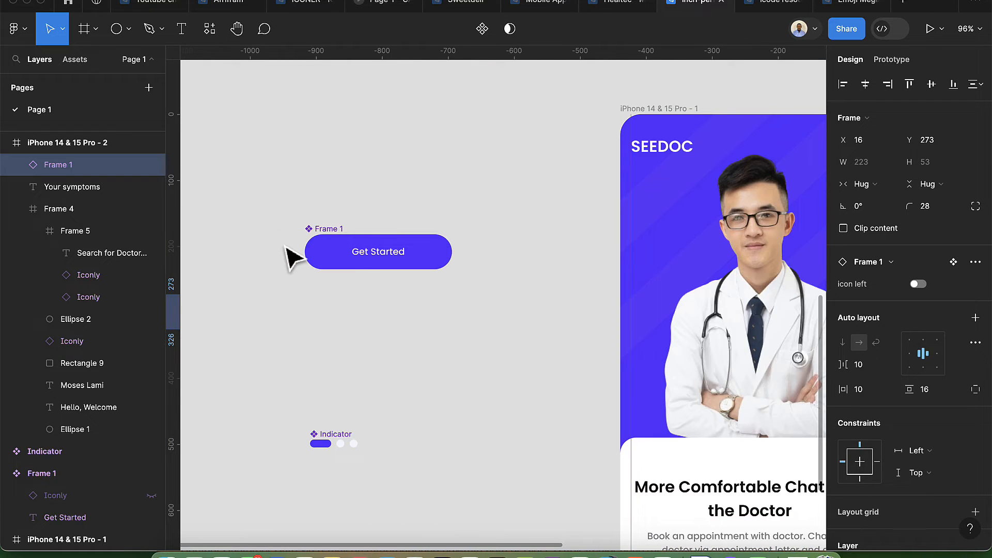
{"action": "scroll", "coordinate": [287, 259], "scroll_direction": "left", "scroll_amount": 5}
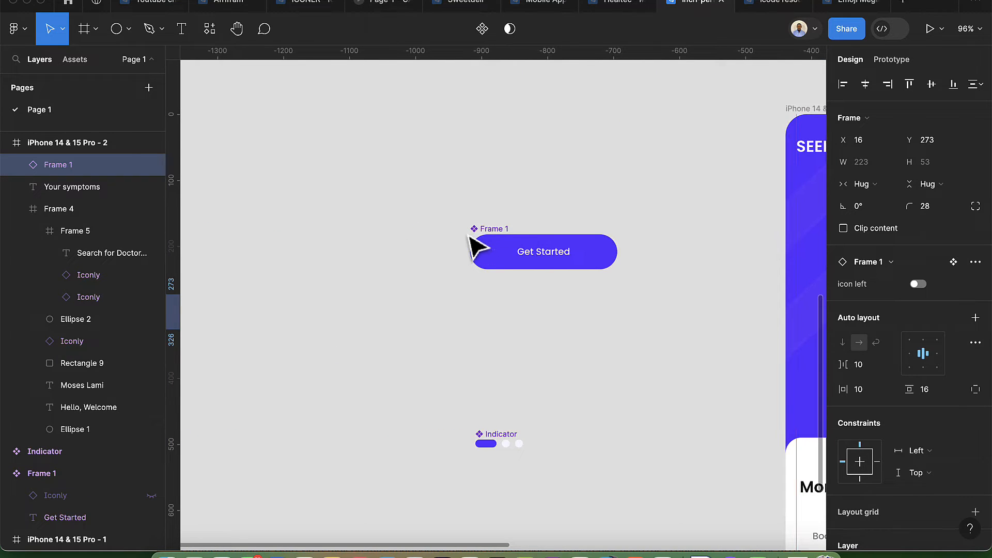
{"action": "left_click", "coordinate": [496, 239]}
{"action": "left_click", "coordinate": [458, 36]}
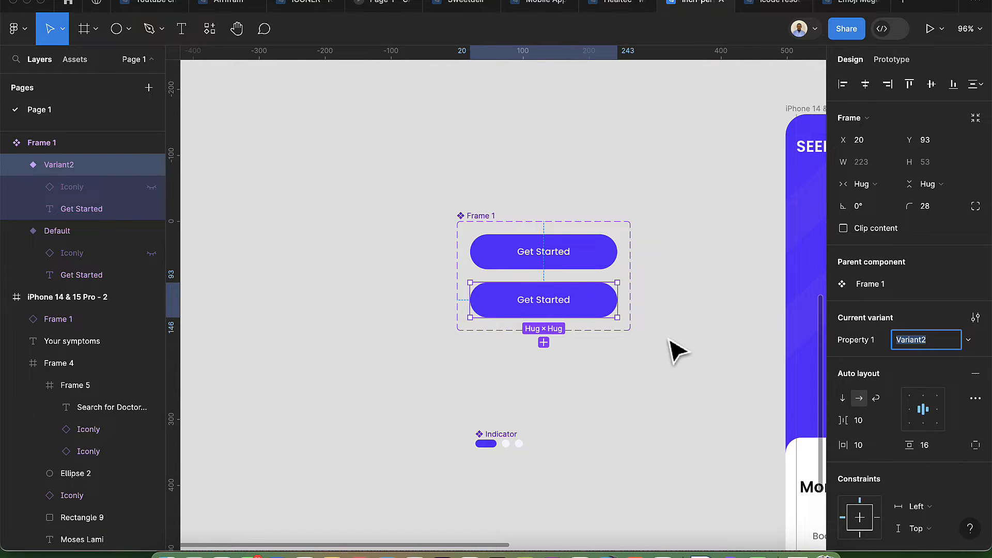
{"action": "key", "text": "BackSpace"}
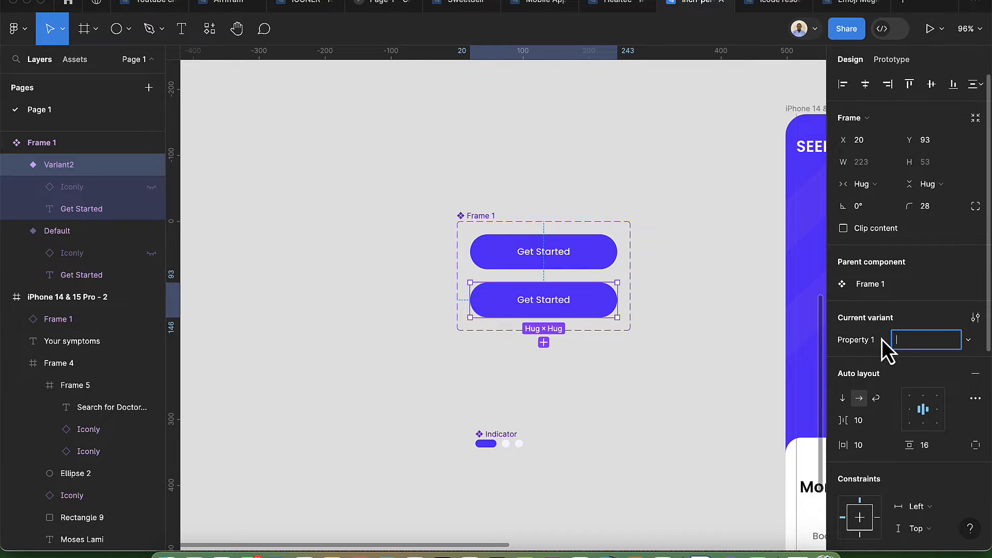
{"action": "type", "text": "all"}
{"action": "key", "text": "Return"}
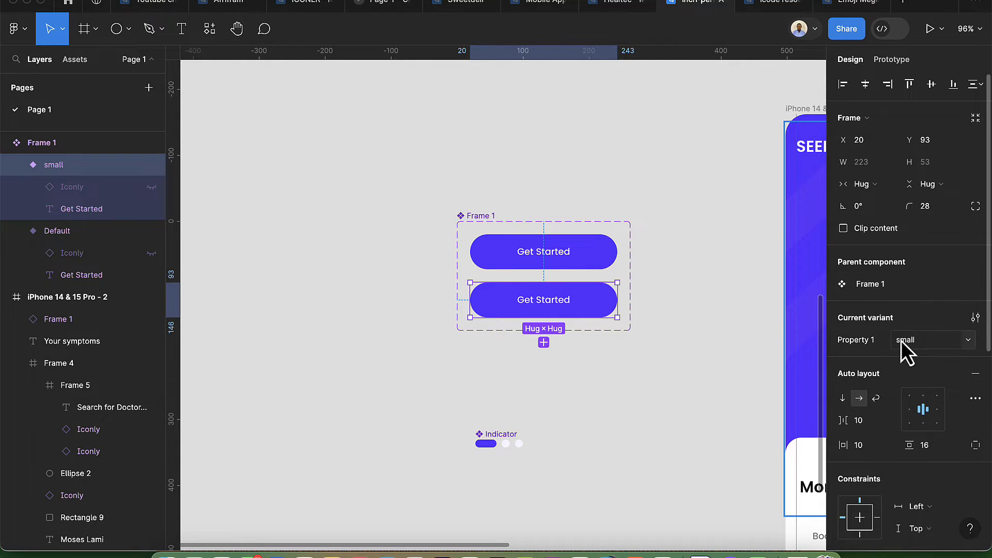
Step: Set the small variant's corner radius to 8 and its vertical padding to 10
{"action": "left_click", "coordinate": [931, 208]}
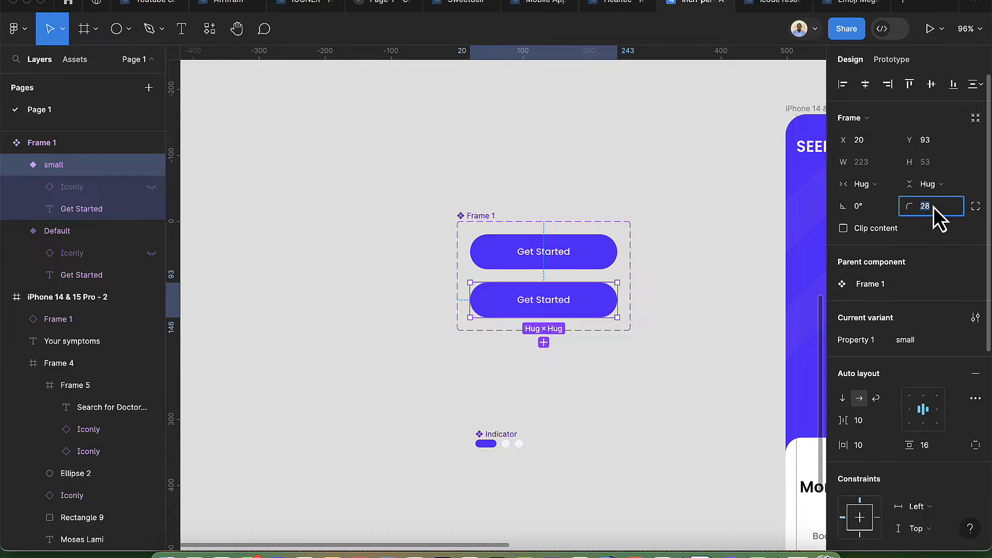
{"action": "type", "text": "8"}
{"action": "key", "text": "Return"}
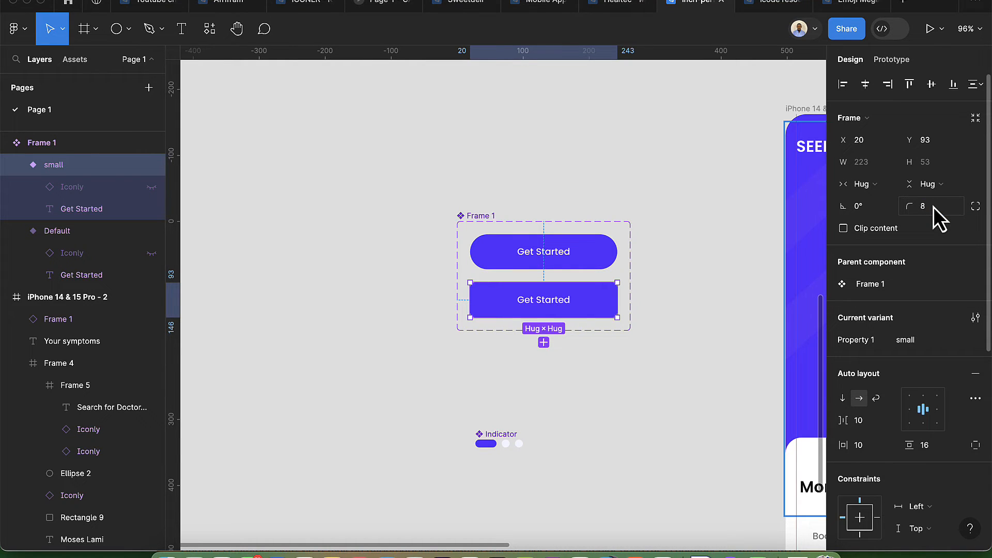
{"action": "left_click", "coordinate": [935, 447]}
{"action": "type", "text": "5"}
{"action": "type", "text": "1"}
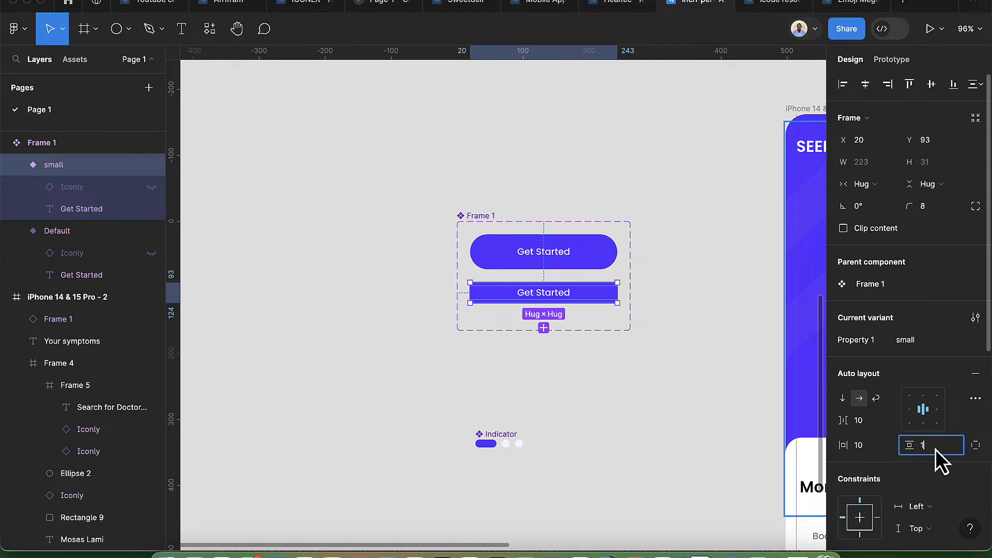
{"action": "type", "text": "0"}
{"action": "key", "text": "Return"}
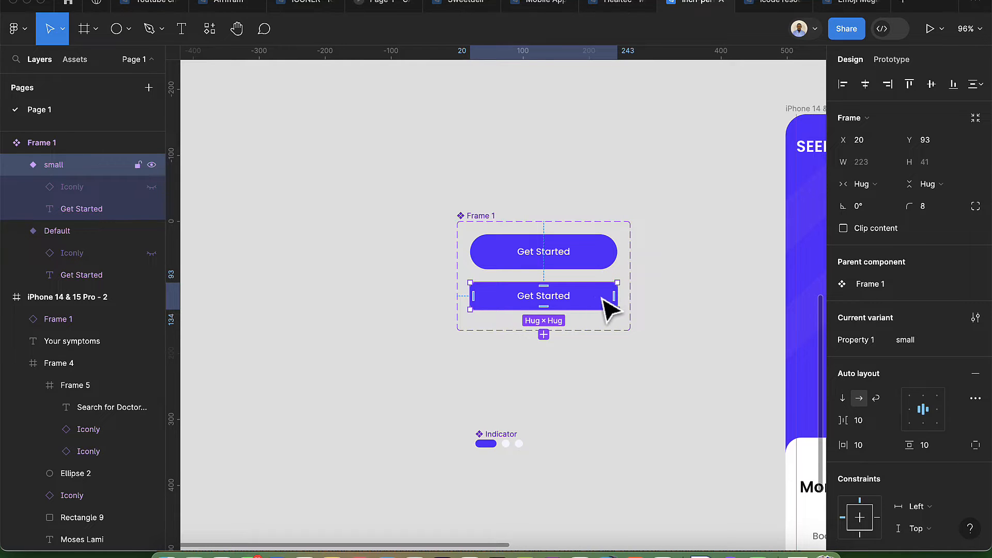
Step: Make the label text in the small variant hug its contents horizontally so the button narrows around it
{"action": "double_click", "coordinate": [566, 305]}
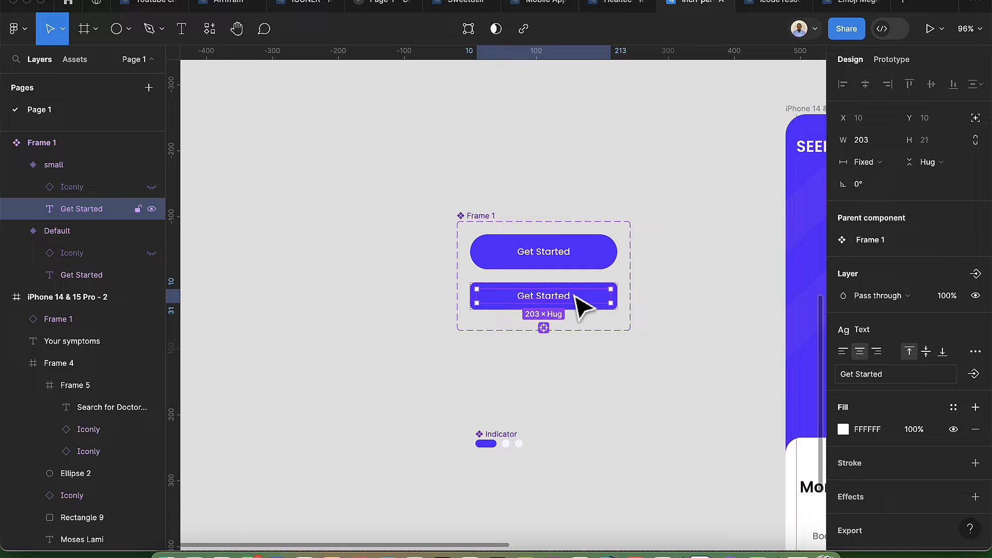
{"action": "double_click", "coordinate": [614, 297]}
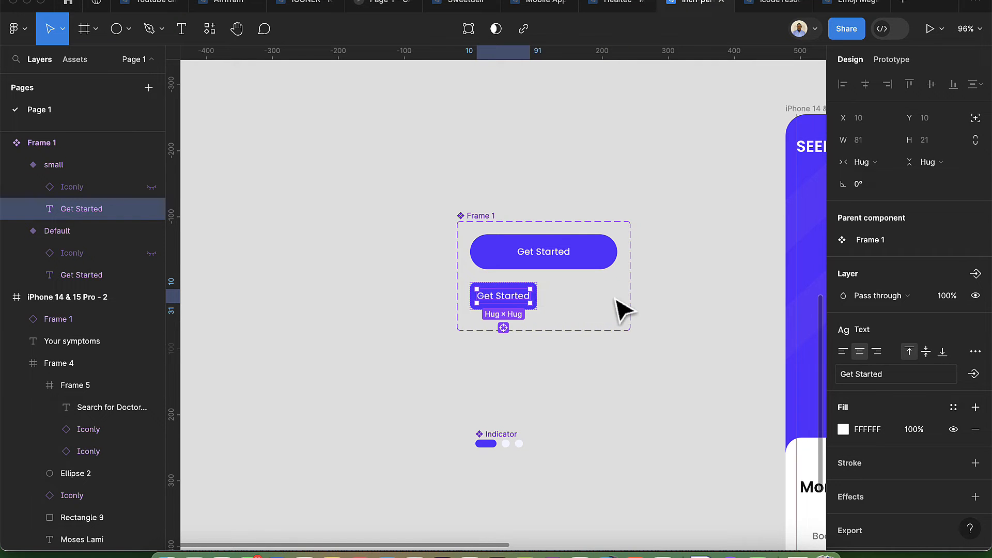
{"action": "scroll", "coordinate": [561, 312], "scroll_direction": "up", "scroll_amount": 5}
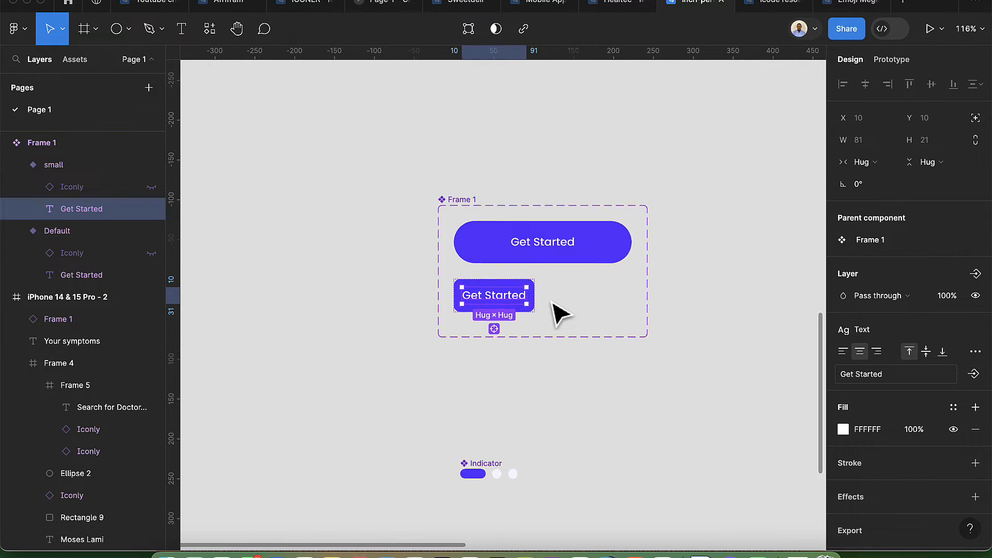
{"action": "scroll", "coordinate": [537, 306], "scroll_direction": "up", "scroll_amount": 2}
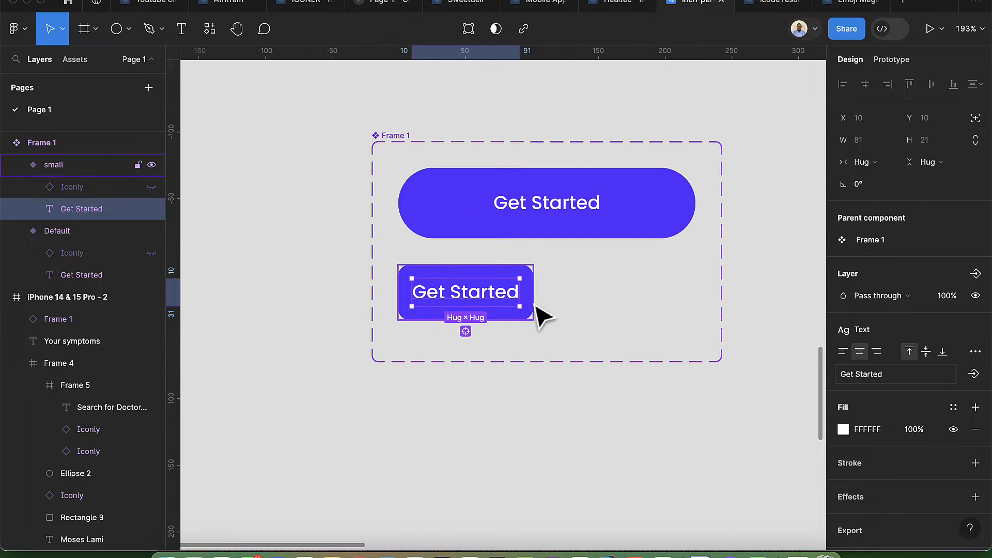
{"action": "left_click", "coordinate": [539, 313]}
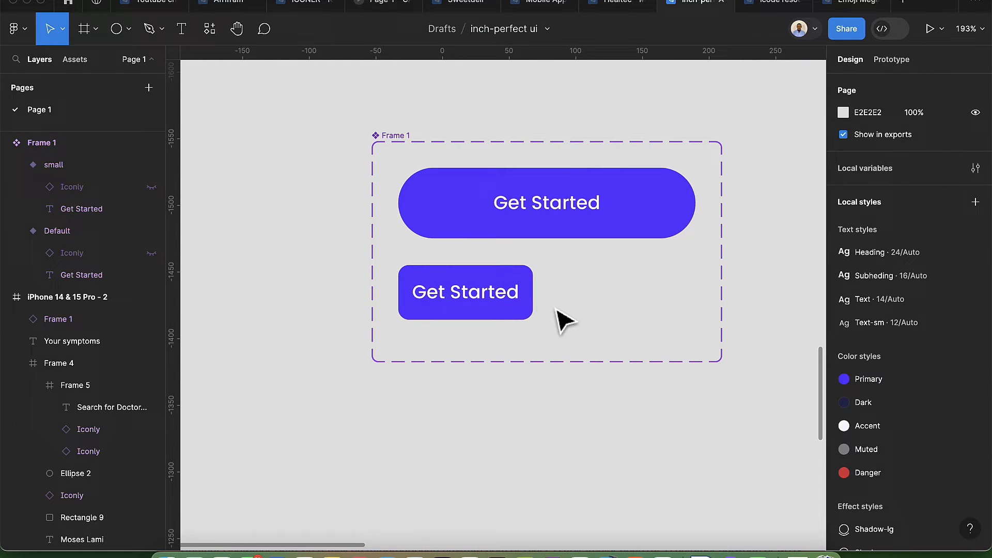
Step: Apply the Text-sm text style to the small variant's "Get Started" label
{"action": "left_click", "coordinate": [530, 313]}
{"action": "left_click", "coordinate": [511, 302]}
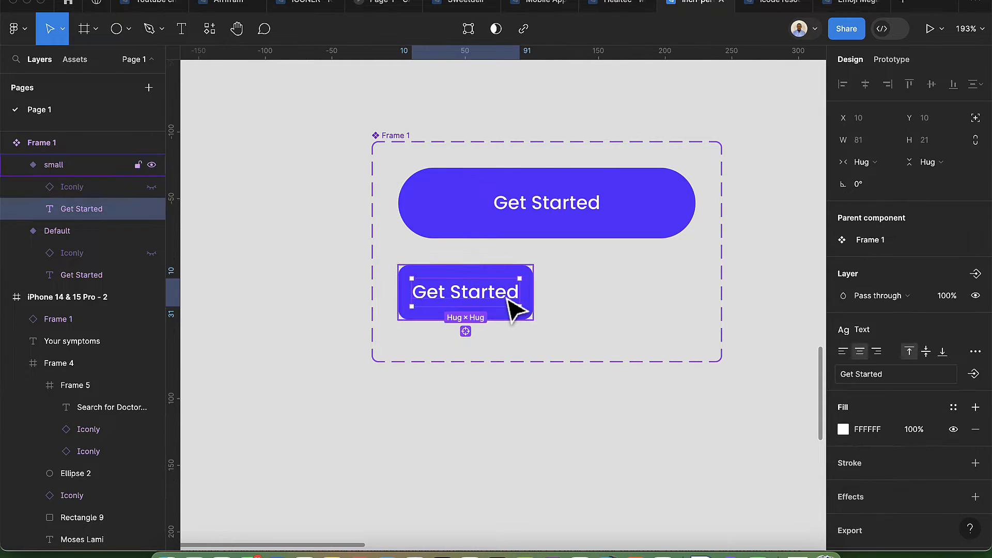
{"action": "left_click", "coordinate": [843, 335]}
{"action": "left_click", "coordinate": [885, 479]}
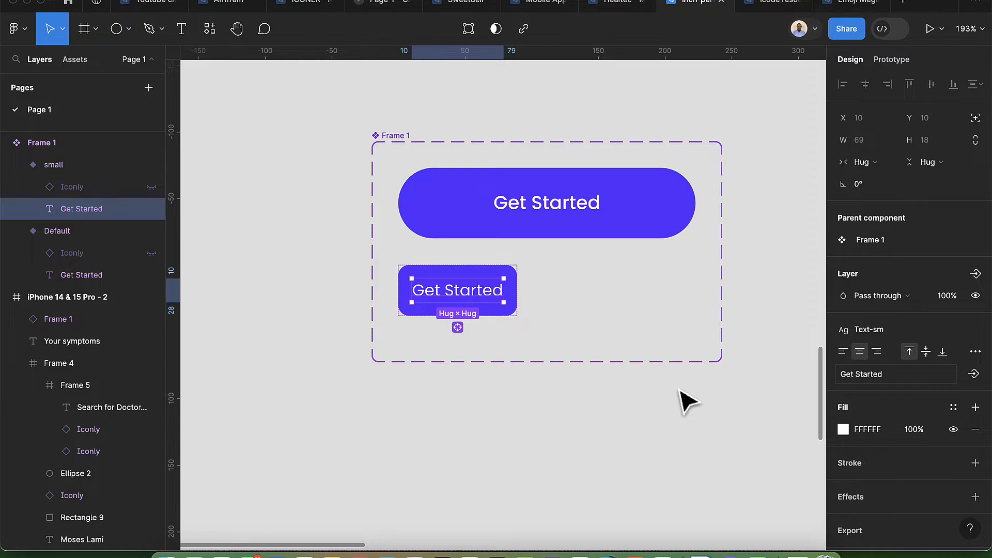
Step: Switch the button instance under "Your symptoms" to the small variant and turn on its left icon
{"action": "scroll", "coordinate": [675, 387], "scroll_direction": "down", "scroll_amount": 3}
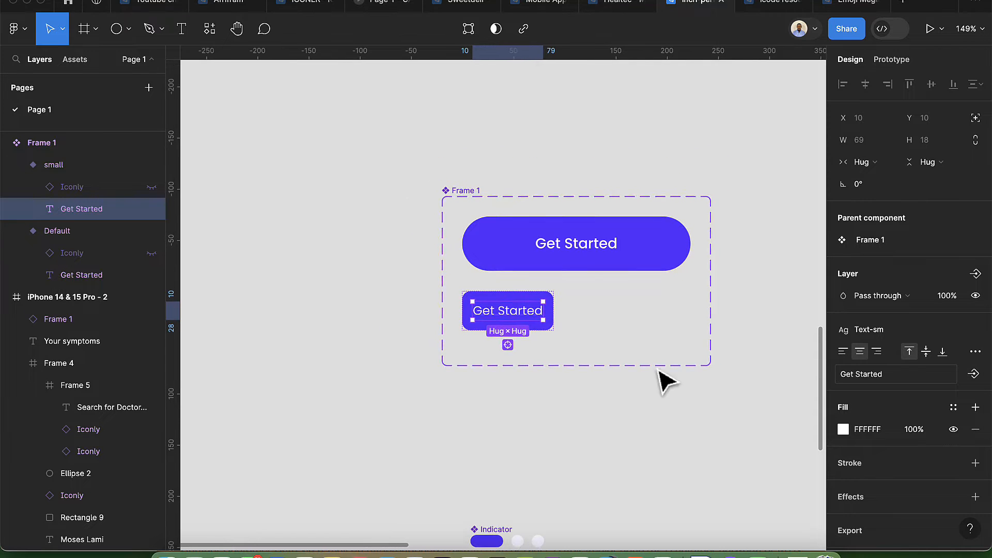
{"action": "scroll", "coordinate": [602, 341], "scroll_direction": "down", "scroll_amount": 2}
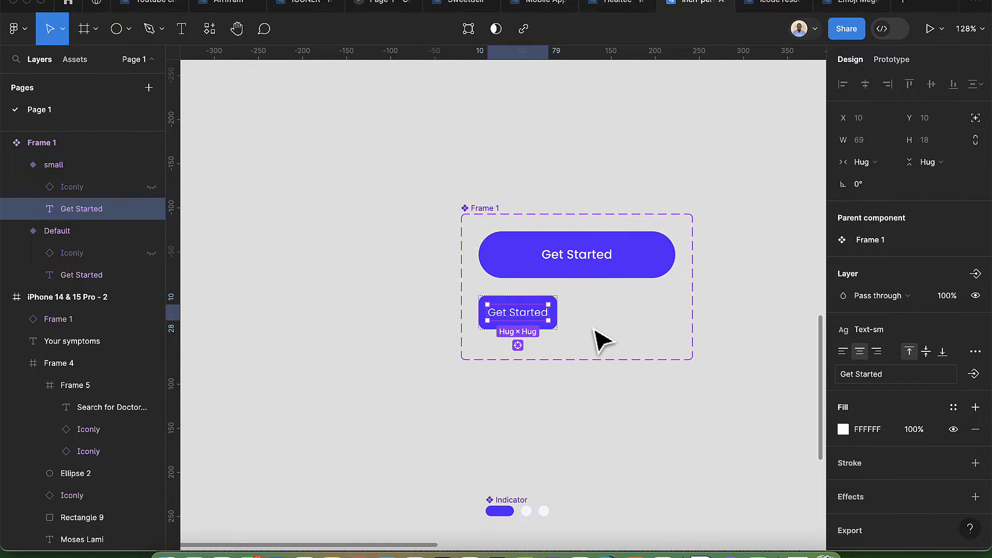
{"action": "scroll", "coordinate": [596, 330], "scroll_direction": "right", "scroll_amount": 15}
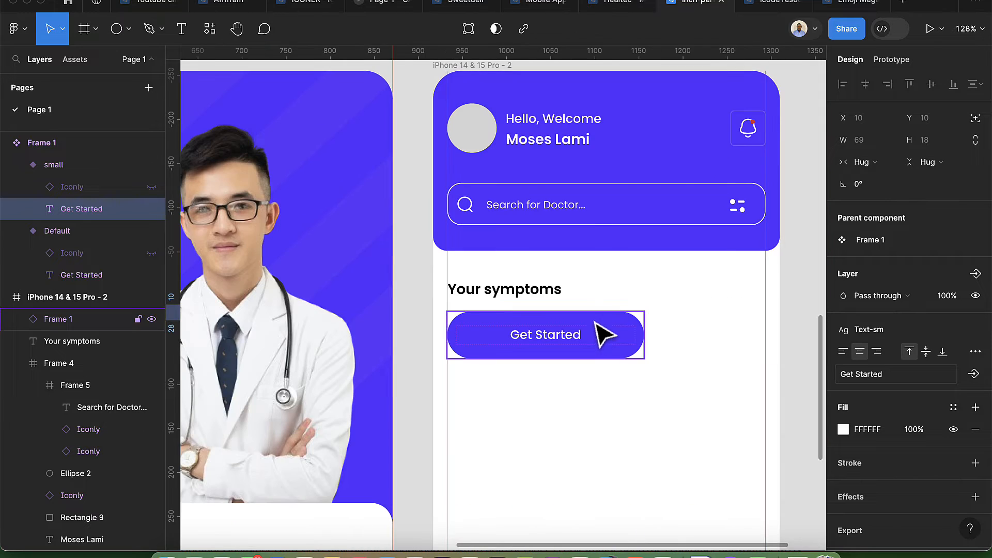
{"action": "left_click", "coordinate": [601, 331]}
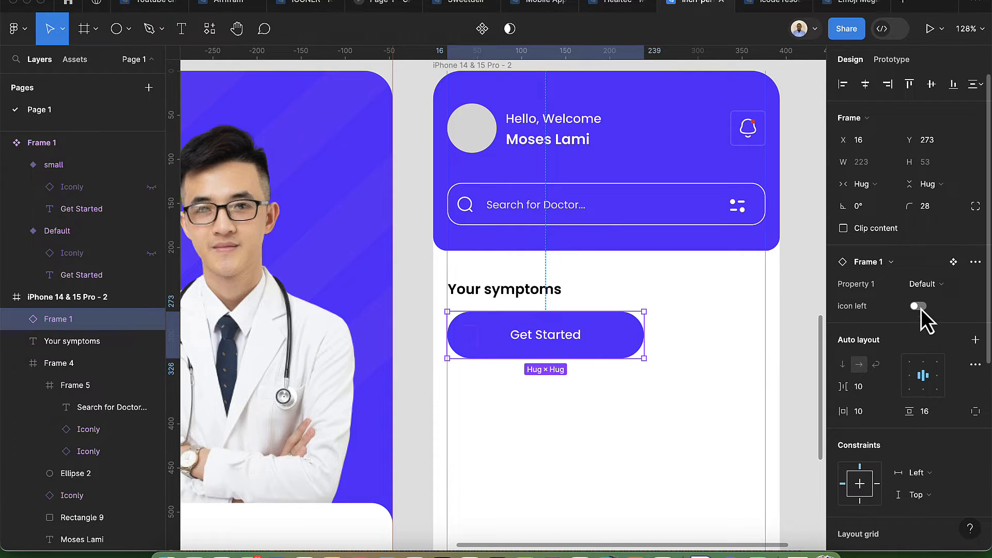
{"action": "left_click", "coordinate": [933, 287]}
{"action": "left_click", "coordinate": [932, 300]}
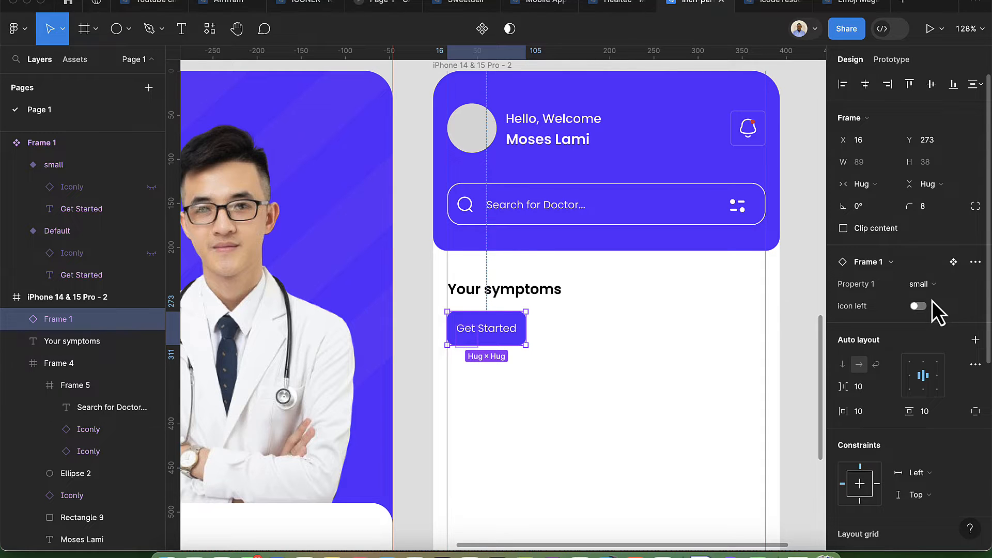
{"action": "left_click", "coordinate": [919, 307]}
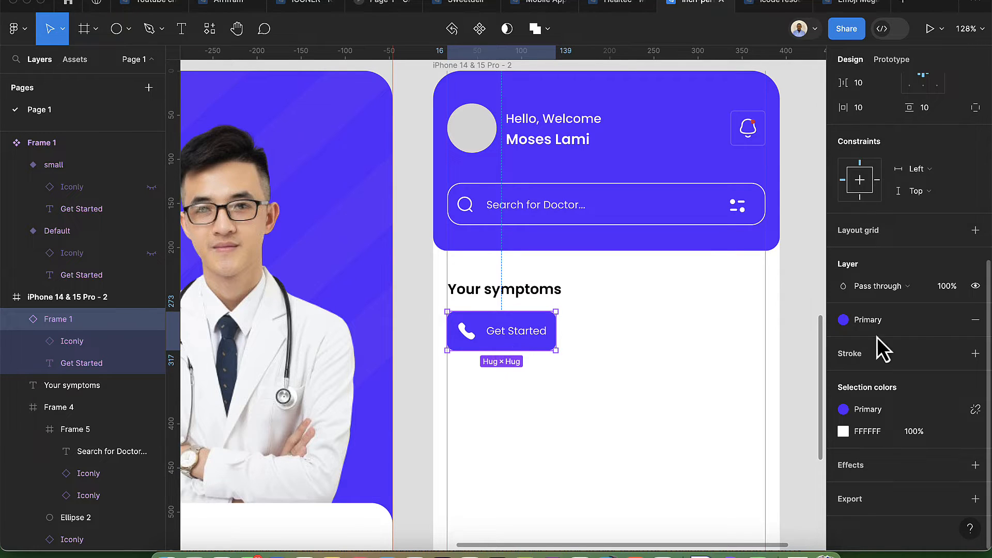
Step: Swap the phone icon inside the small button under "Your symptoms" for the Face With Thermometer icon
{"action": "scroll", "coordinate": [925, 331], "scroll_direction": "up", "scroll_amount": 5}
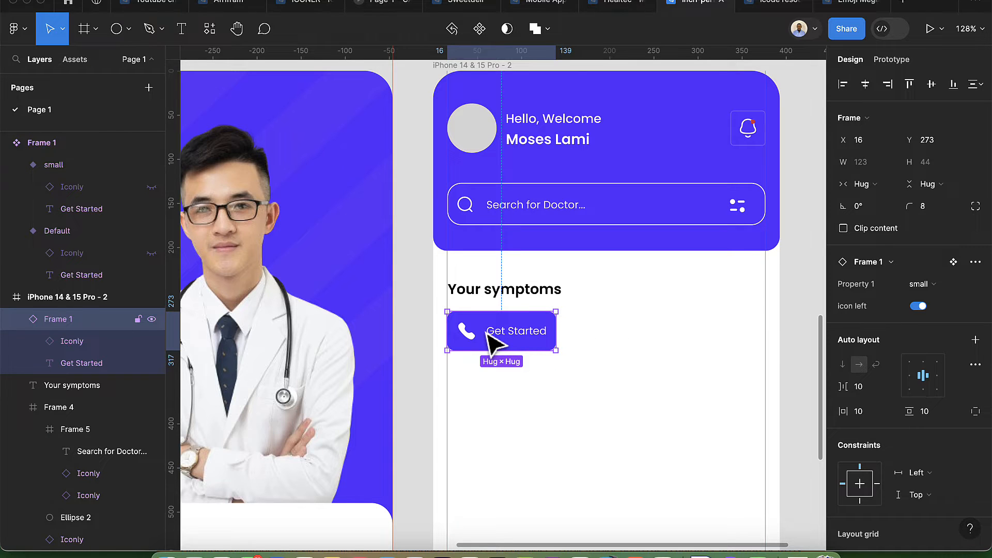
{"action": "double_click", "coordinate": [464, 333]}
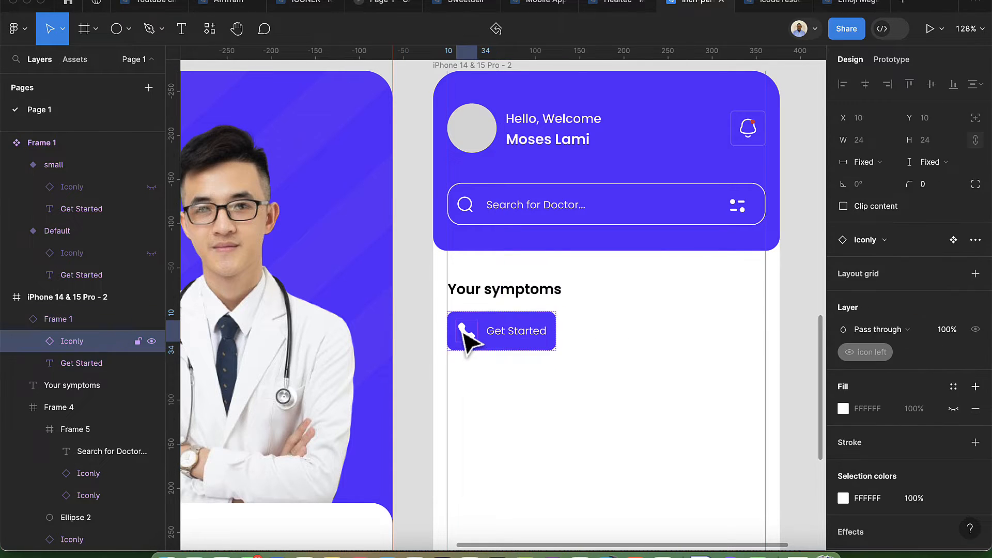
{"action": "left_click", "coordinate": [891, 241]}
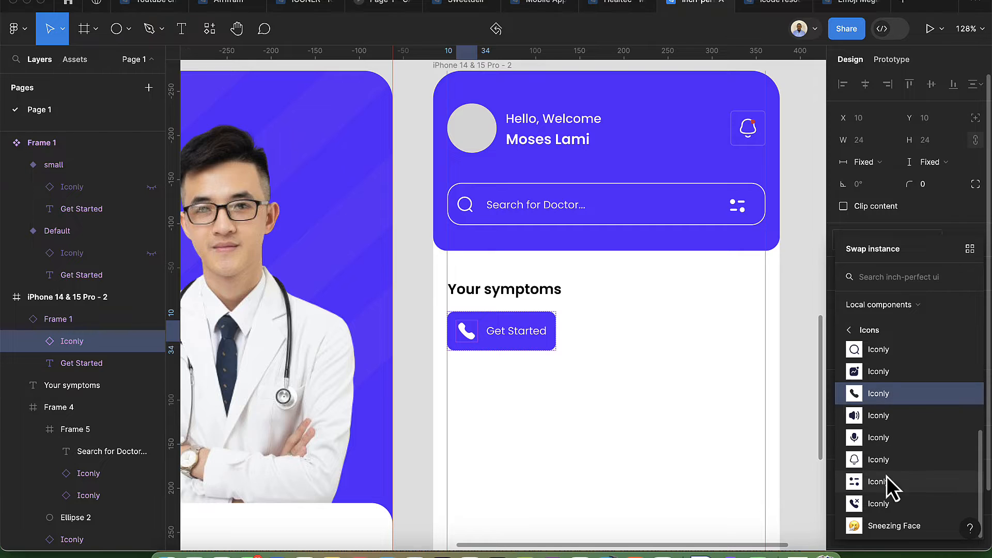
{"action": "scroll", "coordinate": [885, 504], "scroll_direction": "up", "scroll_amount": 3}
{"action": "scroll", "coordinate": [886, 507], "scroll_direction": "up", "scroll_amount": 1}
{"action": "left_click", "coordinate": [879, 373]}
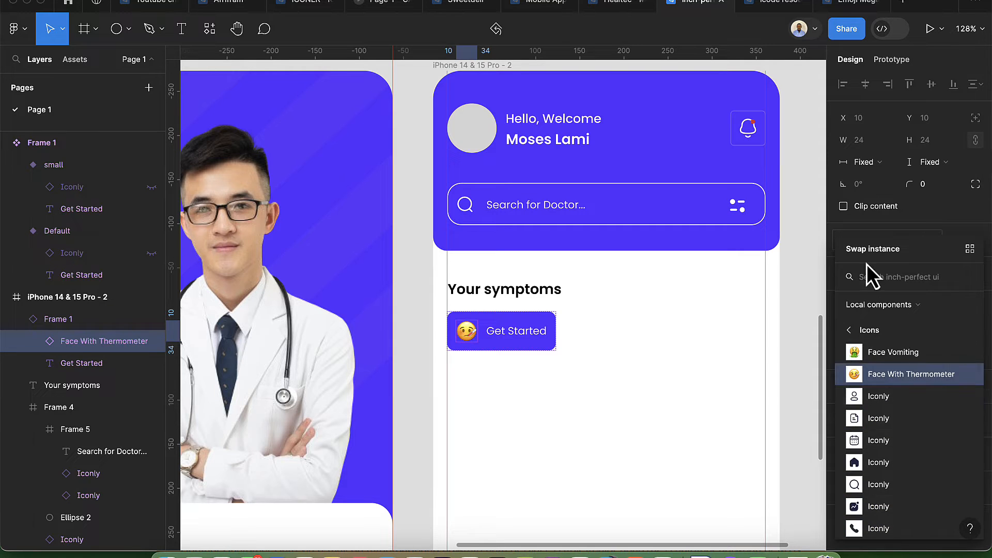
{"action": "scroll", "coordinate": [886, 414], "scroll_direction": "down", "scroll_amount": 3}
{"action": "scroll", "coordinate": [887, 414], "scroll_direction": "down", "scroll_amount": 1}
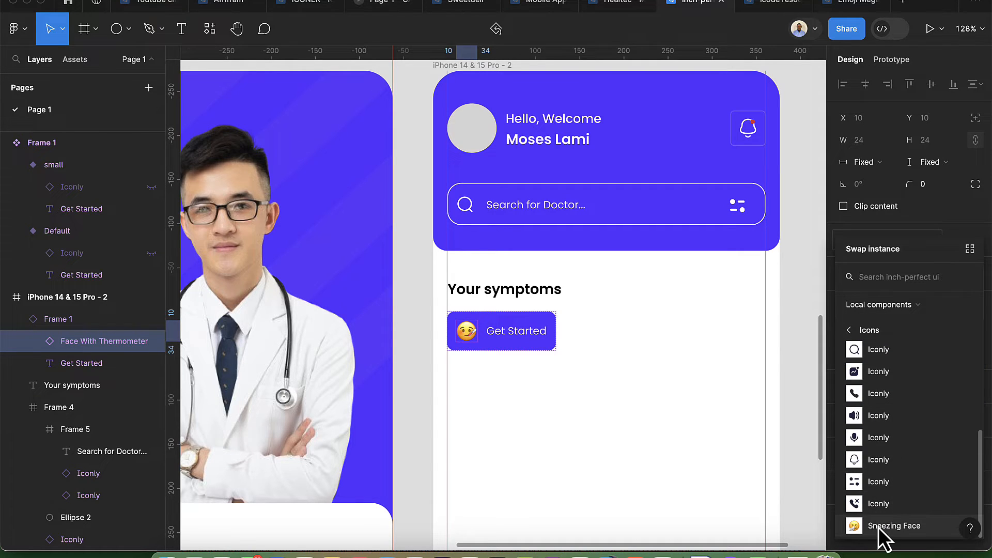
Step: Swap the icon in the button under "Your symptoms" for Sneezing Face and change its label to "Snuffle"
{"action": "left_click", "coordinate": [878, 527]}
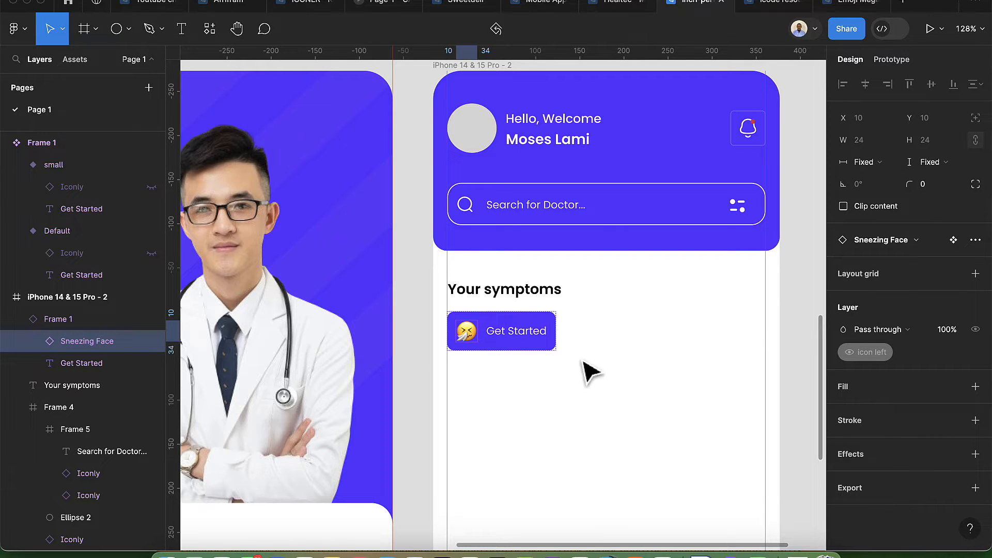
{"action": "double_click", "coordinate": [516, 331]}
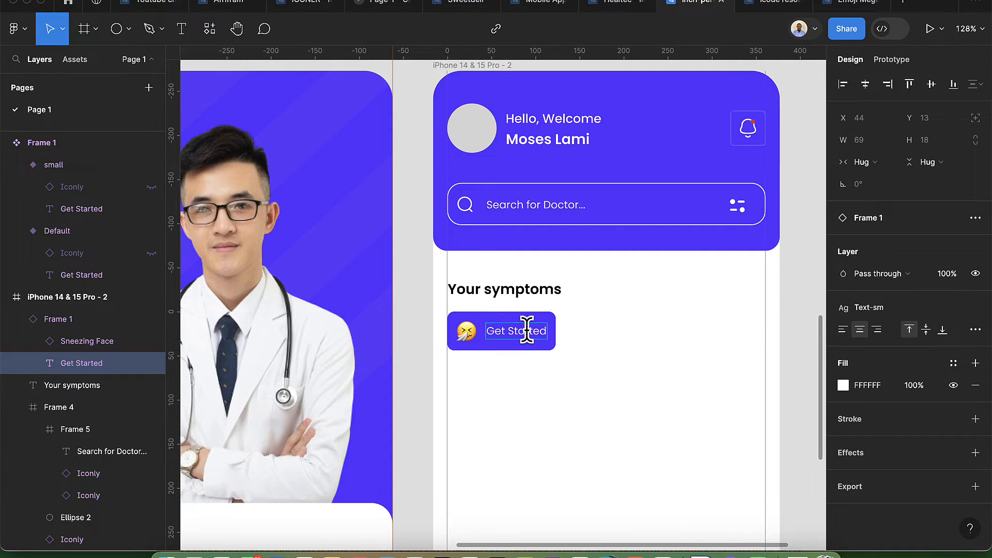
{"action": "key", "text": "BackSpace"}
{"action": "type", "text": "Snu"}
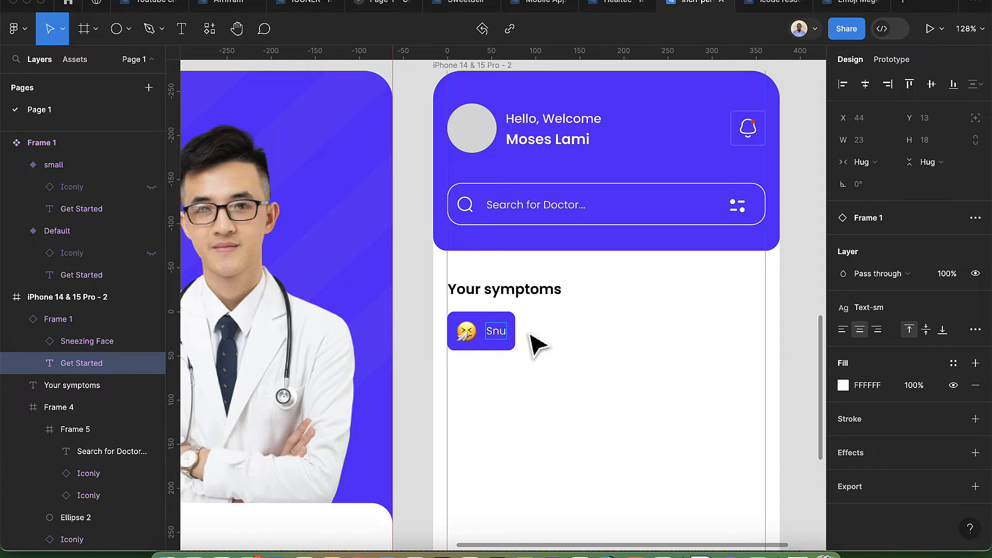
{"action": "type", "text": "ffle"}
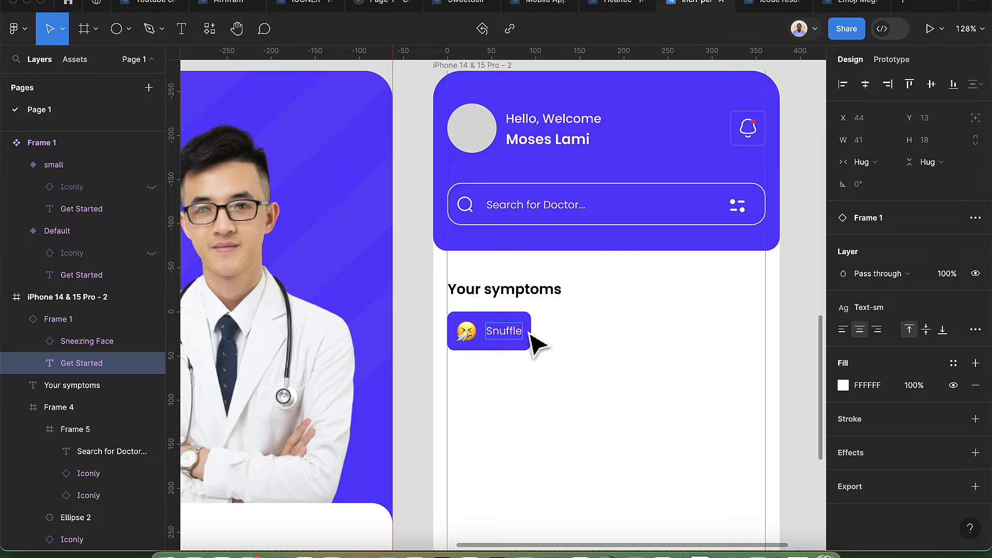
{"action": "left_click", "coordinate": [540, 353]}
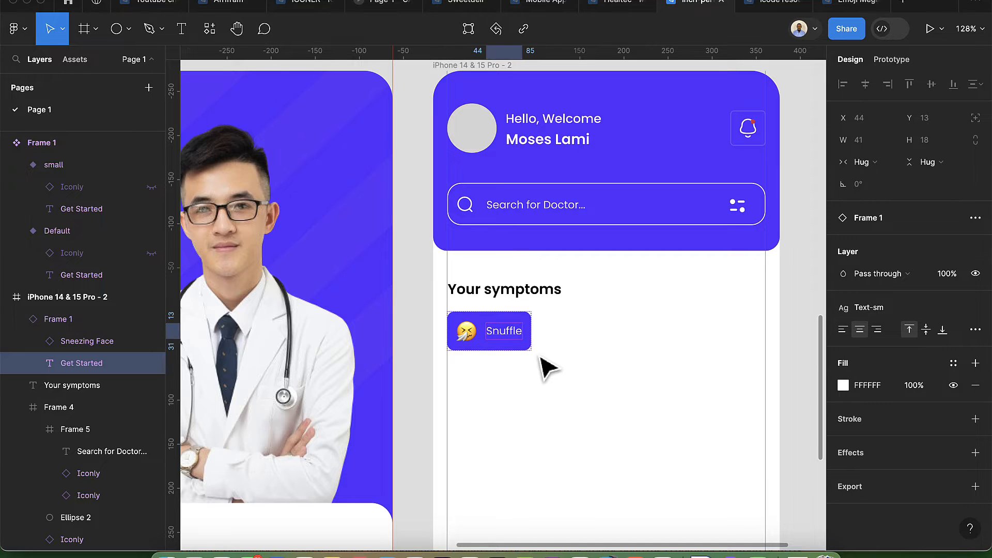
Step: Duplicate the Snuffle button to its right in the same row and relabel the copy "High Fever"
{"action": "left_click", "coordinate": [516, 353]}
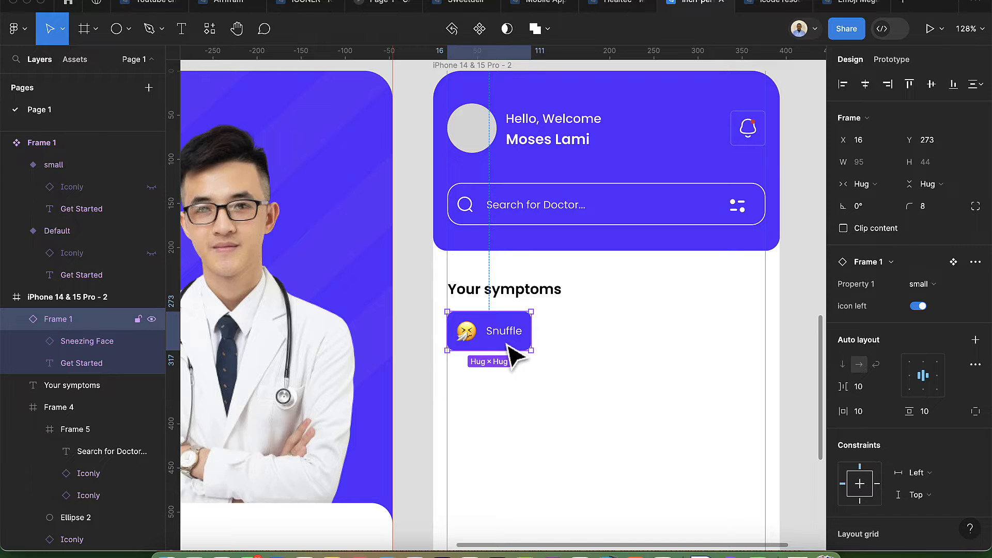
{"action": "left_click_drag", "start_coordinate": [508, 346], "coordinate": [603, 345]}
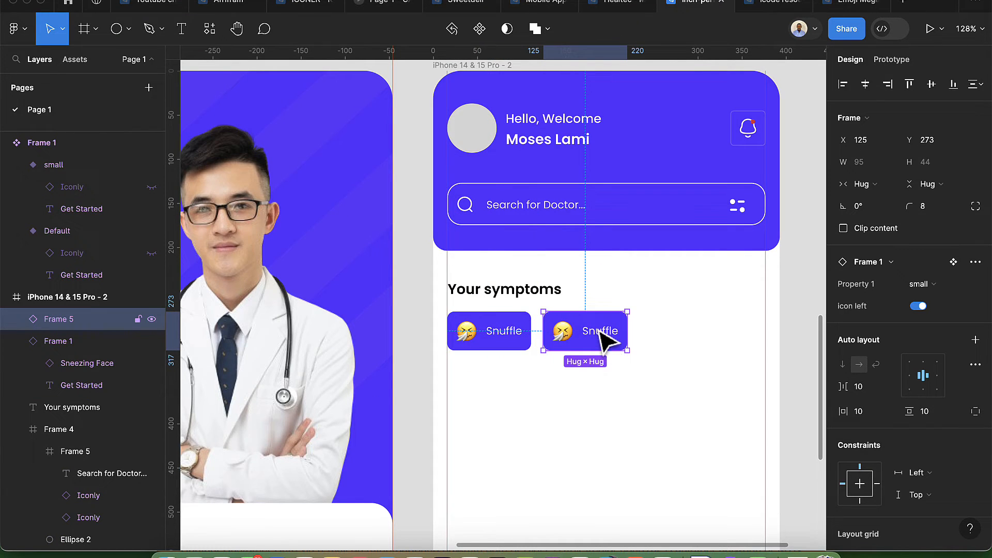
{"action": "double_click", "coordinate": [604, 340]}
{"action": "double_click", "coordinate": [602, 330]}
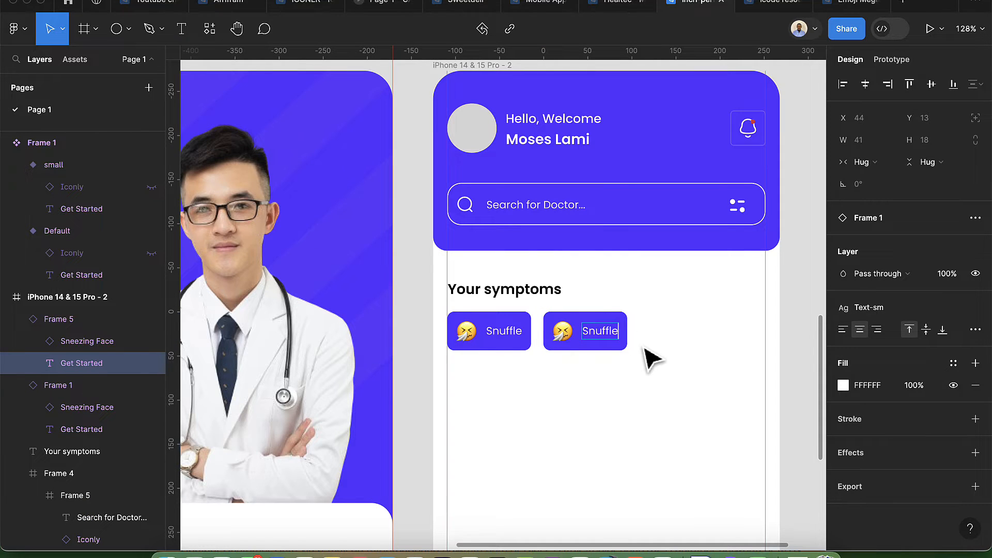
{"action": "key", "text": "BackSpace"}
{"action": "key", "text": "BackSpace"}
{"action": "key", "text": "BackSpace"}
{"action": "key", "text": "BackSpace"}
{"action": "key", "text": "BackSpace"}
{"action": "key", "text": "BackSpace"}
{"action": "key", "text": "BackSpace"}
{"action": "type", "text": "Hi"}
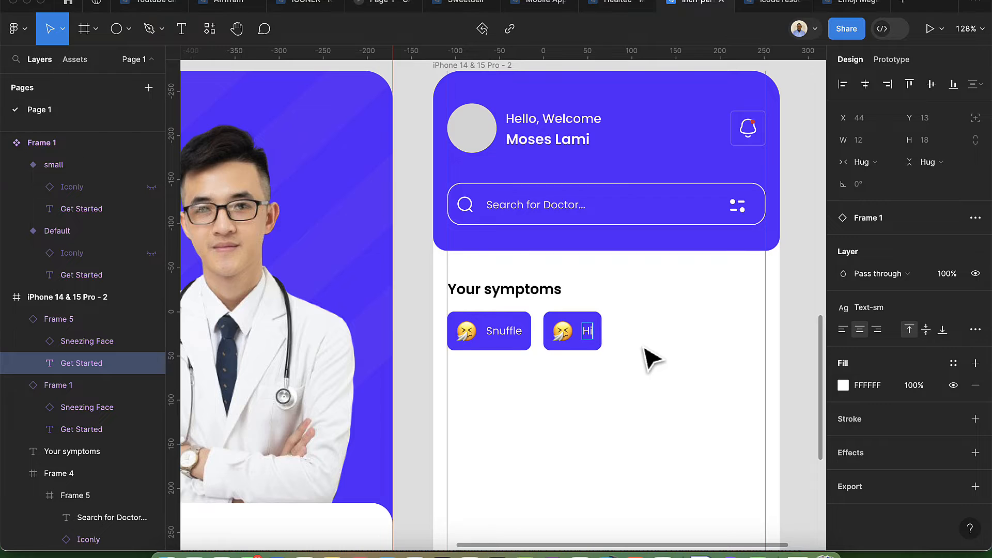
{"action": "type", "text": "gh Fev"}
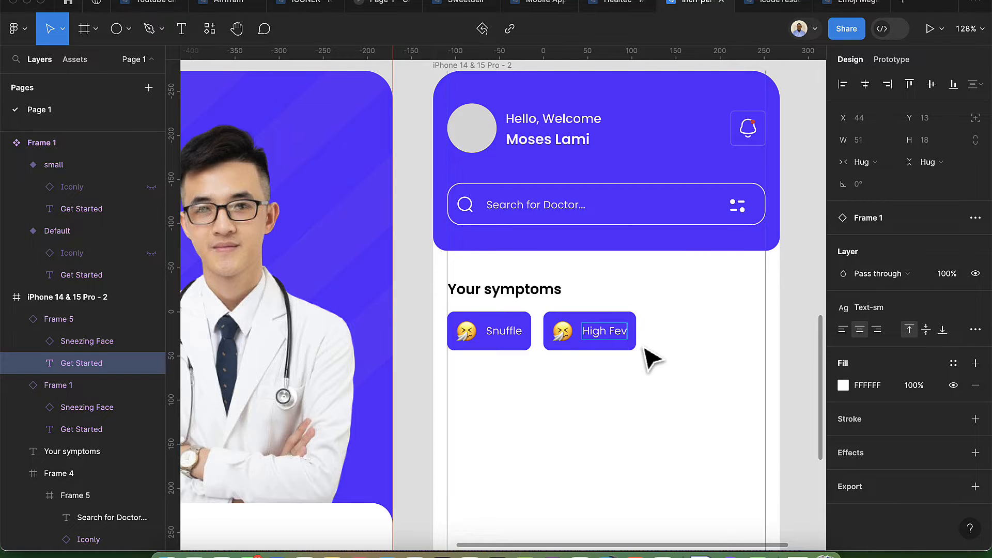
{"action": "type", "text": "er"}
{"action": "left_click", "coordinate": [653, 347]}
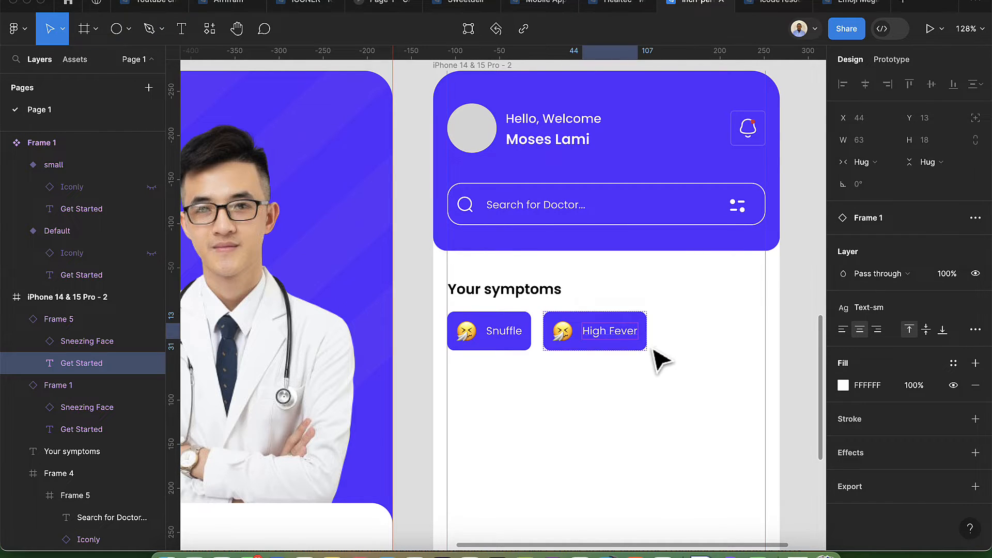
Step: Duplicate the High Fever button as a third symptom button ending at the right margin guide, and relabel it "Nauseous"
{"action": "left_click", "coordinate": [623, 347]}
{"action": "key", "text": "super+d"}
{"action": "left_click_drag", "start_coordinate": [624, 348], "coordinate": [722, 345]}
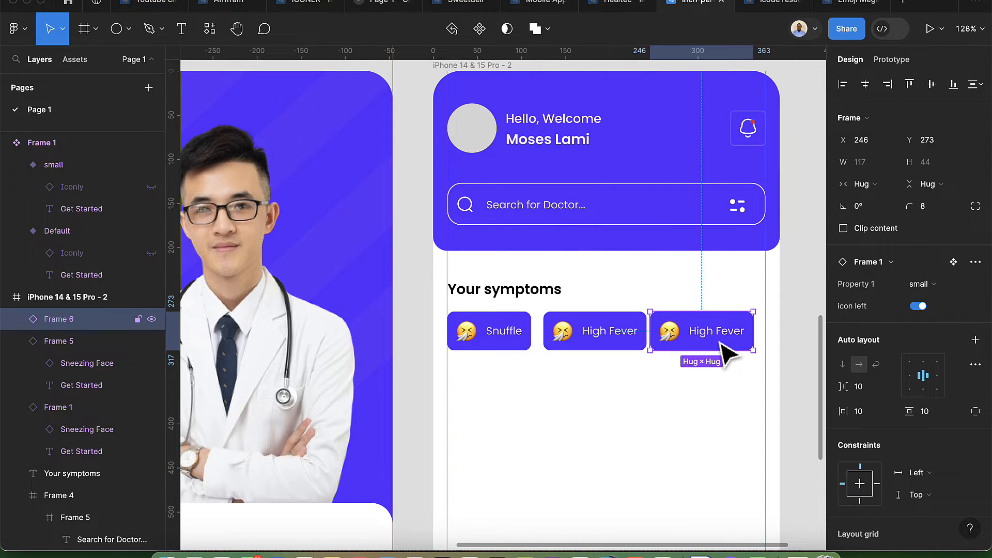
{"action": "double_click", "coordinate": [725, 333]}
{"action": "double_click", "coordinate": [721, 330]}
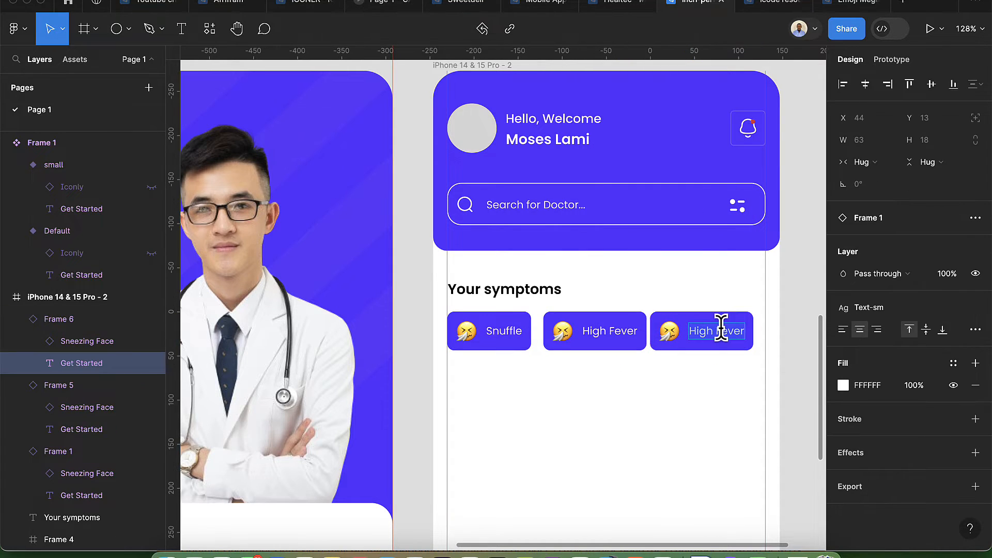
{"action": "key", "text": "BackSpace"}
{"action": "type", "text": "Na"}
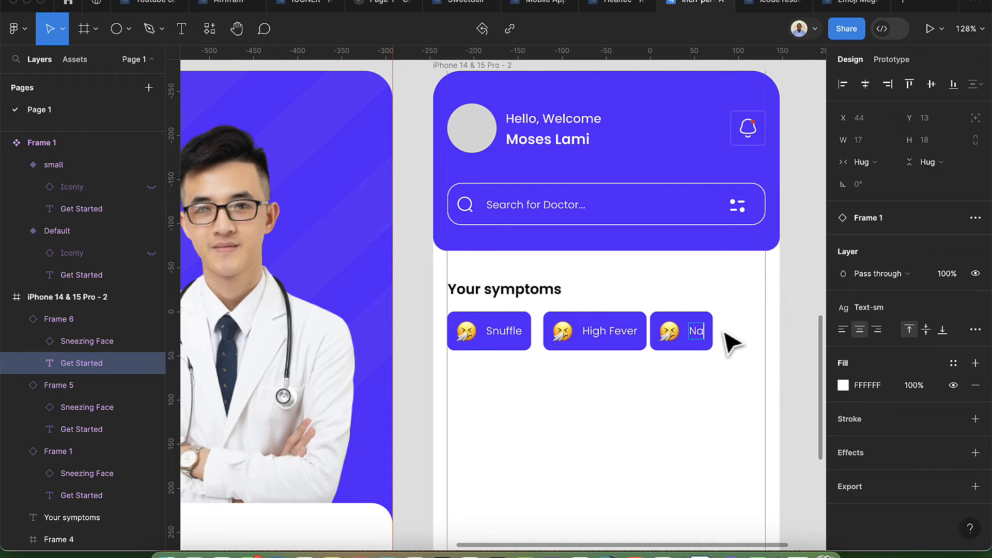
{"action": "type", "text": "us"}
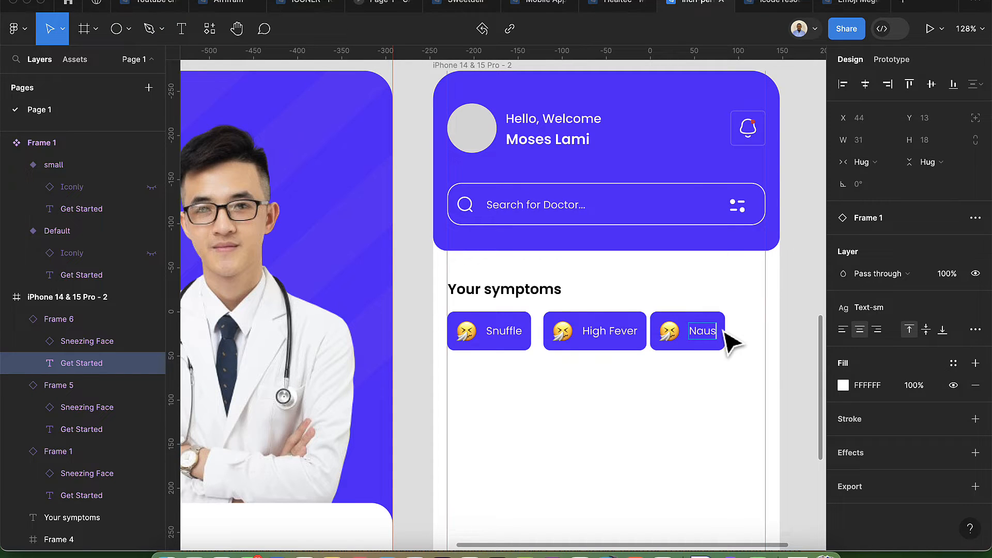
{"action": "type", "text": "eous"}
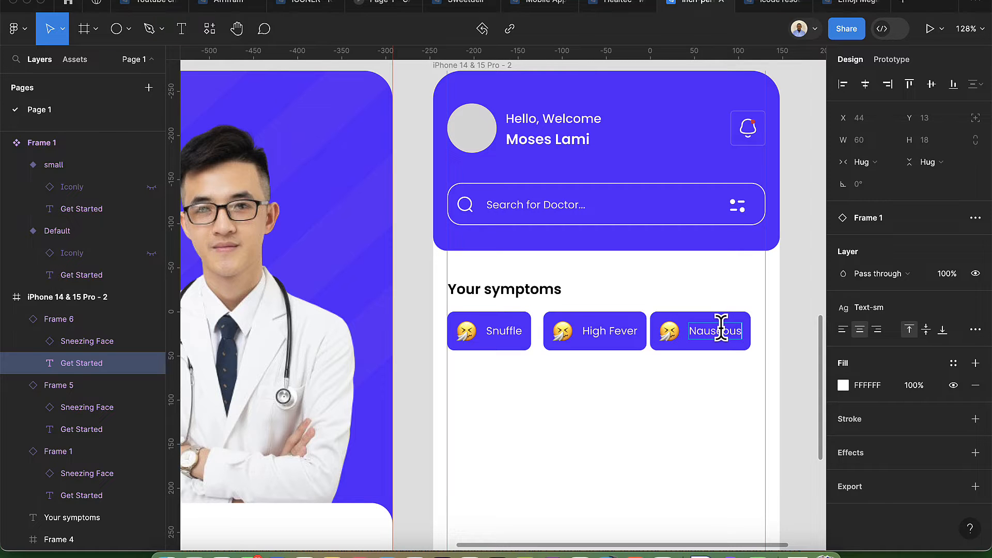
{"action": "key", "text": "Escape"}
{"action": "key", "text": "Escape"}
Step: Swap the High Fever button's sneezing icon for the Face With Thermometer icon
{"action": "left_click", "coordinate": [580, 337]}
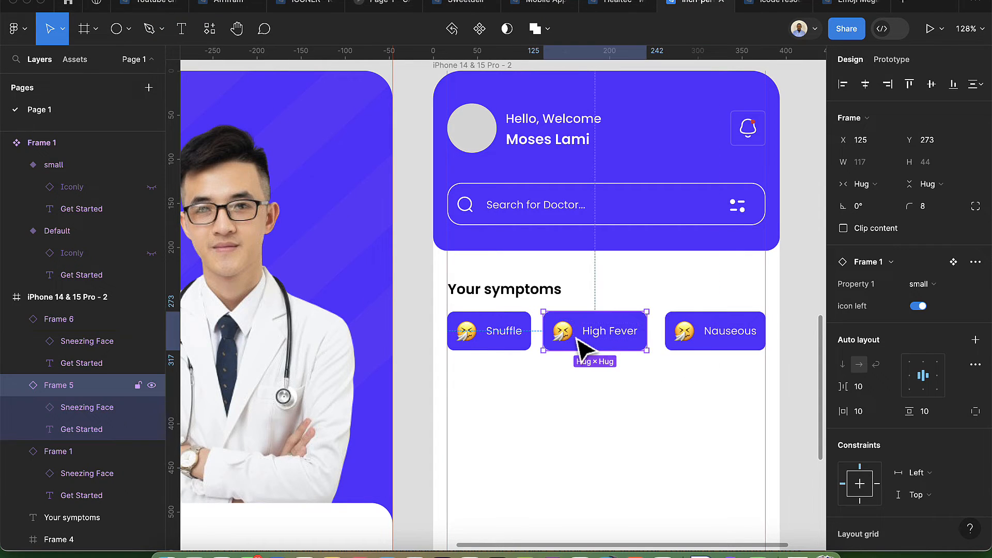
{"action": "left_click", "coordinate": [569, 338]}
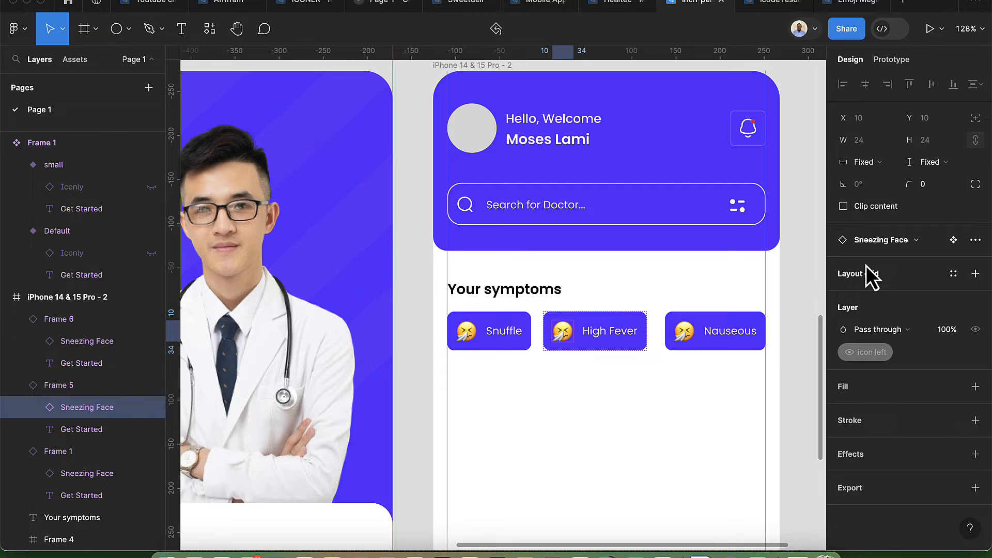
{"action": "left_click", "coordinate": [878, 249]}
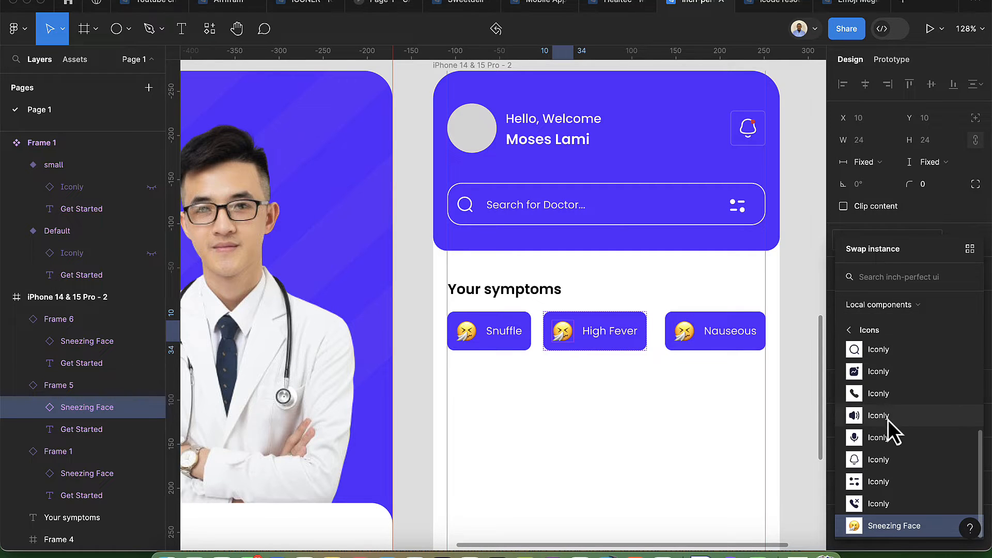
{"action": "scroll", "coordinate": [883, 447], "scroll_direction": "up", "scroll_amount": 2}
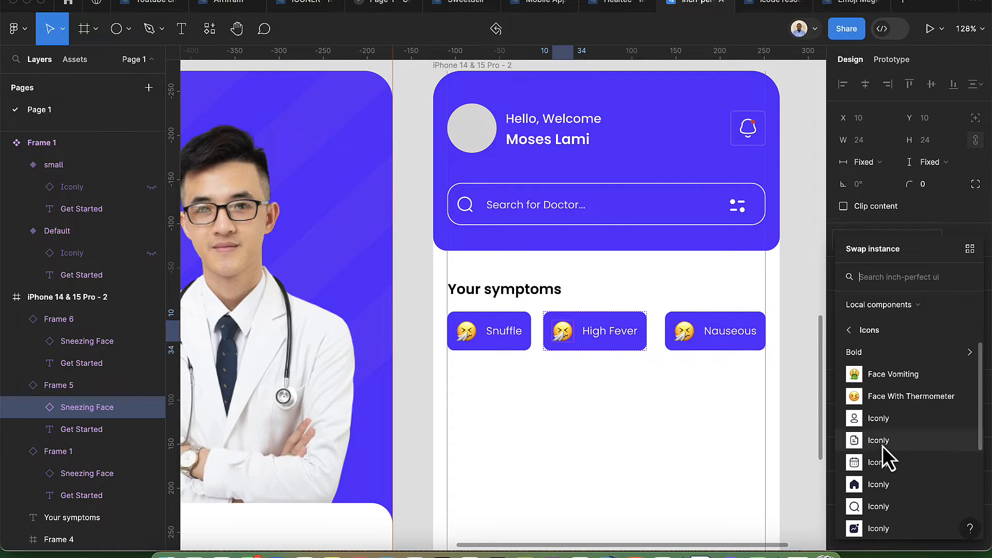
{"action": "left_click", "coordinate": [875, 395]}
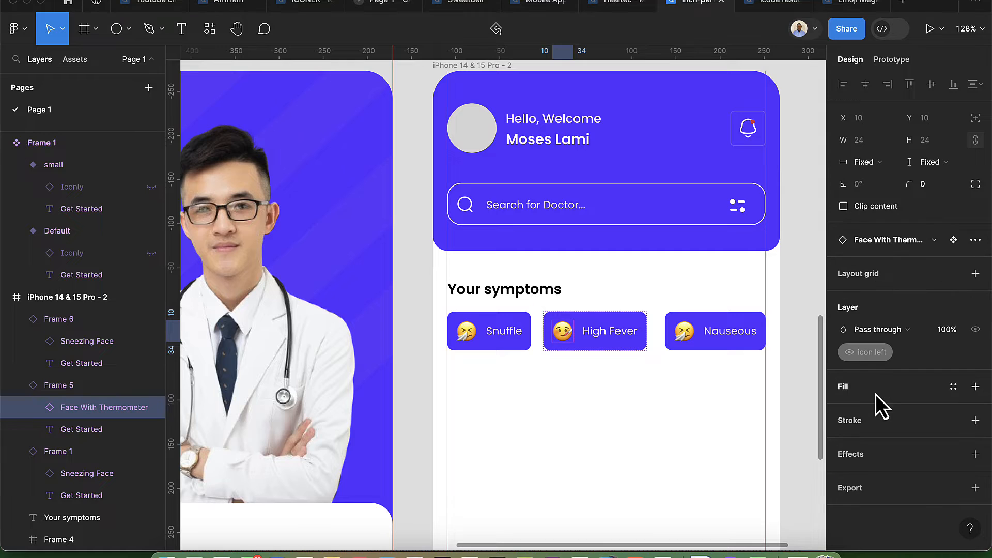
Step: Swap the Nauseous button's sneezing icon for the Face Vomiting icon
{"action": "left_click", "coordinate": [726, 347]}
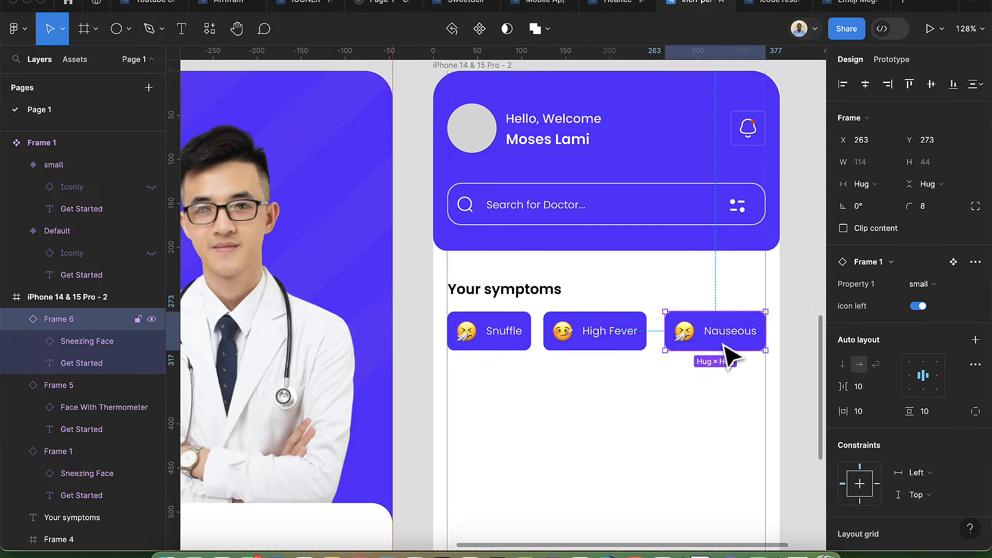
{"action": "double_click", "coordinate": [686, 339]}
{"action": "left_click", "coordinate": [879, 243]}
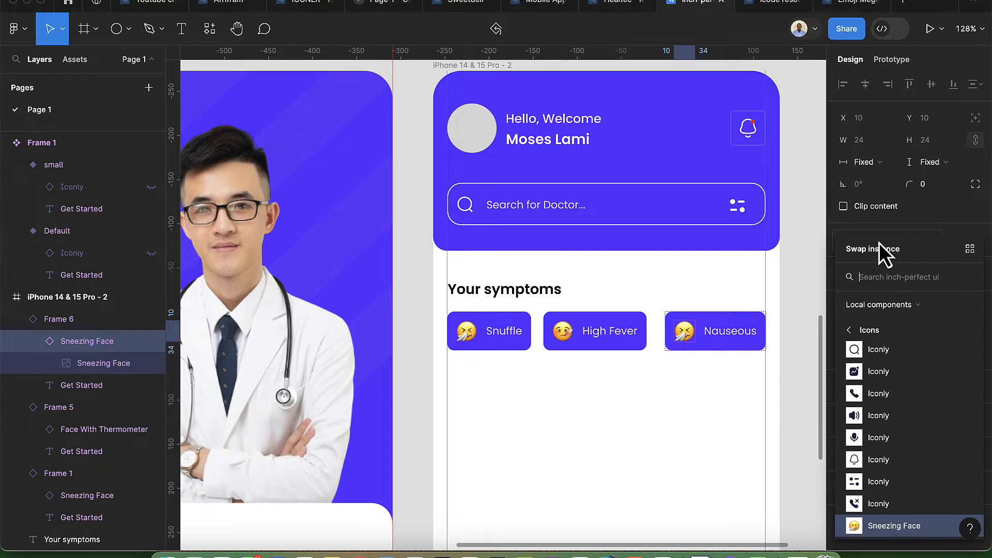
{"action": "scroll", "coordinate": [892, 462], "scroll_direction": "up", "scroll_amount": 1}
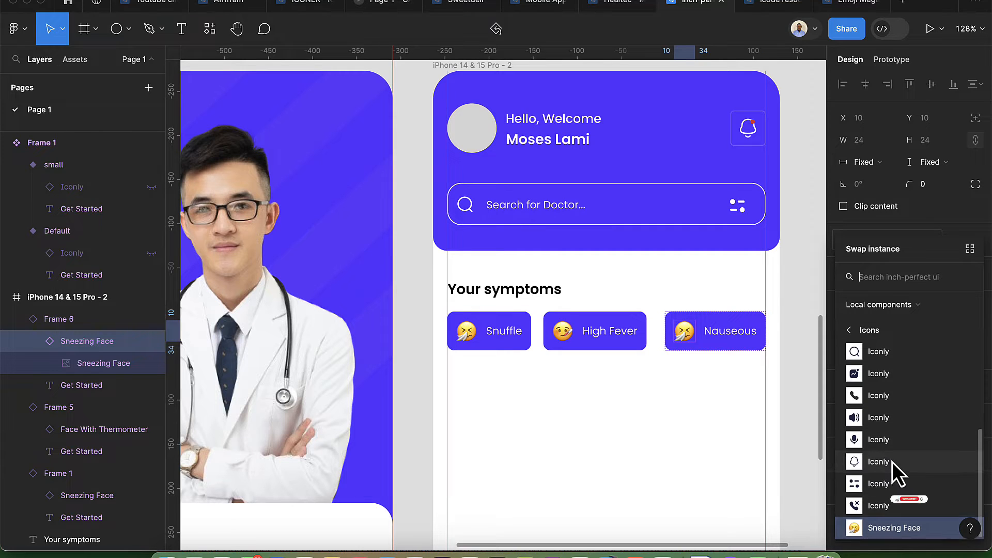
{"action": "scroll", "coordinate": [892, 462], "scroll_direction": "up", "scroll_amount": 3}
{"action": "left_click", "coordinate": [875, 379]}
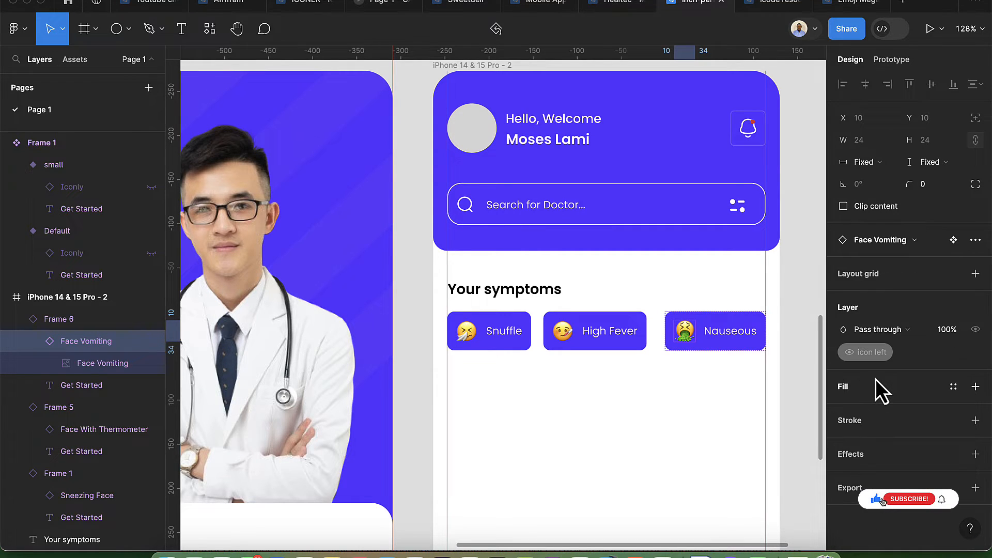
{"action": "left_click", "coordinate": [742, 347]}
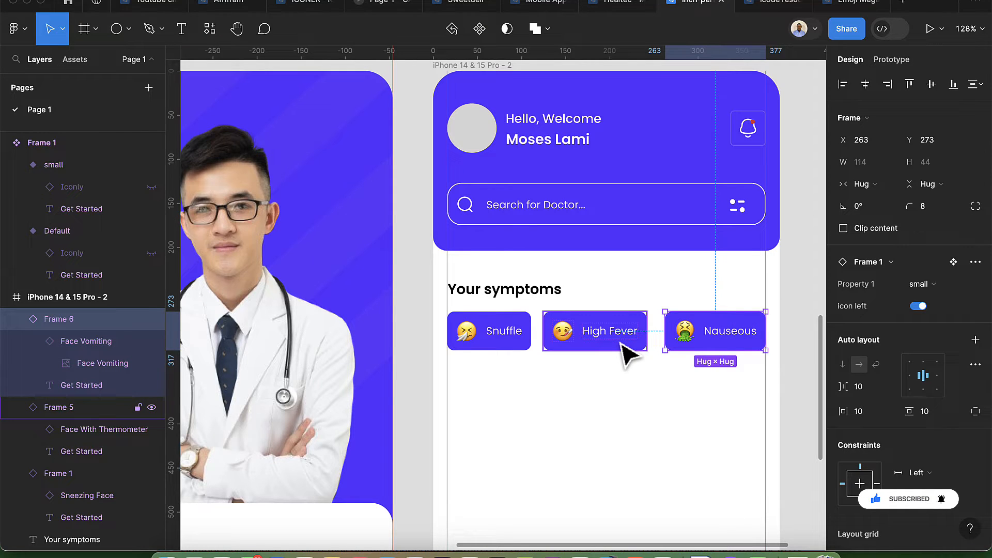
Step: Add a third variant to the Frame 1 button component set
{"action": "scroll", "coordinate": [627, 356], "scroll_direction": "down", "scroll_amount": 5}
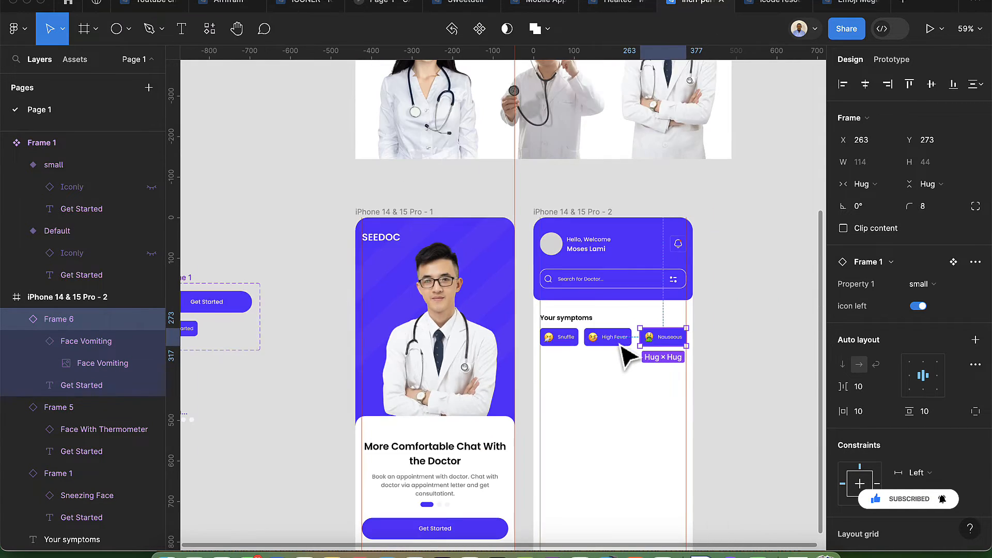
{"action": "scroll", "coordinate": [628, 355], "scroll_direction": "left", "scroll_amount": 5}
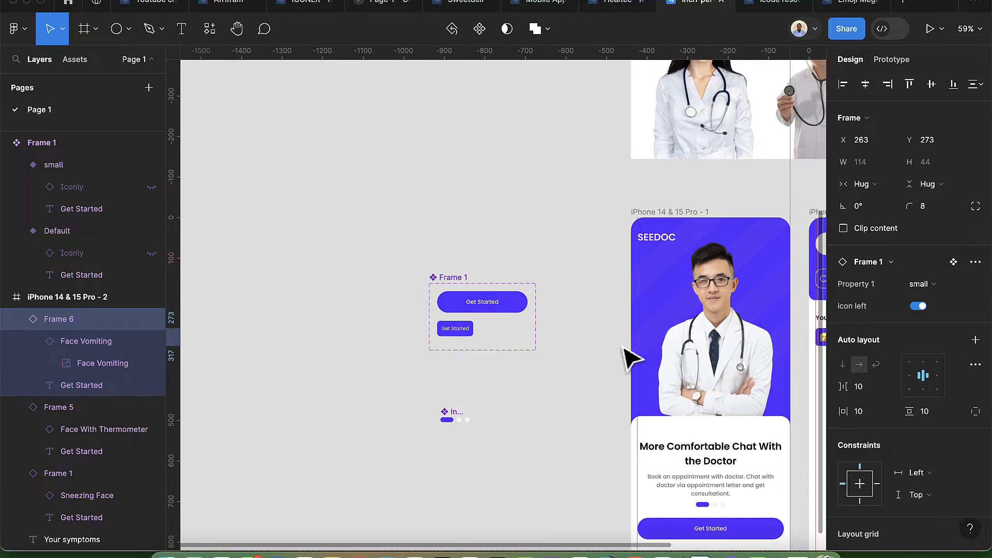
{"action": "left_click", "coordinate": [467, 335]}
{"action": "scroll", "coordinate": [467, 335], "scroll_direction": "up", "scroll_amount": 5}
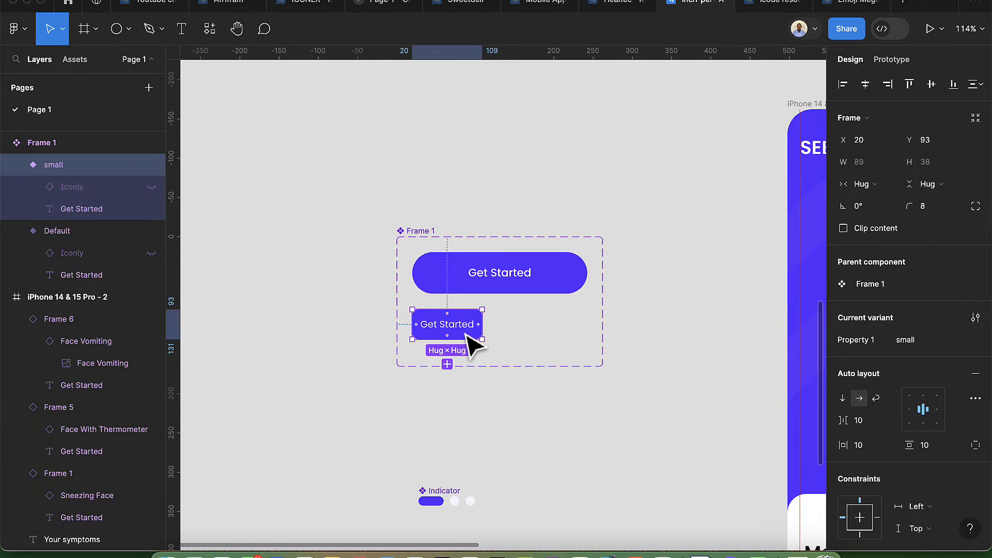
{"action": "left_click", "coordinate": [416, 230]}
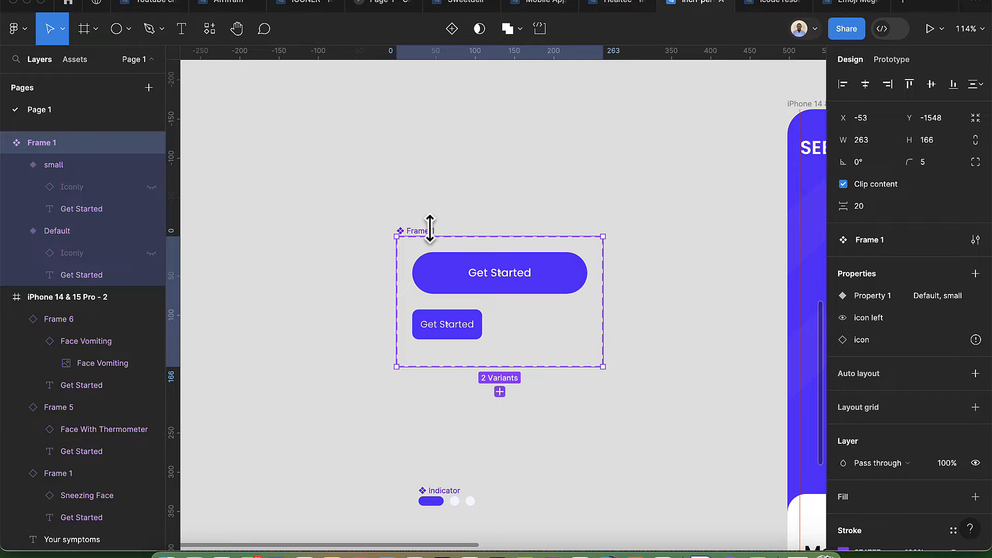
{"action": "left_click", "coordinate": [451, 29]}
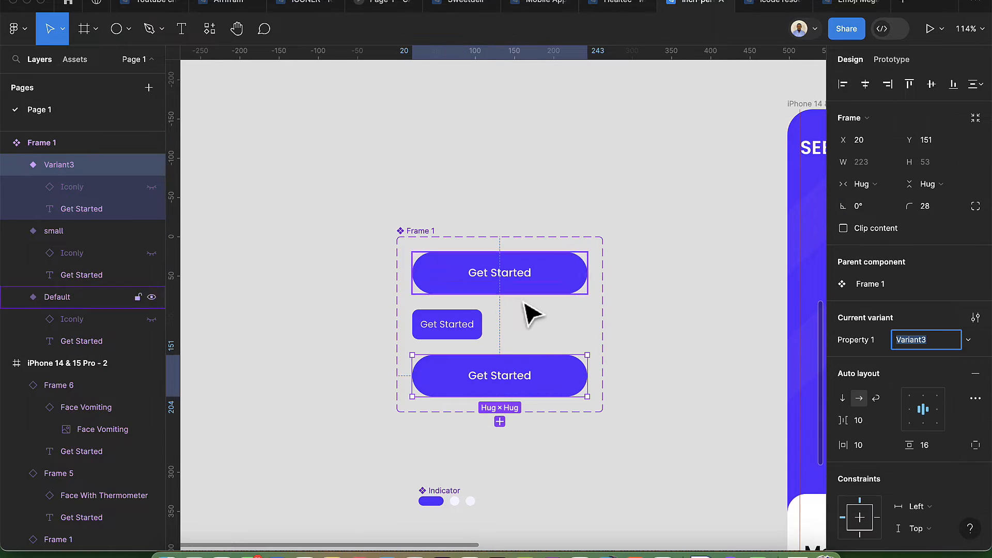
Step: Set the new third button variant's Property 1 value to "small-muted"
{"action": "left_click", "coordinate": [468, 337]}
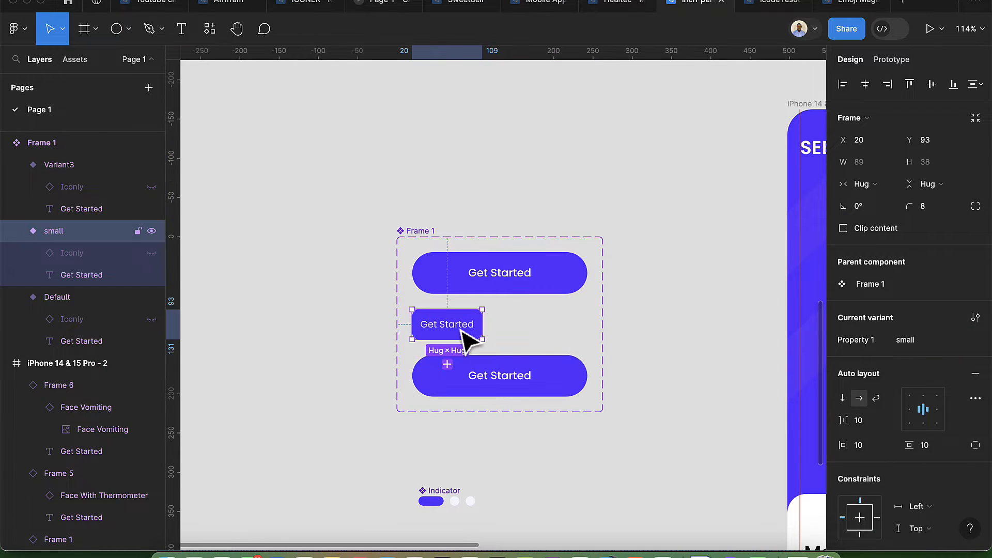
{"action": "left_click", "coordinate": [482, 371]}
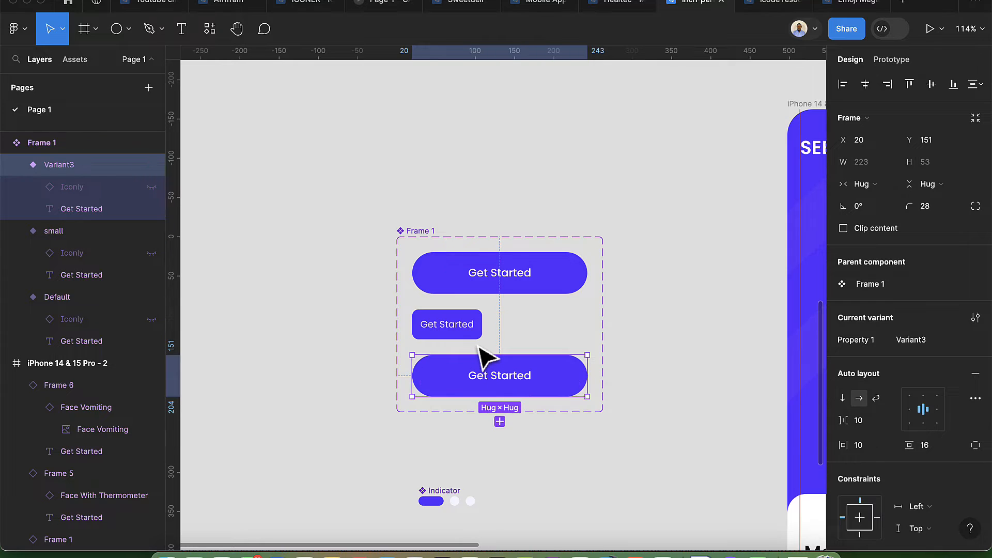
{"action": "left_click", "coordinate": [919, 345]}
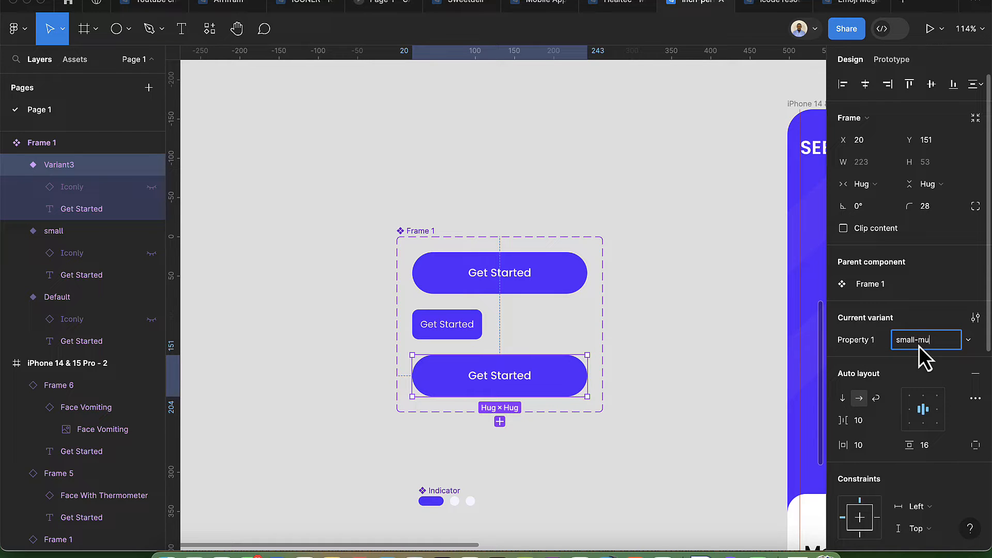
{"action": "key", "text": "Return"}
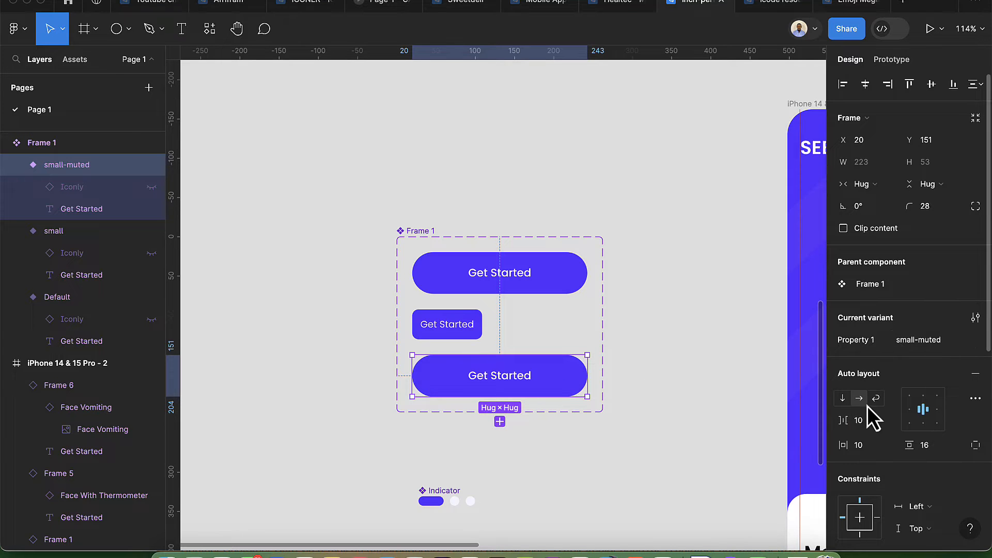
Step: Recolor the small-muted variant with the Accent color style as its fill and 1C274C for its label text
{"action": "scroll", "coordinate": [867, 406], "scroll_direction": "down", "scroll_amount": 5}
{"action": "scroll", "coordinate": [867, 406], "scroll_direction": "down", "scroll_amount": 3}
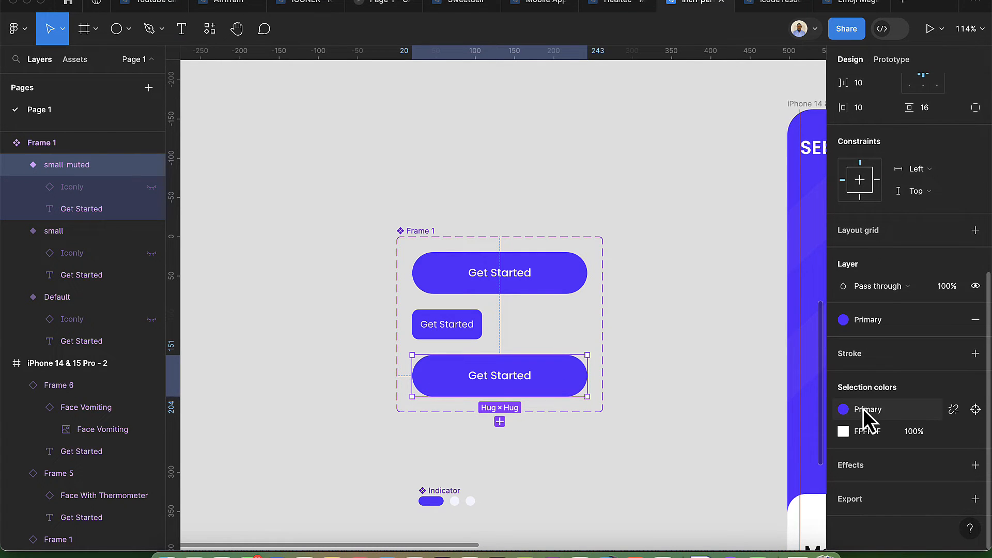
{"action": "left_click", "coordinate": [845, 413]}
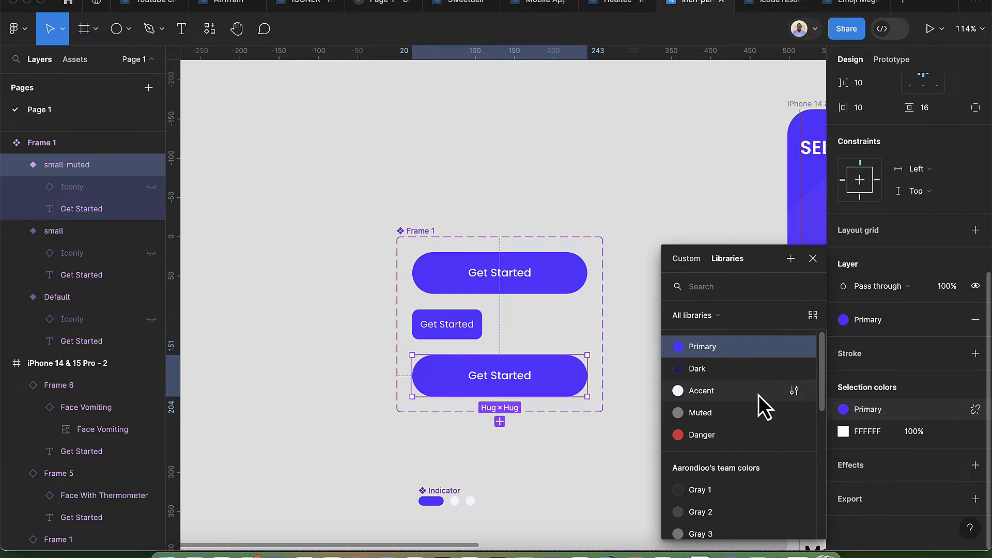
{"action": "left_click", "coordinate": [729, 401]}
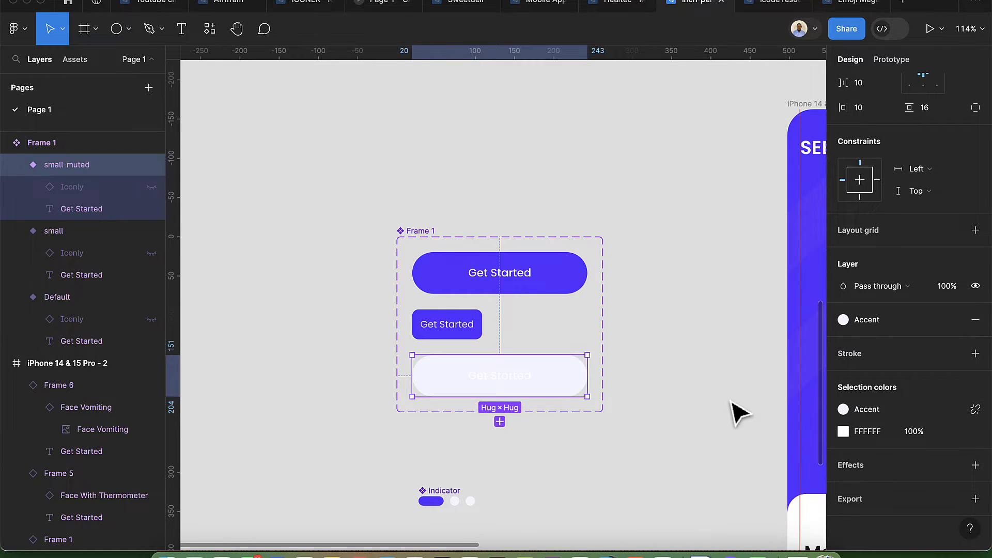
{"action": "left_click", "coordinate": [845, 432]}
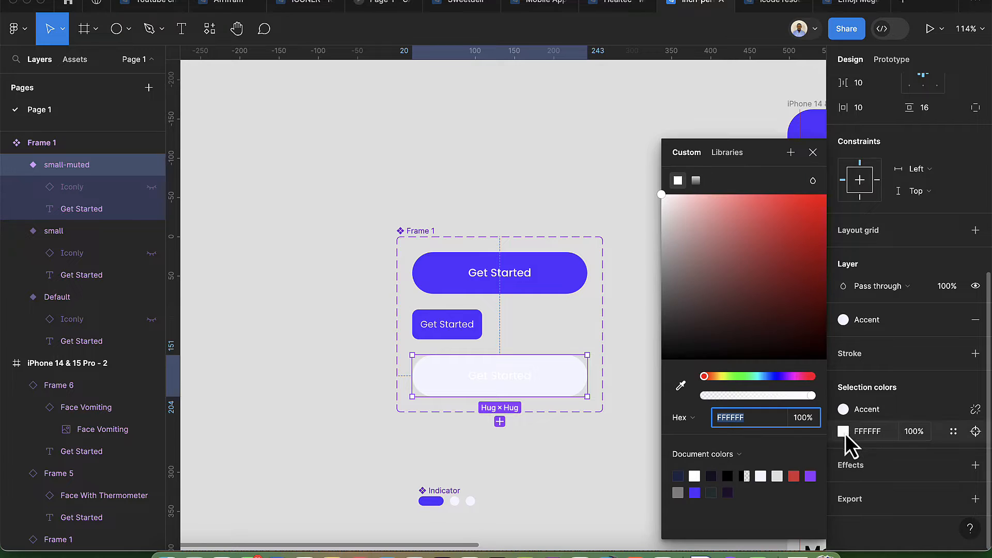
{"action": "left_click", "coordinate": [679, 479]}
{"action": "left_click", "coordinate": [810, 155]}
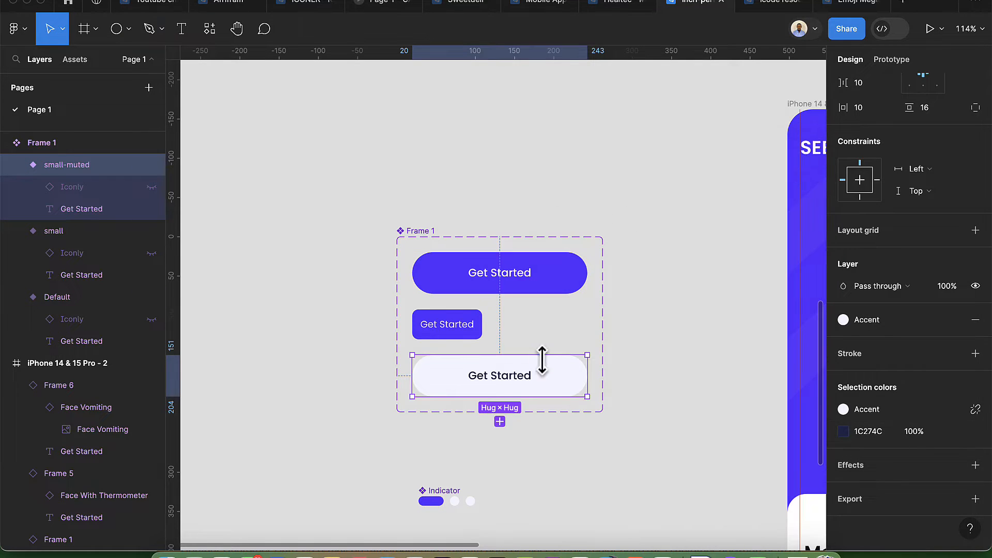
Step: Match the small-muted variant to the small one with a corner radius of 8 and a vertical padding of 10
{"action": "left_click", "coordinate": [461, 333]}
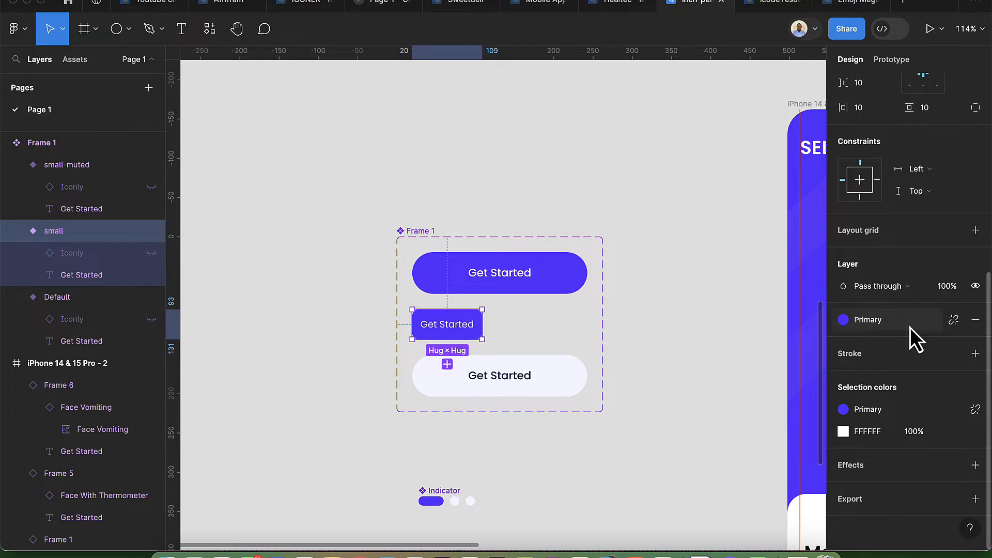
{"action": "scroll", "coordinate": [963, 323], "scroll_direction": "up", "scroll_amount": 6}
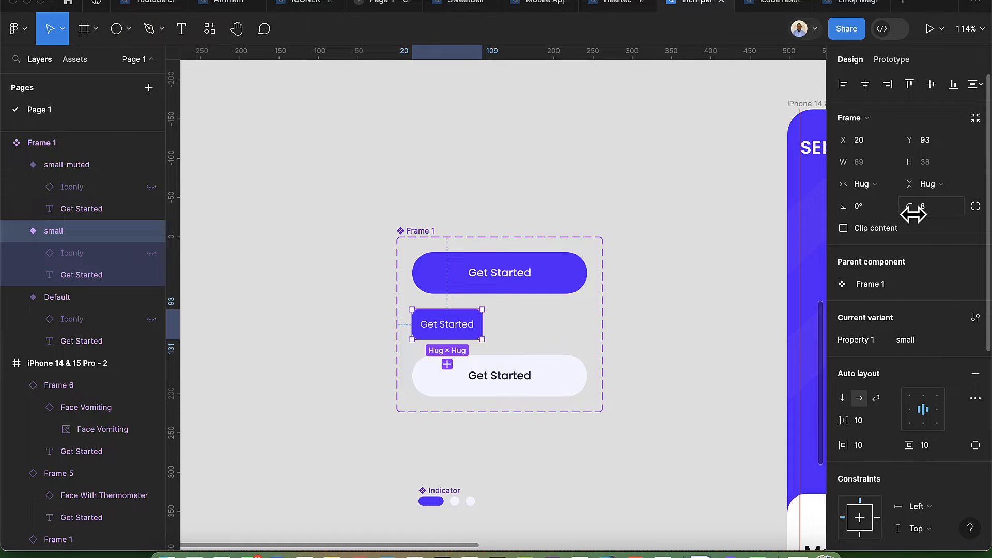
{"action": "left_click", "coordinate": [569, 380]}
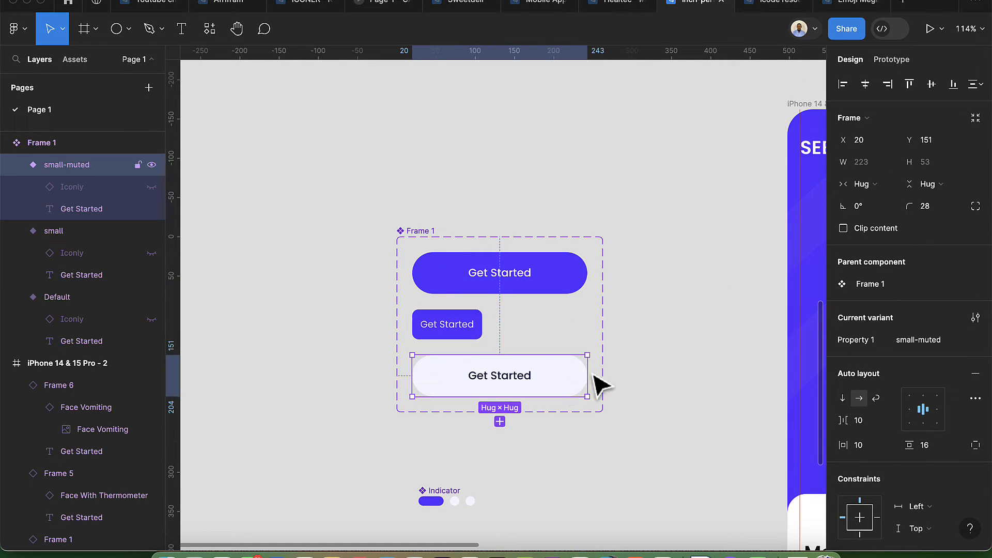
{"action": "left_click", "coordinate": [937, 209]}
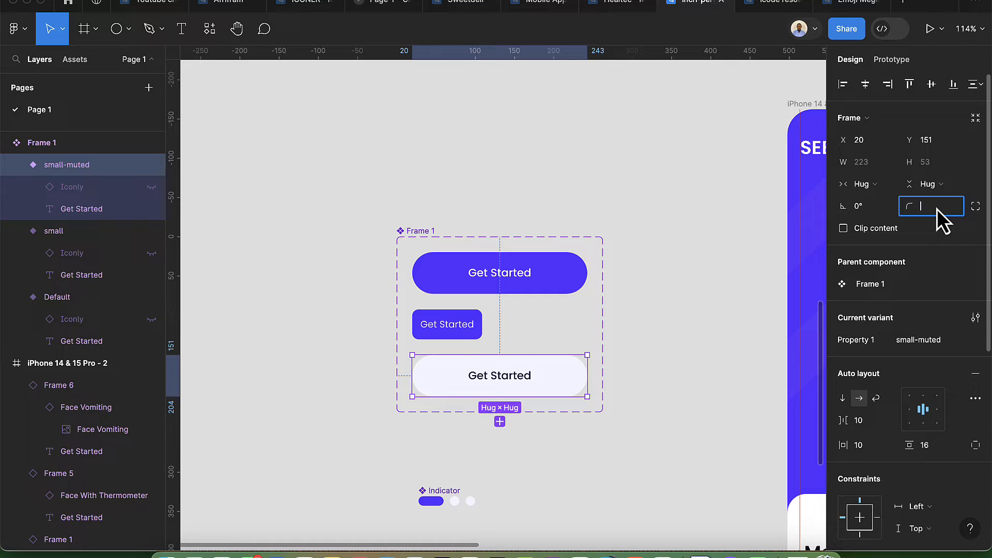
{"action": "type", "text": "8"}
{"action": "key", "text": "Return"}
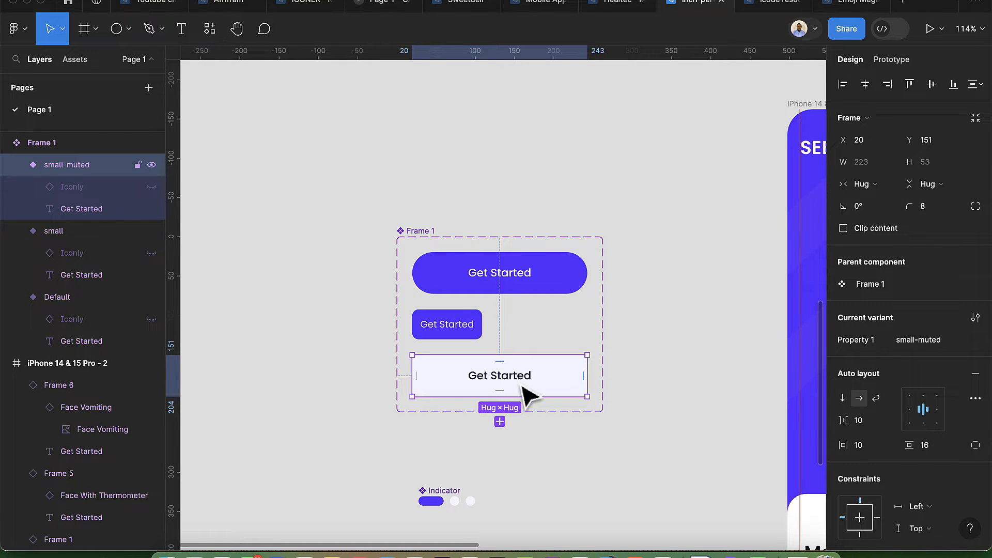
{"action": "left_click", "coordinate": [930, 450]}
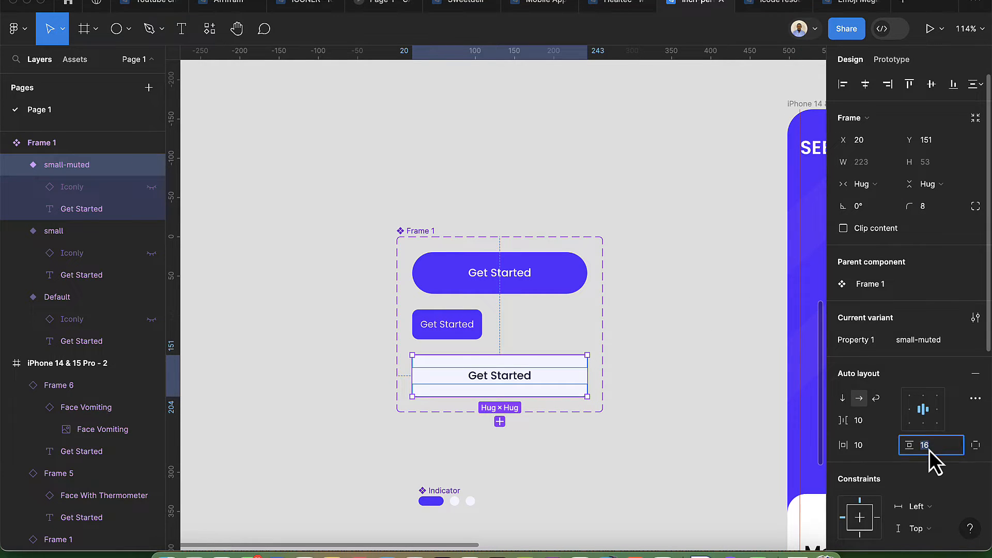
{"action": "key", "text": "Return"}
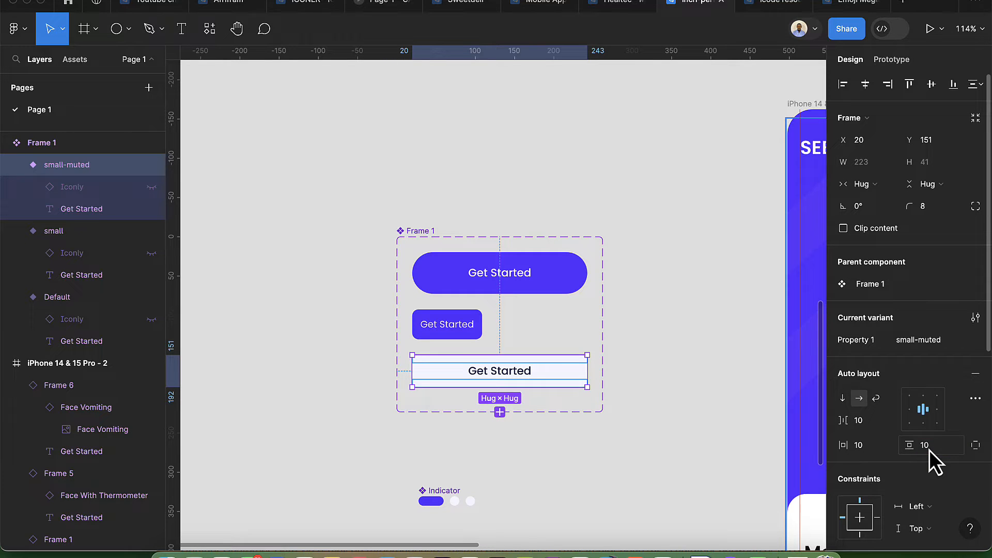
Step: Make the small-muted variant's text layer hug its label width instead of using a fixed width
{"action": "double_click", "coordinate": [515, 376]}
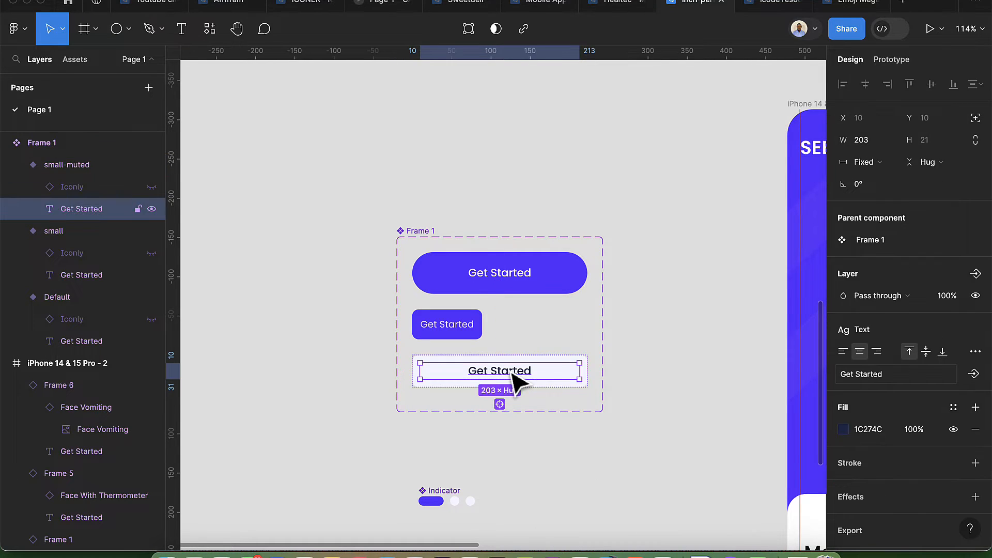
{"action": "double_click", "coordinate": [582, 371]}
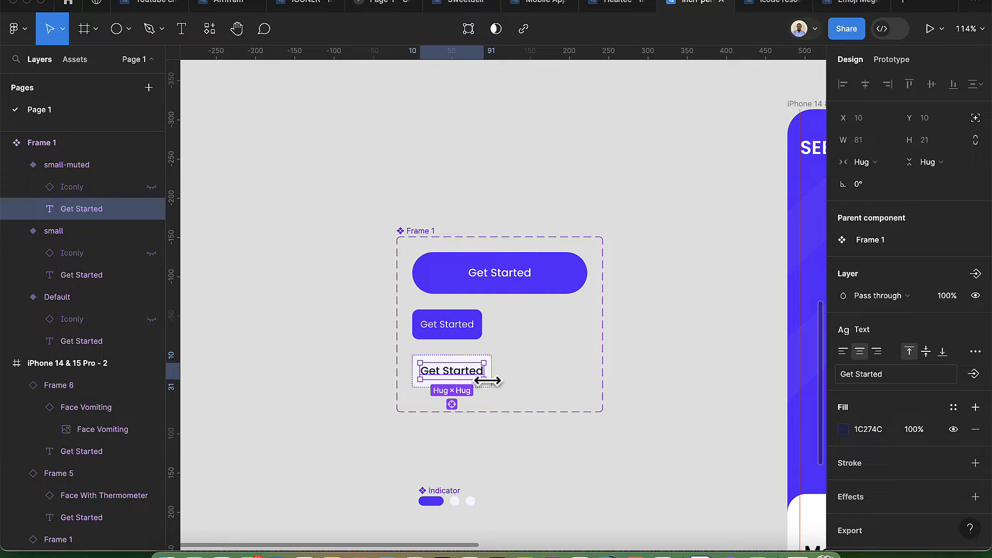
{"action": "key", "text": "super+z"}
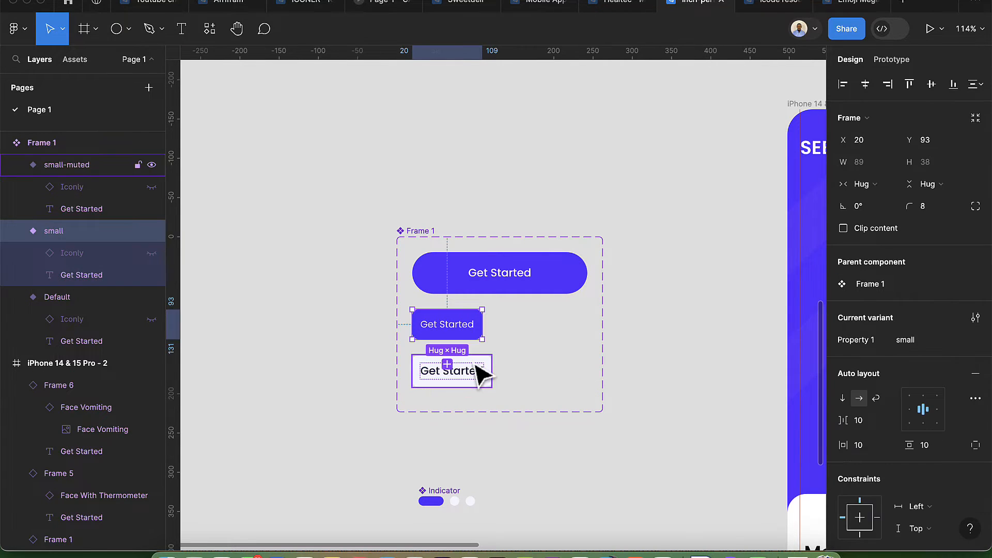
Step: Apply the Text-sm text style to the small-muted variant's label
{"action": "double_click", "coordinate": [474, 372]}
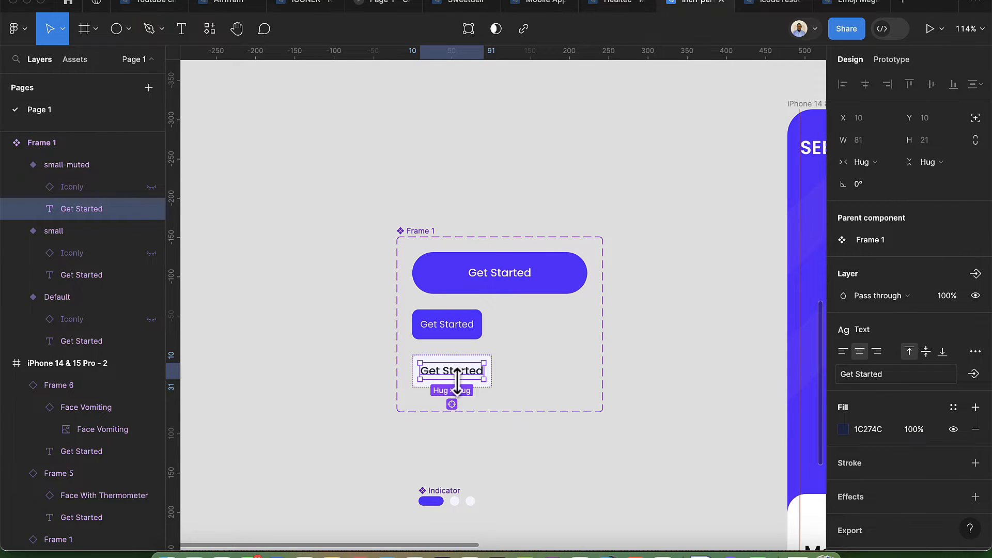
{"action": "scroll", "coordinate": [972, 393], "scroll_direction": "down", "scroll_amount": 1}
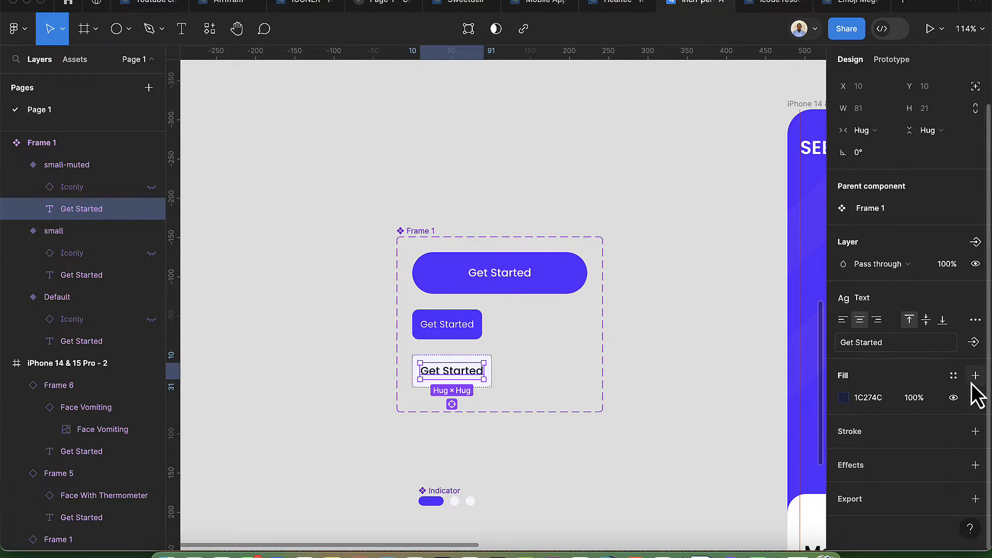
{"action": "left_click", "coordinate": [867, 298]}
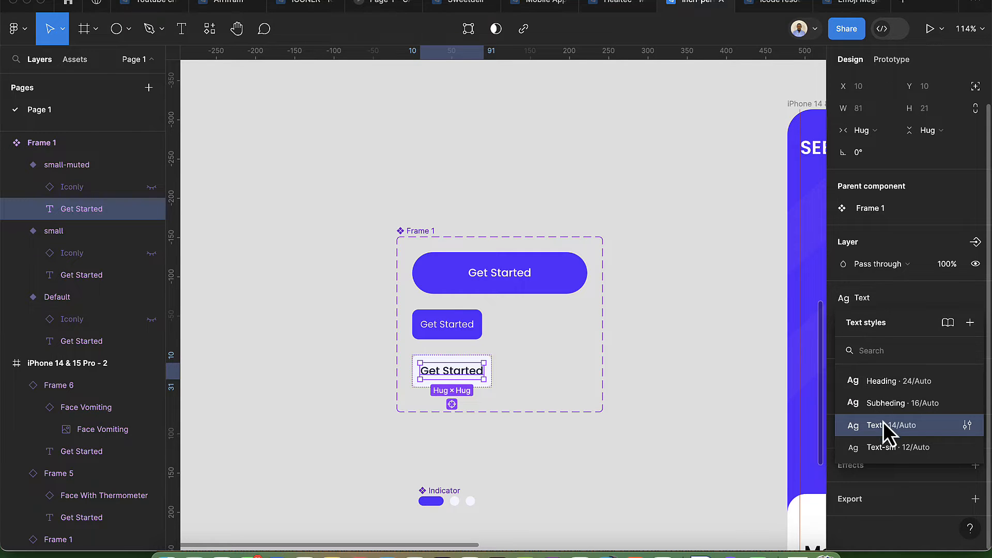
{"action": "left_click", "coordinate": [888, 447]}
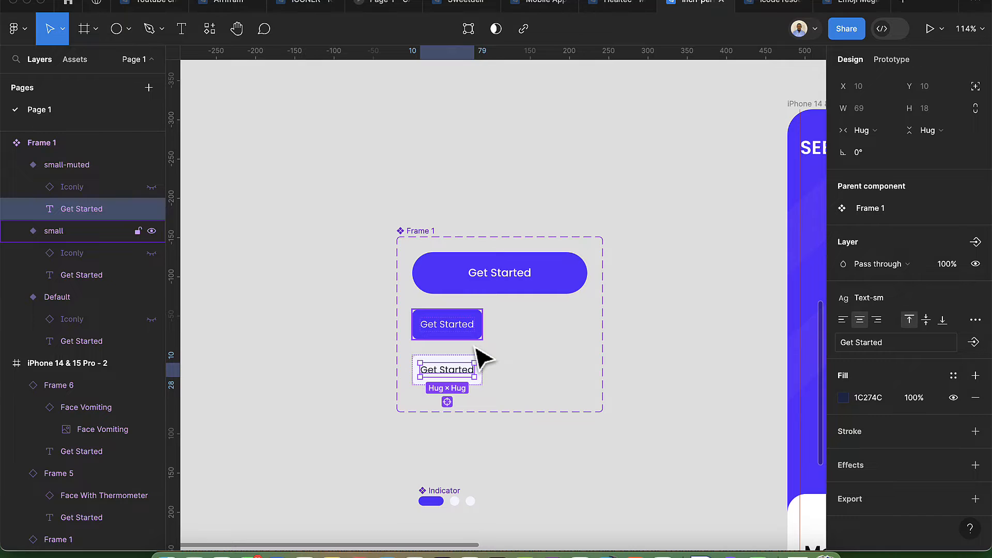
{"action": "left_click", "coordinate": [476, 364]}
{"action": "left_click", "coordinate": [471, 354]}
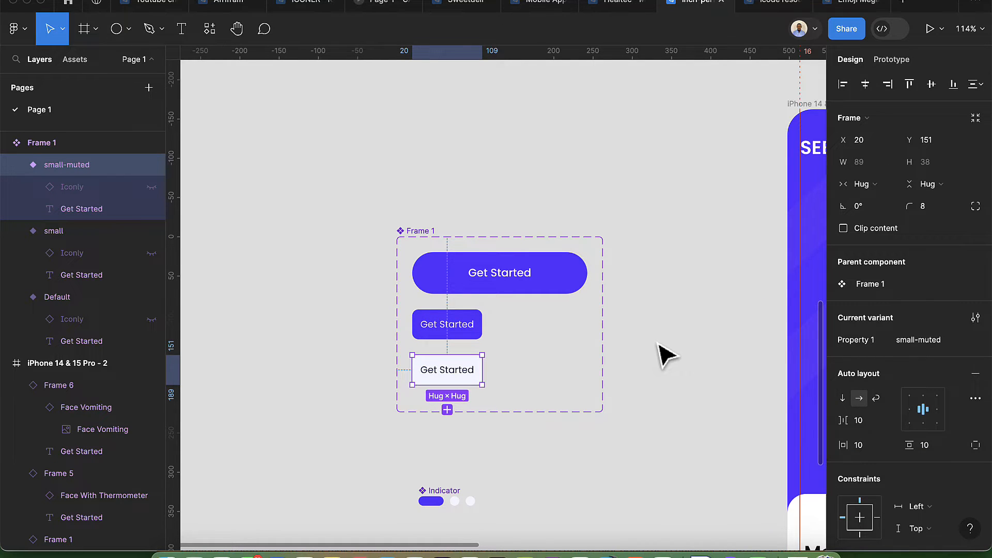
Step: Switch the High Fever and Nauseous buttons on the home screen to the small-muted variant
{"action": "scroll", "coordinate": [666, 356], "scroll_direction": "right", "scroll_amount": 6}
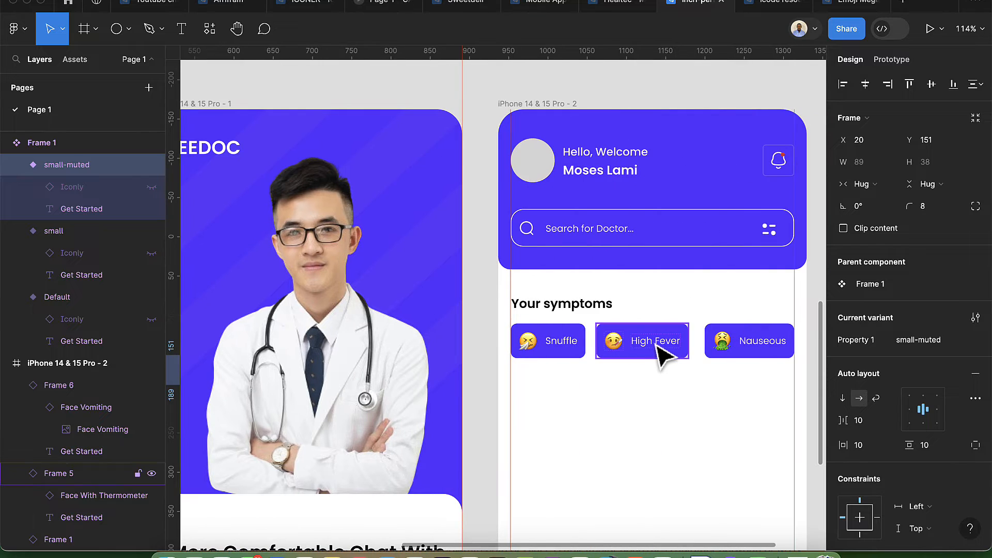
{"action": "left_click", "coordinate": [660, 350]}
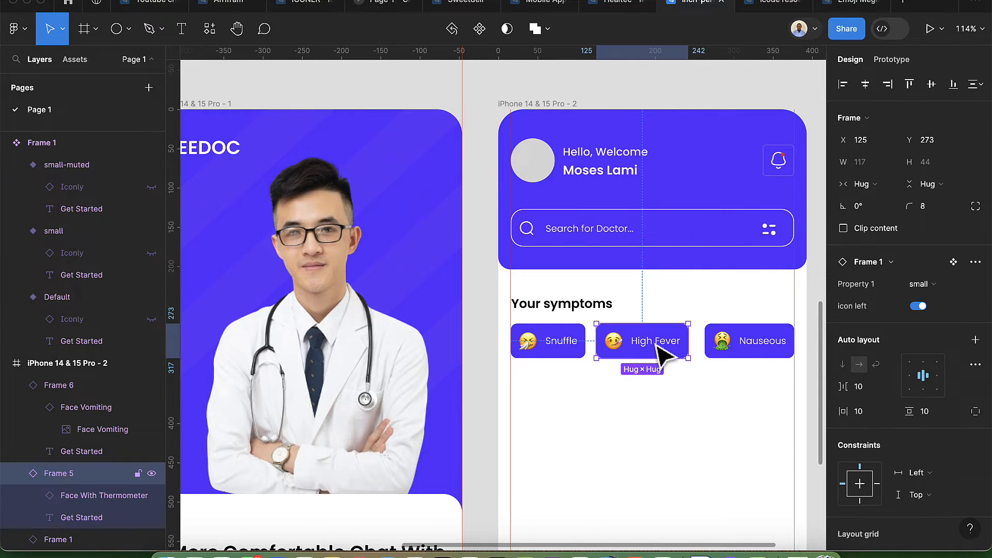
{"action": "left_click", "coordinate": [917, 291]}
{"action": "left_click", "coordinate": [910, 303]}
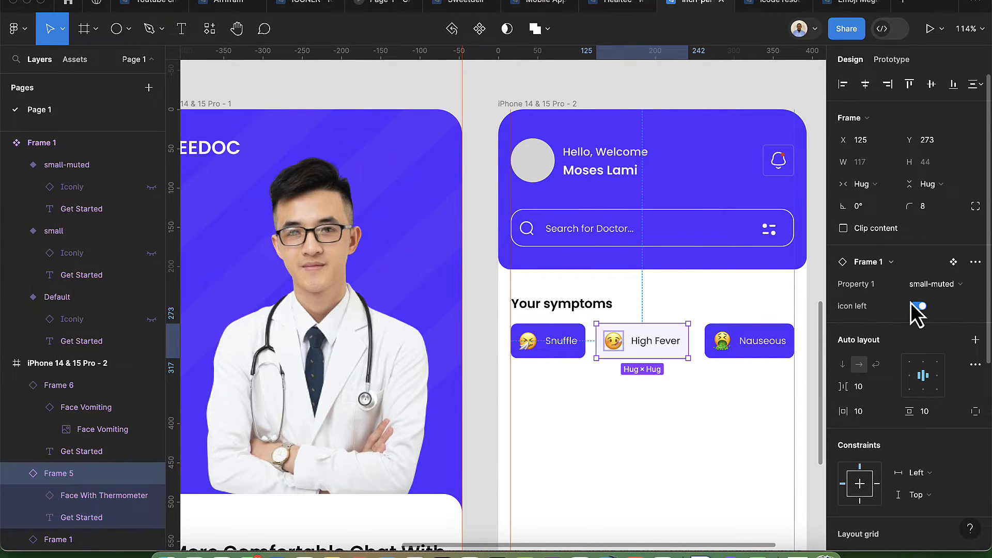
{"action": "left_click", "coordinate": [749, 355]}
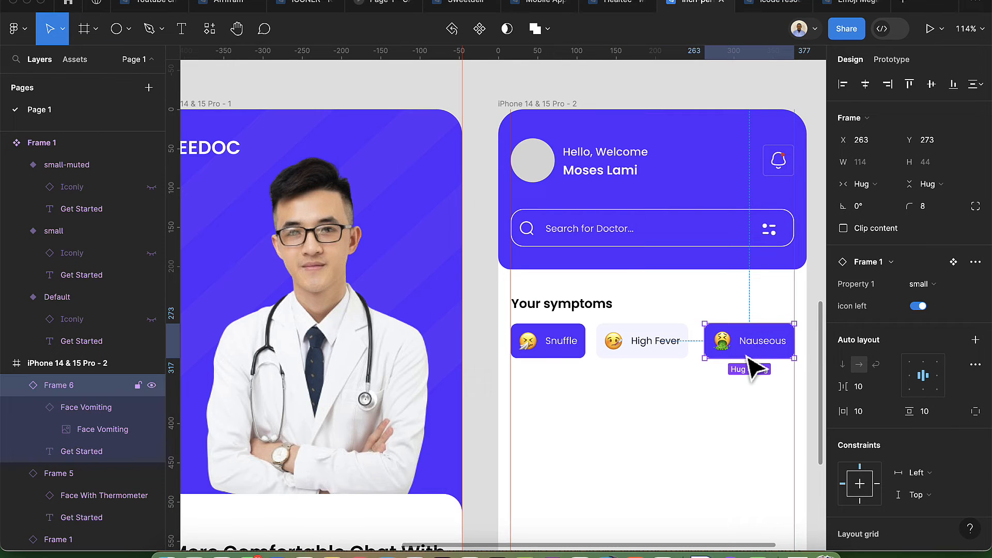
{"action": "left_click", "coordinate": [915, 290]}
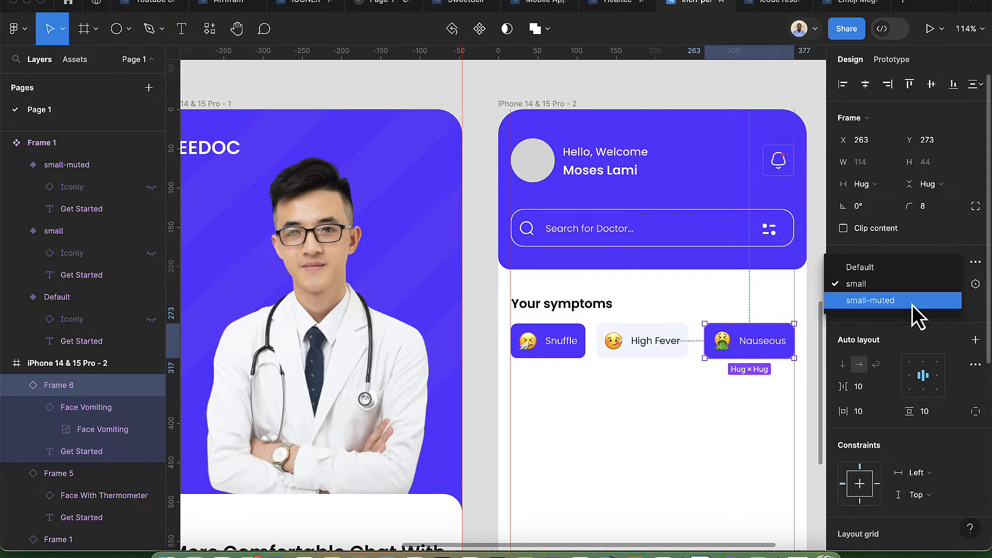
{"action": "left_click", "coordinate": [913, 305]}
{"action": "left_click", "coordinate": [780, 414]}
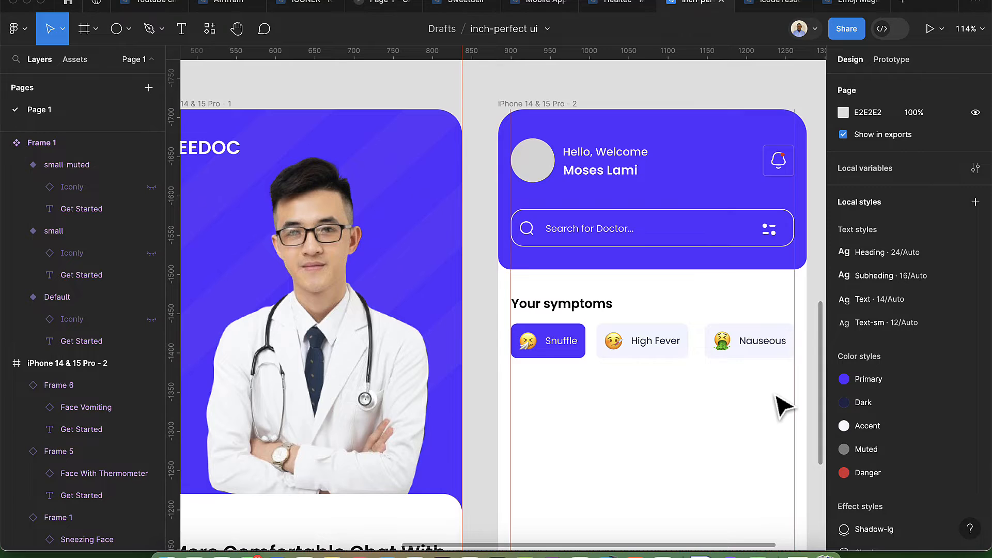
Step: Wrap the Snuffle, High Fever and Nauseous buttons together in a horizontal auto layout frame
{"action": "scroll", "coordinate": [783, 413], "scroll_direction": "up", "scroll_amount": 3}
{"action": "scroll", "coordinate": [781, 403], "scroll_direction": "right", "scroll_amount": 5}
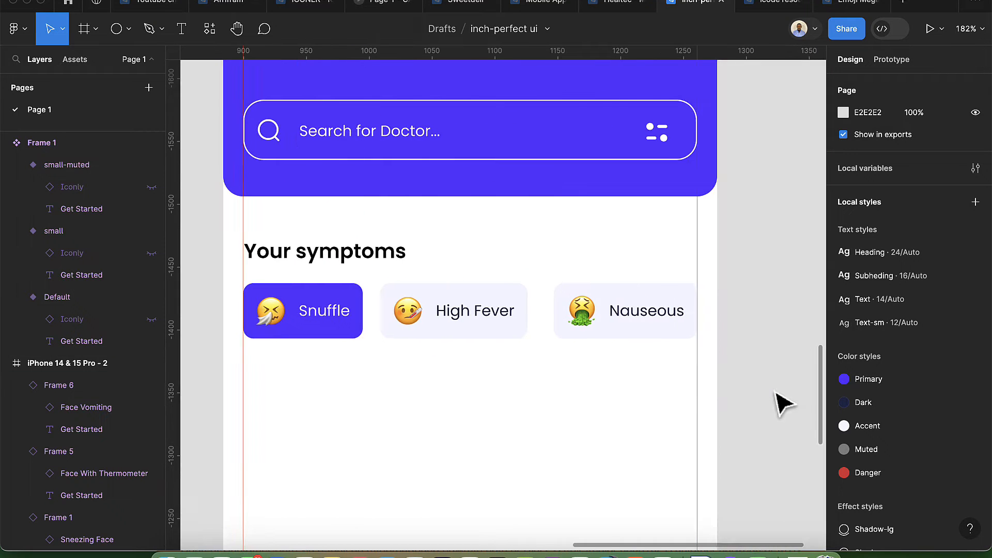
{"action": "left_click", "coordinate": [657, 337]}
{"action": "left_click", "coordinate": [505, 333], "text": "shift"}
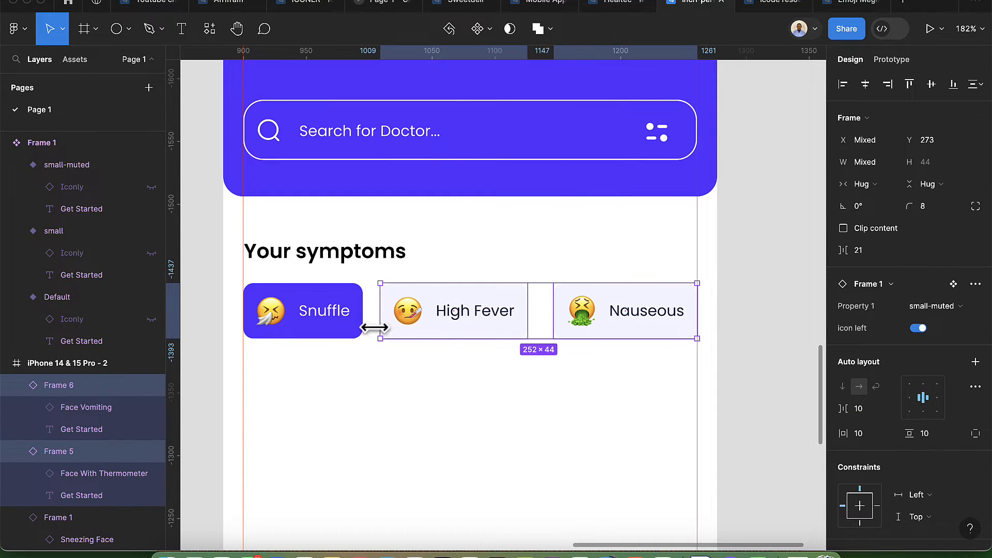
{"action": "left_click", "coordinate": [360, 331], "text": "shift"}
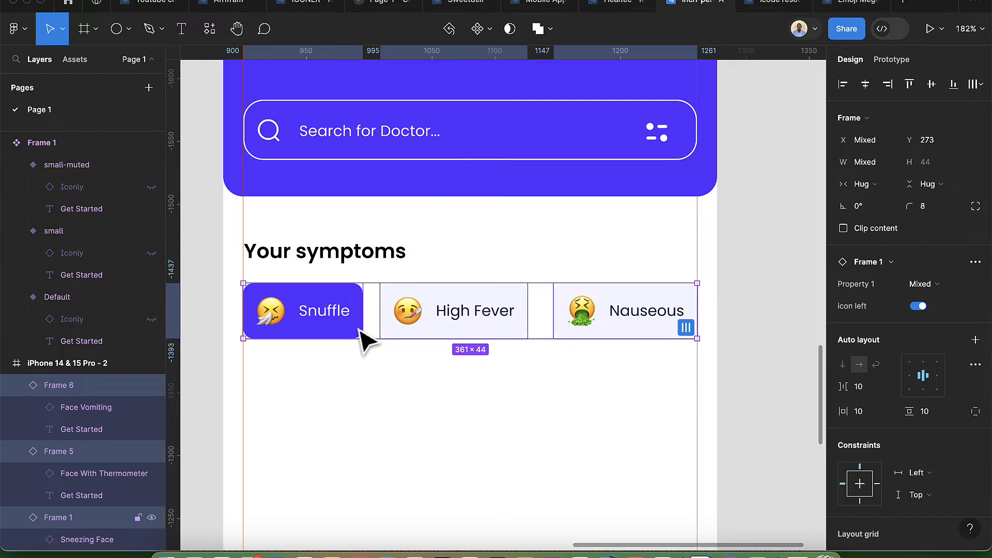
{"action": "key", "text": "shift+a"}
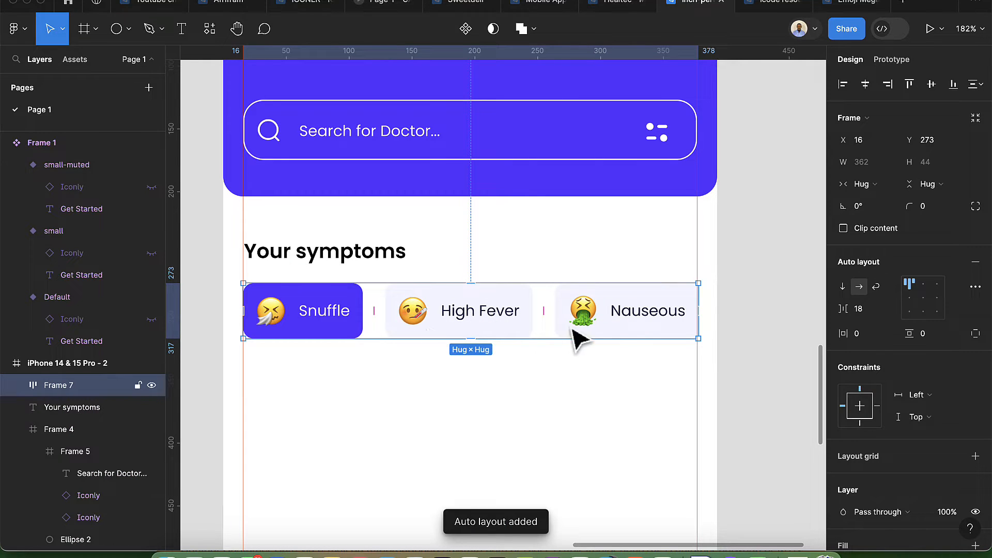
Step: Narrow the symptom button row to a width of 361 so its edge meets the right margin guide
{"action": "scroll", "coordinate": [687, 317], "scroll_direction": "up", "scroll_amount": 10}
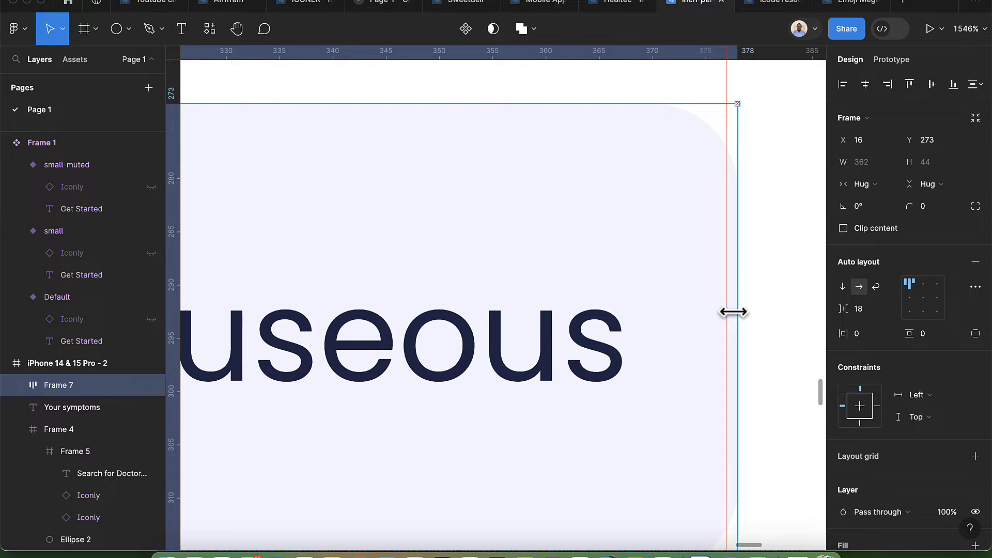
{"action": "left_click_drag", "start_coordinate": [733, 312], "coordinate": [729, 313]}
{"action": "scroll", "coordinate": [728, 312], "scroll_direction": "down", "scroll_amount": 10}
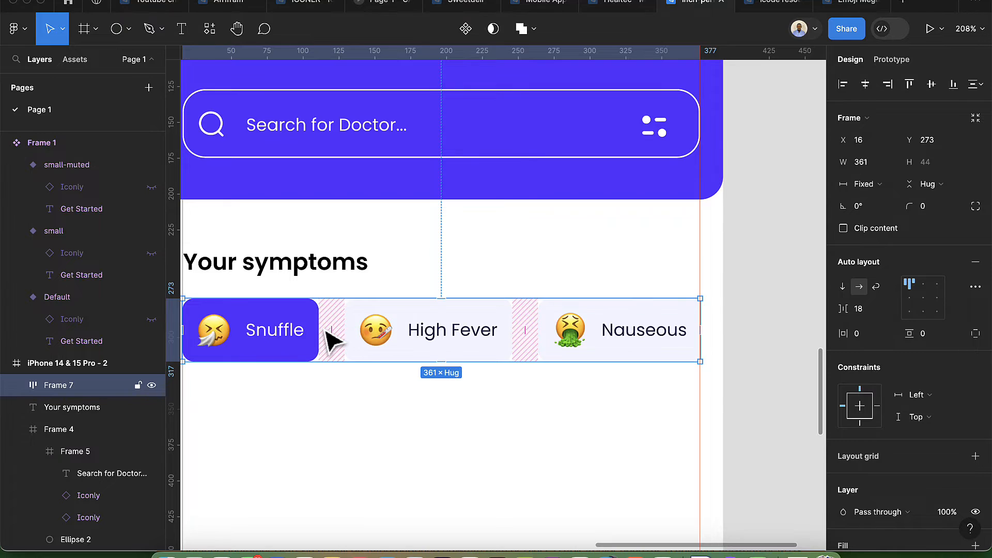
{"action": "scroll", "coordinate": [334, 337], "scroll_direction": "left", "scroll_amount": 5}
{"action": "scroll", "coordinate": [411, 333], "scroll_direction": "up", "scroll_amount": 3}
{"action": "scroll", "coordinate": [412, 338], "scroll_direction": "up", "scroll_amount": 1}
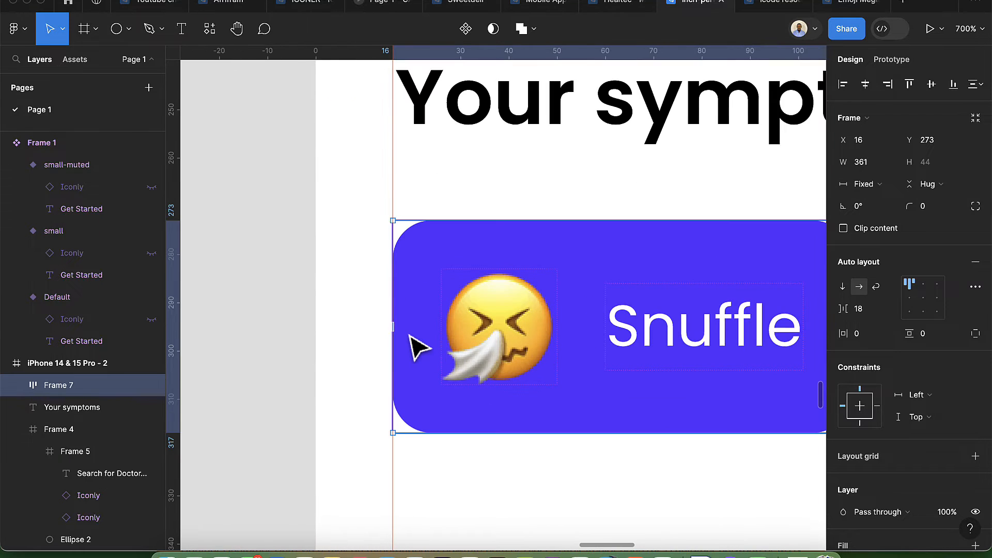
{"action": "scroll", "coordinate": [411, 338], "scroll_direction": "down", "scroll_amount": 4}
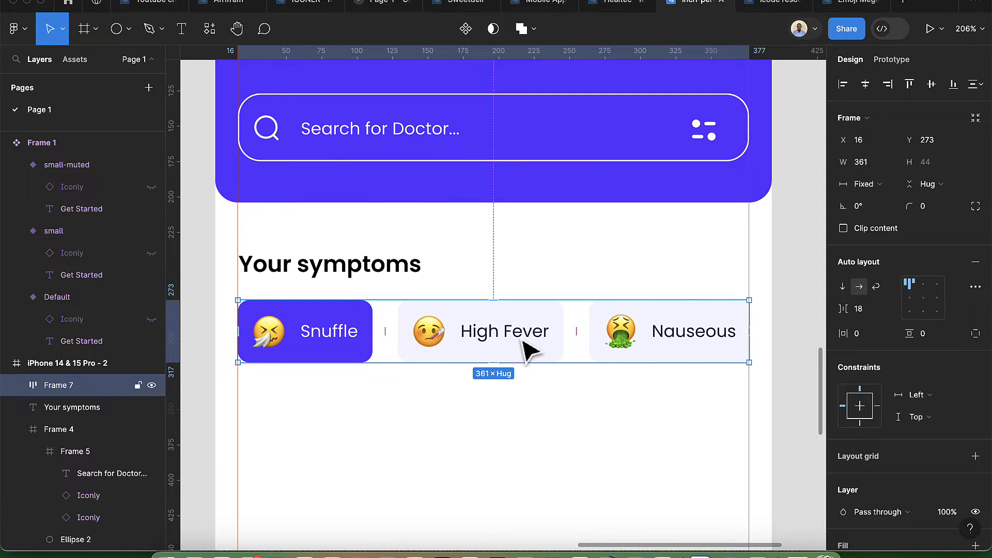
Step: Set the symptom button row's auto layout spacing to Auto so the three buttons spread across its width
{"action": "left_click", "coordinate": [888, 312]}
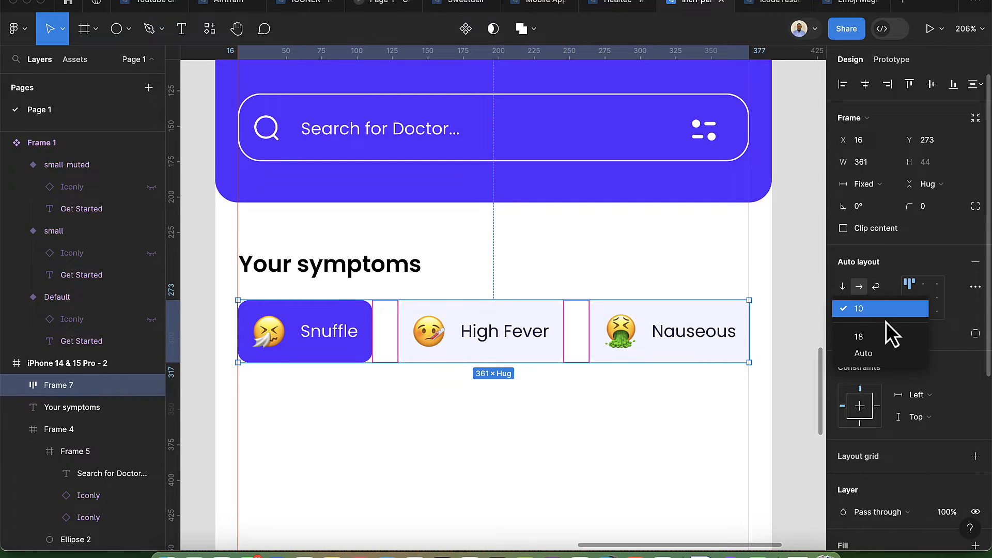
{"action": "left_click", "coordinate": [883, 353]}
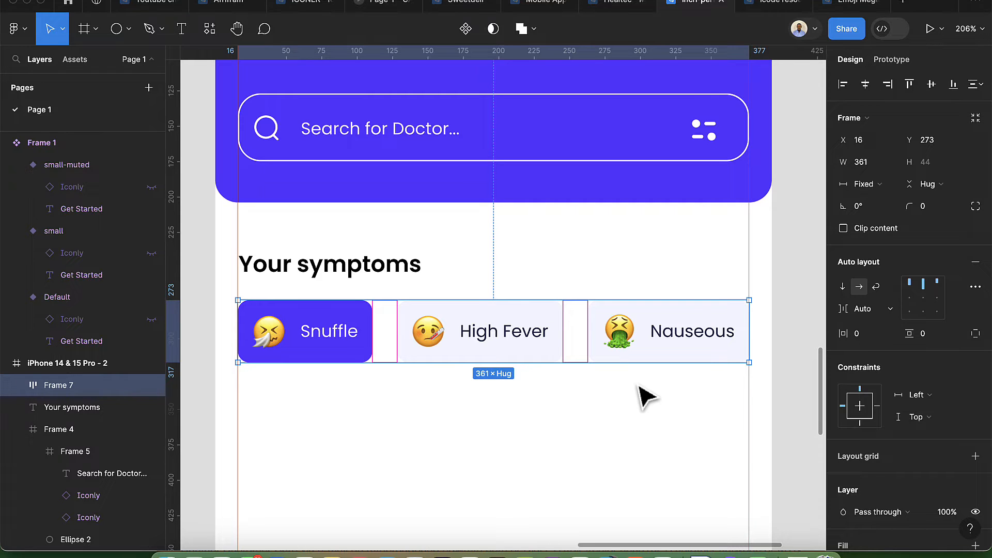
{"action": "scroll", "coordinate": [532, 432], "scroll_direction": "down", "scroll_amount": 5}
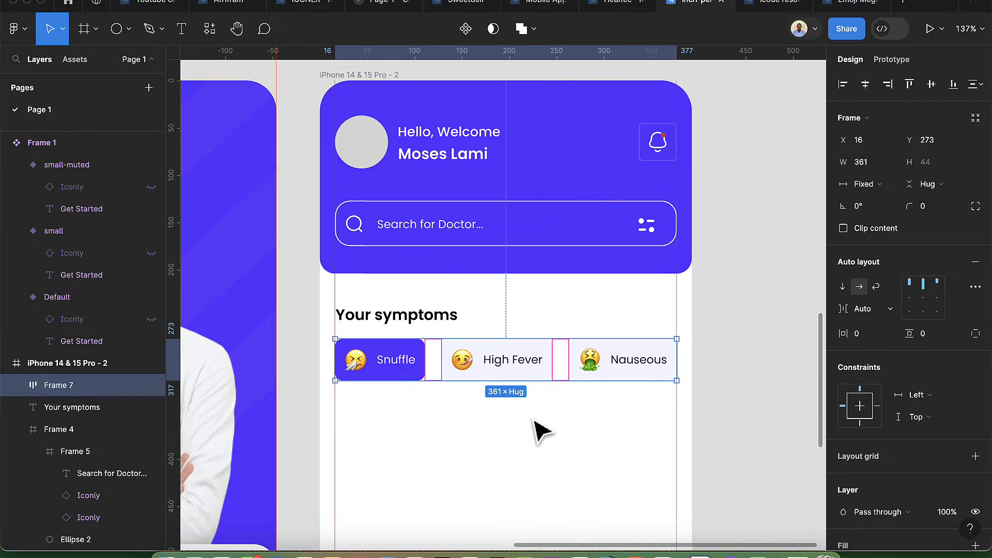
{"action": "scroll", "coordinate": [549, 432], "scroll_direction": "down", "scroll_amount": 1}
{"action": "scroll", "coordinate": [549, 429], "scroll_direction": "down", "scroll_amount": 5}
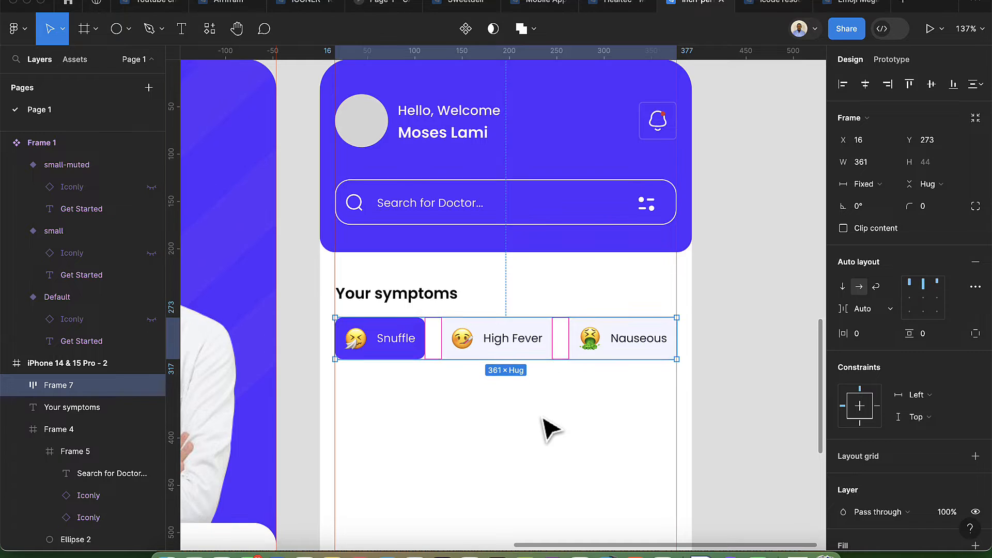
{"action": "scroll", "coordinate": [549, 429], "scroll_direction": "down", "scroll_amount": 2}
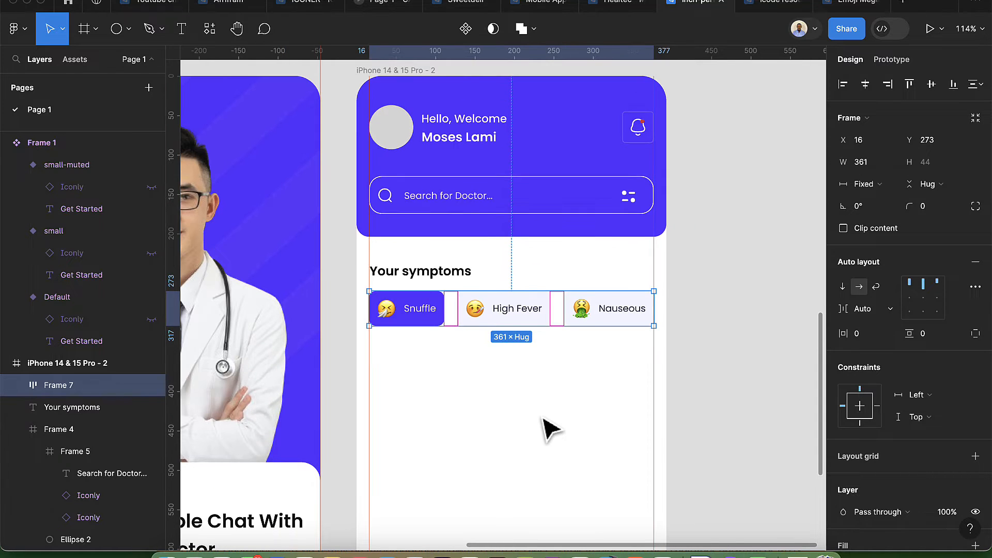
{"action": "scroll", "coordinate": [550, 429], "scroll_direction": "down", "scroll_amount": 1}
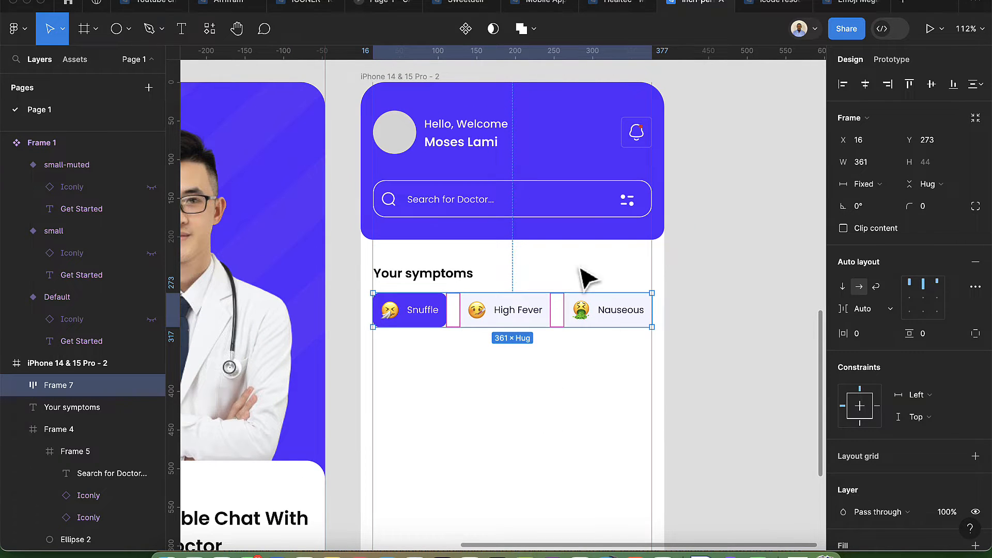
Step: Using the Mobile layout grid as a temporary guide, draw a 173 × 100 rectangle across the first column below the symptom buttons, at Y 367
{"action": "left_click", "coordinate": [424, 77]}
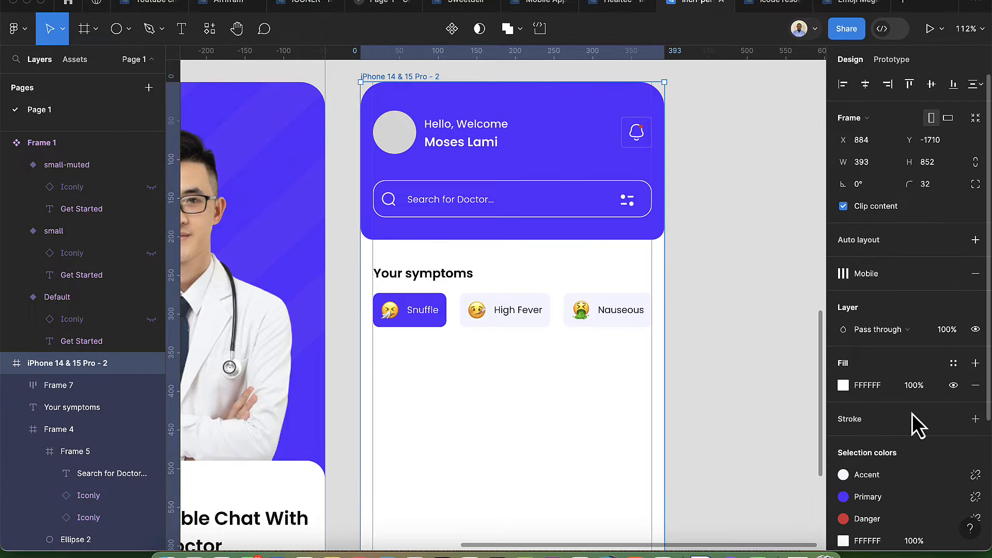
{"action": "left_click", "coordinate": [931, 274]}
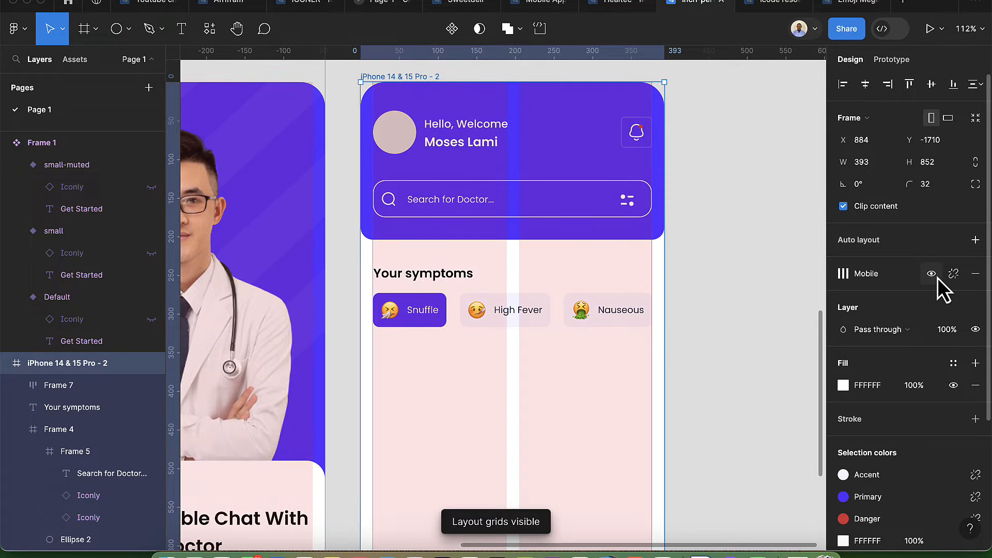
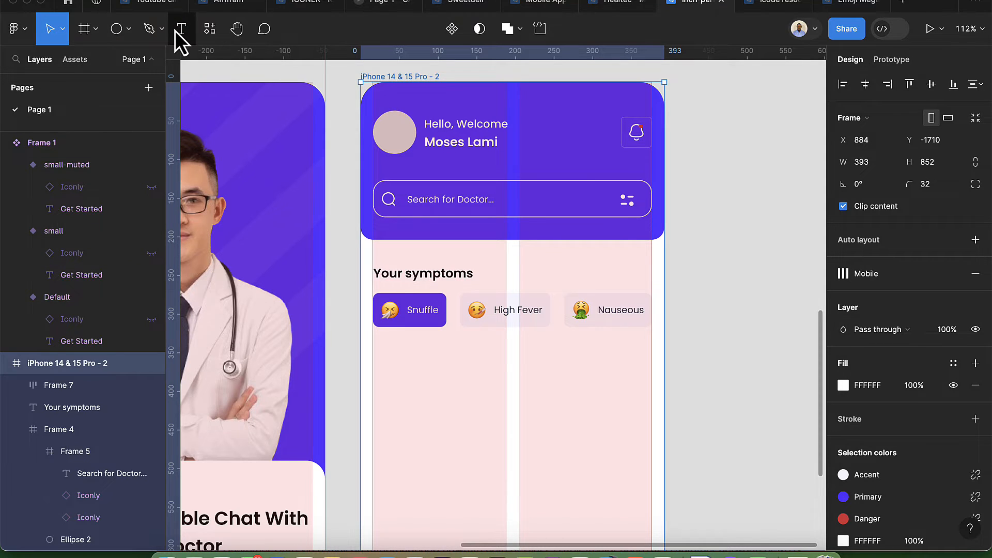
{"action": "left_click", "coordinate": [128, 29]}
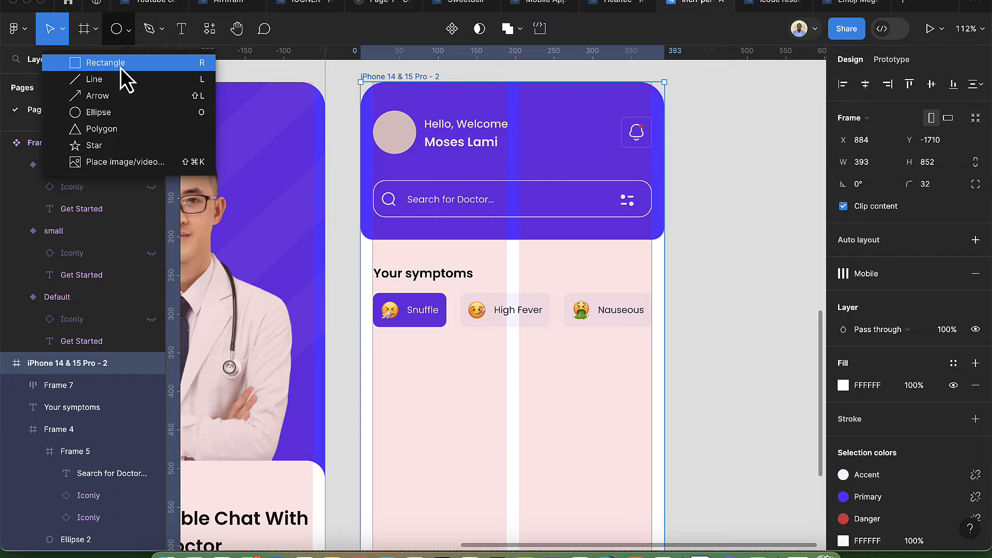
{"action": "left_click", "coordinate": [121, 64]}
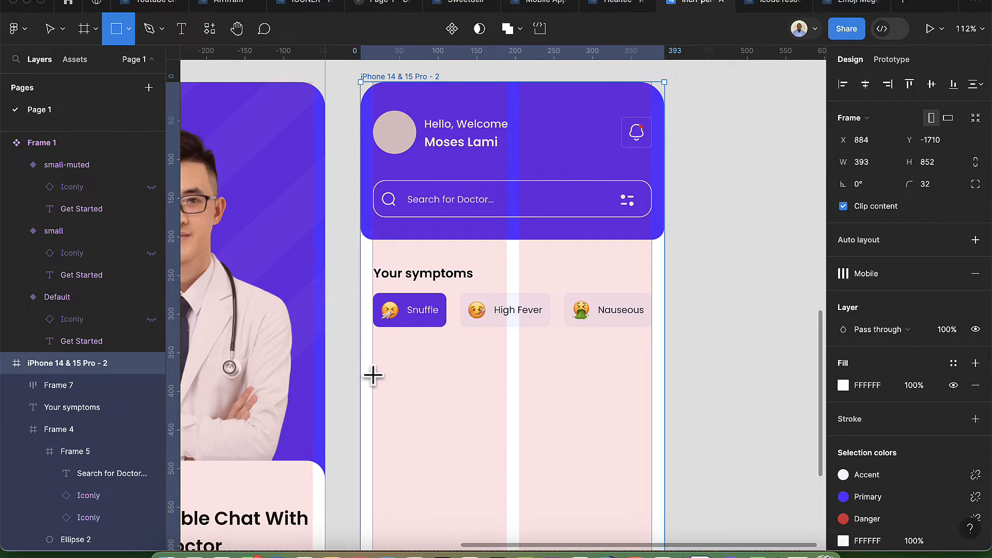
{"action": "left_click_drag", "start_coordinate": [372, 375], "coordinate": [507, 453]}
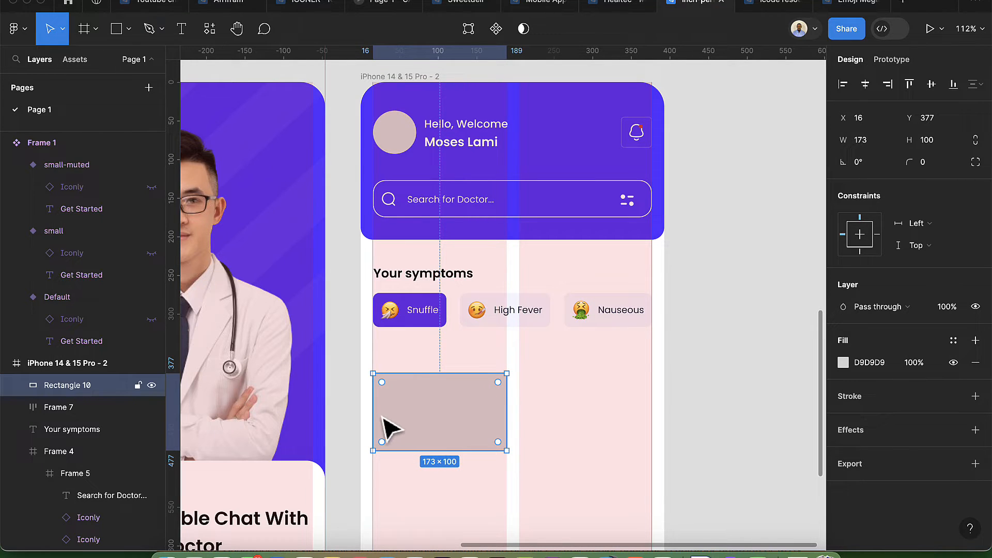
{"action": "left_click_drag", "start_coordinate": [374, 412], "coordinate": [405, 417]}
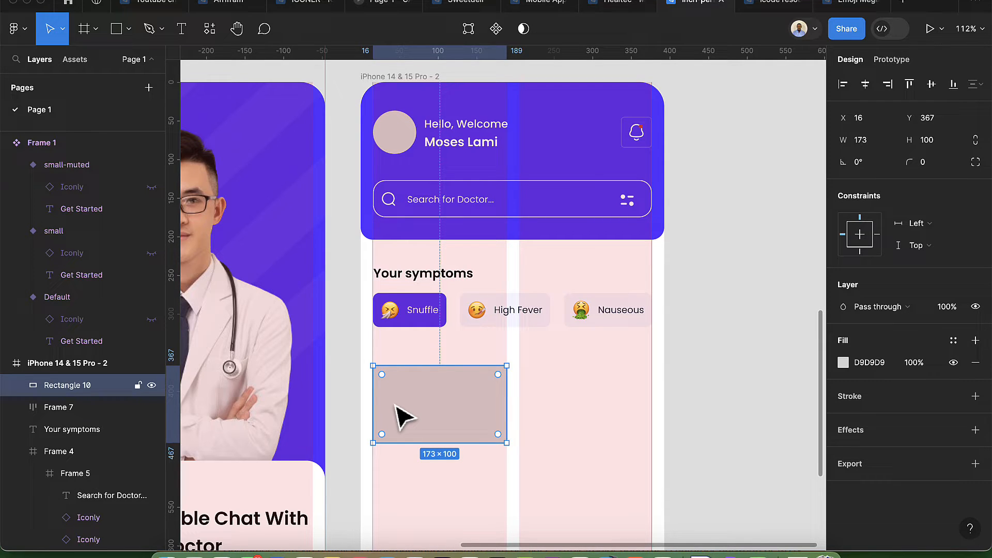
{"action": "left_click", "coordinate": [415, 84]}
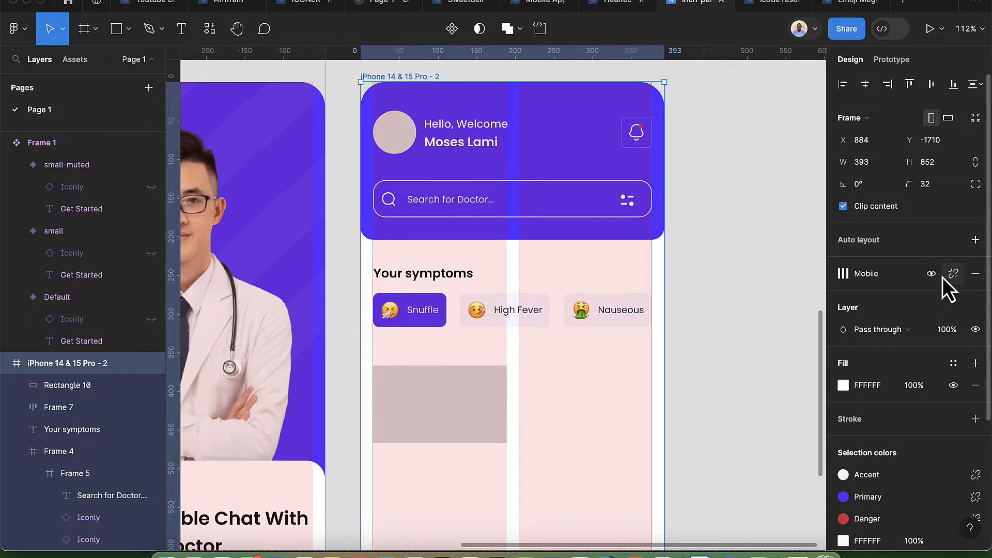
{"action": "key", "text": "ctrl+g"}
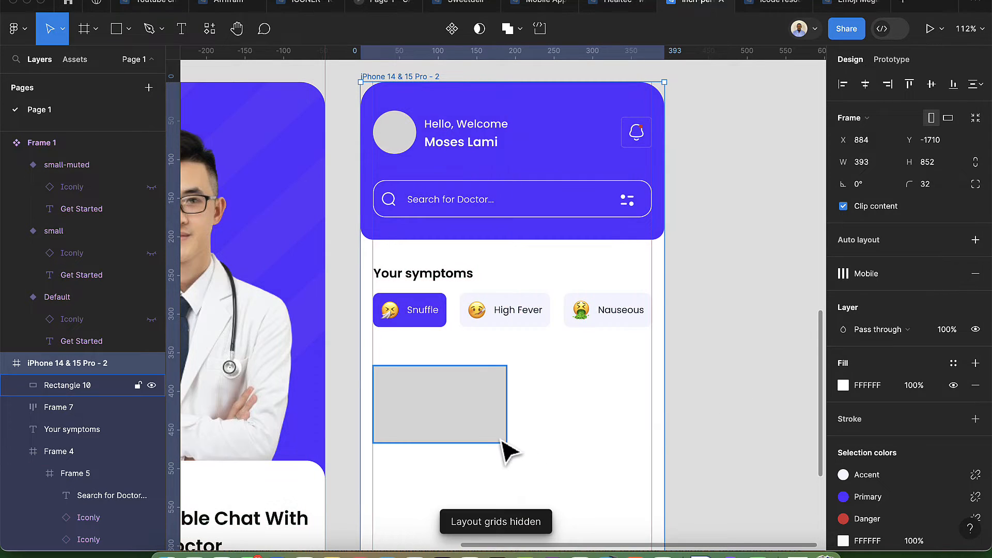
Step: Add a text label with the doctor's name below the rectangle, aligned to the left margin guide at X 16, Y 486
{"action": "scroll", "coordinate": [507, 449], "scroll_direction": "down", "scroll_amount": 1}
{"action": "scroll", "coordinate": [509, 449], "scroll_direction": "down", "scroll_amount": 1}
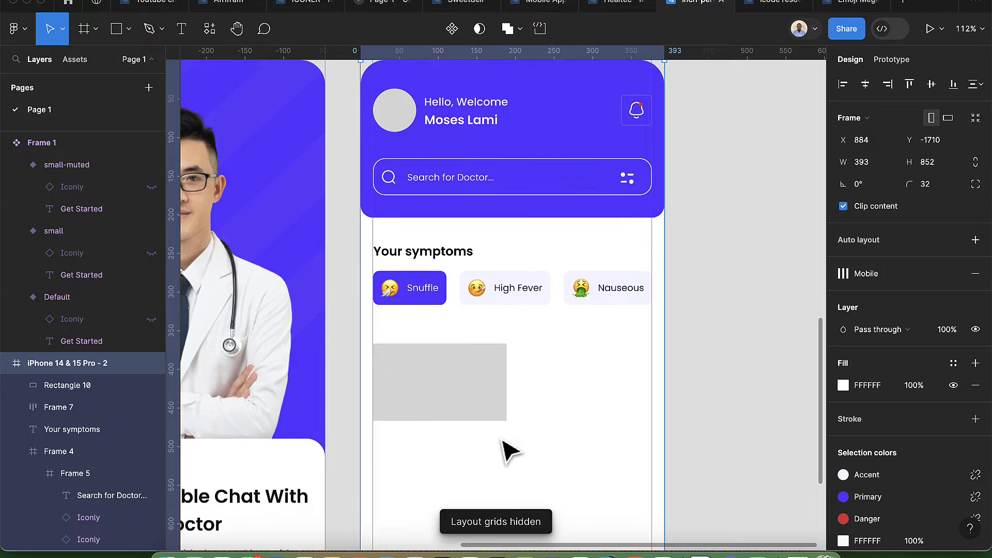
{"action": "left_click", "coordinate": [182, 27]}
{"action": "left_click", "coordinate": [381, 432]}
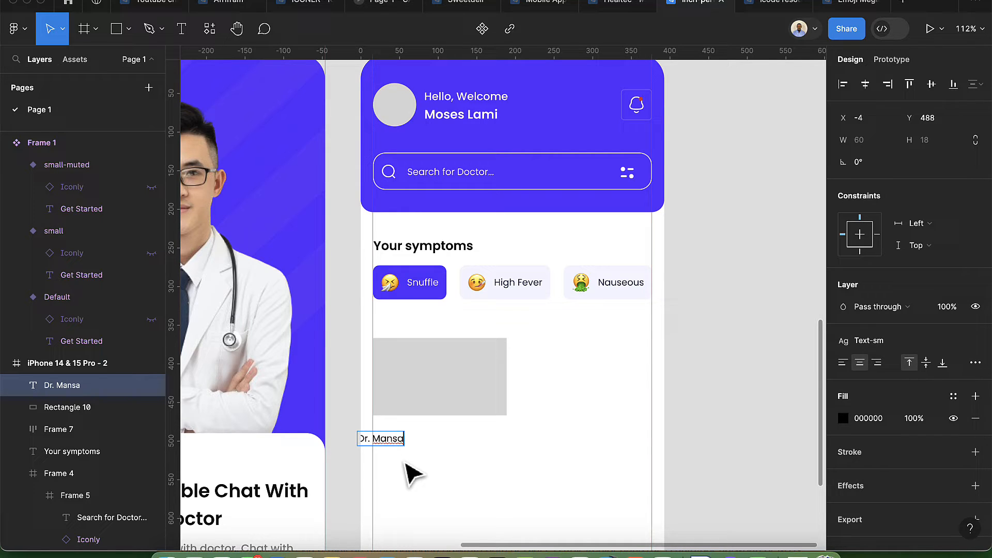
{"action": "key", "text": "Escape"}
{"action": "left_click_drag", "start_coordinate": [391, 448], "coordinate": [405, 447]}
Step: Draw a 10 × 10 star to the right of the doctor's name and center it vertically with the name at X 134, Y 490
{"action": "scroll", "coordinate": [405, 447], "scroll_direction": "up", "scroll_amount": 5}
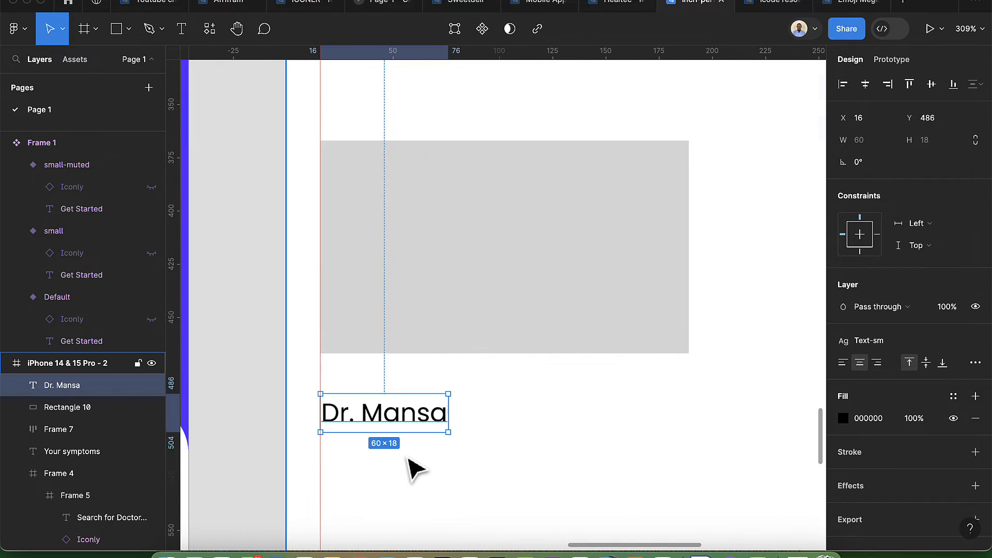
{"action": "scroll", "coordinate": [410, 456], "scroll_direction": "down", "scroll_amount": 2}
{"action": "key", "text": "alt+2"}
{"action": "key", "text": "alt+1"}
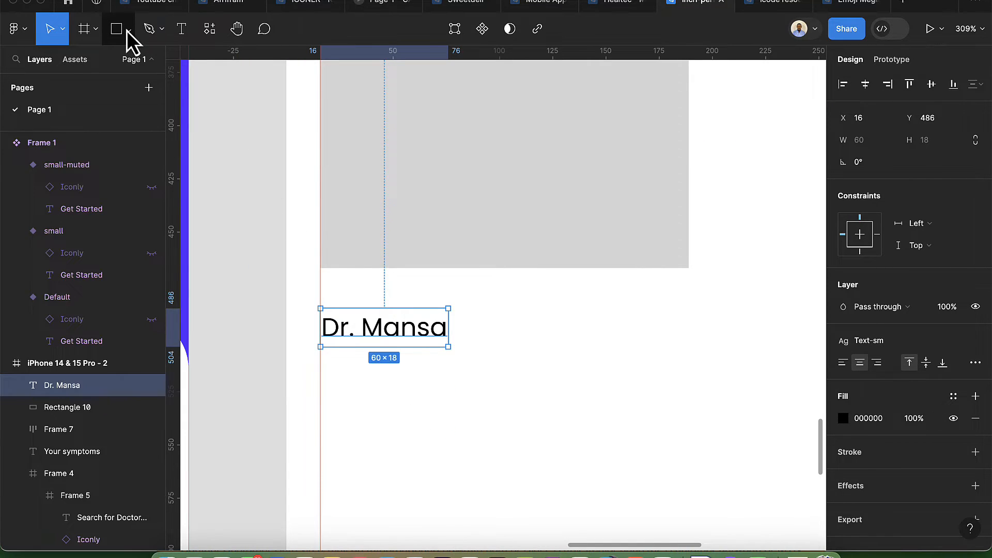
{"action": "left_click", "coordinate": [128, 30]}
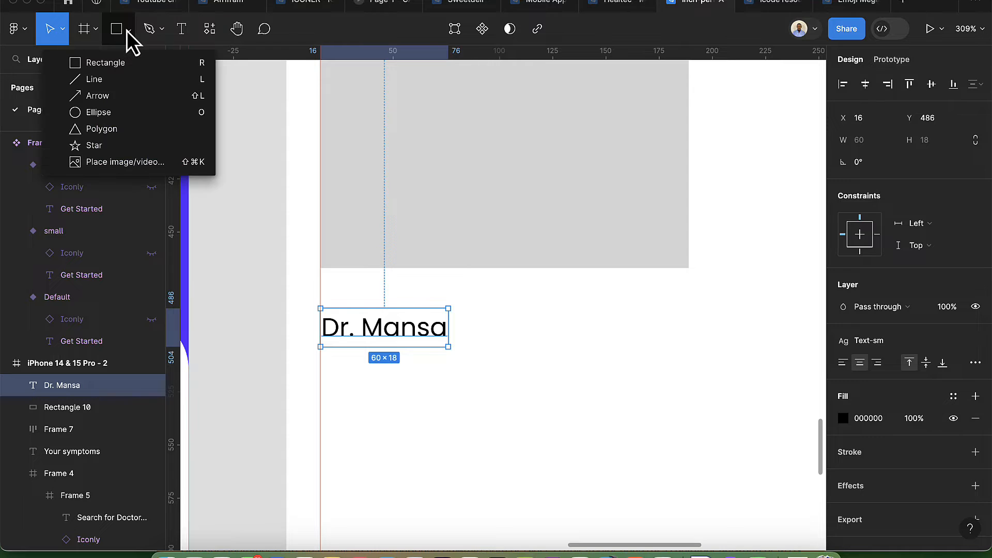
{"action": "left_click", "coordinate": [113, 144]}
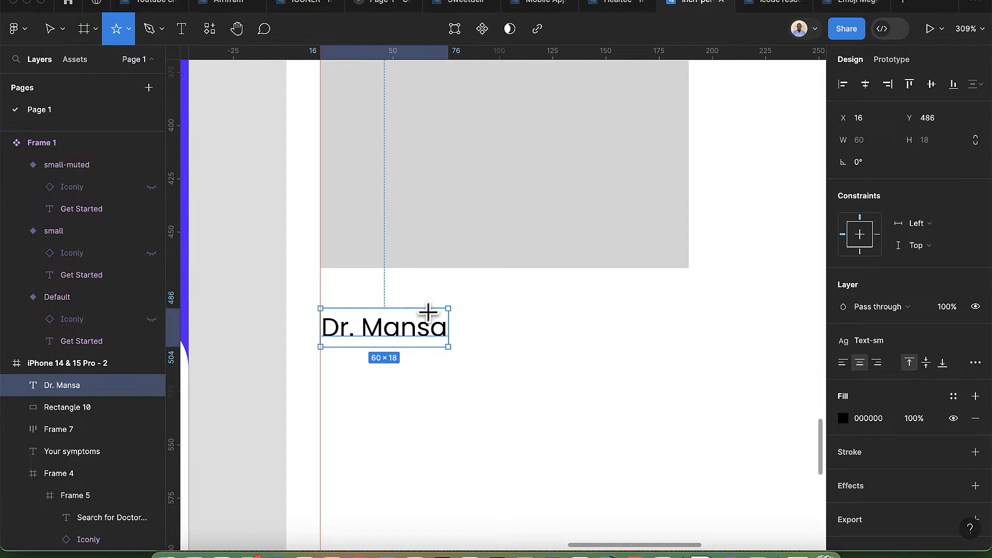
{"action": "left_click_drag", "start_coordinate": [505, 321], "coordinate": [527, 343]}
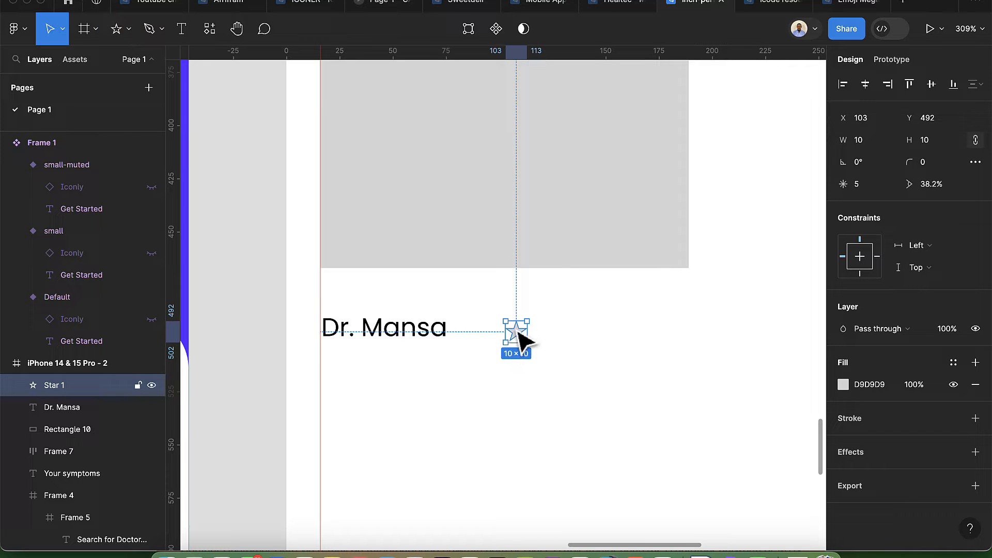
{"action": "mouse_move", "coordinate": [522, 340]}
{"action": "left_mouse_down"}
{"action": "mouse_move", "coordinate": [587, 342]}
{"action": "mouse_move", "coordinate": [587, 332]}
{"action": "left_mouse_up"}
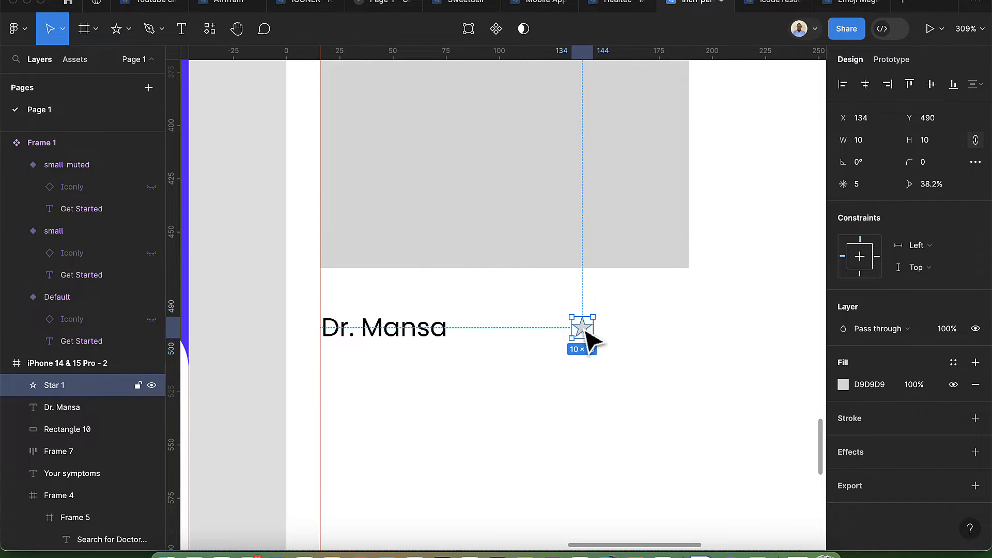
Step: Add a "4.5" rating label just right of the star, level with the doctor's name at X 146, Y 486
{"action": "left_click", "coordinate": [182, 30]}
{"action": "left_click", "coordinate": [614, 325]}
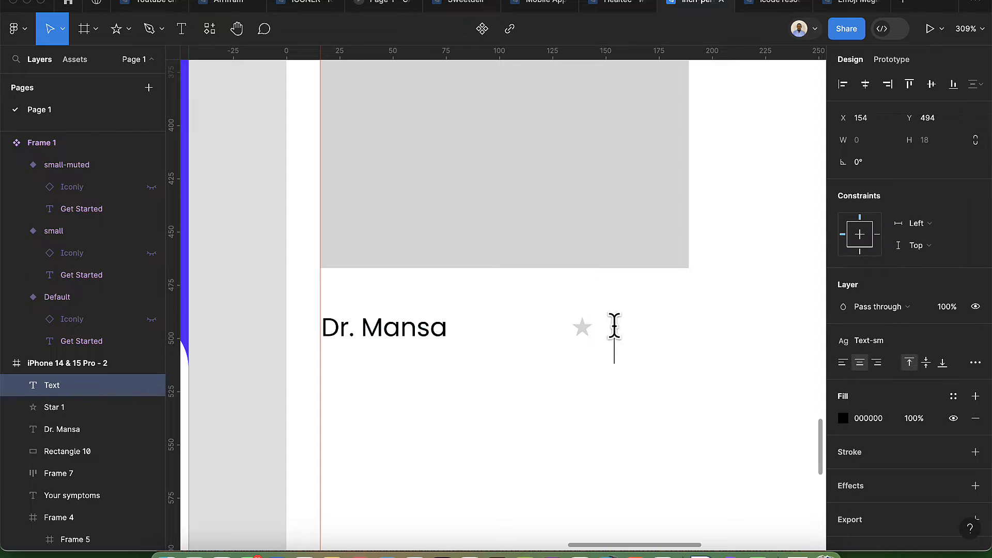
{"action": "type", "text": "4.5"}
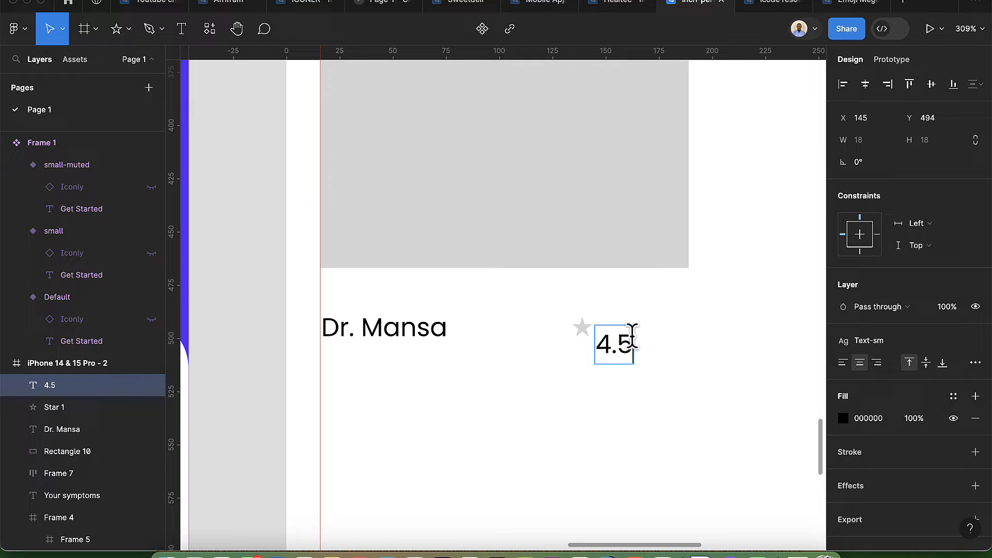
{"action": "key", "text": "Escape"}
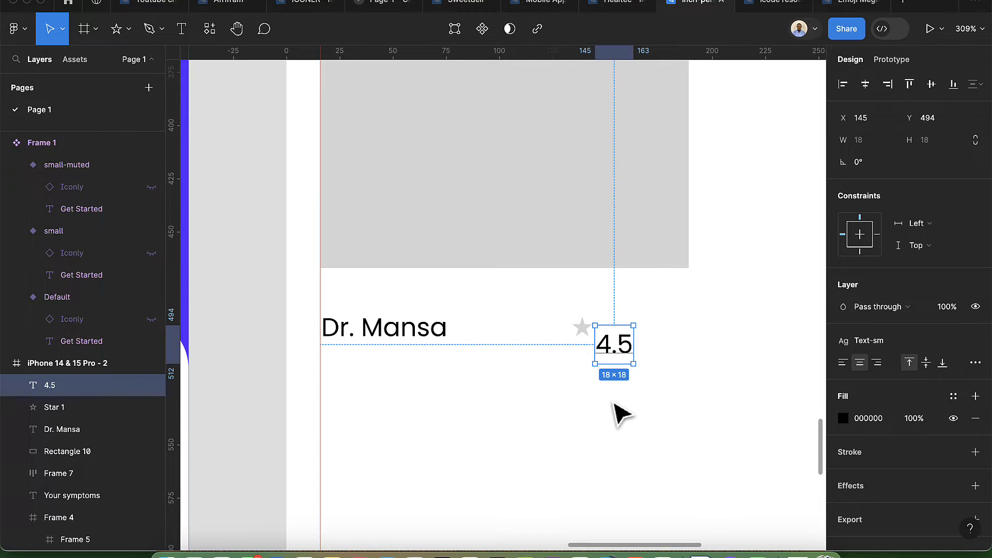
{"action": "left_click_drag", "start_coordinate": [610, 354], "coordinate": [611, 331]}
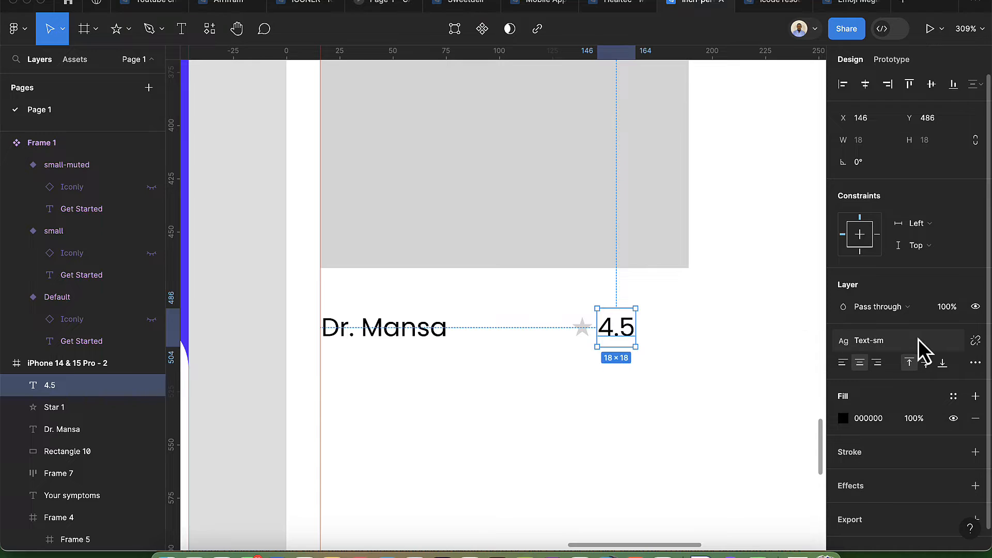
Step: Apply the Text style (14/Auto) to the rating and the doctor's name, and realign the name with the left margin guide at X 16
{"action": "left_click", "coordinate": [891, 341]}
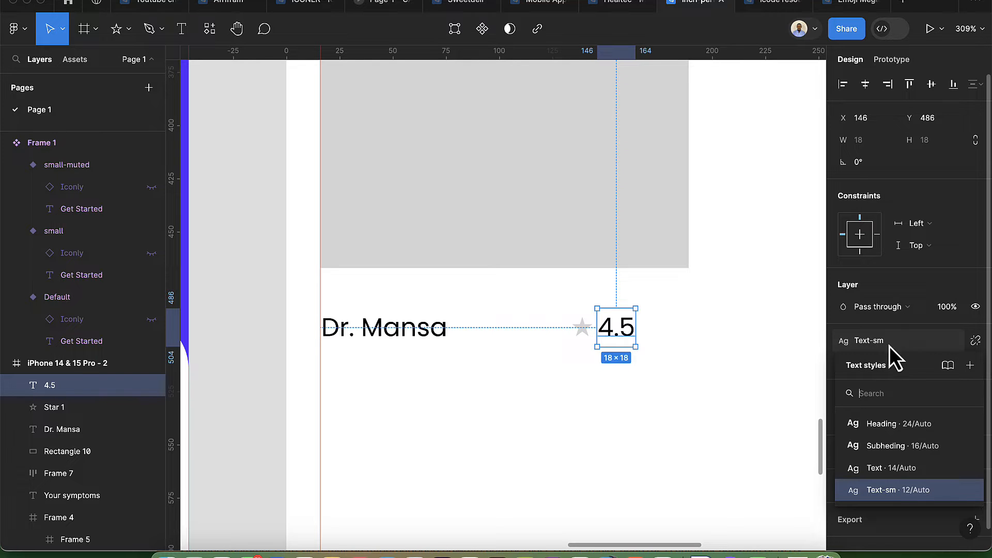
{"action": "left_click", "coordinate": [894, 468]}
{"action": "left_click", "coordinate": [439, 344]}
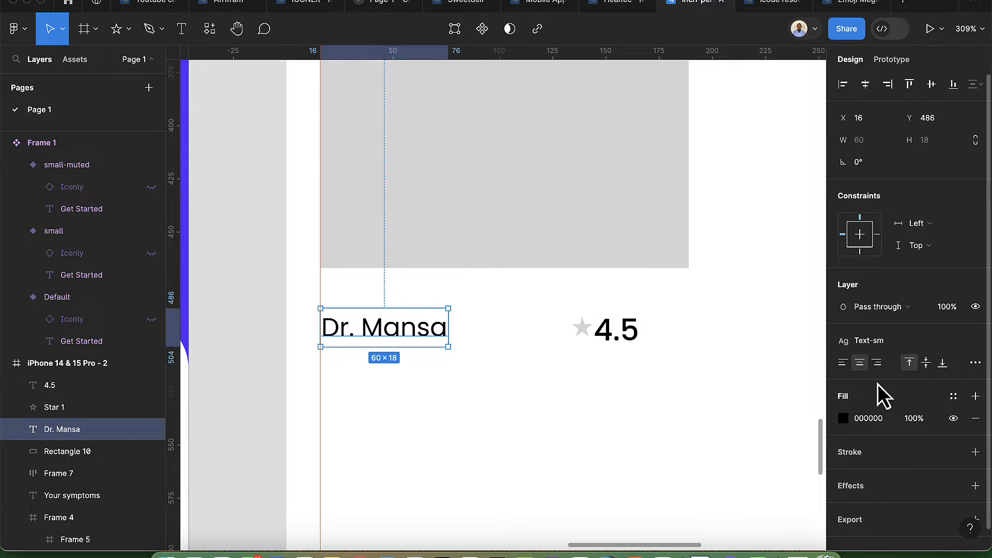
{"action": "left_click", "coordinate": [850, 339]}
{"action": "left_click", "coordinate": [882, 467]}
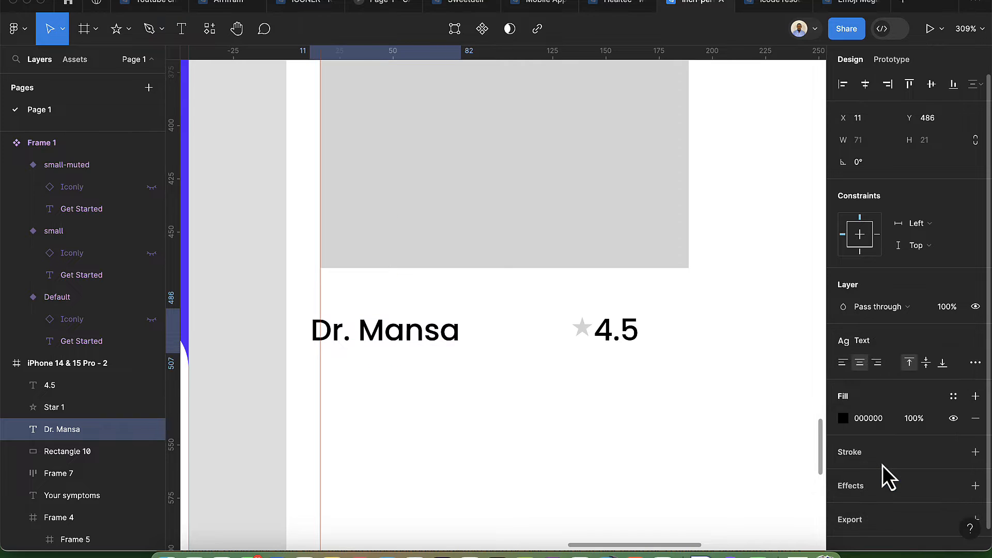
{"action": "left_click_drag", "start_coordinate": [442, 339], "coordinate": [446, 330]}
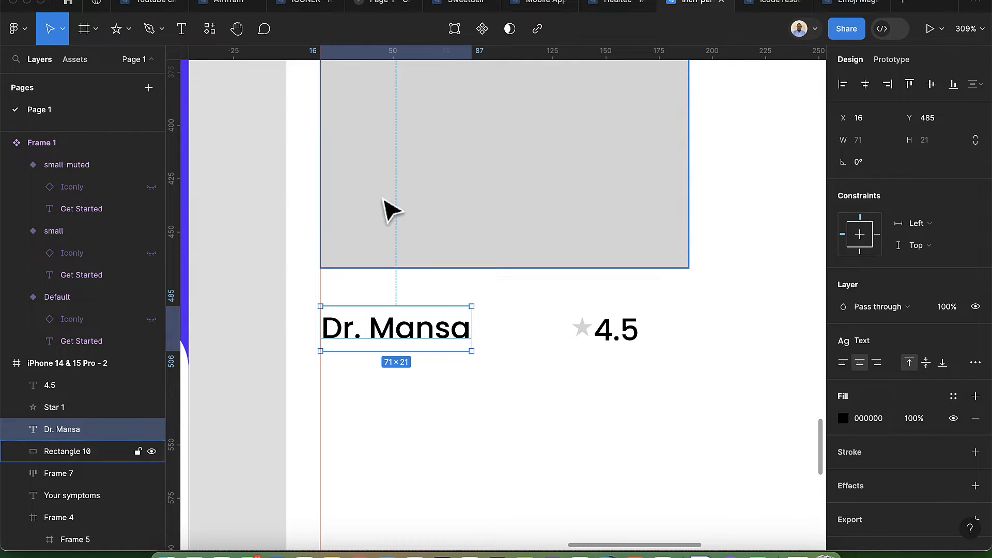
Step: Add a "Dentist - Hospital" text label below the doctor's name, aligned to the left margin guide at X 16, Y 509
{"action": "left_click", "coordinate": [185, 36]}
{"action": "left_click", "coordinate": [357, 403]}
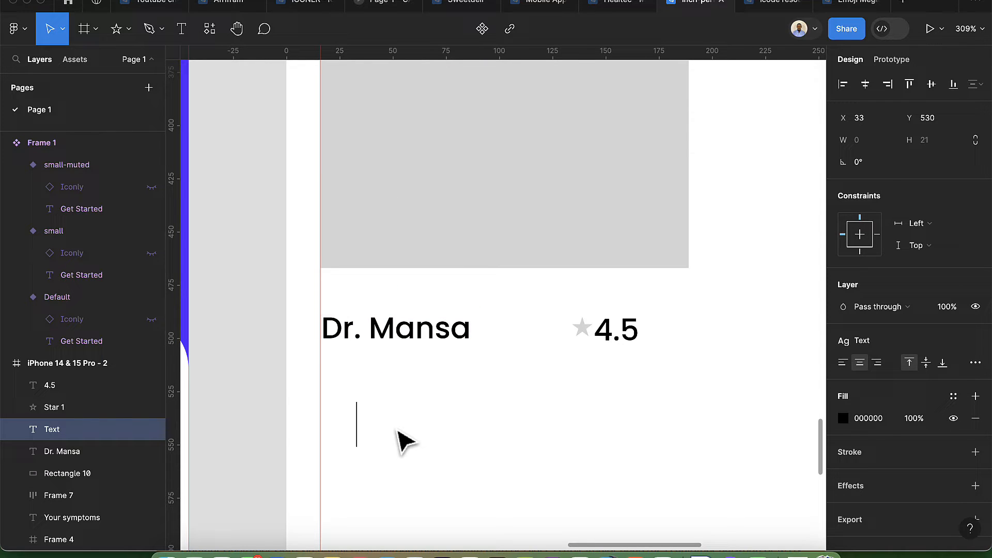
{"action": "type", "text": "Dentist"}
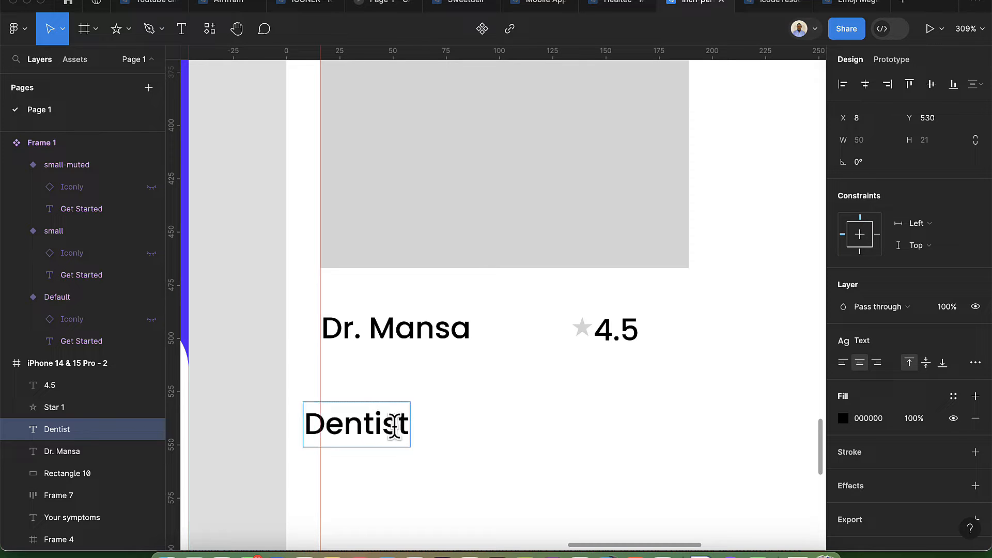
{"action": "type", "text": " -"}
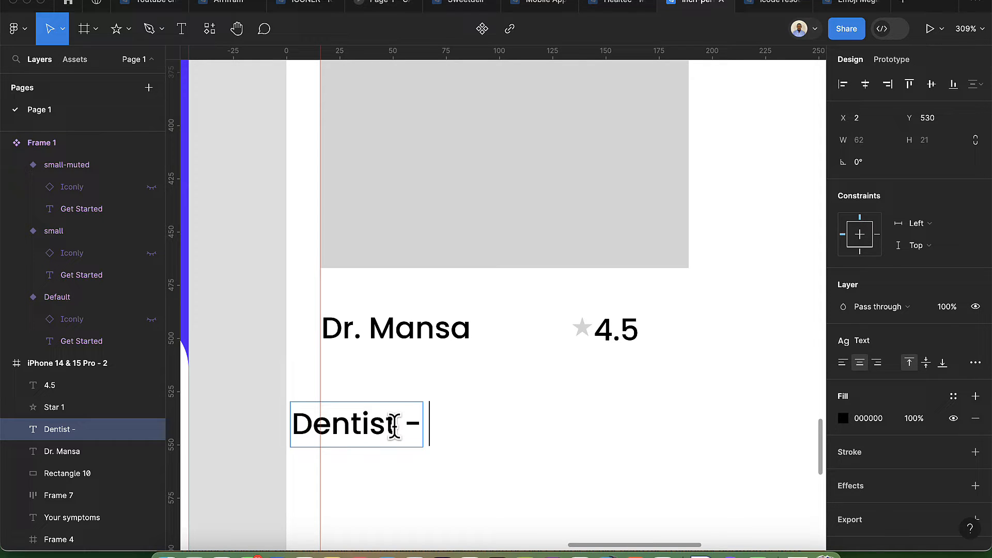
{"action": "type", "text": " Hosp"}
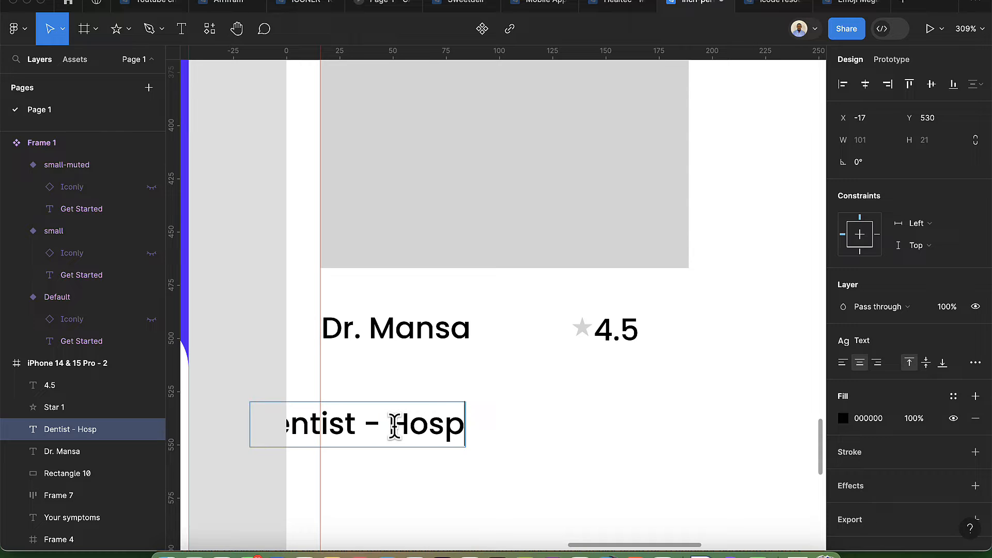
{"action": "type", "text": "ital"}
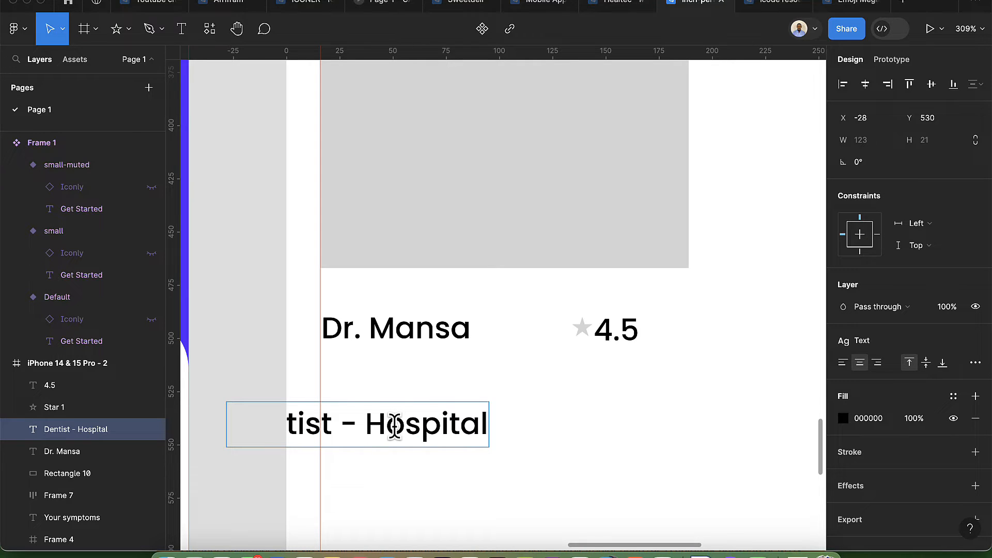
{"action": "key", "text": "Escape"}
{"action": "left_click_drag", "start_coordinate": [483, 426], "coordinate": [559, 380]}
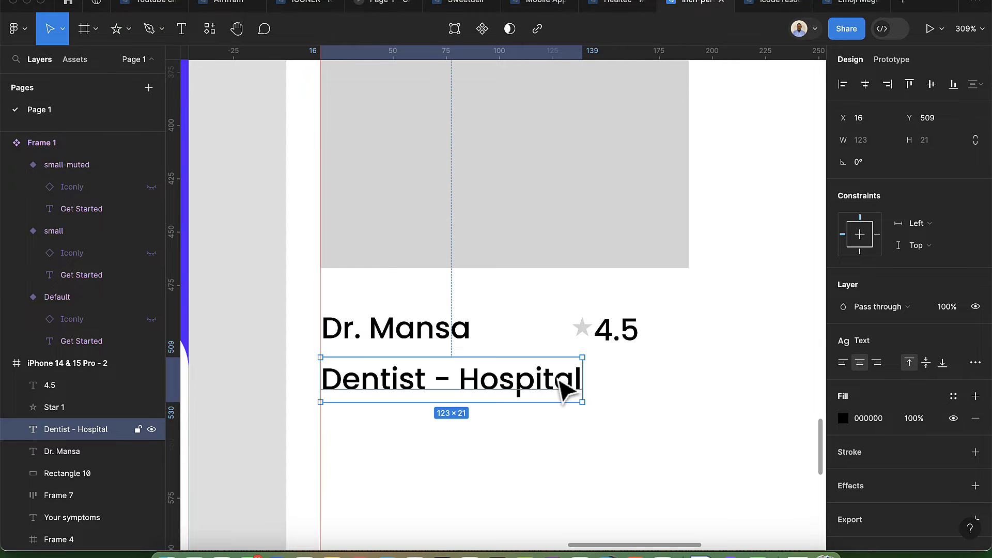
Step: Apply the Text-sm (12/Auto) style and the Muted library color to the "Dentist - Hospital" label
{"action": "left_click", "coordinate": [857, 343]}
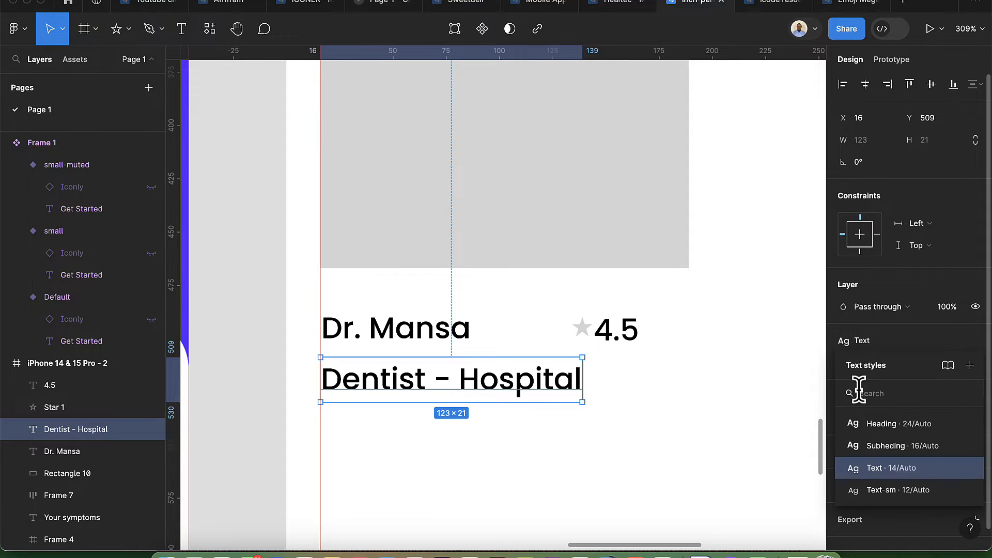
{"action": "left_click", "coordinate": [879, 490]}
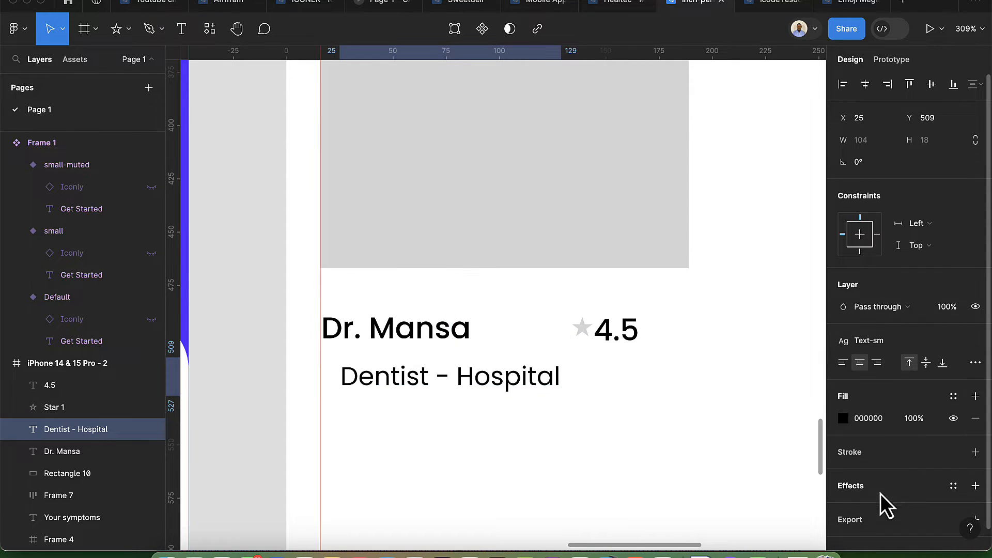
{"action": "left_click", "coordinate": [395, 331]}
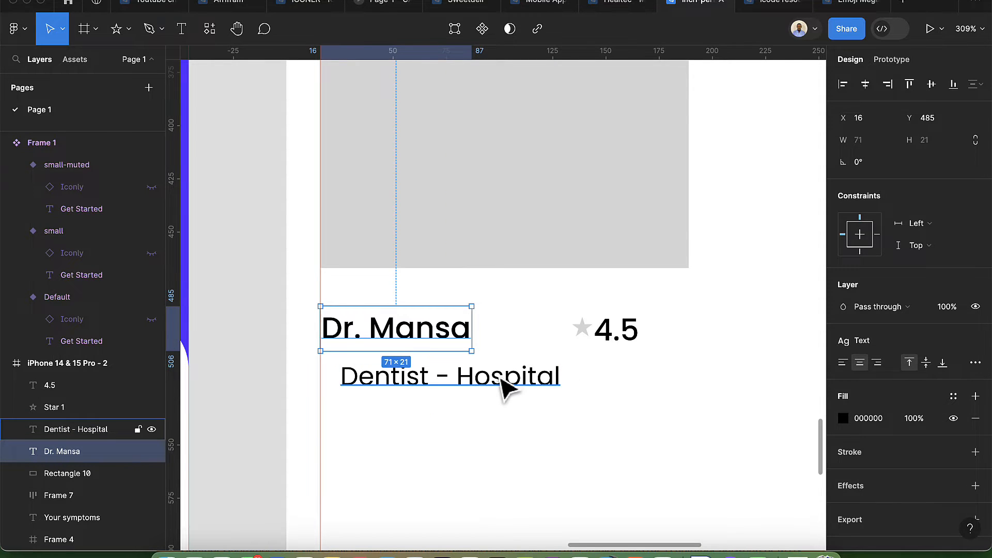
{"action": "left_click", "coordinate": [505, 385]}
{"action": "scroll", "coordinate": [882, 421], "scroll_direction": "down", "scroll_amount": 1}
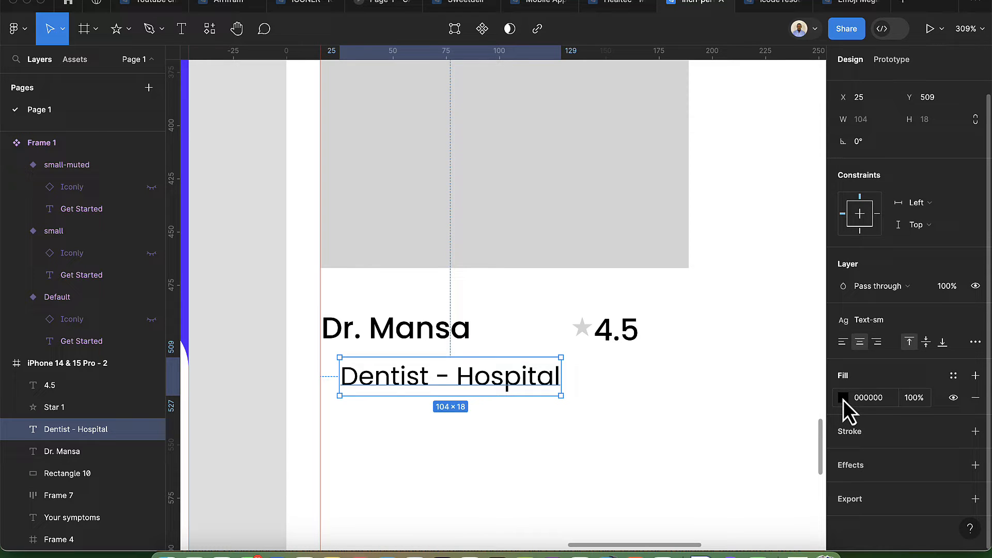
{"action": "left_click", "coordinate": [953, 376]}
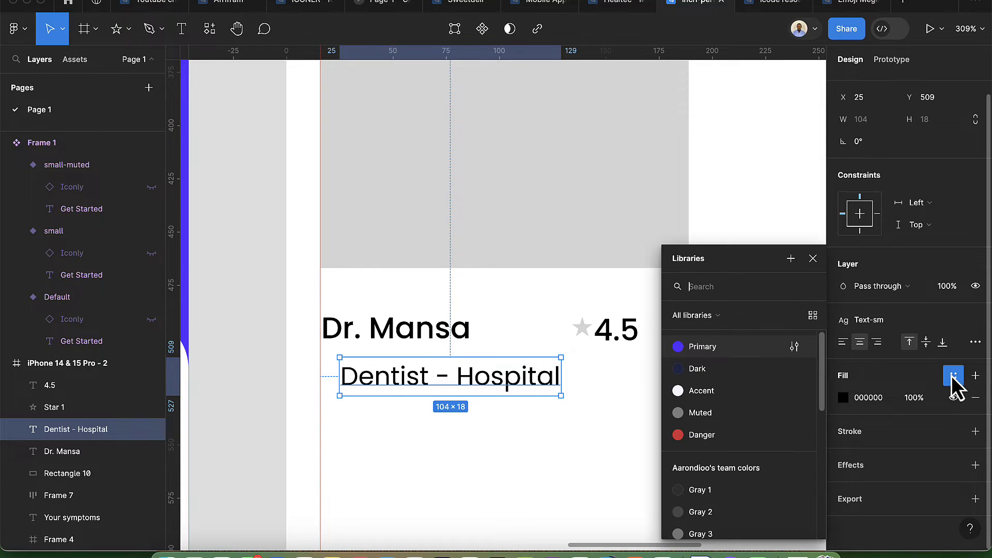
{"action": "left_click", "coordinate": [730, 413]}
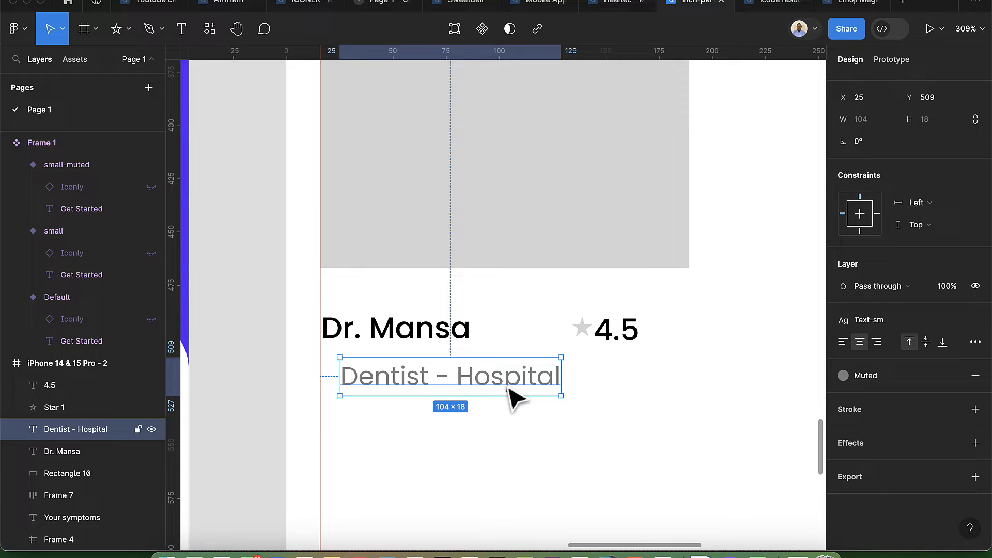
Step: Move the rating to the image placeholder's right edge at X 167, Y 483, and the star beside it at X 151, Y 488
{"action": "left_click", "coordinate": [618, 342]}
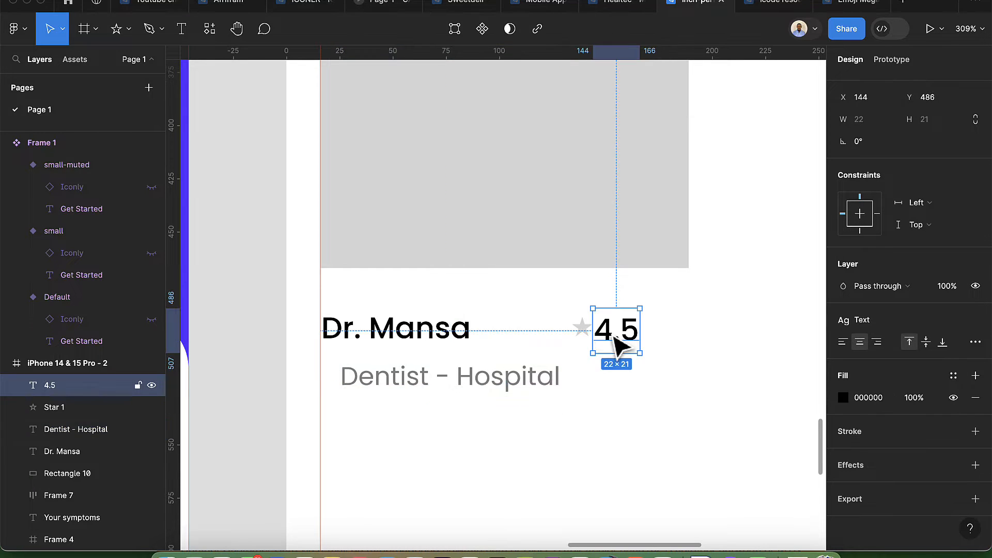
{"action": "left_click_drag", "start_coordinate": [616, 348], "coordinate": [667, 341]}
{"action": "left_click", "coordinate": [584, 328]}
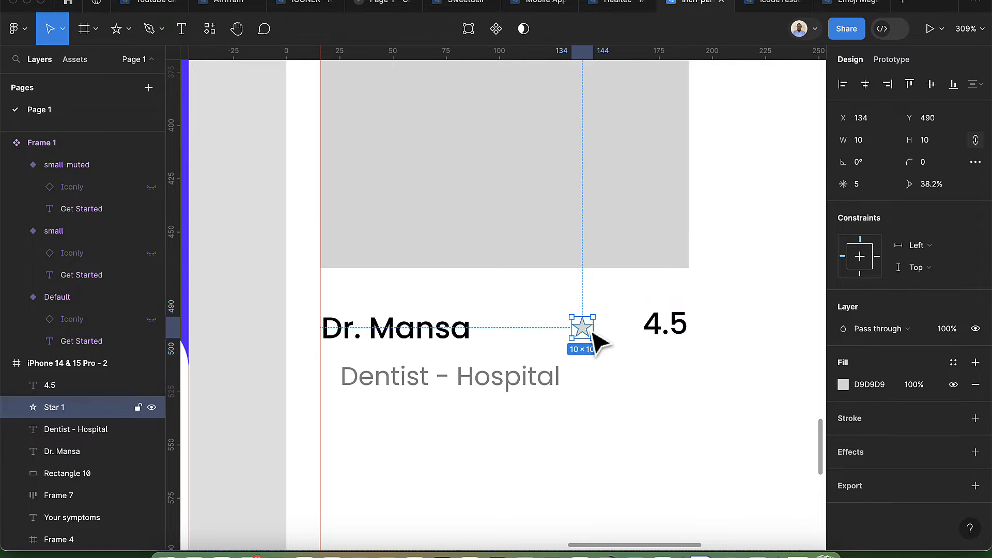
{"action": "left_click_drag", "start_coordinate": [587, 335], "coordinate": [623, 331]}
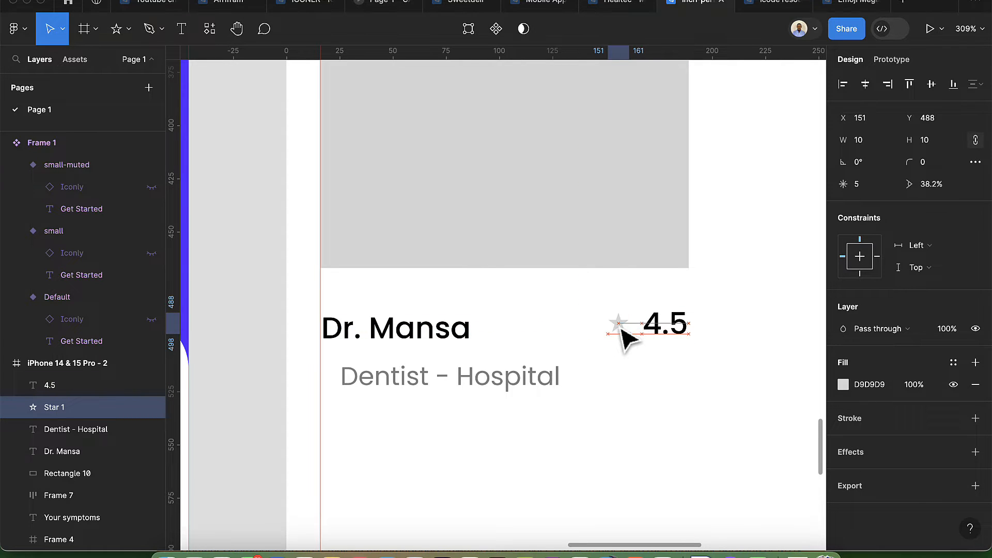
{"action": "left_click", "coordinate": [667, 338]}
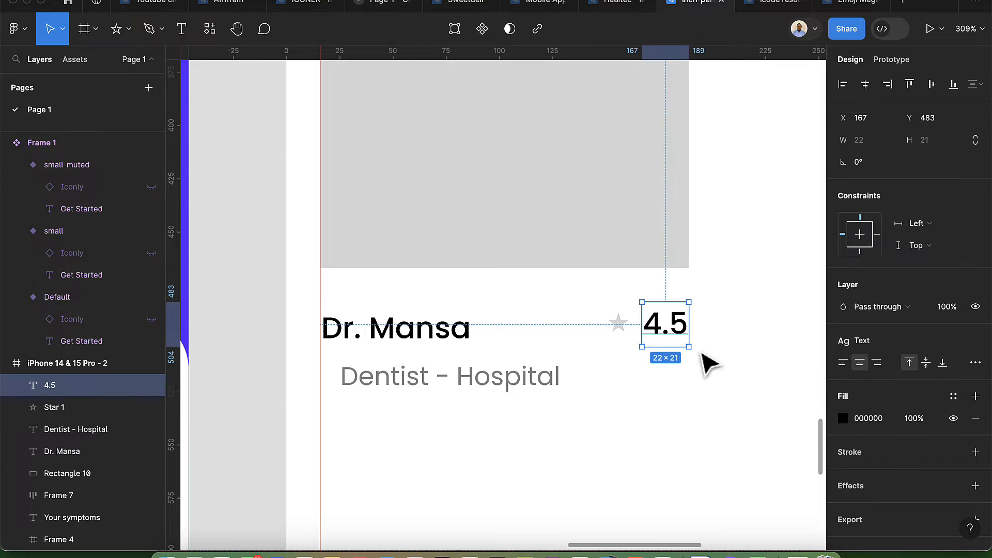
Step: Resize the star to 14 × 14 and fill it with yellow E0DA45
{"action": "left_click", "coordinate": [625, 333]}
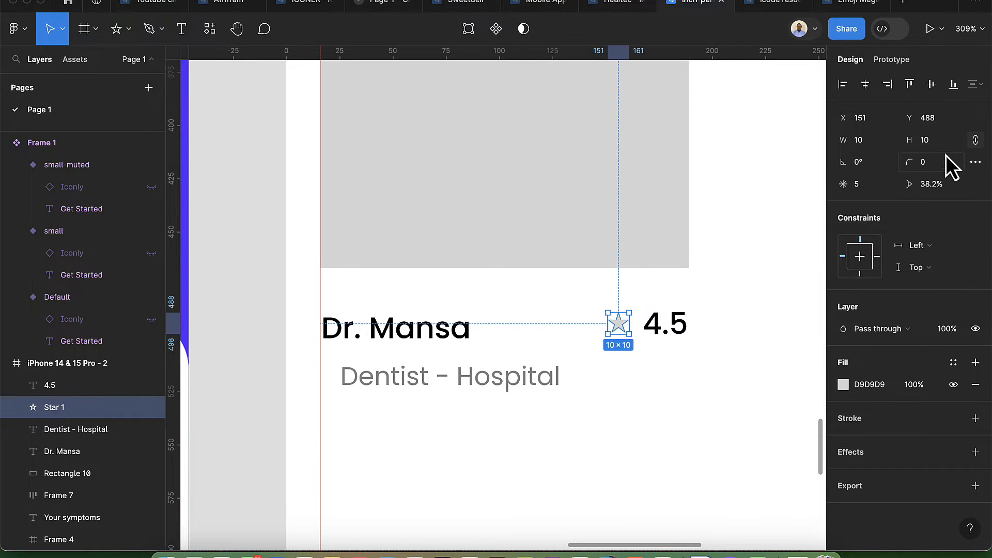
{"action": "type", "text": "13"}
{"action": "key", "text": "Return"}
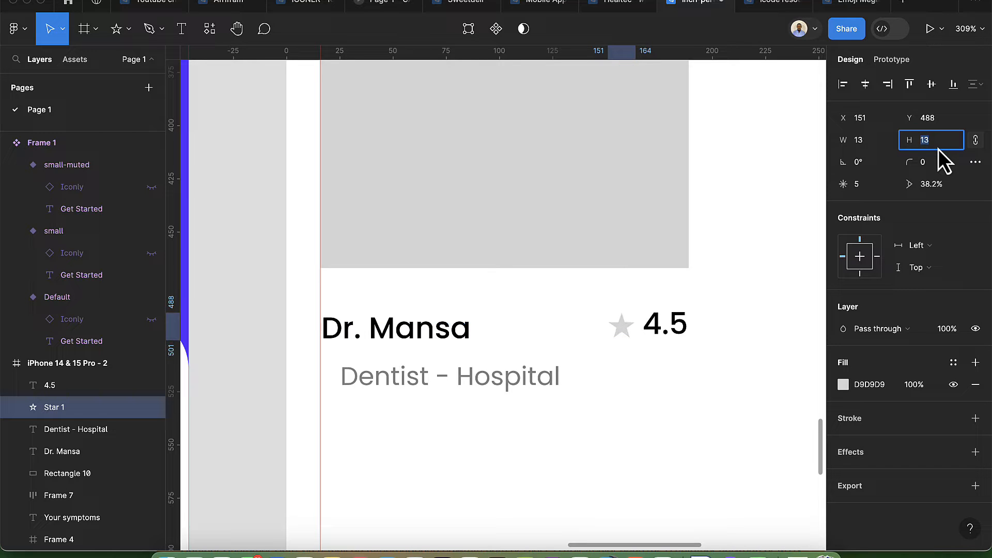
{"action": "key", "text": "Up"}
{"action": "left_click", "coordinate": [843, 385]}
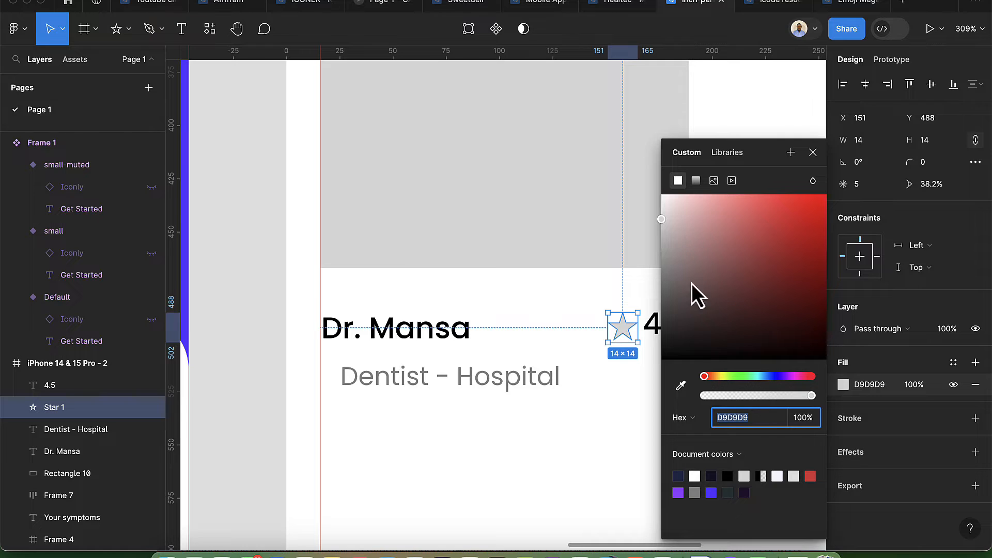
{"action": "left_click", "coordinate": [721, 376]}
{"action": "left_click", "coordinate": [776, 214]}
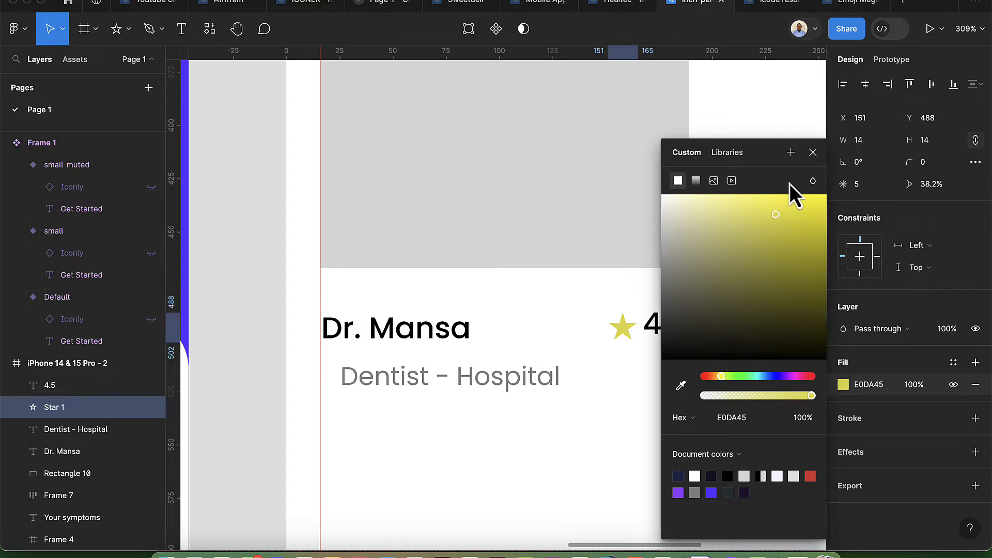
{"action": "left_click", "coordinate": [812, 153]}
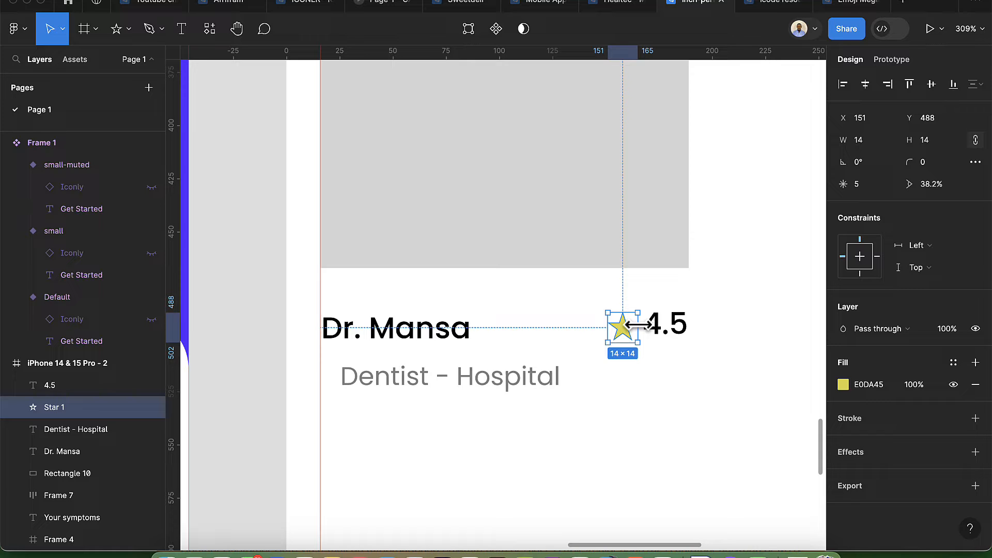
Step: Center the star vertically with the rating at X 149, Y 486, and wrap both in a horizontal auto layout with a gap of 4
{"action": "left_click_drag", "start_coordinate": [624, 328], "coordinate": [620, 325]}
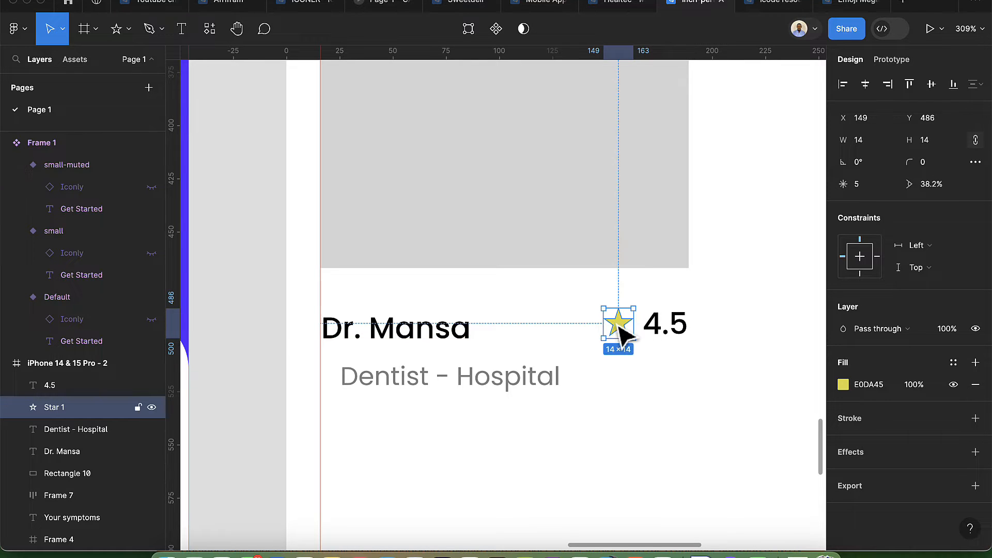
{"action": "left_click", "coordinate": [658, 332], "text": "shift"}
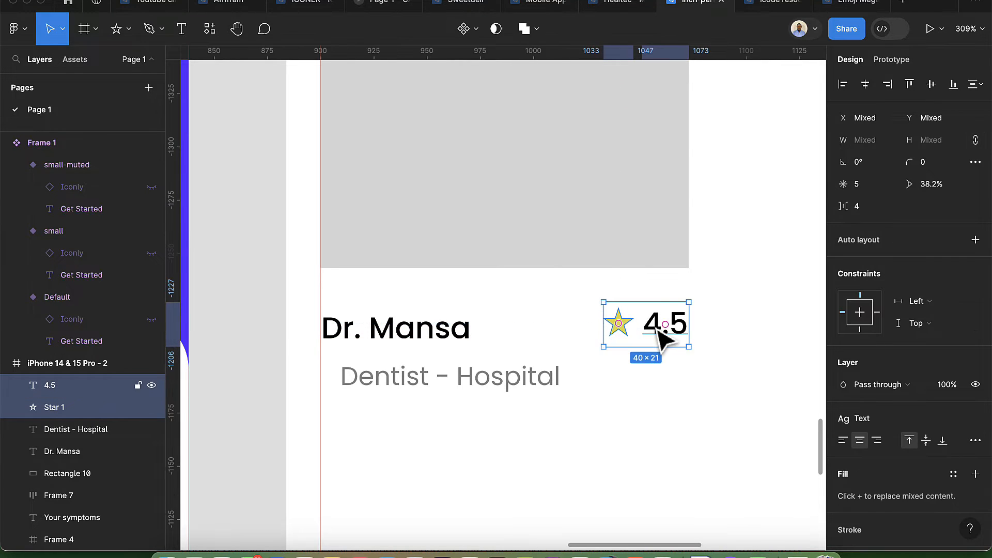
{"action": "key", "text": "shift+a"}
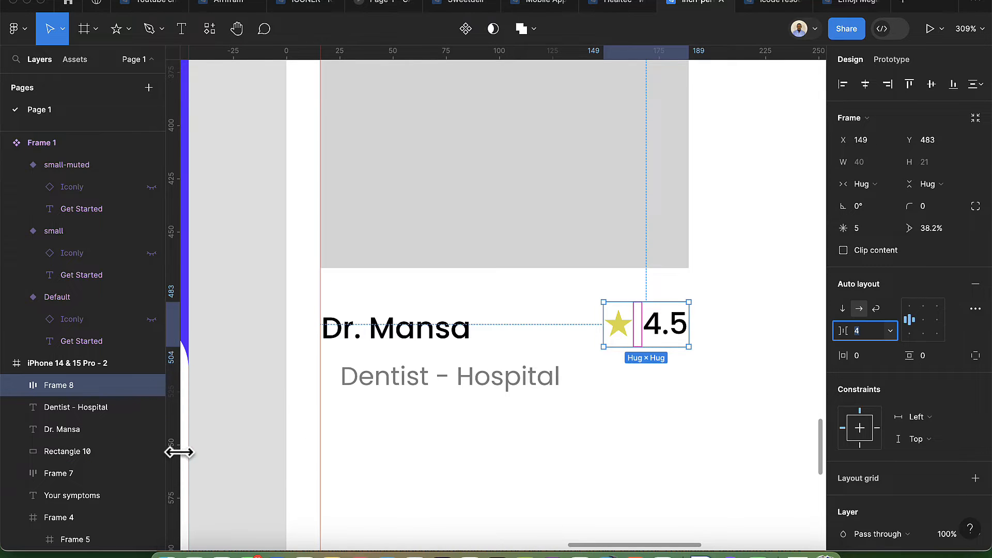
{"action": "left_click", "coordinate": [627, 372]}
Step: Combine the doctor's name and the star rating group in a horizontal auto layout with centered alignment
{"action": "left_click", "coordinate": [630, 323]}
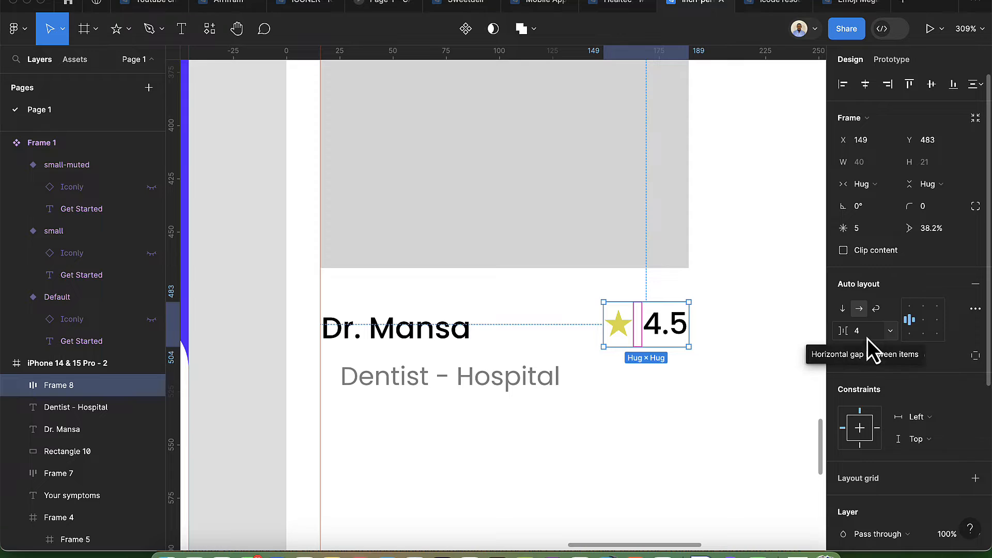
{"action": "left_click", "coordinate": [358, 337], "text": "shift"}
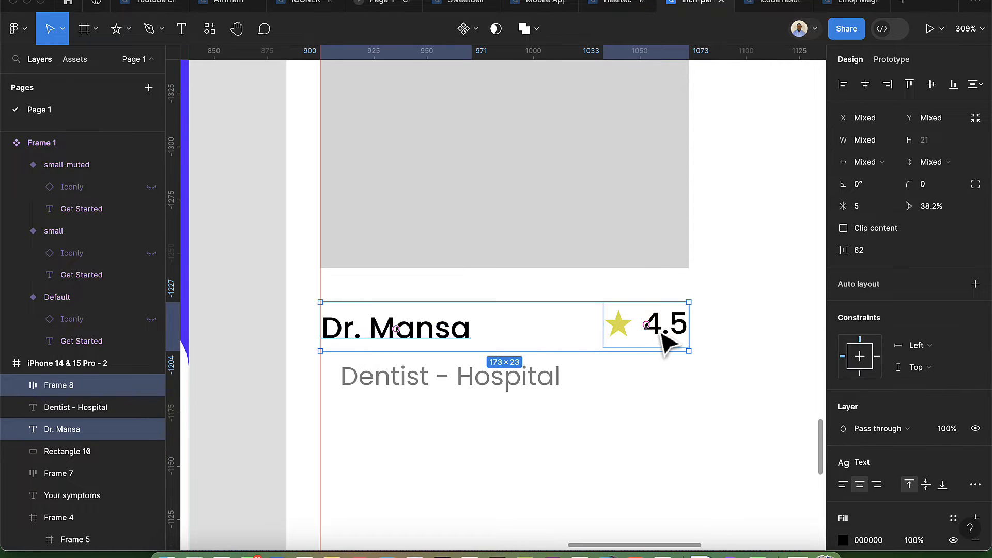
{"action": "key", "text": "shift+a"}
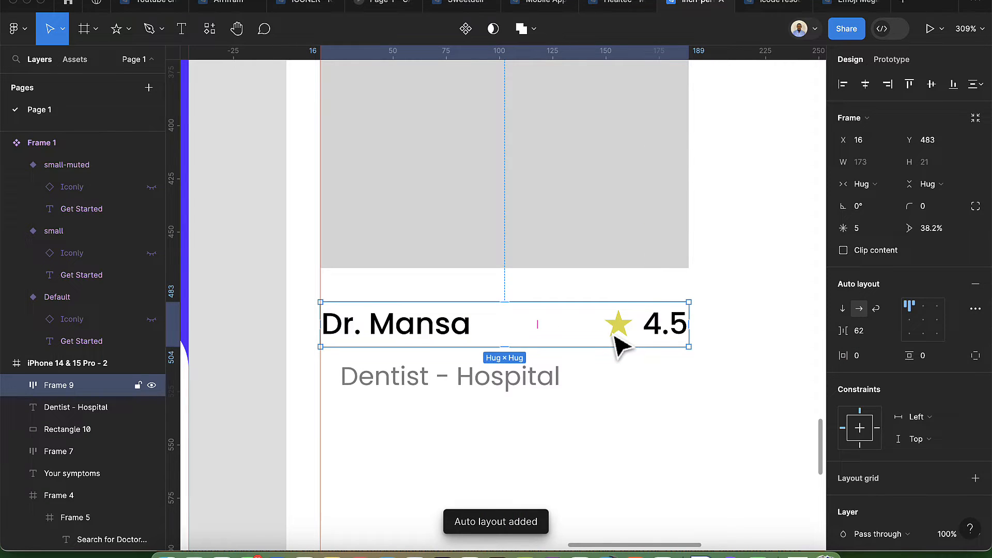
{"action": "left_click", "coordinate": [923, 324]}
Step: Move the specialty label closer to the left margin and stack it under the name row in a vertical auto layout with a gap of 5
{"action": "left_click", "coordinate": [447, 380]}
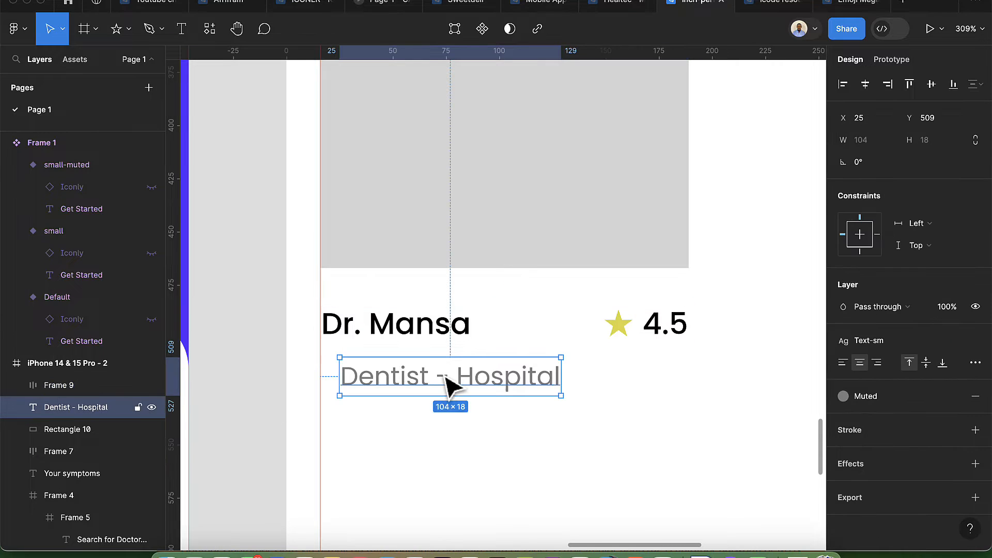
{"action": "left_click_drag", "start_coordinate": [451, 387], "coordinate": [435, 385]}
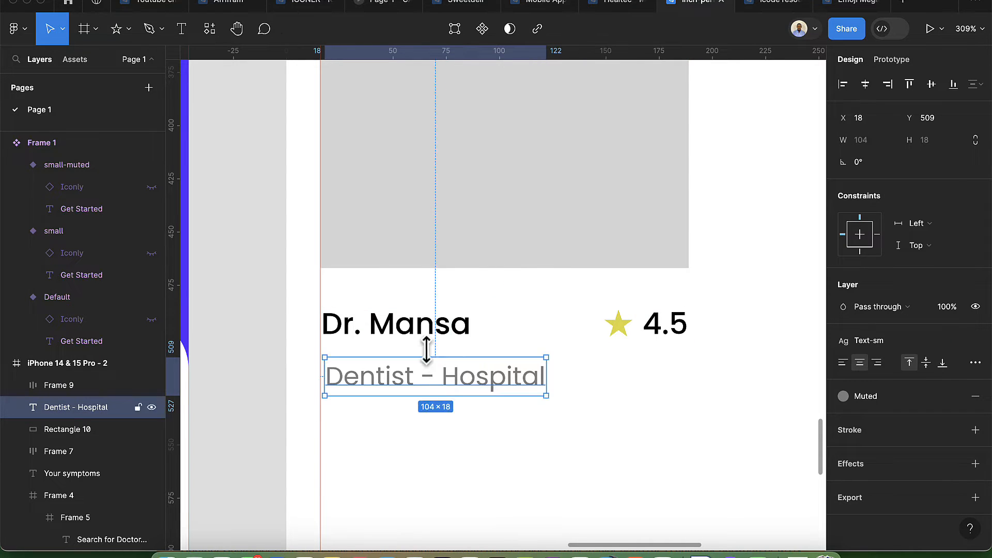
{"action": "left_click", "coordinate": [427, 339], "text": "shift"}
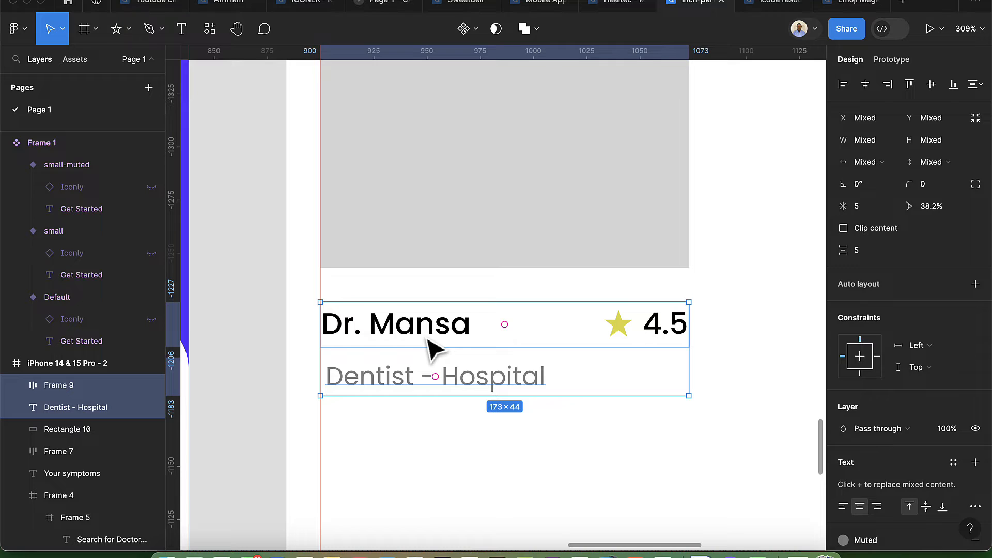
{"action": "key", "text": "shift+a"}
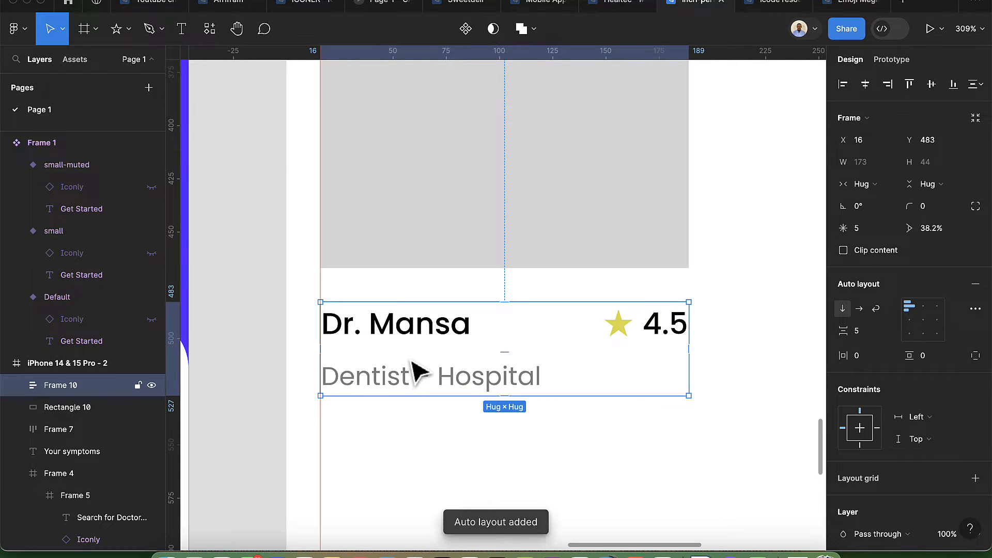
Step: Set the horizontal gap of the name and rating row to Auto
{"action": "left_click", "coordinate": [428, 338]}
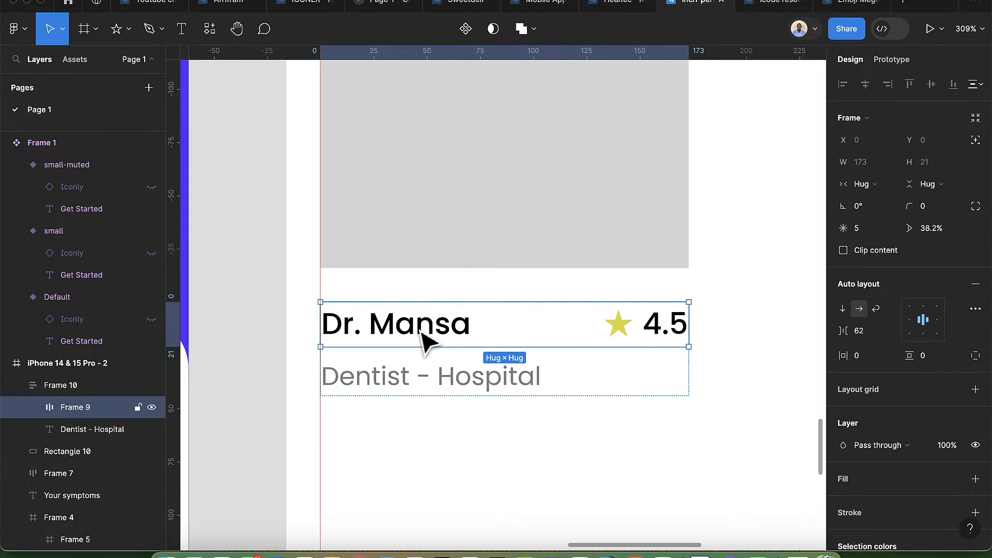
{"action": "left_click", "coordinate": [890, 335]}
{"action": "left_click", "coordinate": [888, 377]}
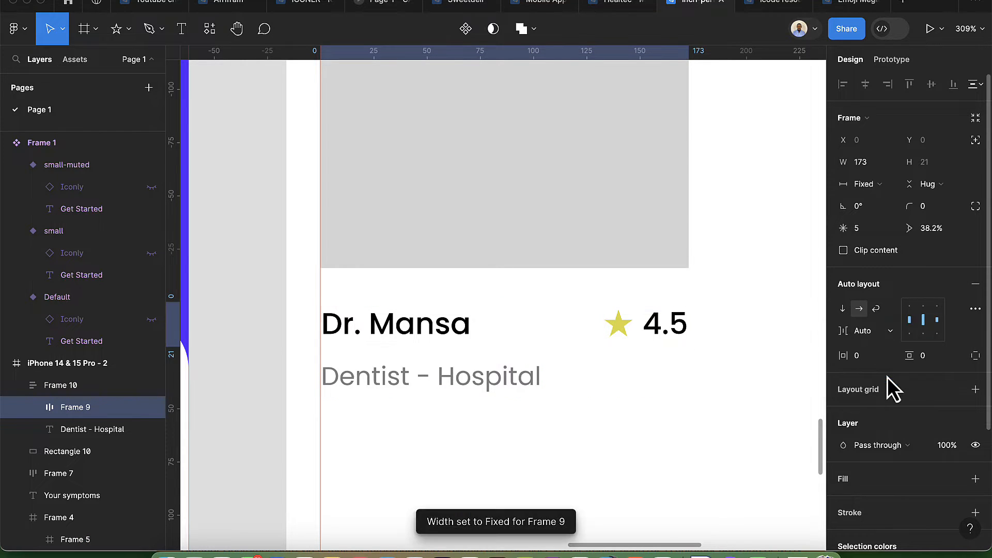
{"action": "left_click", "coordinate": [530, 380]}
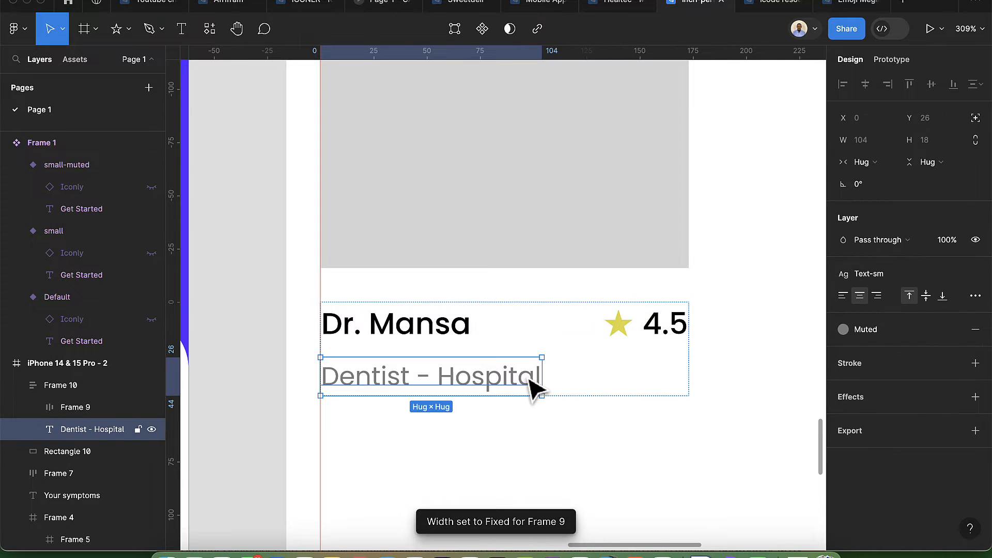
{"action": "left_click", "coordinate": [658, 434]}
{"action": "left_click", "coordinate": [605, 371]}
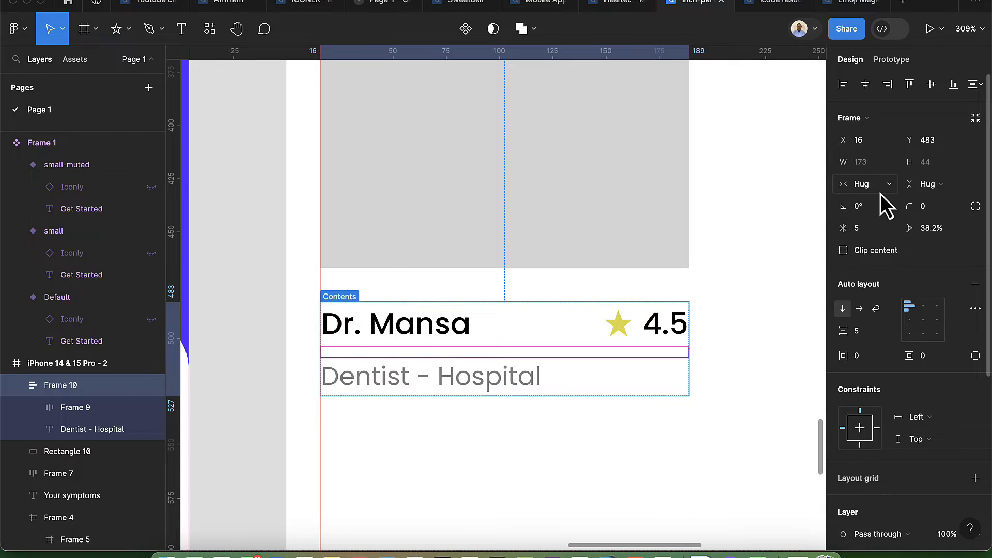
{"action": "scroll", "coordinate": [783, 287], "scroll_direction": "down", "scroll_amount": 2}
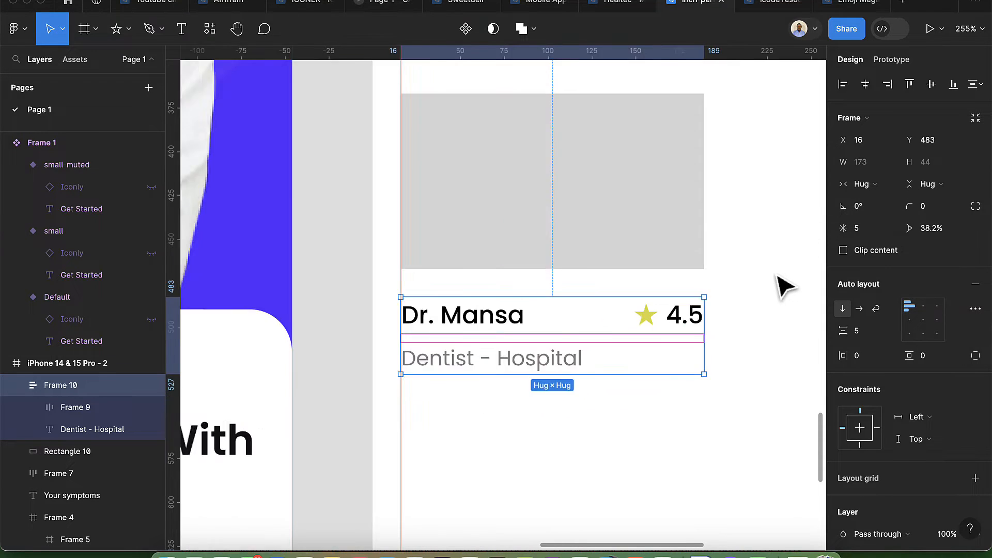
{"action": "scroll", "coordinate": [783, 286], "scroll_direction": "down", "scroll_amount": 2}
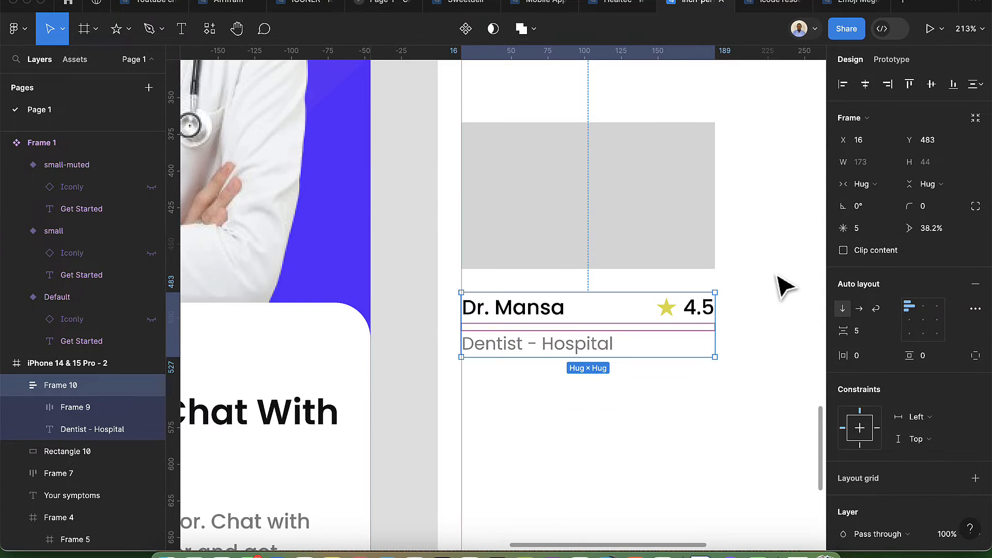
Step: Run the Unsplash plugin and search it for "doctor"
{"action": "left_click", "coordinate": [206, 39]}
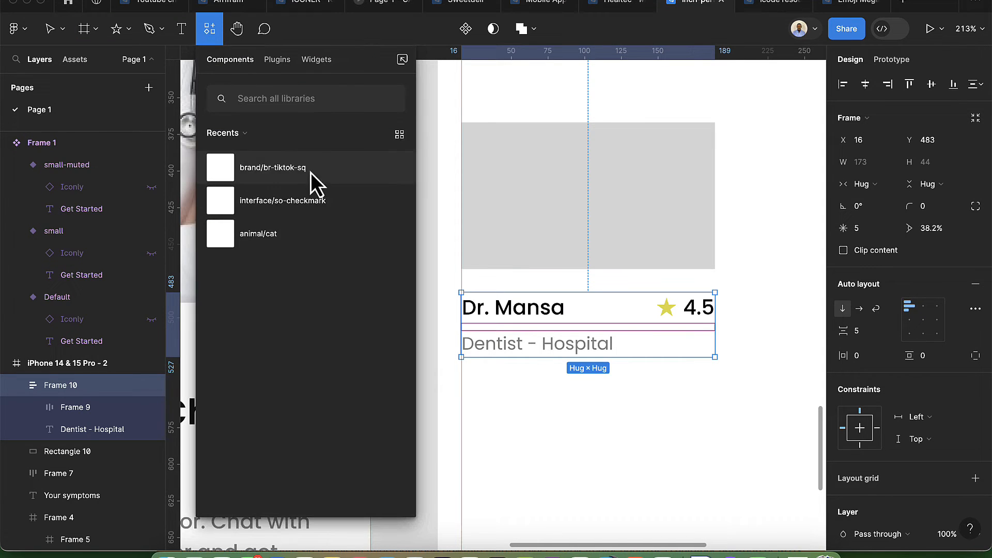
{"action": "left_click", "coordinate": [284, 63]}
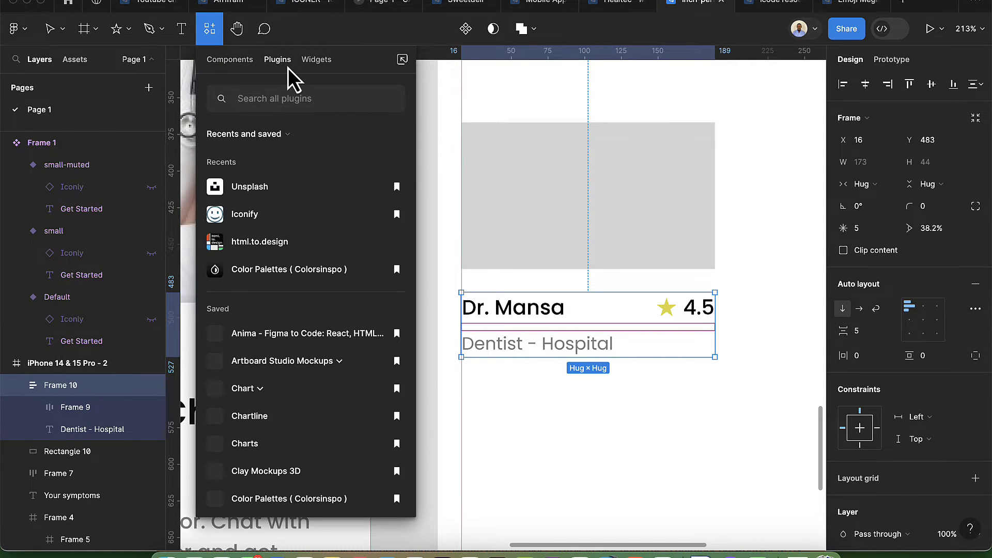
{"action": "left_click", "coordinate": [304, 185]}
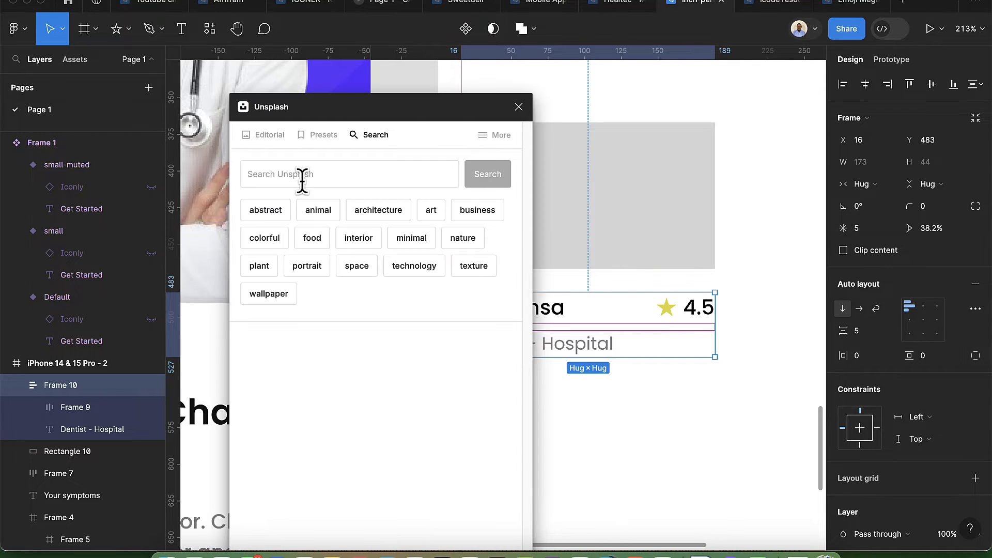
{"action": "left_click", "coordinate": [302, 181]}
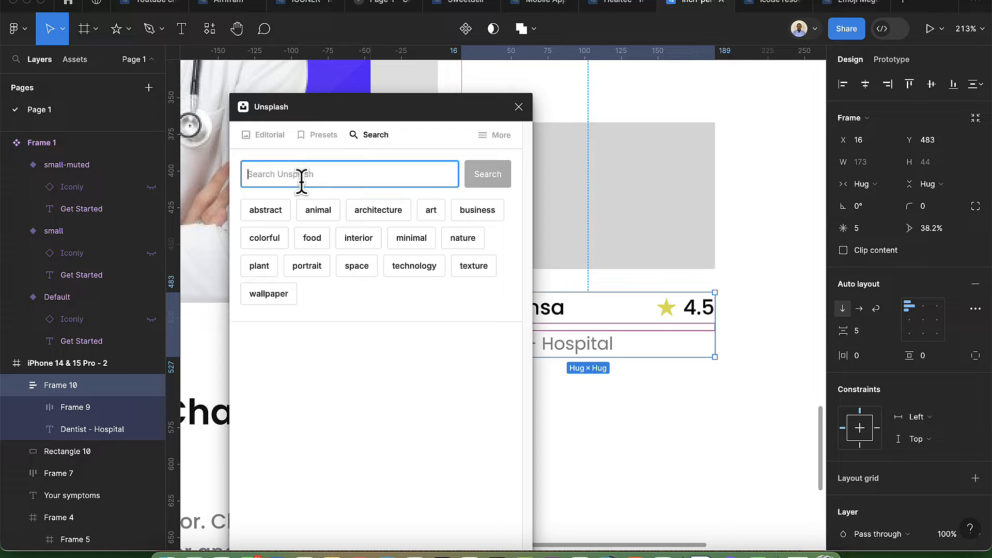
{"action": "type", "text": "doctor"}
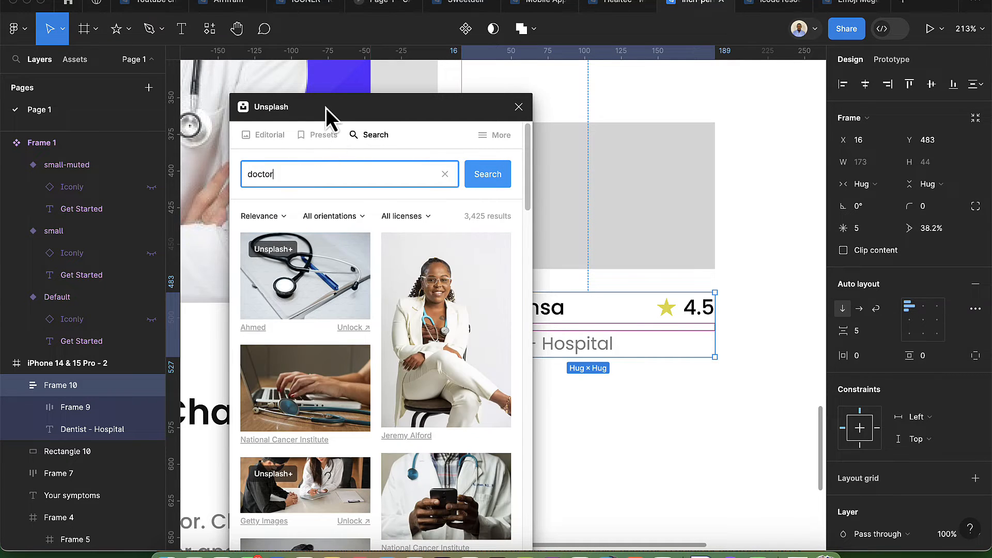
Step: Fill the grey image placeholder above the doctor's name with the Unsplash photo of a man in a white coat on a pink background
{"action": "left_click_drag", "start_coordinate": [338, 115], "coordinate": [709, 142]}
{"action": "scroll", "coordinate": [600, 282], "scroll_direction": "right", "scroll_amount": 5}
{"action": "scroll", "coordinate": [704, 391], "scroll_direction": "down", "scroll_amount": 6}
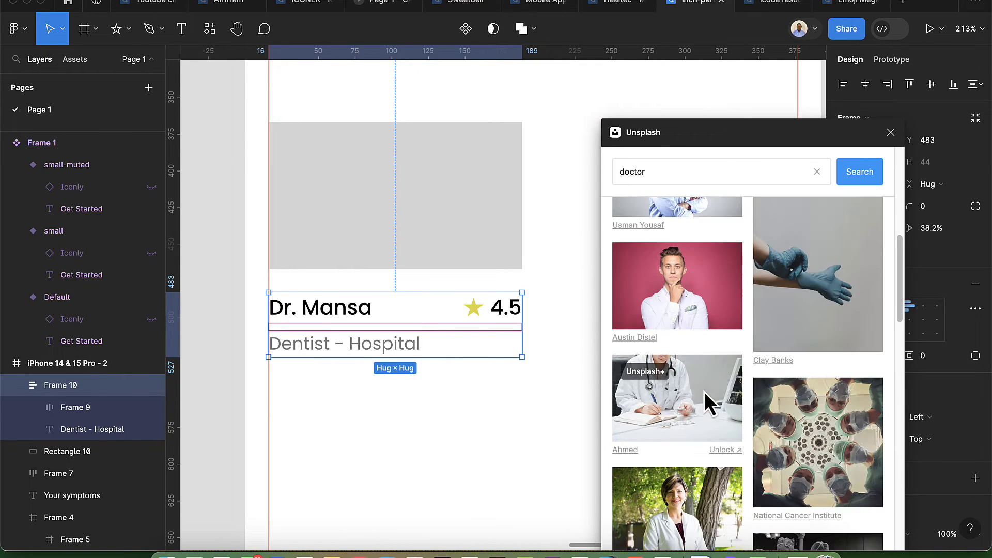
{"action": "left_click", "coordinate": [412, 272]}
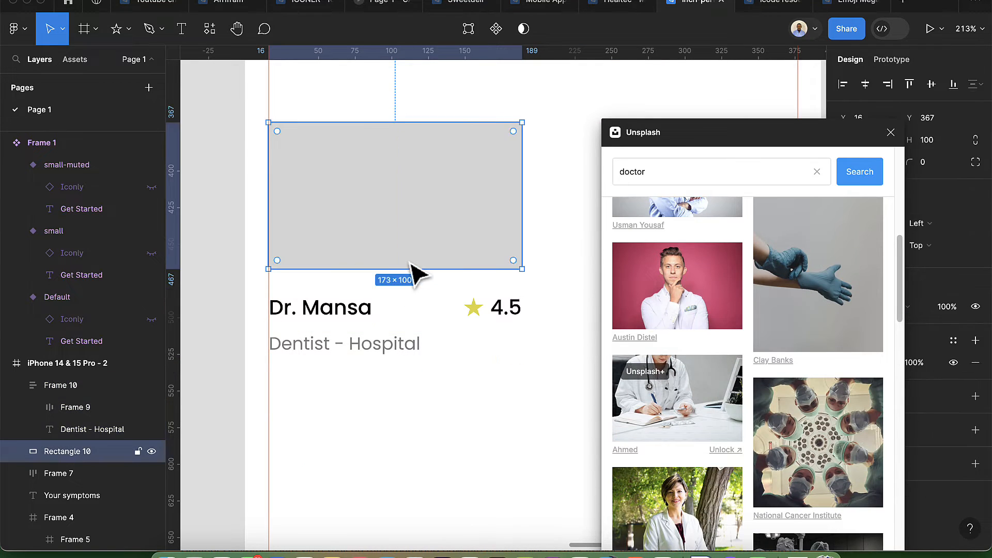
{"action": "left_click", "coordinate": [705, 282]}
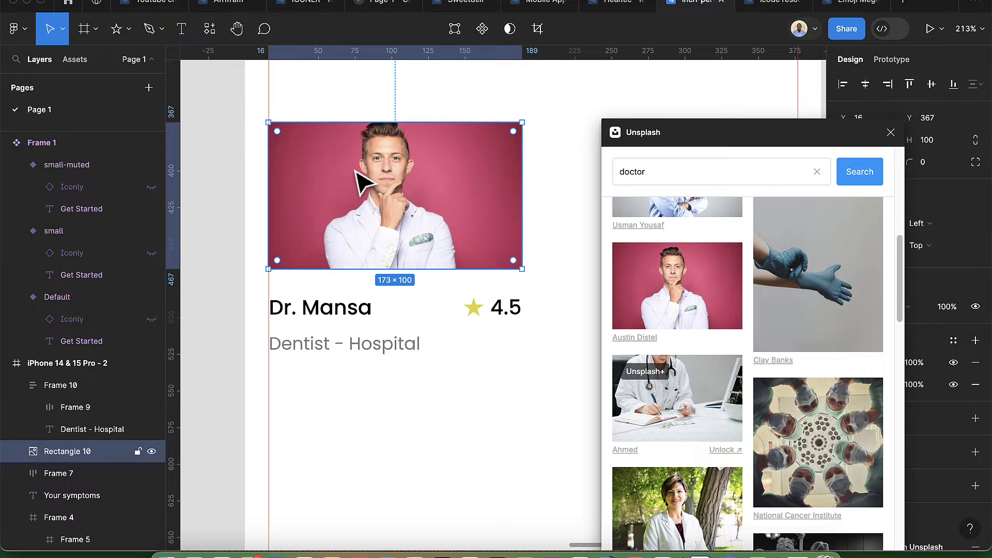
Step: Duplicate the photo below the card and fill the copy with the Unsplash photo of a woman doctor beside a tree, closing Unsplash
{"action": "left_click_drag", "start_coordinate": [365, 188], "coordinate": [392, 462]}
{"action": "scroll", "coordinate": [718, 423], "scroll_direction": "down", "scroll_amount": 5}
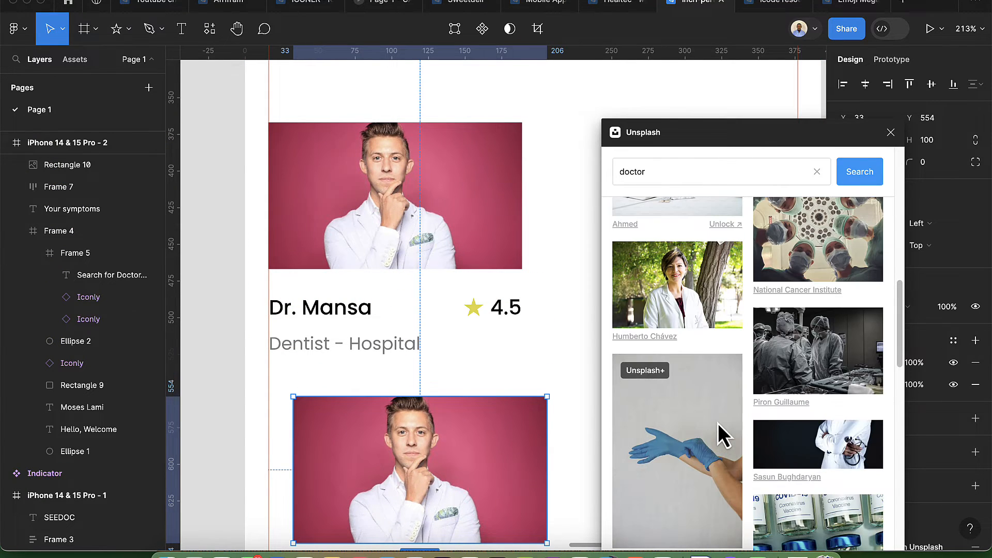
{"action": "left_click", "coordinate": [684, 295]}
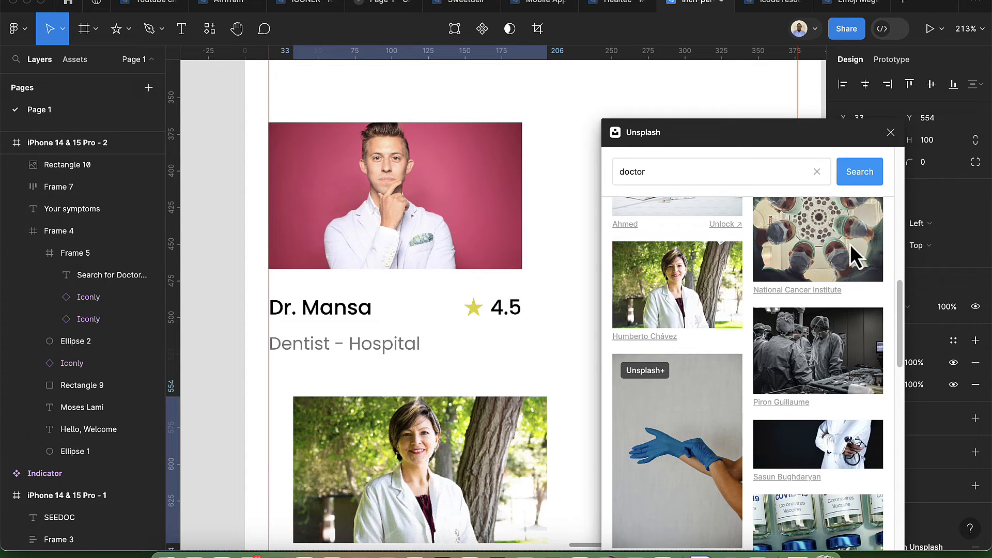
{"action": "left_click", "coordinate": [889, 134]}
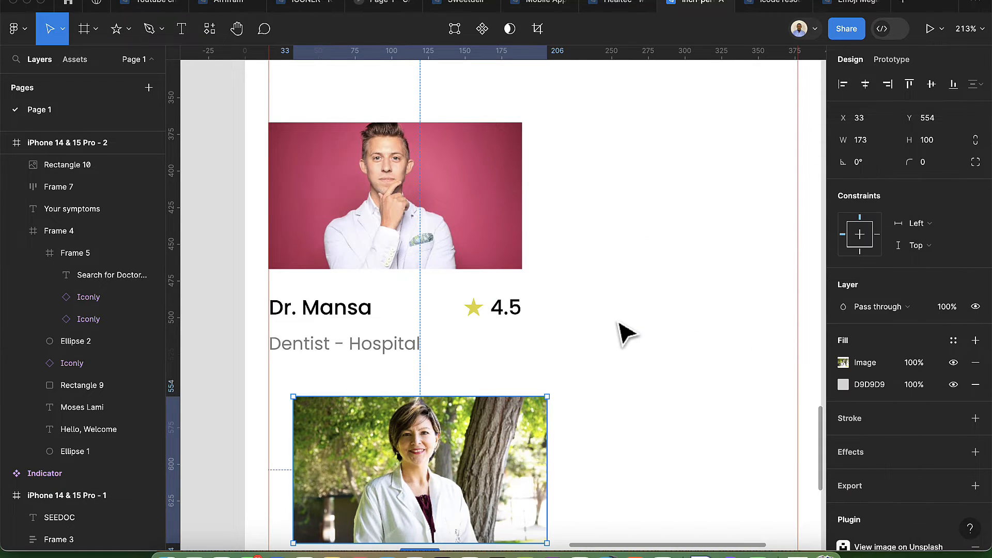
Step: Move the copied woman doctor photo out of the phone frame onto the empty canvas beside it
{"action": "scroll", "coordinate": [629, 354], "scroll_direction": "down", "scroll_amount": 5}
{"action": "left_click_drag", "start_coordinate": [555, 411], "coordinate": [817, 266]}
{"action": "scroll", "coordinate": [571, 328], "scroll_direction": "up", "scroll_amount": 5}
Step: Combine the pink-background photo and the name and specialty block in a vertical auto layout with a gap of 16
{"action": "left_click", "coordinate": [541, 288]}
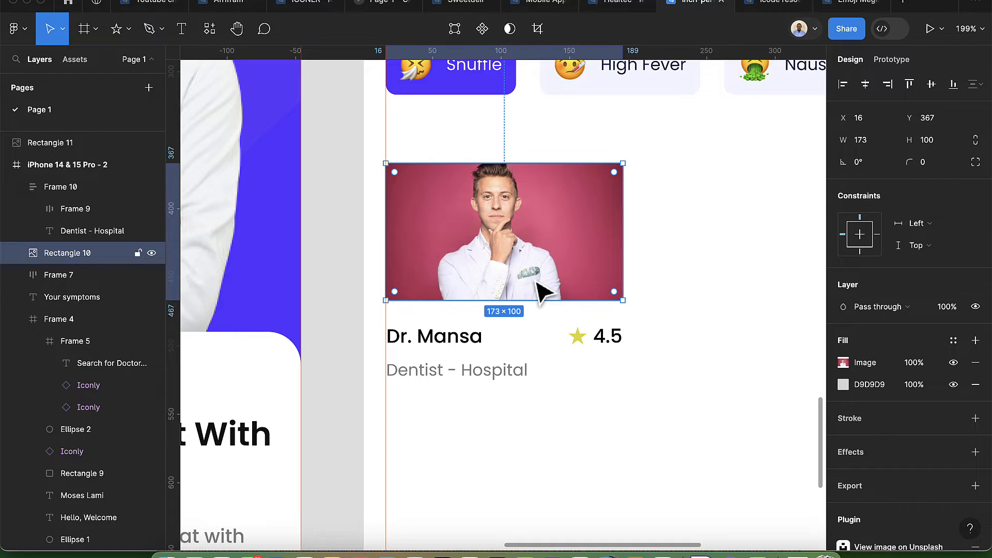
{"action": "left_click", "coordinate": [484, 337], "text": "shift"}
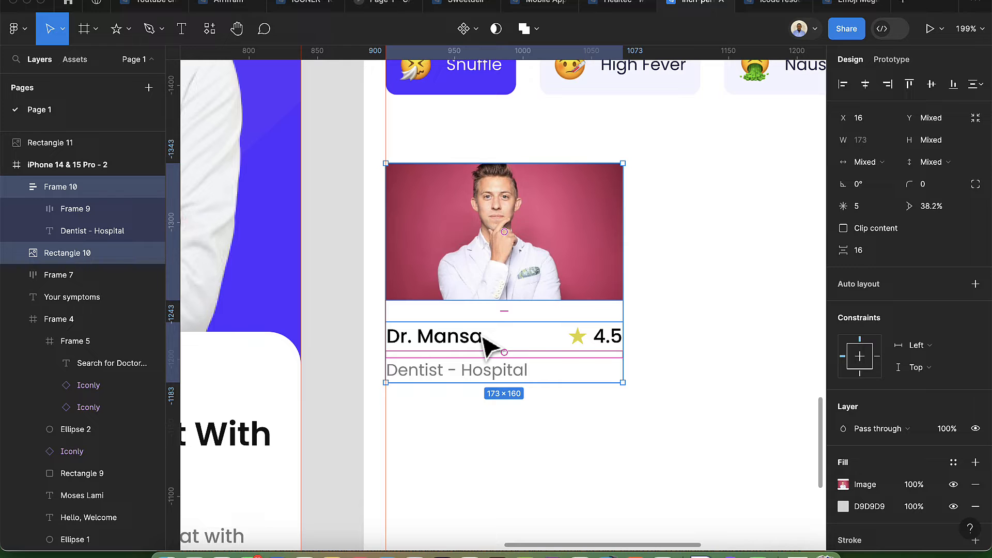
{"action": "key", "text": "shift+a"}
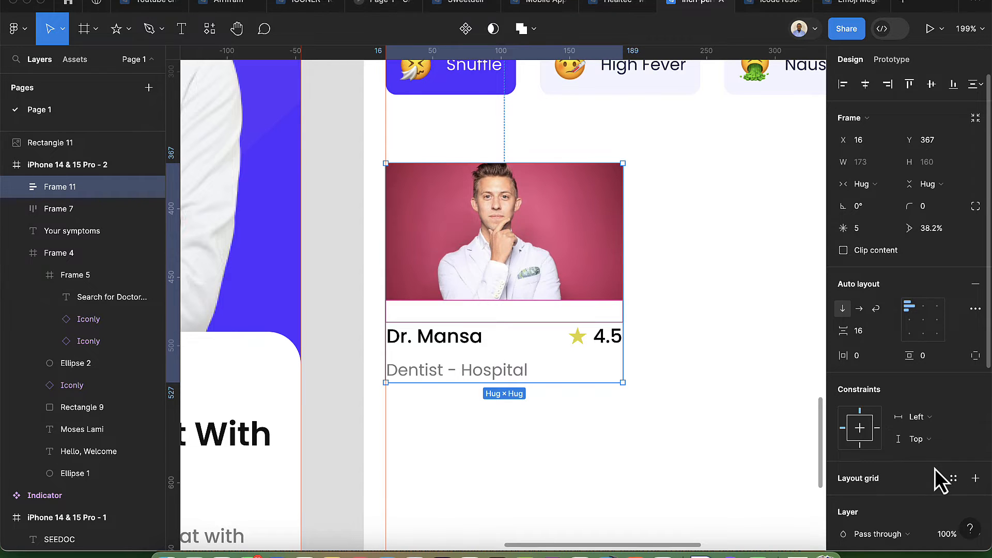
Step: Give the doctor card an FFFFFF fill and apply the Shadow-lg effect style
{"action": "scroll", "coordinate": [935, 469], "scroll_direction": "down", "scroll_amount": 5}
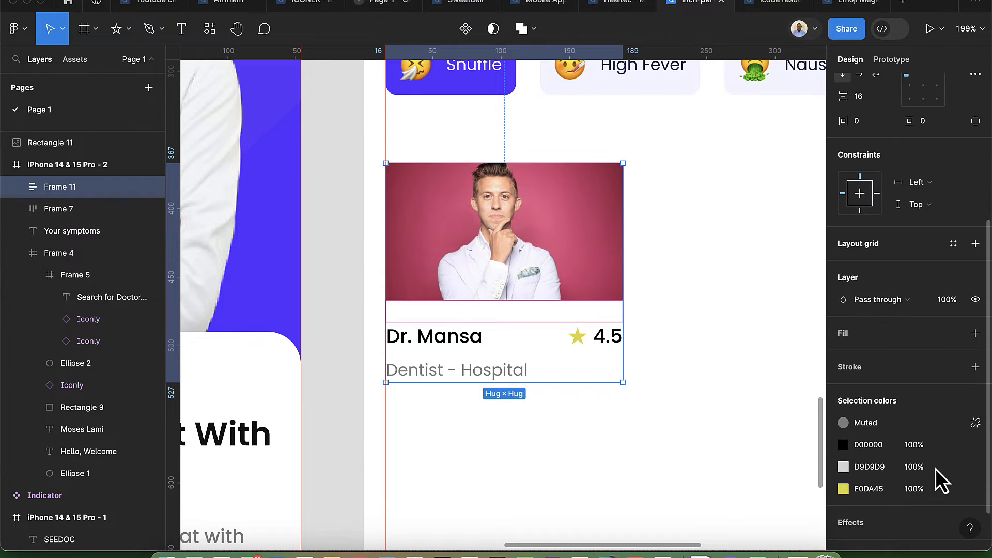
{"action": "left_click", "coordinate": [976, 334]}
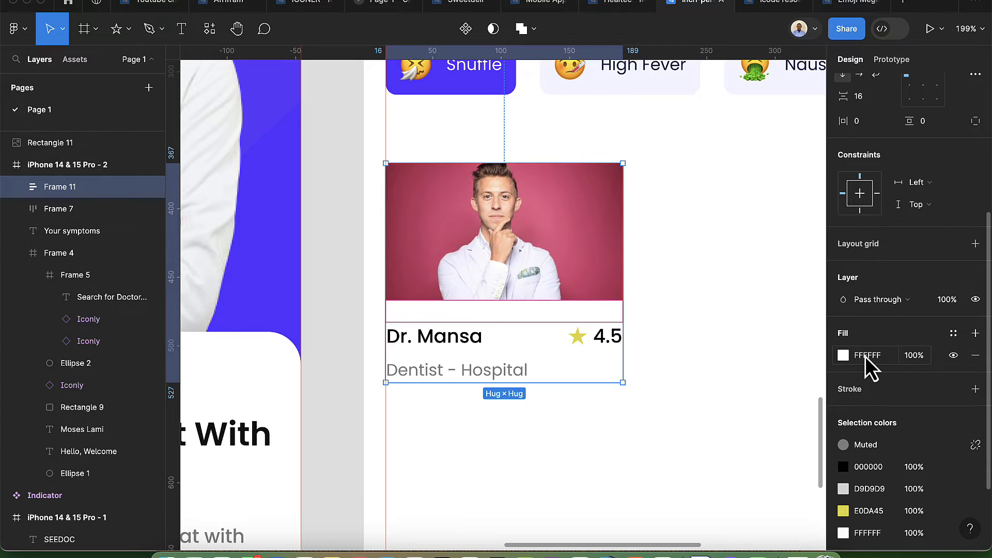
{"action": "scroll", "coordinate": [866, 359], "scroll_direction": "down", "scroll_amount": 4}
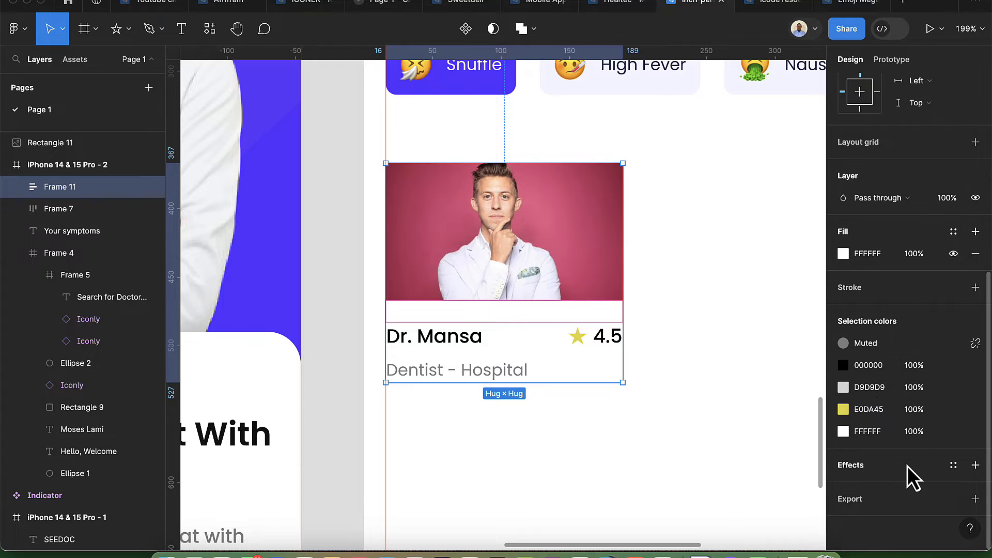
{"action": "left_click", "coordinate": [952, 467]}
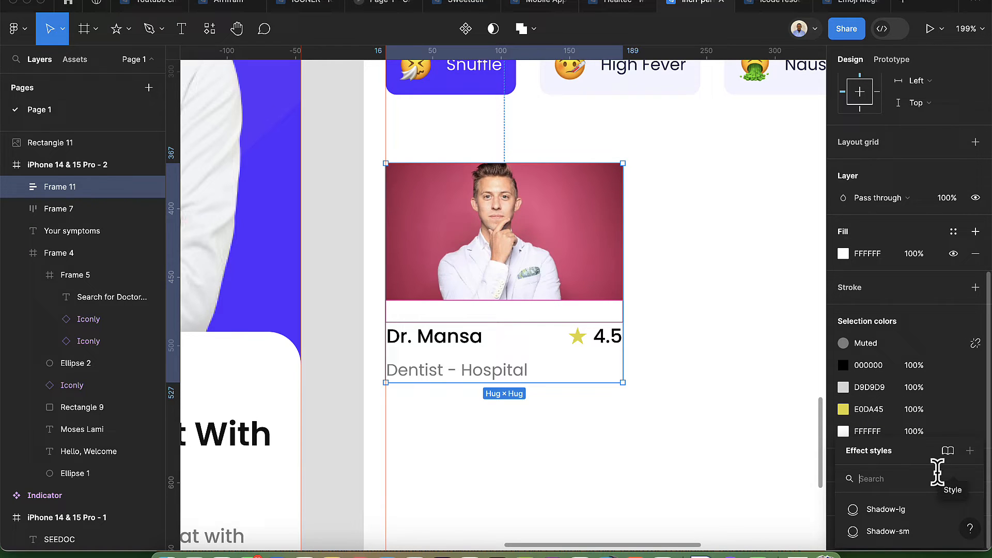
{"action": "left_click", "coordinate": [905, 507]}
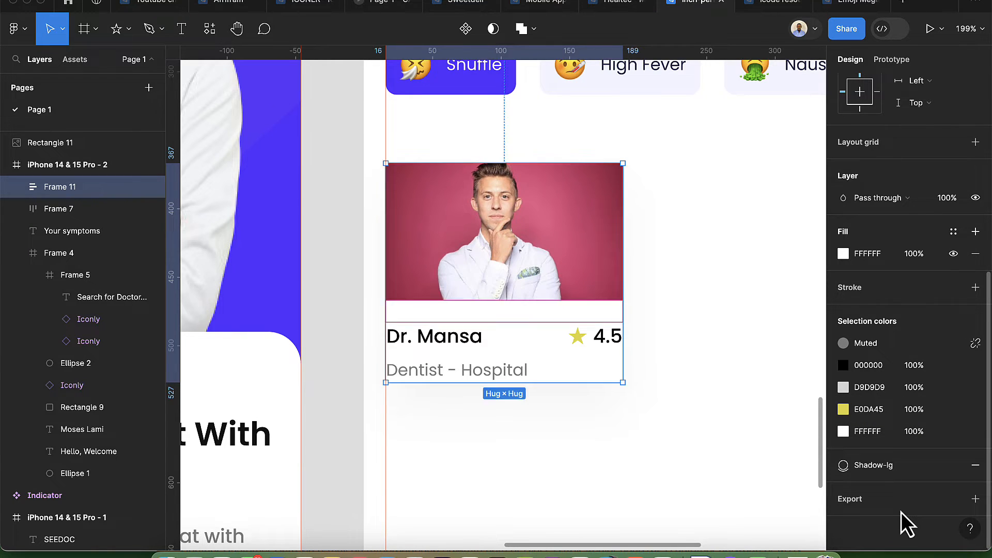
Step: Move the doctor card away from the left margin to X 42, keeping Y at 367
{"action": "left_click", "coordinate": [629, 337]}
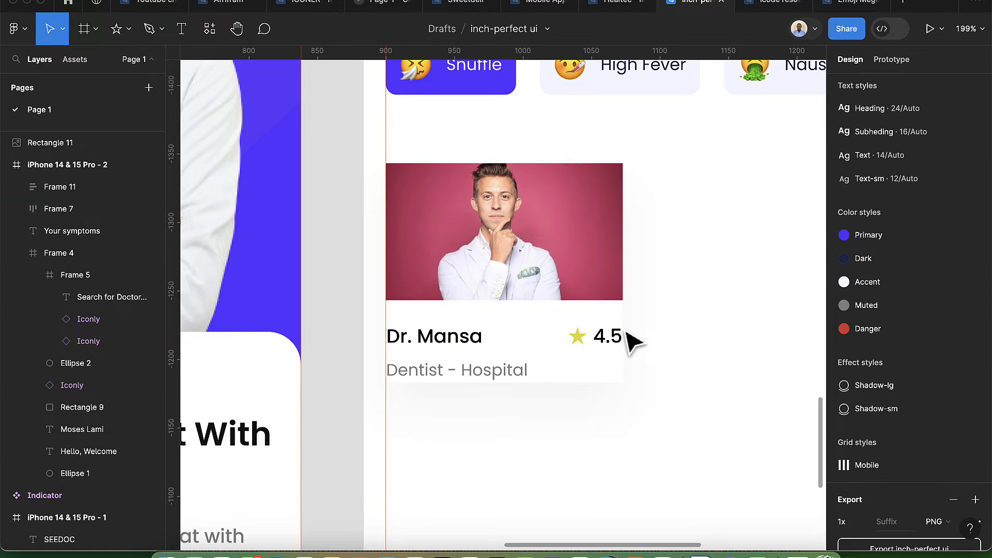
{"action": "left_click", "coordinate": [582, 304]}
{"action": "left_click_drag", "start_coordinate": [561, 284], "coordinate": [580, 284]}
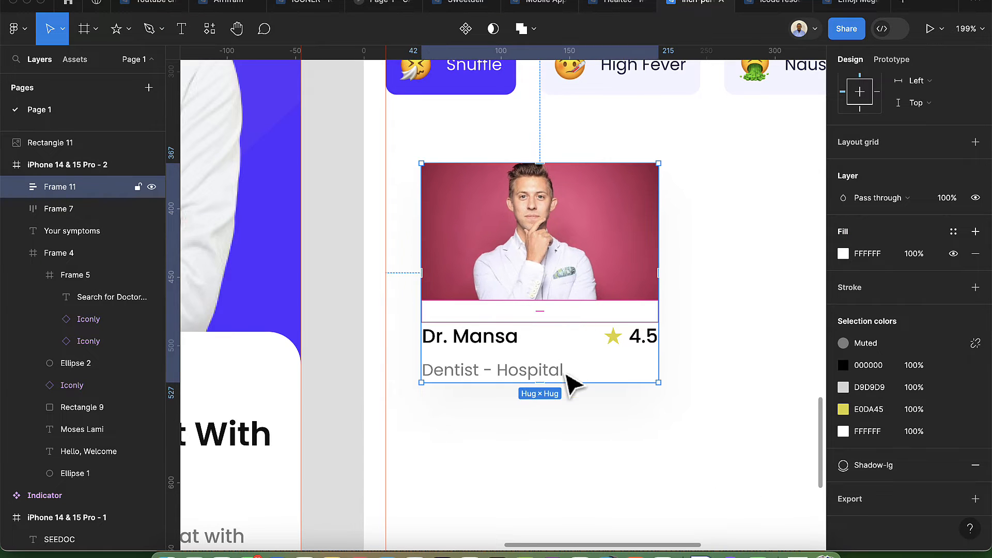
{"action": "scroll", "coordinate": [564, 406], "scroll_direction": "up", "scroll_amount": 1}
{"action": "scroll", "coordinate": [571, 418], "scroll_direction": "up", "scroll_amount": 2}
{"action": "left_click", "coordinate": [576, 413]}
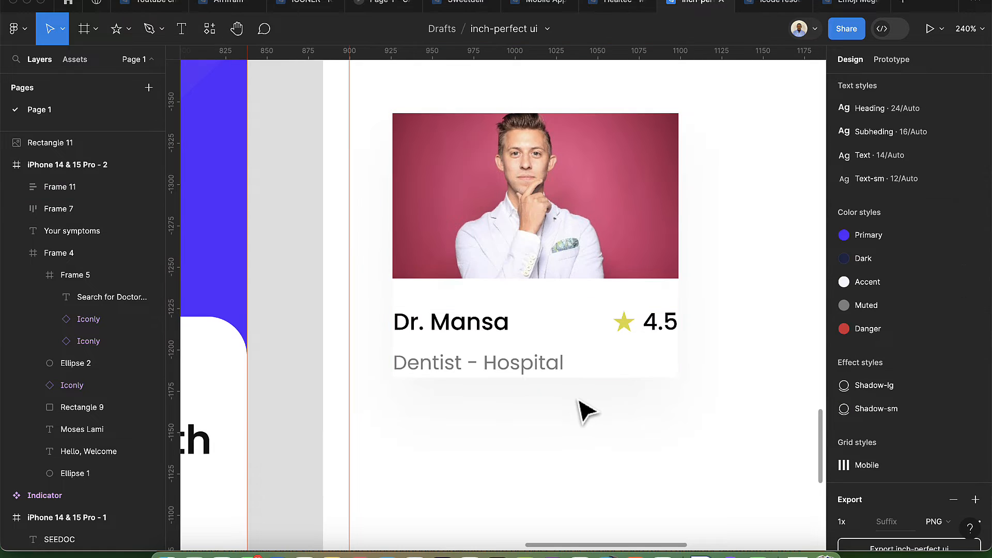
Step: Set the name and specialty block's auto layout padding to 12 horizontally and 6 vertically
{"action": "left_click", "coordinate": [587, 378]}
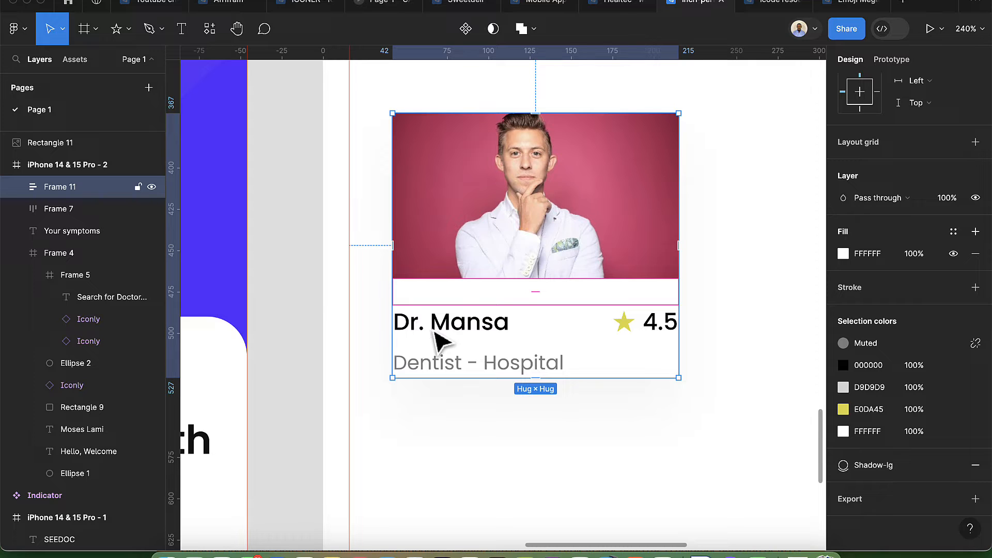
{"action": "left_click", "coordinate": [452, 337]}
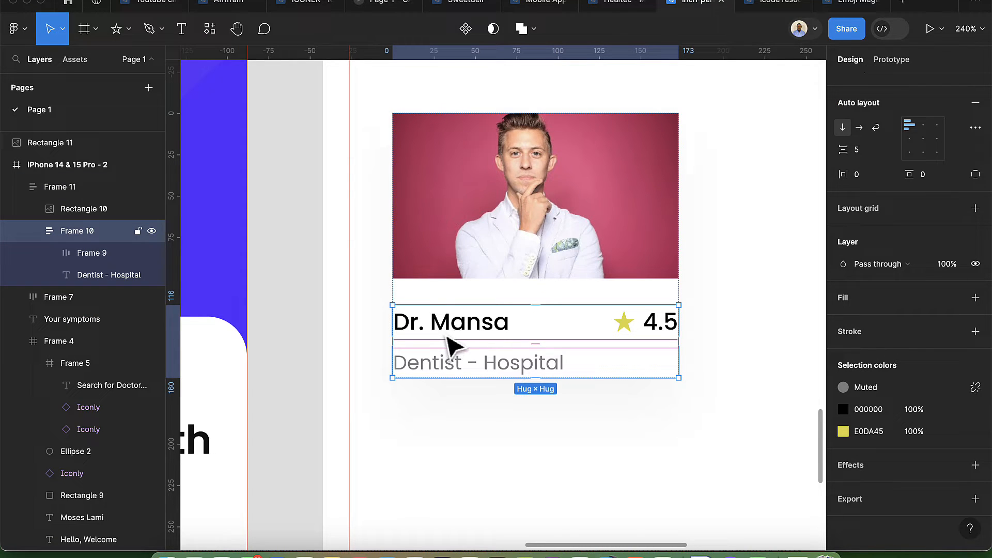
{"action": "scroll", "coordinate": [877, 242], "scroll_direction": "up", "scroll_amount": 3}
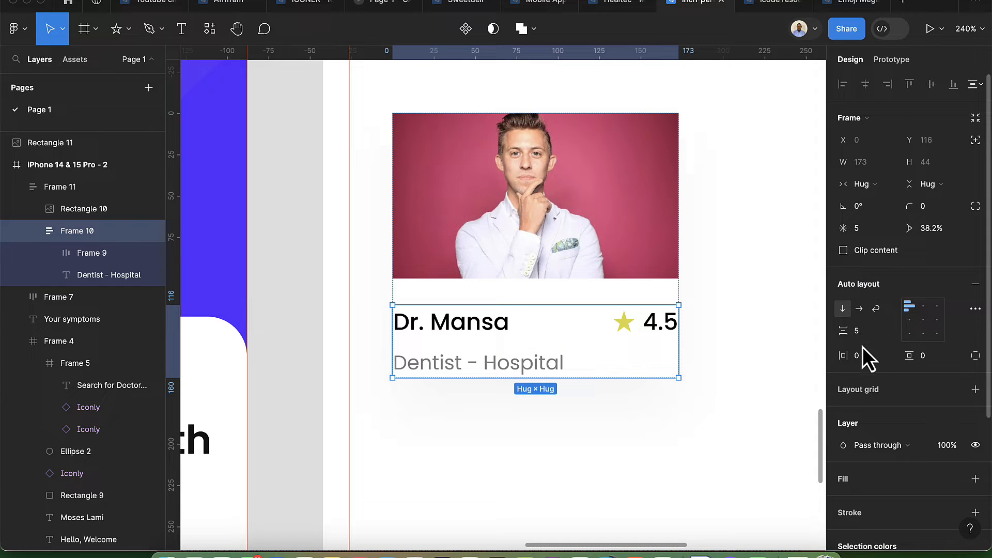
{"action": "key", "text": "Up"}
{"action": "key", "text": "Up"}
{"action": "key", "text": "Up"}
{"action": "key", "text": "Up"}
{"action": "key", "text": "Up"}
{"action": "key", "text": "Up"}
{"action": "key", "text": "Up"}
{"action": "key", "text": "Up"}
{"action": "key", "text": "Up"}
{"action": "key", "text": "Up"}
{"action": "key", "text": "Up"}
{"action": "key", "text": "Up"}
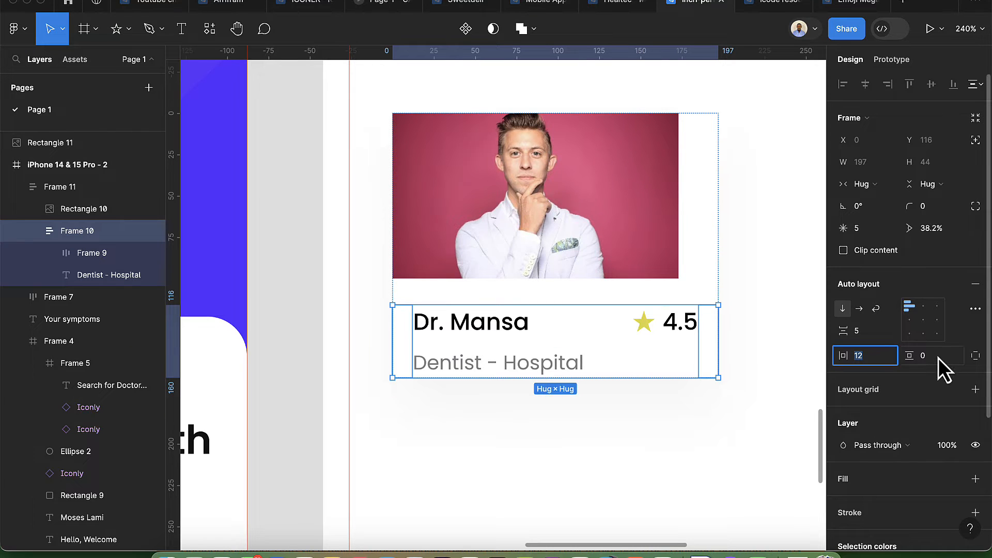
{"action": "key", "text": "Tab"}
{"action": "type", "text": "12"}
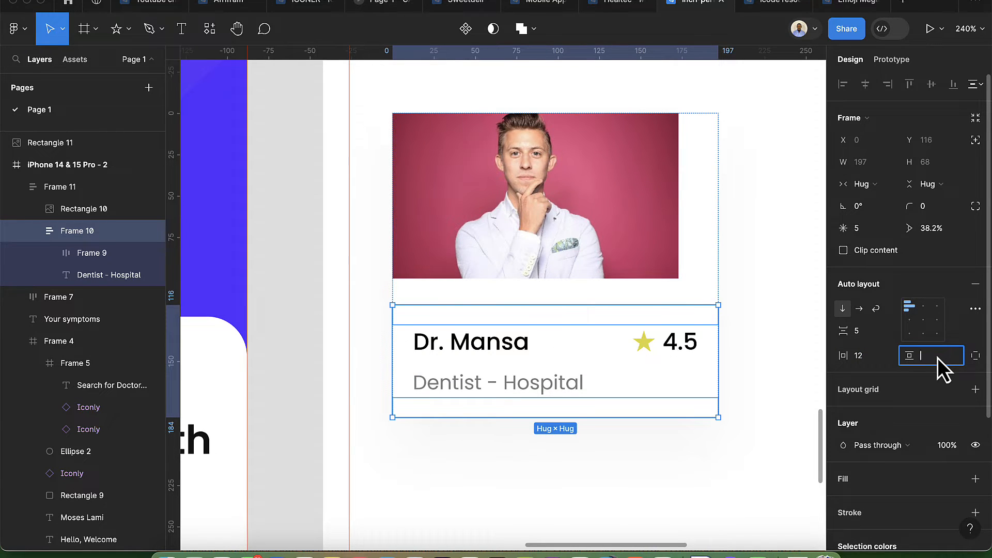
{"action": "type", "text": "6"}
{"action": "key", "text": "Return"}
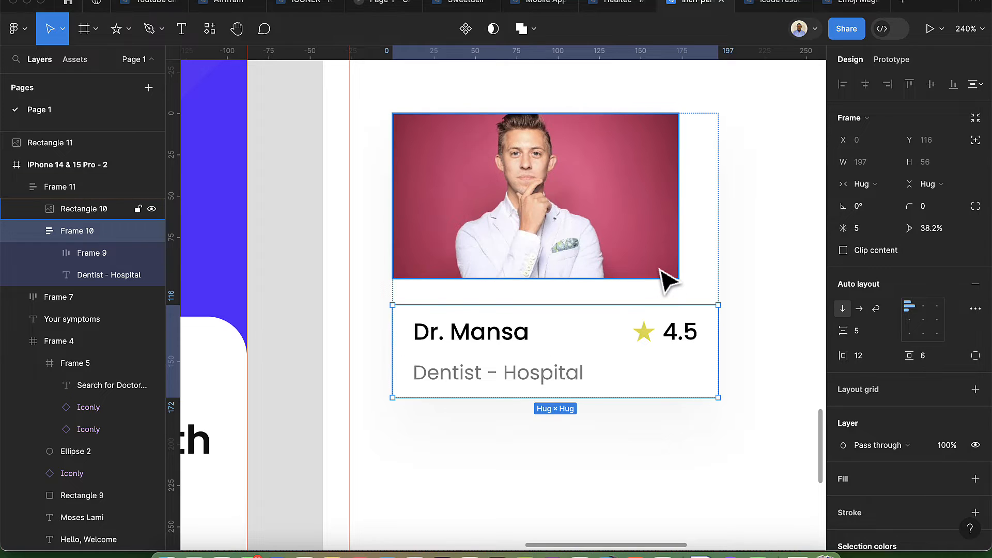
Step: Set the doctor photo's width and height to fill the card container
{"action": "left_click", "coordinate": [659, 268]}
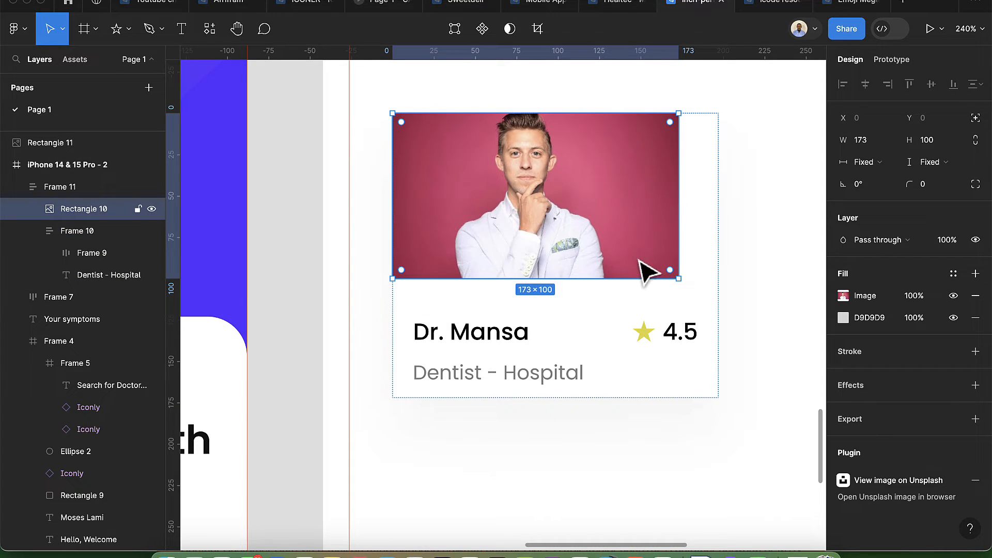
{"action": "left_click", "coordinate": [881, 163]}
{"action": "left_click", "coordinate": [891, 181]}
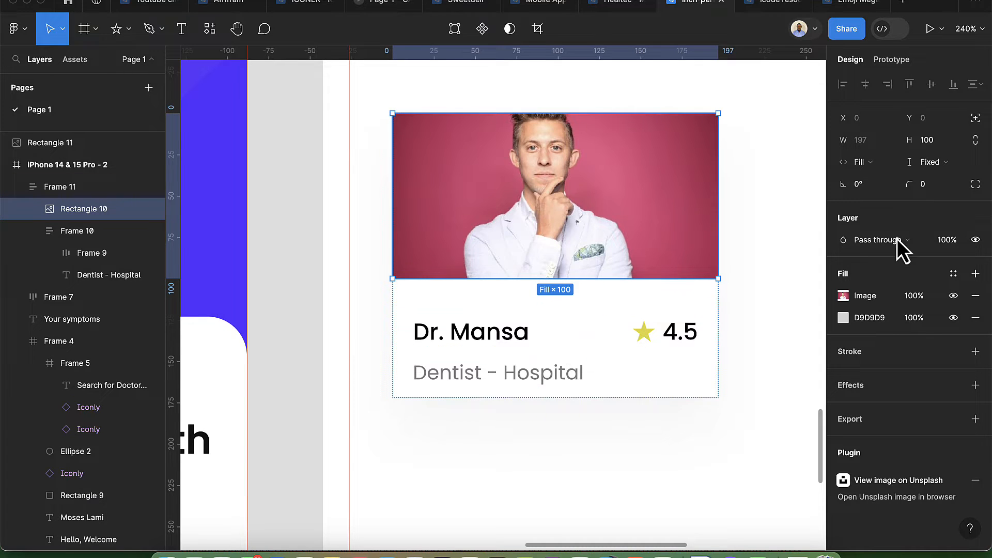
{"action": "left_click", "coordinate": [954, 164]}
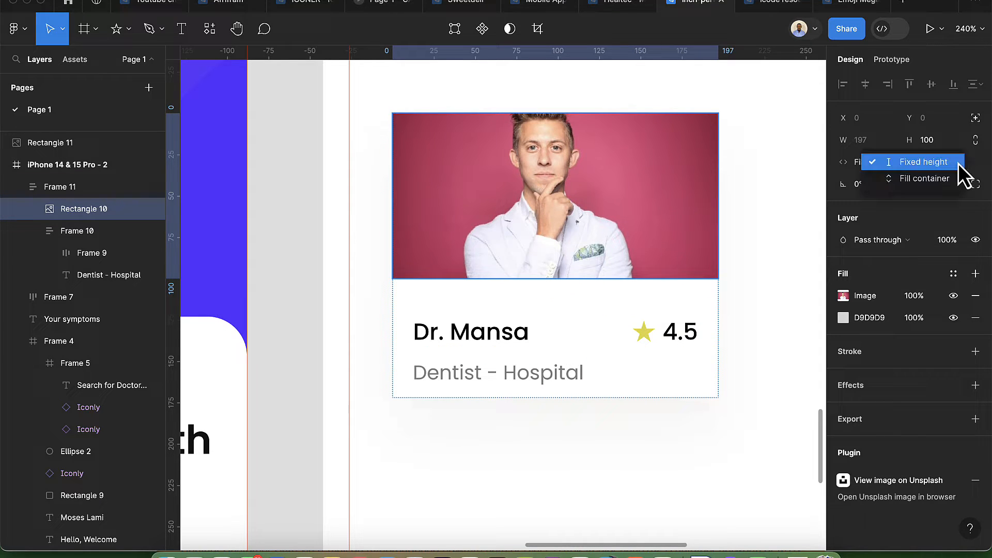
{"action": "left_click", "coordinate": [940, 178]}
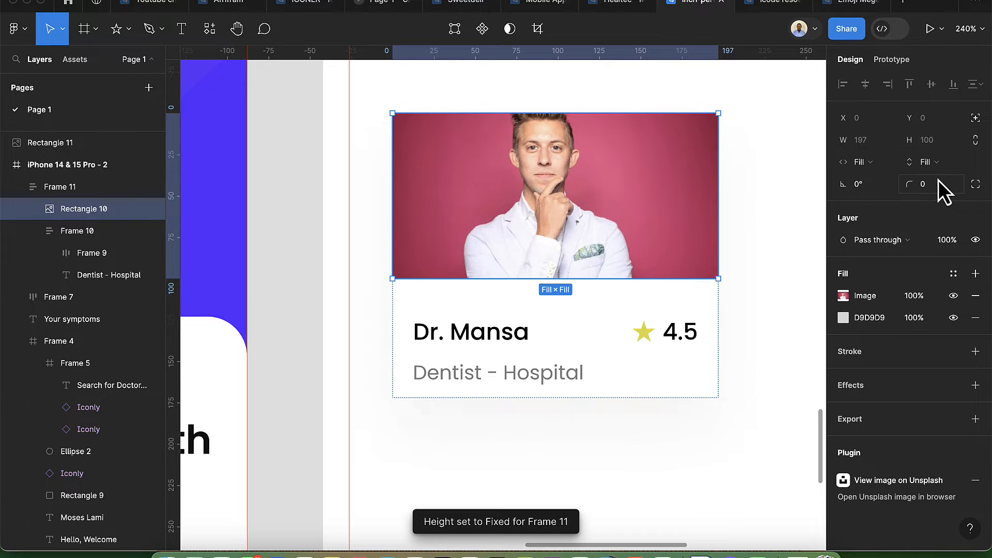
Step: Set the doctor card's auto layout gap to 0 so the photo meets the name and specialty block
{"action": "left_click", "coordinate": [764, 227]}
{"action": "left_click", "coordinate": [687, 242]}
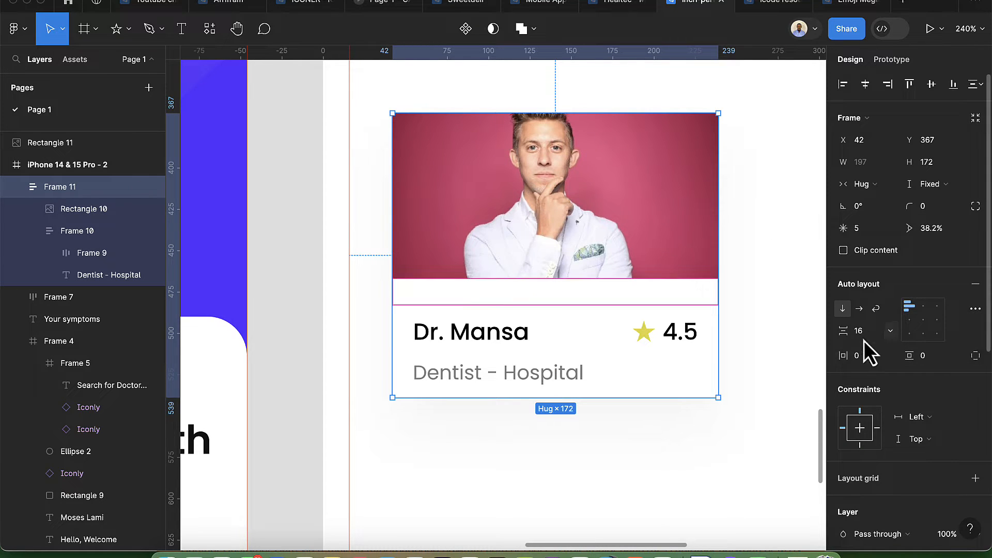
{"action": "type", "text": "5"}
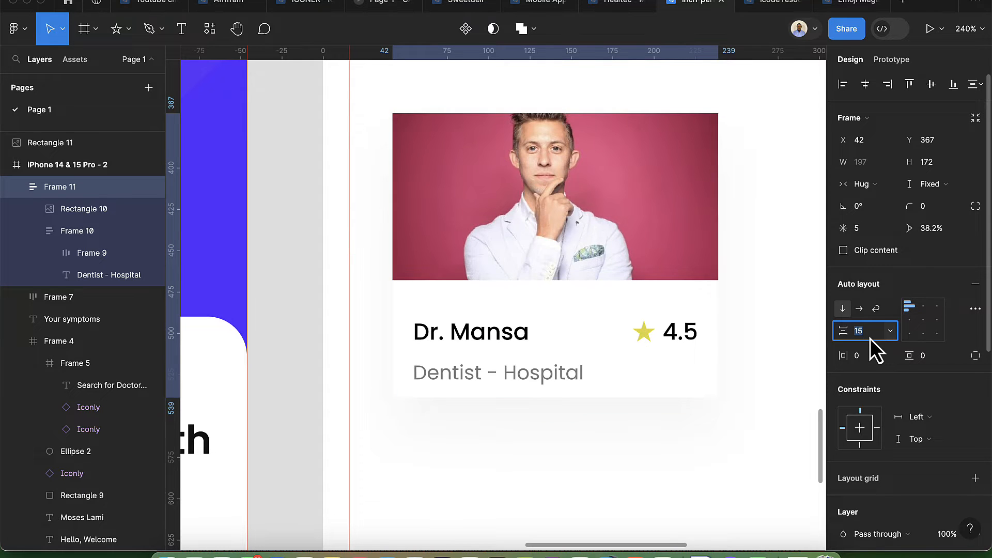
{"action": "key", "text": "Return"}
{"action": "key", "text": "Down"}
{"action": "key", "text": "Down"}
{"action": "key", "text": "Down"}
{"action": "key", "text": "Down"}
{"action": "key", "text": "Down"}
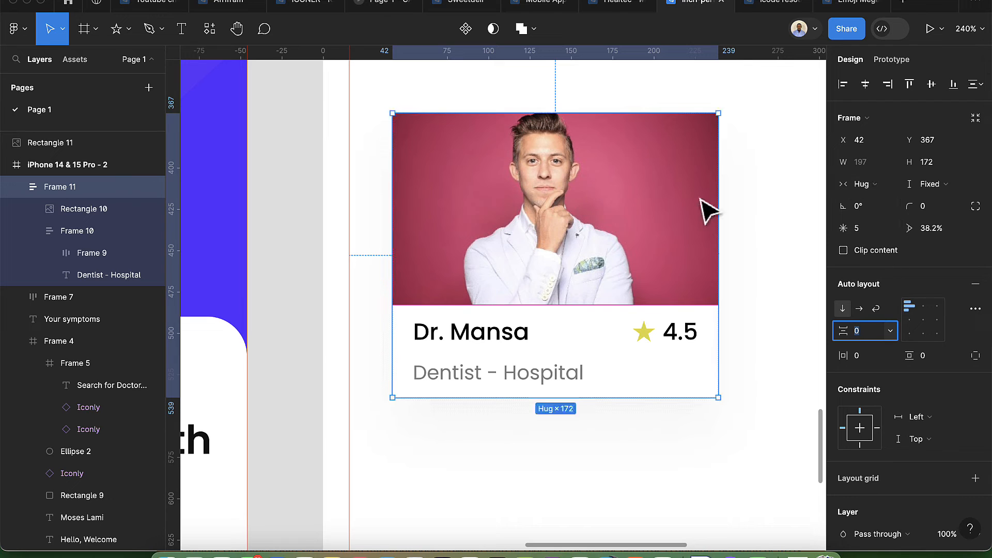
{"action": "left_click", "coordinate": [770, 212]}
Step: Set the doctor card's corner radius to 12
{"action": "left_click", "coordinate": [601, 207]}
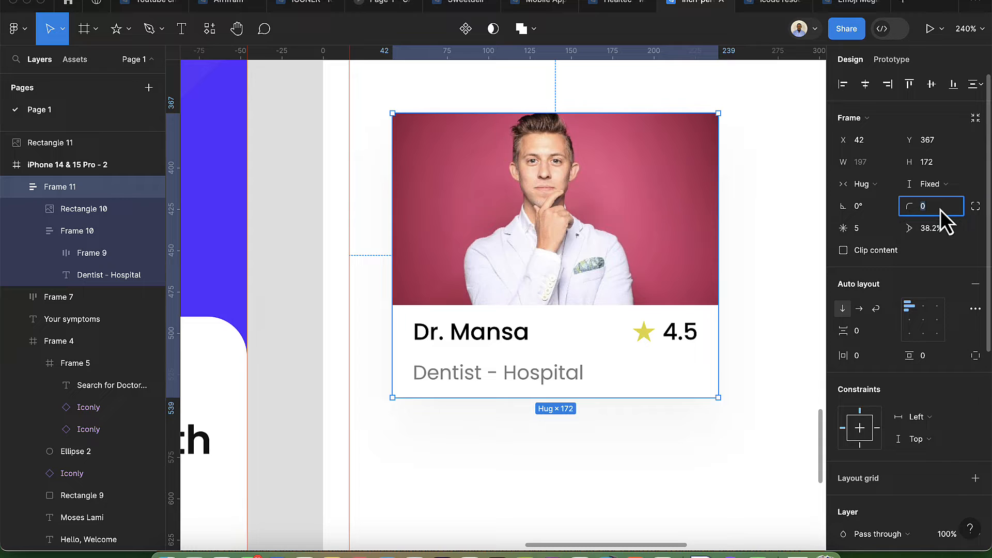
{"action": "type", "text": "12"}
{"action": "key", "text": "Return"}
{"action": "left_click", "coordinate": [819, 243]}
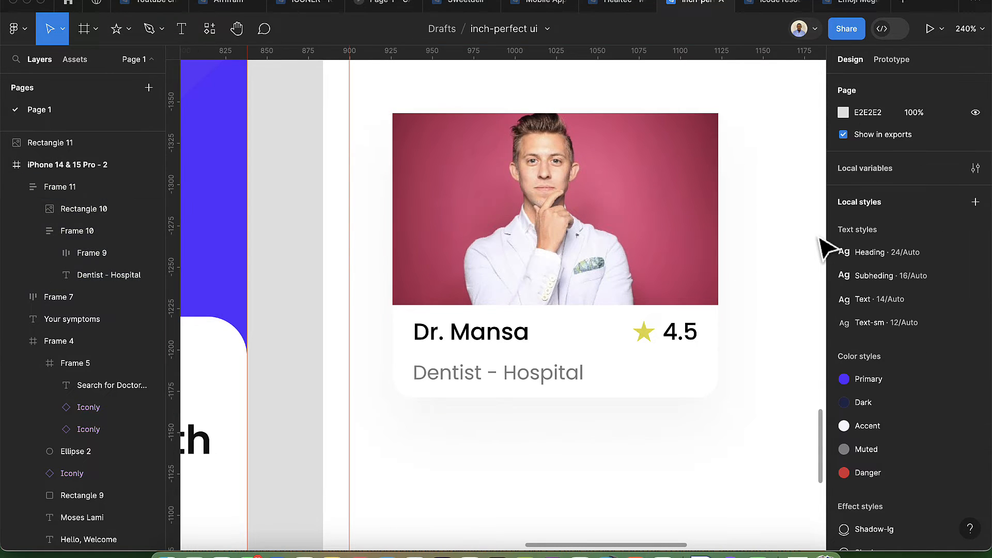
Step: Clip the doctor card's content and set its corner radius to 8
{"action": "left_click", "coordinate": [716, 236]}
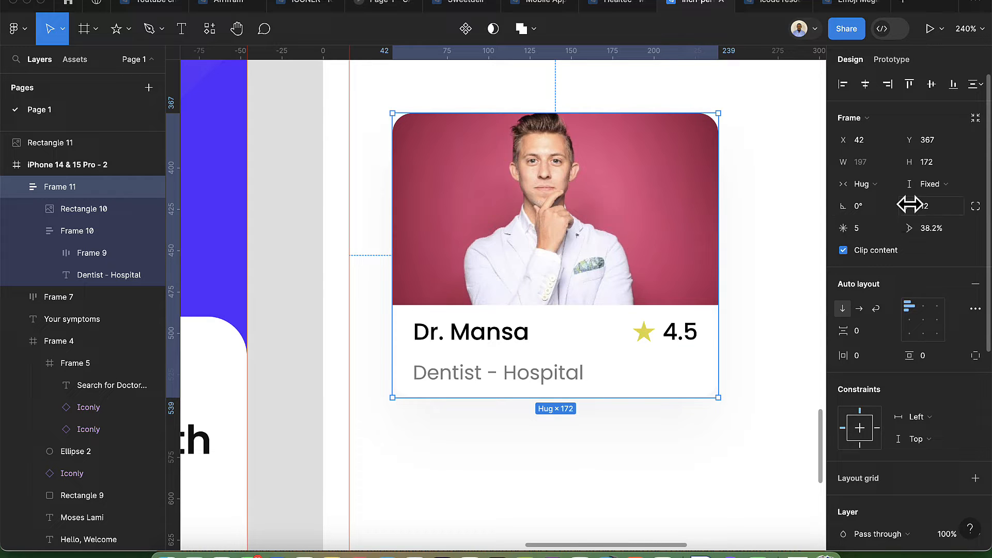
{"action": "key", "text": "BackSpace"}
{"action": "type", "text": "8"}
{"action": "key", "text": "Return"}
{"action": "left_click", "coordinate": [711, 456]}
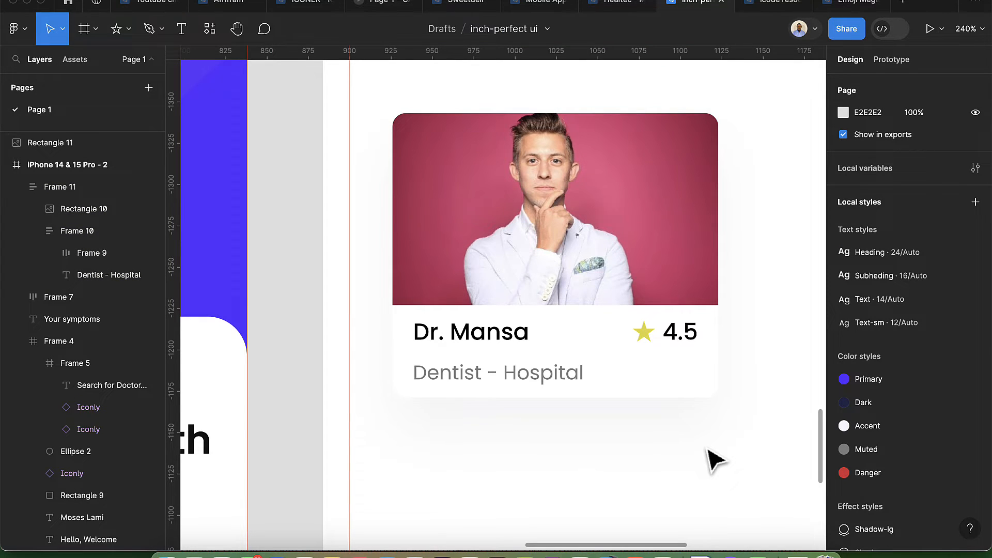
Step: Move the doctor card to the left margin below the symptom row, at X 16, Y 355
{"action": "scroll", "coordinate": [711, 455], "scroll_direction": "down", "scroll_amount": 5}
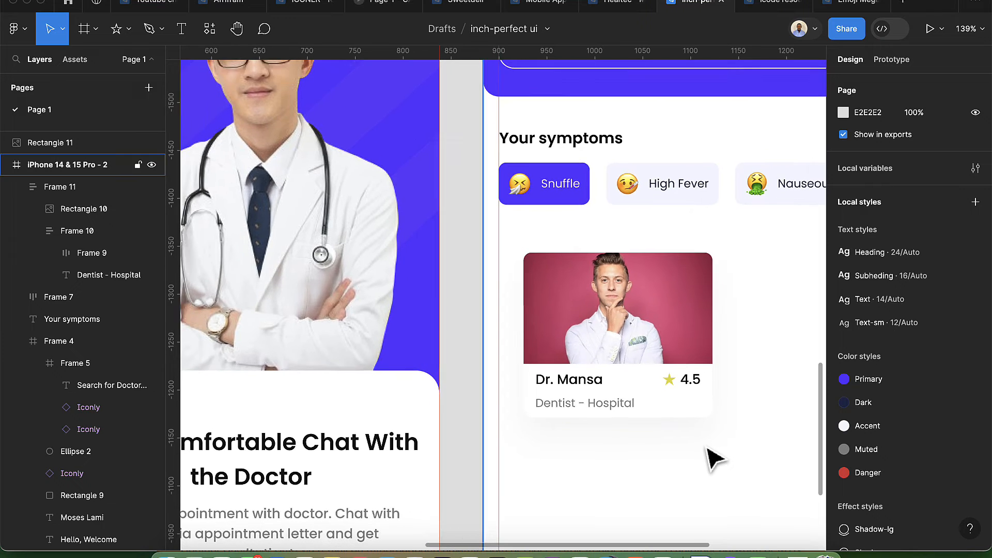
{"action": "scroll", "coordinate": [711, 456], "scroll_direction": "down", "scroll_amount": 2}
{"action": "scroll", "coordinate": [709, 454], "scroll_direction": "right", "scroll_amount": 4}
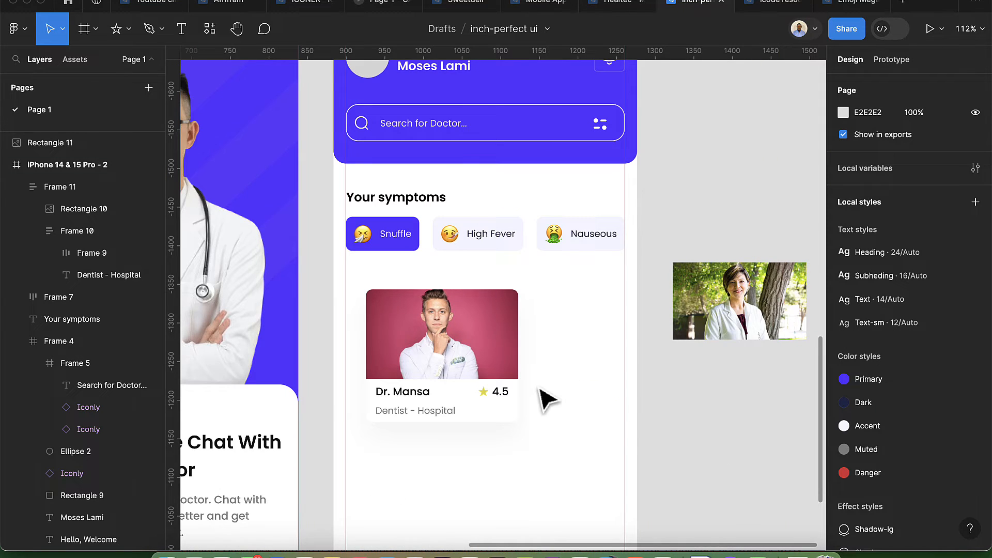
{"action": "left_click", "coordinate": [507, 385]}
{"action": "left_click_drag", "start_coordinate": [497, 377], "coordinate": [481, 366]}
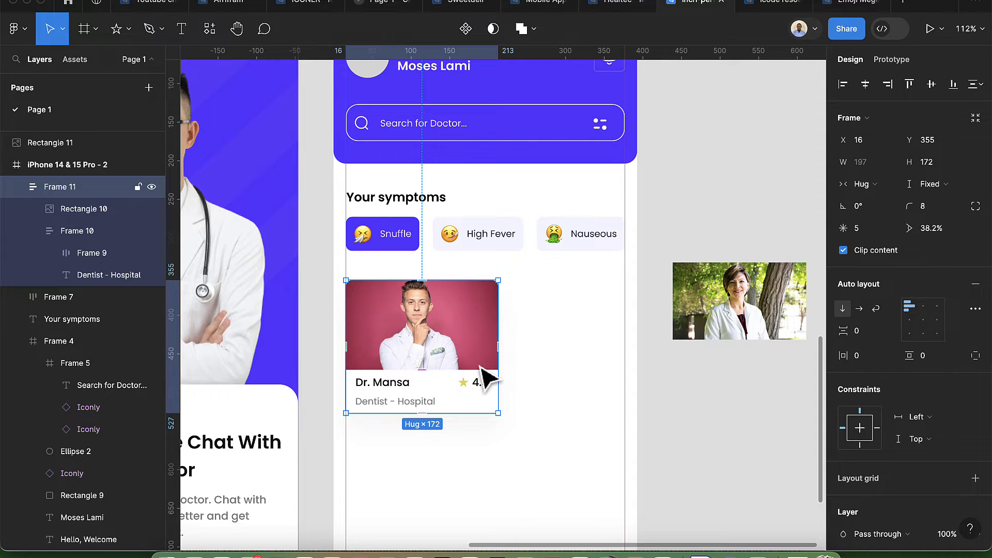
Step: Show the layout grids and narrow the doctor card to the first grid column, 173 wide
{"action": "scroll", "coordinate": [484, 377], "scroll_direction": "down", "scroll_amount": 1}
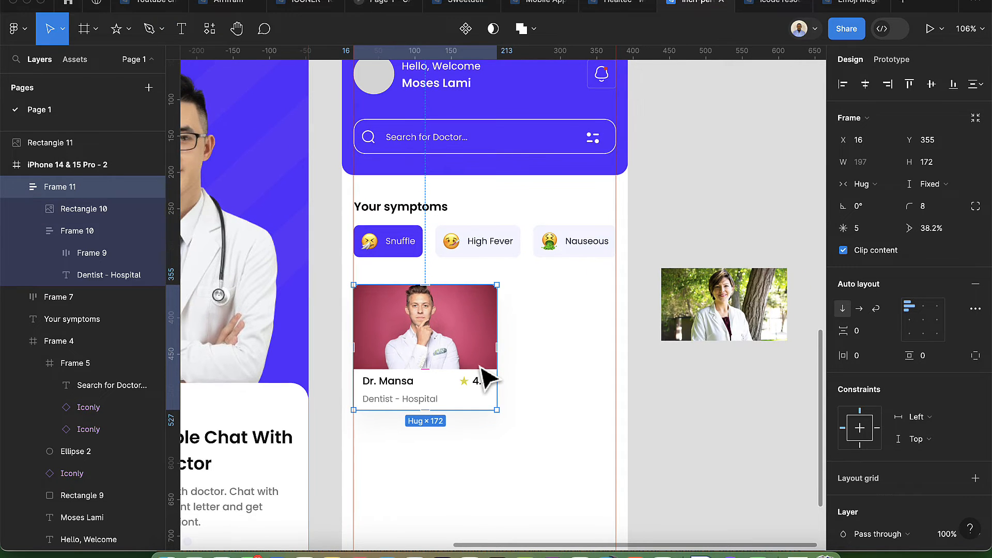
{"action": "scroll", "coordinate": [484, 377], "scroll_direction": "up", "scroll_amount": 1}
{"action": "scroll", "coordinate": [487, 376], "scroll_direction": "up", "scroll_amount": 3}
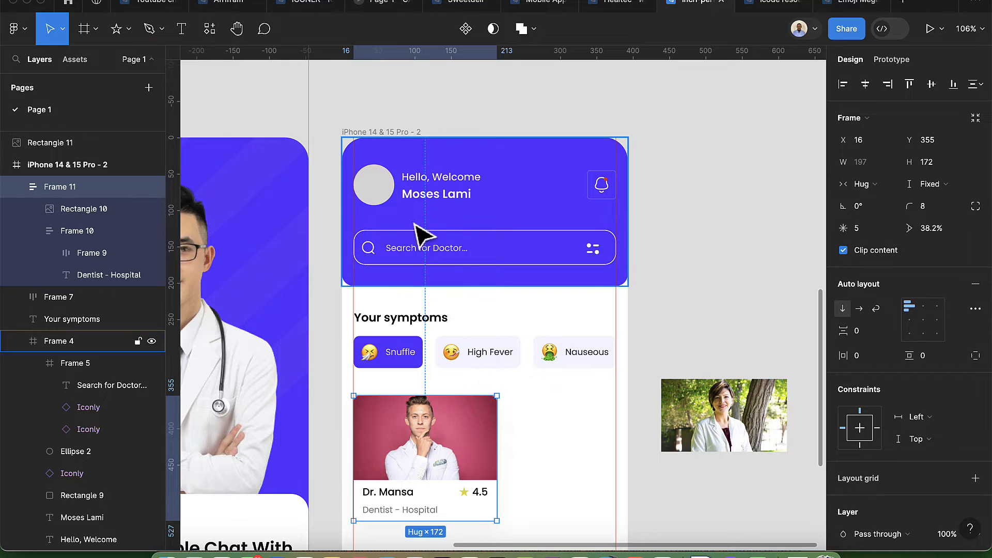
{"action": "left_click", "coordinate": [461, 139]}
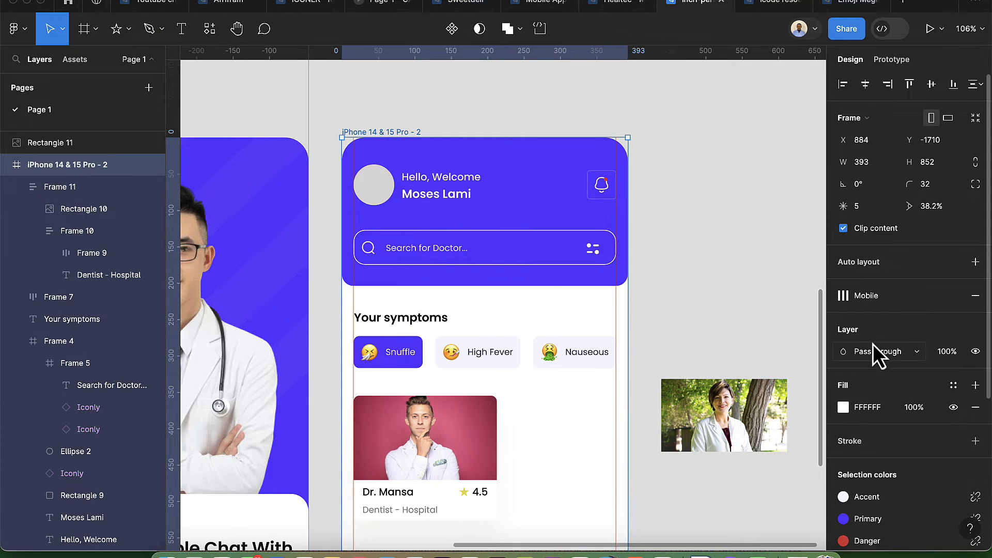
{"action": "left_click", "coordinate": [931, 295]}
{"action": "scroll", "coordinate": [542, 465], "scroll_direction": "down", "scroll_amount": 3}
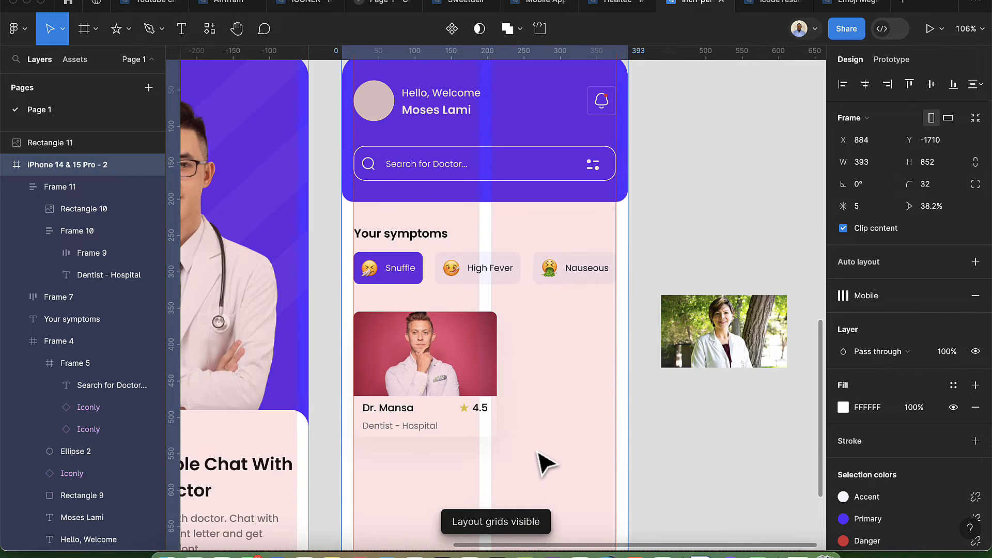
{"action": "scroll", "coordinate": [470, 400], "scroll_direction": "up", "scroll_amount": 5}
{"action": "left_click", "coordinate": [504, 410]}
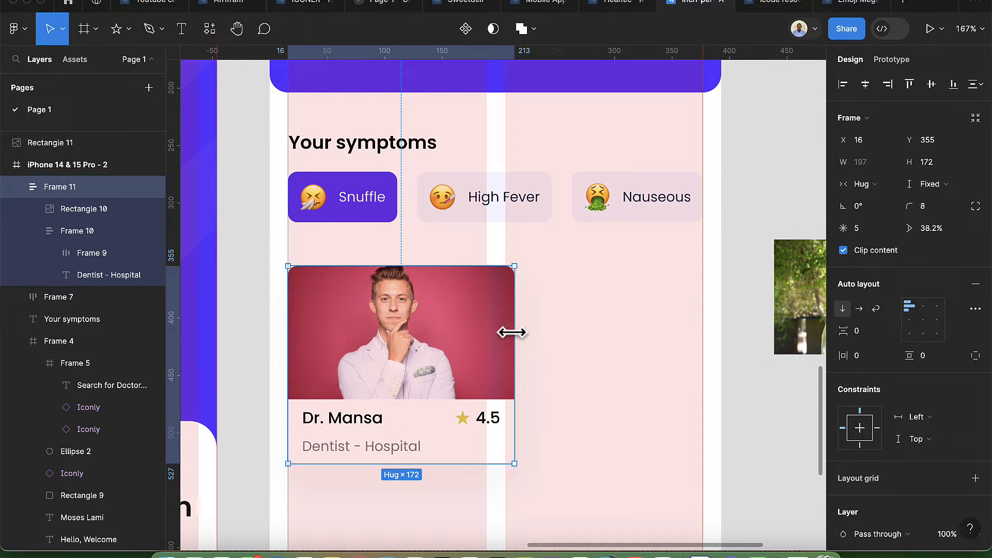
{"action": "left_click_drag", "start_coordinate": [511, 332], "coordinate": [488, 326]}
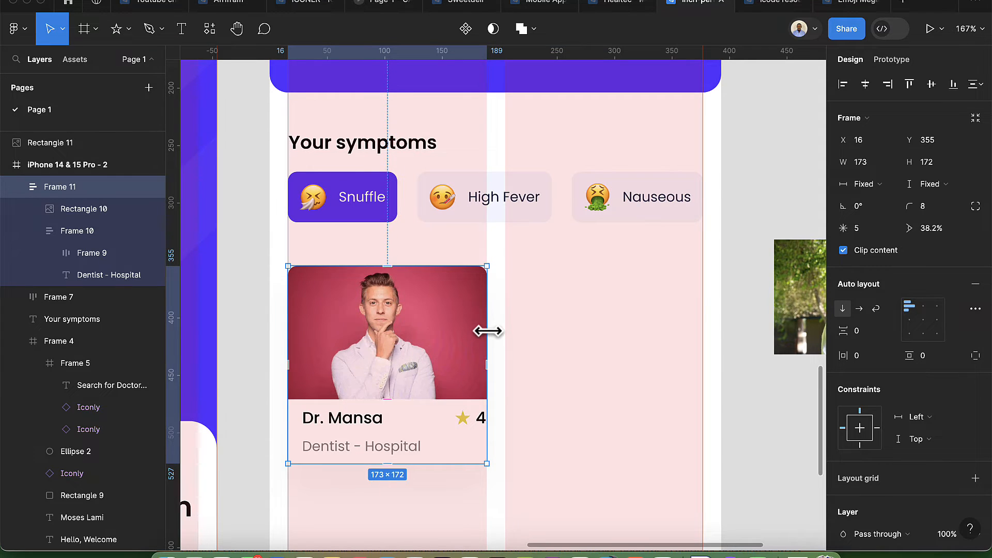
Step: Set the width of the row with the doctor's name and star rating to fill its container
{"action": "scroll", "coordinate": [391, 461], "scroll_direction": "up", "scroll_amount": 5}
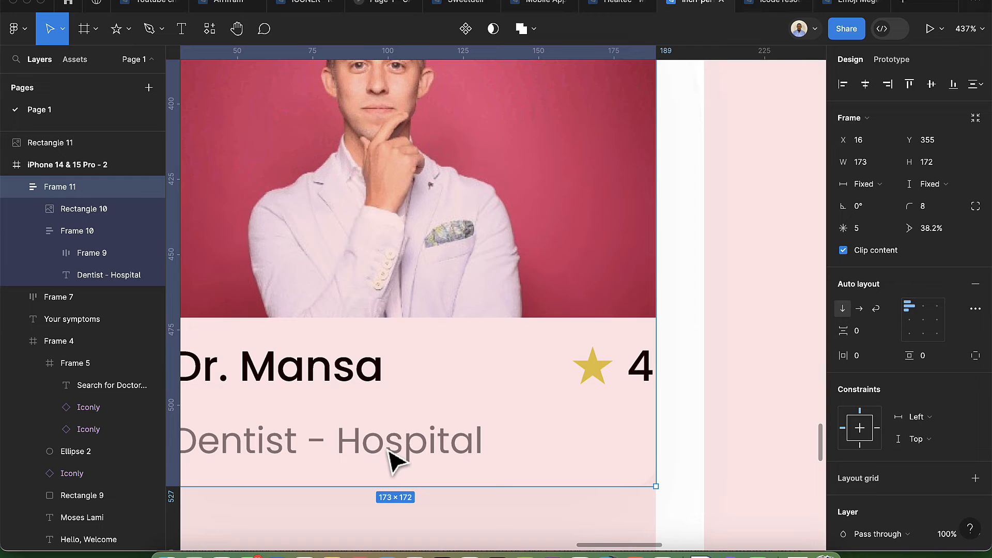
{"action": "left_click", "coordinate": [369, 392]}
{"action": "scroll", "coordinate": [373, 394], "scroll_direction": "down", "scroll_amount": 3}
{"action": "scroll", "coordinate": [381, 401], "scroll_direction": "down", "scroll_amount": 2}
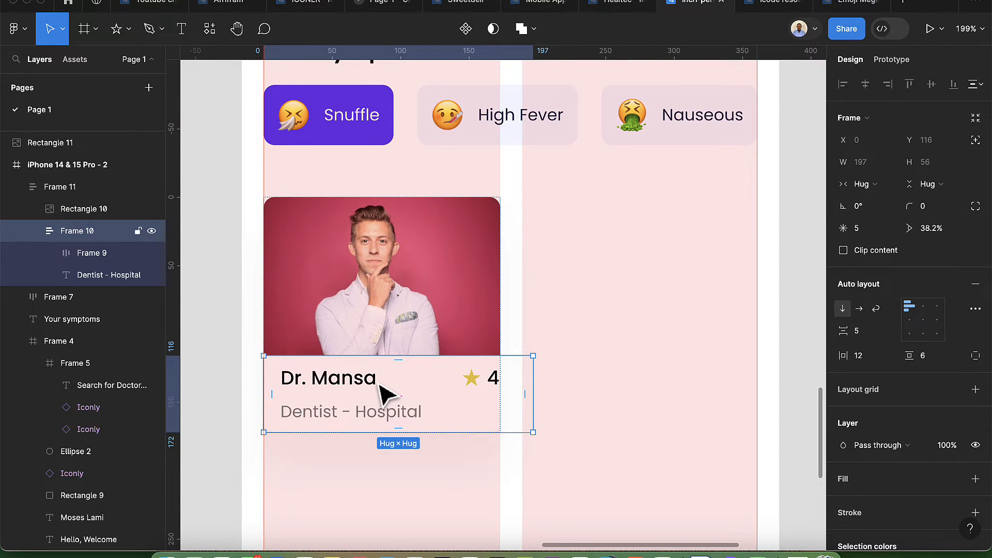
{"action": "left_click", "coordinate": [372, 389]}
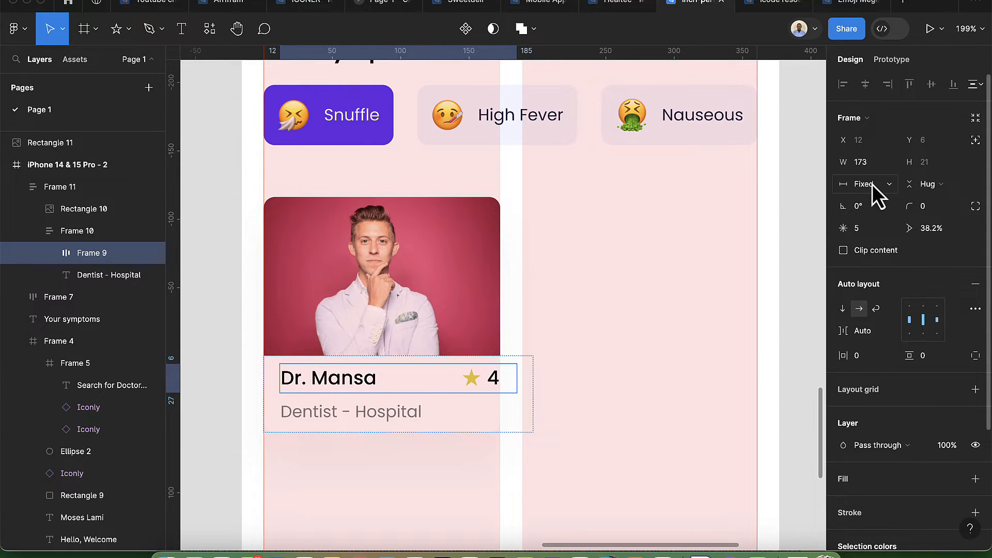
{"action": "left_click", "coordinate": [889, 186]}
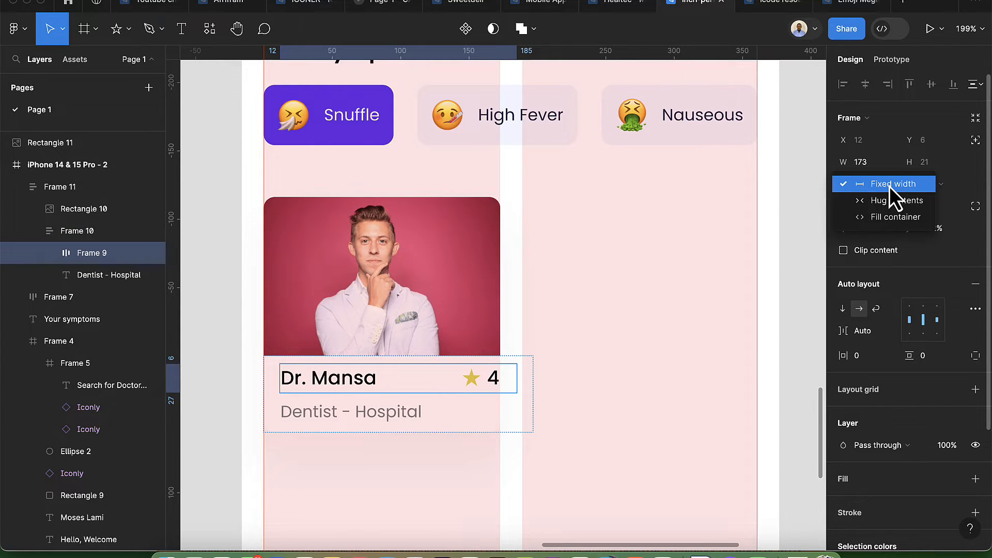
{"action": "left_click", "coordinate": [889, 215]}
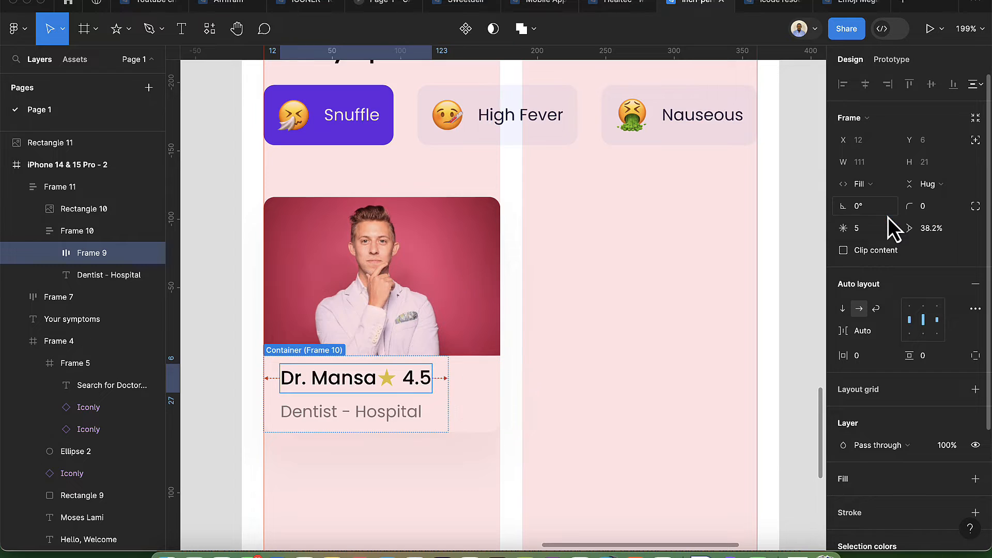
Step: Set the width of the card's name and specialty block to fill the container
{"action": "left_click", "coordinate": [487, 420]}
{"action": "left_click", "coordinate": [405, 382]}
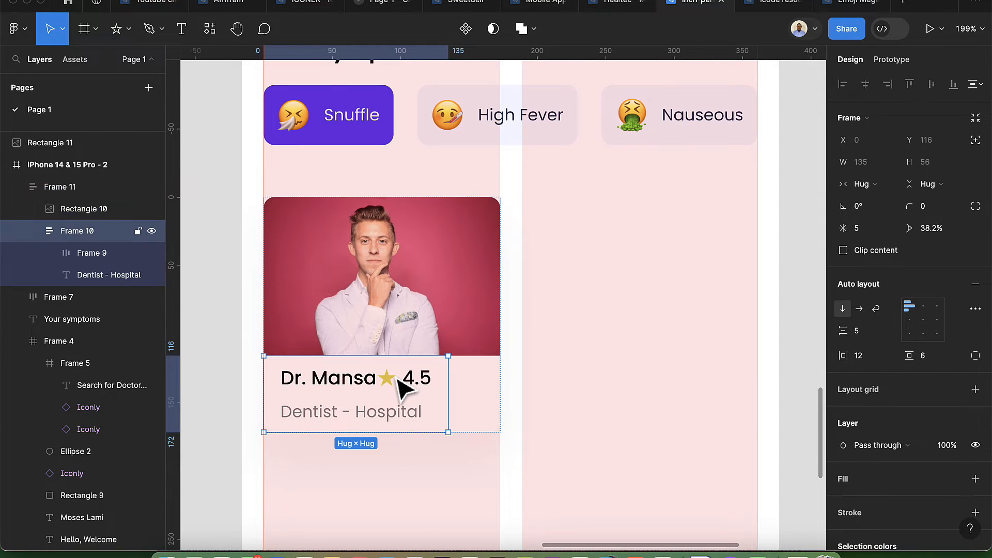
{"action": "left_click", "coordinate": [423, 441]}
{"action": "left_click", "coordinate": [441, 420]}
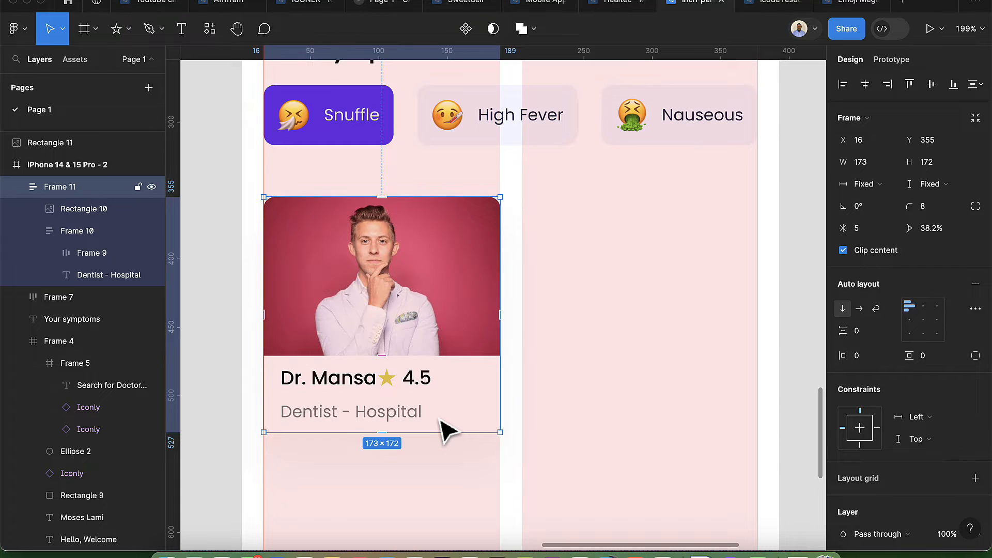
{"action": "left_click", "coordinate": [439, 422]}
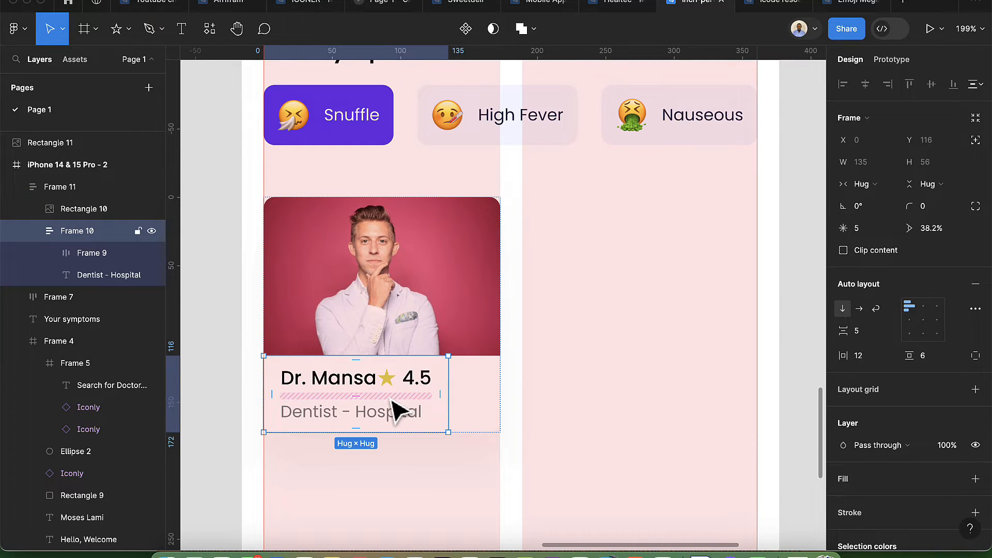
{"action": "left_click", "coordinate": [882, 185]}
{"action": "left_click", "coordinate": [891, 201]}
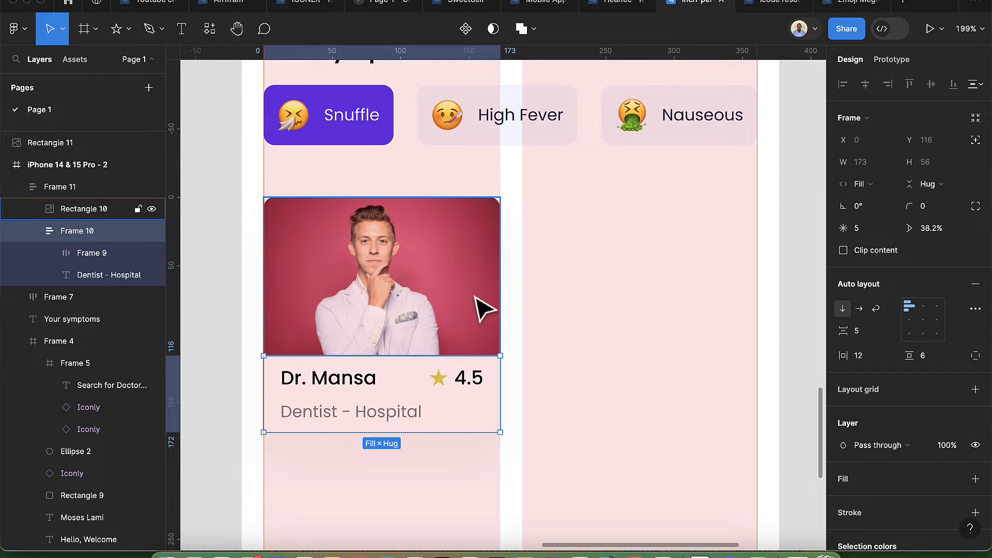
Step: Hide the layout grids on the home screen frame
{"action": "scroll", "coordinate": [483, 309], "scroll_direction": "down", "scroll_amount": 5}
{"action": "scroll", "coordinate": [480, 305], "scroll_direction": "up", "scroll_amount": 5}
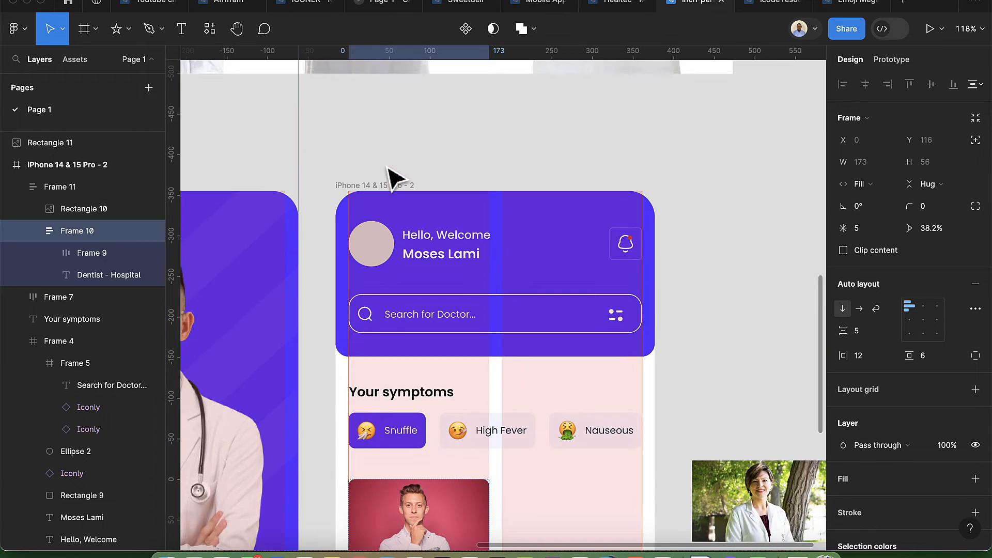
{"action": "left_click", "coordinate": [383, 185]}
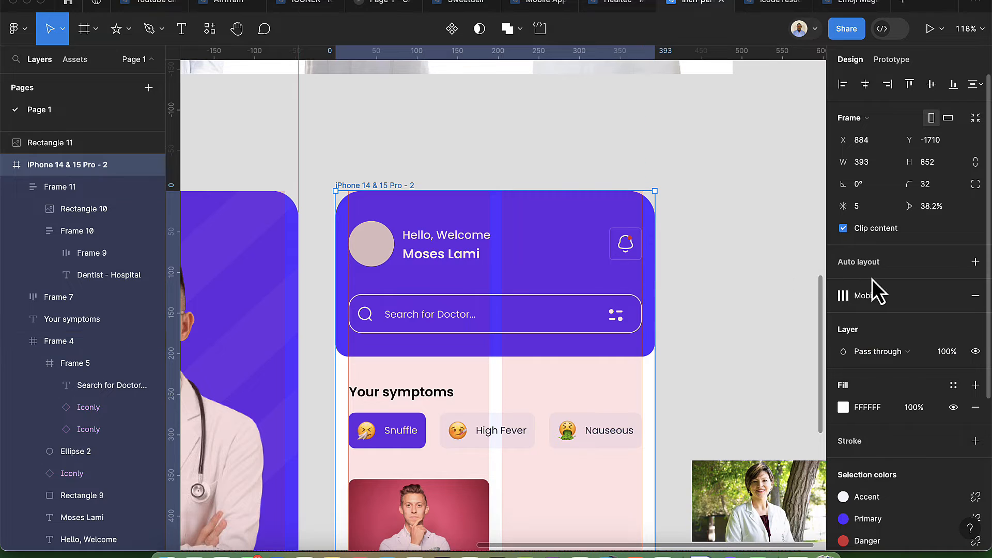
{"action": "key", "text": "ctrl+g"}
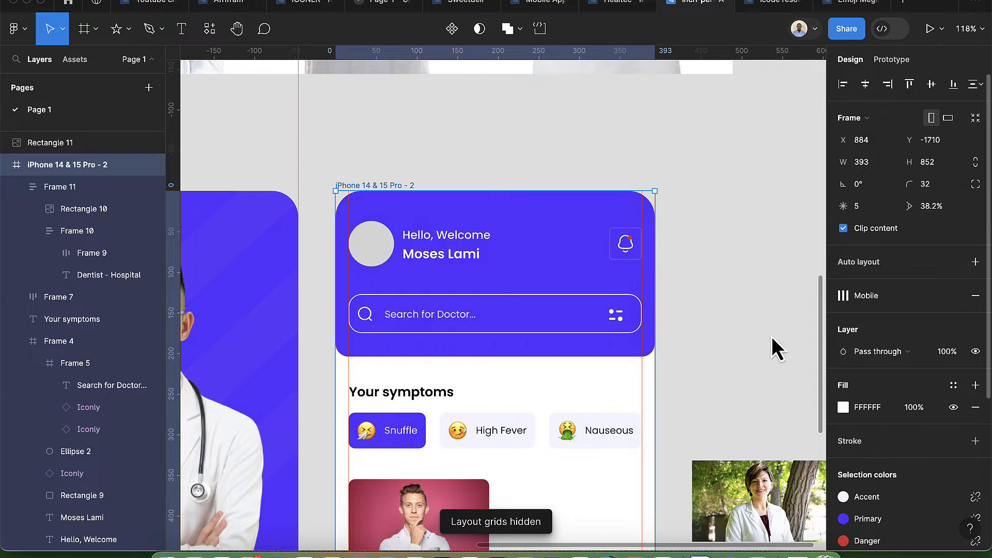
Step: Duplicate the doctor card beside the original in the second column, at X 204, Y 355
{"action": "scroll", "coordinate": [627, 381], "scroll_direction": "down", "scroll_amount": 5}
{"action": "scroll", "coordinate": [480, 370], "scroll_direction": "up", "scroll_amount": 2}
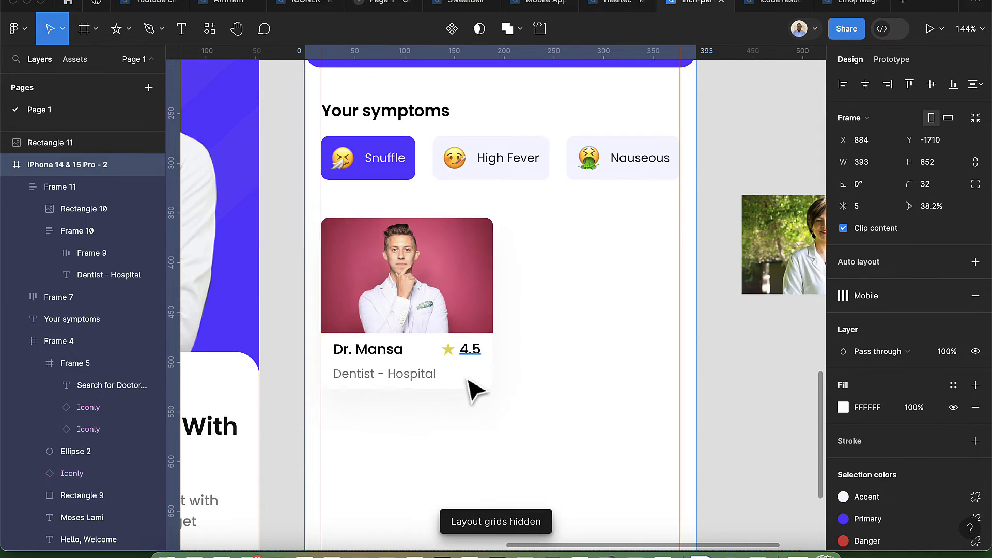
{"action": "left_click", "coordinate": [469, 386]}
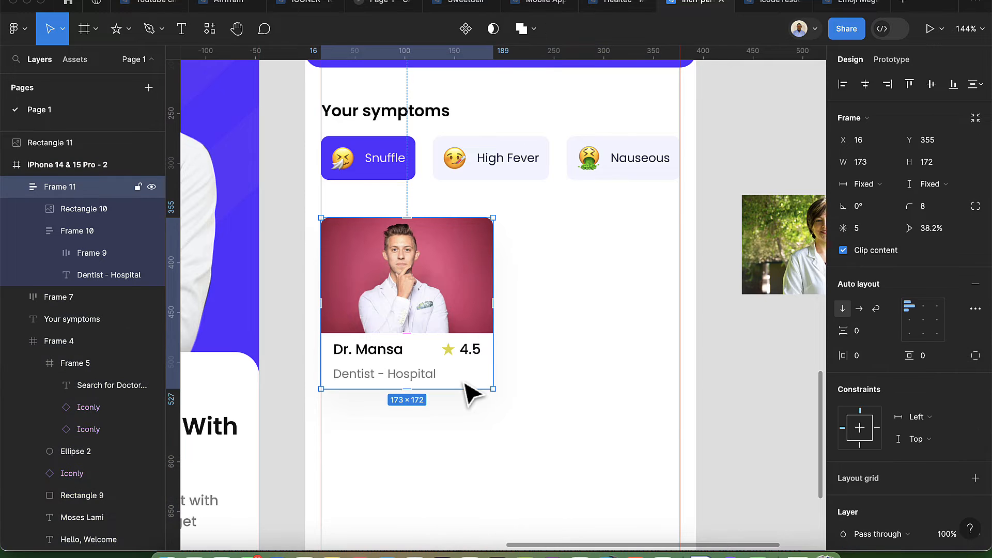
{"action": "left_click_drag", "start_coordinate": [450, 344], "coordinate": [628, 334]}
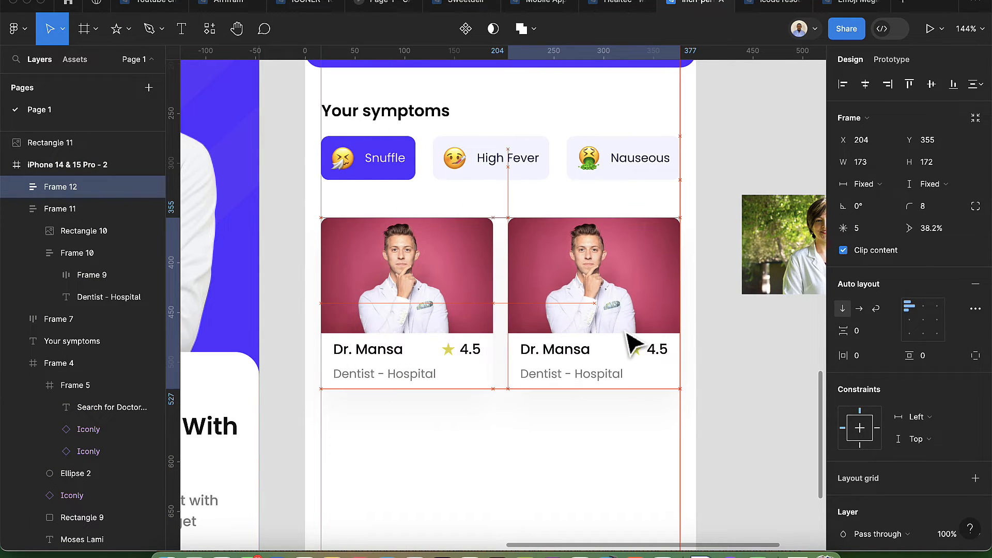
Step: Replace the photo in the second doctor card with a copy of the female doctor image lying outside the frame
{"action": "left_click", "coordinate": [773, 285]}
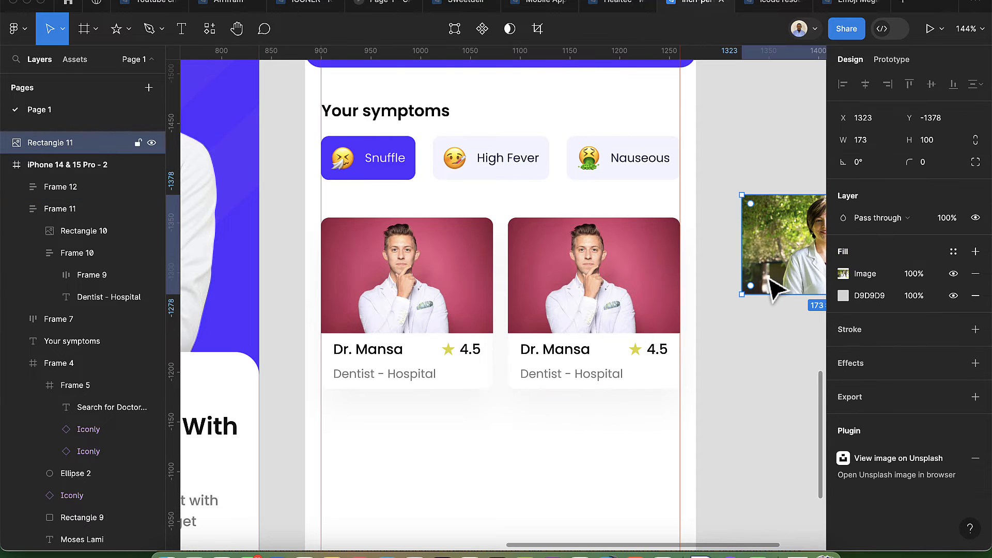
{"action": "scroll", "coordinate": [770, 279], "scroll_direction": "right", "scroll_amount": 5}
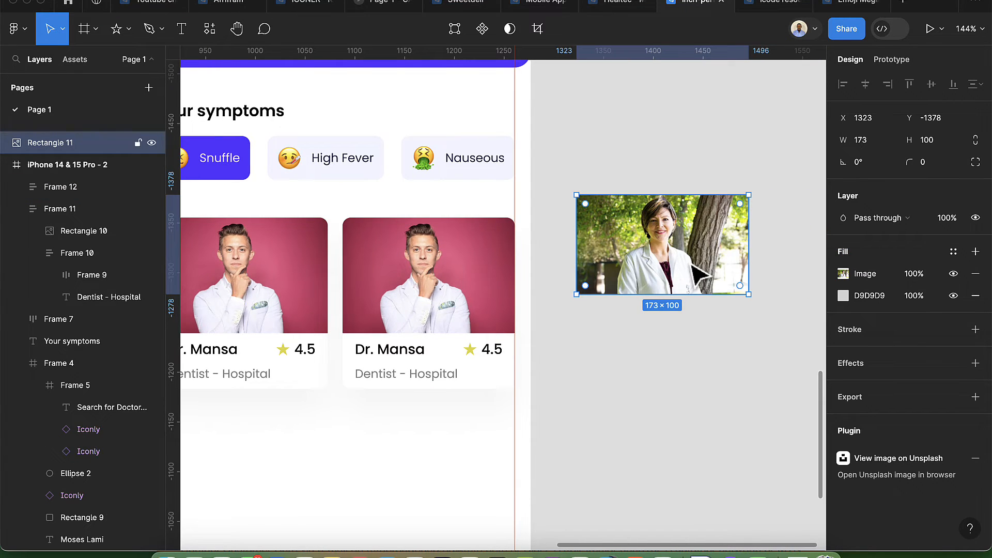
{"action": "left_click", "coordinate": [405, 294]}
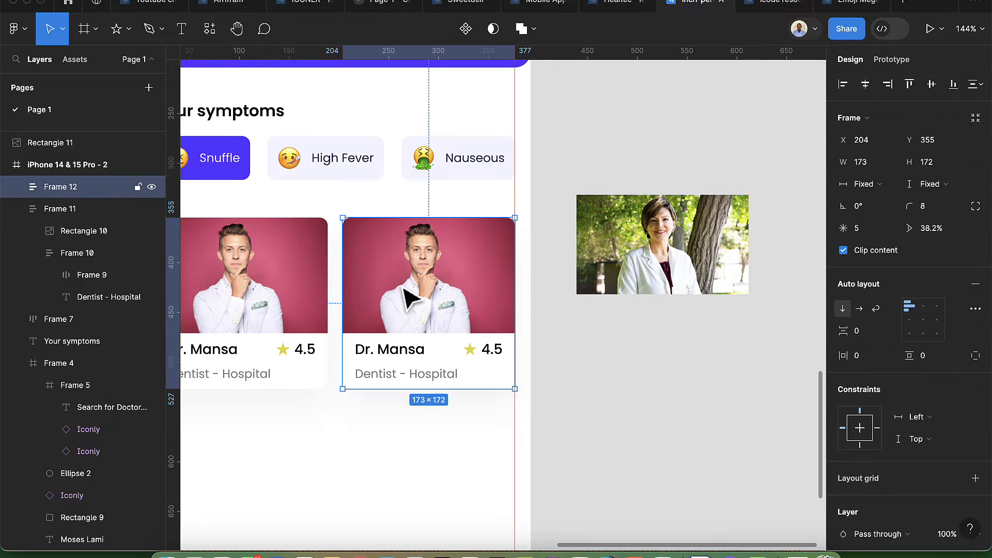
{"action": "double_click", "coordinate": [411, 299]}
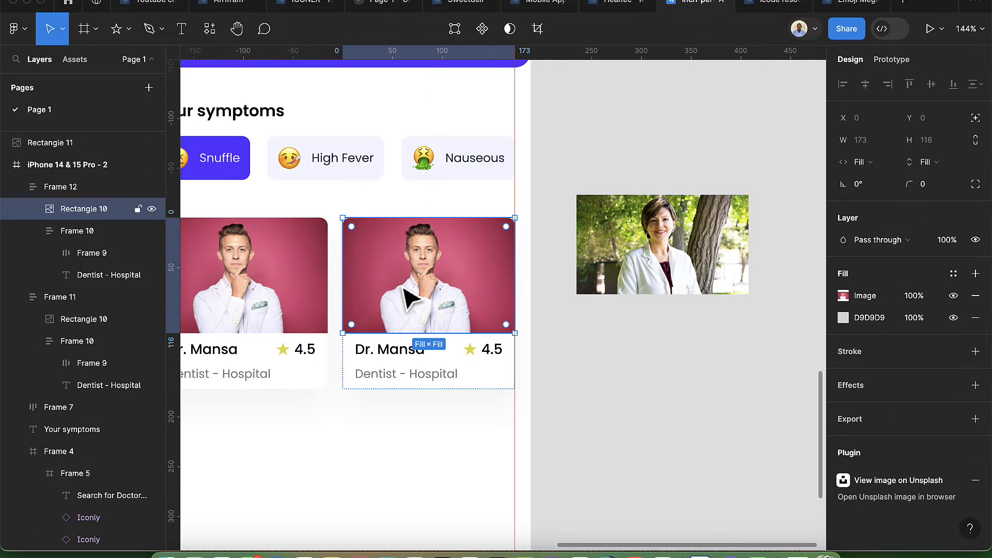
{"action": "left_click", "coordinate": [844, 296]}
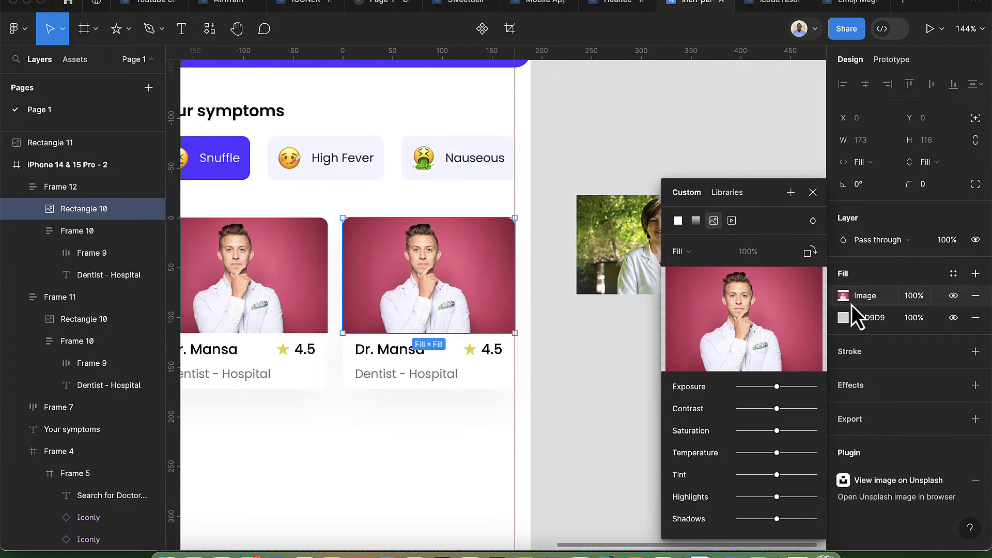
{"action": "key", "text": "super+v"}
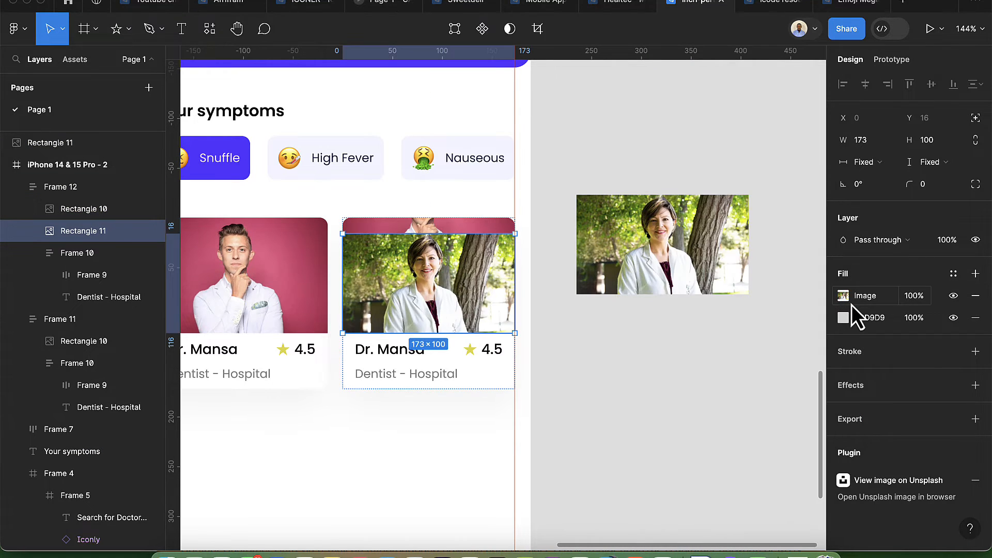
{"action": "left_click", "coordinate": [480, 226]}
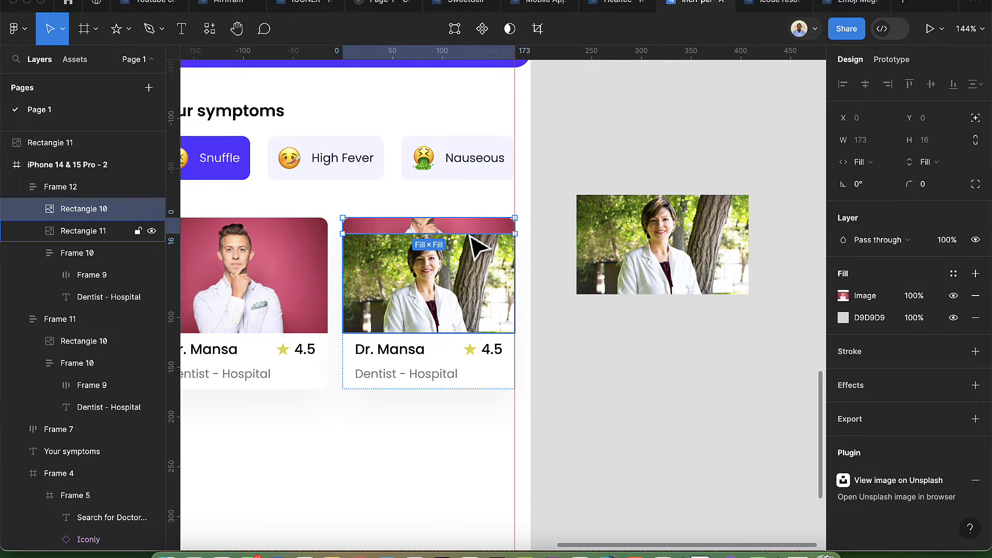
{"action": "key", "text": "Delete"}
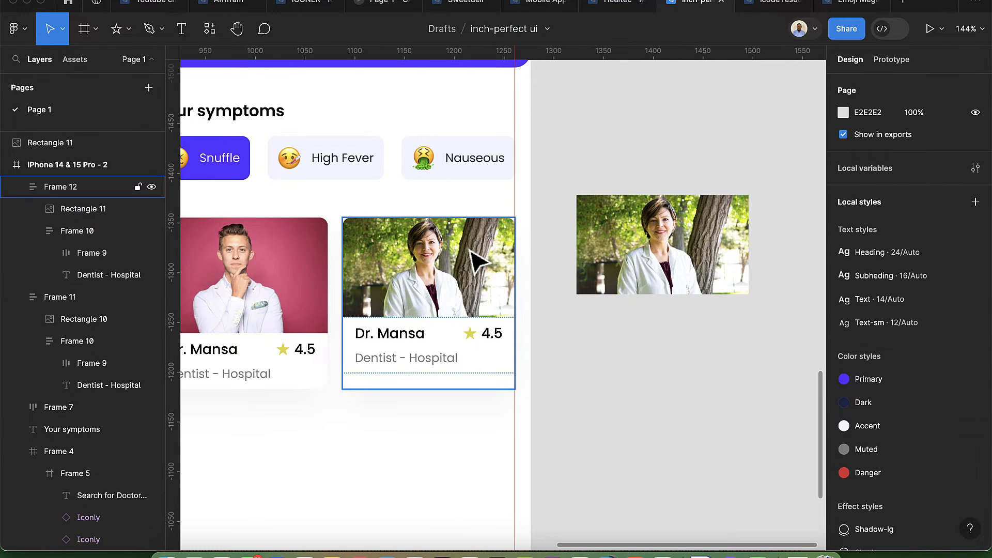
Step: Set the height of the second card's new photo to 116 to match the first card's photo
{"action": "left_click", "coordinate": [470, 251]}
{"action": "double_click", "coordinate": [470, 251]}
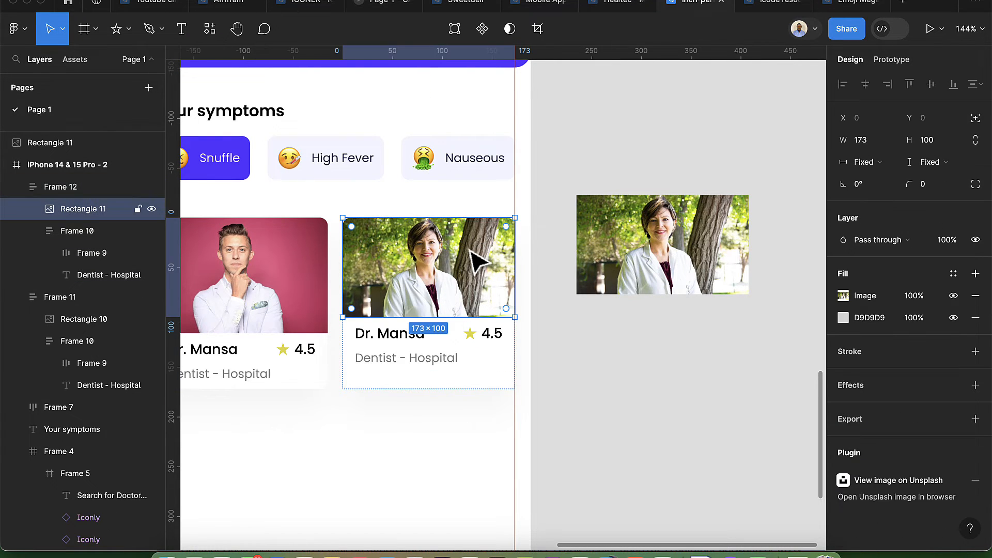
{"action": "left_click", "coordinate": [325, 279]}
{"action": "double_click", "coordinate": [326, 279]}
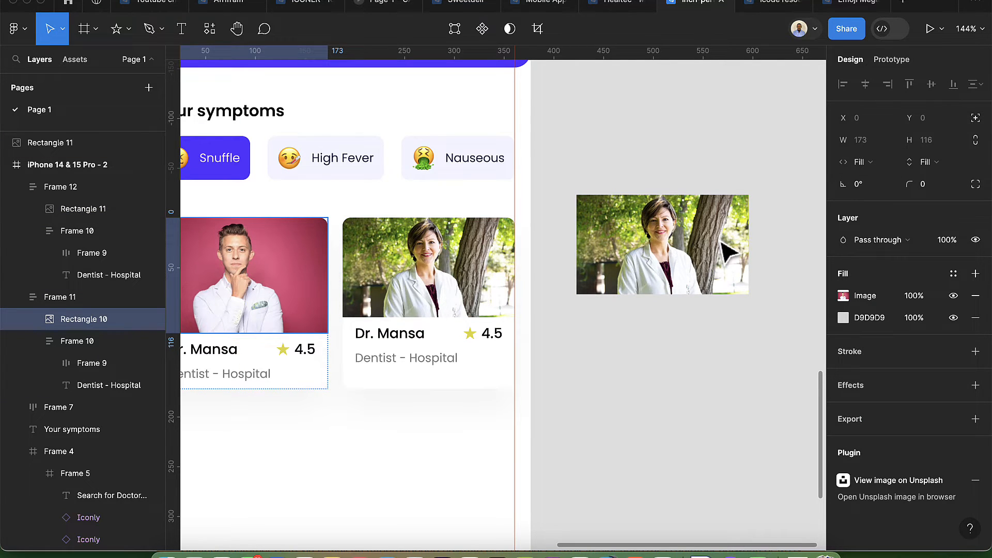
{"action": "double_click", "coordinate": [491, 270]}
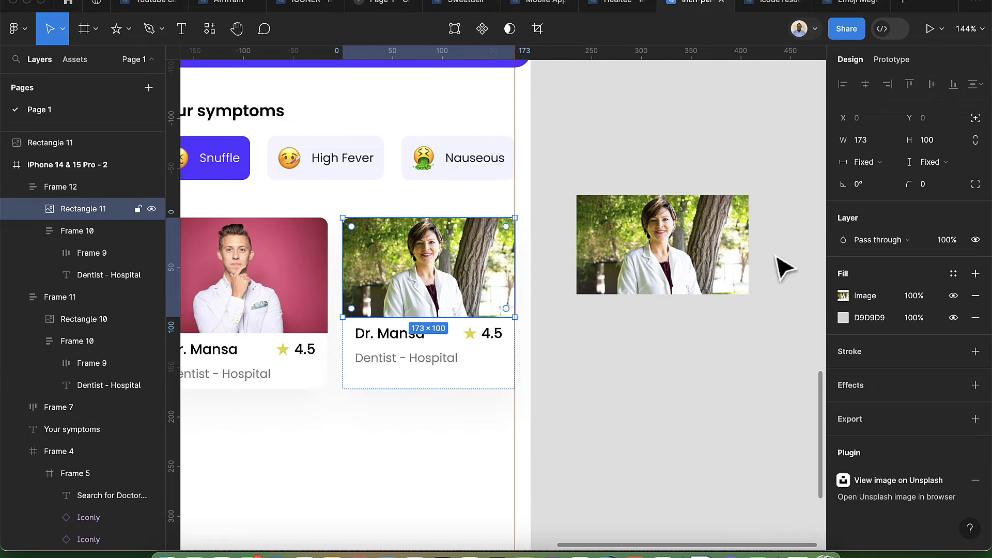
{"action": "left_click", "coordinate": [944, 147]}
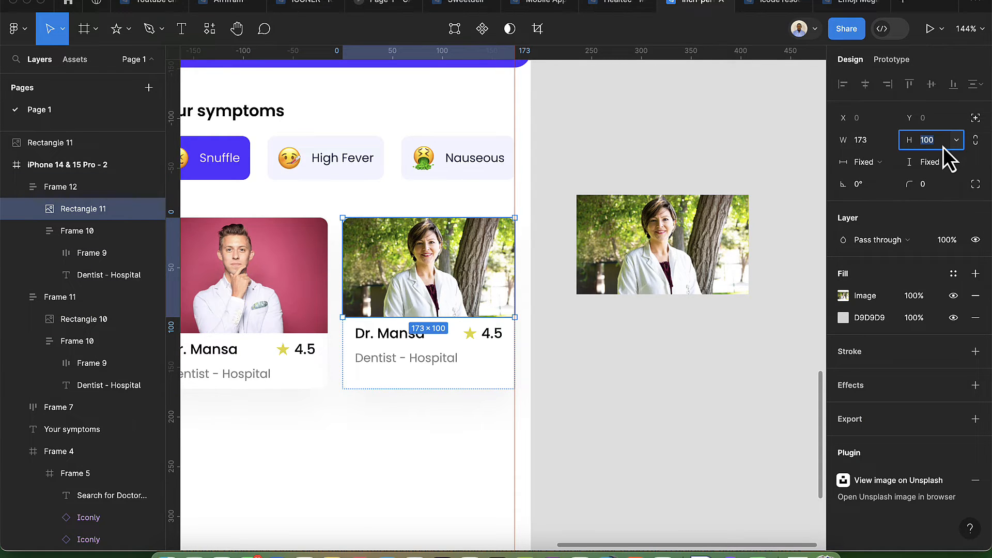
{"action": "type", "text": "116"}
{"action": "key", "text": "Return"}
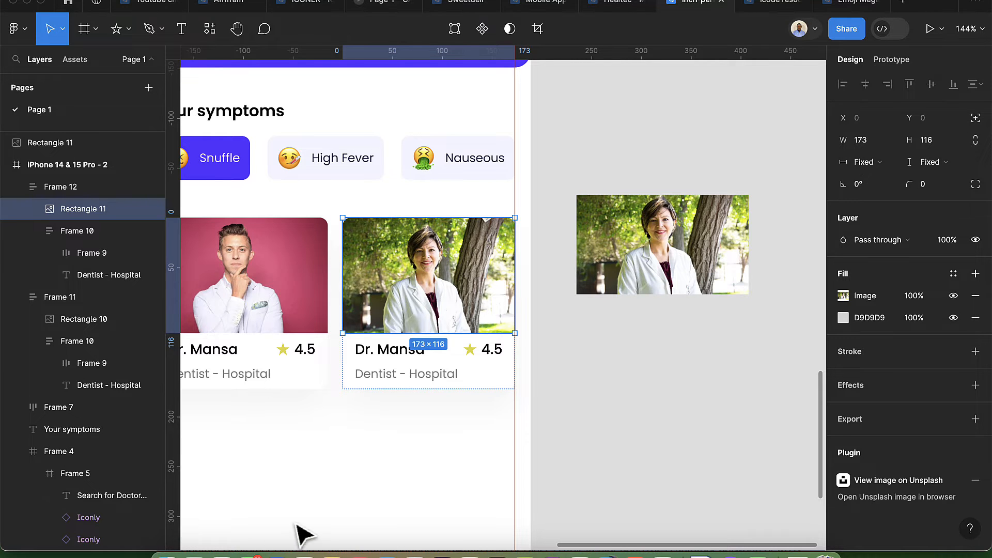
{"action": "left_click", "coordinate": [347, 513]}
Step: Delete the spare female doctor image lying outside the home screen frame
{"action": "scroll", "coordinate": [349, 511], "scroll_direction": "left", "scroll_amount": 1}
{"action": "scroll", "coordinate": [357, 523], "scroll_direction": "down", "scroll_amount": 5}
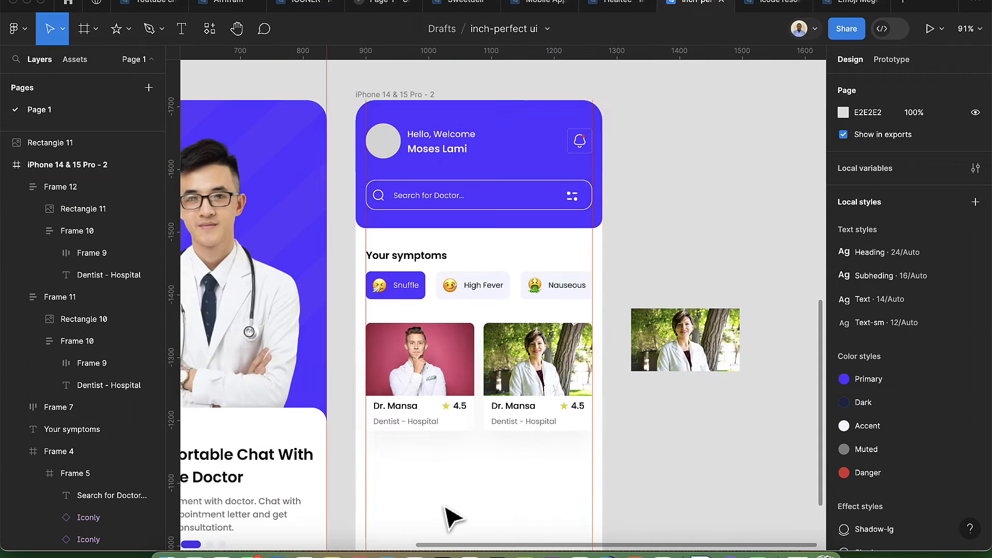
{"action": "scroll", "coordinate": [471, 509], "scroll_direction": "down", "scroll_amount": 3}
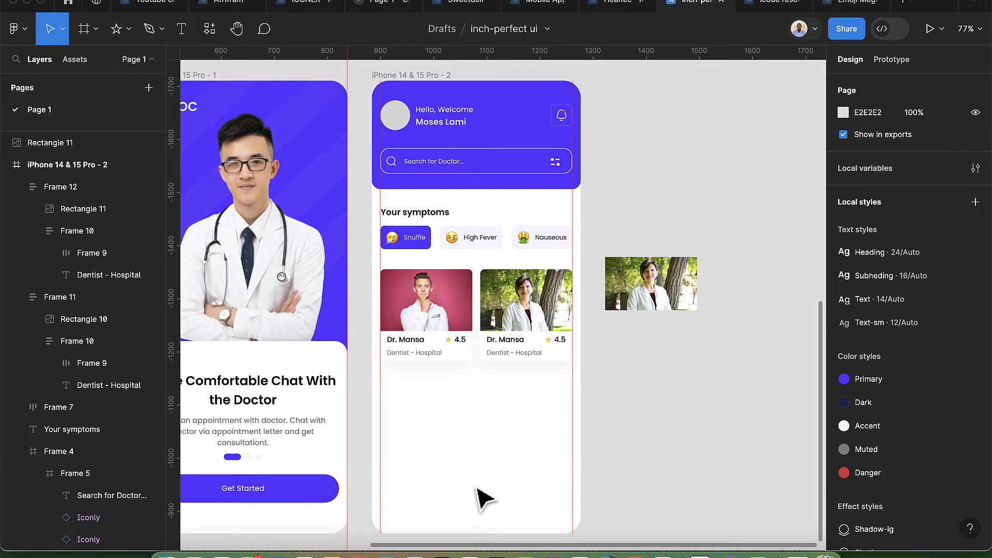
{"action": "left_click", "coordinate": [643, 300]}
{"action": "key", "text": "Delete"}
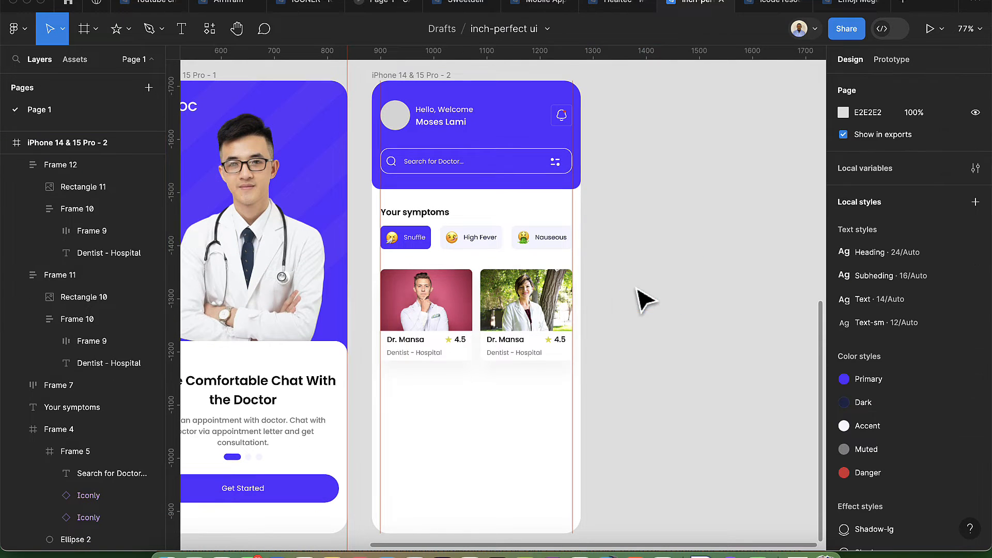
Step: Add the text "Favorite Doctor" just above the first doctor card, at about X 11, Y 338
{"action": "scroll", "coordinate": [438, 346], "scroll_direction": "up", "scroll_amount": 3}
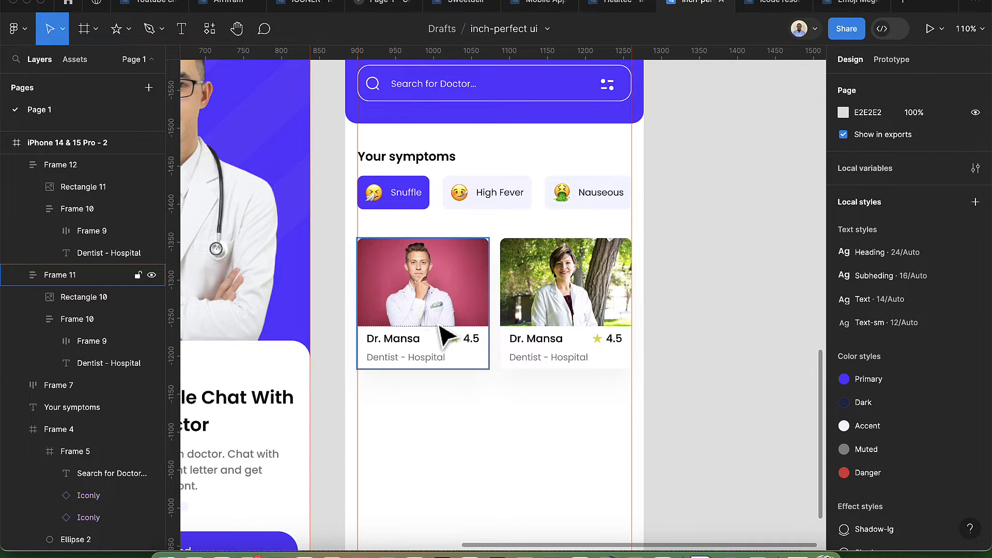
{"action": "left_click", "coordinate": [438, 340]}
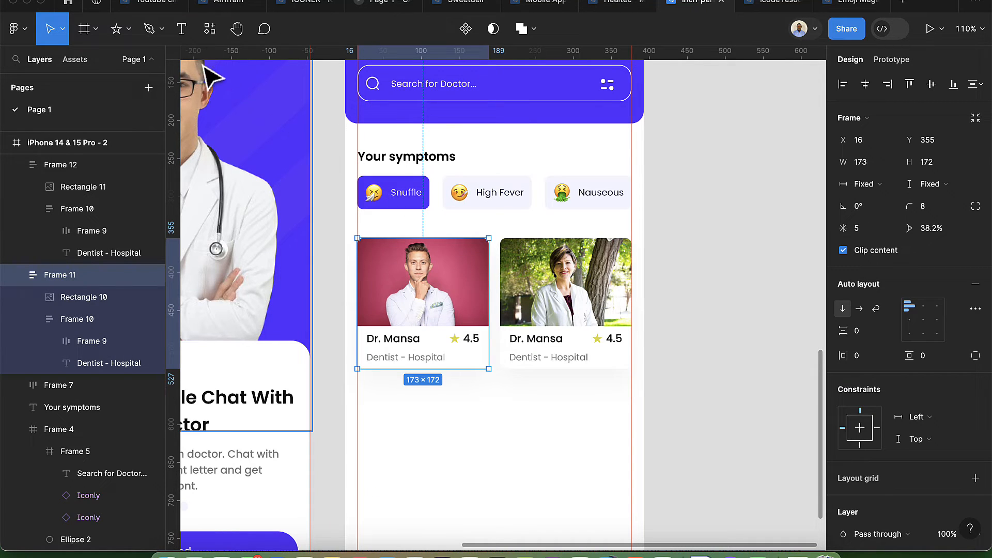
{"action": "left_click", "coordinate": [186, 39]}
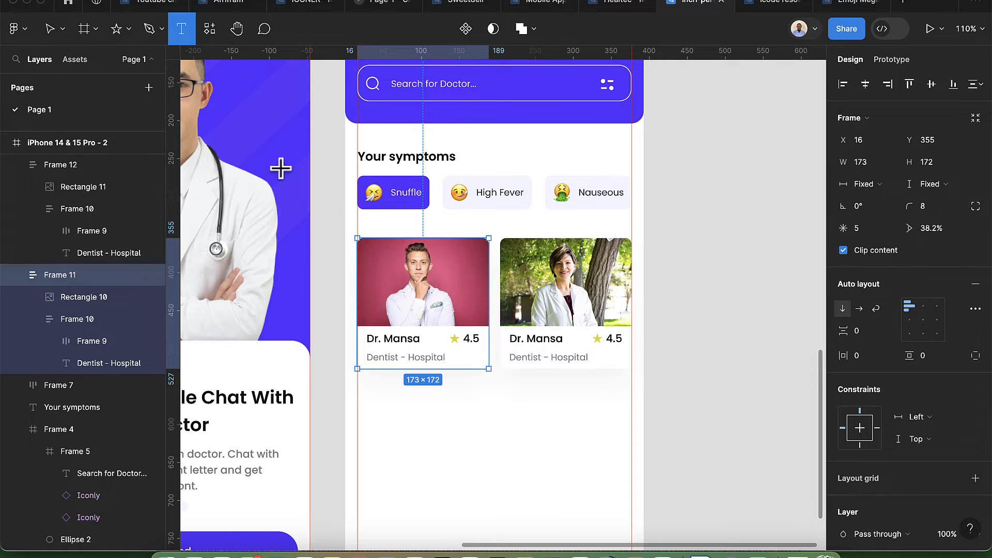
{"action": "left_click", "coordinate": [394, 226]}
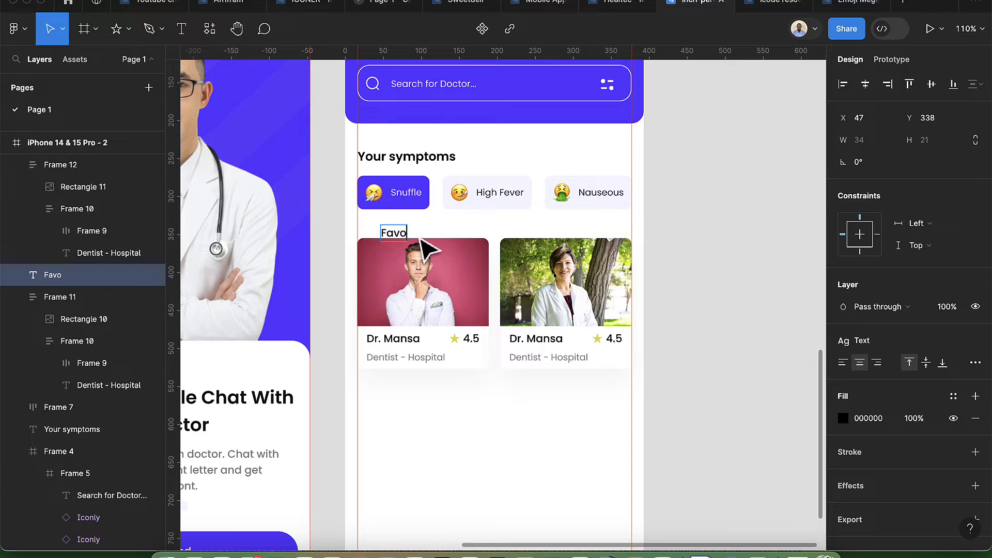
{"action": "type", "text": "Favorite D"}
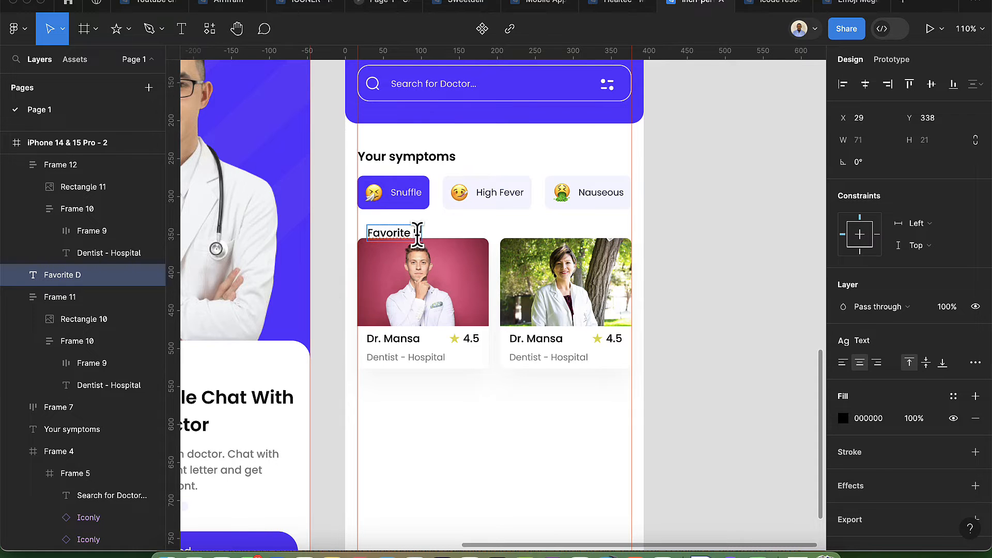
{"action": "type", "text": "octor"}
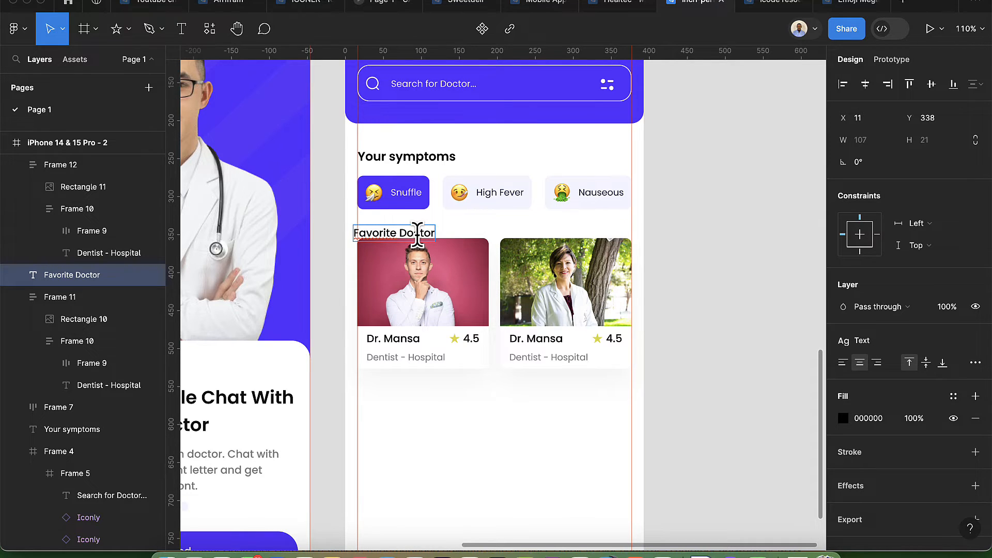
{"action": "key", "text": "Escape"}
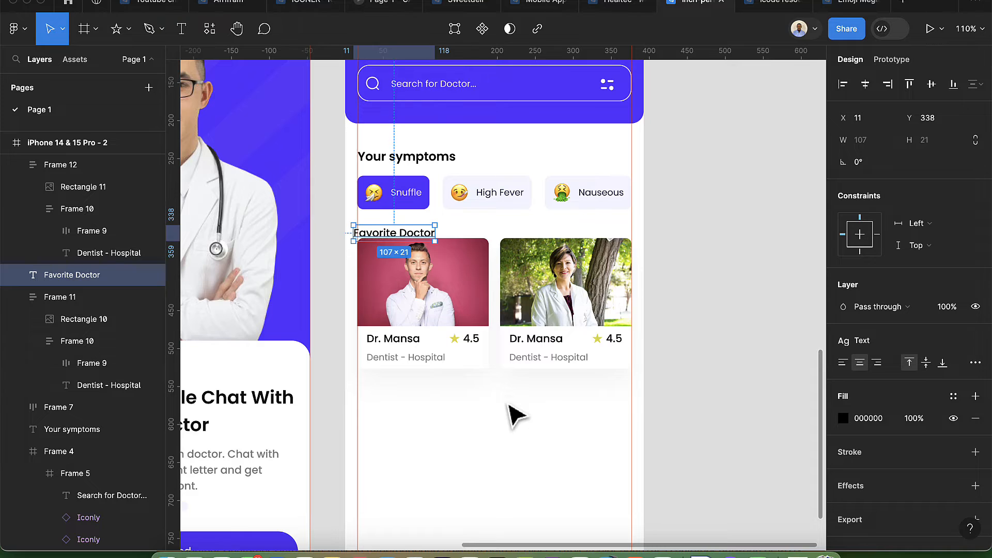
Step: Apply the Subheding text style to the "Favorite Doctor" heading
{"action": "left_click", "coordinate": [848, 345]}
{"action": "left_click", "coordinate": [876, 443]}
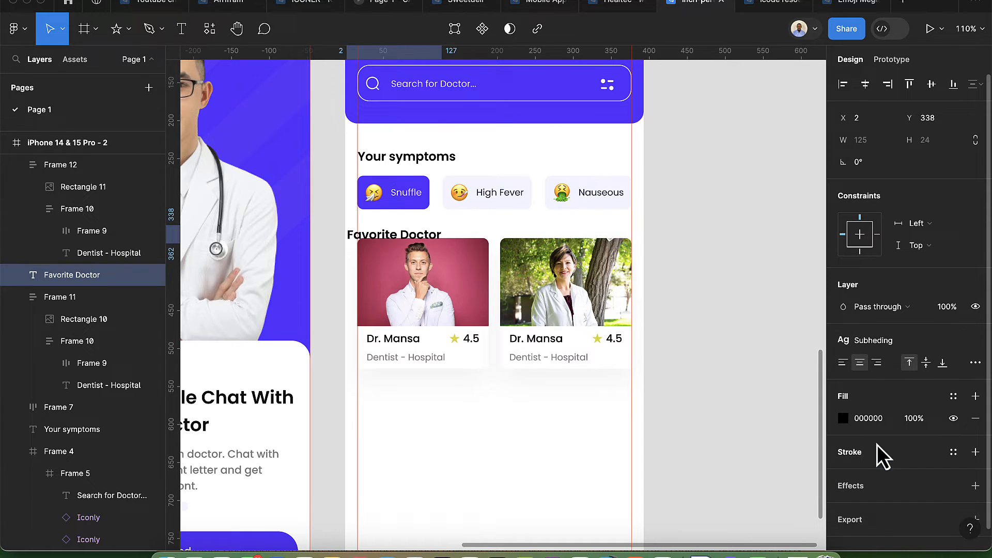
Step: Move both doctor cards down to Y 385 and align the "Favorite Doctor" heading to the left margin at X 16, Y 347
{"action": "left_click", "coordinate": [475, 307]}
{"action": "left_click", "coordinate": [604, 318], "text": "shift"}
{"action": "key", "text": "shift+Down"}
{"action": "key", "text": "shift+Down"}
{"action": "key", "text": "shift+Down"}
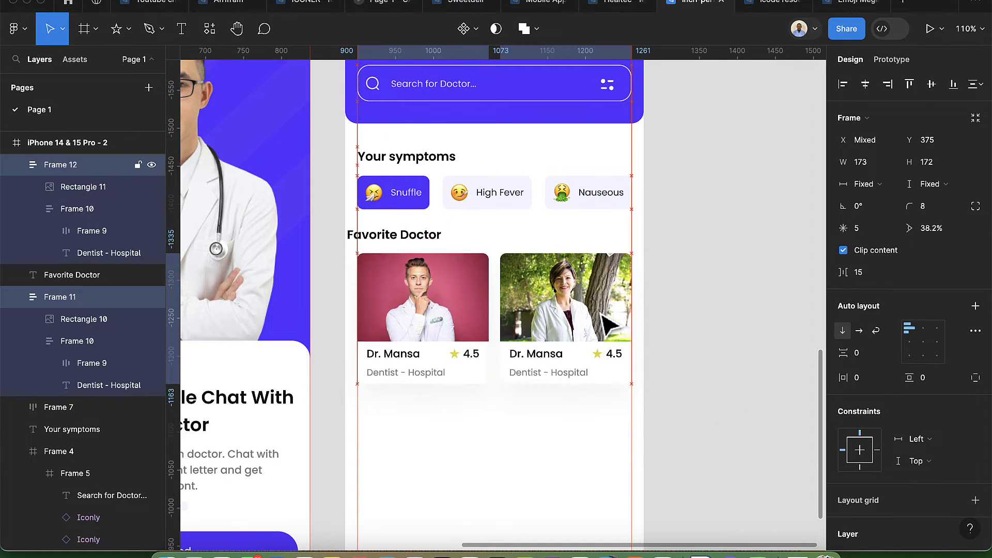
{"action": "left_click", "coordinate": [417, 243]}
{"action": "mouse_move", "coordinate": [416, 244]}
{"action": "left_mouse_down"}
{"action": "mouse_move", "coordinate": [434, 252]}
{"action": "mouse_move", "coordinate": [422, 250]}
{"action": "left_mouse_up"}
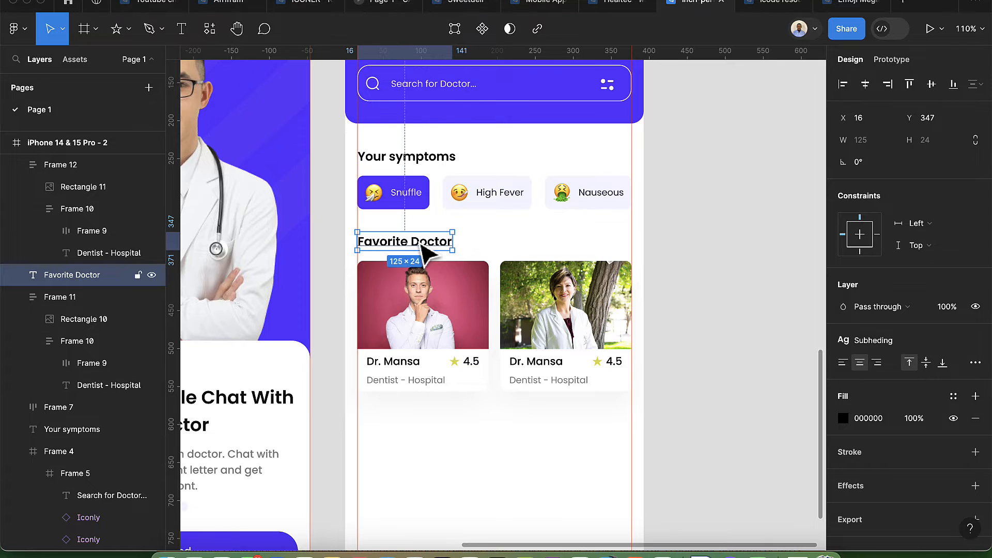
Step: Add a "see all" text above the second doctor card, on the same row as the "Favorite Doctor" heading
{"action": "left_click", "coordinate": [176, 30]}
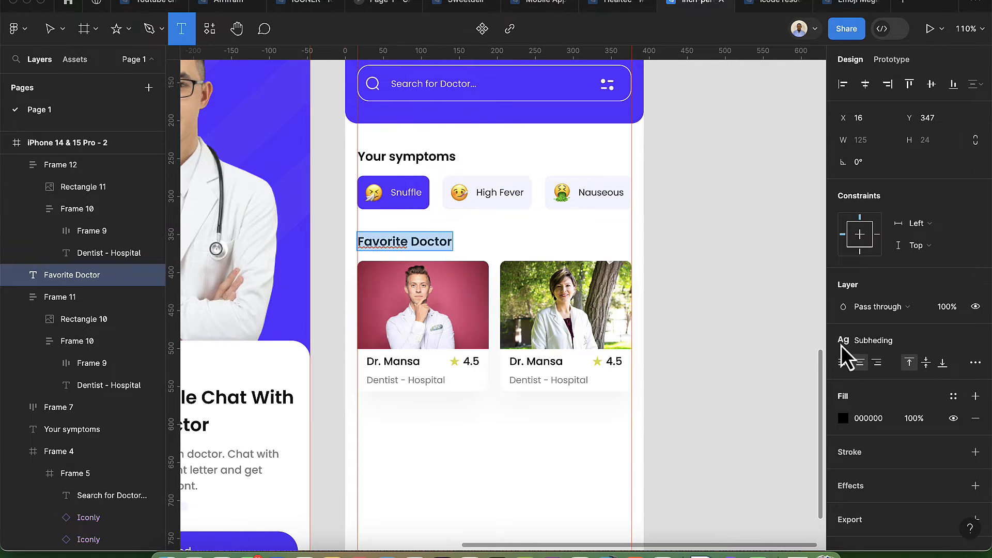
{"action": "left_click", "coordinate": [562, 229]}
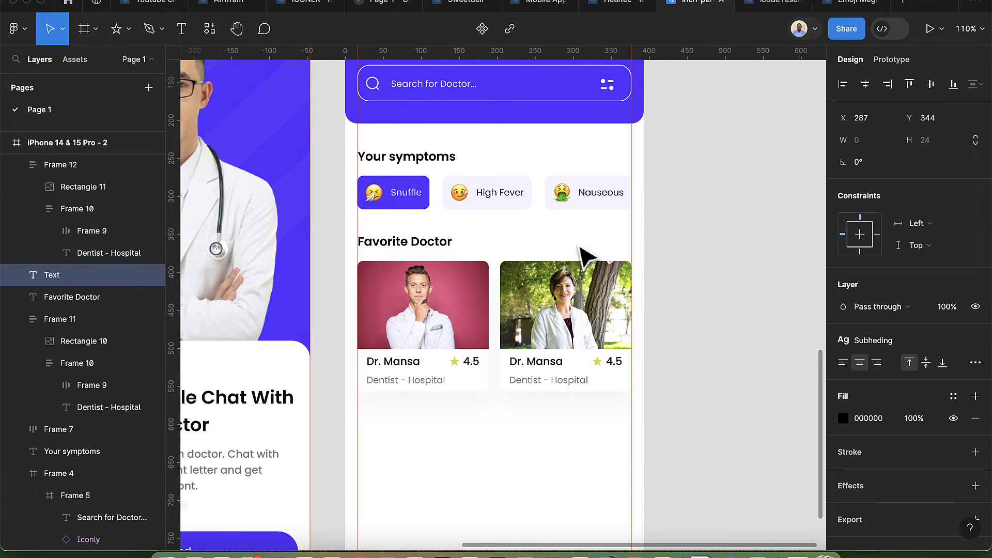
{"action": "type", "text": "see all"}
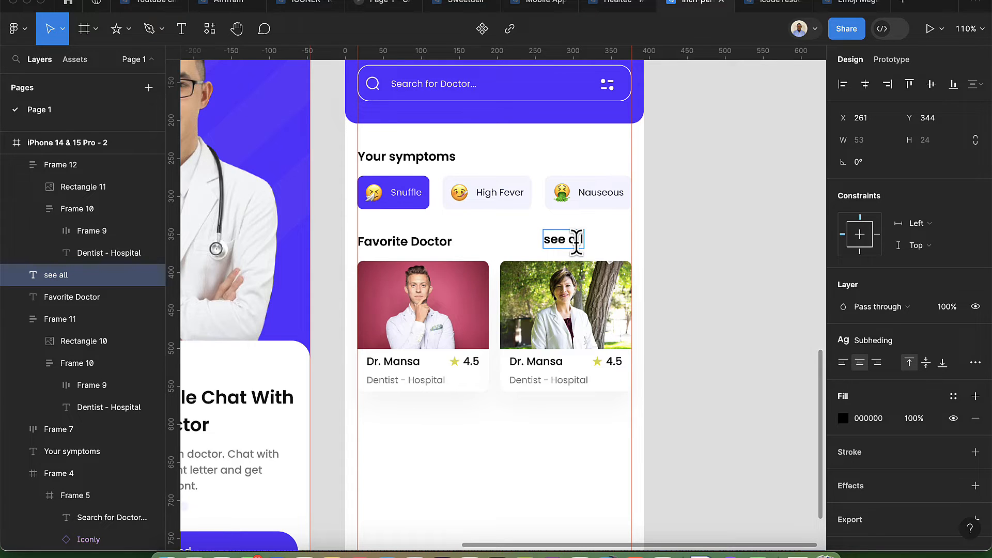
{"action": "key", "text": "Escape"}
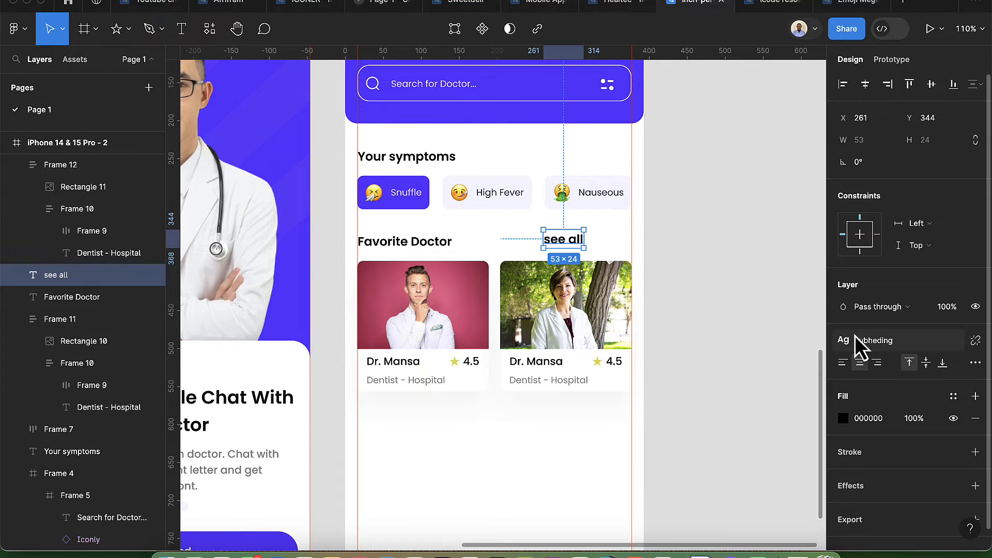
Step: Give the "see all" text the Text-sm text style and the Primary color style
{"action": "left_click", "coordinate": [850, 341]}
{"action": "left_click", "coordinate": [871, 489]}
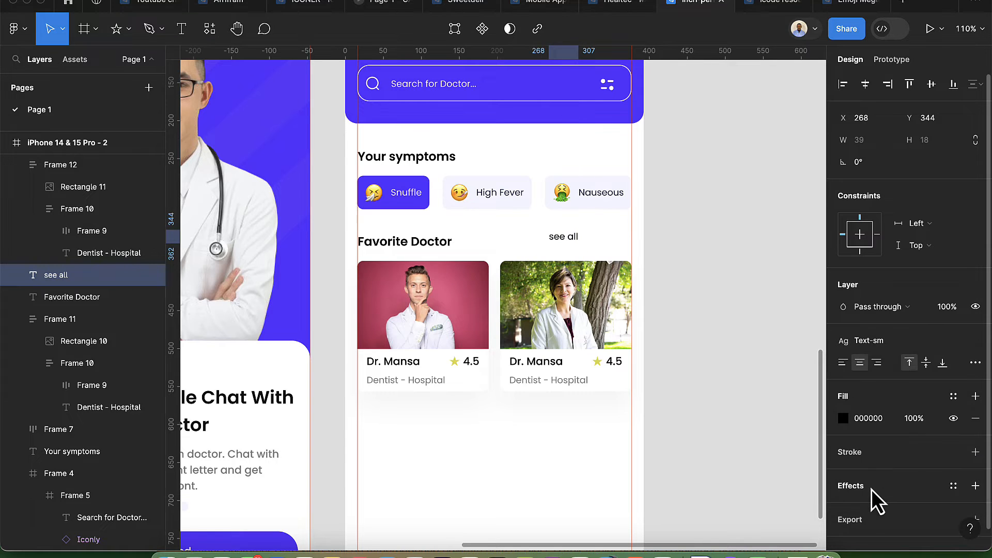
{"action": "left_click", "coordinate": [953, 399]}
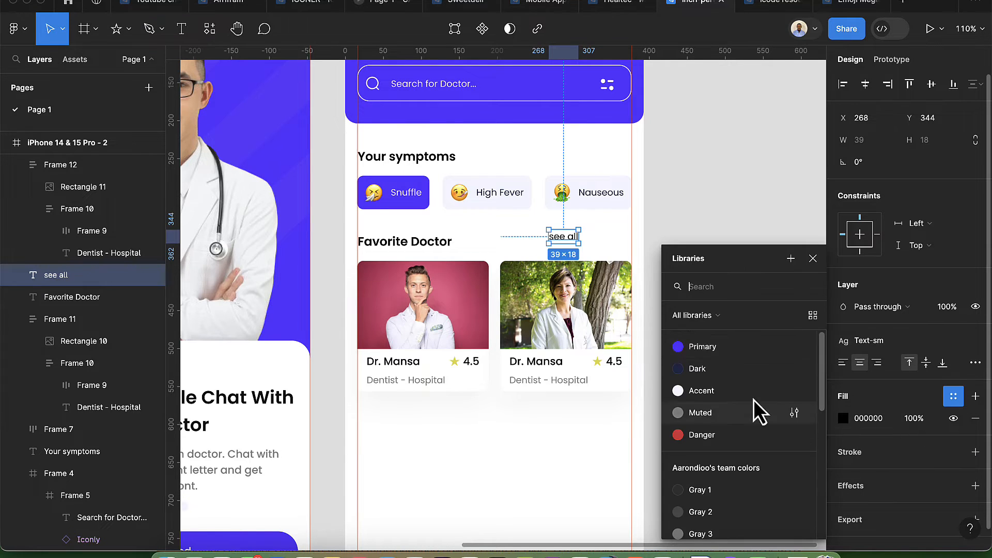
{"action": "left_click", "coordinate": [721, 351]}
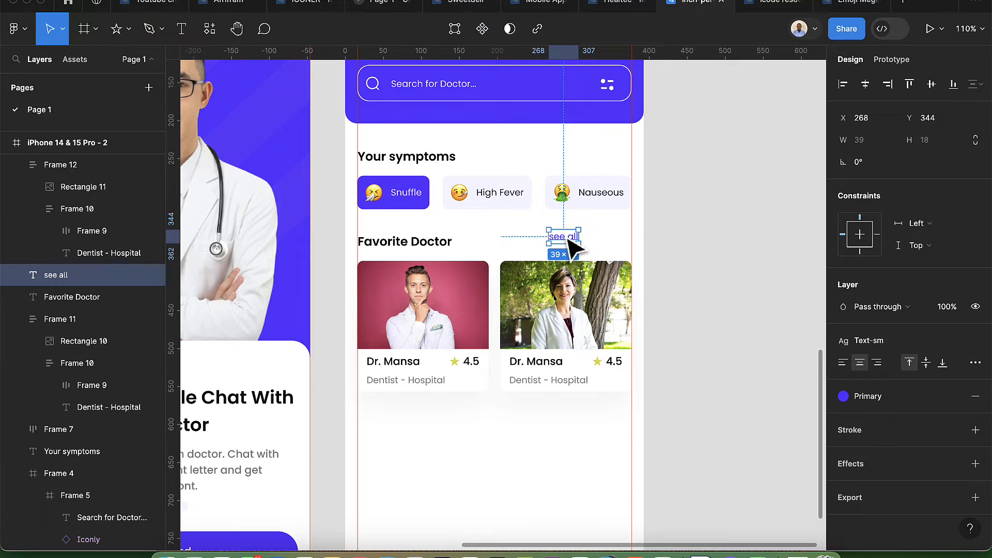
Step: Place "see all" against the right margin at X 337, Y 350 and combine it with the "Favorite Doctor" heading in an auto layout row
{"action": "left_click_drag", "start_coordinate": [570, 240], "coordinate": [622, 247]}
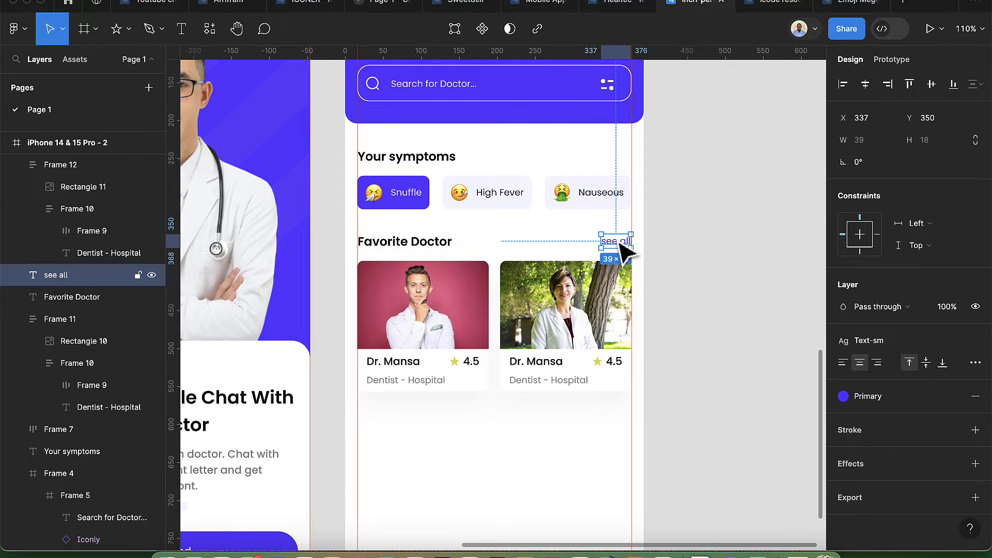
{"action": "left_click", "coordinate": [439, 246], "text": "shift"}
{"action": "key", "text": "shift+a"}
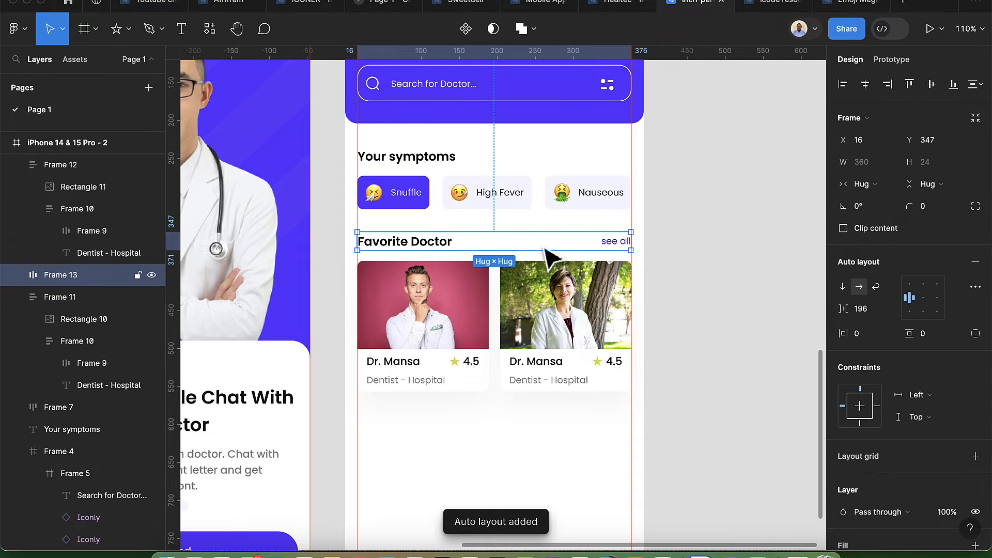
Step: Wrap the two doctor cards in a horizontal auto layout frame
{"action": "left_click", "coordinate": [452, 333]}
{"action": "left_click", "coordinate": [553, 333], "text": "shift"}
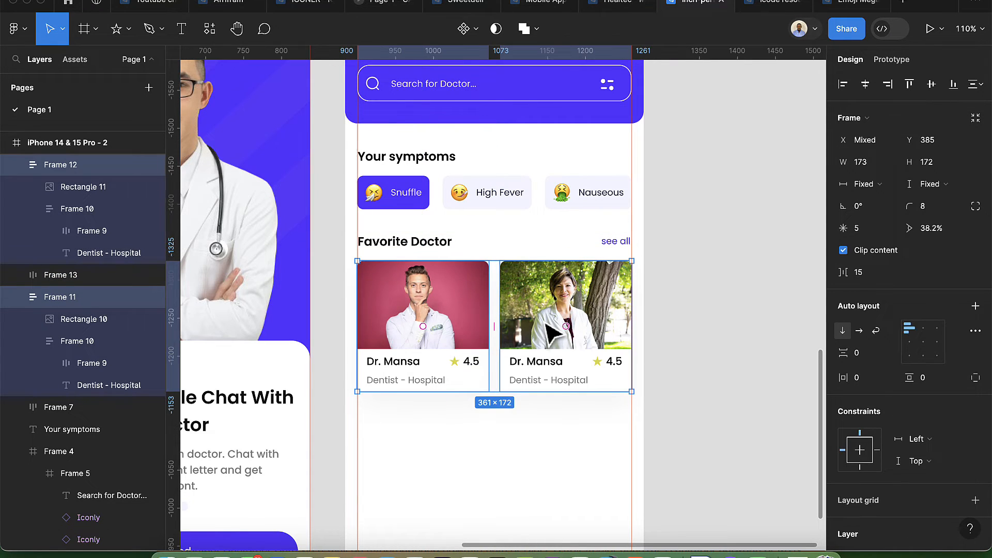
{"action": "key", "text": "shift+a"}
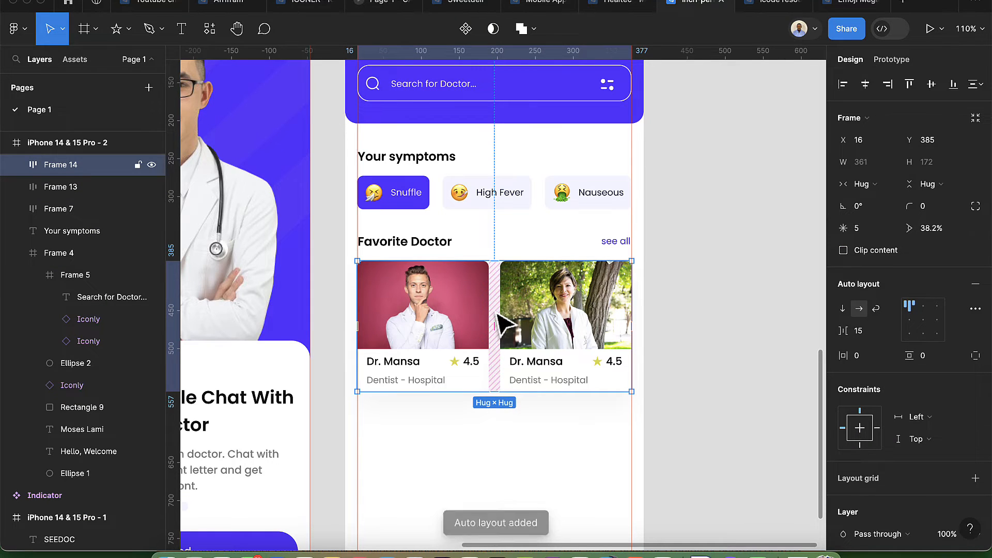
Step: Correct the heading text above the doctor cards to "Favourite Doctor"
{"action": "scroll", "coordinate": [496, 315], "scroll_direction": "down", "scroll_amount": 3}
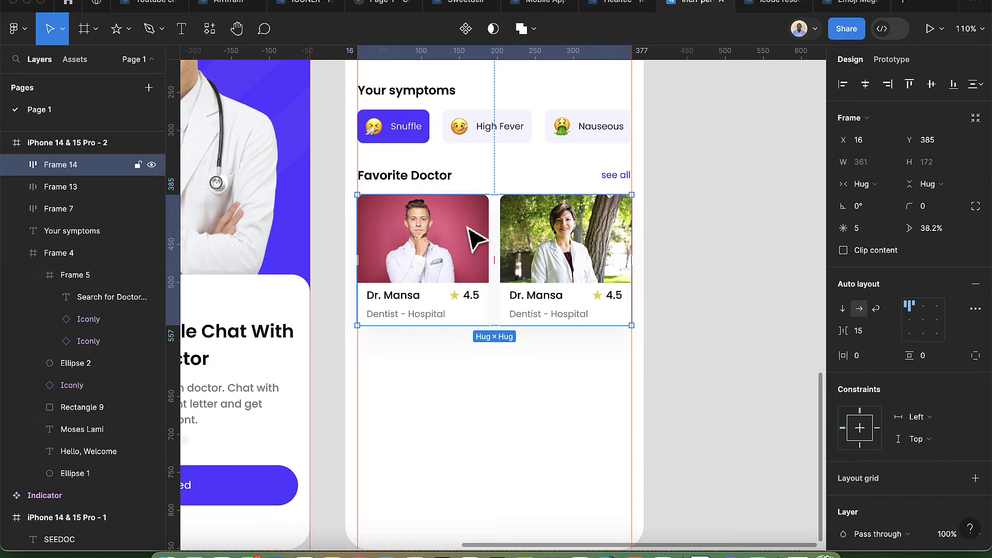
{"action": "left_click", "coordinate": [431, 176]}
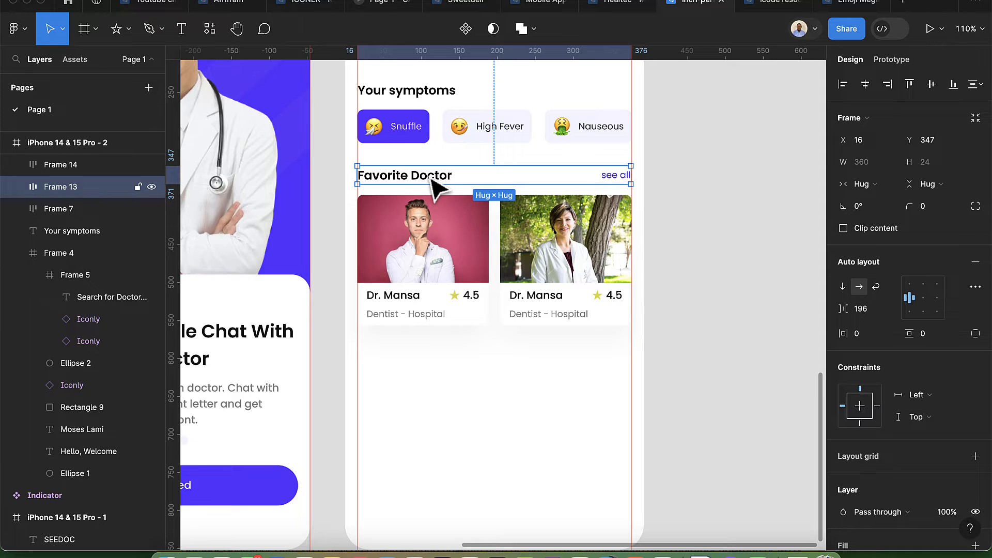
{"action": "double_click", "coordinate": [386, 171]}
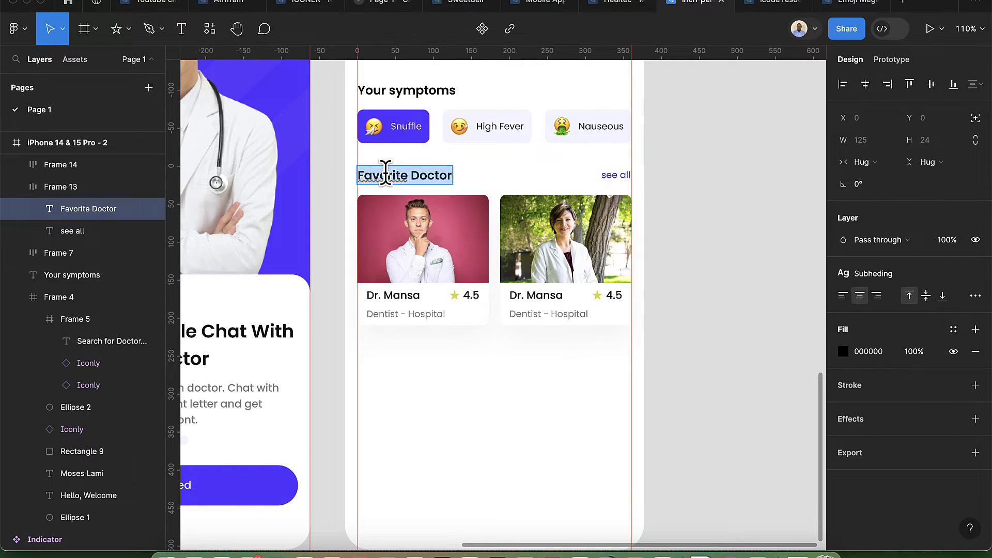
{"action": "left_click", "coordinate": [385, 172]}
{"action": "type", "text": "u"}
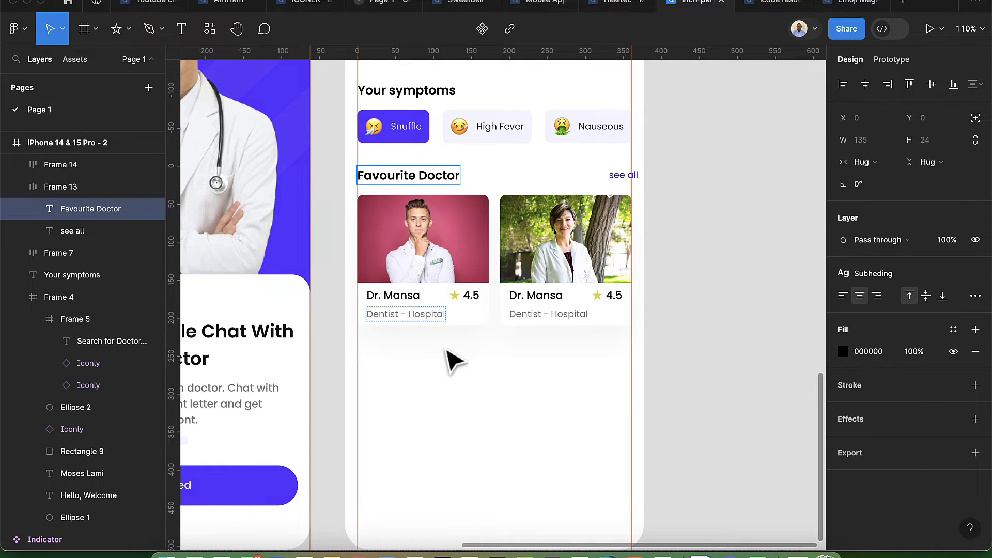
{"action": "key", "text": "Escape"}
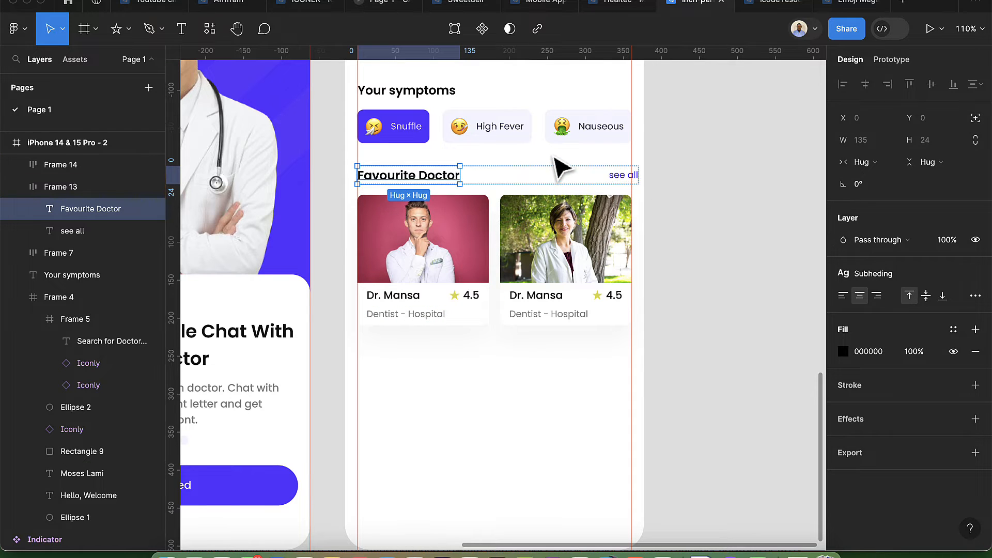
{"action": "key", "text": "Escape"}
Step: Resize the "Favourite Doctor" heading row to a fixed width of 361 and set its auto layout spacing to Auto
{"action": "left_click", "coordinate": [625, 181]}
{"action": "scroll", "coordinate": [626, 184], "scroll_direction": "up", "scroll_amount": 3}
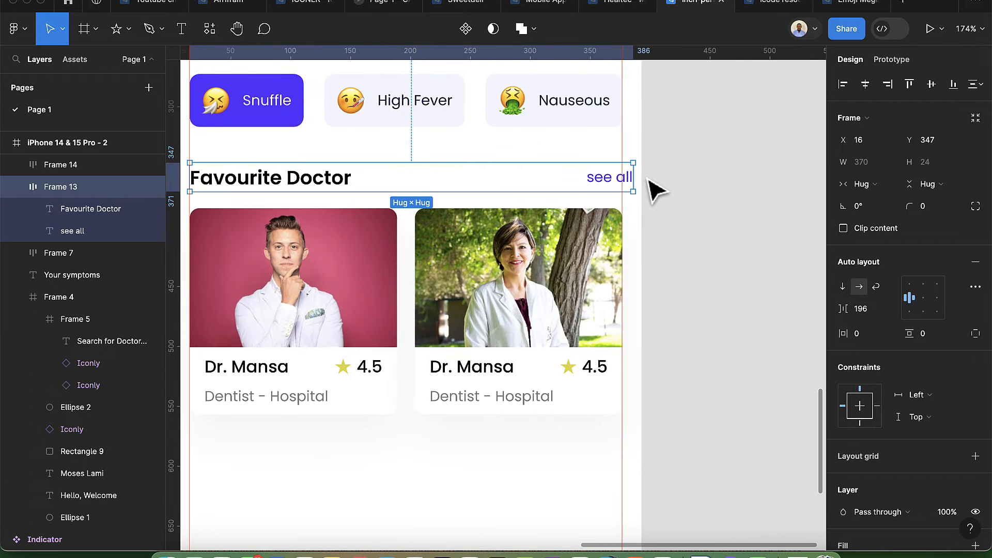
{"action": "left_click_drag", "start_coordinate": [632, 178], "coordinate": [622, 178]}
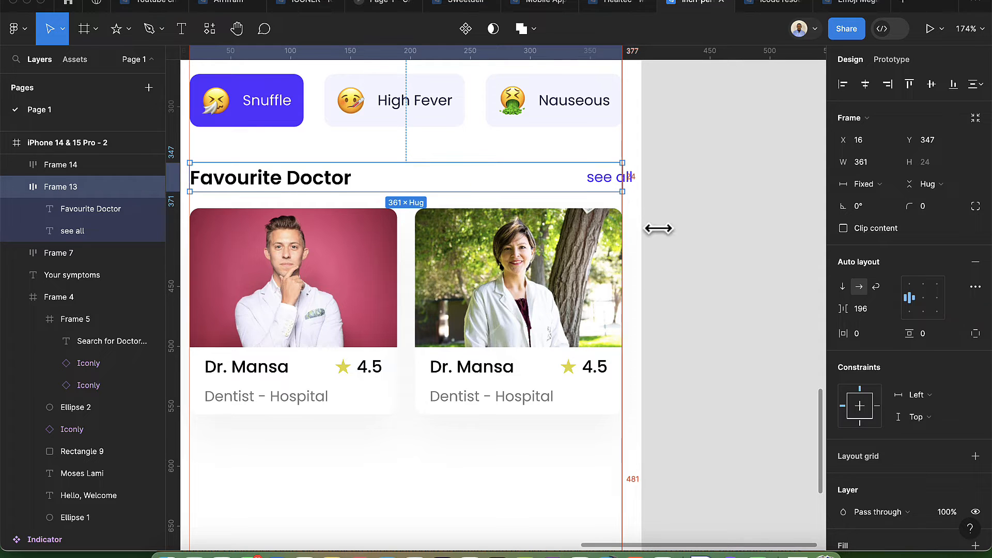
{"action": "left_click", "coordinate": [887, 313]}
{"action": "left_click", "coordinate": [881, 322]}
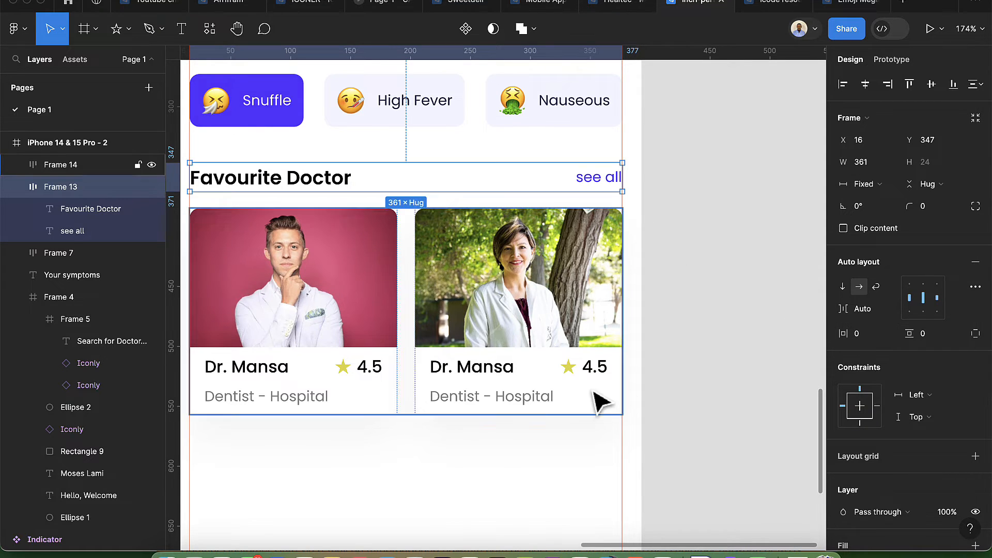
Step: Duplicate the "Favourite Doctor" heading row and move the copy below the doctor cards to Y 577
{"action": "scroll", "coordinate": [527, 405], "scroll_direction": "down", "scroll_amount": 2}
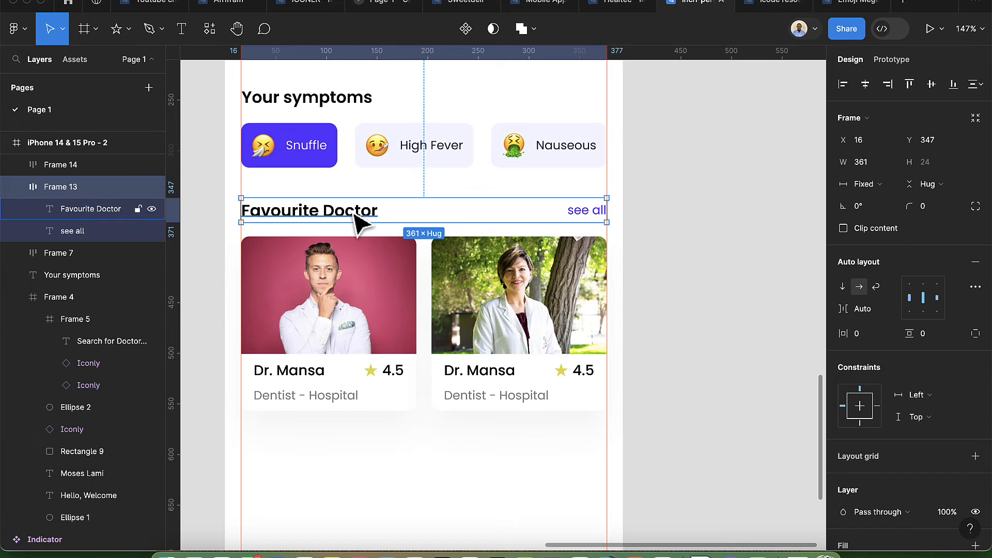
{"action": "key", "text": "shift+a"}
{"action": "key", "text": "shift+Down"}
{"action": "key", "text": "shift+Down"}
{"action": "key", "text": "shift+Down"}
{"action": "key", "text": "shift+Down"}
{"action": "key", "text": "shift+Down"}
{"action": "key", "text": "shift+Down"}
{"action": "key", "text": "shift+Down"}
{"action": "key", "text": "shift+Down"}
{"action": "key", "text": "shift+Down"}
{"action": "key", "text": "shift+Down"}
{"action": "key", "text": "shift+Down"}
{"action": "key", "text": "shift+Down"}
{"action": "key", "text": "shift+Down"}
{"action": "key", "text": "shift+Down"}
{"action": "key", "text": "shift+Down"}
{"action": "key", "text": "shift+Down"}
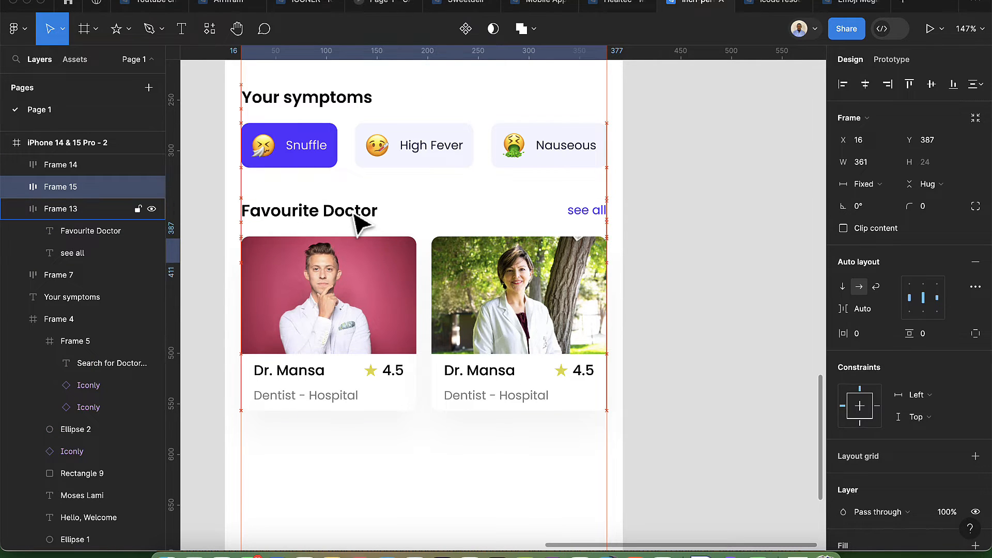
{"action": "key", "text": "shift+Down"}
{"action": "key", "text": "shift+Down"}
{"action": "key", "text": "shift+Down"}
{"action": "key", "text": "shift+Down"}
{"action": "key", "text": "shift+Down"}
{"action": "key", "text": "shift+Down"}
{"action": "key", "text": "shift+Down"}
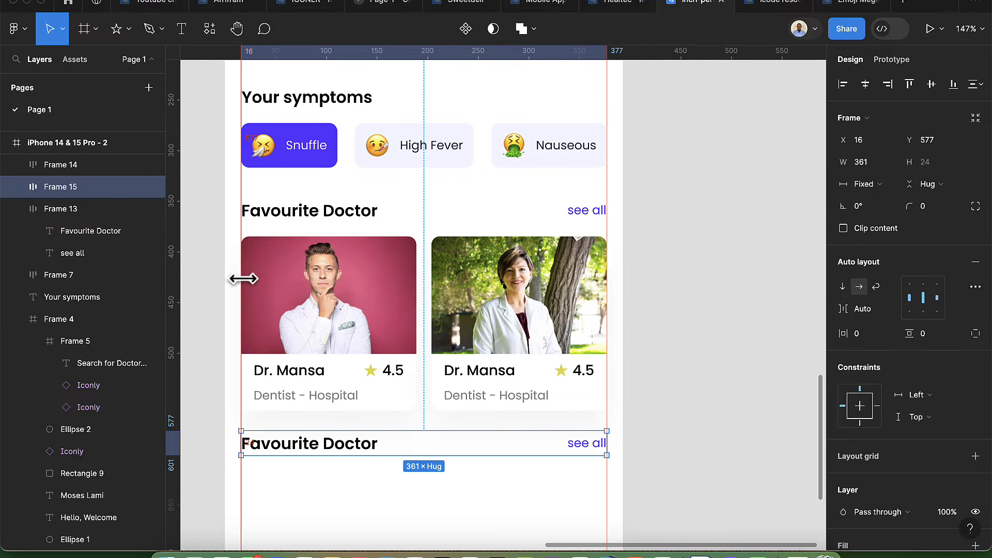
Step: Change the heading text in the duplicated row to "Top Doctor"
{"action": "double_click", "coordinate": [329, 450]}
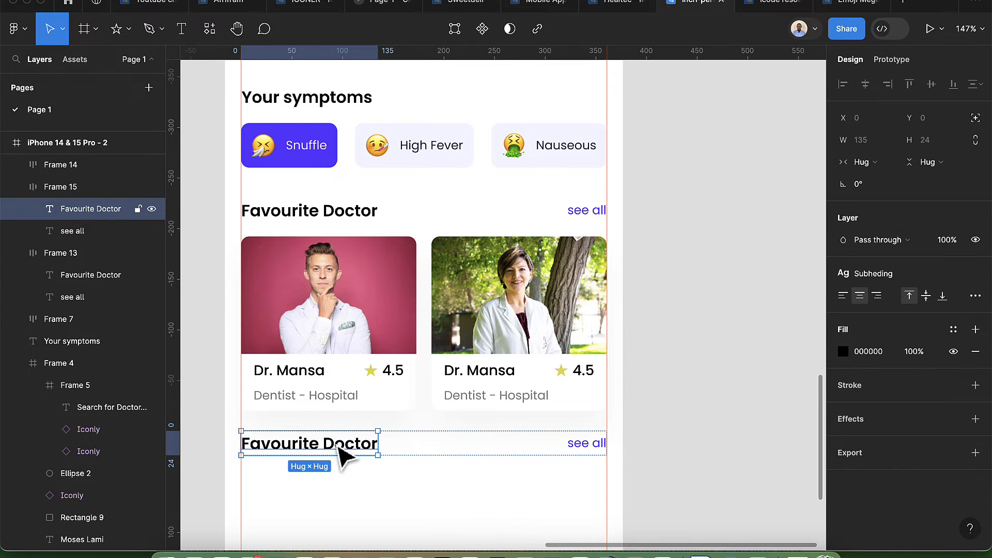
{"action": "double_click", "coordinate": [324, 443]}
{"action": "left_click", "coordinate": [319, 438]}
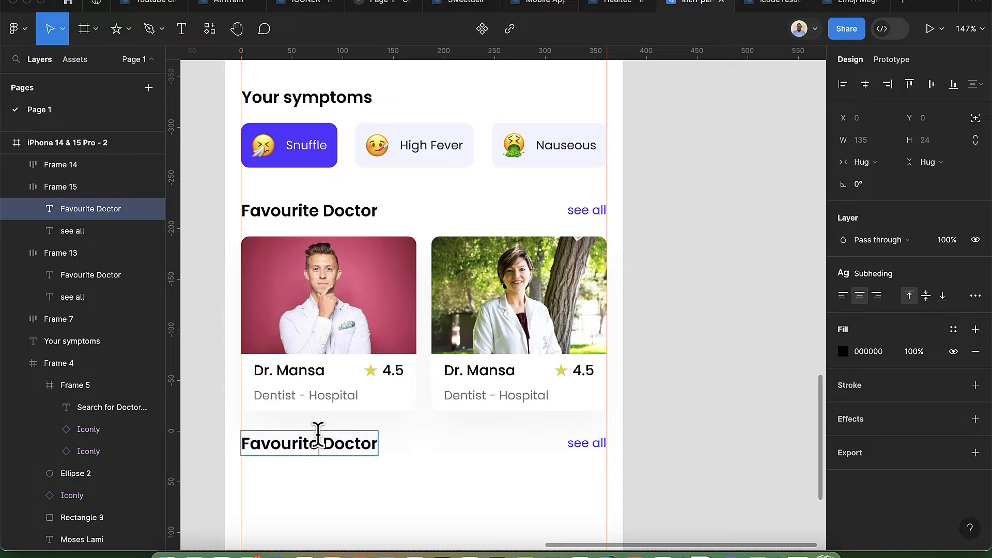
{"action": "key", "text": "BackSpace"}
{"action": "key", "text": "BackSpace"}
{"action": "key", "text": "BackSpace"}
{"action": "key", "text": "BackSpace"}
{"action": "key", "text": "BackSpace"}
{"action": "key", "text": "BackSpace"}
{"action": "key", "text": "BackSpace"}
{"action": "key", "text": "BackSpace"}
{"action": "key", "text": "BackSpace"}
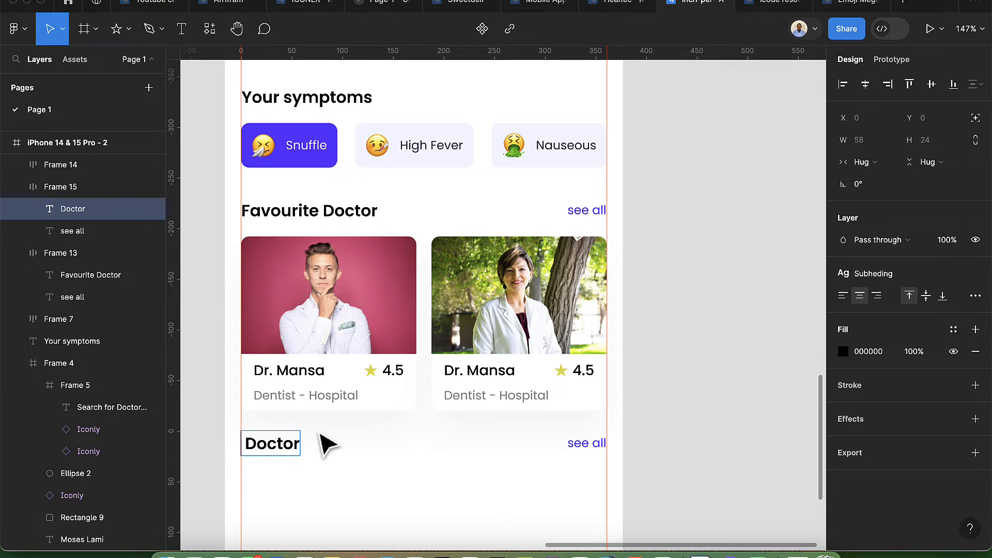
{"action": "type", "text": "Top"}
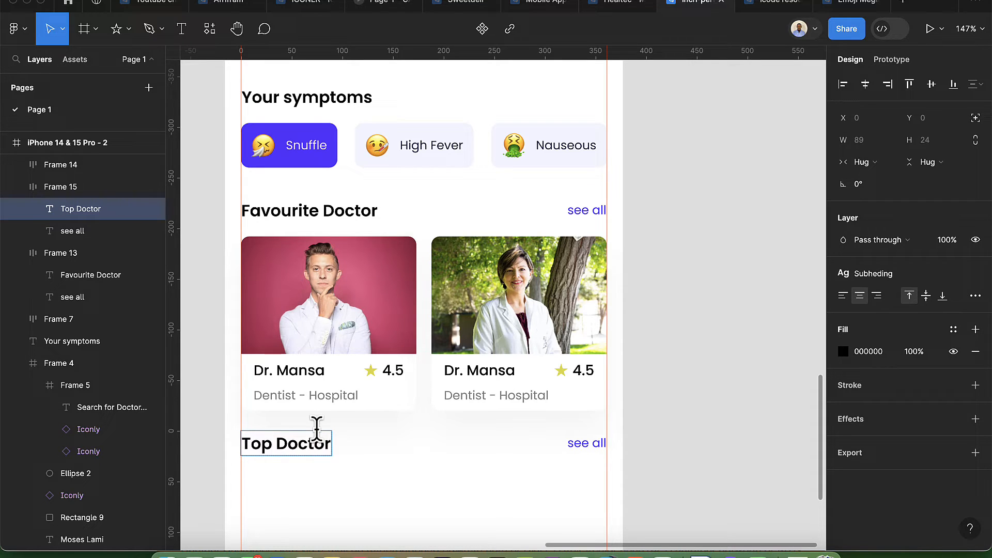
{"action": "key", "text": "Escape"}
Step: Copy the name-and-rating row and the "Dentist - Hospital" text from the first Favourite Doctor card and paste them into the home screen frame
{"action": "scroll", "coordinate": [635, 262], "scroll_direction": "down", "scroll_amount": 3, "text": "ctrl"}
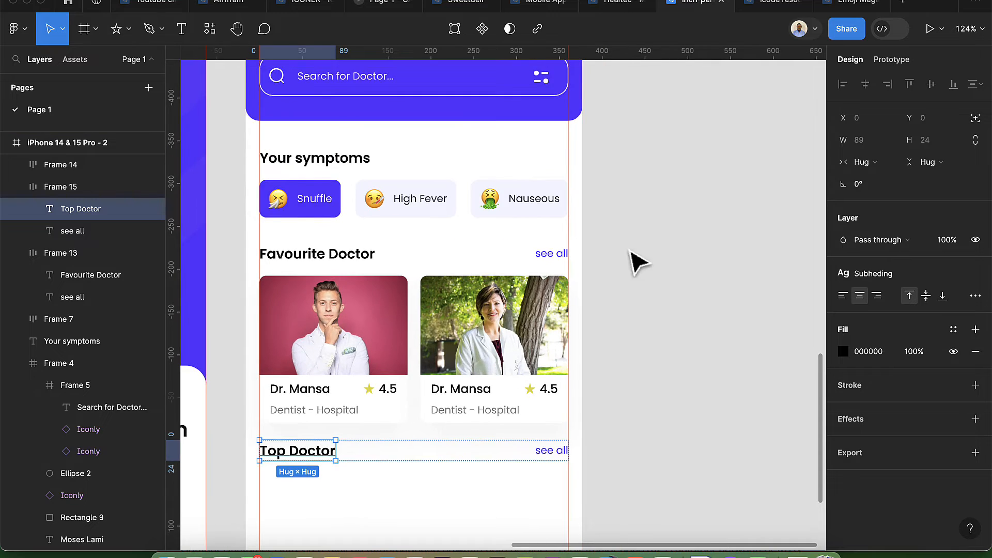
{"action": "scroll", "coordinate": [352, 315], "scroll_direction": "down", "scroll_amount": 3}
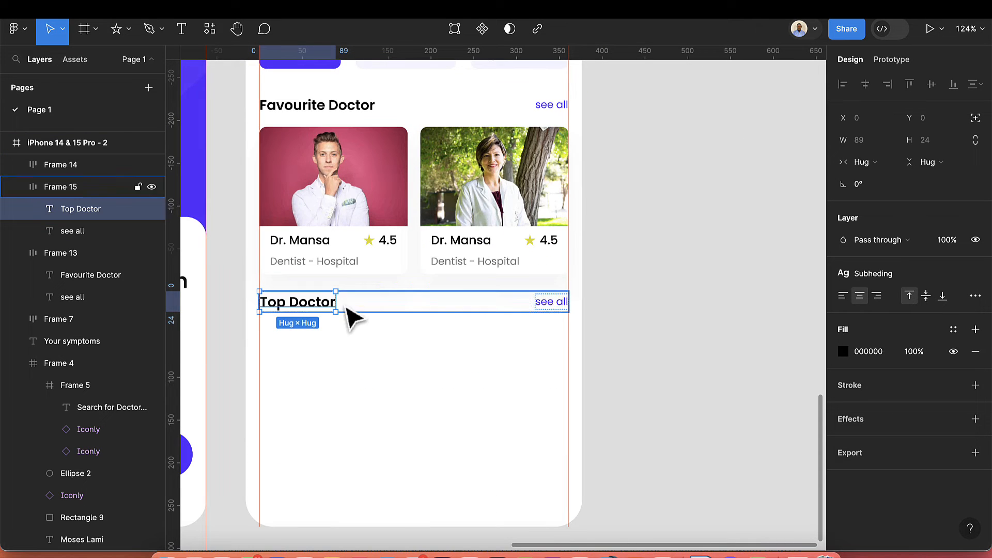
{"action": "left_click", "coordinate": [299, 337]}
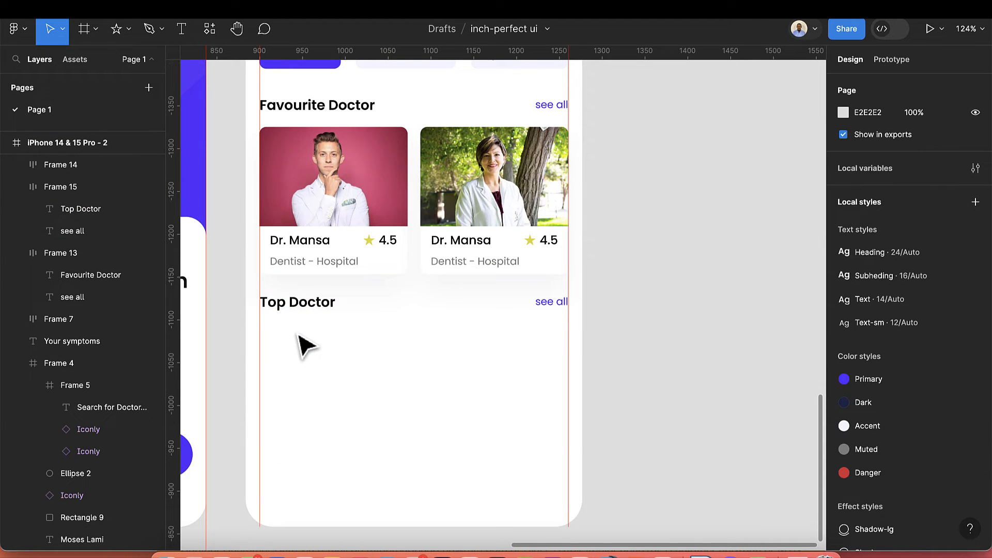
{"action": "left_click", "coordinate": [303, 251]}
{"action": "double_click", "coordinate": [302, 250]}
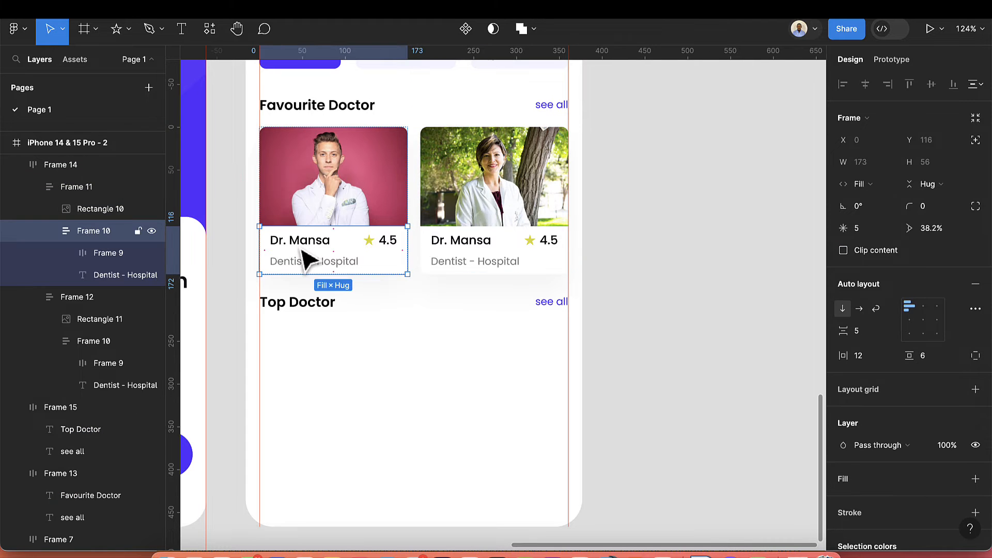
{"action": "double_click", "coordinate": [301, 249]}
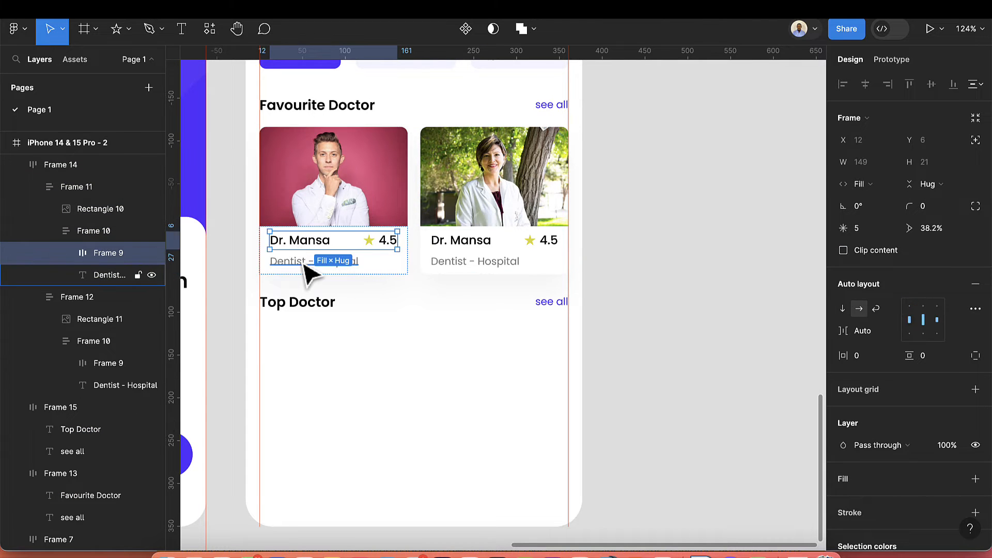
{"action": "left_click", "coordinate": [303, 263], "text": "shift"}
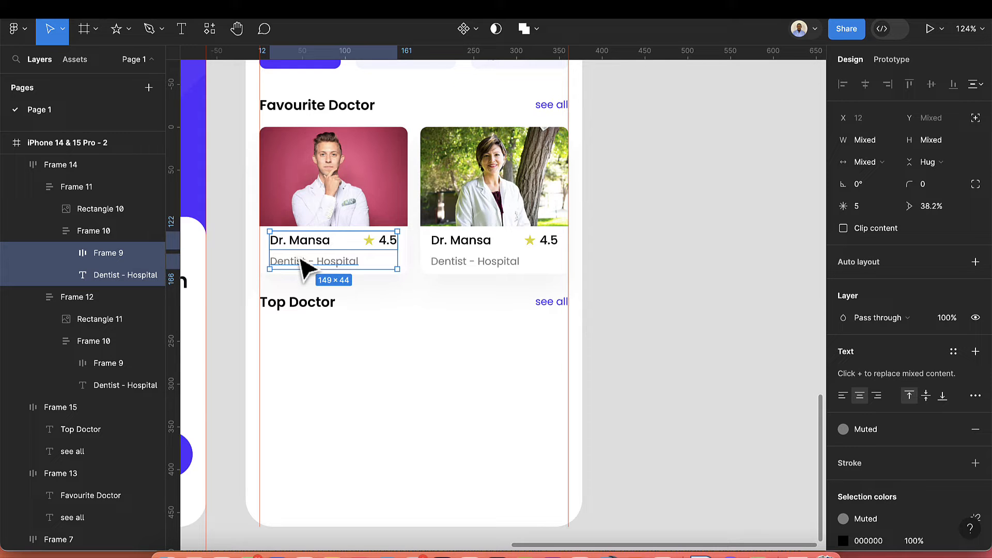
{"action": "scroll", "coordinate": [326, 286], "scroll_direction": "down", "scroll_amount": 5}
{"action": "scroll", "coordinate": [323, 194], "scroll_direction": "up", "scroll_amount": 5}
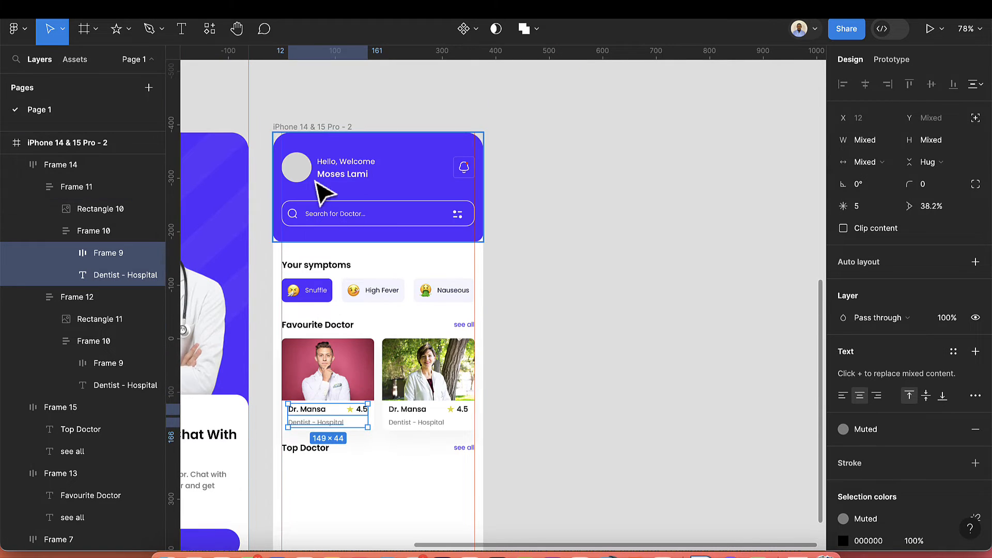
{"action": "left_click", "coordinate": [312, 128]}
{"action": "key", "text": "ctrl+v"}
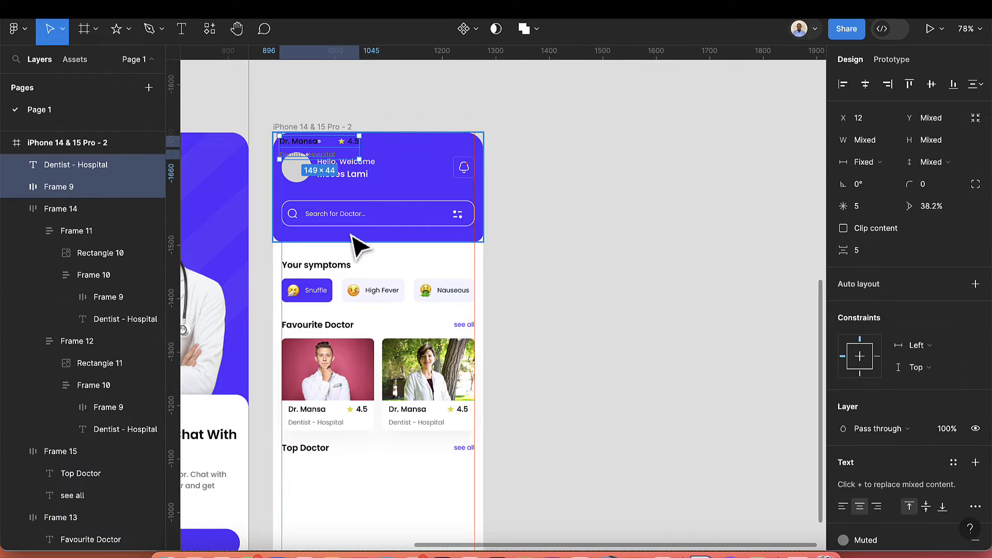
Step: Move the pasted name-and-rating row and specialty text below the "Top Doctor" heading, with the row at X 30, Y 632
{"action": "scroll", "coordinate": [355, 248], "scroll_direction": "down", "scroll_amount": 4}
{"action": "scroll", "coordinate": [317, 122], "scroll_direction": "up", "scroll_amount": 3}
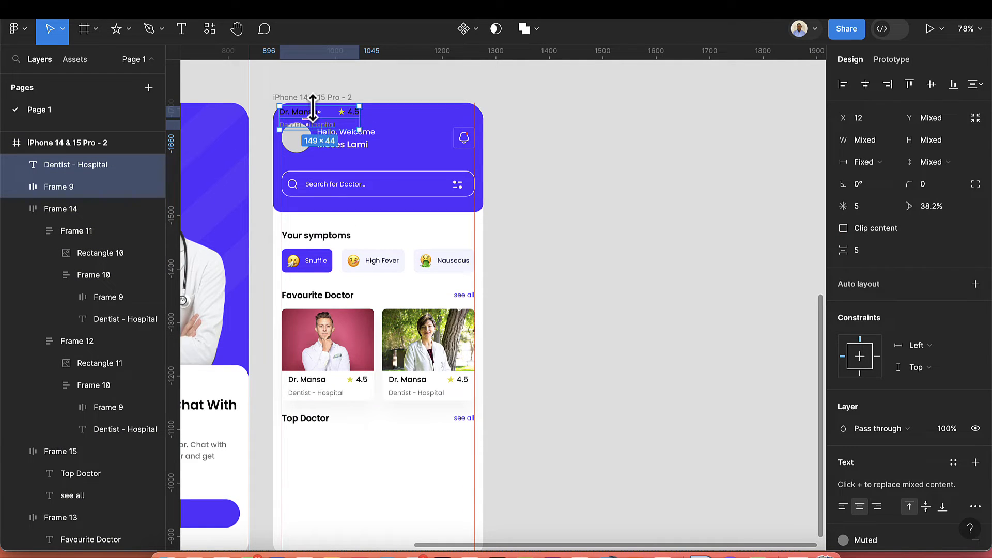
{"action": "left_click_drag", "start_coordinate": [317, 122], "coordinate": [320, 455]}
{"action": "scroll", "coordinate": [323, 454], "scroll_direction": "up", "scroll_amount": 10}
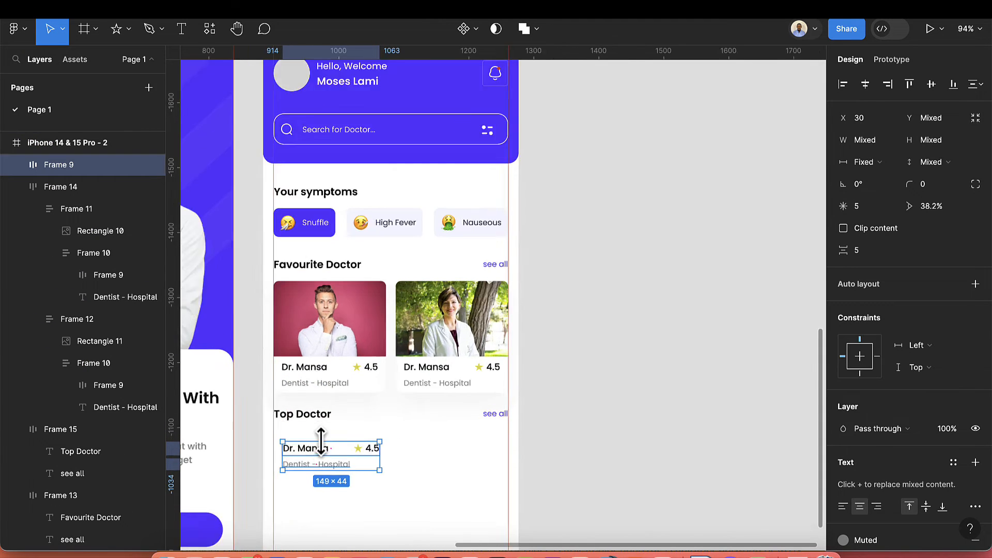
{"action": "scroll", "coordinate": [341, 452], "scroll_direction": "down", "scroll_amount": 3}
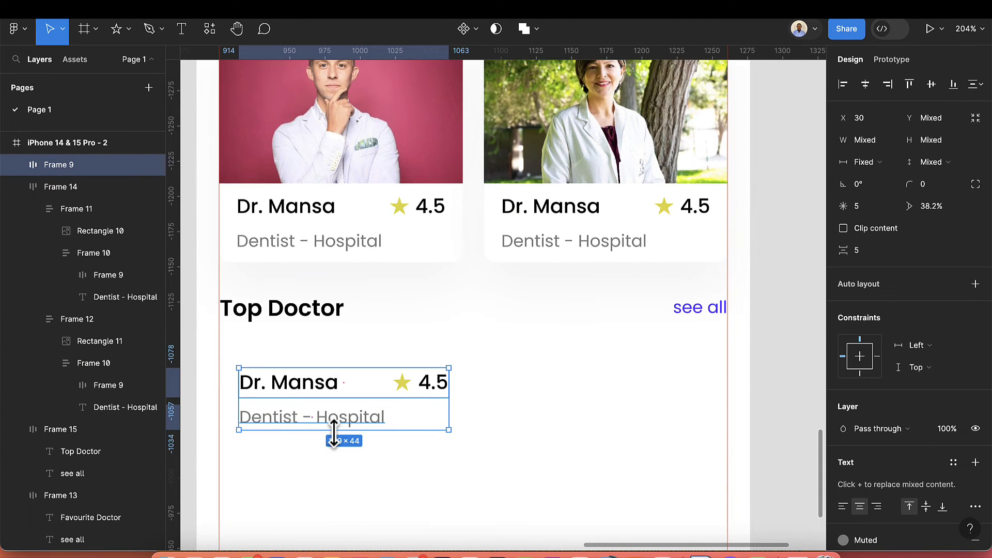
{"action": "scroll", "coordinate": [336, 437], "scroll_direction": "left", "scroll_amount": 4}
{"action": "scroll", "coordinate": [362, 444], "scroll_direction": "down", "scroll_amount": 5}
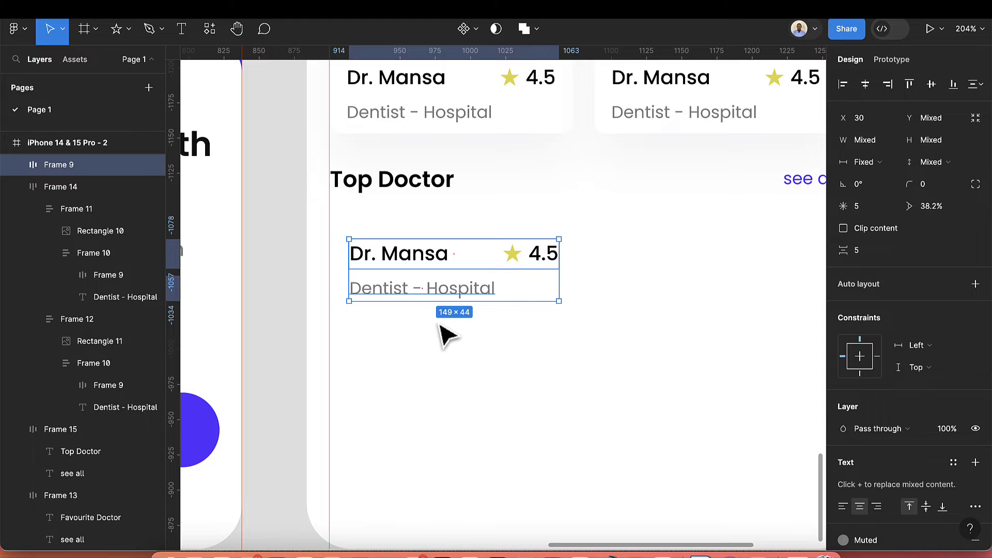
Step: Remove auto layout from the copied name-and-rating row and move the star rating out of it, below the "Dentist - Hospital" text
{"action": "left_click", "coordinate": [450, 348]}
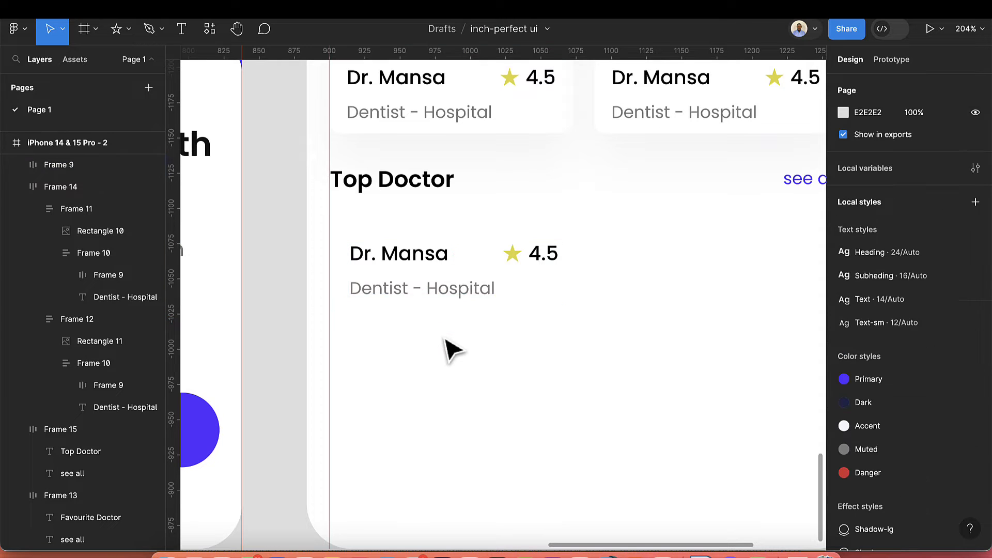
{"action": "left_click", "coordinate": [420, 269]}
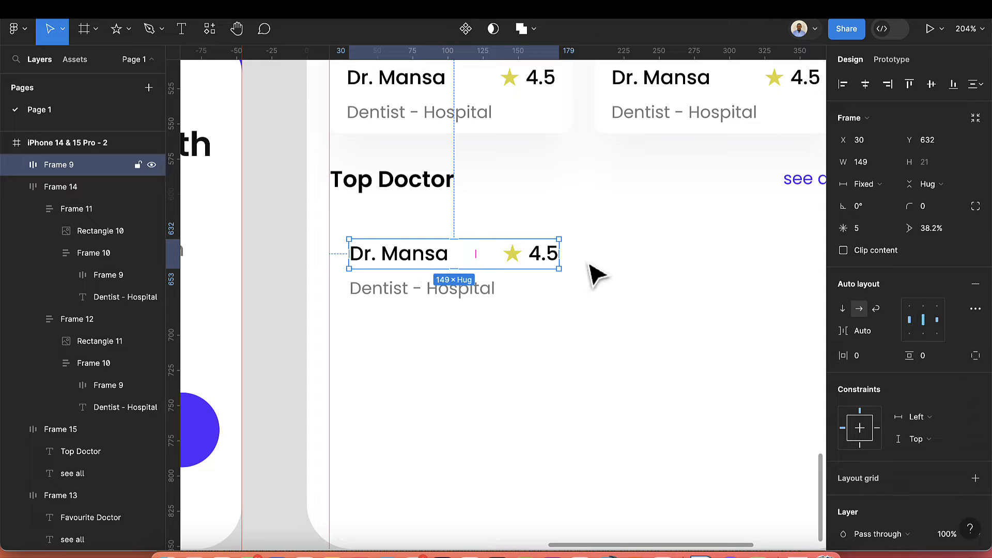
{"action": "left_click", "coordinate": [975, 285]}
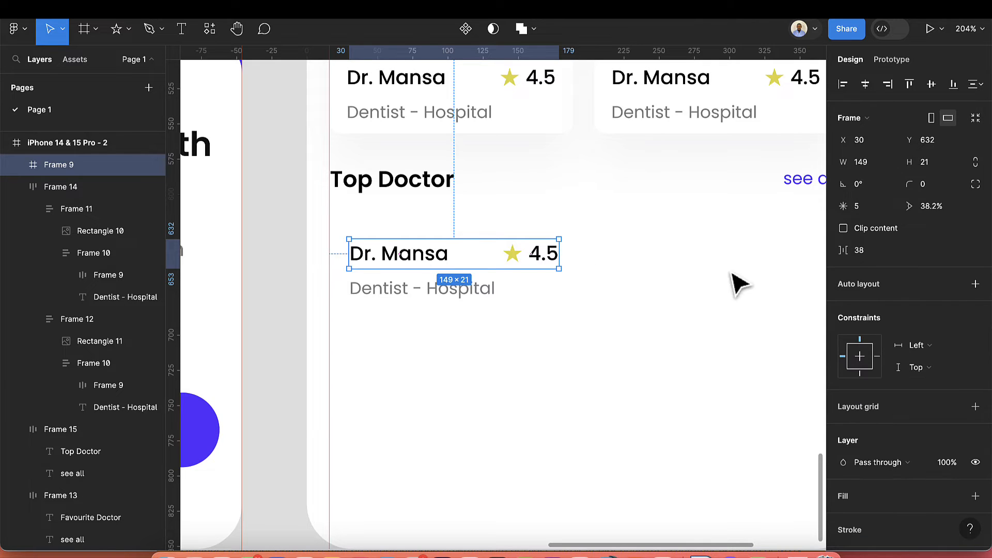
{"action": "double_click", "coordinate": [547, 260]}
{"action": "left_click_drag", "start_coordinate": [545, 259], "coordinate": [439, 304]}
Step: Take the doctor's name out of its row frame and shift it and the "Dentist - Hospital" text to the right, leaving space for an image
{"action": "left_click", "coordinate": [421, 270]}
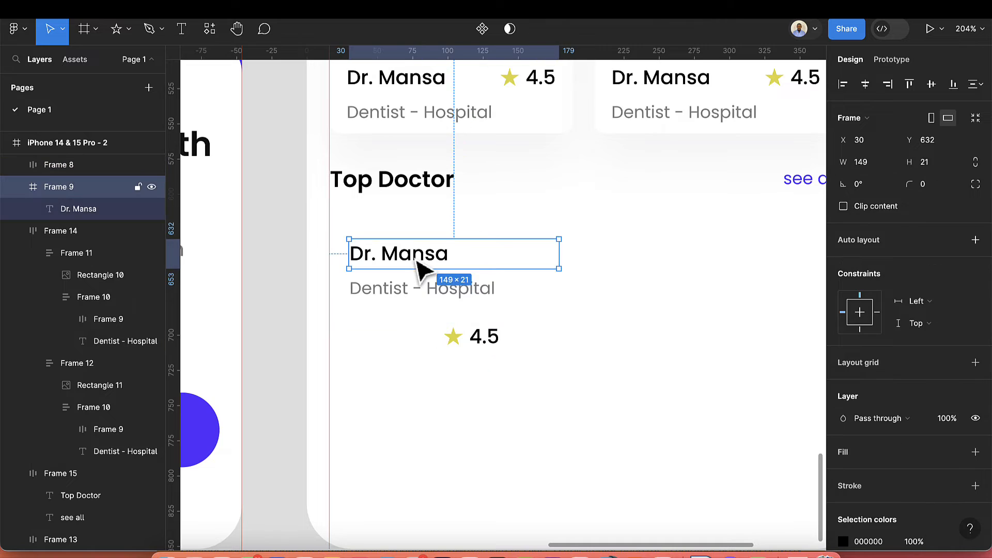
{"action": "left_click_drag", "start_coordinate": [429, 269], "coordinate": [532, 266]}
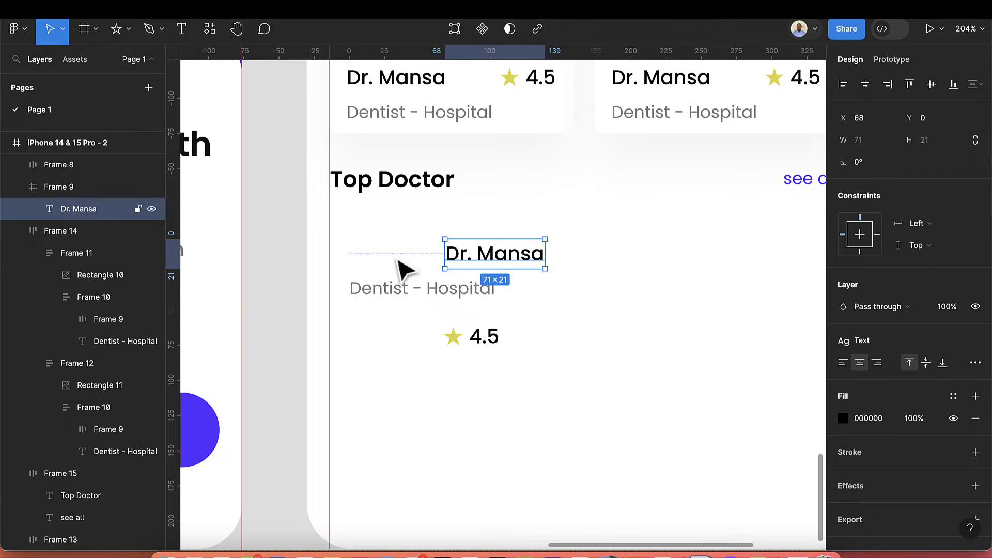
{"action": "left_click_drag", "start_coordinate": [66, 213], "coordinate": [57, 188]}
{"action": "left_click", "coordinate": [58, 212]}
{"action": "key", "text": "Delete"}
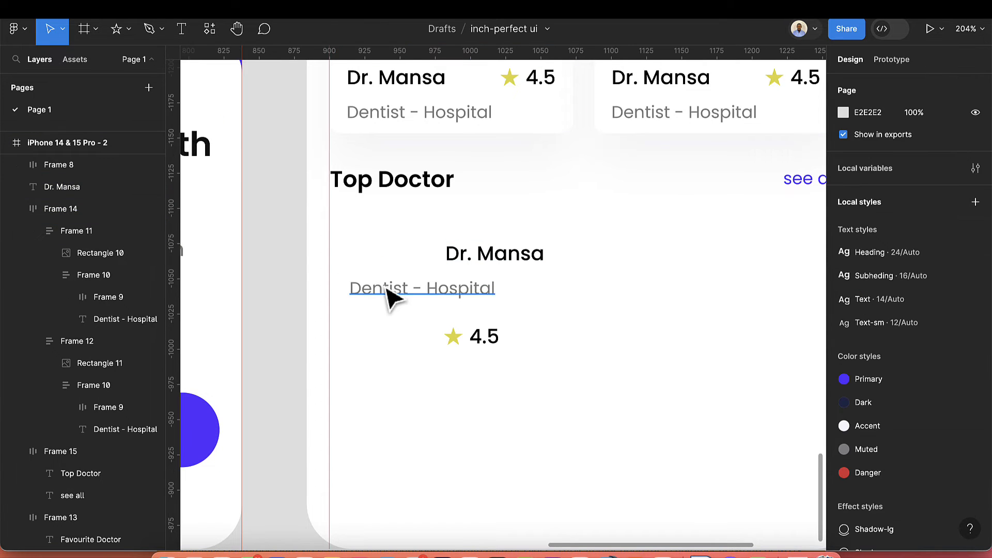
{"action": "left_click", "coordinate": [389, 290]}
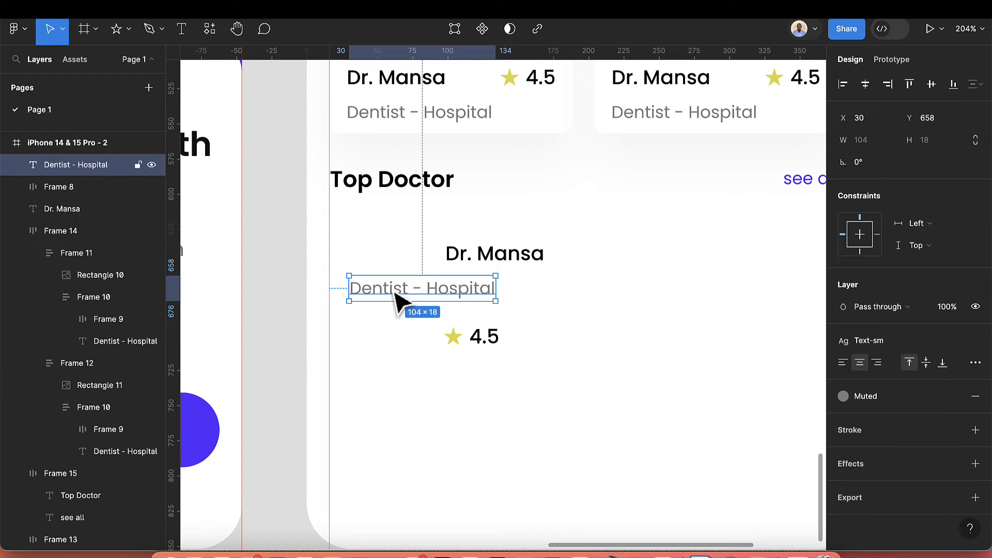
{"action": "left_click_drag", "start_coordinate": [396, 297], "coordinate": [483, 300]}
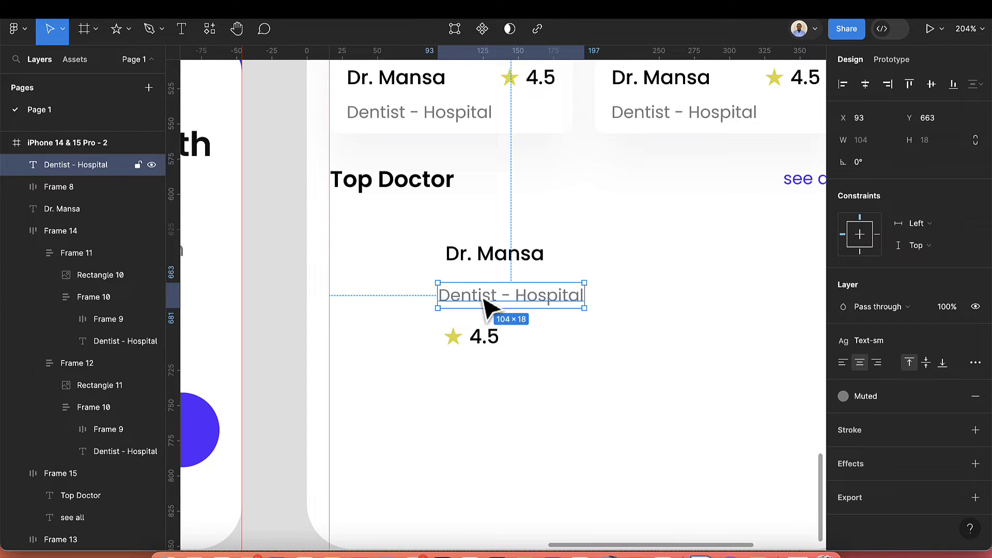
Step: Draw a 56 × 56 square beside the doctor's name at X 28, Y 635 and set its corner radius to 8
{"action": "left_click", "coordinate": [96, 30]}
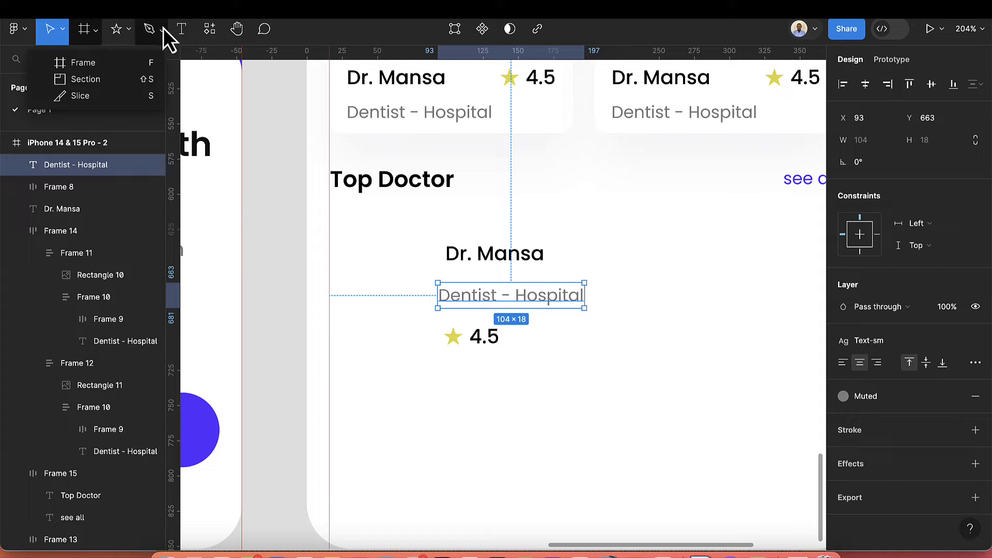
{"action": "left_click", "coordinate": [129, 31]}
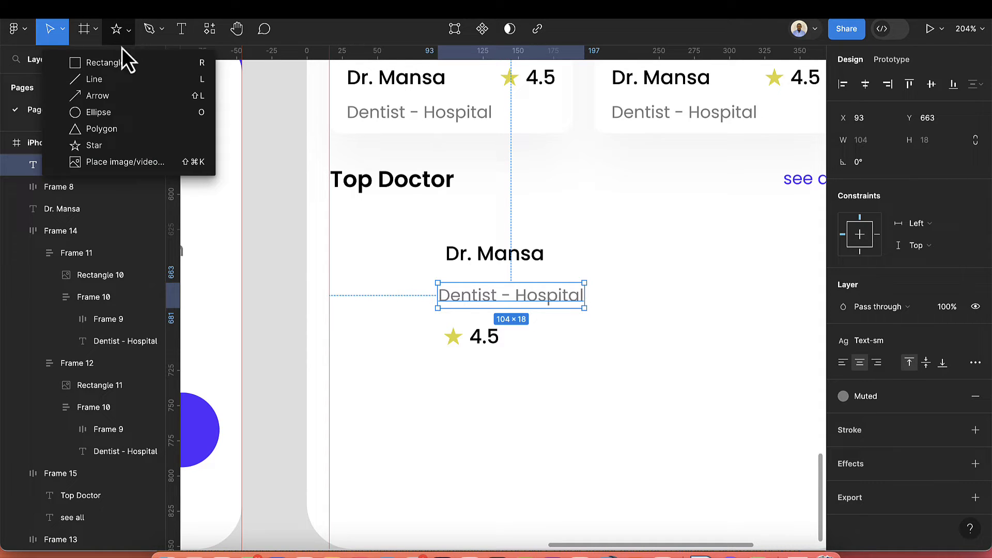
{"action": "left_click", "coordinate": [119, 62]}
{"action": "mouse_move", "coordinate": [349, 265]}
{"action": "left_mouse_down"}
{"action": "mouse_move", "coordinate": [436, 352]}
{"action": "mouse_move", "coordinate": [399, 345]}
{"action": "mouse_move", "coordinate": [393, 305]}
{"action": "left_mouse_up"}
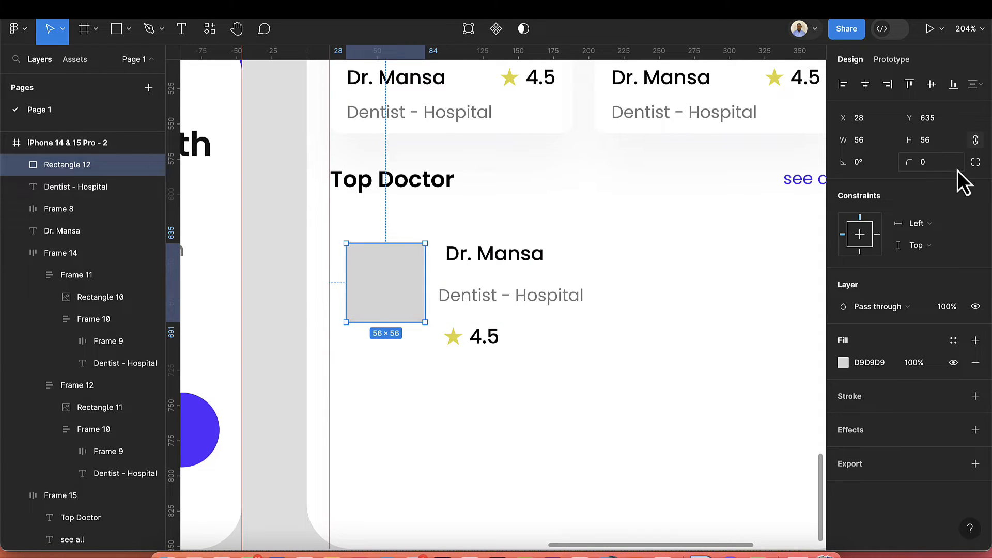
{"action": "type", "text": "8"}
{"action": "key", "text": "Return"}
Step: Align the doctor's name at X 97, Y 635 and "Dentist - Hospital" at X 99, Y 664, and bring the rating closer beneath them
{"action": "left_click", "coordinate": [501, 266]}
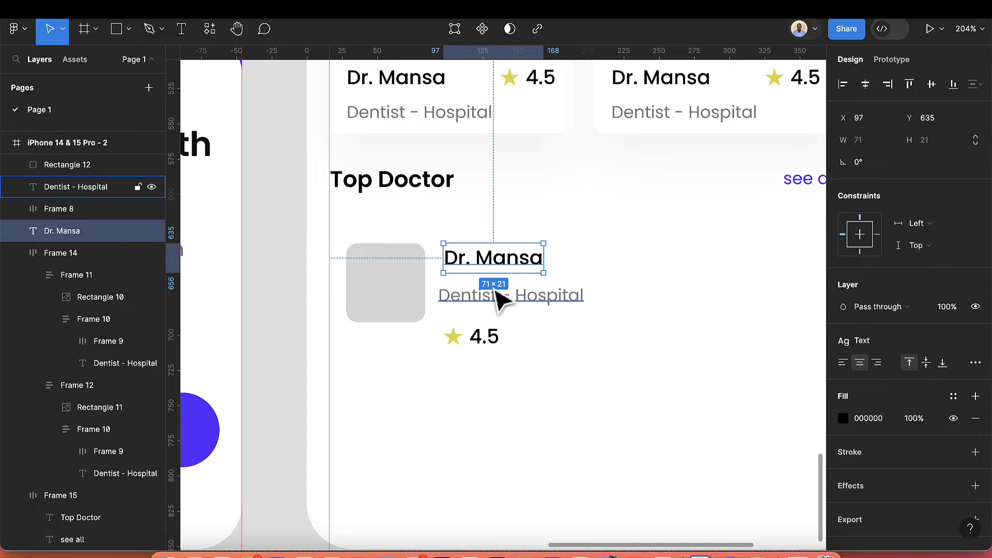
{"action": "left_click", "coordinate": [477, 302]}
{"action": "left_click_drag", "start_coordinate": [479, 306], "coordinate": [488, 309]}
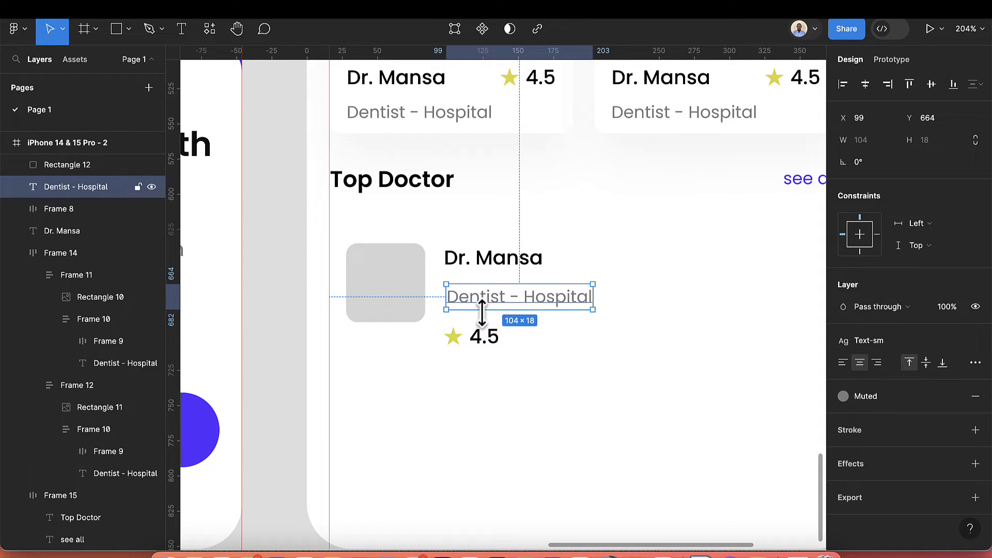
{"action": "left_click", "coordinate": [486, 341]}
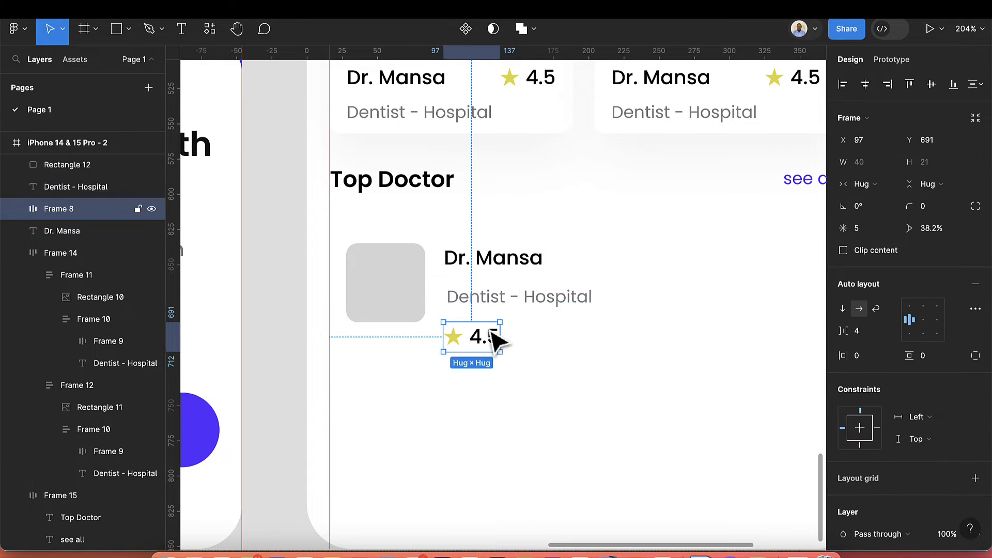
{"action": "left_click_drag", "start_coordinate": [496, 339], "coordinate": [517, 337]}
Step: Apply the Text-sm style to the 4.5 rating under "Top Doctor" and resize its star to 12 × 12
{"action": "double_click", "coordinate": [524, 337]}
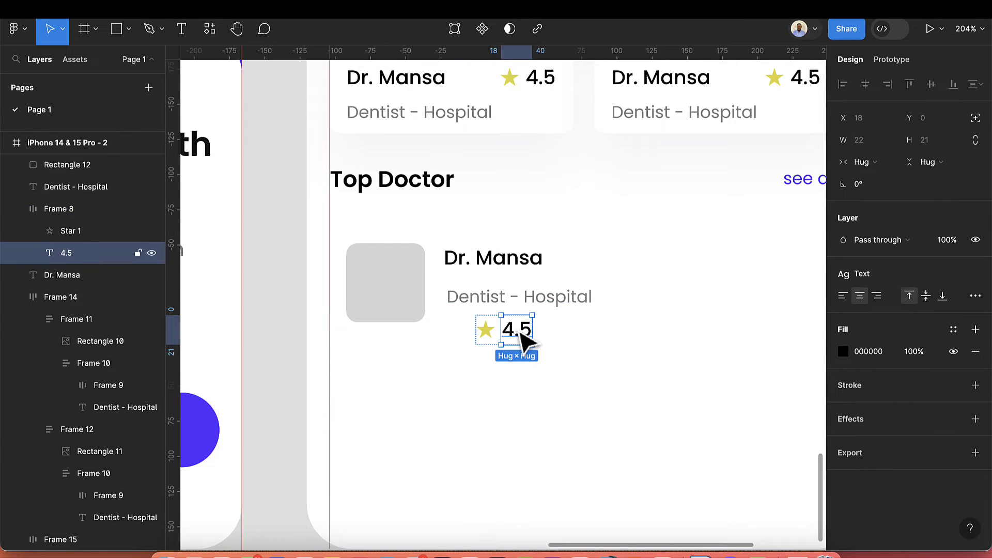
{"action": "left_click", "coordinate": [845, 280]}
{"action": "left_click", "coordinate": [884, 424]}
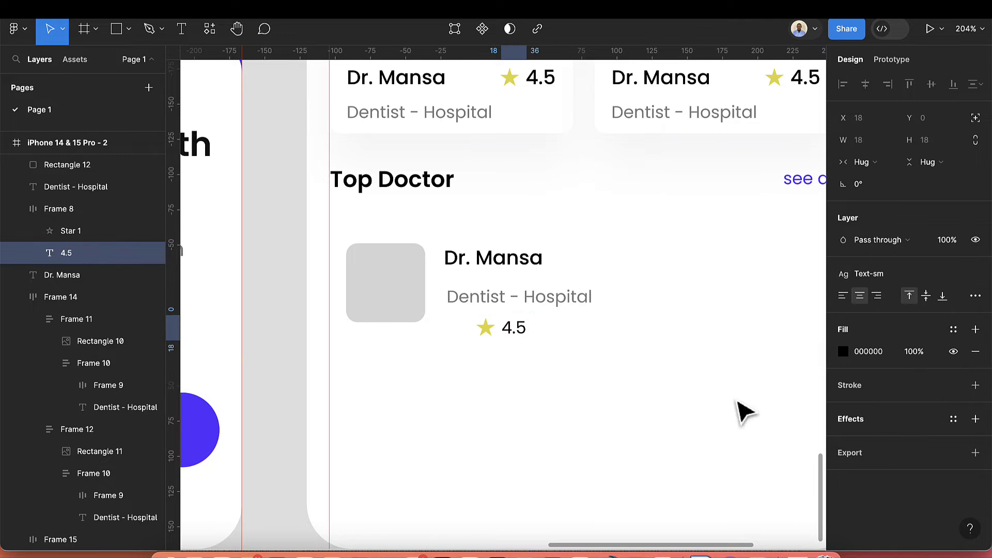
{"action": "left_click", "coordinate": [488, 330]}
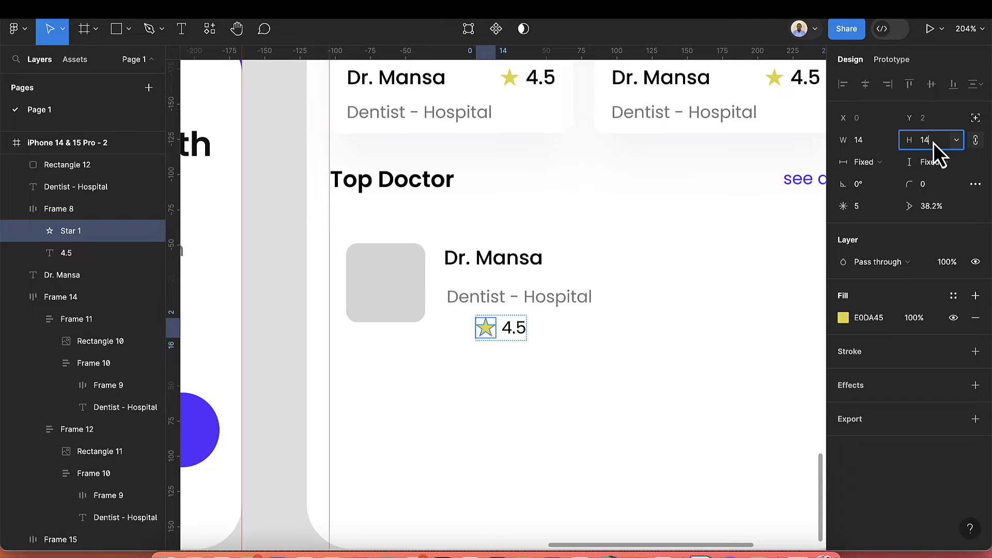
{"action": "key", "text": "Down"}
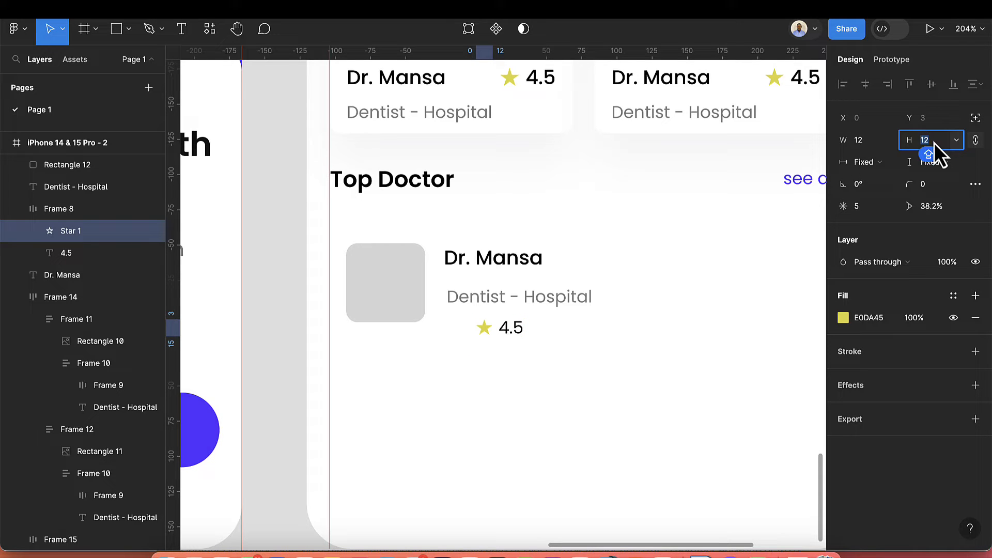
Step: Extend the 4.5 rating text under "Top Doctor" to read "4.5 (738 reviews)"
{"action": "left_click", "coordinate": [520, 330]}
{"action": "double_click", "coordinate": [519, 330]}
{"action": "left_click", "coordinate": [520, 326]}
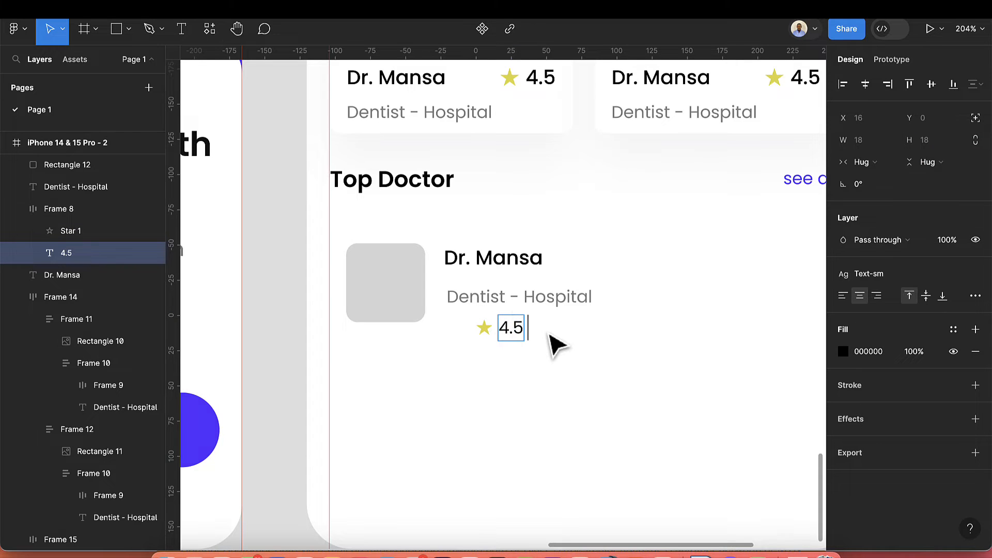
{"action": "type", "text": "("}
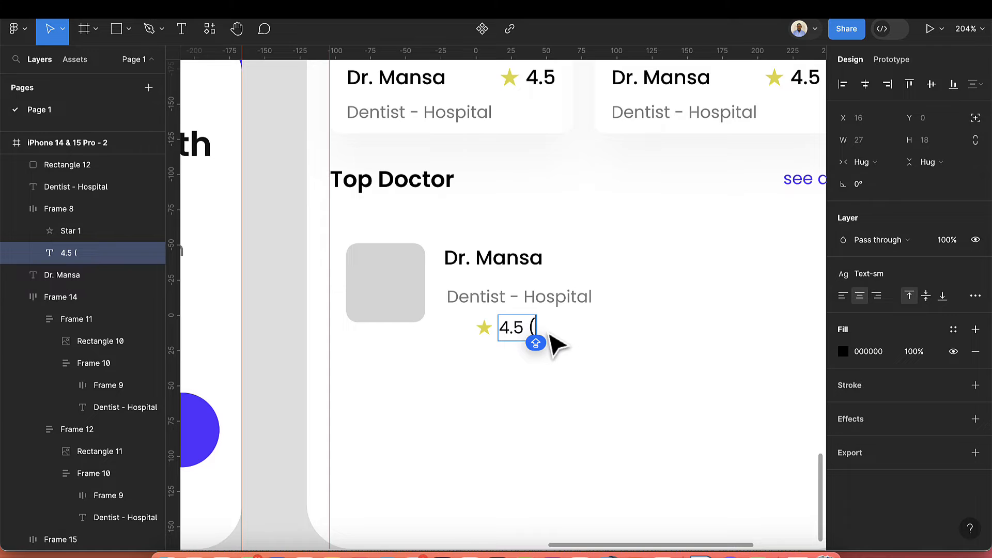
{"action": "type", "text": "738"}
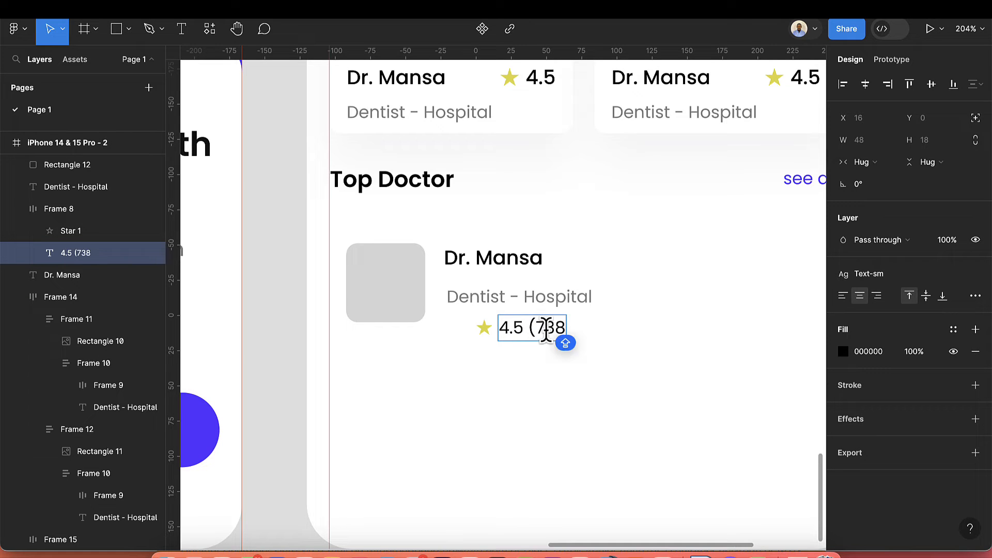
{"action": "type", "text": " REVIE"}
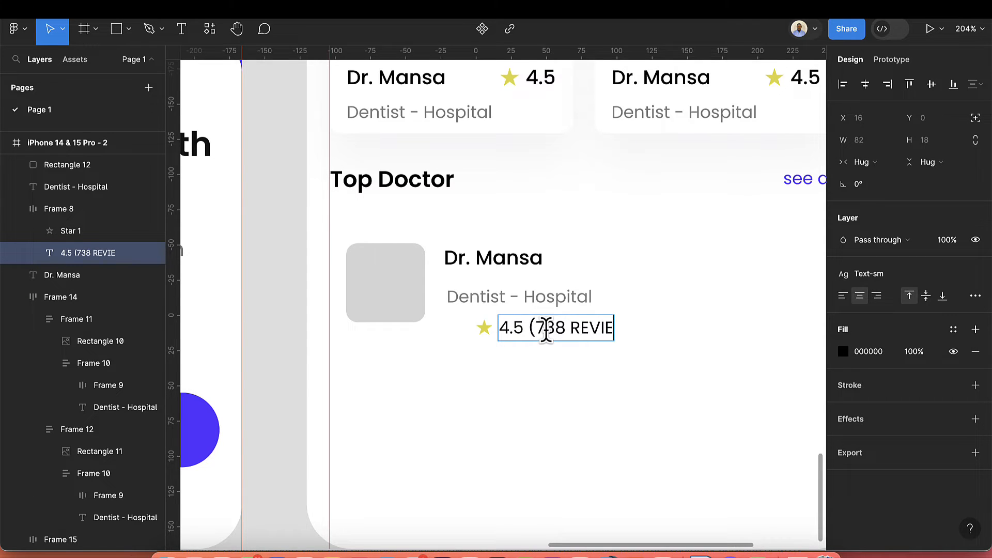
{"action": "key", "text": "BackSpace"}
{"action": "key", "text": "BackSpace"}
{"action": "key", "text": "BackSpace"}
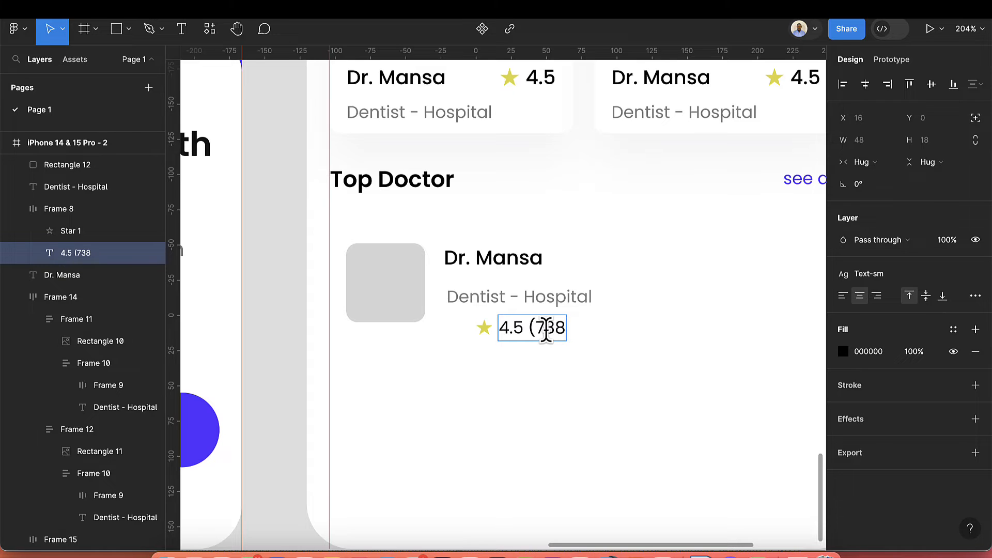
{"action": "type", "text": "rr"}
{"action": "key", "text": "BackSpace"}
{"action": "type", "text": "evie"}
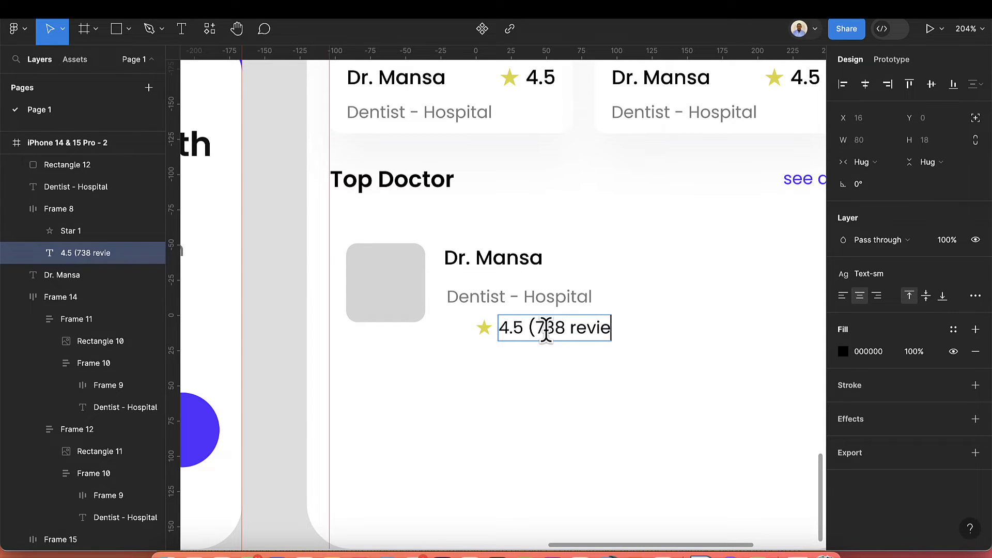
{"action": "type", "text": "ws)"}
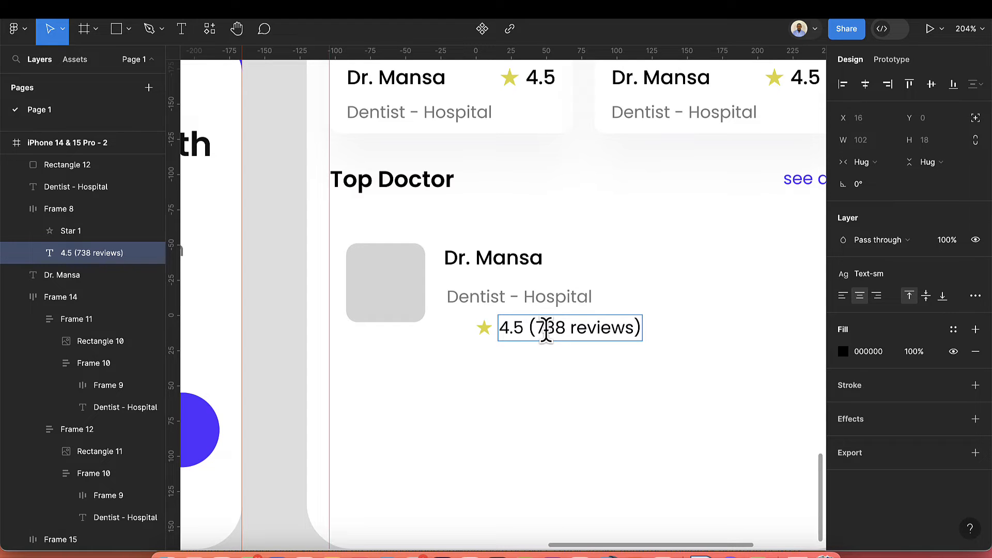
{"action": "key", "text": "Escape"}
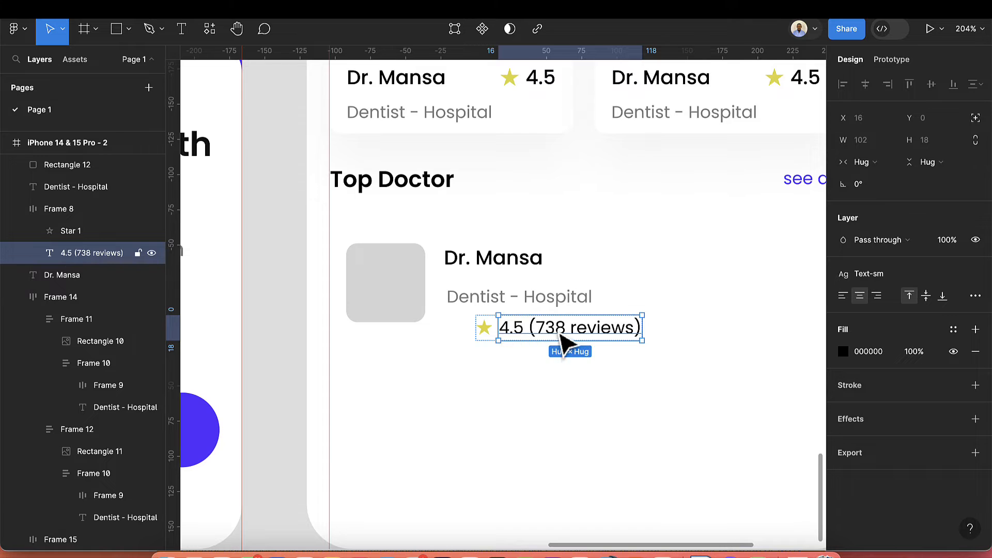
Step: Position the rating row at X 99, Y 685 and resize the grey image square to 63 × 63 at Y 637
{"action": "key", "text": "Escape"}
{"action": "left_click_drag", "start_coordinate": [571, 344], "coordinate": [548, 341]}
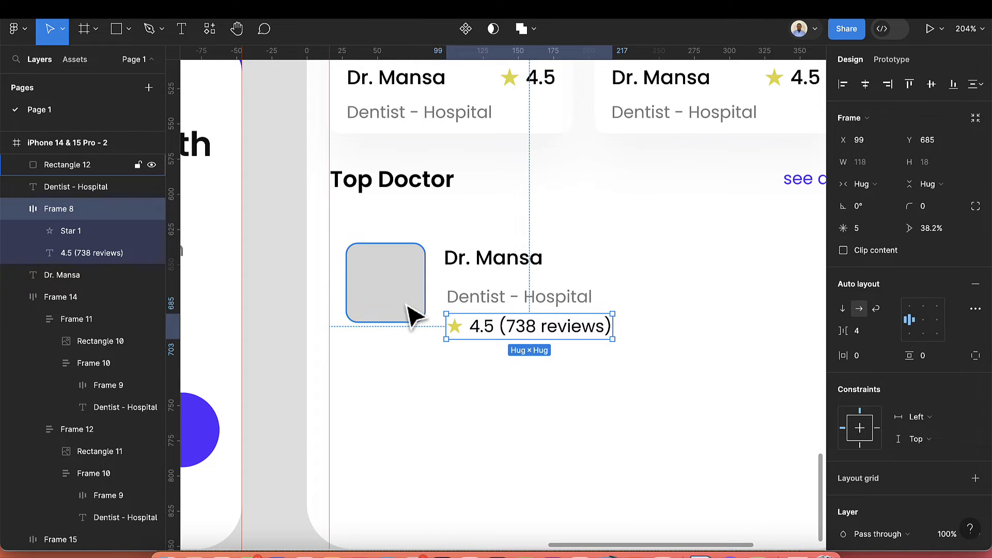
{"action": "left_click", "coordinate": [416, 316]}
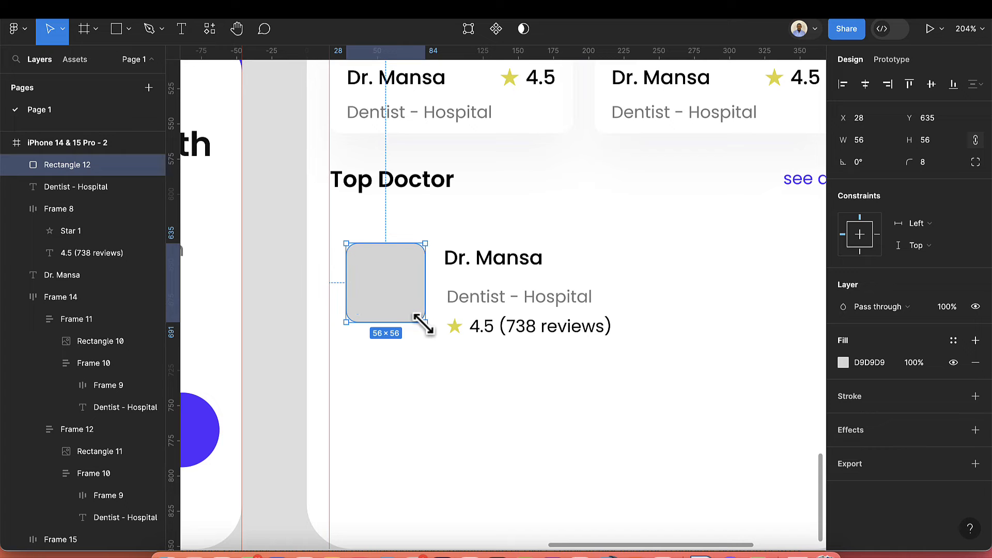
{"action": "mouse_move", "coordinate": [423, 324]}
{"action": "left_mouse_down"}
{"action": "mouse_move", "coordinate": [434, 333]}
{"action": "mouse_move", "coordinate": [426, 322]}
{"action": "left_mouse_up"}
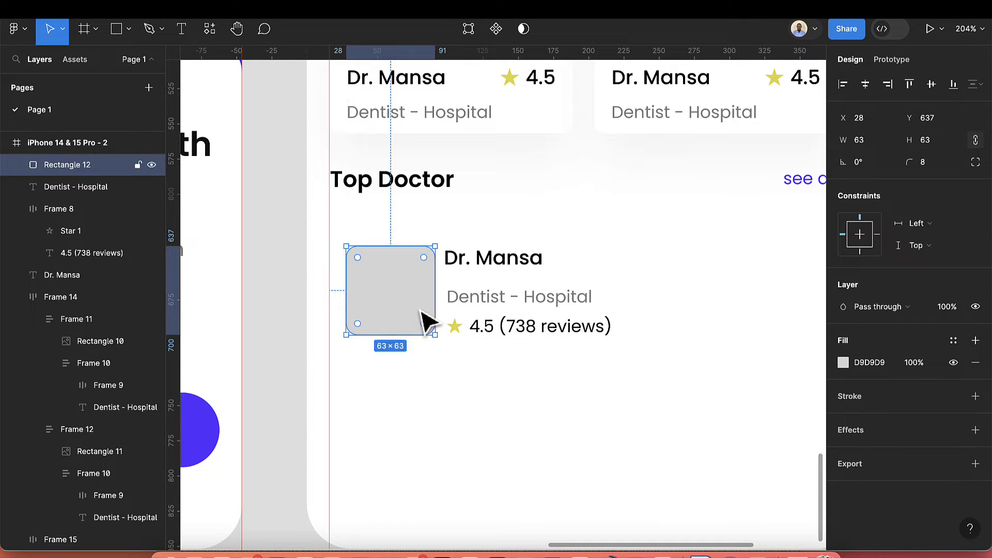
Step: Move the doctor's name beside the image square to X 101, Y 637, level with the square's upper edge
{"action": "left_click", "coordinate": [477, 268]}
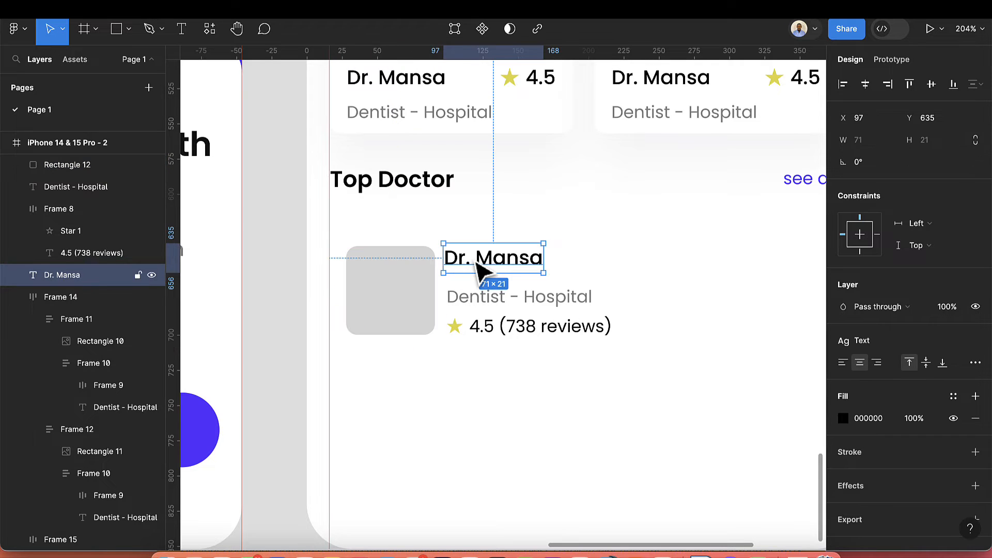
{"action": "double_click", "coordinate": [478, 266]}
{"action": "key", "text": "Escape"}
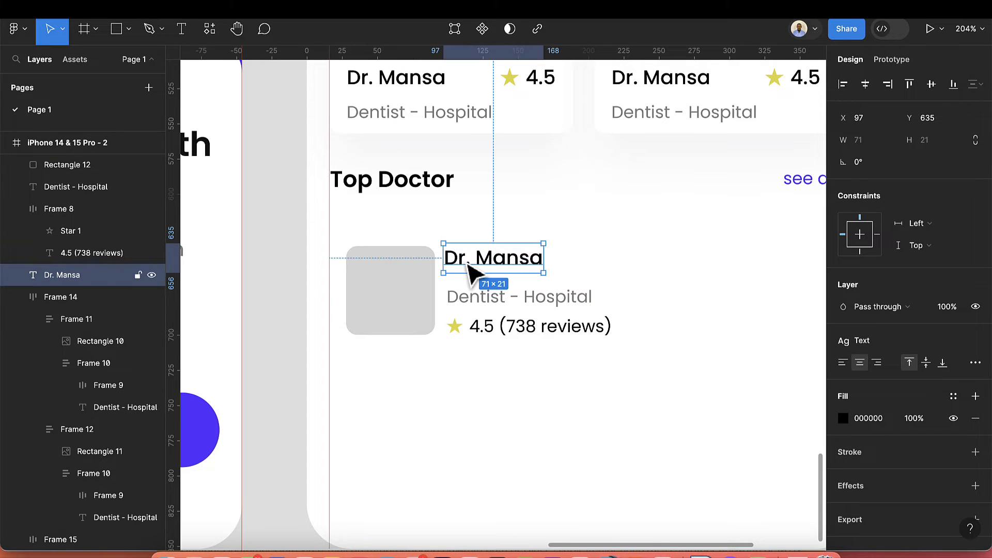
{"action": "left_click_drag", "start_coordinate": [470, 269], "coordinate": [481, 278]}
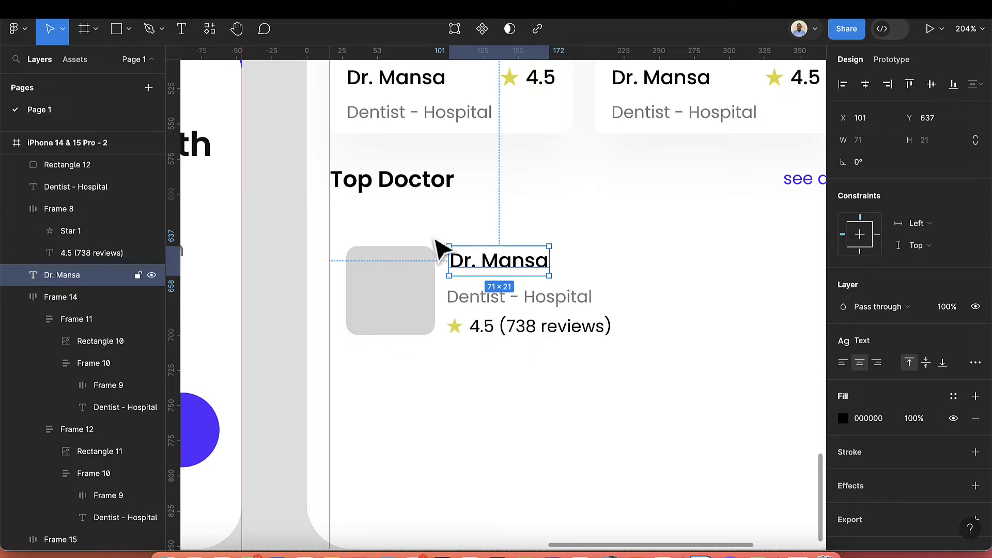
Step: Draw a 254 × 1 divider rectangle at X 100, Y 664 beneath the doctor's name and apply the Accent color style to it
{"action": "left_click", "coordinate": [117, 30]}
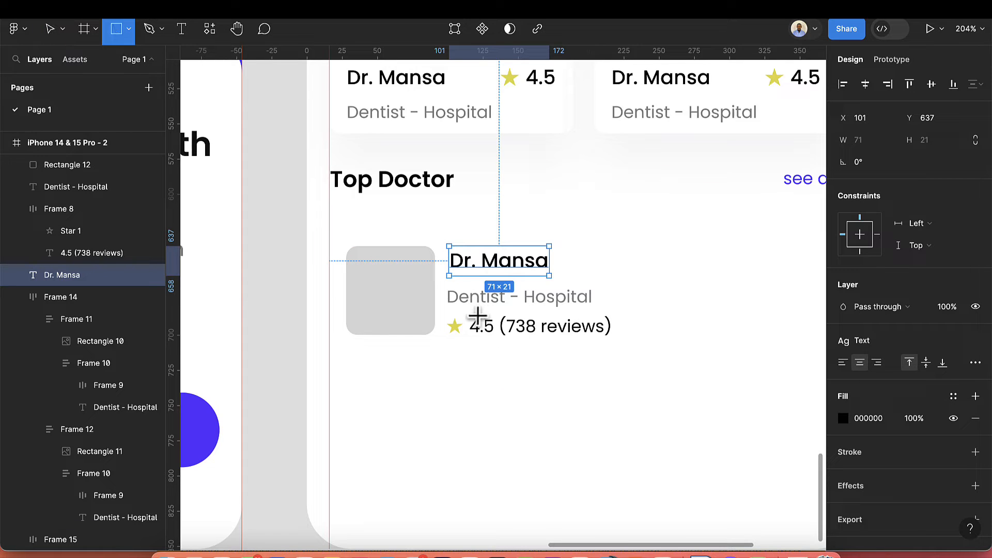
{"action": "left_click_drag", "start_coordinate": [447, 284], "coordinate": [806, 288]}
{"action": "scroll", "coordinate": [809, 292], "scroll_direction": "right", "scroll_amount": 2}
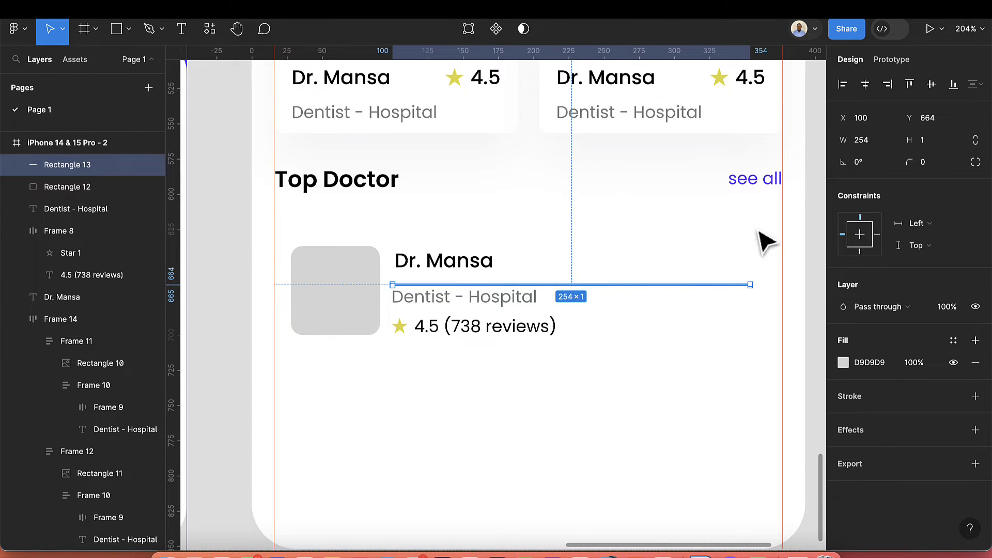
{"action": "left_click", "coordinate": [604, 352]}
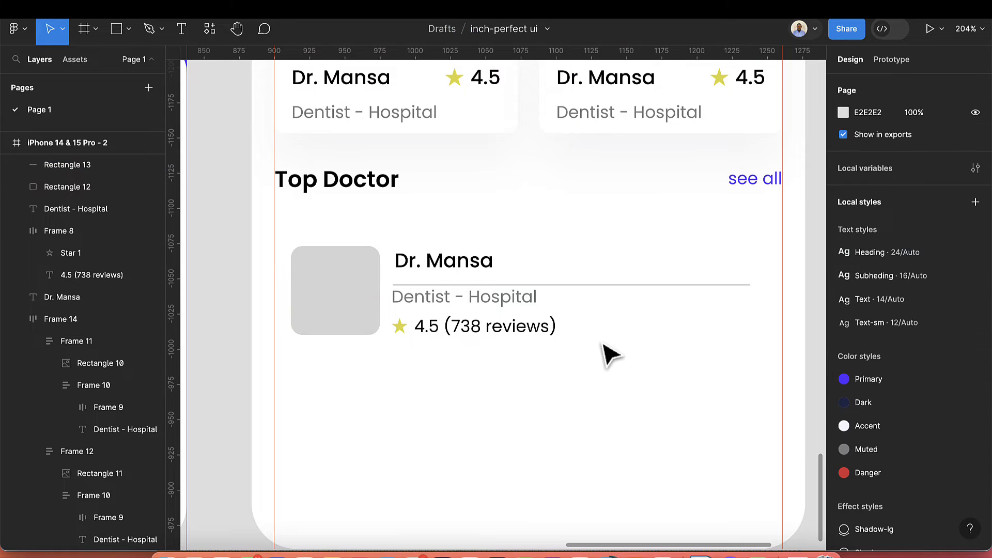
{"action": "left_click", "coordinate": [492, 286]}
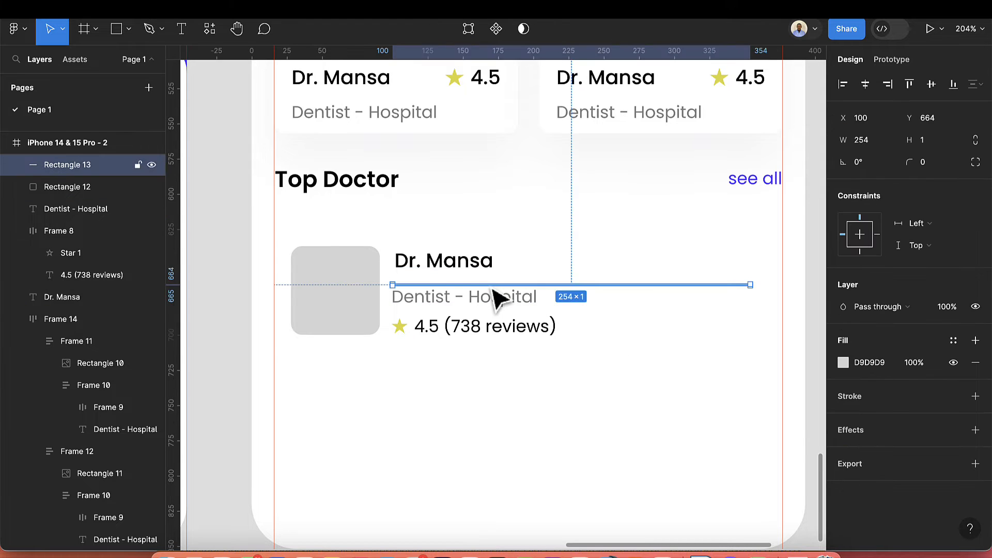
{"action": "left_click", "coordinate": [948, 345]}
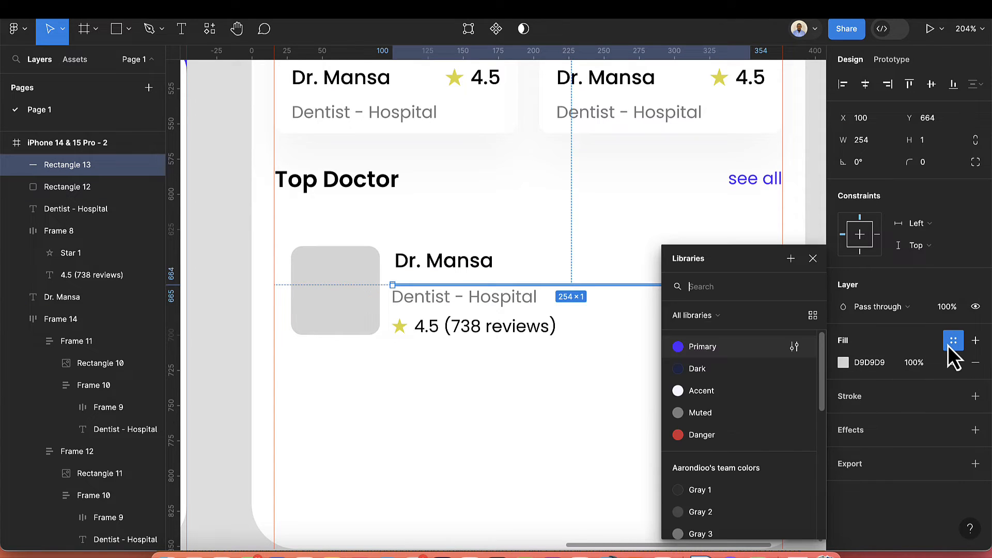
{"action": "left_click", "coordinate": [706, 396]}
{"action": "left_click", "coordinate": [594, 395]}
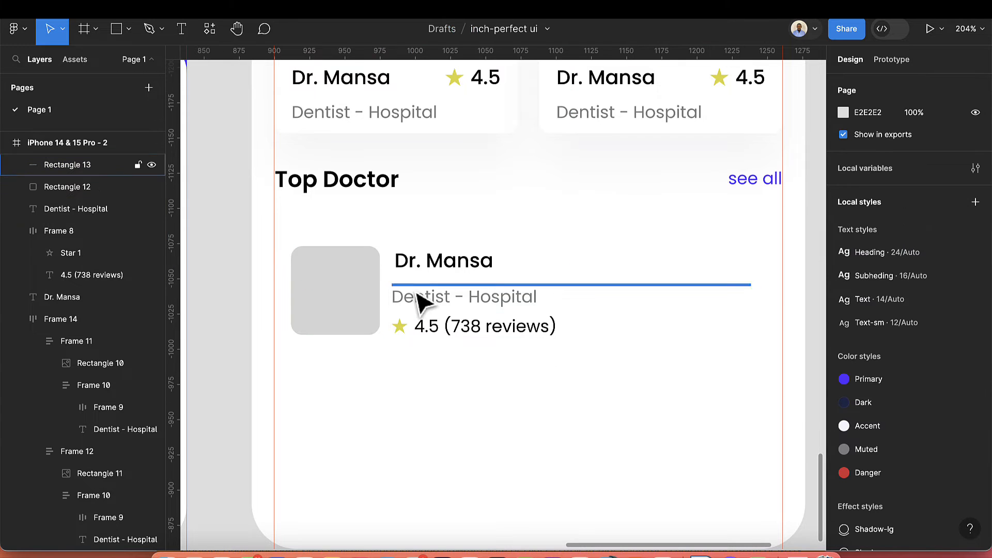
Step: Combine "Dentist - Hospital" and the rating row in a vertical auto layout with a spacing of 2
{"action": "scroll", "coordinate": [356, 315], "scroll_direction": "up", "scroll_amount": 5}
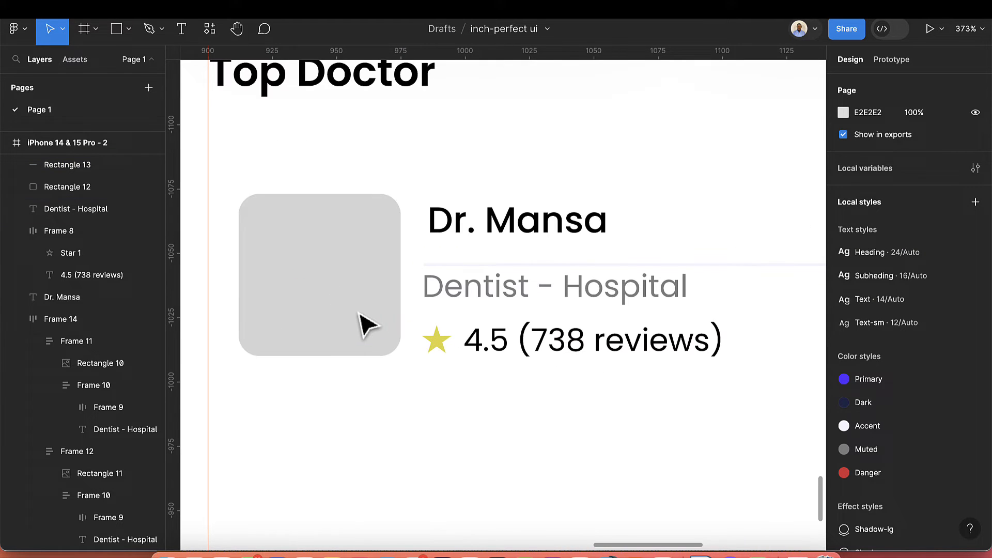
{"action": "left_click", "coordinate": [490, 308]}
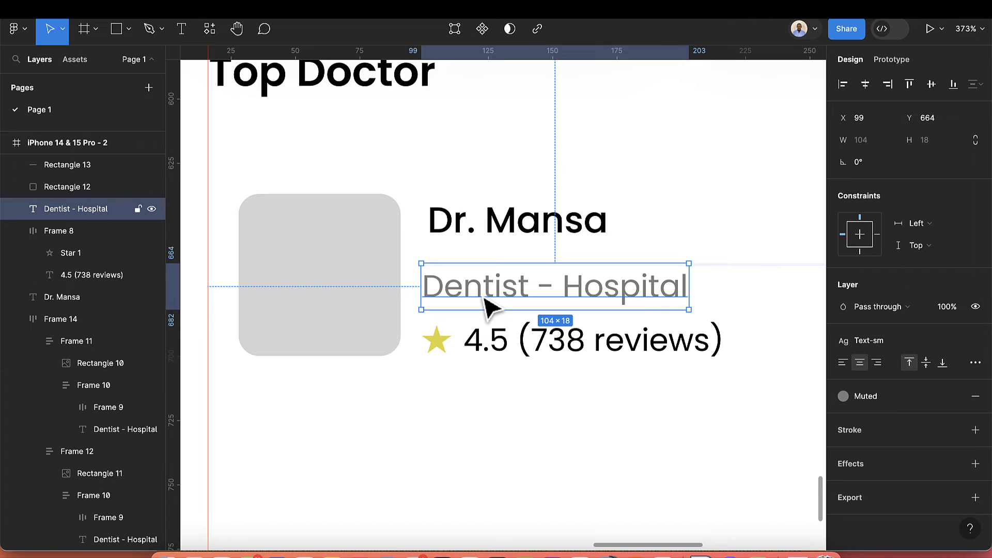
{"action": "left_click", "coordinate": [483, 346], "text": "shift"}
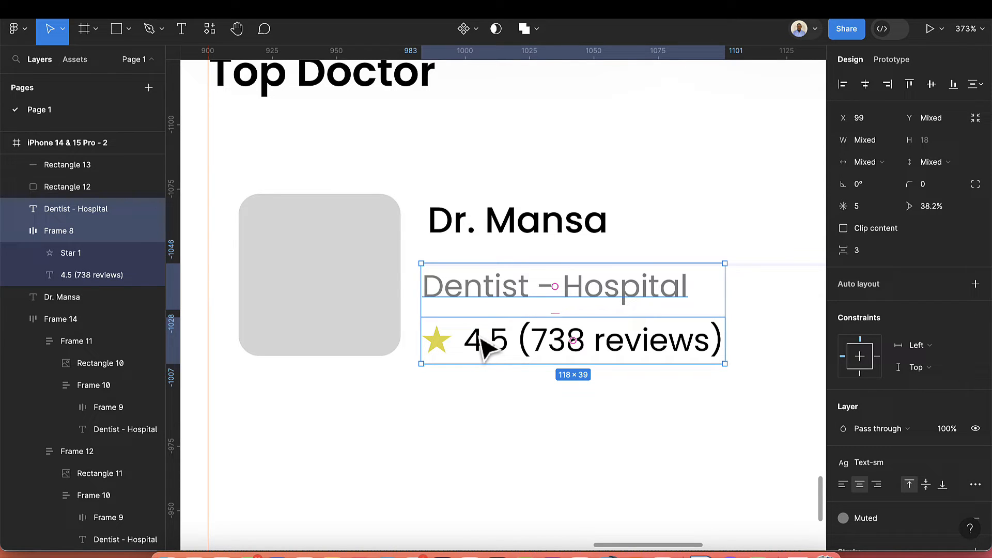
{"action": "key", "text": "shift+a"}
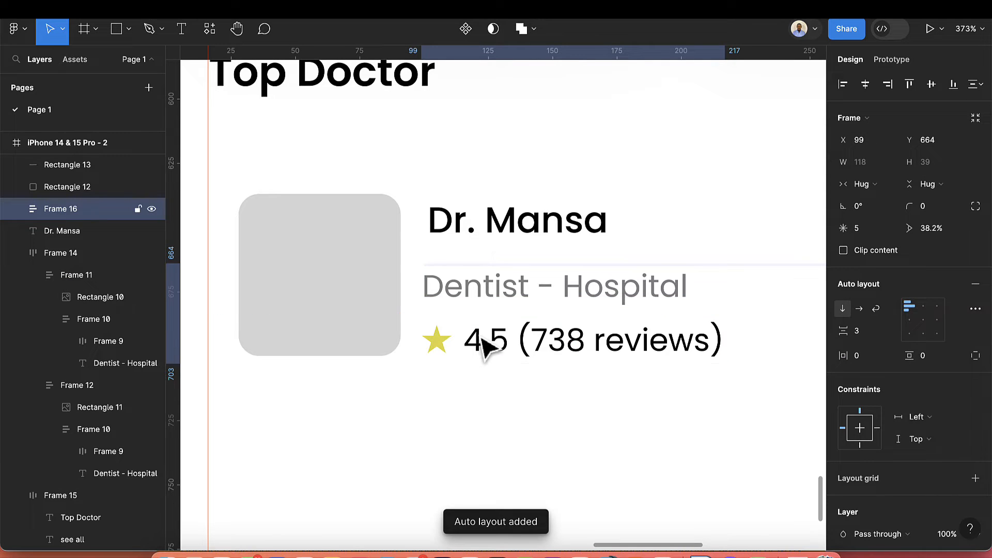
{"action": "left_click", "coordinate": [910, 323]}
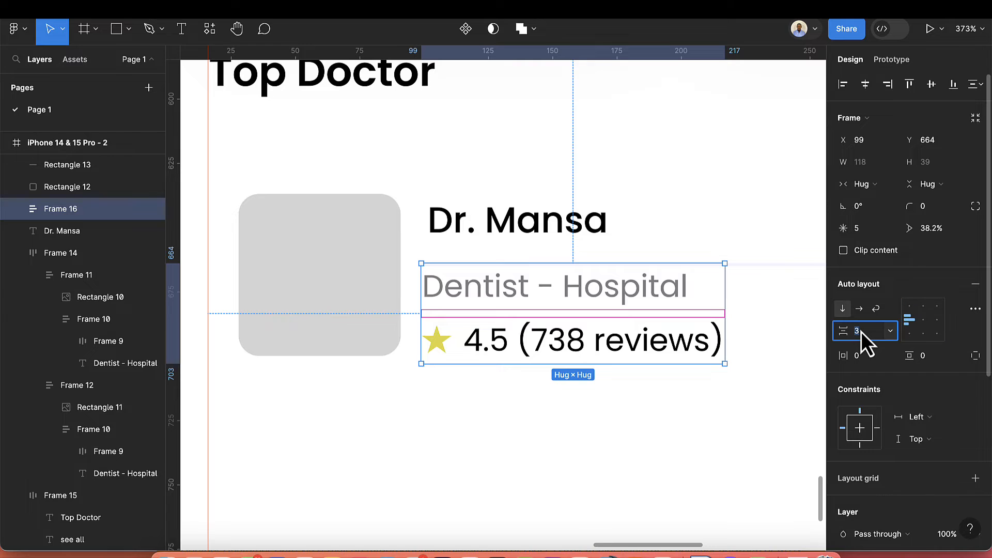
{"action": "key", "text": "Down"}
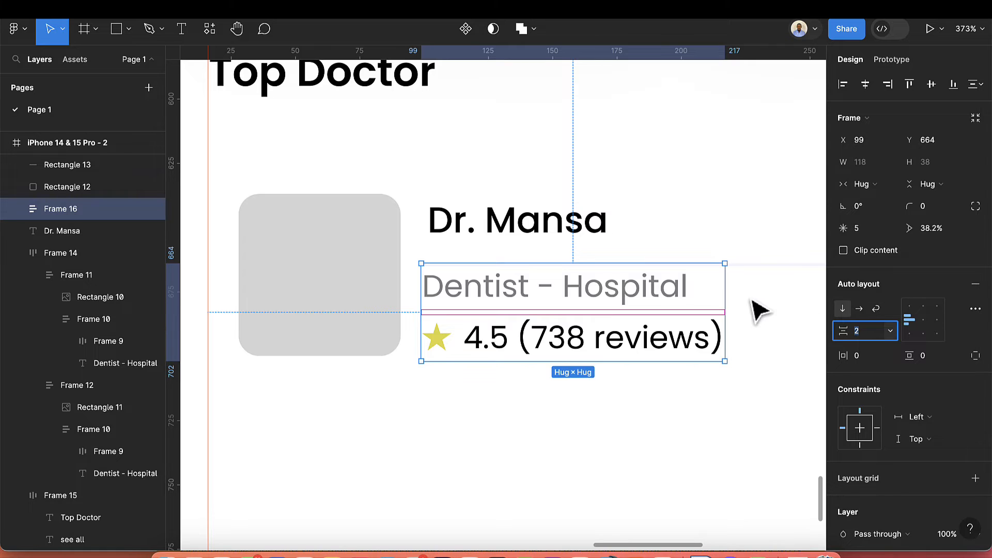
Step: Combine the doctor's name and the divider line in a vertical auto layout with a spacing of 2
{"action": "left_click", "coordinate": [545, 228]}
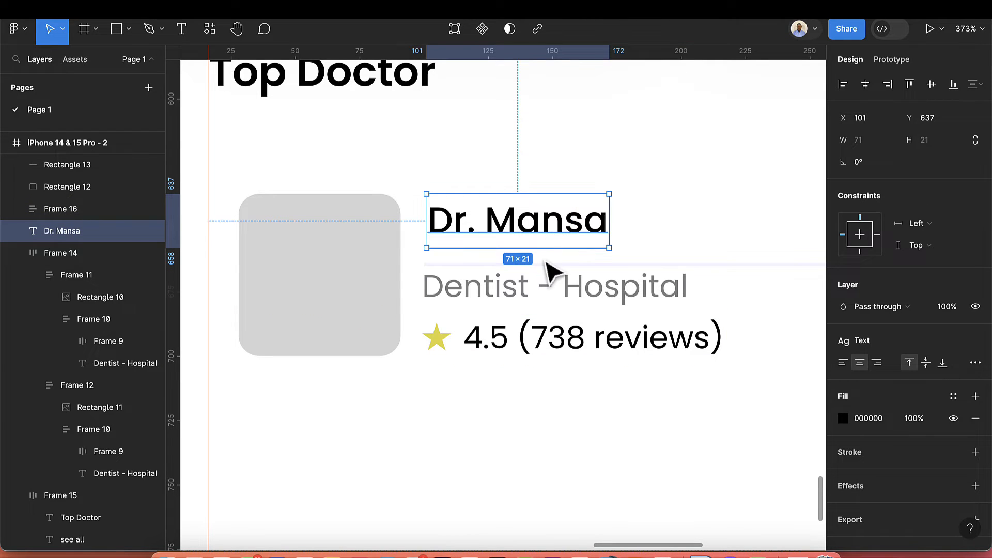
{"action": "left_click", "coordinate": [541, 265], "text": "shift"}
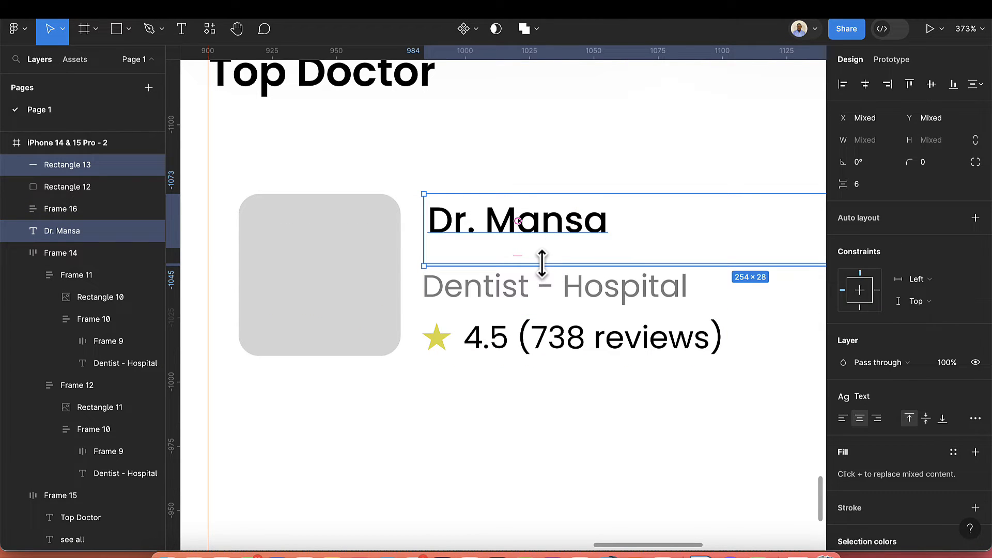
{"action": "key", "text": "shift+a"}
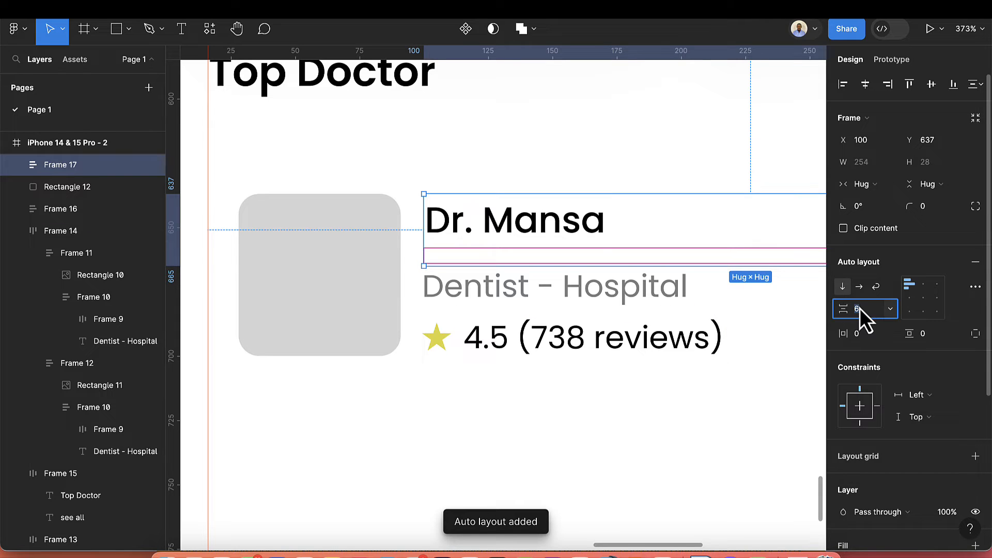
{"action": "type", "text": "2"}
{"action": "key", "text": "Return"}
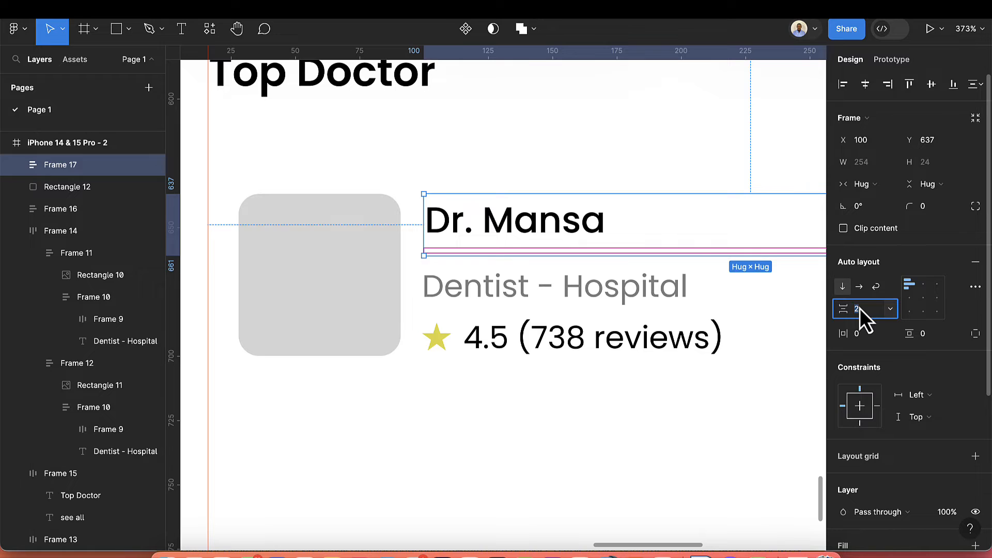
Step: Wrap the name-and-divider frame and the specialty-and-rating frame together in one vertical auto layout
{"action": "left_click", "coordinate": [589, 357]}
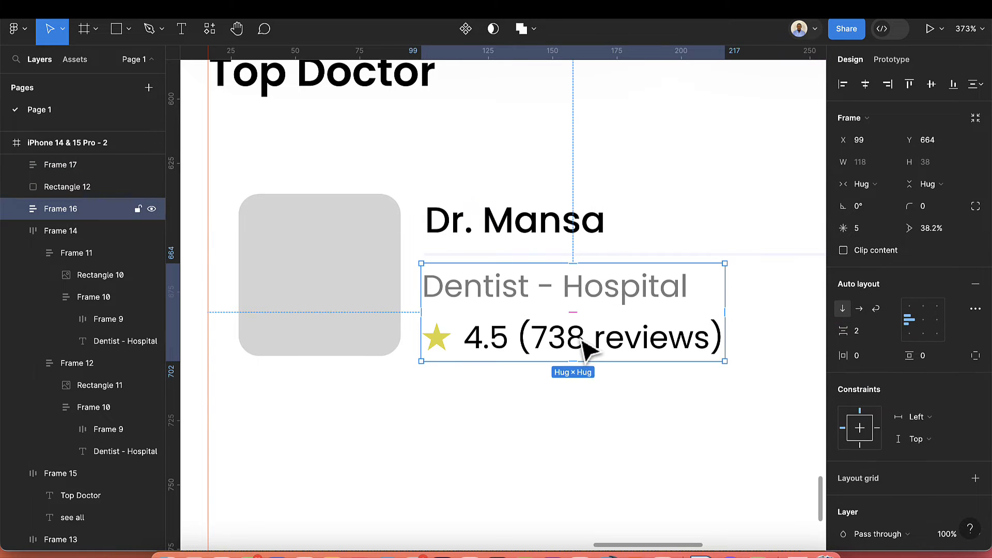
{"action": "left_click", "coordinate": [527, 249], "text": "shift"}
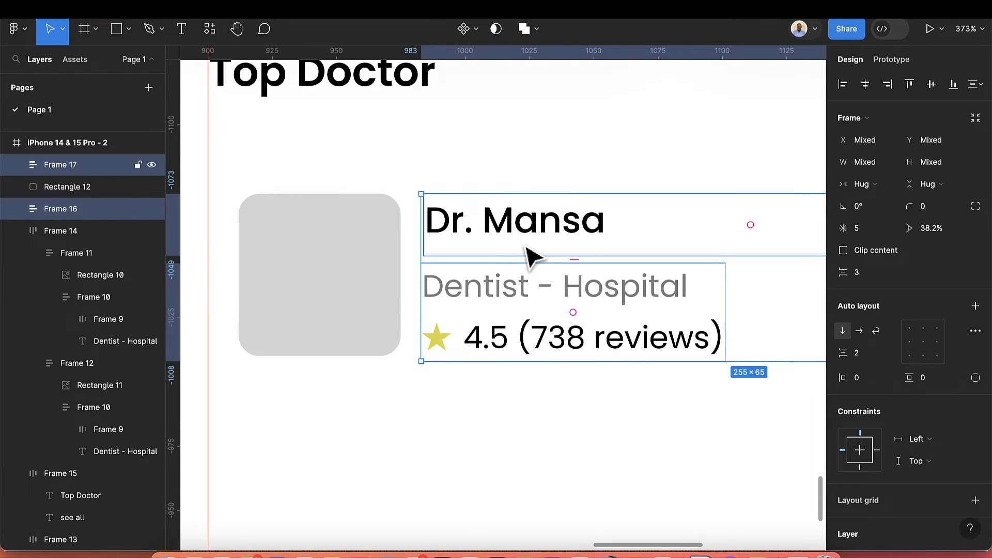
{"action": "key", "text": "shift+a"}
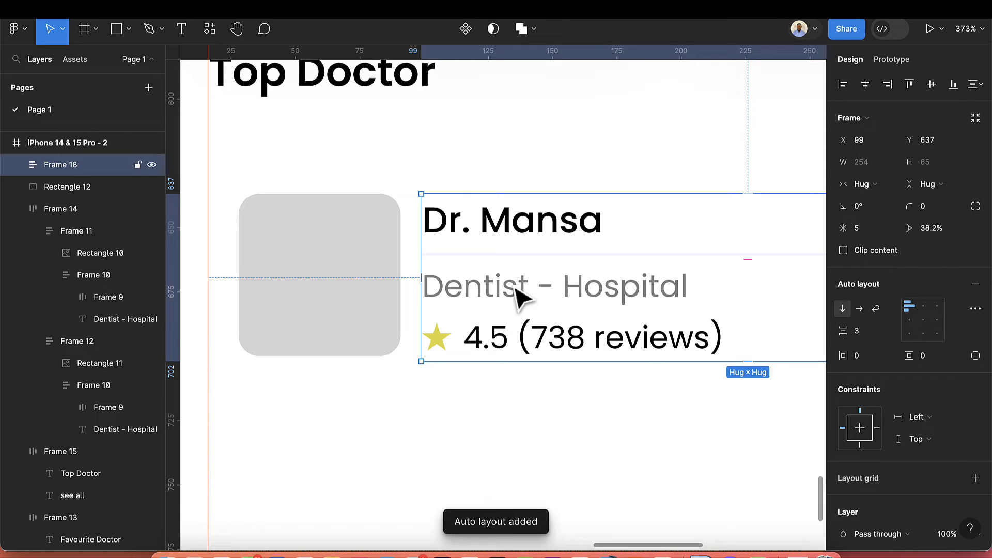
{"action": "scroll", "coordinate": [517, 294], "scroll_direction": "down", "scroll_amount": 6}
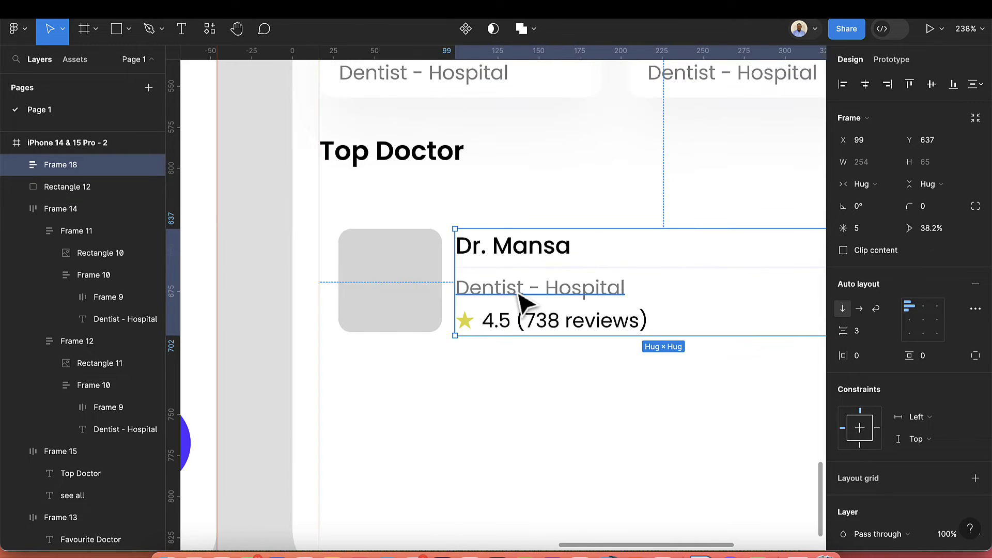
{"action": "scroll", "coordinate": [519, 291], "scroll_direction": "down", "scroll_amount": 1}
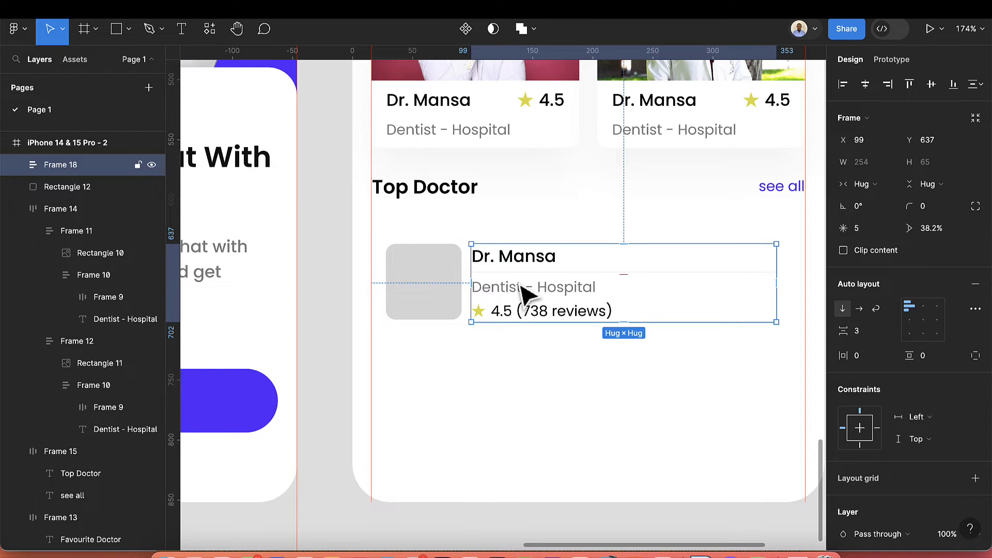
Step: Wrap the image placeholder and doctor details in a centred horizontal auto layout with spacing 8, and enlarge the placeholder to 71 × 71
{"action": "left_click", "coordinate": [445, 297], "text": "shift"}
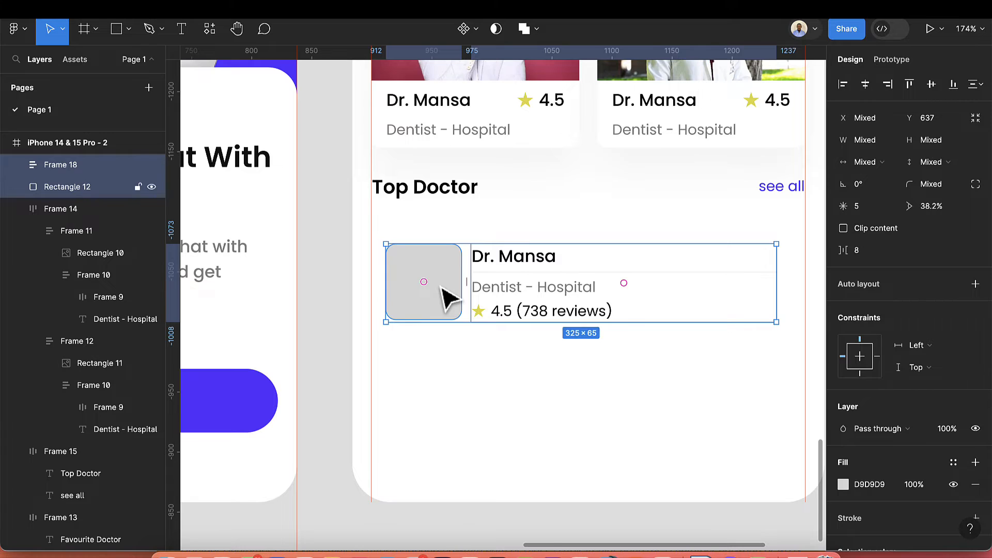
{"action": "key", "text": "shift+a"}
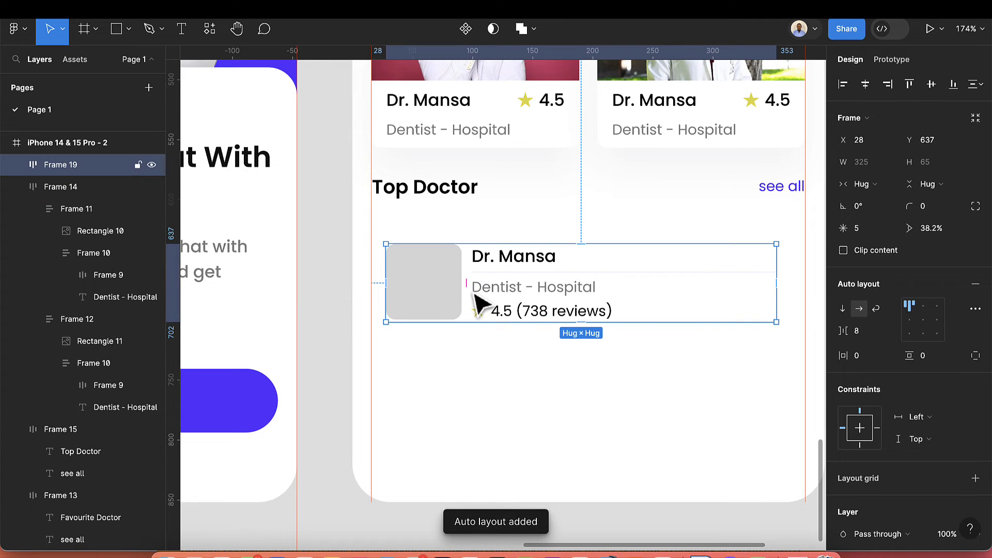
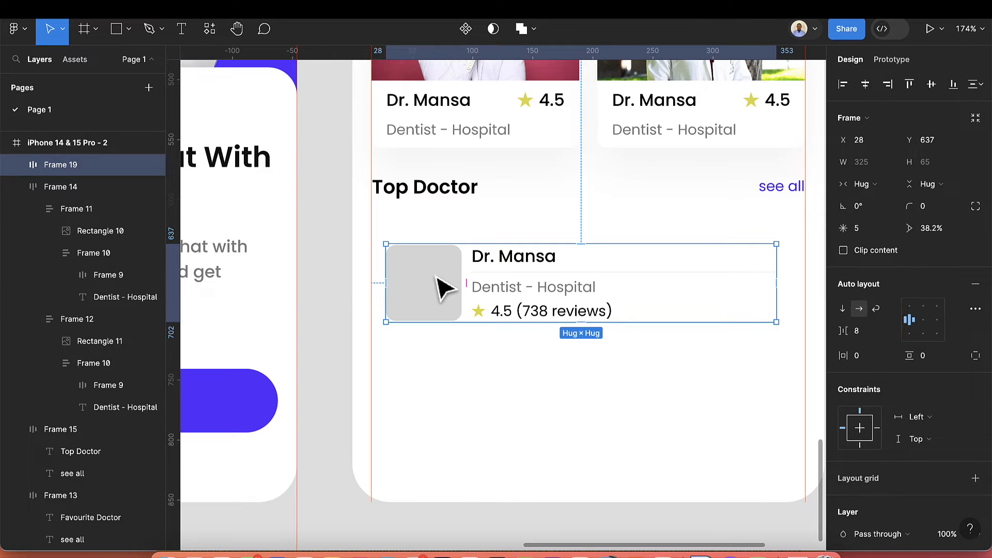
{"action": "left_click", "coordinate": [437, 277]}
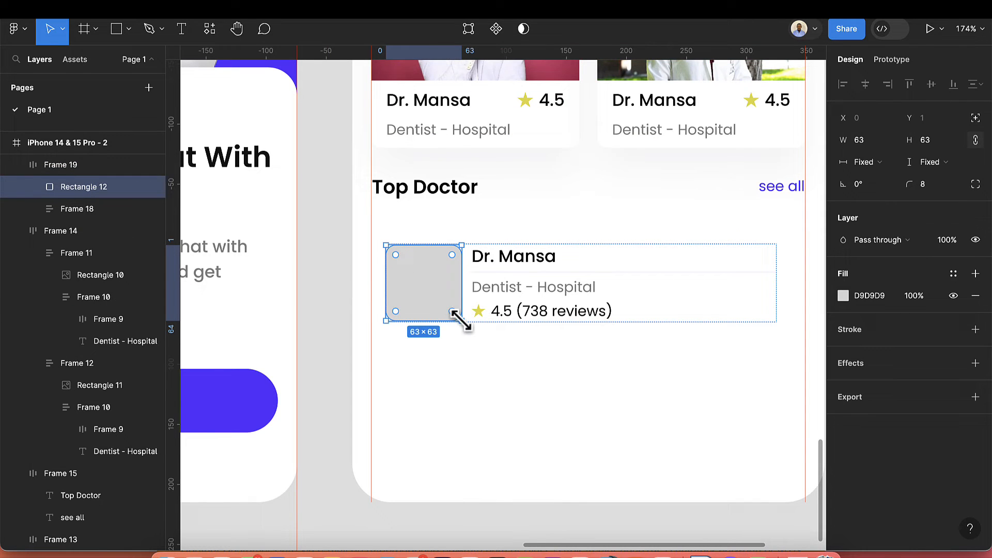
{"action": "left_click_drag", "start_coordinate": [461, 320], "coordinate": [463, 324]}
{"action": "left_click", "coordinate": [488, 353]}
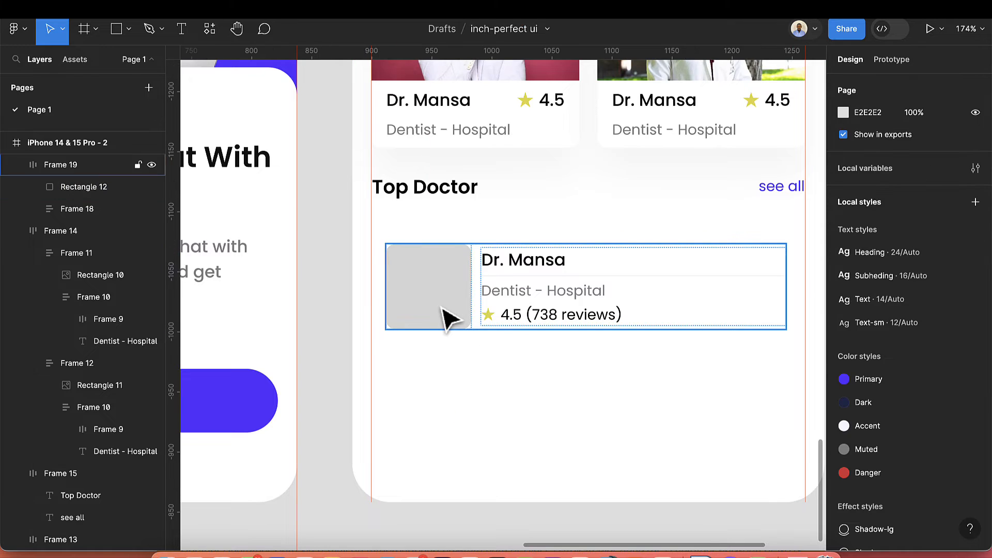
Step: Give the Top Doctor entry frame a white FFFFFF fill and apply the Shadow-lg effect style
{"action": "left_click", "coordinate": [443, 310]}
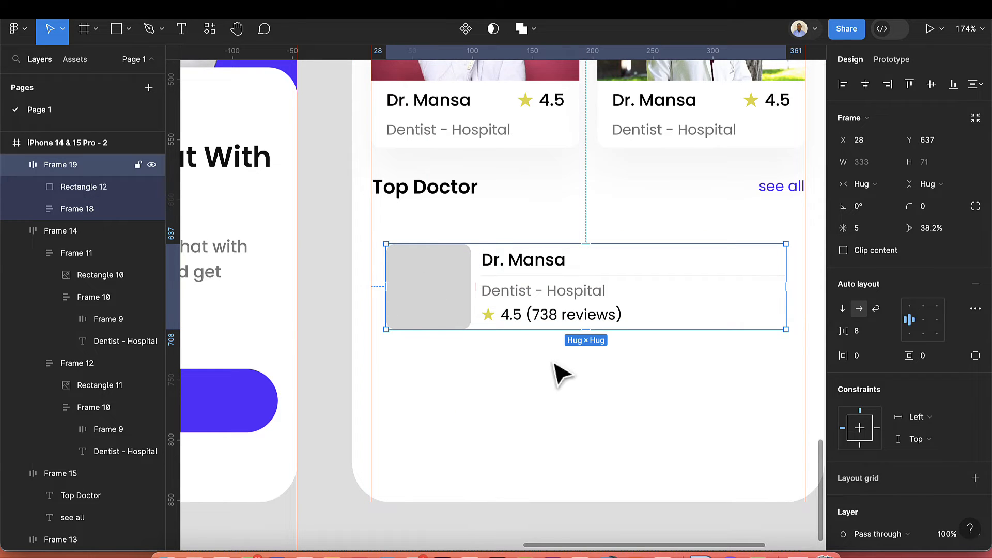
{"action": "scroll", "coordinate": [898, 406], "scroll_direction": "down", "scroll_amount": 5}
{"action": "scroll", "coordinate": [899, 401], "scroll_direction": "down", "scroll_amount": 3}
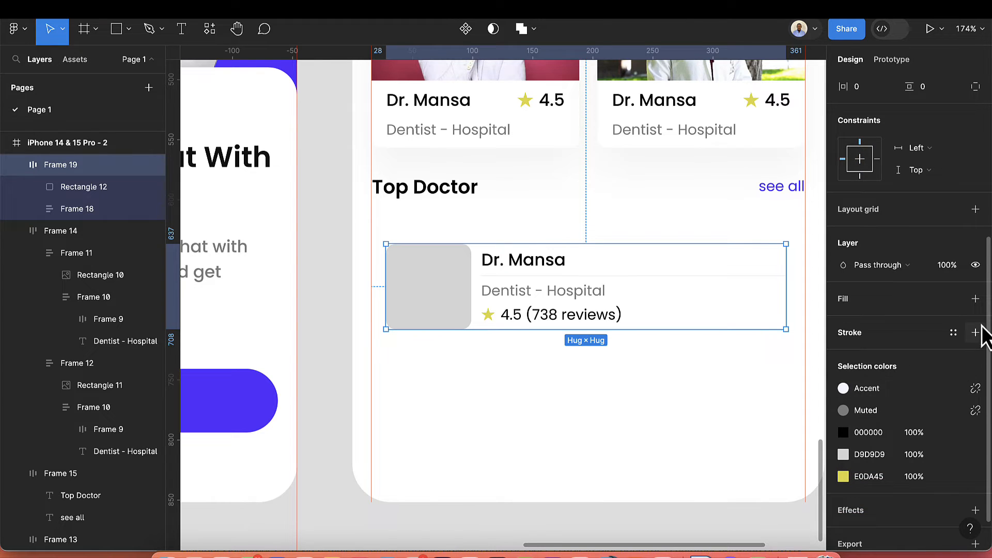
{"action": "left_click", "coordinate": [975, 299]}
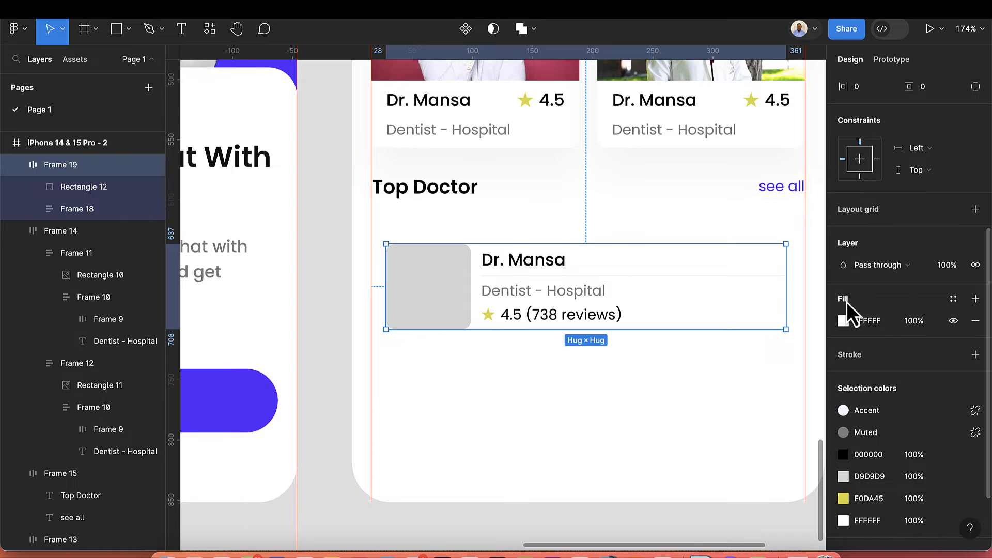
{"action": "scroll", "coordinate": [890, 397], "scroll_direction": "down", "scroll_amount": 4}
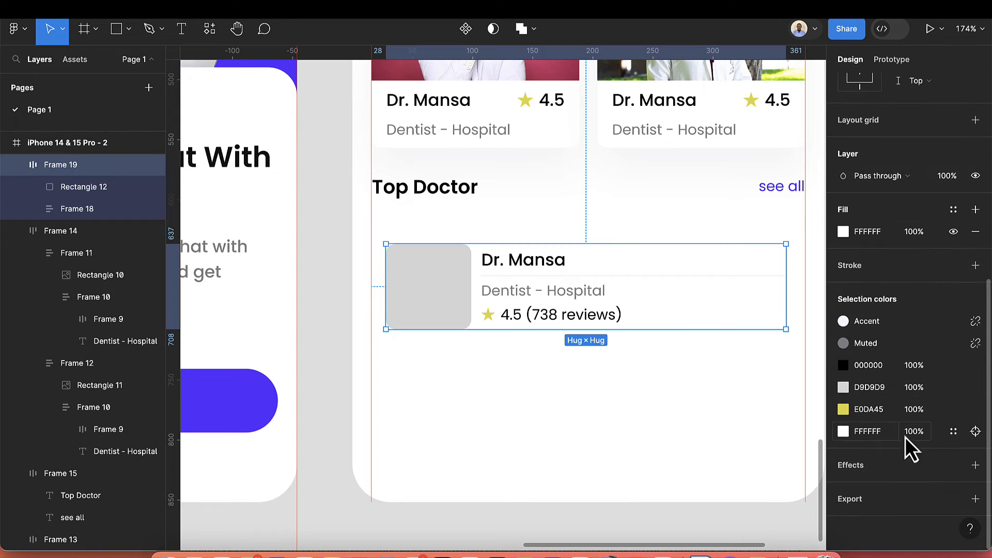
{"action": "left_click", "coordinate": [953, 465]}
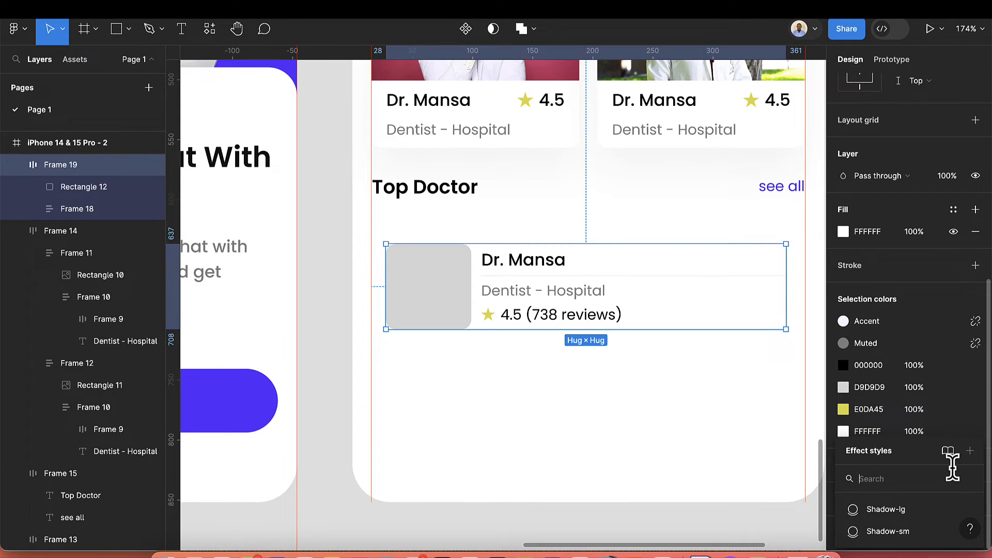
{"action": "left_click", "coordinate": [899, 511]}
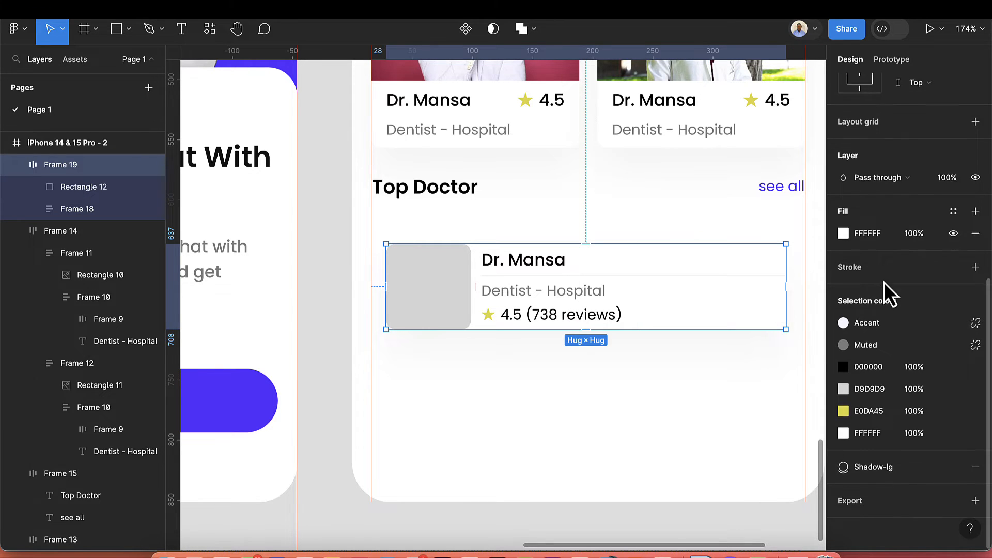
Step: Set the Top Doctor card's horizontal padding to 12 and fit it between the margin guides at X 16 with a width of 361
{"action": "scroll", "coordinate": [884, 283], "scroll_direction": "up", "scroll_amount": 6}
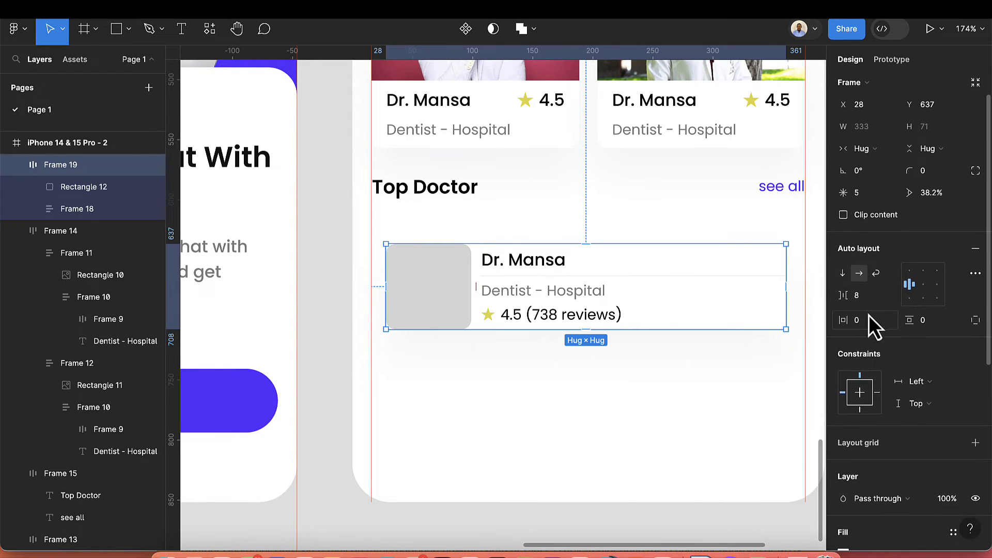
{"action": "left_click", "coordinate": [870, 325]}
{"action": "type", "text": "12"}
{"action": "key", "text": "Return"}
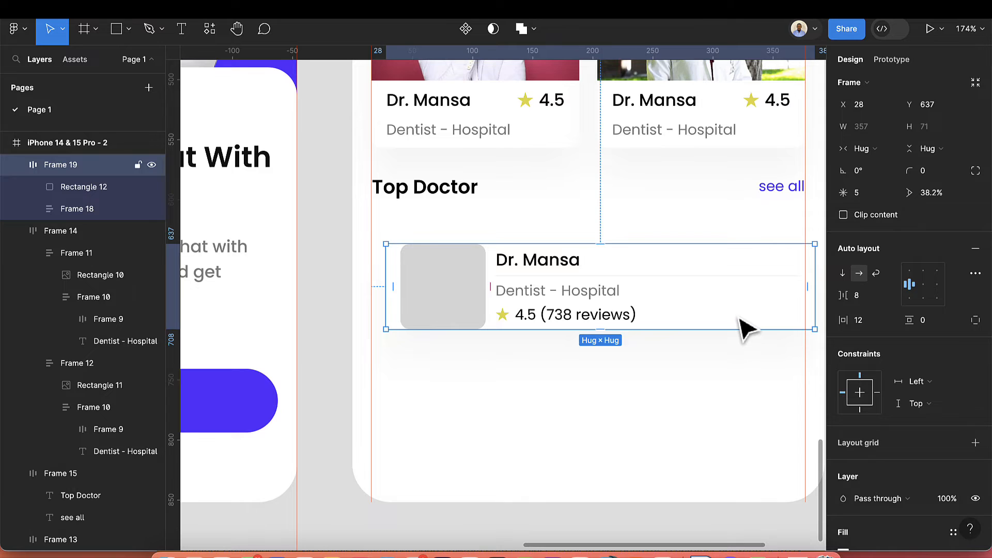
{"action": "left_click_drag", "start_coordinate": [747, 327], "coordinate": [725, 317]}
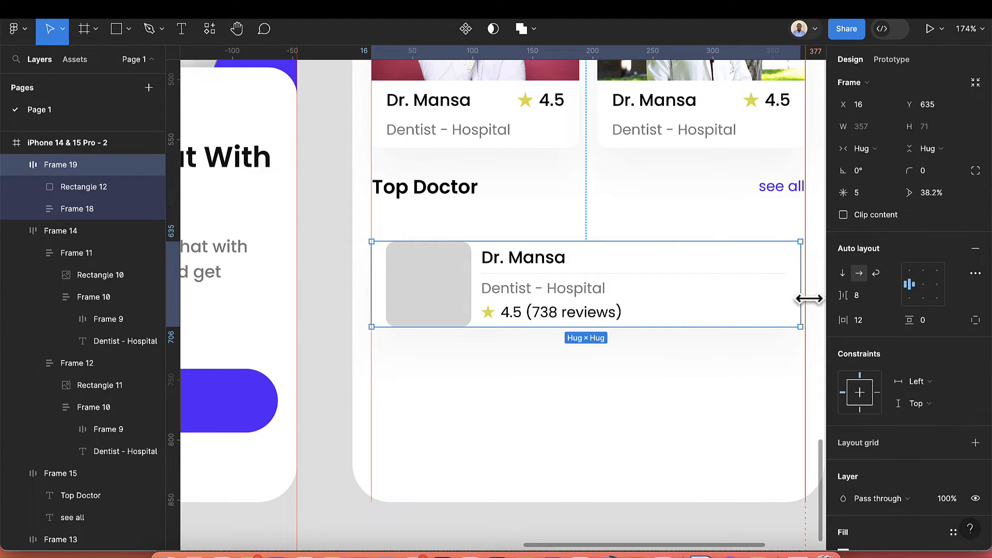
{"action": "left_click_drag", "start_coordinate": [805, 297], "coordinate": [807, 296]}
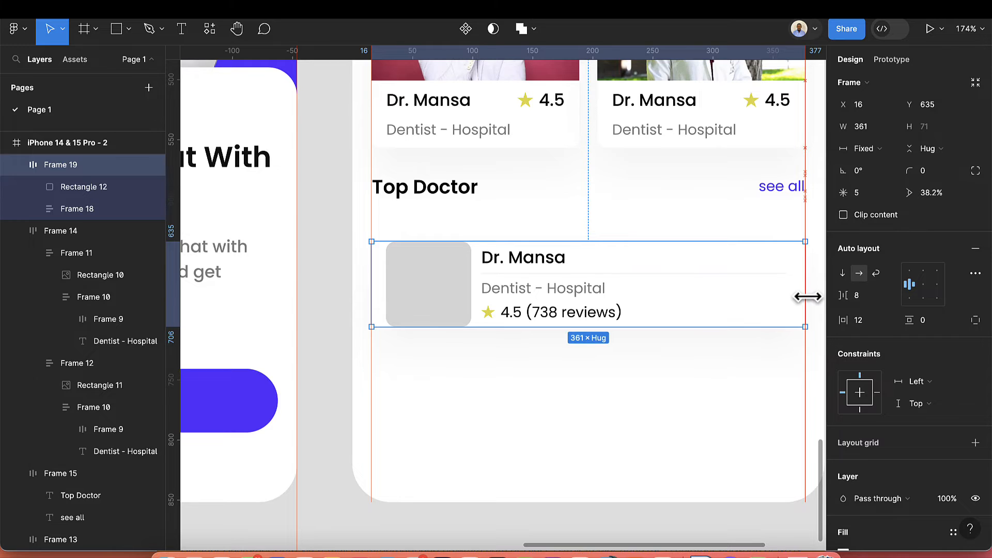
Step: Give the Top Doctor card a vertical padding of 10 and a corner radius of 12
{"action": "left_click", "coordinate": [930, 327]}
{"action": "type", "text": "10"}
{"action": "key", "text": "Return"}
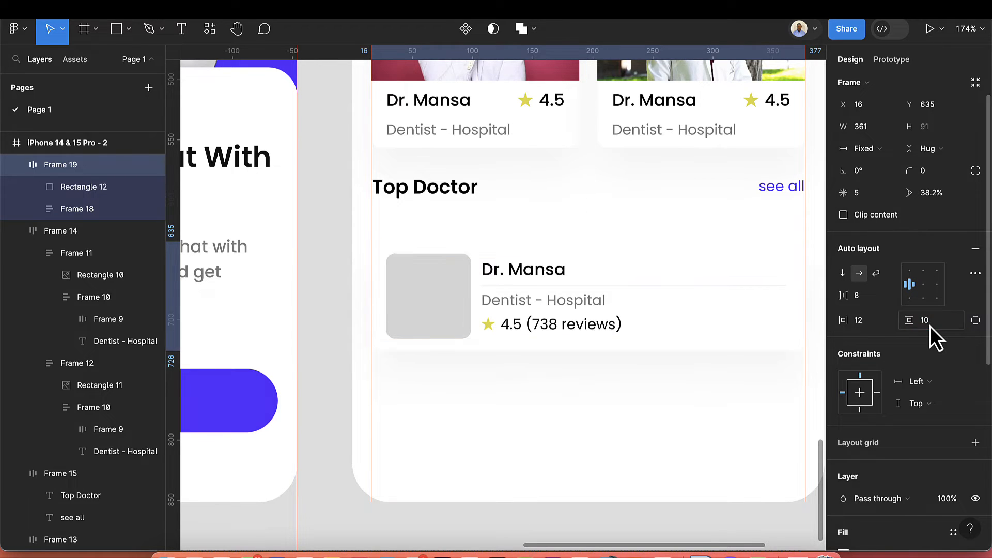
{"action": "left_click", "coordinate": [742, 390]}
{"action": "scroll", "coordinate": [742, 390], "scroll_direction": "up", "scroll_amount": 2}
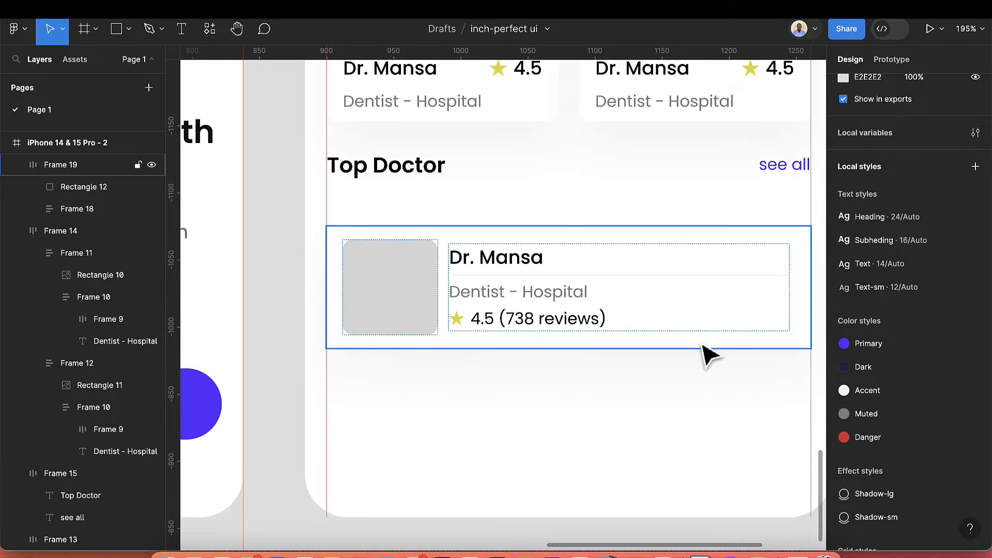
{"action": "left_click", "coordinate": [719, 339]}
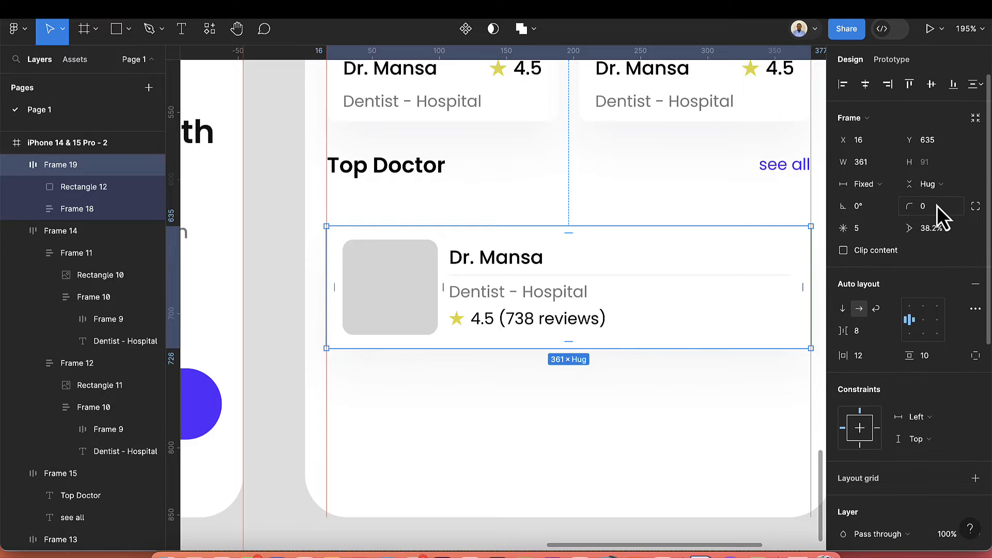
{"action": "left_click", "coordinate": [938, 206]}
{"action": "type", "text": "12"}
{"action": "key", "text": "Return"}
{"action": "left_click", "coordinate": [465, 443]}
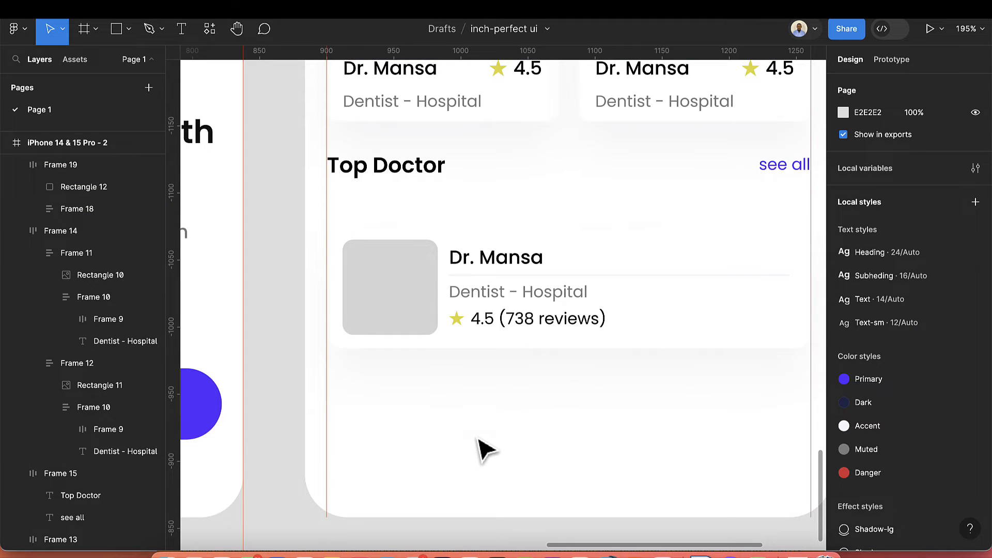
Step: Fill the Top Doctor card's image placeholder with an Unsplash photo of a bearded doctor in glasses, found by searching "doctor"
{"action": "left_click", "coordinate": [545, 347]}
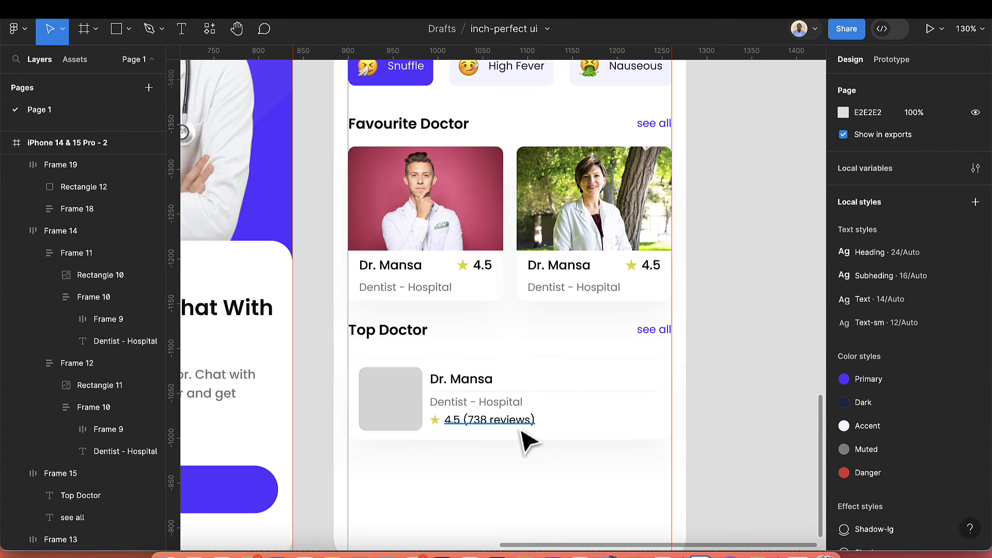
{"action": "scroll", "coordinate": [527, 436], "scroll_direction": "up", "scroll_amount": 3}
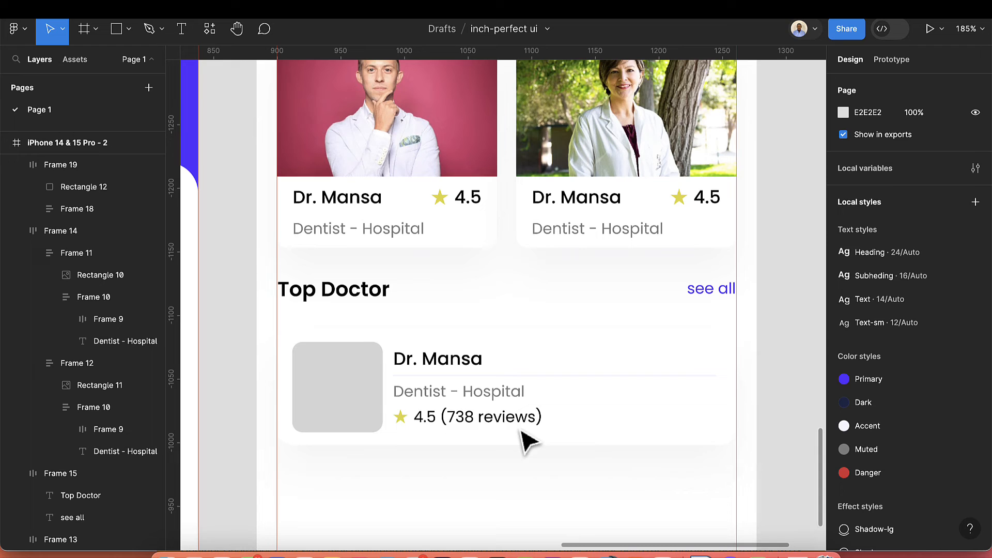
{"action": "left_click", "coordinate": [560, 443]}
{"action": "left_click", "coordinate": [344, 406]}
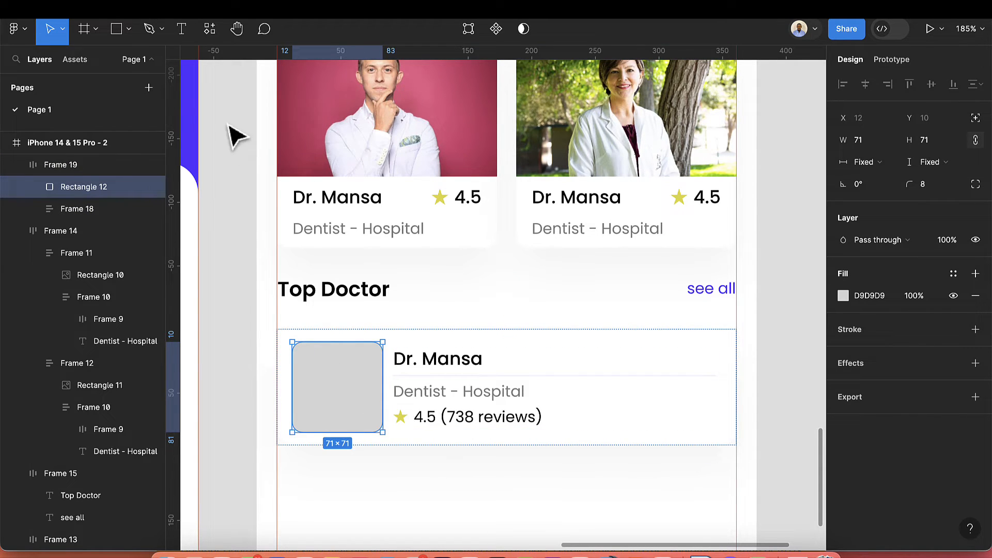
{"action": "left_click", "coordinate": [210, 30]}
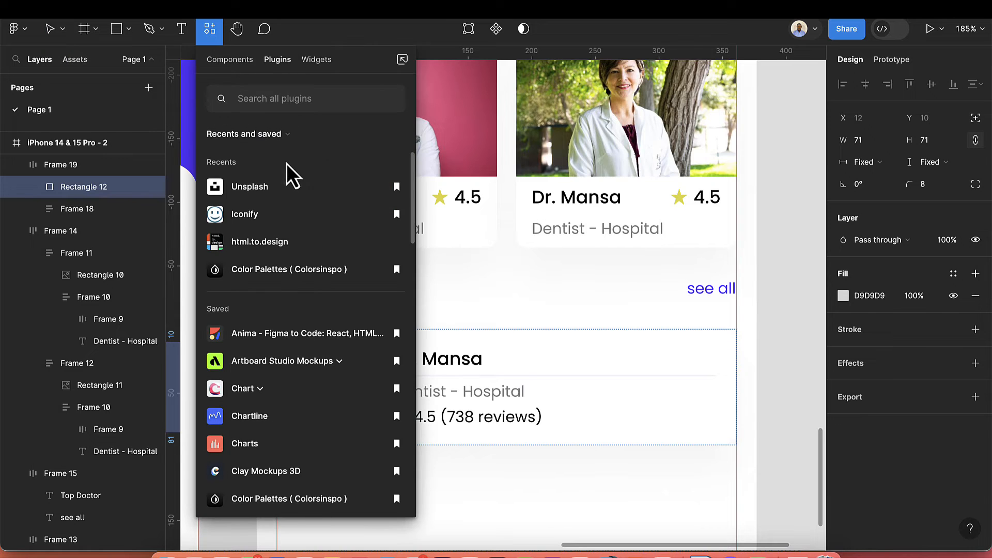
{"action": "left_click", "coordinate": [282, 185]}
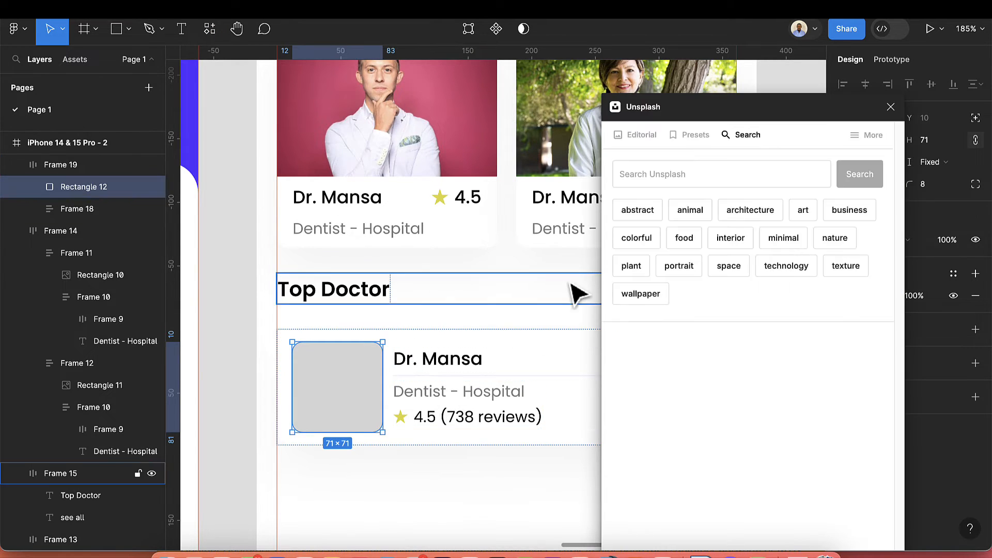
{"action": "left_click", "coordinate": [640, 169]}
{"action": "type", "text": "d"}
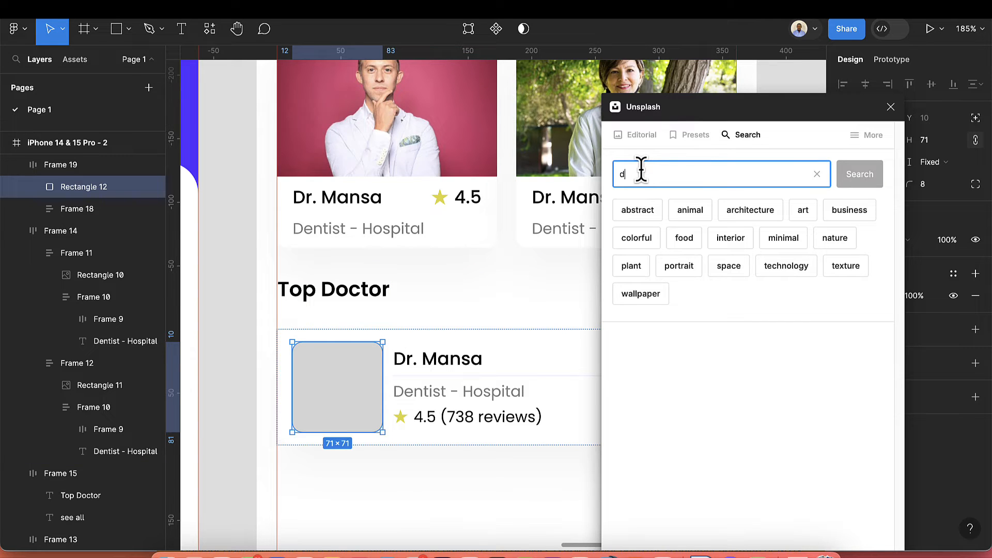
{"action": "type", "text": "octor"}
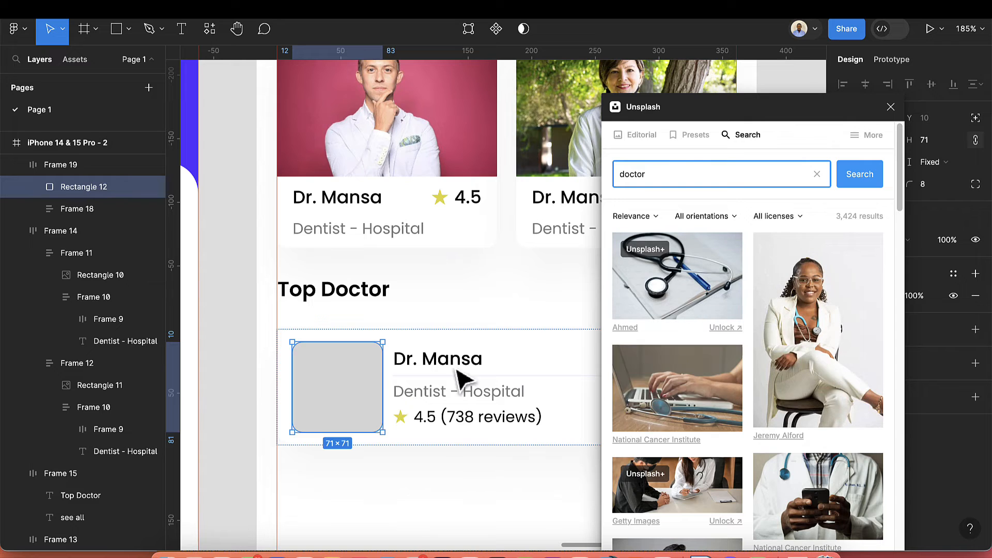
{"action": "scroll", "coordinate": [841, 360], "scroll_direction": "down", "scroll_amount": 5}
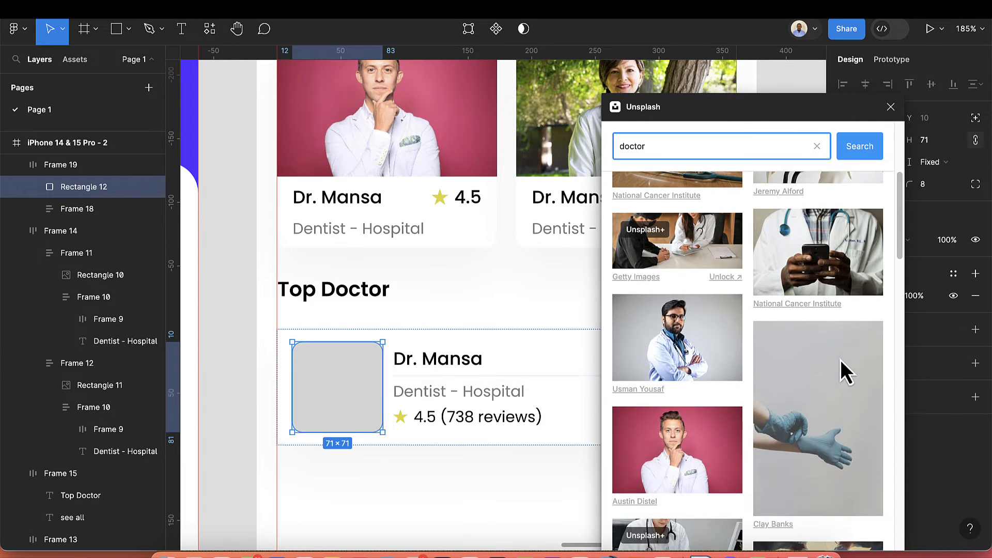
{"action": "left_click", "coordinate": [708, 348]}
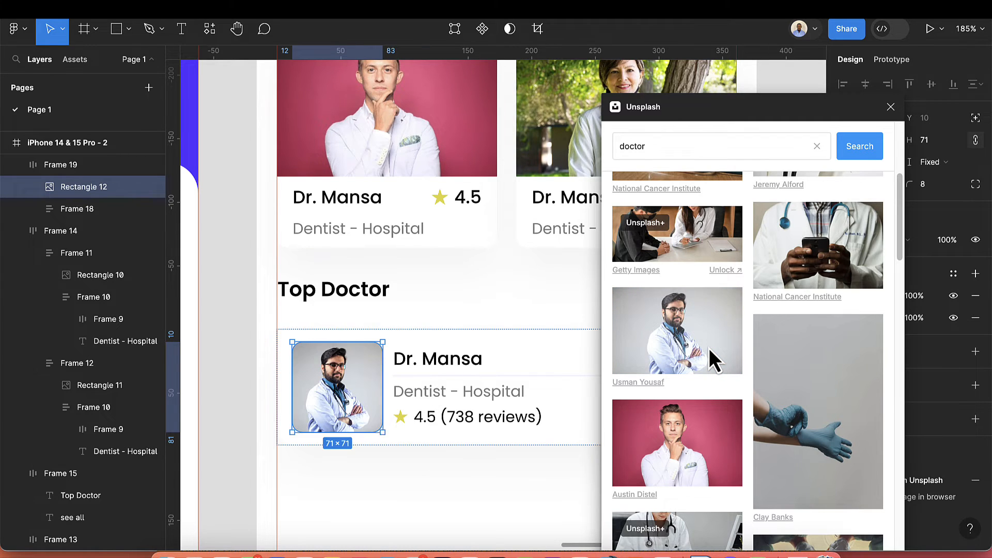
Step: Replace the first Favourite Doctor card's photo with the same bearded doctor image and close the Unsplash plugin
{"action": "scroll", "coordinate": [491, 106], "scroll_direction": "up", "scroll_amount": 3}
{"action": "left_click", "coordinate": [457, 231]}
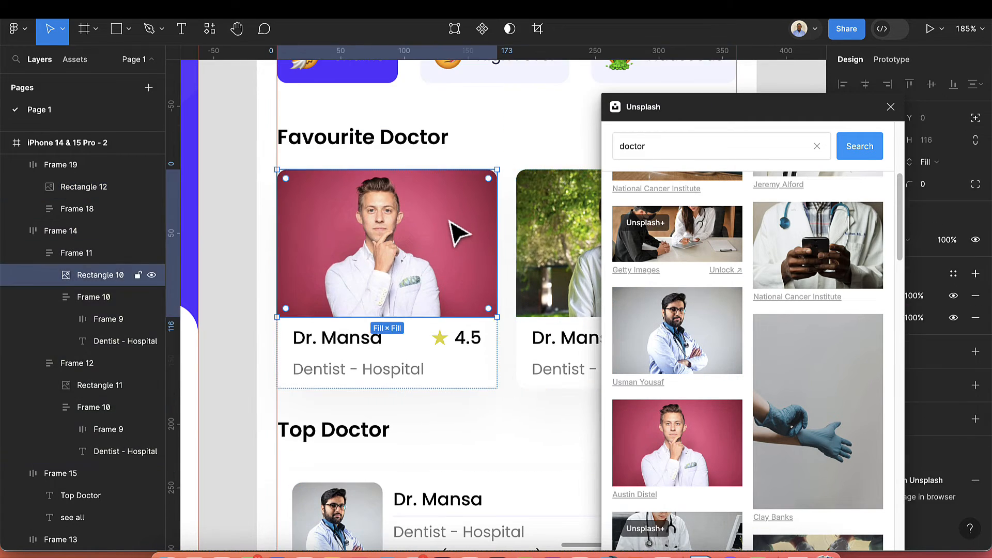
{"action": "scroll", "coordinate": [666, 372], "scroll_direction": "down", "scroll_amount": 1}
{"action": "left_click", "coordinate": [680, 345]}
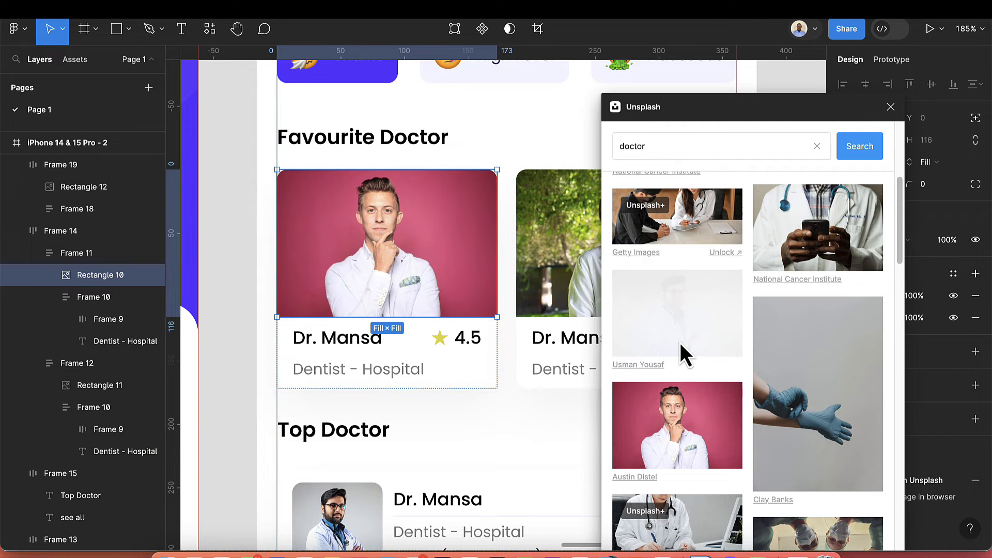
{"action": "left_click", "coordinate": [890, 107]}
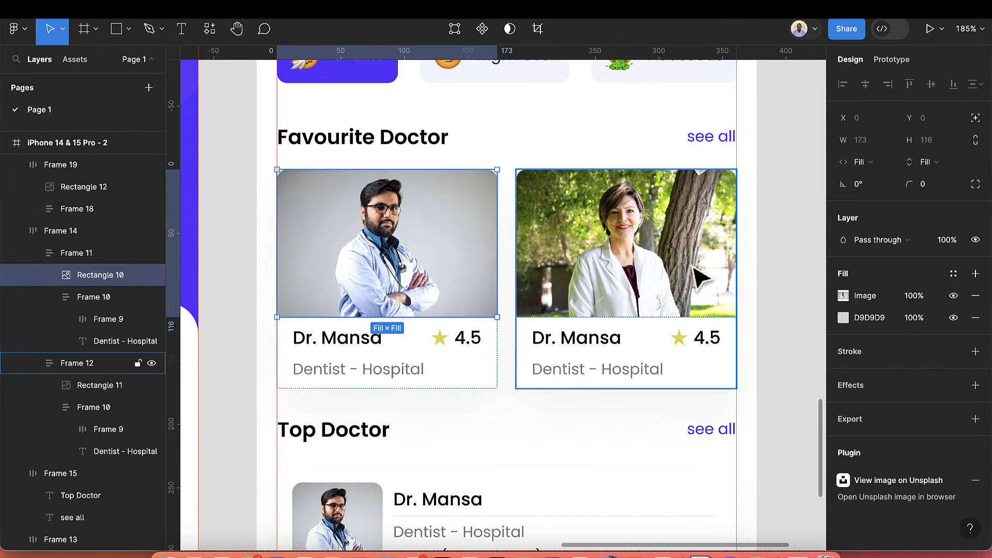
Step: Move the Top Doctor card up to Y 621, closer to the "Top Doctor" heading
{"action": "scroll", "coordinate": [682, 306], "scroll_direction": "down", "scroll_amount": 5}
{"action": "scroll", "coordinate": [672, 315], "scroll_direction": "down", "scroll_amount": 5}
{"action": "scroll", "coordinate": [651, 271], "scroll_direction": "up", "scroll_amount": 5}
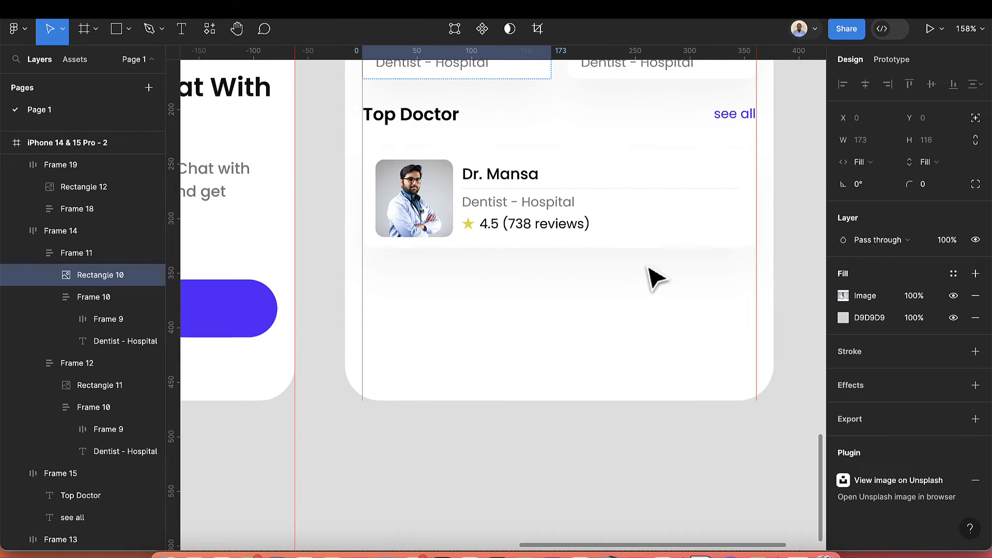
{"action": "left_click", "coordinate": [616, 270]}
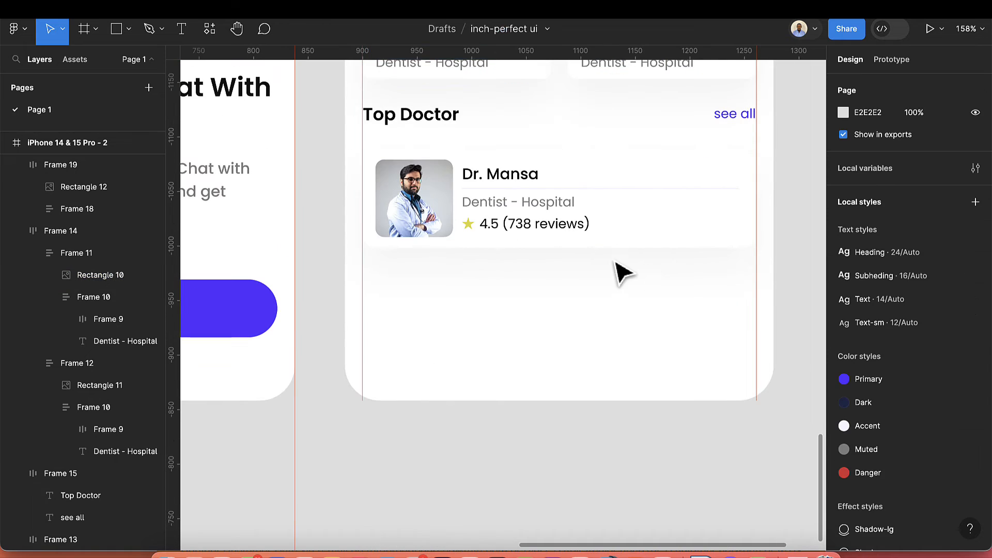
{"action": "left_click", "coordinate": [594, 227]}
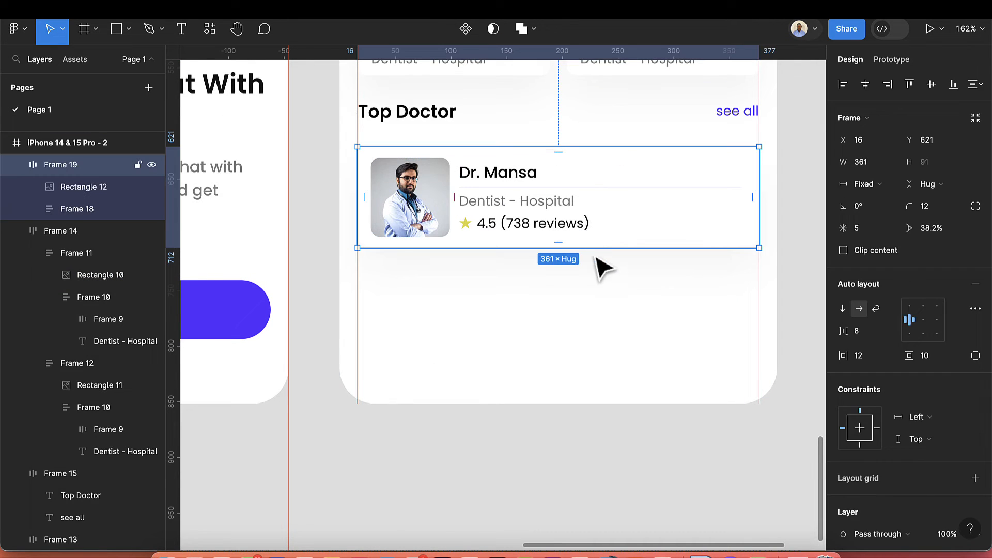
{"action": "left_click", "coordinate": [608, 309]}
{"action": "scroll", "coordinate": [609, 310], "scroll_direction": "up", "scroll_amount": 1}
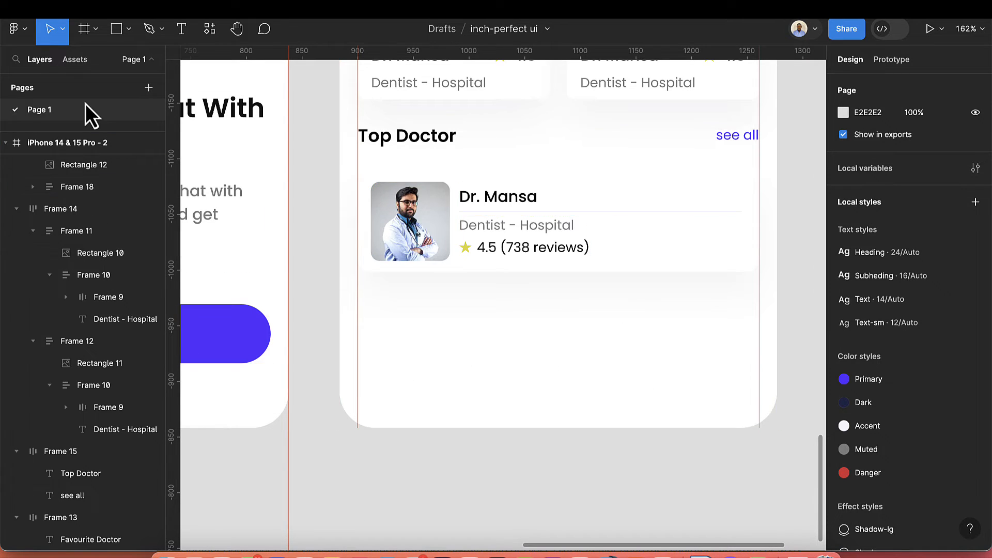
Step: Copy the home, calendar, document and profile icons from the Icons section into the iPhone 14 & 15 Pro - 2 frame
{"action": "scroll", "coordinate": [651, 156], "scroll_direction": "down", "scroll_amount": 10}
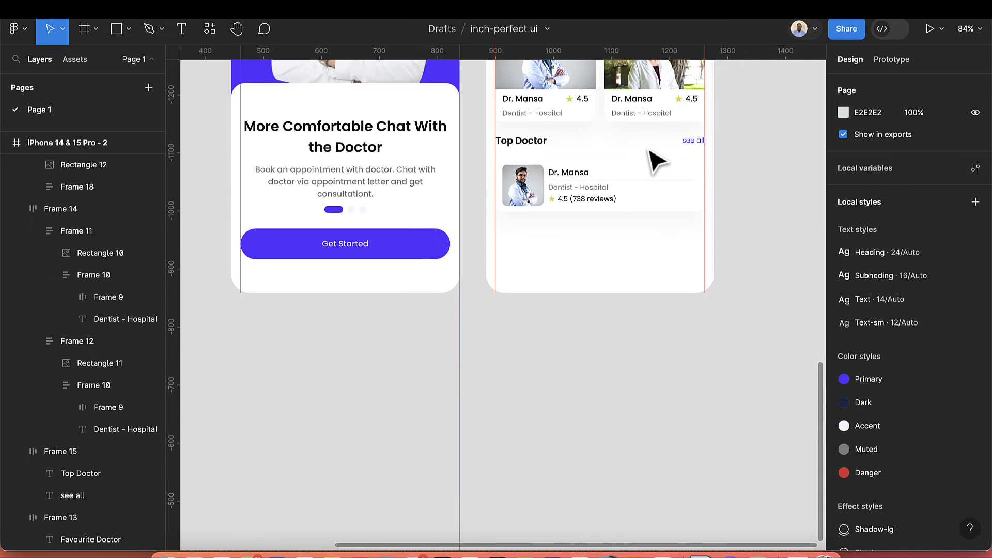
{"action": "scroll", "coordinate": [659, 165], "scroll_direction": "up", "scroll_amount": 3}
{"action": "scroll", "coordinate": [664, 170], "scroll_direction": "down", "scroll_amount": 4}
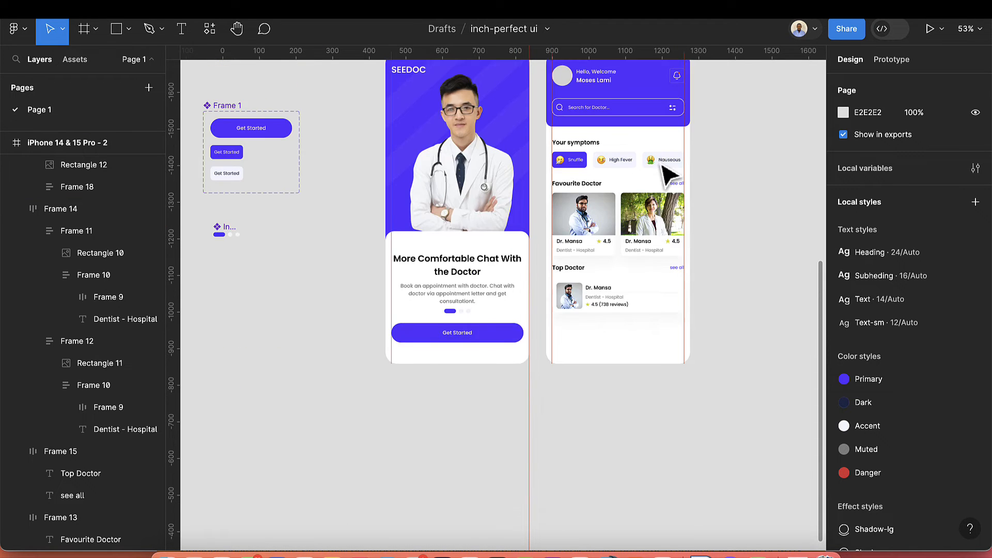
{"action": "scroll", "coordinate": [664, 170], "scroll_direction": "up", "scroll_amount": 10}
{"action": "scroll", "coordinate": [654, 206], "scroll_direction": "up", "scroll_amount": 15}
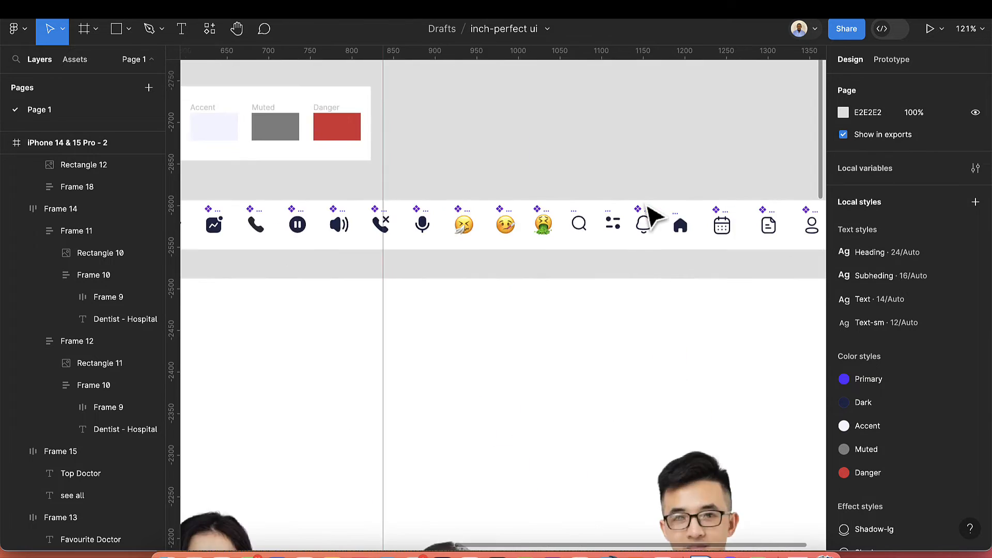
{"action": "scroll", "coordinate": [687, 247], "scroll_direction": "up", "scroll_amount": 5}
{"action": "scroll", "coordinate": [713, 261], "scroll_direction": "right", "scroll_amount": 5}
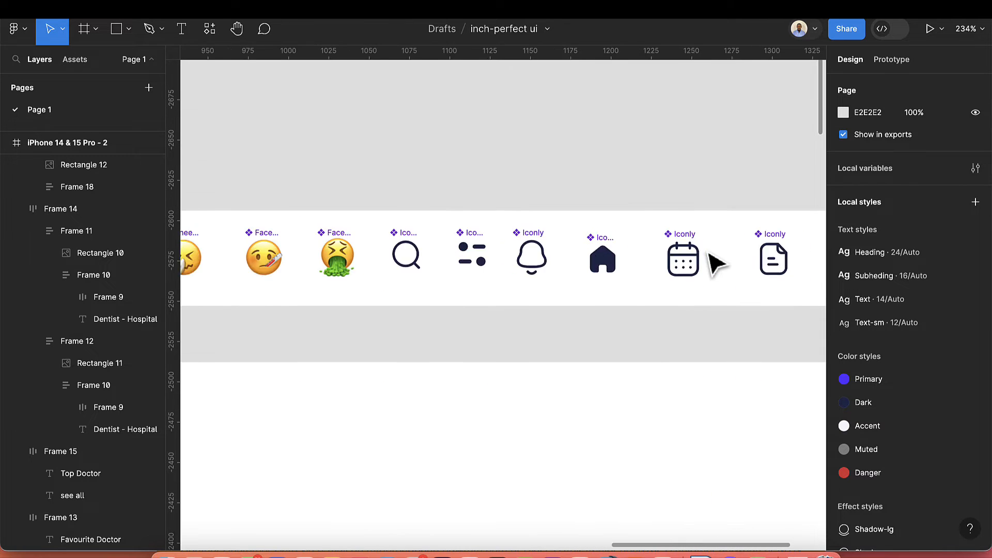
{"action": "left_click", "coordinate": [410, 259]}
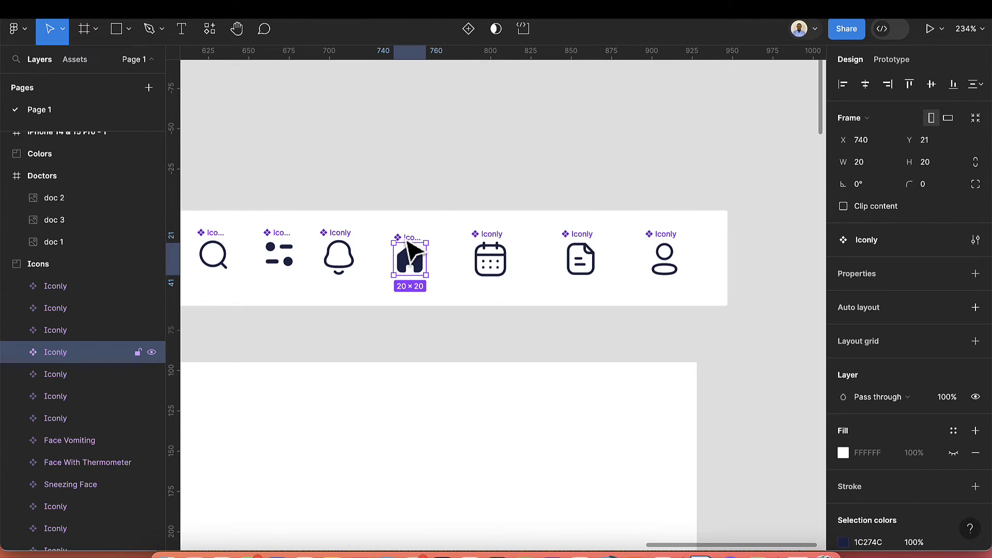
{"action": "left_click", "coordinate": [494, 245], "text": "shift"}
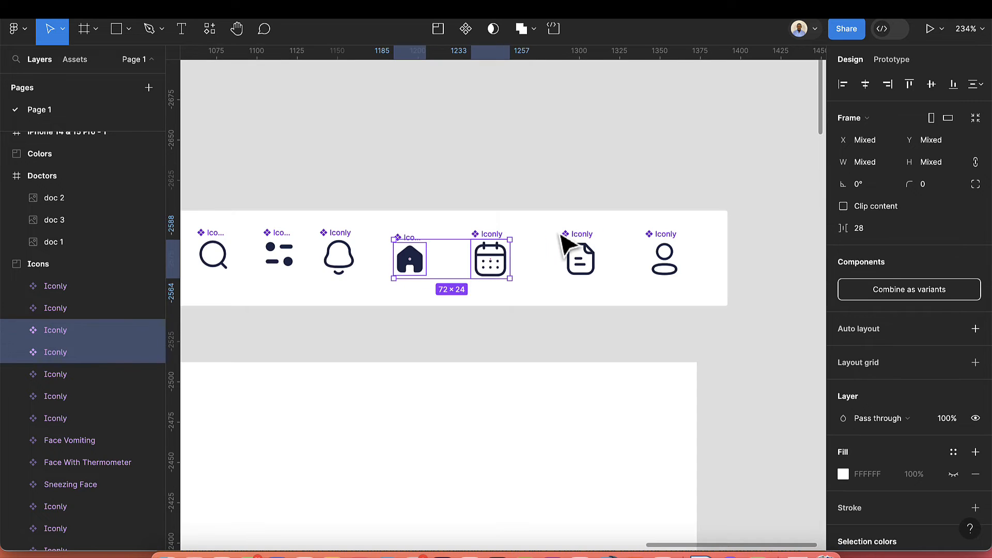
{"action": "left_click", "coordinate": [575, 247], "text": "shift"}
{"action": "left_click", "coordinate": [664, 247], "text": "shift"}
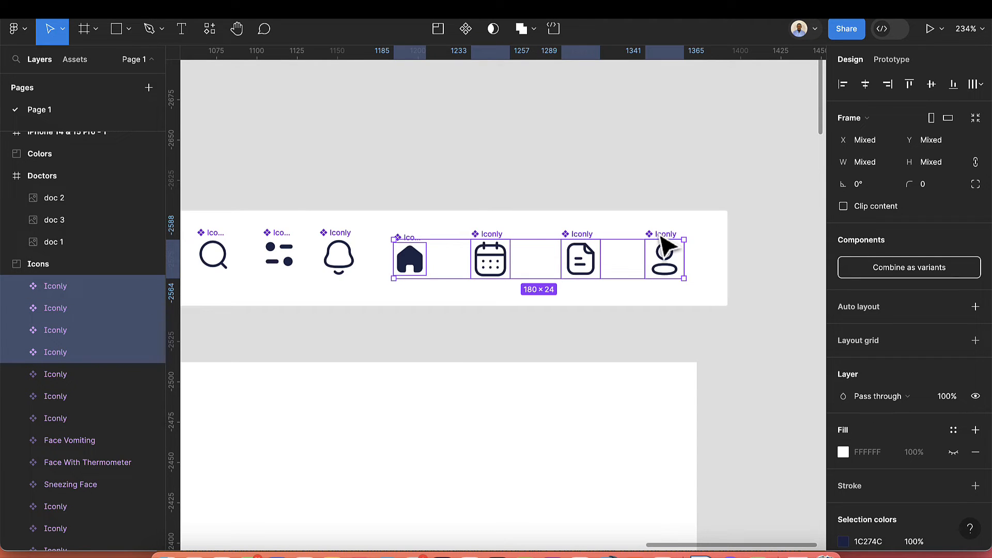
{"action": "scroll", "coordinate": [656, 310], "scroll_direction": "down", "scroll_amount": 10}
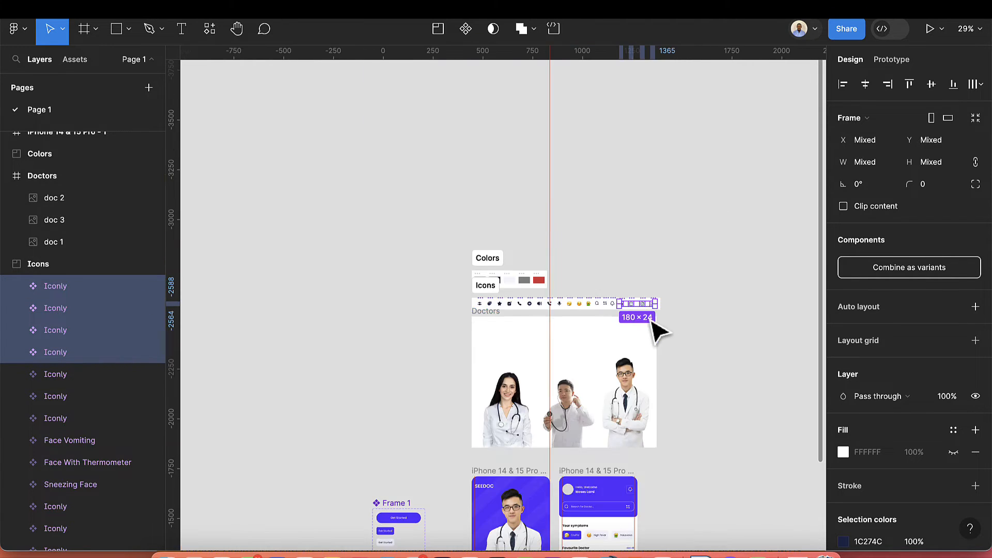
{"action": "scroll", "coordinate": [653, 331], "scroll_direction": "down", "scroll_amount": 5}
{"action": "scroll", "coordinate": [642, 316], "scroll_direction": "up", "scroll_amount": 2}
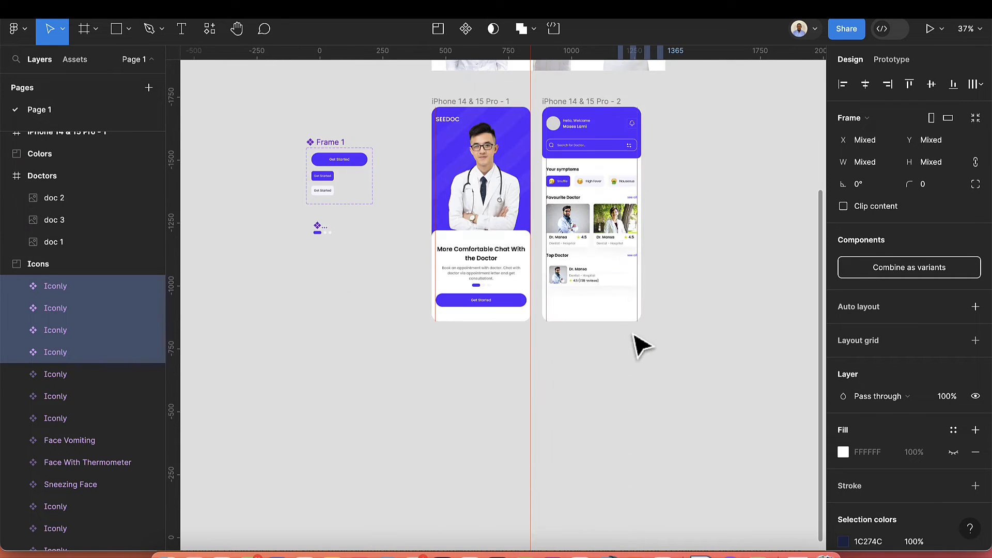
{"action": "scroll", "coordinate": [623, 279], "scroll_direction": "up", "scroll_amount": 2}
{"action": "left_click", "coordinate": [569, 72]}
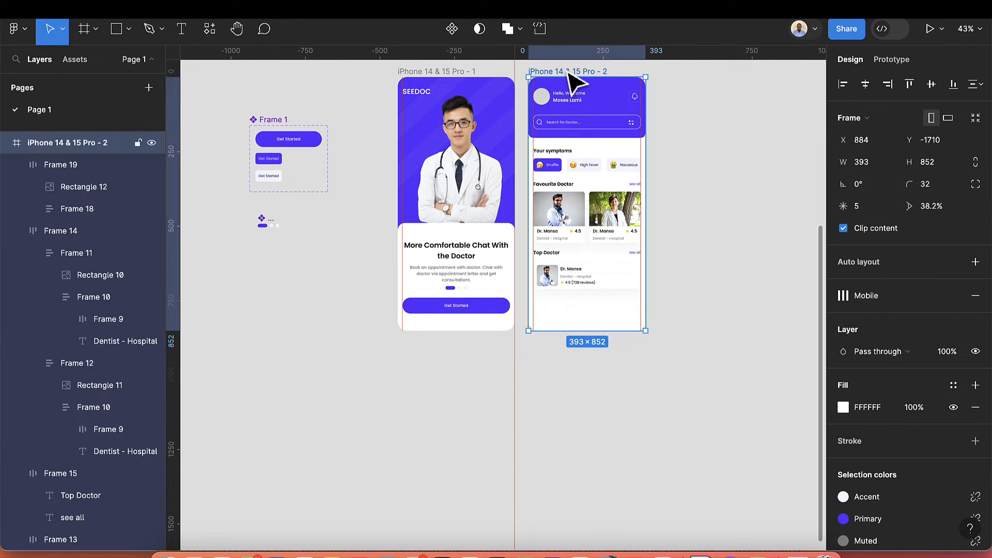
{"action": "key", "text": "super+v"}
{"action": "scroll", "coordinate": [580, 144], "scroll_direction": "up", "scroll_amount": 2}
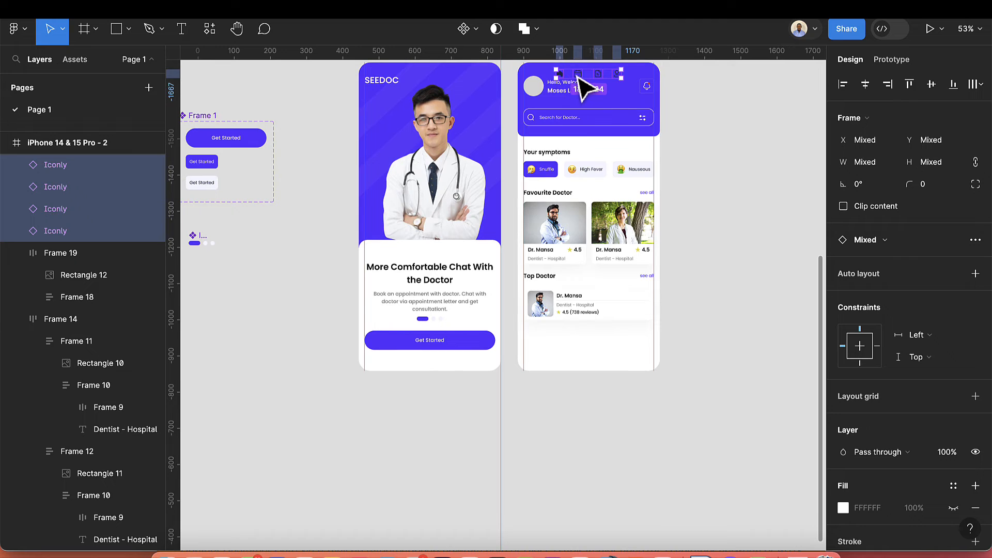
Step: Move the pasted icons straight down below the Top Doctor card and wrap them in a horizontal auto layout
{"action": "left_click_drag", "start_coordinate": [580, 79], "coordinate": [577, 346]}
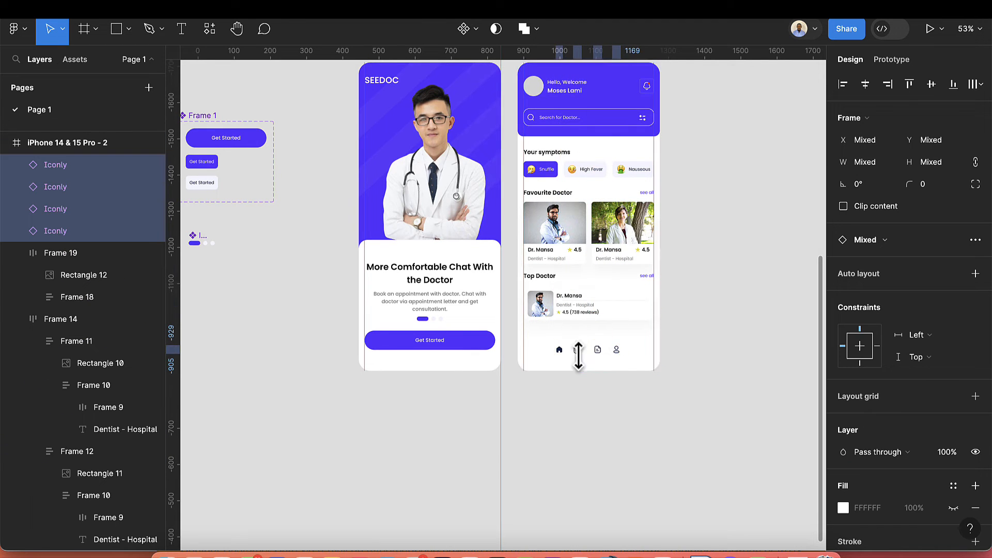
{"action": "scroll", "coordinate": [622, 361], "scroll_direction": "up", "scroll_amount": 3}
{"action": "scroll", "coordinate": [619, 353], "scroll_direction": "up", "scroll_amount": 5}
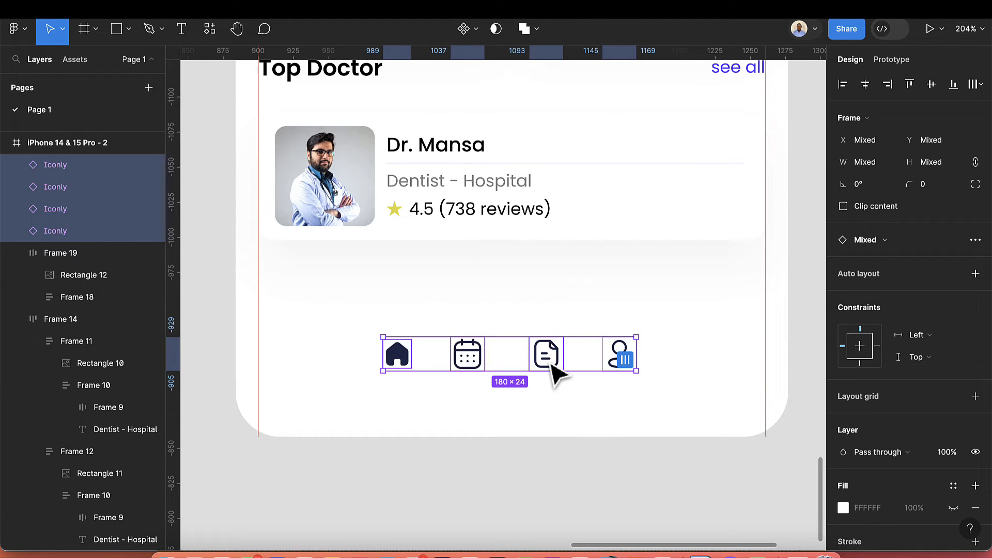
{"action": "key", "text": "shift+a"}
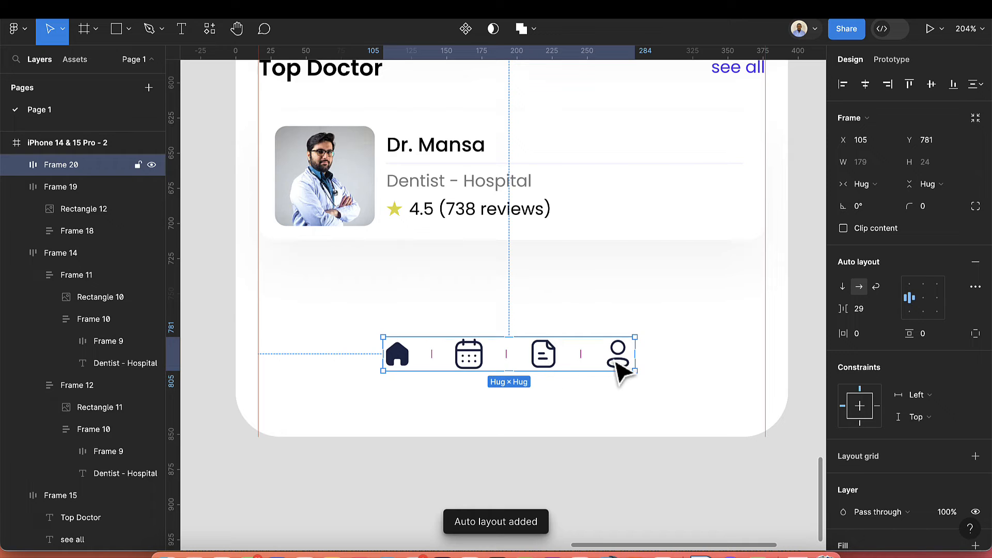
Step: Stretch the icon bar to 361 wide between the margin guides, centre its items and set their spacing to Auto
{"action": "left_click_drag", "start_coordinate": [636, 356], "coordinate": [766, 357]}
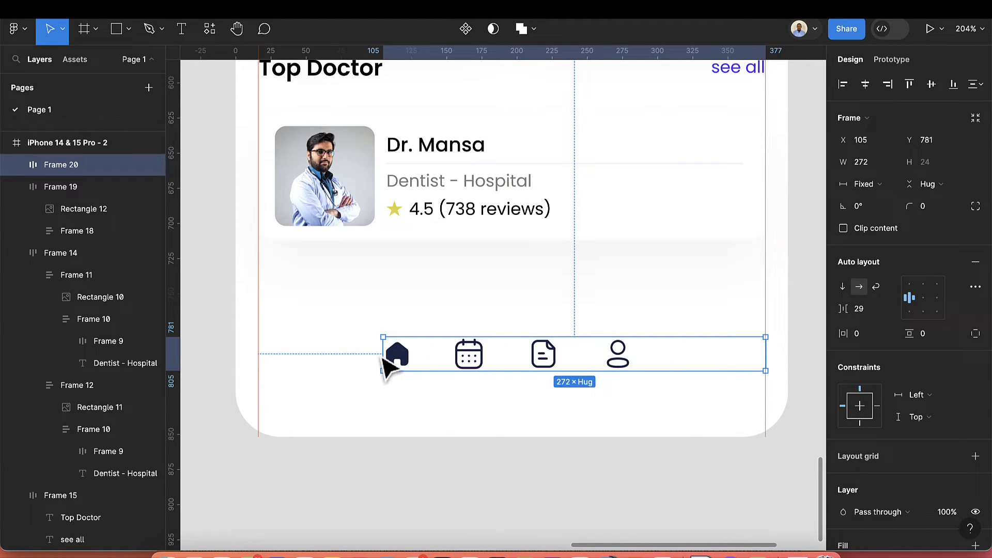
{"action": "left_click_drag", "start_coordinate": [383, 356], "coordinate": [258, 366]}
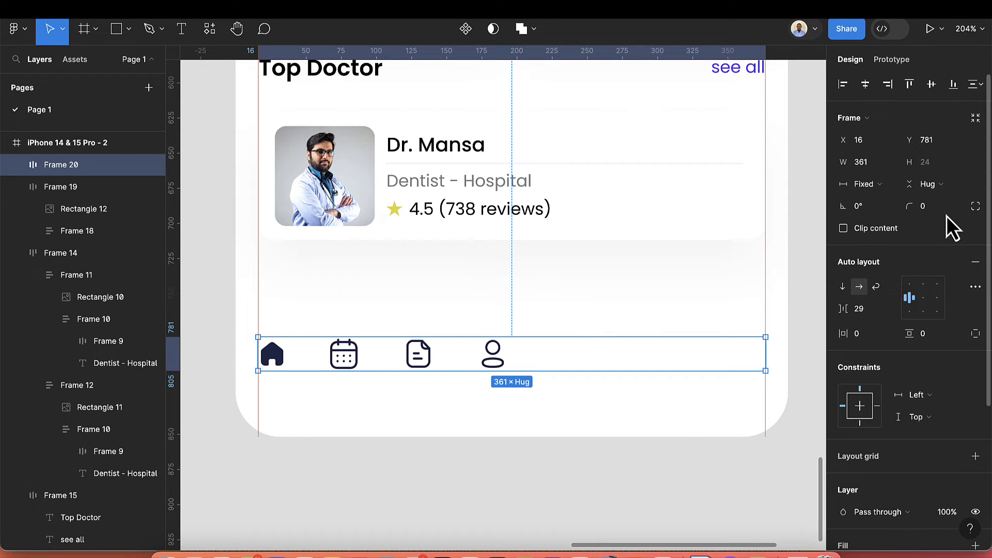
{"action": "left_click", "coordinate": [919, 300]}
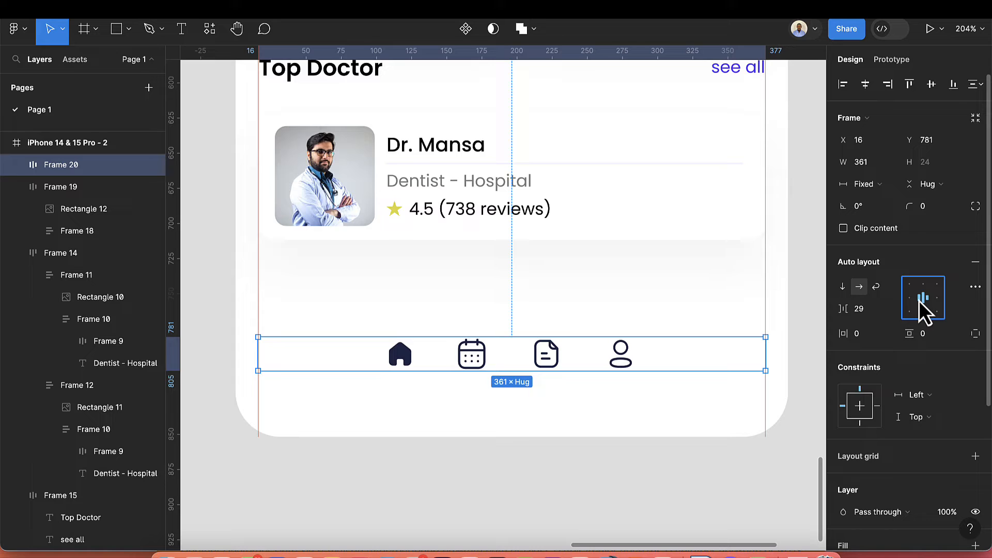
{"action": "left_click", "coordinate": [888, 310]}
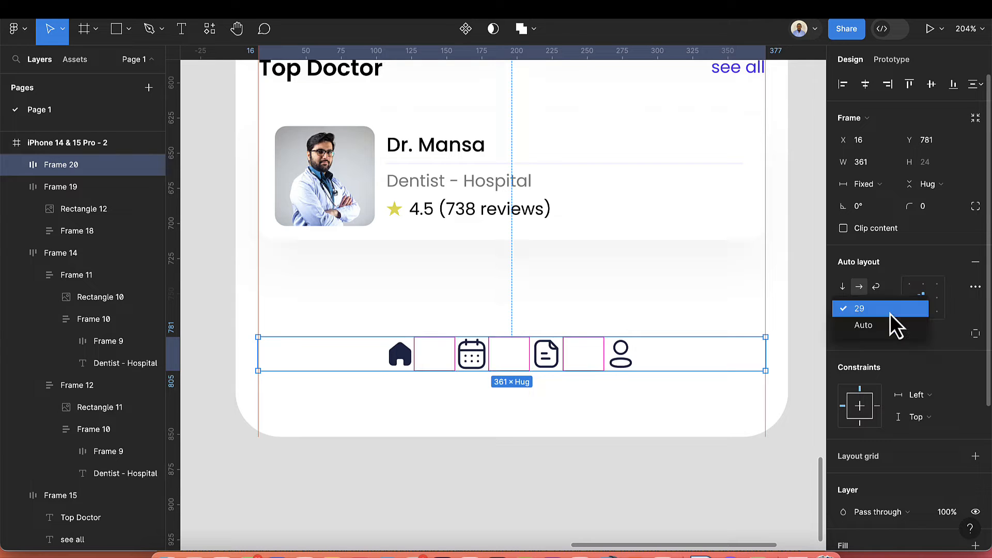
{"action": "left_click", "coordinate": [884, 327]}
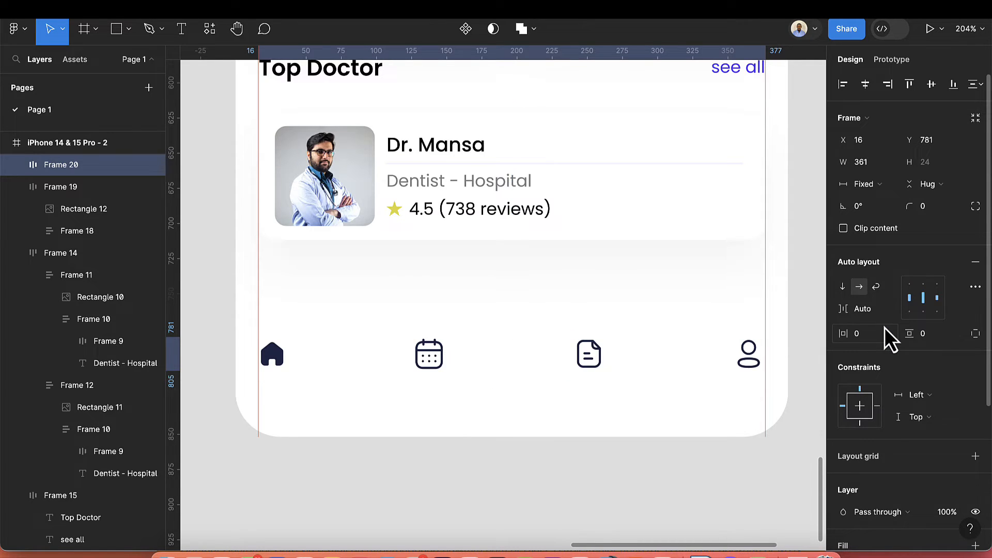
Step: Give the icon bar a horizontal padding of 16 and a vertical padding of 12
{"action": "left_click", "coordinate": [873, 341]}
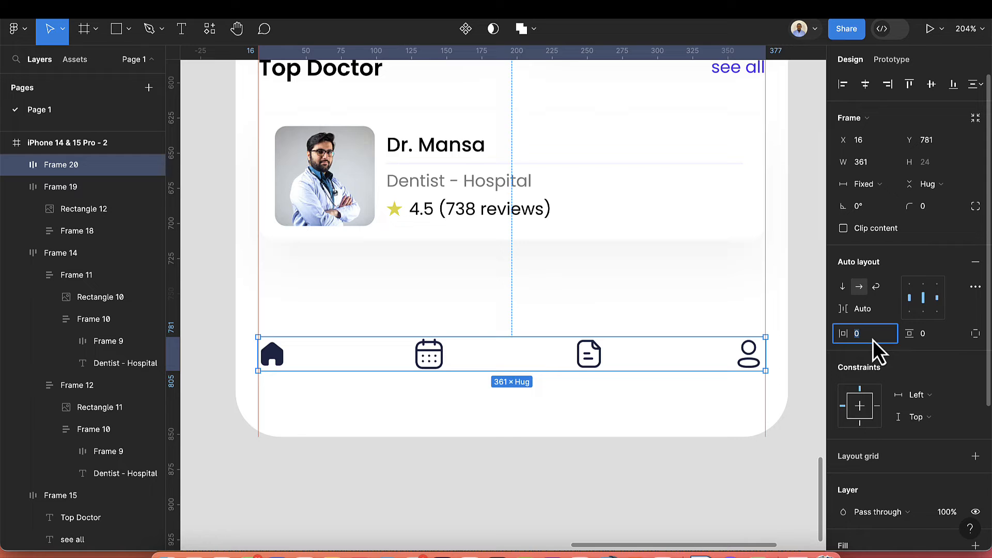
{"action": "key", "text": "Return"}
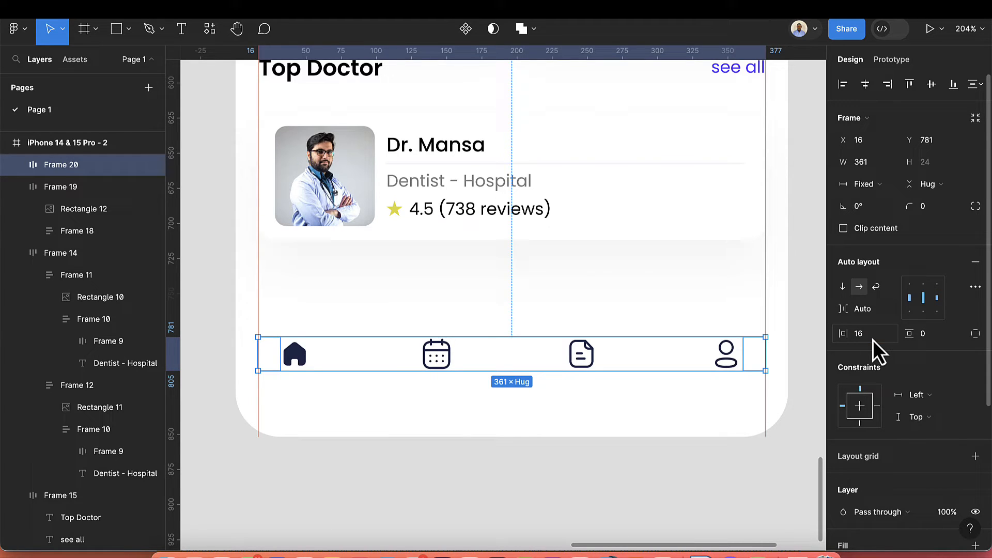
{"action": "left_click", "coordinate": [933, 338]}
{"action": "type", "text": "12"}
{"action": "key", "text": "Return"}
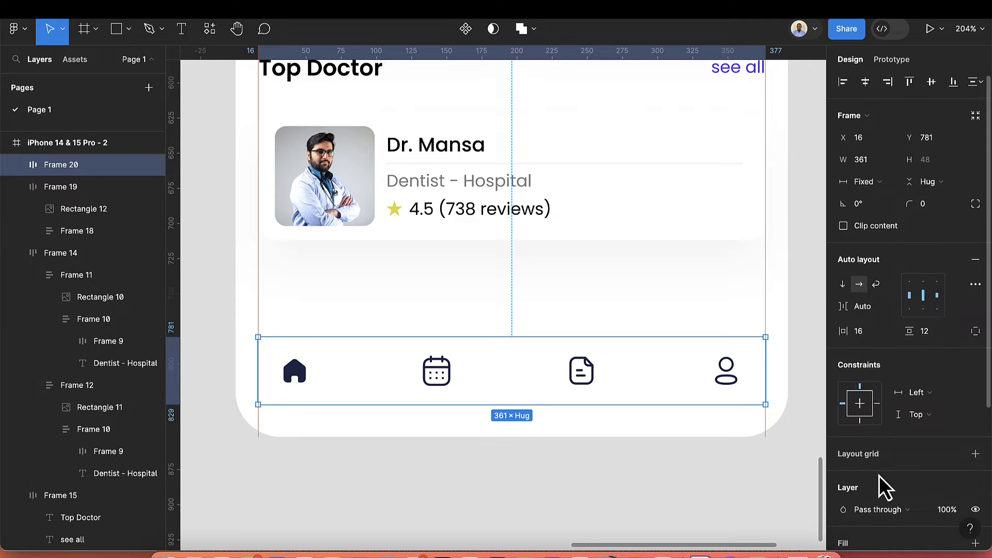
Step: Add a white FFFFFF fill and the Shadow-lg effect style to the icon bar
{"action": "scroll", "coordinate": [878, 475], "scroll_direction": "down", "scroll_amount": 5}
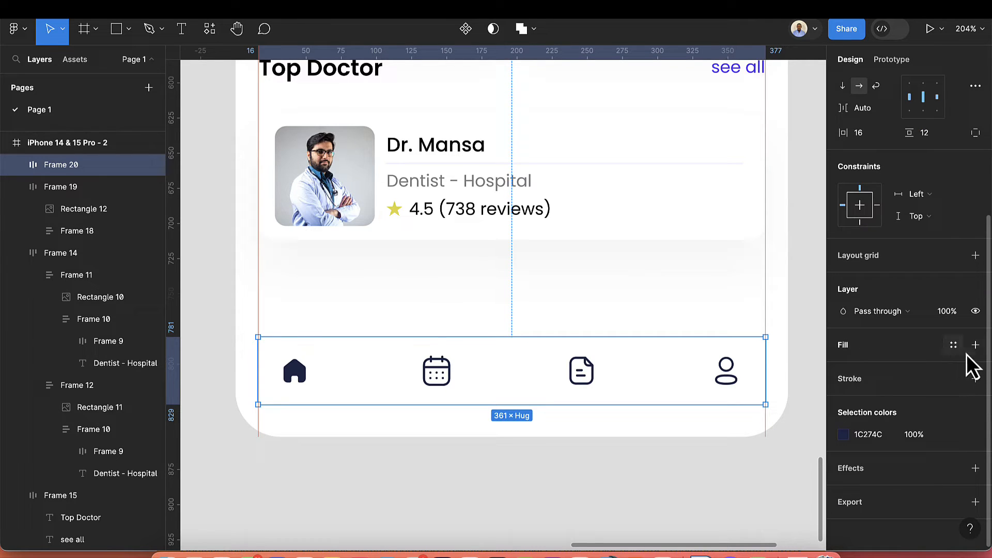
{"action": "left_click", "coordinate": [976, 345]}
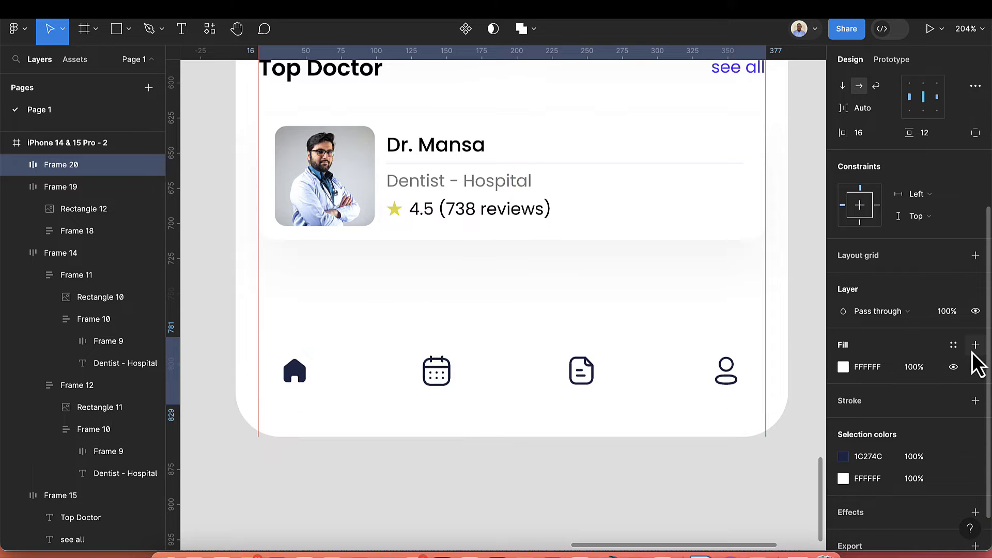
{"action": "scroll", "coordinate": [864, 432], "scroll_direction": "down", "scroll_amount": 1}
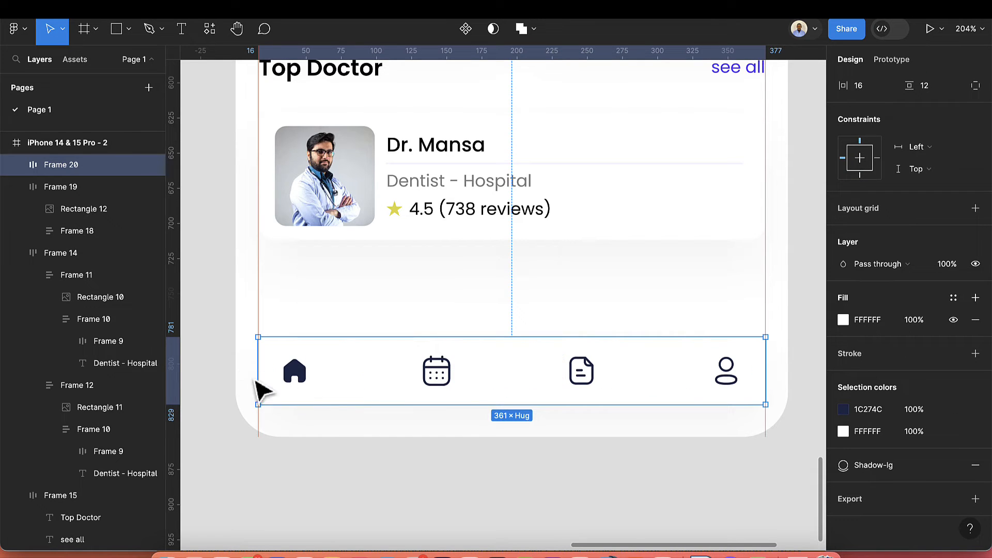
Step: Widen the icon bar on both sides to span the full 393 screen width
{"action": "left_click_drag", "start_coordinate": [242, 377], "coordinate": [236, 377]}
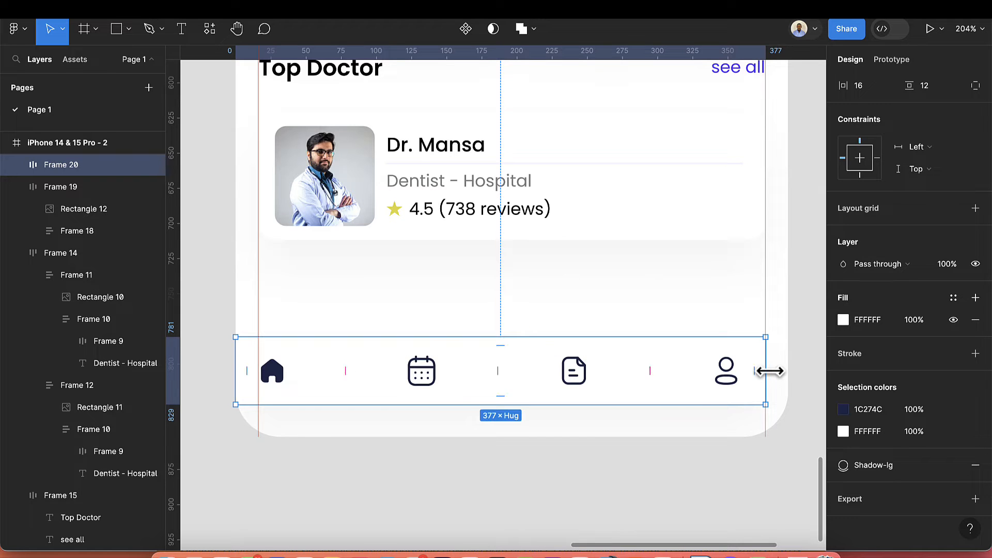
{"action": "left_click_drag", "start_coordinate": [770, 371], "coordinate": [788, 371]}
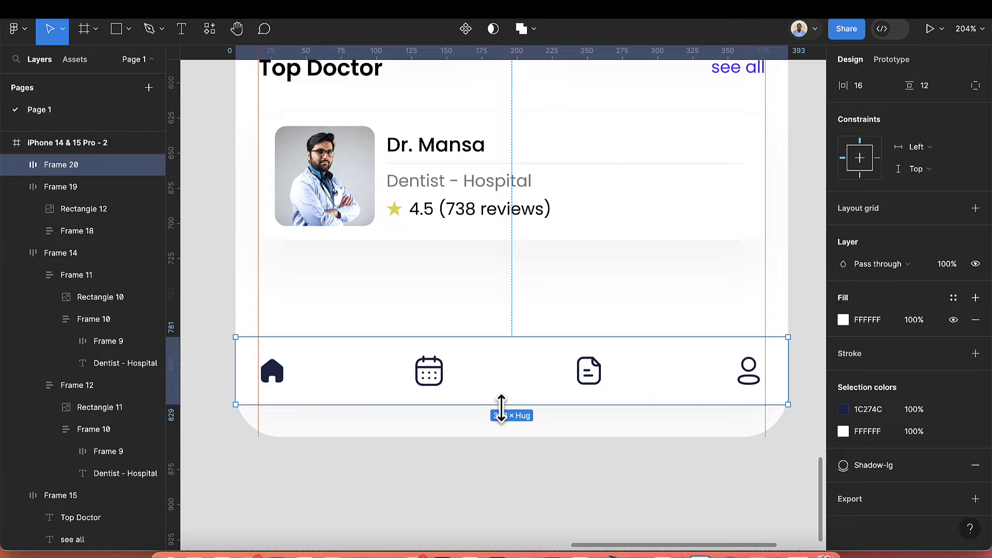
{"action": "left_click_drag", "start_coordinate": [502, 411], "coordinate": [501, 430]}
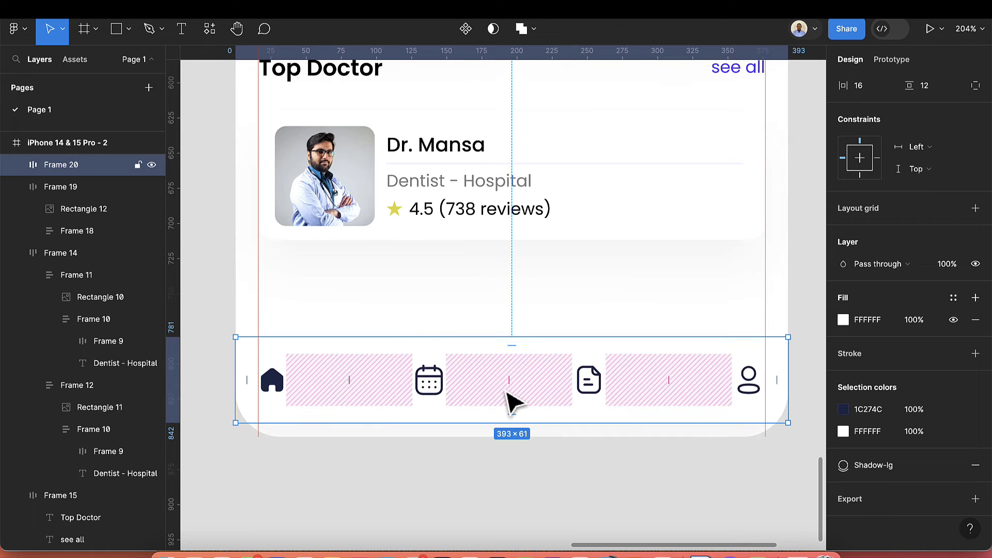
{"action": "key", "text": "super+z"}
Step: Make the icon bar 67 tall and move it to Y 785, flush with the screen's bottom edge
{"action": "key", "text": "shift+Down"}
{"action": "key", "text": "shift+Down"}
{"action": "key", "text": "shift+Down"}
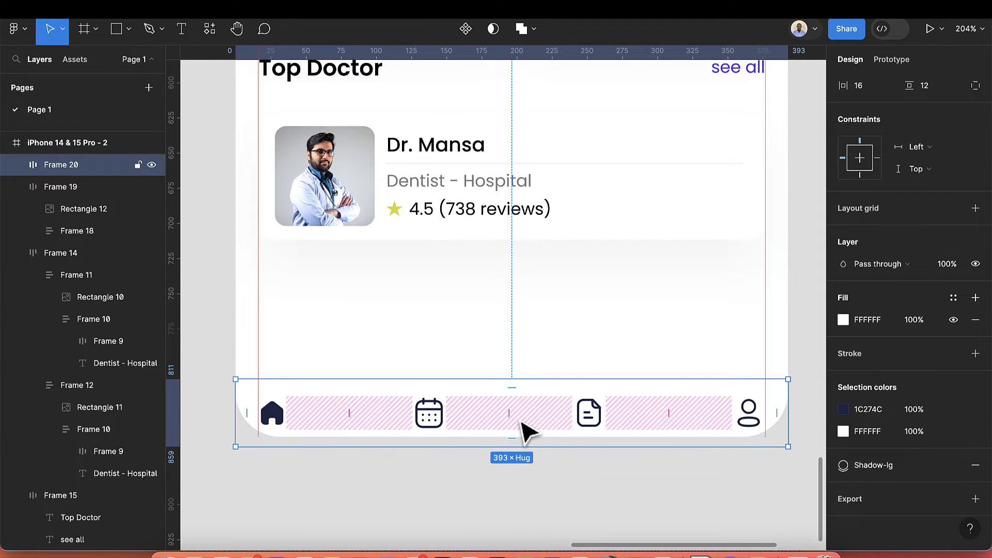
{"action": "left_click_drag", "start_coordinate": [516, 381], "coordinate": [516, 352]}
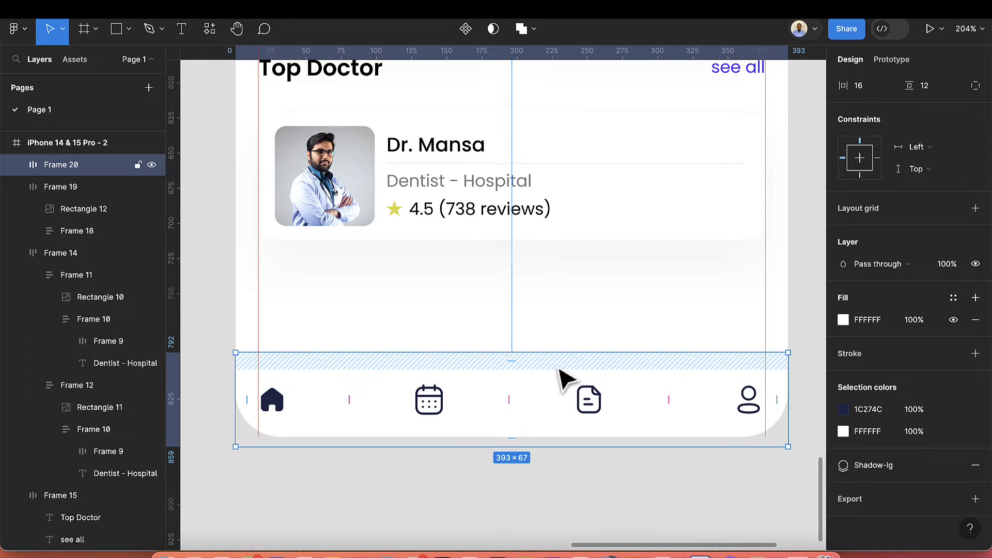
{"action": "key", "text": "Up"}
{"action": "key", "text": "Up"}
{"action": "key", "text": "Up"}
{"action": "key", "text": "Up"}
{"action": "key", "text": "Up"}
{"action": "key", "text": "Up"}
{"action": "key", "text": "Up"}
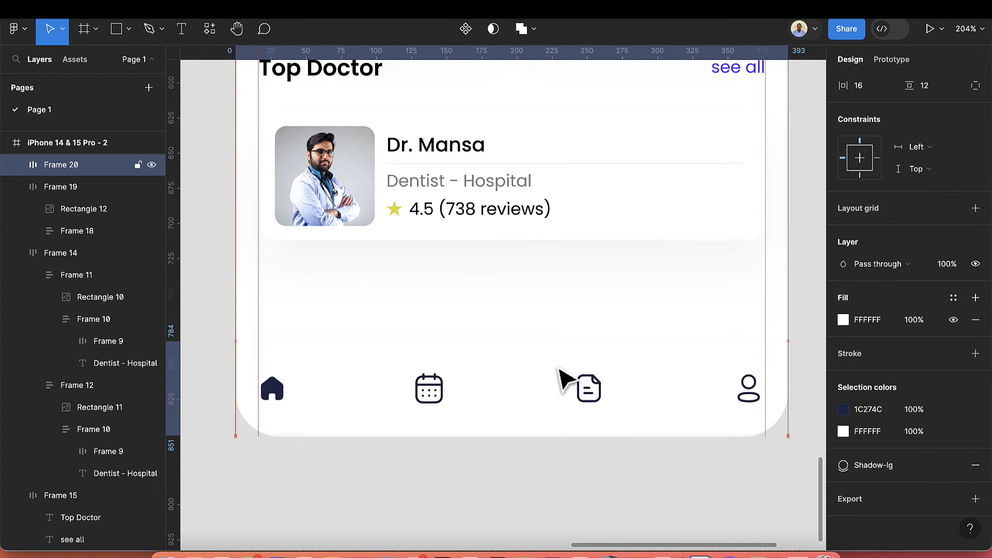
{"action": "left_click", "coordinate": [607, 462]}
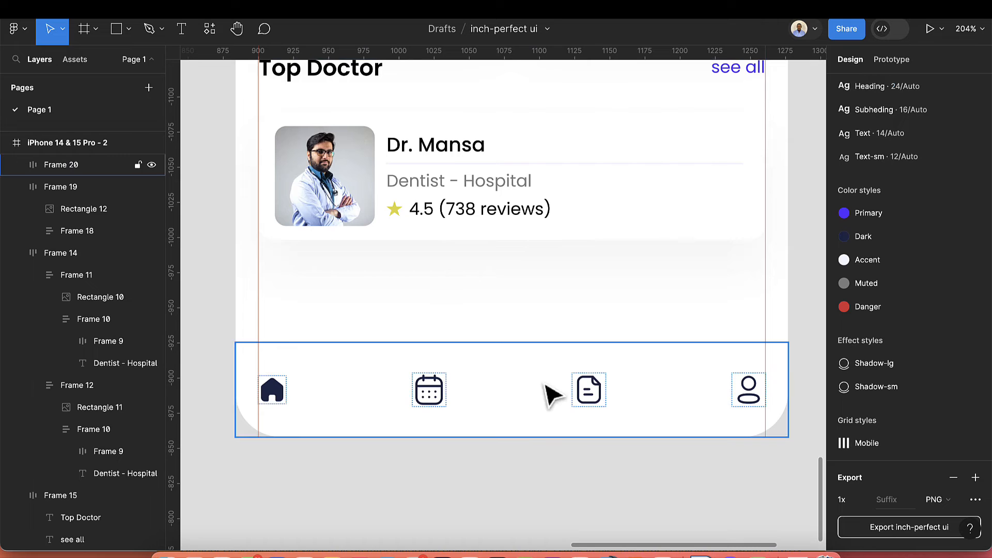
Step: Add a drop shadow to the bottom icon bar with an X offset of 10 and a Y offset of 10
{"action": "left_click", "coordinate": [533, 373]}
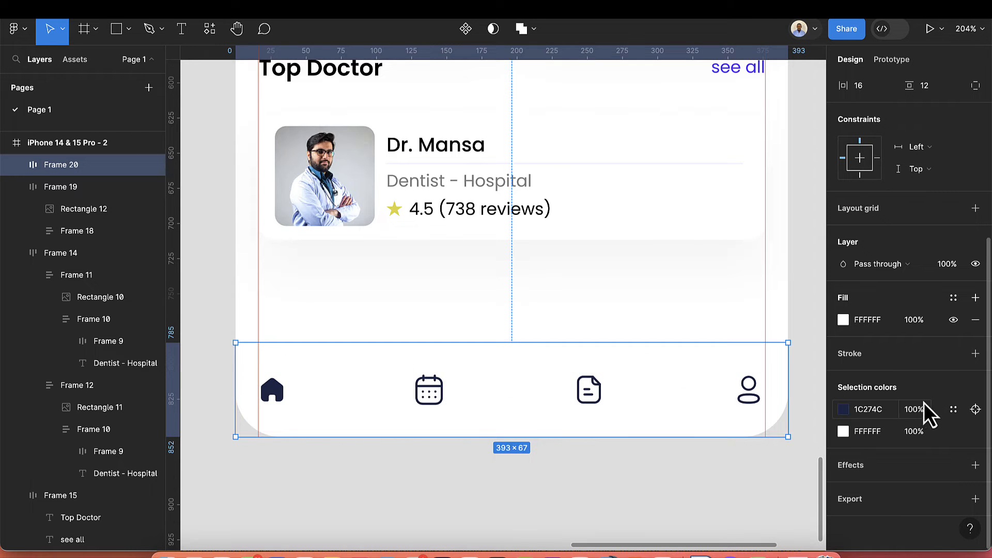
{"action": "left_click", "coordinate": [975, 466]}
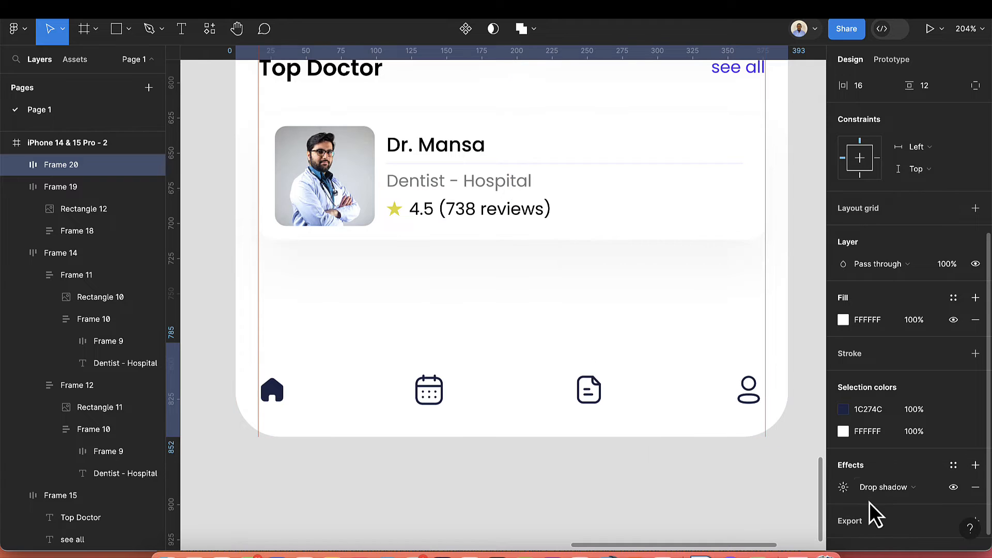
{"action": "scroll", "coordinate": [868, 500], "scroll_direction": "down", "scroll_amount": 1}
{"action": "left_click", "coordinate": [844, 468]}
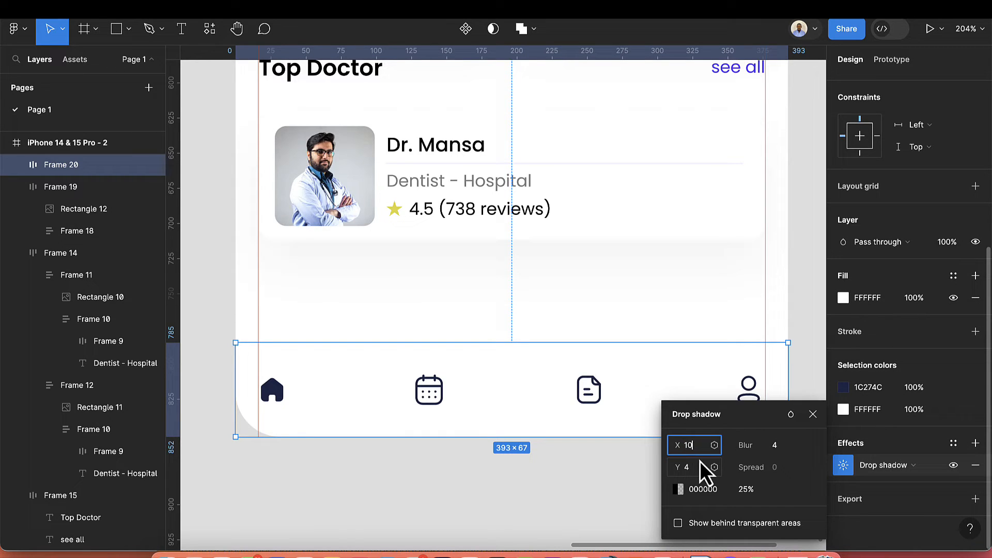
{"action": "key", "text": "Return"}
{"action": "left_click", "coordinate": [690, 473]}
{"action": "type", "text": "10"}
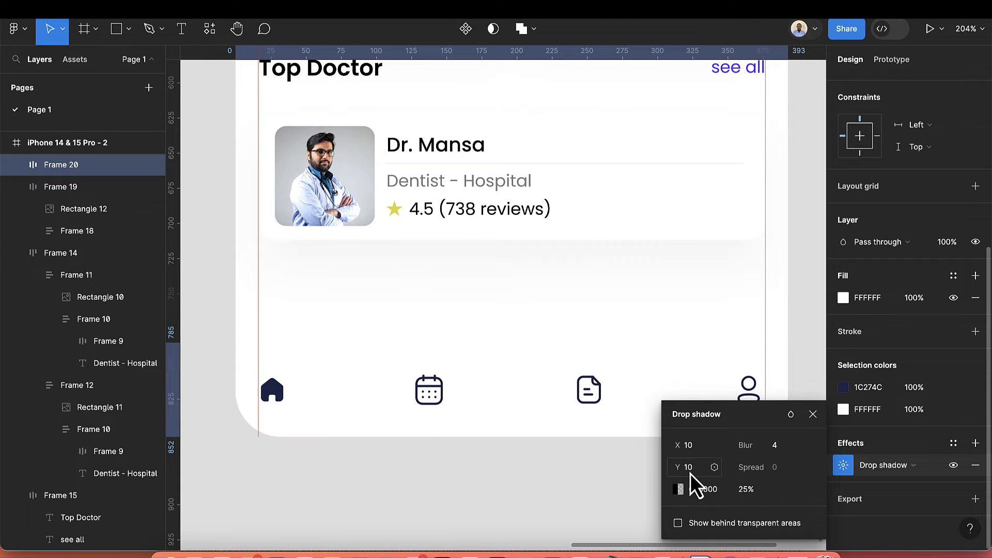
Step: Set the icon bar's drop shadow blur to 20 and its opacity to 15%
{"action": "left_click", "coordinate": [780, 454]}
{"action": "type", "text": "2"}
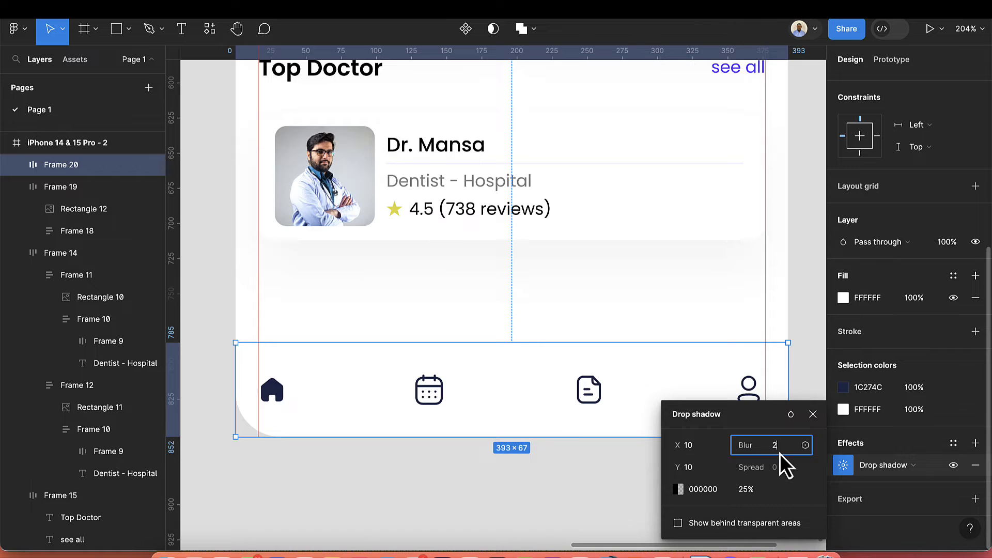
{"action": "type", "text": "0"}
{"action": "key", "text": "Return"}
{"action": "left_click", "coordinate": [756, 490]}
{"action": "type", "text": "1"}
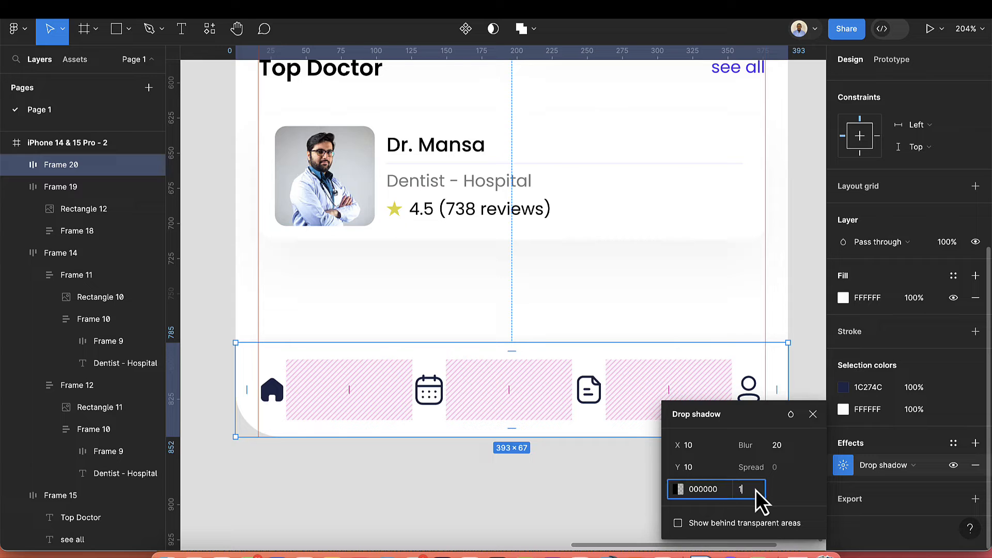
{"action": "type", "text": "5"}
{"action": "key", "text": "Return"}
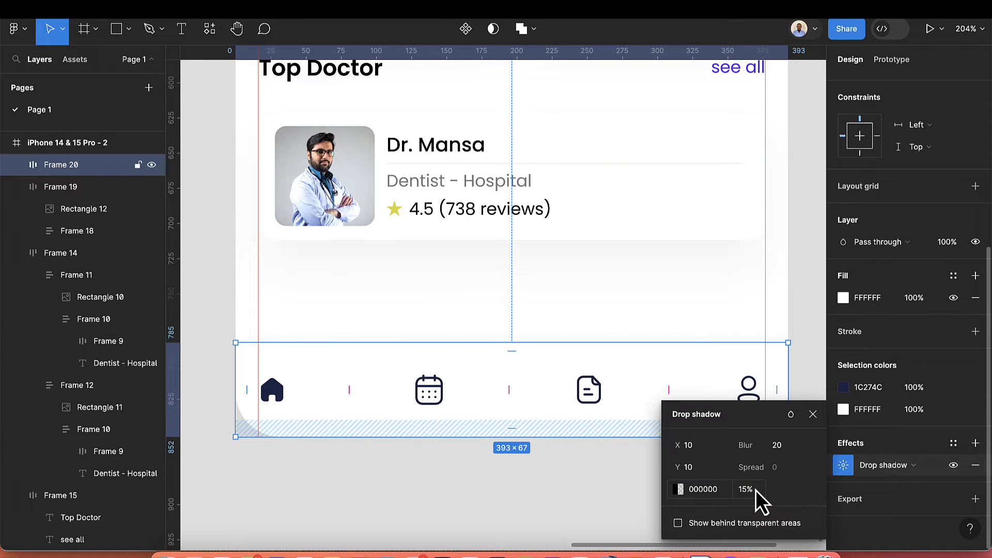
{"action": "left_click", "coordinate": [613, 314]}
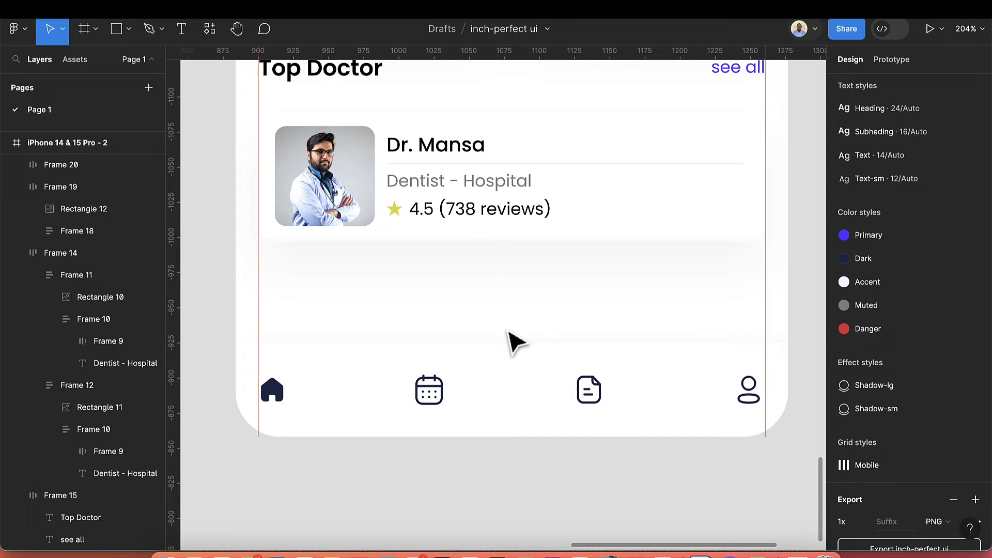
Step: Recolor the home icon in the bottom bar with the Primary color style
{"action": "double_click", "coordinate": [273, 390]}
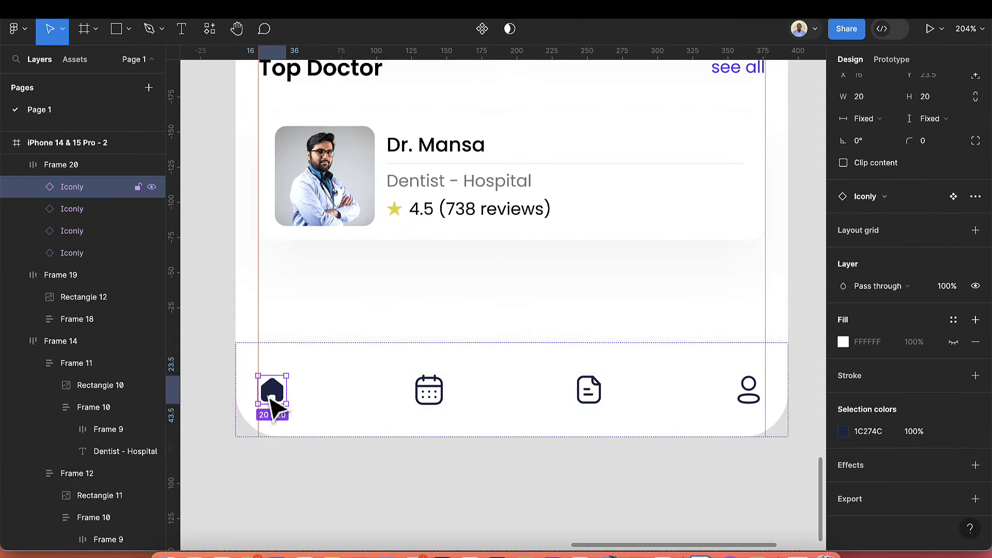
{"action": "left_click", "coordinate": [951, 432]}
{"action": "left_click", "coordinate": [744, 356]}
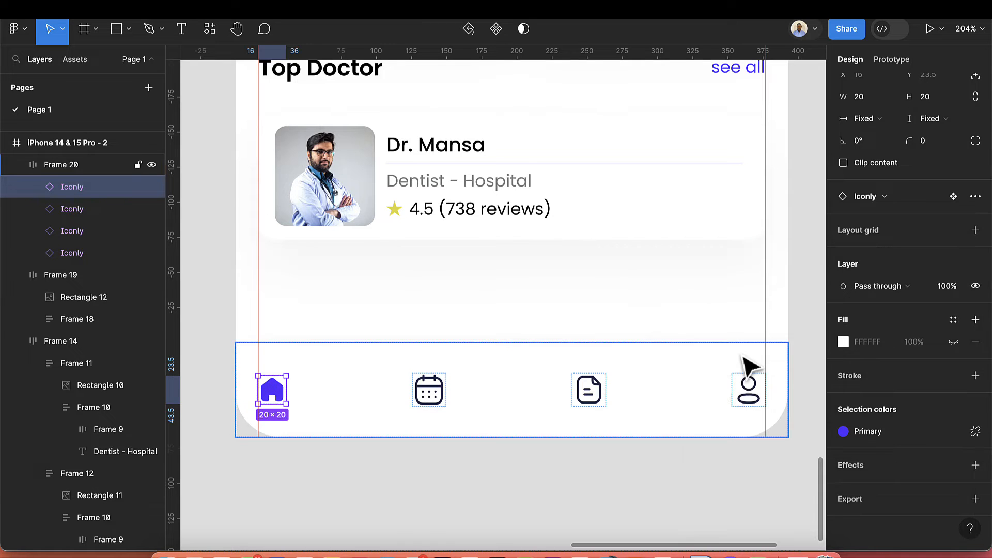
{"action": "left_click", "coordinate": [611, 471]}
{"action": "scroll", "coordinate": [635, 423], "scroll_direction": "down", "scroll_amount": 3}
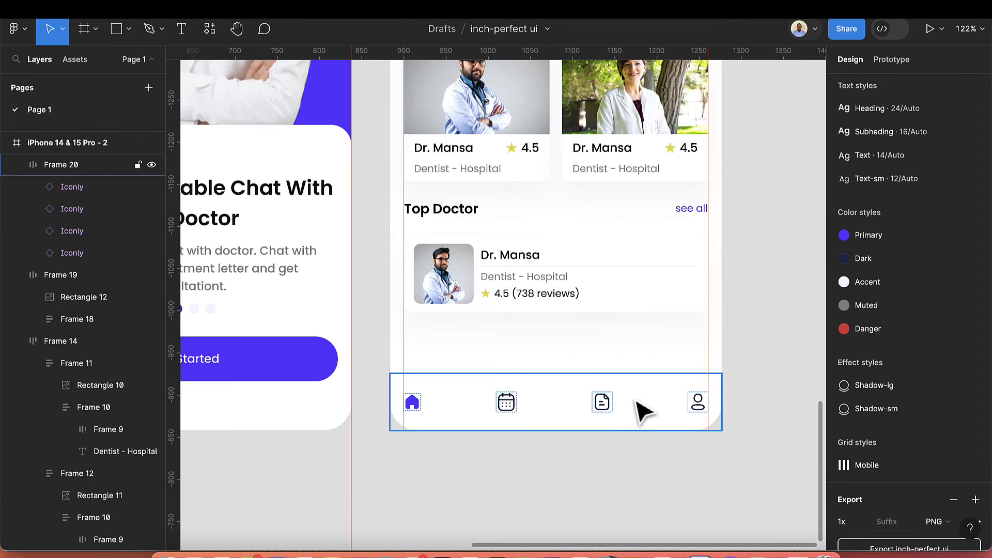
{"action": "scroll", "coordinate": [646, 405], "scroll_direction": "down", "scroll_amount": 3}
{"action": "scroll", "coordinate": [662, 349], "scroll_direction": "up", "scroll_amount": 3}
Step: Duplicate the doctor card in the Top Doctor section and place the copy directly below it at Y 724
{"action": "left_click", "coordinate": [608, 316]}
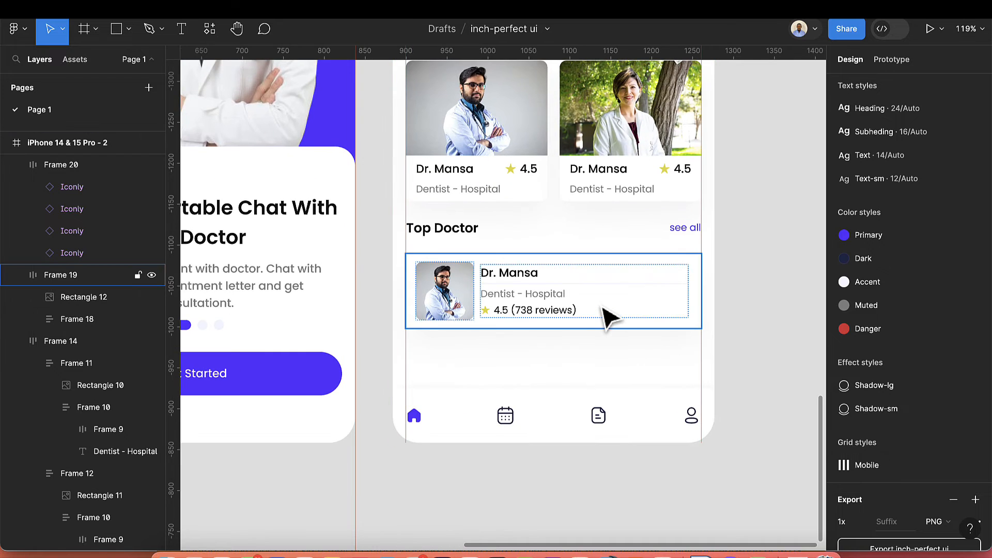
{"action": "left_click", "coordinate": [609, 316]}
{"action": "scroll", "coordinate": [610, 317], "scroll_direction": "up", "scroll_amount": 3}
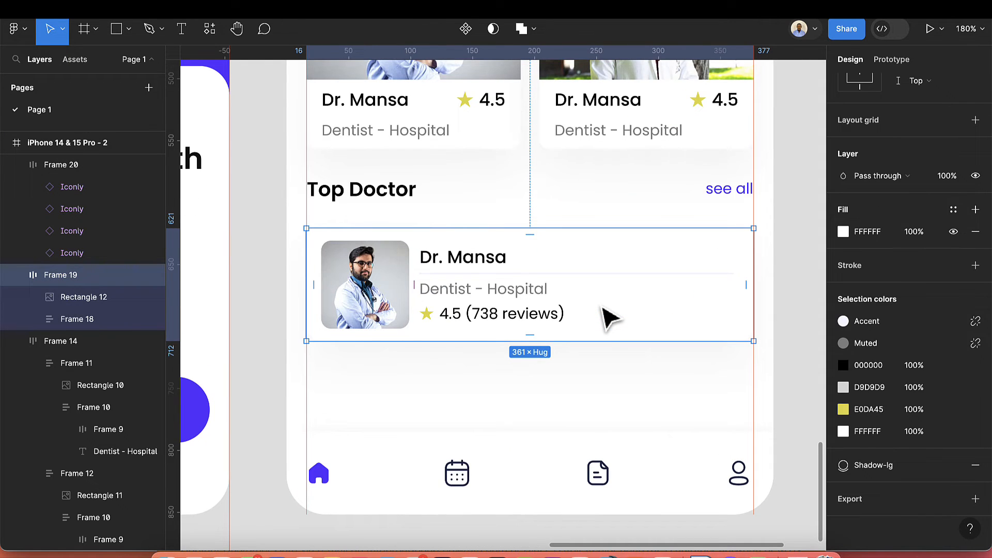
{"action": "key", "text": "shift+a"}
{"action": "key", "text": "ctrl+d"}
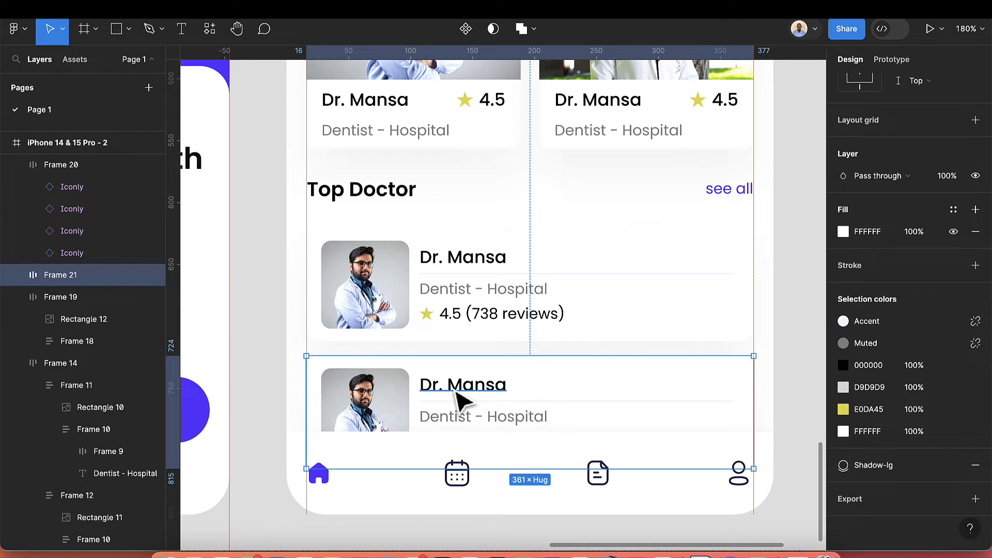
Step: Replace the surname in the duplicated card's heading with a different doctor's name, keeping the "Dr." title
{"action": "double_click", "coordinate": [469, 398]}
{"action": "double_click", "coordinate": [470, 396]}
{"action": "double_click", "coordinate": [486, 385]}
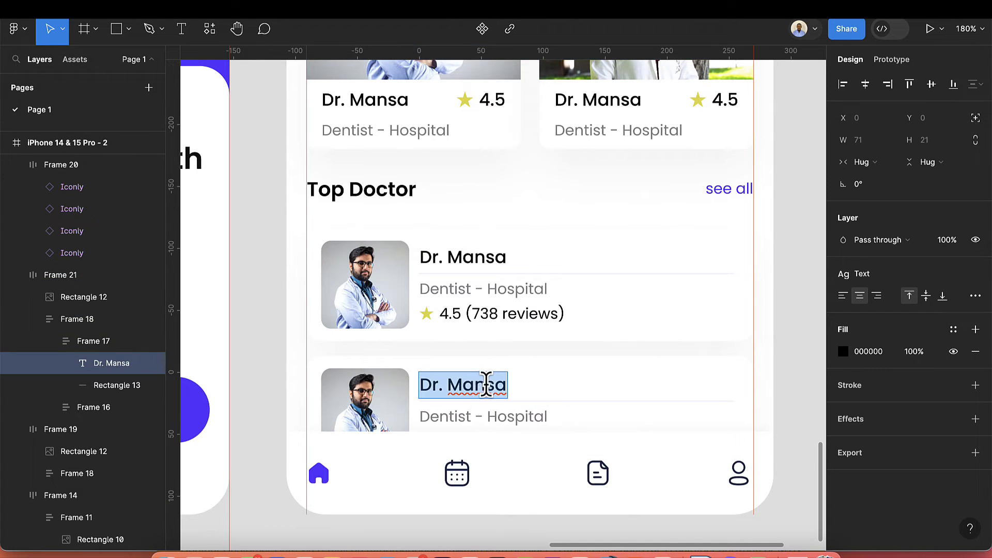
{"action": "left_click", "coordinate": [496, 385]}
{"action": "key", "text": "BackSpace"}
{"action": "key", "text": "BackSpace"}
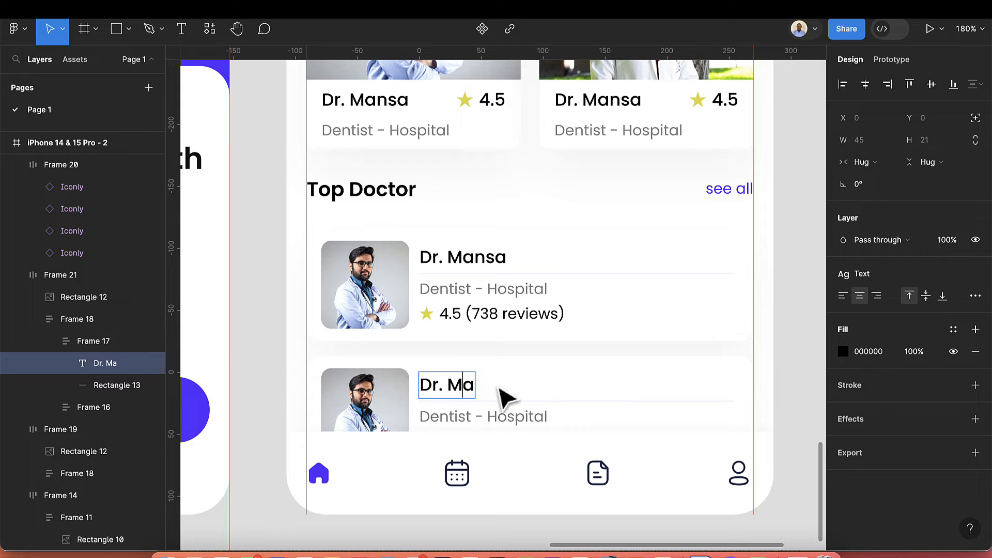
{"action": "key", "text": "BackSpace"}
{"action": "key", "text": "BackSpace"}
{"action": "type", "text": "Umi"}
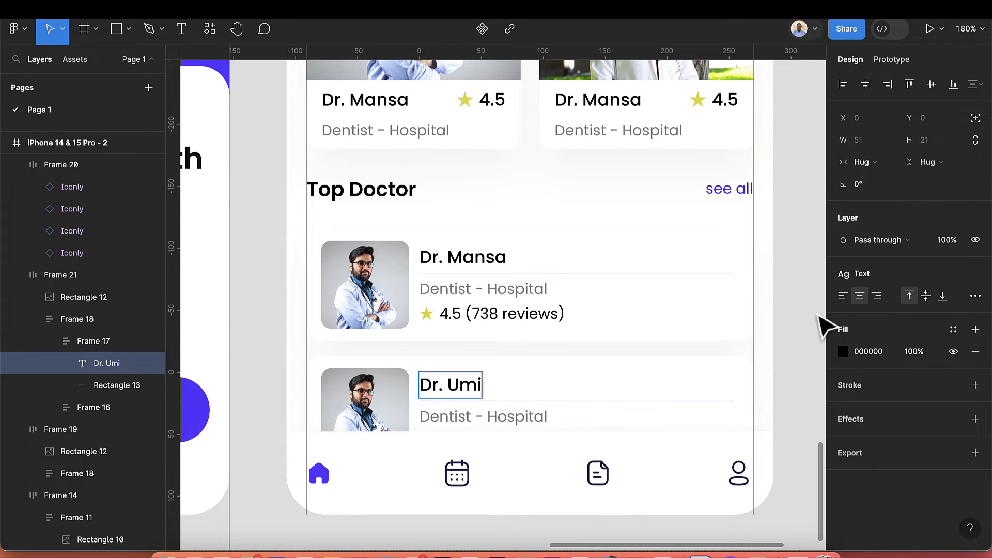
{"action": "key", "text": "Escape"}
Step: Group the "Your symptoms" heading and its row of symptom chips into one vertical auto layout frame
{"action": "scroll", "coordinate": [821, 331], "scroll_direction": "down", "scroll_amount": 3}
{"action": "scroll", "coordinate": [823, 329], "scroll_direction": "down", "scroll_amount": 2}
{"action": "scroll", "coordinate": [822, 328], "scroll_direction": "right", "scroll_amount": 3}
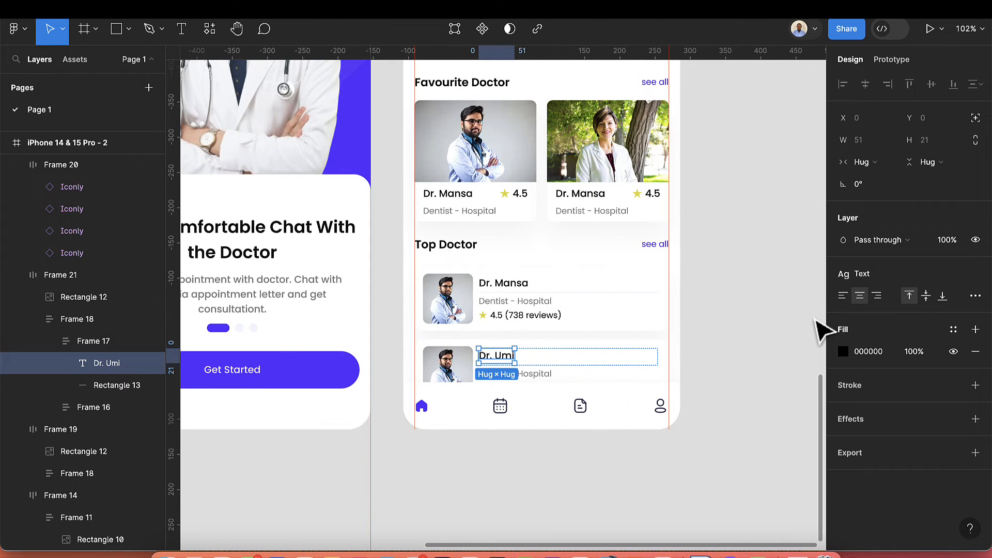
{"action": "scroll", "coordinate": [806, 329], "scroll_direction": "up", "scroll_amount": 3}
{"action": "scroll", "coordinate": [799, 329], "scroll_direction": "up", "scroll_amount": 5}
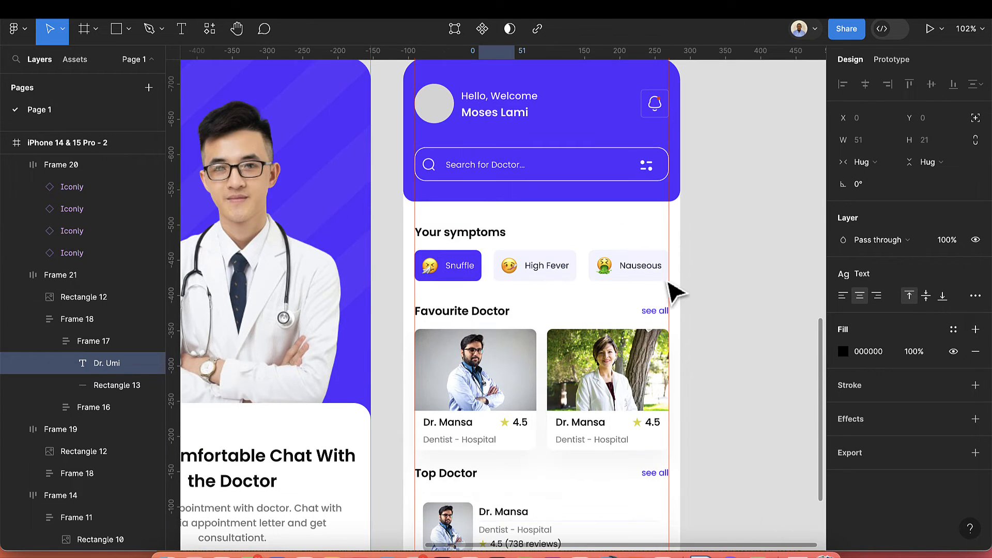
{"action": "left_click", "coordinate": [484, 239]}
{"action": "left_click", "coordinate": [504, 266], "text": "shift"}
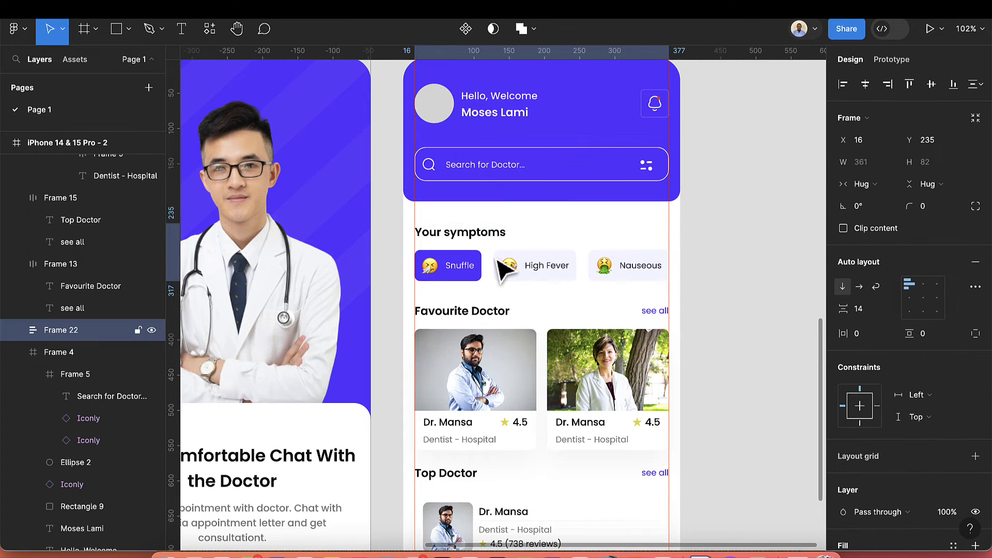
{"action": "key", "text": "shift+a"}
Step: Combine the "Favourite Doctor" heading row and its two doctor cards into one auto layout frame
{"action": "left_click", "coordinate": [491, 317]}
{"action": "left_click", "coordinate": [499, 359], "text": "shift"}
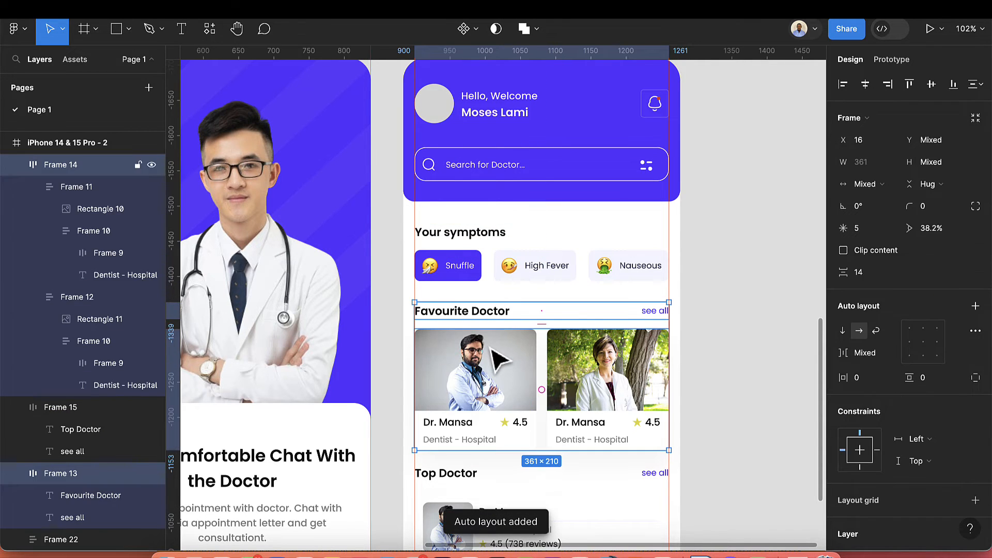
{"action": "key", "text": "shift+a"}
Step: Combine the "Top Doctor" heading row and both doctor cards below it into one vertical auto layout frame
{"action": "scroll", "coordinate": [489, 366], "scroll_direction": "down", "scroll_amount": 5}
{"action": "left_click", "coordinate": [459, 319]}
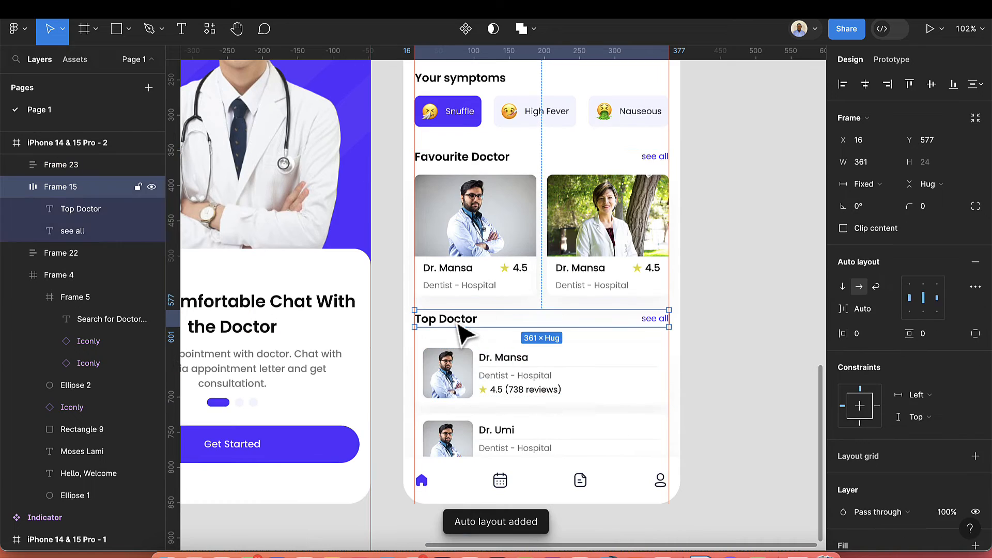
{"action": "left_click", "coordinate": [471, 365], "text": "shift"}
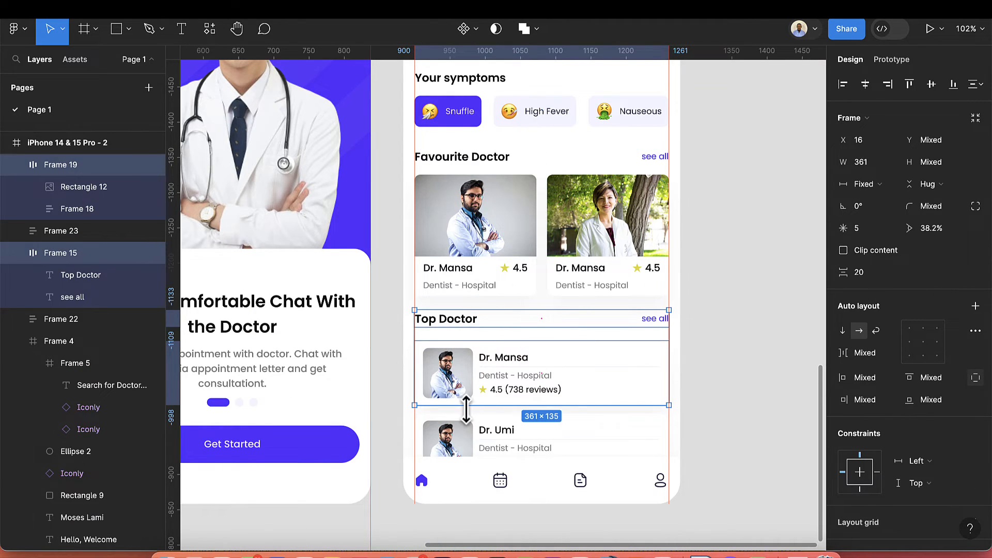
{"action": "left_click", "coordinate": [478, 433], "text": "shift"}
{"action": "key", "text": "shift+a"}
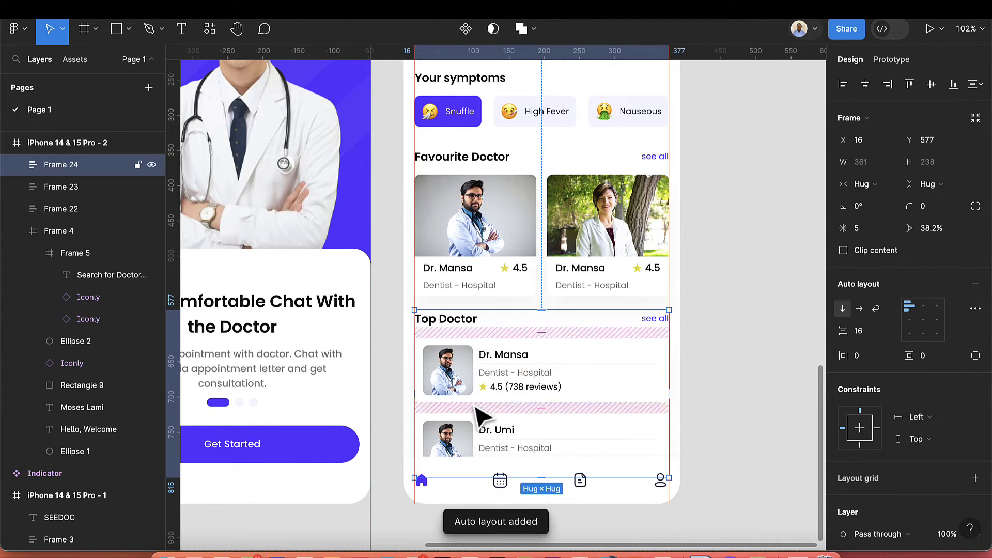
Step: Set the vertical spacing between items in the Top Doctor section to 12
{"action": "left_click", "coordinate": [860, 337]}
{"action": "key", "text": "Down"}
{"action": "key", "text": "Down"}
{"action": "key", "text": "Down"}
{"action": "key", "text": "Down"}
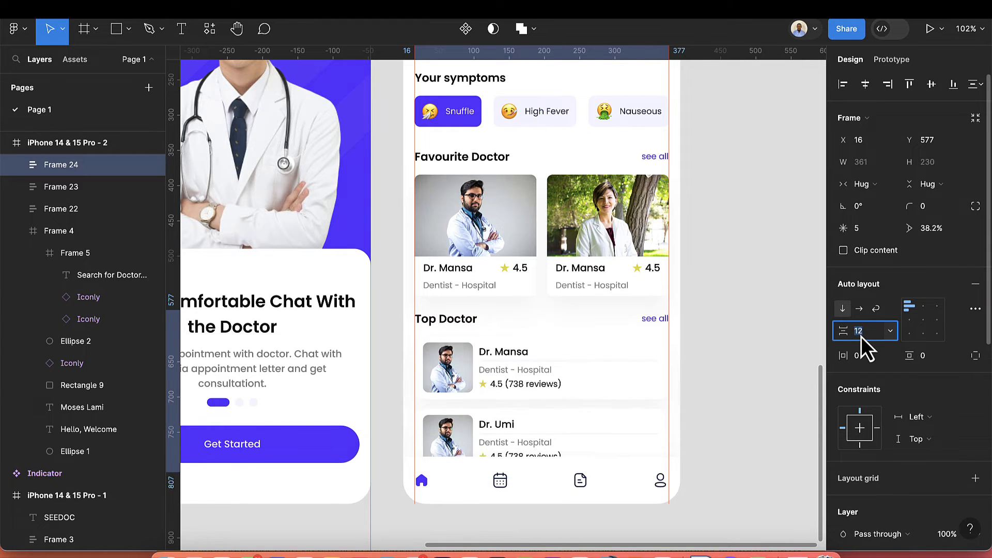
Step: Set the vertical spacing between the Favourite Doctor heading row and its cards to 12
{"action": "double_click", "coordinate": [488, 219]}
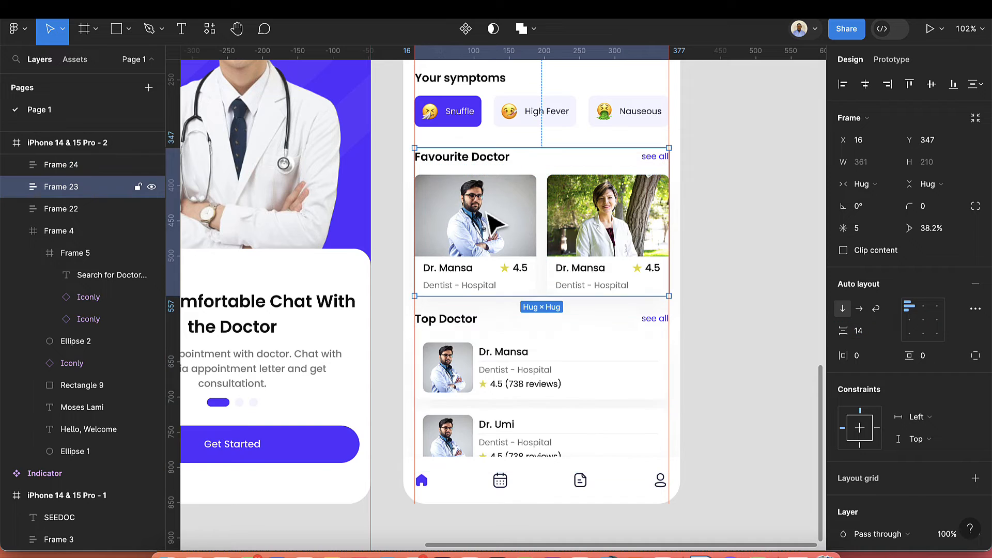
{"action": "scroll", "coordinate": [779, 300], "scroll_direction": "up", "scroll_amount": 1}
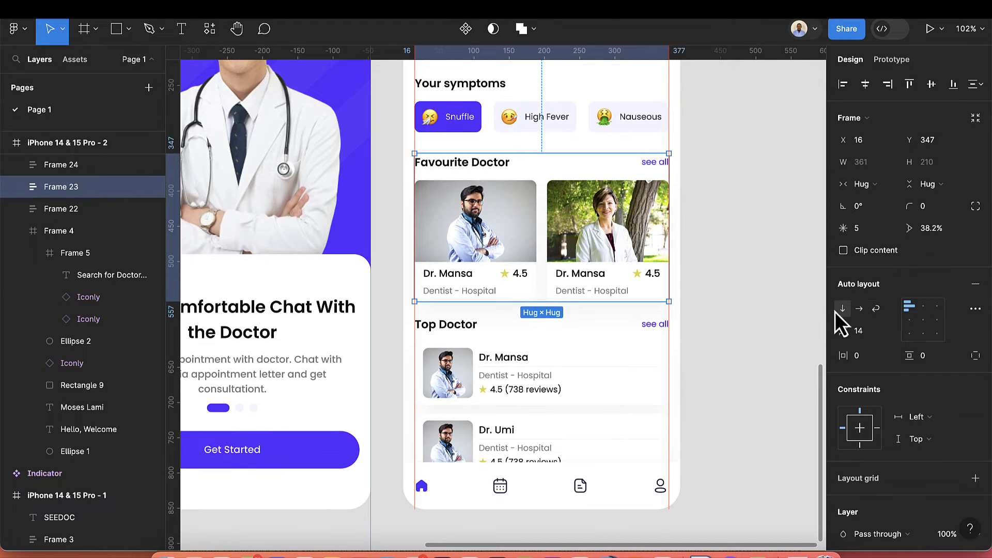
{"action": "key", "text": "Down"}
{"action": "key", "text": "Down"}
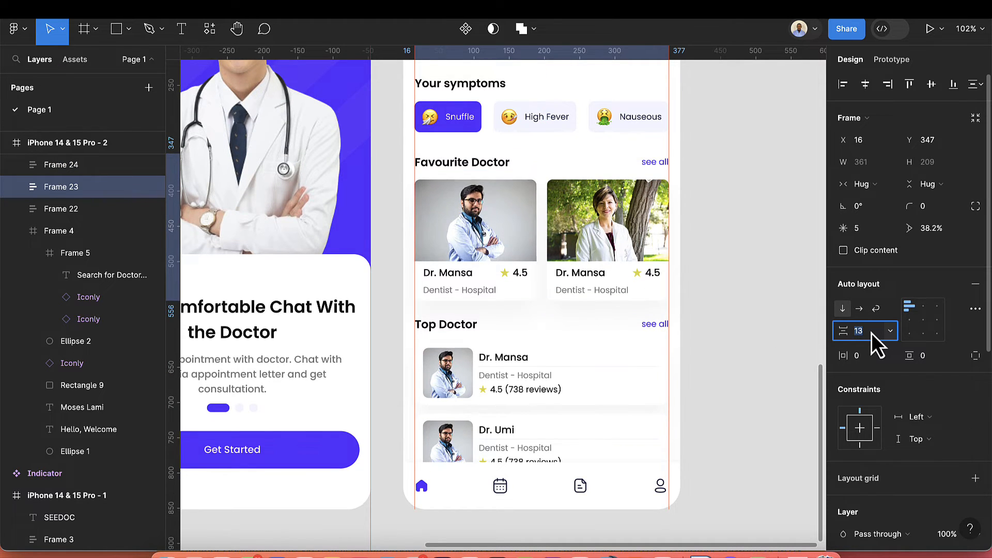
{"action": "scroll", "coordinate": [507, 308], "scroll_direction": "up", "scroll_amount": 1}
{"action": "scroll", "coordinate": [507, 308], "scroll_direction": "up", "scroll_amount": 1}
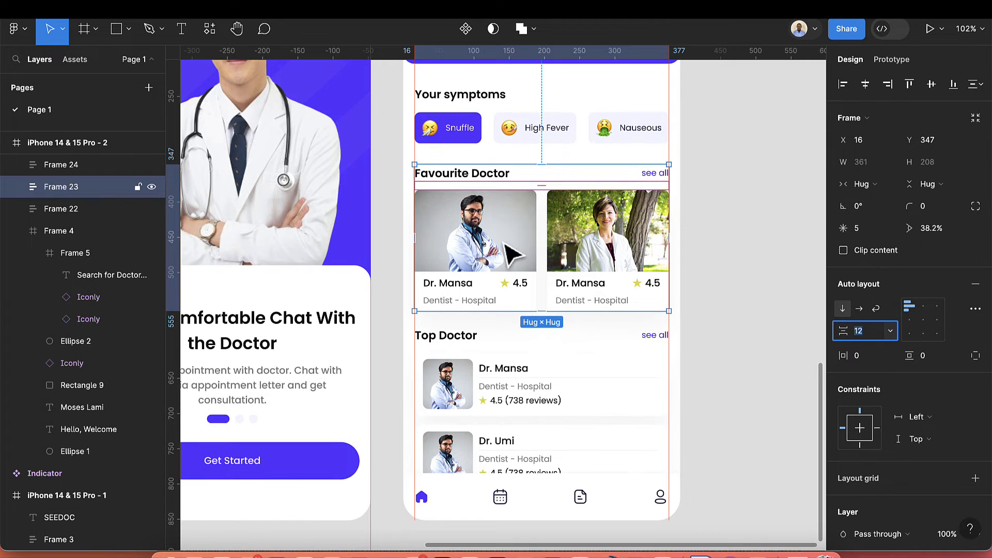
Step: Set the vertical spacing between the "Your symptoms" heading and its chips to 12
{"action": "left_click", "coordinate": [529, 139]}
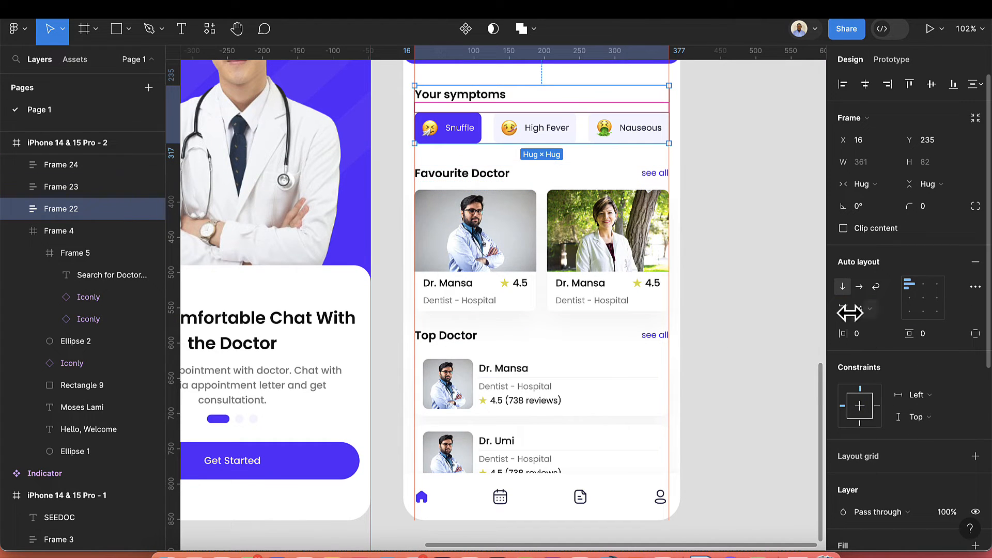
{"action": "key", "text": "Down"}
{"action": "key", "text": "Down"}
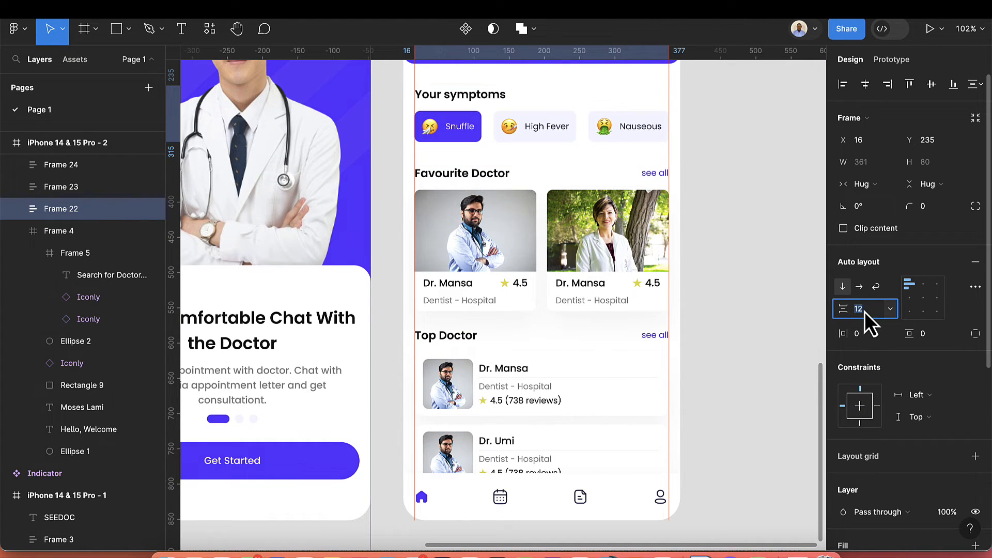
Step: Wrap the symptoms, Favourite Doctor and Top Doctor sections in one vertical auto layout frame with a spacing of 28
{"action": "scroll", "coordinate": [655, 310], "scroll_direction": "up", "scroll_amount": 5}
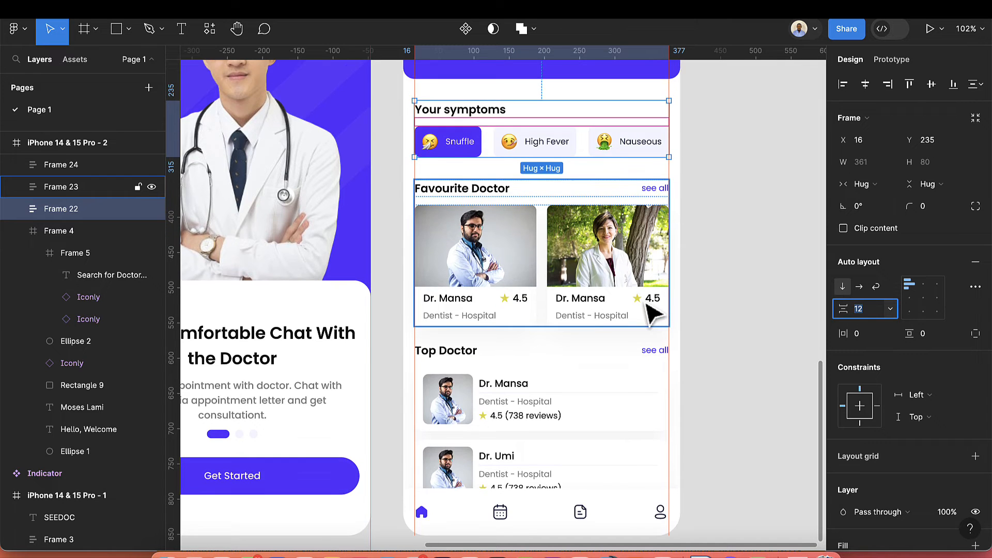
{"action": "left_click", "coordinate": [606, 282], "text": "shift"}
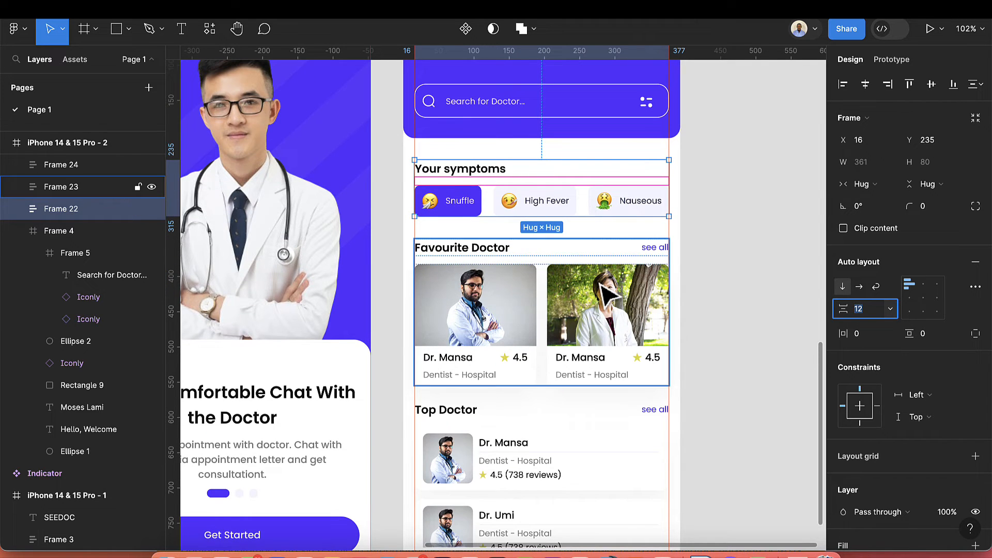
{"action": "left_click", "coordinate": [607, 436], "text": "shift"}
{"action": "key", "text": "shift+a"}
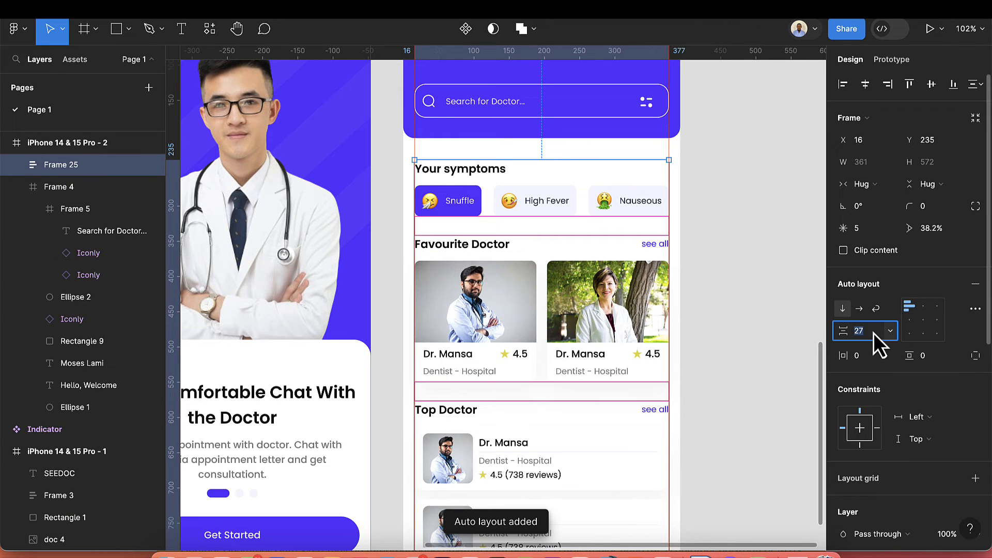
{"action": "key", "text": "Up"}
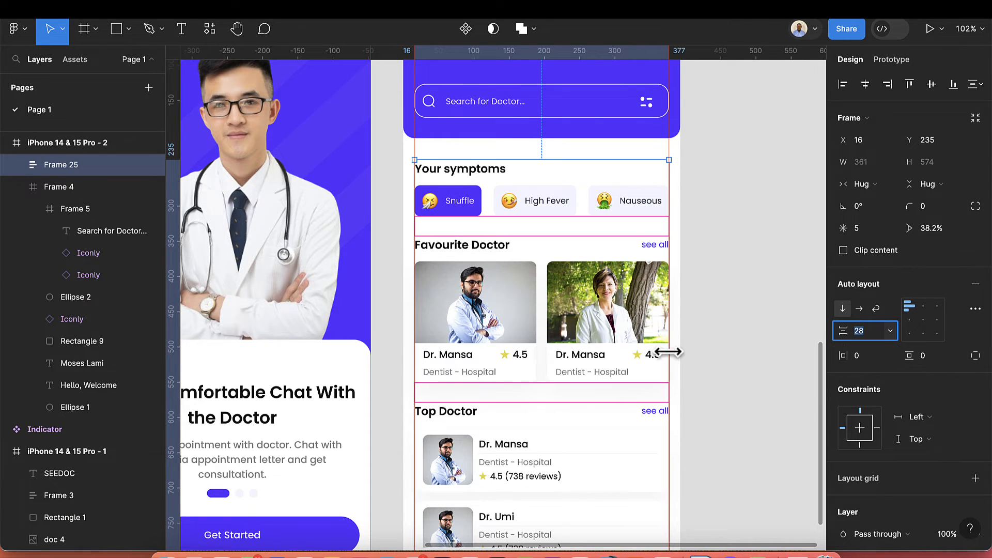
Step: Review the home screen's section spacing, bottom navigation bar and overall layout beside the onboarding screen
{"action": "scroll", "coordinate": [700, 380], "scroll_direction": "down", "scroll_amount": 5}
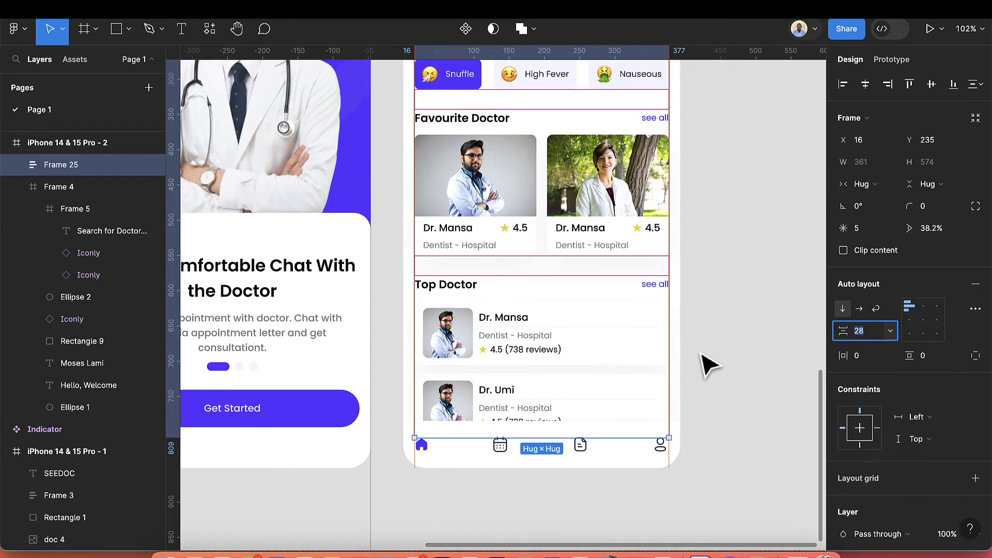
{"action": "left_click", "coordinate": [693, 377]}
{"action": "left_click", "coordinate": [621, 426]}
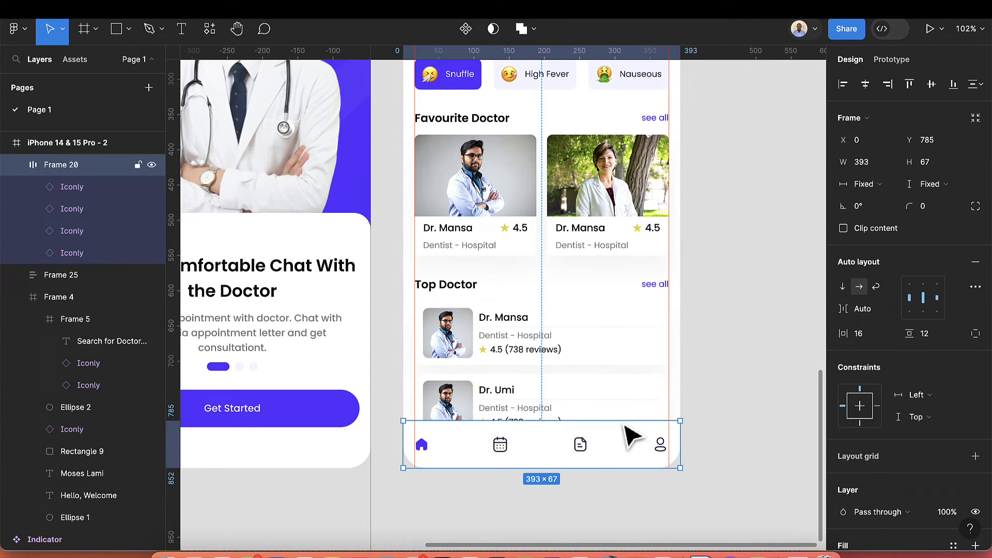
{"action": "left_click", "coordinate": [699, 401]}
{"action": "scroll", "coordinate": [671, 443], "scroll_direction": "down", "scroll_amount": 2}
{"action": "scroll", "coordinate": [664, 443], "scroll_direction": "up", "scroll_amount": 3}
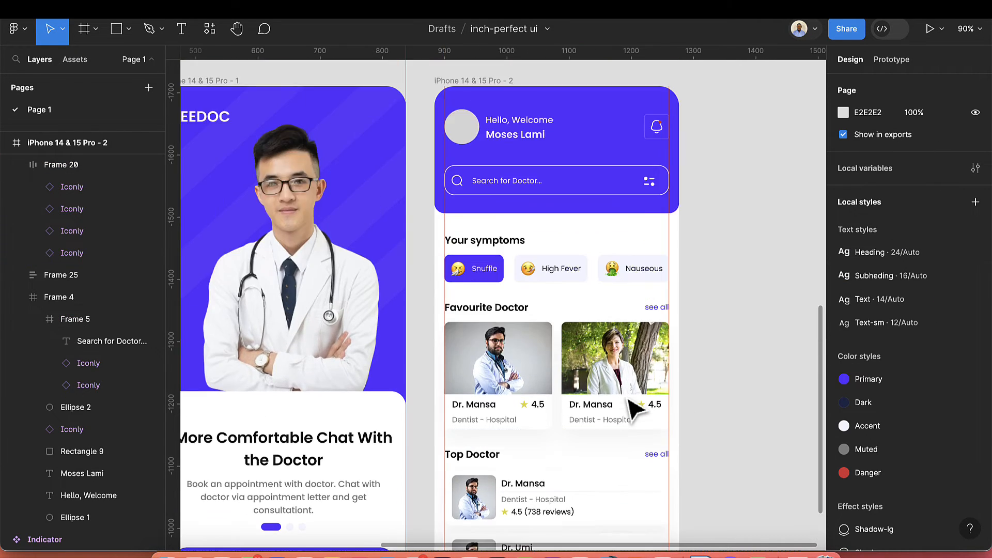
{"action": "scroll", "coordinate": [636, 408], "scroll_direction": "down", "scroll_amount": 2}
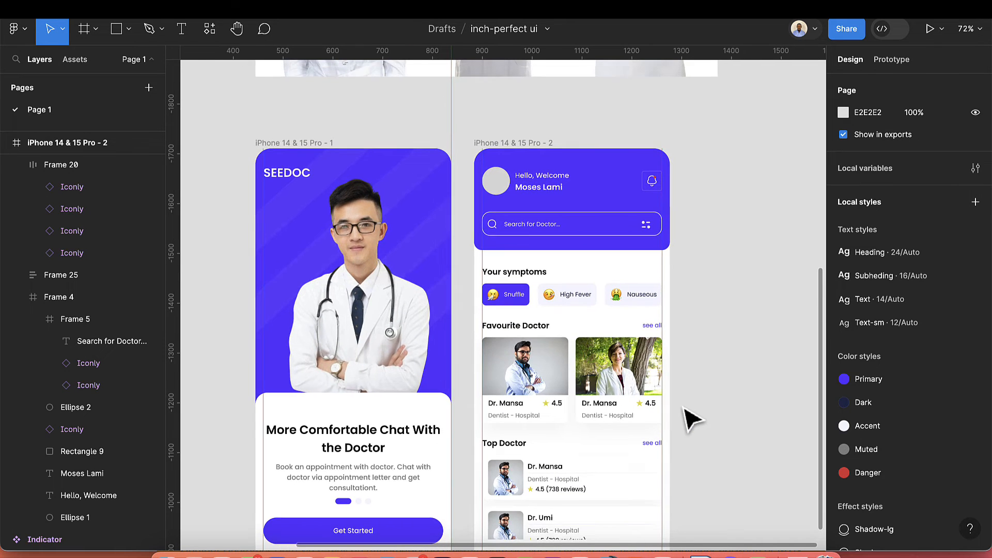
{"action": "scroll", "coordinate": [689, 417], "scroll_direction": "down", "scroll_amount": 2}
{"action": "scroll", "coordinate": [697, 418], "scroll_direction": "right", "scroll_amount": 2}
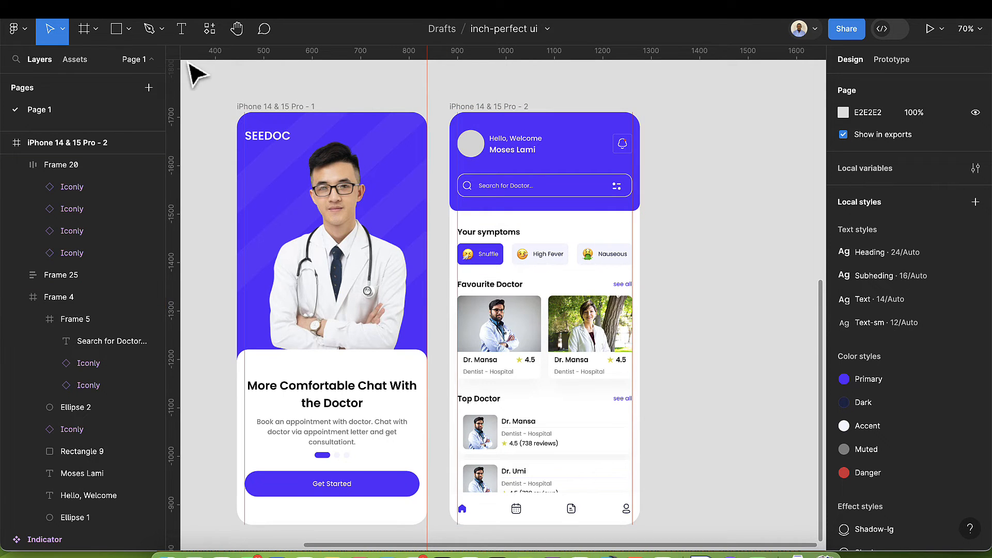
Step: Add a third iPhone 14 & 15 Pro frame level with the home screen and give it a corner radius of 32
{"action": "left_click", "coordinate": [83, 30]}
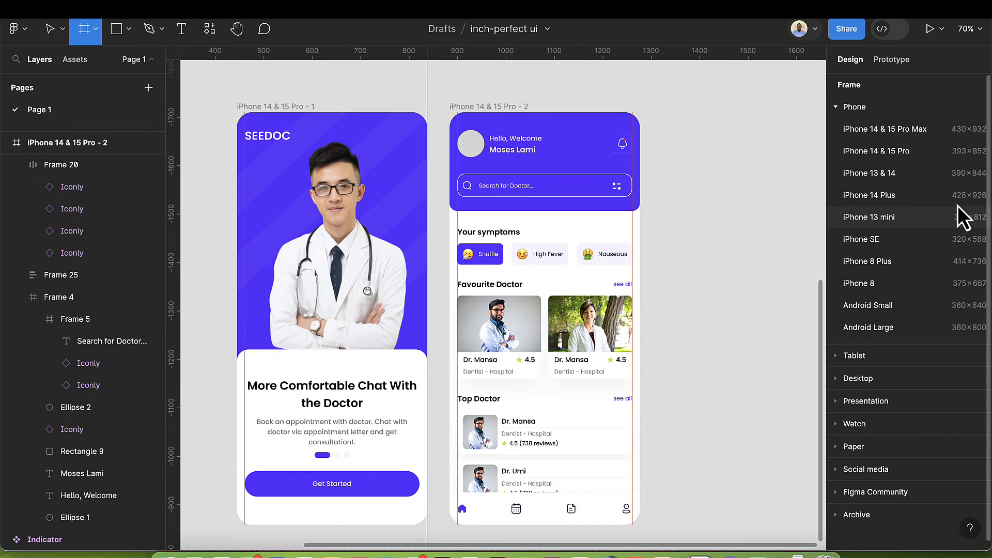
{"action": "left_click", "coordinate": [922, 156]}
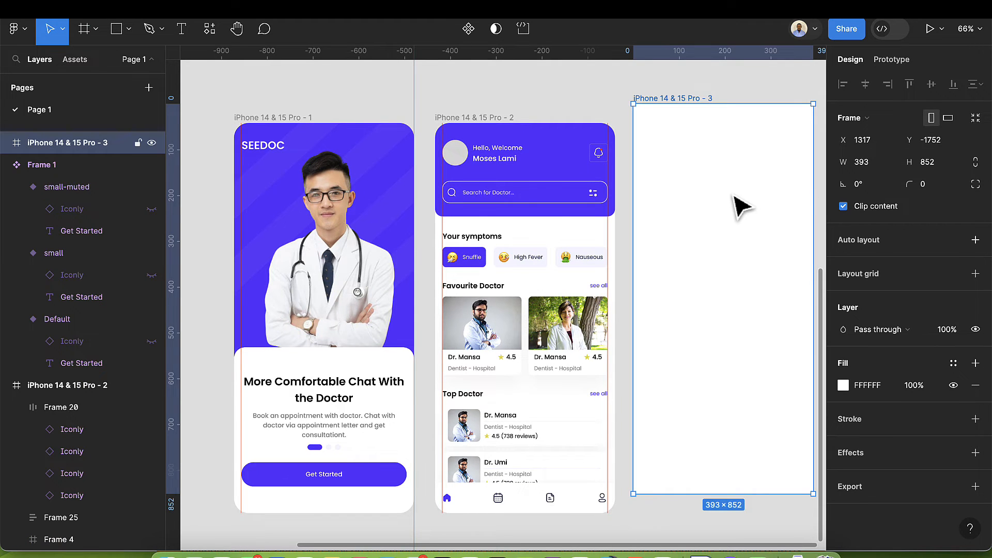
{"action": "left_click_drag", "start_coordinate": [735, 227], "coordinate": [735, 214]}
{"action": "scroll", "coordinate": [735, 214], "scroll_direction": "right", "scroll_amount": 3}
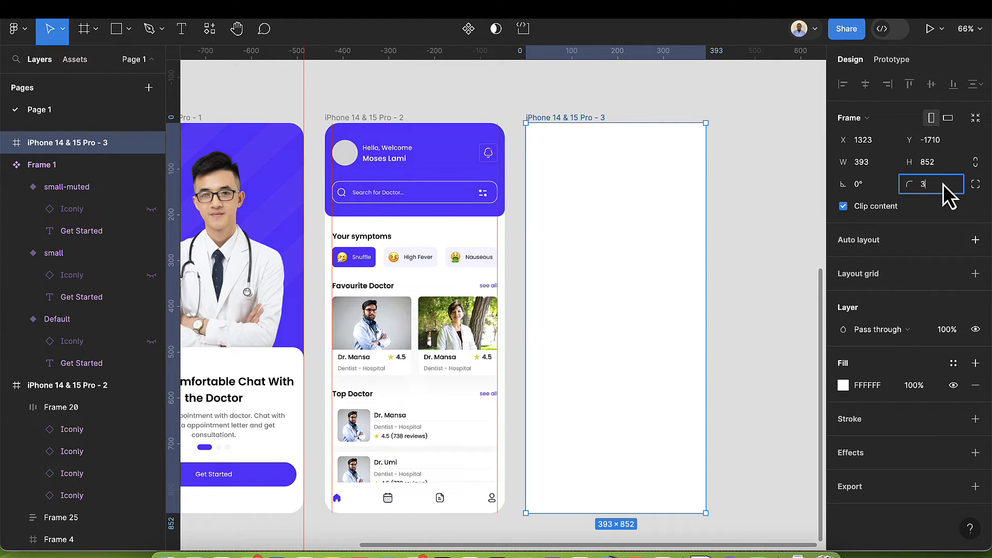
{"action": "type", "text": "32"}
{"action": "key", "text": "Return"}
Step: Copy the first Favourite Doctor card into the new phone frame and place it at about X 51, Y 144
{"action": "double_click", "coordinate": [388, 317]}
{"action": "double_click", "coordinate": [389, 318]}
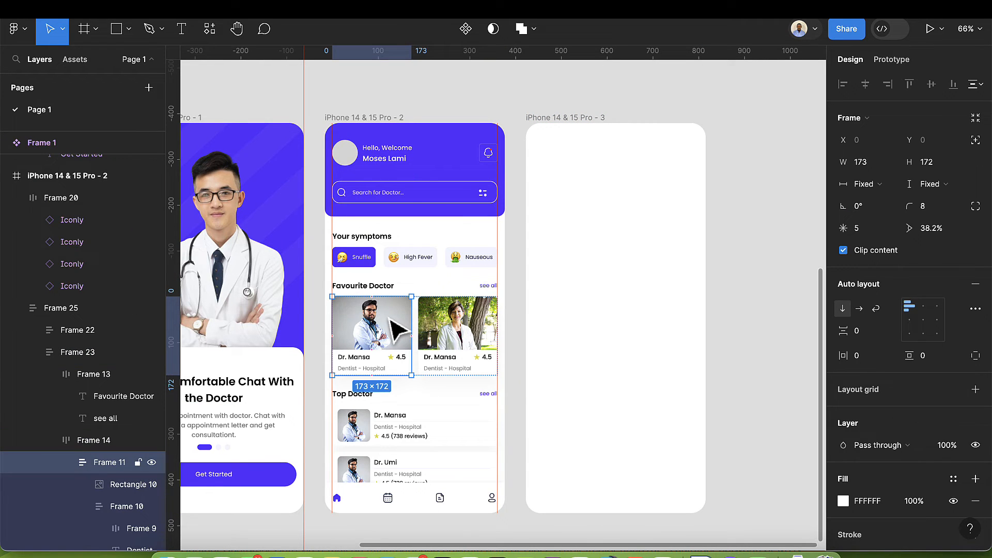
{"action": "left_click", "coordinate": [549, 116]}
{"action": "key", "text": "ctrl+v"}
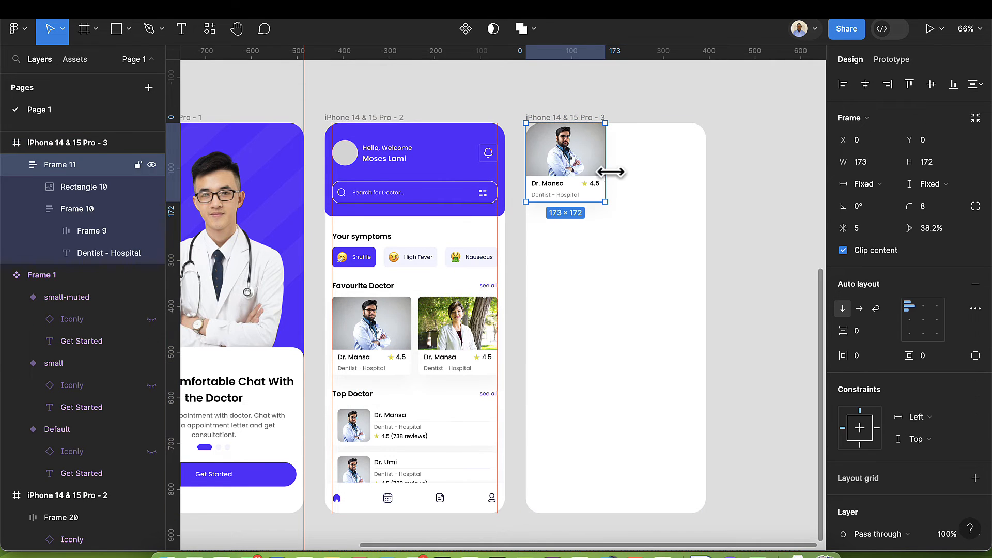
{"action": "left_click_drag", "start_coordinate": [607, 170], "coordinate": [605, 230]}
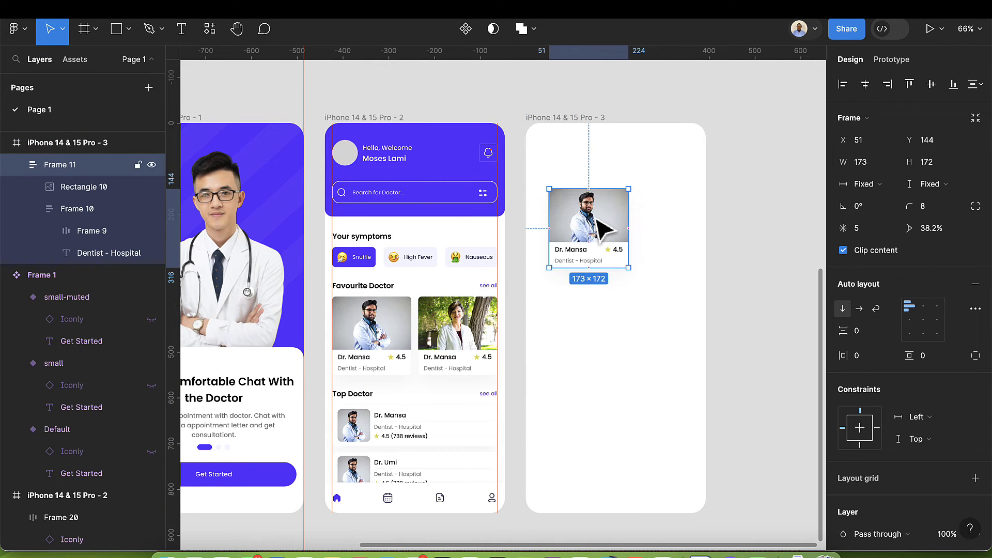
Step: Apply the Mobile layout grid style to the third phone frame
{"action": "left_click", "coordinate": [549, 124]}
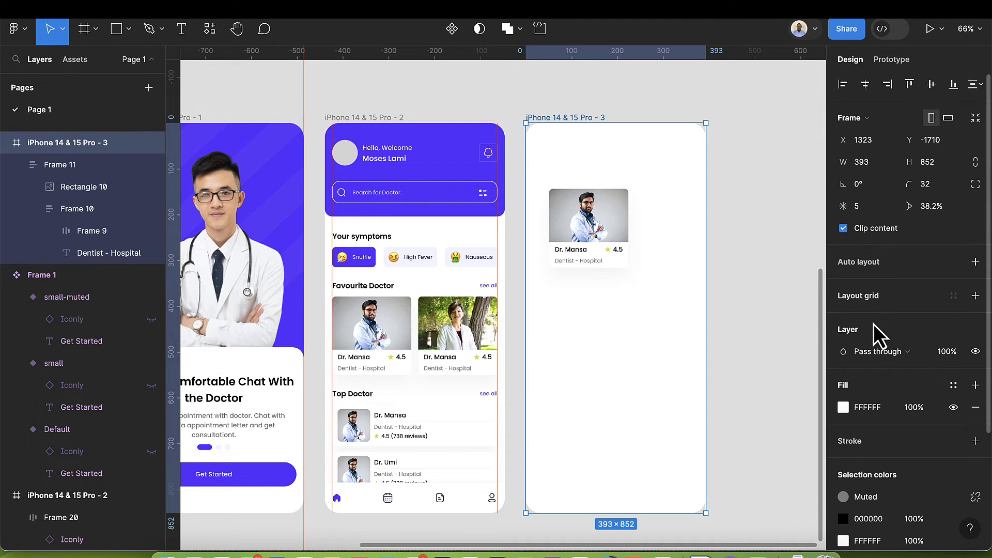
{"action": "left_click", "coordinate": [954, 296]}
{"action": "left_click", "coordinate": [905, 380]}
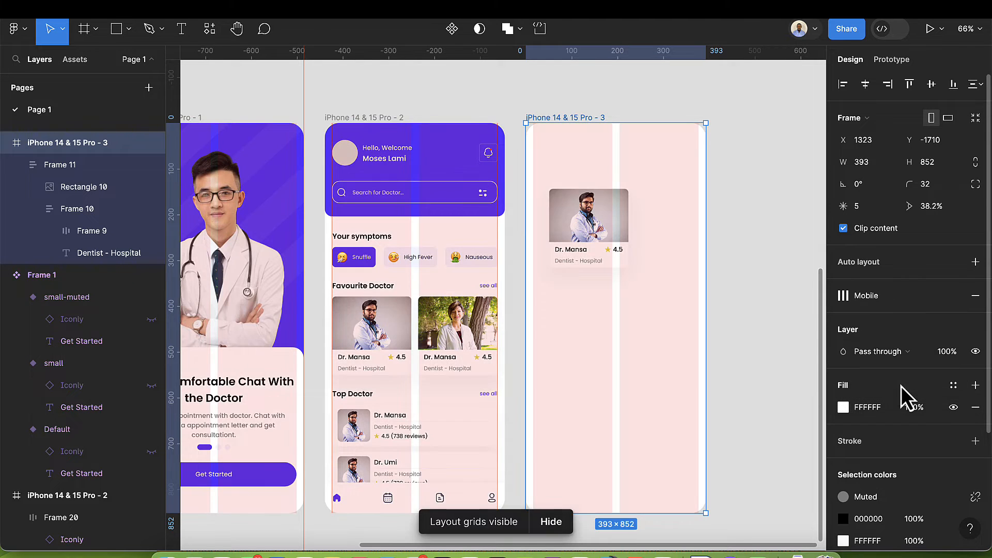
Step: Enlarge the copied doctor card to 361 × 290, spanning the layout grid's columns from X 16, with its upper edge at Y 37
{"action": "scroll", "coordinate": [573, 215], "scroll_direction": "up", "scroll_amount": 5}
{"action": "left_click", "coordinate": [568, 215]}
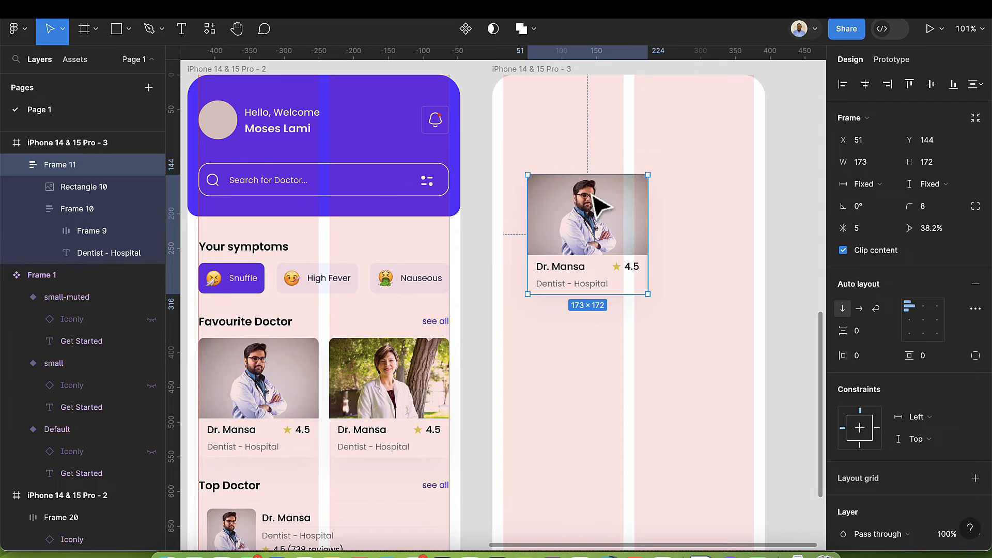
{"action": "left_click_drag", "start_coordinate": [646, 212], "coordinate": [759, 215]}
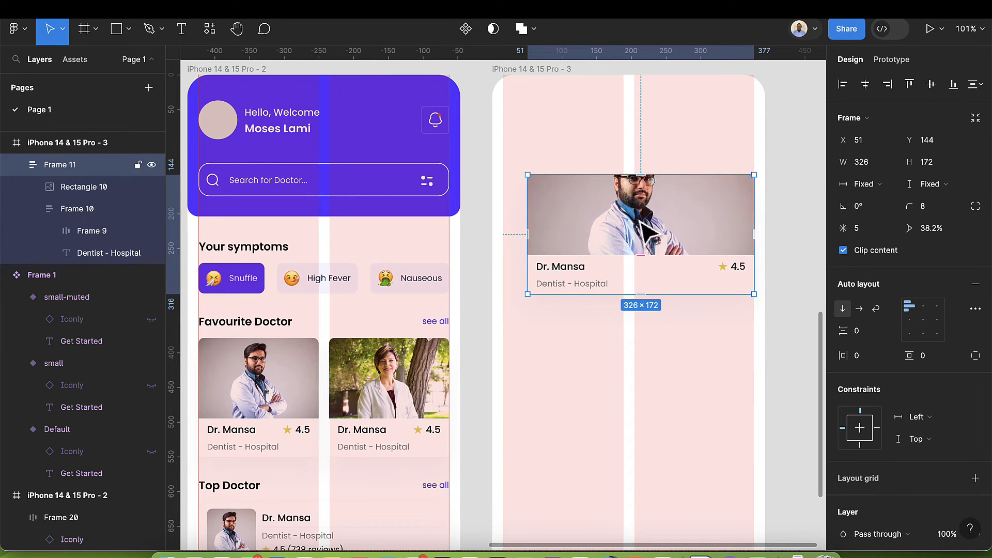
{"action": "left_click_drag", "start_coordinate": [528, 204], "coordinate": [501, 203]}
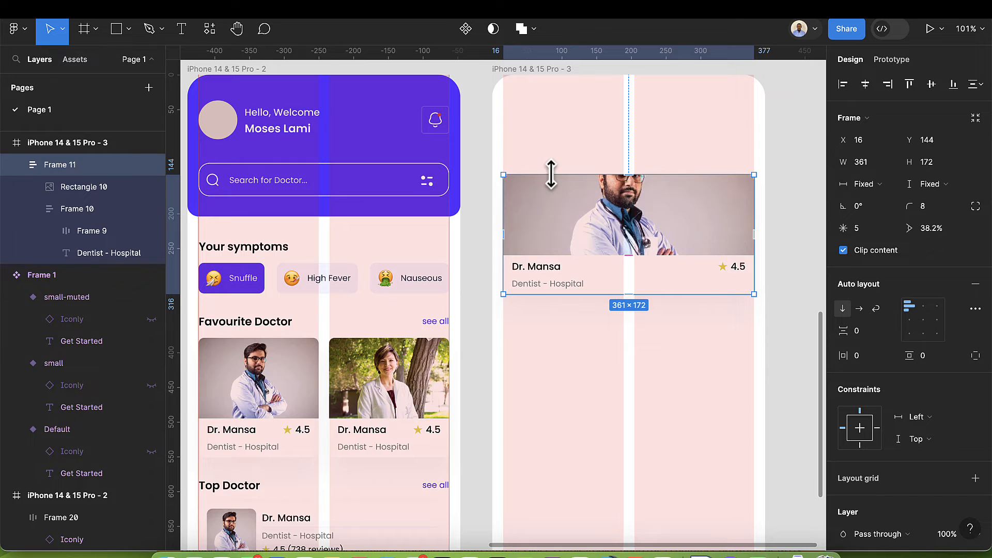
{"action": "left_click_drag", "start_coordinate": [550, 174], "coordinate": [547, 92]}
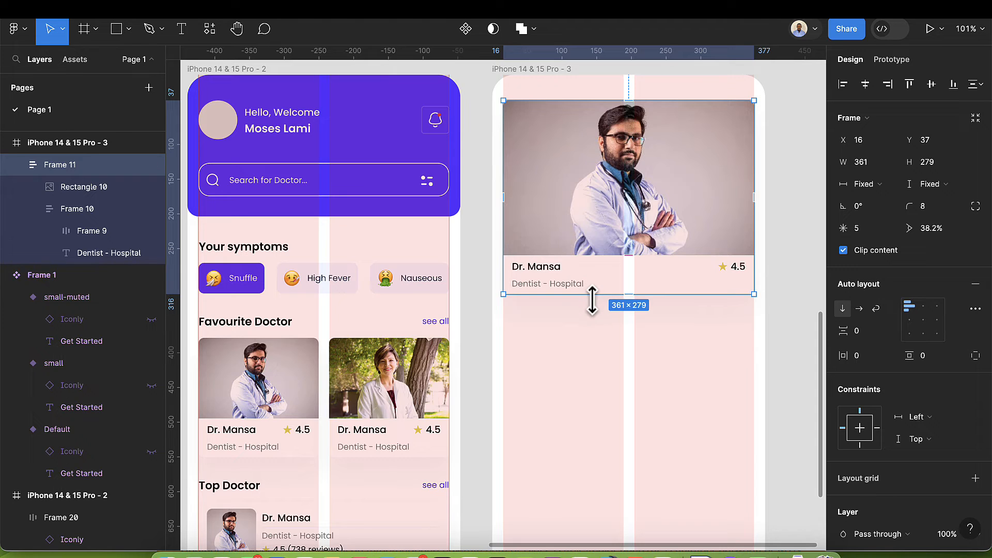
{"action": "left_click_drag", "start_coordinate": [593, 301], "coordinate": [593, 301]}
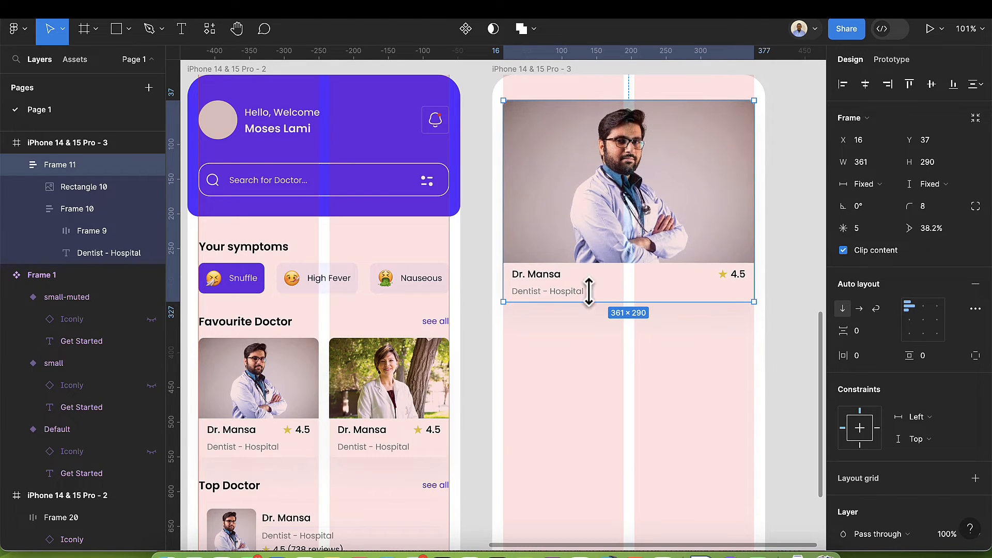
Step: Hide the layout grids and move the enlarged doctor card down to Y 87
{"action": "left_click", "coordinate": [547, 81]}
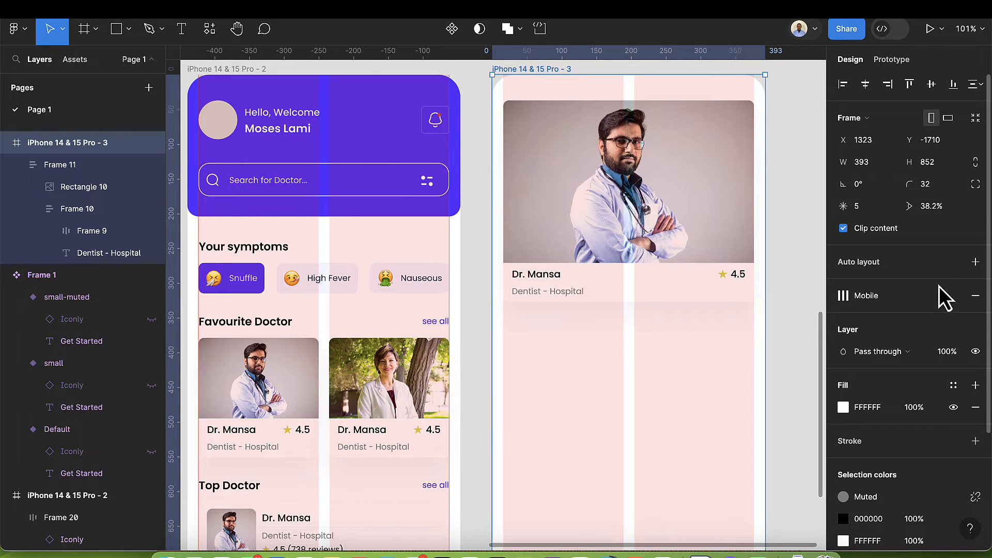
{"action": "mouse_move", "coordinate": [935, 296]}
{"action": "key", "text": "ctrl+g"}
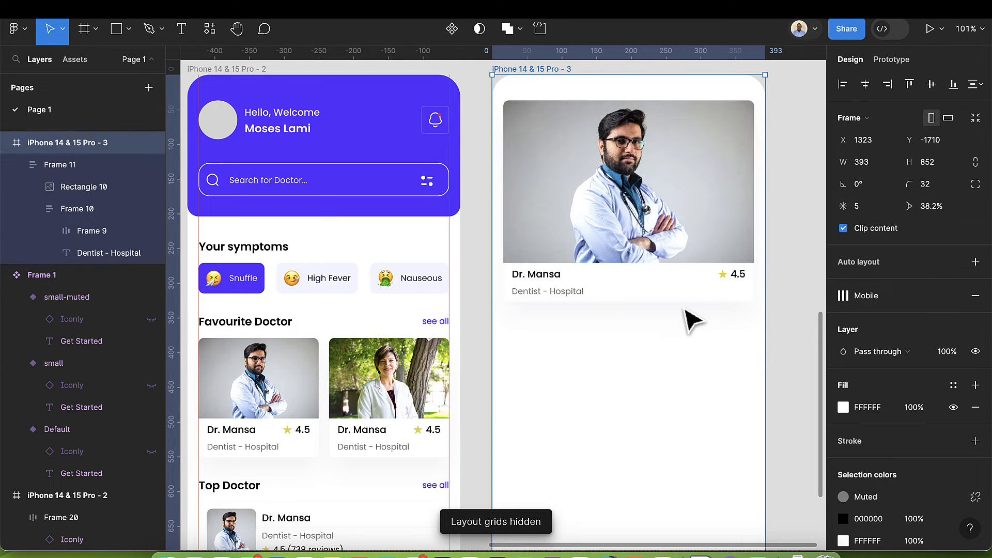
{"action": "left_click", "coordinate": [676, 271]}
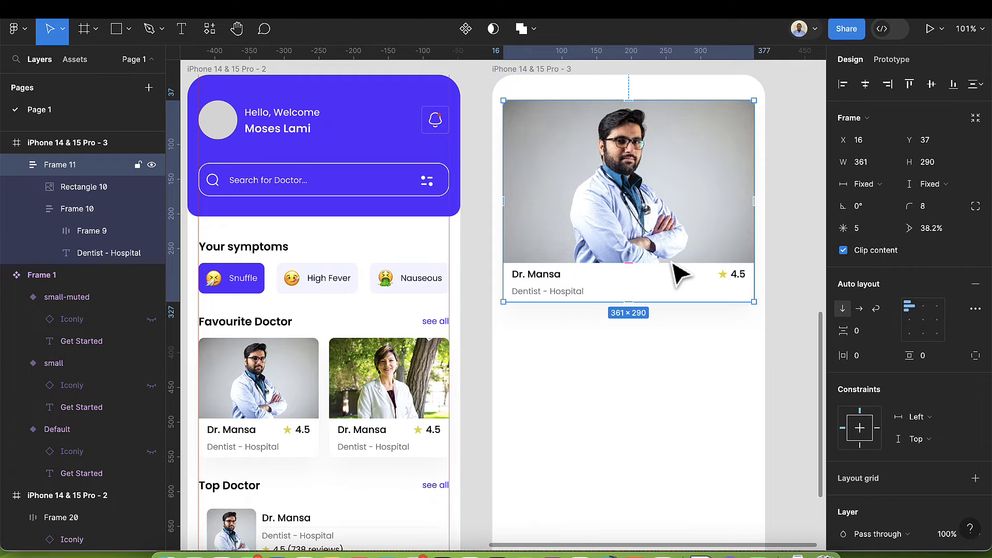
{"action": "key", "text": "shift+Down"}
{"action": "key", "text": "shift+Down"}
{"action": "key", "text": "shift+Down"}
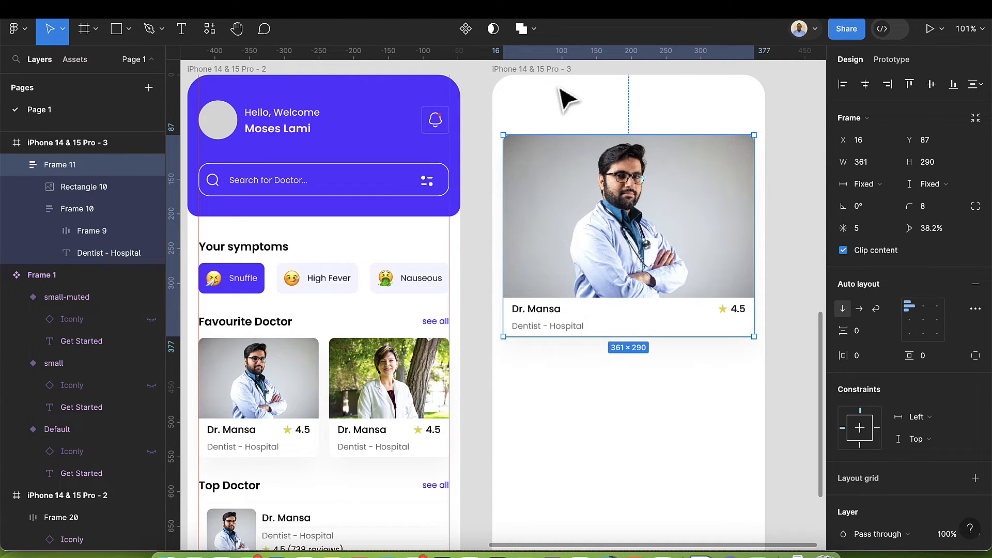
Step: Draw a 42 × 42 square above the doctor card at X 16, Y 30
{"action": "left_click", "coordinate": [118, 33]}
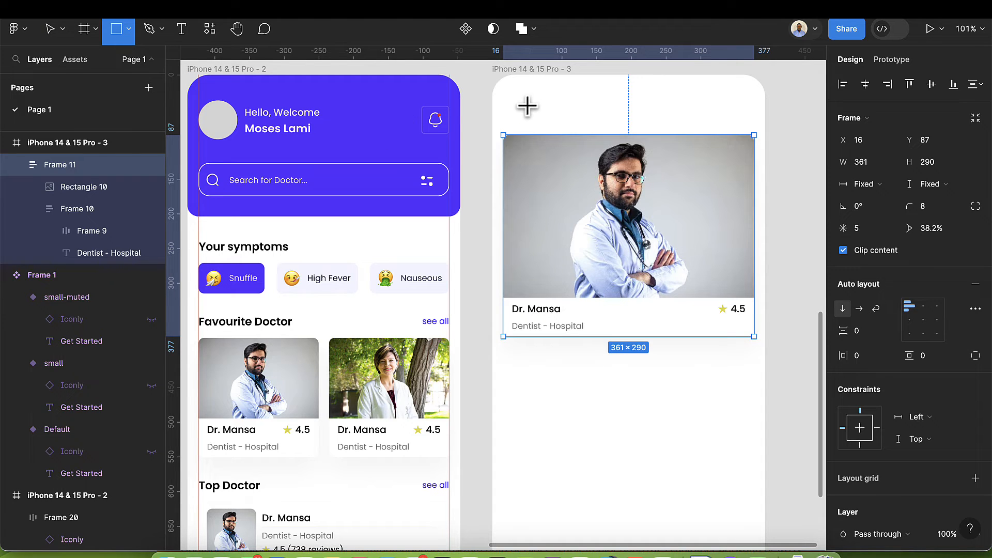
{"action": "mouse_move", "coordinate": [519, 102]}
{"action": "left_mouse_down"}
{"action": "mouse_move", "coordinate": [547, 129]}
{"action": "mouse_move", "coordinate": [523, 115]}
{"action": "left_mouse_up"}
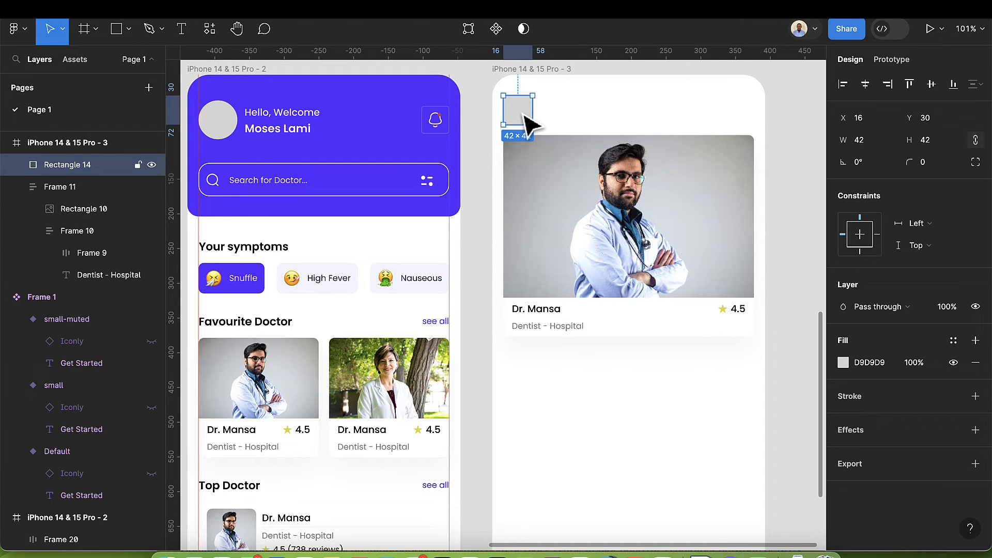
Step: Add the heading "My Appointment" above the doctor card and centre it horizontally in the frame at about Y 33
{"action": "left_click", "coordinate": [182, 29]}
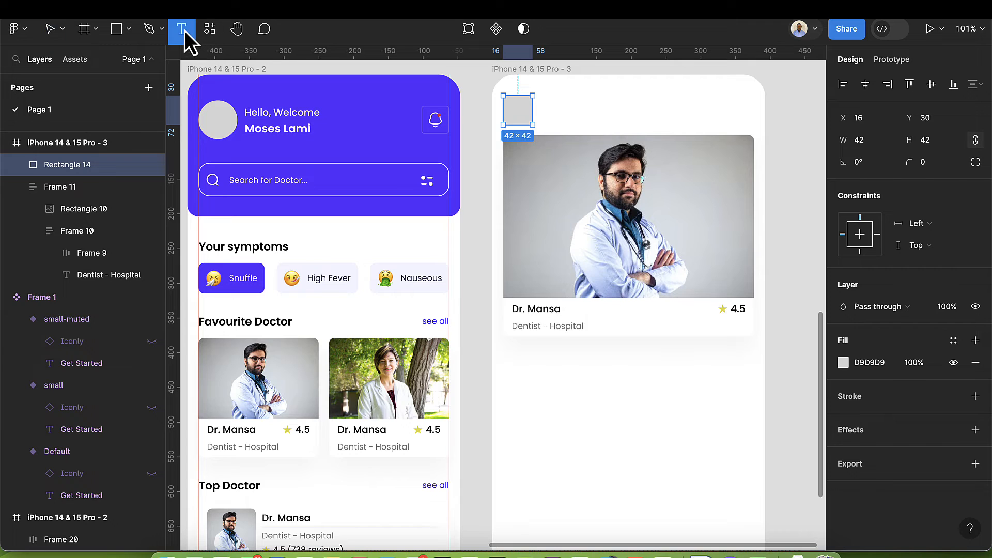
{"action": "left_click", "coordinate": [583, 105]}
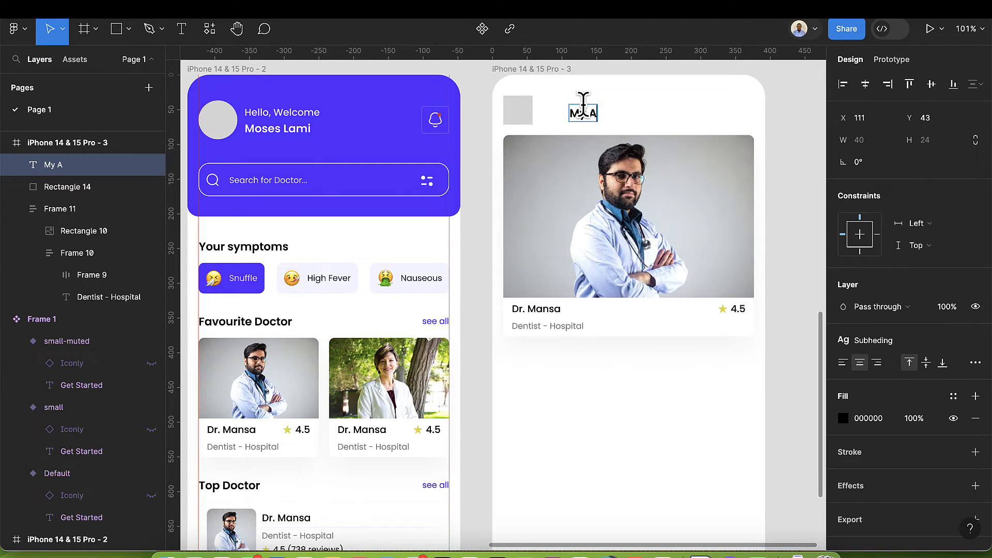
{"action": "type", "text": "My Appointmeny"}
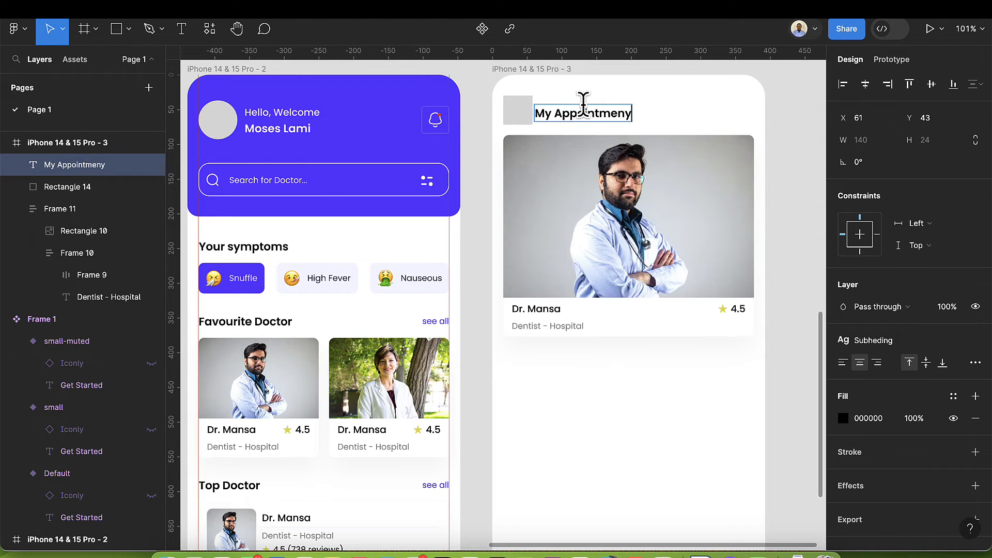
{"action": "key", "text": "BackSpace"}
{"action": "type", "text": "t"}
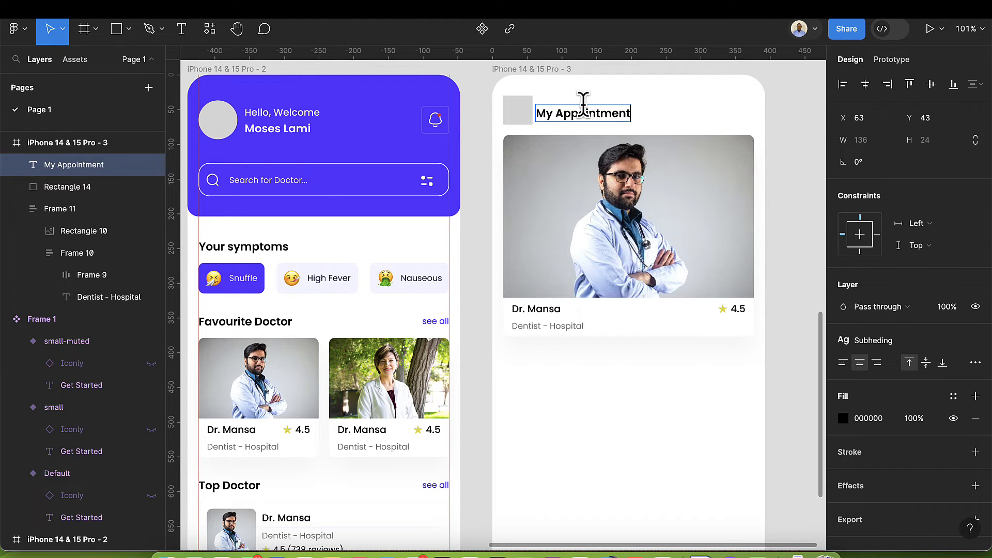
{"action": "key", "text": "Escape"}
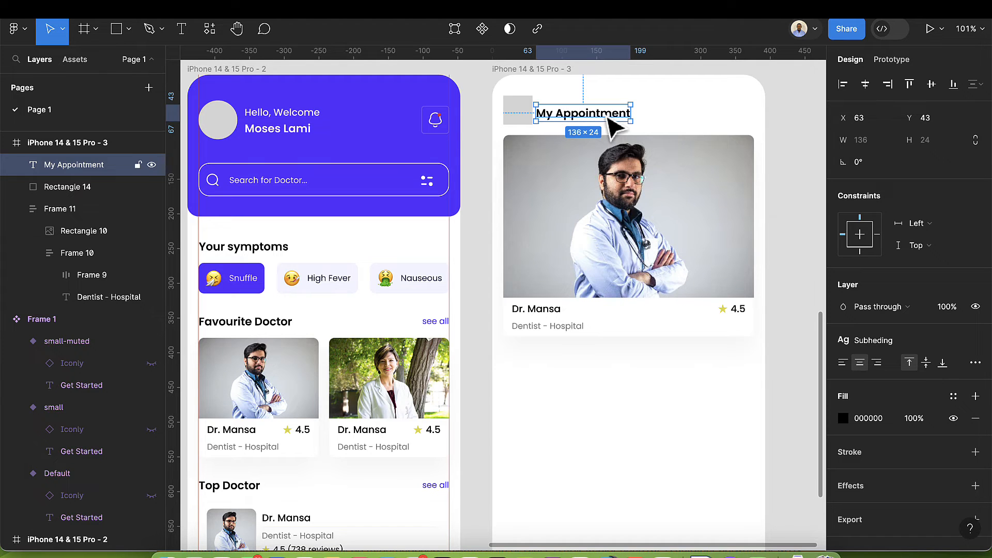
{"action": "left_click_drag", "start_coordinate": [607, 114], "coordinate": [654, 114]}
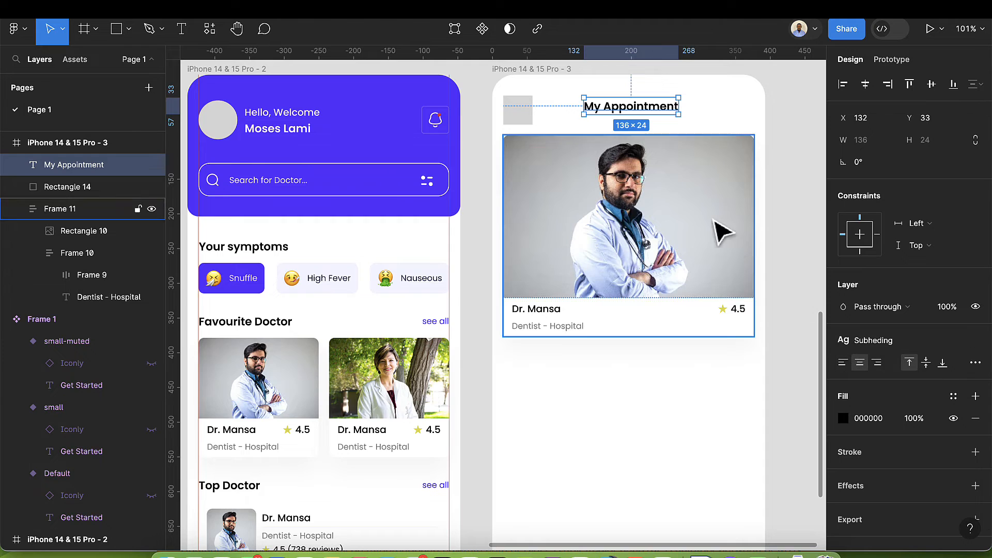
Step: Restyle the square beside the heading with no fill, a Muted stroke and a corner radius of 4
{"action": "key", "text": "Tab"}
{"action": "left_click", "coordinate": [976, 362]}
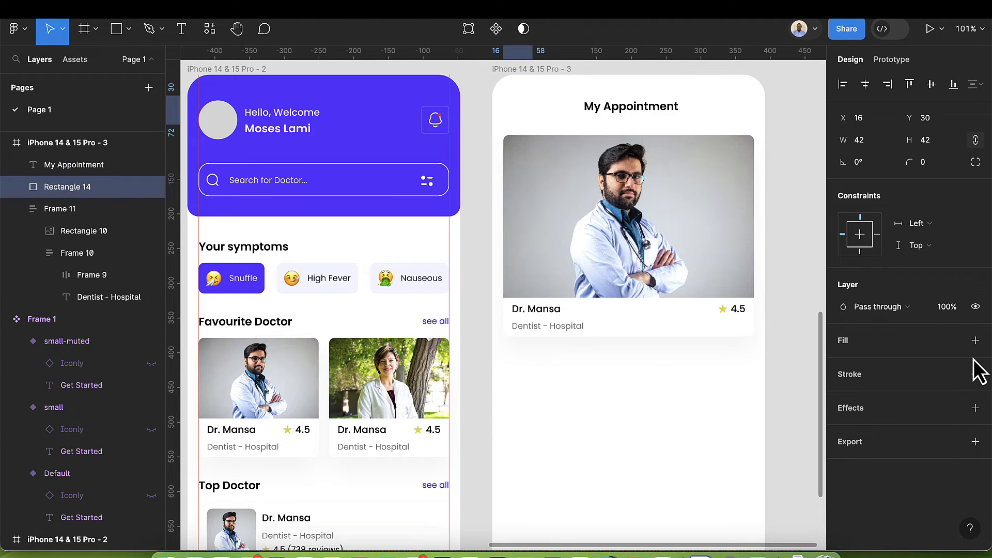
{"action": "left_click", "coordinate": [975, 374]}
{"action": "left_click", "coordinate": [954, 375]}
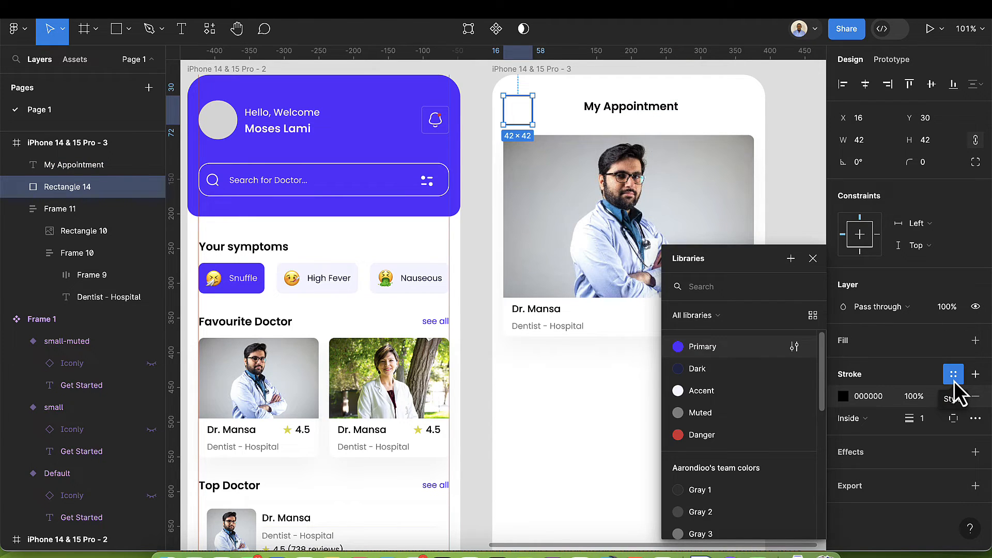
{"action": "left_click", "coordinate": [954, 383]}
{"action": "left_click", "coordinate": [954, 382]}
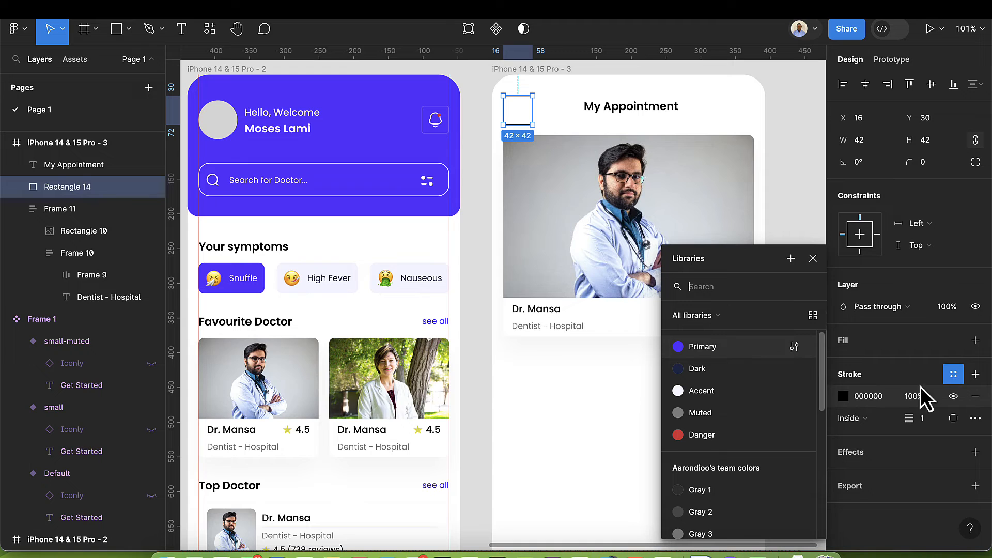
{"action": "left_click", "coordinate": [715, 413]}
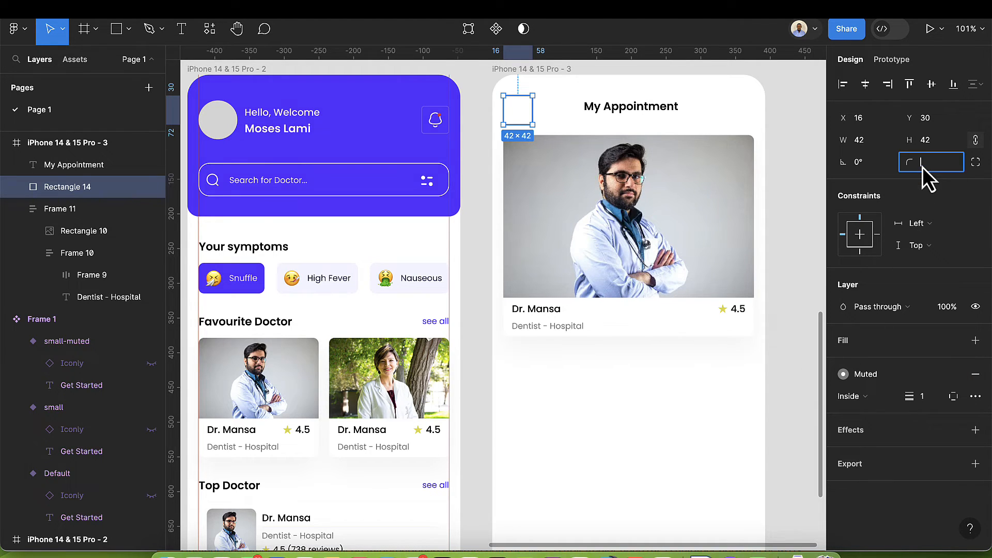
{"action": "type", "text": "4"}
{"action": "key", "text": "Return"}
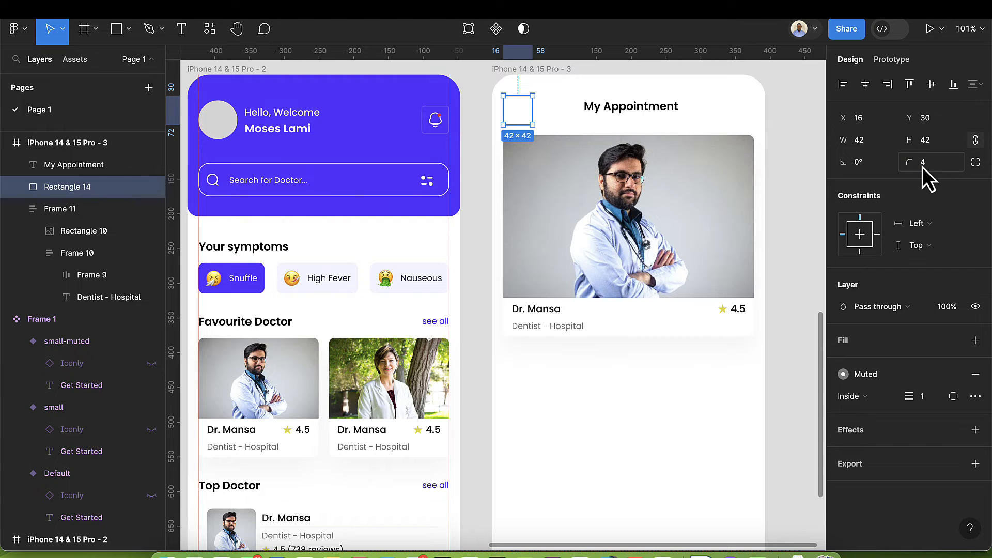
Step: Change the stroke of the 42 × 42 square beside the "My Appointment" heading to the Accent colour style
{"action": "scroll", "coordinate": [623, 83], "scroll_direction": "up", "scroll_amount": 2}
{"action": "left_click", "coordinate": [621, 102]}
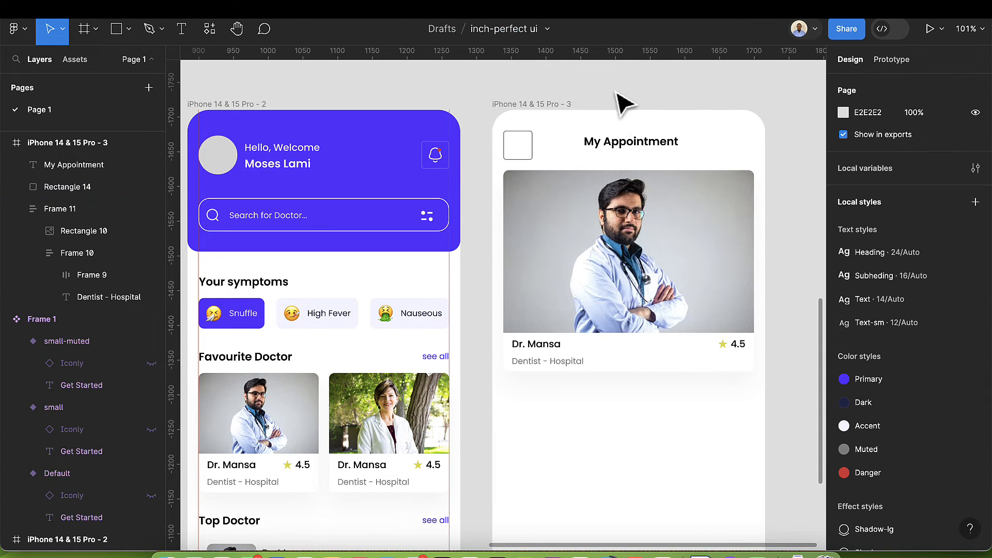
{"action": "scroll", "coordinate": [573, 146], "scroll_direction": "up", "scroll_amount": 5}
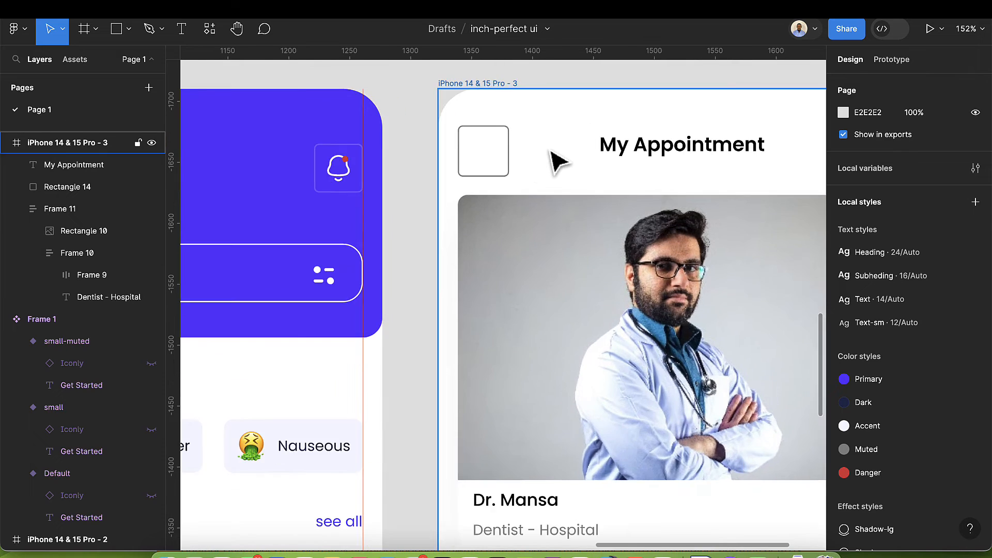
{"action": "left_click", "coordinate": [495, 176]}
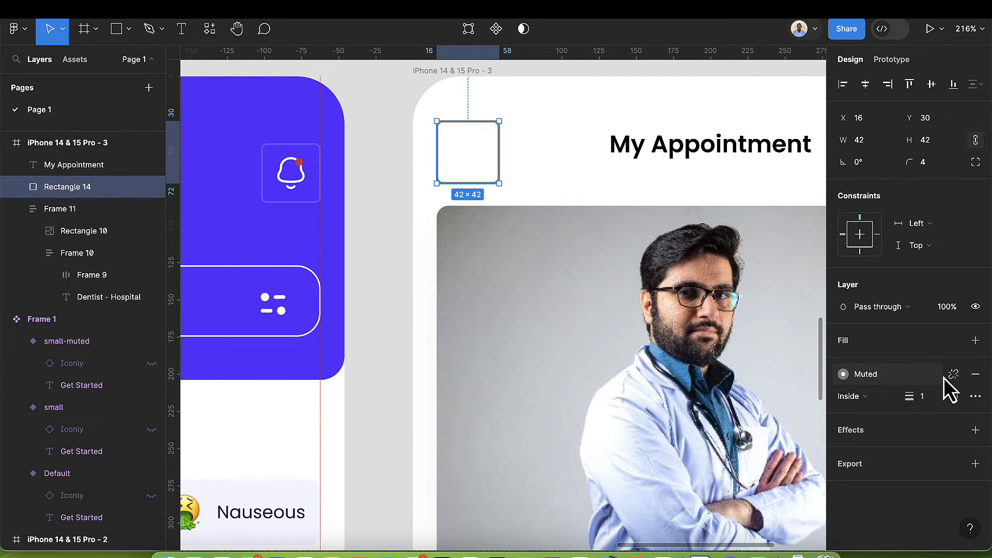
{"action": "left_click", "coordinate": [878, 375]}
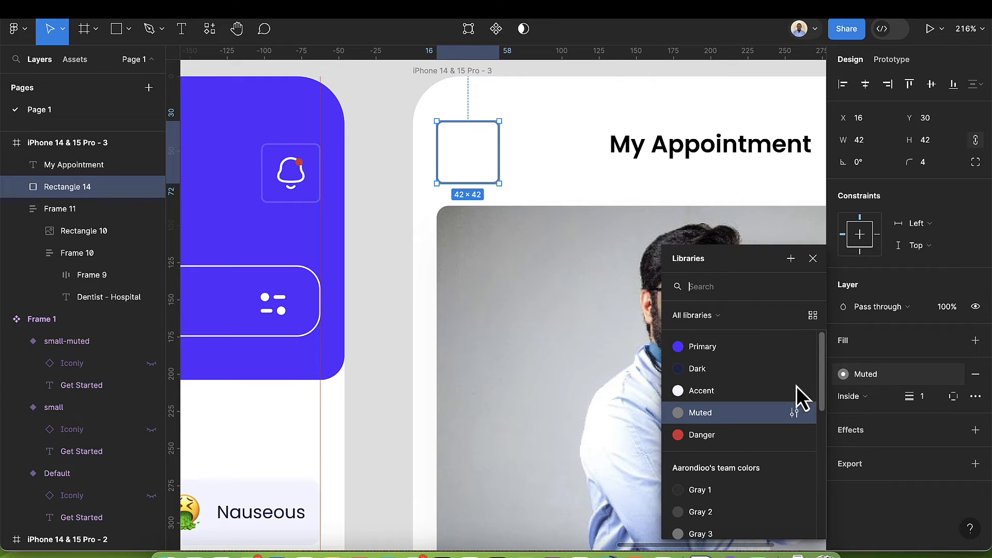
{"action": "left_click", "coordinate": [748, 392]}
{"action": "left_click", "coordinate": [594, 165]}
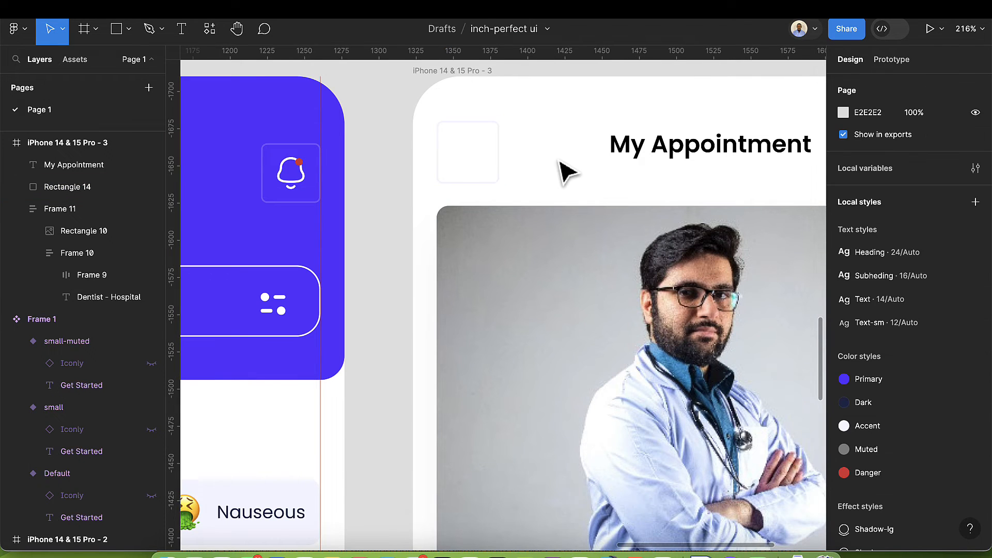
Step: Place the 24 × 24 back-arrow icon component centred in the square beside the heading and group the two
{"action": "left_click", "coordinate": [499, 167]}
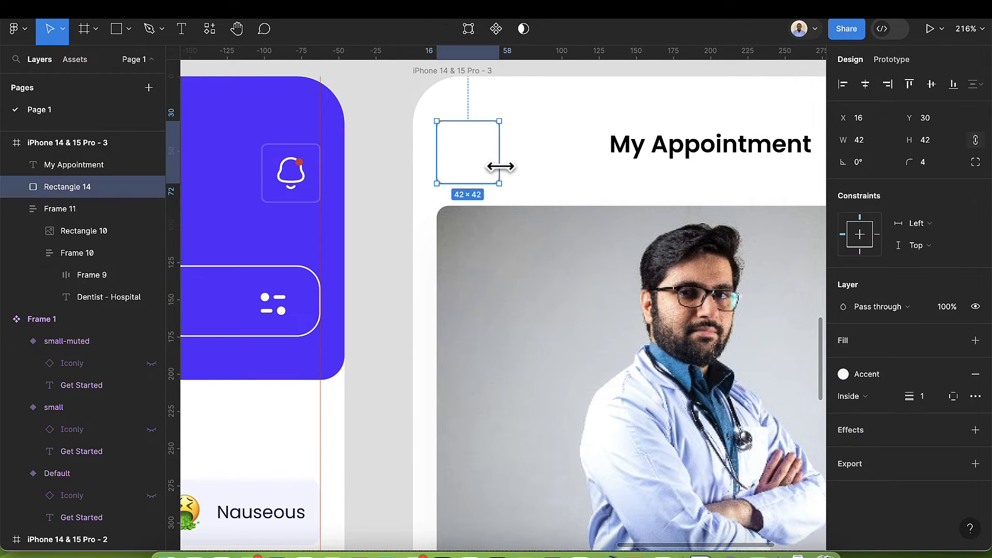
{"action": "scroll", "coordinate": [395, 221], "scroll_direction": "up", "scroll_amount": 3}
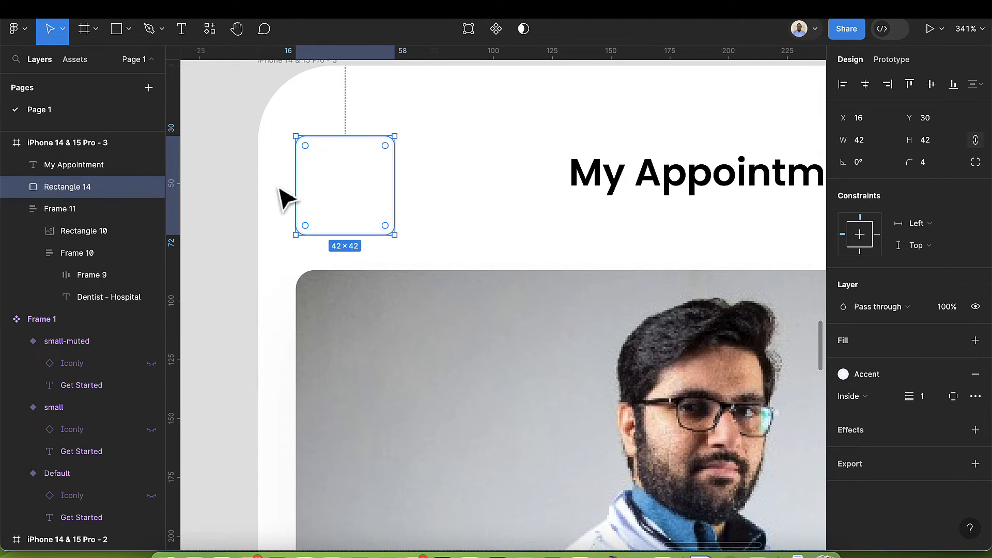
{"action": "left_click", "coordinate": [85, 63]}
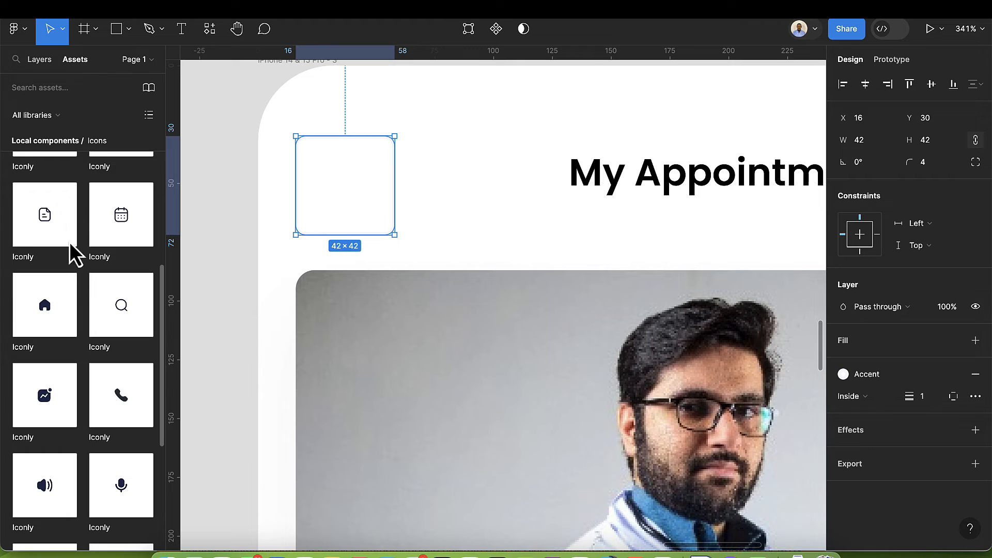
{"action": "scroll", "coordinate": [77, 274], "scroll_direction": "up", "scroll_amount": 5}
{"action": "scroll", "coordinate": [80, 275], "scroll_direction": "down", "scroll_amount": 10}
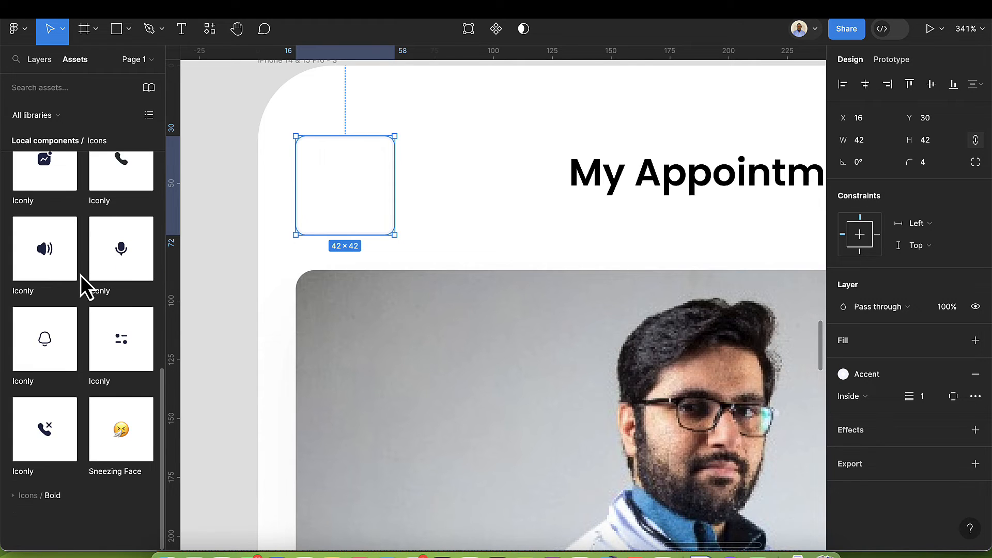
{"action": "scroll", "coordinate": [80, 275], "scroll_direction": "up", "scroll_amount": 4}
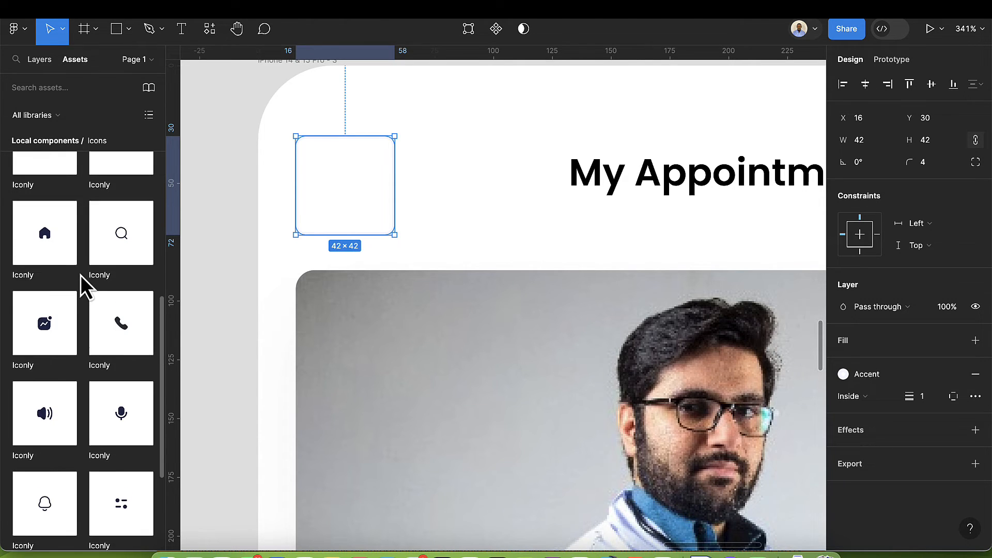
{"action": "scroll", "coordinate": [80, 275], "scroll_direction": "up", "scroll_amount": 2}
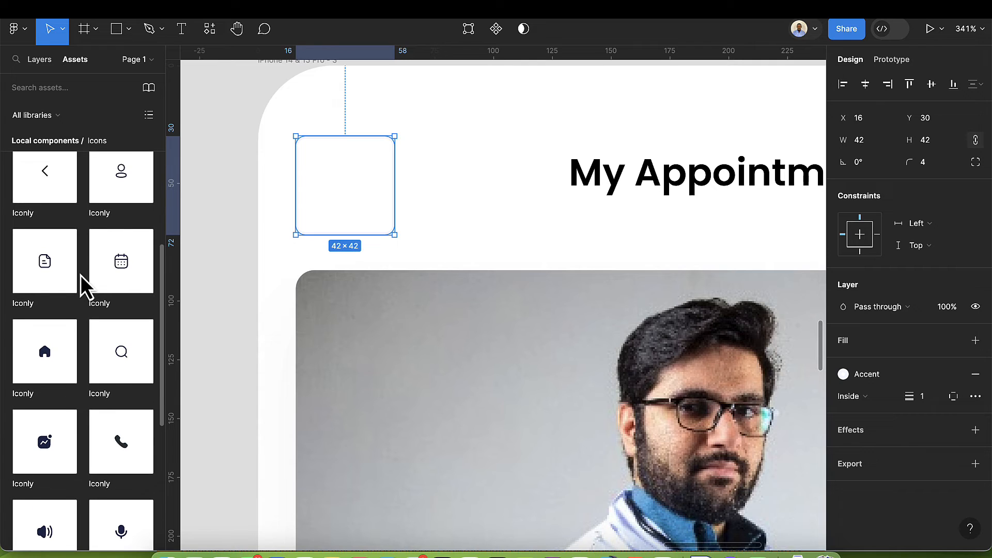
{"action": "left_click_drag", "start_coordinate": [89, 196], "coordinate": [358, 209]}
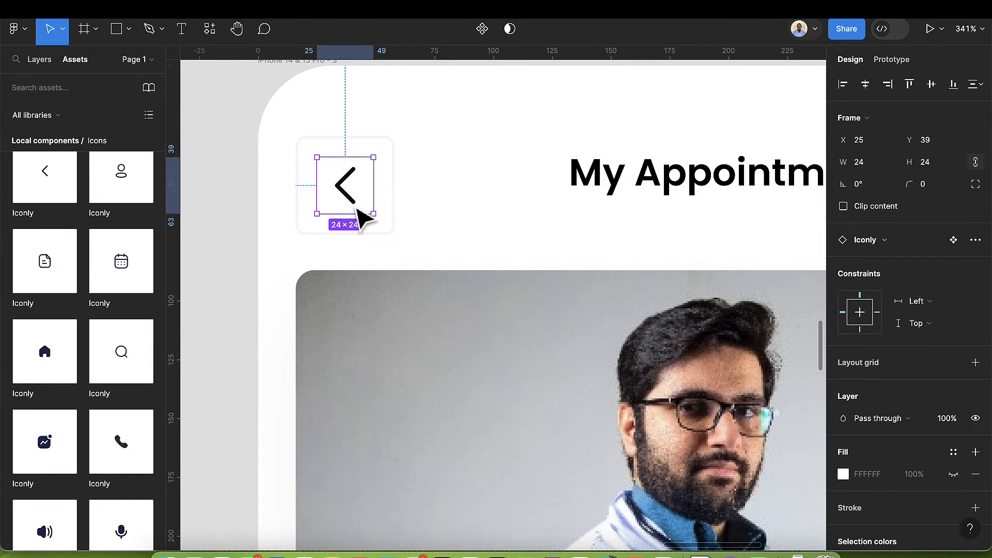
{"action": "left_click", "coordinate": [378, 233], "text": "shift"}
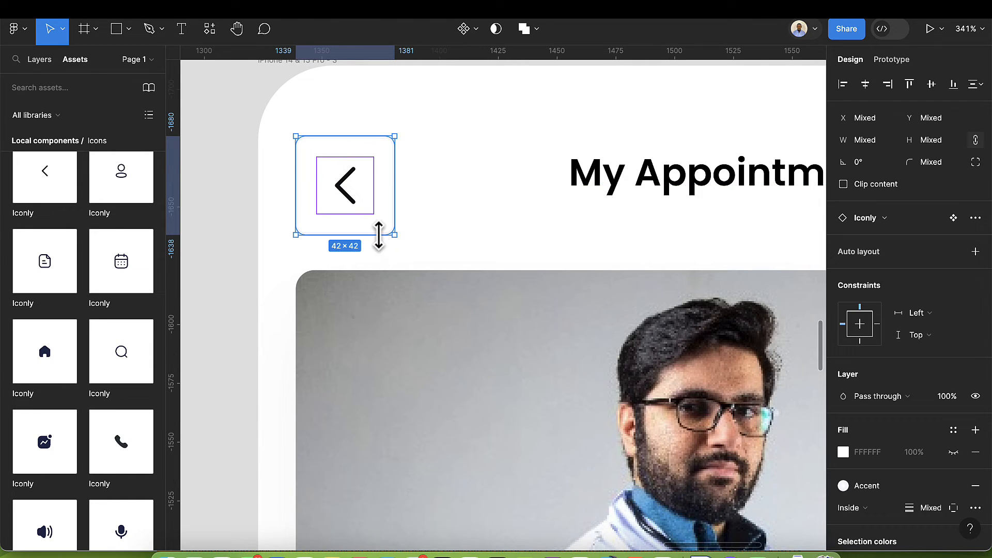
{"action": "key", "text": "super+g"}
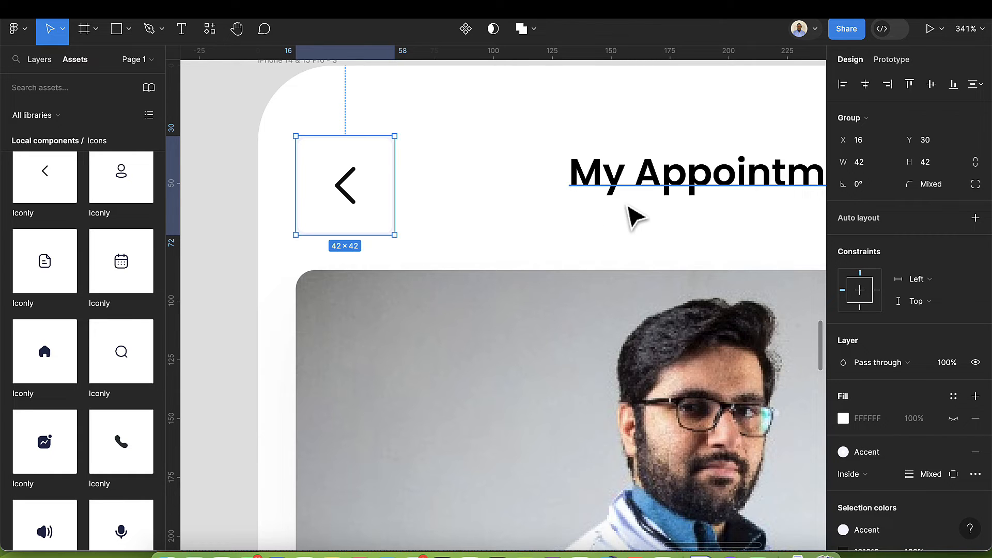
Step: Combine the "My Appointment" heading and the back-arrow group into one auto layout frame
{"action": "scroll", "coordinate": [632, 216], "scroll_direction": "down", "scroll_amount": 1}
{"action": "scroll", "coordinate": [633, 216], "scroll_direction": "down", "scroll_amount": 8}
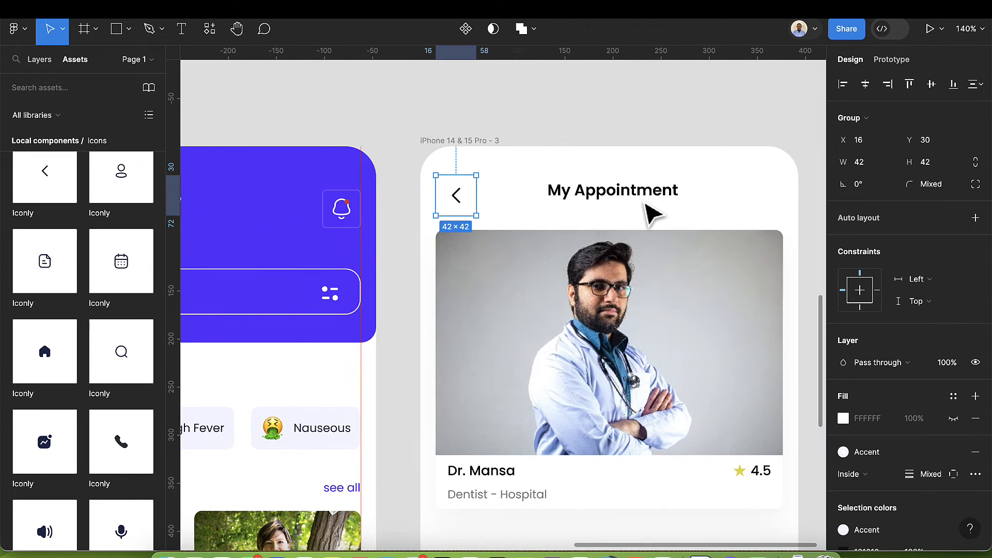
{"action": "left_click", "coordinate": [598, 195]}
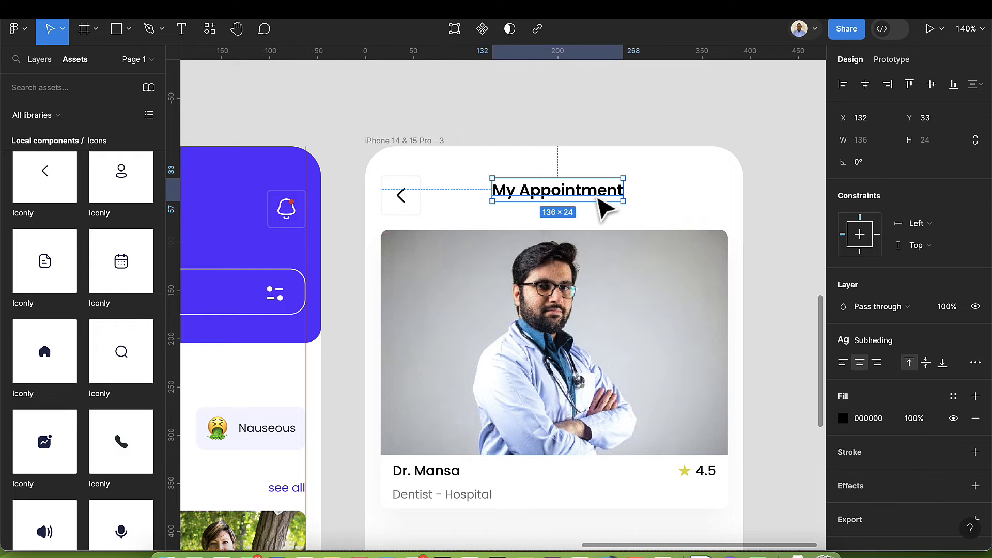
{"action": "left_click", "coordinate": [422, 216], "text": "shift"}
{"action": "key", "text": "shift+a"}
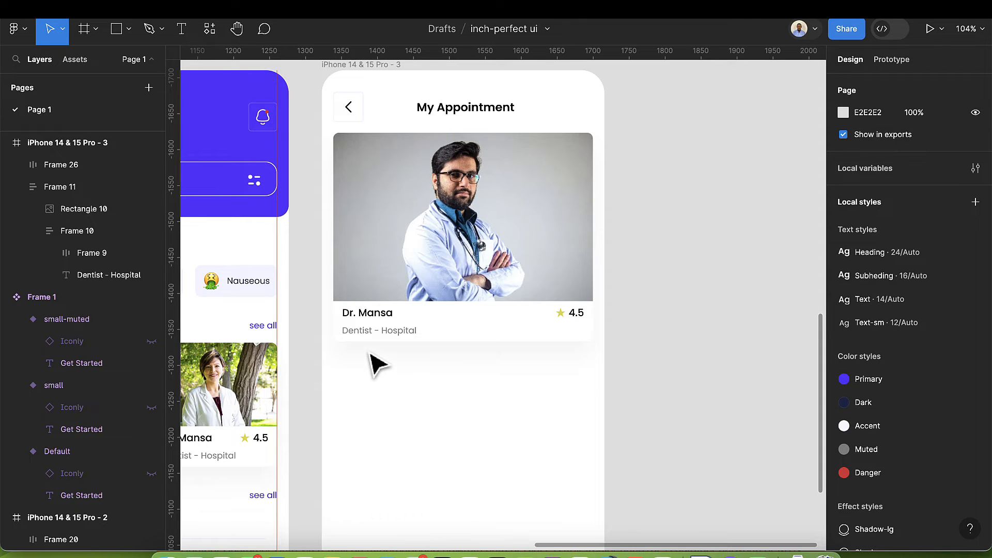
Step: Insert the Users Group Two icon from the local Icons / Bold / Users components onto the empty canvas beside the My Appointment screen
{"action": "left_click", "coordinate": [76, 63]}
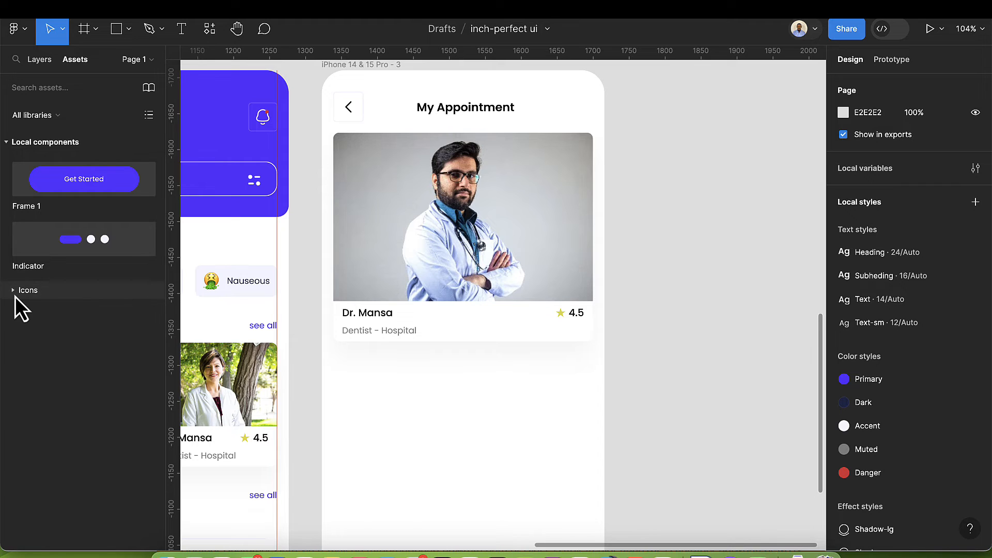
{"action": "scroll", "coordinate": [28, 320], "scroll_direction": "down", "scroll_amount": 10}
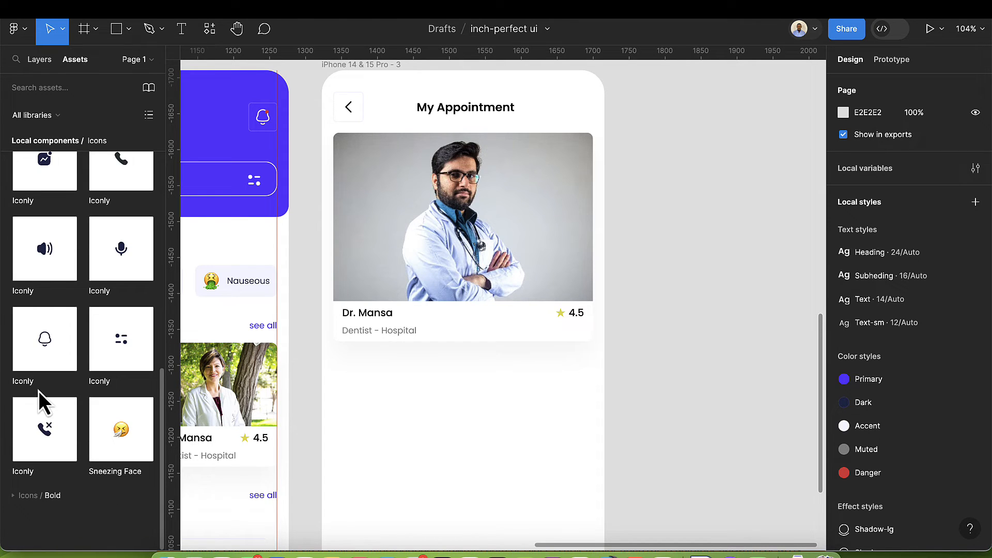
{"action": "left_click", "coordinate": [14, 496]}
{"action": "scroll", "coordinate": [22, 465], "scroll_direction": "down", "scroll_amount": 4}
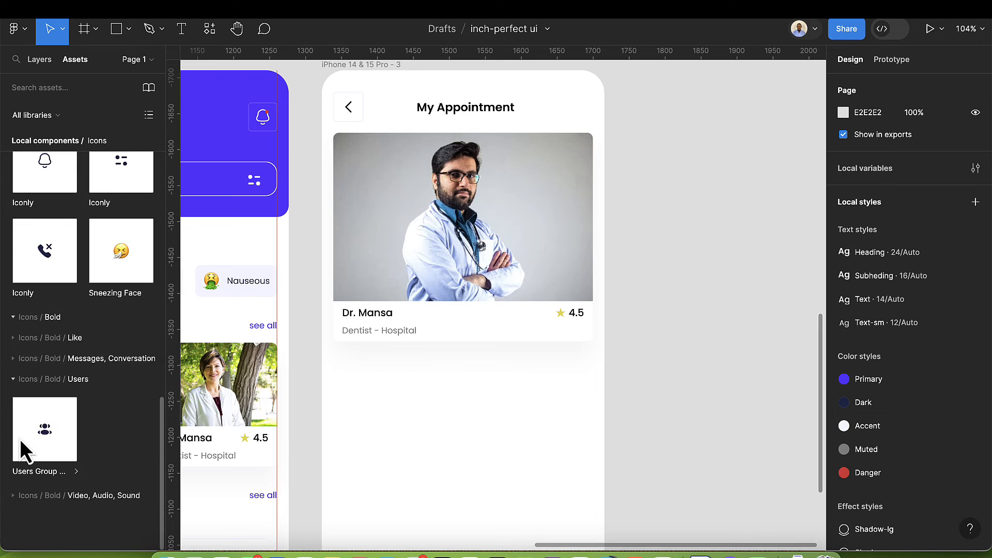
{"action": "left_click", "coordinate": [14, 382]}
{"action": "left_click", "coordinate": [14, 382]}
{"action": "left_click", "coordinate": [17, 479]}
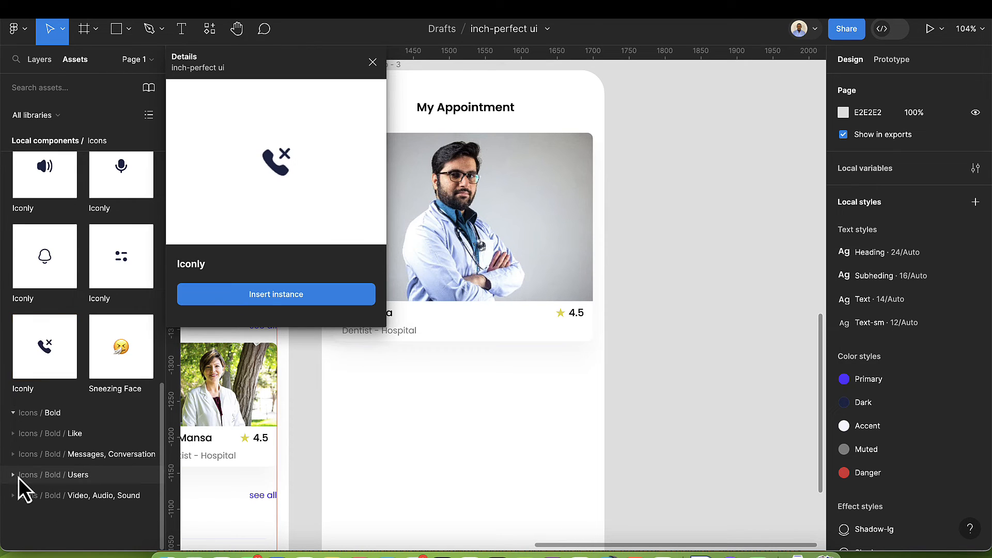
{"action": "scroll", "coordinate": [54, 501], "scroll_direction": "down", "scroll_amount": 3}
{"action": "left_click_drag", "start_coordinate": [39, 432], "coordinate": [715, 299]}
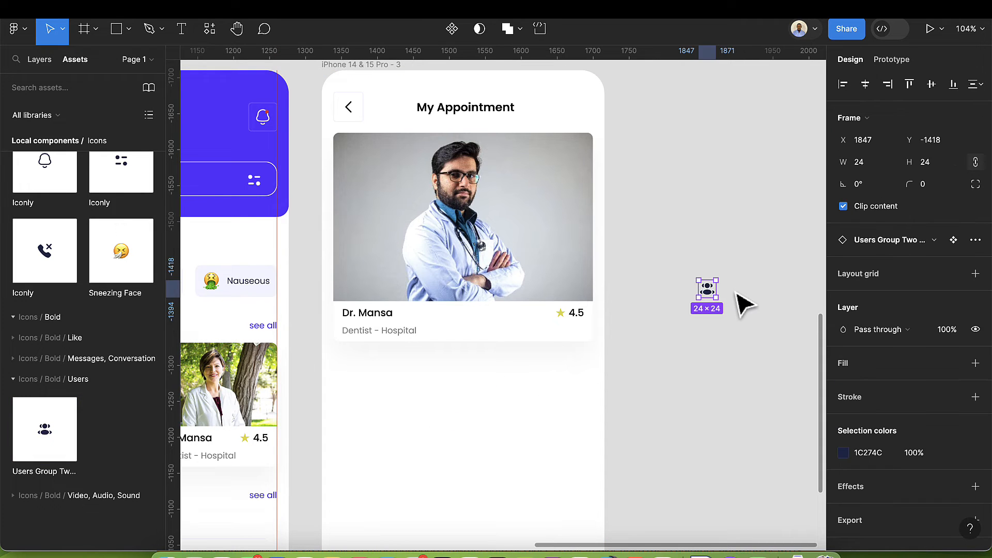
Step: Wrap the users icon in an auto layout frame with 10 padding and move it to X 1824, Y -1431
{"action": "scroll", "coordinate": [742, 299], "scroll_direction": "up", "scroll_amount": 5}
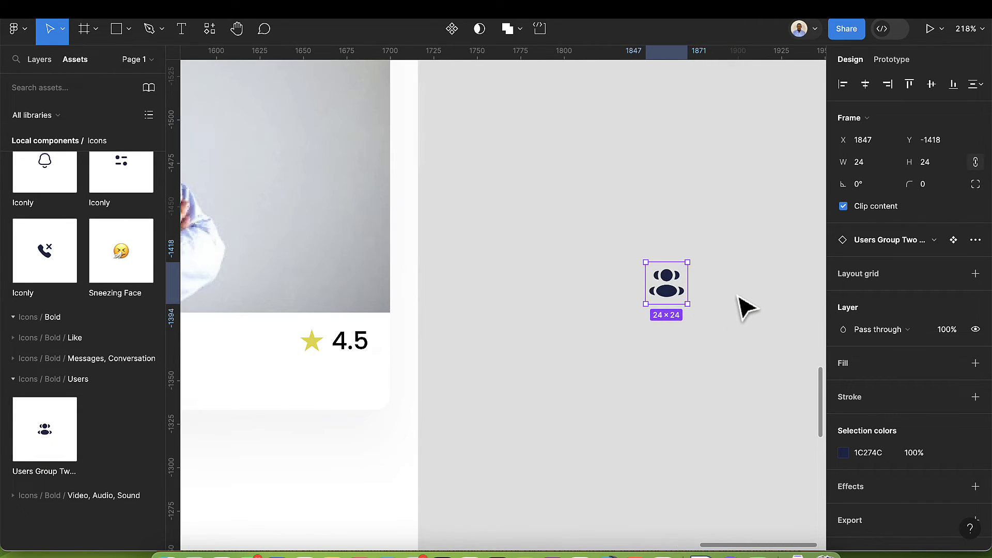
{"action": "scroll", "coordinate": [720, 300], "scroll_direction": "up", "scroll_amount": 2}
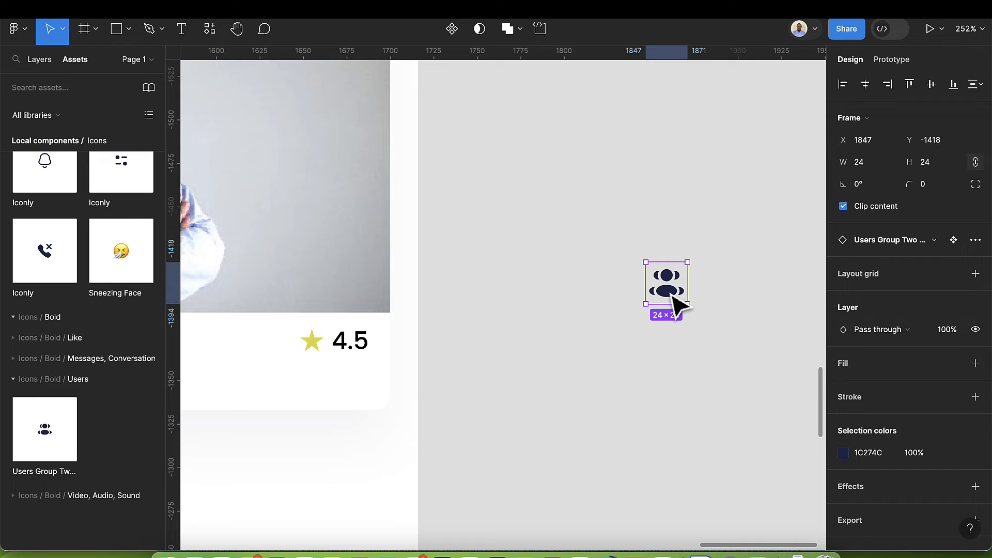
{"action": "key", "text": "shift+a"}
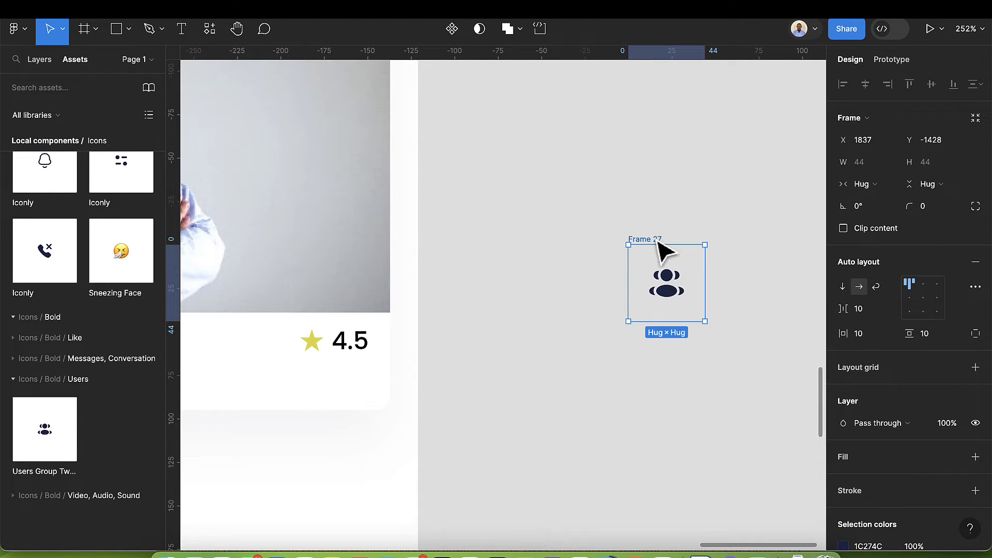
{"action": "left_click_drag", "start_coordinate": [656, 239], "coordinate": [640, 242]}
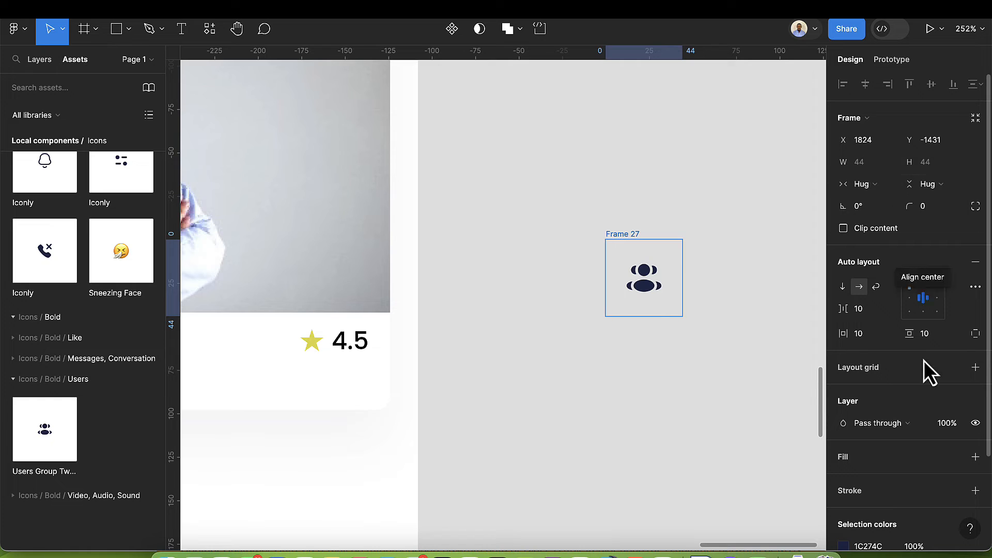
Step: Fill the users icon's frame with the Accent colour style and set its corner radius to 22
{"action": "scroll", "coordinate": [927, 402], "scroll_direction": "down", "scroll_amount": 4}
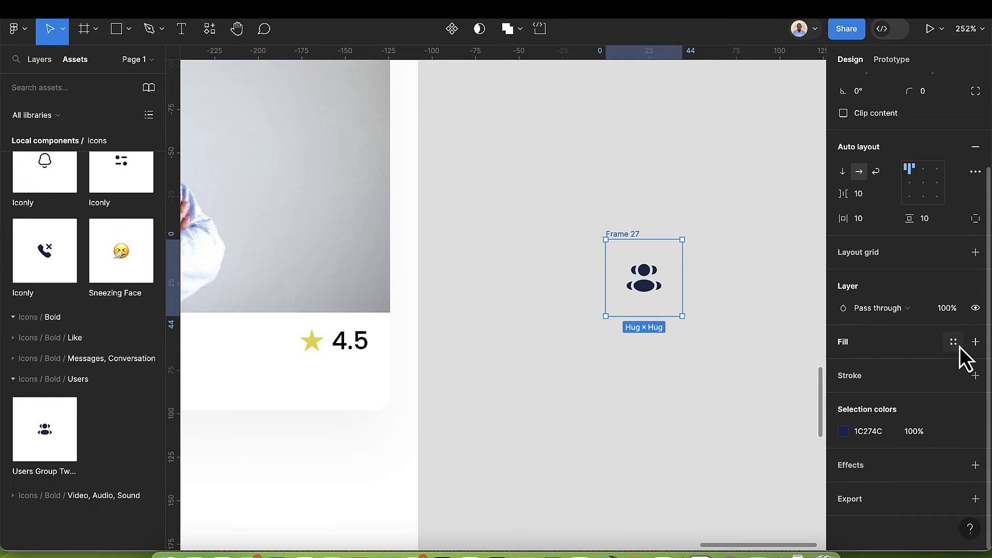
{"action": "left_click", "coordinate": [953, 342]}
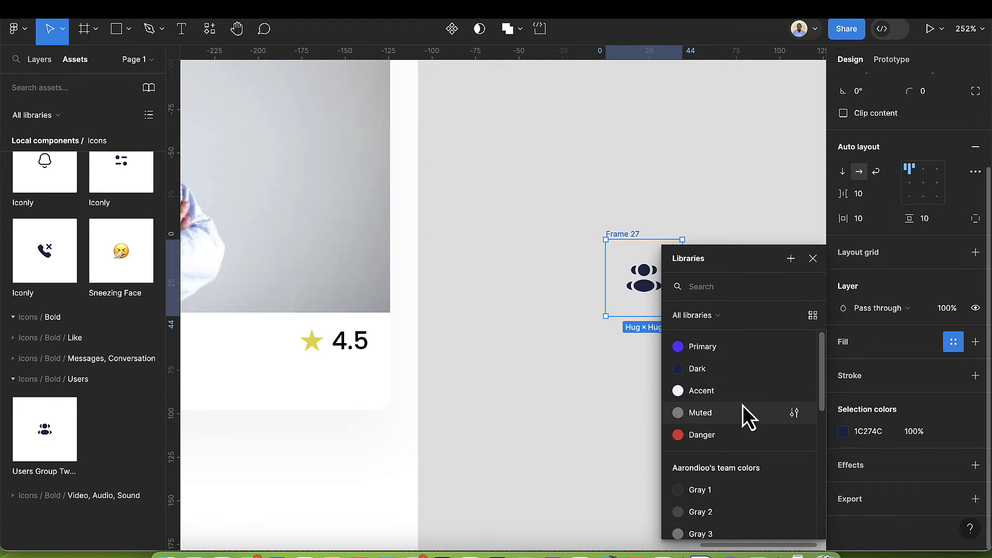
{"action": "left_click", "coordinate": [742, 392]}
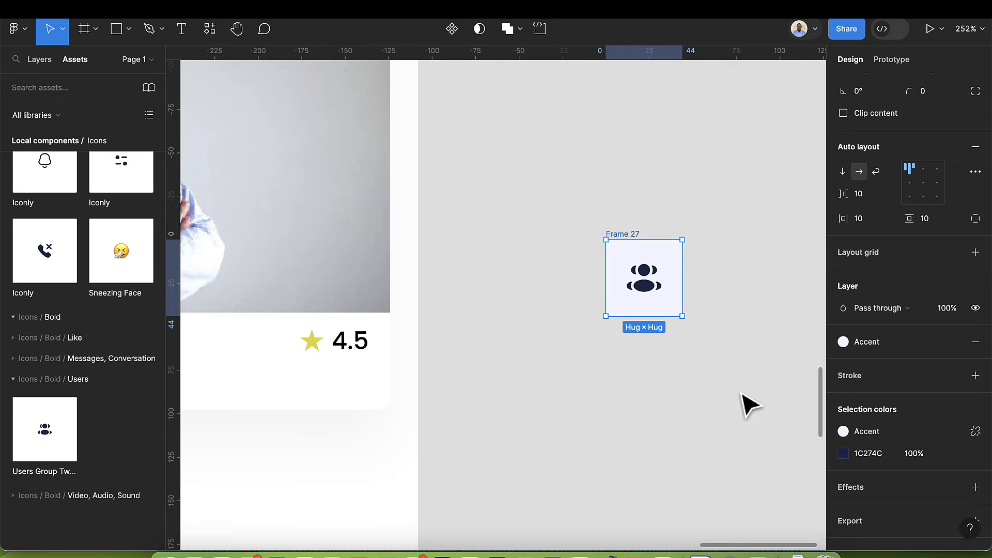
{"action": "scroll", "coordinate": [893, 279], "scroll_direction": "up", "scroll_amount": 4}
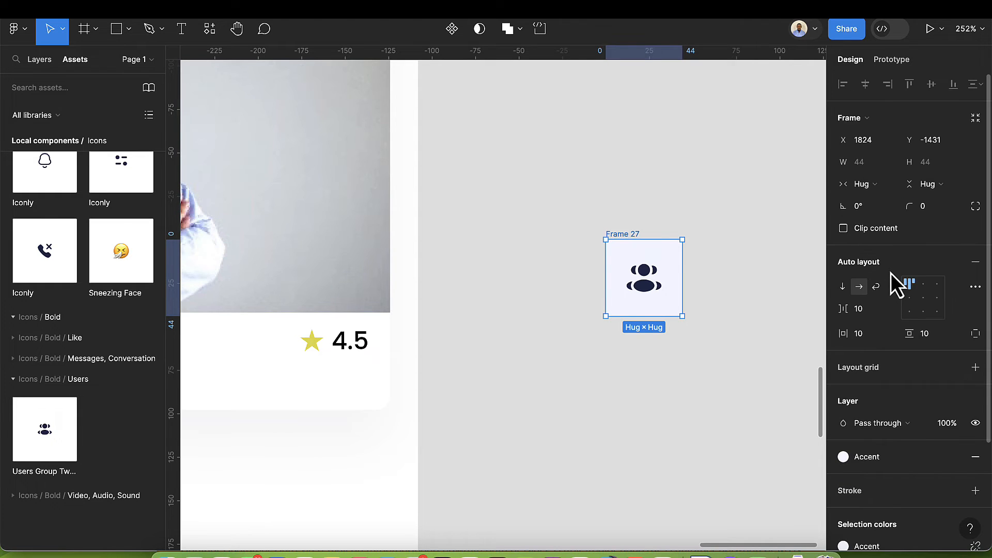
{"action": "left_click", "coordinate": [941, 206]}
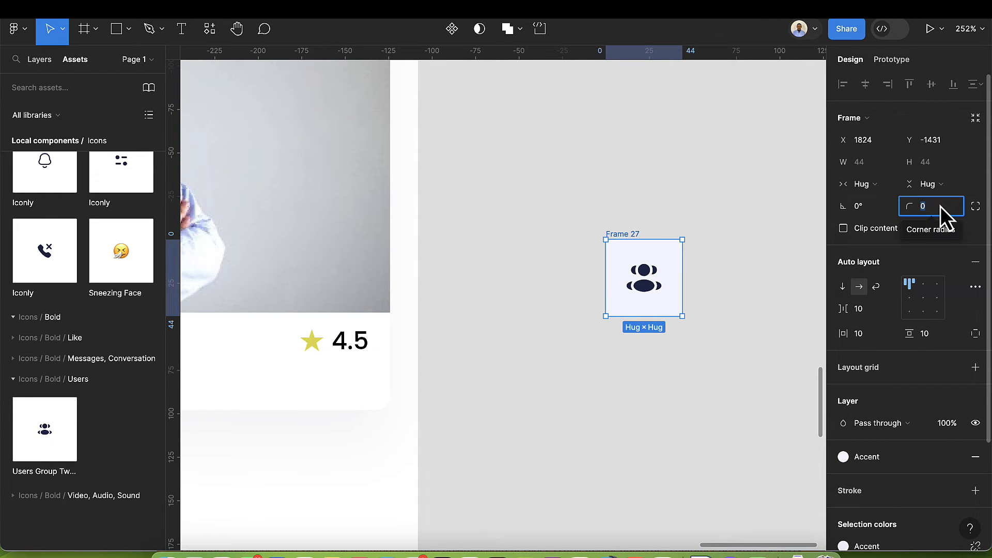
{"action": "key", "text": "BackSpace"}
{"action": "key", "text": "Return"}
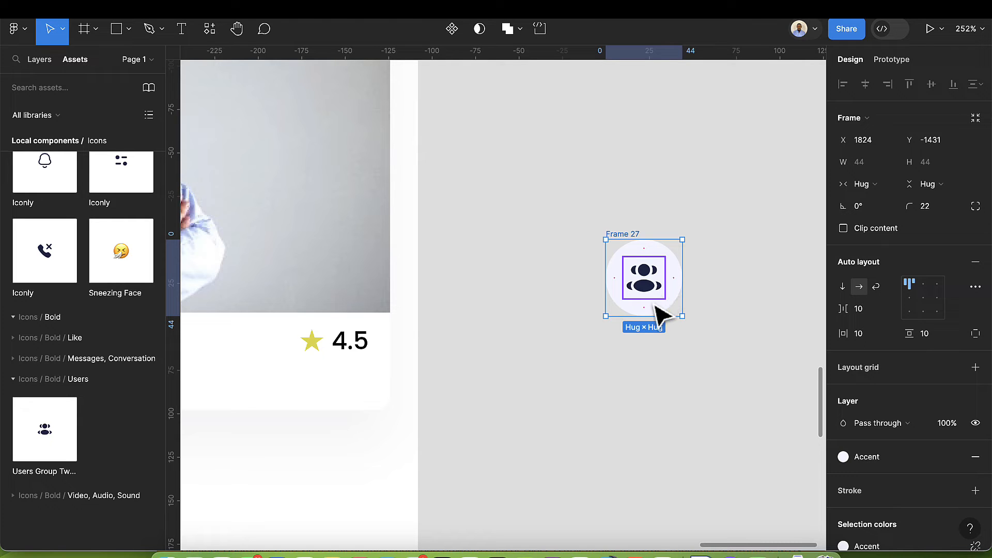
{"action": "left_click", "coordinate": [610, 310]}
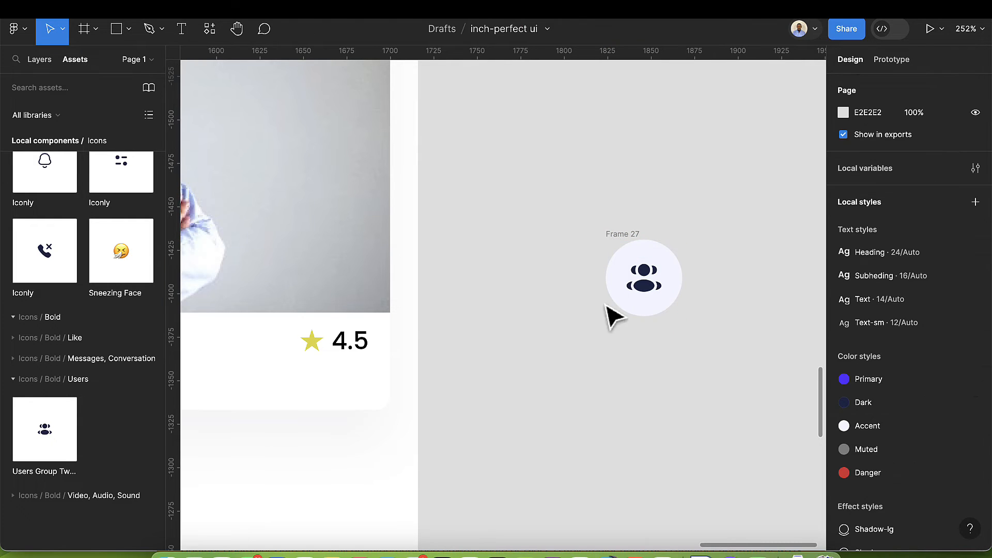
Step: Add the text "657+" just below the circular users icon
{"action": "left_click", "coordinate": [182, 27]}
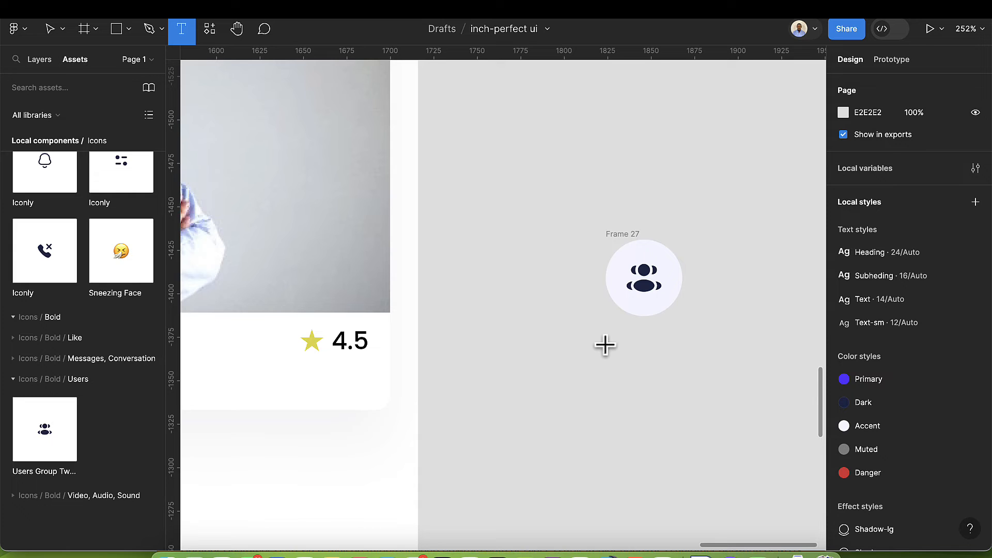
{"action": "left_click", "coordinate": [630, 340]}
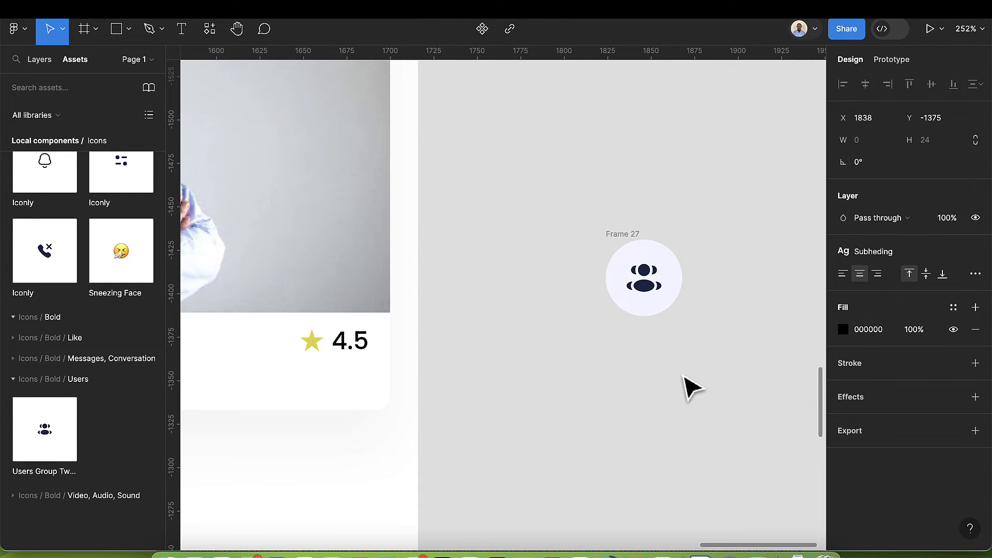
{"action": "type", "text": "65"}
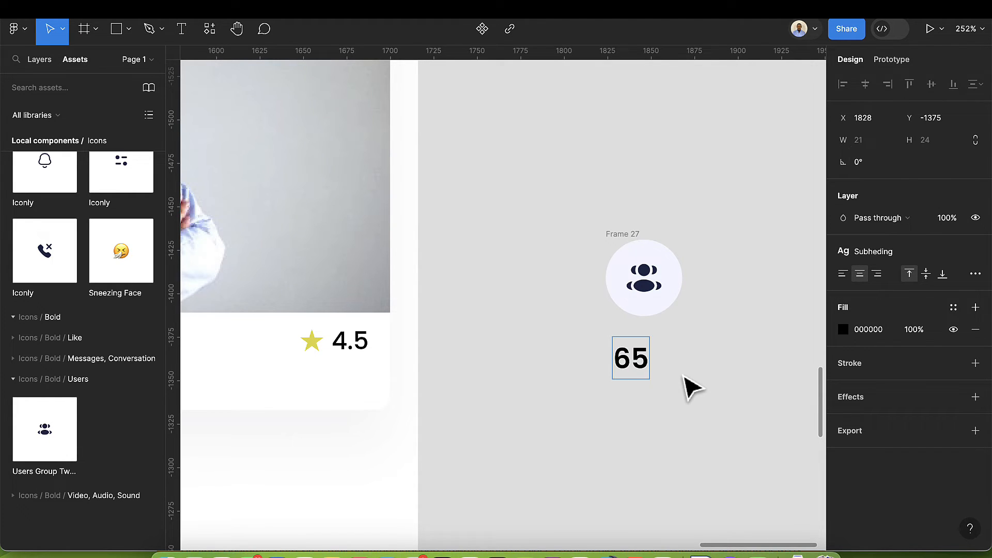
{"action": "type", "text": "7+"}
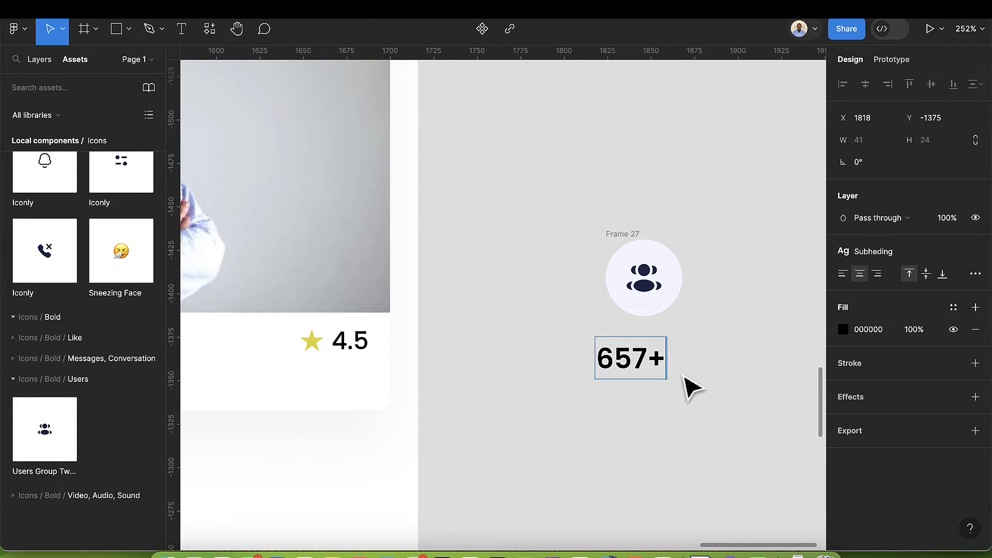
{"action": "key", "text": "Escape"}
{"action": "left_click_drag", "start_coordinate": [640, 383], "coordinate": [650, 360]}
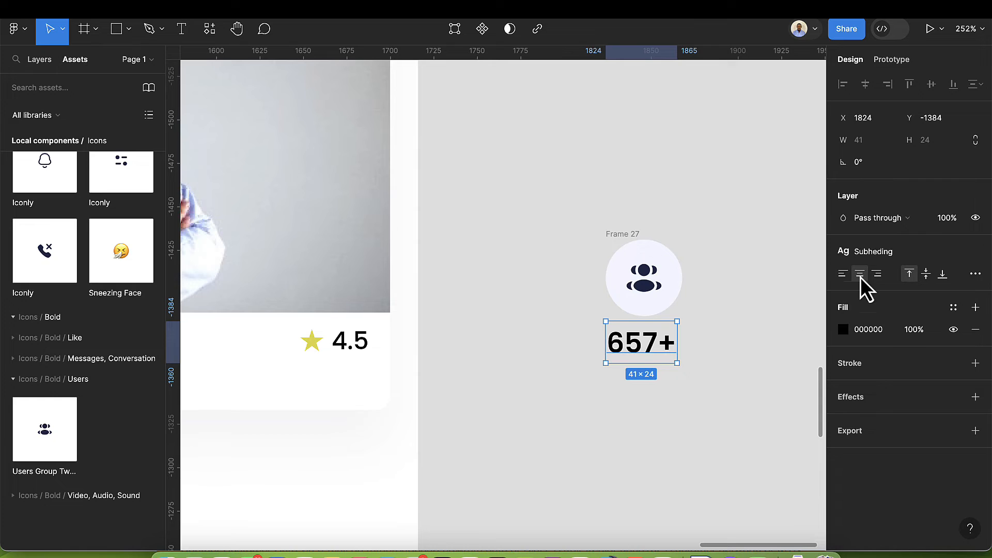
Step: Apply the Text style (14/Auto) to the "657+" text and move it to X 1832, Y -1384
{"action": "left_click", "coordinate": [870, 256]}
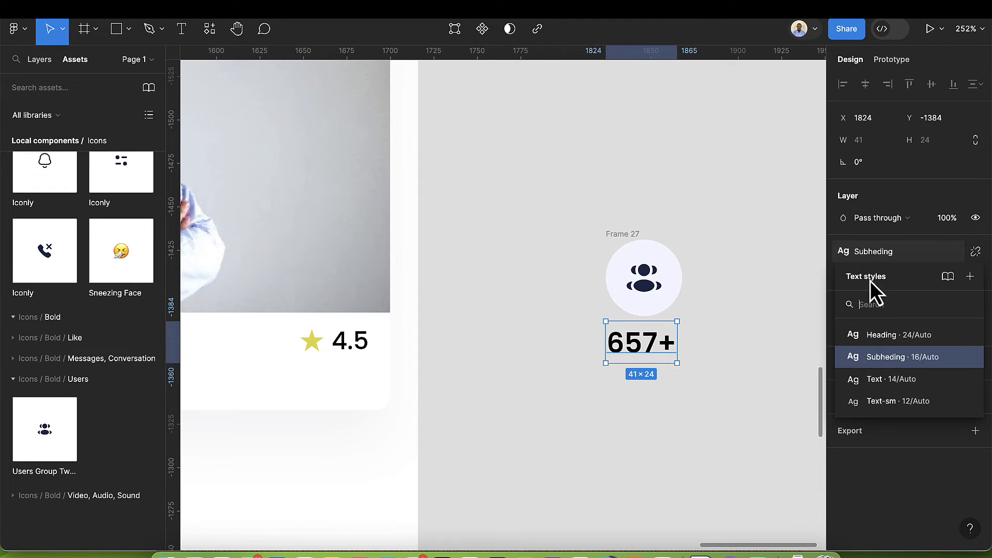
{"action": "left_click", "coordinate": [885, 377]}
{"action": "left_click_drag", "start_coordinate": [649, 347], "coordinate": [654, 339]}
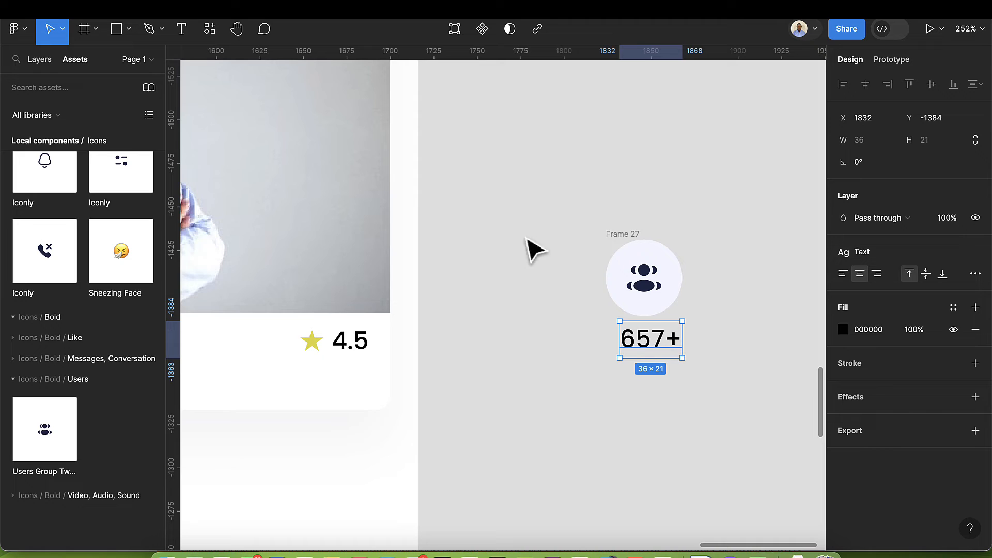
Step: Add a "Patients" text label below the "657+" text
{"action": "left_click", "coordinate": [177, 34]}
{"action": "left_click", "coordinate": [644, 372]}
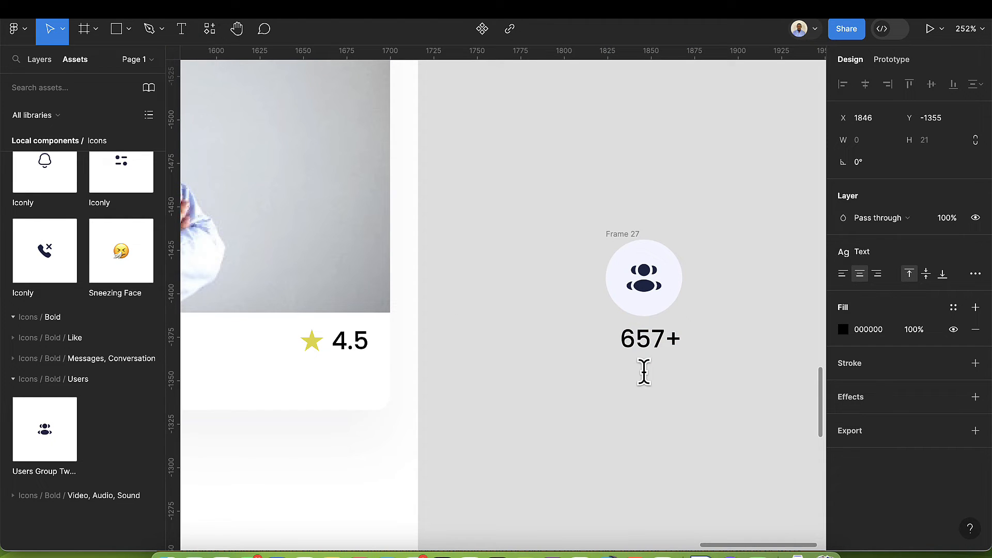
{"action": "type", "text": "Patients"}
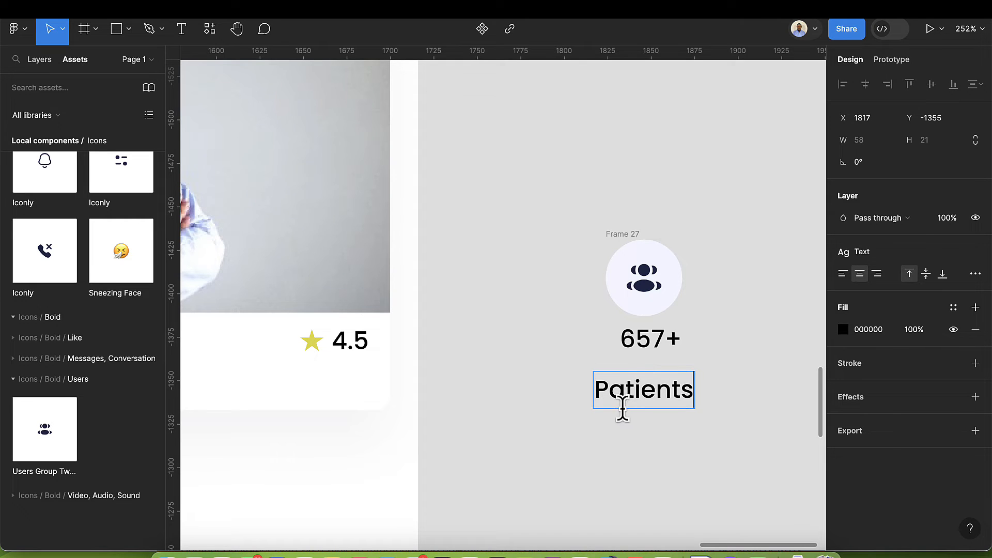
{"action": "key", "text": "Escape"}
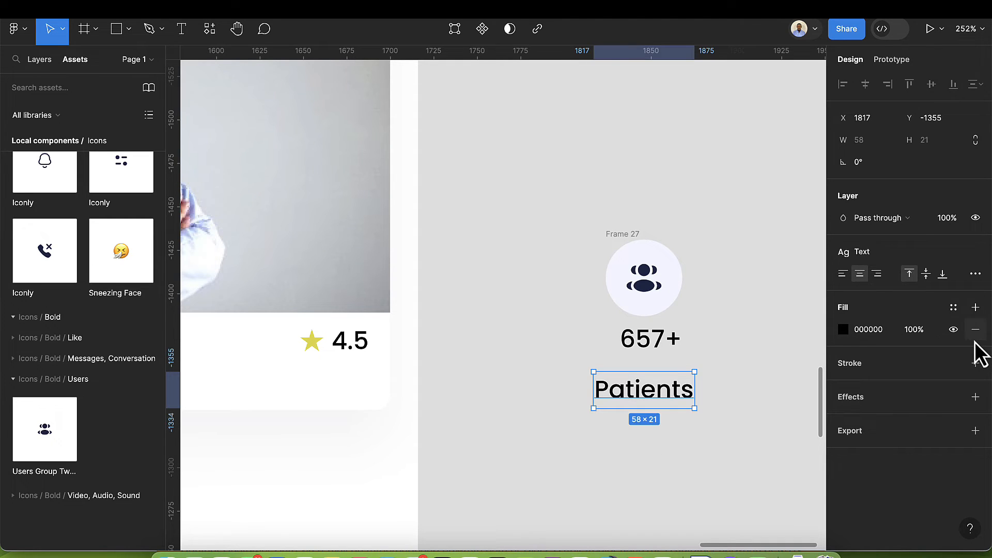
Step: Give the "Patients" label the Text-sm style and Muted colour, and move it up close beneath "657+" at X 1825, Y -1363
{"action": "left_click", "coordinate": [844, 260]}
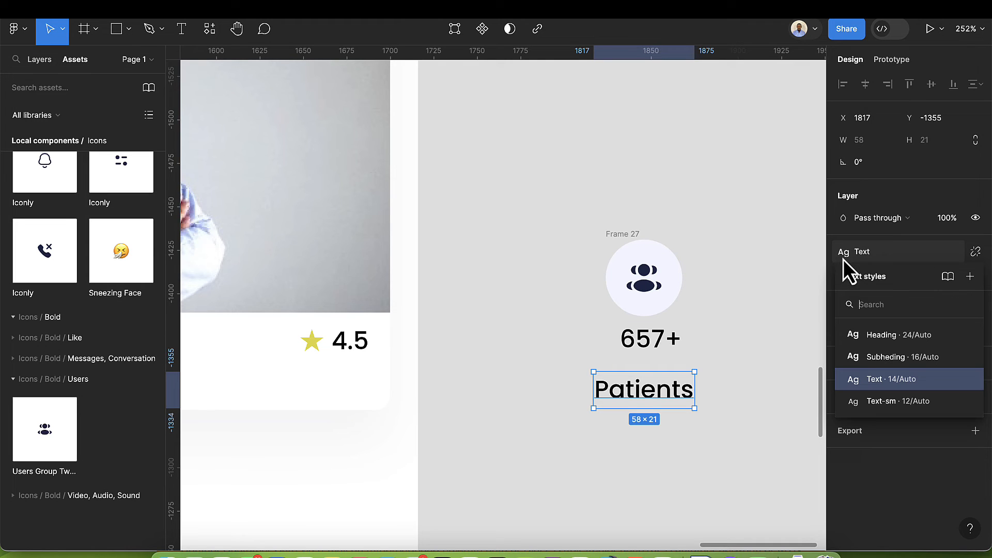
{"action": "left_click", "coordinate": [879, 401]}
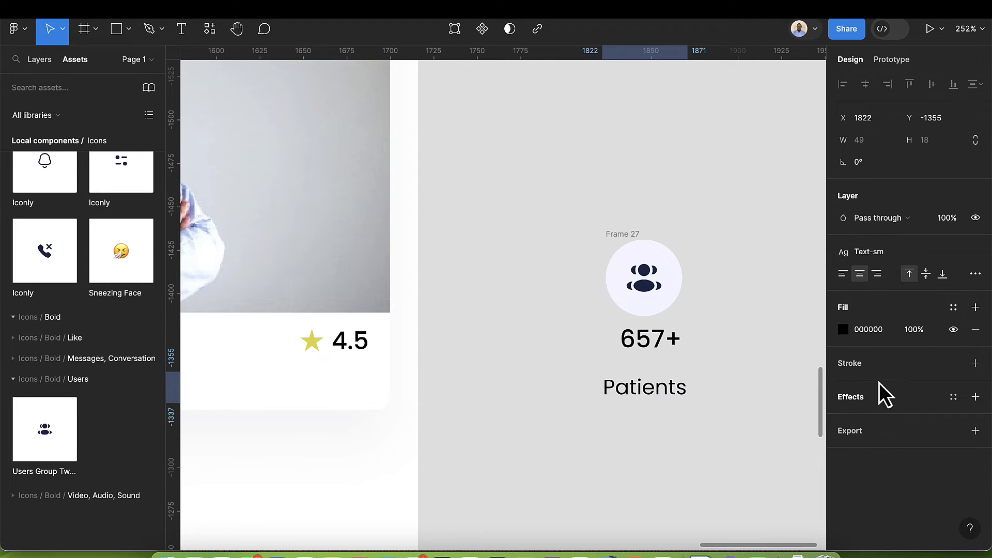
{"action": "left_click", "coordinate": [953, 309]}
{"action": "left_click", "coordinate": [739, 413]}
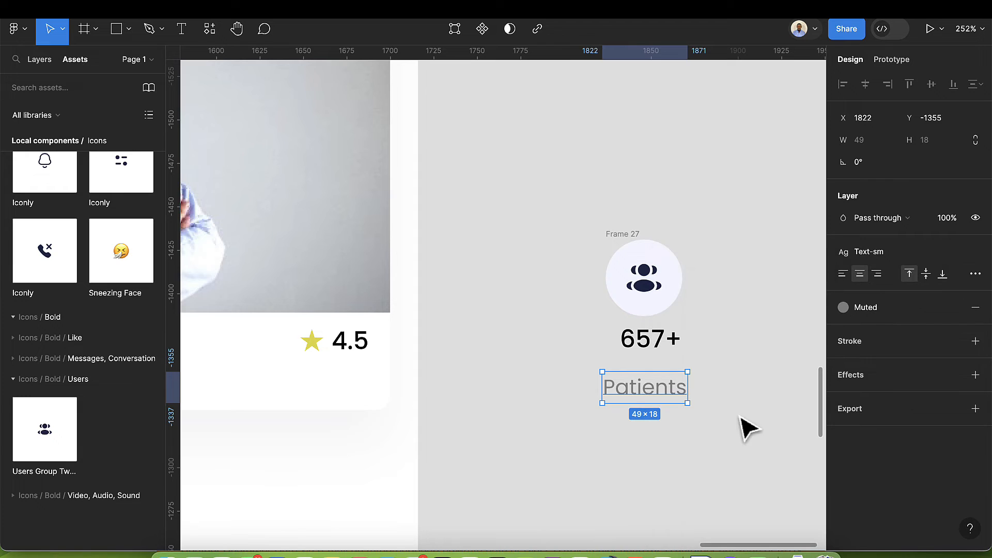
{"action": "left_click_drag", "start_coordinate": [648, 398], "coordinate": [647, 384]}
{"action": "left_click_drag", "start_coordinate": [652, 388], "coordinate": [653, 390]}
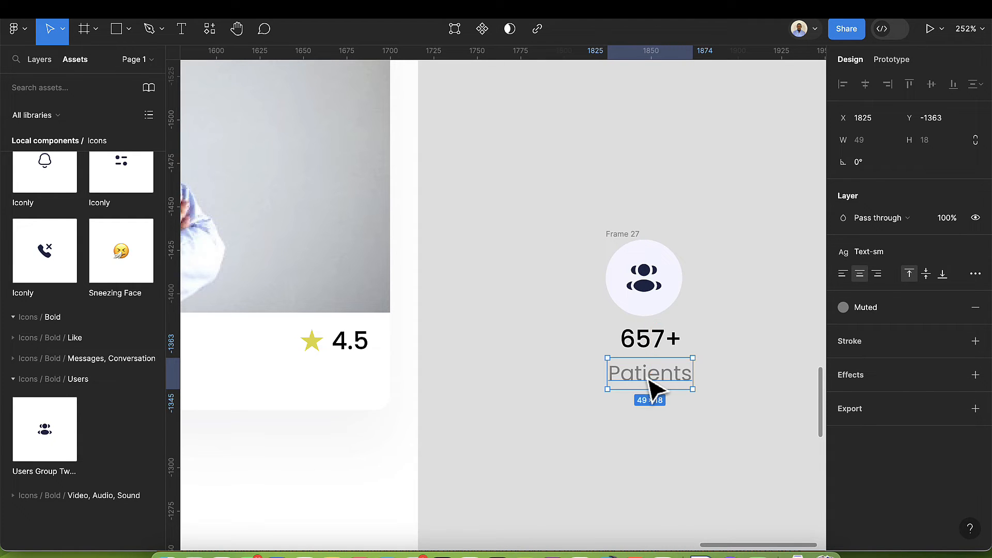
Step: Combine the users icon frame, "657+" and "Patients" into one vertical auto layout frame with its contents centred
{"action": "left_click", "coordinate": [651, 341], "text": "shift"}
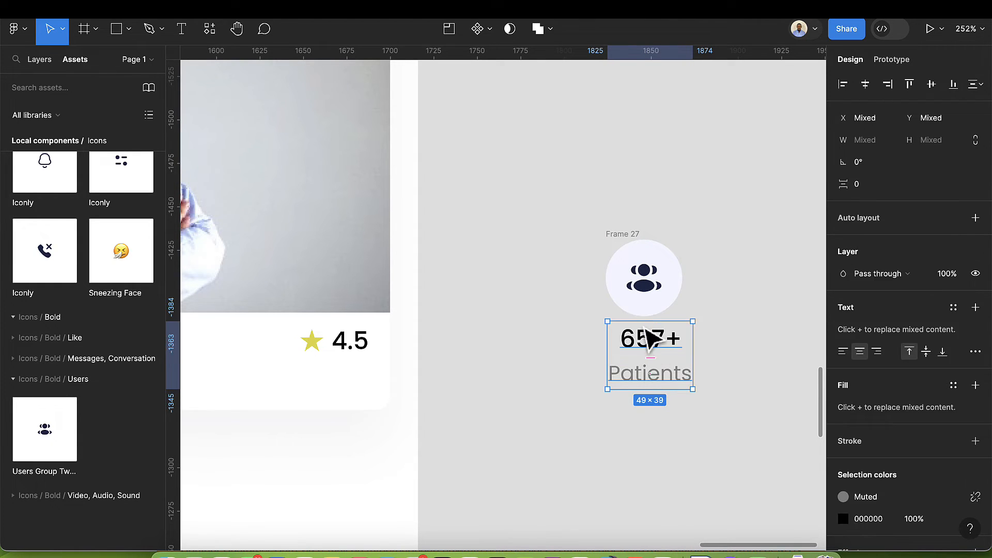
{"action": "left_click", "coordinate": [642, 250], "text": "shift"}
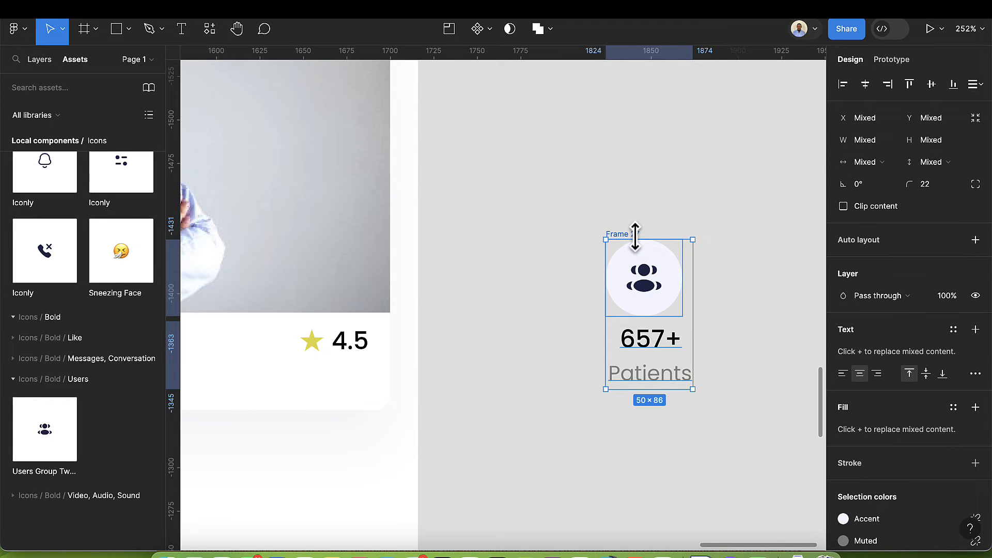
{"action": "key", "text": "shift+a"}
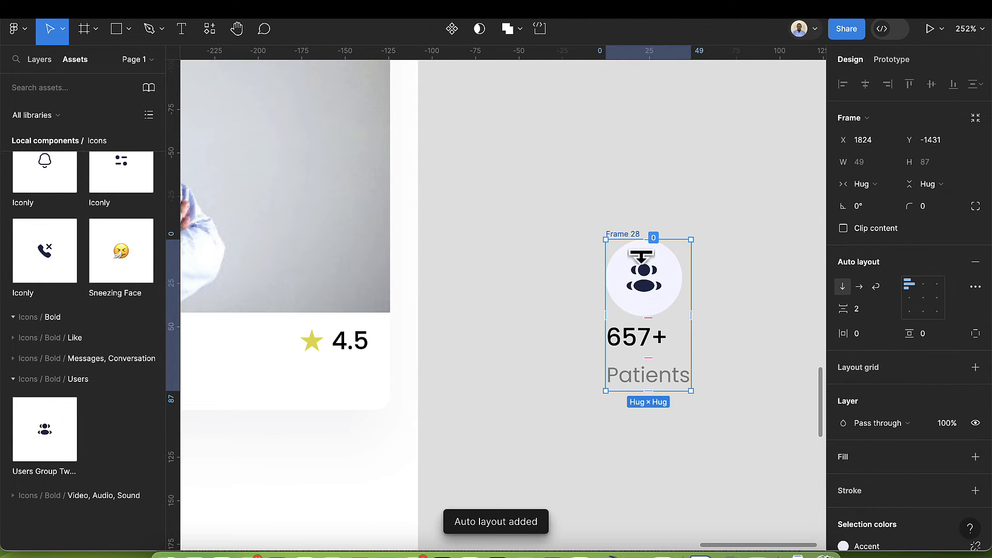
{"action": "left_click", "coordinate": [922, 299]}
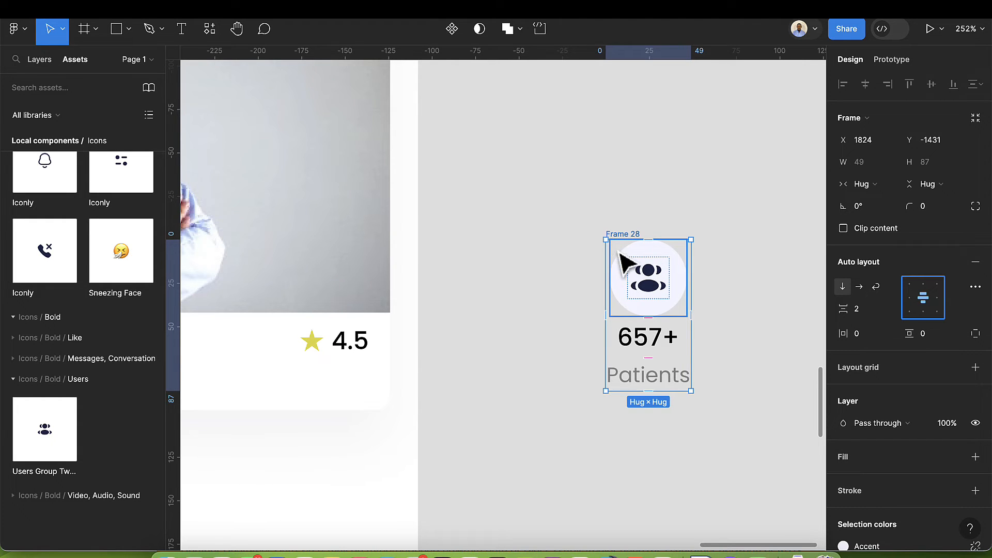
Step: Turn the patient statistic frame into a component and rename it "records"
{"action": "left_click", "coordinate": [455, 35]}
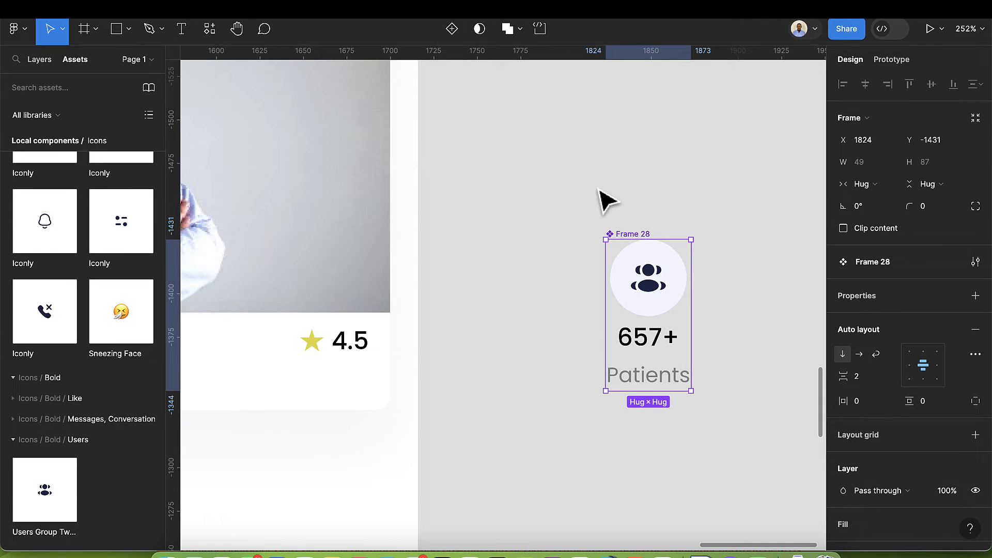
{"action": "double_click", "coordinate": [634, 234]}
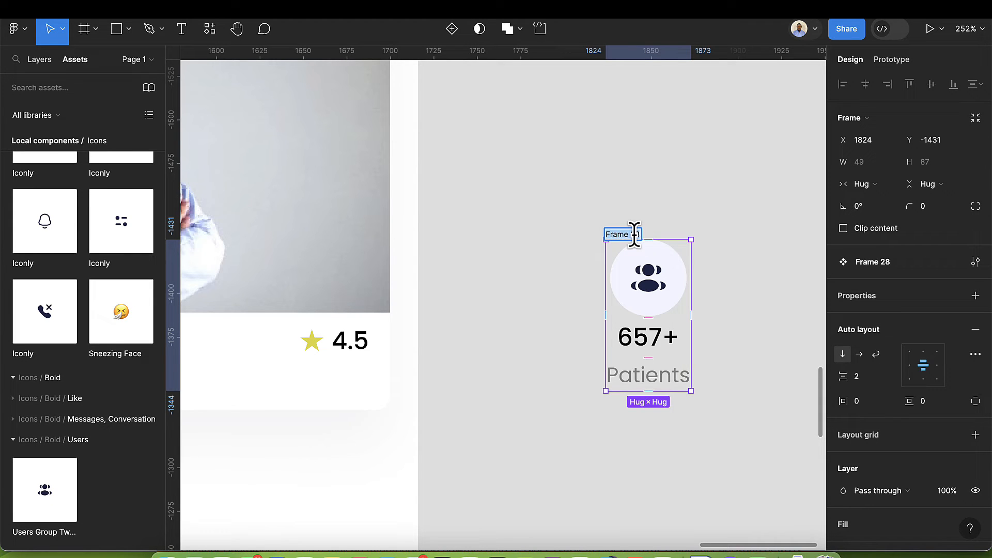
{"action": "key", "text": "BackSpace"}
{"action": "type", "text": "records"}
{"action": "key", "text": "Return"}
Step: Place an instance of the records component below the doctor card and duplicate it into a row of four
{"action": "scroll", "coordinate": [73, 243], "scroll_direction": "up", "scroll_amount": 10}
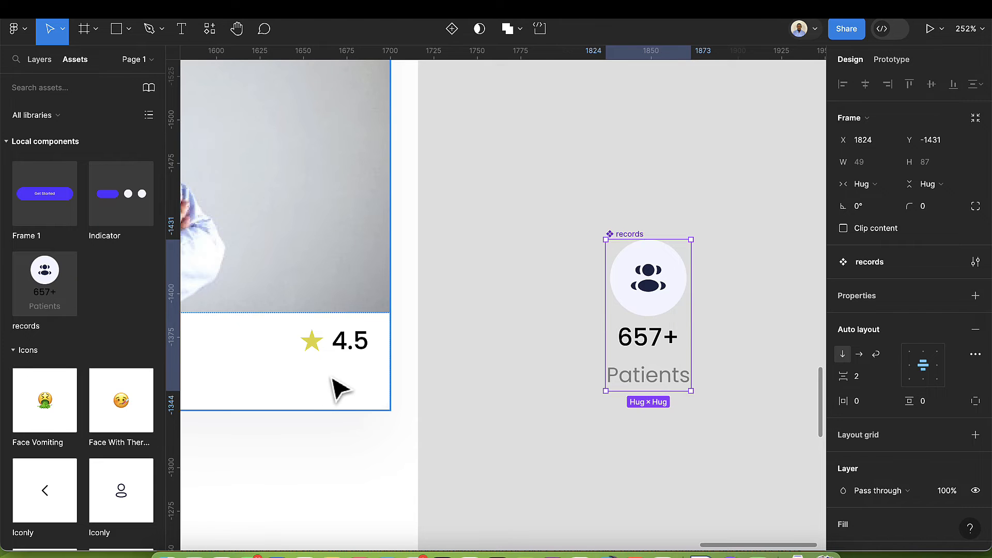
{"action": "scroll", "coordinate": [336, 377], "scroll_direction": "left", "scroll_amount": 6}
{"action": "scroll", "coordinate": [347, 387], "scroll_direction": "down", "scroll_amount": 8}
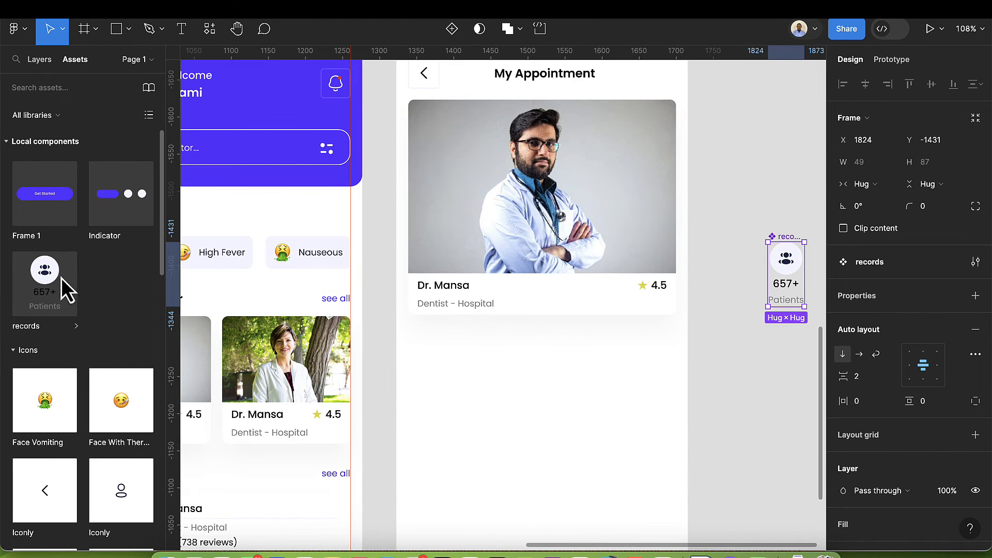
{"action": "left_click_drag", "start_coordinate": [252, 326], "coordinate": [580, 361]}
{"action": "scroll", "coordinate": [445, 364], "scroll_direction": "up", "scroll_amount": 5}
{"action": "key", "text": "super+d"}
{"action": "key", "text": "super+d"}
{"action": "key", "text": "super+d"}
{"action": "scroll", "coordinate": [580, 362], "scroll_direction": "right", "scroll_amount": 3}
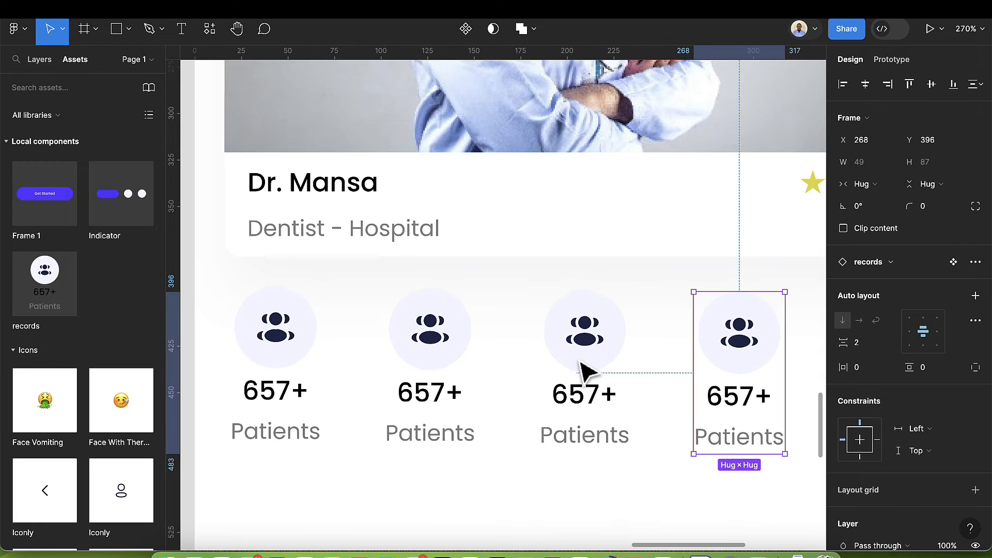
Step: Swap the users icon in the second records instance for the Iconly chart icon from the local Icons components
{"action": "double_click", "coordinate": [431, 342]}
{"action": "double_click", "coordinate": [428, 333]}
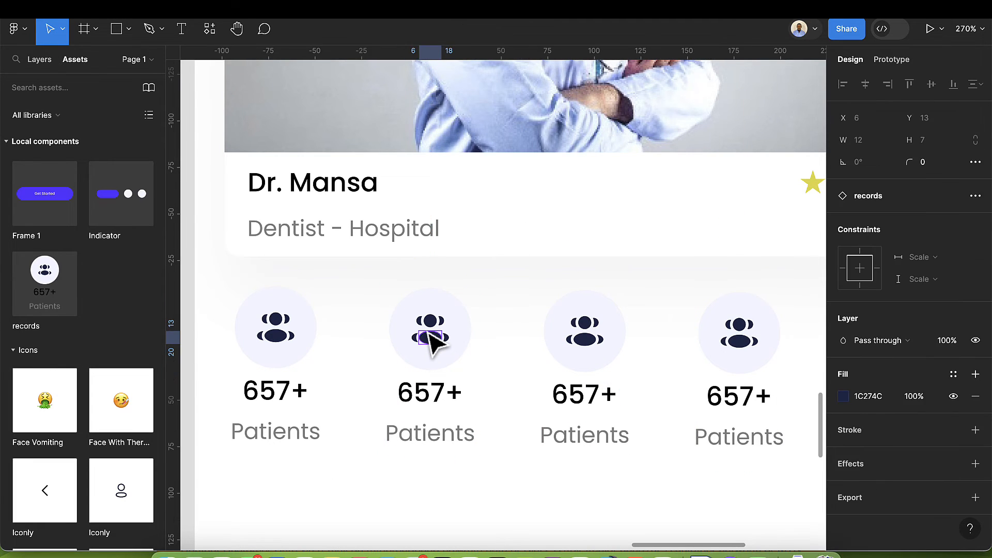
{"action": "left_click", "coordinate": [460, 360]}
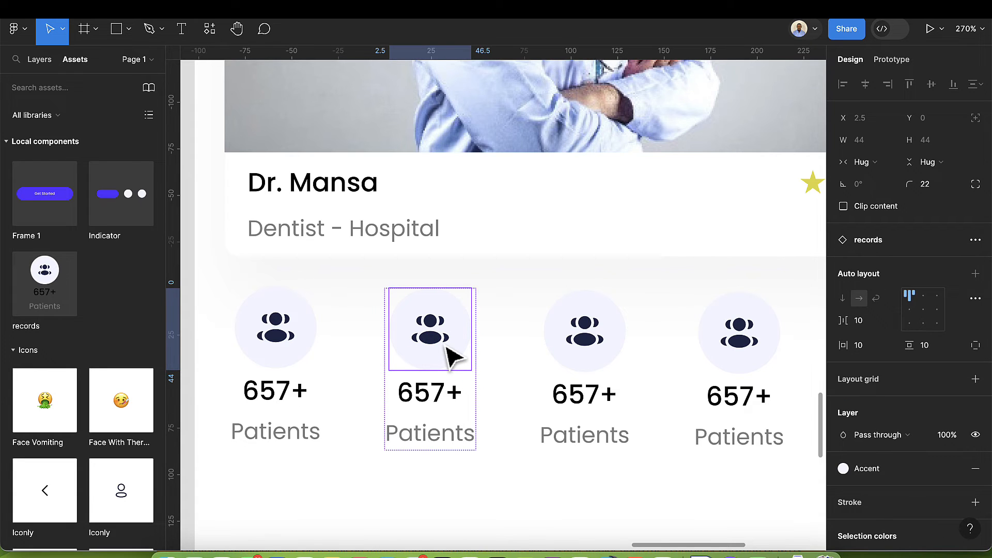
{"action": "double_click", "coordinate": [442, 344]}
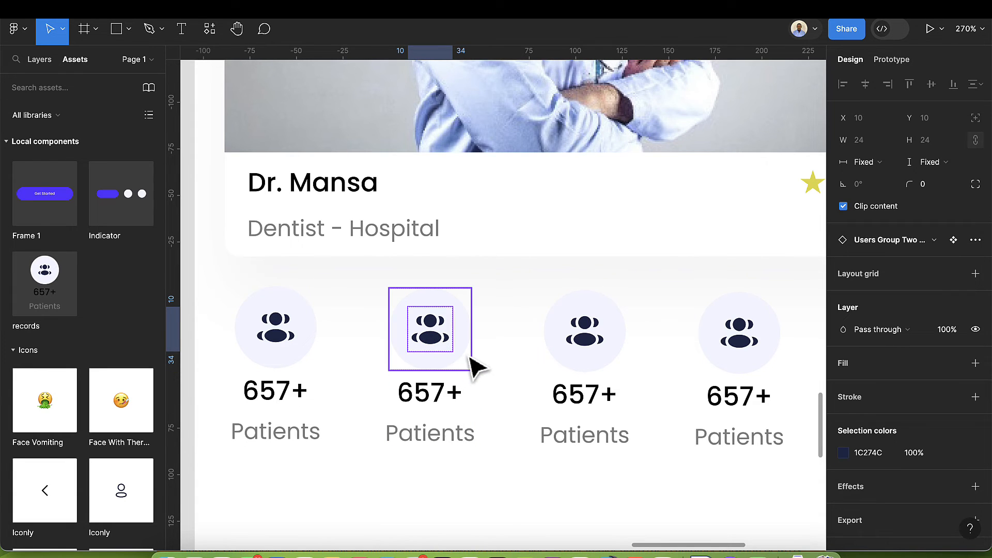
{"action": "left_click", "coordinate": [922, 246]}
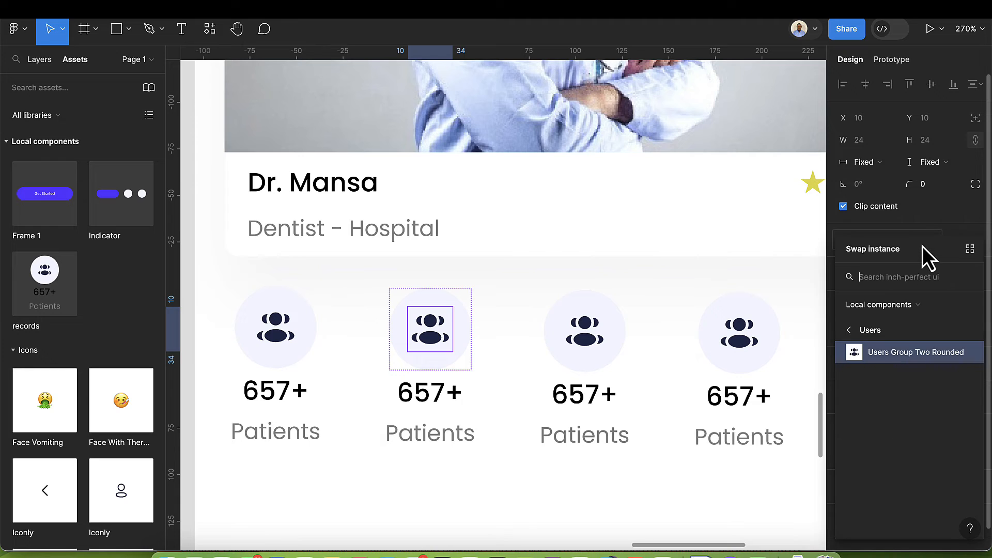
{"action": "left_click", "coordinate": [866, 333]}
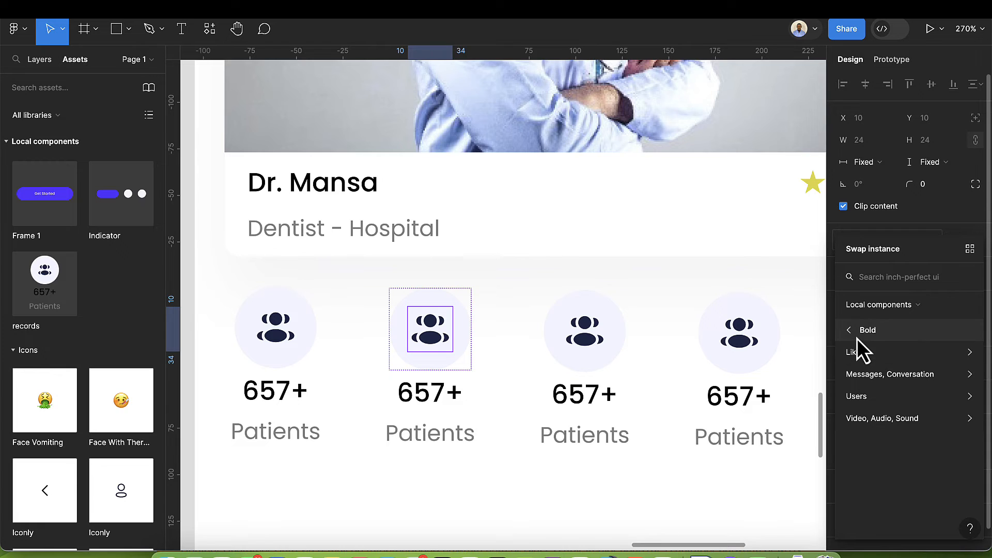
{"action": "left_click", "coordinate": [855, 333]}
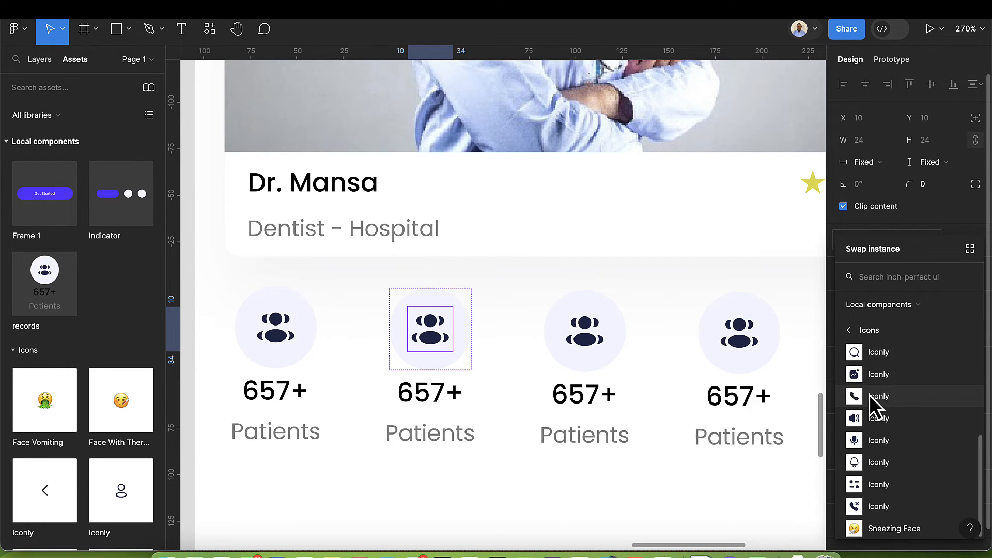
{"action": "left_click", "coordinate": [869, 380]}
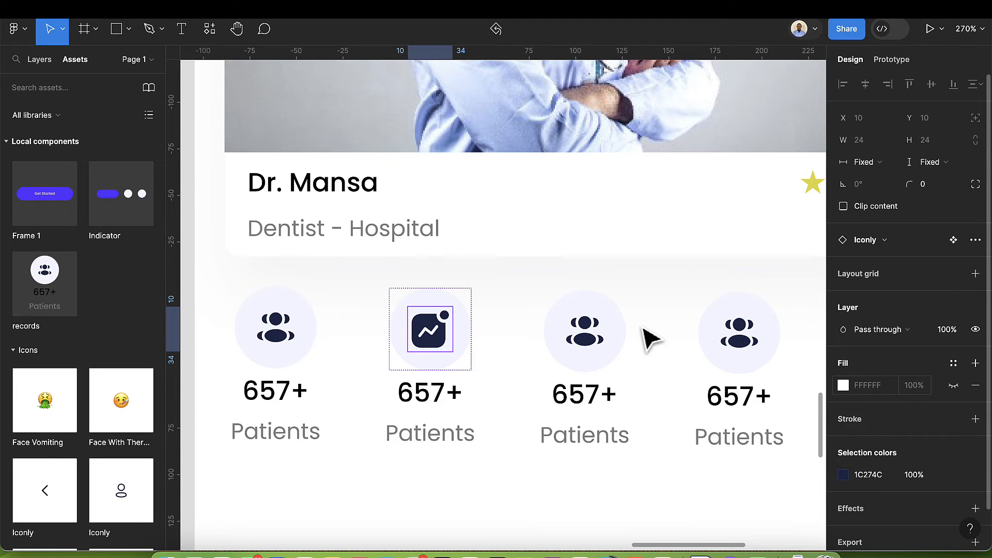
Step: Swap the users icon in the third records instance for the Star icon from the local Bold Like components
{"action": "left_click", "coordinate": [600, 343]}
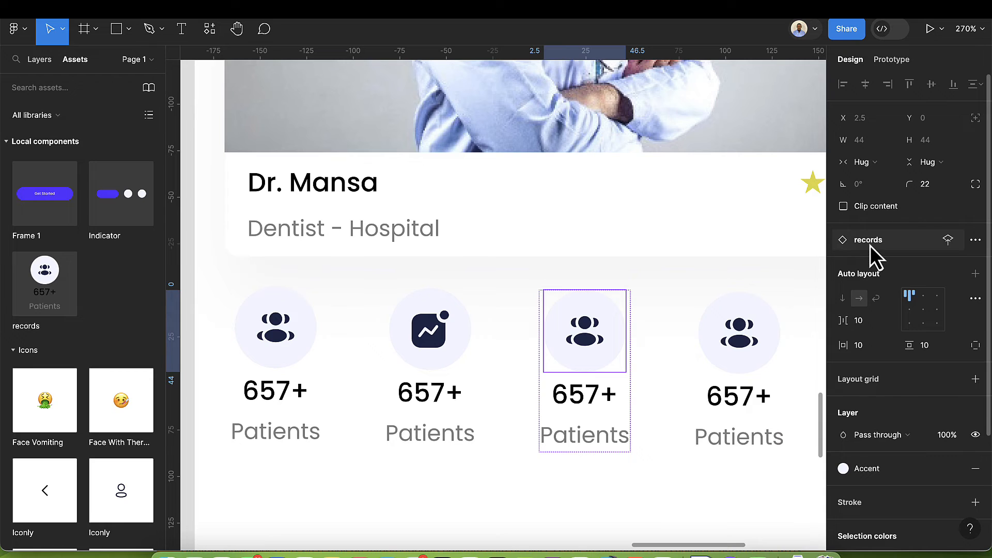
{"action": "left_click", "coordinate": [584, 332]}
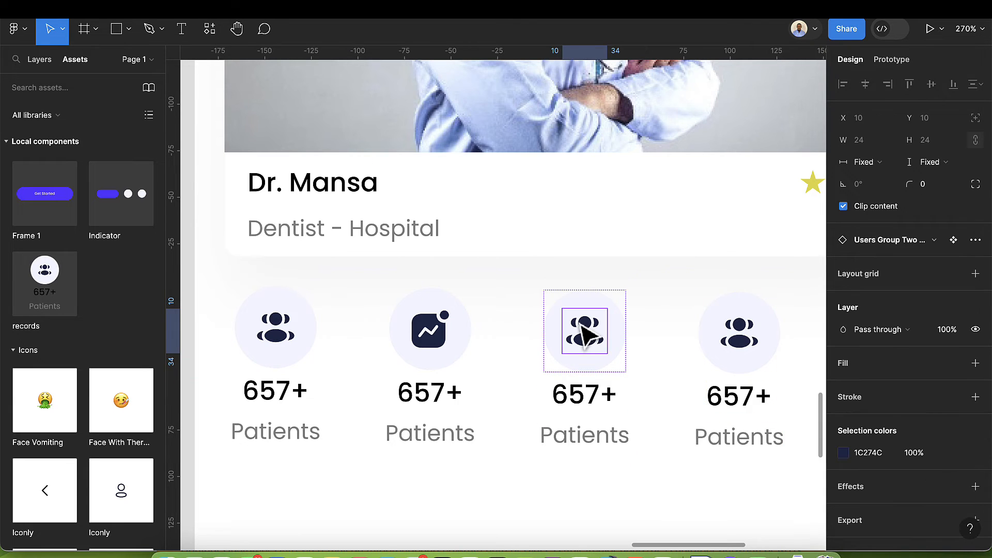
{"action": "left_click", "coordinate": [872, 238]}
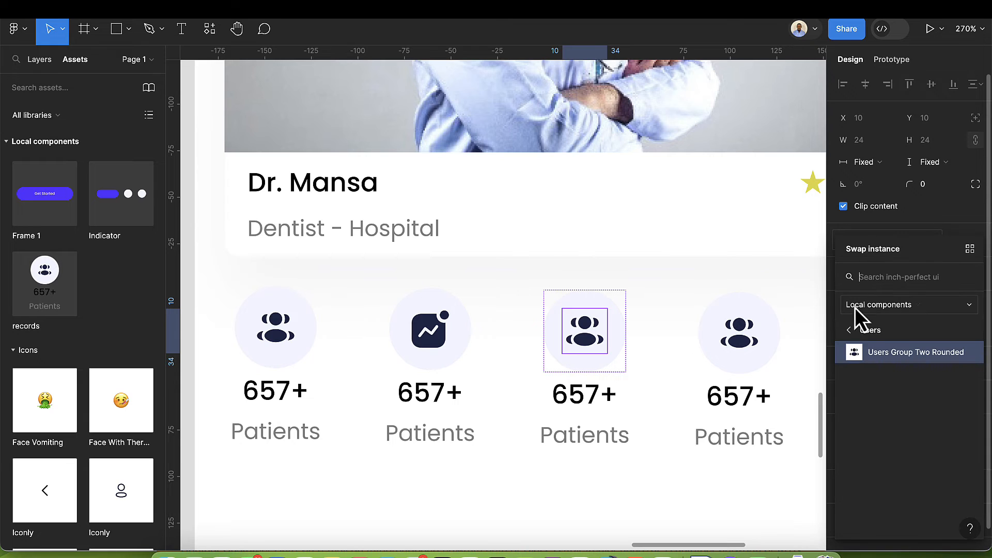
{"action": "left_click", "coordinate": [853, 331]}
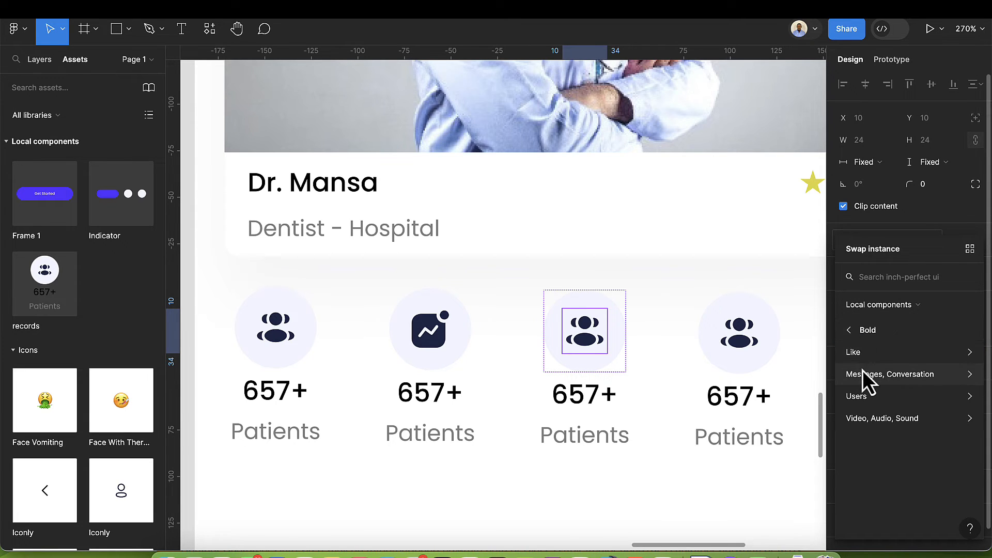
{"action": "left_click", "coordinate": [860, 357]}
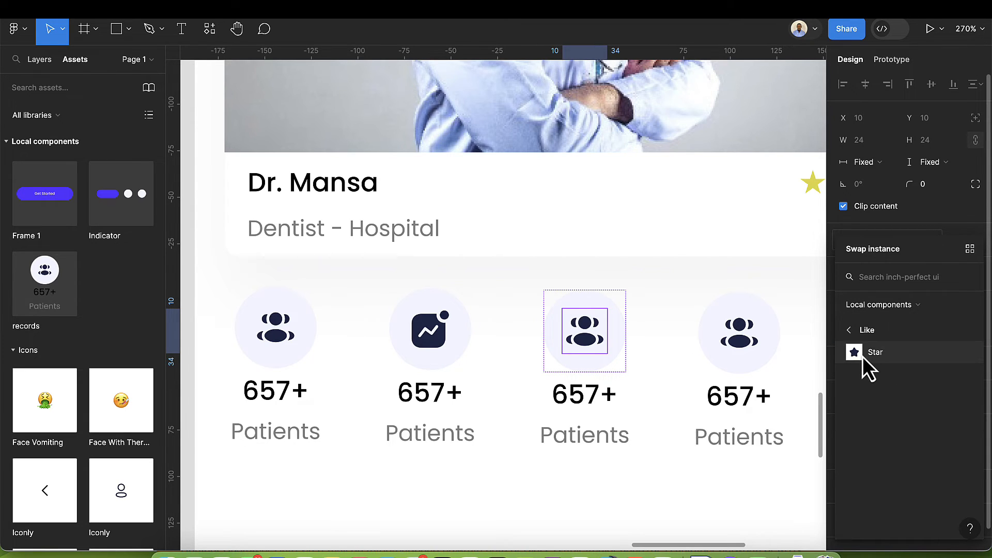
{"action": "left_click", "coordinate": [863, 357]}
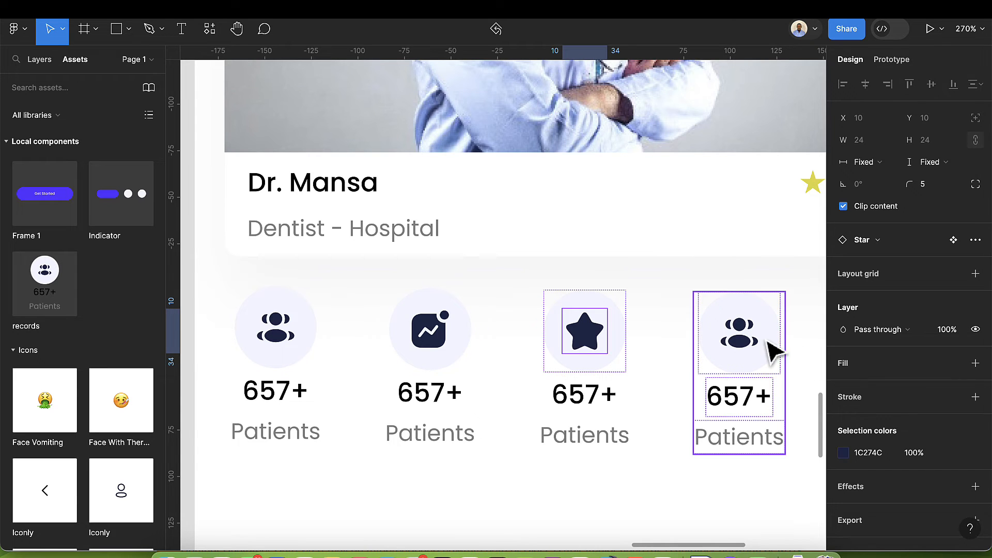
Step: Swap the users icon in the fourth records instance for the Dialog 2 icon from the Bold Messages, Conversation components
{"action": "left_click", "coordinate": [750, 341]}
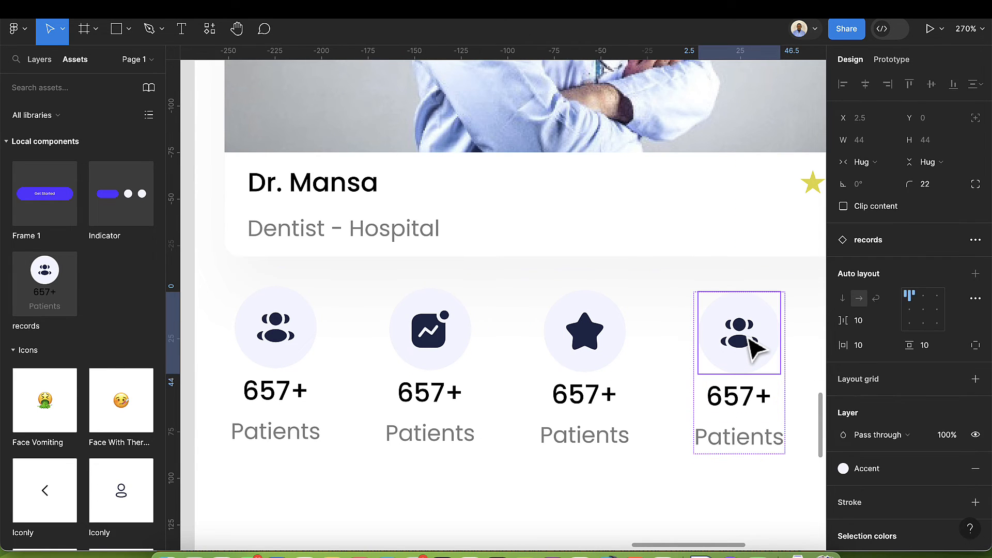
{"action": "double_click", "coordinate": [750, 343]}
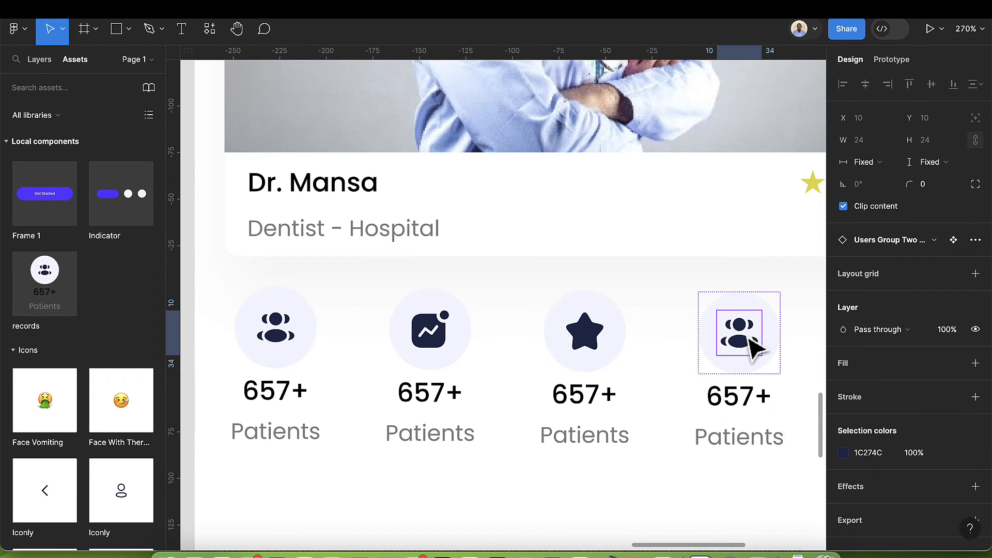
{"action": "left_click", "coordinate": [895, 240]}
{"action": "left_click", "coordinate": [861, 333]}
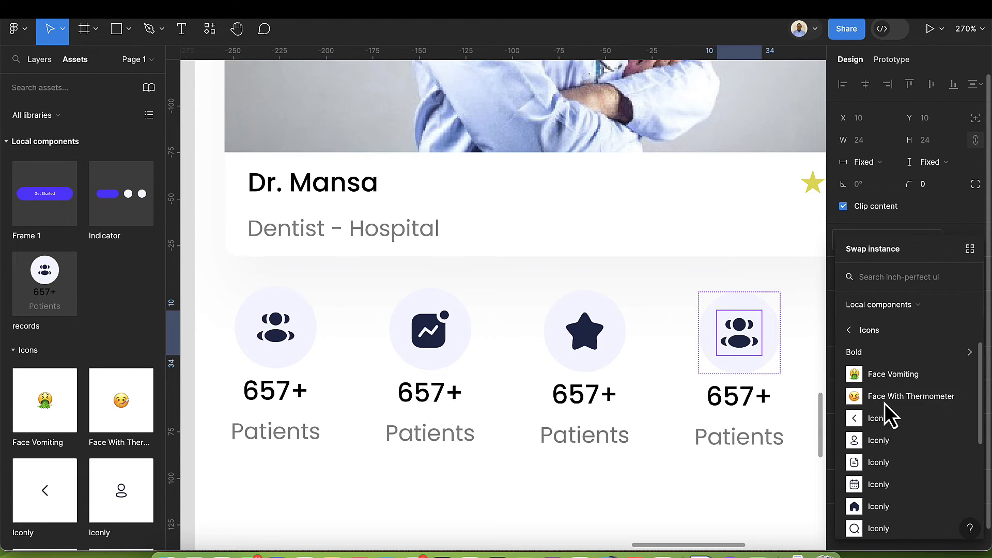
{"action": "left_click", "coordinate": [878, 355]}
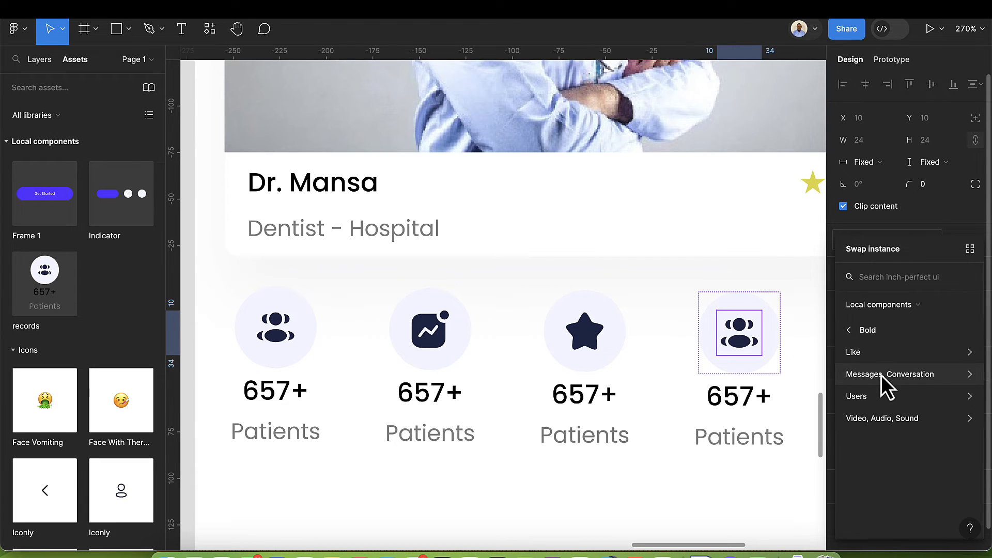
{"action": "left_click", "coordinate": [883, 382]}
{"action": "left_click", "coordinate": [873, 360]}
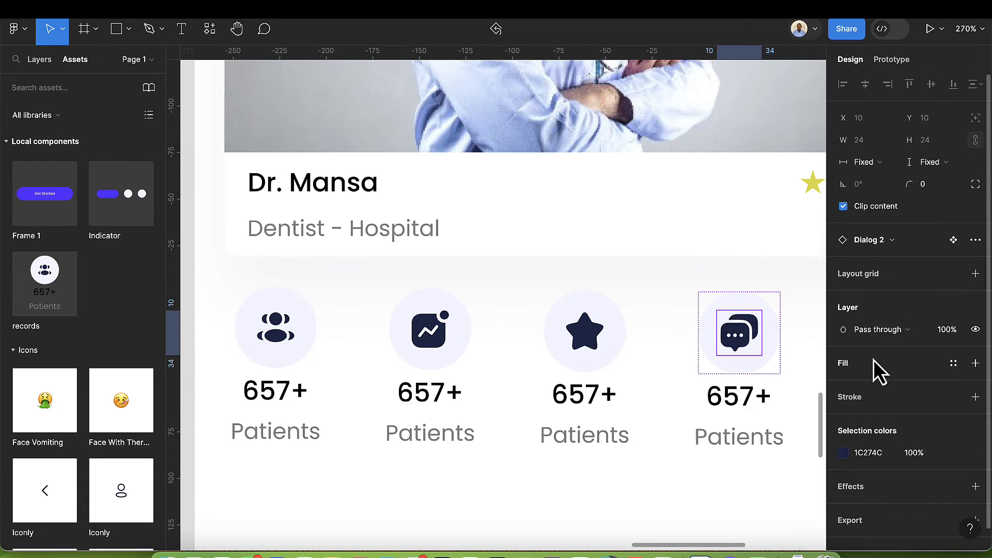
{"action": "left_click", "coordinate": [706, 491]}
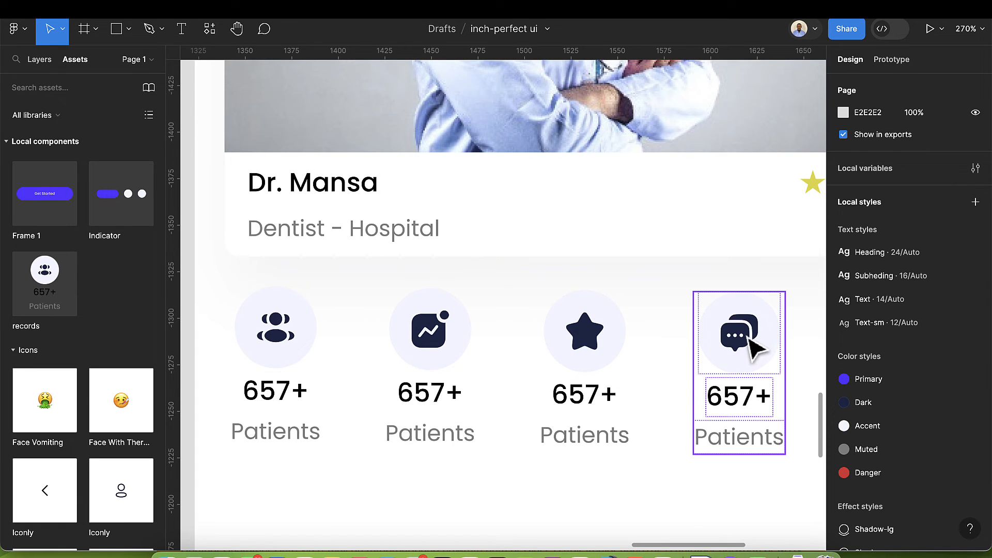
Step: Change the label under the chart icon statistic to "Years expert"
{"action": "scroll", "coordinate": [434, 376], "scroll_direction": "down", "scroll_amount": 5}
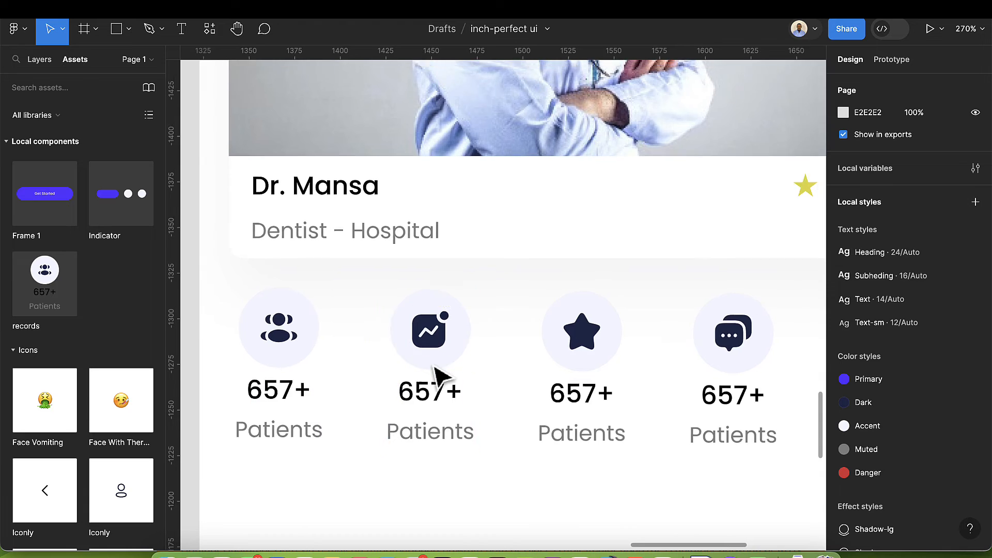
{"action": "scroll", "coordinate": [444, 390], "scroll_direction": "up", "scroll_amount": 3}
{"action": "left_click", "coordinate": [431, 414]}
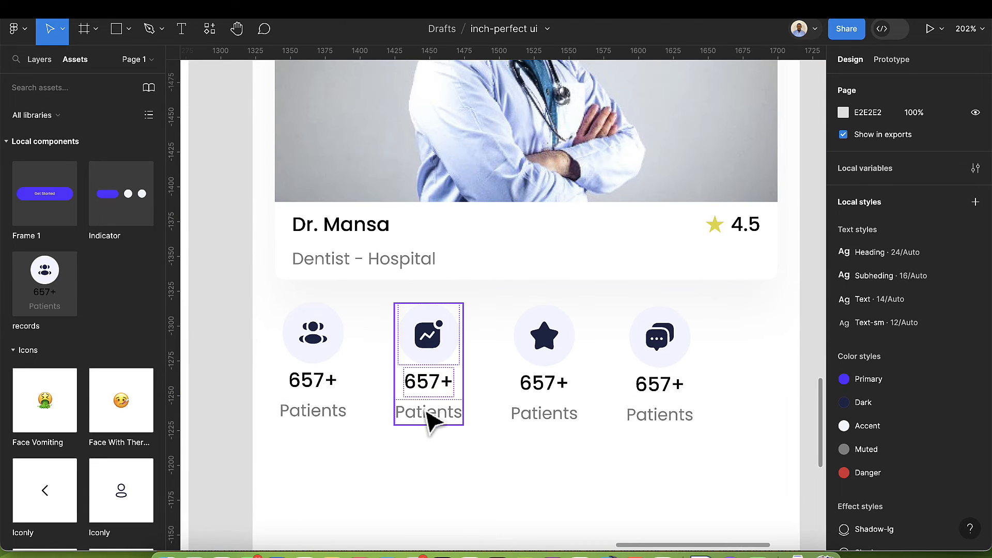
{"action": "double_click", "coordinate": [428, 413]}
{"action": "left_click", "coordinate": [428, 412]}
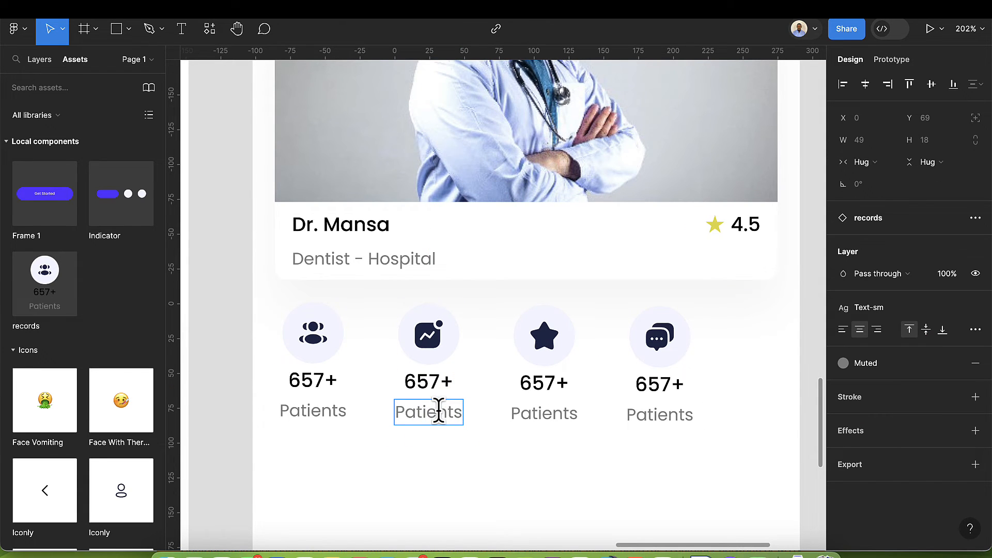
{"action": "key", "text": "BackSpace"}
{"action": "key", "text": "BackSpace"}
{"action": "key", "text": "BackSpace"}
{"action": "key", "text": "BackSpace"}
{"action": "key", "text": "BackSpace"}
{"action": "key", "text": "BackSpace"}
{"action": "key", "text": "BackSpace"}
{"action": "key", "text": "BackSpace"}
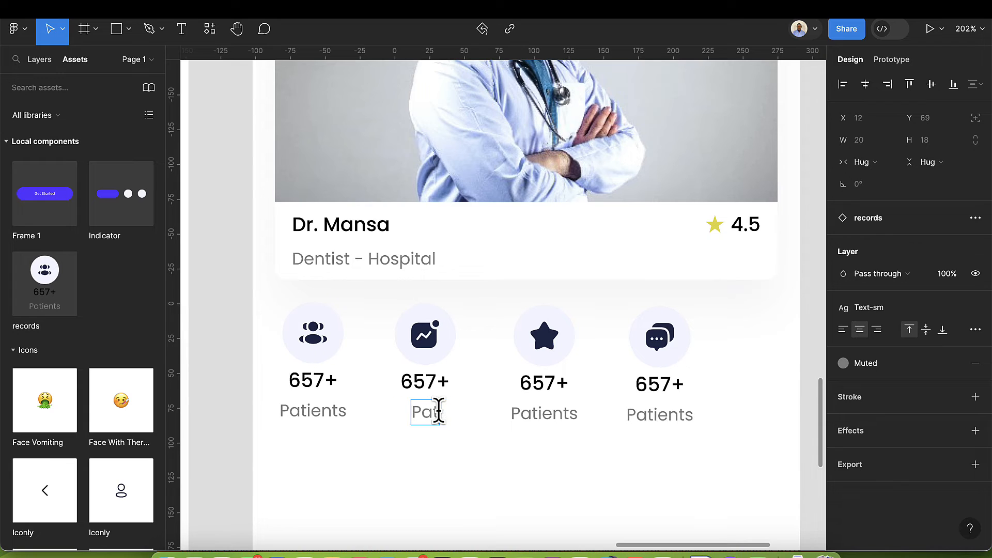
{"action": "type", "text": "Years"}
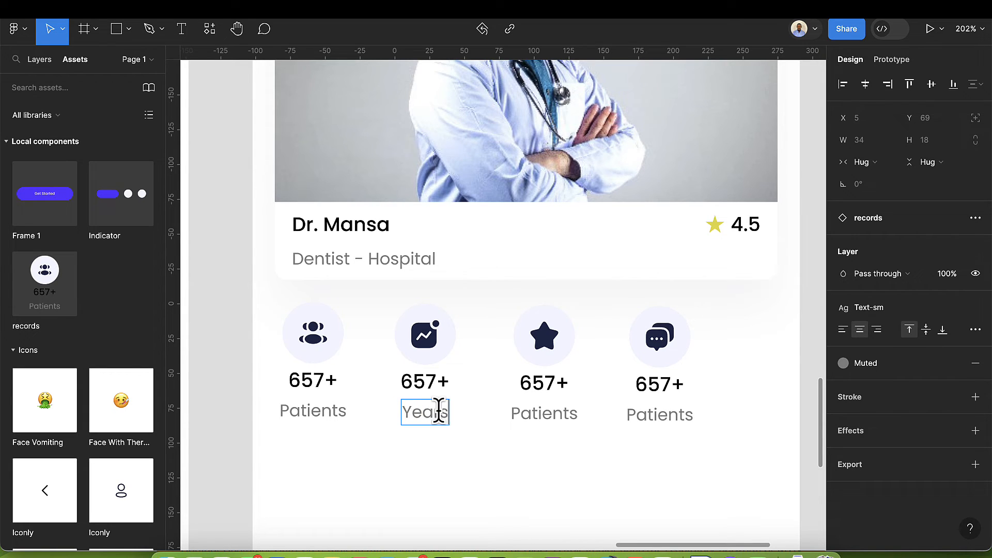
{"action": "type", "text": " E"}
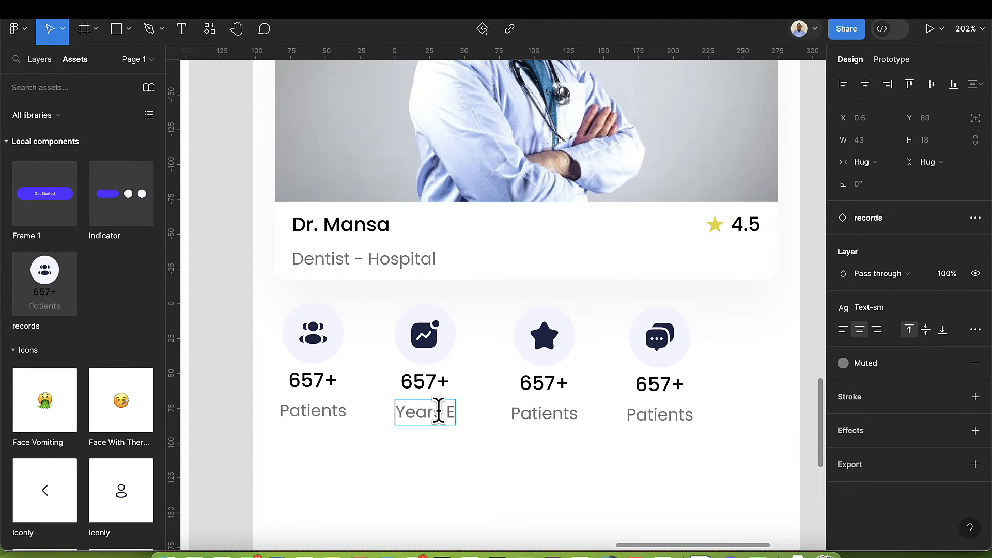
{"action": "key", "text": "BackSpace"}
{"action": "type", "text": "expert"}
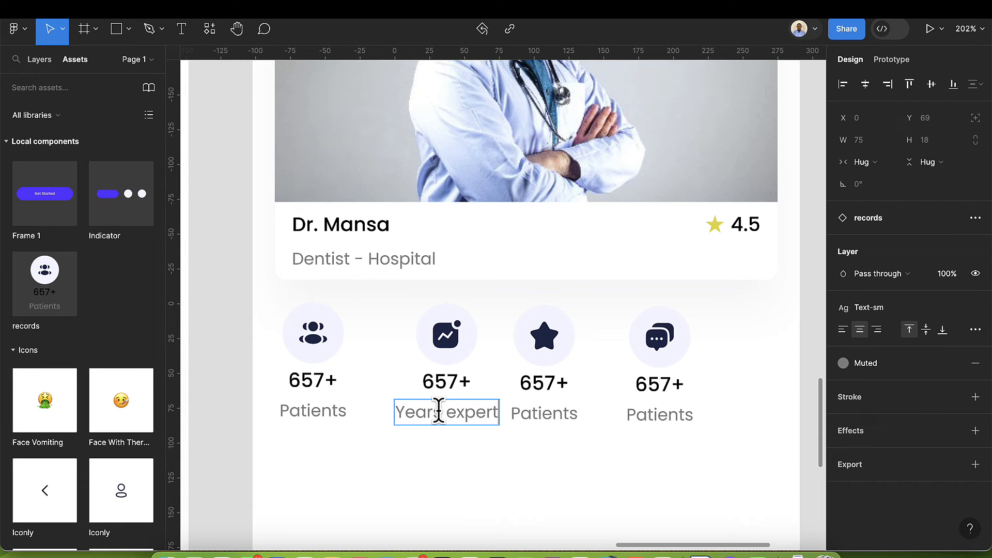
Step: Shorten the number above "Years expert" to "7+"
{"action": "double_click", "coordinate": [443, 381]}
{"action": "key", "text": "BackSpace"}
{"action": "key", "text": "BackSpace"}
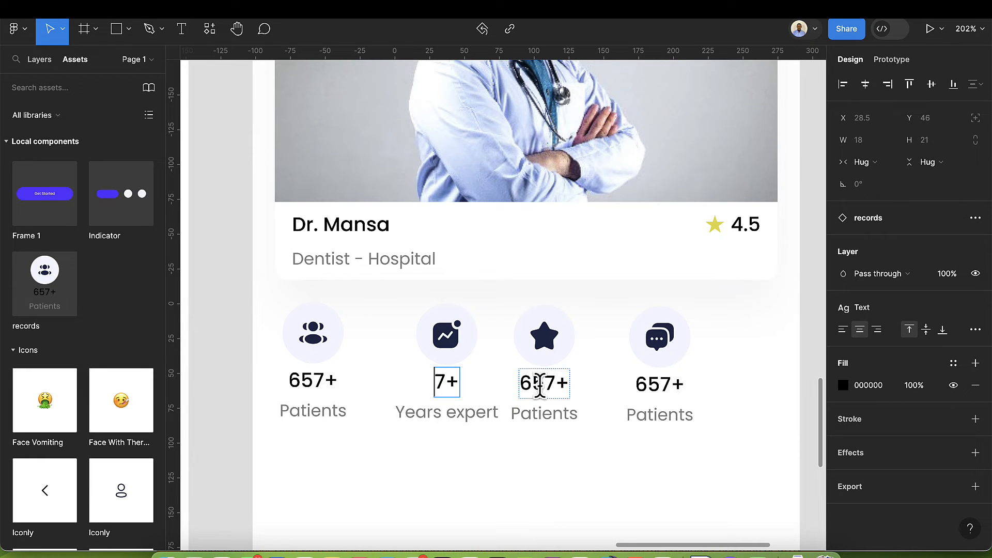
Step: Replace the number under the star icon with "5.0"
{"action": "left_click", "coordinate": [561, 387]}
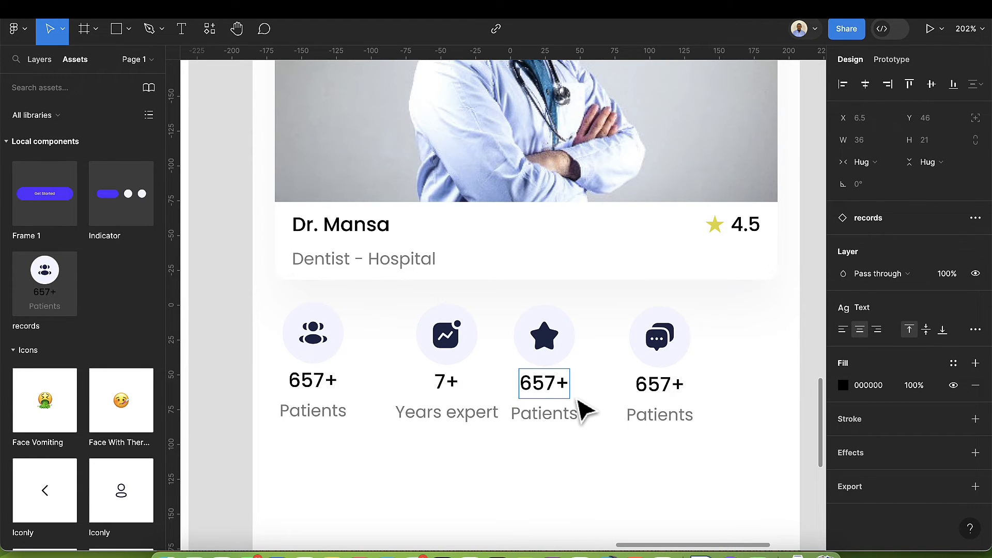
{"action": "key", "text": "Return"}
{"action": "key", "text": "BackSpace"}
{"action": "key", "text": "BackSpace"}
{"action": "key", "text": "BackSpace"}
{"action": "key", "text": "BackSpace"}
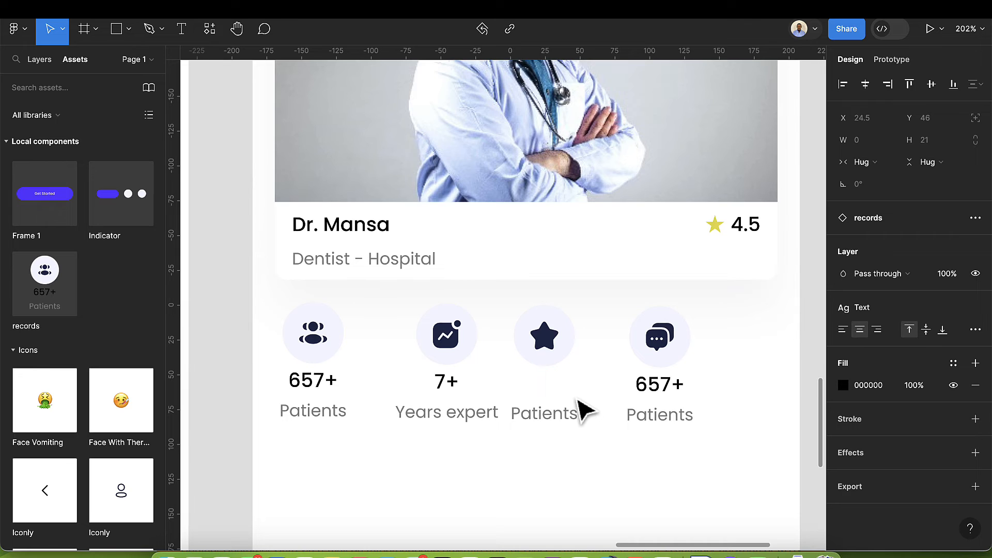
{"action": "type", "text": "5.0"}
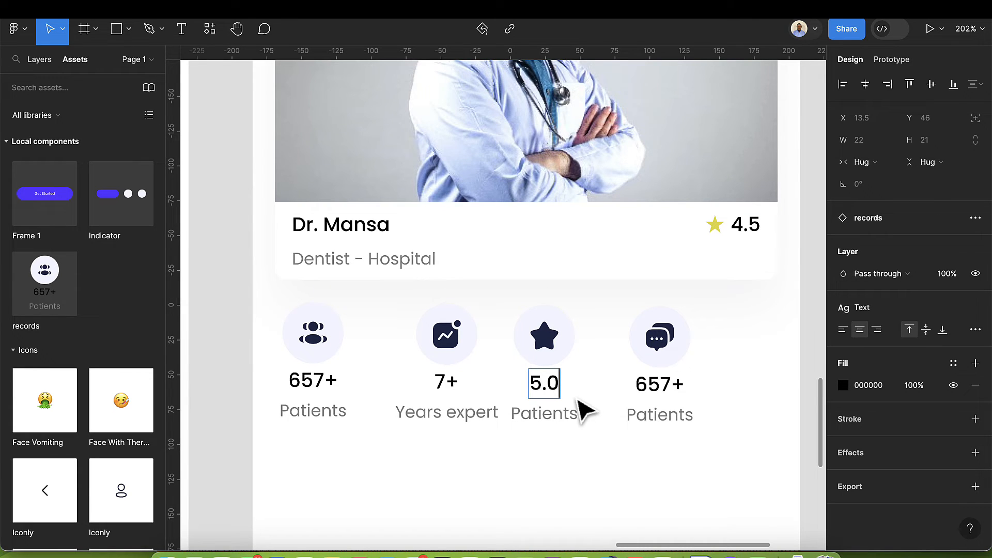
{"action": "key", "text": "BackSpace"}
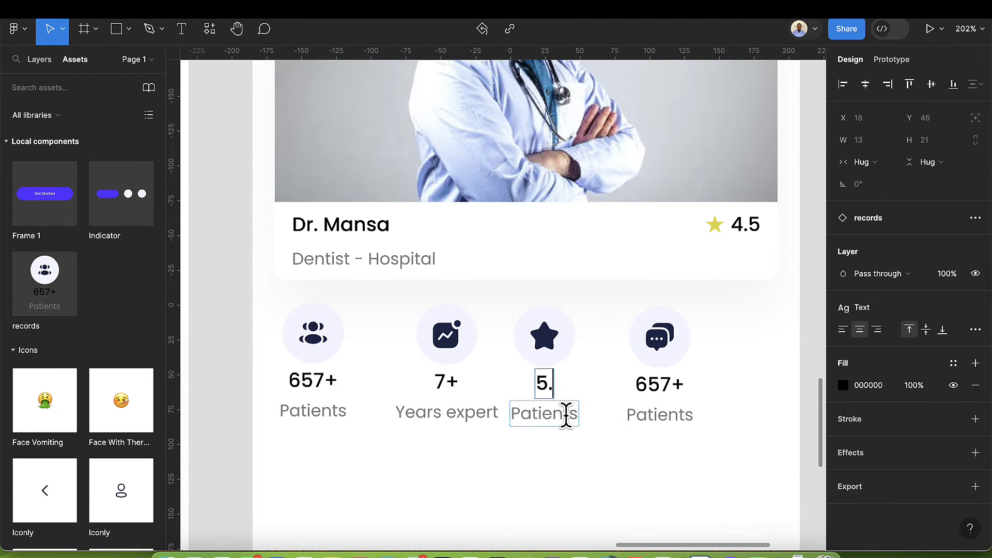
{"action": "type", "text": "0"}
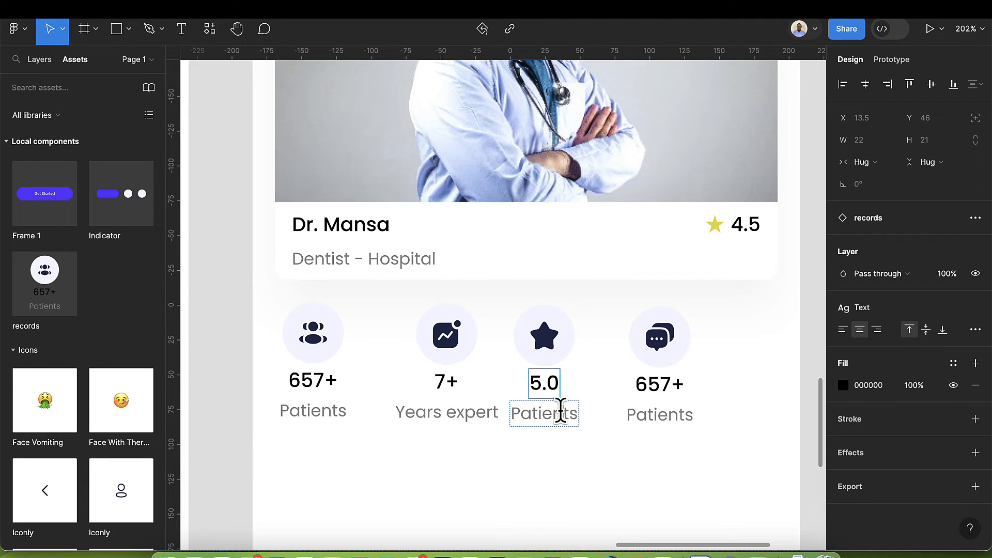
Step: Change the label of the star icon statistic to "Rating"
{"action": "left_click", "coordinate": [561, 413]}
{"action": "double_click", "coordinate": [560, 414]}
{"action": "type", "text": "Rat"}
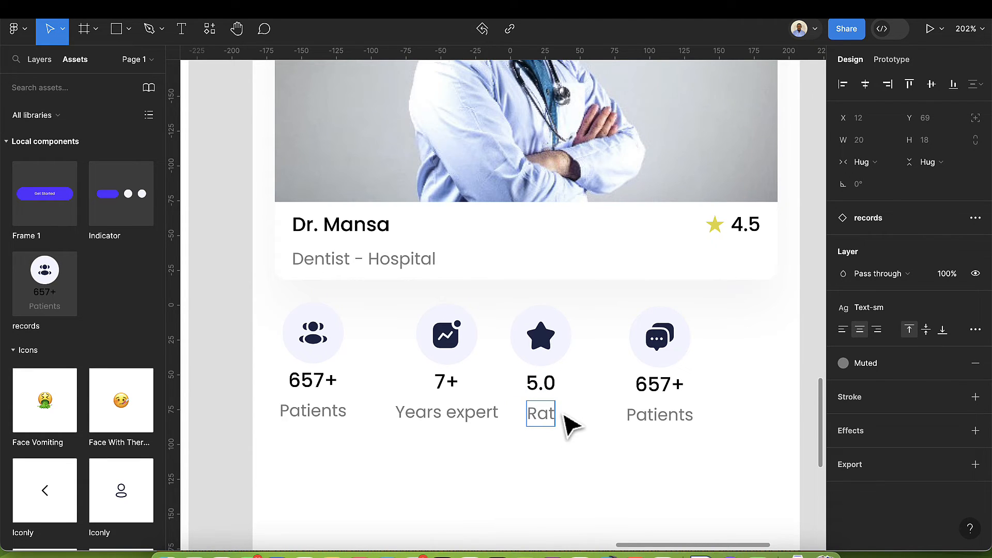
{"action": "type", "text": "ing"}
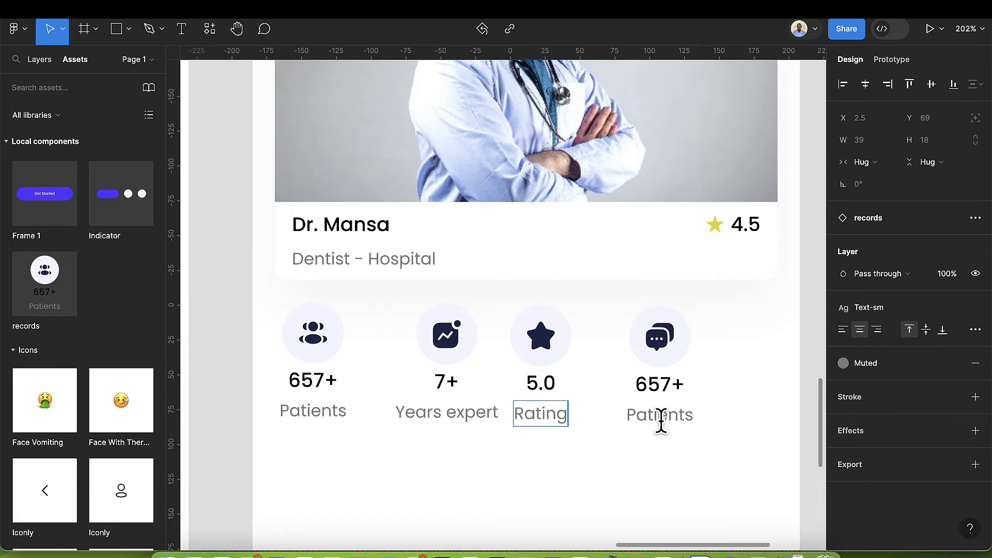
Step: Change the chat icon statistic's label to "Review" and its number to "1657+"
{"action": "left_click", "coordinate": [677, 421]}
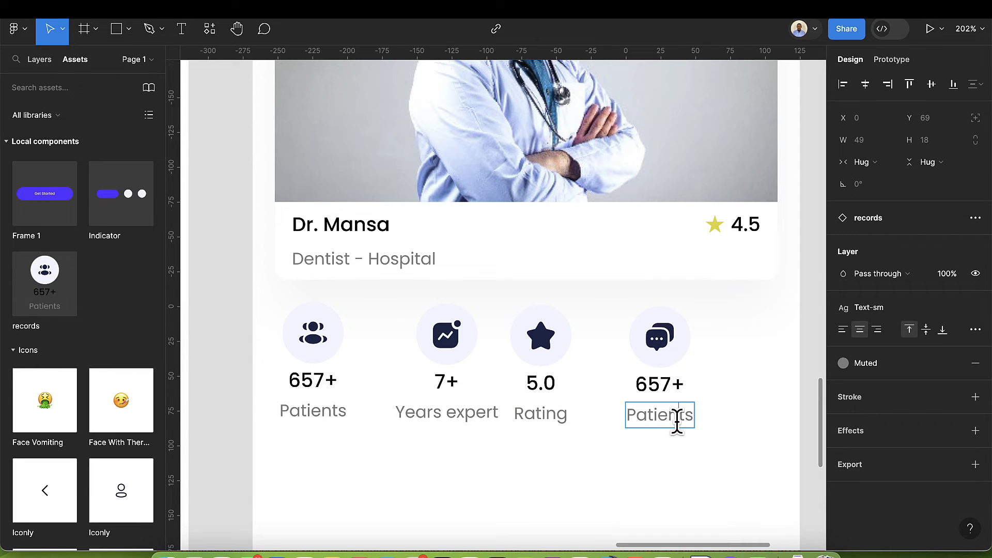
{"action": "key", "text": "BackSpace"}
{"action": "key", "text": "BackSpace"}
{"action": "key", "text": "BackSpace"}
{"action": "key", "text": "BackSpace"}
{"action": "key", "text": "BackSpace"}
{"action": "key", "text": "BackSpace"}
{"action": "key", "text": "BackSpace"}
{"action": "key", "text": "BackSpace"}
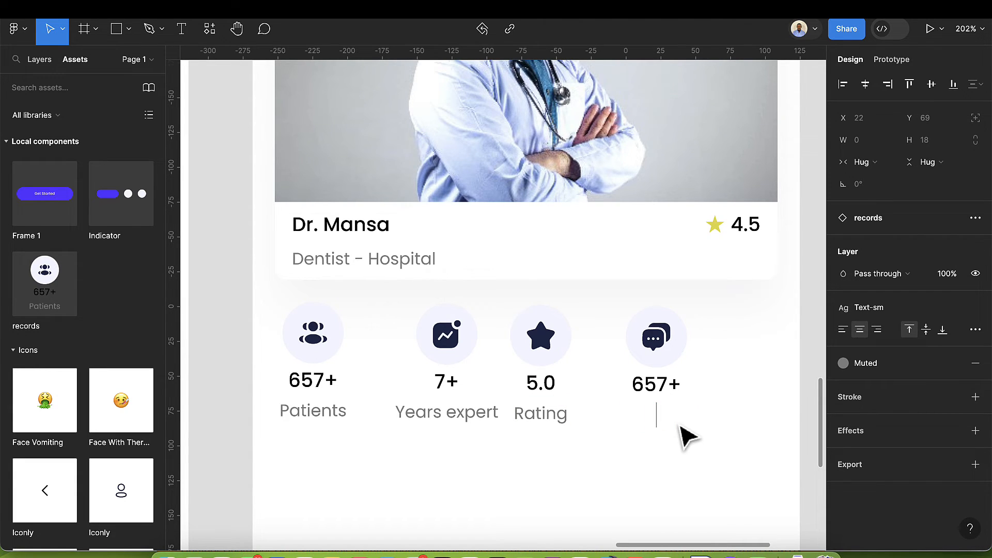
{"action": "type", "text": "Rev"}
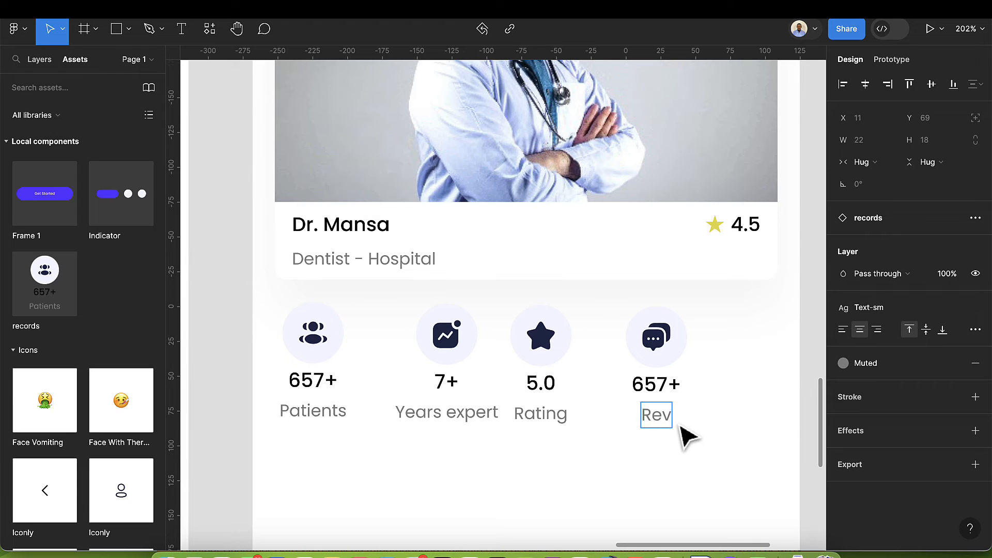
{"action": "type", "text": "iew"}
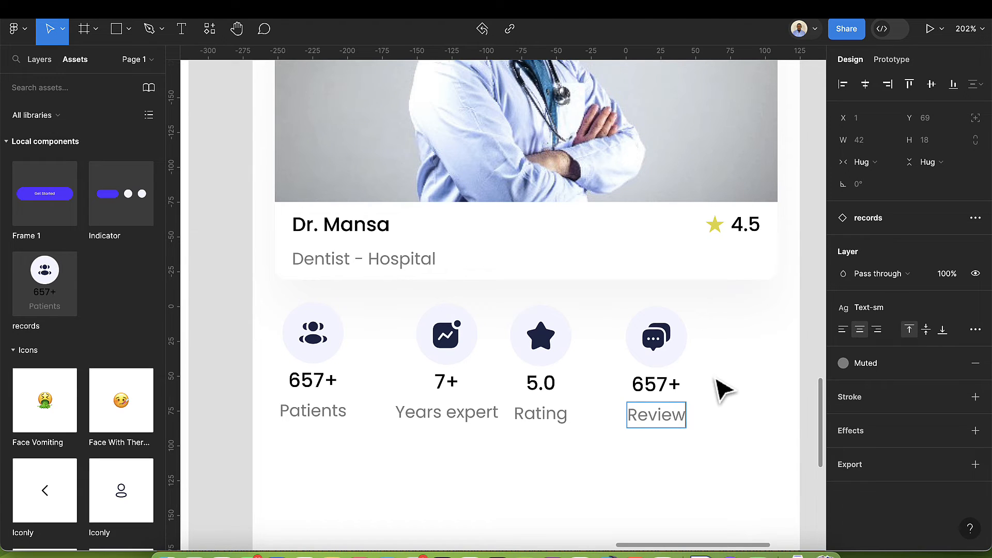
{"action": "left_click", "coordinate": [638, 382]}
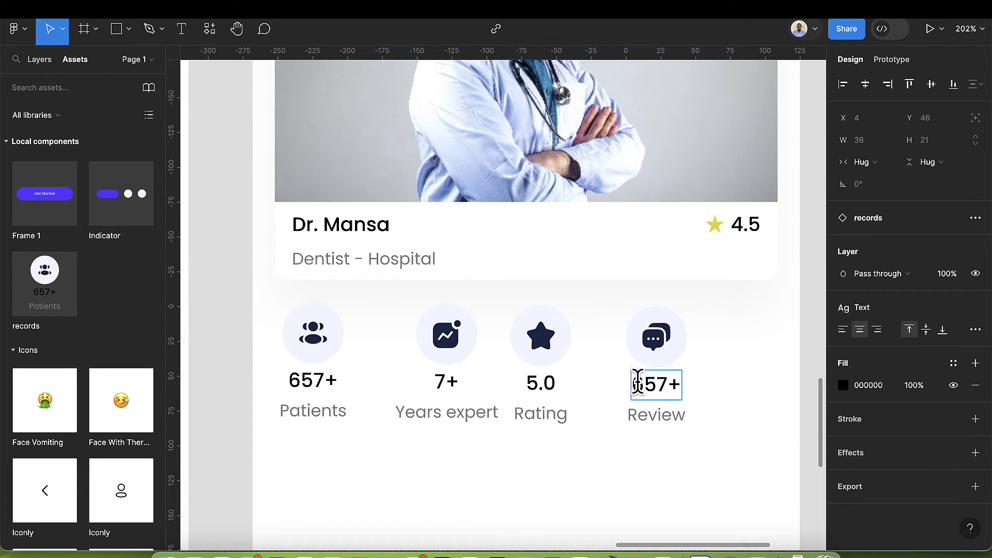
{"action": "type", "text": "1"}
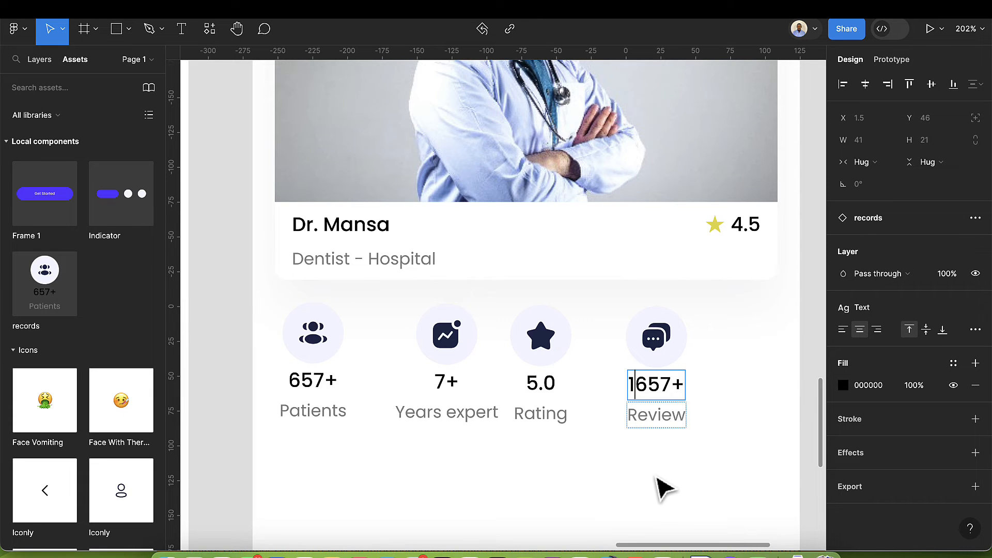
Step: Apply the Primary colour style to the users icon in the main records component
{"action": "key", "text": "Escape"}
{"action": "scroll", "coordinate": [655, 483], "scroll_direction": "down", "scroll_amount": 5}
{"action": "scroll", "coordinate": [657, 477], "scroll_direction": "down", "scroll_amount": 5}
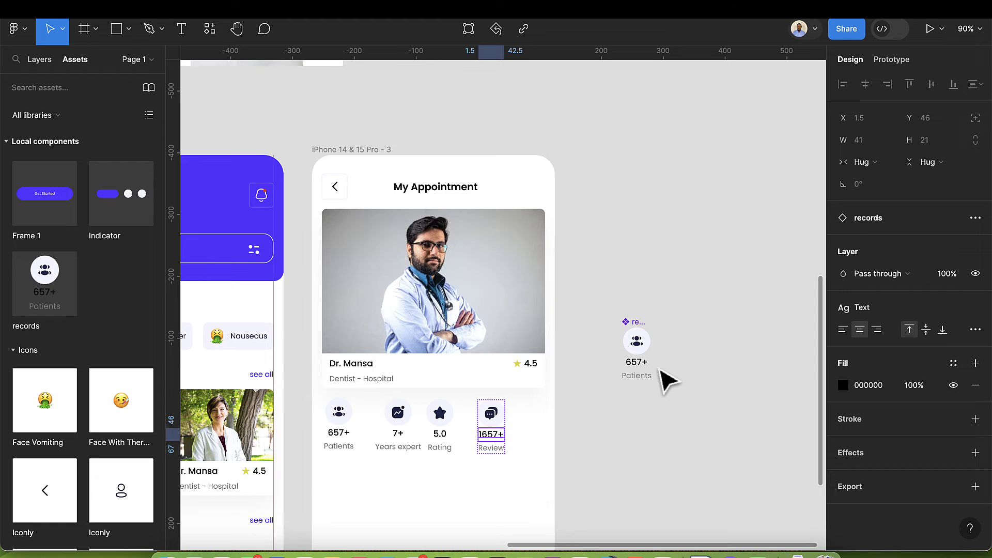
{"action": "scroll", "coordinate": [642, 348], "scroll_direction": "up", "scroll_amount": 2}
{"action": "left_click", "coordinate": [639, 344]}
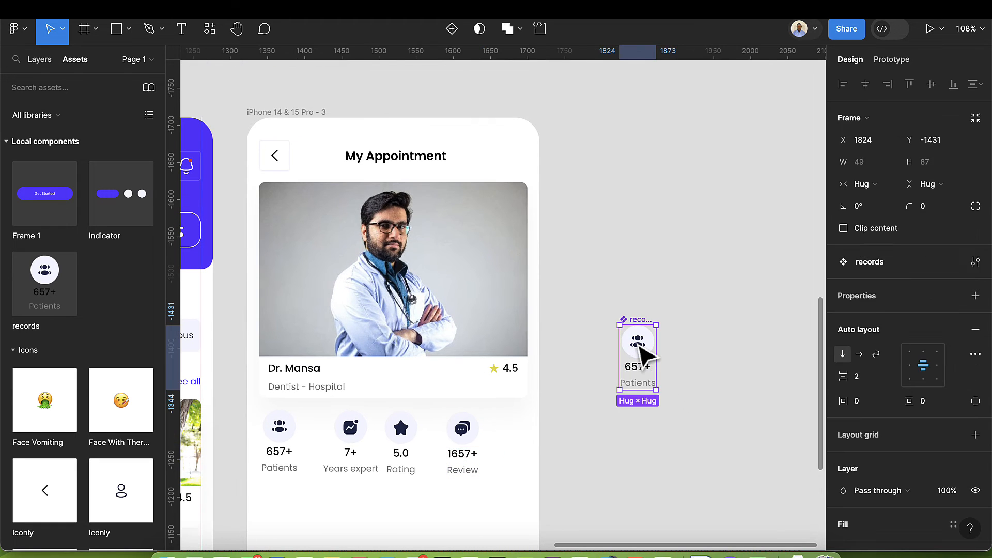
{"action": "double_click", "coordinate": [639, 343]}
{"action": "double_click", "coordinate": [639, 343]}
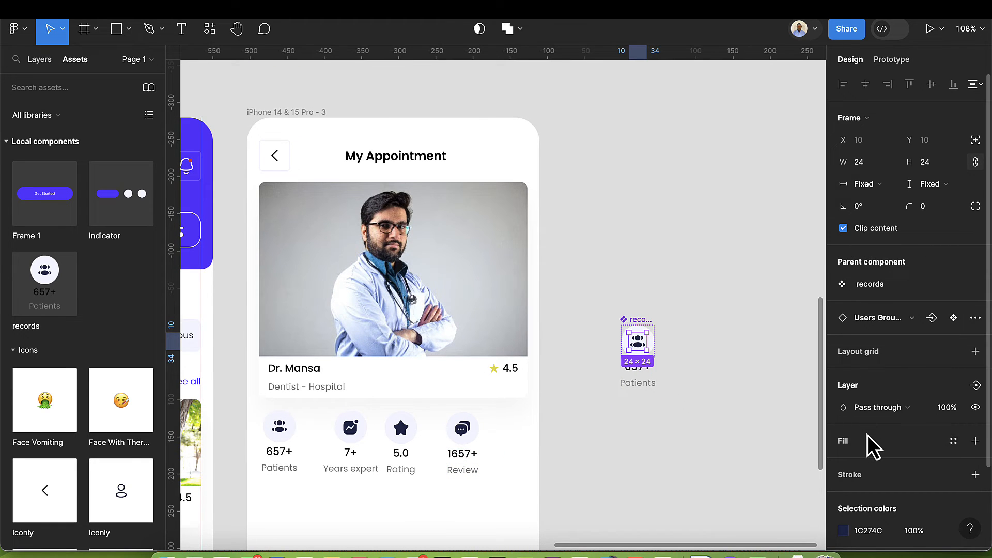
{"action": "scroll", "coordinate": [867, 435], "scroll_direction": "down", "scroll_amount": 2}
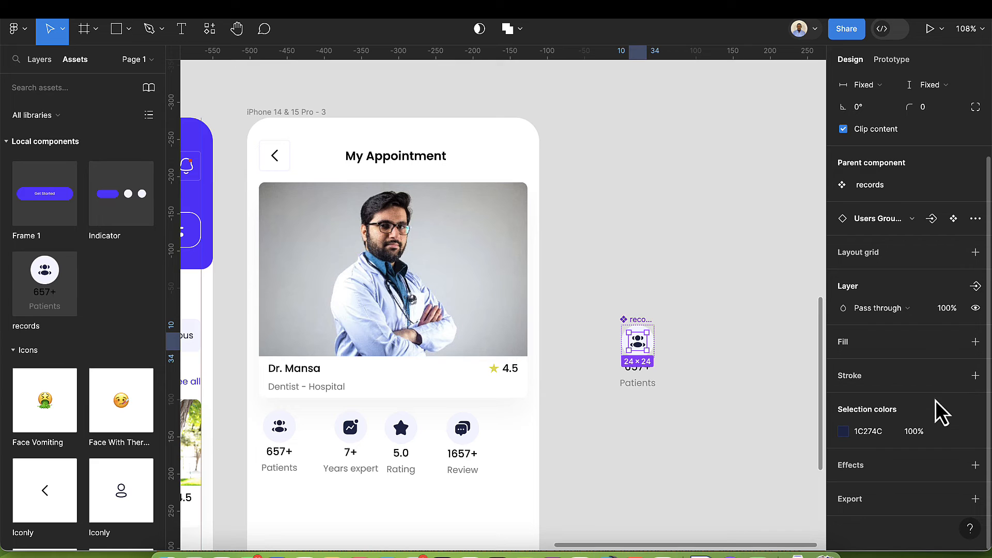
{"action": "left_click", "coordinate": [950, 433]}
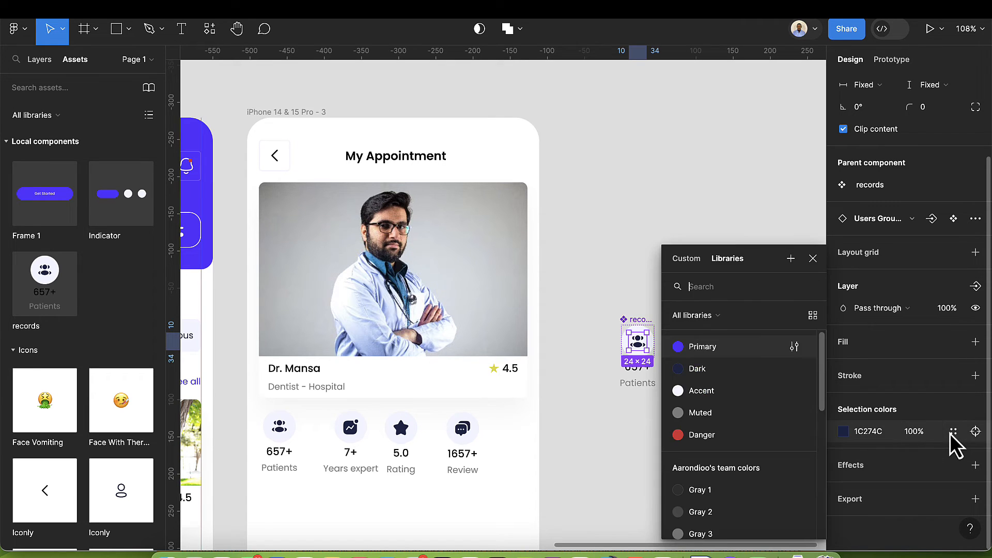
{"action": "left_click", "coordinate": [729, 351]}
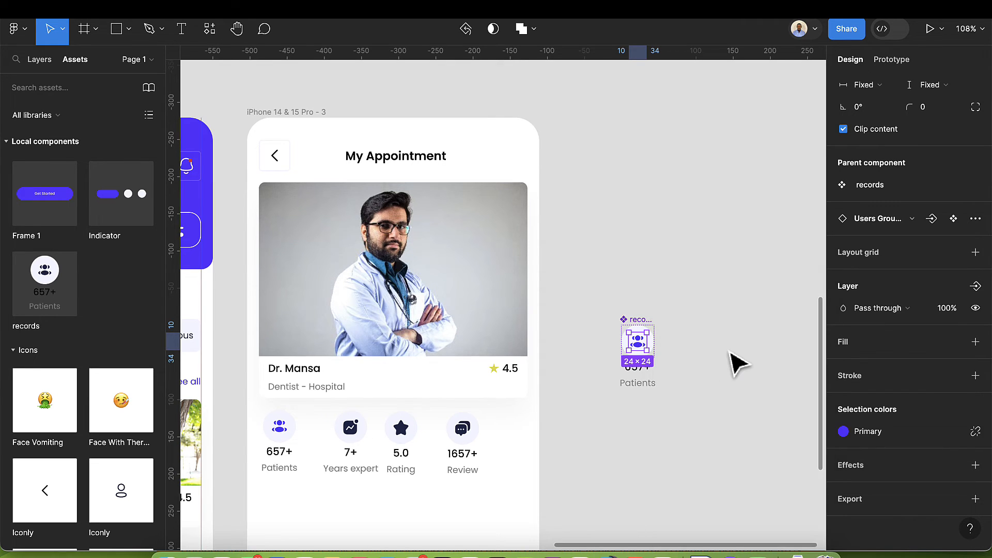
Step: Apply the Primary colour style to the icons of the Years expert, Rating and Review records in place of 1C274C
{"action": "scroll", "coordinate": [354, 436], "scroll_direction": "up", "scroll_amount": 5}
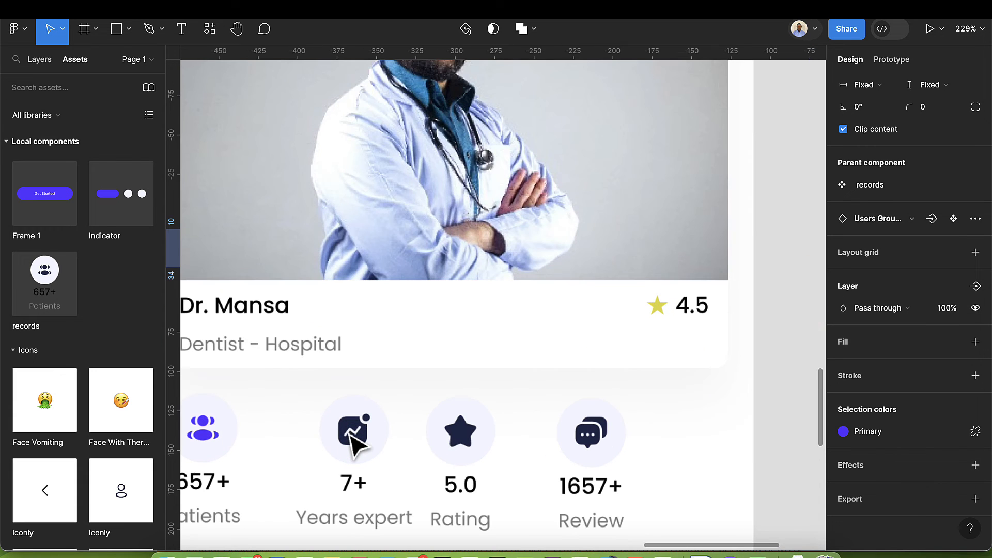
{"action": "left_click", "coordinate": [356, 444]}
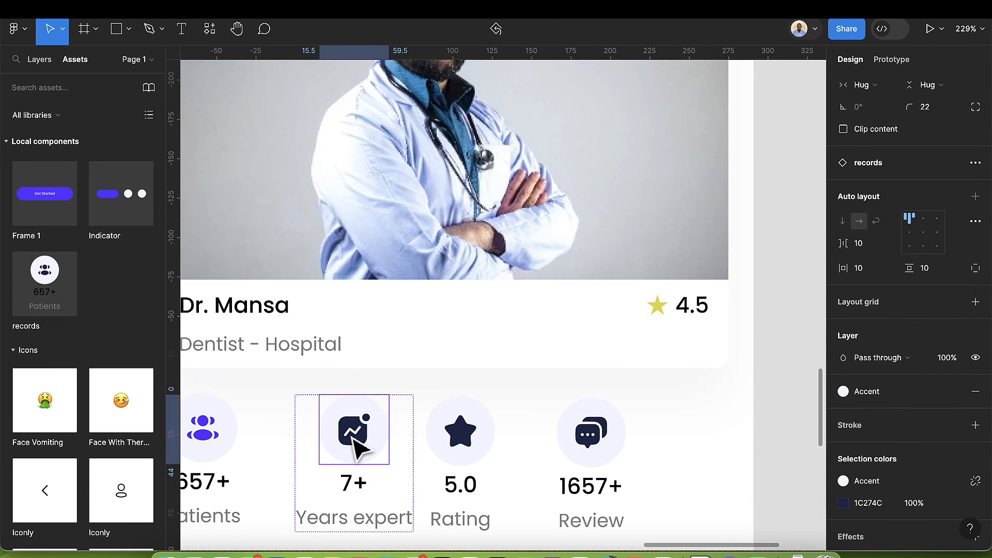
{"action": "key", "text": "Escape"}
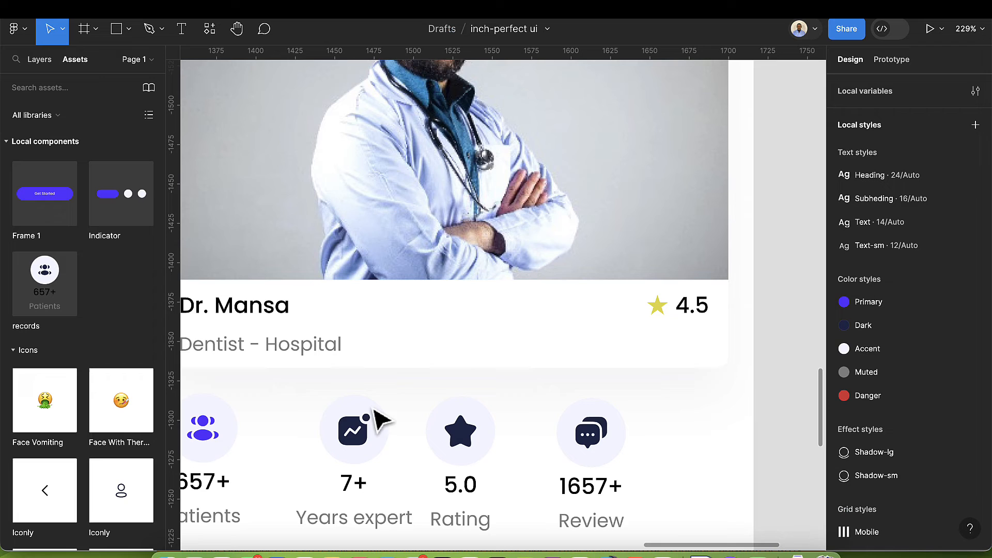
{"action": "left_click", "coordinate": [382, 450]}
{"action": "left_click", "coordinate": [490, 450], "text": "shift"}
{"action": "left_click", "coordinate": [605, 450], "text": "shift"}
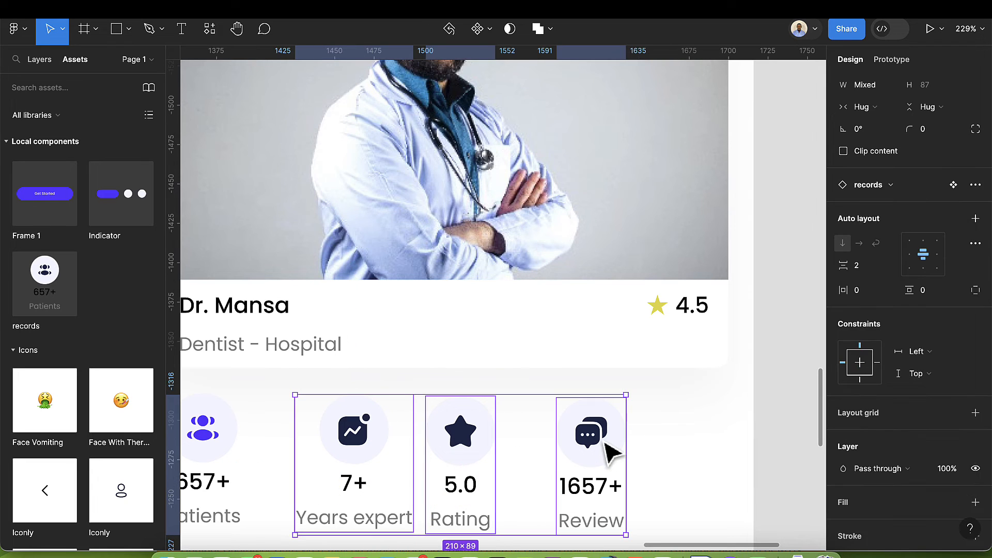
{"action": "scroll", "coordinate": [894, 442], "scroll_direction": "down", "scroll_amount": 5}
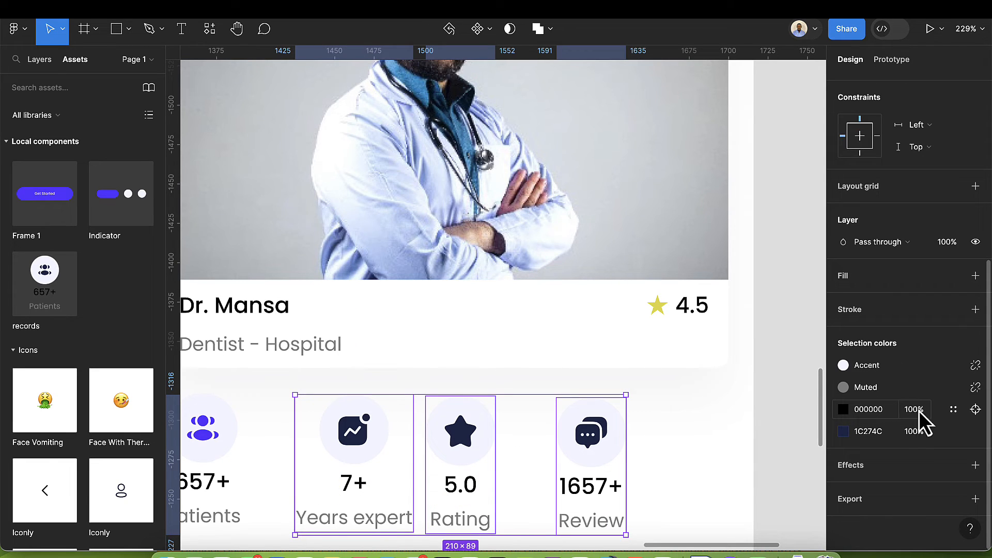
{"action": "left_click", "coordinate": [843, 431]}
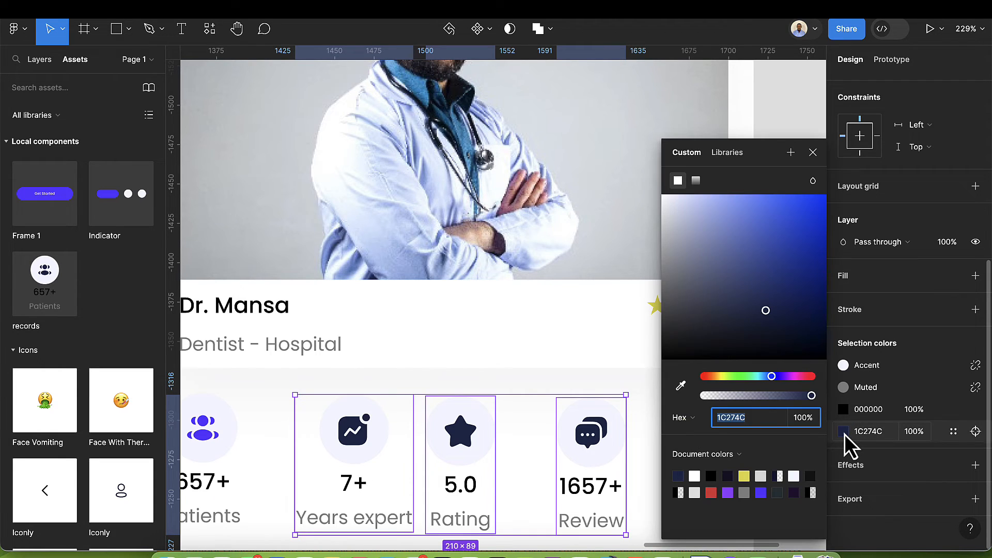
{"action": "left_click", "coordinate": [953, 431]}
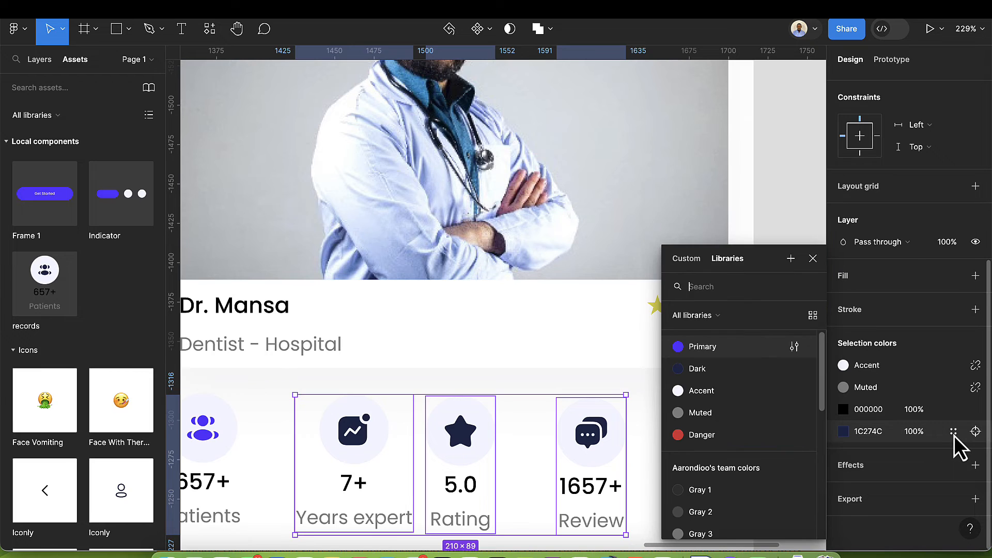
{"action": "left_click", "coordinate": [708, 348]}
{"action": "scroll", "coordinate": [692, 442], "scroll_direction": "down", "scroll_amount": 5}
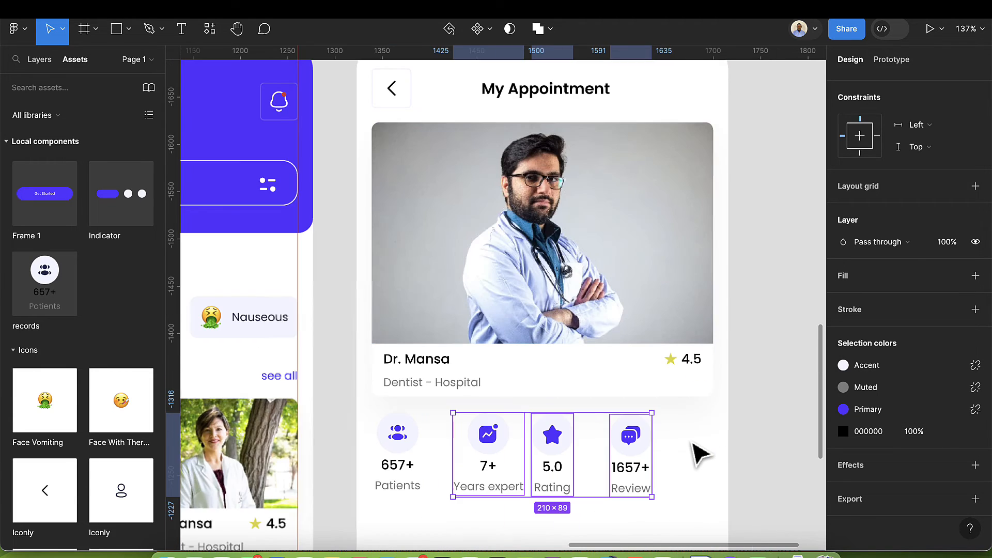
{"action": "left_click", "coordinate": [693, 455]}
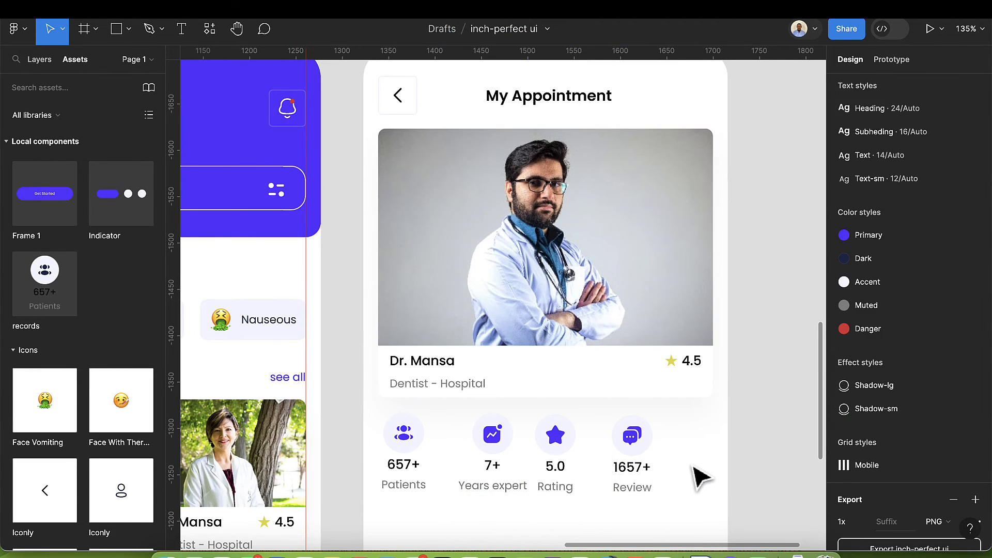
Step: Group the Patients, Years expert, Rating and Review records into one horizontal auto layout row
{"action": "left_click", "coordinate": [651, 461]}
{"action": "left_click", "coordinate": [573, 467], "text": "shift"}
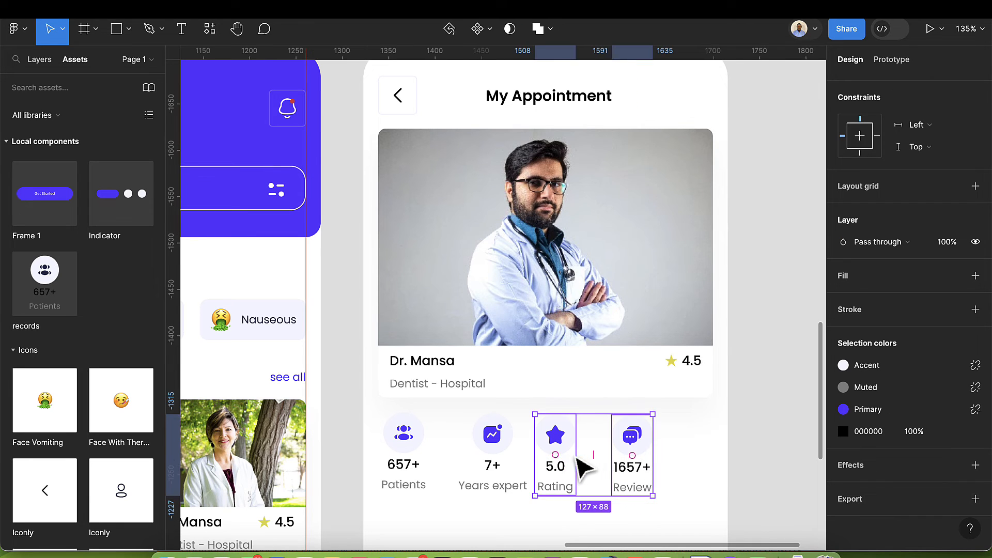
{"action": "left_click", "coordinate": [512, 466], "text": "shift"}
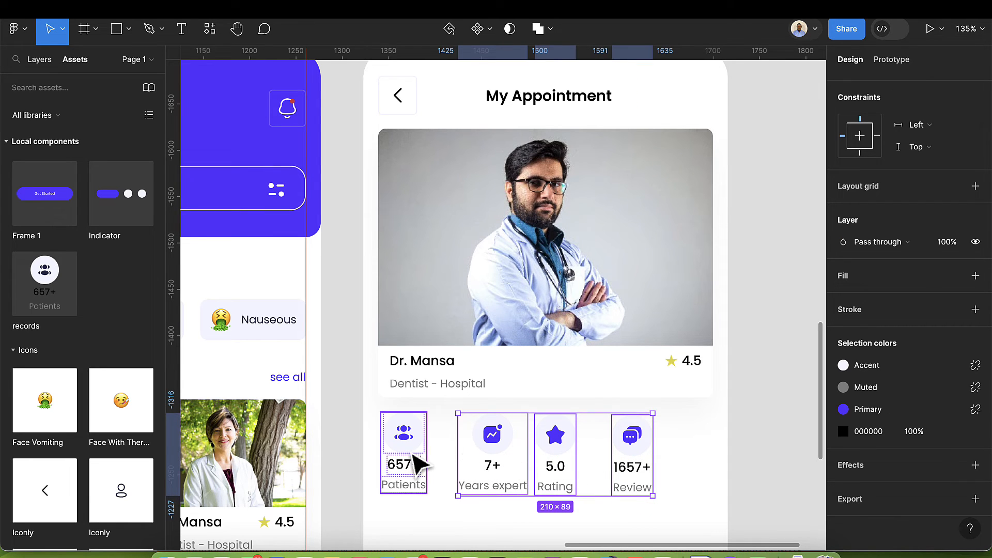
{"action": "left_click", "coordinate": [417, 463], "text": "shift"}
{"action": "key", "text": "shift+a"}
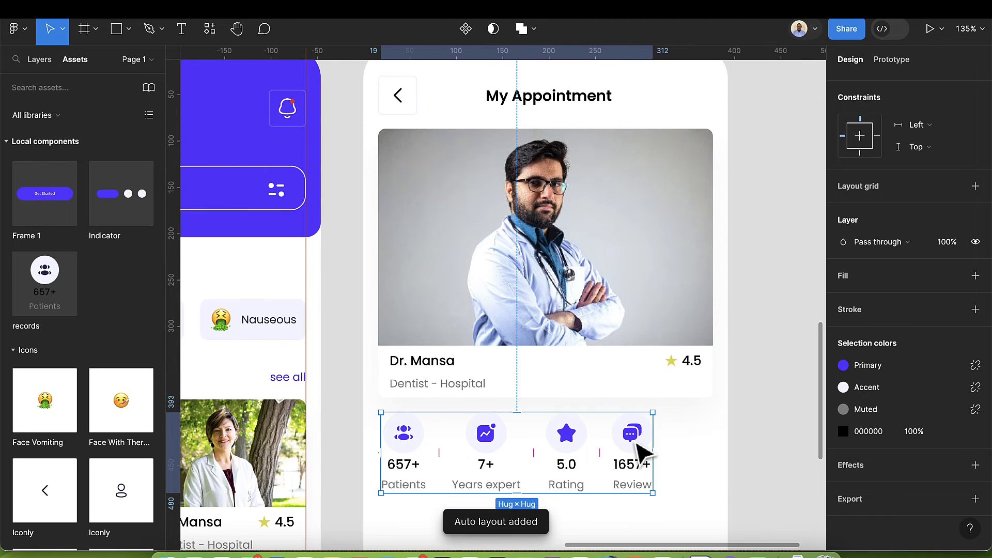
Step: Widen the records row to 354 and set its item spacing to Auto
{"action": "left_click_drag", "start_coordinate": [660, 442], "coordinate": [709, 437]}
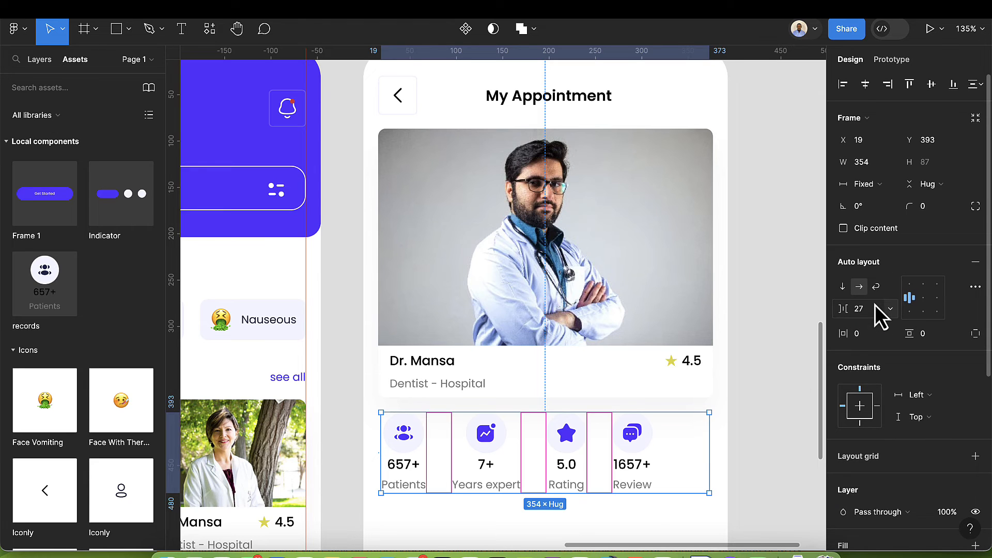
{"action": "left_click", "coordinate": [888, 310]}
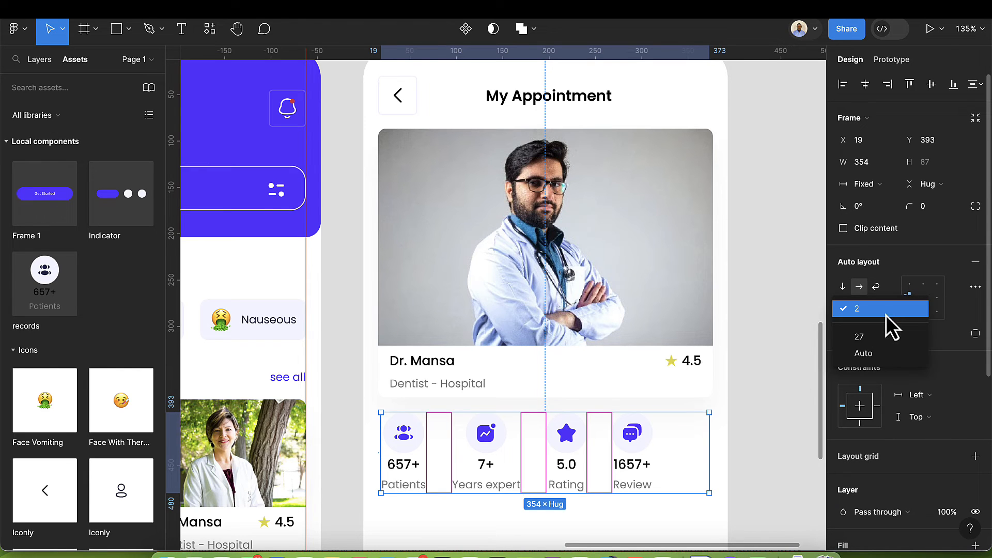
{"action": "left_click", "coordinate": [885, 356]}
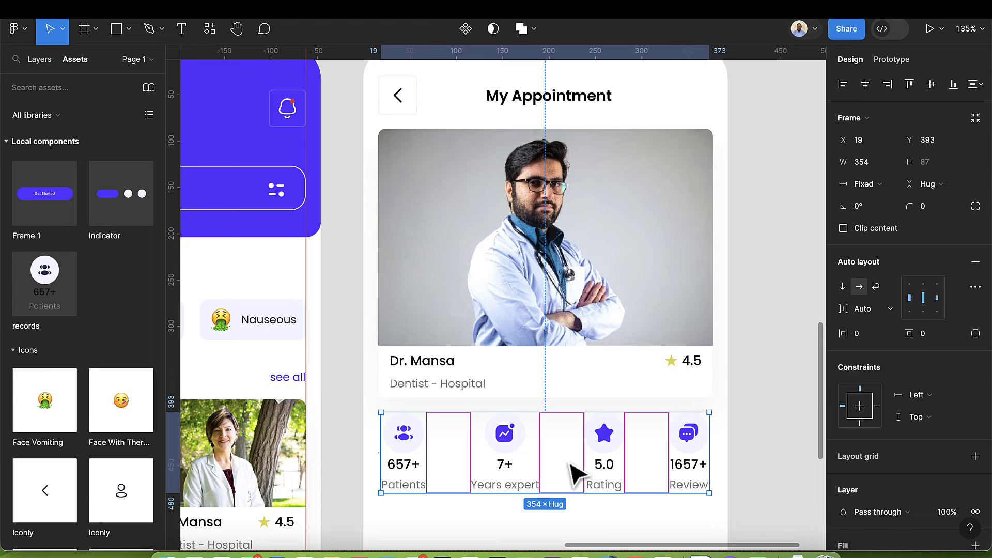
Step: Stretch the records row to both edges of the doctor card, 361 wide at X 16, and set its horizontal padding to 6
{"action": "scroll", "coordinate": [571, 472], "scroll_direction": "down", "scroll_amount": 3}
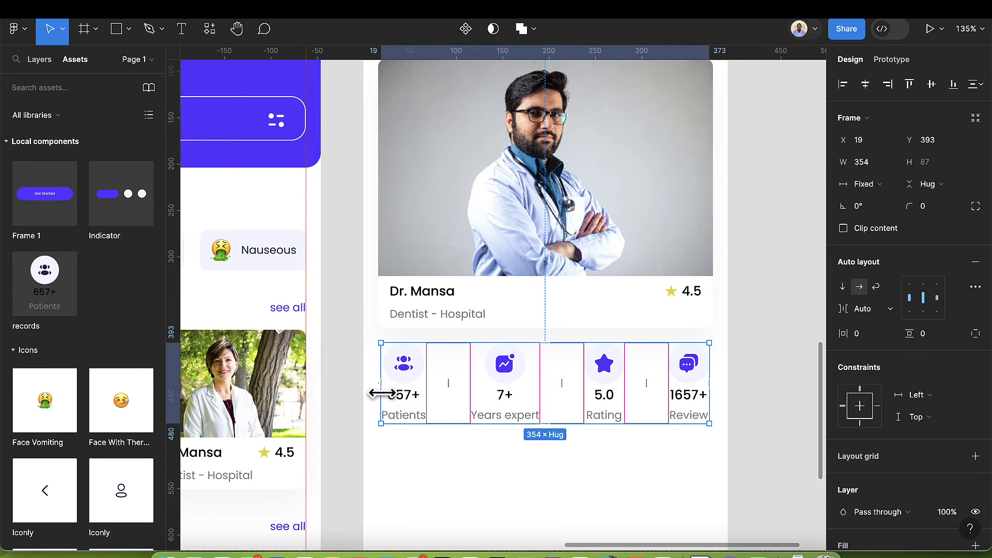
{"action": "left_click_drag", "start_coordinate": [382, 394], "coordinate": [378, 390]}
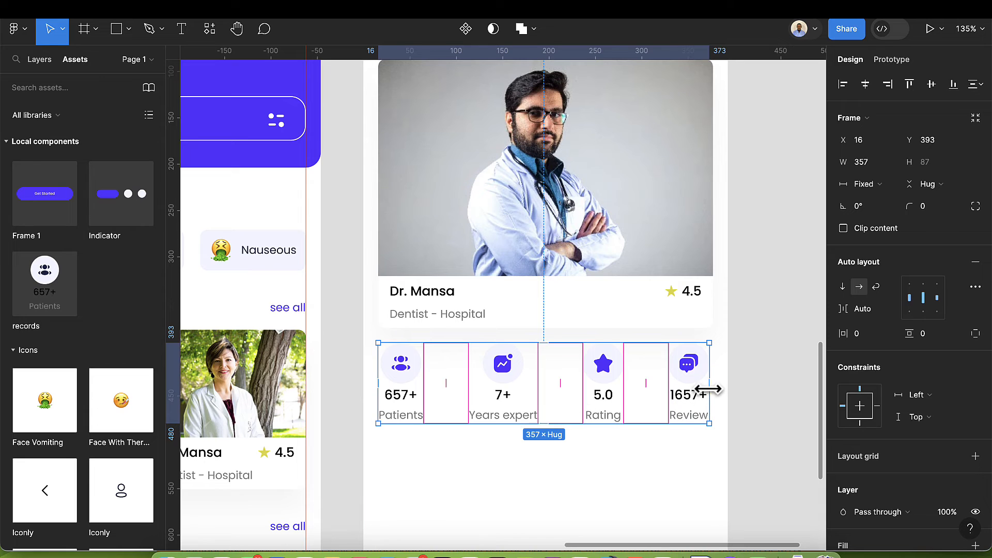
{"action": "left_click_drag", "start_coordinate": [711, 389], "coordinate": [713, 390]}
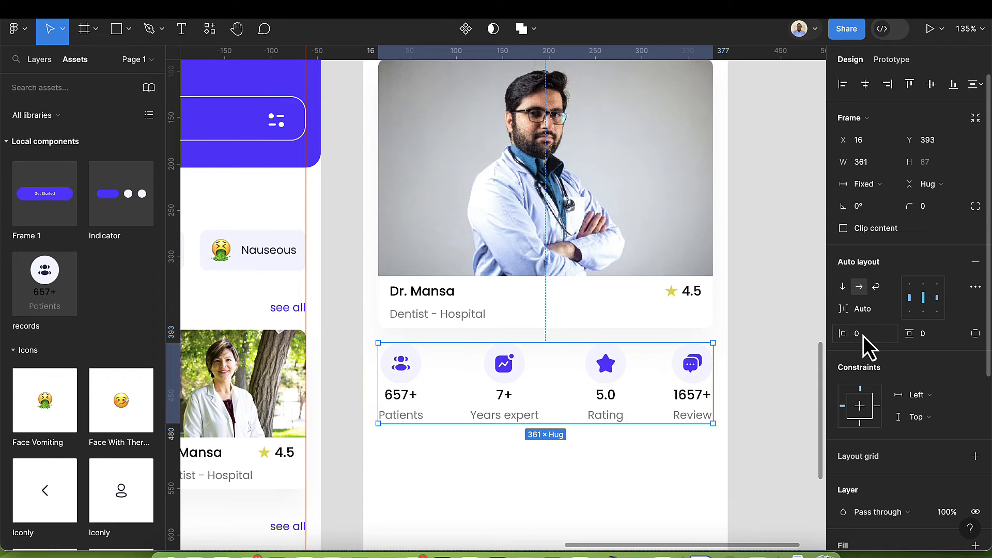
{"action": "type", "text": "6"}
{"action": "key", "text": "Return"}
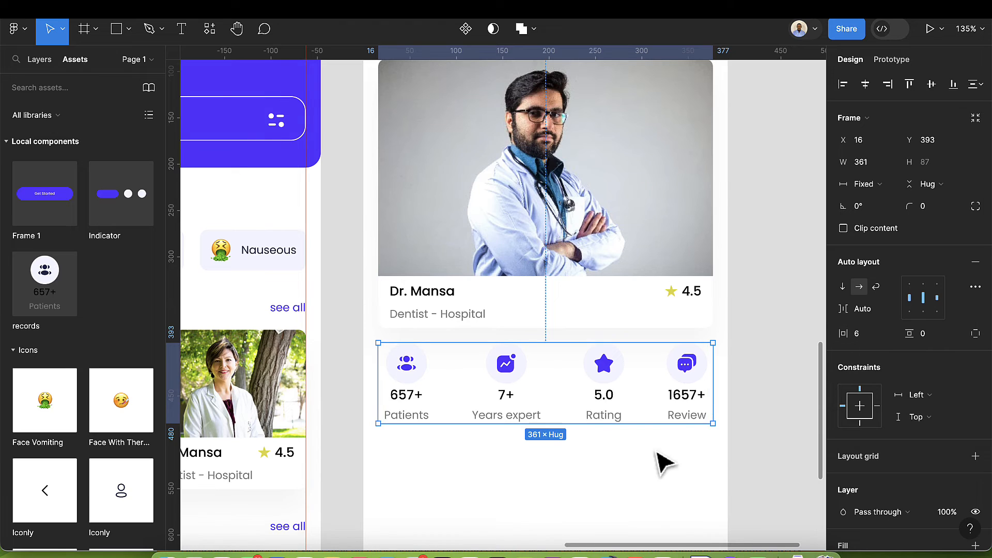
{"action": "left_click", "coordinate": [626, 478]}
Step: Switch to the icode resource collections file and copy the About Me and Patient Information text layers
{"action": "scroll", "coordinate": [626, 479], "scroll_direction": "down", "scroll_amount": 2}
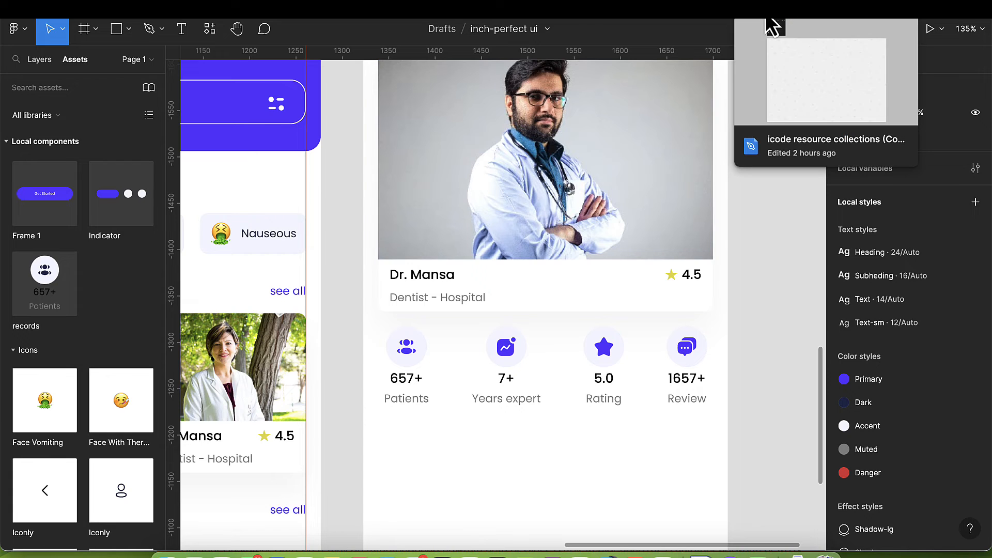
{"action": "left_click", "coordinate": [761, 18]}
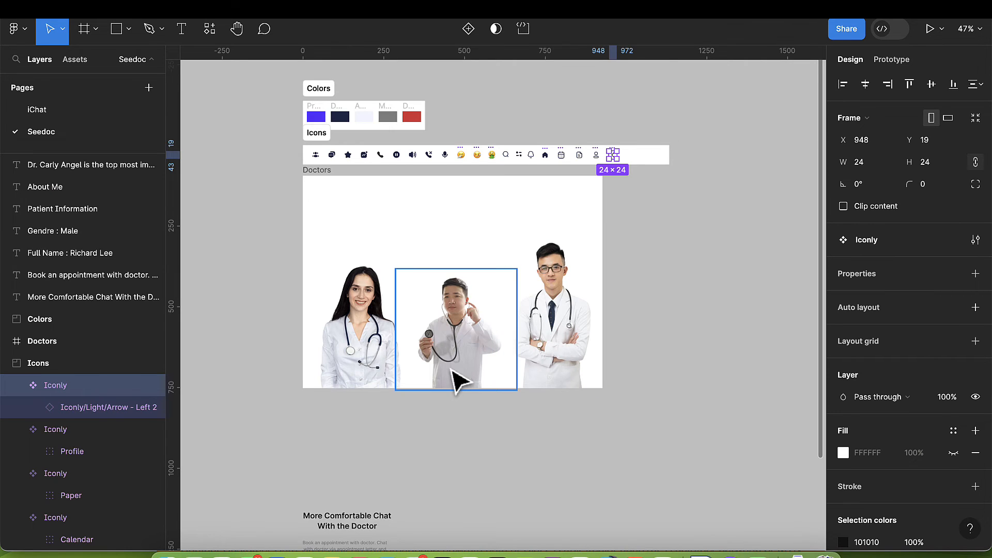
{"action": "scroll", "coordinate": [455, 381], "scroll_direction": "down", "scroll_amount": 10}
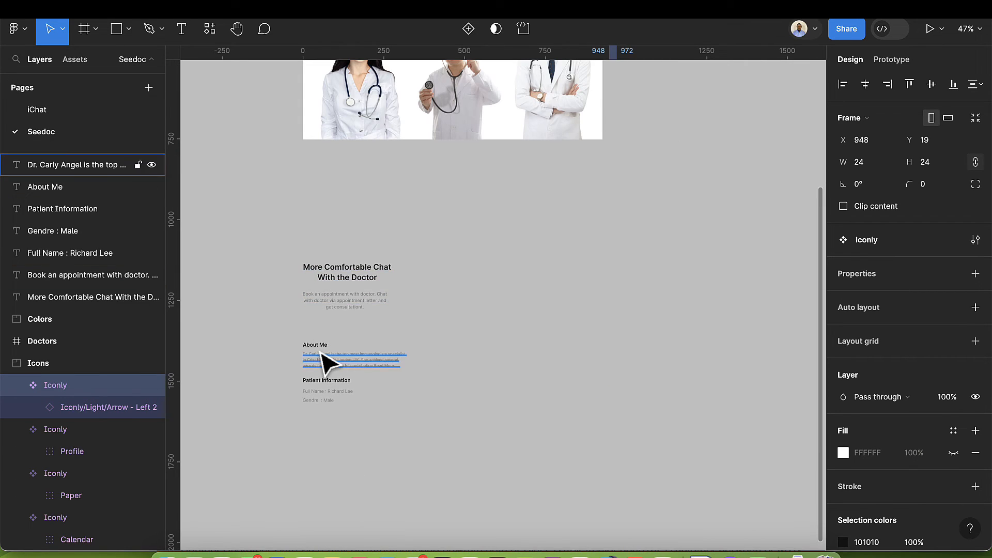
{"action": "scroll", "coordinate": [324, 362], "scroll_direction": "up", "scroll_amount": 5}
{"action": "scroll", "coordinate": [324, 363], "scroll_direction": "up", "scroll_amount": 3}
{"action": "left_click_drag", "start_coordinate": [283, 345], "coordinate": [328, 462]}
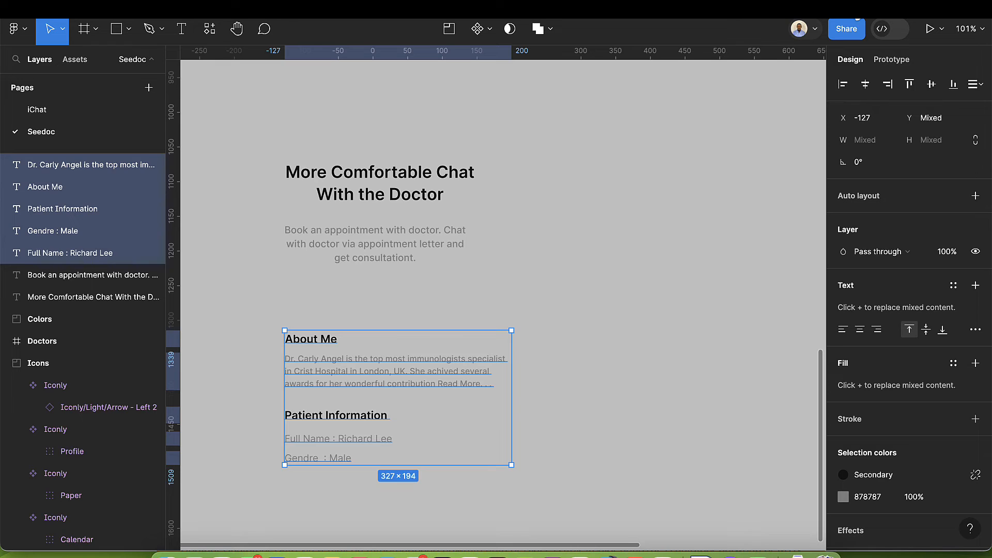
Step: Return to the inch-perfect ui file, paste the copied texts into the iPhone 14 & 15 Pro - 3 frame and place them below the records row
{"action": "left_click", "coordinate": [719, 20]}
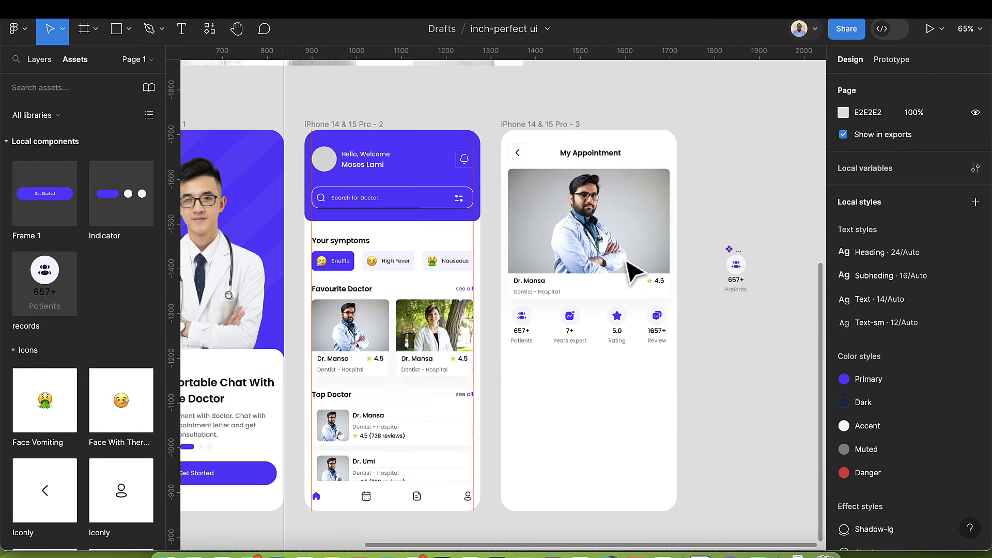
{"action": "left_click", "coordinate": [554, 124]}
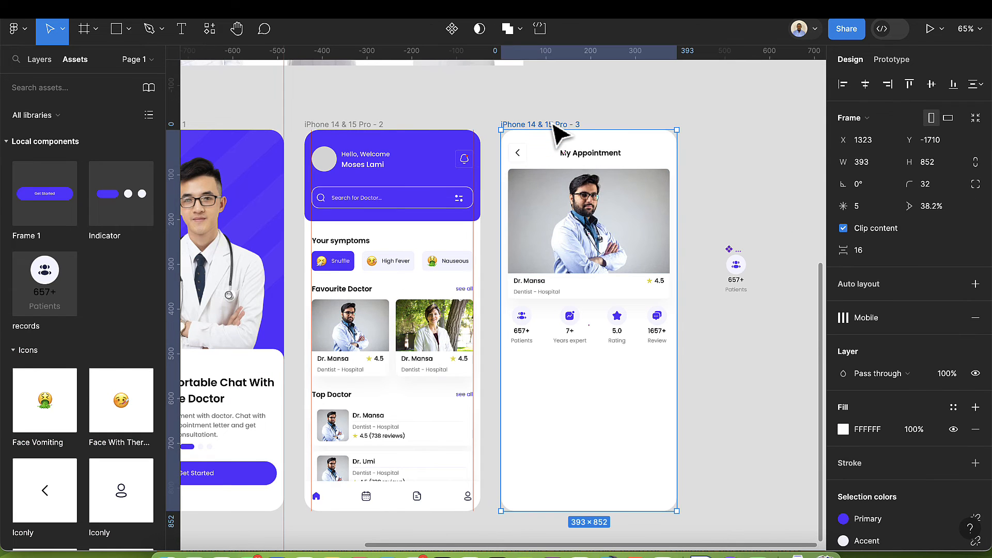
{"action": "key", "text": "ctrl+v"}
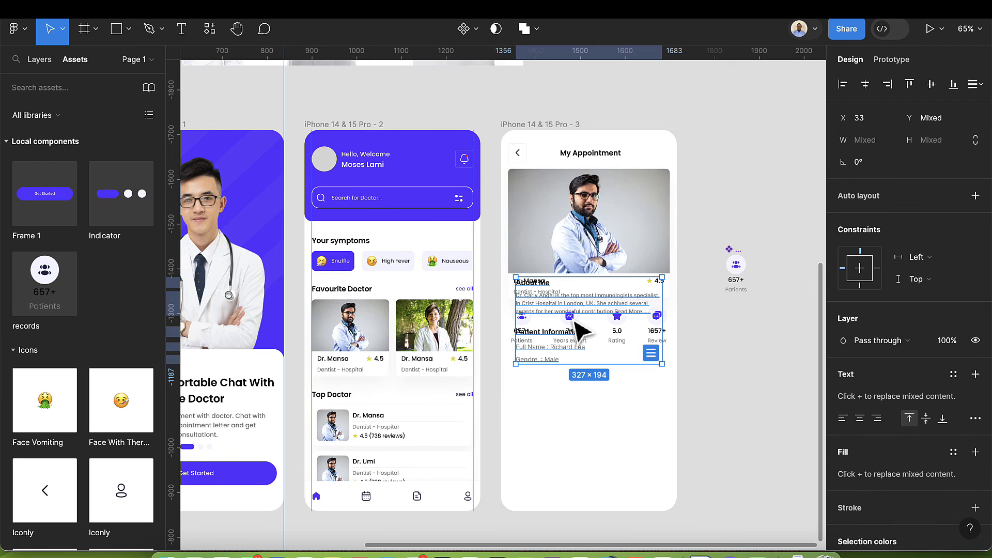
{"action": "left_click_drag", "start_coordinate": [579, 329], "coordinate": [579, 415]}
{"action": "scroll", "coordinate": [578, 414], "scroll_direction": "up", "scroll_amount": 5}
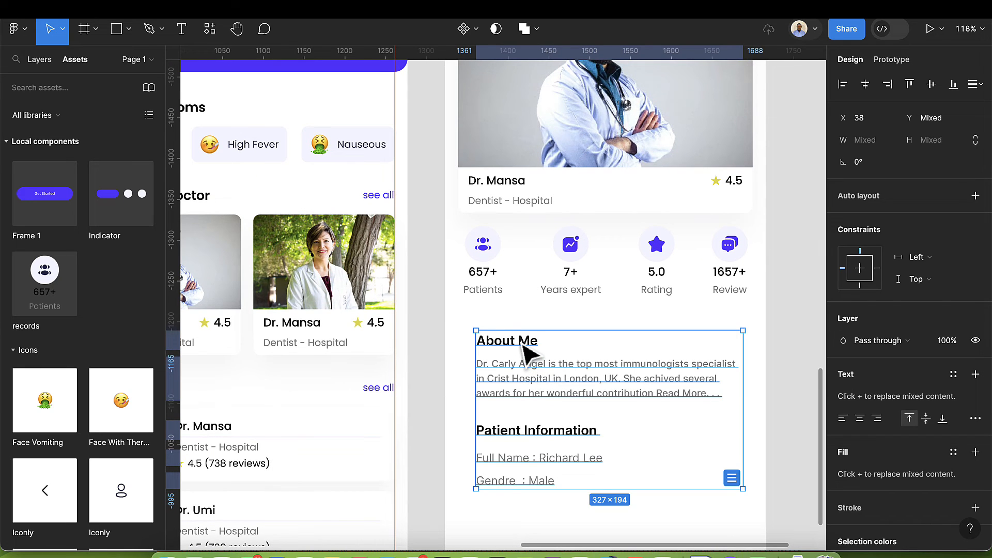
Step: Combine the About Me heading and its paragraph into a vertical auto layout
{"action": "left_click", "coordinate": [524, 348]}
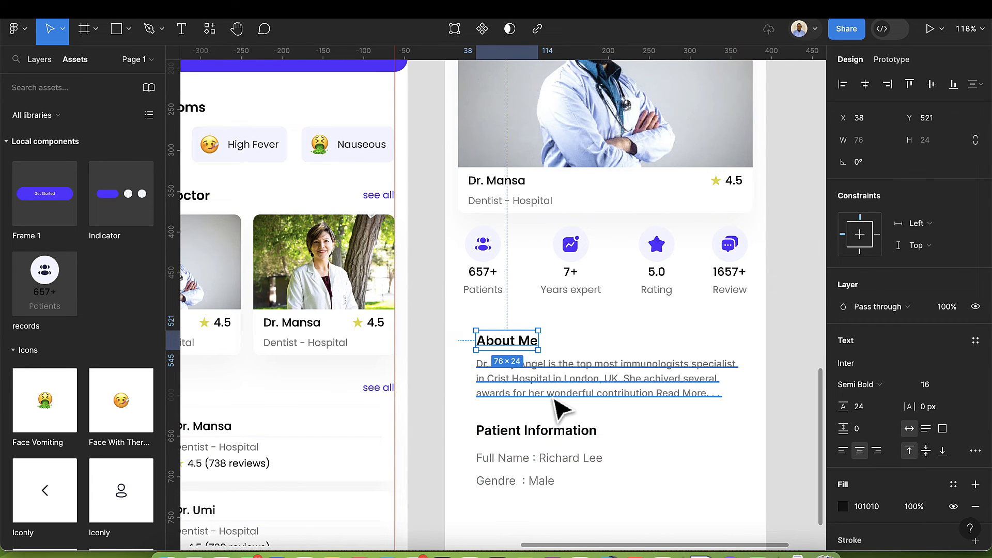
{"action": "left_click", "coordinate": [553, 399], "text": "shift"}
{"action": "key", "text": "shift+a"}
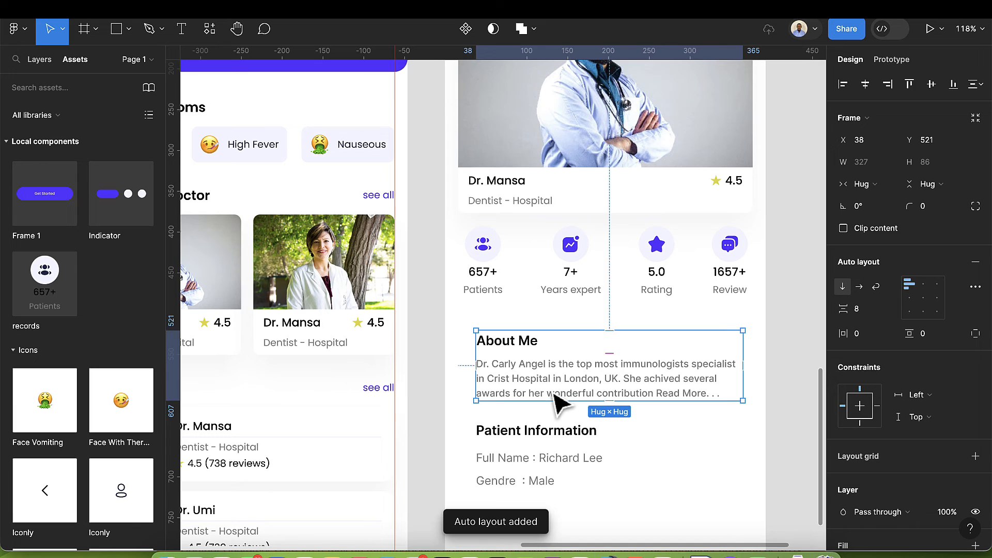
Step: Move the About Me block to X 22, Y 524 and apply the Subheding text style to its heading
{"action": "left_click_drag", "start_coordinate": [550, 392], "coordinate": [540, 399]}
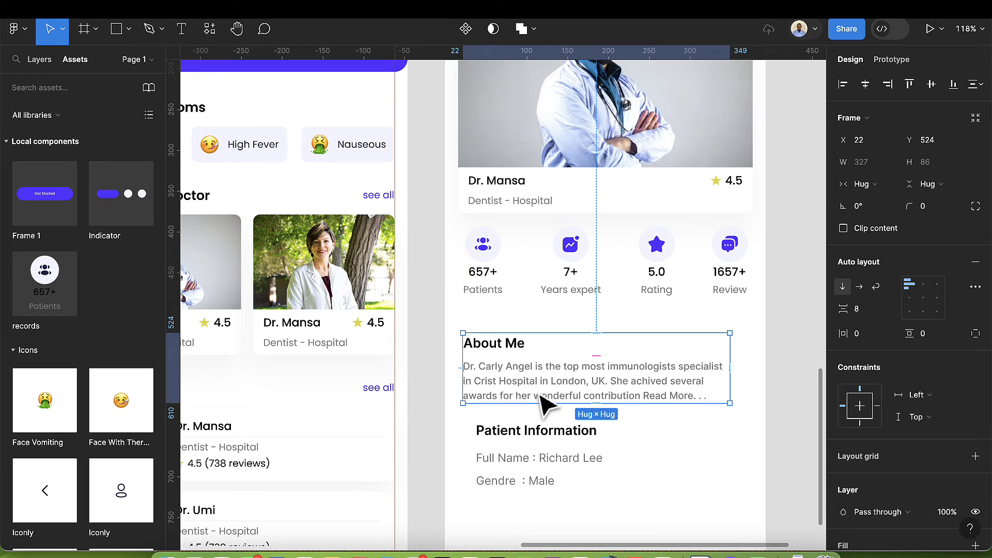
{"action": "left_click", "coordinate": [513, 347]}
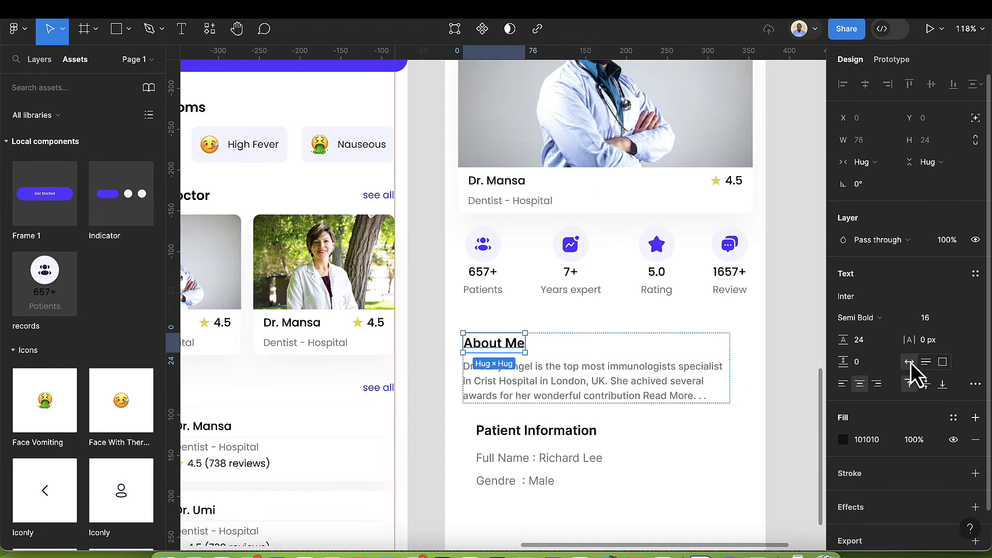
{"action": "left_click", "coordinate": [975, 274]}
{"action": "left_click", "coordinate": [918, 378]}
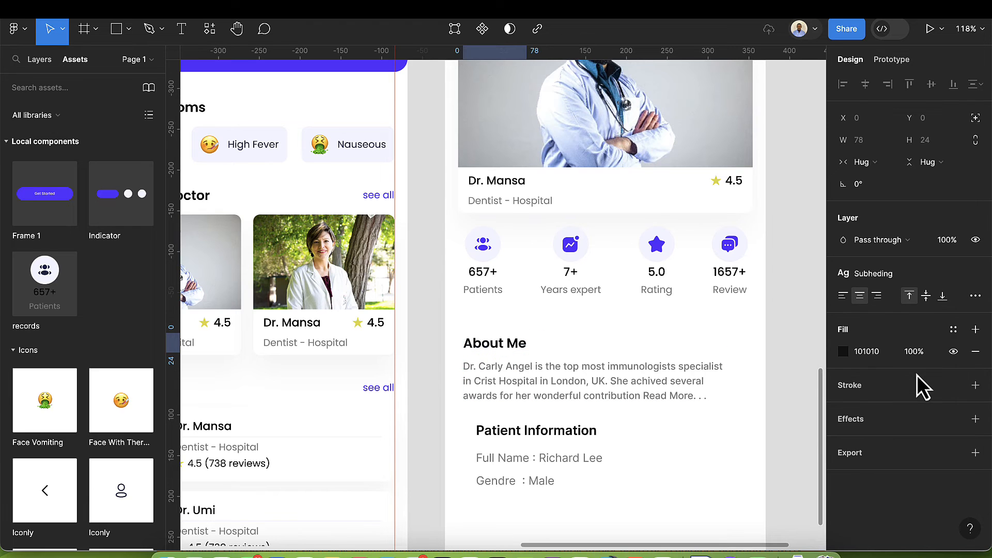
Step: Apply the Muted colour style to the About Me paragraph and widen it to 348
{"action": "left_click", "coordinate": [677, 394]}
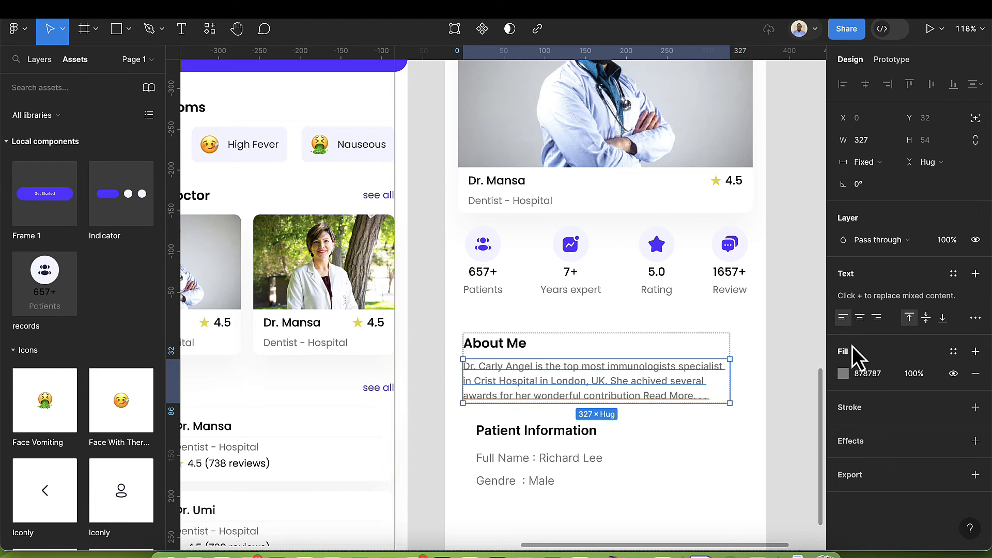
{"action": "left_click", "coordinate": [952, 352]}
{"action": "left_click", "coordinate": [743, 411]}
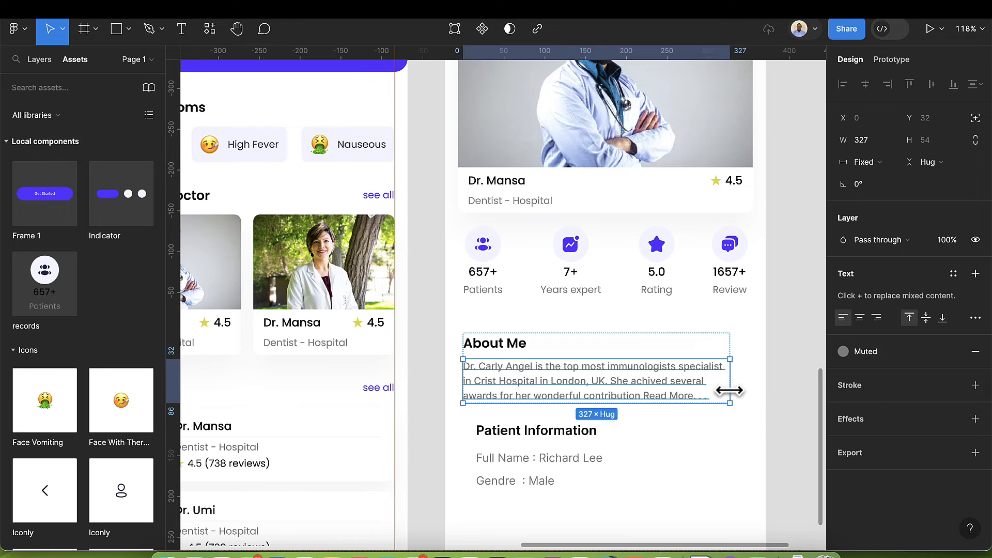
{"action": "left_click_drag", "start_coordinate": [728, 391], "coordinate": [748, 395]}
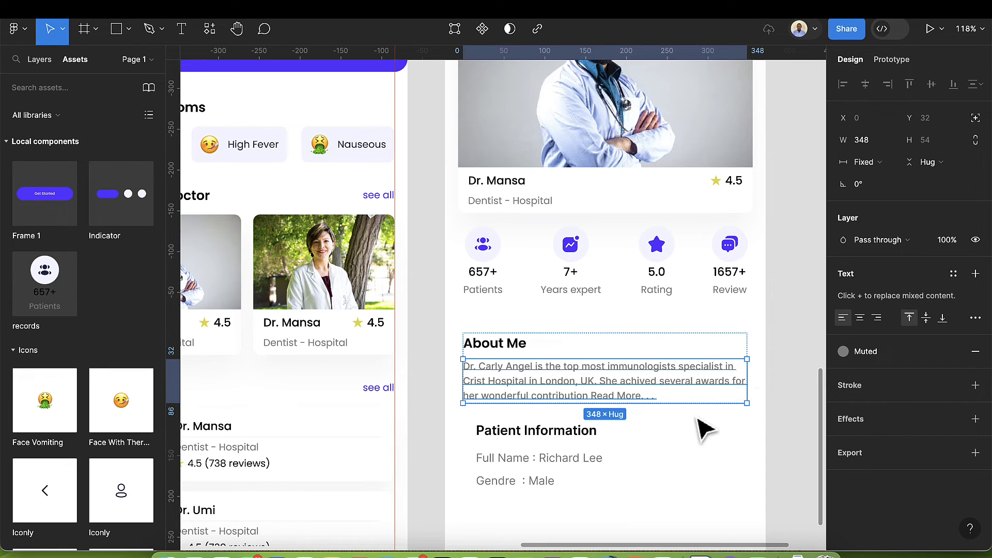
Step: Recolour only the words "Read More. . ." in the About Me paragraph with the Primary colour style
{"action": "double_click", "coordinate": [598, 392]}
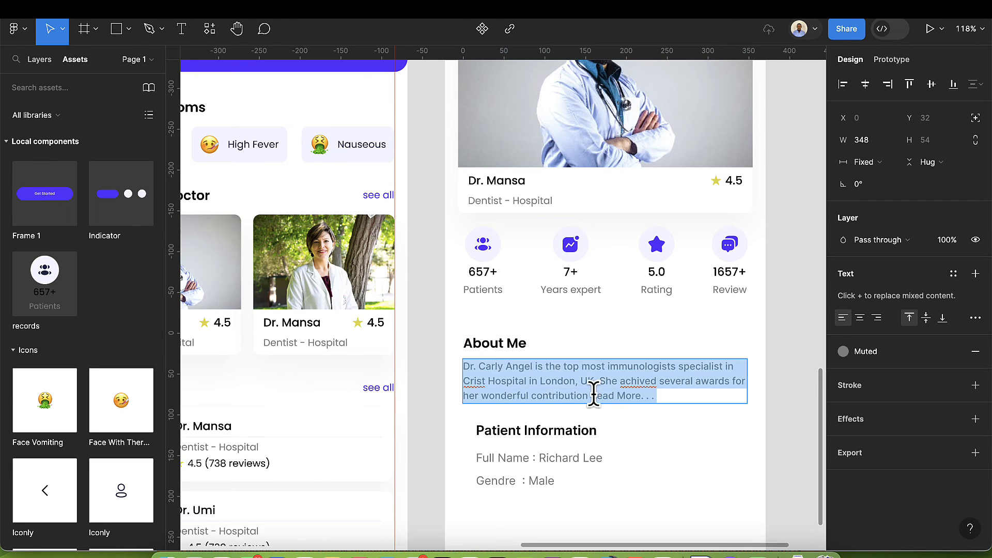
{"action": "left_click", "coordinate": [592, 396]}
{"action": "left_click_drag", "start_coordinate": [592, 395], "coordinate": [661, 397]}
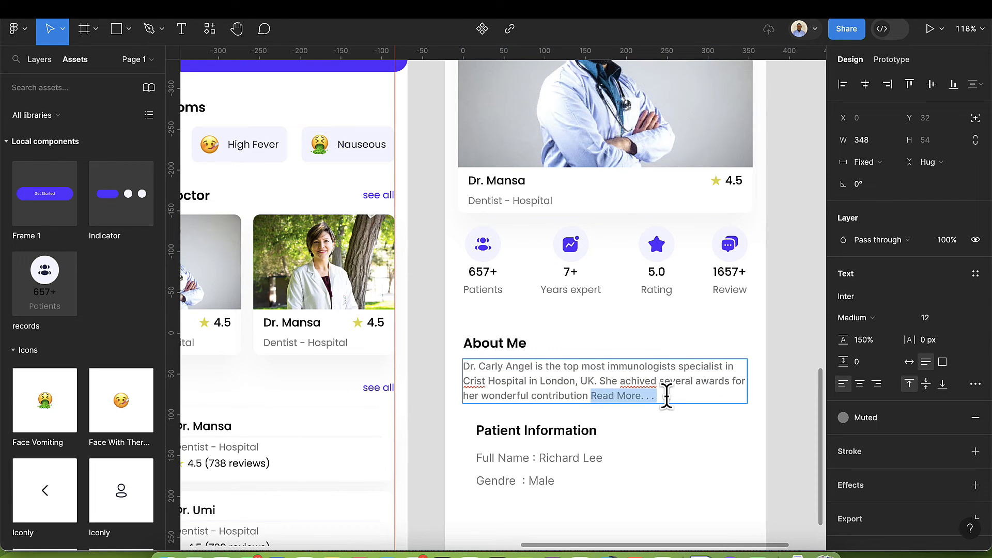
{"action": "left_click", "coordinate": [844, 418]}
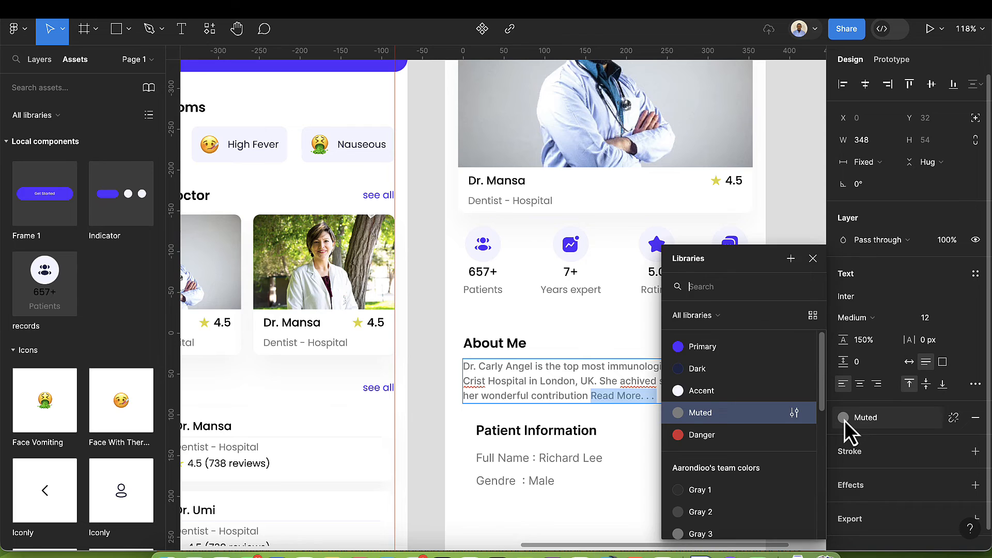
{"action": "left_click", "coordinate": [711, 349]}
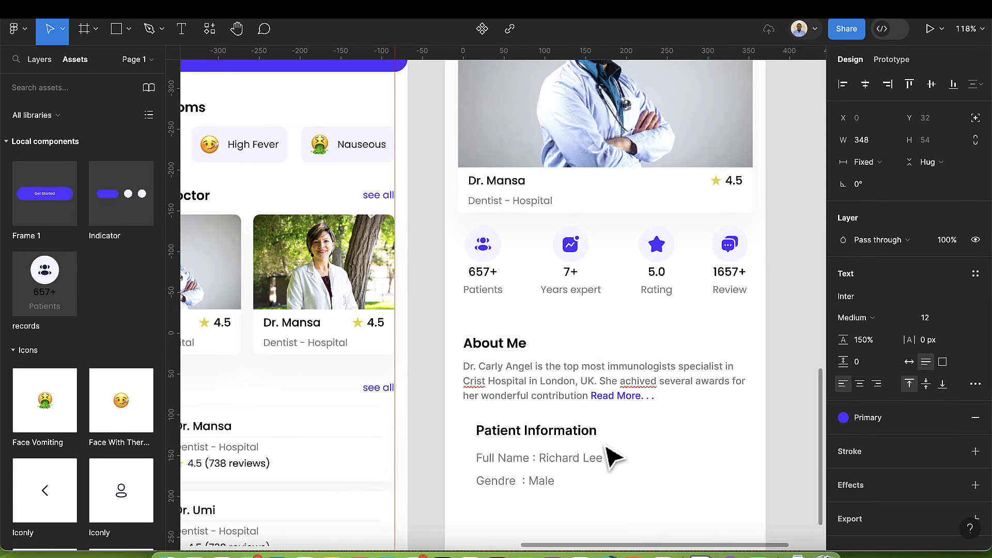
{"action": "key", "text": "Escape"}
Step: Align the Patient Information heading with About Me, and group its two detail lines in a vertical auto layout at X 22, Y 670
{"action": "left_click", "coordinate": [571, 438]}
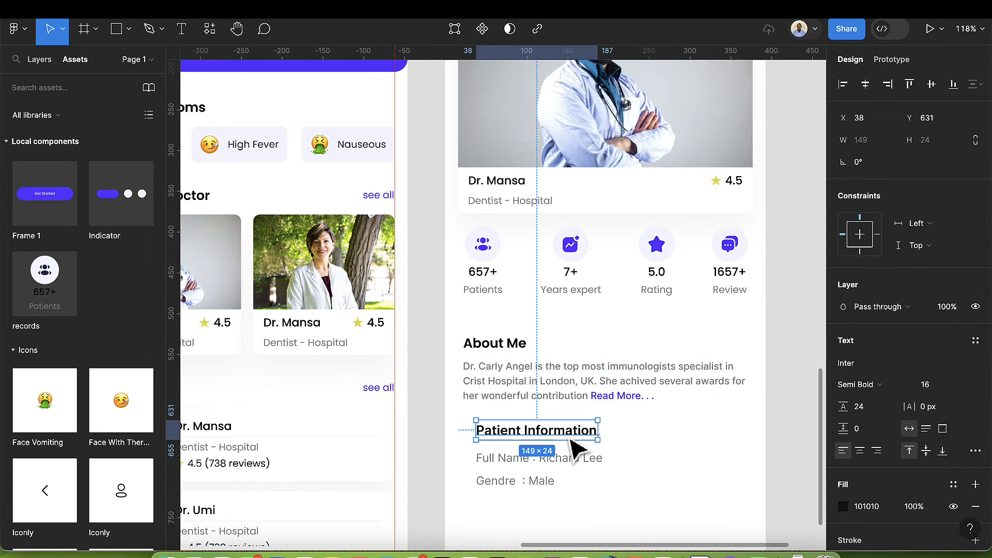
{"action": "left_click_drag", "start_coordinate": [571, 443], "coordinate": [554, 471]}
{"action": "left_click", "coordinate": [553, 469]}
{"action": "left_click", "coordinate": [527, 486], "text": "shift"}
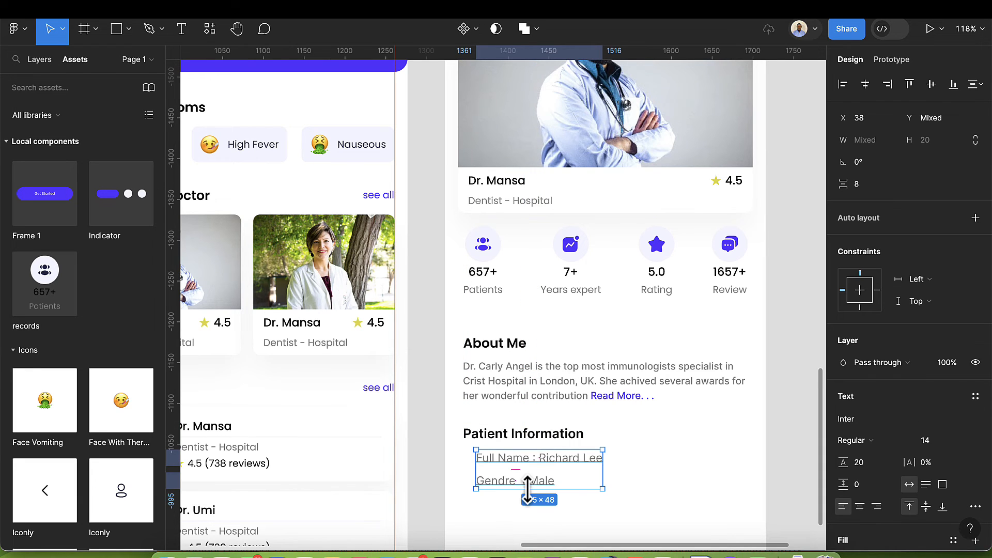
{"action": "key", "text": "shift+a"}
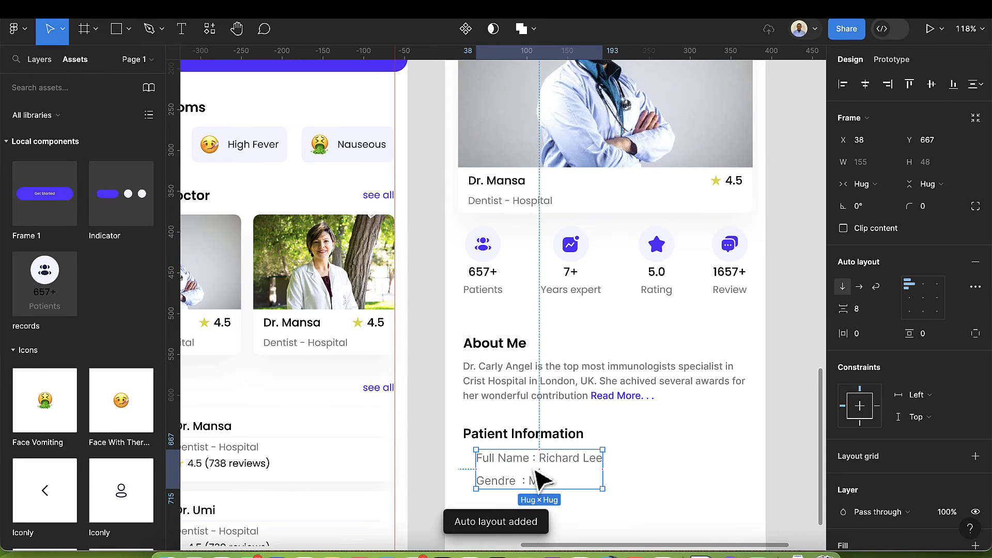
{"action": "left_click_drag", "start_coordinate": [520, 469], "coordinate": [521, 471]}
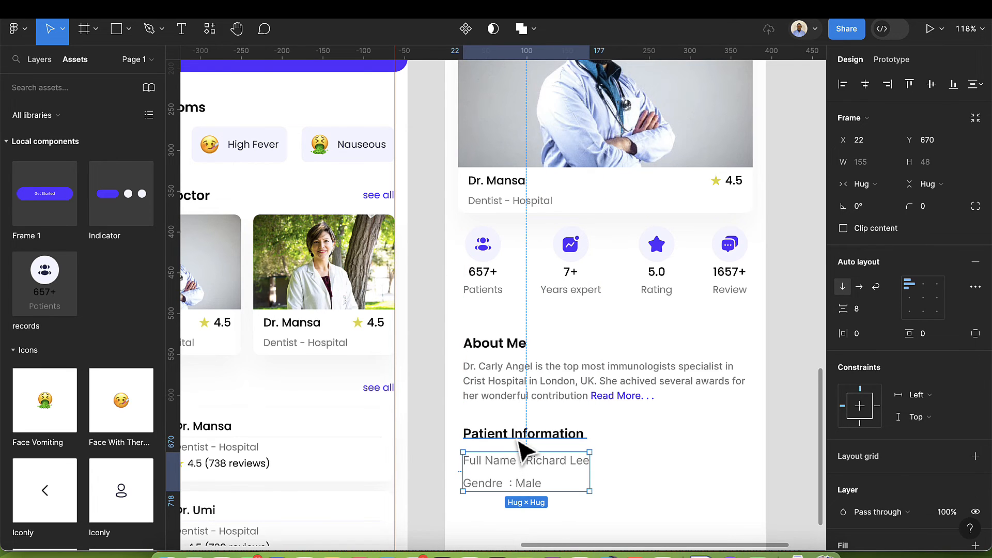
Step: Combine the Patient Information heading and its detail lines into a vertical auto layout with a spacing of 8
{"action": "left_click", "coordinate": [519, 442], "text": "shift"}
{"action": "key", "text": "shift+a"}
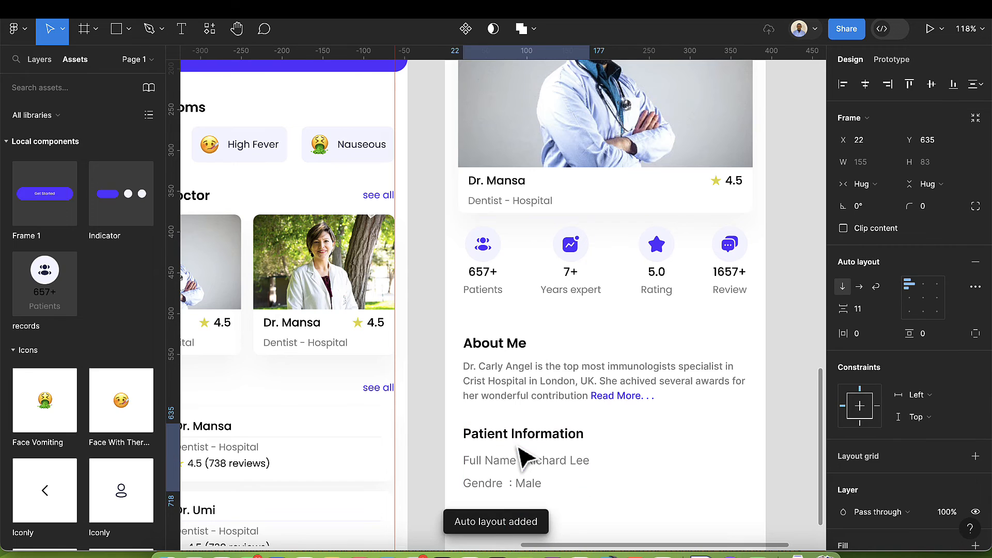
{"action": "left_click", "coordinate": [535, 400]}
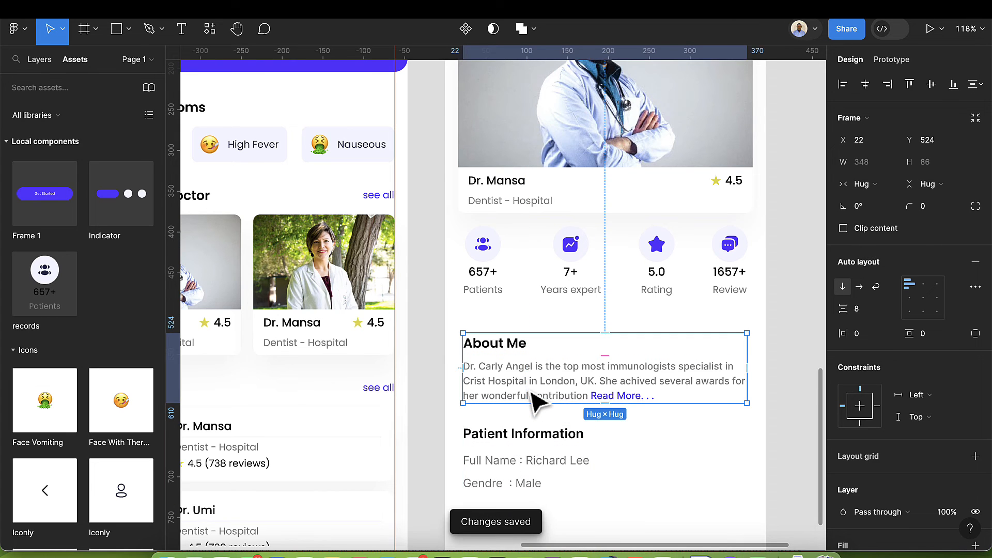
{"action": "left_click", "coordinate": [523, 439]}
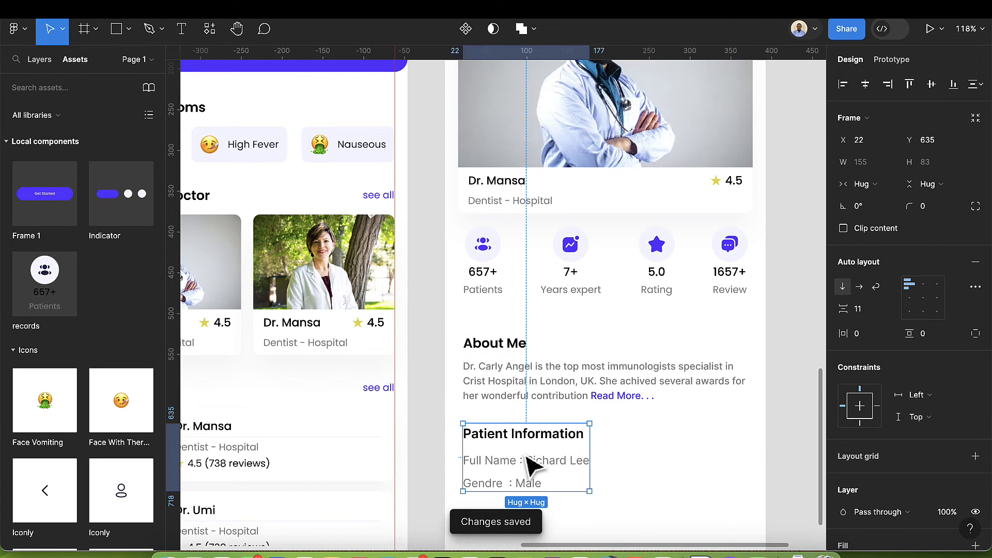
{"action": "left_click", "coordinate": [869, 316]}
{"action": "type", "text": "8"}
{"action": "key", "text": "Return"}
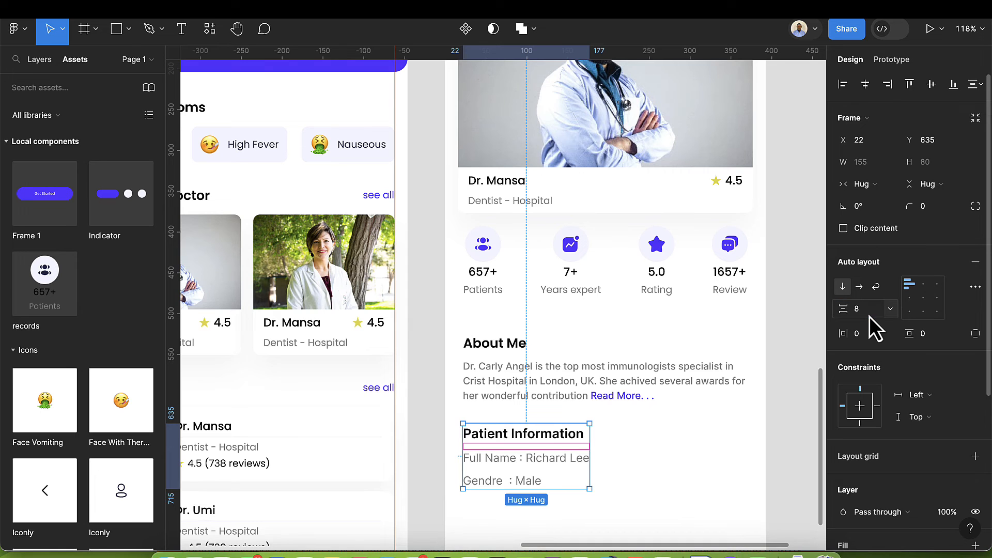
Step: Place a Get Started button component below Patient Information at X 22, Y 769, and widen it to 355
{"action": "scroll", "coordinate": [713, 429], "scroll_direction": "down", "scroll_amount": 1}
{"action": "scroll", "coordinate": [712, 428], "scroll_direction": "down", "scroll_amount": 2}
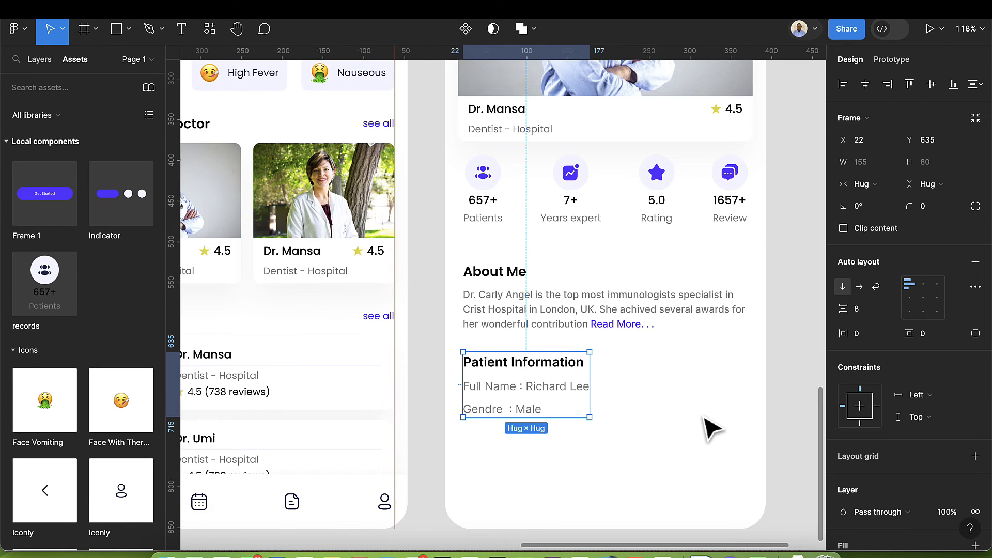
{"action": "scroll", "coordinate": [710, 425], "scroll_direction": "down", "scroll_amount": 3}
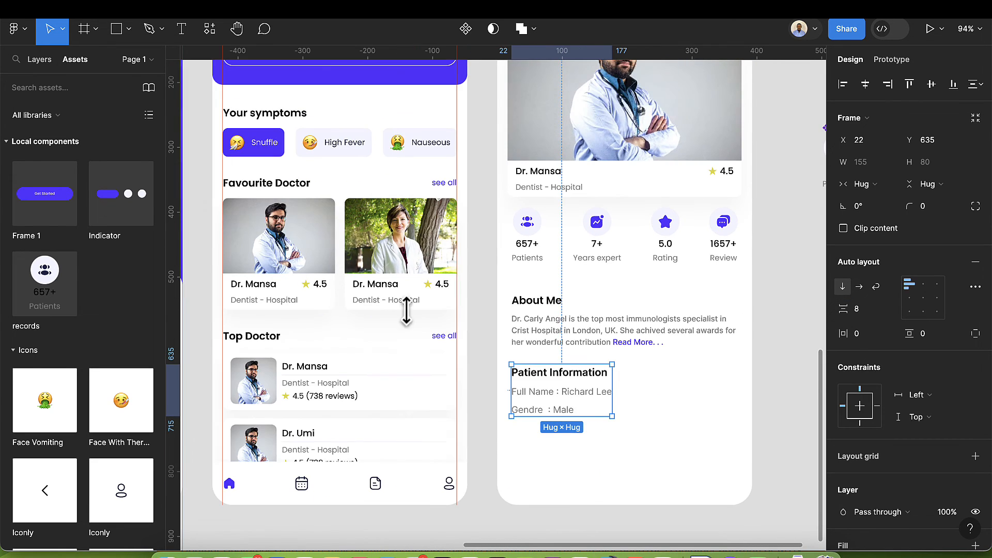
{"action": "left_click_drag", "start_coordinate": [108, 223], "coordinate": [618, 480]}
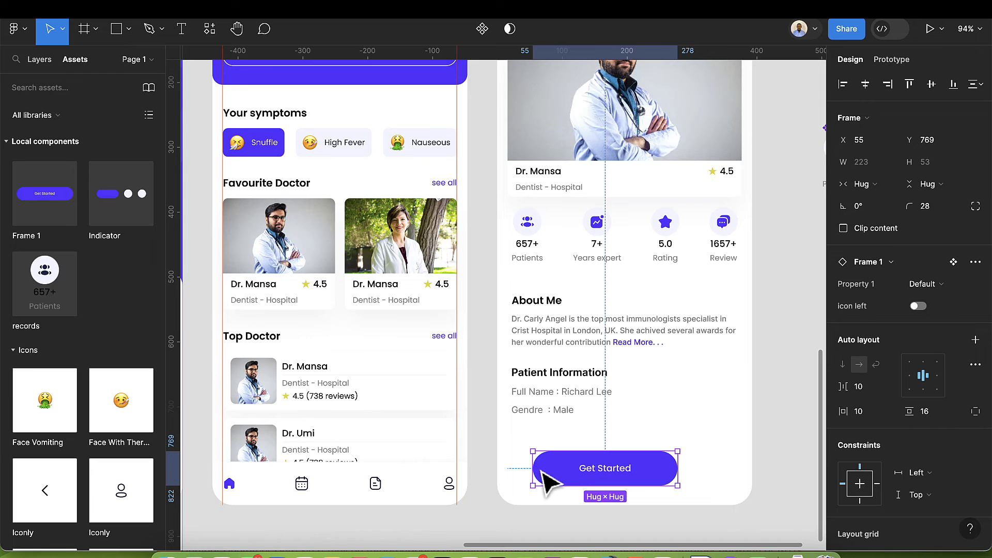
{"action": "left_click_drag", "start_coordinate": [530, 466], "coordinate": [511, 468]}
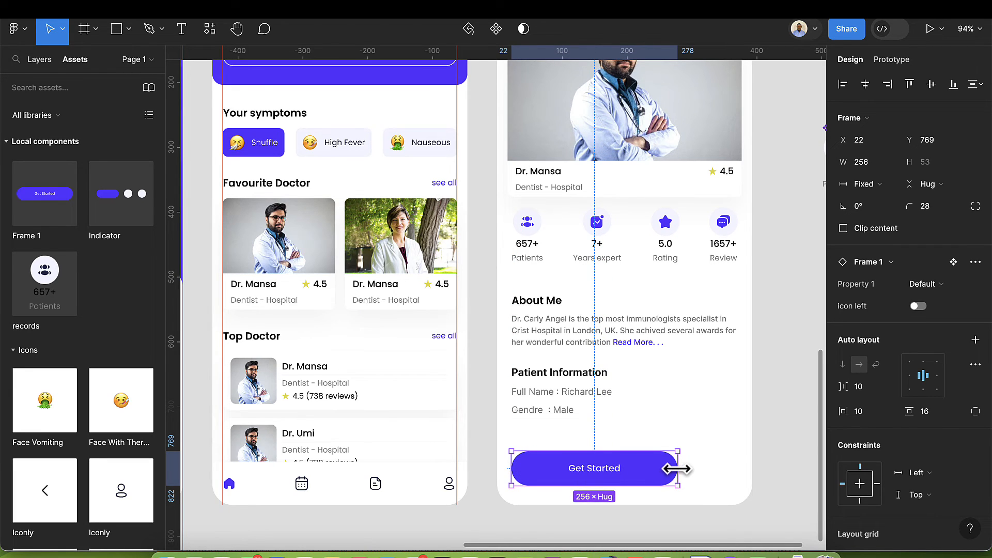
{"action": "left_click_drag", "start_coordinate": [676, 469], "coordinate": [744, 471]}
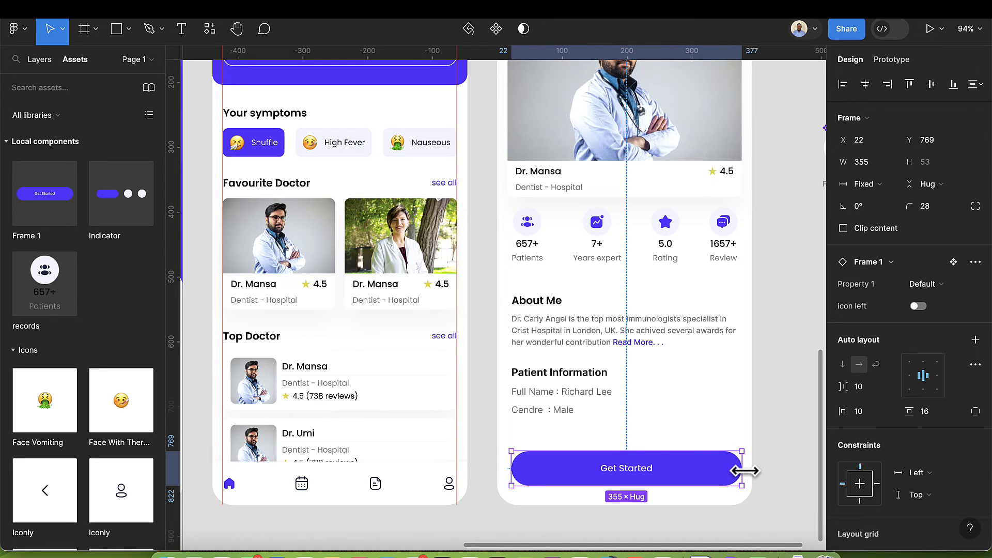
Step: Replace the new button's label with "Start Voice call (13:00 -15:00 PM)"
{"action": "double_click", "coordinate": [644, 472]}
{"action": "double_click", "coordinate": [642, 471]}
{"action": "left_click_drag", "start_coordinate": [655, 468], "coordinate": [583, 467]}
{"action": "key", "text": "BackSpace"}
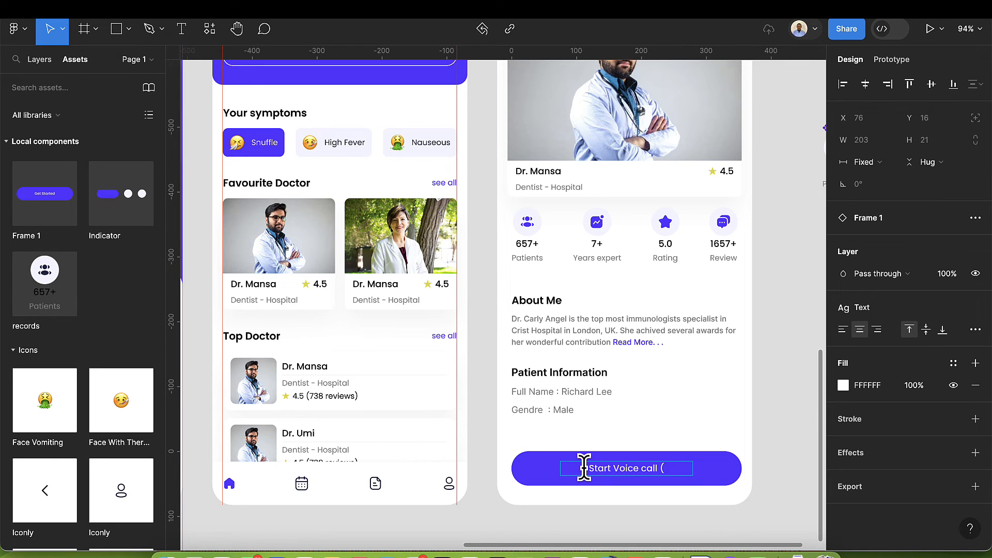
{"action": "type", "text": "Start Voice call (13:00"}
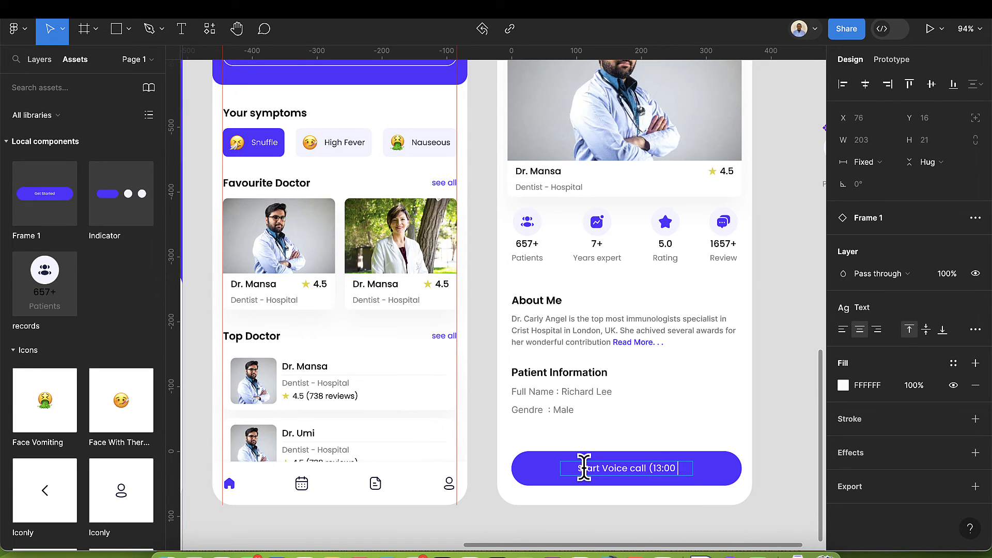
{"action": "type", "text": " -"}
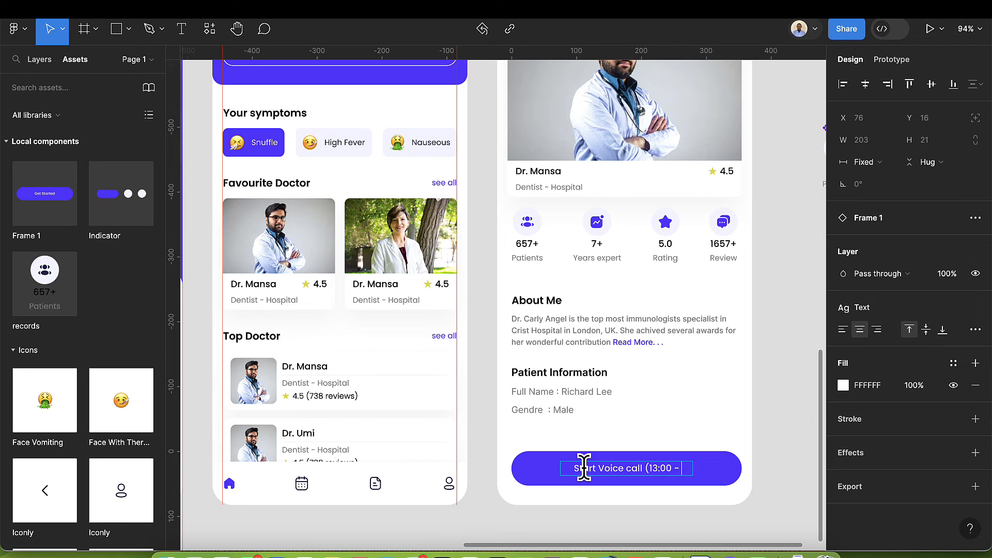
{"action": "type", "text": " 1"}
{"action": "key", "text": "BackSpace"}
{"action": "key", "text": "BackSpace"}
{"action": "type", "text": "15:00"}
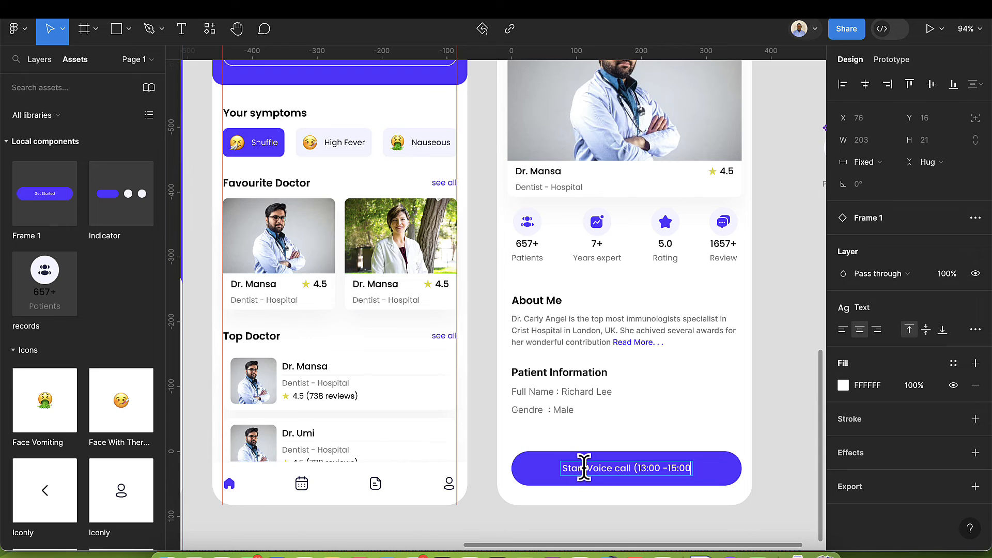
{"action": "type", "text": " PM"}
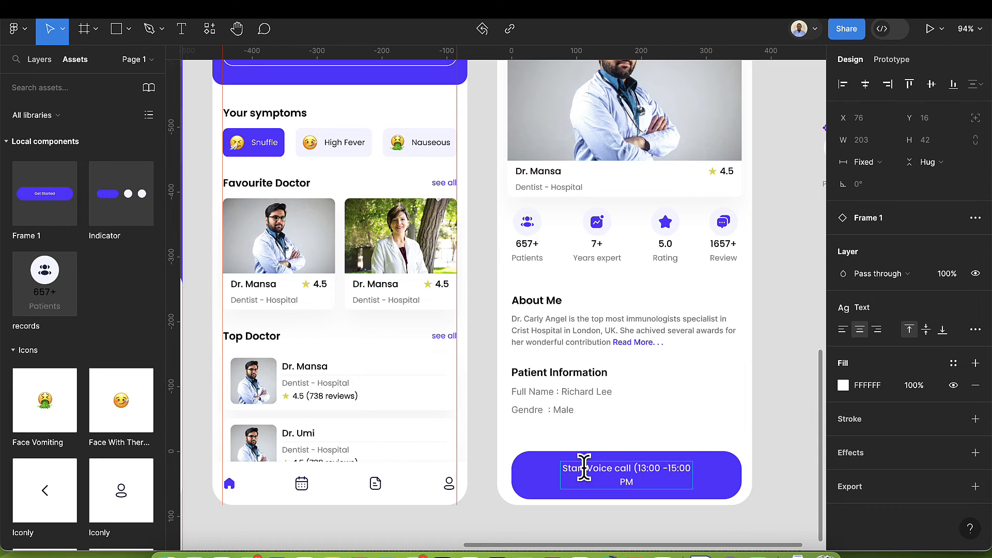
{"action": "type", "text": ")"}
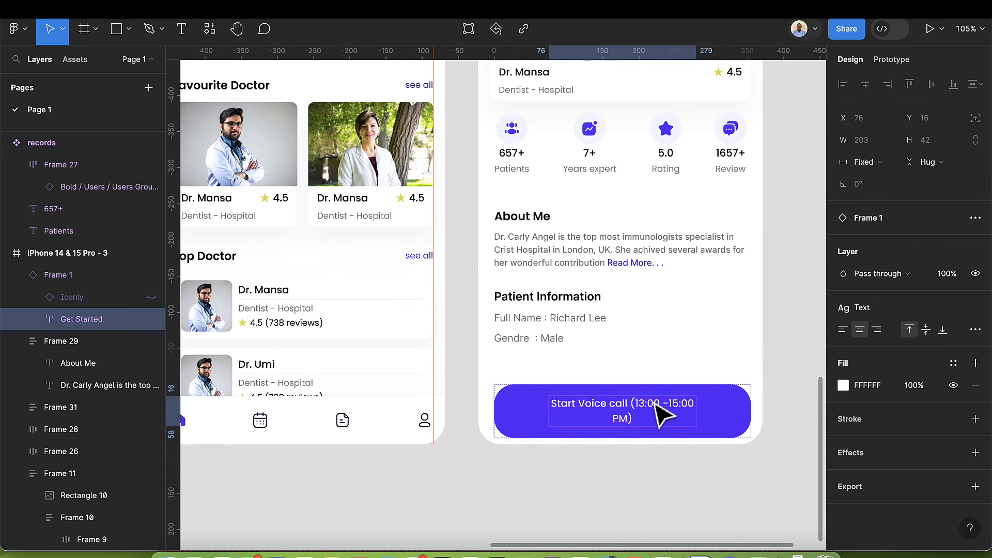
Step: Apply the Text-sm style to the voice call button's label and turn on the button's left icon
{"action": "left_click", "coordinate": [845, 309]}
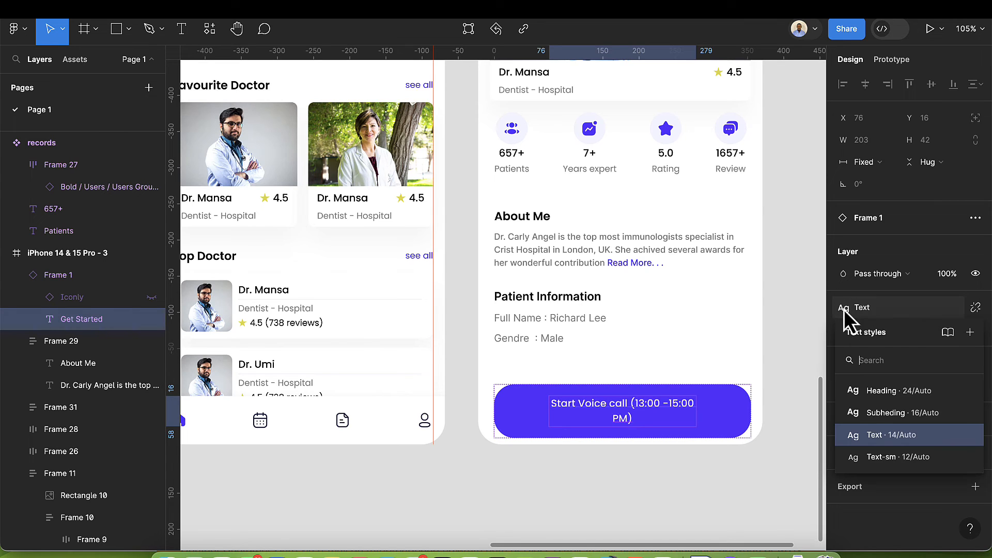
{"action": "left_click", "coordinate": [882, 456]}
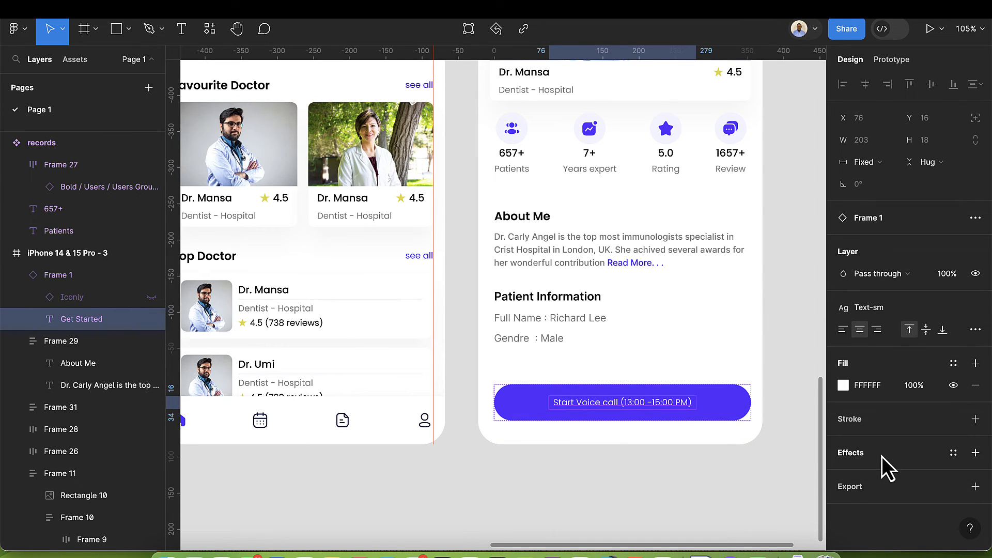
{"action": "left_click", "coordinate": [549, 412]}
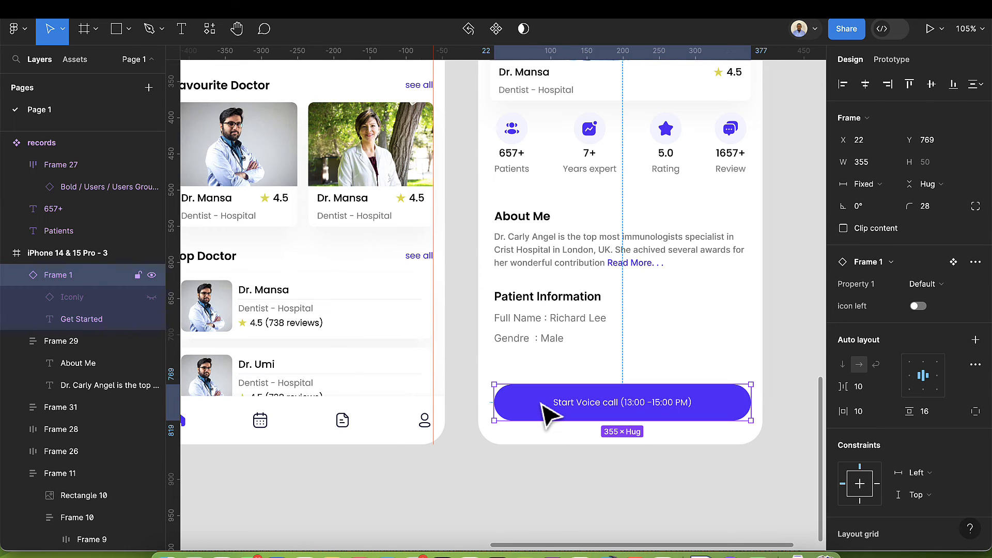
{"action": "left_click", "coordinate": [917, 306]}
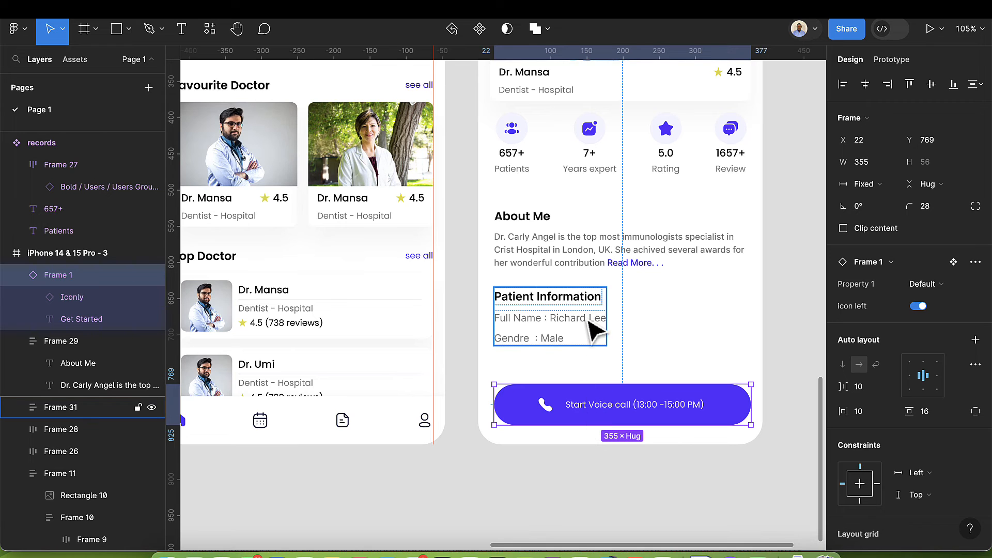
Step: Combine the About Me and Patient Information sections into one vertical auto layout with a spacing of 12
{"action": "scroll", "coordinate": [623, 357], "scroll_direction": "down", "scroll_amount": 2}
{"action": "scroll", "coordinate": [622, 349], "scroll_direction": "up", "scroll_amount": 4}
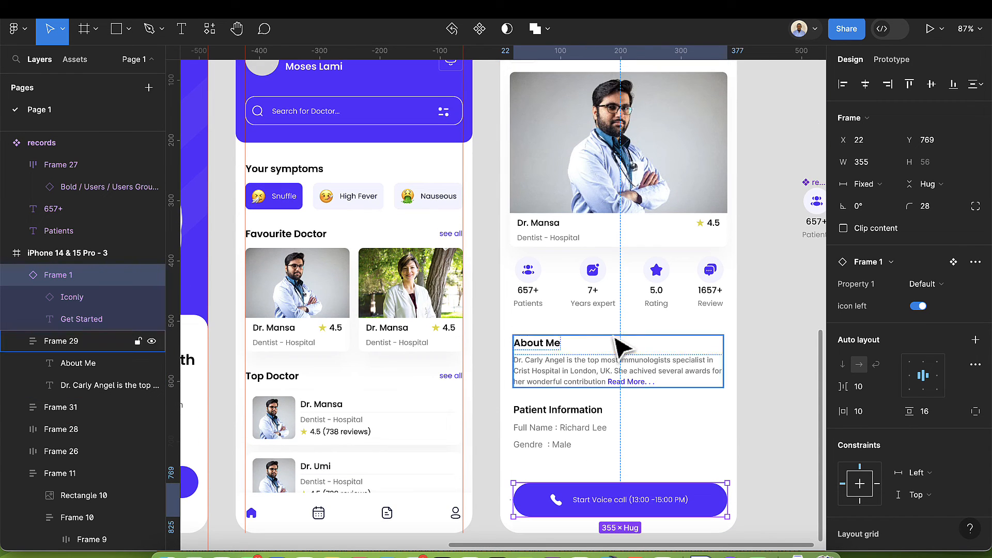
{"action": "left_click", "coordinate": [610, 243]}
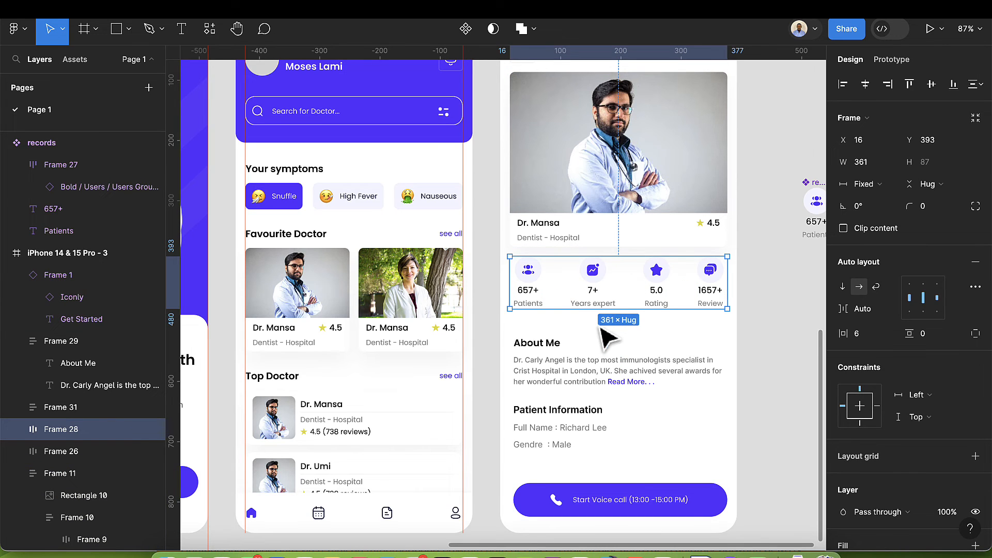
{"action": "left_click", "coordinate": [607, 370]}
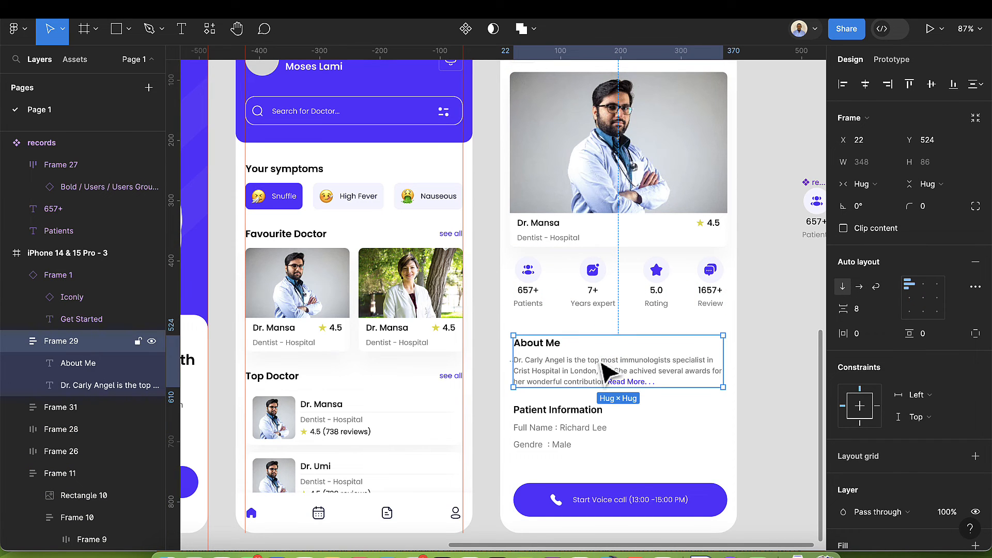
{"action": "left_click", "coordinate": [586, 420], "text": "shift"}
{"action": "key", "text": "shift+a"}
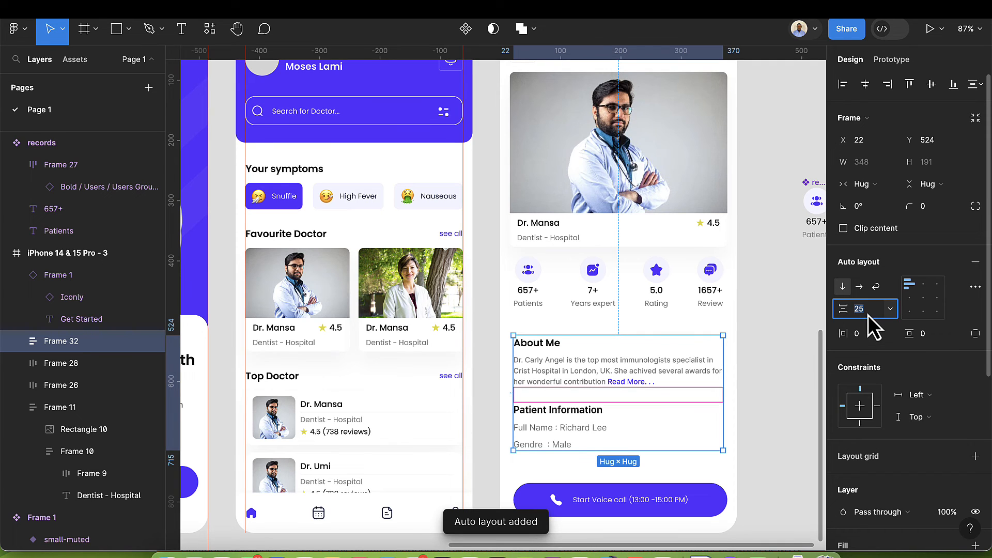
{"action": "type", "text": "12"}
{"action": "key", "text": "Return"}
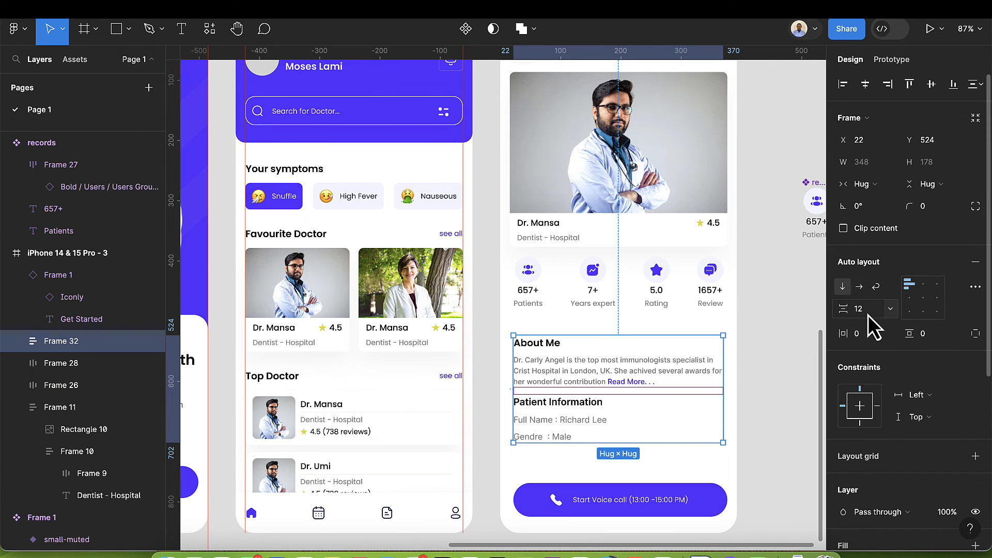
Step: Combine the doctor card, statistics row, information sections and voice call button into a vertical auto layout with a spacing of 32
{"action": "left_click", "coordinate": [632, 216]}
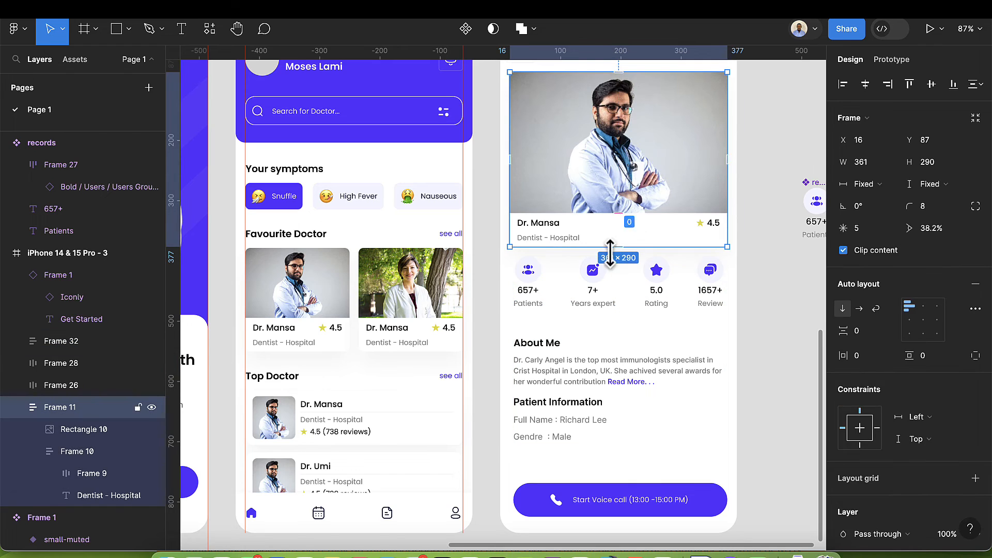
{"action": "left_click", "coordinate": [607, 269], "text": "shift"}
{"action": "left_click", "coordinate": [606, 407], "text": "shift"}
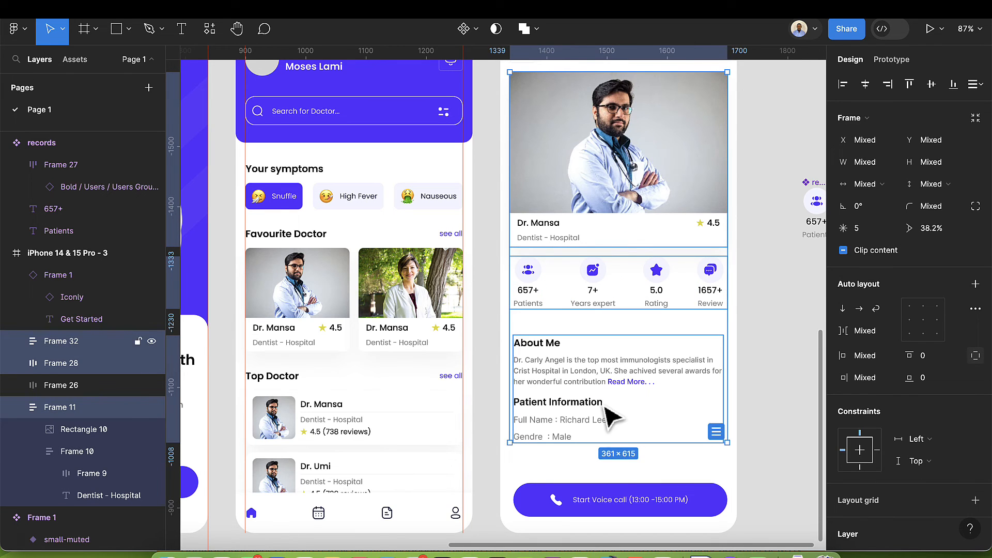
{"action": "left_click", "coordinate": [612, 499], "text": "shift"}
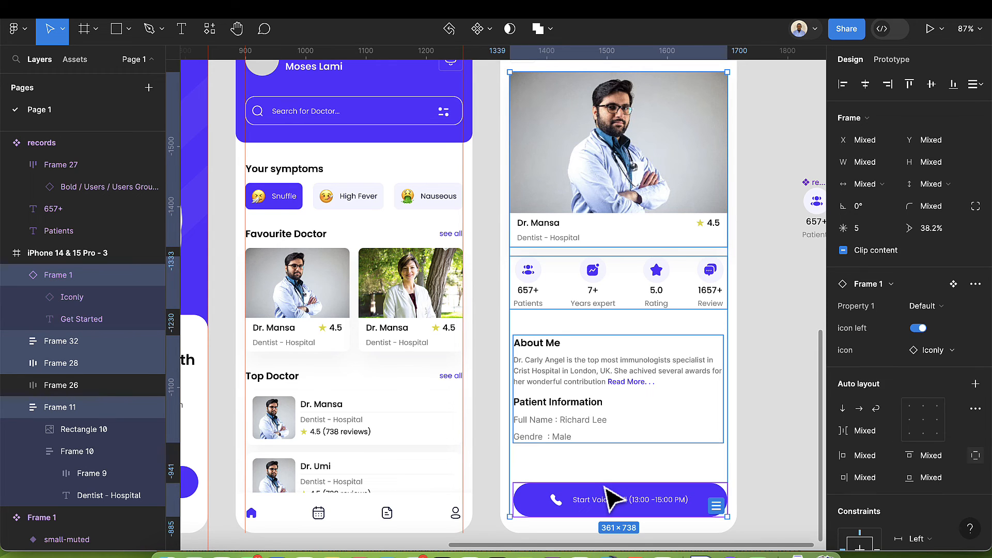
{"action": "key", "text": "shift+a"}
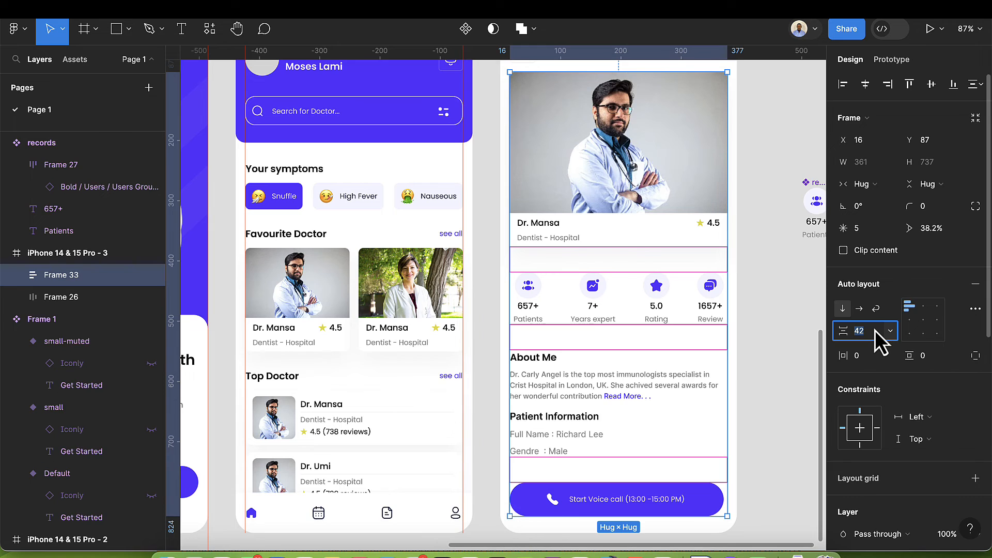
{"action": "key", "text": "shift+Down"}
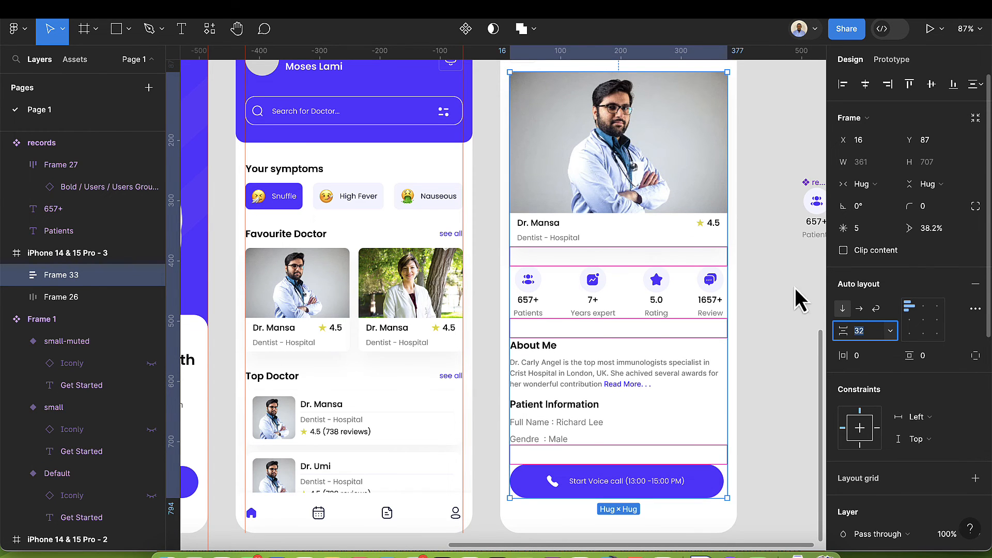
Step: Move the My Appointment header into the main content auto layout and make it the first item, above the doctor card
{"action": "left_click", "coordinate": [599, 183]}
{"action": "scroll", "coordinate": [599, 183], "scroll_direction": "down", "scroll_amount": 3}
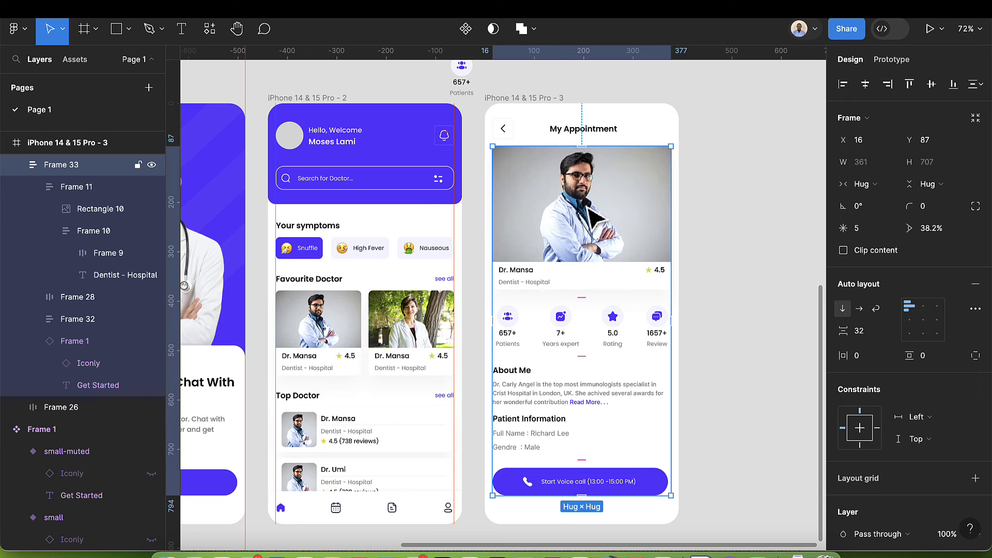
{"action": "left_click", "coordinate": [582, 140]}
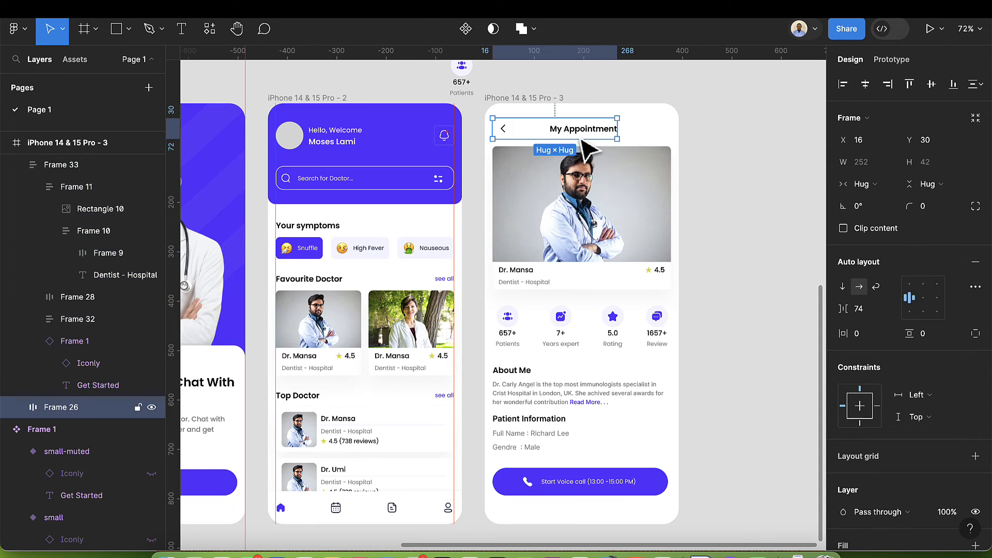
{"action": "key", "text": "Delete"}
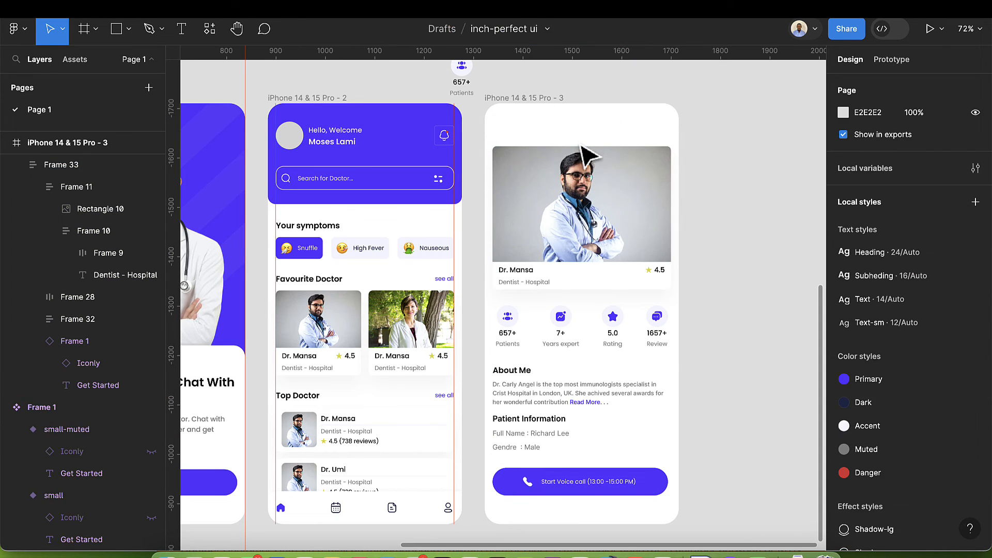
{"action": "key", "text": "super+z"}
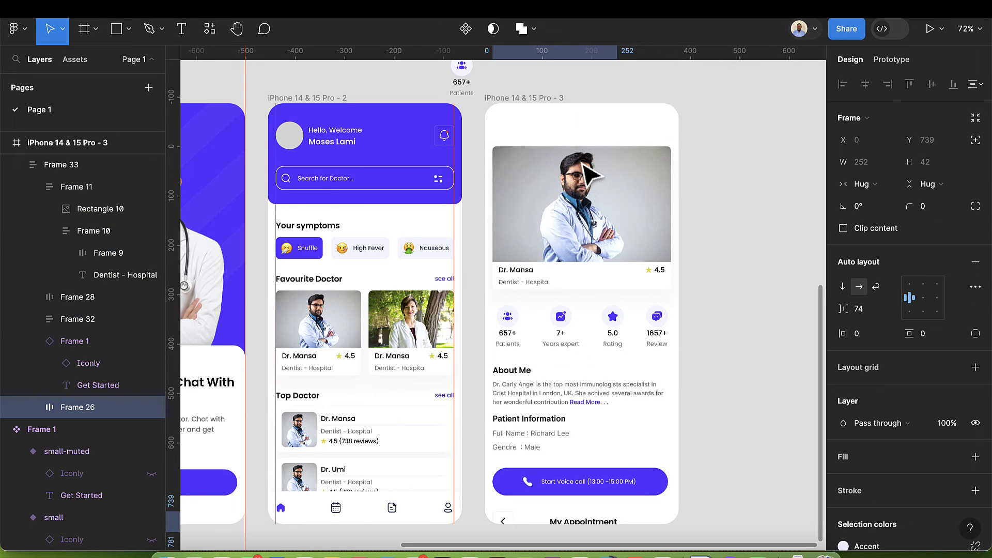
{"action": "key", "text": "Up"}
{"action": "key", "text": "Up"}
{"action": "key", "text": "Up"}
{"action": "key", "text": "Up"}
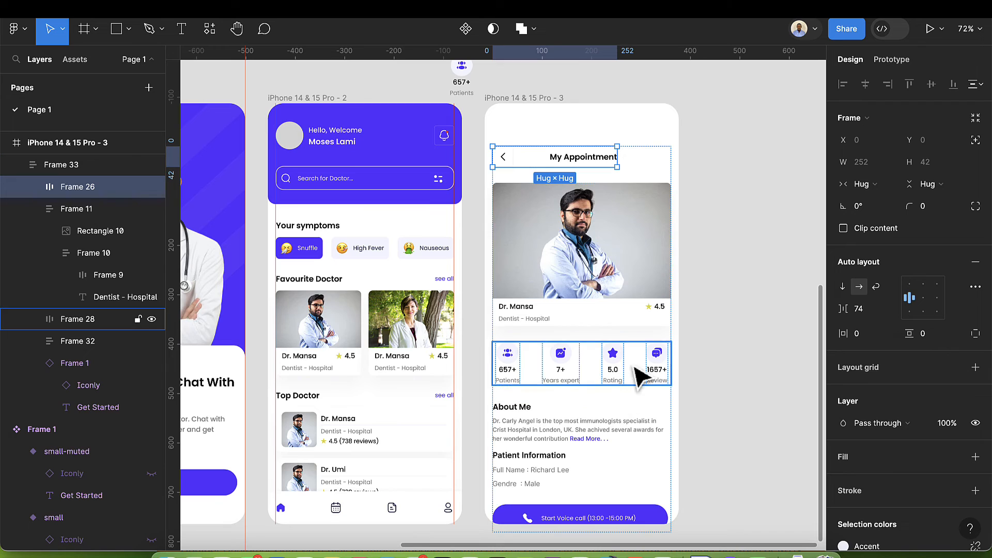
{"action": "left_click", "coordinate": [610, 137]}
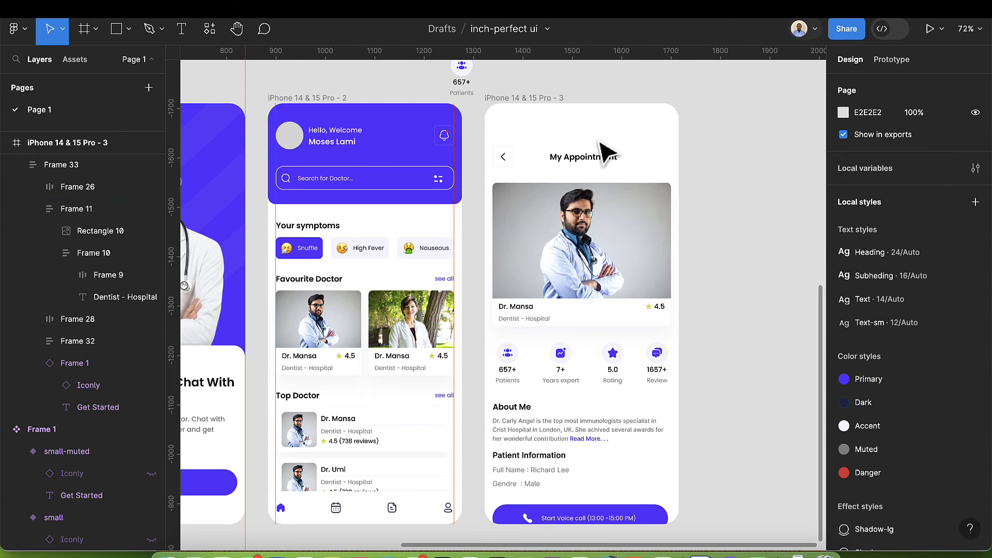
Step: Move the whole content layout of the My Appointment screen up to Y 26
{"action": "left_click", "coordinate": [610, 165]}
{"action": "key", "text": "shift+Up"}
{"action": "key", "text": "shift+Up"}
{"action": "key", "text": "shift+Up"}
{"action": "key", "text": "shift+Up"}
{"action": "key", "text": "shift+Up"}
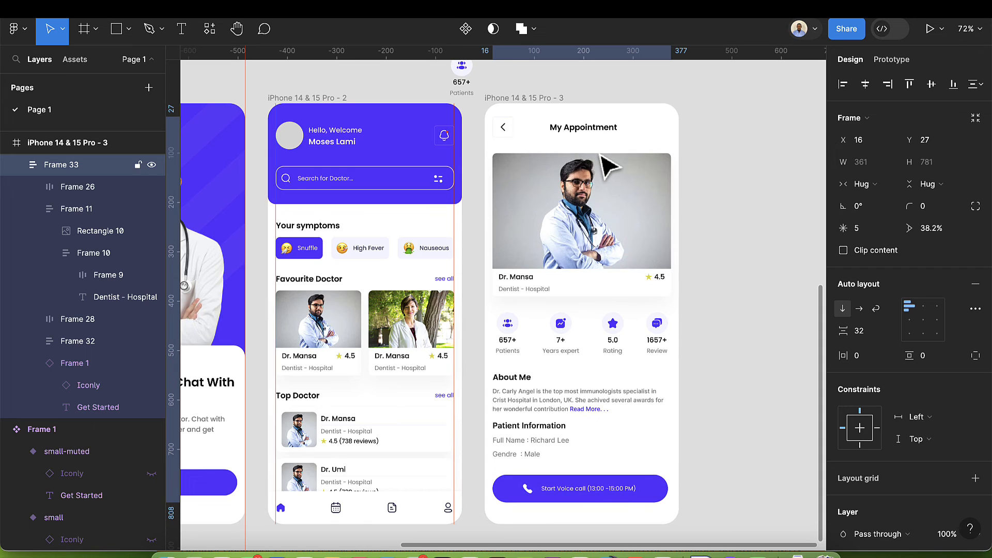
{"action": "key", "text": "Up"}
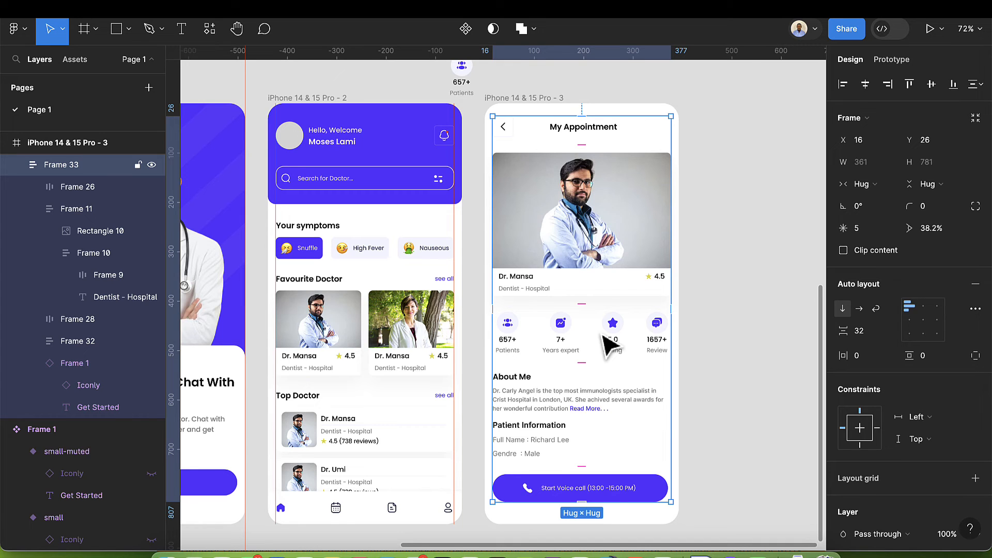
{"action": "double_click", "coordinate": [581, 136]}
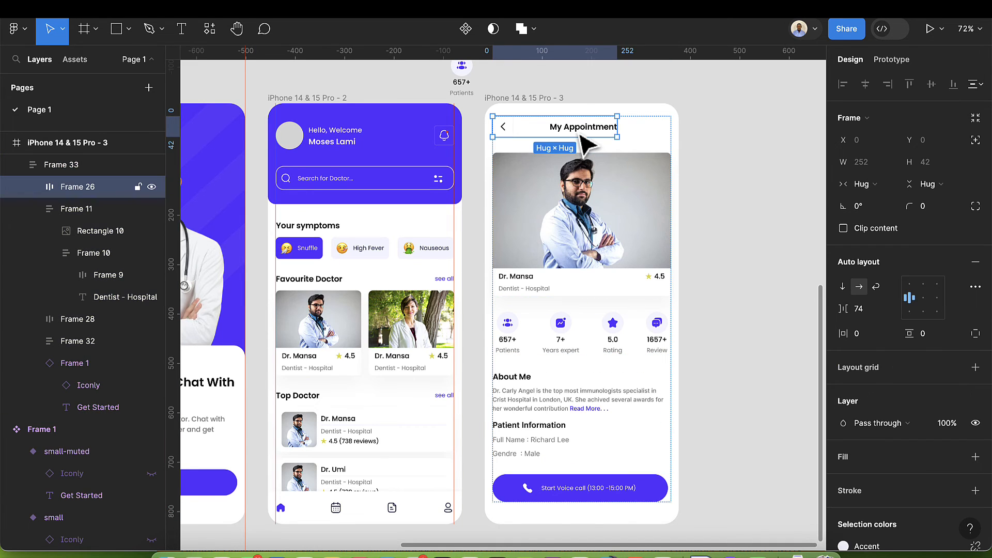
{"action": "key", "text": "Down"}
{"action": "key", "text": "Up"}
{"action": "left_click", "coordinate": [719, 155]}
Step: Lower the My Appointment content layout to Y 39 and centre it horizontally in the screen frame
{"action": "left_click", "coordinate": [636, 183]}
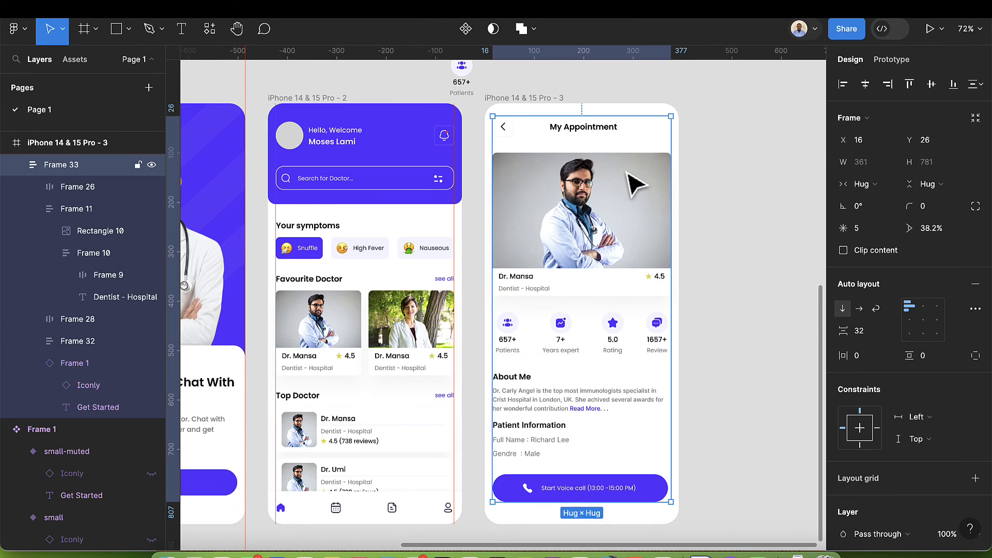
{"action": "key", "text": "Down"}
{"action": "key", "text": "Down"}
{"action": "key", "text": "Down"}
{"action": "key", "text": "Down"}
{"action": "key", "text": "Down"}
{"action": "key", "text": "Down"}
{"action": "key", "text": "Down"}
{"action": "key", "text": "Down"}
{"action": "key", "text": "Down"}
{"action": "key", "text": "Down"}
{"action": "key", "text": "Down"}
{"action": "key", "text": "Down"}
{"action": "key", "text": "Down"}
{"action": "key", "text": "Down"}
{"action": "key", "text": "Down"}
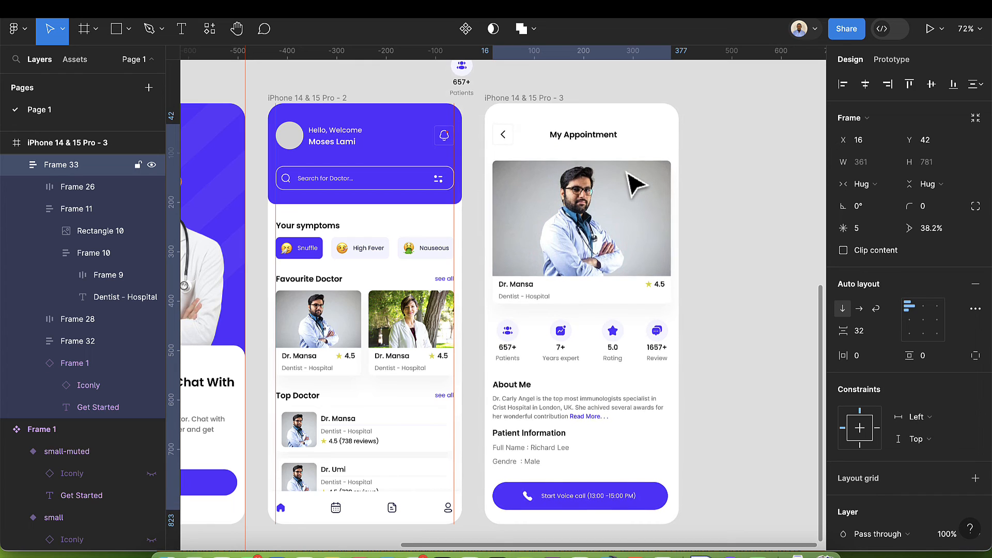
{"action": "key", "text": "Up"}
{"action": "key", "text": "Up"}
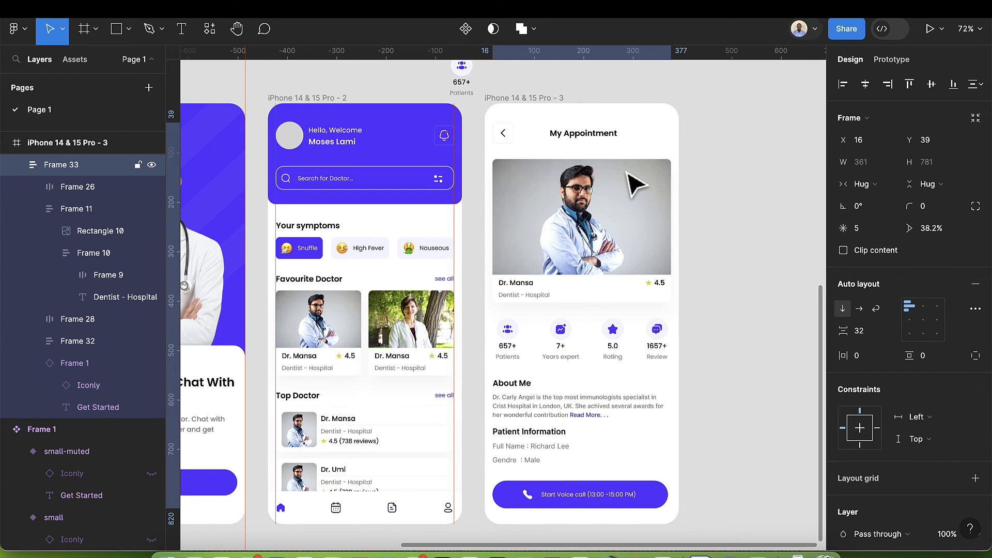
{"action": "left_click", "coordinate": [866, 84]}
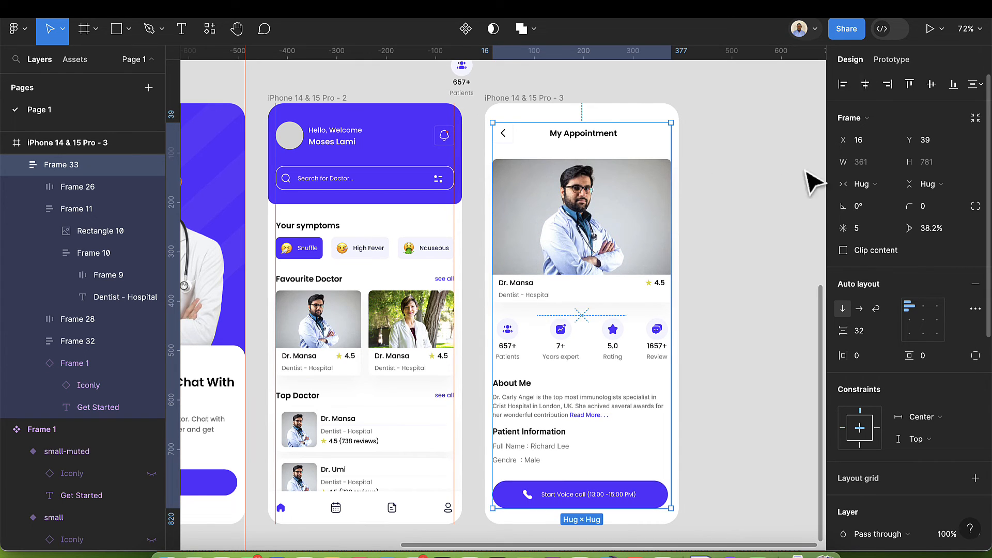
{"action": "left_click", "coordinate": [731, 224]}
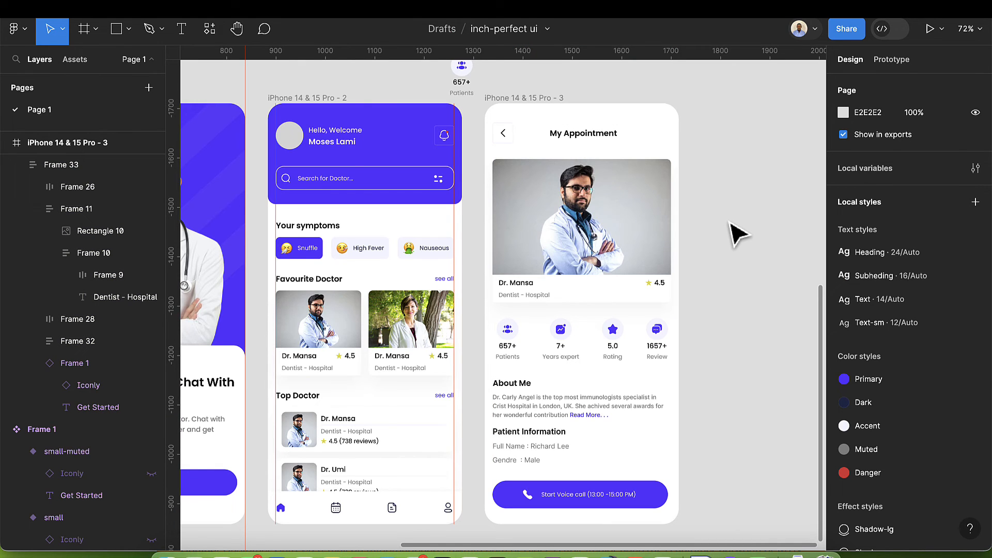
Step: Add a new iPhone 14 & 15 Pro frame beside the My Appointment screen at X 1762, Y -1710, with a corner radius of 32
{"action": "left_click", "coordinate": [85, 30]}
{"action": "left_click", "coordinate": [915, 154]}
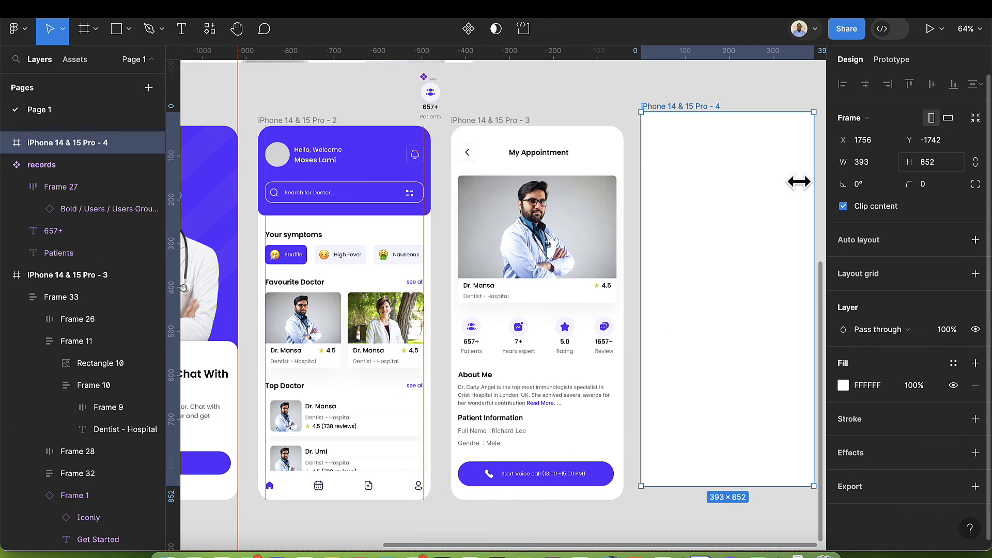
{"action": "left_click_drag", "start_coordinate": [698, 227], "coordinate": [693, 216]}
{"action": "left_click", "coordinate": [937, 187]}
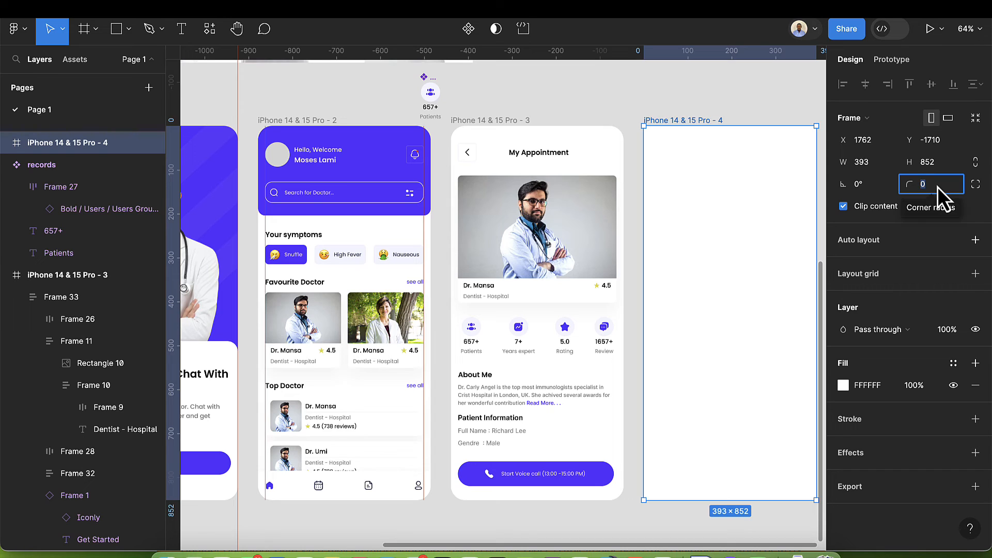
{"action": "type", "text": "32"}
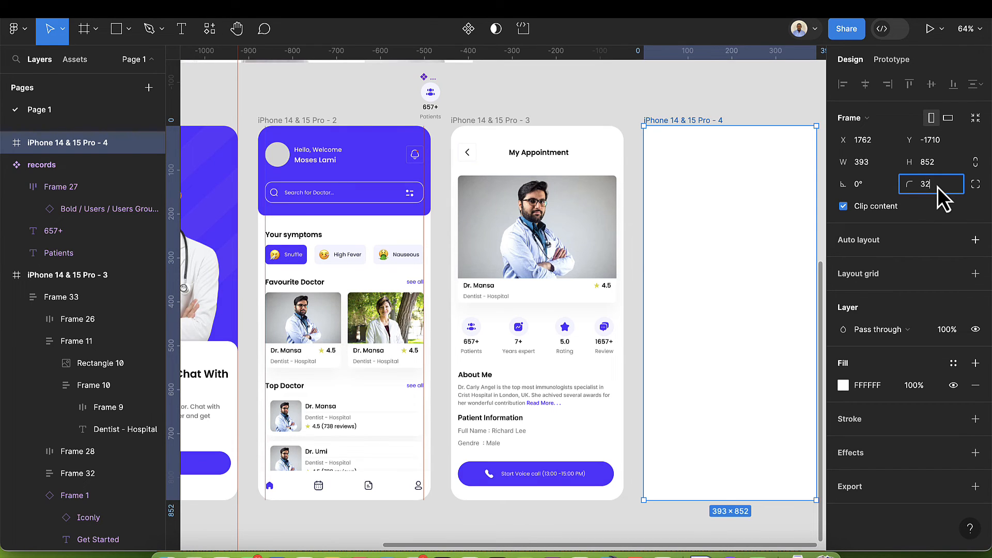
{"action": "key", "text": "Return"}
Step: Draw a rectangle in the new frame and stretch it to cover the whole screen at X 0, Y 0, 393 × 852
{"action": "left_click", "coordinate": [116, 30]}
{"action": "left_click_drag", "start_coordinate": [658, 151], "coordinate": [704, 282]}
{"action": "left_click_drag", "start_coordinate": [713, 322], "coordinate": [735, 421]}
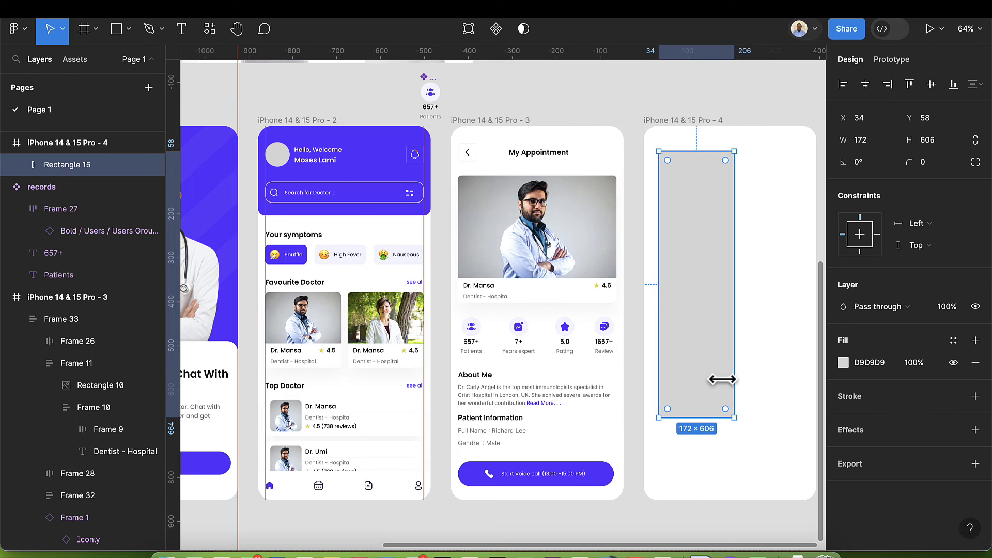
{"action": "scroll", "coordinate": [722, 380], "scroll_direction": "right", "scroll_amount": 4}
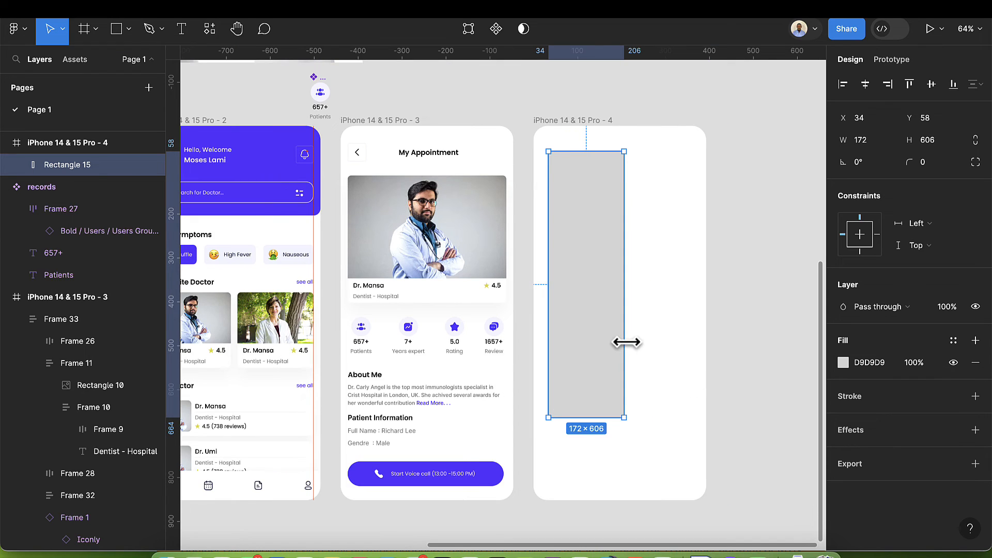
{"action": "left_click_drag", "start_coordinate": [626, 342], "coordinate": [706, 355]}
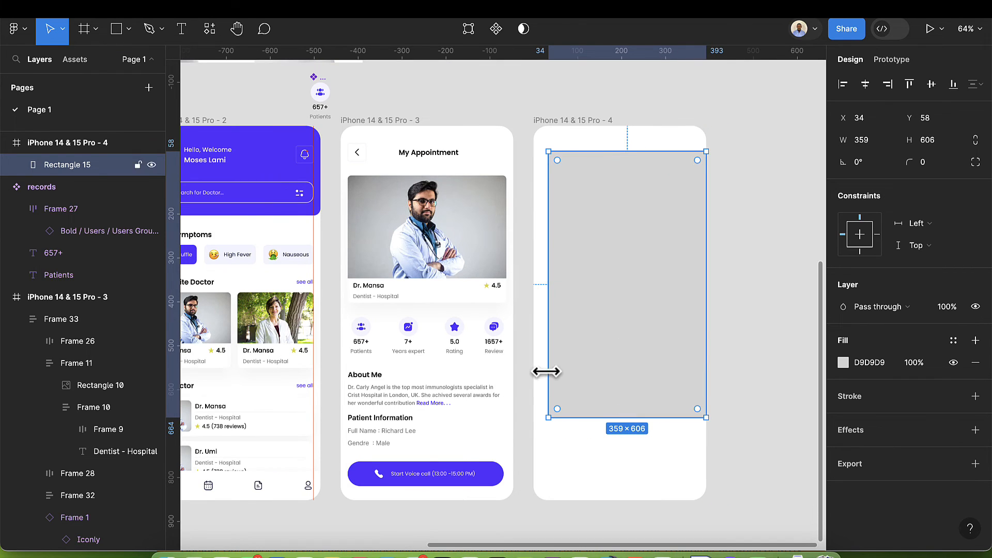
{"action": "left_click_drag", "start_coordinate": [548, 364], "coordinate": [532, 364]}
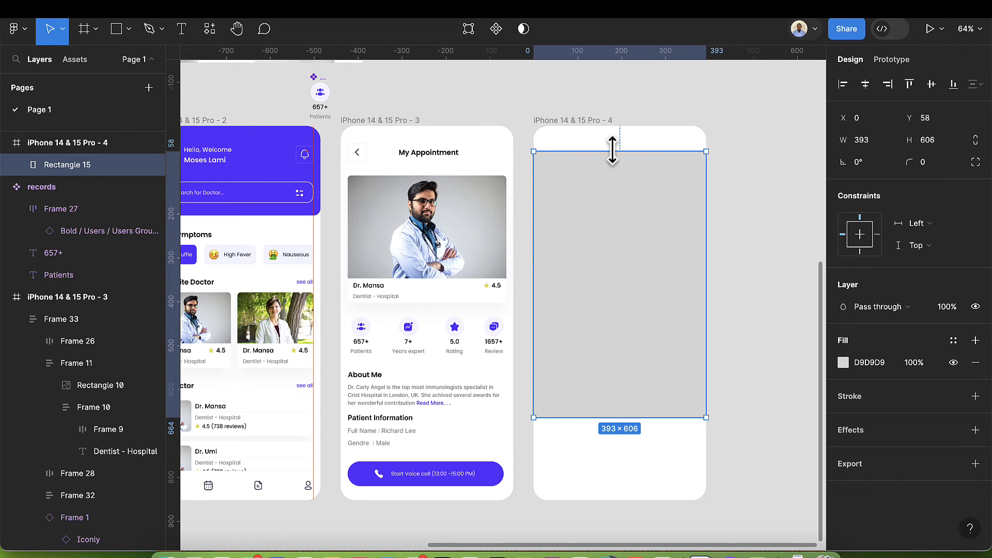
{"action": "left_click_drag", "start_coordinate": [612, 150], "coordinate": [612, 126]}
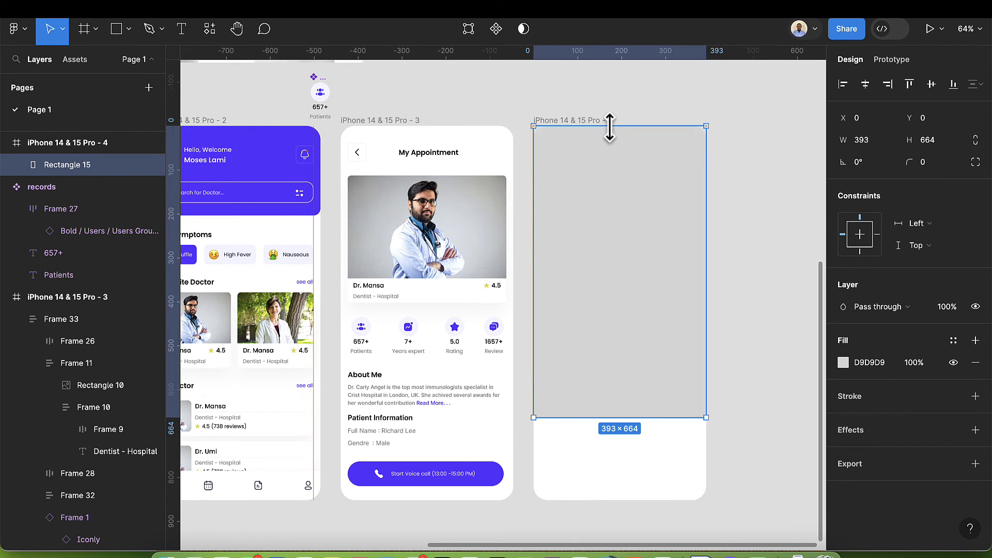
{"action": "left_click_drag", "start_coordinate": [611, 417], "coordinate": [605, 500]}
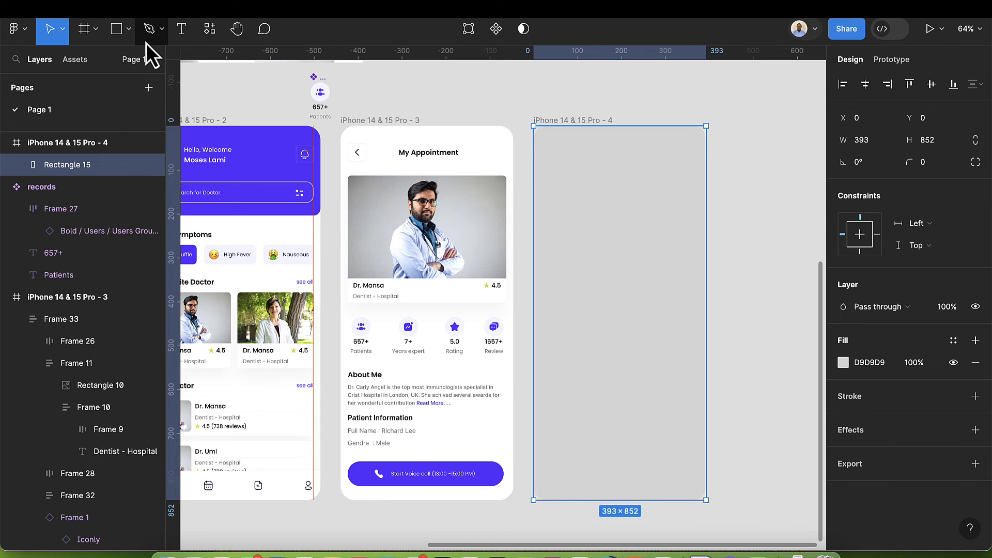
Step: Run the Unsplash plugin on the full-screen rectangle and search for "female doctor"
{"action": "left_click", "coordinate": [207, 36]}
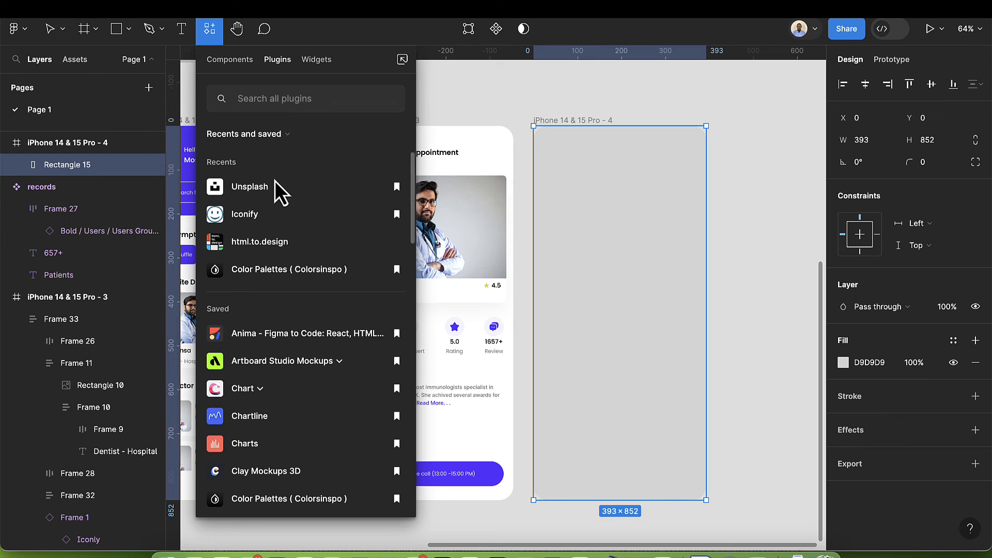
{"action": "key", "text": "Escape"}
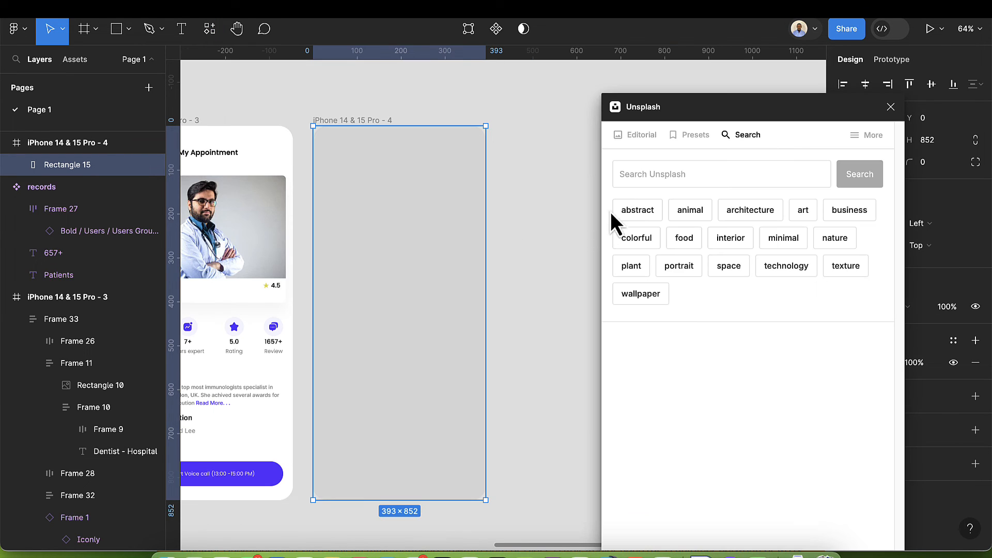
{"action": "left_click", "coordinate": [642, 181]}
{"action": "type", "text": "fr"}
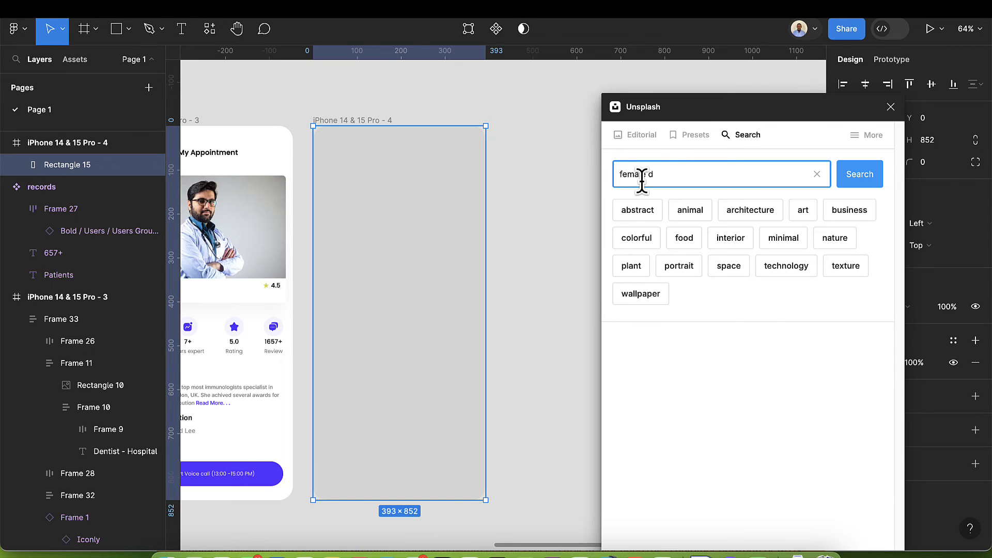
{"action": "type", "text": "male doctor"}
{"action": "key", "text": "Return"}
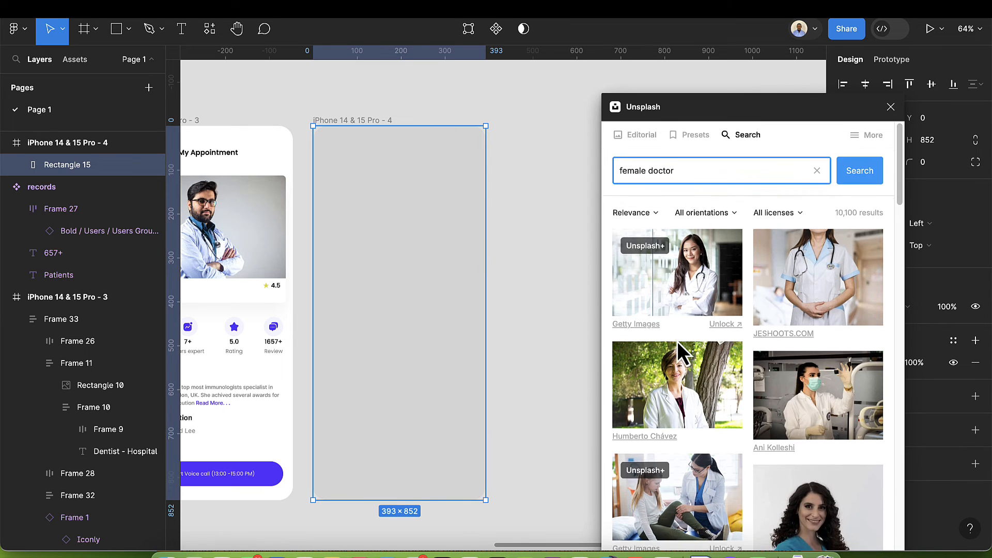
Step: Fill the full-screen rectangle with the photo of the short-haired female doctor in a white coat standing outdoors among trees
{"action": "scroll", "coordinate": [678, 331], "scroll_direction": "down", "scroll_amount": 1}
{"action": "scroll", "coordinate": [703, 305], "scroll_direction": "down", "scroll_amount": 5}
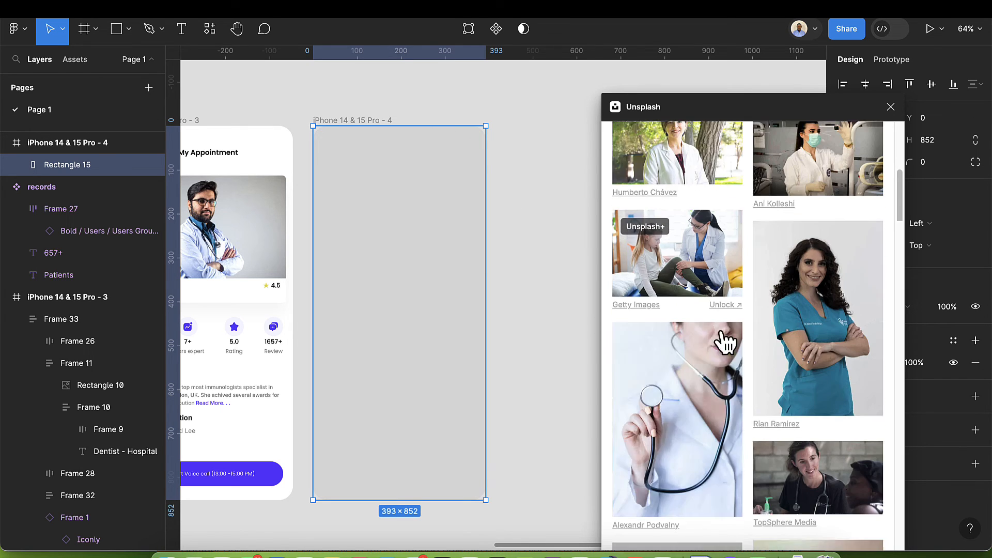
{"action": "scroll", "coordinate": [721, 332], "scroll_direction": "down", "scroll_amount": 1}
{"action": "scroll", "coordinate": [662, 342], "scroll_direction": "up", "scroll_amount": 6}
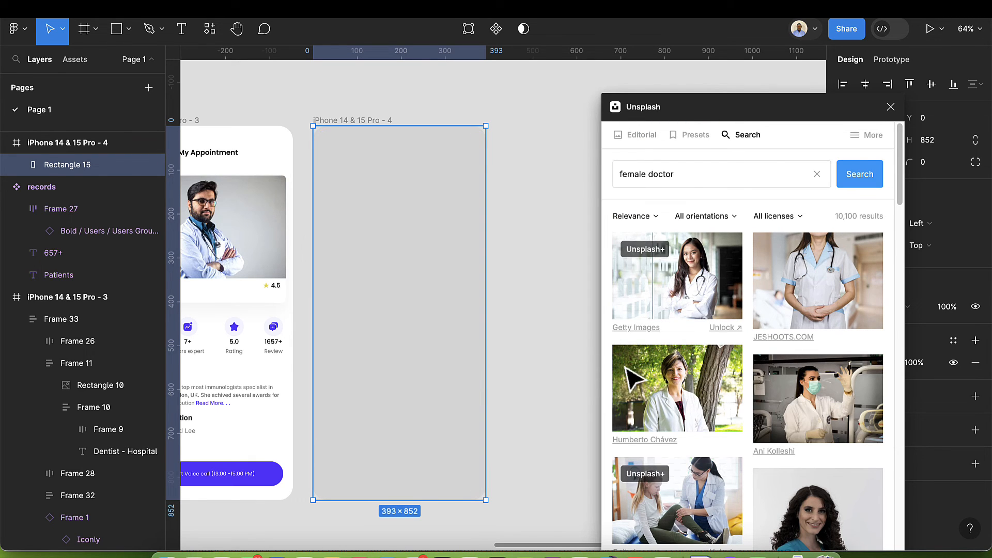
{"action": "left_click", "coordinate": [679, 377]}
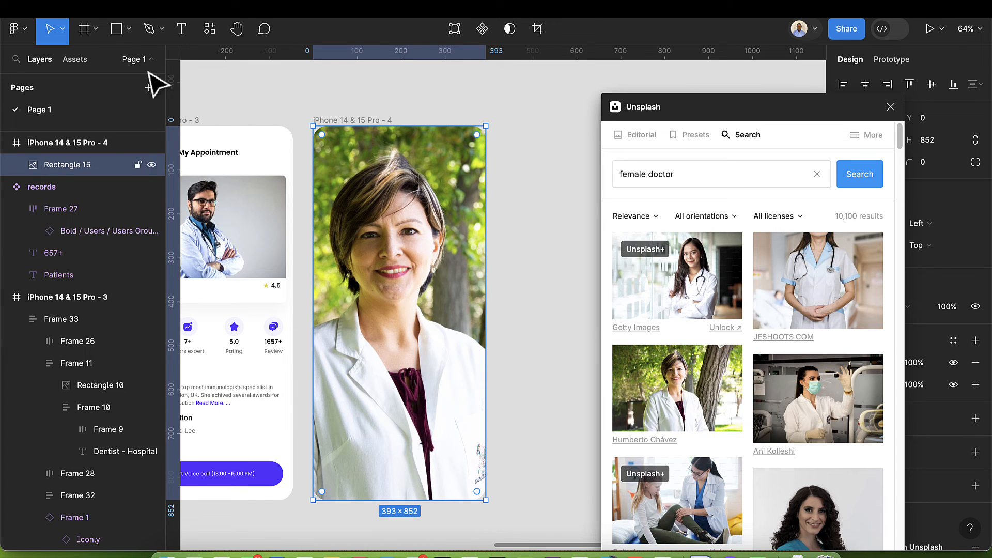
Step: Draw a 111 × 111 square beside the fourth screen, fill it with the same Unsplash doctor photo, and close the plugin
{"action": "left_click", "coordinate": [129, 31]}
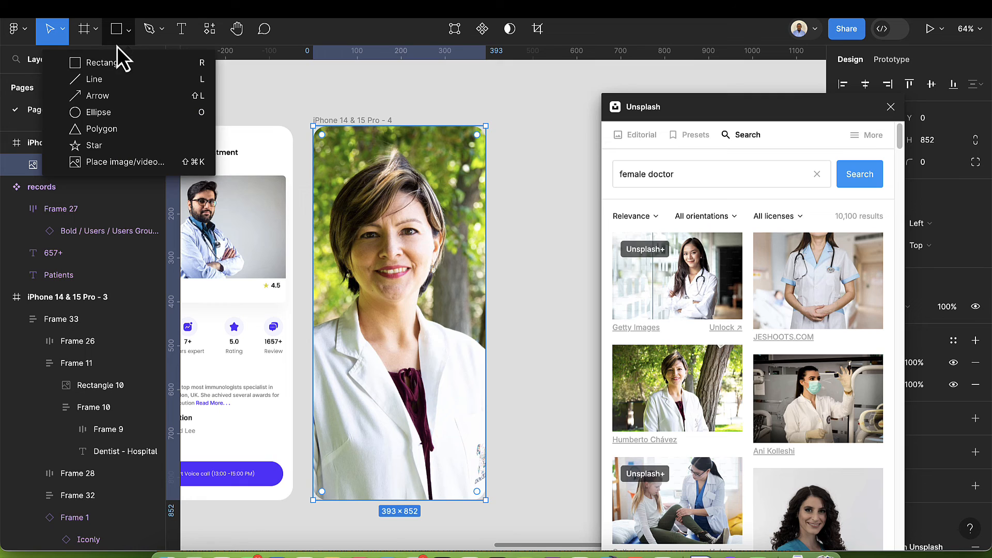
{"action": "left_click", "coordinate": [115, 62]}
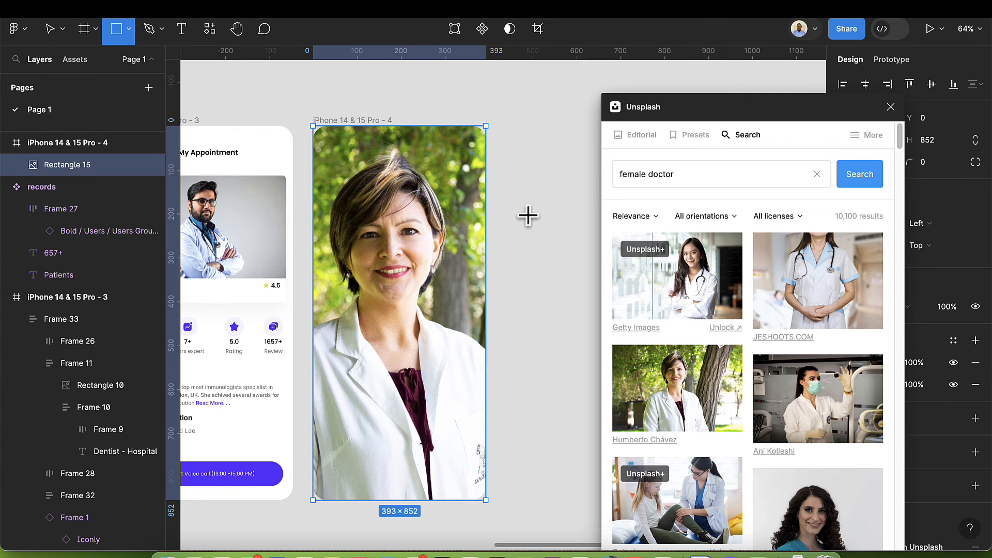
{"action": "left_click_drag", "start_coordinate": [526, 211], "coordinate": [575, 258]}
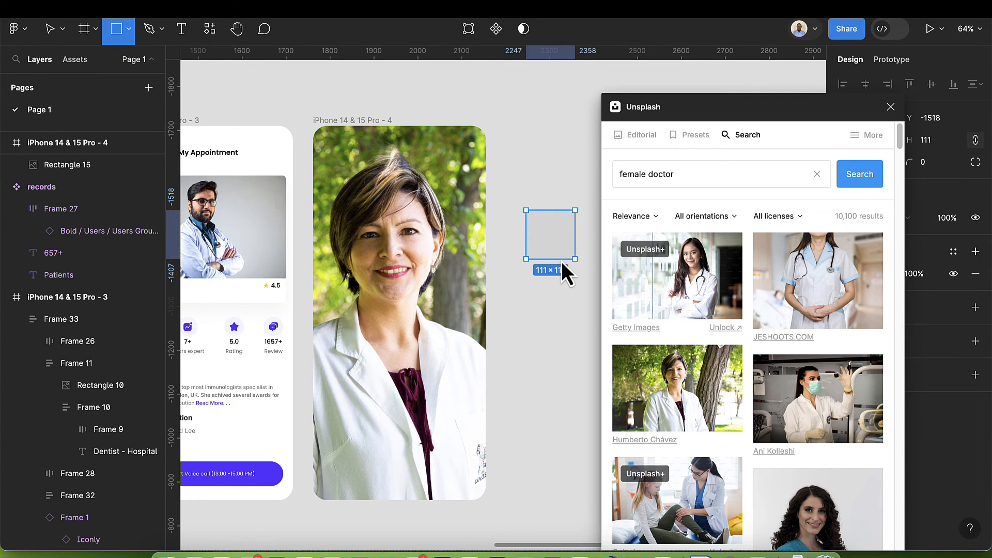
{"action": "left_click", "coordinate": [680, 395]}
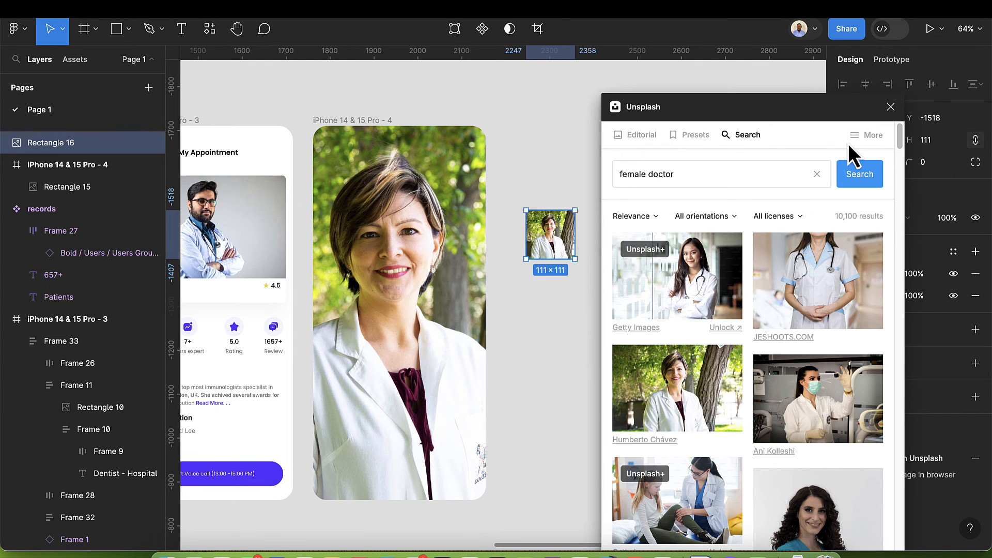
{"action": "left_click", "coordinate": [891, 108]}
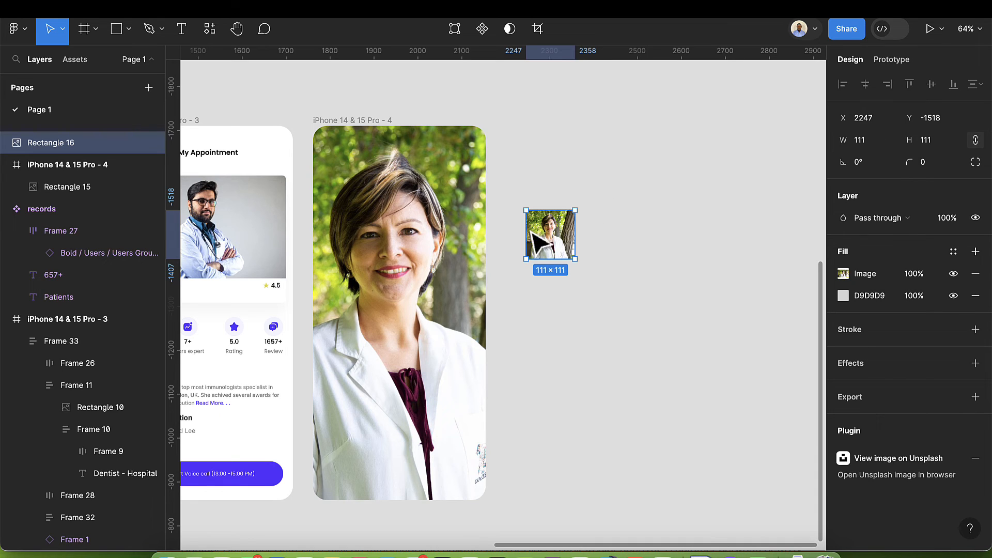
Step: Duplicate the full-screen photo rectangle in place and remove the image fill from the copy
{"action": "left_click", "coordinate": [454, 268]}
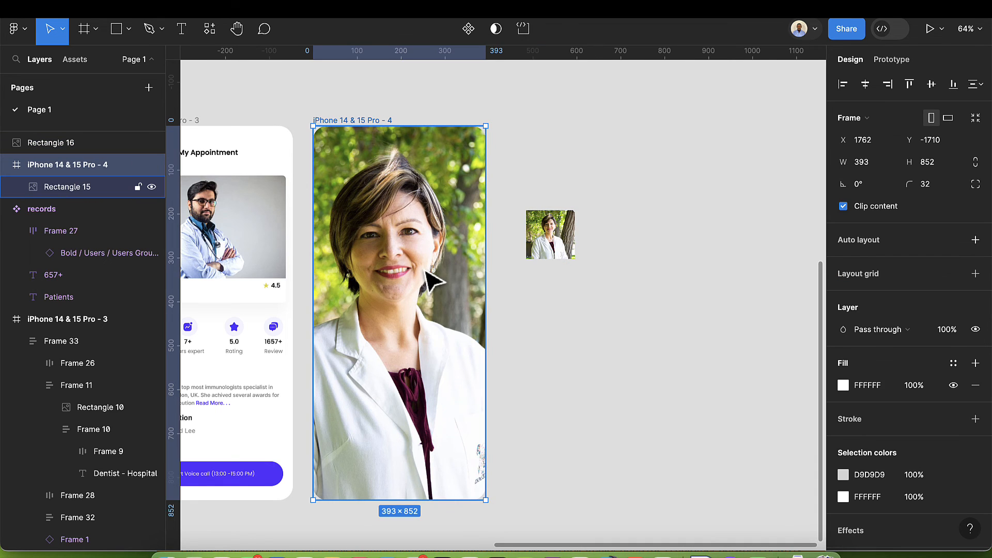
{"action": "double_click", "coordinate": [446, 281]}
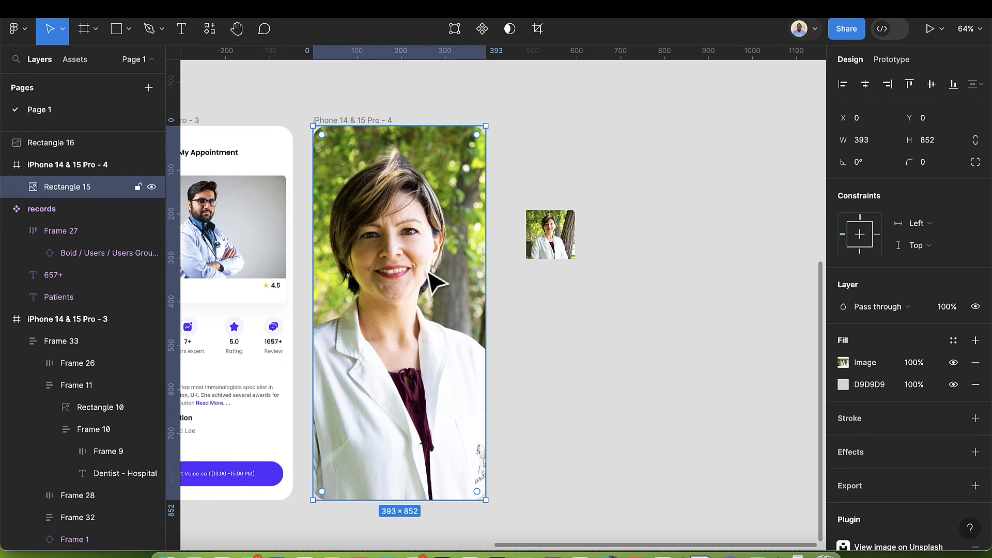
{"action": "key", "text": "super+v"}
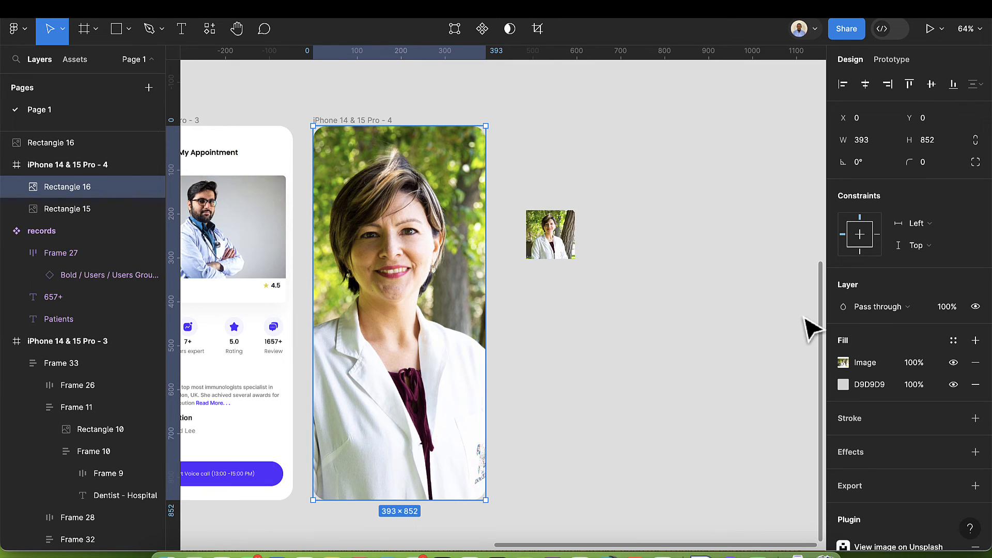
{"action": "left_click", "coordinate": [974, 362]}
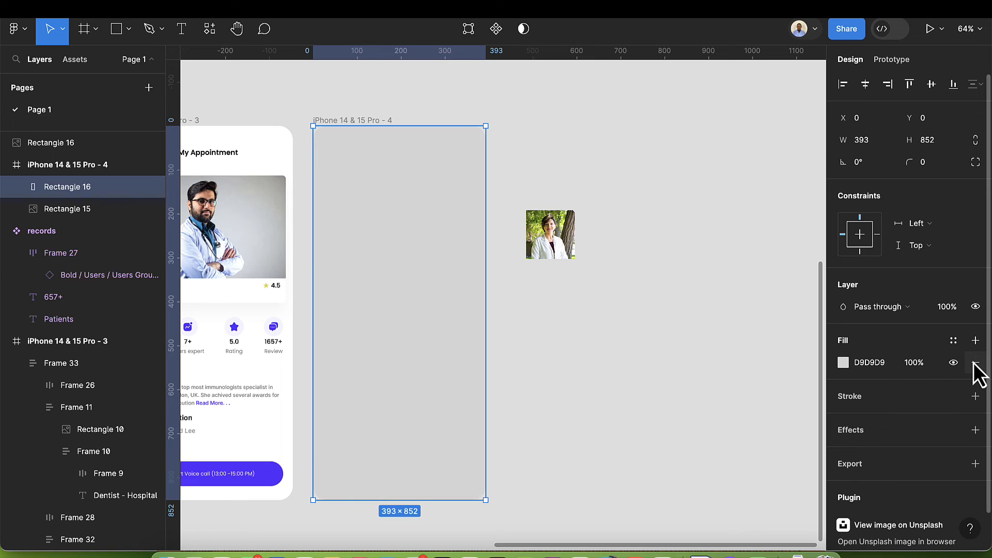
Step: Set the duplicated full-screen rectangle's fill to black 000000 at 10% opacity
{"action": "left_click", "coordinate": [843, 365]}
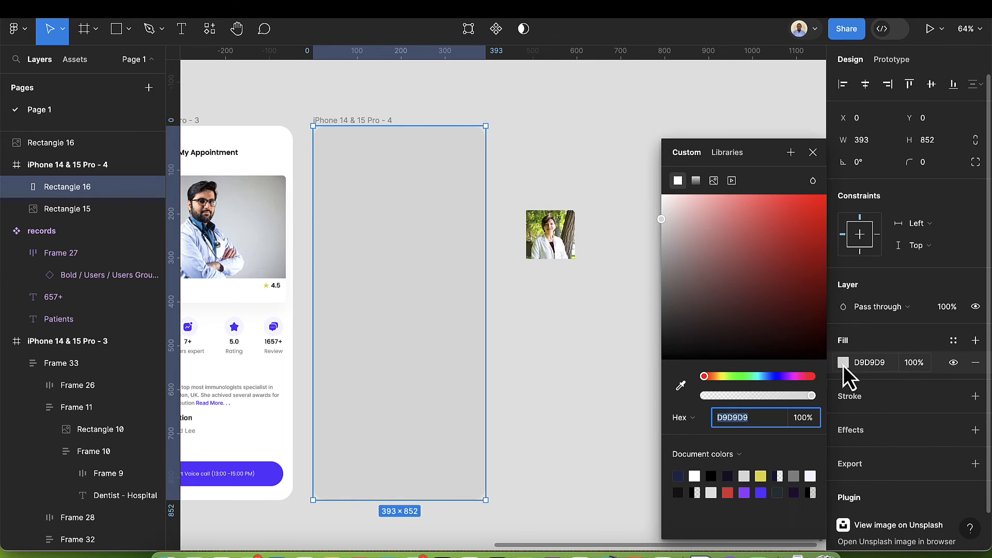
{"action": "left_click", "coordinate": [727, 475]}
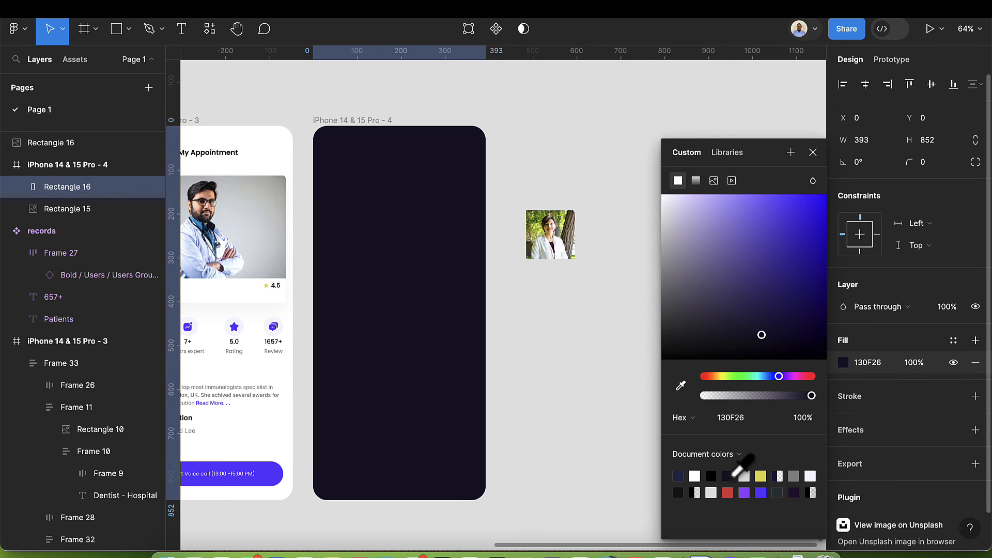
{"action": "left_click_drag", "start_coordinate": [757, 337], "coordinate": [852, 374]}
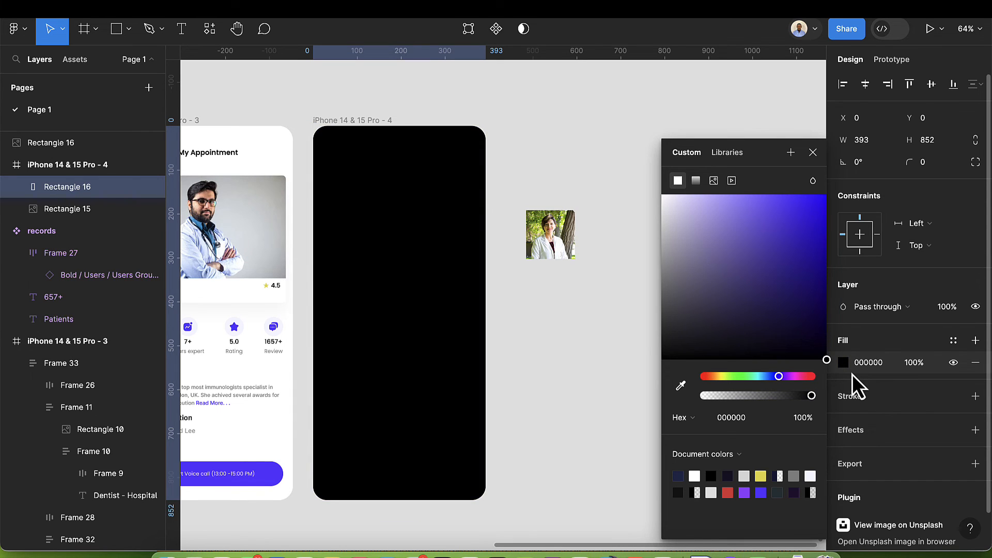
{"action": "left_click", "coordinate": [913, 364]}
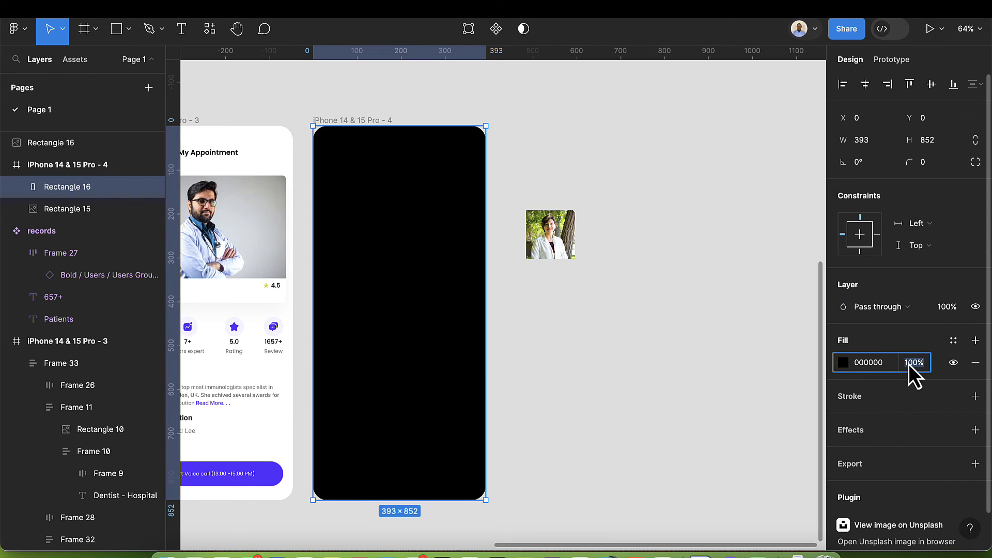
{"action": "type", "text": "10"}
{"action": "key", "text": "Return"}
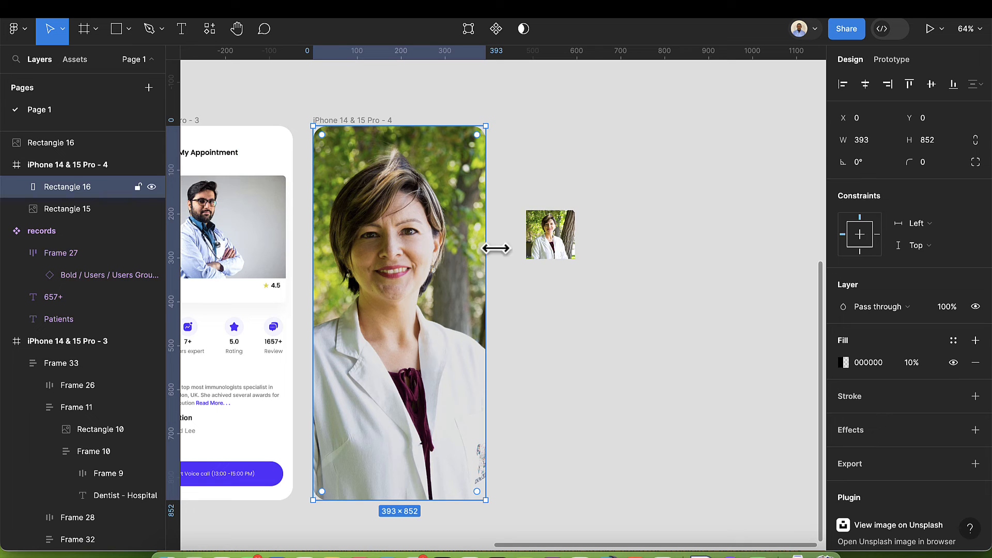
Step: Move the small square photo into the fourth screen at X 141, Y 315 and round it with a corner radius of 66
{"action": "scroll", "coordinate": [444, 262], "scroll_direction": "up", "scroll_amount": 1}
{"action": "left_click", "coordinate": [571, 253]}
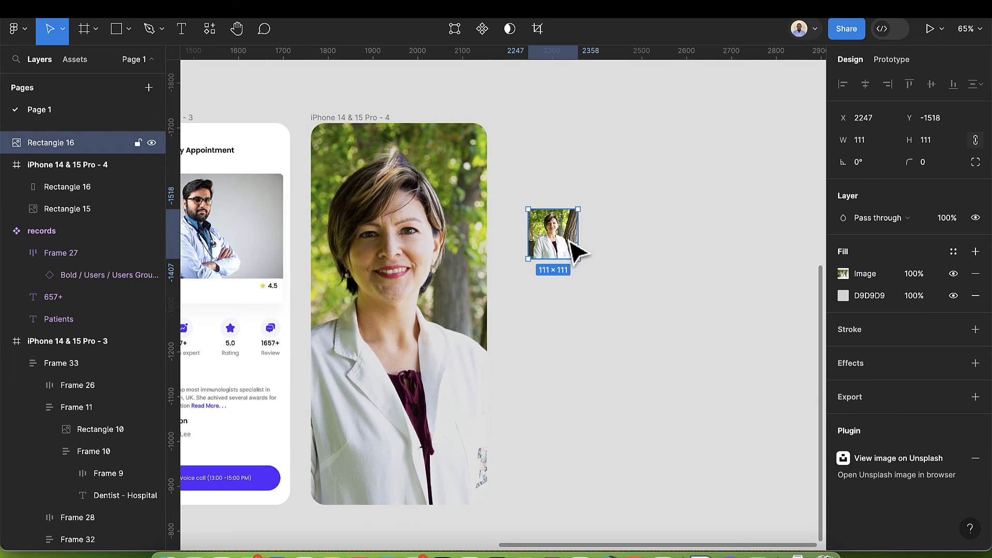
{"action": "left_click_drag", "start_coordinate": [571, 253], "coordinate": [416, 305]}
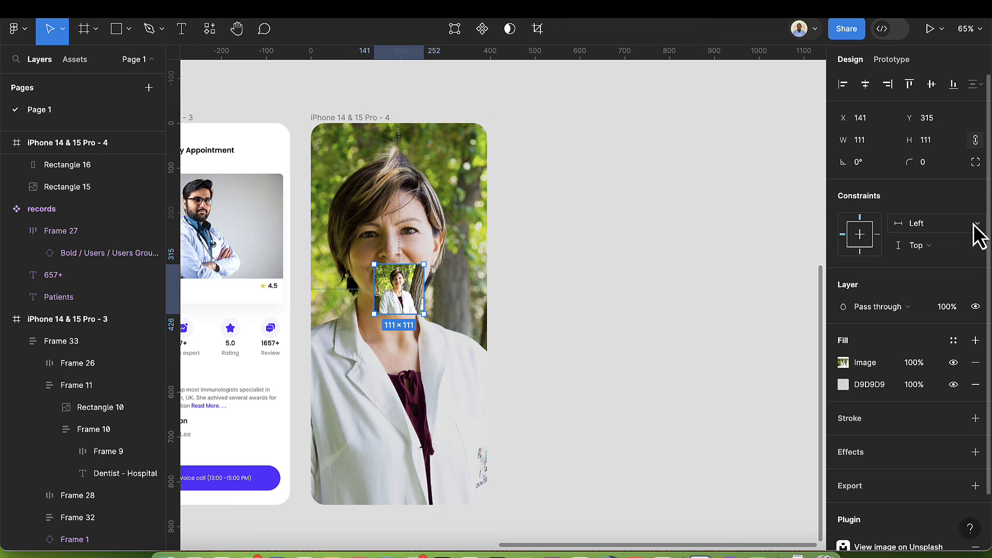
{"action": "left_click", "coordinate": [938, 166]}
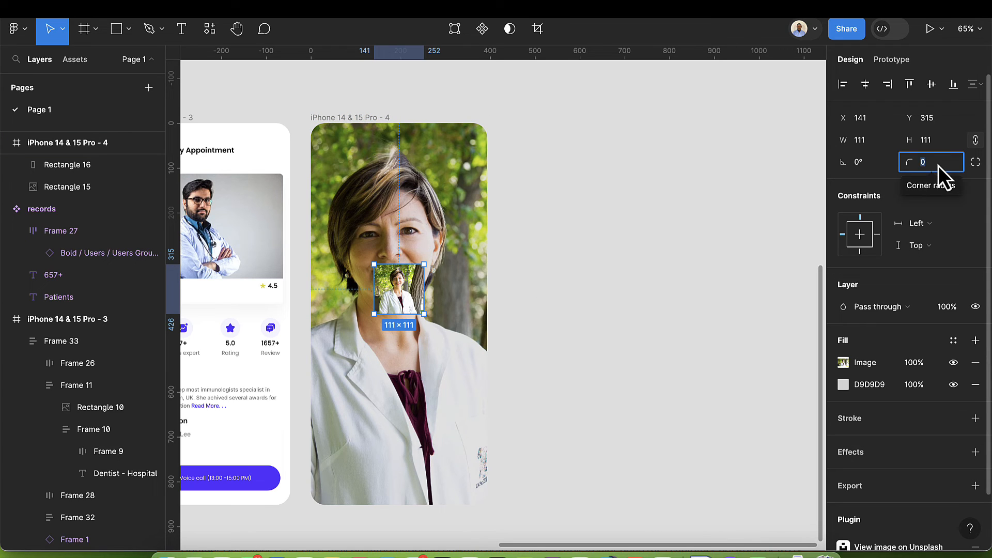
{"action": "key", "text": "BackSpace"}
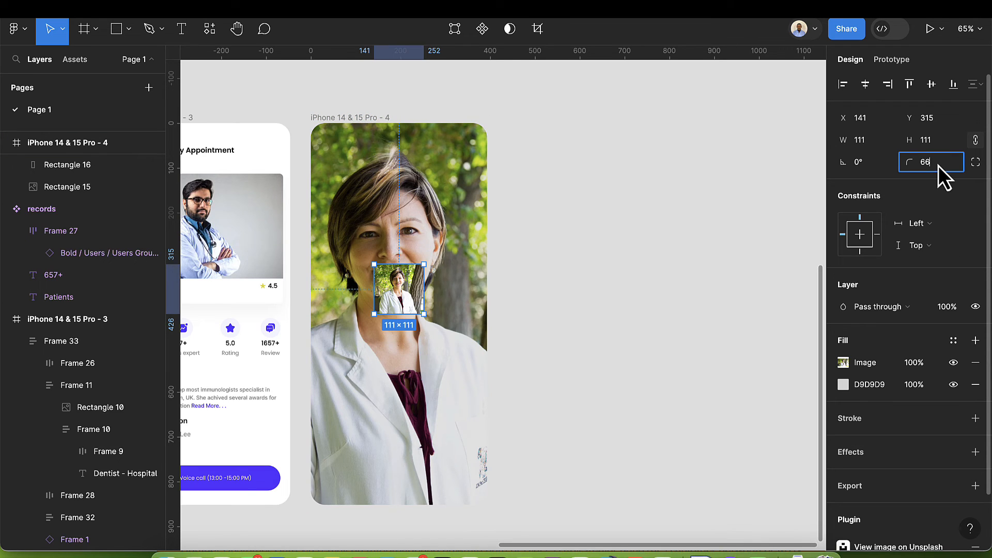
{"action": "key", "text": "Return"}
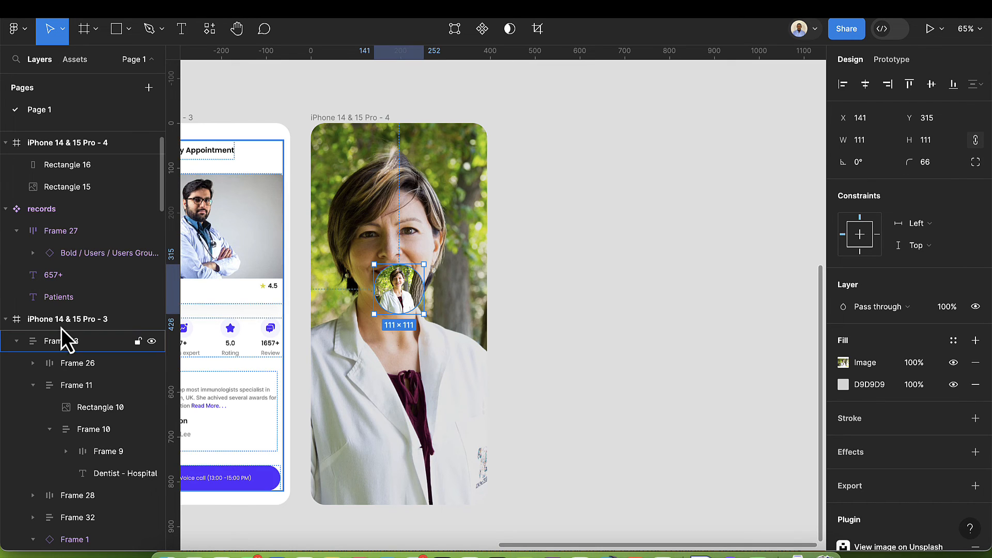
Step: Rename the black overlay rectangle as Filter and set its fill opacity to 20%
{"action": "key", "text": "Escape"}
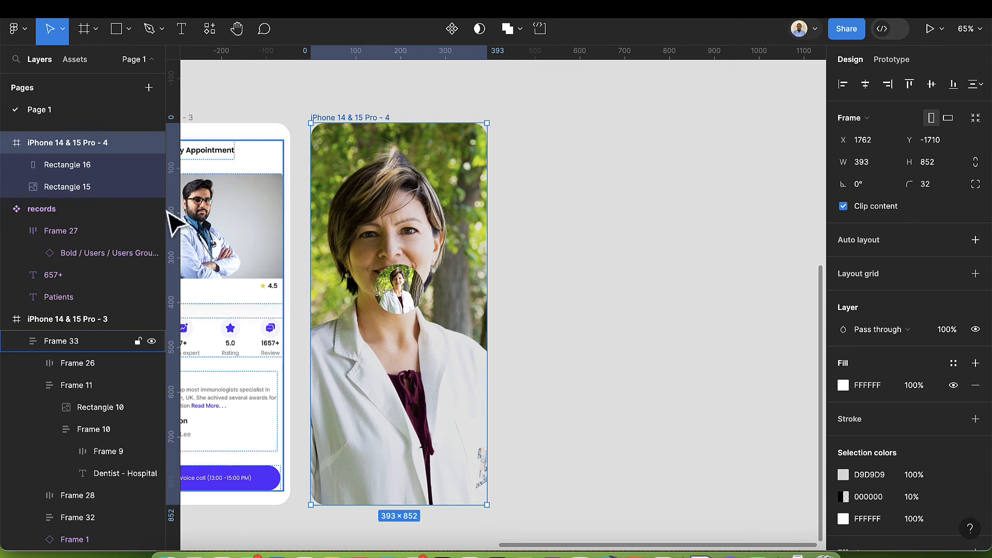
{"action": "double_click", "coordinate": [92, 165]}
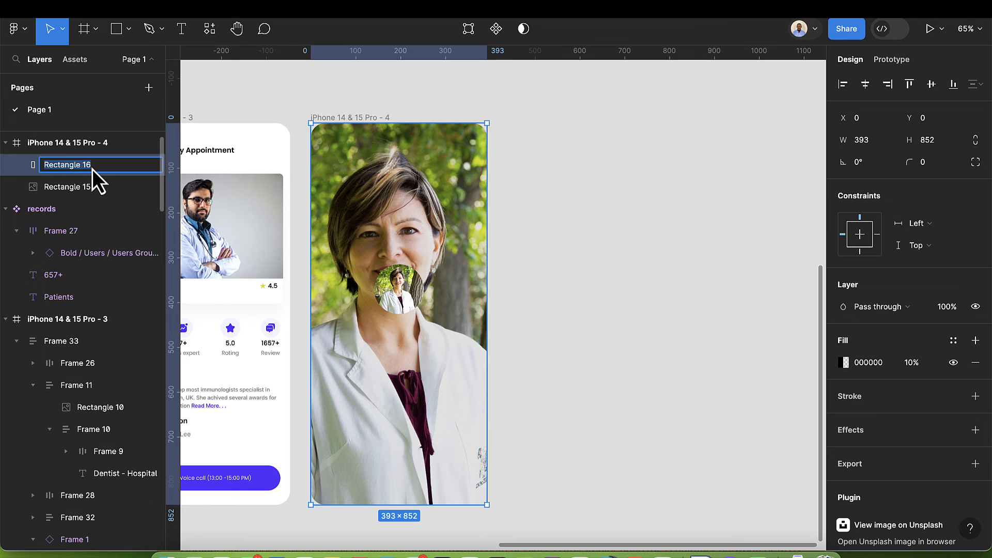
{"action": "type", "text": "Filter"}
{"action": "key", "text": "Return"}
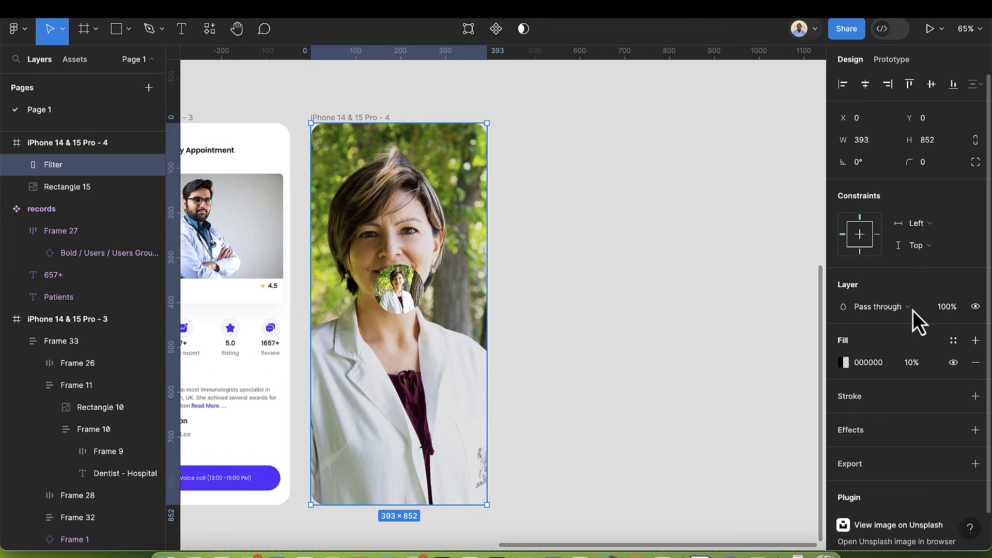
{"action": "left_click", "coordinate": [914, 363]}
{"action": "type", "text": "27"}
{"action": "key", "text": "Return"}
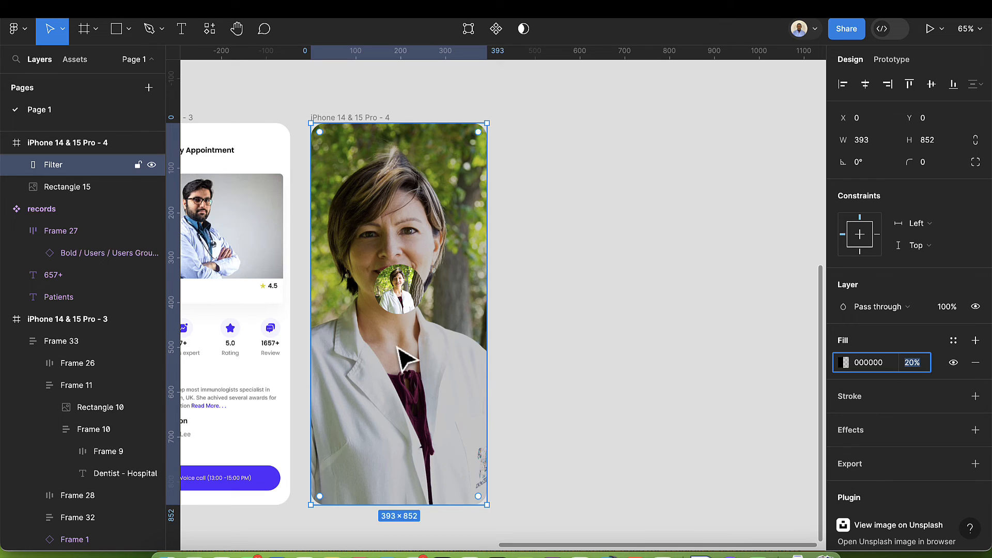
Step: Move the records component from above the My Appointment screen to the empty canvas beside the fourth screen at X 2343, Y -1531
{"action": "scroll", "coordinate": [405, 361], "scroll_direction": "left", "scroll_amount": 3}
{"action": "scroll", "coordinate": [409, 361], "scroll_direction": "up", "scroll_amount": 1}
{"action": "scroll", "coordinate": [405, 362], "scroll_direction": "up", "scroll_amount": 1}
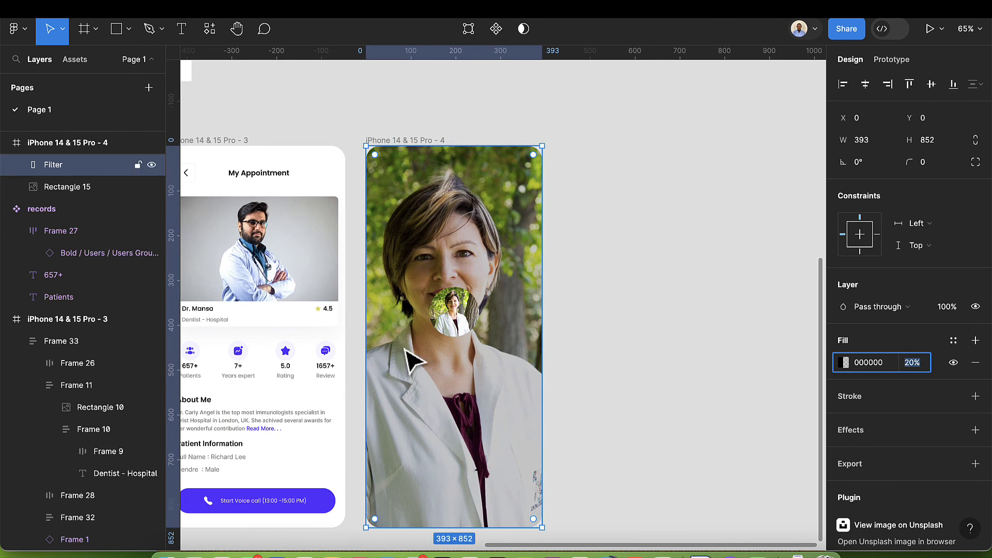
{"action": "scroll", "coordinate": [414, 355], "scroll_direction": "left", "scroll_amount": 6}
{"action": "left_click_drag", "start_coordinate": [263, 106], "coordinate": [587, 155]}
{"action": "left_click_drag", "start_coordinate": [696, 182], "coordinate": [744, 224]}
{"action": "scroll", "coordinate": [755, 224], "scroll_direction": "left", "scroll_amount": 8}
{"action": "scroll", "coordinate": [764, 236], "scroll_direction": "right", "scroll_amount": 9}
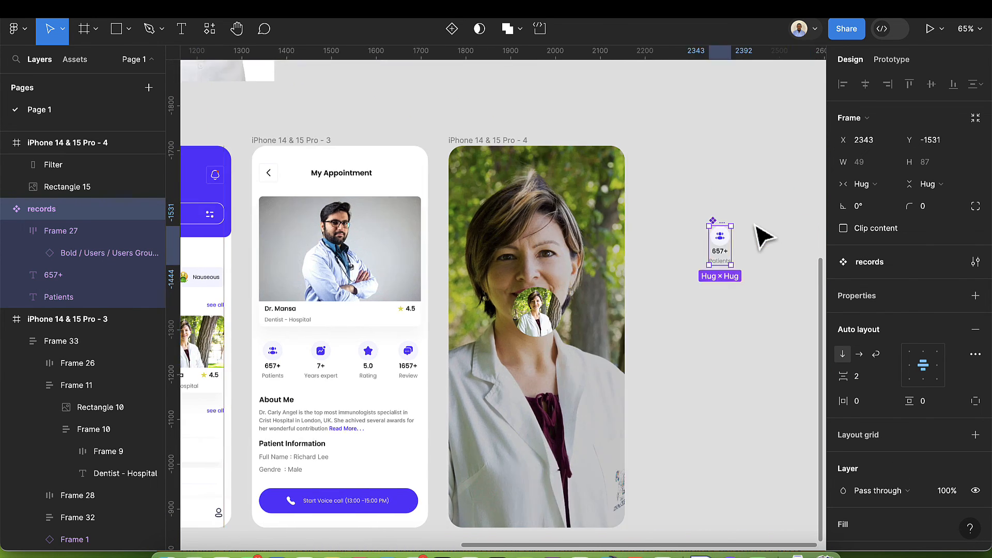
{"action": "scroll", "coordinate": [723, 237], "scroll_direction": "right", "scroll_amount": 5}
{"action": "scroll", "coordinate": [653, 255], "scroll_direction": "up", "scroll_amount": 5}
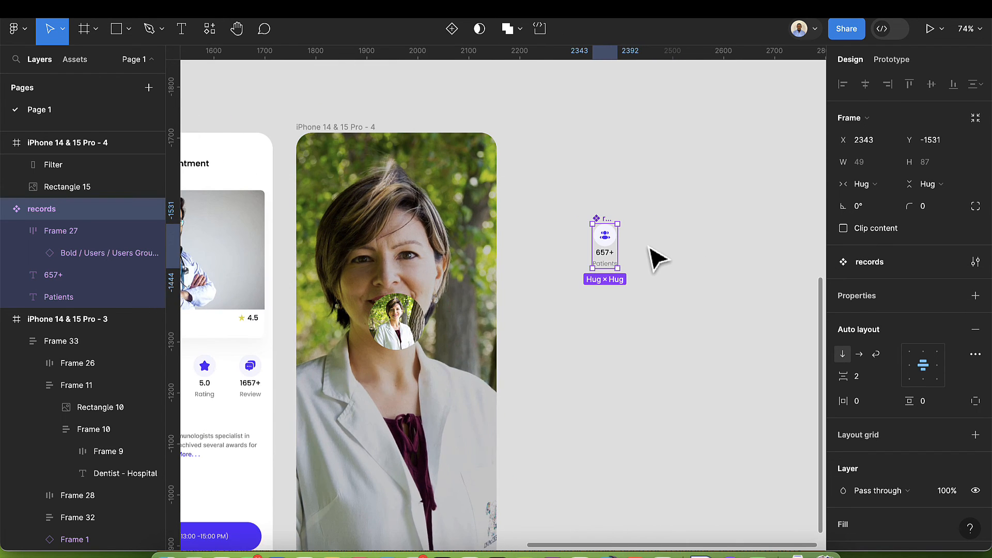
{"action": "scroll", "coordinate": [633, 251], "scroll_direction": "up", "scroll_amount": 6}
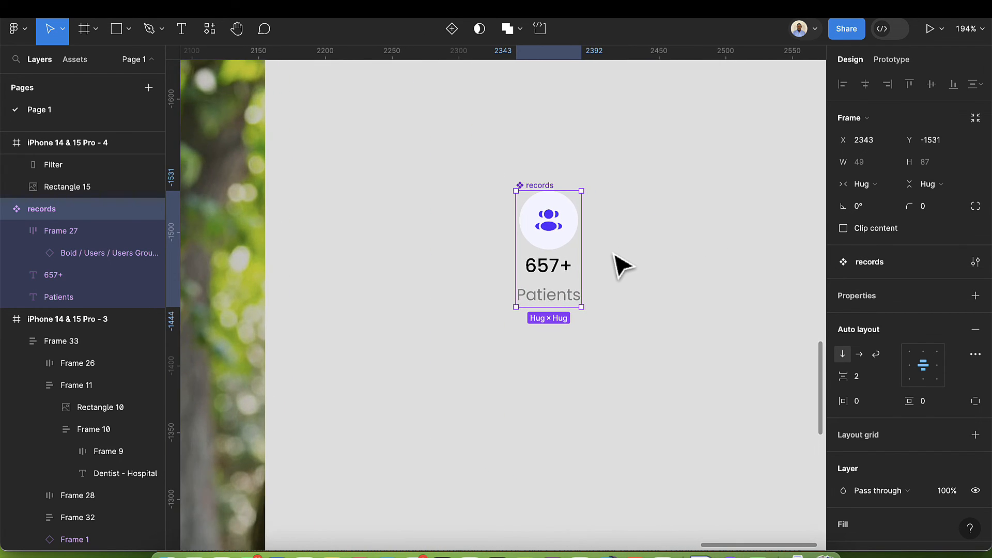
{"action": "scroll", "coordinate": [619, 269], "scroll_direction": "up", "scroll_amount": 2}
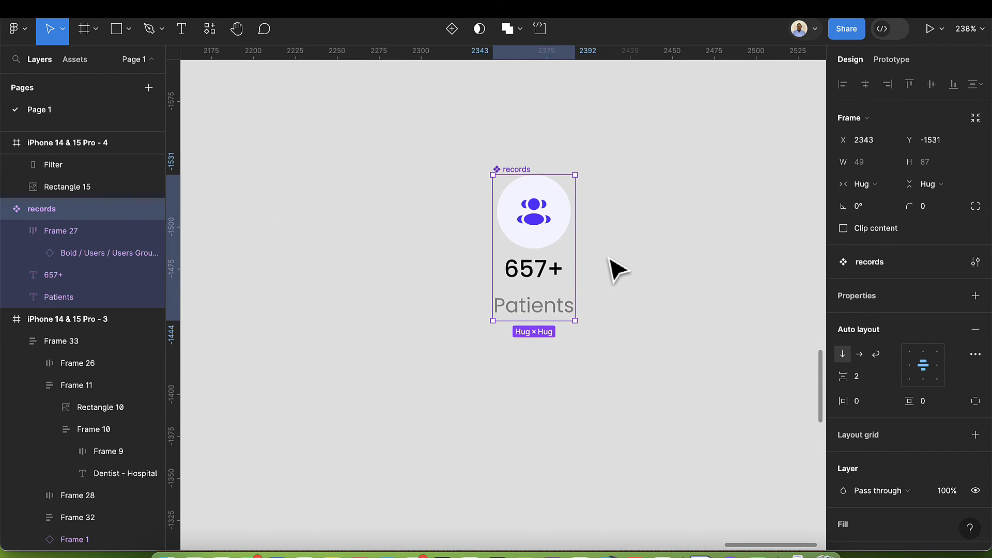
Step: Add a Boolean property named heading, with value True, to the records component
{"action": "left_click", "coordinate": [545, 269]}
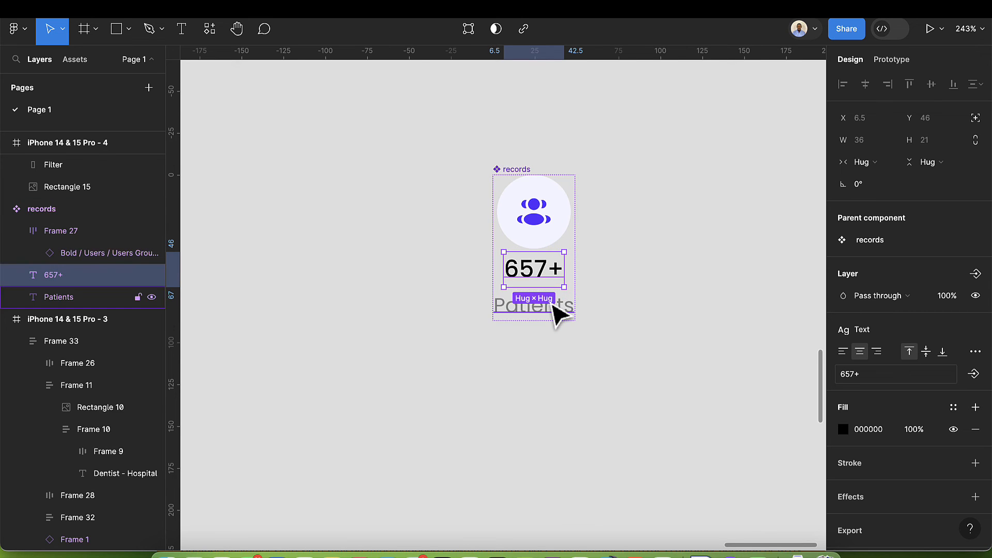
{"action": "left_click", "coordinate": [557, 309]}
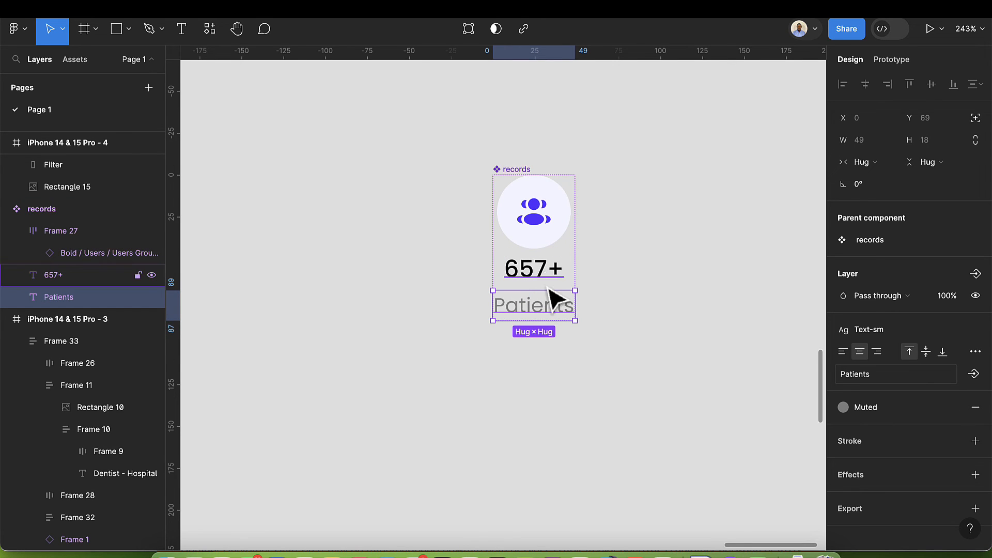
{"action": "left_click", "coordinate": [517, 170]}
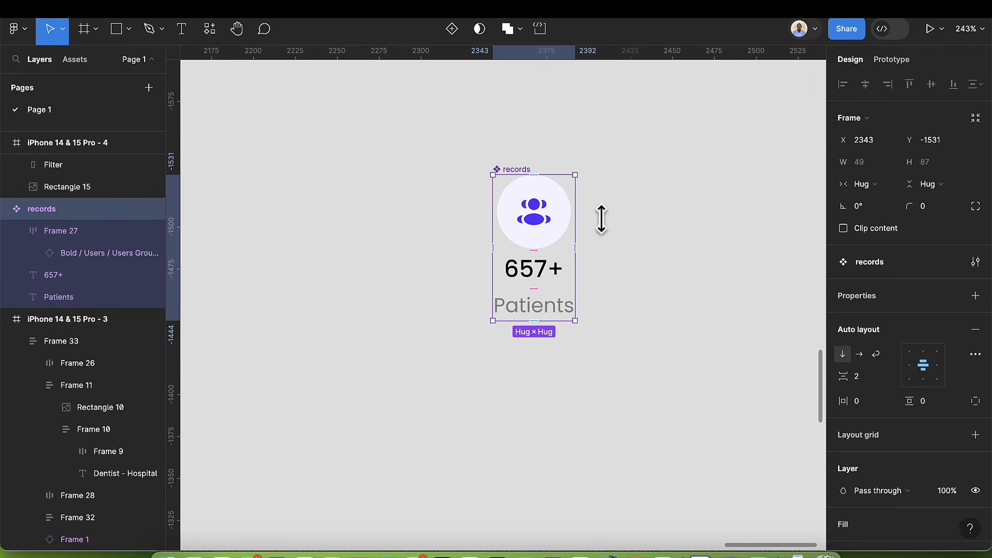
{"action": "left_click", "coordinate": [975, 296]}
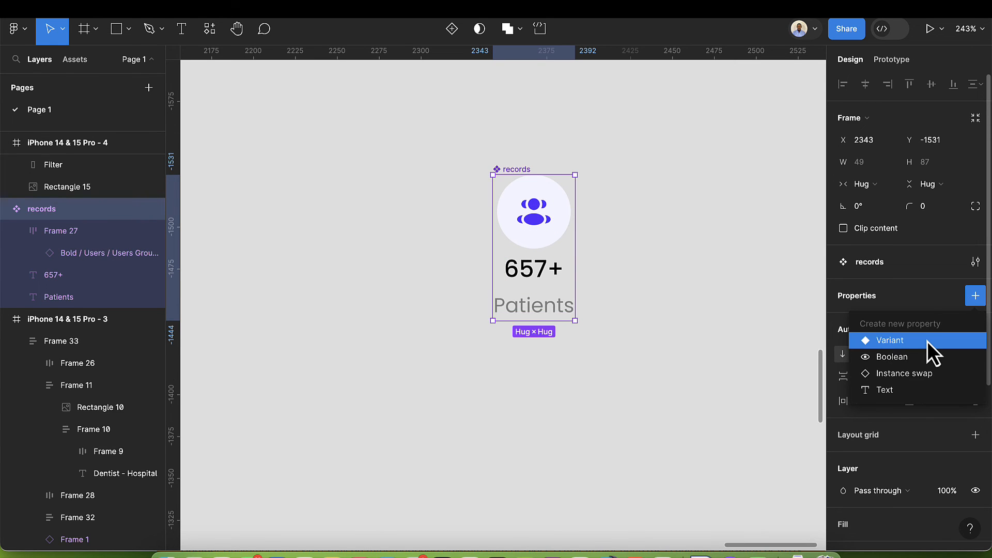
{"action": "left_click", "coordinate": [907, 363]}
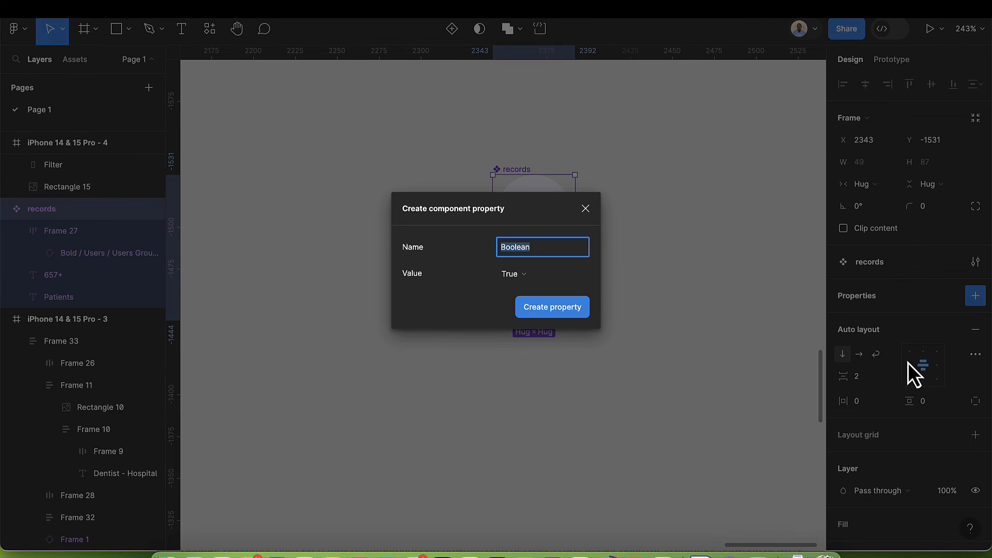
{"action": "key", "text": "BackSpace"}
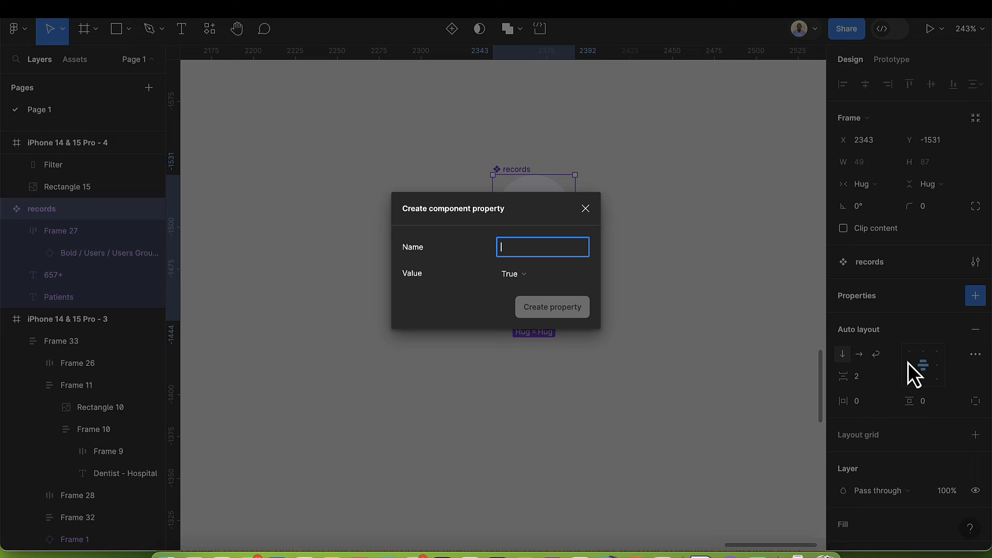
{"action": "type", "text": "heading"}
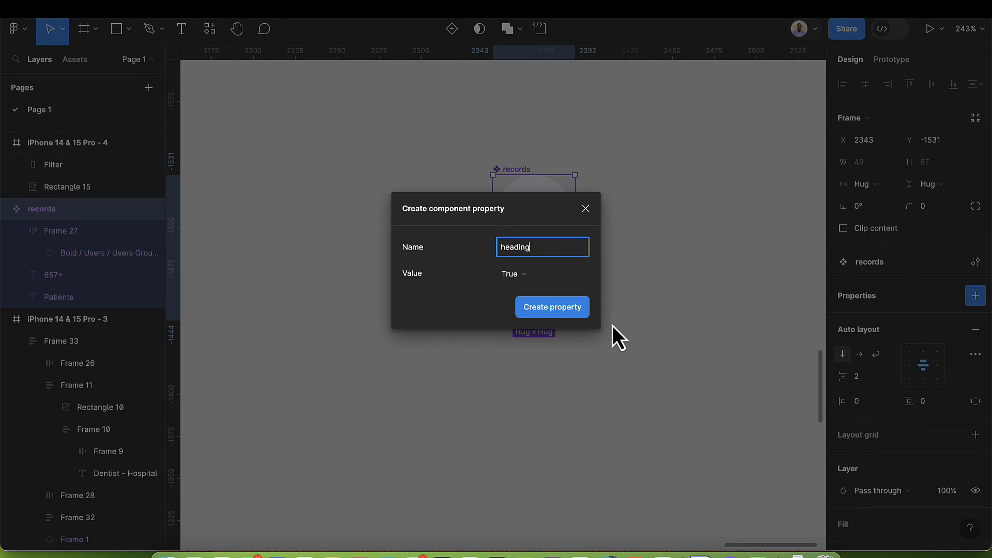
{"action": "left_click", "coordinate": [574, 313]}
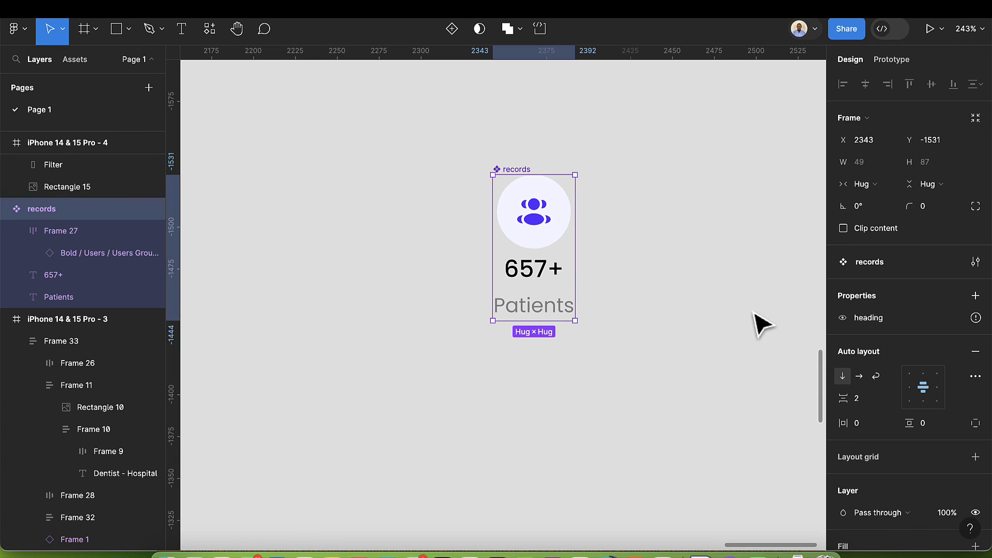
Step: Add a second Boolean property named detail, with value True, to the records component
{"action": "left_click", "coordinate": [975, 296]}
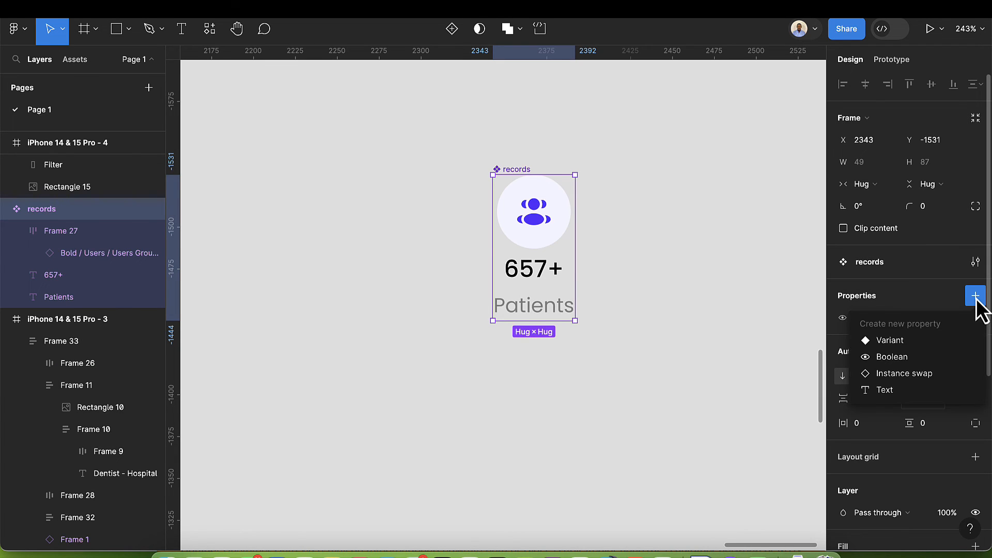
{"action": "left_click", "coordinate": [919, 356]}
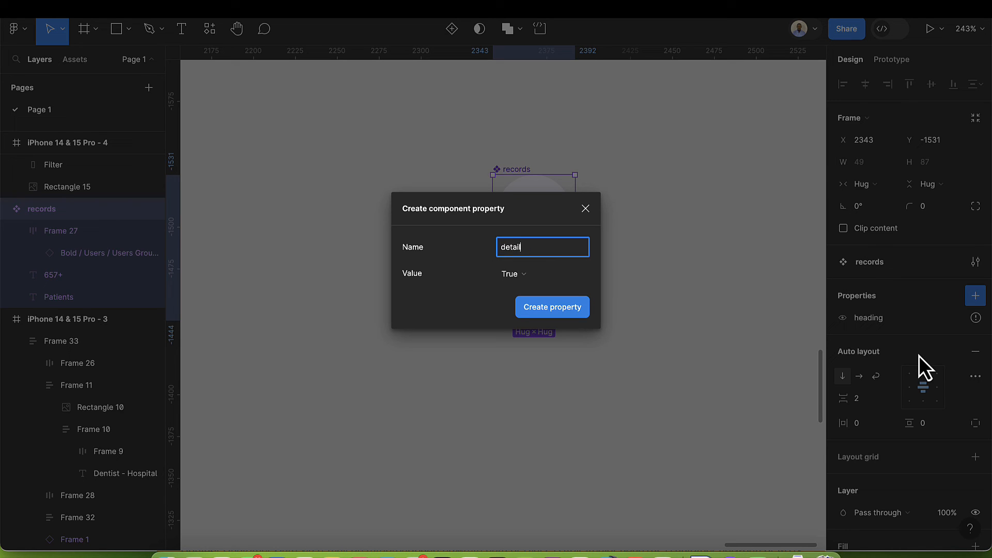
{"action": "left_click", "coordinate": [563, 312]}
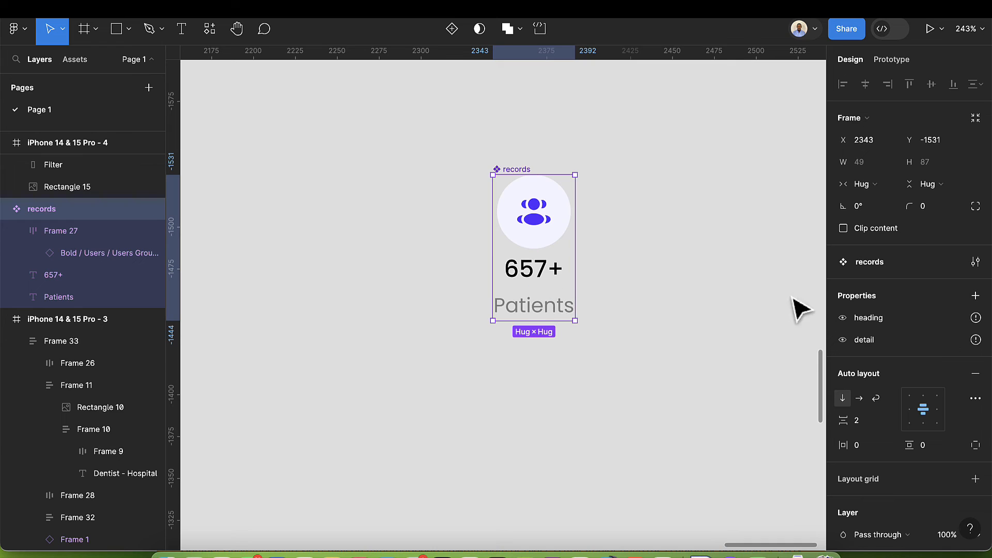
{"action": "mouse_move", "coordinate": [975, 320]}
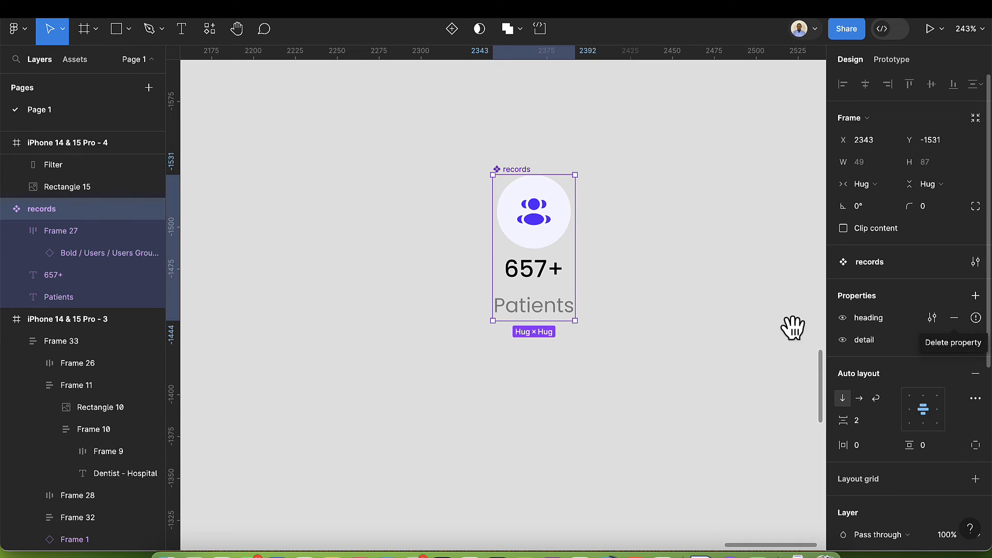
Step: In the records component, link the 657+ text's visibility to the heading property and the Patients text's visibility to the detail property
{"action": "double_click", "coordinate": [558, 282]}
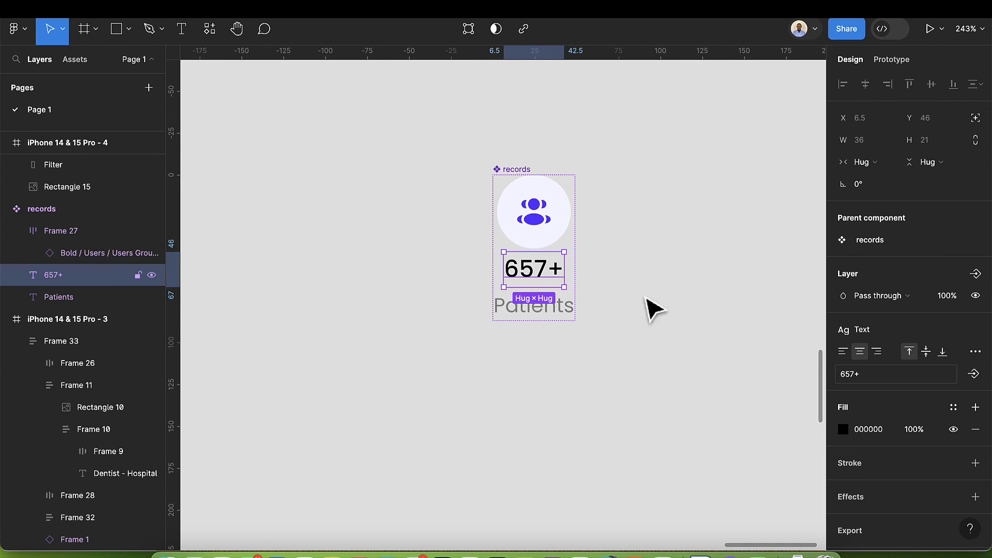
{"action": "left_click", "coordinate": [976, 274]}
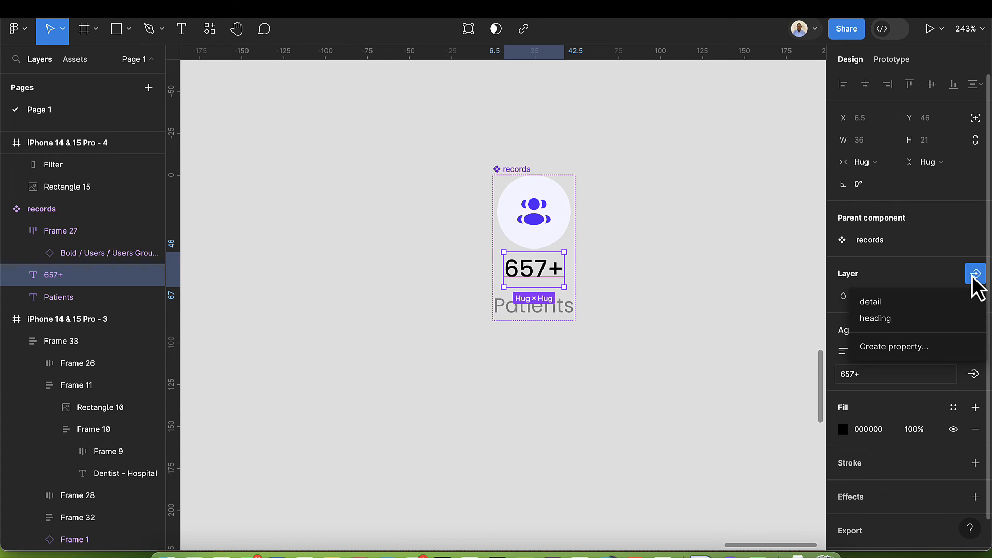
{"action": "left_click", "coordinate": [919, 319]}
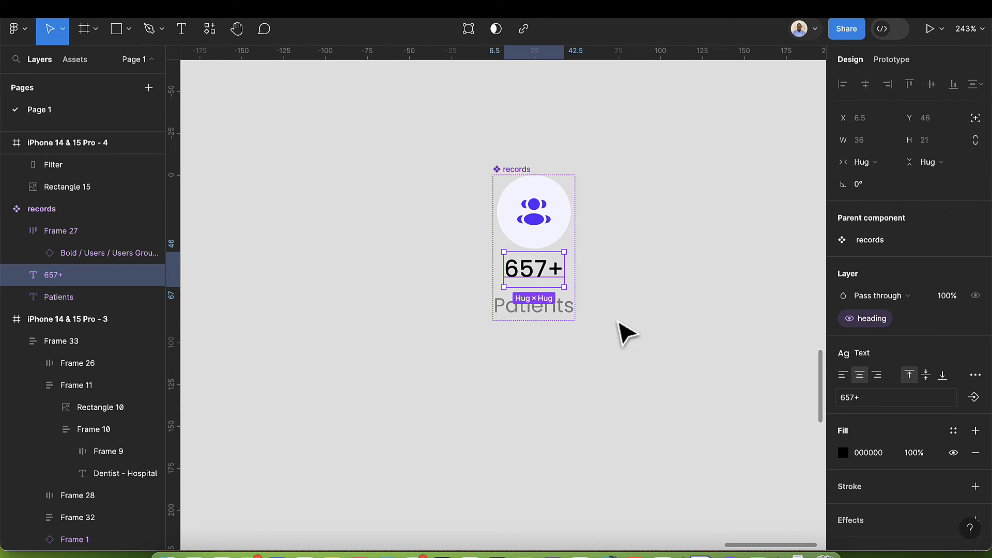
{"action": "left_click", "coordinate": [559, 310]}
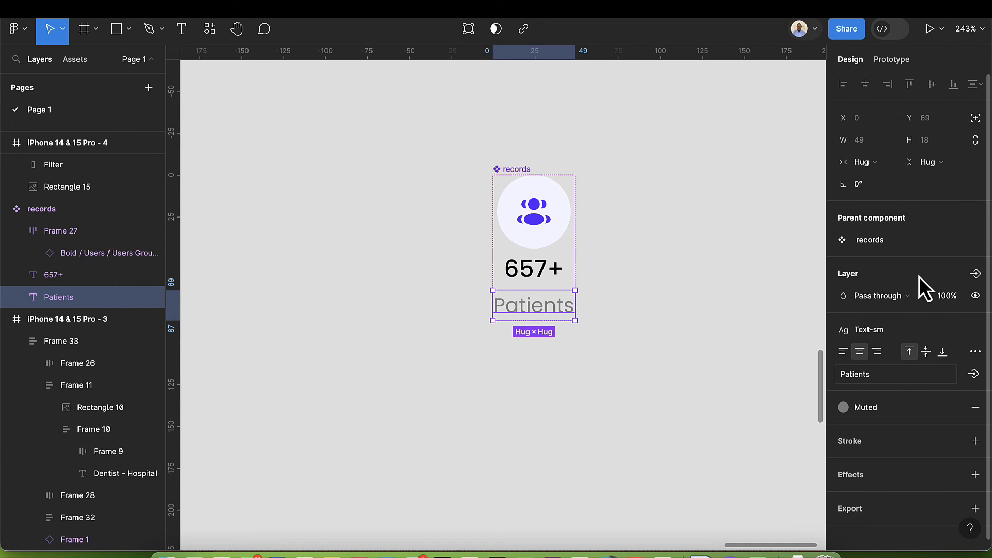
{"action": "left_click", "coordinate": [975, 275]}
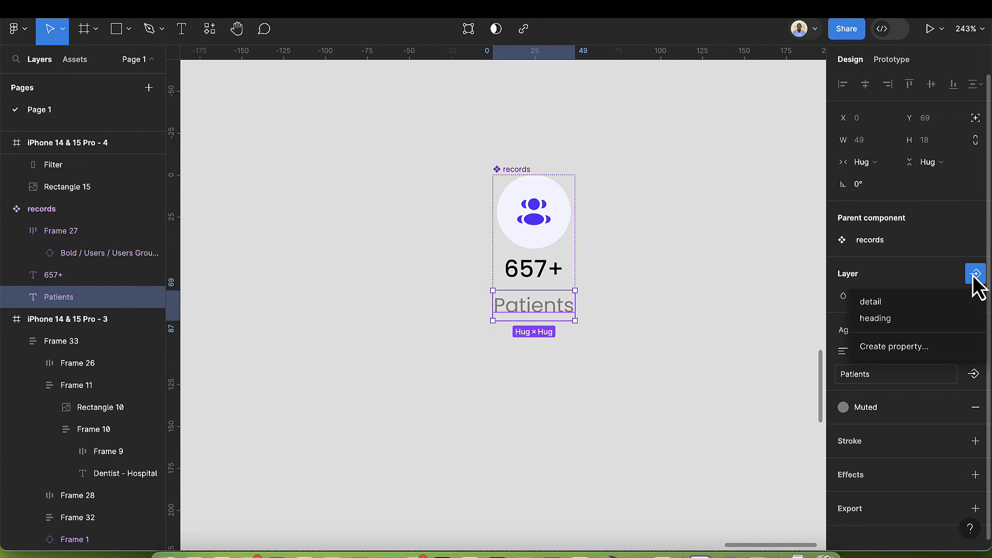
{"action": "left_click", "coordinate": [916, 306]}
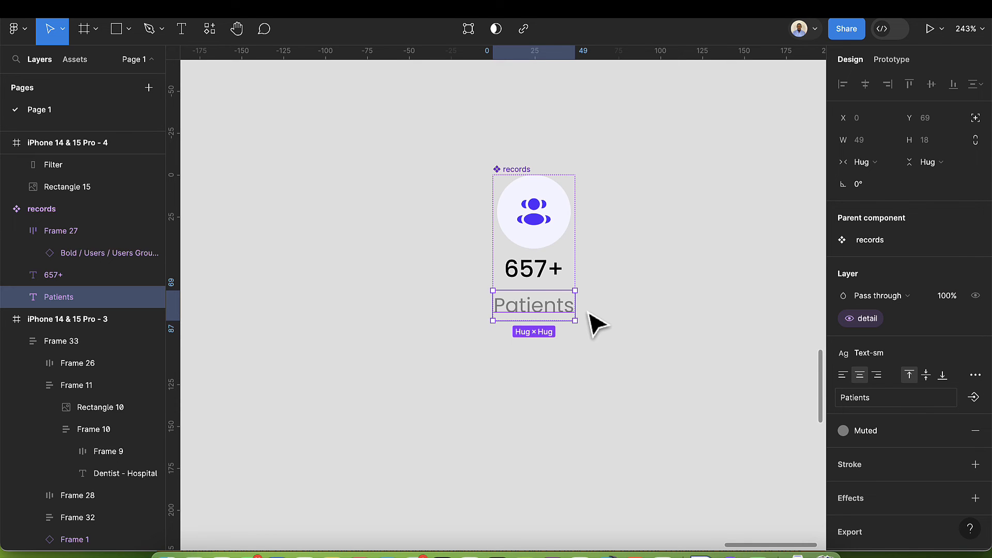
Step: Test the heading and detail properties on the Patients records instance of the My Appointment screen by switching them off and on again
{"action": "scroll", "coordinate": [594, 325], "scroll_direction": "left", "scroll_amount": 5}
{"action": "scroll", "coordinate": [589, 313], "scroll_direction": "down", "scroll_amount": 5}
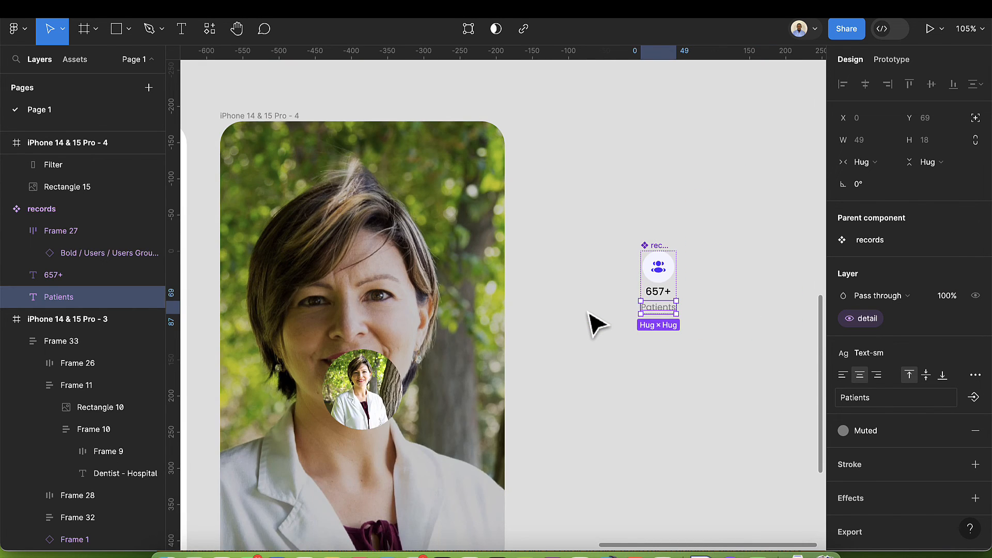
{"action": "scroll", "coordinate": [594, 324], "scroll_direction": "left", "scroll_amount": 3}
{"action": "scroll", "coordinate": [383, 388], "scroll_direction": "down", "scroll_amount": 2}
{"action": "scroll", "coordinate": [394, 388], "scroll_direction": "left", "scroll_amount": 6}
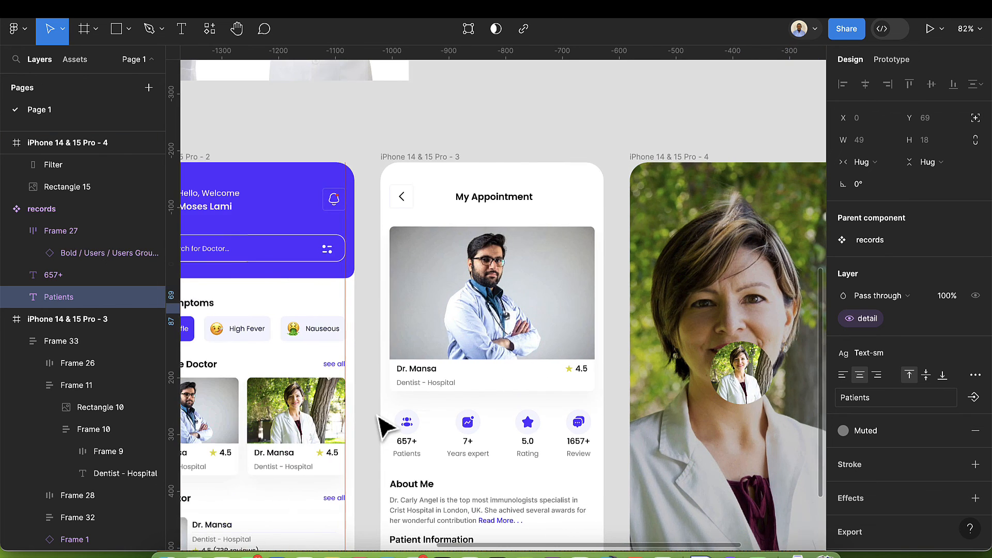
{"action": "scroll", "coordinate": [410, 445], "scroll_direction": "up", "scroll_amount": 5}
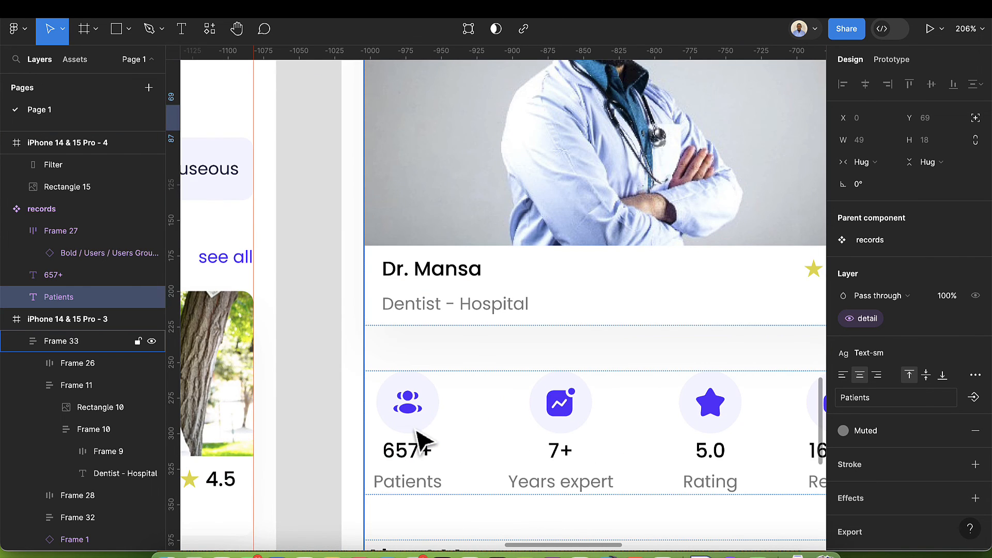
{"action": "left_click", "coordinate": [416, 435]}
{"action": "double_click", "coordinate": [416, 435]}
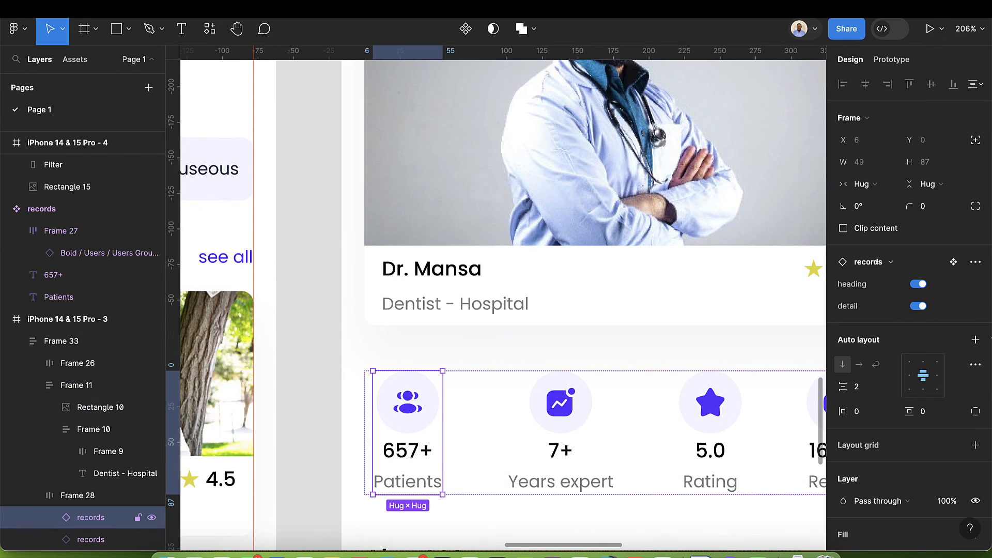
{"action": "left_click", "coordinate": [918, 285]}
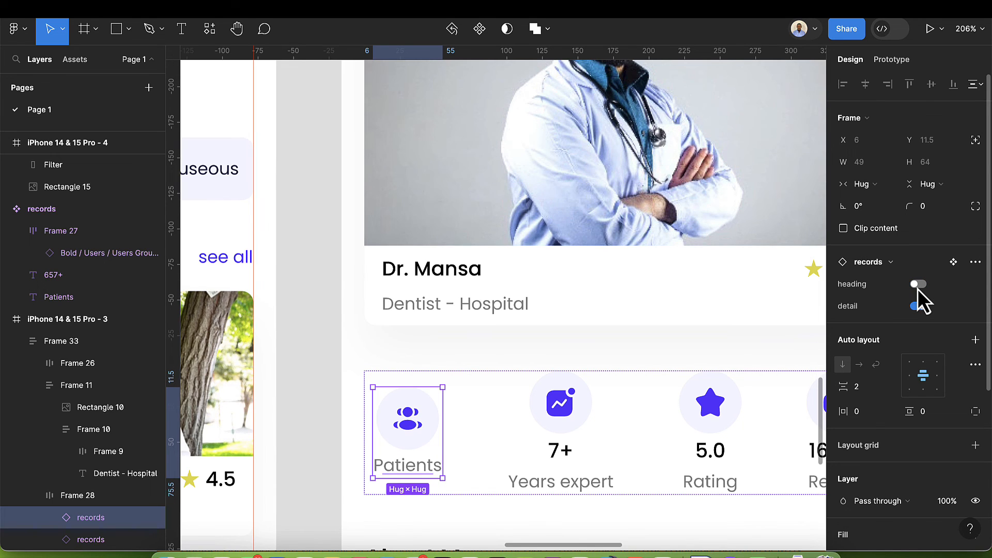
{"action": "left_click", "coordinate": [918, 285]}
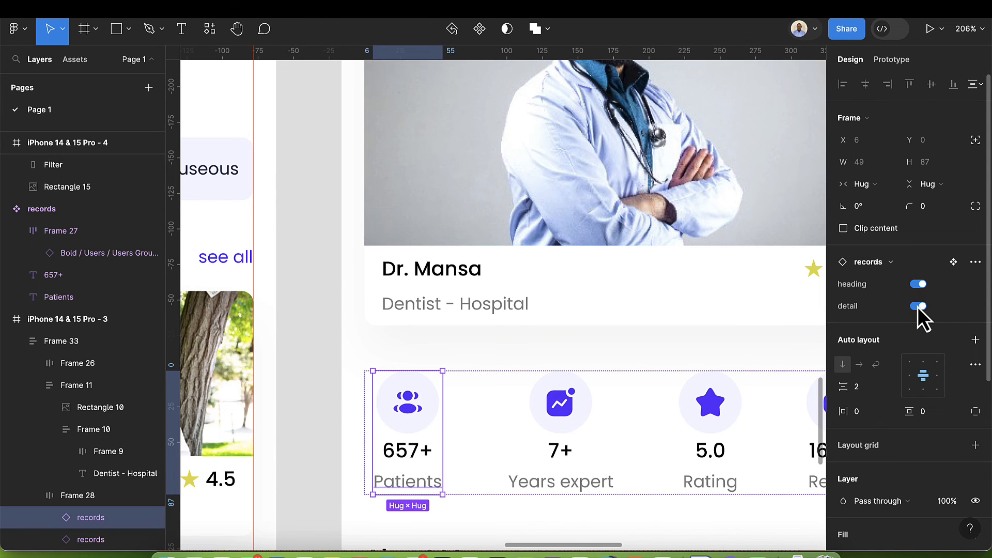
{"action": "left_click", "coordinate": [917, 307]}
{"action": "left_click", "coordinate": [918, 285]}
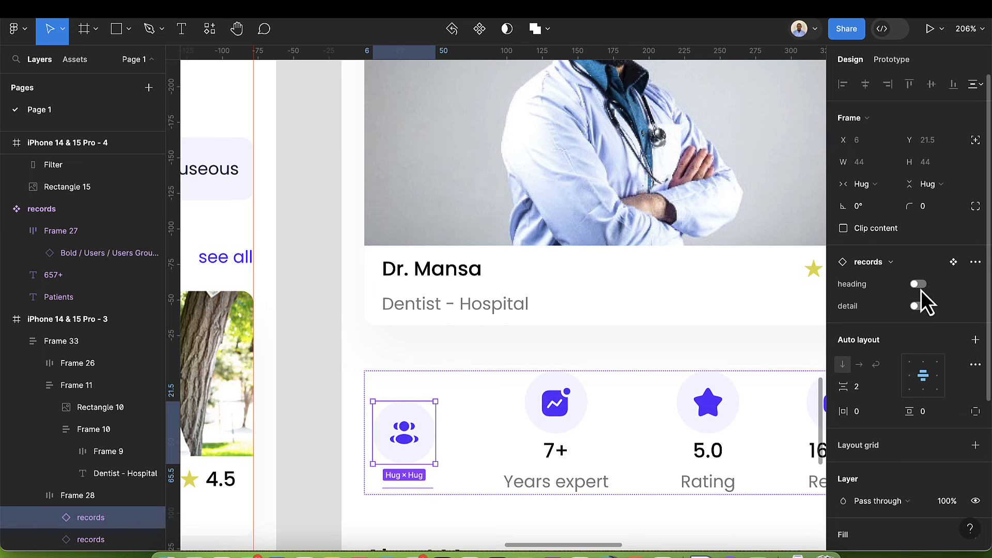
{"action": "left_click", "coordinate": [918, 307]}
{"action": "left_click", "coordinate": [919, 284]}
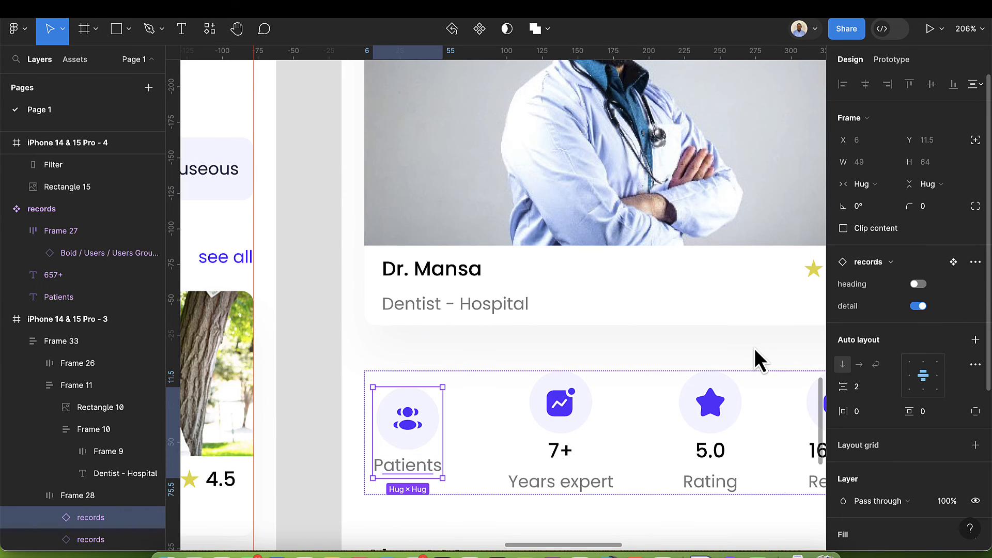
Step: Place an instance of the local records component on the fourth screen below the round portrait at X 120, Y 504
{"action": "scroll", "coordinate": [750, 367], "scroll_direction": "right", "scroll_amount": 10}
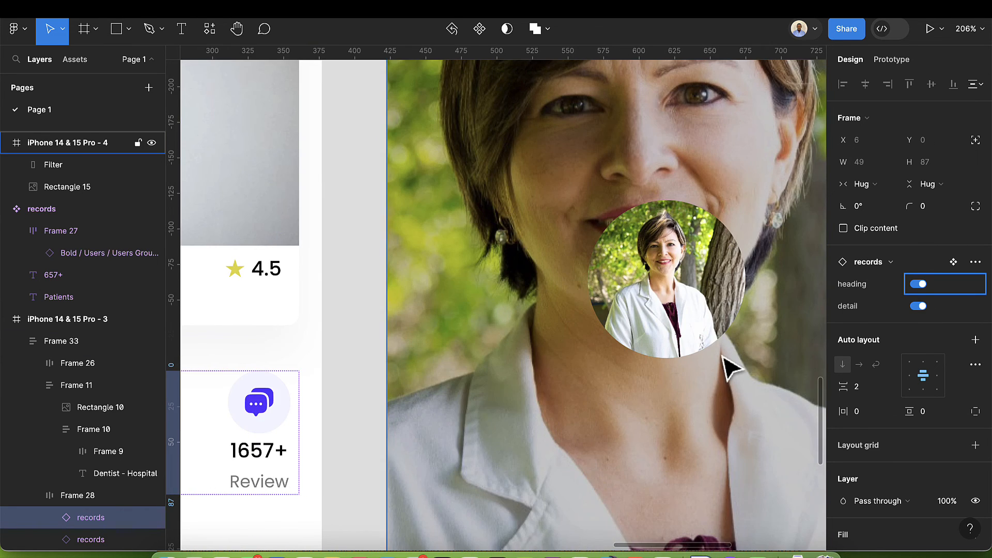
{"action": "scroll", "coordinate": [732, 366], "scroll_direction": "down", "scroll_amount": 5}
{"action": "scroll", "coordinate": [723, 358], "scroll_direction": "down", "scroll_amount": 1}
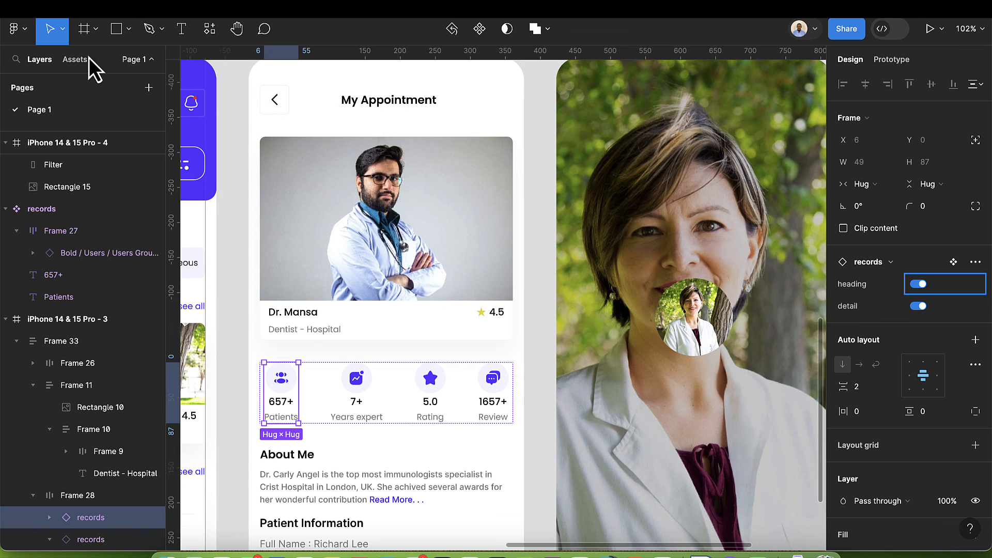
{"action": "left_click", "coordinate": [75, 60]}
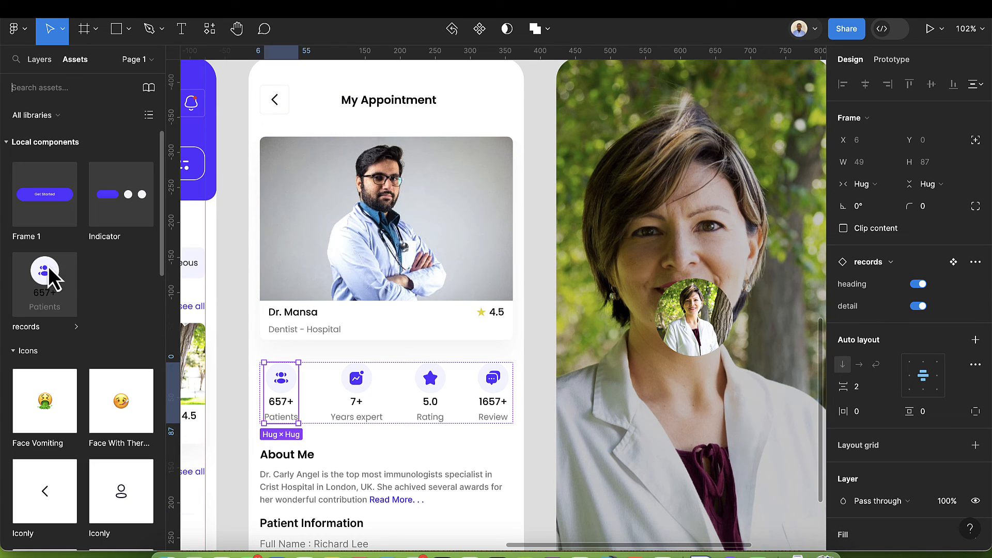
{"action": "left_click_drag", "start_coordinate": [48, 265], "coordinate": [297, 362]}
{"action": "left_click_drag", "start_coordinate": [566, 388], "coordinate": [671, 431]}
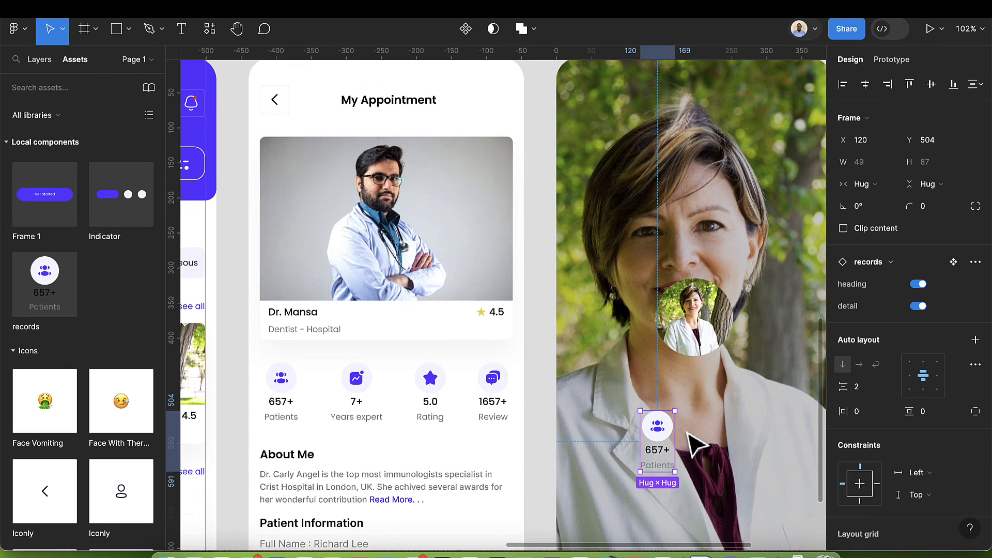
Step: Switch off the heading and detail properties of the new records instance, leaving only its round icon
{"action": "scroll", "coordinate": [695, 442], "scroll_direction": "right", "scroll_amount": 4}
{"action": "scroll", "coordinate": [695, 443], "scroll_direction": "right", "scroll_amount": 2}
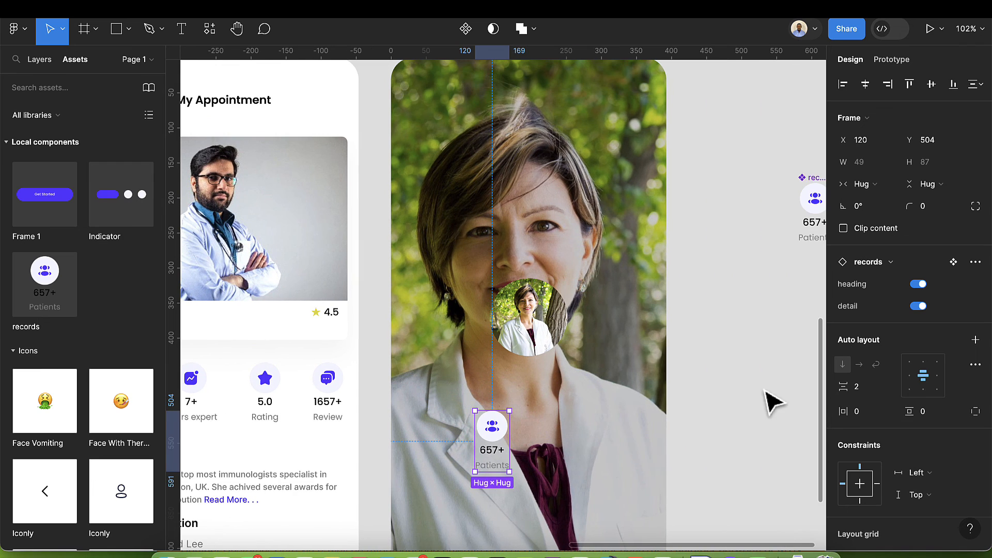
{"action": "left_click", "coordinate": [917, 285]}
{"action": "left_click", "coordinate": [920, 307]}
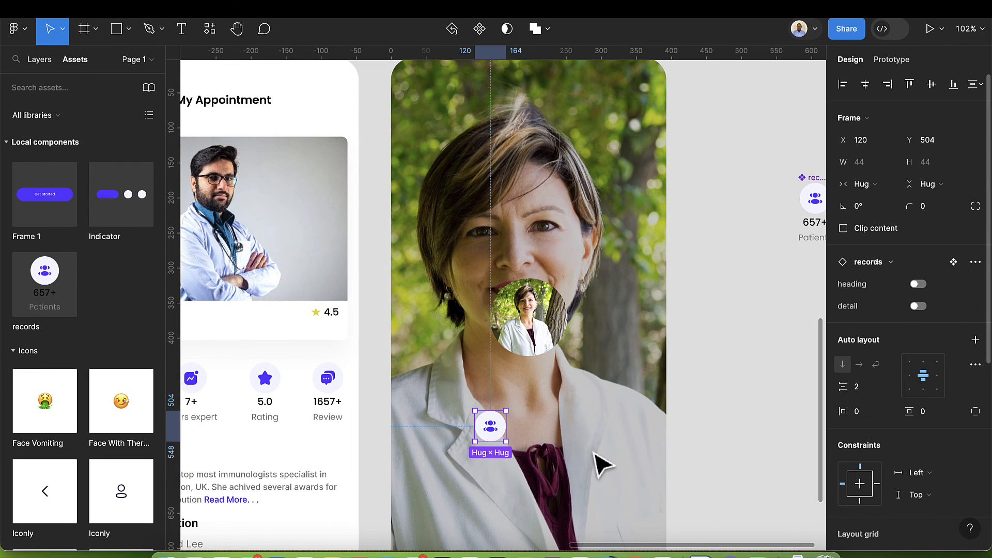
Step: Swap the icon inside the fourth screen's new round button for the speaker icon from the local Icons components
{"action": "scroll", "coordinate": [489, 443], "scroll_direction": "down", "scroll_amount": 2}
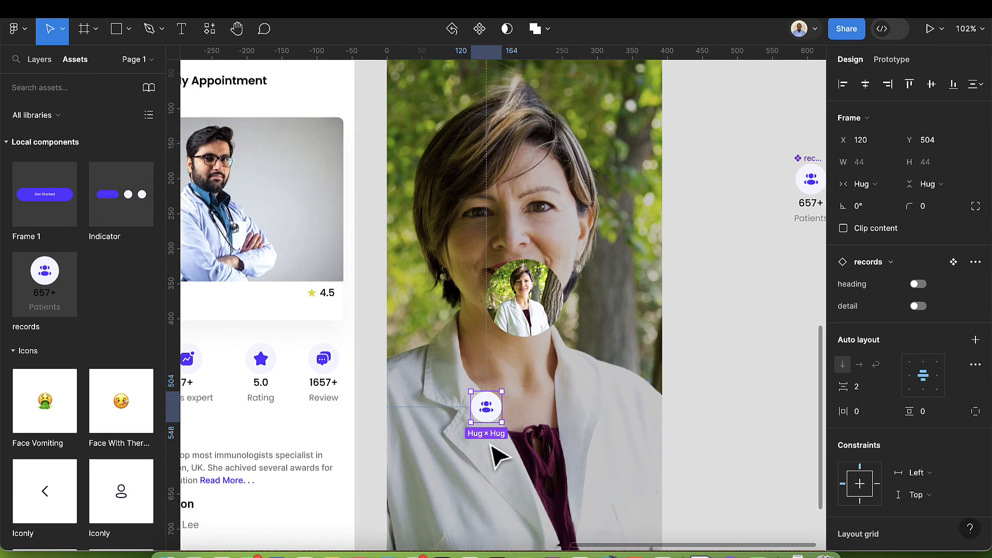
{"action": "double_click", "coordinate": [481, 384]}
{"action": "left_click", "coordinate": [541, 390]}
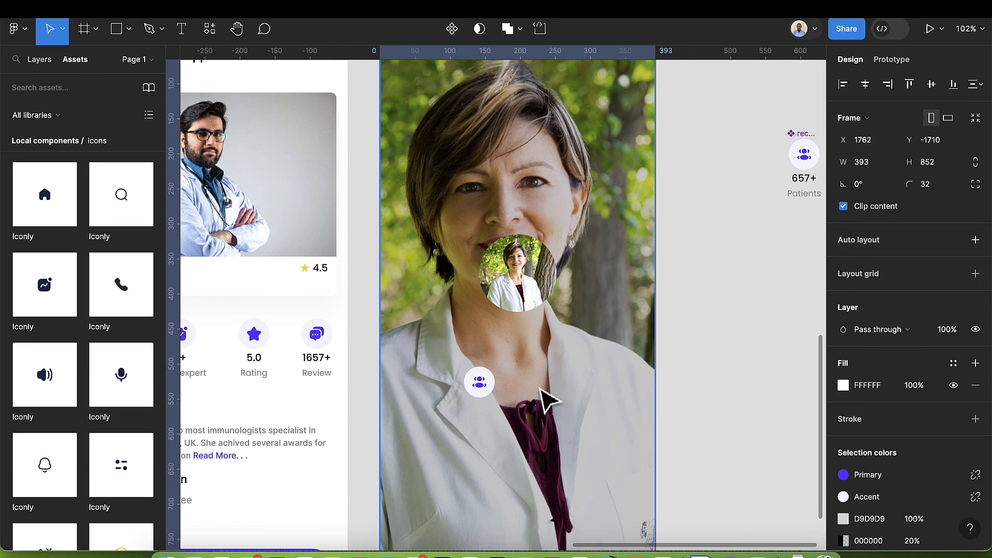
{"action": "left_click", "coordinate": [490, 385]}
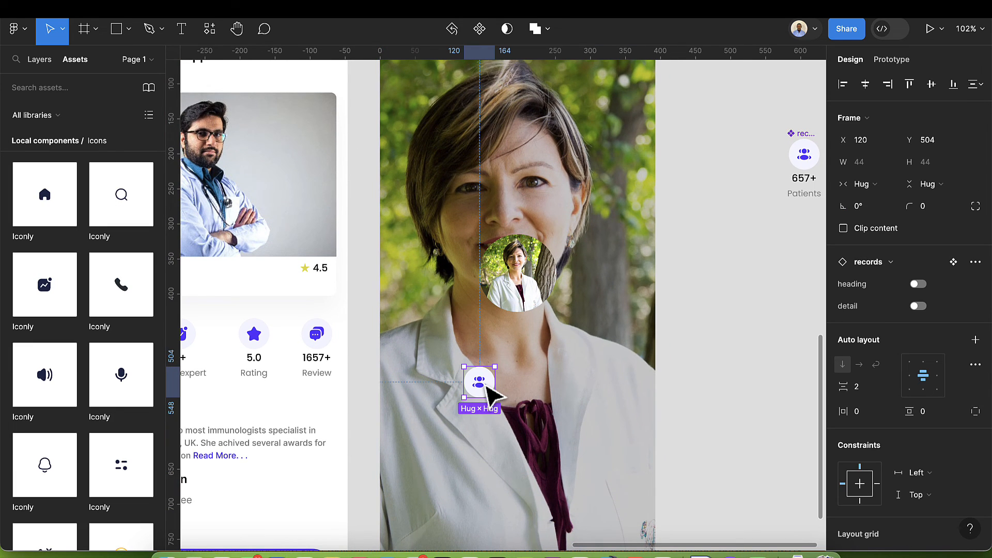
{"action": "double_click", "coordinate": [487, 387]}
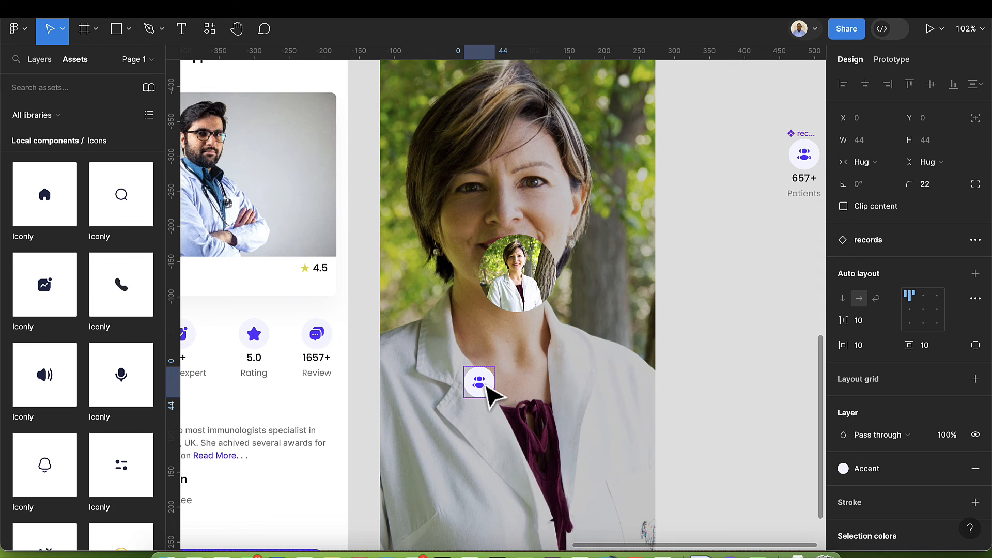
{"action": "double_click", "coordinate": [486, 388]}
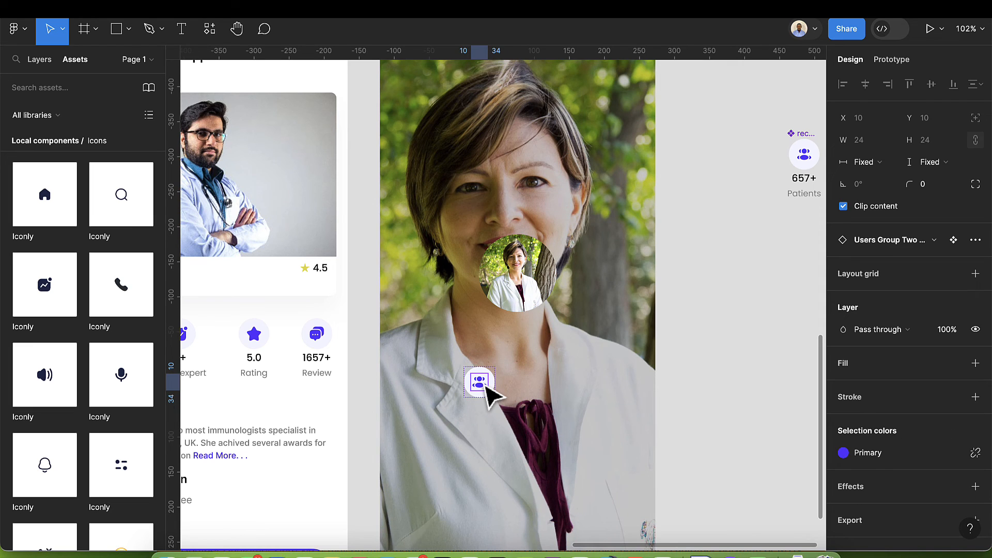
{"action": "left_click", "coordinate": [901, 241]}
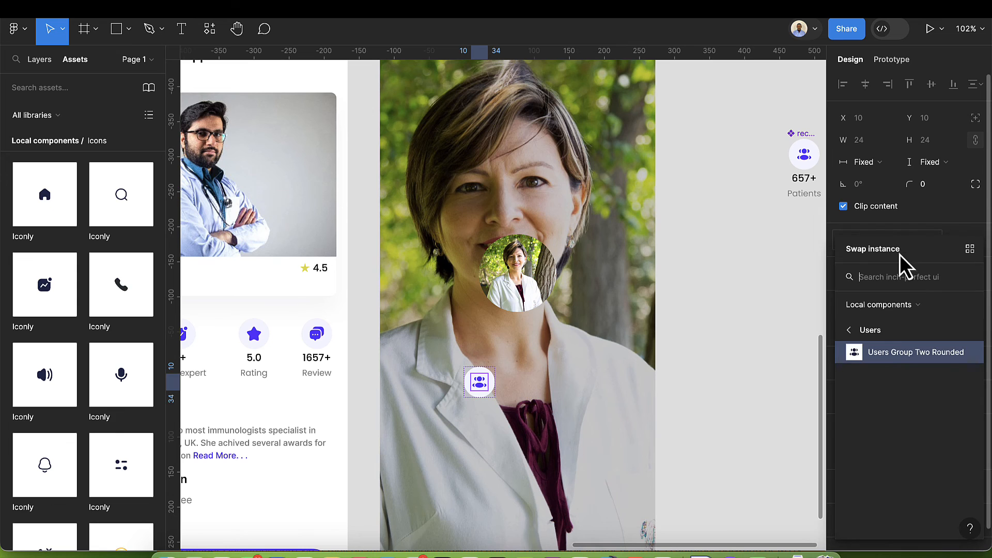
{"action": "left_click", "coordinate": [854, 334]}
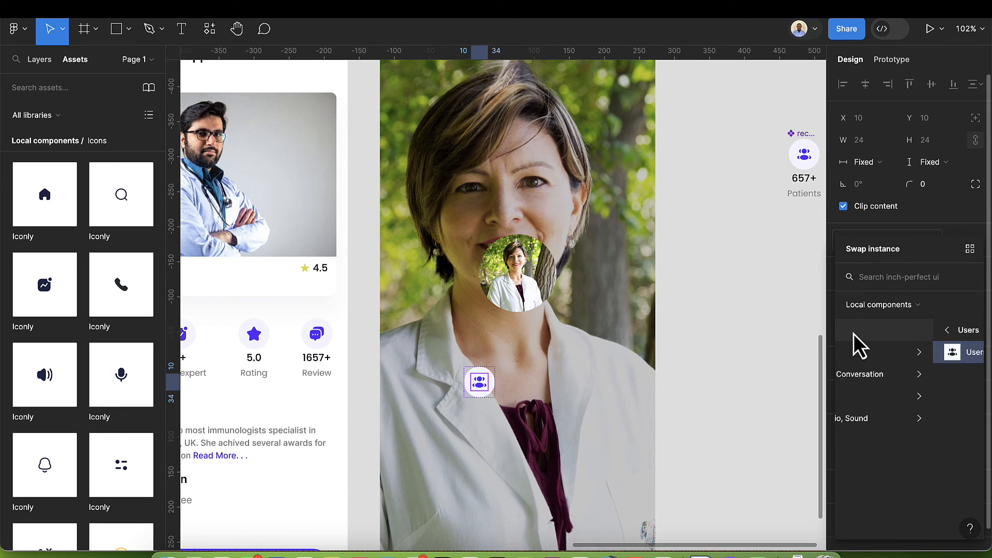
{"action": "left_click", "coordinate": [853, 334]}
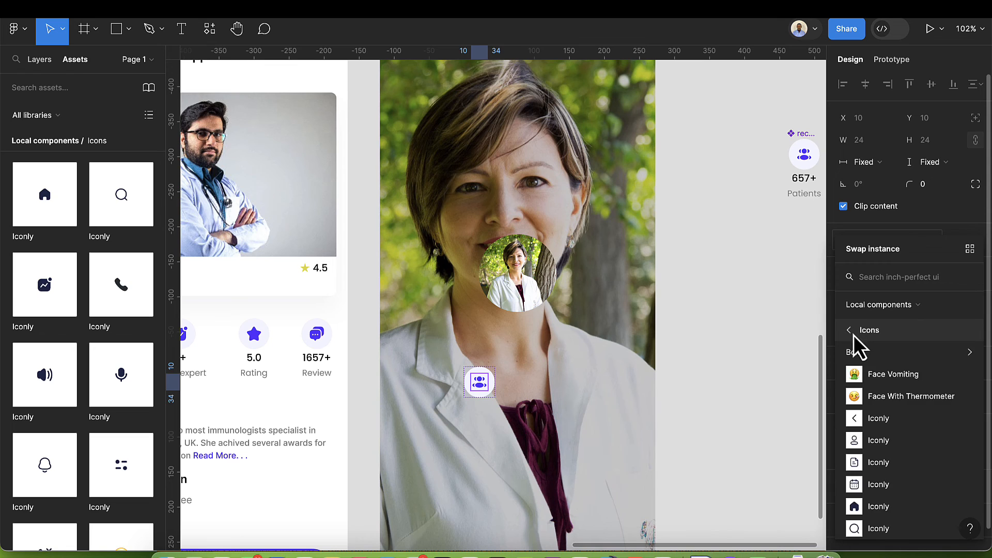
{"action": "scroll", "coordinate": [868, 404], "scroll_direction": "down", "scroll_amount": 3}
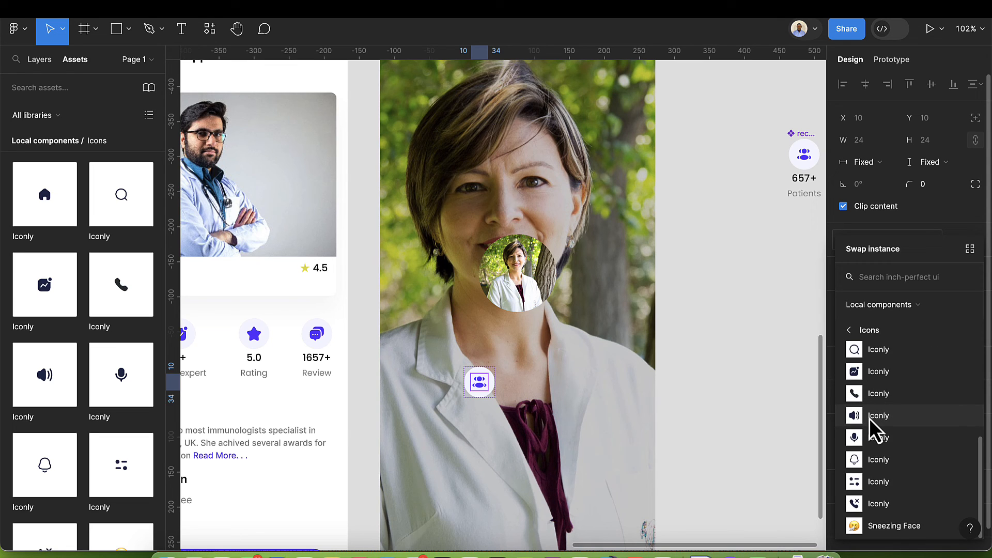
{"action": "left_click", "coordinate": [869, 416]}
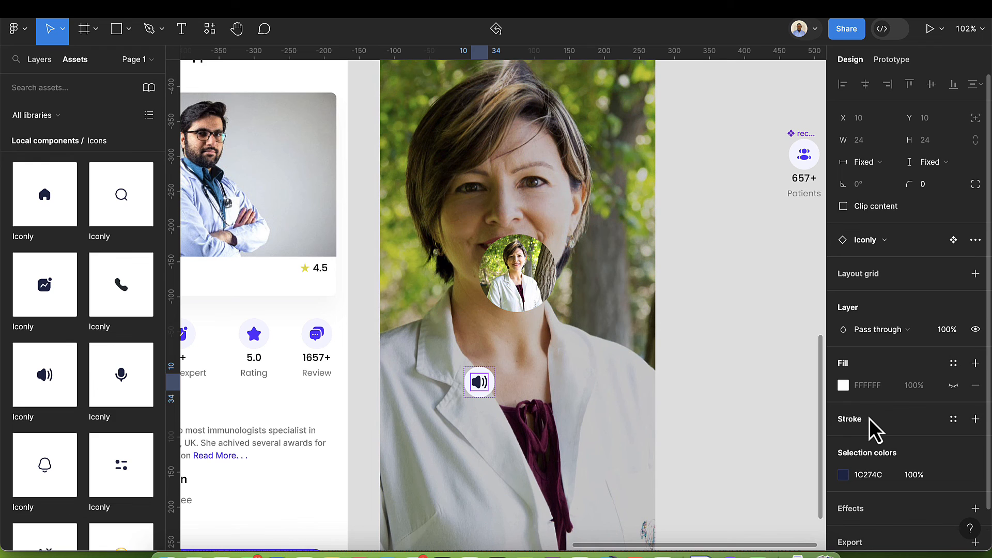
Step: Duplicate the speaker button beside itself at X 197, Y 504 and swap the copy's icon for the microphone
{"action": "left_click", "coordinate": [493, 395]}
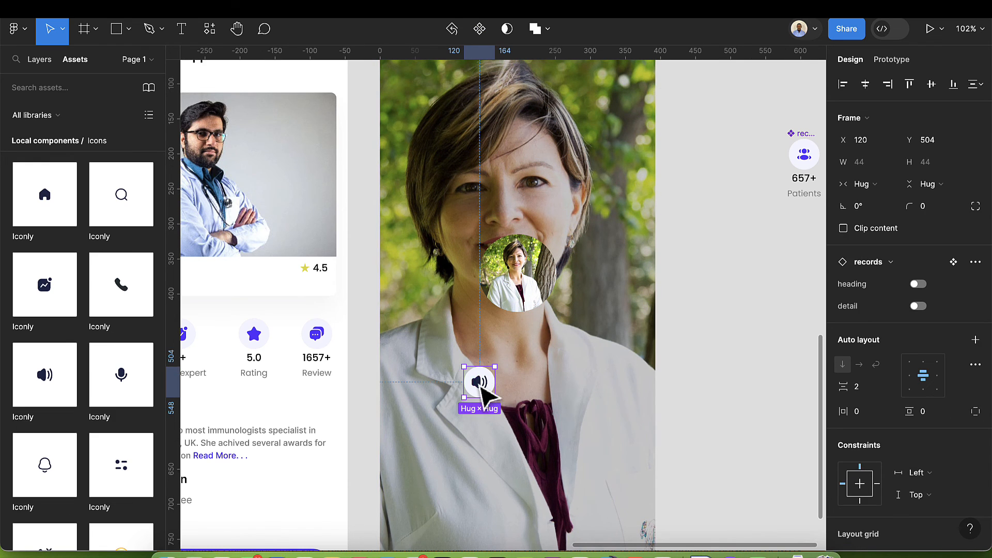
{"action": "left_click_drag", "start_coordinate": [481, 386], "coordinate": [536, 386]}
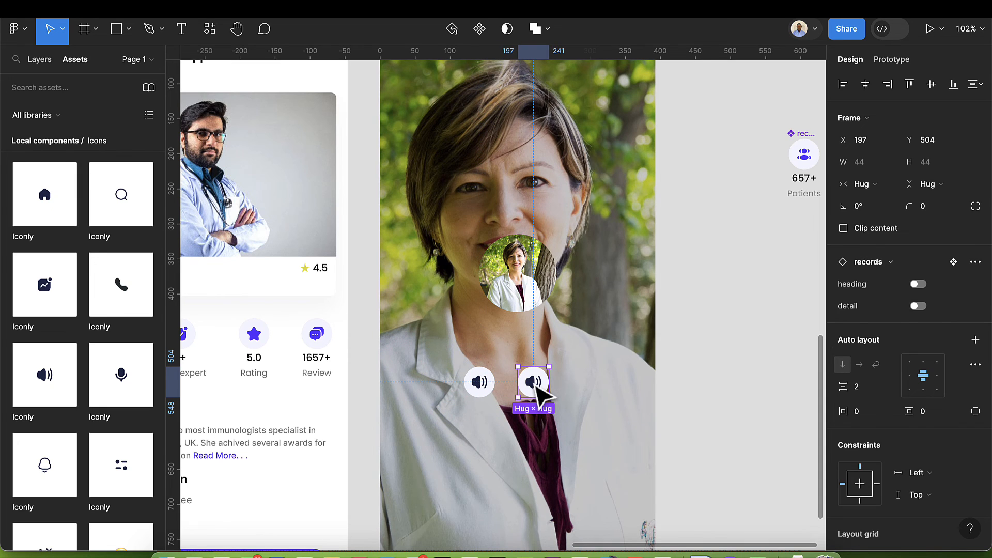
{"action": "double_click", "coordinate": [535, 386]}
{"action": "double_click", "coordinate": [535, 386]}
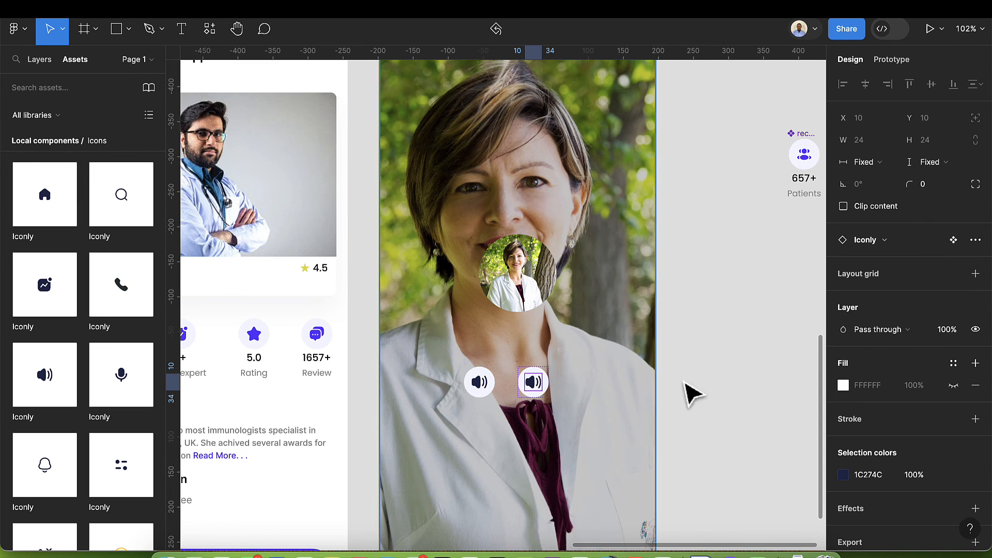
{"action": "left_click", "coordinate": [888, 239]}
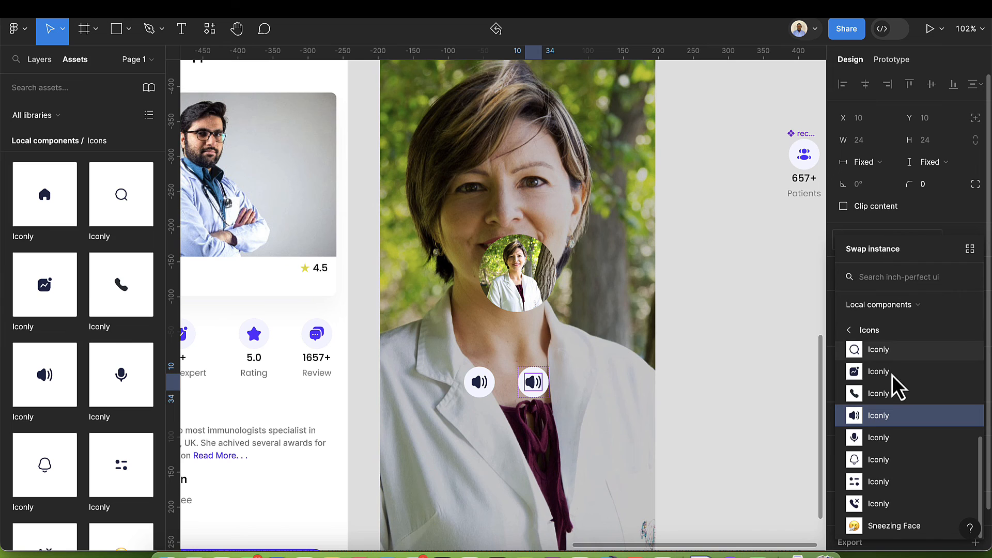
{"action": "left_click", "coordinate": [878, 438]}
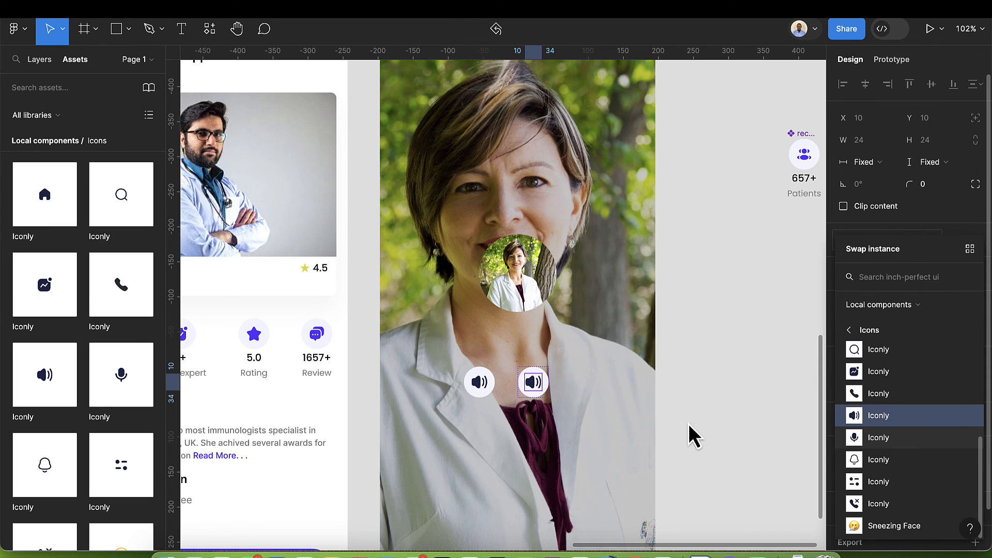
Step: Duplicate the microphone button and place the copy in the same row at X 293, Y 504
{"action": "left_click", "coordinate": [548, 406]}
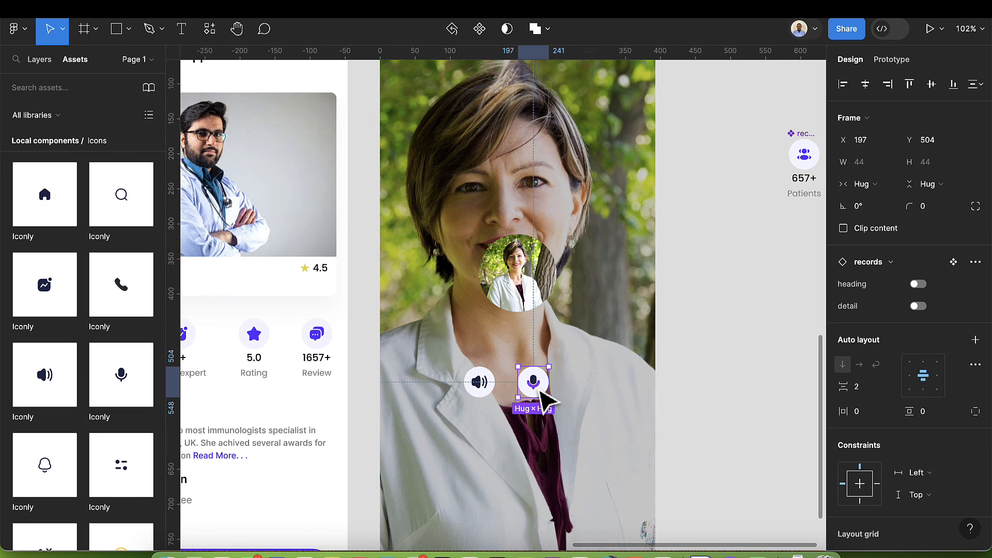
{"action": "key", "text": "ctrl+d"}
{"action": "left_click_drag", "start_coordinate": [627, 402], "coordinate": [615, 401]}
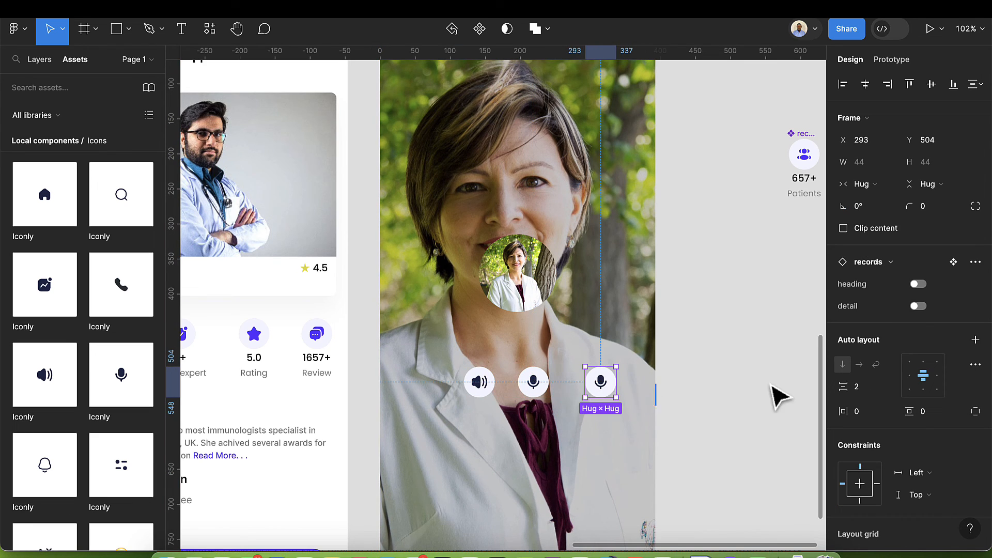
Step: Swap the third button's icon for the phone with a cross and apply the Danger colour style to it
{"action": "double_click", "coordinate": [603, 394]}
{"action": "double_click", "coordinate": [601, 392]}
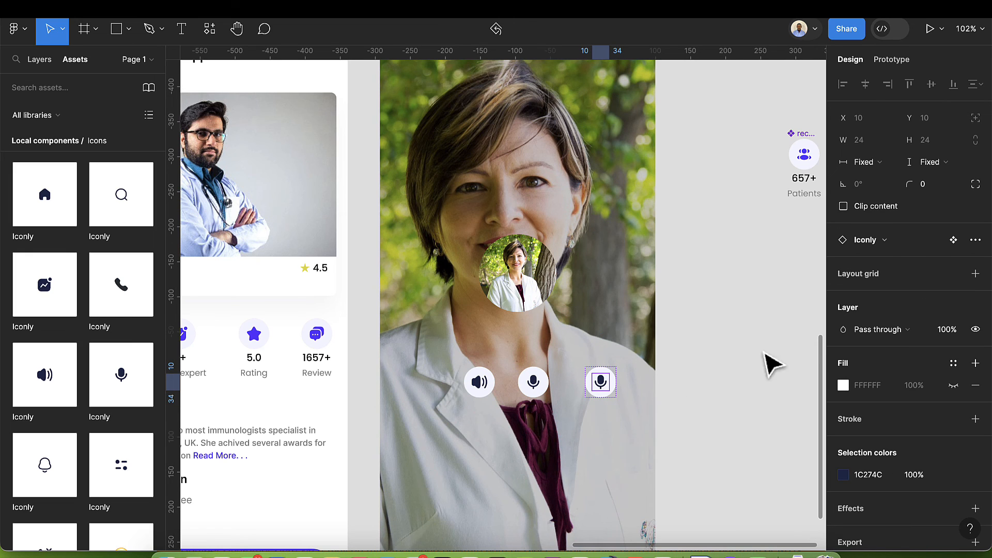
{"action": "left_click", "coordinate": [871, 247]}
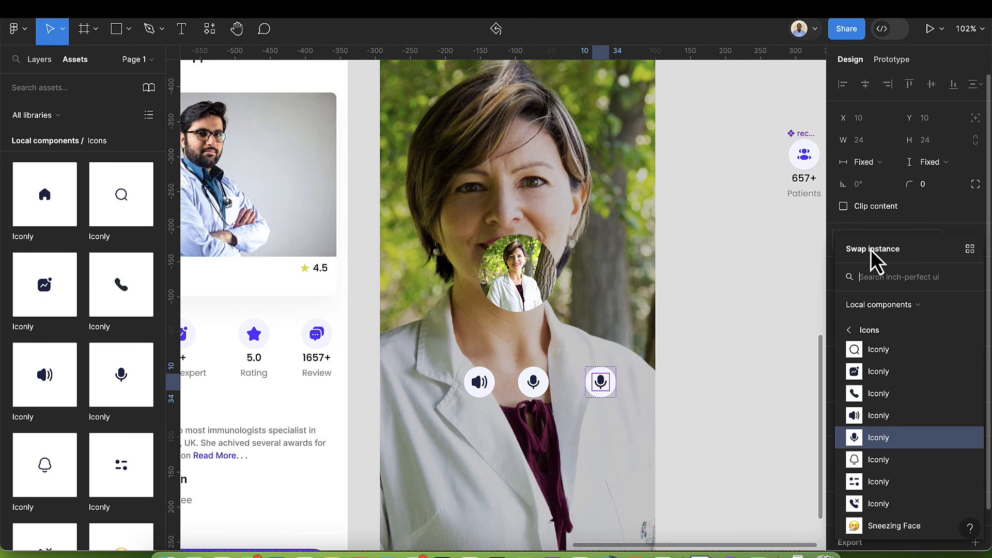
{"action": "left_click", "coordinate": [875, 502]}
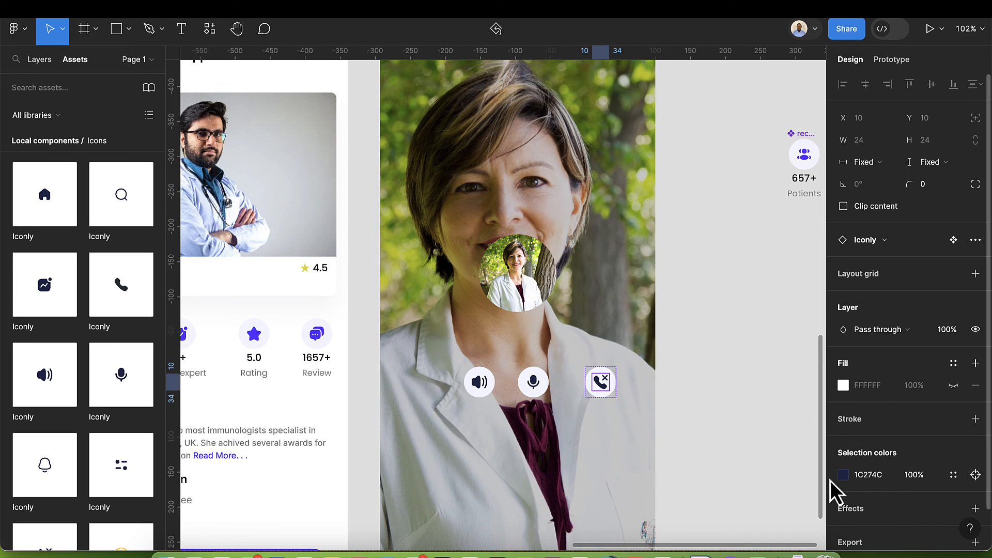
{"action": "left_click", "coordinate": [952, 474]}
{"action": "left_click", "coordinate": [702, 434]}
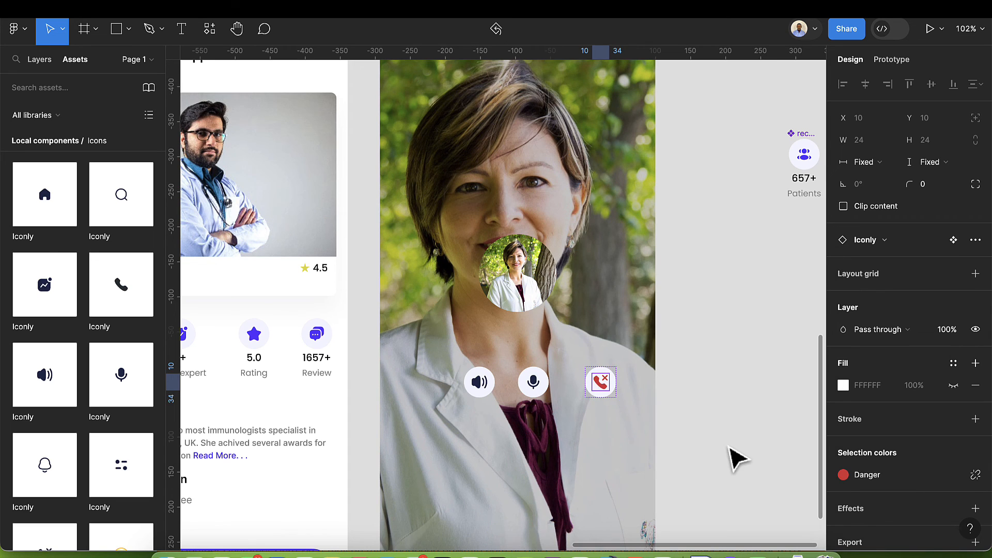
Step: Apply the Primary colour style to the speaker icon in the first round button
{"action": "left_click", "coordinate": [534, 383]}
{"action": "double_click", "coordinate": [533, 383]}
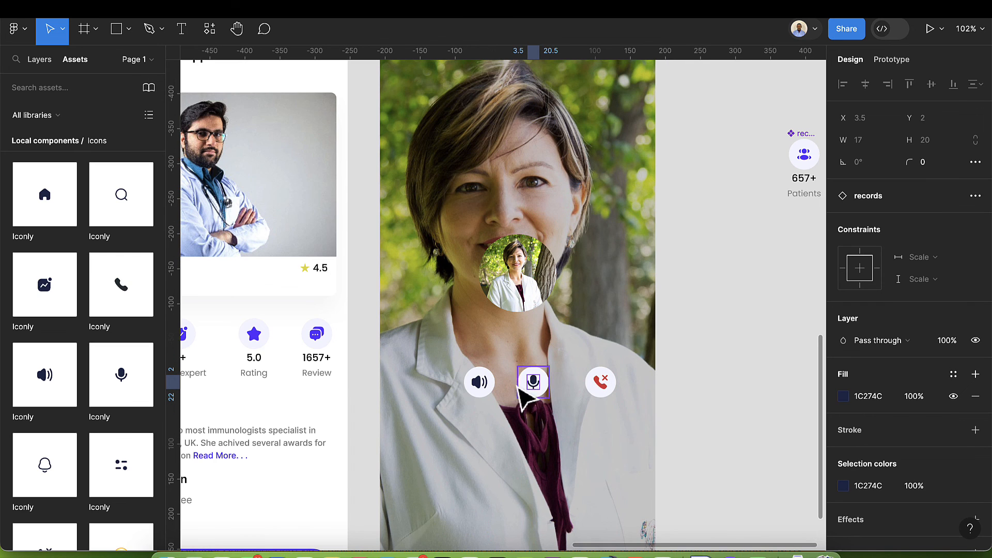
{"action": "left_click", "coordinate": [489, 387]}
{"action": "double_click", "coordinate": [488, 387]}
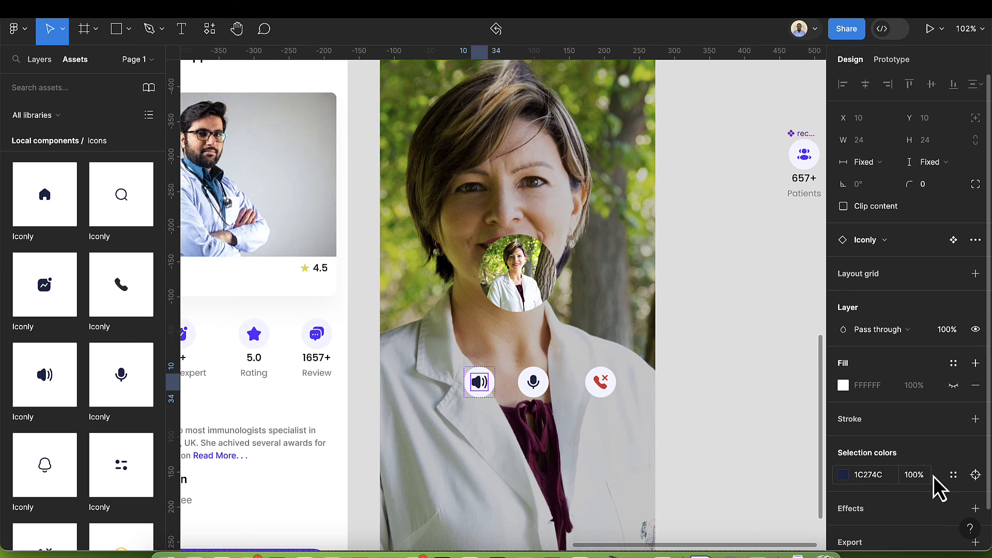
{"action": "left_click", "coordinate": [948, 478]}
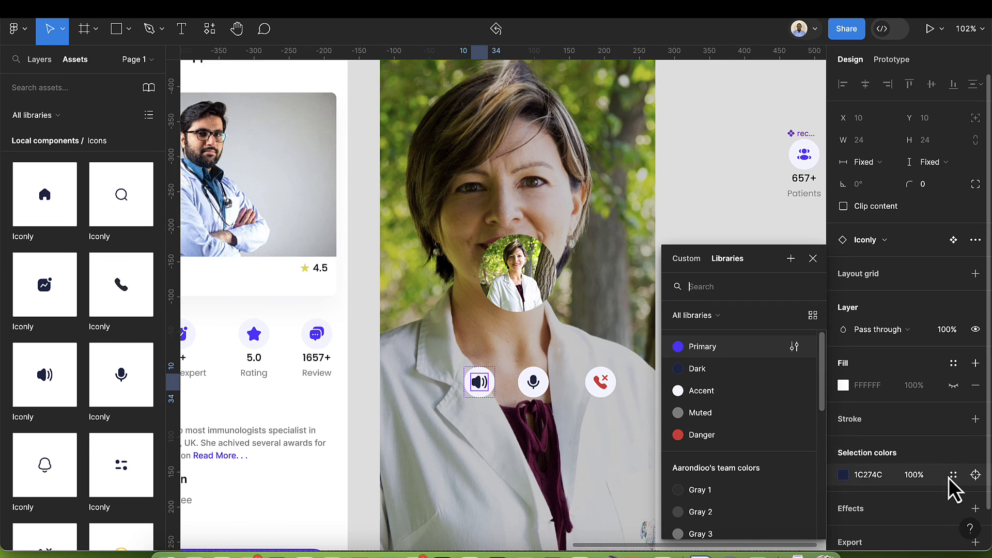
{"action": "left_click", "coordinate": [748, 354]}
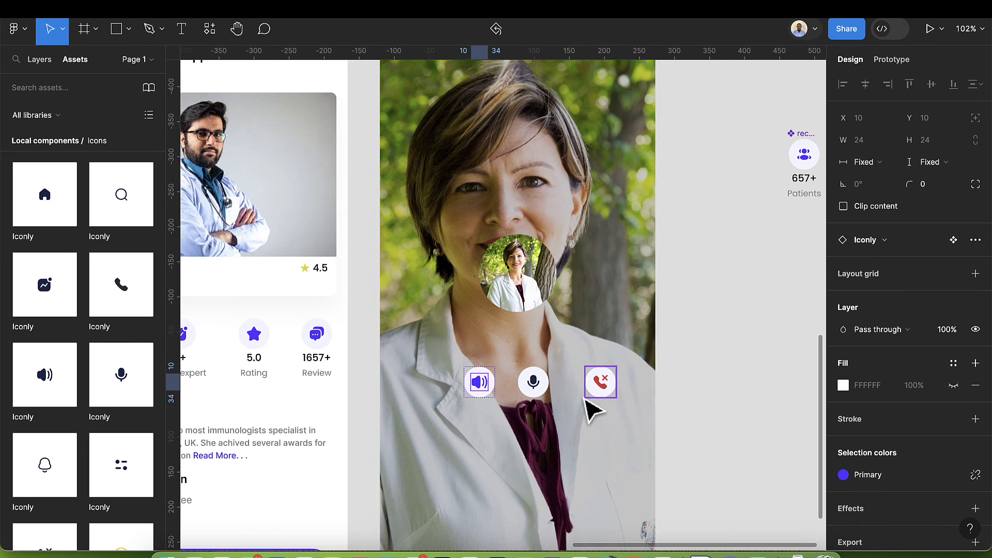
Step: Apply the Primary colour style to the microphone icon in the second round button
{"action": "left_click", "coordinate": [539, 393]}
{"action": "double_click", "coordinate": [538, 388]}
{"action": "double_click", "coordinate": [538, 387]}
{"action": "double_click", "coordinate": [537, 388]}
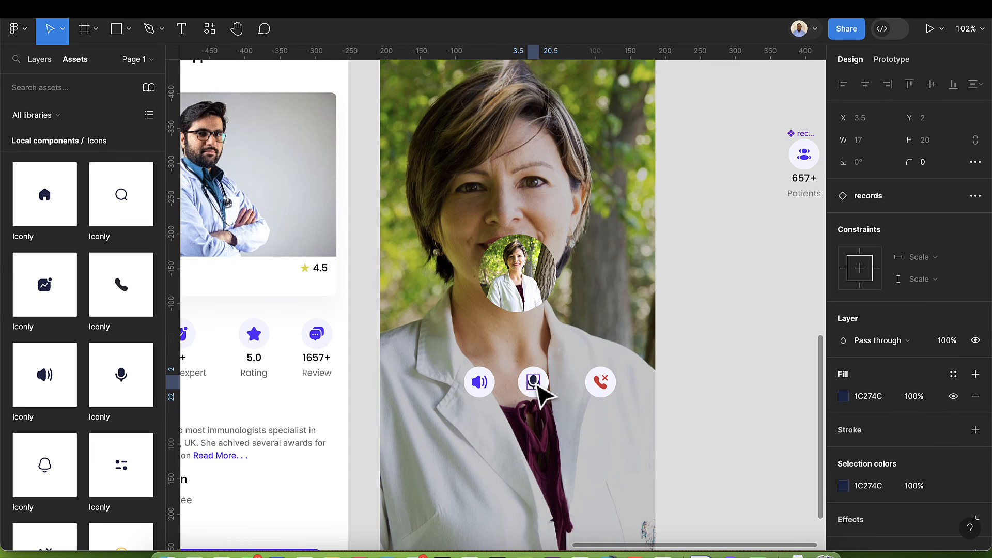
{"action": "left_click", "coordinate": [555, 389]}
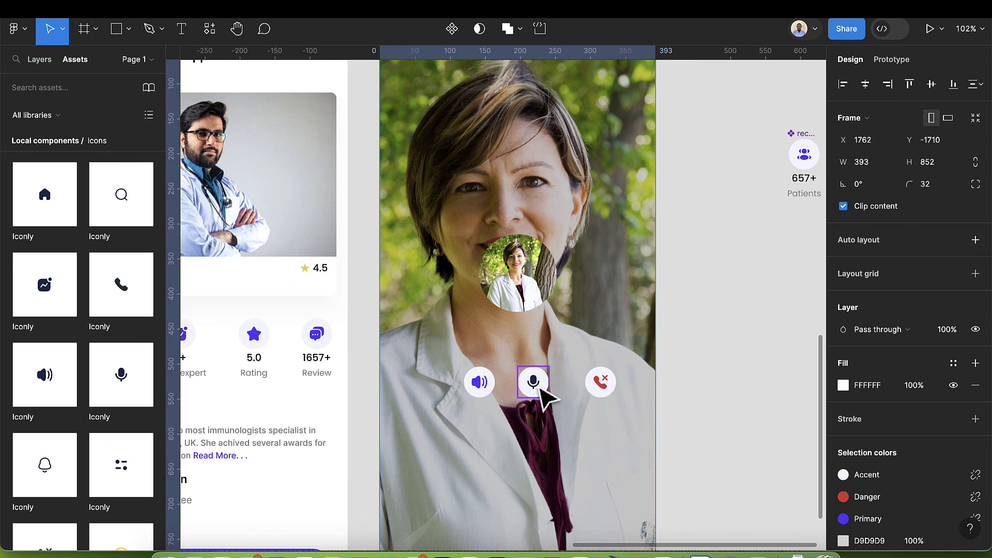
{"action": "double_click", "coordinate": [533, 387]}
{"action": "double_click", "coordinate": [535, 387]}
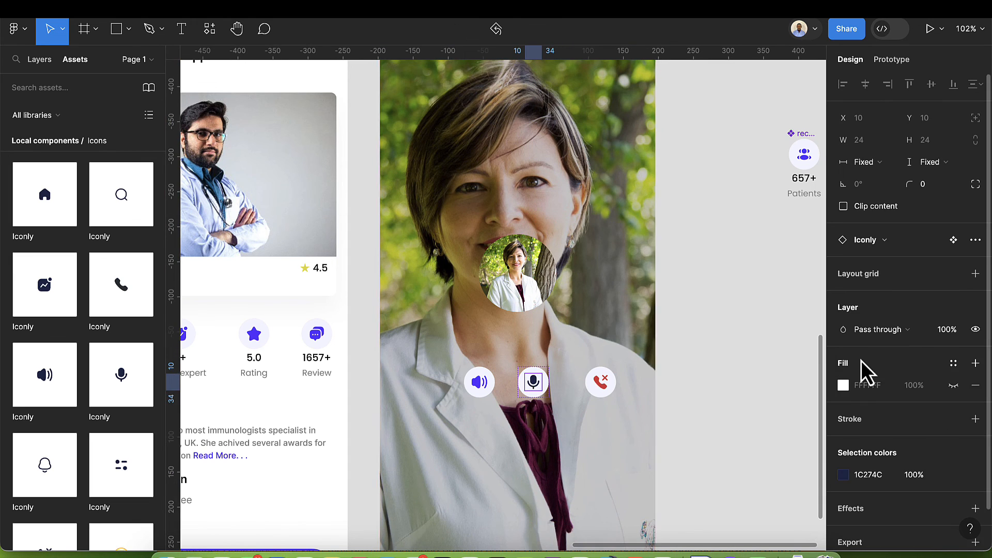
{"action": "left_click", "coordinate": [951, 477]}
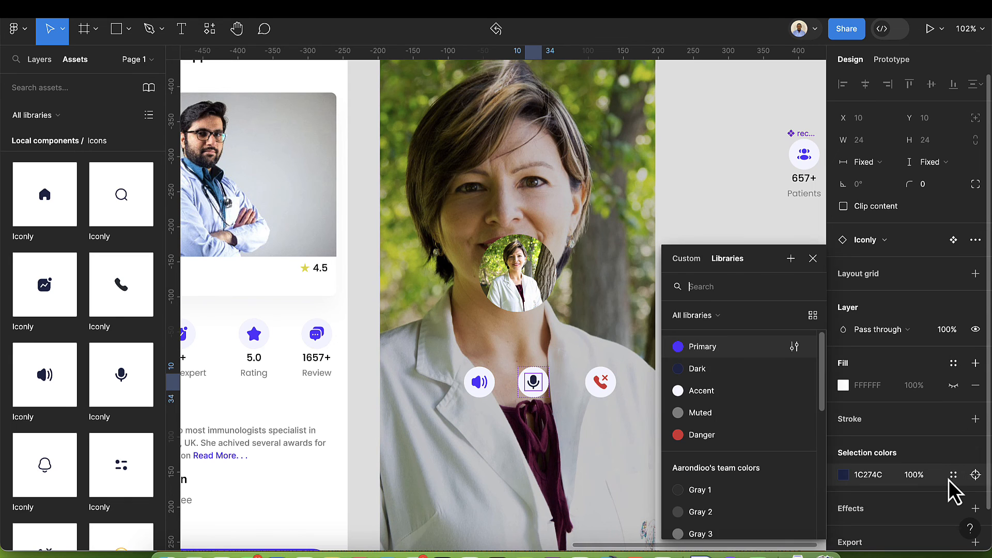
{"action": "left_click", "coordinate": [724, 342]}
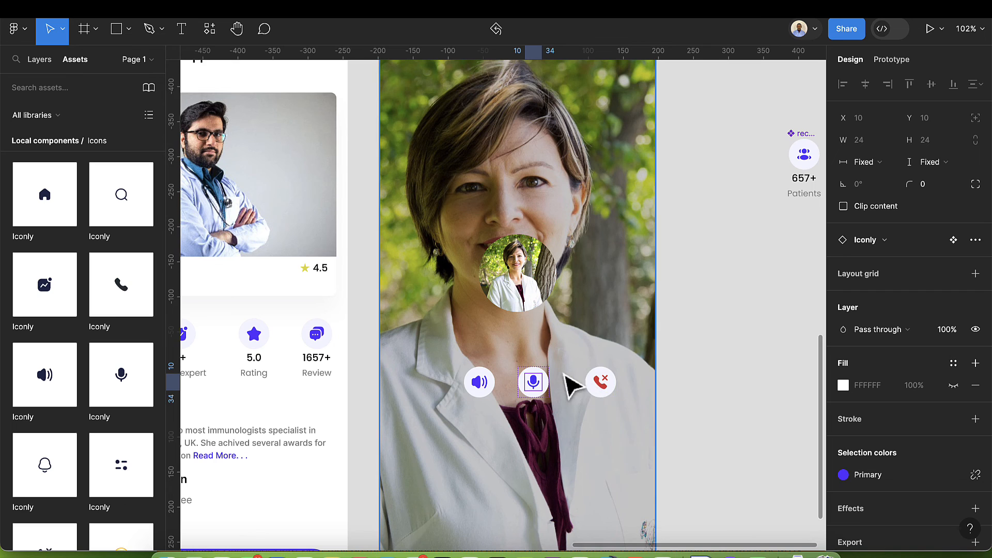
Step: Combine the three round buttons into a horizontal auto layout and move the red phone button to the middle
{"action": "left_click", "coordinate": [603, 386]}
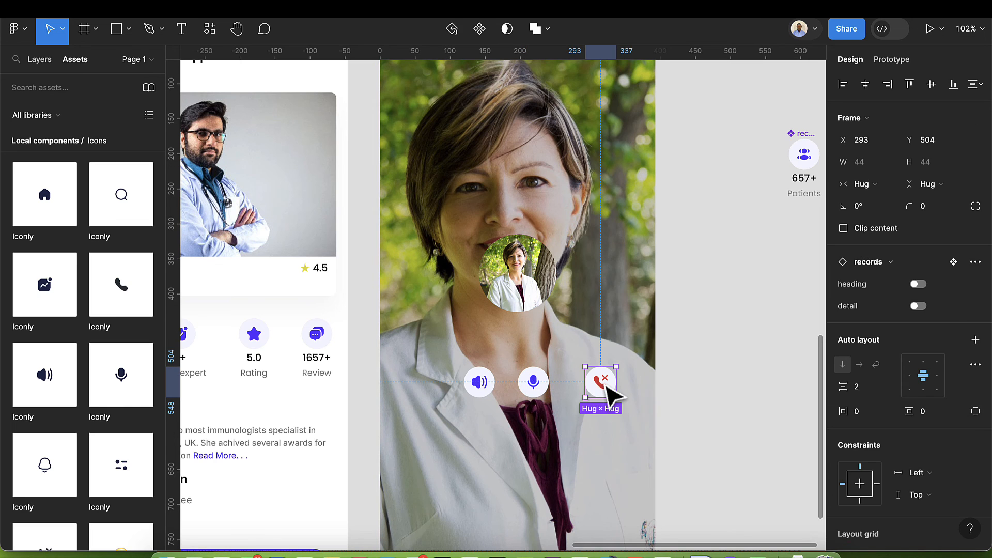
{"action": "left_click", "coordinate": [533, 394], "text": "shift"}
{"action": "left_click", "coordinate": [492, 393], "text": "shift"}
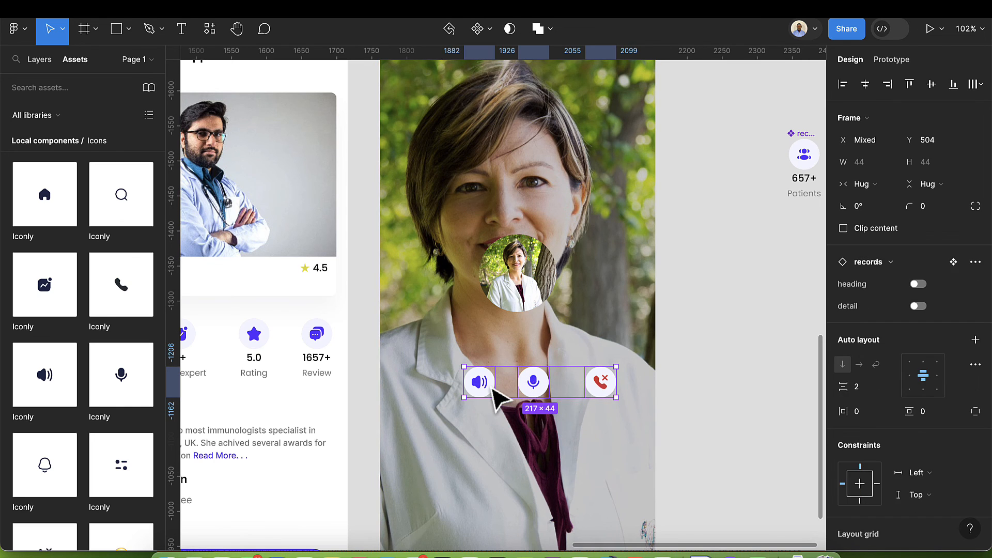
{"action": "key", "text": "shift+a"}
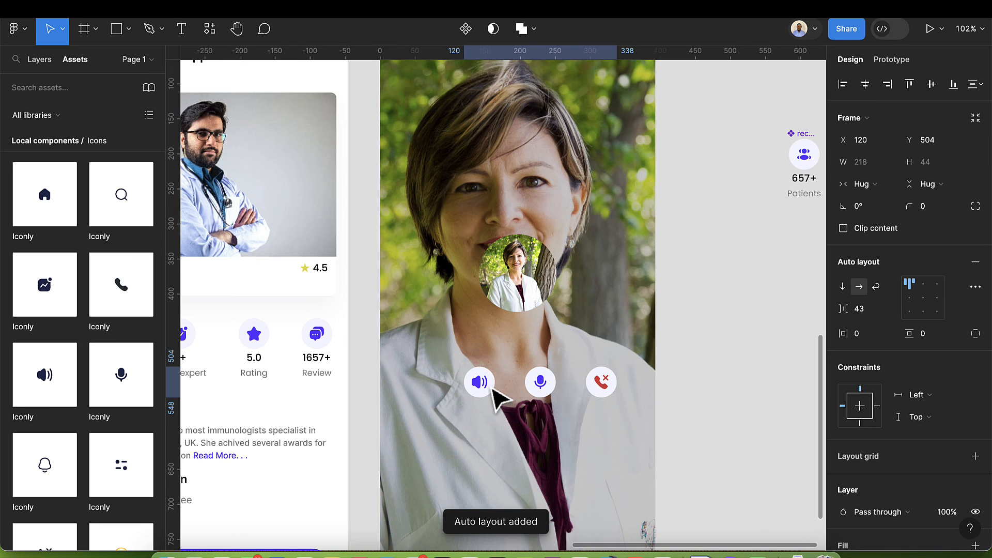
{"action": "left_click", "coordinate": [604, 388]}
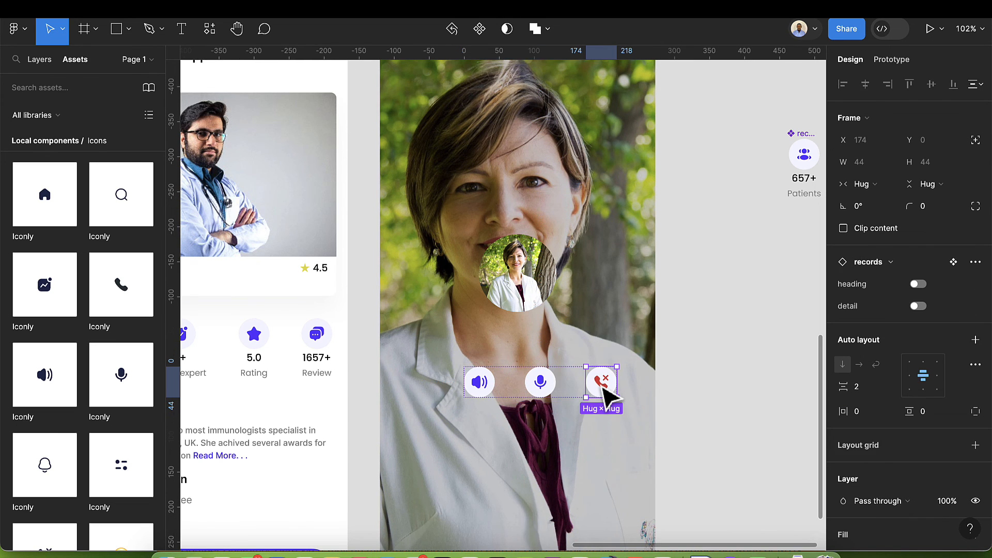
{"action": "key", "text": "Left"}
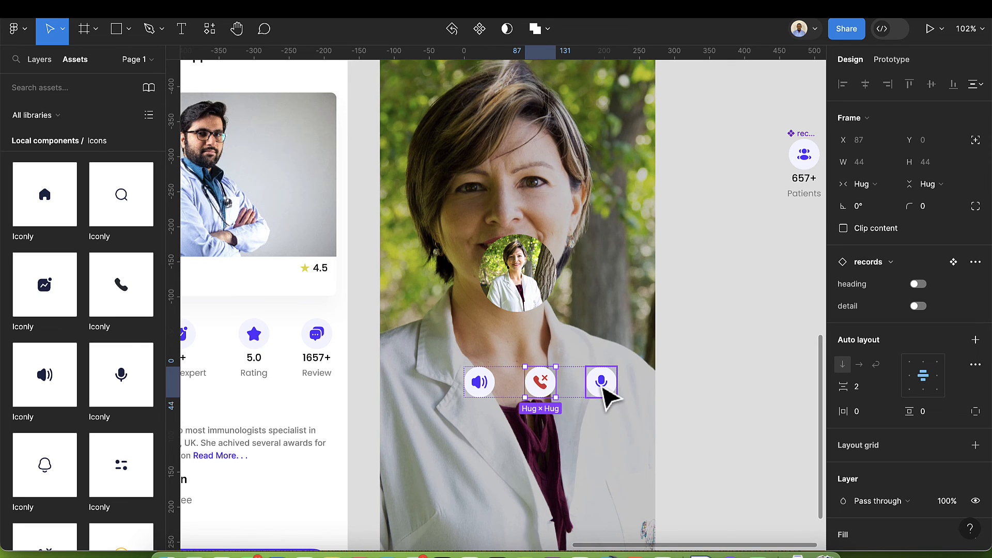
Step: Set the spacing between the three round call buttons in their auto layout row to 24
{"action": "left_click", "coordinate": [571, 417]}
{"action": "left_click", "coordinate": [564, 399]}
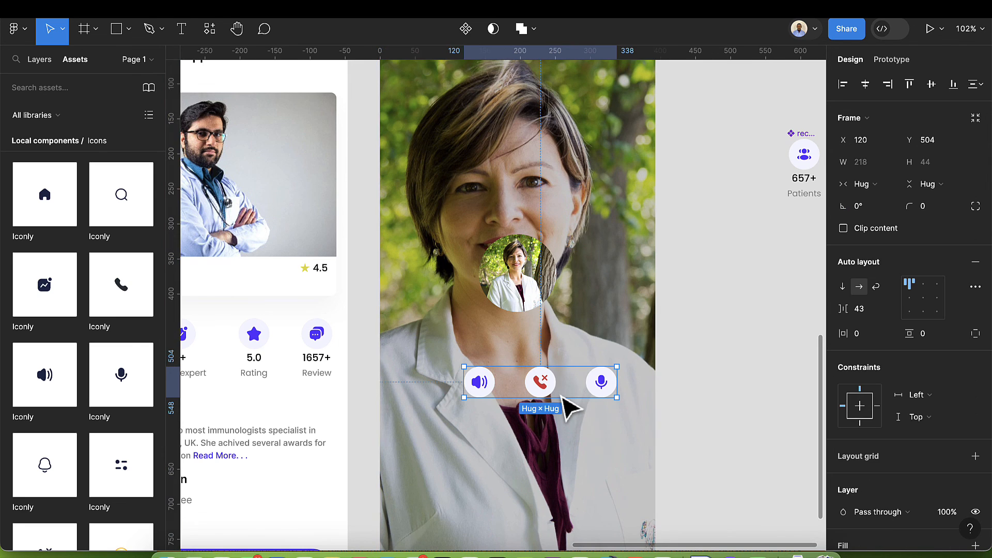
{"action": "left_click", "coordinate": [877, 316]}
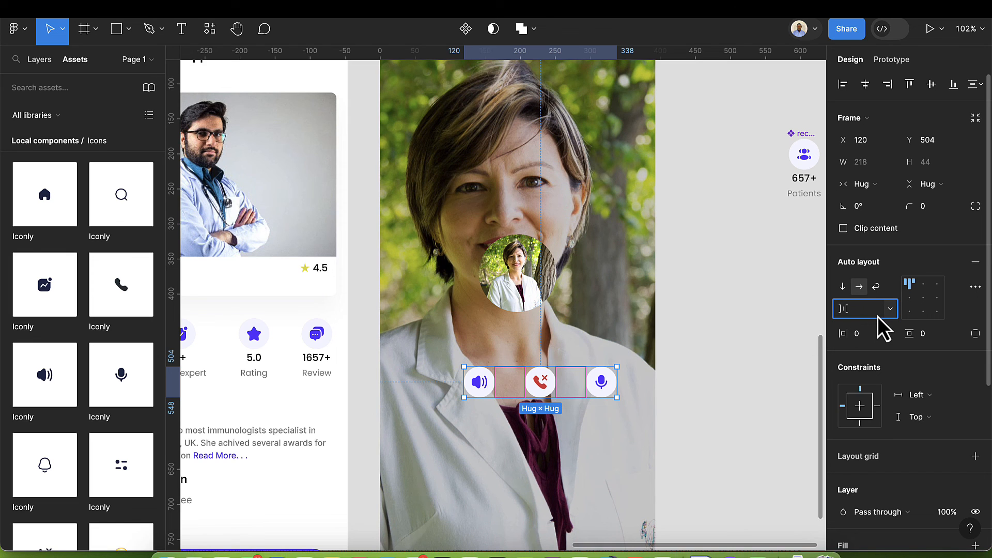
{"action": "type", "text": "24"}
{"action": "key", "text": "Return"}
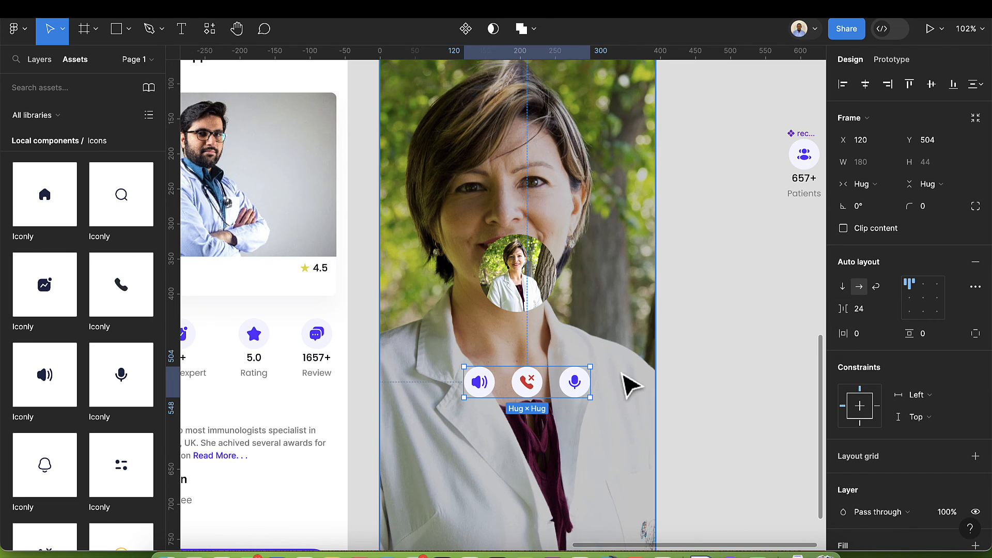
Step: Align the call button row to the screen's bottom edge, raise it 50 px to Y 758 and centre it horizontally
{"action": "scroll", "coordinate": [534, 408], "scroll_direction": "down", "scroll_amount": 1}
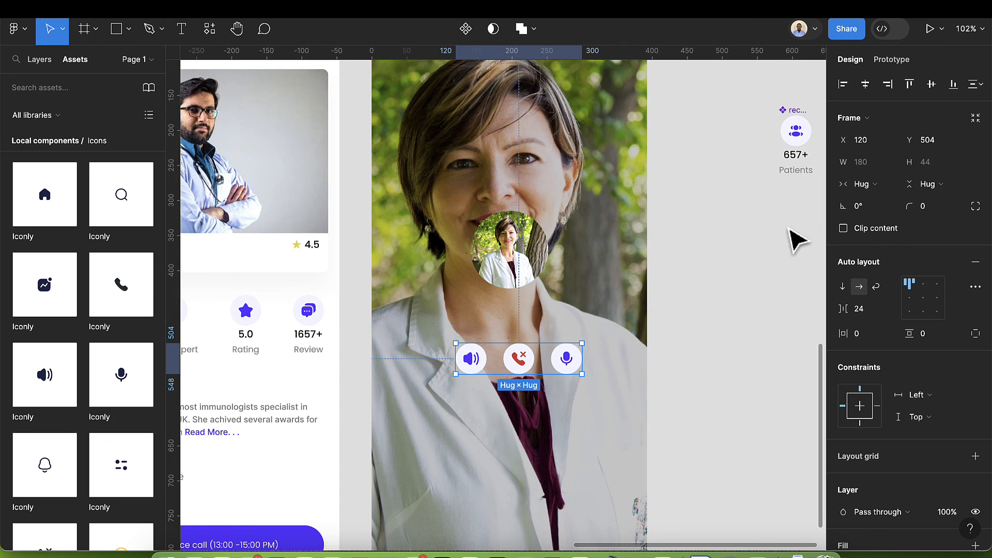
{"action": "left_click", "coordinate": [953, 85]}
{"action": "scroll", "coordinate": [549, 359], "scroll_direction": "down", "scroll_amount": 4}
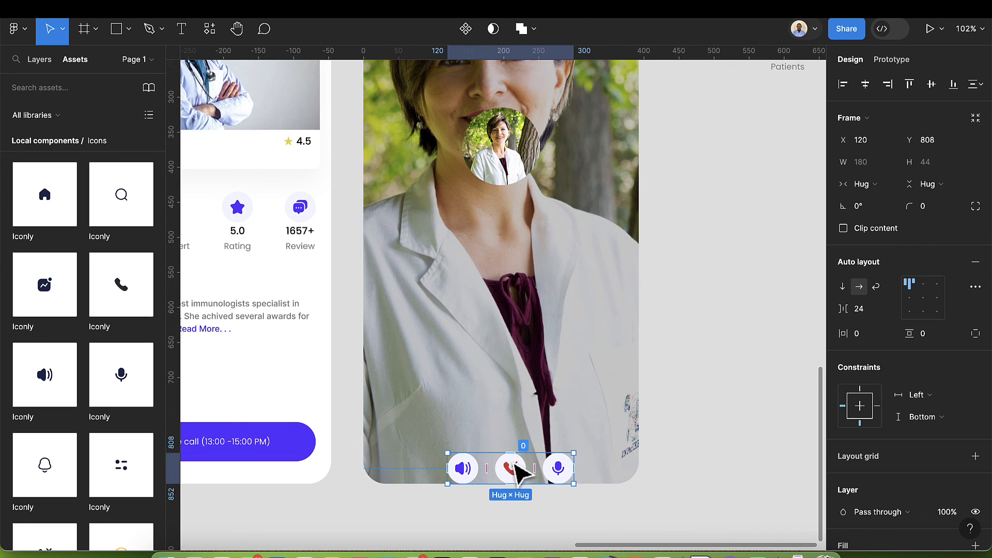
{"action": "key", "text": "shift+Up"}
{"action": "key", "text": "shift+Up"}
{"action": "key", "text": "shift+Up"}
{"action": "key", "text": "shift+Up"}
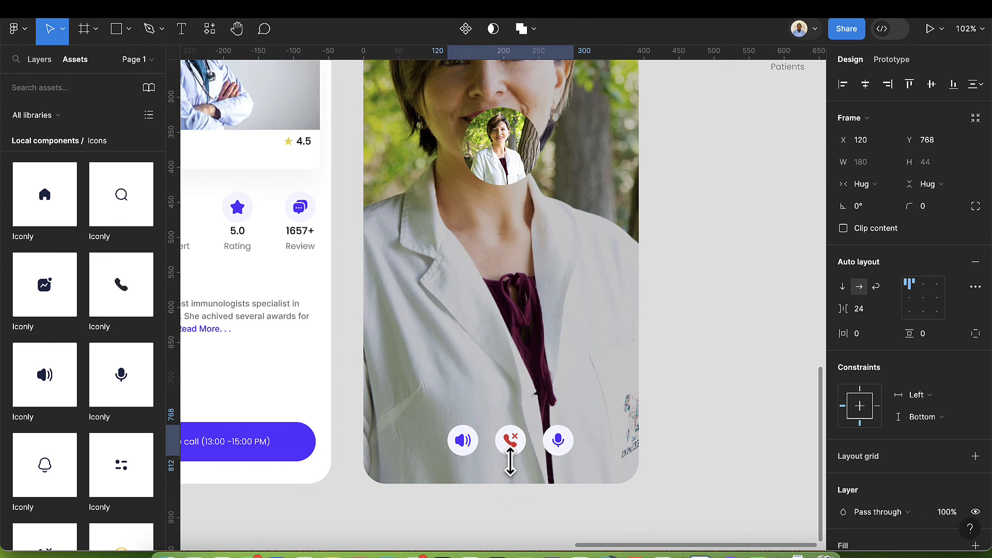
{"action": "key", "text": "shift+Up"}
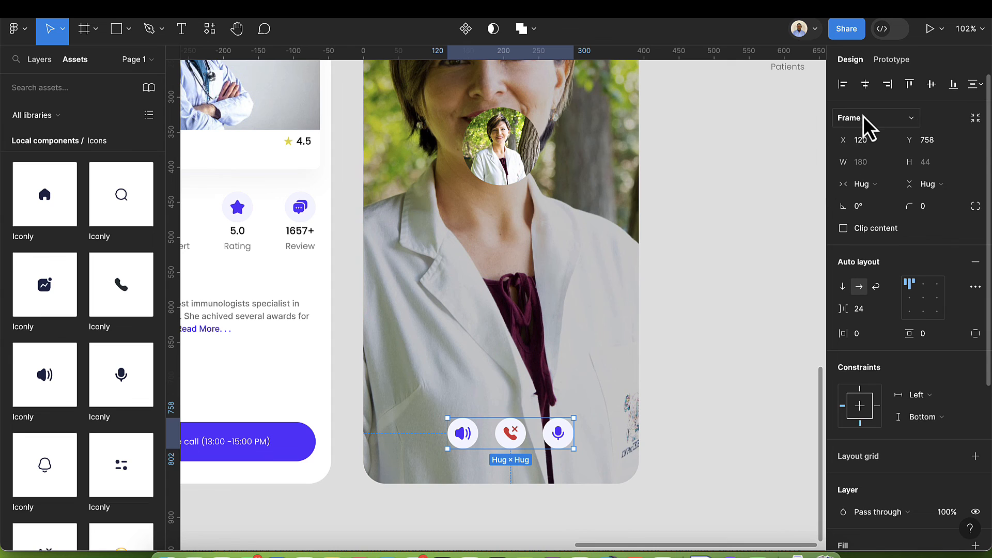
{"action": "left_click", "coordinate": [866, 84]}
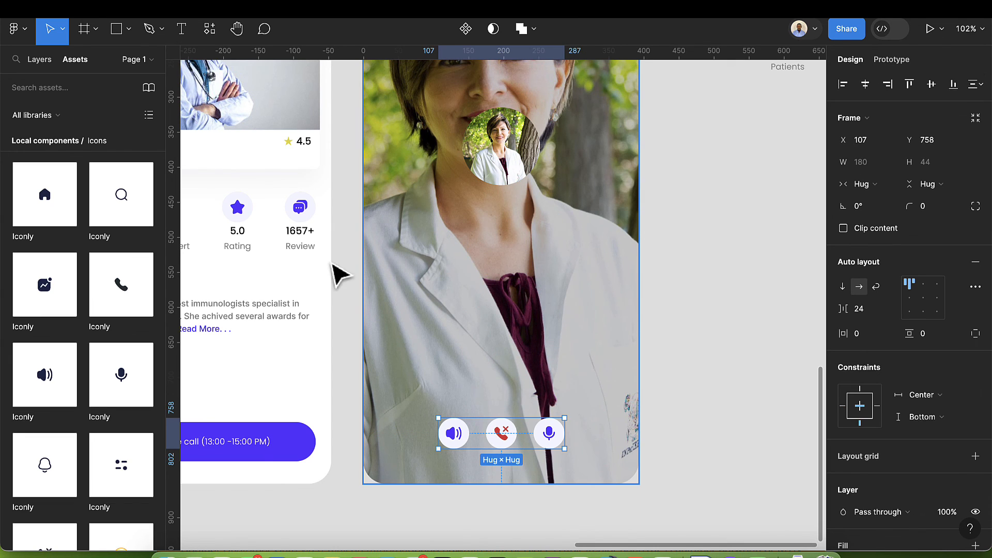
Step: Add the text "Audio recording is active" just above the call button row
{"action": "left_click", "coordinate": [175, 36]}
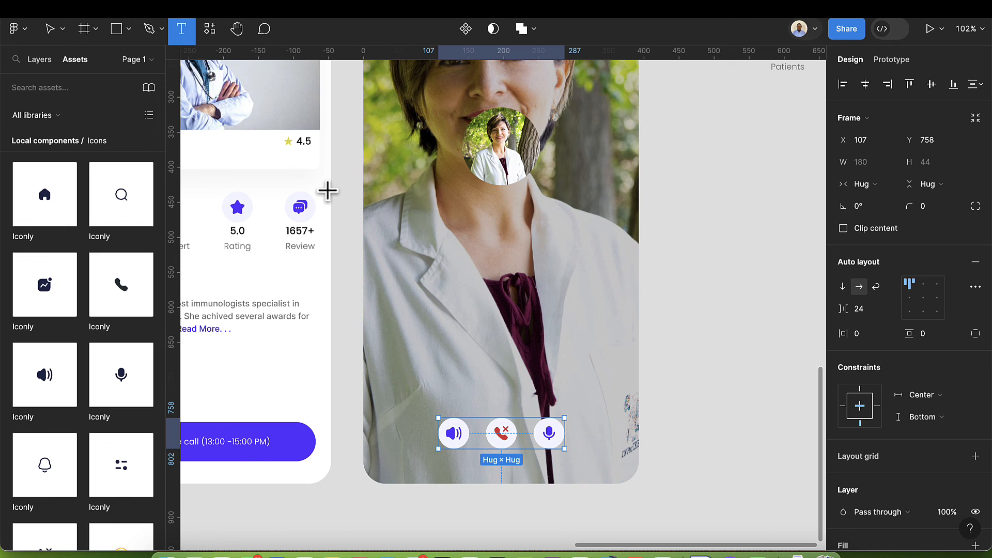
{"action": "left_click", "coordinate": [451, 384]}
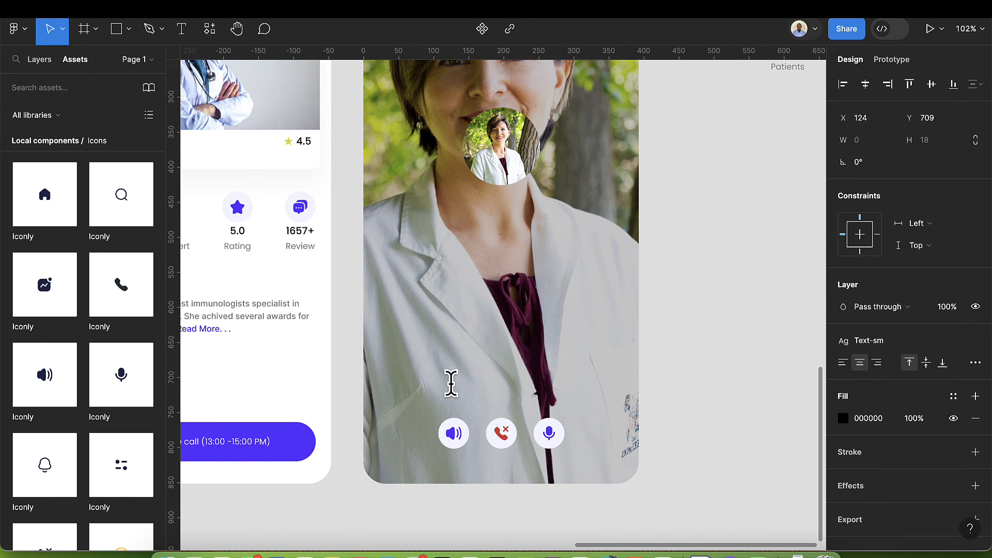
{"action": "type", "text": "Add"}
{"action": "type", "text": "io"}
{"action": "type", "text": " Recordi"}
{"action": "type", "text": "ng"}
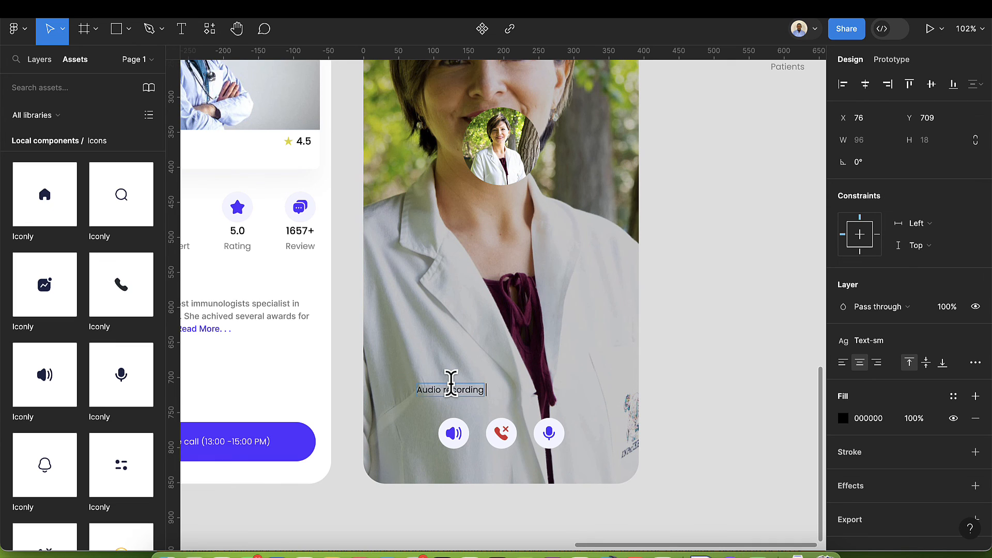
{"action": "type", "text": " is l"}
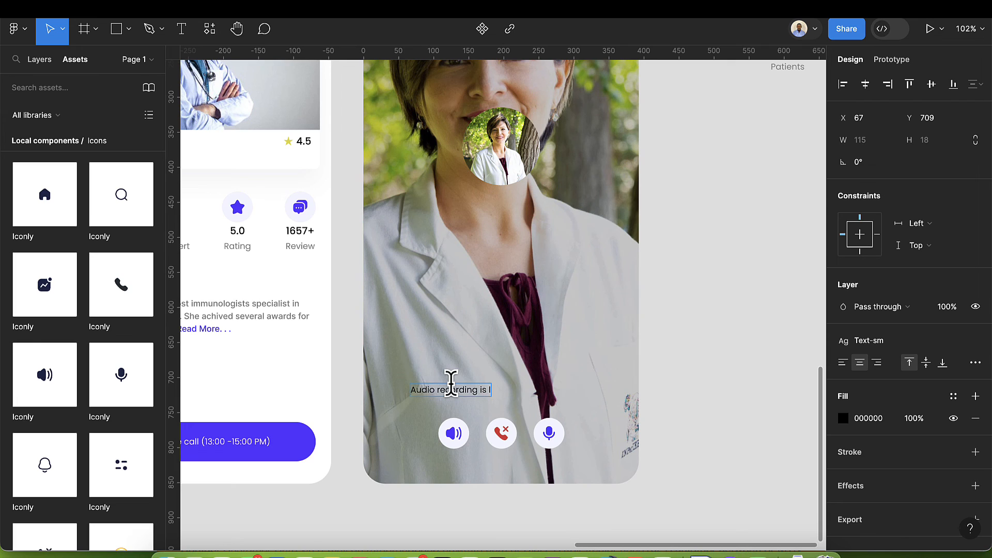
{"action": "key", "text": "BackSpace"}
{"action": "key", "text": "BackSpace"}
{"action": "type", "text": "active"}
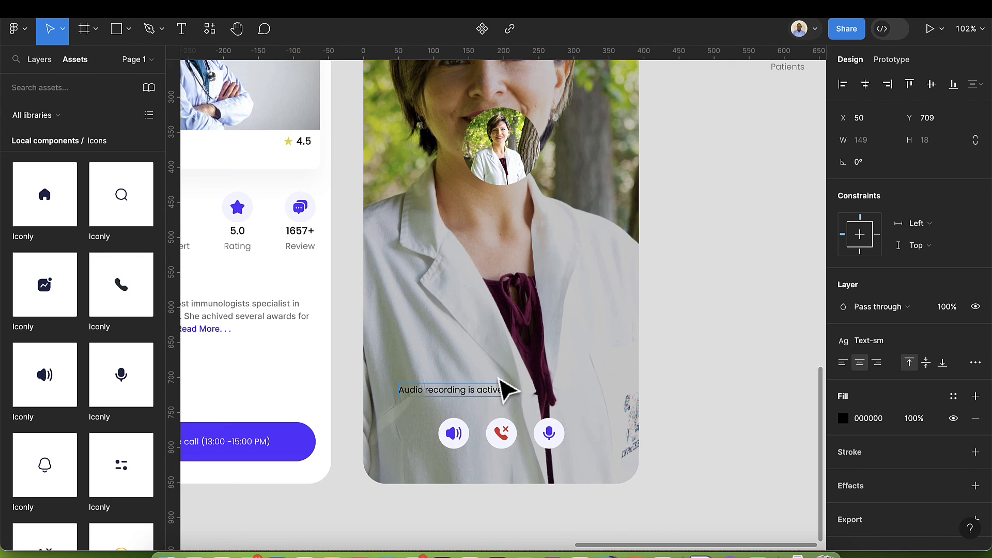
{"action": "key", "text": "Escape"}
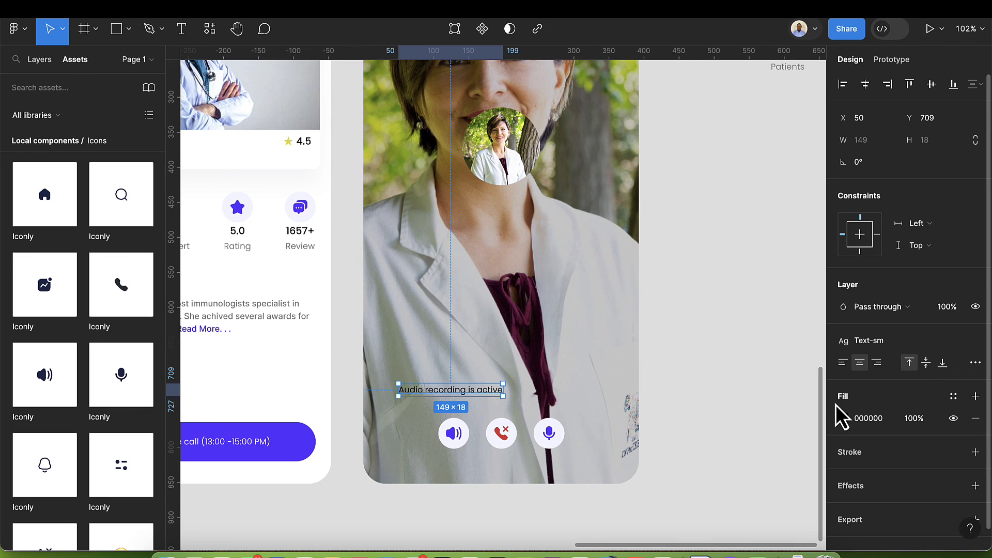
Step: Colour the recording text white (FFFFFF), centre it horizontally on the screen and lower it to Y 720
{"action": "left_click", "coordinate": [844, 419]}
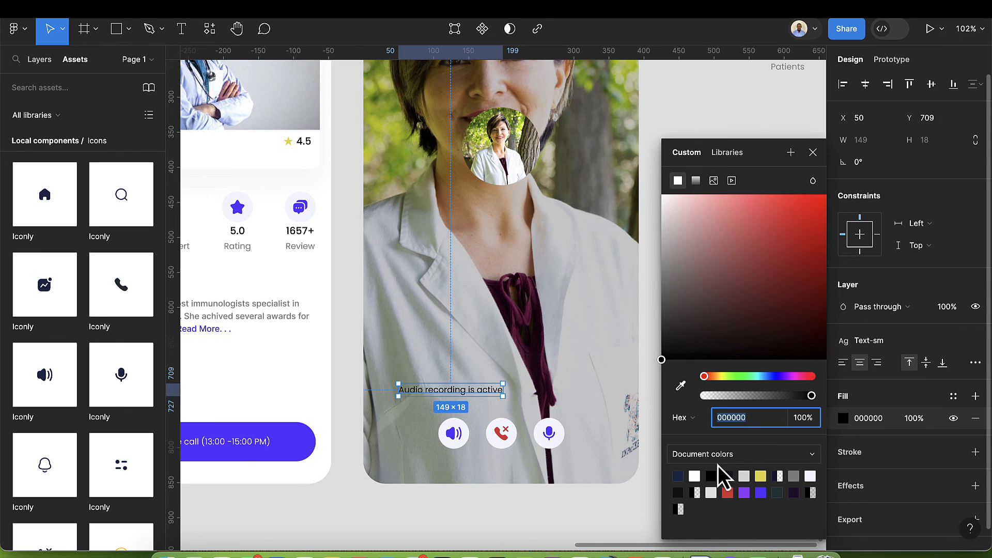
{"action": "left_click", "coordinate": [696, 475]}
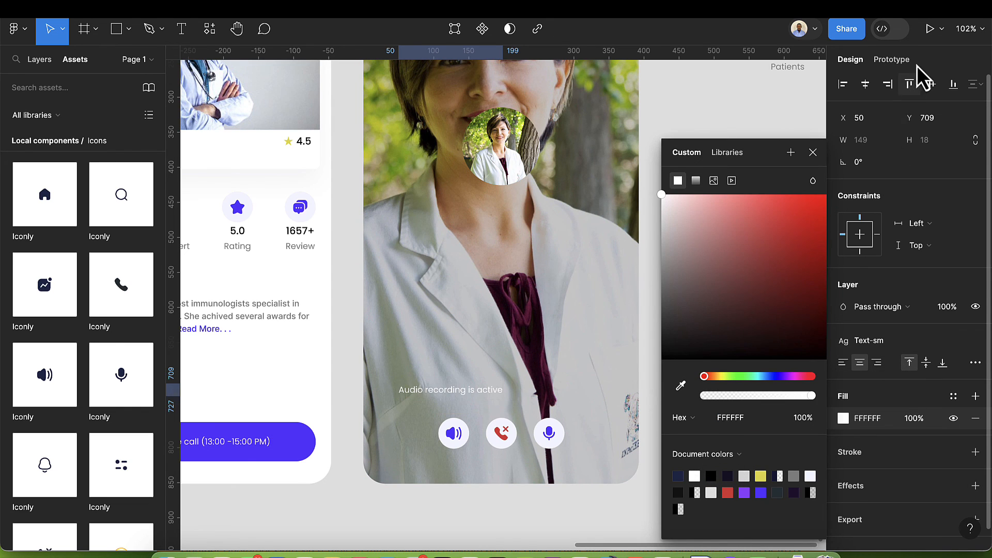
{"action": "left_click", "coordinate": [865, 84]}
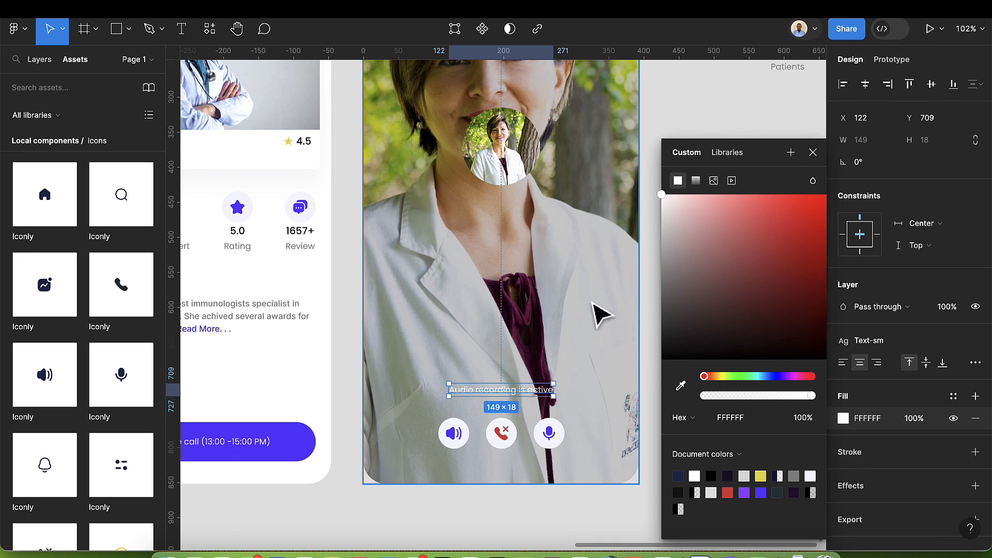
{"action": "key", "text": "Down"}
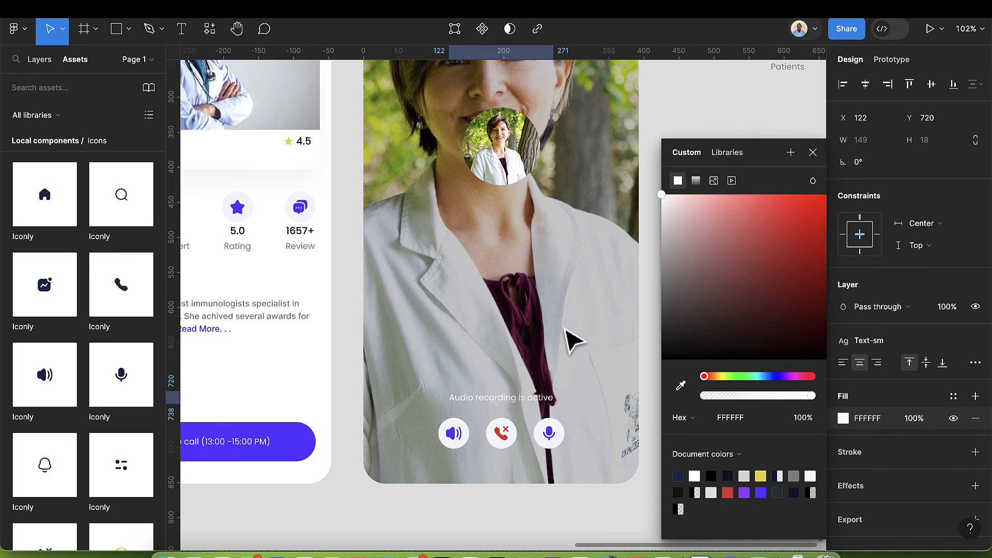
{"action": "key", "text": "shift+Down"}
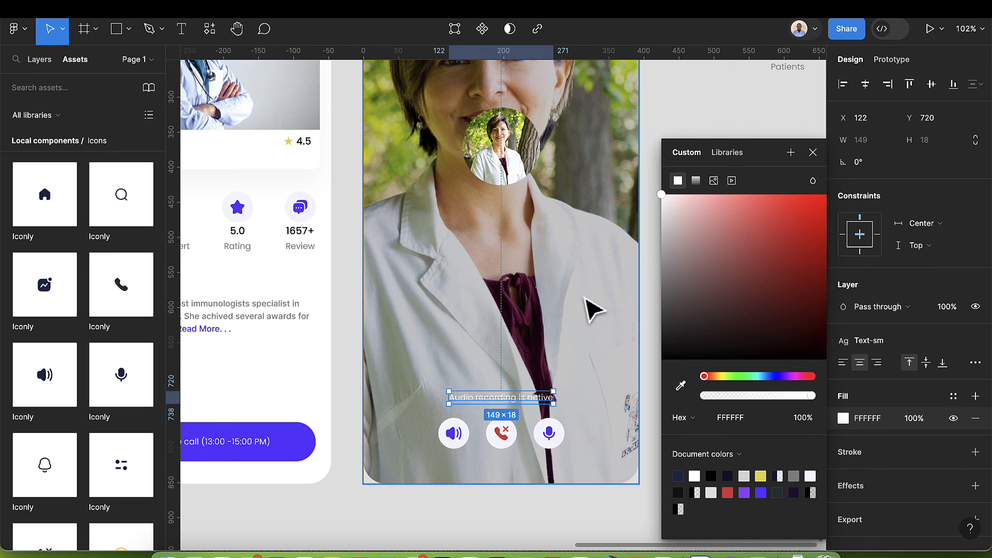
{"action": "left_click", "coordinate": [813, 152]}
Step: Centre the small round doctor photo horizontally and vertically on the call screen
{"action": "left_click", "coordinate": [638, 202]}
{"action": "scroll", "coordinate": [638, 202], "scroll_direction": "up", "scroll_amount": 5}
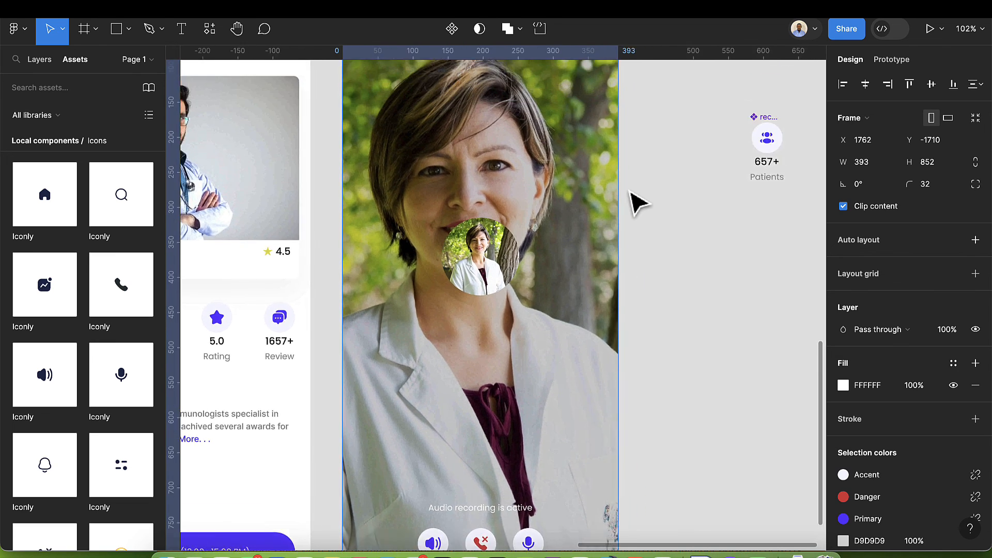
{"action": "scroll", "coordinate": [635, 199], "scroll_direction": "down", "scroll_amount": 3}
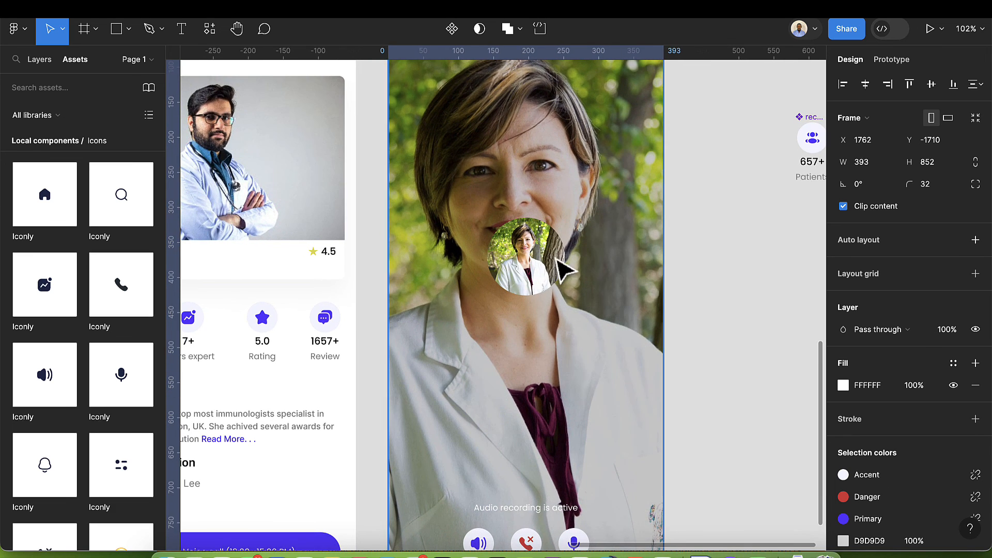
{"action": "left_click", "coordinate": [542, 275]}
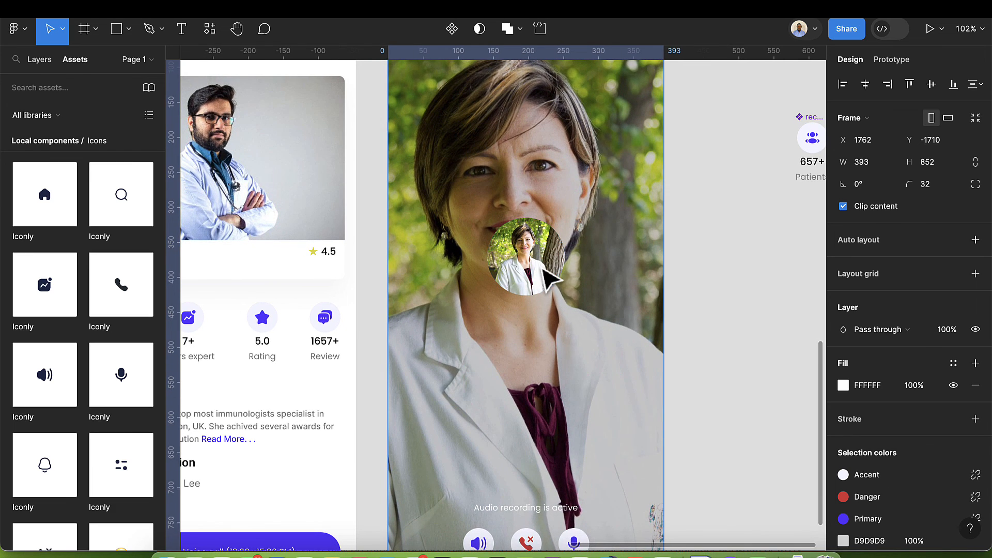
{"action": "left_click", "coordinate": [869, 90]}
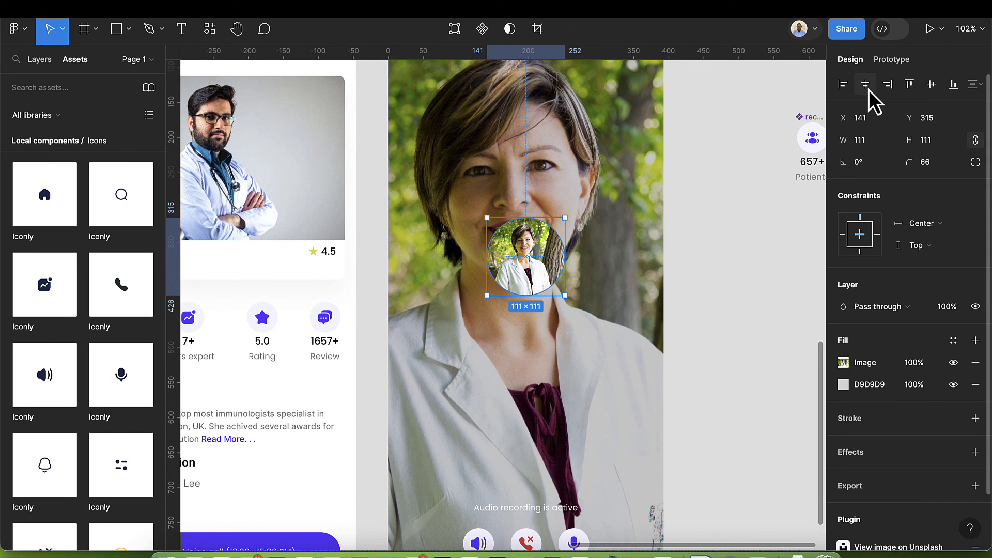
{"action": "left_click", "coordinate": [927, 87]}
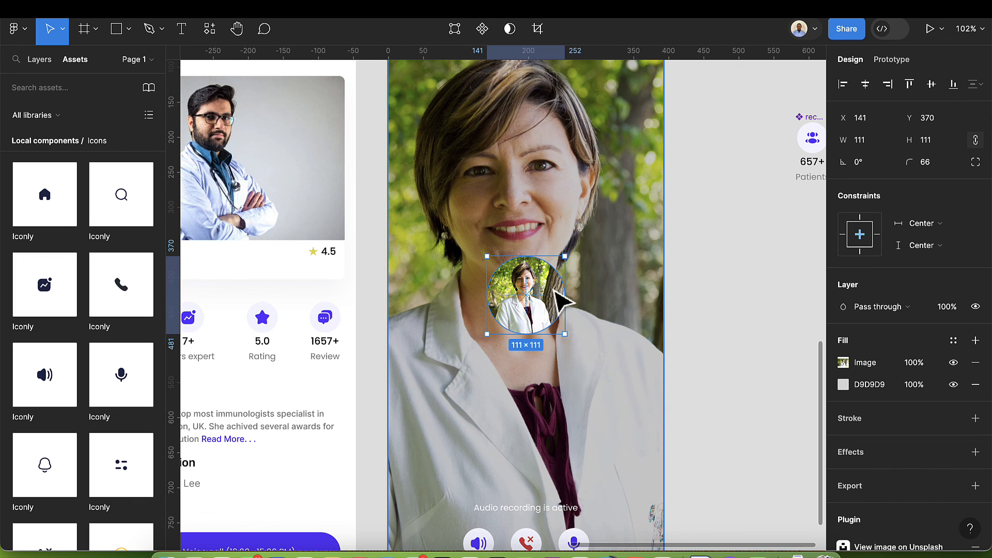
Step: Add a text with the doctor's title and name just below the round photo
{"action": "scroll", "coordinate": [555, 299], "scroll_direction": "down", "scroll_amount": 2}
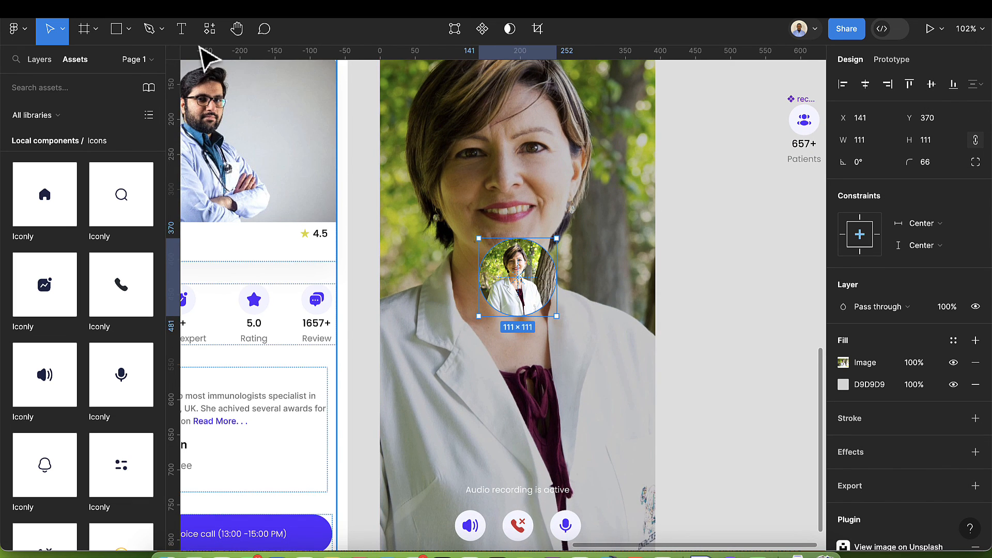
{"action": "left_click", "coordinate": [165, 26]}
{"action": "left_click", "coordinate": [179, 29]}
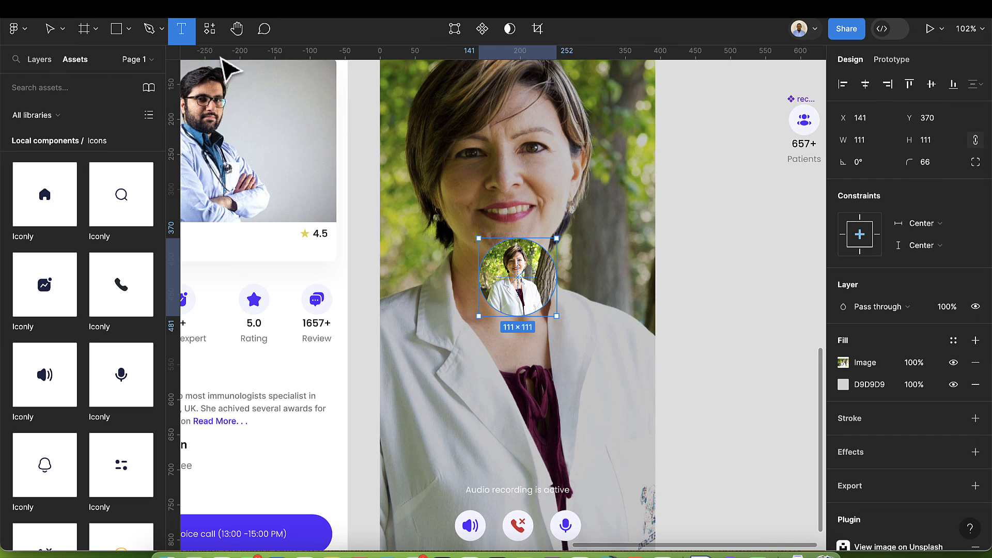
{"action": "left_click", "coordinate": [471, 342]}
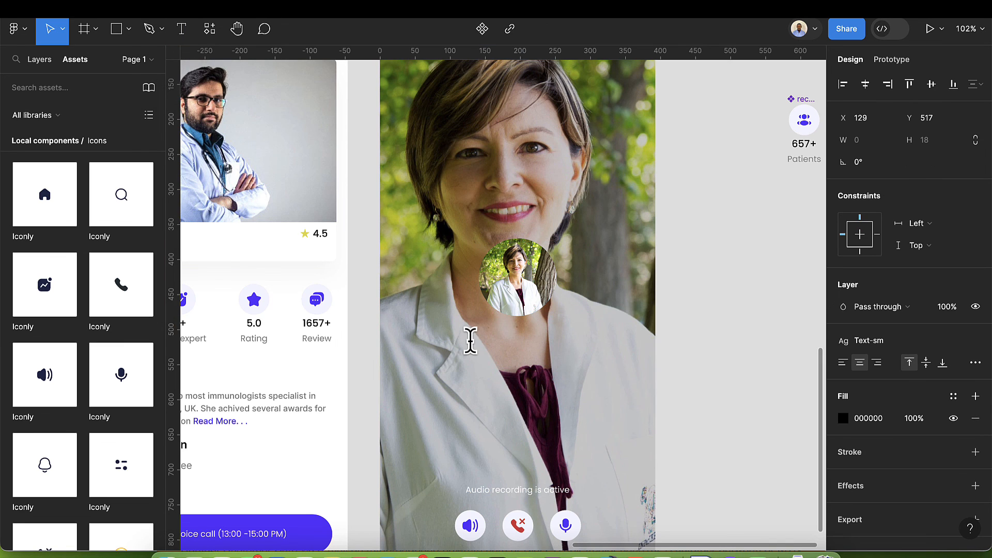
{"action": "type", "text": "Dr. Zakiel"}
{"action": "key", "text": "Escape"}
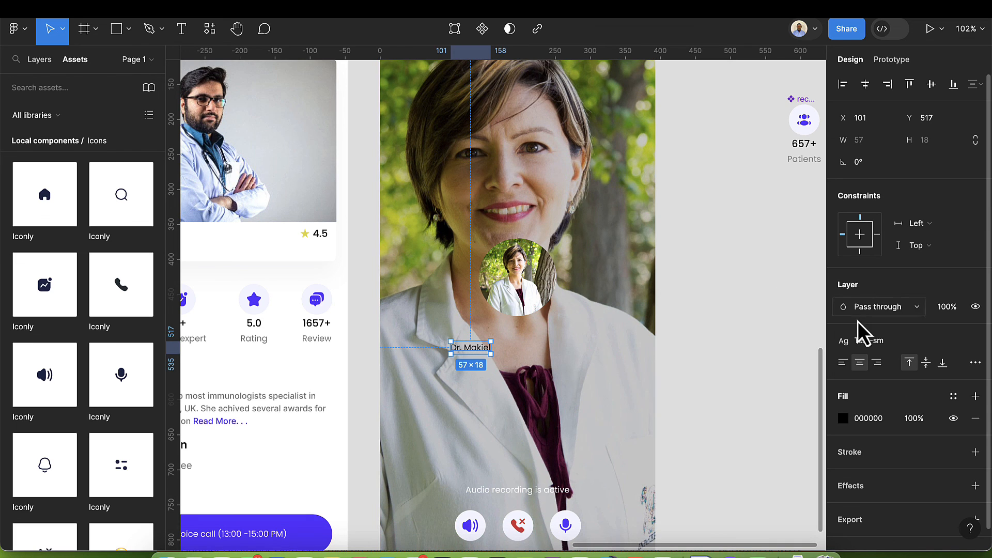
Step: Apply the Subheding 16/Auto text style to the doctor's name and colour it white (FFFFFF)
{"action": "left_click", "coordinate": [858, 342]}
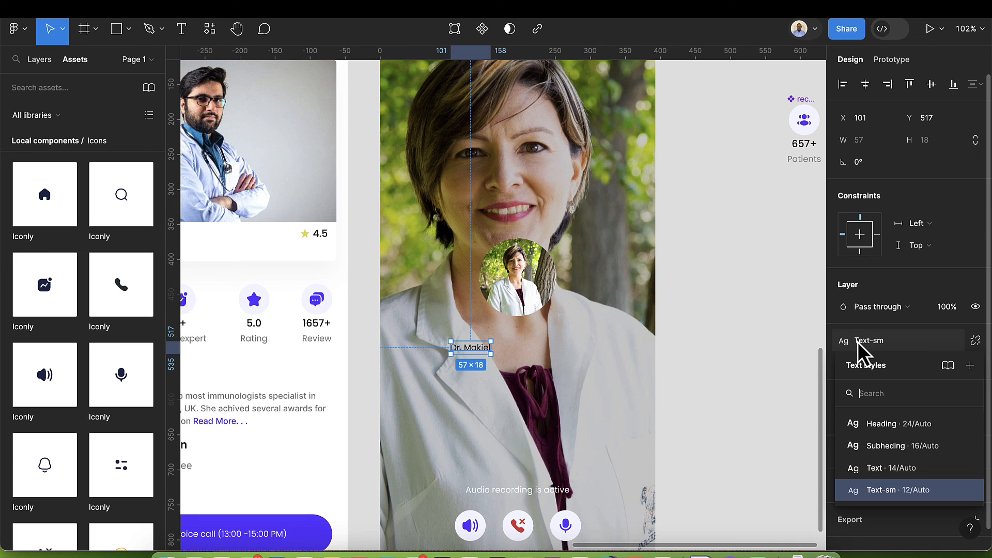
{"action": "left_click", "coordinate": [872, 446]}
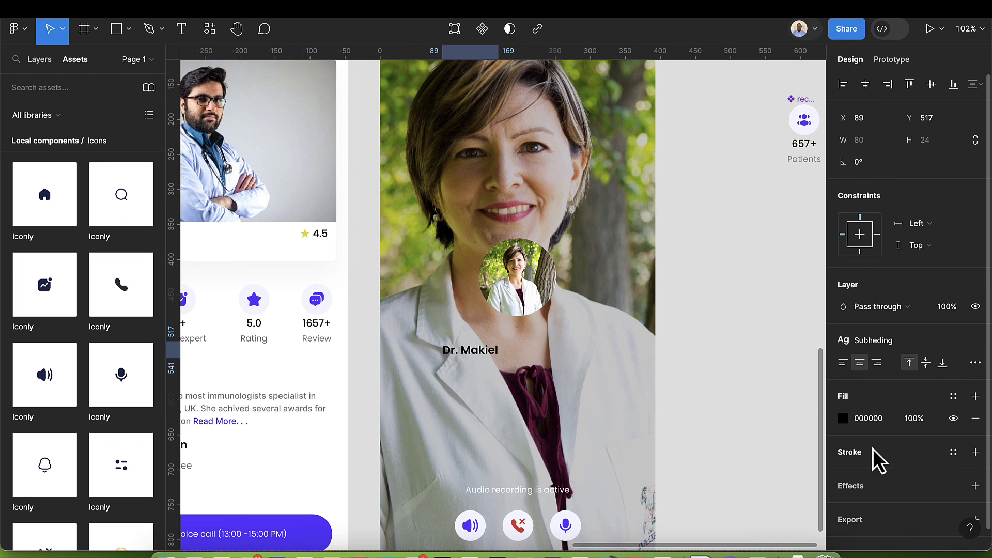
{"action": "left_click", "coordinate": [843, 418]}
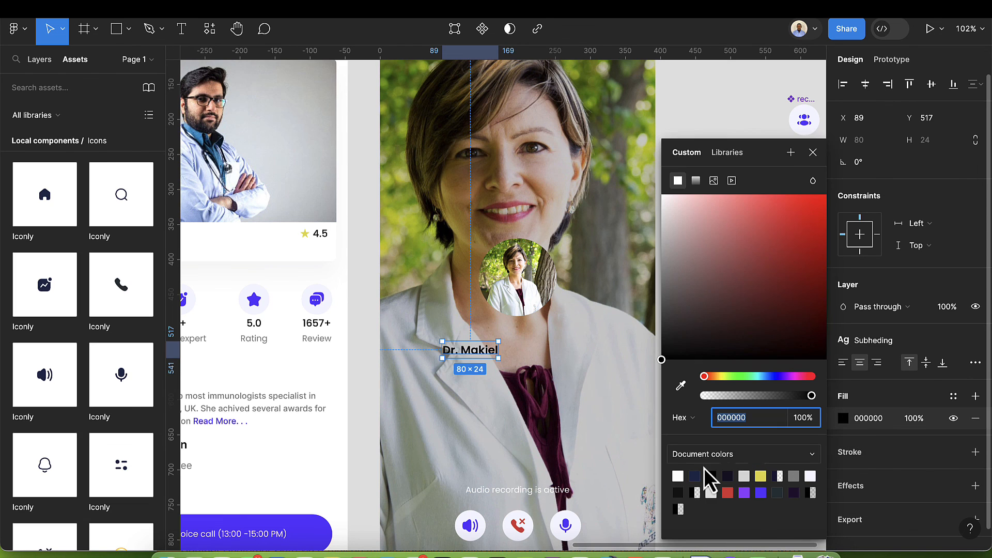
{"action": "left_click", "coordinate": [678, 475]}
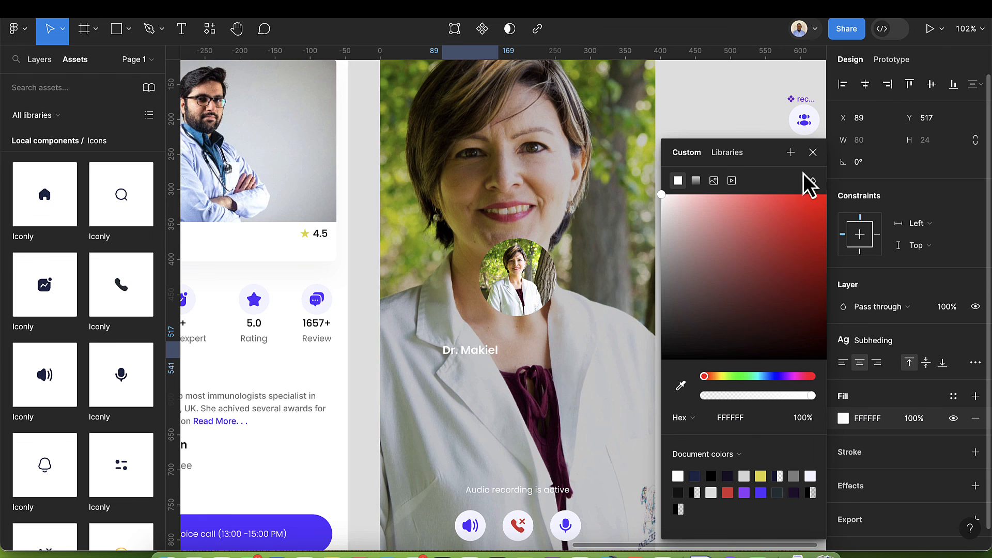
{"action": "left_click", "coordinate": [814, 152]}
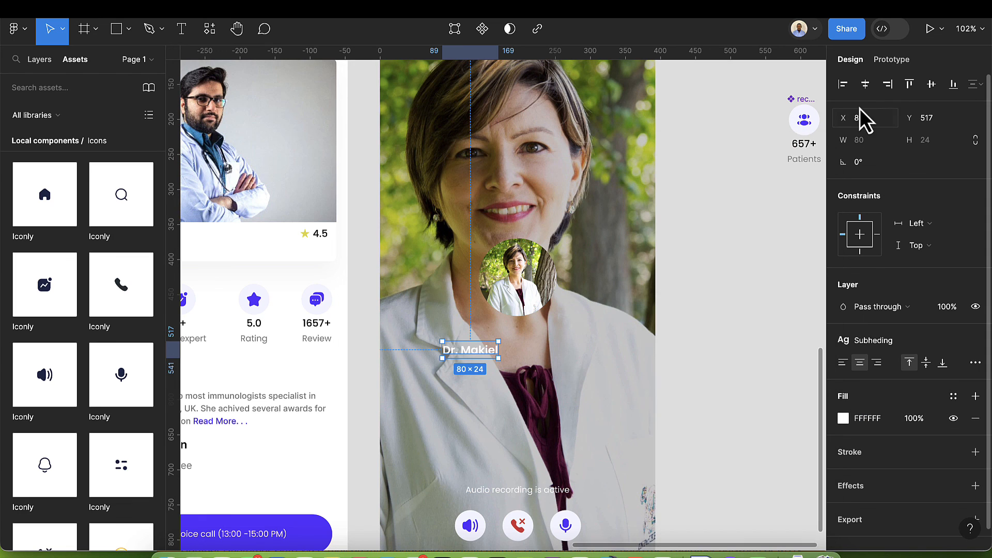
Step: Centre the doctor's name horizontally on the screen and move it up 20 px to Y 497, closer to the round photo
{"action": "left_click", "coordinate": [867, 85]}
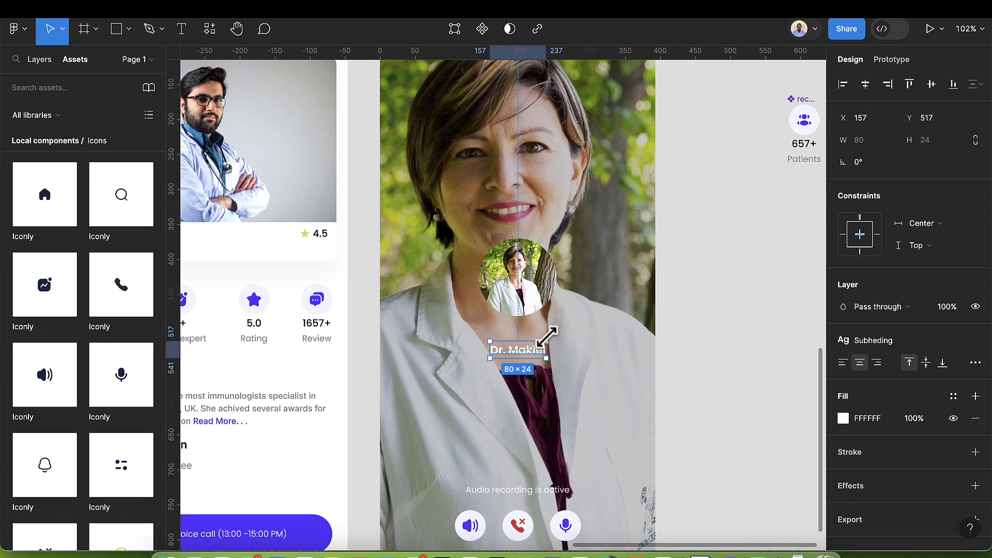
{"action": "key", "text": "Up"}
{"action": "key", "text": "Up"}
{"action": "key", "text": "Up"}
{"action": "key", "text": "Up"}
{"action": "key", "text": "Up"}
{"action": "key", "text": "Up"}
{"action": "key", "text": "Up"}
{"action": "key", "text": "Up"}
{"action": "key", "text": "Up"}
{"action": "key", "text": "Up"}
{"action": "key", "text": "Up"}
{"action": "key", "text": "Up"}
{"action": "key", "text": "Up"}
{"action": "key", "text": "Up"}
{"action": "key", "text": "Up"}
{"action": "key", "text": "Up"}
{"action": "key", "text": "Up"}
{"action": "key", "text": "Up"}
{"action": "key", "text": "Up"}
{"action": "key", "text": "Up"}
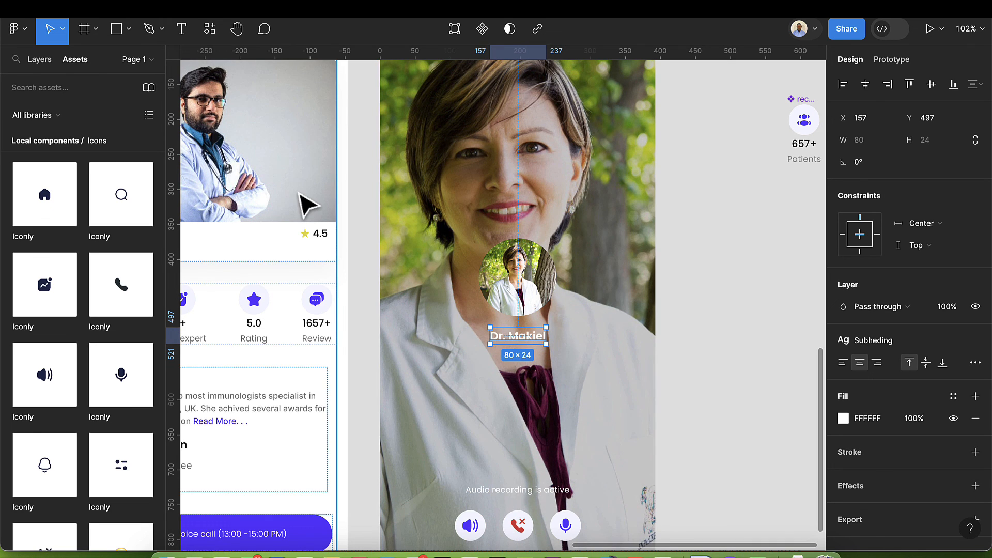
Step: Add a small-muted instance of the Frame 1 button component 16 px below the doctor's name on the call screen
{"action": "scroll", "coordinate": [103, 196], "scroll_direction": "up", "scroll_amount": 10}
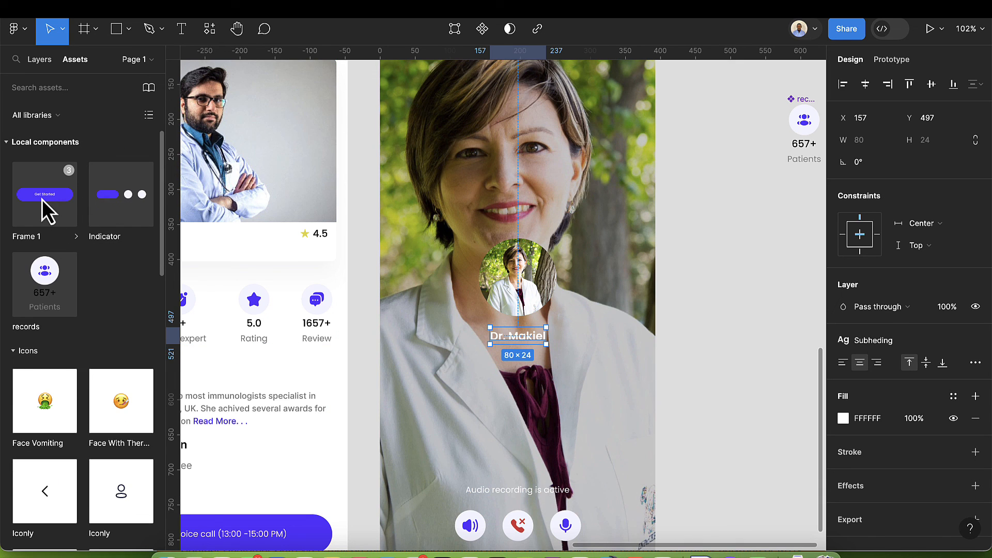
{"action": "left_click_drag", "start_coordinate": [42, 200], "coordinate": [520, 378]}
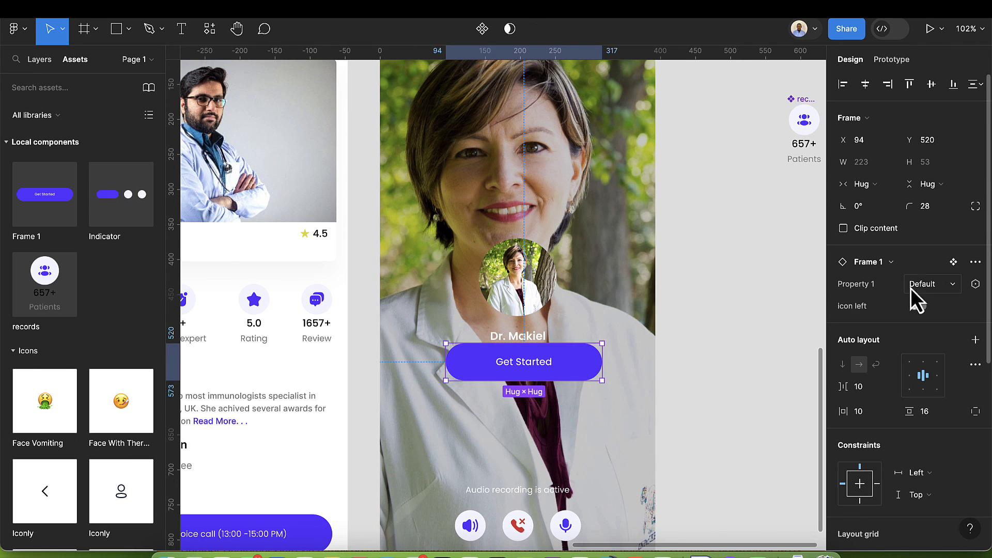
{"action": "left_click", "coordinate": [928, 292]}
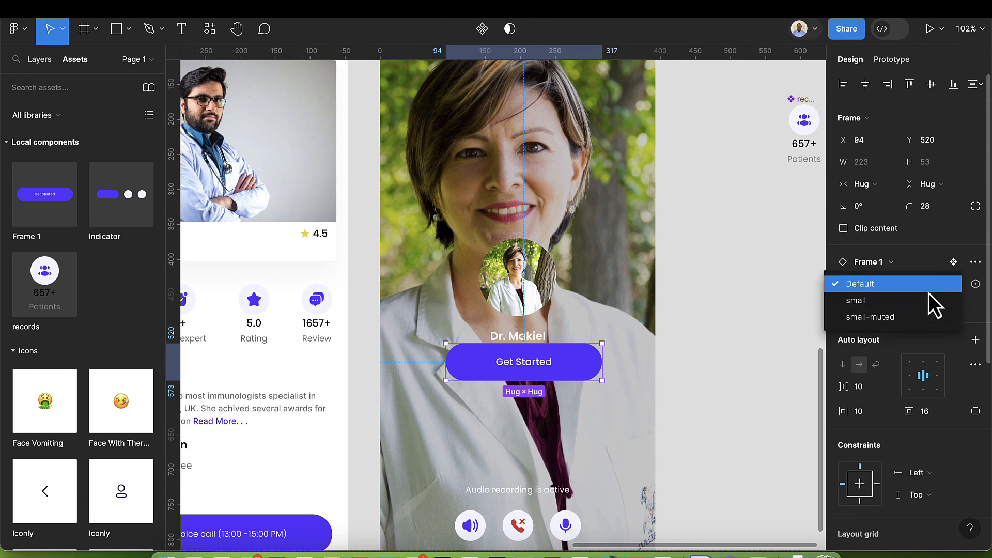
{"action": "left_click", "coordinate": [912, 317]}
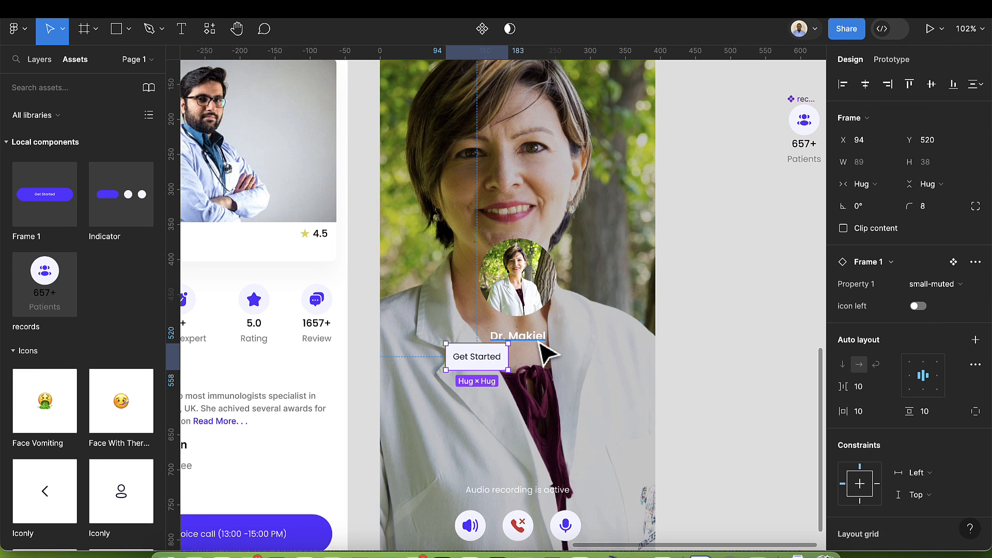
{"action": "left_click_drag", "start_coordinate": [492, 373], "coordinate": [521, 370]}
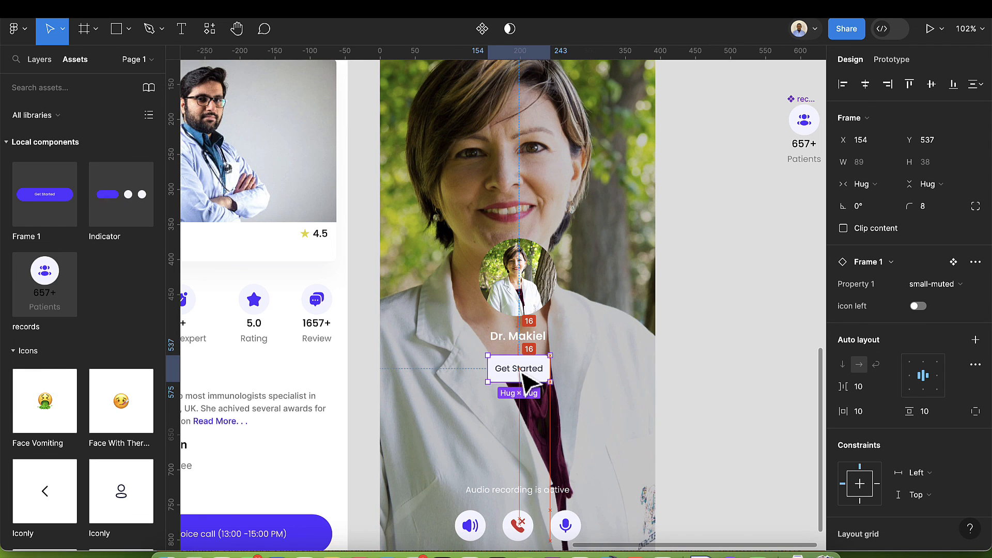
Step: Replace the label of the small-muted button with "12:00 Minute"
{"action": "double_click", "coordinate": [522, 376]}
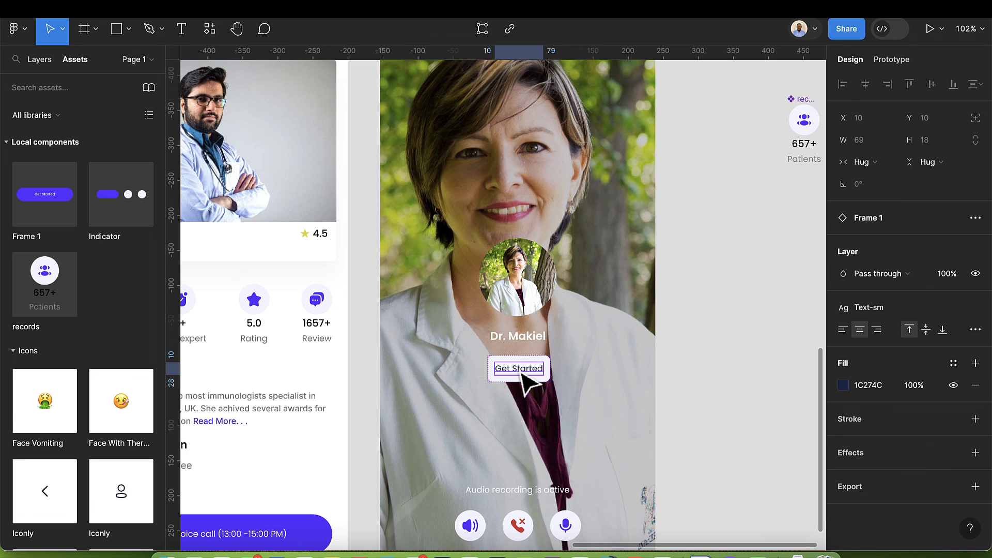
{"action": "double_click", "coordinate": [517, 369]}
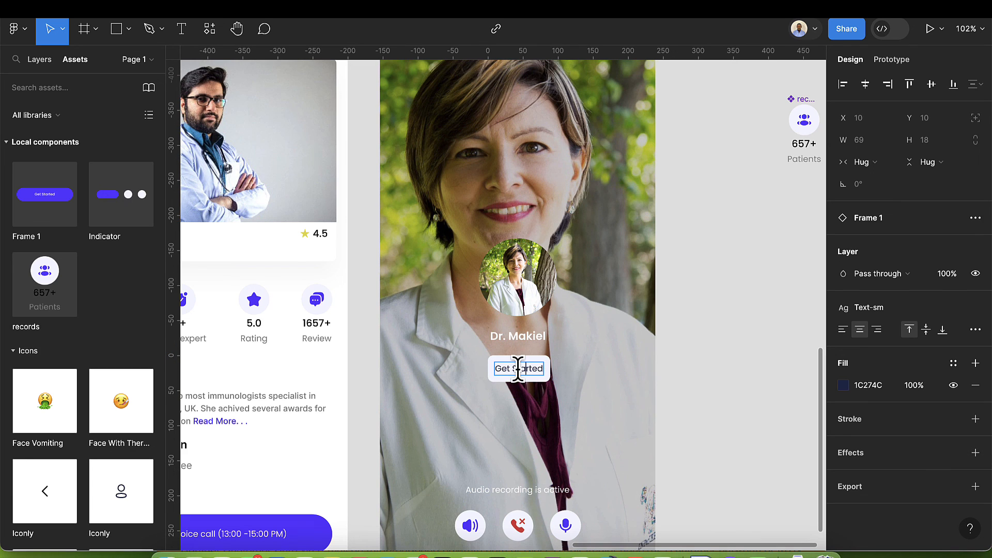
{"action": "key", "text": "BackSpace"}
{"action": "key", "text": "BackSpace"}
{"action": "key", "text": "BackSpace"}
{"action": "key", "text": "BackSpace"}
{"action": "key", "text": "BackSpace"}
{"action": "key", "text": "BackSpace"}
{"action": "key", "text": "BackSpace"}
{"action": "key", "text": "BackSpace"}
{"action": "key", "text": "BackSpace"}
{"action": "key", "text": "BackSpace"}
{"action": "key", "text": "BackSpace"}
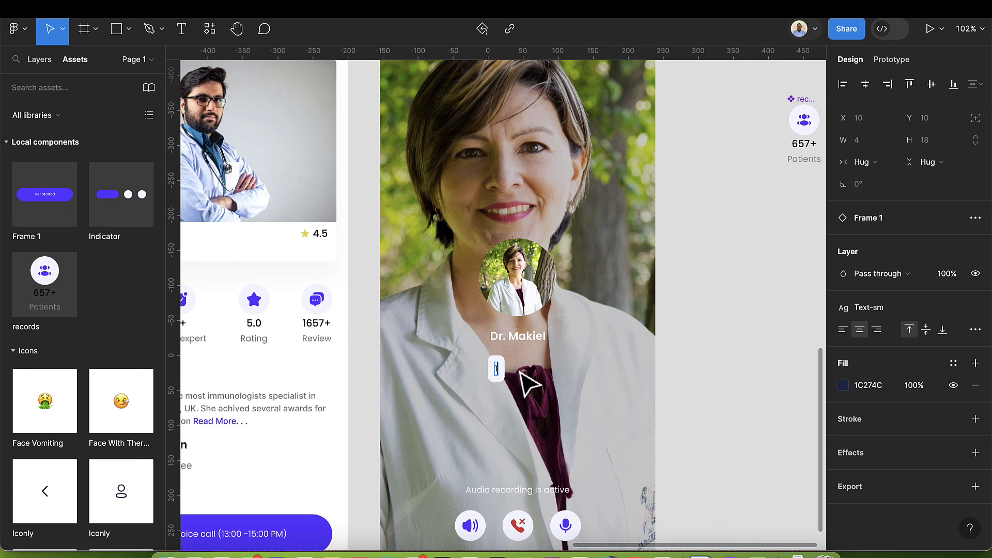
{"action": "type", "text": "12:00"}
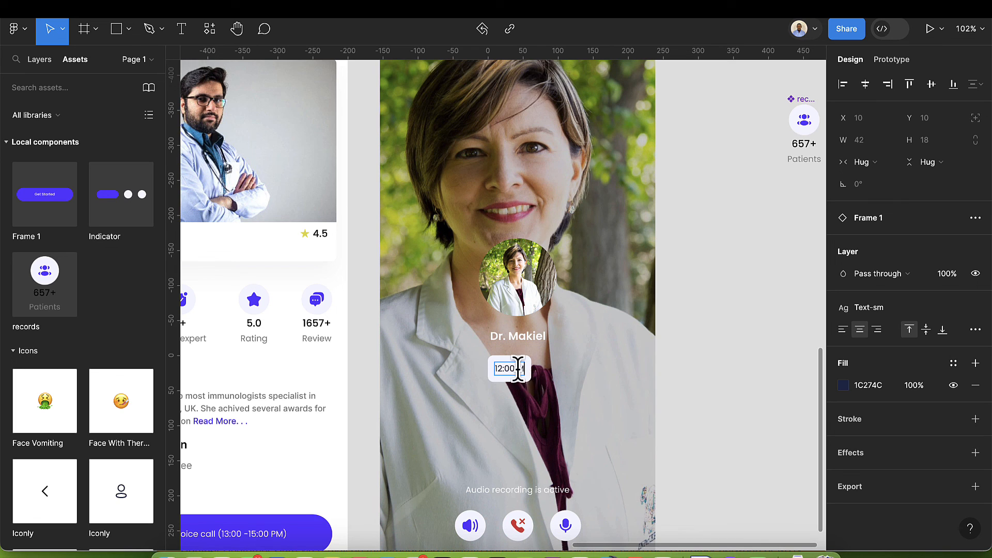
{"action": "type", "text": " Minute"}
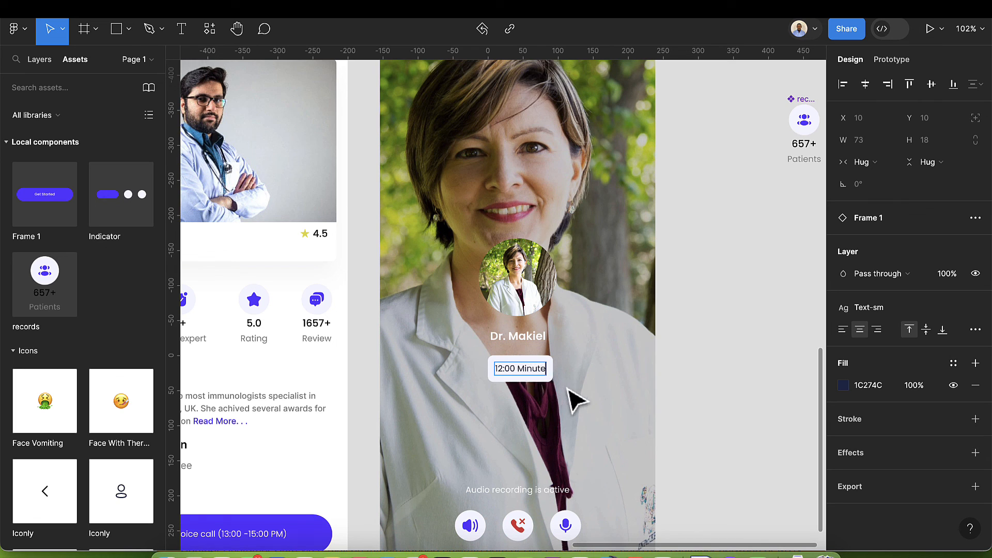
{"action": "key", "text": "Escape"}
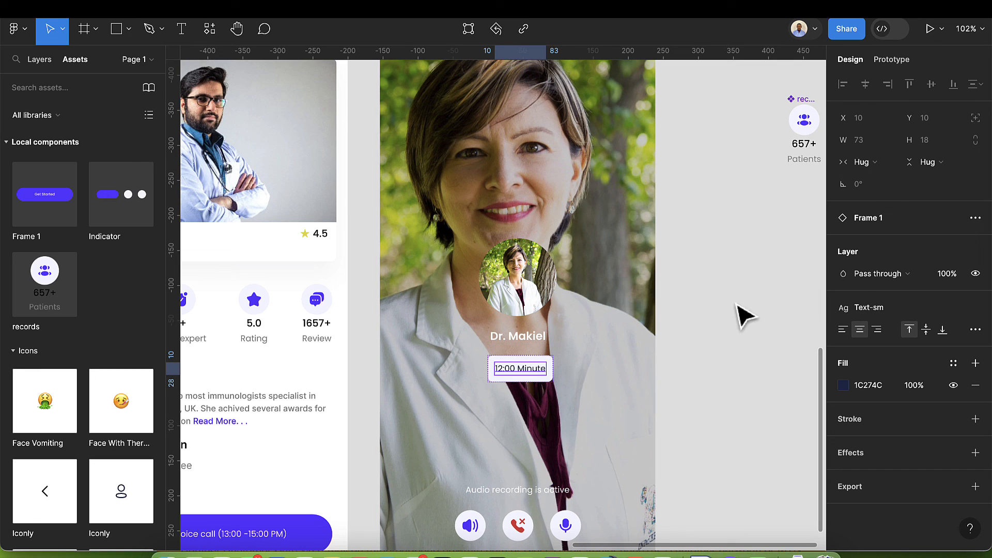
Step: Enable the left icon on the 12:00 Minute button and swap it for the bold Pause Circle icon
{"action": "left_click", "coordinate": [532, 368]}
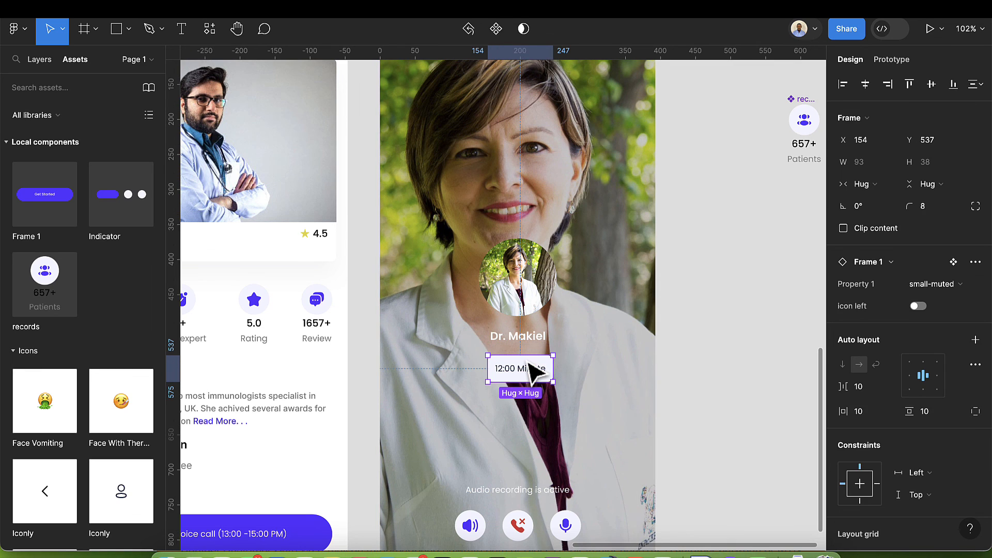
{"action": "left_click", "coordinate": [917, 306]}
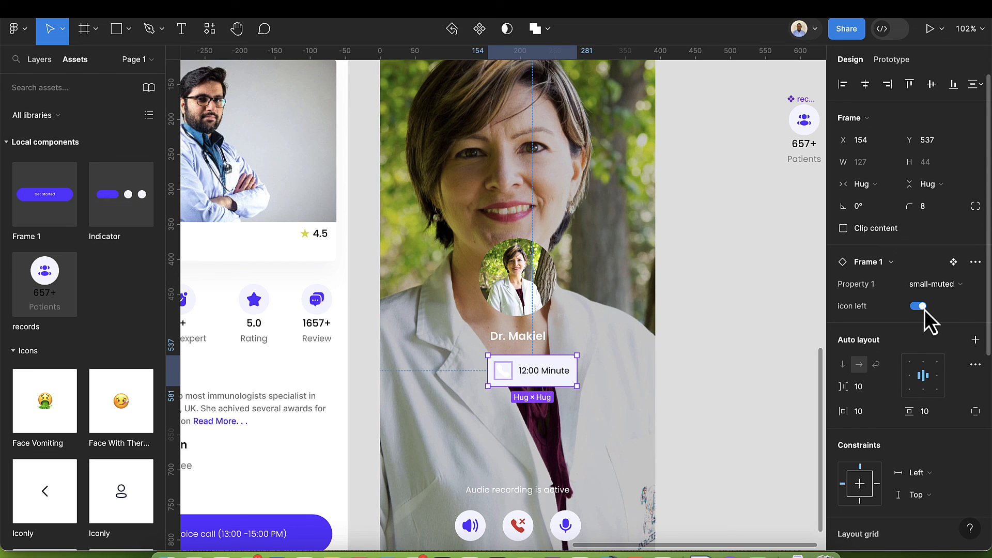
{"action": "left_click", "coordinate": [501, 371]}
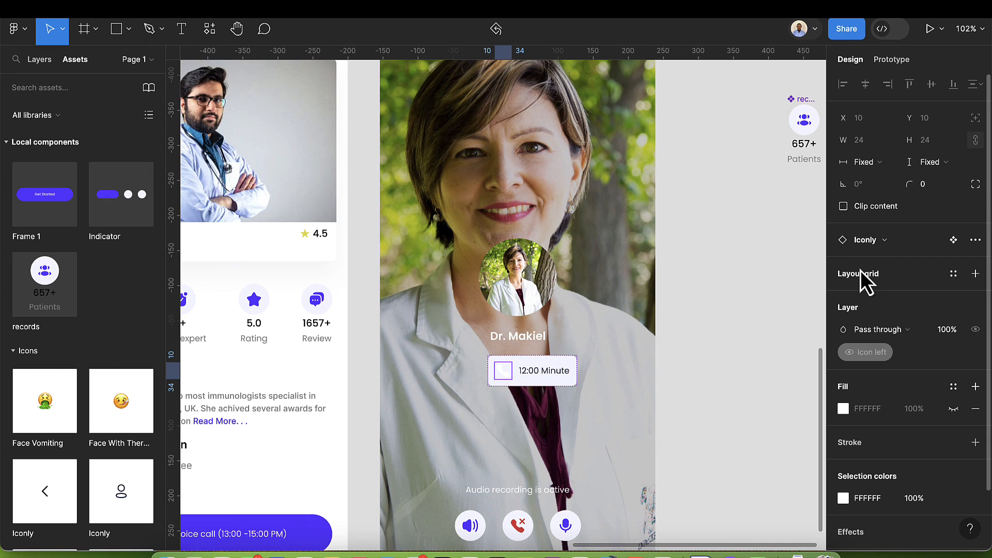
{"action": "left_click", "coordinate": [872, 245]}
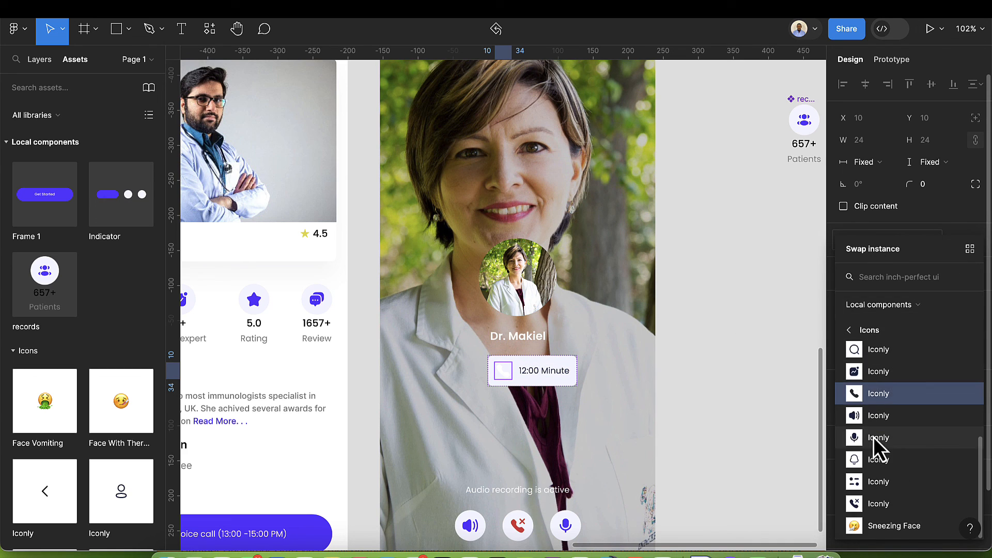
{"action": "scroll", "coordinate": [873, 437], "scroll_direction": "up", "scroll_amount": 5}
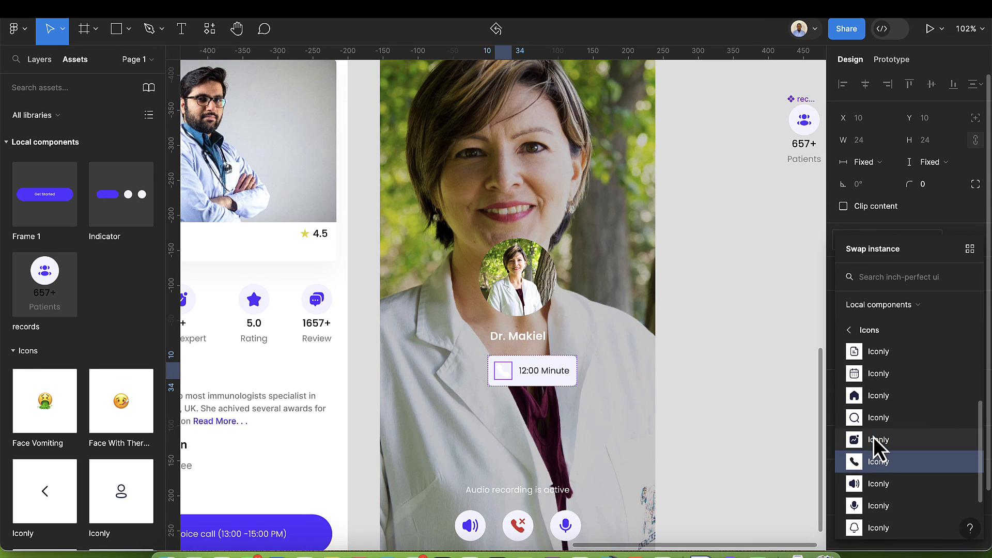
{"action": "scroll", "coordinate": [873, 437], "scroll_direction": "up", "scroll_amount": 3}
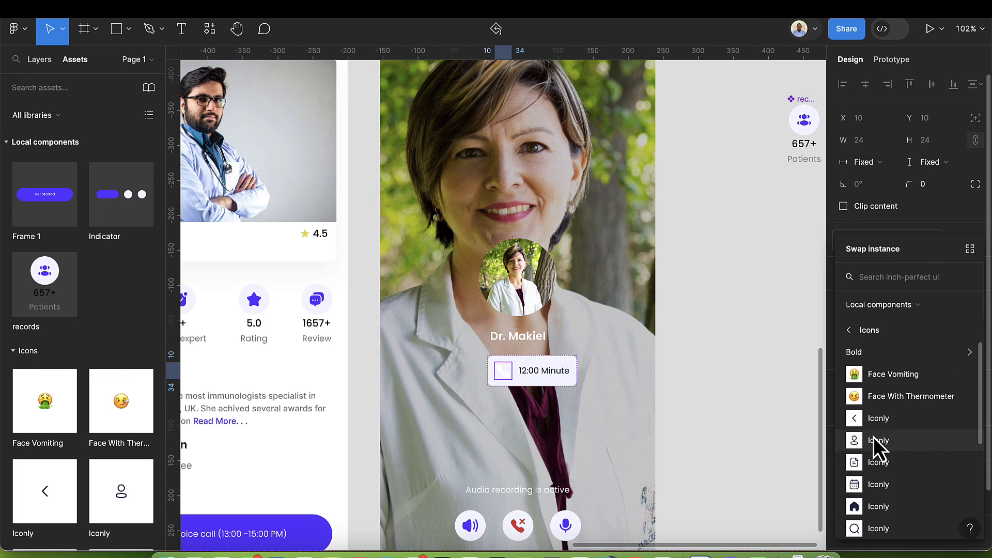
{"action": "scroll", "coordinate": [873, 437], "scroll_direction": "down", "scroll_amount": 6}
{"action": "scroll", "coordinate": [873, 437], "scroll_direction": "up", "scroll_amount": 4}
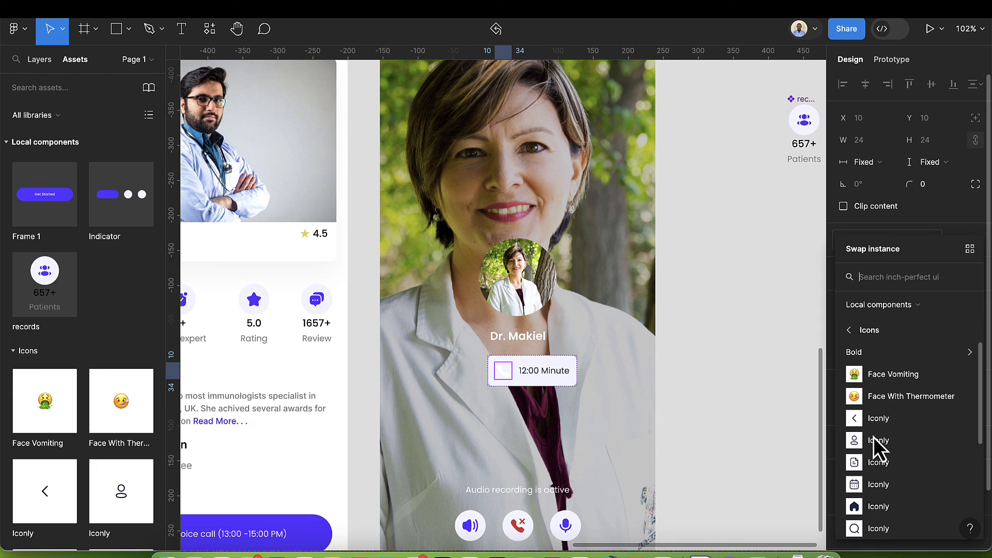
{"action": "left_click", "coordinate": [877, 355]}
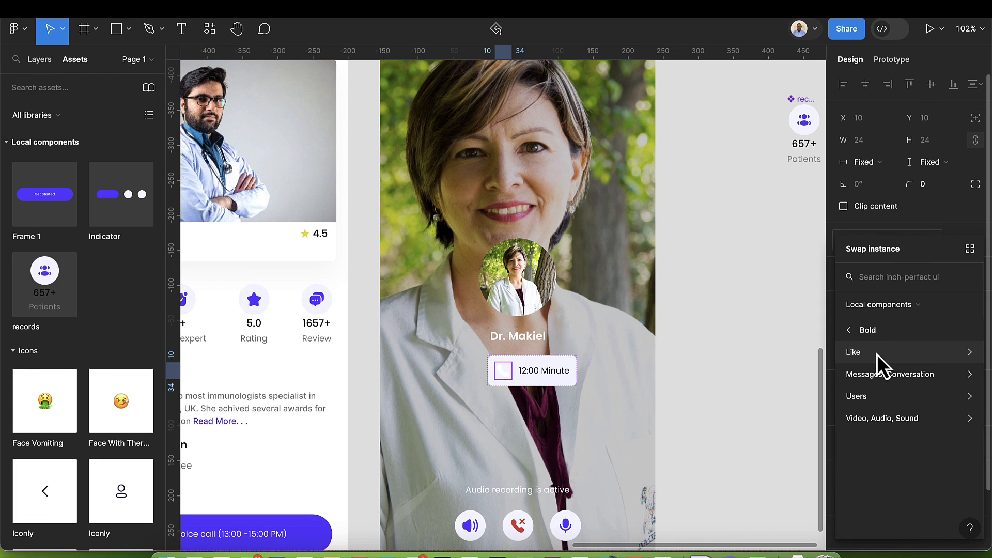
{"action": "left_click", "coordinate": [880, 423]}
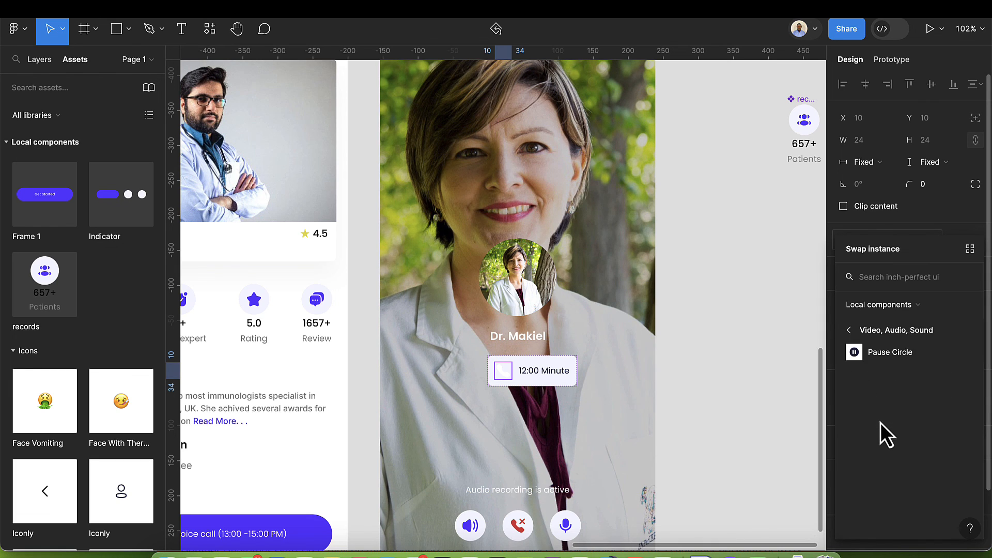
{"action": "left_click", "coordinate": [857, 352]}
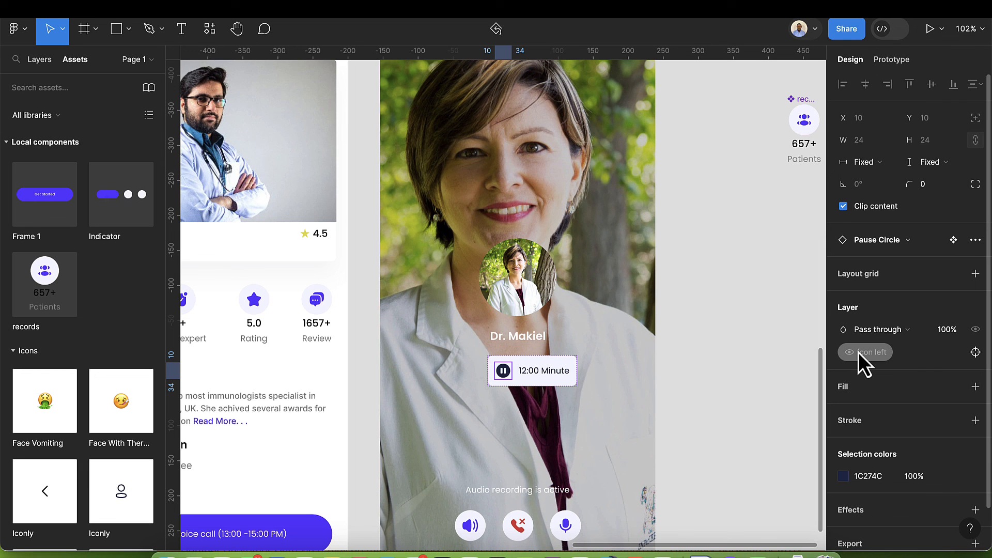
Step: Centre the 12:00 Minute button horizontally on the call screen
{"action": "left_click", "coordinate": [558, 385]}
{"action": "scroll", "coordinate": [557, 386], "scroll_direction": "up", "scroll_amount": 2}
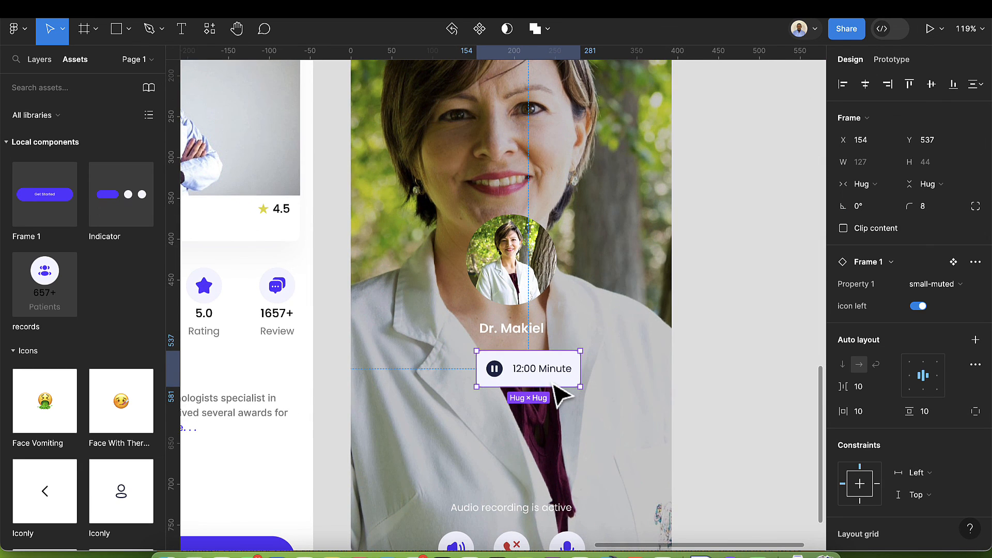
{"action": "left_click_drag", "start_coordinate": [553, 386], "coordinate": [549, 385]}
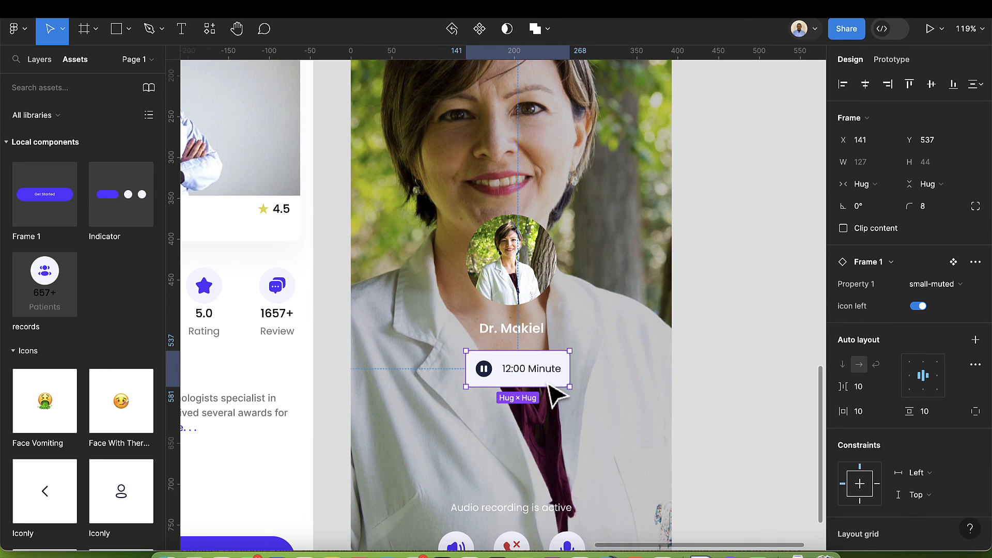
{"action": "left_click", "coordinate": [866, 87]}
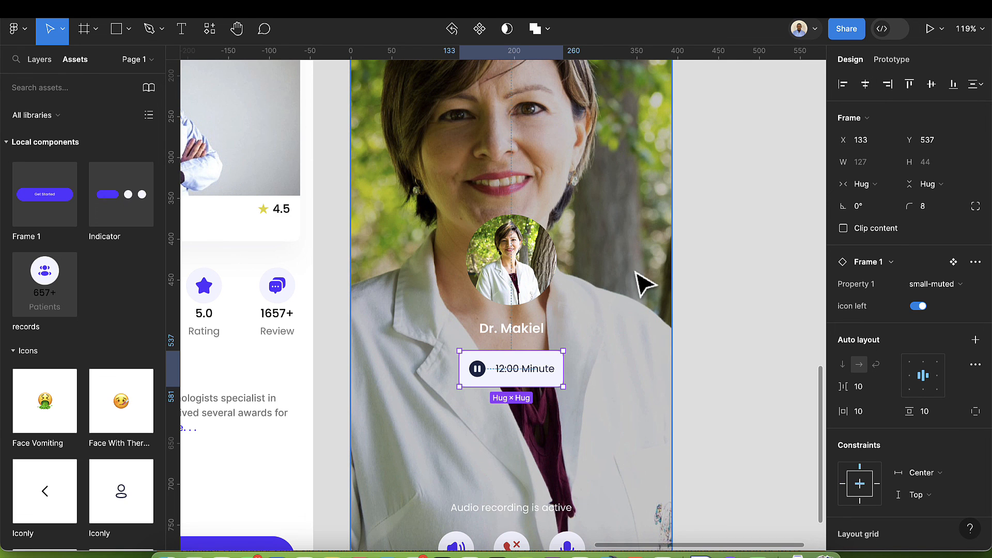
{"action": "scroll", "coordinate": [644, 283], "scroll_direction": "down", "scroll_amount": 5}
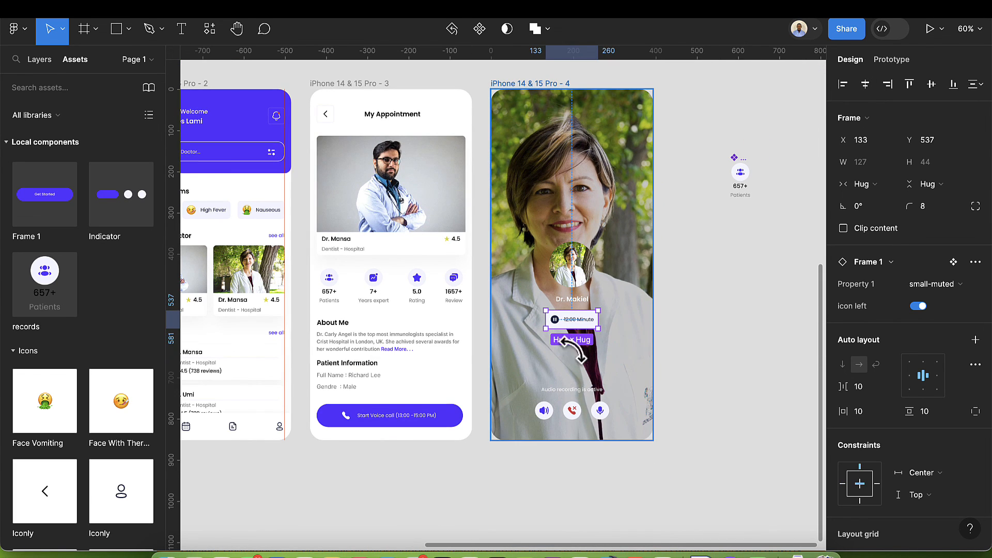
{"action": "scroll", "coordinate": [571, 330], "scroll_direction": "up", "scroll_amount": 5}
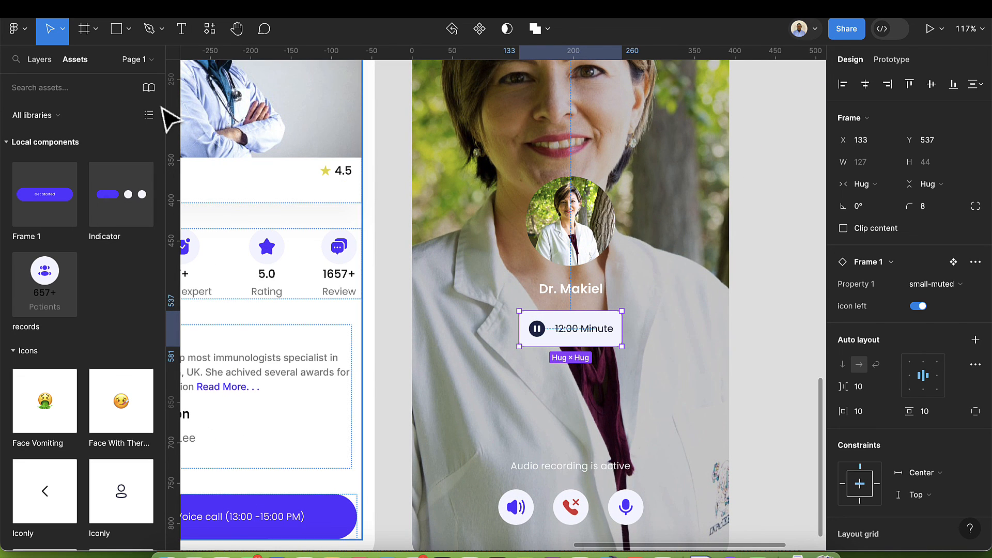
Step: Select the small-muted variant in the Frame 1 button component set
{"action": "left_click", "coordinate": [39, 59]}
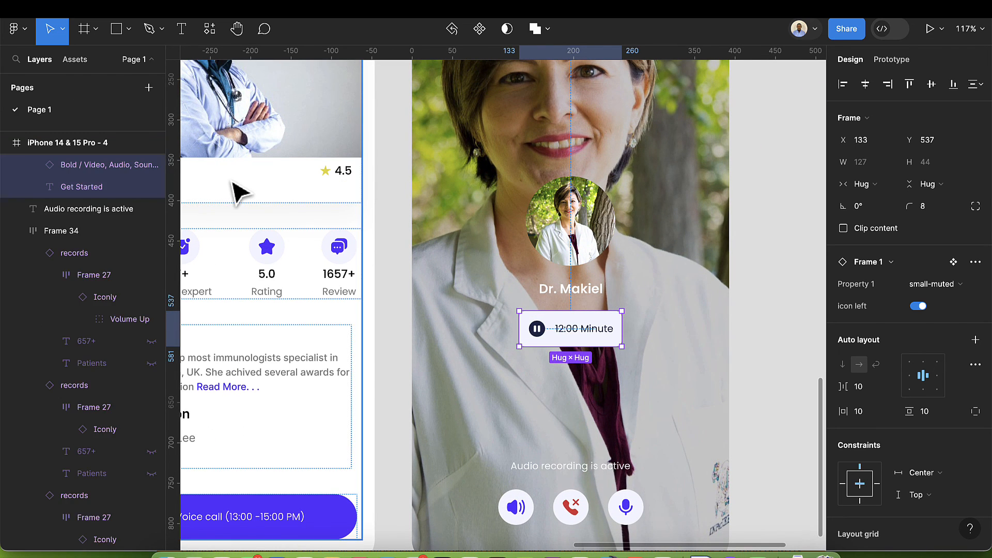
{"action": "scroll", "coordinate": [239, 188], "scroll_direction": "down", "scroll_amount": 5}
{"action": "scroll", "coordinate": [237, 189], "scroll_direction": "left", "scroll_amount": 10}
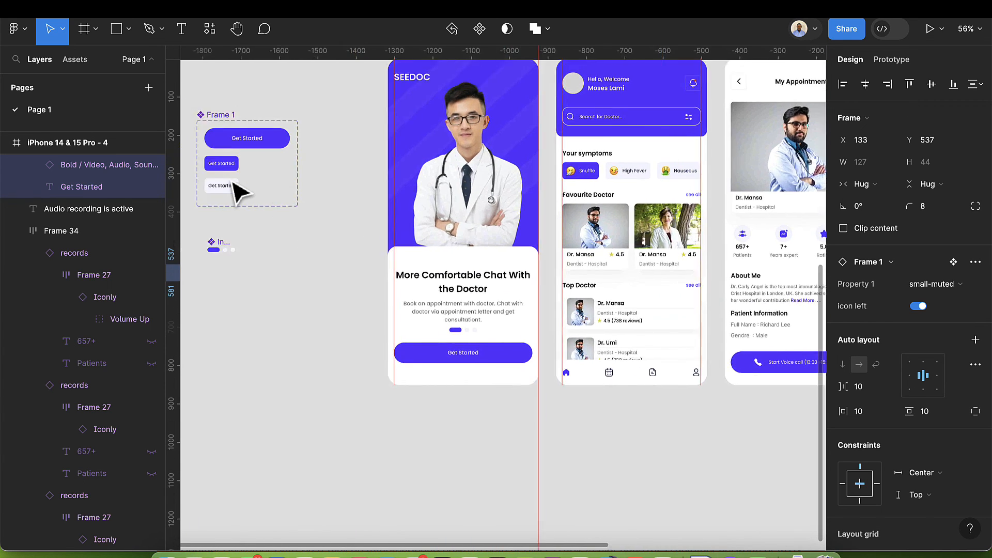
{"action": "scroll", "coordinate": [449, 227], "scroll_direction": "up", "scroll_amount": 5}
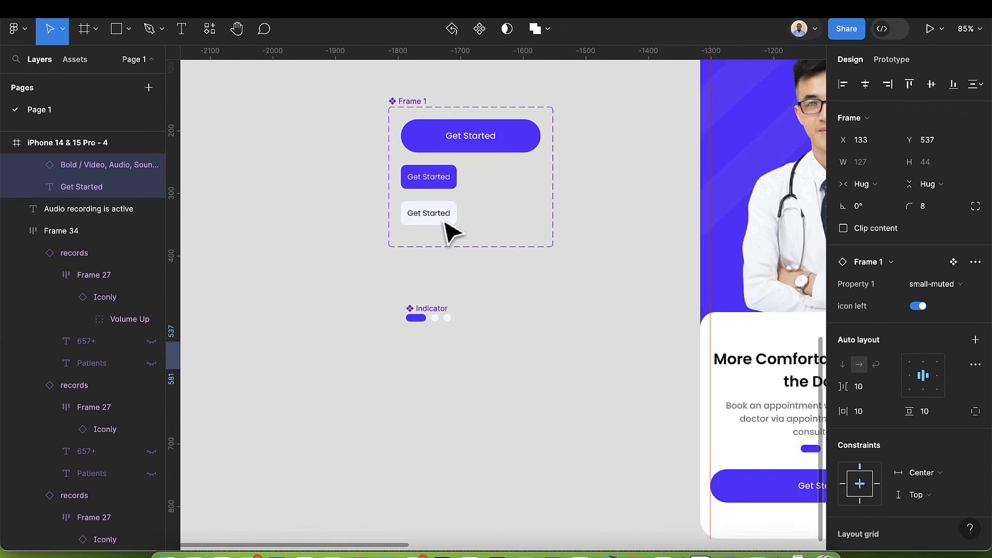
{"action": "left_click", "coordinate": [449, 227]}
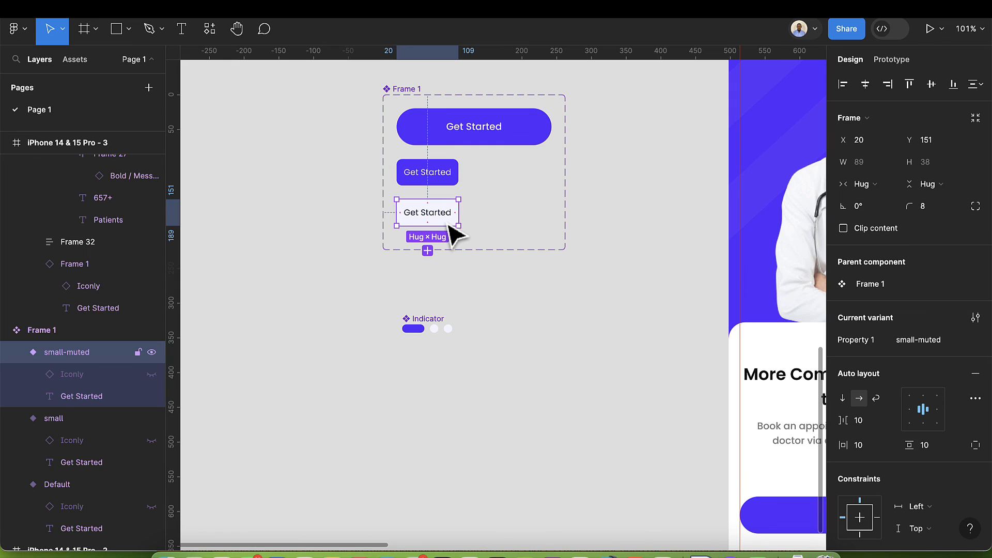
{"action": "key", "text": "super+d"}
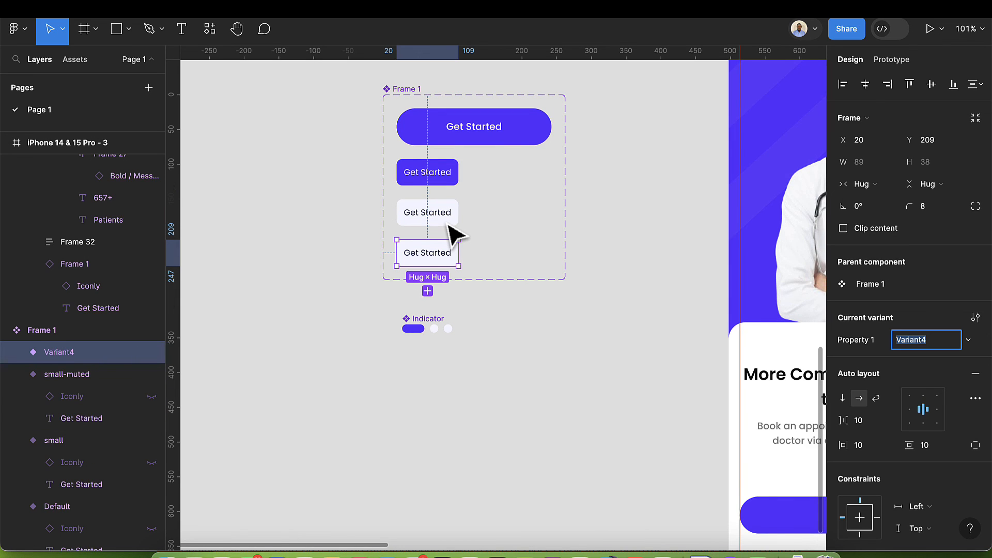
{"action": "key", "text": "super+z"}
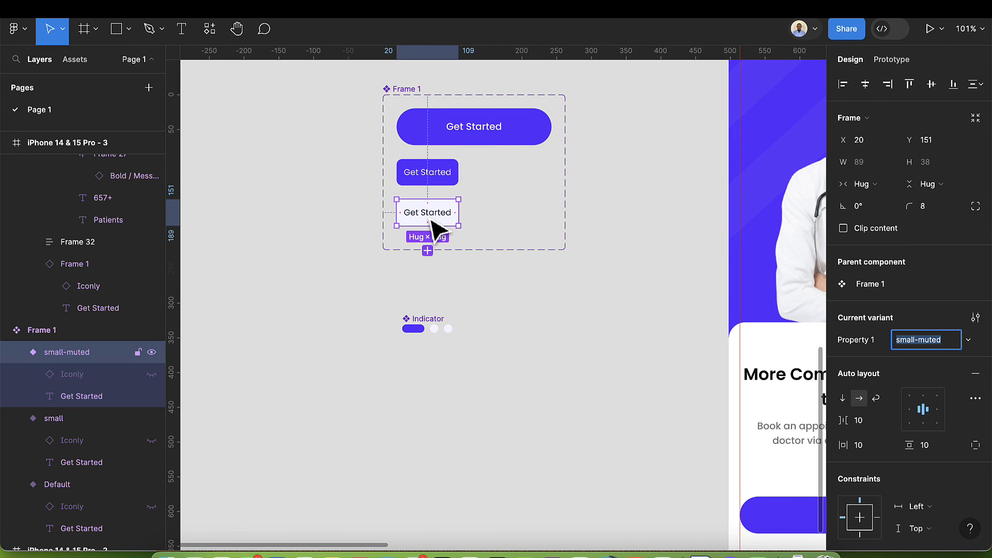
{"action": "key", "text": "Escape"}
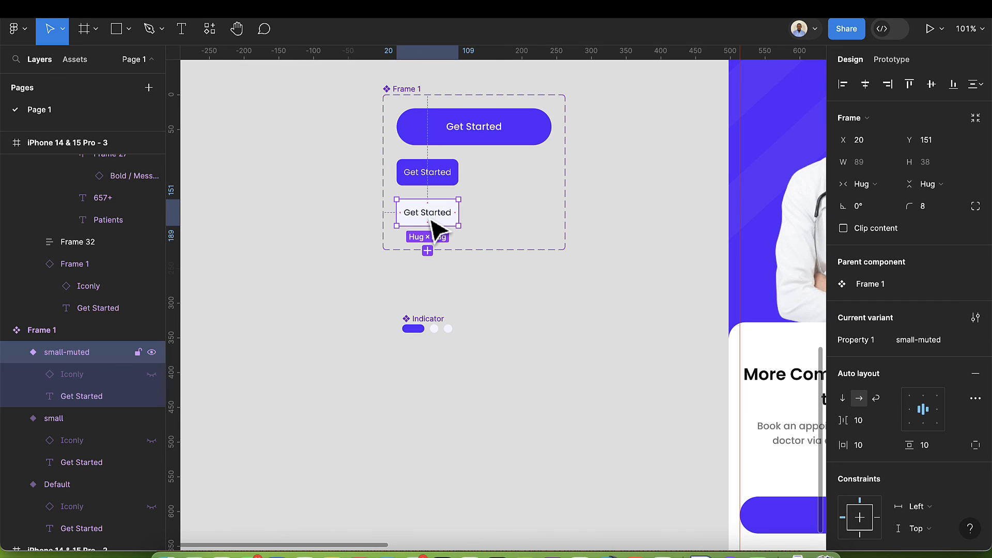
Step: Duplicate the small-muted variant and name the new variant "small muted-rounded"
{"action": "key", "text": "super+d"}
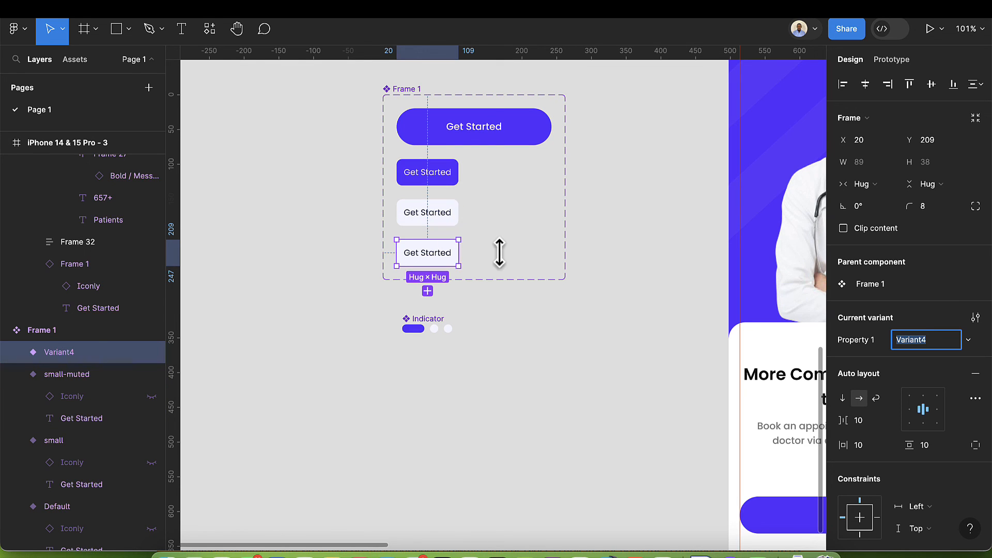
{"action": "key", "text": "Left"}
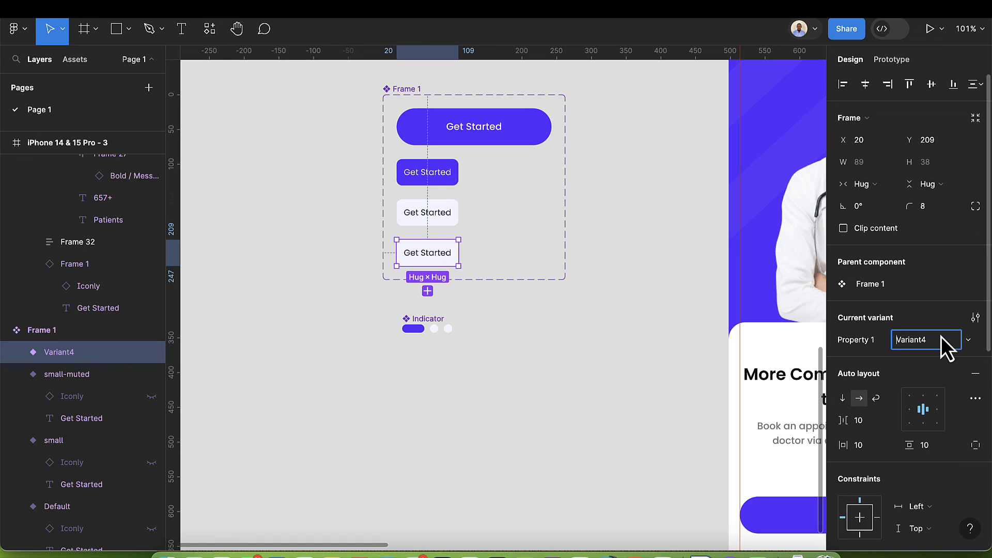
{"action": "key", "text": "super+a"}
{"action": "key", "text": "BackSpace"}
{"action": "type", "text": "sma"}
{"action": "type", "text": "ll muted"}
{"action": "type", "text": "-rounded"}
Step: Set the corner radius of the small muted-rounded variant to 20
{"action": "left_click", "coordinate": [928, 209]}
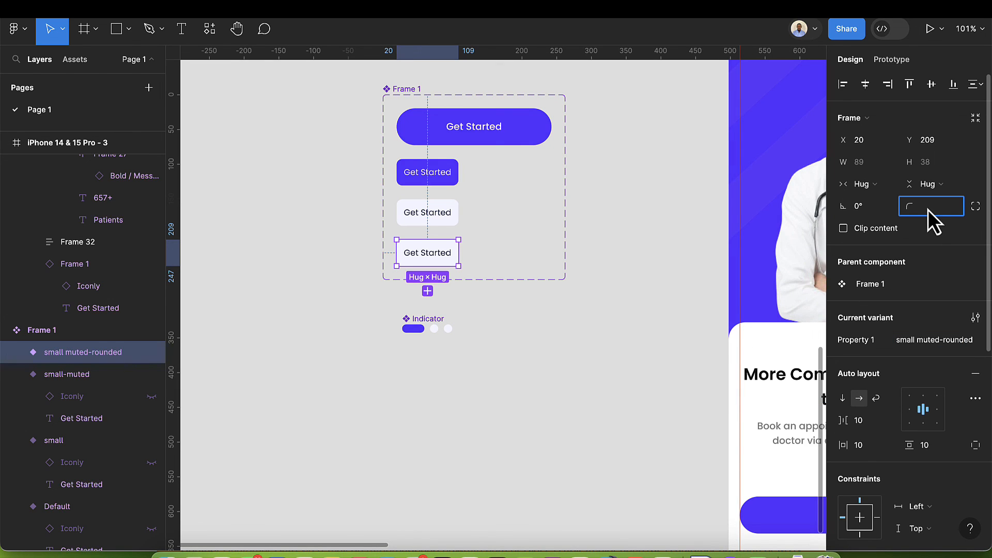
{"action": "type", "text": "20"}
{"action": "key", "text": "Return"}
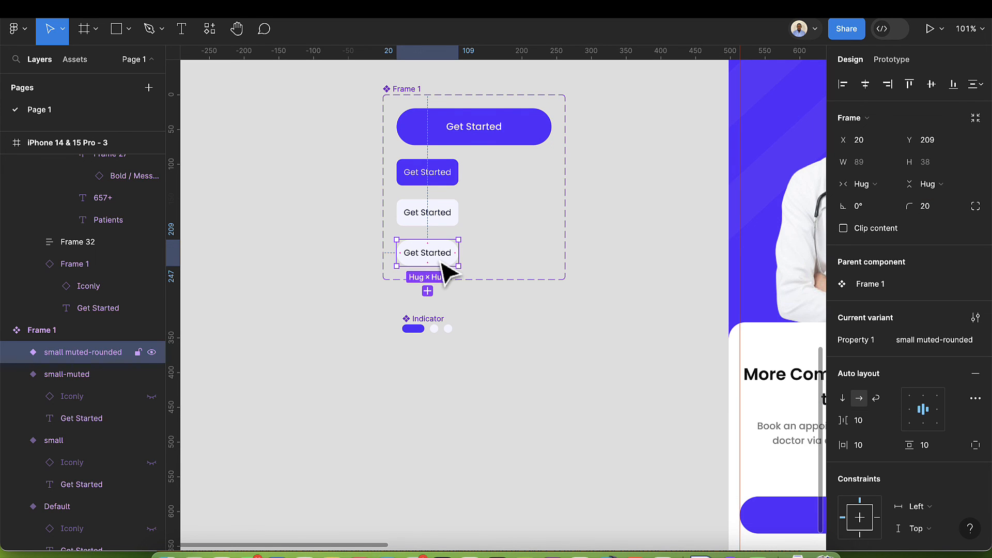
Step: Detach the Accent colour style from the small muted-rounded variant and change its fill to white, FFFFFF
{"action": "scroll", "coordinate": [445, 269], "scroll_direction": "up", "scroll_amount": 3}
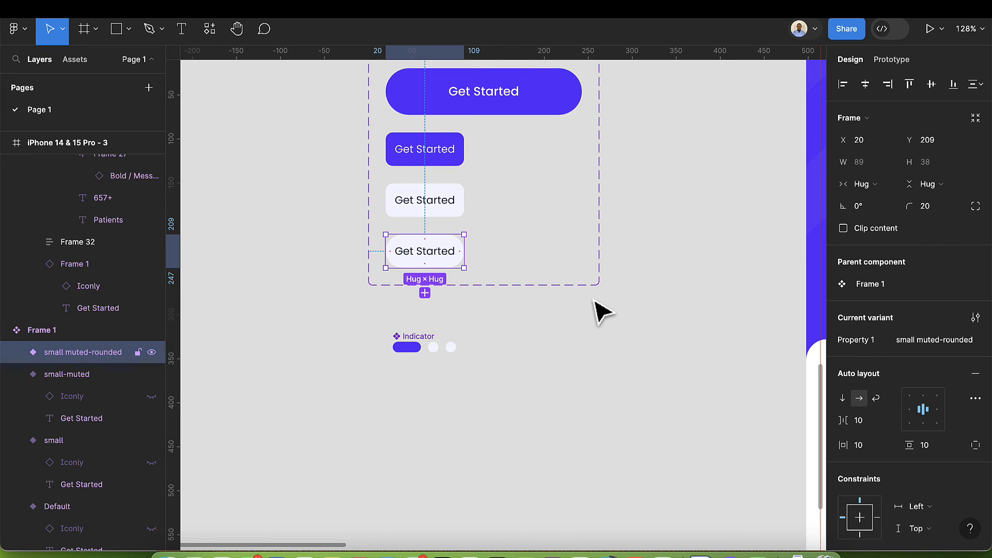
{"action": "scroll", "coordinate": [890, 403], "scroll_direction": "down", "scroll_amount": 6}
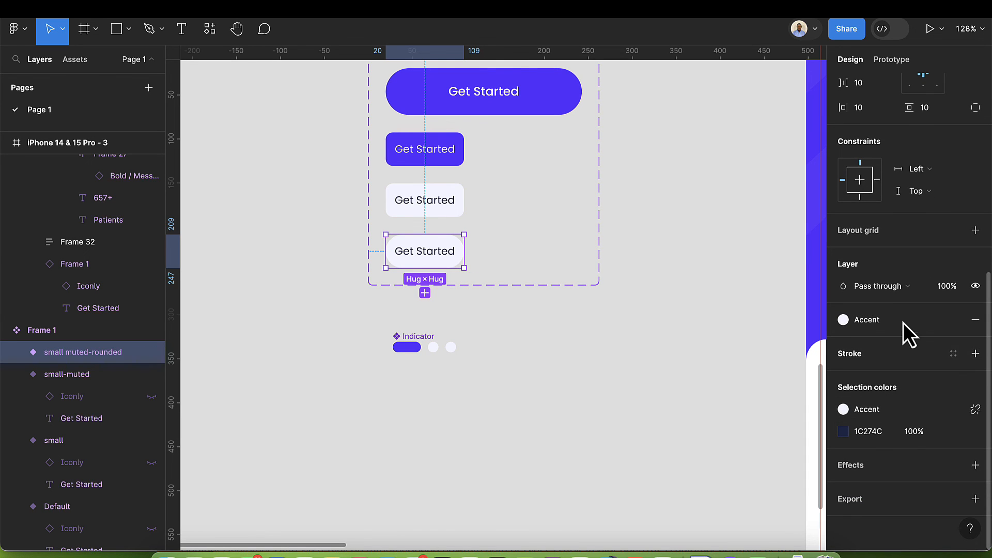
{"action": "scroll", "coordinate": [900, 316], "scroll_direction": "up", "scroll_amount": 2}
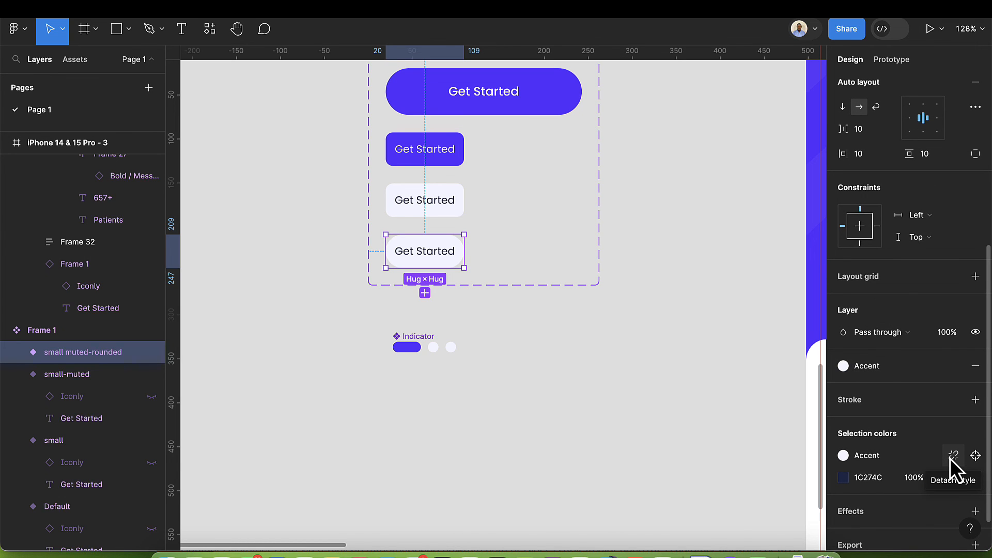
{"action": "left_click", "coordinate": [950, 456]}
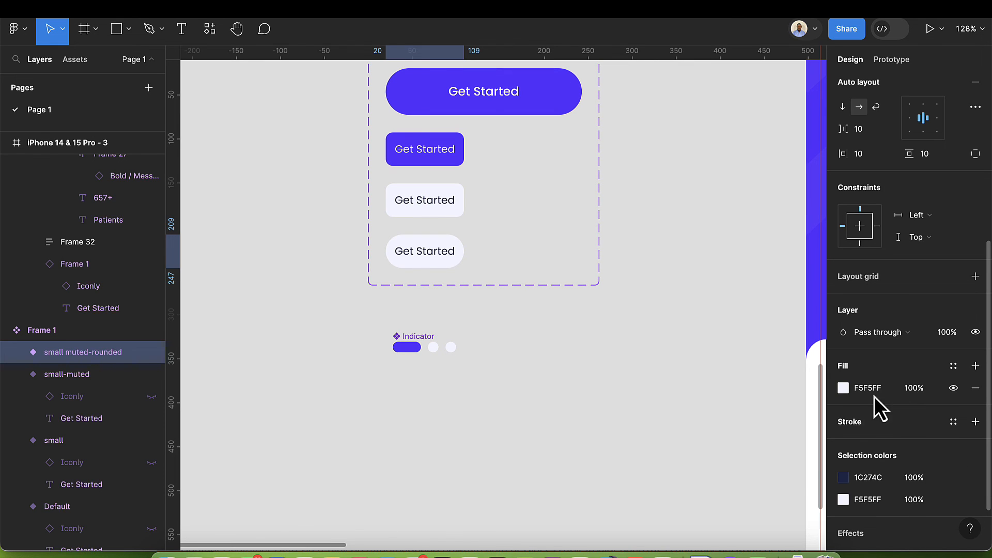
{"action": "left_click", "coordinate": [834, 388]}
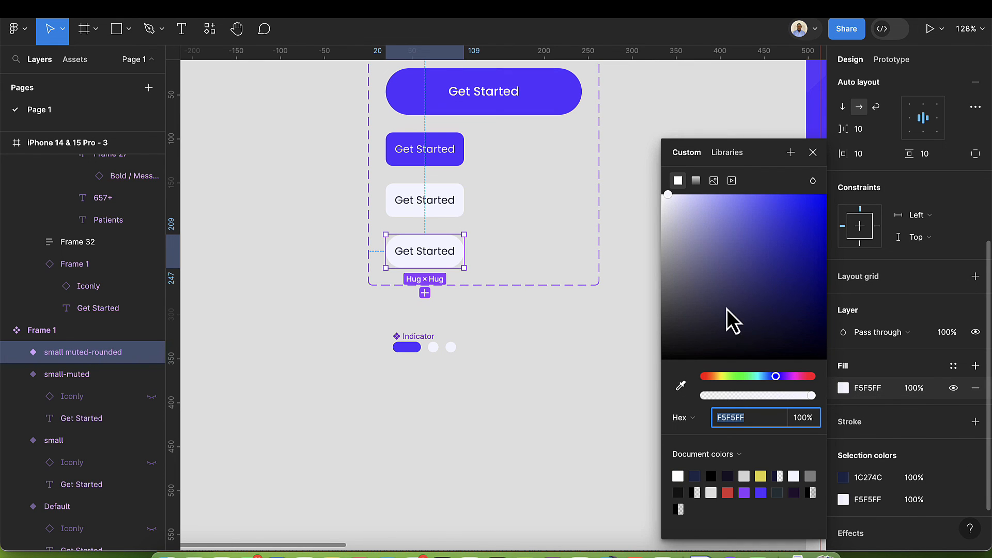
{"action": "left_click_drag", "start_coordinate": [667, 196], "coordinate": [641, 196]}
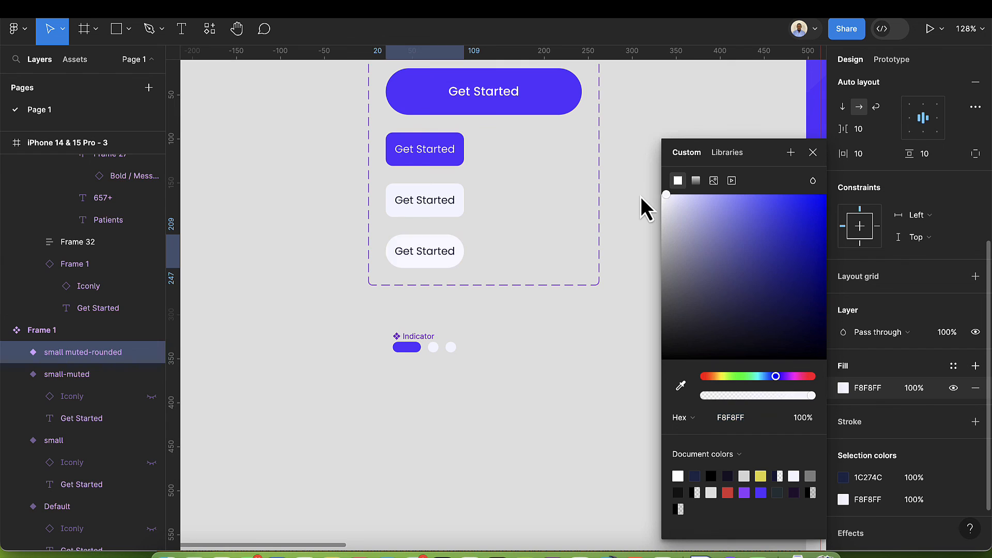
{"action": "left_click", "coordinate": [813, 153]}
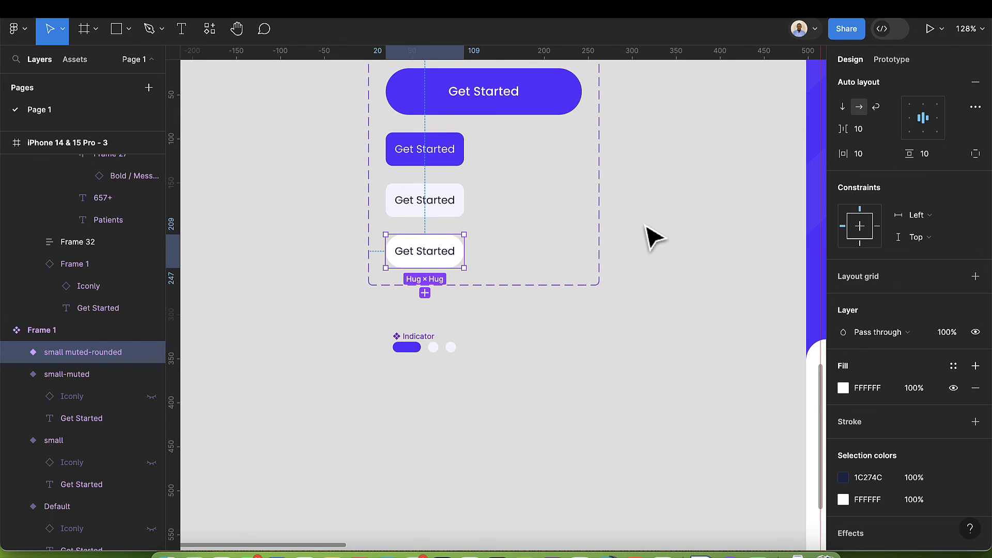
Step: Switch the 12:00 Minute button on the call screen to the small muted-rounded variant
{"action": "scroll", "coordinate": [652, 240], "scroll_direction": "down", "scroll_amount": 10}
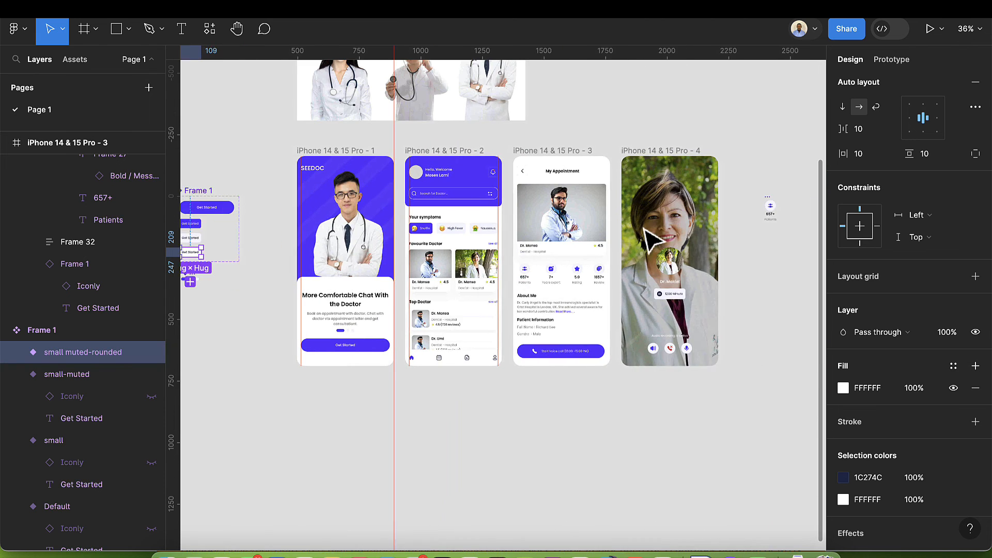
{"action": "scroll", "coordinate": [652, 240], "scroll_direction": "right", "scroll_amount": 7}
{"action": "scroll", "coordinate": [641, 289], "scroll_direction": "right", "scroll_amount": 3}
{"action": "scroll", "coordinate": [646, 282], "scroll_direction": "up", "scroll_amount": 6}
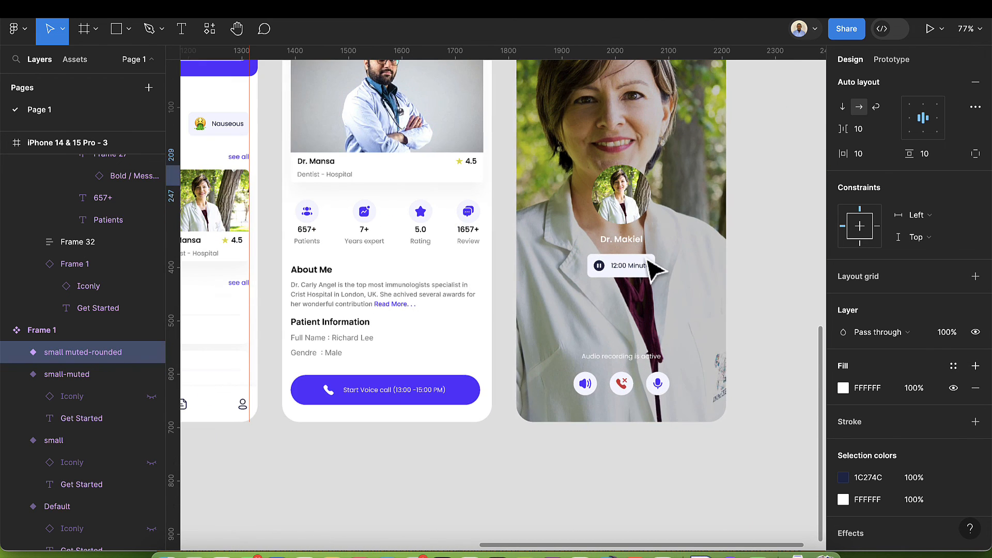
{"action": "left_click", "coordinate": [643, 274]}
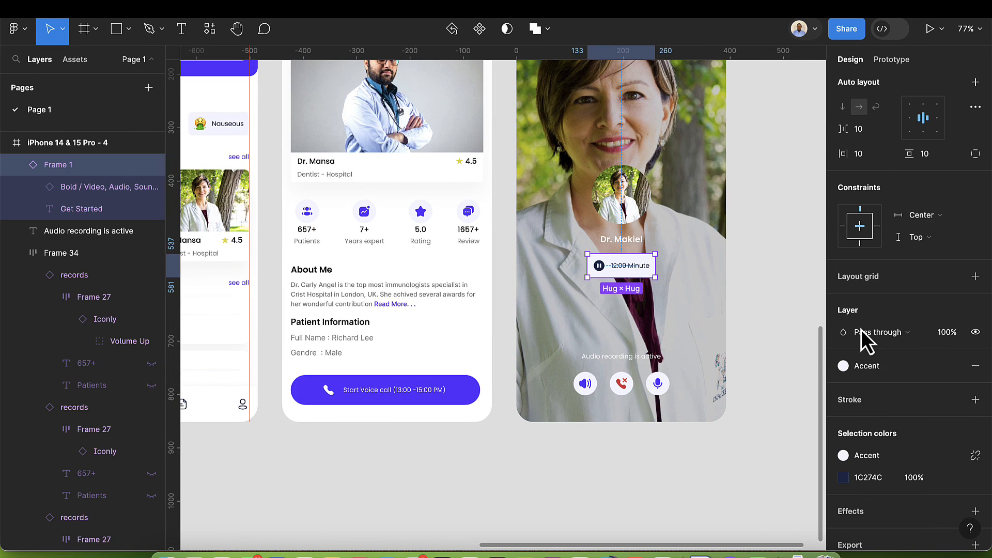
{"action": "scroll", "coordinate": [914, 255], "scroll_direction": "up", "scroll_amount": 5}
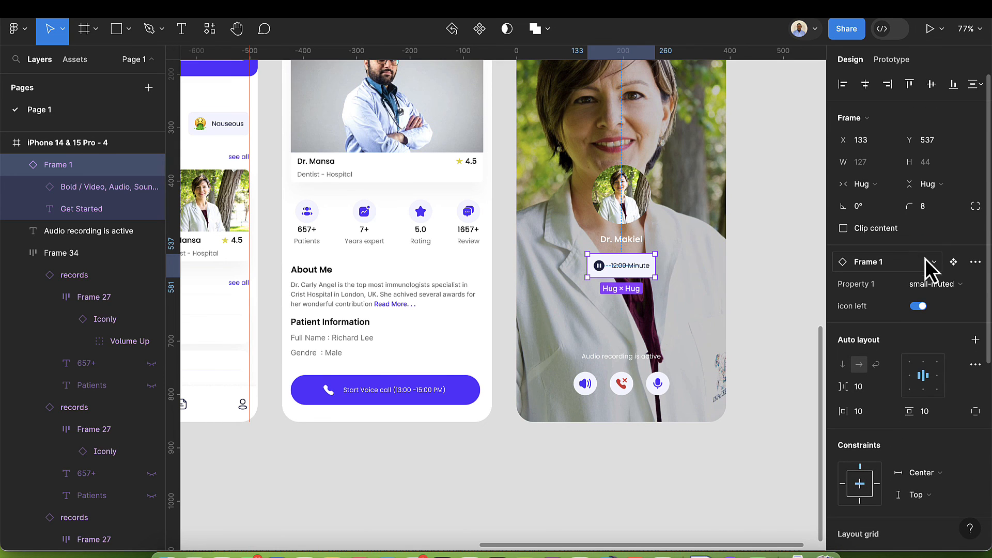
{"action": "left_click", "coordinate": [943, 283]}
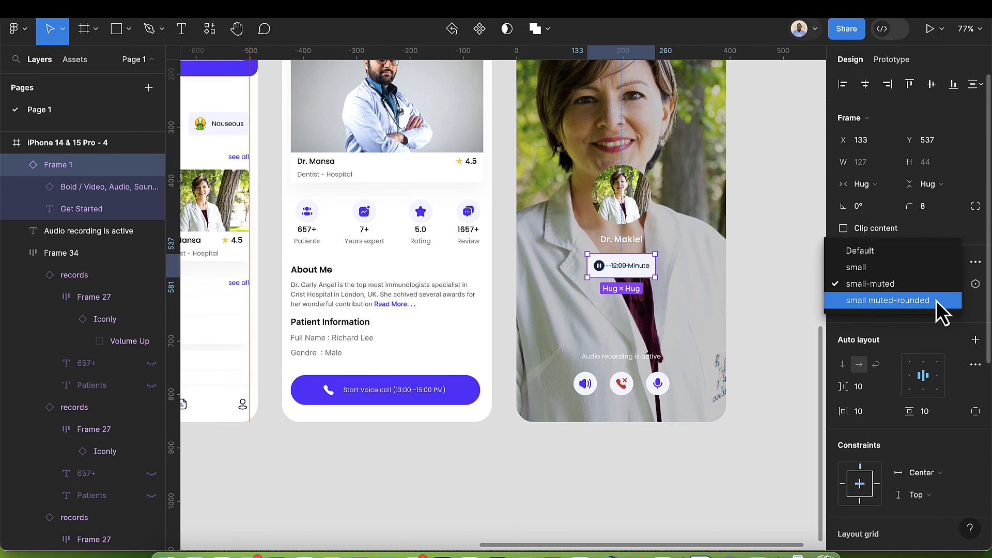
{"action": "left_click", "coordinate": [936, 300]}
{"action": "key", "text": "Escape"}
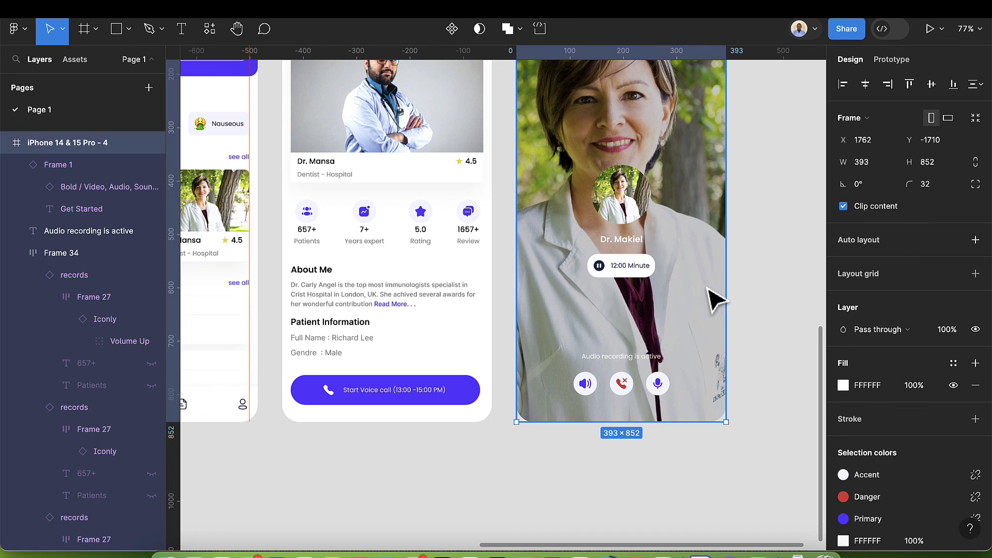
{"action": "key", "text": "shift+2"}
{"action": "scroll", "coordinate": [685, 294], "scroll_direction": "up", "scroll_amount": 2}
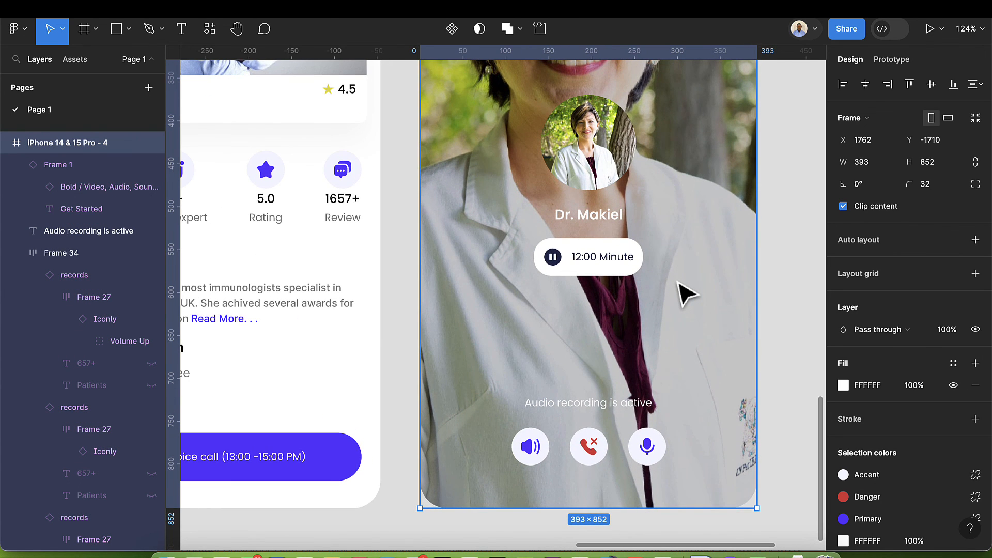
Step: Select the grey avatar circle in the header of the iPhone 14 & 15 Pro - 2 screen and run the Unsplash plugin
{"action": "scroll", "coordinate": [667, 318], "scroll_direction": "down", "scroll_amount": 10}
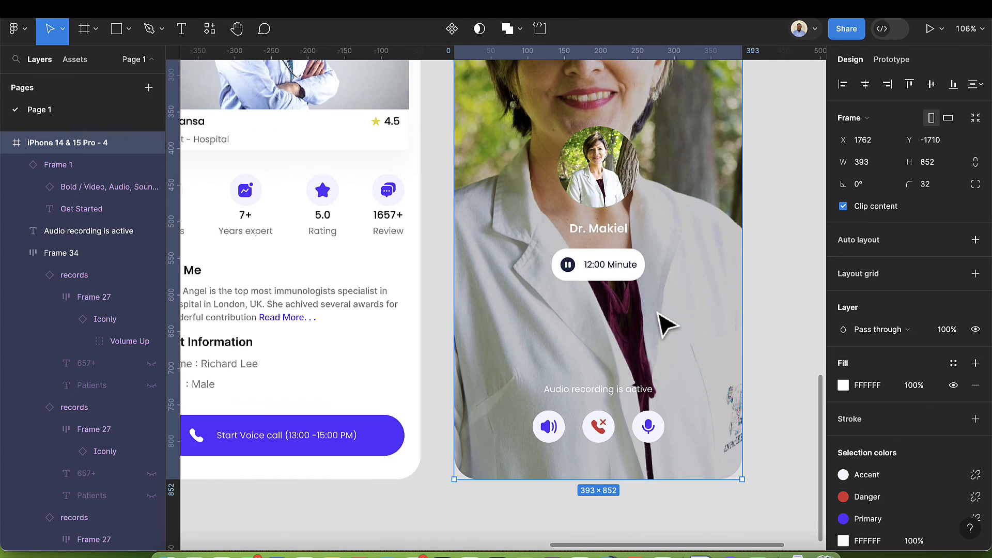
{"action": "scroll", "coordinate": [657, 313], "scroll_direction": "up", "scroll_amount": 1}
{"action": "scroll", "coordinate": [657, 313], "scroll_direction": "left", "scroll_amount": 1}
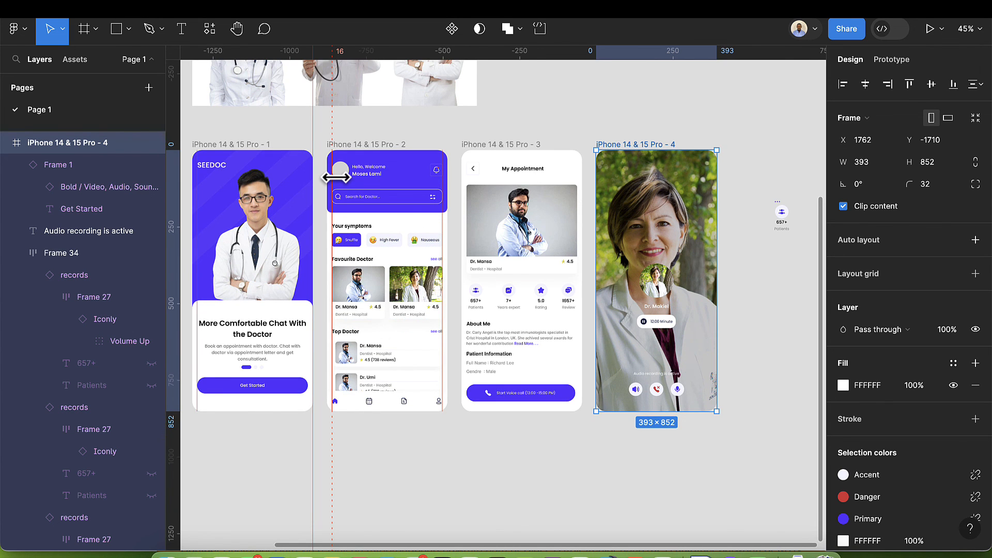
{"action": "scroll", "coordinate": [337, 179], "scroll_direction": "up", "scroll_amount": 5}
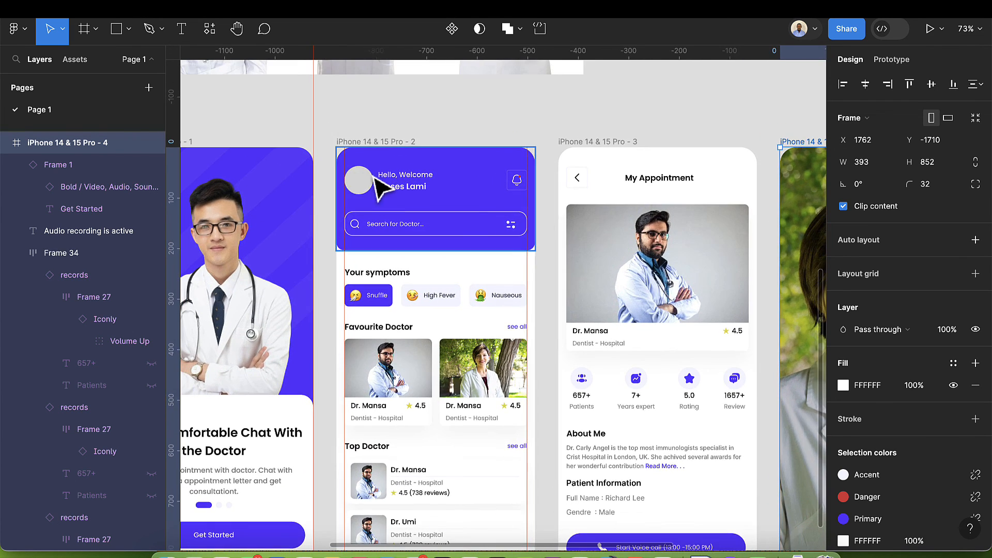
{"action": "double_click", "coordinate": [362, 192]}
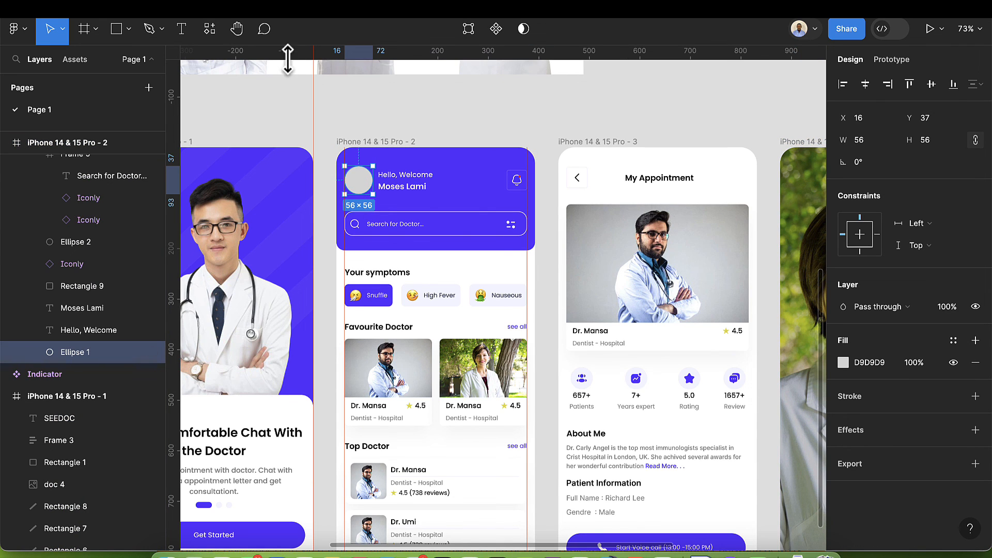
{"action": "left_click", "coordinate": [209, 29]}
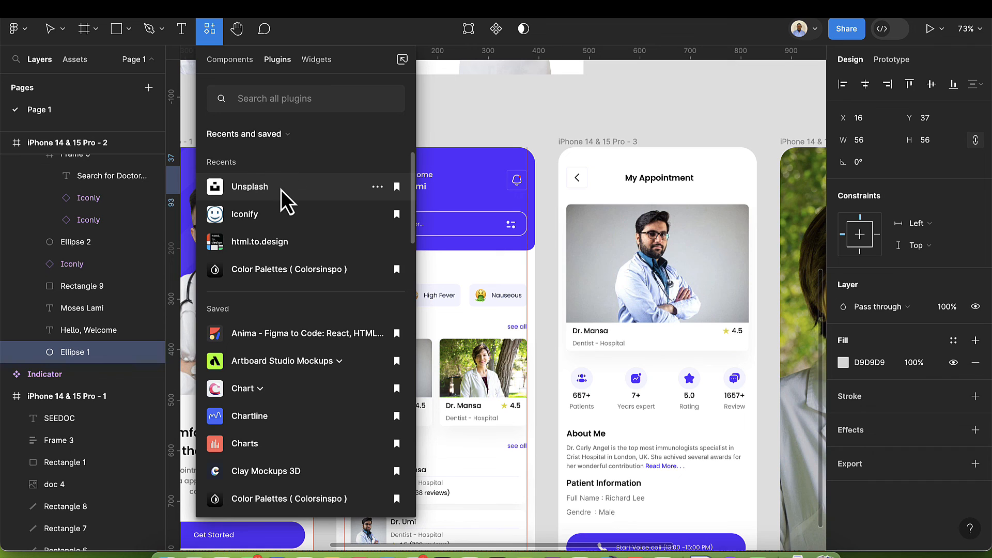
{"action": "key", "text": "Escape"}
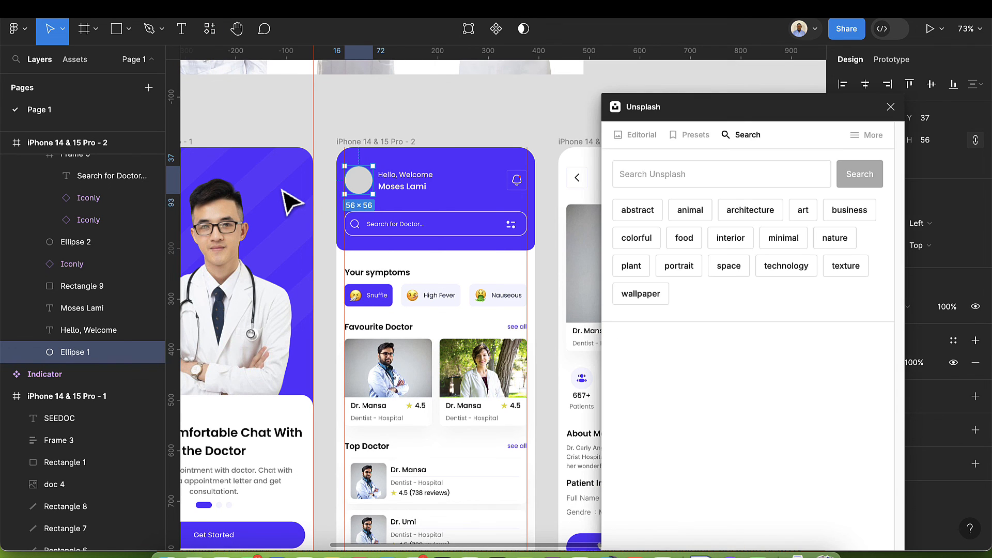
Step: Search Unsplash for "user" and fill the avatar circle with the photo of the smiling man in glasses and a black T-shirt
{"action": "left_click", "coordinate": [666, 178]}
{"action": "type", "text": "u"}
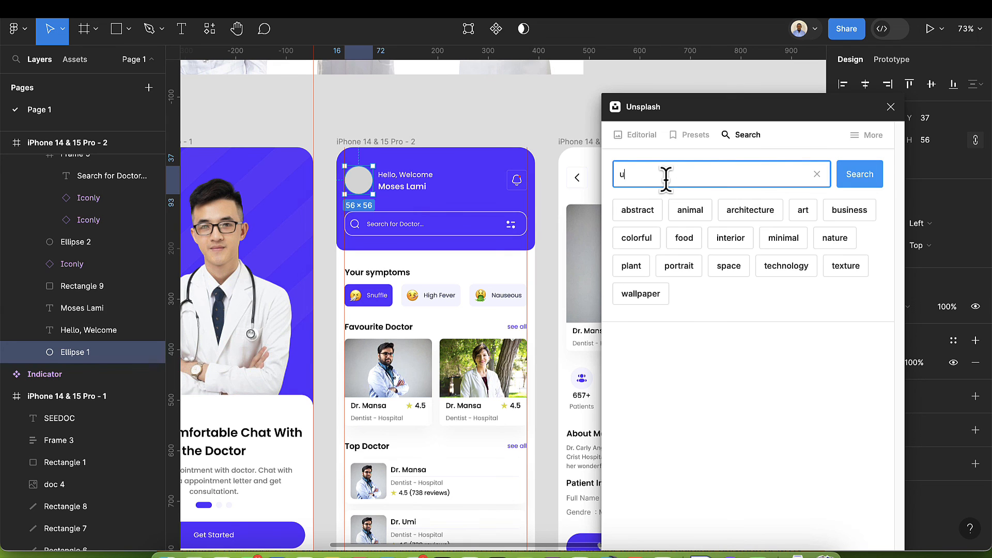
{"action": "type", "text": "ser"}
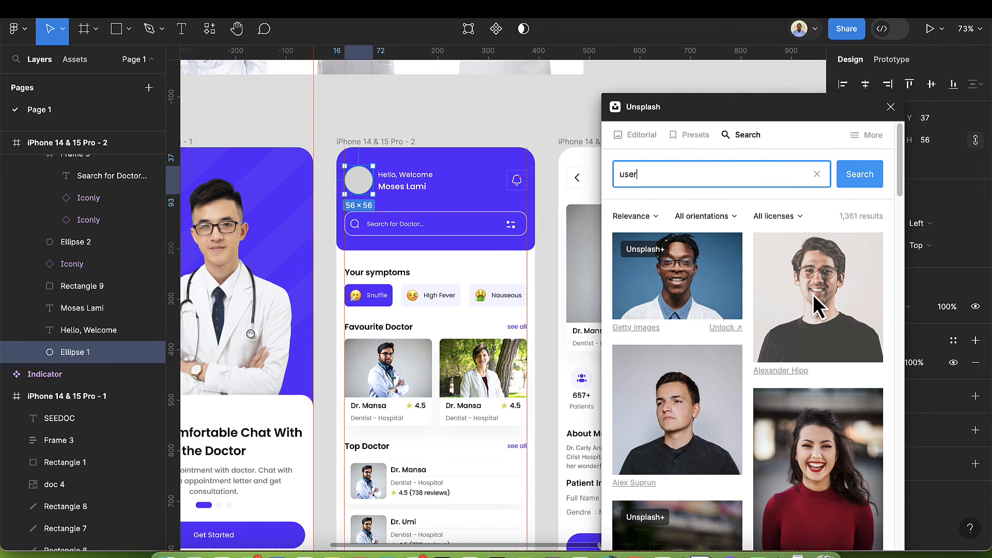
{"action": "left_click", "coordinate": [814, 294]}
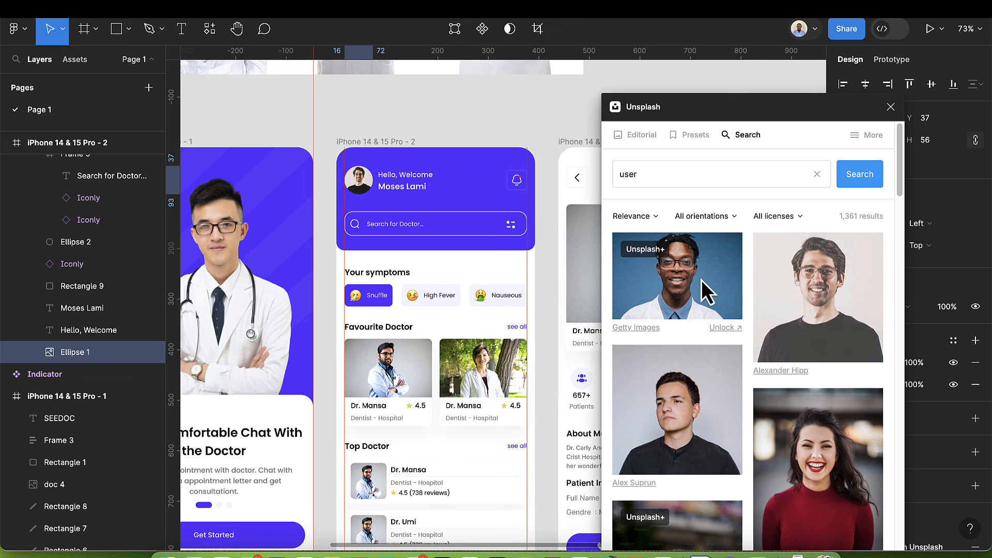
{"action": "left_click", "coordinate": [479, 236]}
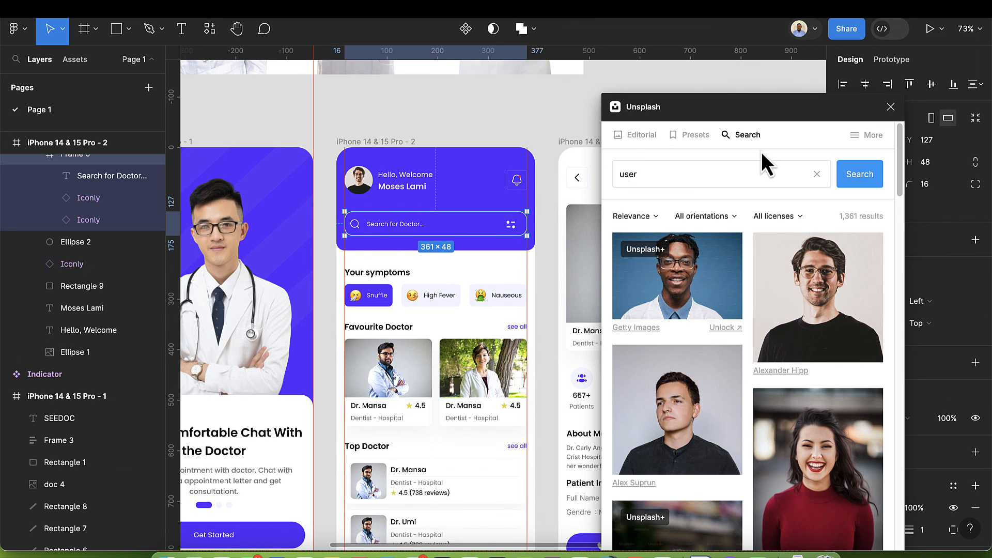
Step: Close the photo plugin and apply the Accent colour style to the stroke of the header's search bar
{"action": "left_click", "coordinate": [890, 107]}
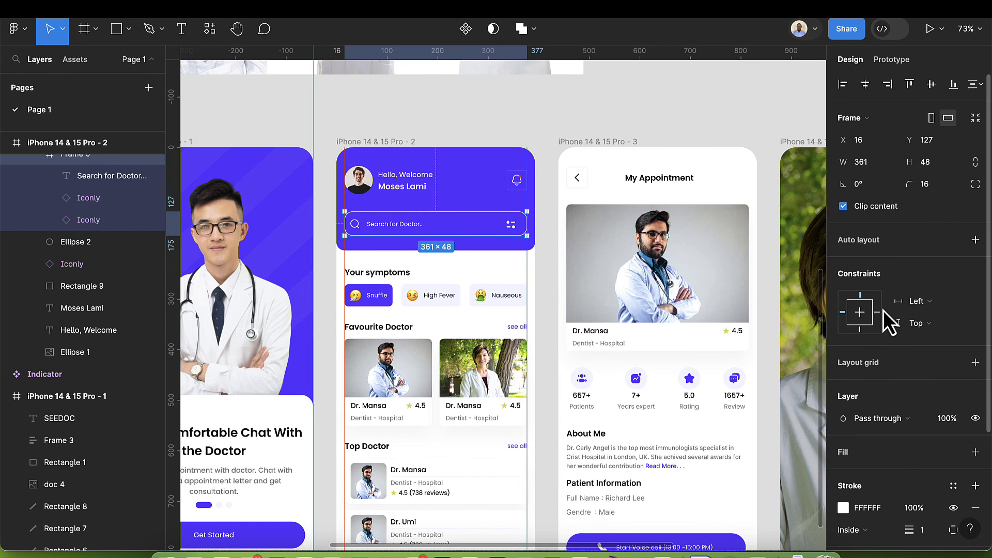
{"action": "scroll", "coordinate": [884, 320], "scroll_direction": "down", "scroll_amount": 3}
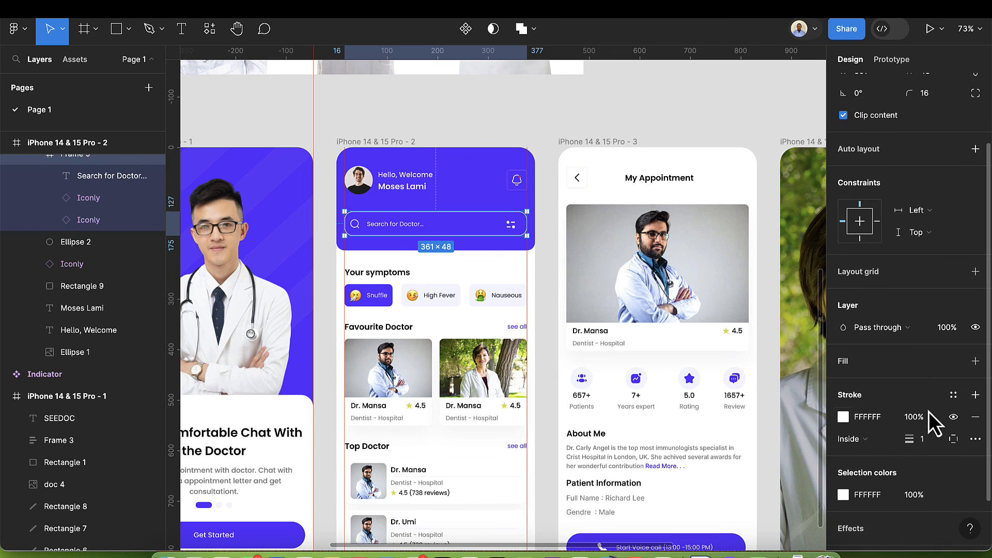
{"action": "left_click", "coordinate": [953, 396]}
{"action": "left_click", "coordinate": [728, 390]}
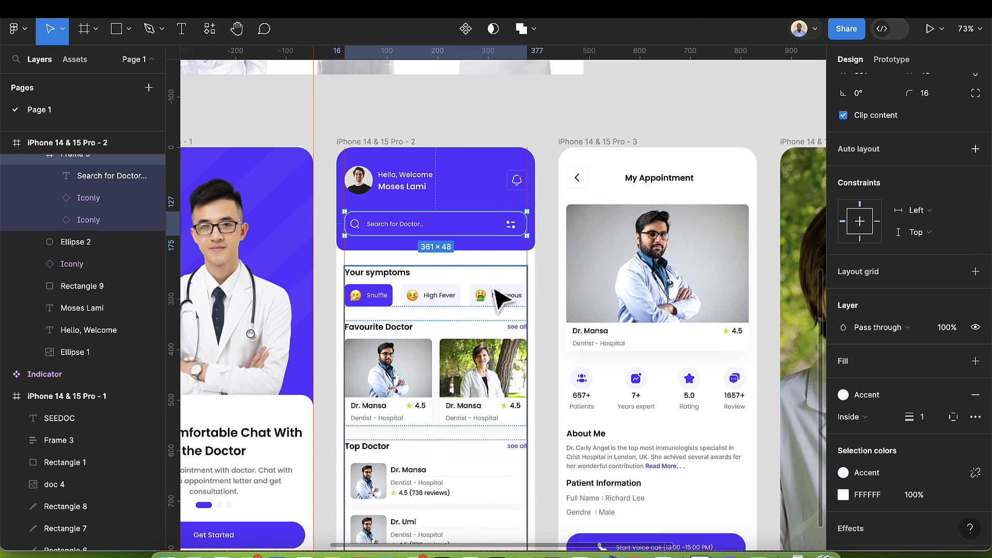
Step: Copy the diagonal stripe Rectangle 8 from the first screen into the purple header frame of the iPhone 14 & 15 Pro - 2 screen
{"action": "left_click", "coordinate": [470, 206]}
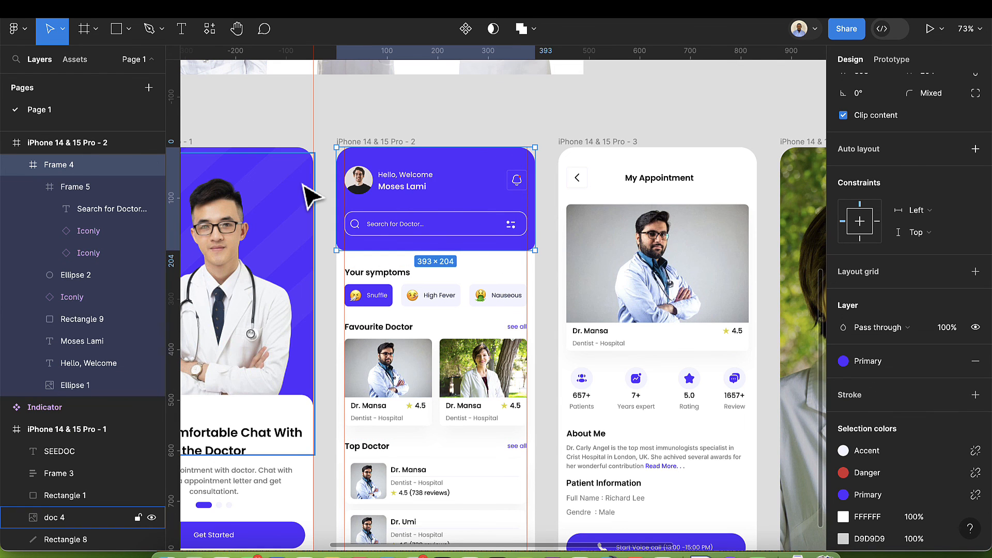
{"action": "double_click", "coordinate": [282, 189]}
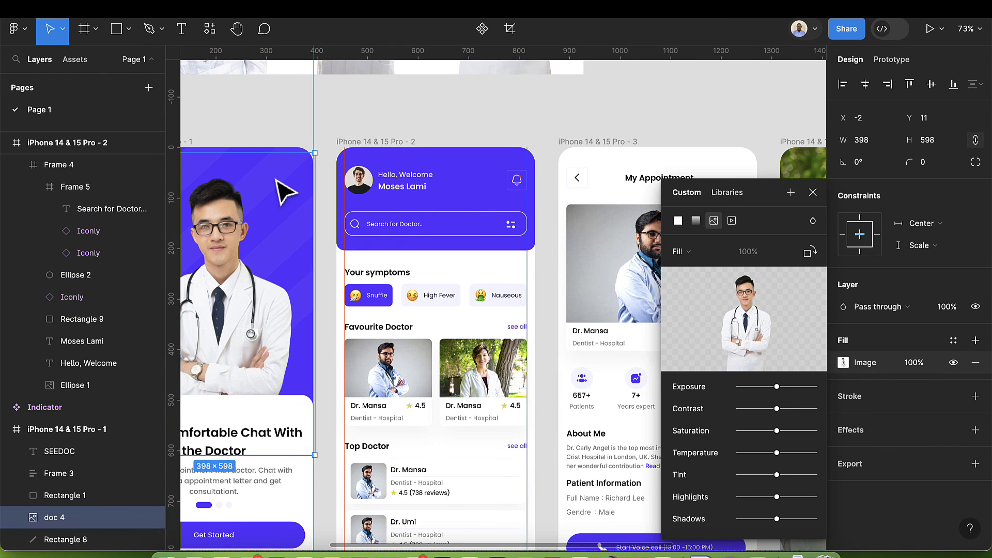
{"action": "scroll", "coordinate": [279, 188], "scroll_direction": "left", "scroll_amount": 5}
{"action": "scroll", "coordinate": [279, 188], "scroll_direction": "down", "scroll_amount": 2}
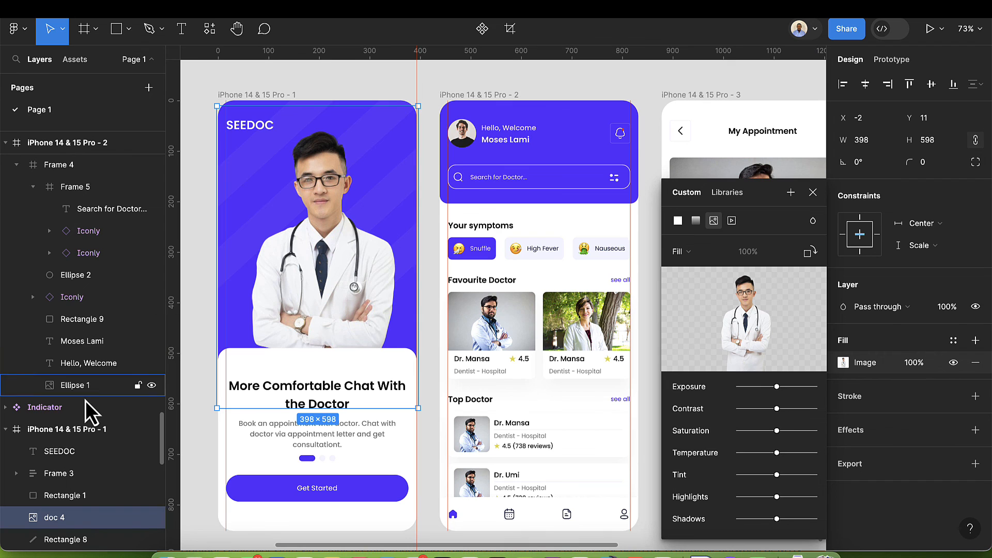
{"action": "scroll", "coordinate": [85, 401], "scroll_direction": "down", "scroll_amount": 3}
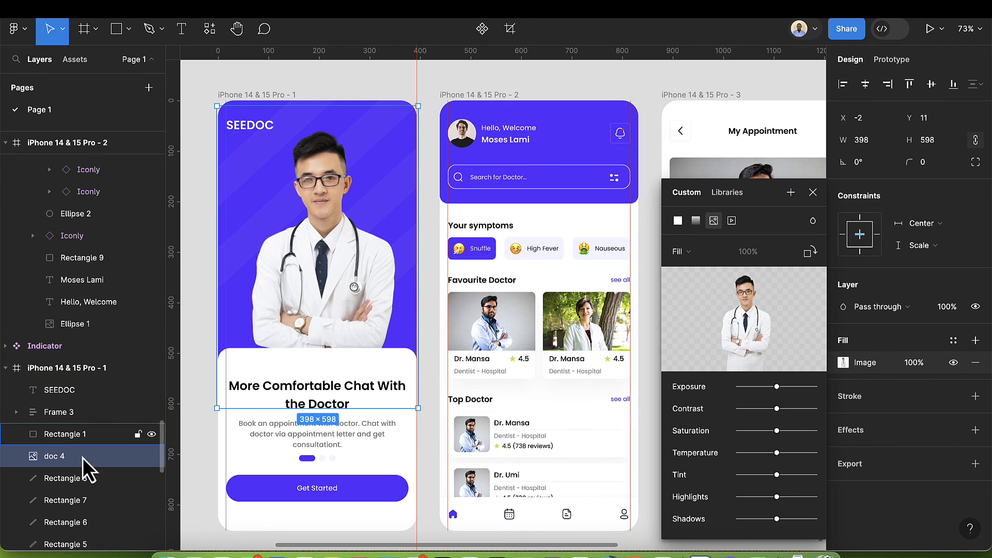
{"action": "left_click", "coordinate": [76, 485]}
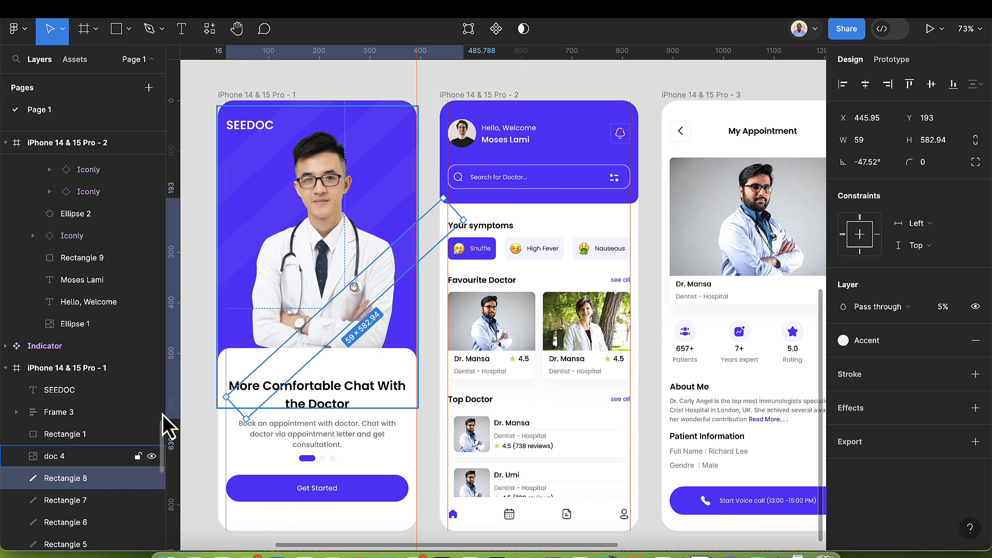
{"action": "left_click", "coordinate": [522, 179]}
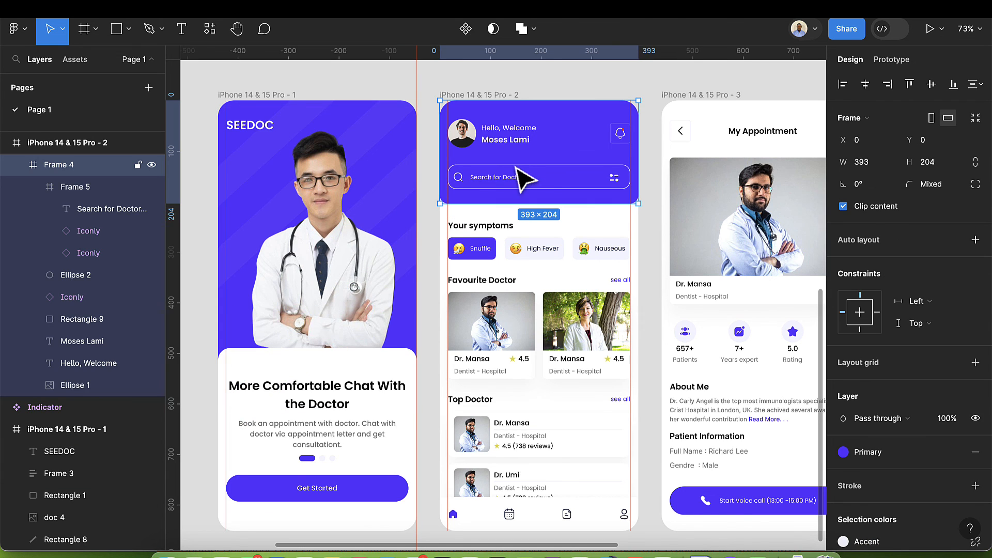
{"action": "key", "text": "super+v"}
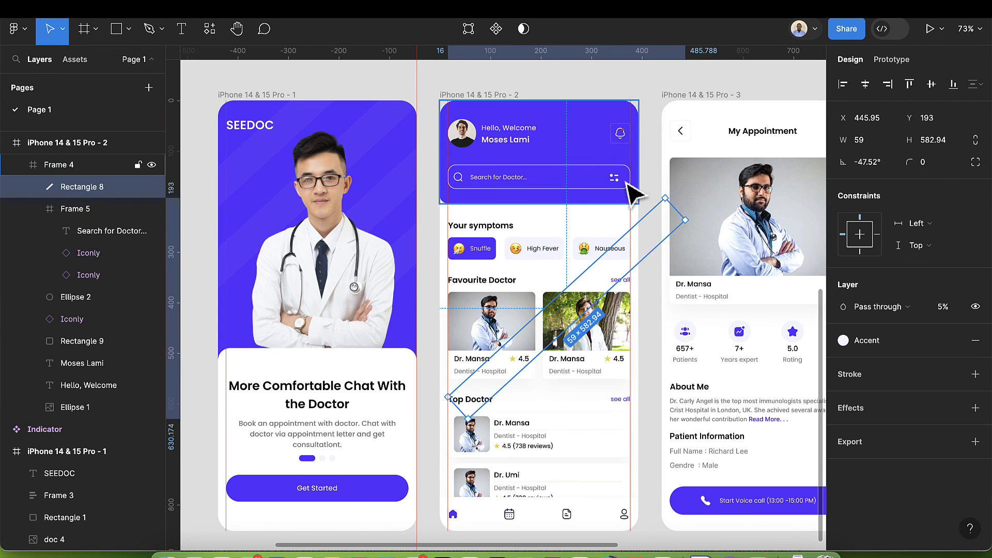
Step: Move the pasted stripe up and left across the purple header to X 383.95, Y -247
{"action": "left_click_drag", "start_coordinate": [618, 264], "coordinate": [627, 251]}
{"action": "key", "text": "shift+Up"}
{"action": "key", "text": "shift+Up"}
{"action": "key", "text": "shift+Up"}
{"action": "key", "text": "shift+Up"}
{"action": "key", "text": "shift+Up"}
{"action": "key", "text": "shift+Up"}
{"action": "key", "text": "shift+Up"}
{"action": "key", "text": "shift+Up"}
{"action": "key", "text": "shift+Up"}
{"action": "key", "text": "shift+Up"}
{"action": "key", "text": "shift+Up"}
{"action": "key", "text": "shift+Up"}
{"action": "key", "text": "shift+Up"}
{"action": "key", "text": "shift+Up"}
{"action": "key", "text": "shift+Up"}
{"action": "key", "text": "shift+Up"}
{"action": "key", "text": "shift+Up"}
{"action": "key", "text": "shift+Up"}
{"action": "key", "text": "shift+Up"}
{"action": "key", "text": "shift+Up"}
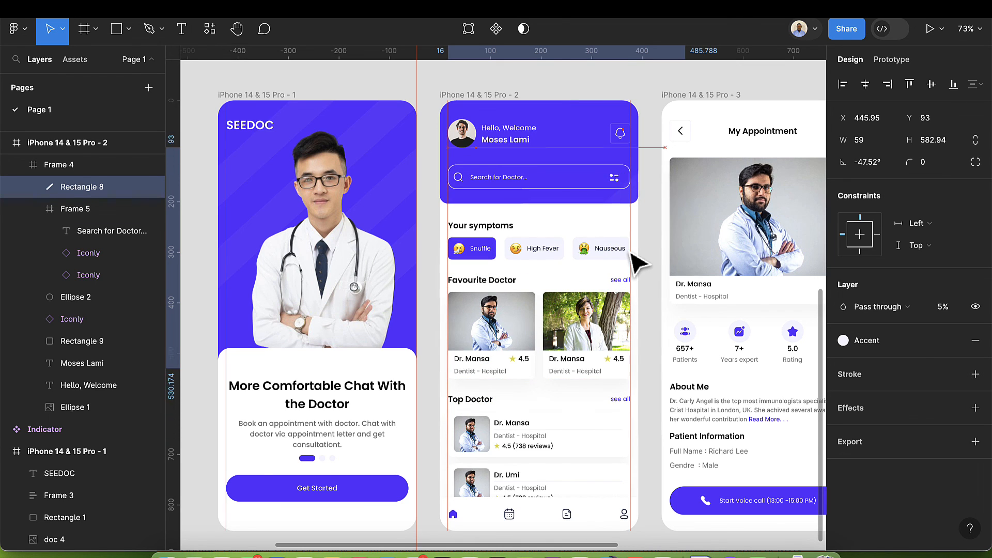
{"action": "key", "text": "shift+Up"}
{"action": "key", "text": "shift+Up"}
{"action": "key", "text": "shift+Up"}
{"action": "key", "text": "shift+Up"}
{"action": "key", "text": "shift+Up"}
{"action": "key", "text": "shift+Up"}
{"action": "key", "text": "shift+Up"}
{"action": "key", "text": "shift+Up"}
{"action": "key", "text": "shift+Up"}
{"action": "key", "text": "shift+Up"}
{"action": "key", "text": "shift+Up"}
{"action": "key", "text": "shift+Up"}
{"action": "key", "text": "shift+Up"}
{"action": "key", "text": "shift+Up"}
{"action": "key", "text": "shift+Up"}
{"action": "key", "text": "shift+Up"}
{"action": "key", "text": "shift+Up"}
{"action": "key", "text": "shift+Up"}
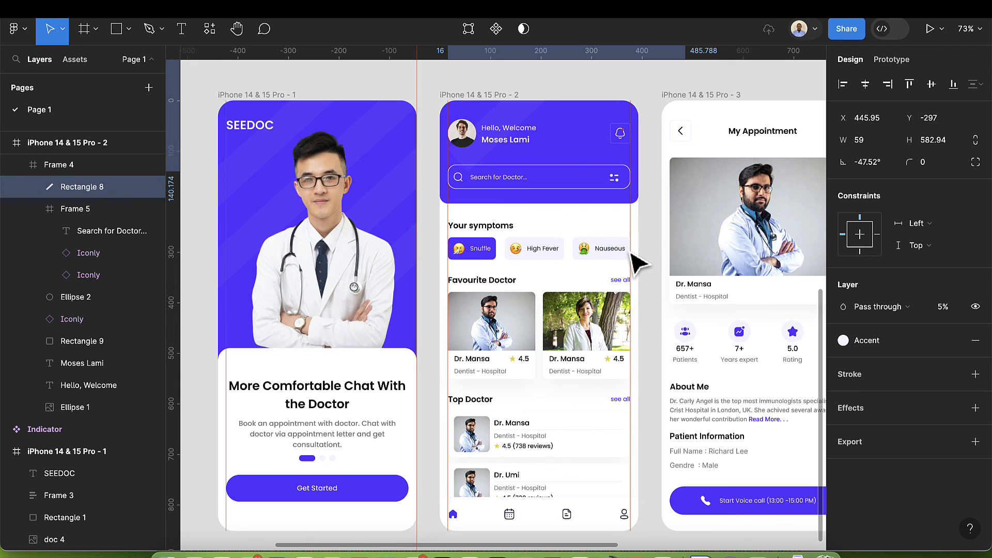
{"action": "key", "text": "shift+Left"}
{"action": "key", "text": "Left"}
{"action": "key", "text": "Left"}
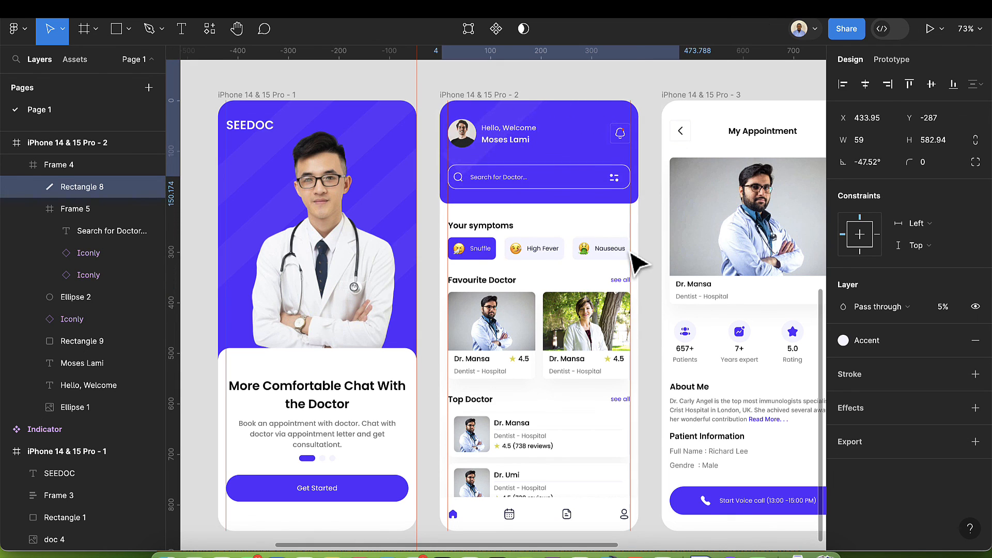
{"action": "key", "text": "shift+Left"}
{"action": "key", "text": "shift+Left"}
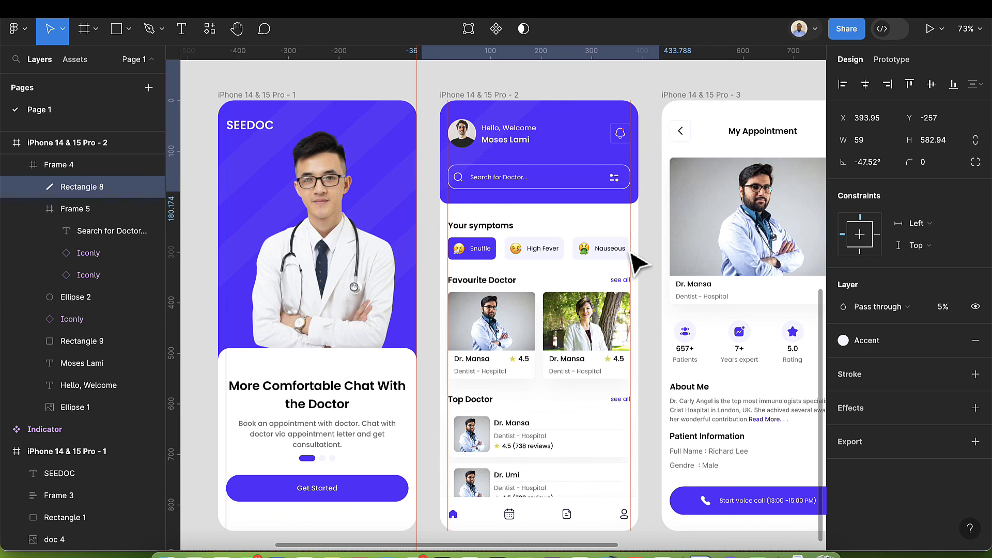
{"action": "key", "text": "shift+Down"}
{"action": "scroll", "coordinate": [639, 263], "scroll_direction": "up", "scroll_amount": 5}
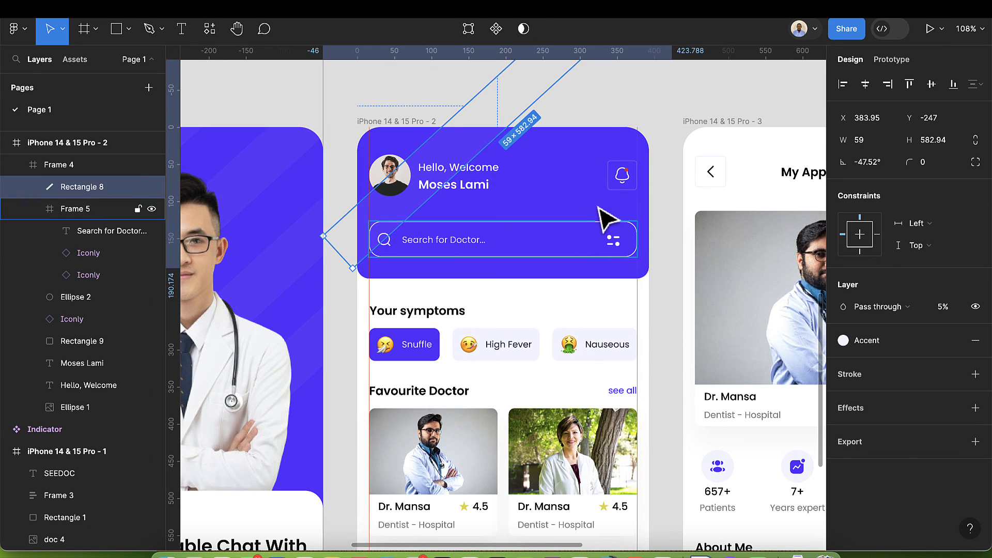
Step: Duplicate the Rectangle 8 stripe in the header frame and move the copy straight down to Y -87
{"action": "left_click", "coordinate": [602, 215]}
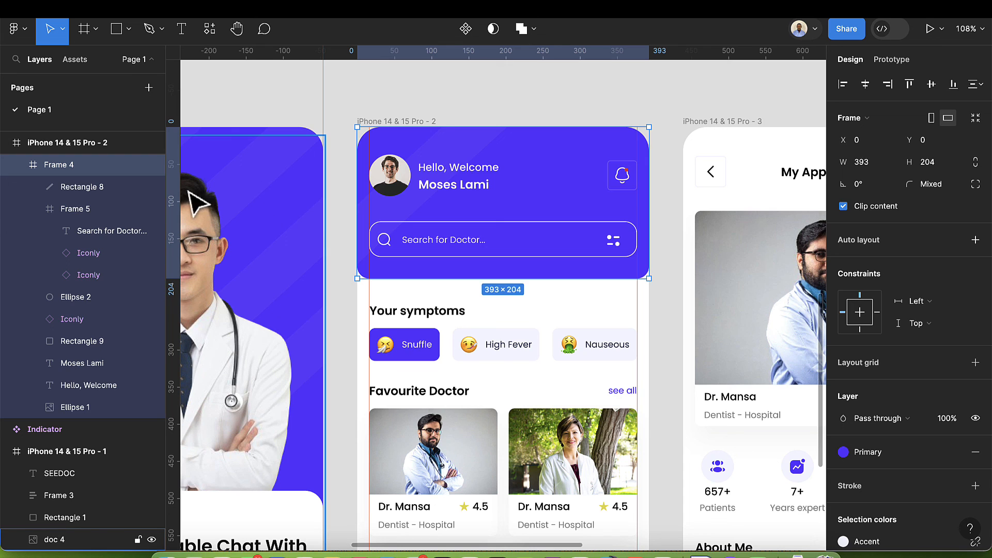
{"action": "left_click", "coordinate": [105, 187]}
{"action": "key", "text": "ctrl+d"}
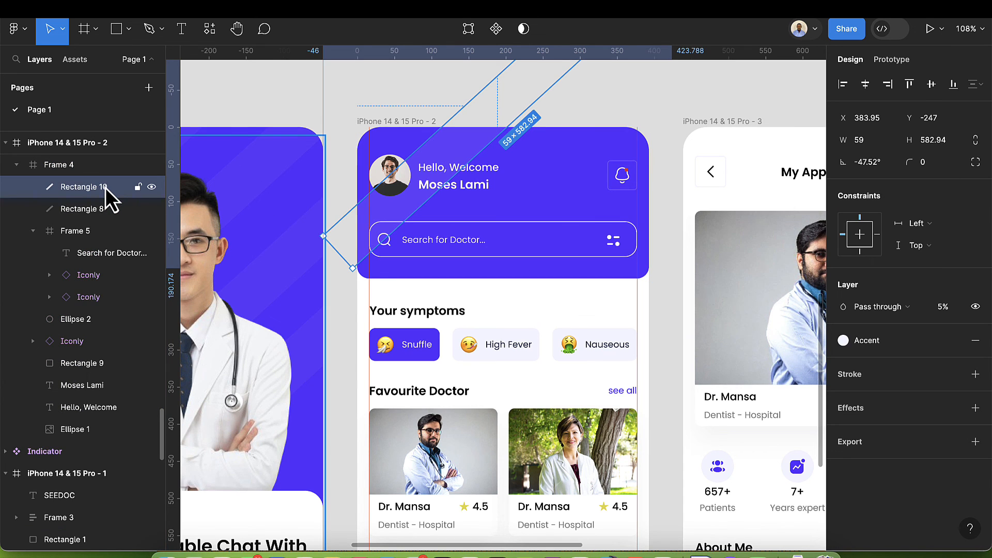
{"action": "key", "text": "shift+Down"}
{"action": "key", "text": "shift+Down"}
{"action": "key", "text": "shift+Down"}
{"action": "key", "text": "shift+Down"}
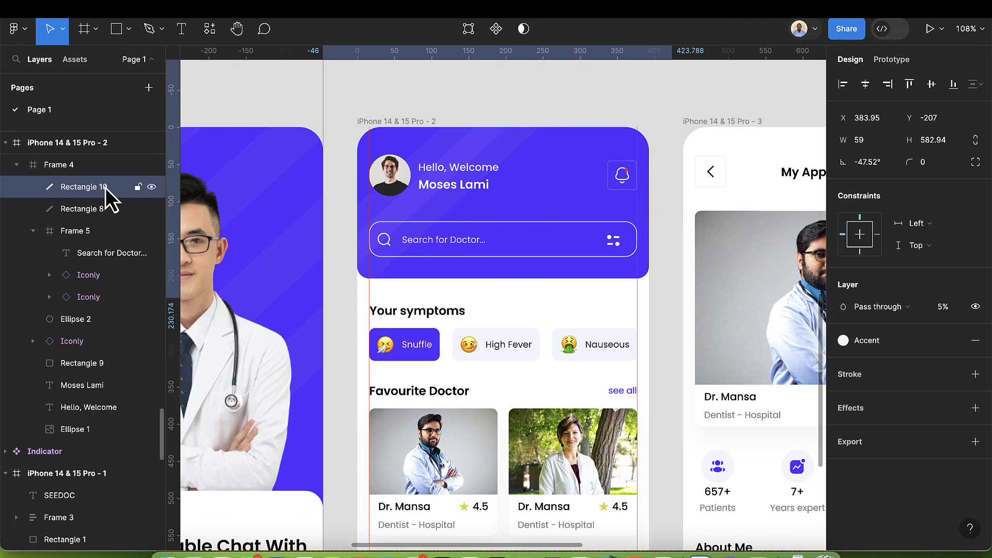
{"action": "key", "text": "shift+Down"}
{"action": "key", "text": "shift+Down"}
{"action": "key", "text": "shift+Down"}
{"action": "key", "text": "shift+Down"}
{"action": "key", "text": "shift+Down"}
{"action": "key", "text": "shift+Down"}
{"action": "key", "text": "shift+Down"}
{"action": "key", "text": "shift+Down"}
{"action": "key", "text": "shift+Down"}
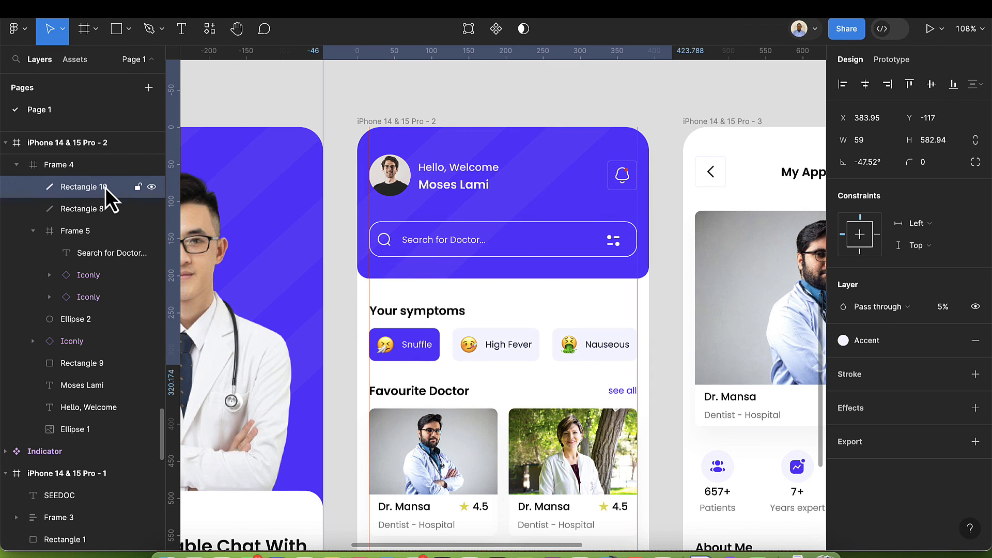
{"action": "key", "text": "shift+Down"}
{"action": "key", "text": "shift+Down"}
{"action": "key", "text": "shift+Down"}
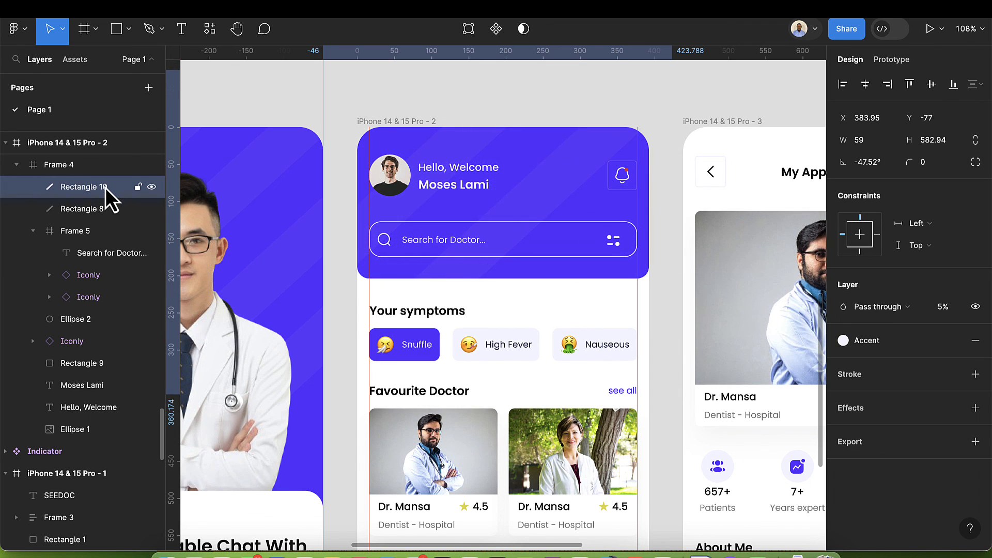
{"action": "key", "text": "shift+Up"}
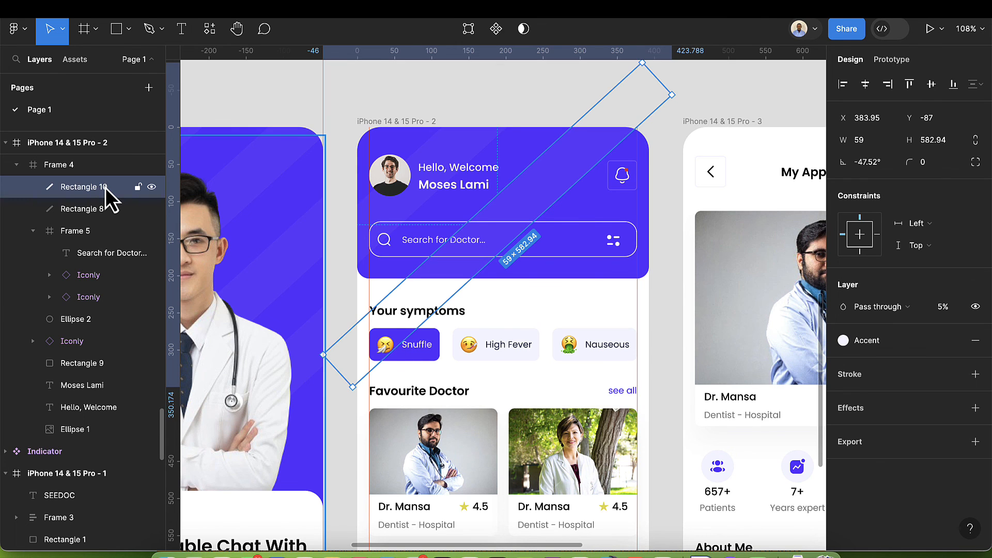
Step: Duplicate the second header stripe and move the new copy to X 483.95, Y 13 at the header's lower right corner
{"action": "key", "text": "super+d"}
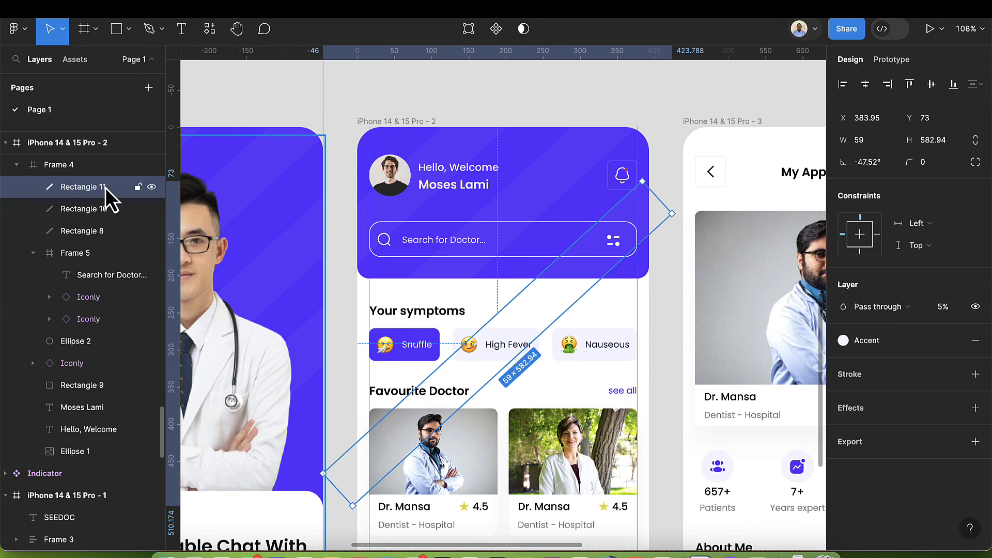
{"action": "key", "text": "shift+Up"}
{"action": "key", "text": "shift+Up"}
{"action": "key", "text": "shift+Right"}
{"action": "key", "text": "shift+Right"}
{"action": "key", "text": "shift+Right"}
{"action": "key", "text": "shift+Right"}
{"action": "key", "text": "shift+Right"}
{"action": "key", "text": "shift+Right"}
{"action": "key", "text": "shift+Right"}
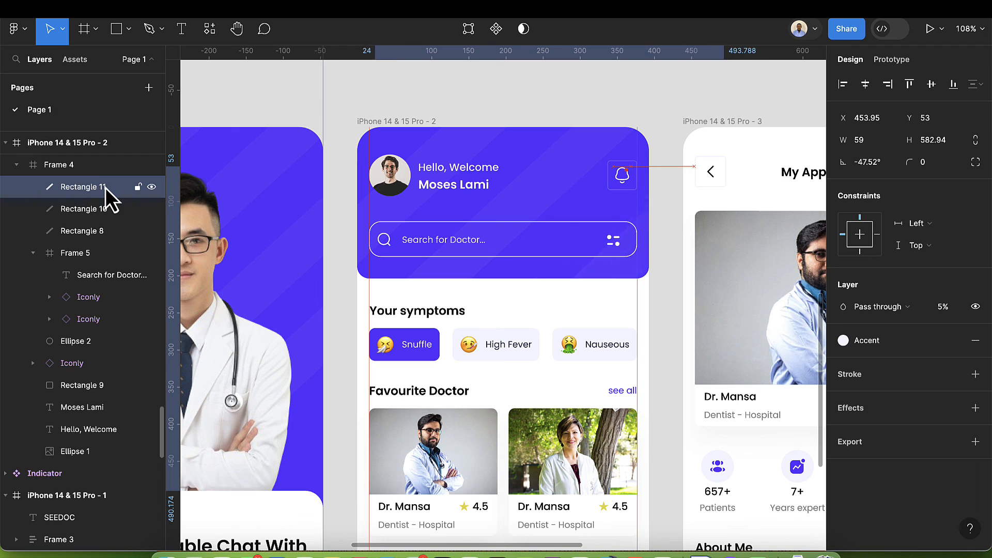
{"action": "key", "text": "shift+Right"}
{"action": "key", "text": "shift+Right"}
{"action": "key", "text": "shift+Right"}
{"action": "key", "text": "shift+Up"}
{"action": "key", "text": "shift+Up"}
{"action": "key", "text": "shift+Up"}
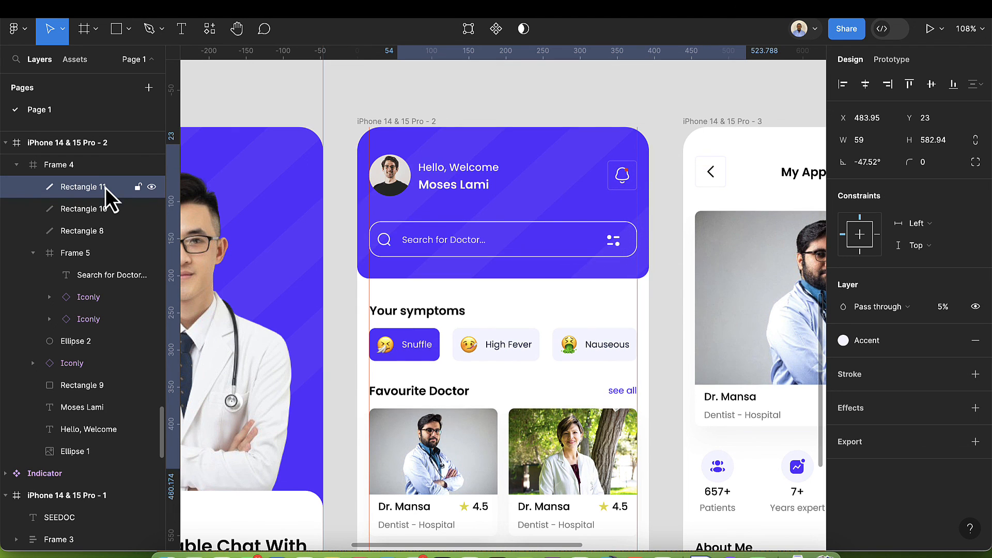
{"action": "key", "text": "shift+Up"}
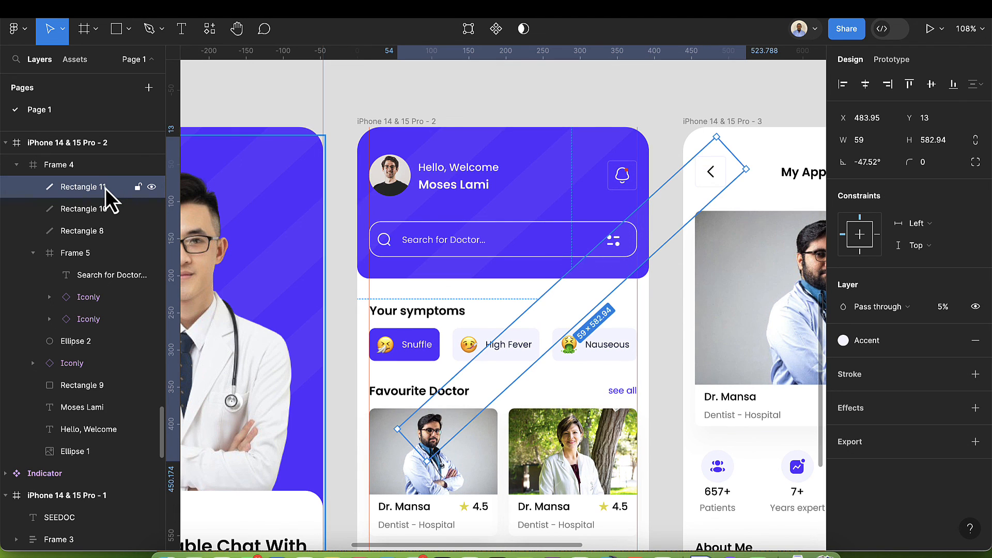
{"action": "left_click", "coordinate": [380, 100]}
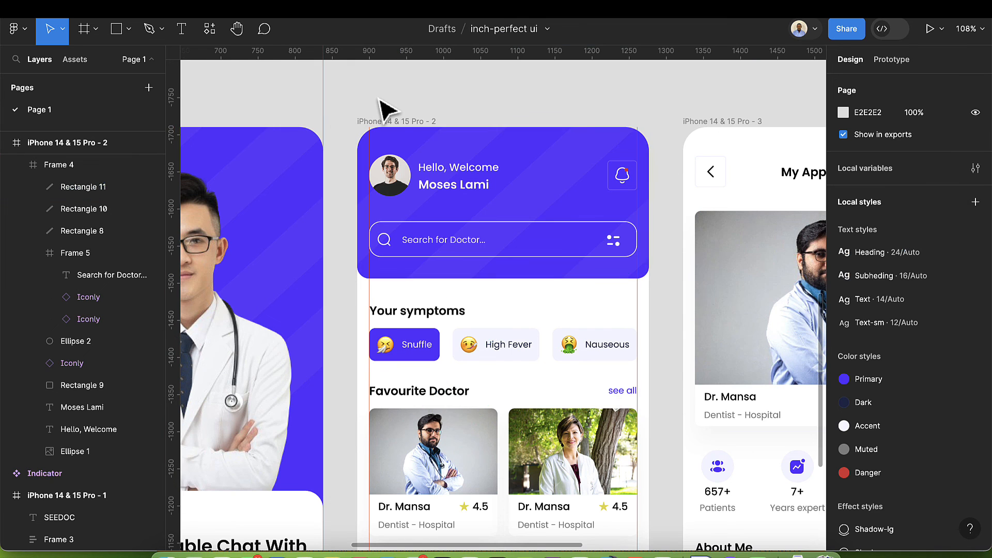
{"action": "scroll", "coordinate": [380, 100], "scroll_direction": "down", "scroll_amount": 5}
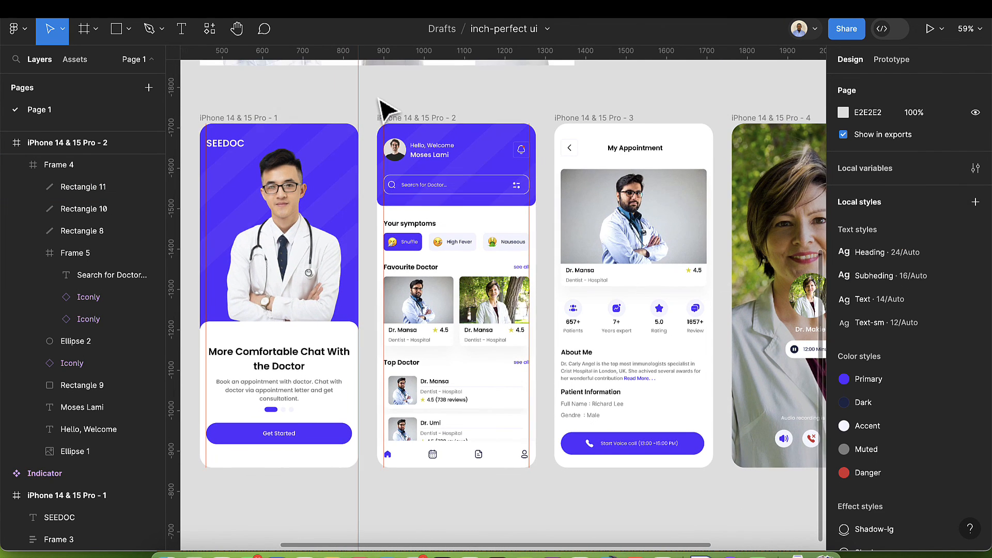
{"action": "scroll", "coordinate": [380, 100], "scroll_direction": "left", "scroll_amount": 1}
{"action": "scroll", "coordinate": [378, 102], "scroll_direction": "right", "scroll_amount": 1}
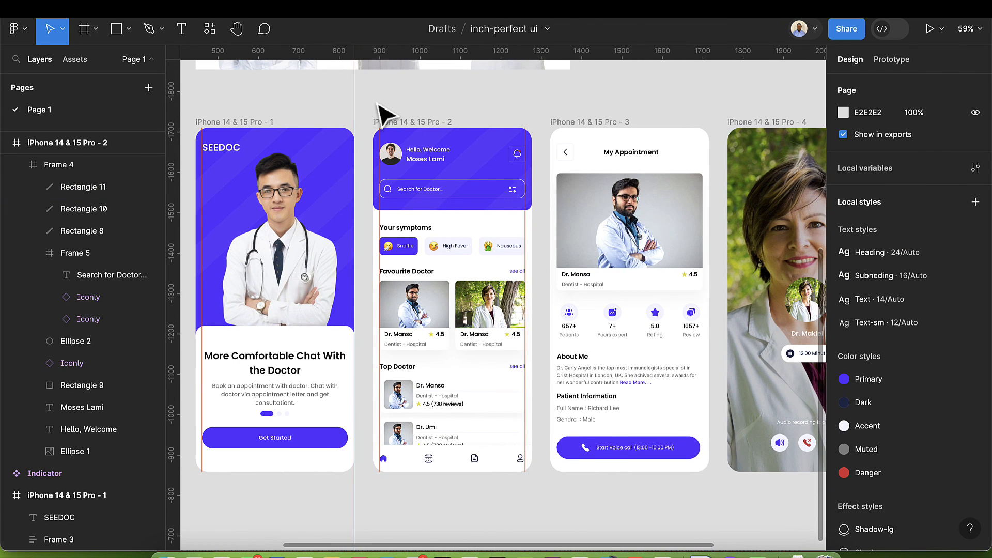
{"action": "scroll", "coordinate": [380, 111], "scroll_direction": "right", "scroll_amount": 1}
{"action": "scroll", "coordinate": [381, 111], "scroll_direction": "up", "scroll_amount": 1}
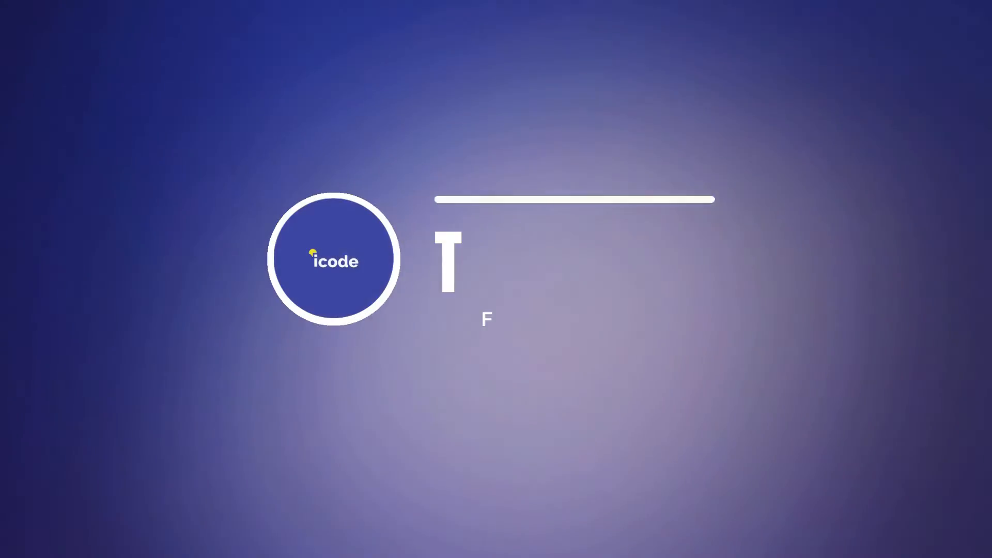